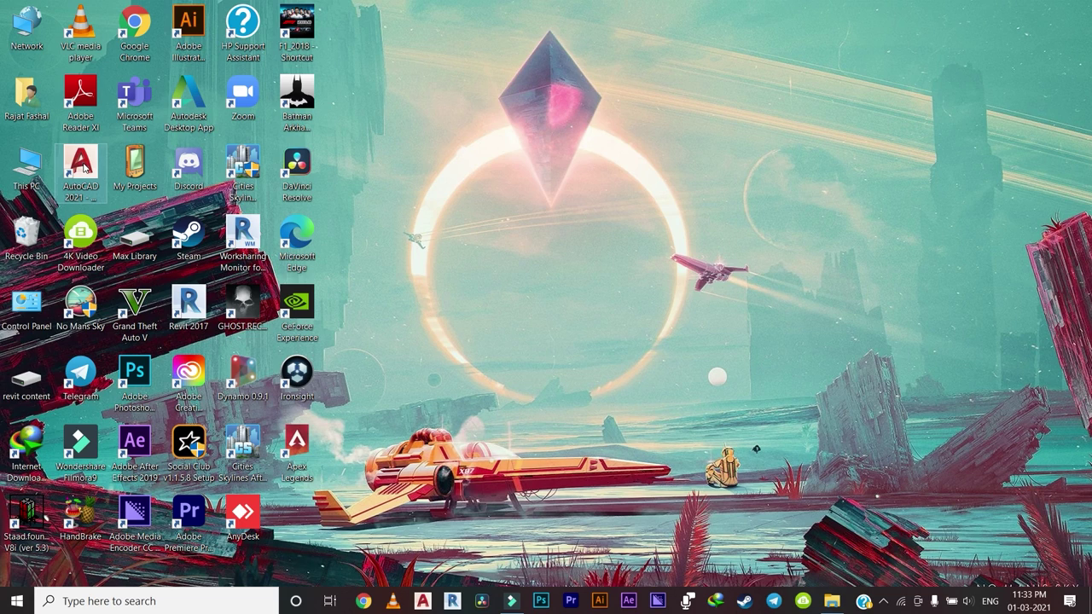
Launch AutoCAD 2021 from its desktop shortcut to reach the Start page.
{"action": "double_click", "coordinate": [84, 168]}
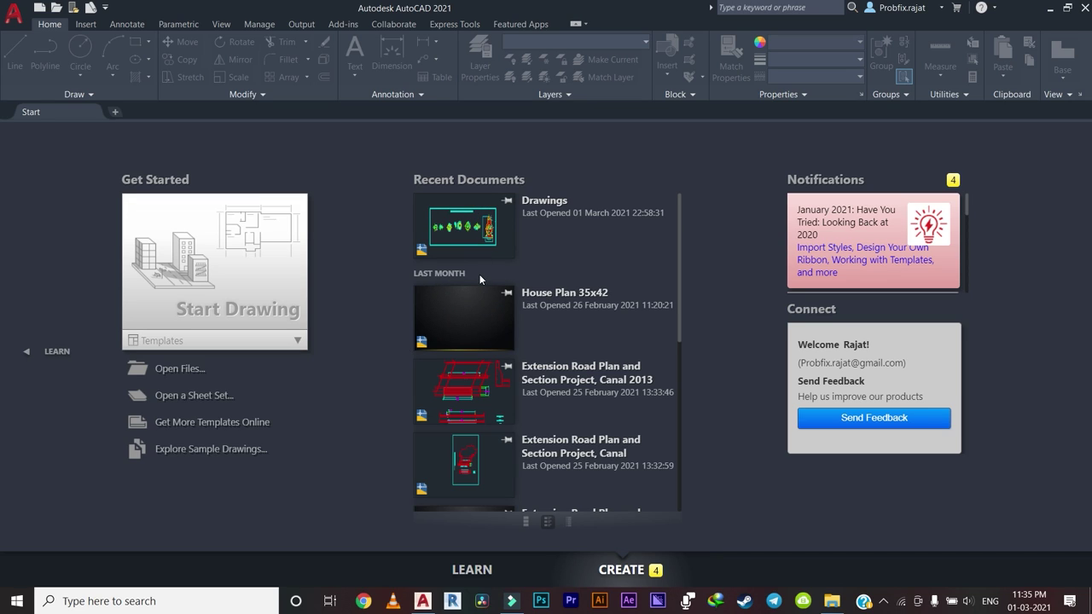
{"action": "scroll", "coordinate": [480, 278], "scroll_direction": "down", "scroll_amount": 3}
{"action": "scroll", "coordinate": [480, 274], "scroll_direction": "up", "scroll_amount": 3}
{"action": "scroll", "coordinate": [480, 277], "scroll_direction": "down", "scroll_amount": 2}
{"action": "scroll", "coordinate": [481, 294], "scroll_direction": "down", "scroll_amount": 1}
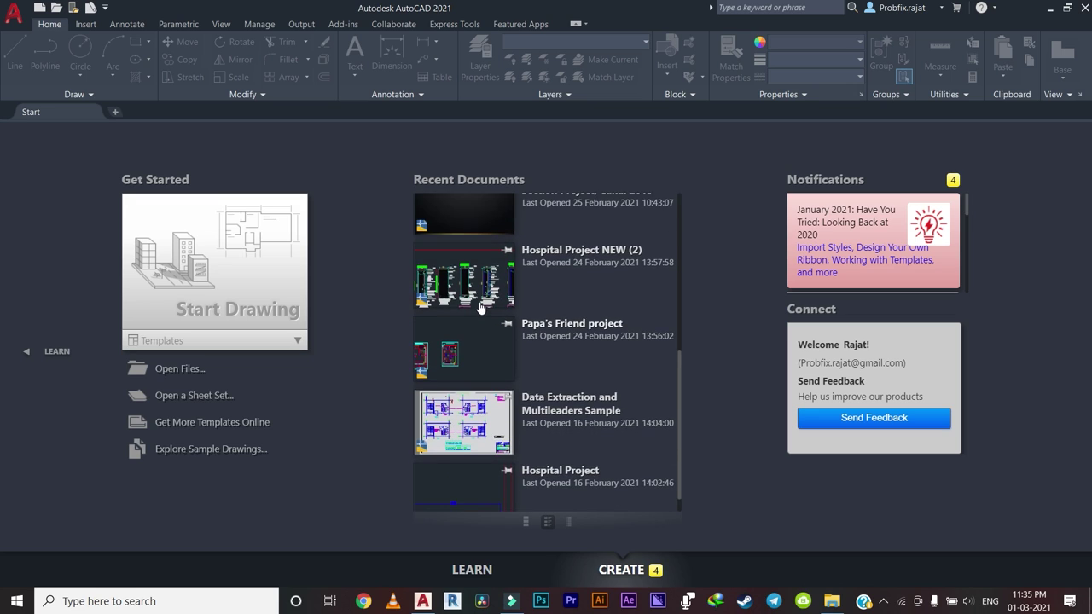
{"action": "scroll", "coordinate": [478, 298], "scroll_direction": "up", "scroll_amount": 3}
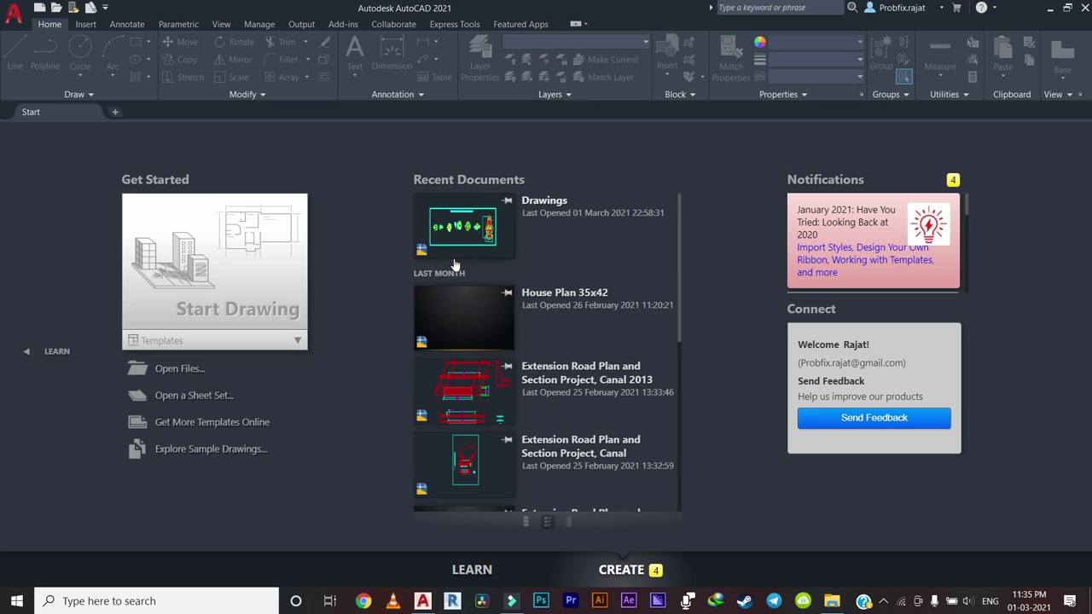
{"action": "scroll", "coordinate": [455, 265], "scroll_direction": "down", "scroll_amount": 2}
{"action": "scroll", "coordinate": [461, 260], "scroll_direction": "down", "scroll_amount": 1}
{"action": "scroll", "coordinate": [478, 251], "scroll_direction": "up", "scroll_amount": 3}
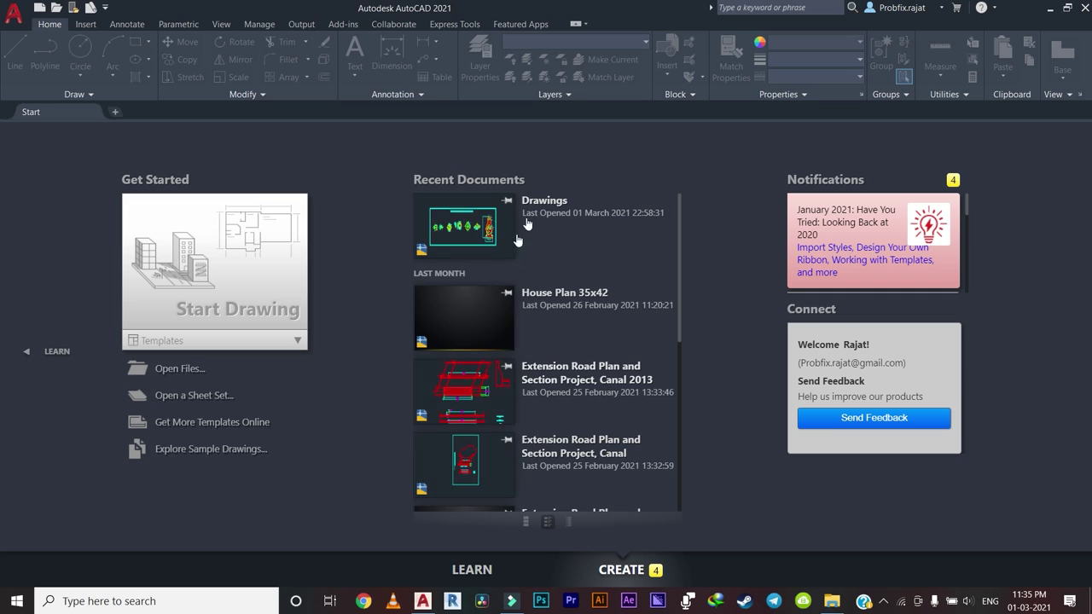
{"action": "scroll", "coordinate": [537, 384], "scroll_direction": "down", "scroll_amount": 2}
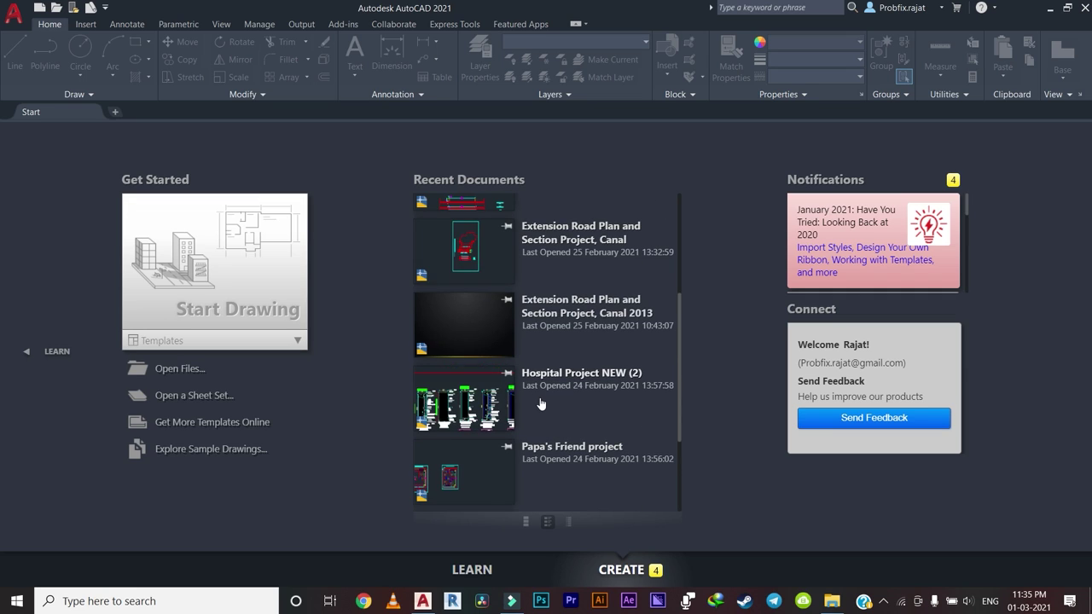
{"action": "scroll", "coordinate": [546, 392], "scroll_direction": "up", "scroll_amount": 2}
{"action": "scroll", "coordinate": [563, 375], "scroll_direction": "up", "scroll_amount": 1}
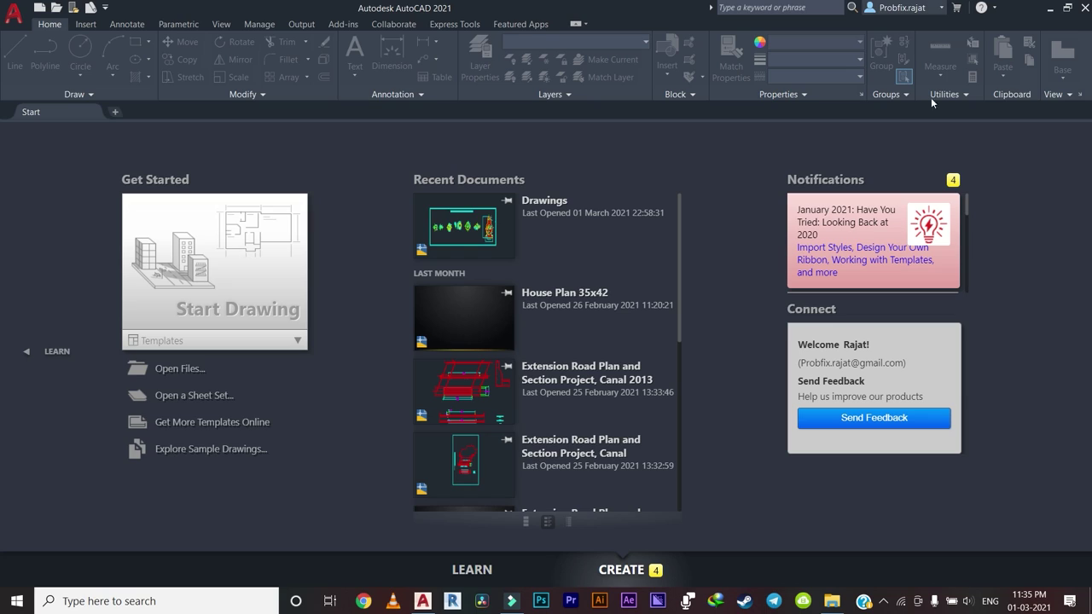
{"action": "left_click", "coordinate": [918, 10]}
{"action": "left_click", "coordinate": [834, 188]}
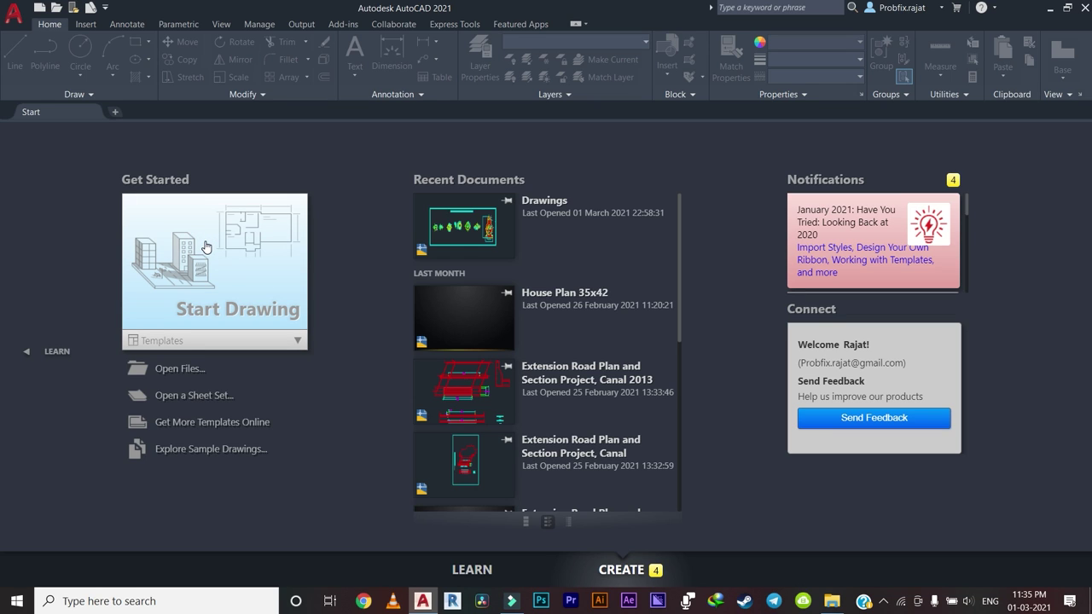
Start a new blank drawing, Drawing1, and pan its empty model space.
{"action": "left_click", "coordinate": [205, 247]}
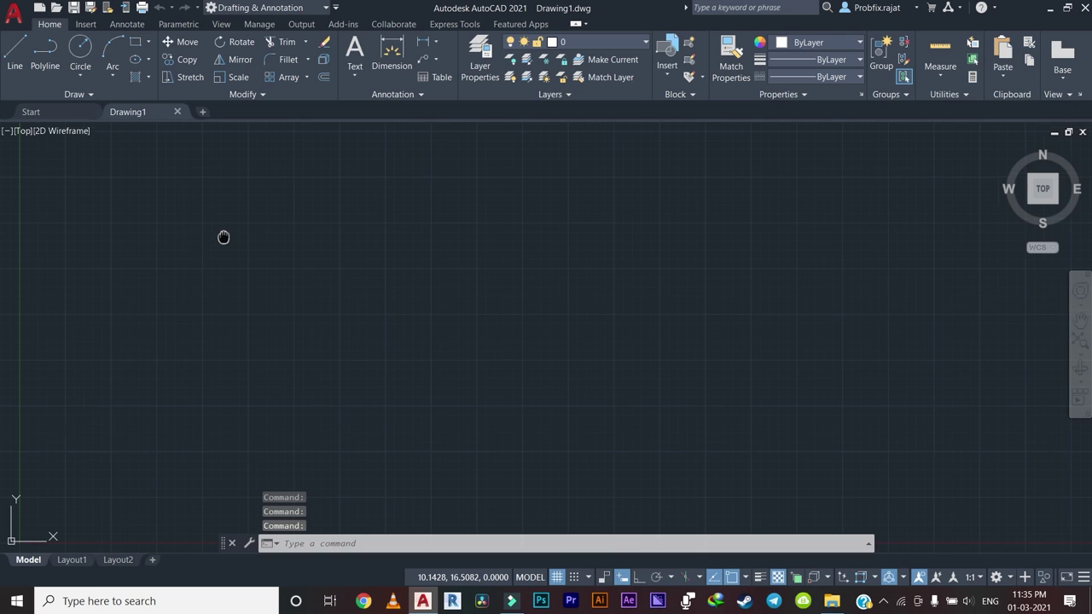
{"action": "middle_click_drag", "start_coordinate": [224, 237], "coordinate": [296, 219]}
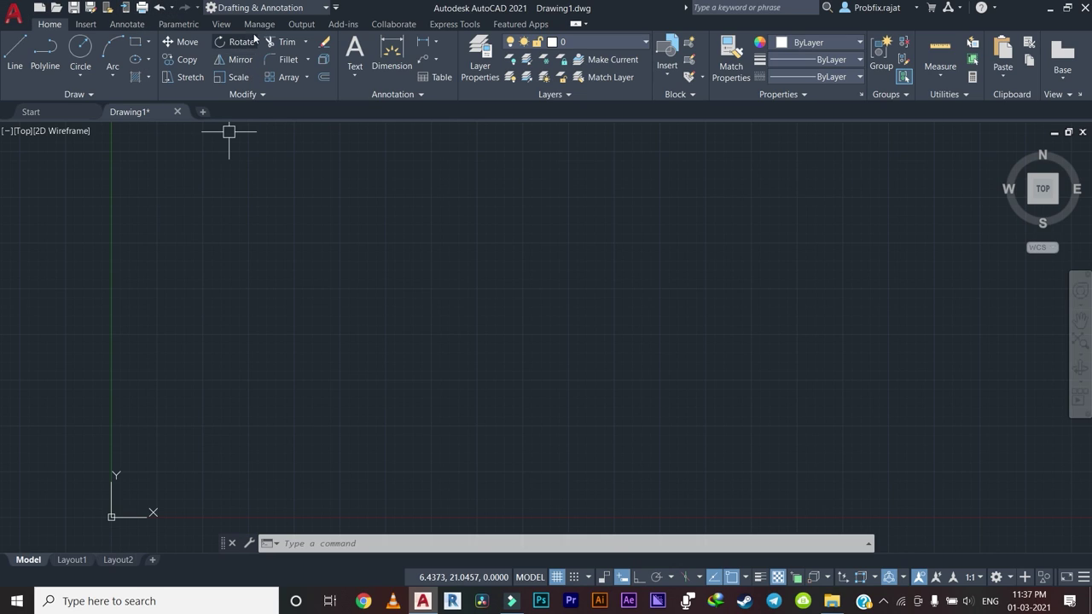
Glance at the Application Menu, then show the Workspace Switching list.
{"action": "left_click", "coordinate": [24, 12]}
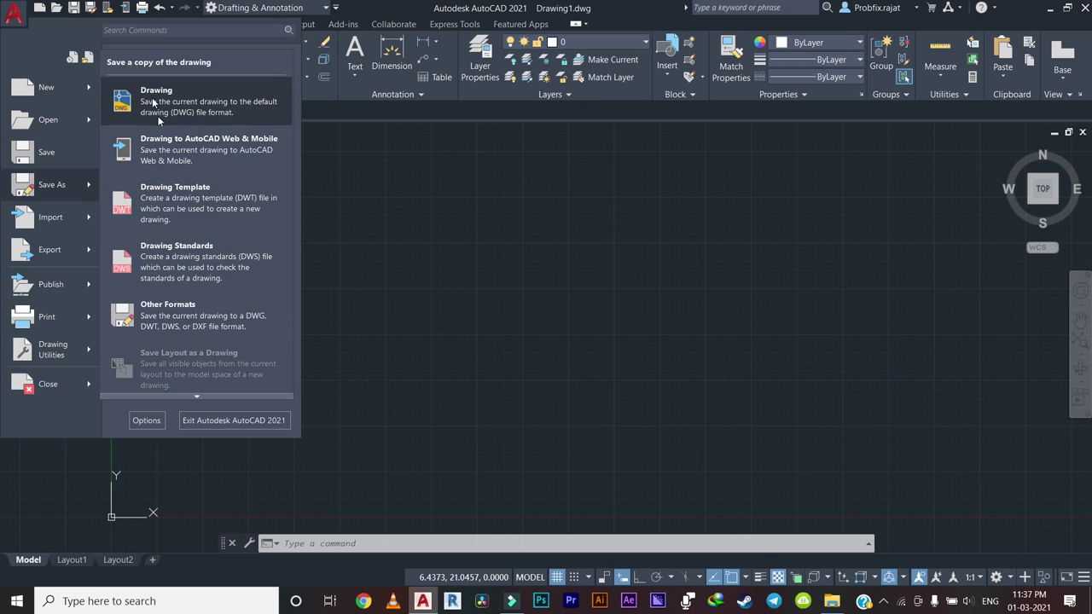
{"action": "left_click", "coordinate": [12, 17]}
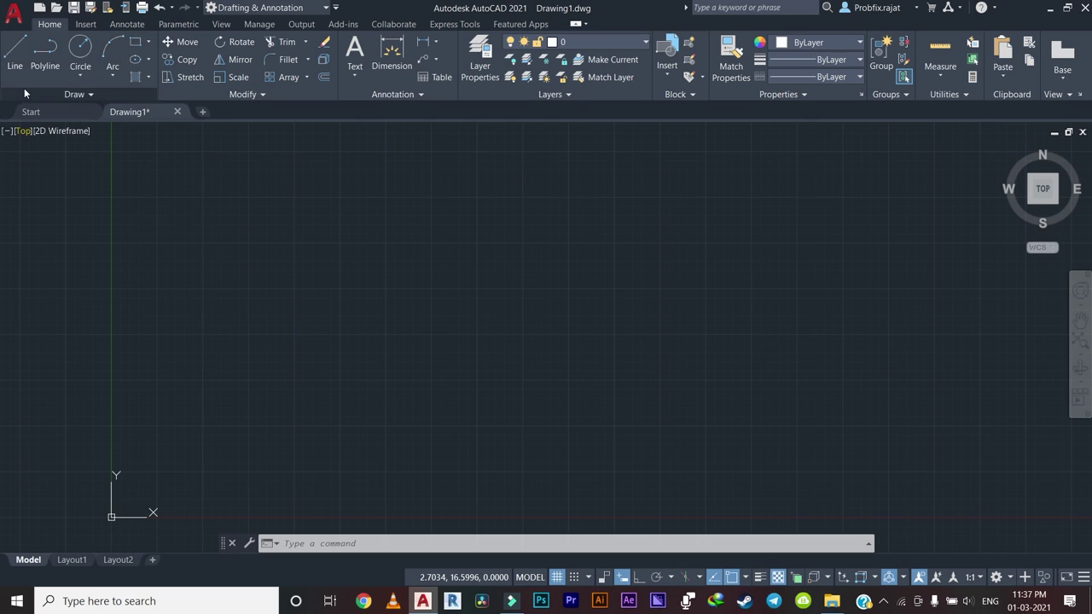
{"action": "left_click", "coordinate": [279, 10]}
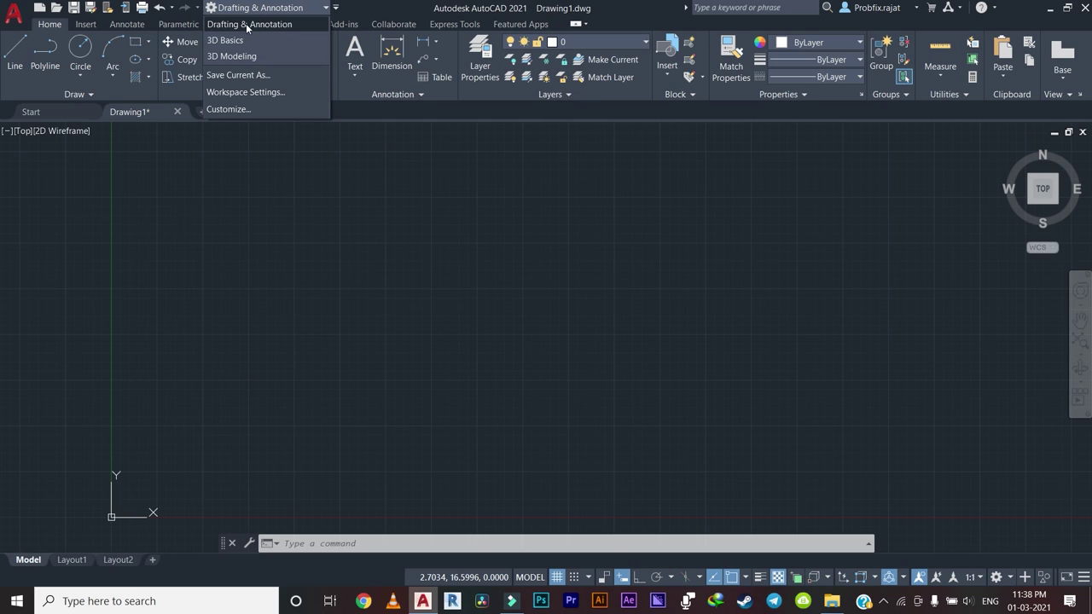
Keep Drafting & Annotation and tour the Insert, Annotate, Parametric, View, Manage ribbon tabs, ending on Home.
{"action": "left_click", "coordinate": [278, 12]}
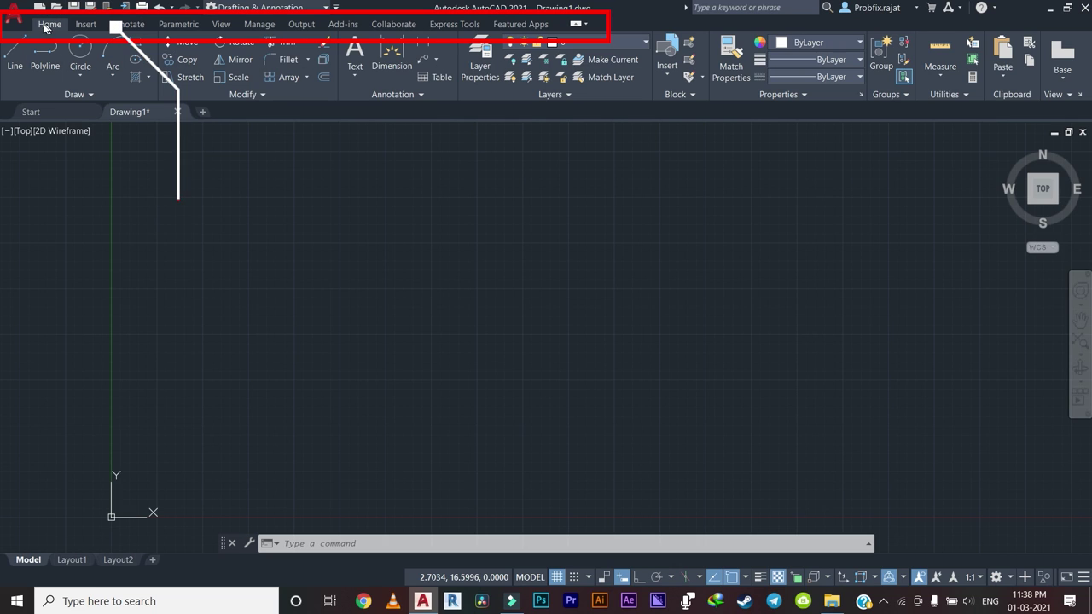
{"action": "left_click", "coordinate": [86, 24]}
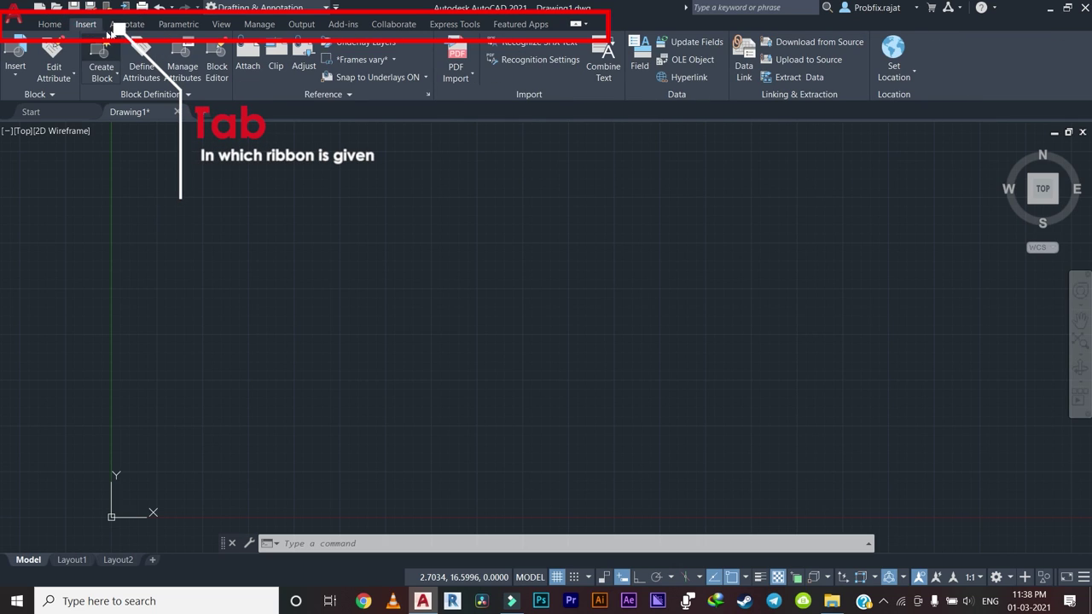
{"action": "left_click", "coordinate": [126, 25]}
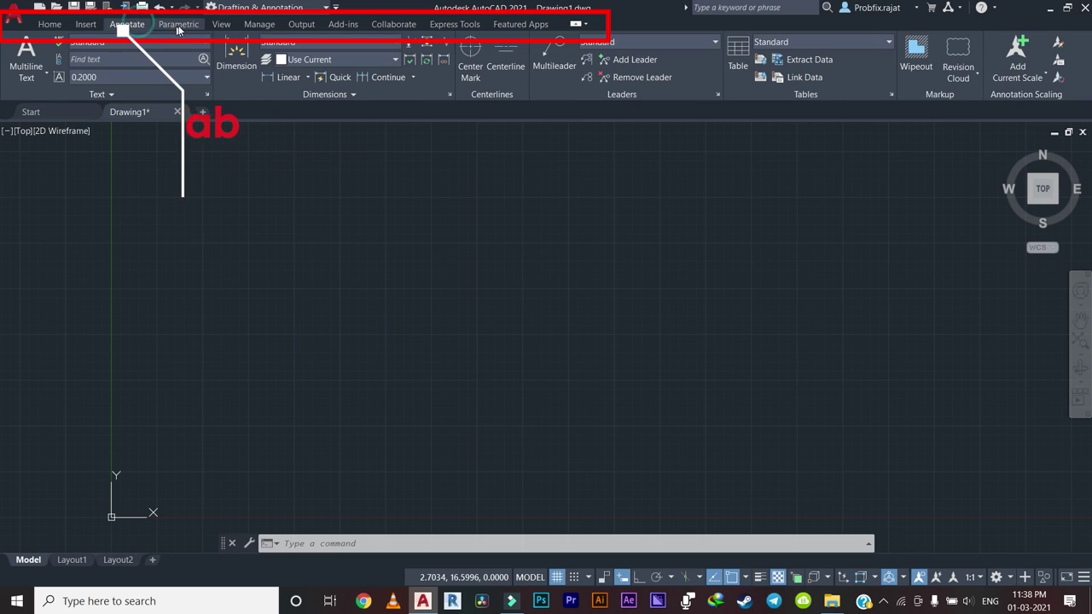
{"action": "left_click", "coordinate": [179, 25]}
{"action": "left_click", "coordinate": [221, 25]}
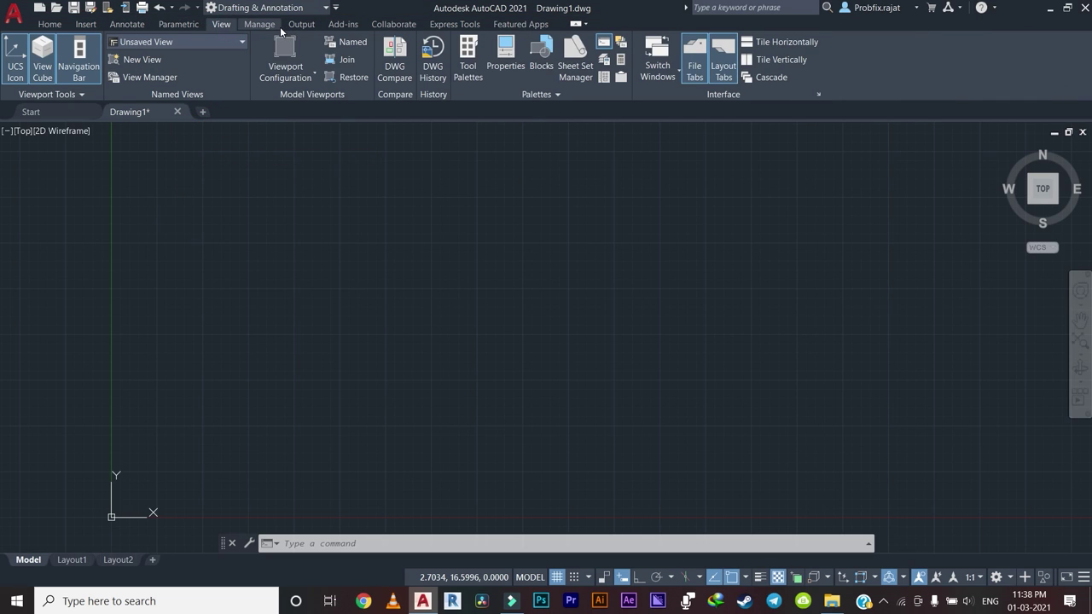
{"action": "left_click", "coordinate": [275, 25]}
{"action": "left_click", "coordinate": [49, 24]}
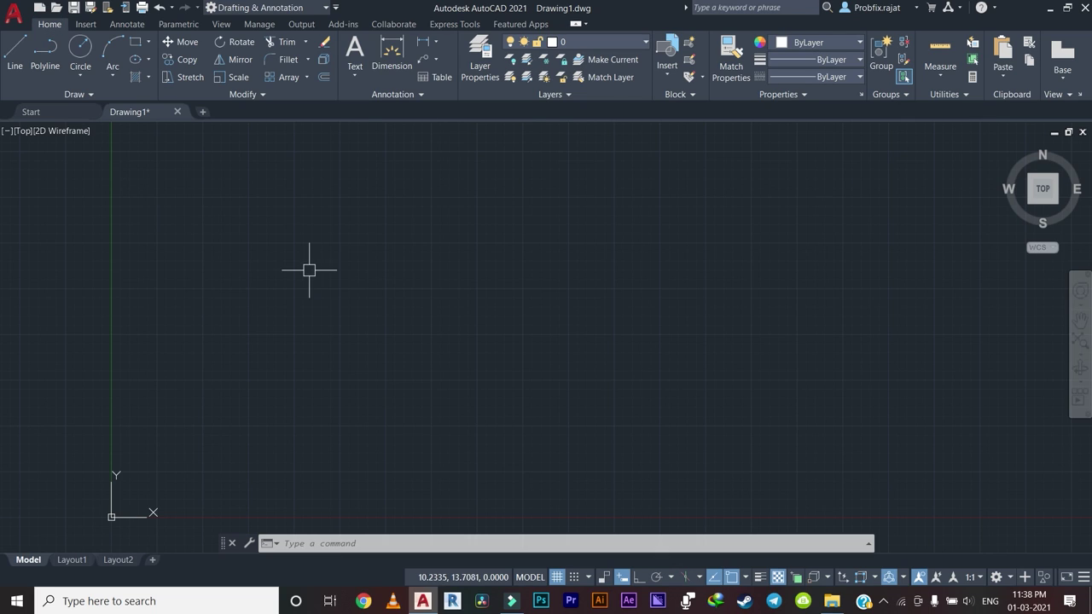
{"action": "middle_click_drag", "start_coordinate": [344, 234], "coordinate": [331, 216]}
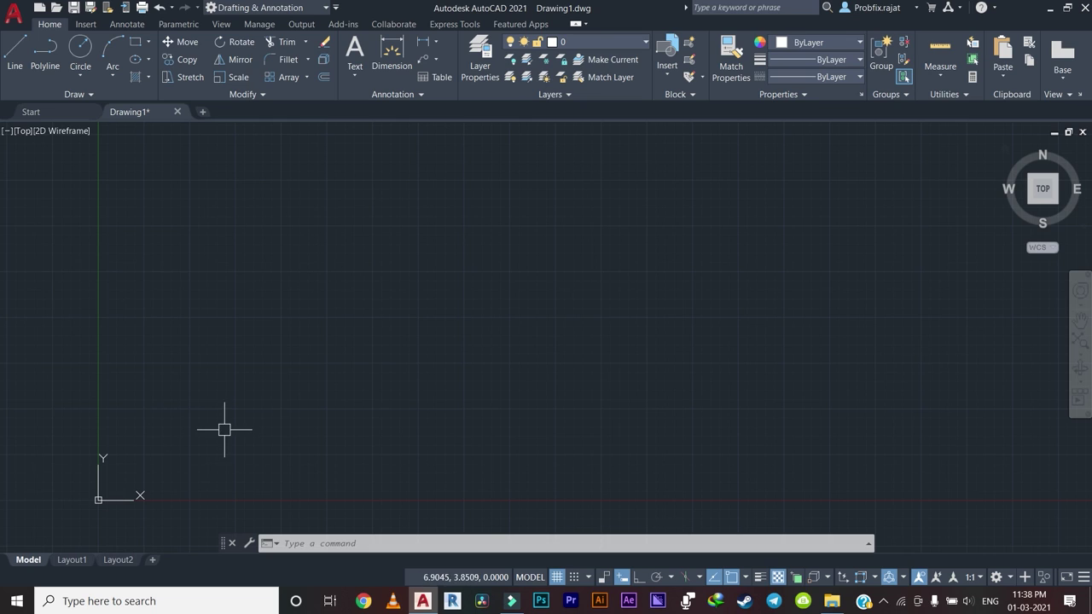
{"action": "middle_click_drag", "start_coordinate": [224, 429], "coordinate": [268, 373]}
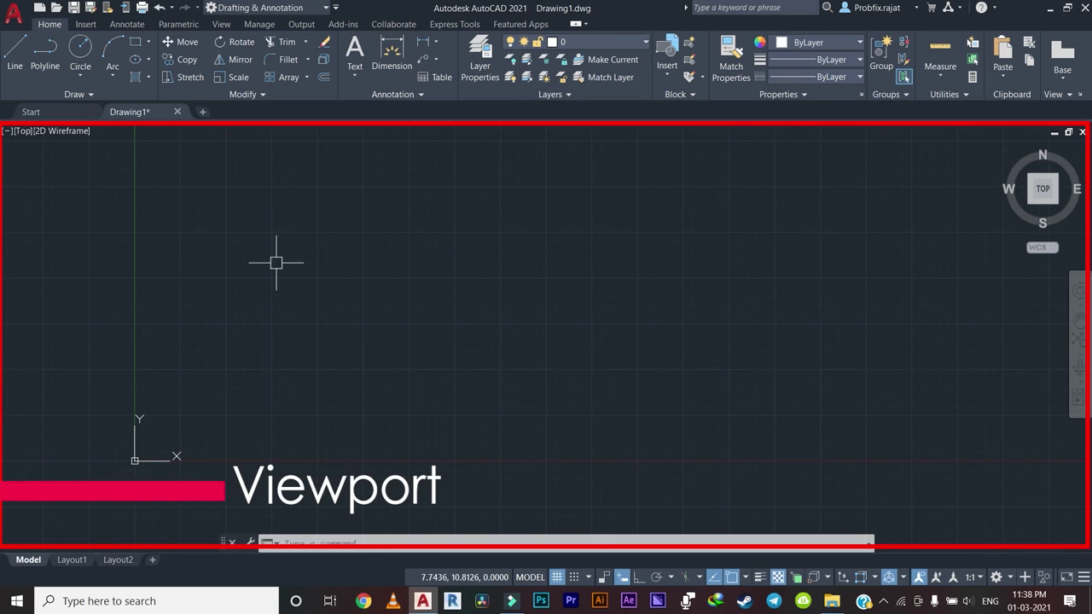
{"action": "middle_click_drag", "start_coordinate": [297, 303], "coordinate": [272, 295]}
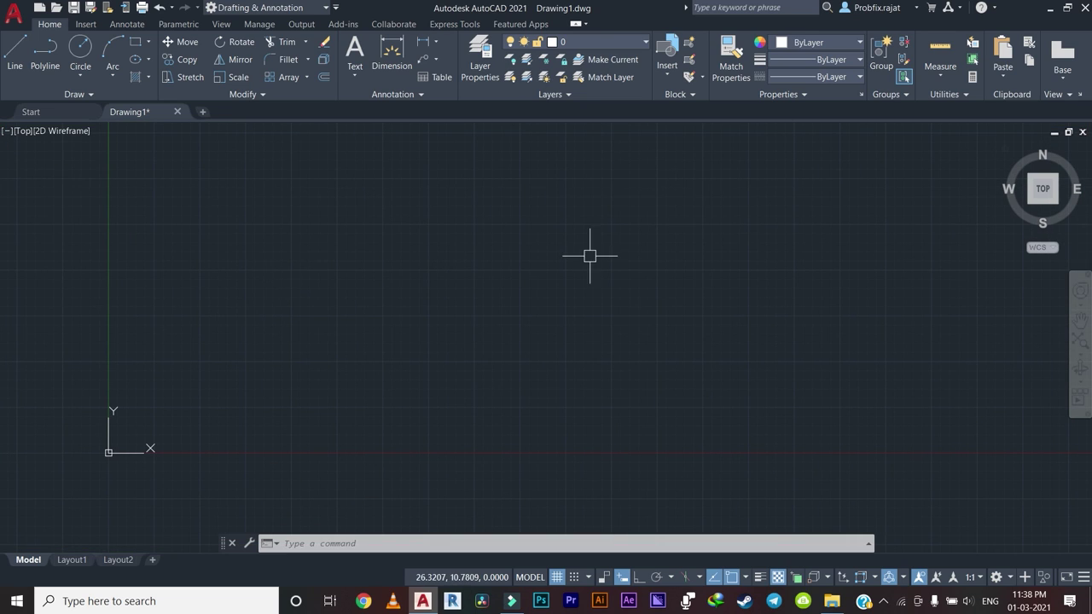
{"action": "middle_click_drag", "start_coordinate": [316, 347], "coordinate": [510, 286]}
{"action": "scroll", "coordinate": [319, 373], "scroll_direction": "up", "scroll_amount": 5}
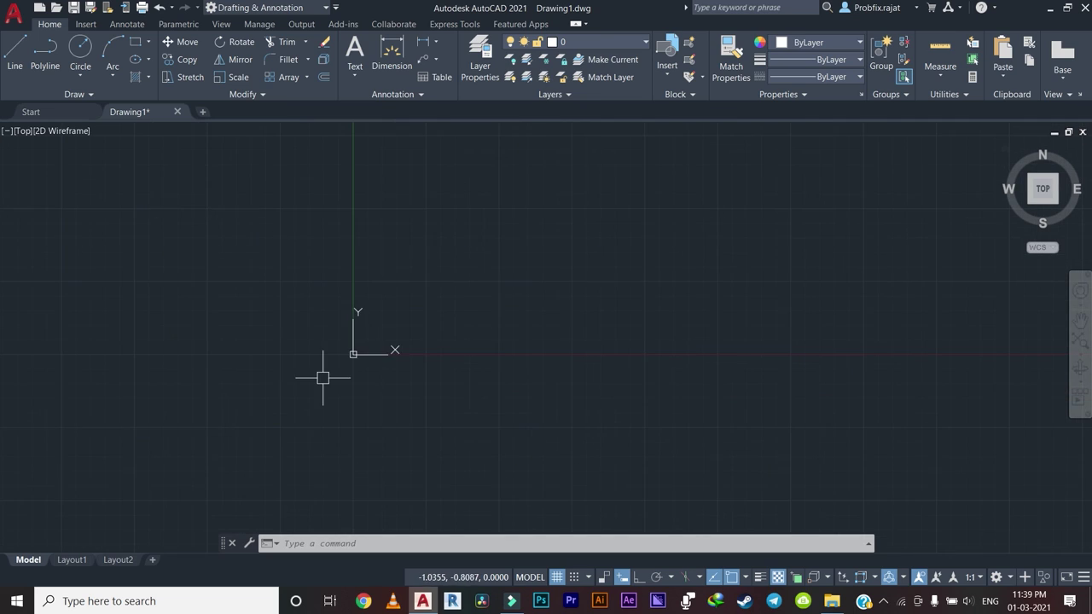
{"action": "middle_click_drag", "start_coordinate": [417, 238], "coordinate": [378, 312]}
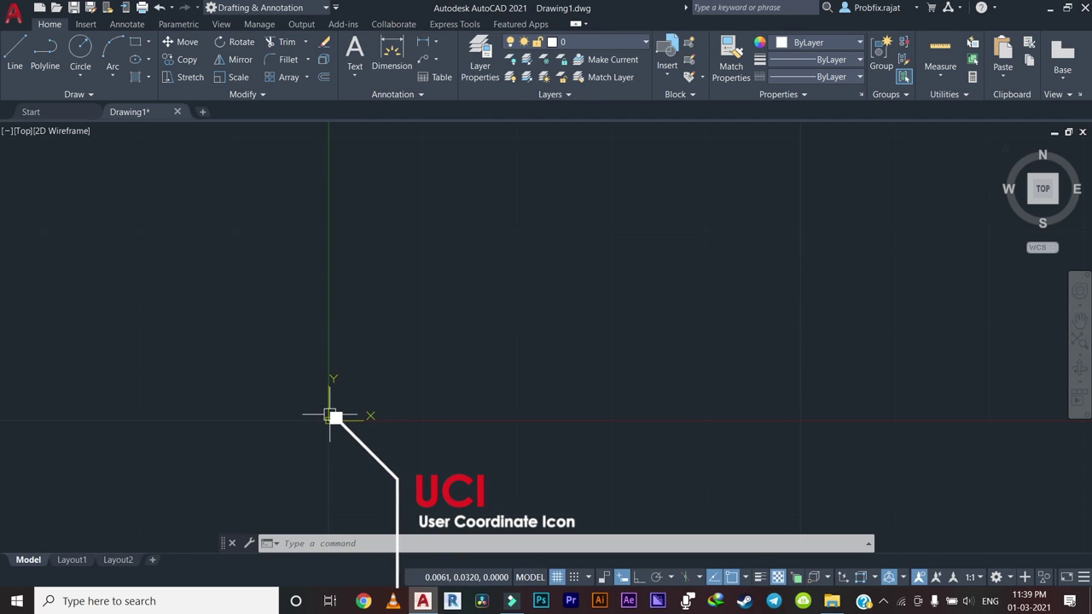
{"action": "middle_click_drag", "start_coordinate": [325, 405], "coordinate": [329, 409]}
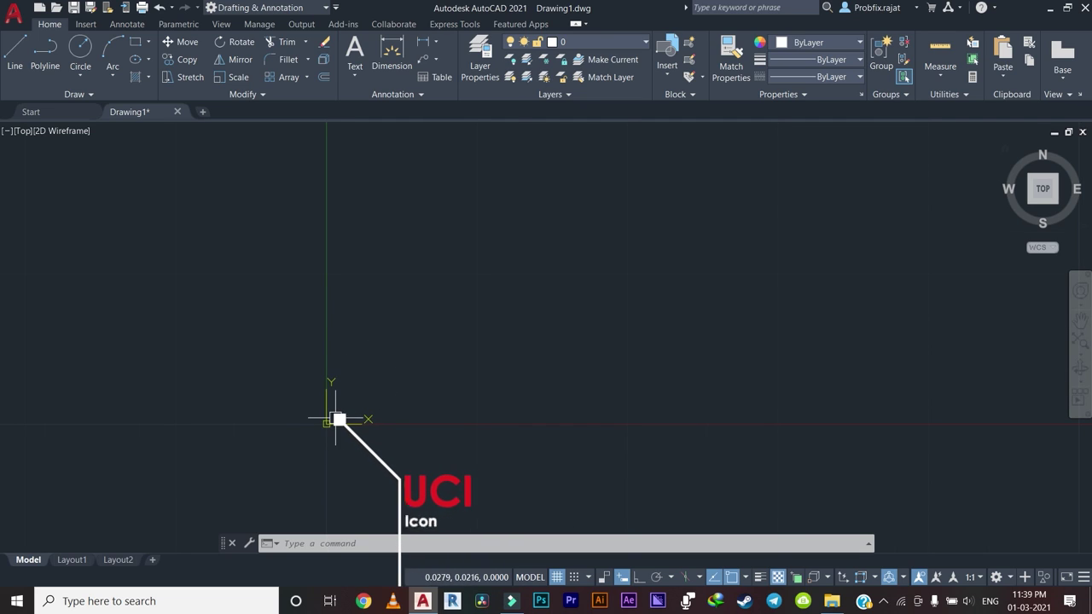
{"action": "mouse_move", "coordinate": [412, 383]}
{"action": "middle_mouse_down"}
{"action": "mouse_move", "coordinate": [455, 324]}
{"action": "mouse_move", "coordinate": [272, 301]}
{"action": "mouse_move", "coordinate": [335, 373]}
{"action": "middle_mouse_up"}
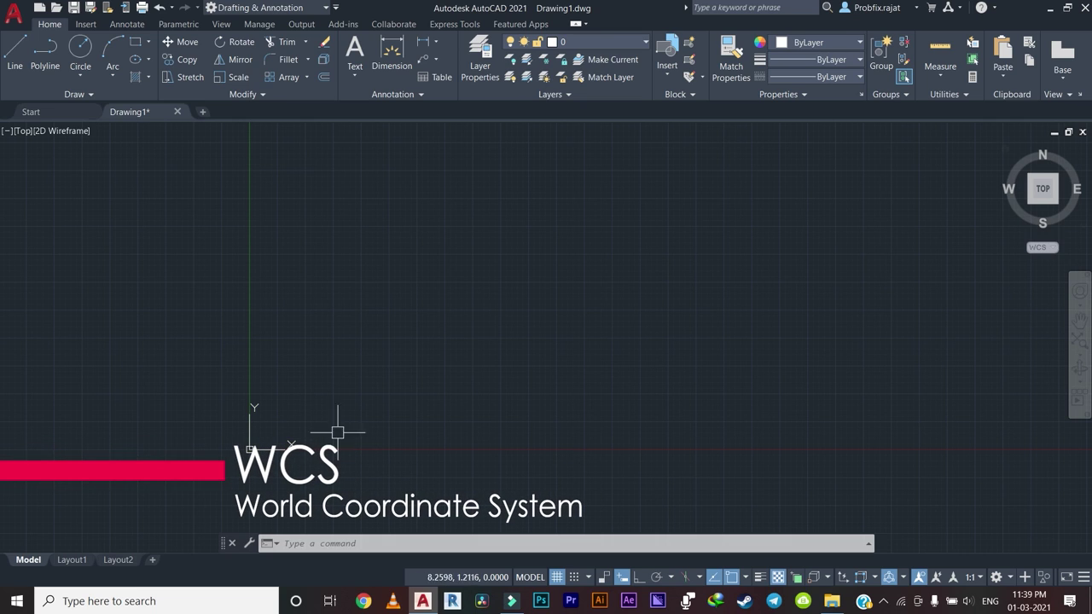
{"action": "middle_click_drag", "start_coordinate": [199, 415], "coordinate": [173, 397]}
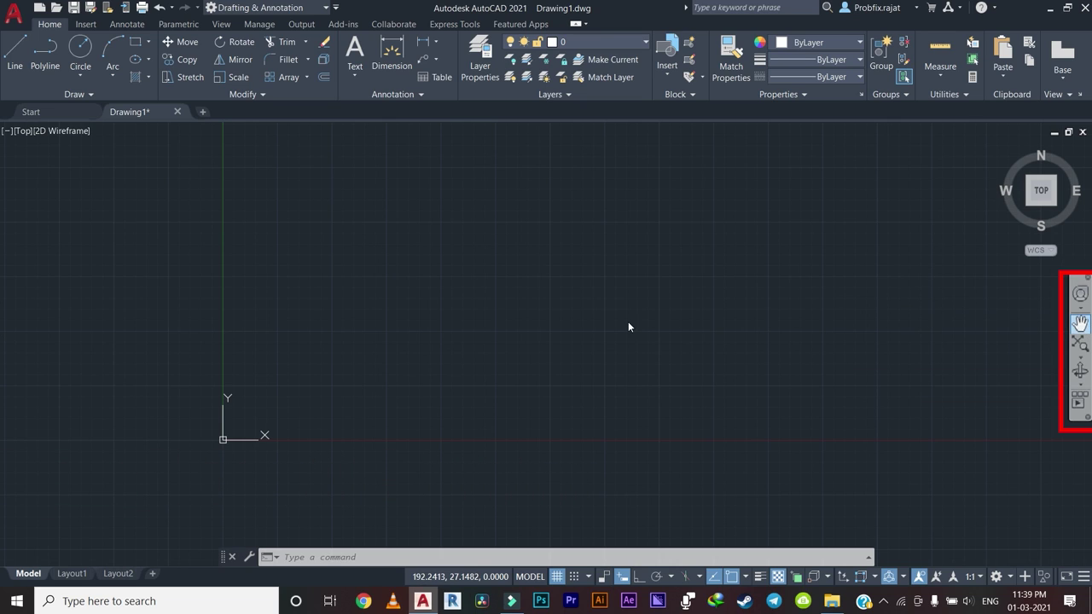
Pan and zoom around the empty model space out to its extents.
{"action": "type", "text": "p"}
{"action": "key", "text": "Return"}
{"action": "mouse_move", "coordinate": [568, 309]}
{"action": "left_mouse_down"}
{"action": "mouse_move", "coordinate": [378, 322]}
{"action": "mouse_move", "coordinate": [499, 253]}
{"action": "mouse_move", "coordinate": [885, 340]}
{"action": "left_mouse_up"}
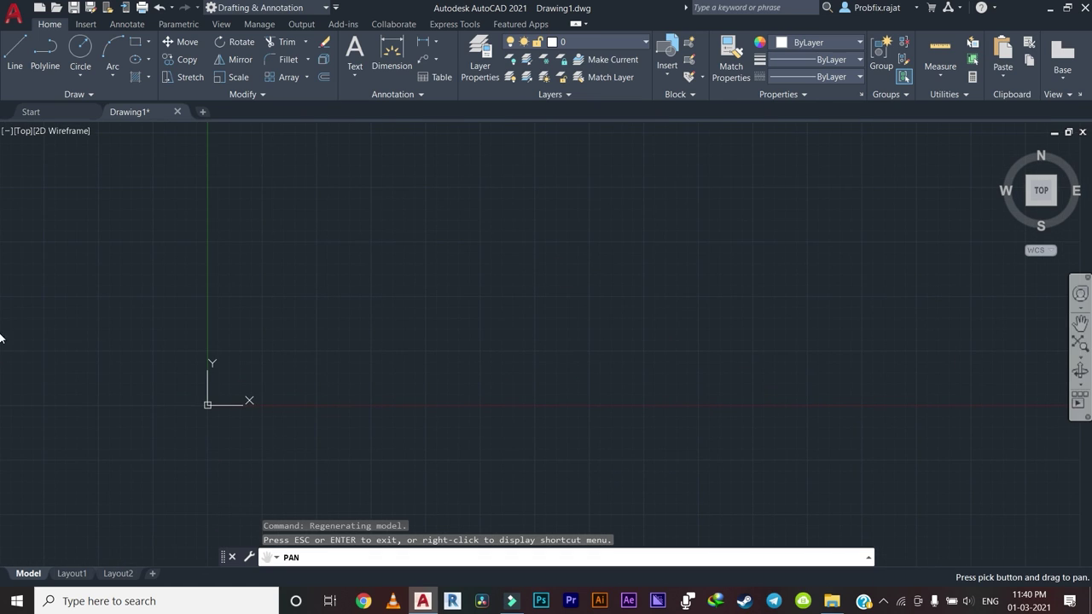
{"action": "left_click", "coordinate": [1081, 346]}
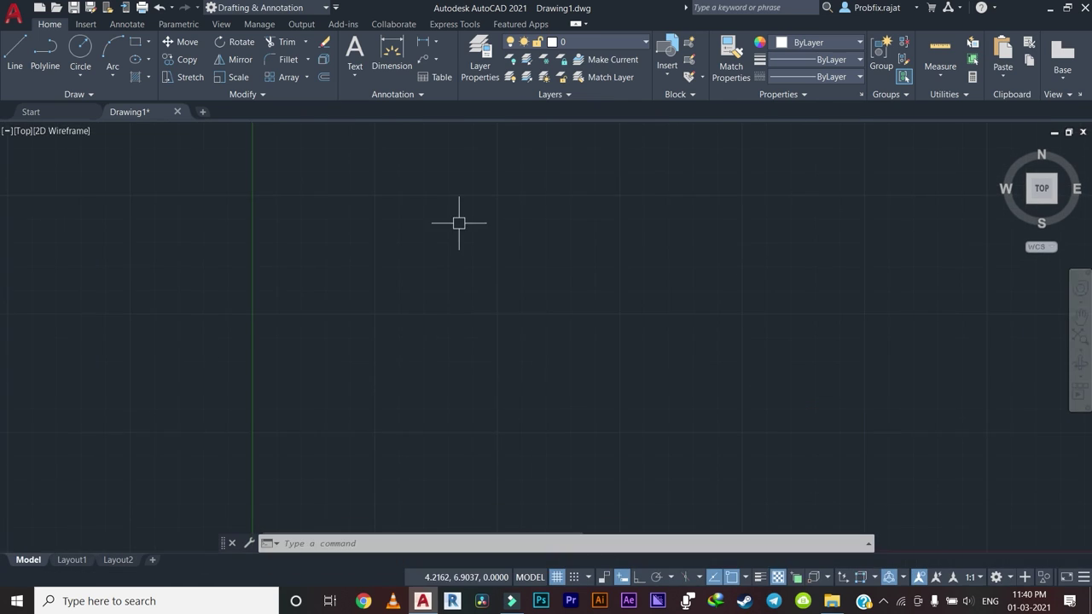
{"action": "scroll", "coordinate": [474, 287], "scroll_direction": "down", "scroll_amount": 1}
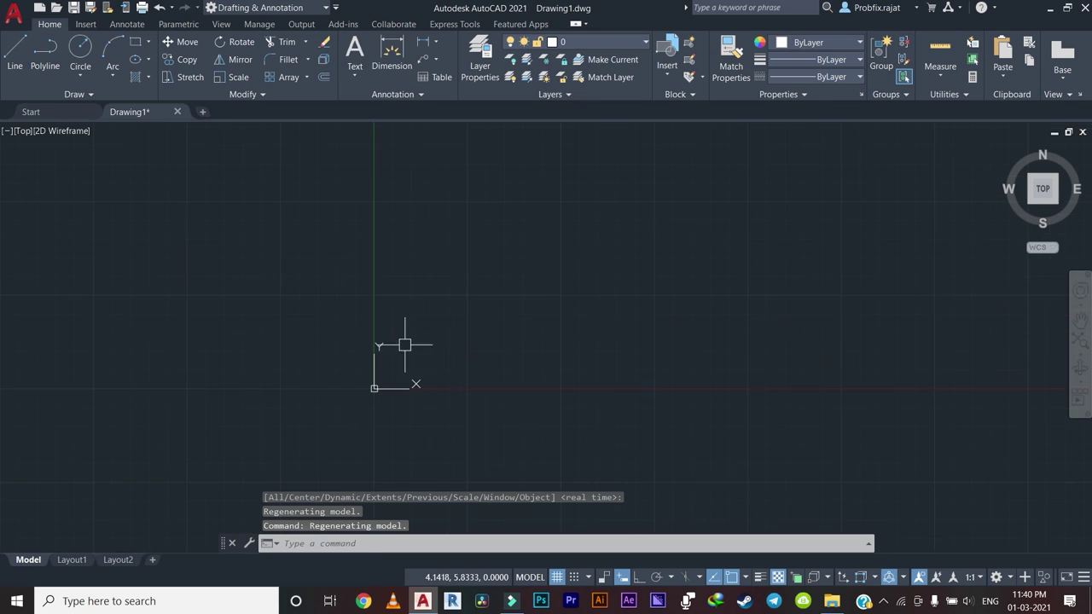
{"action": "scroll", "coordinate": [443, 287], "scroll_direction": "down", "scroll_amount": 1}
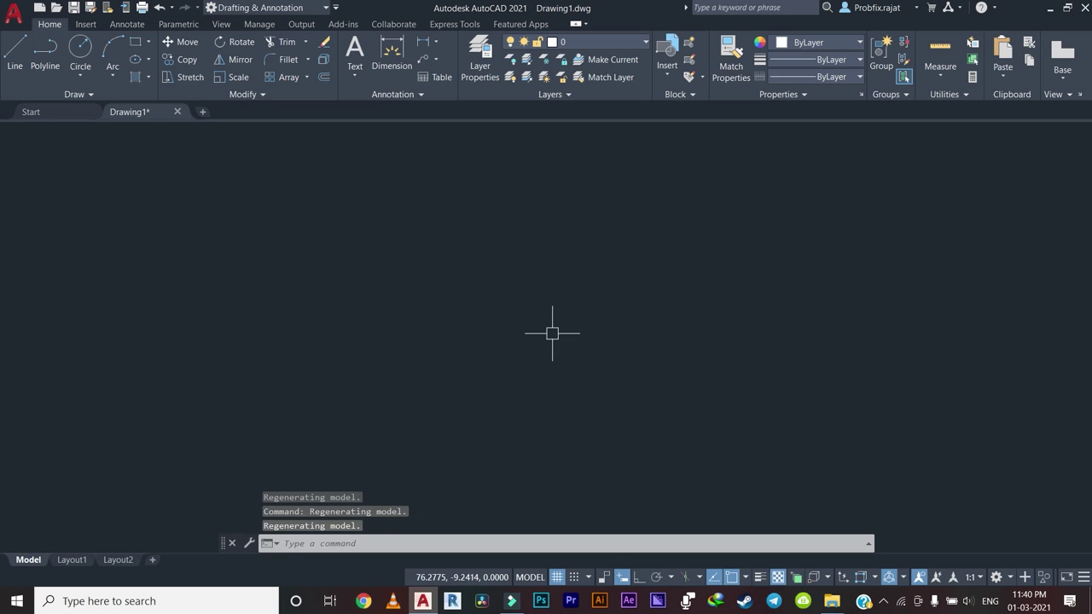
{"action": "scroll", "coordinate": [443, 333], "scroll_direction": "up", "scroll_amount": 1}
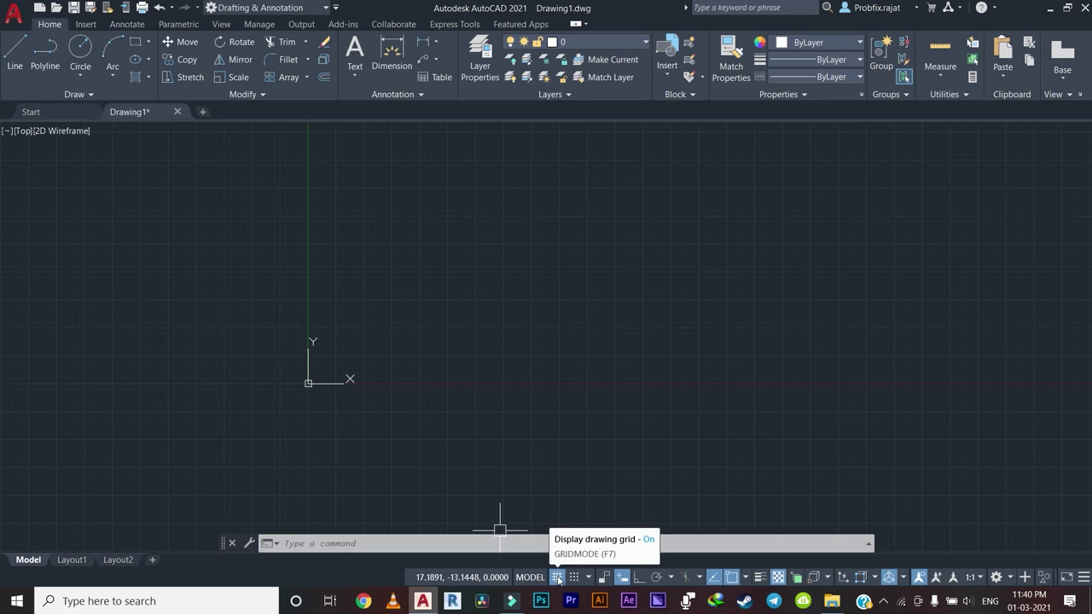
Toggle the grid off and back on, then pan so the origin sits lower left.
{"action": "left_click", "coordinate": [557, 577]}
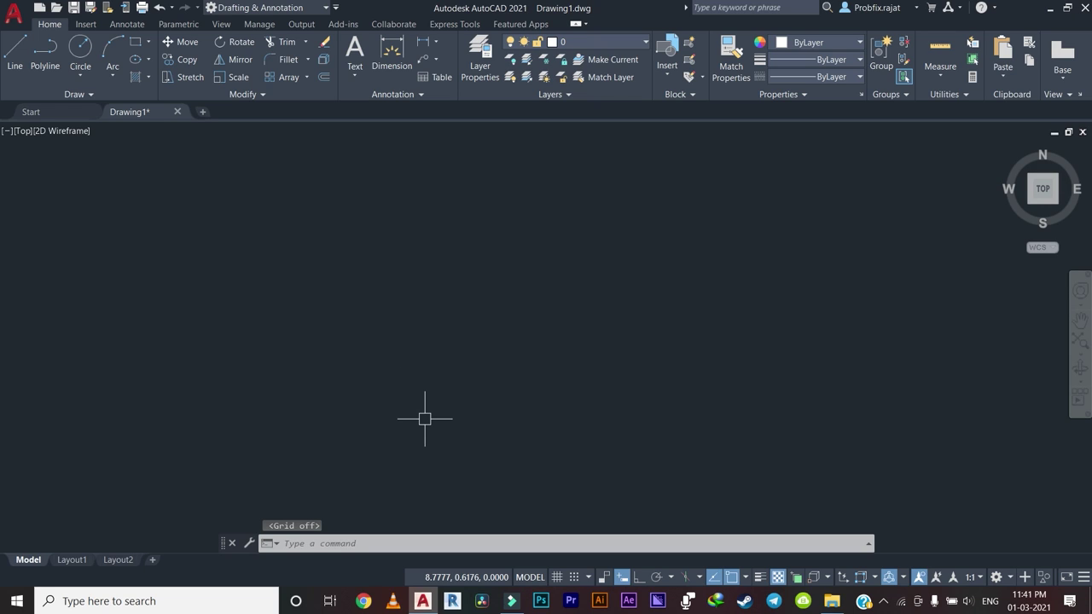
{"action": "left_click", "coordinate": [557, 578]}
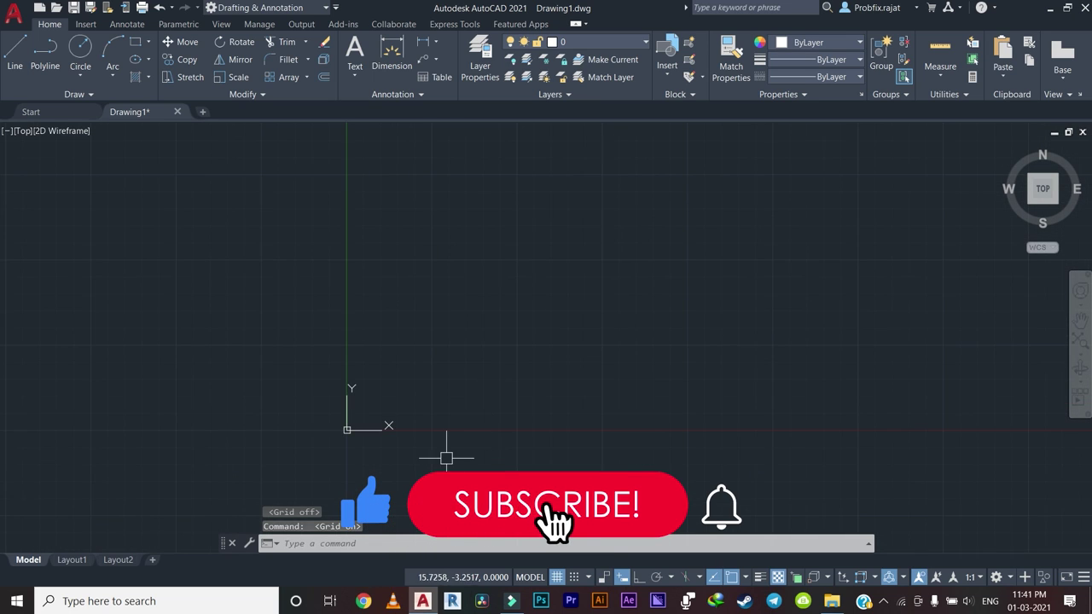
{"action": "mouse_move", "coordinate": [418, 443]}
{"action": "middle_mouse_down"}
{"action": "mouse_move", "coordinate": [235, 404]}
{"action": "mouse_move", "coordinate": [458, 441]}
{"action": "middle_mouse_up"}
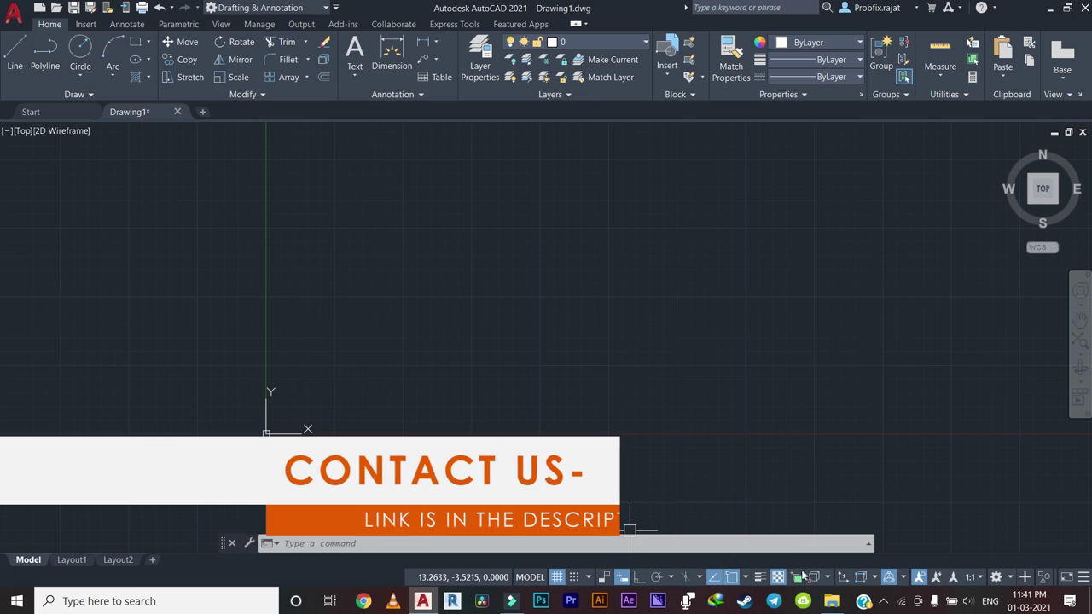
{"action": "middle_click_drag", "start_coordinate": [750, 455], "coordinate": [810, 454]}
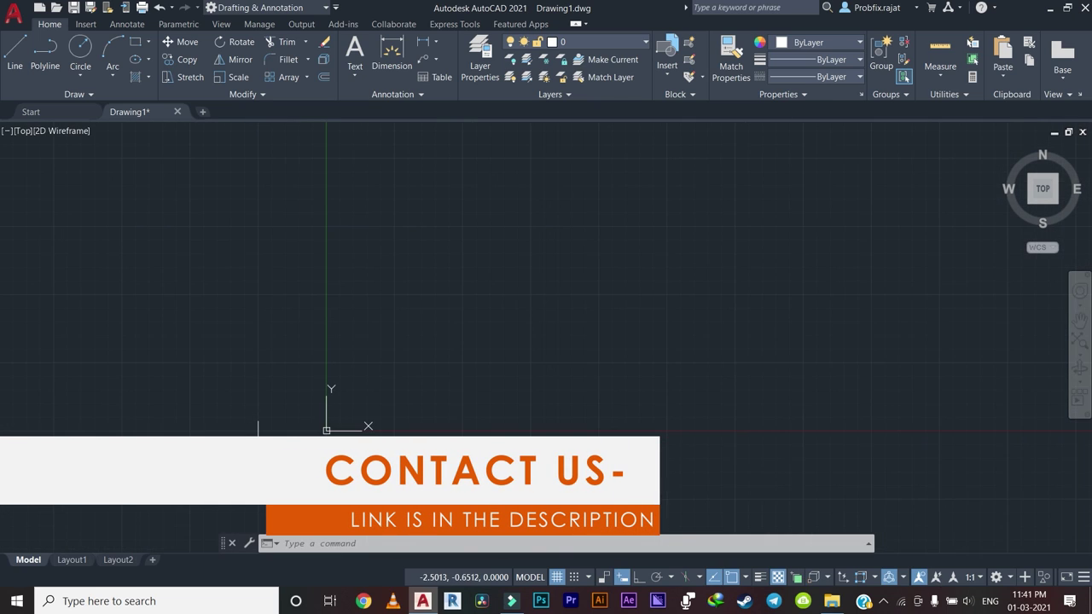
{"action": "middle_click_drag", "start_coordinate": [420, 440], "coordinate": [353, 434]}
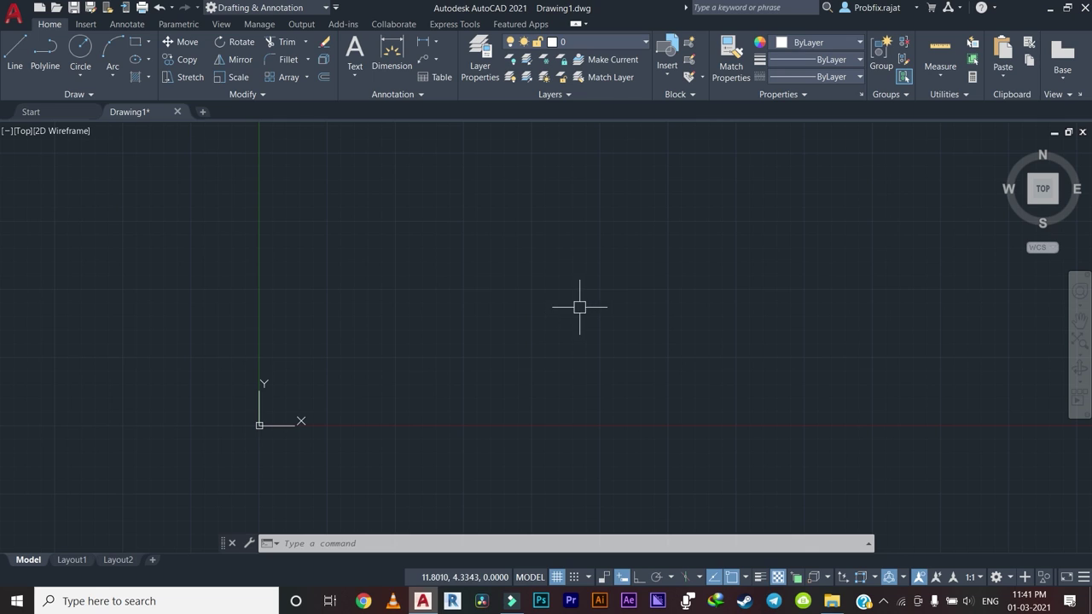
{"action": "middle_click_drag", "start_coordinate": [490, 300], "coordinate": [530, 283]}
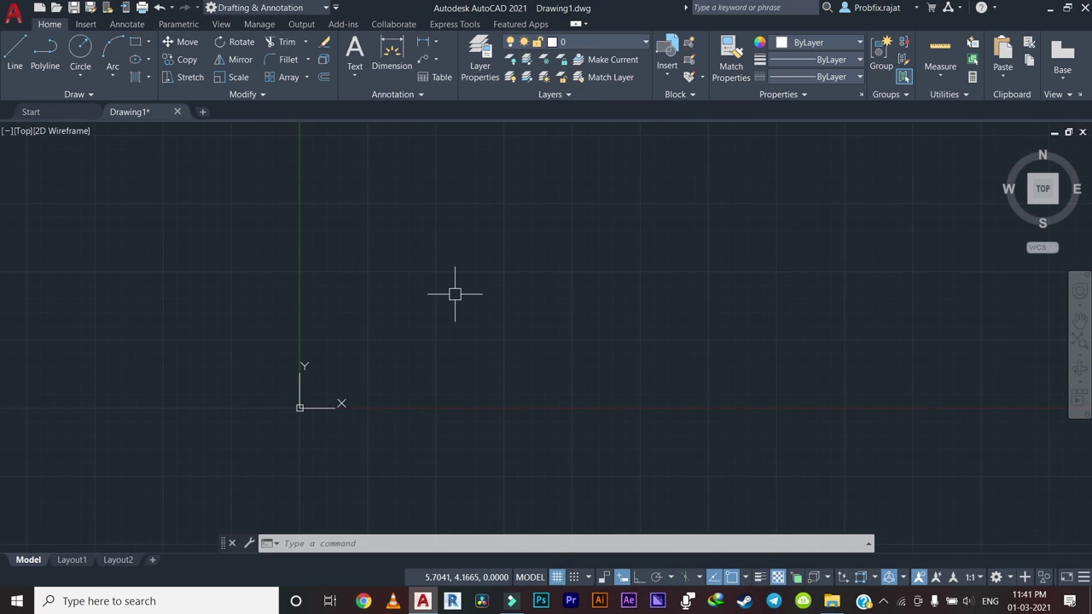
{"action": "middle_click_drag", "start_coordinate": [453, 284], "coordinate": [318, 338]}
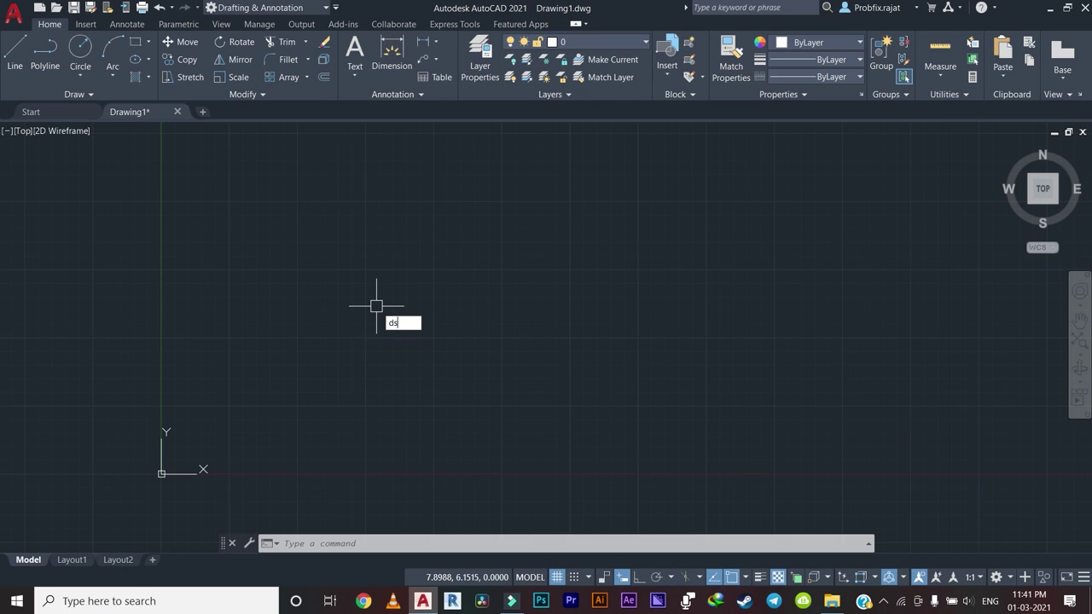
Turn on Snap (F9) at 0.5000 spacing in Drafting Settings.
{"action": "key", "text": "Return"}
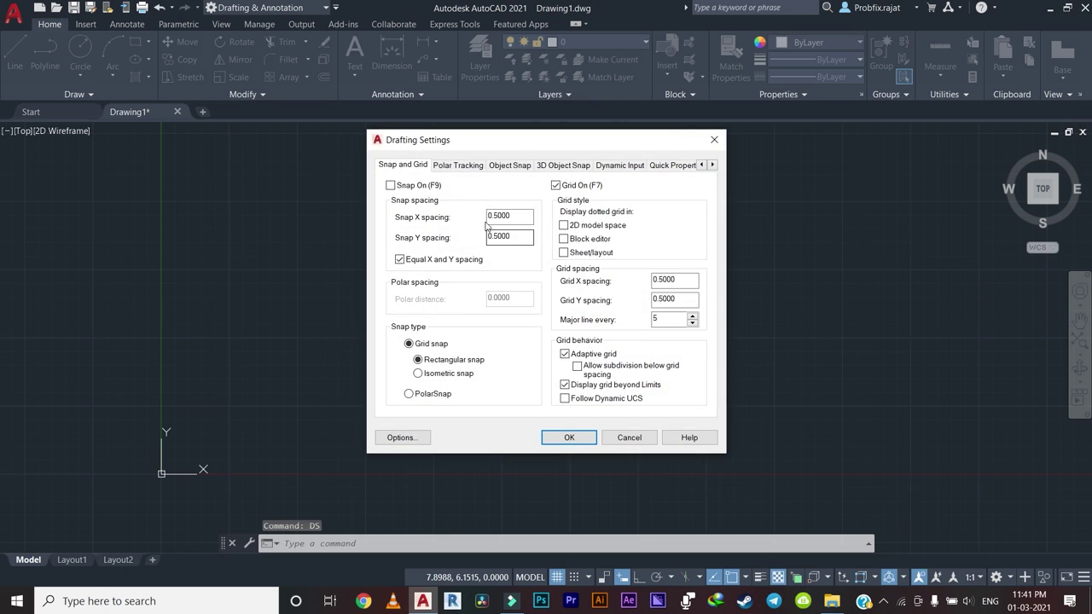
{"action": "left_click_drag", "start_coordinate": [505, 146], "coordinate": [493, 137]}
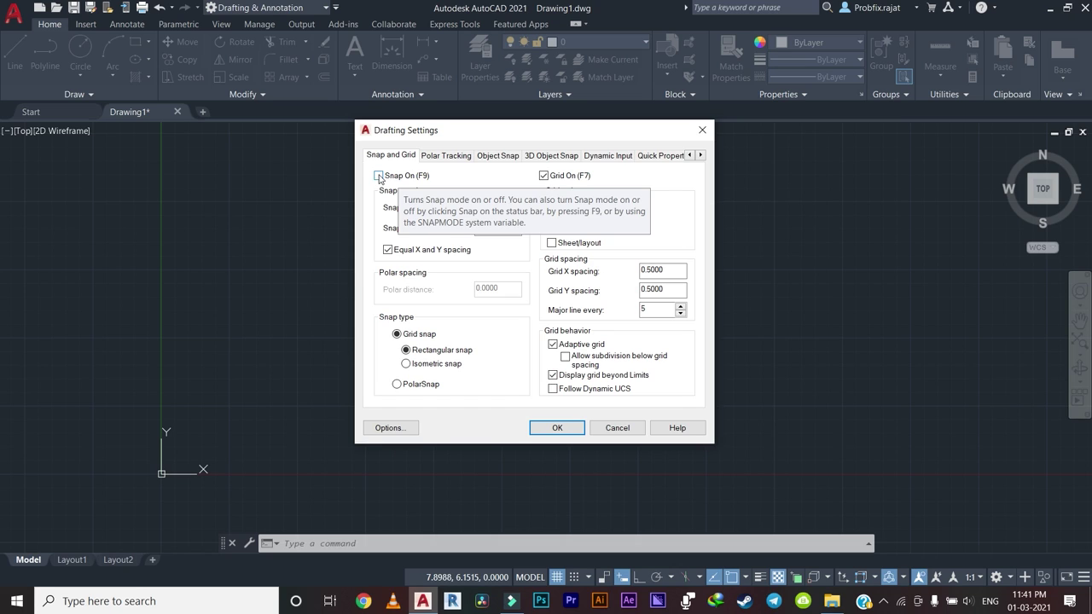
{"action": "left_click", "coordinate": [378, 176]}
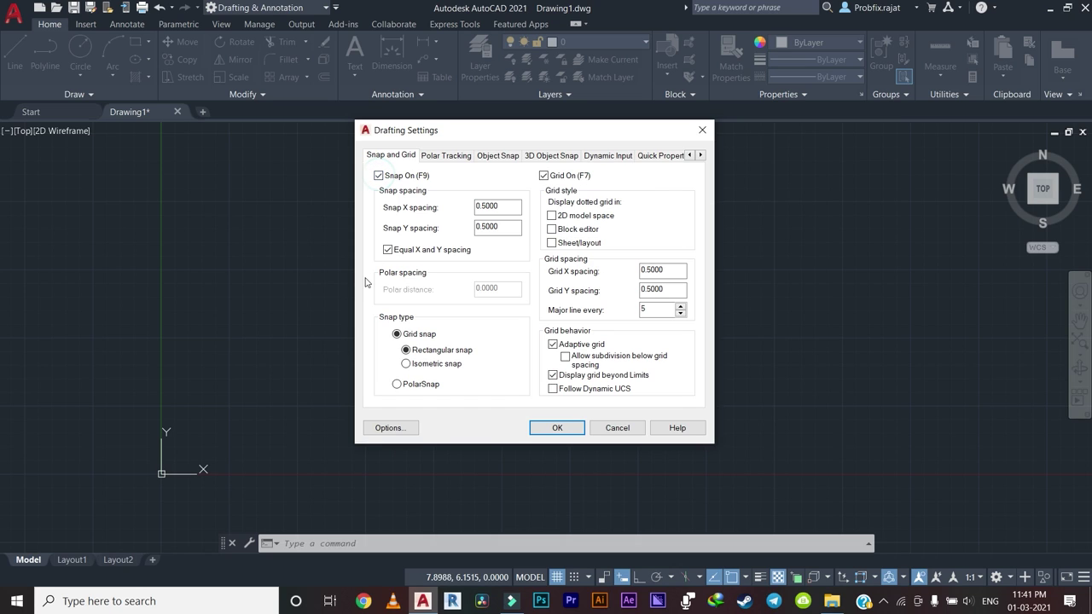
{"action": "left_click", "coordinate": [554, 428]}
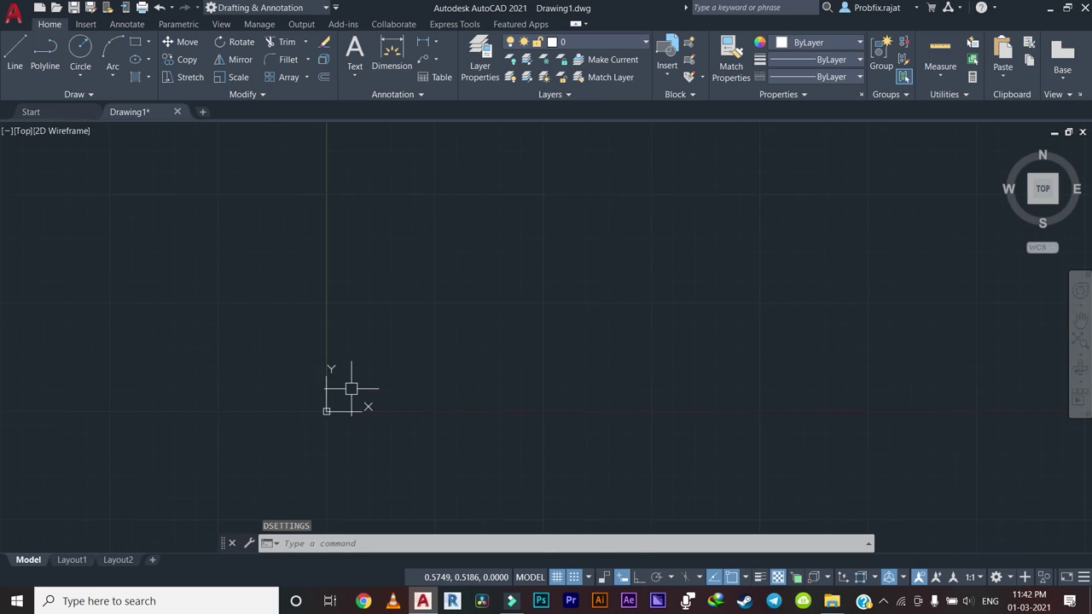
{"action": "scroll", "coordinate": [442, 354], "scroll_direction": "up", "scroll_amount": 2}
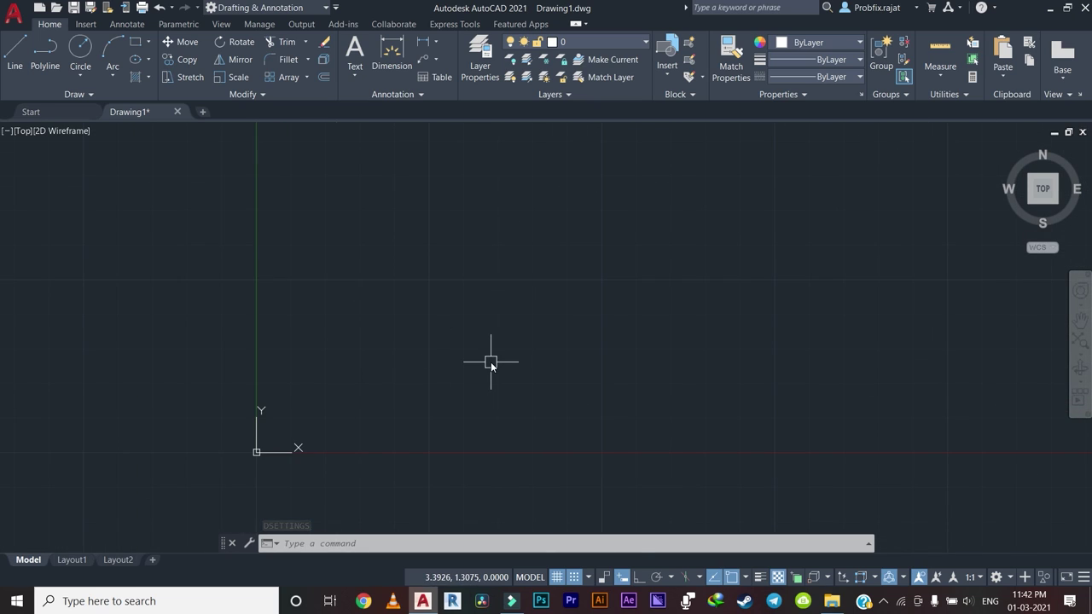
{"action": "type", "text": "l"}
{"action": "key", "text": "Return"}
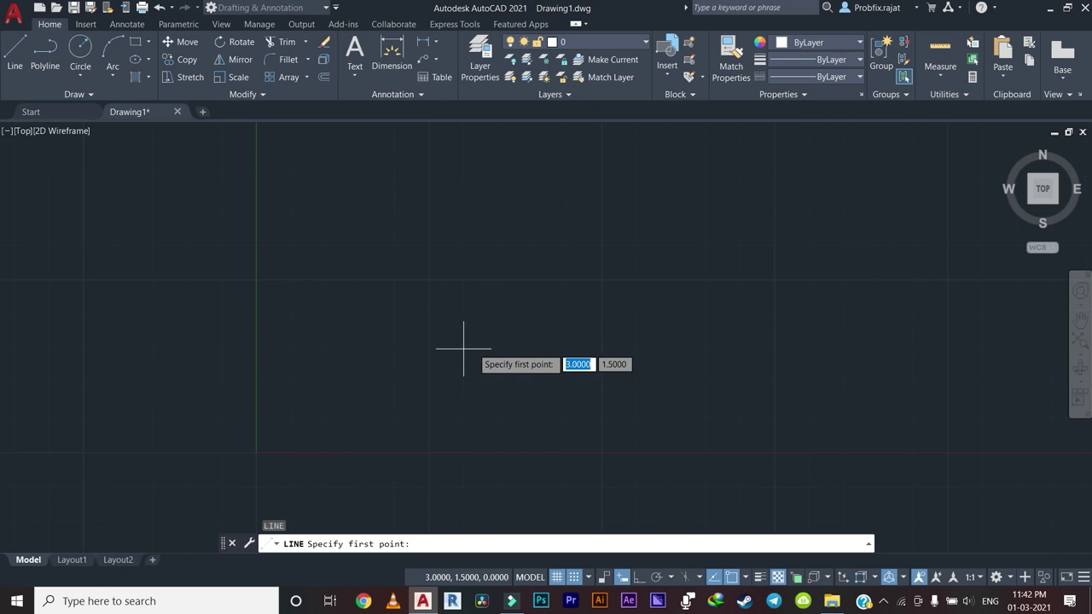
{"action": "left_click", "coordinate": [262, 404]}
{"action": "left_click", "coordinate": [256, 418]}
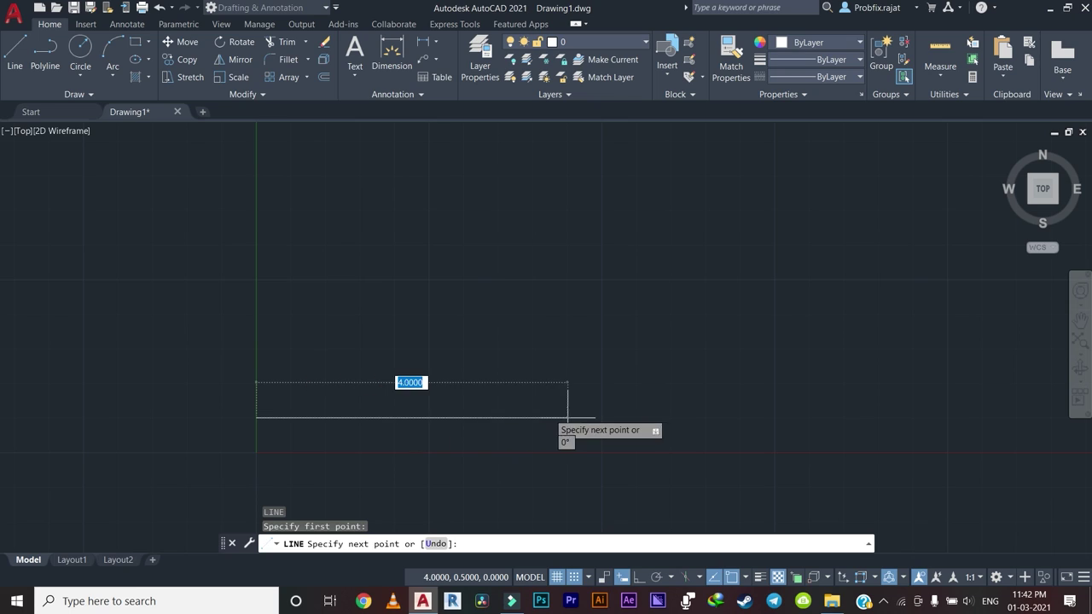
{"action": "middle_click_drag", "start_coordinate": [878, 418], "coordinate": [836, 437]}
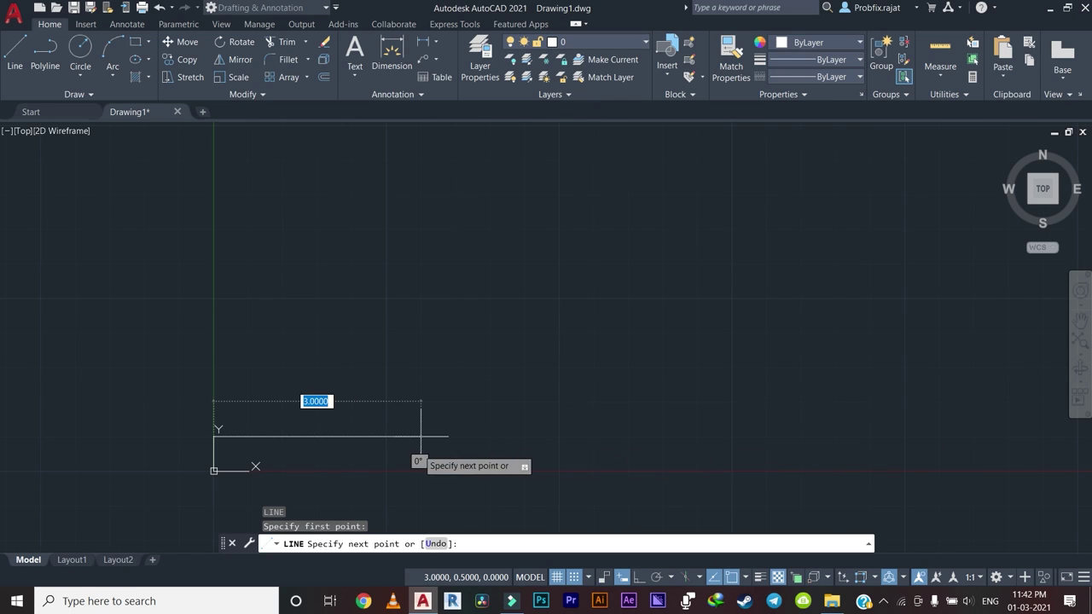
{"action": "key", "text": "Escape"}
{"action": "key", "text": "Escape"}
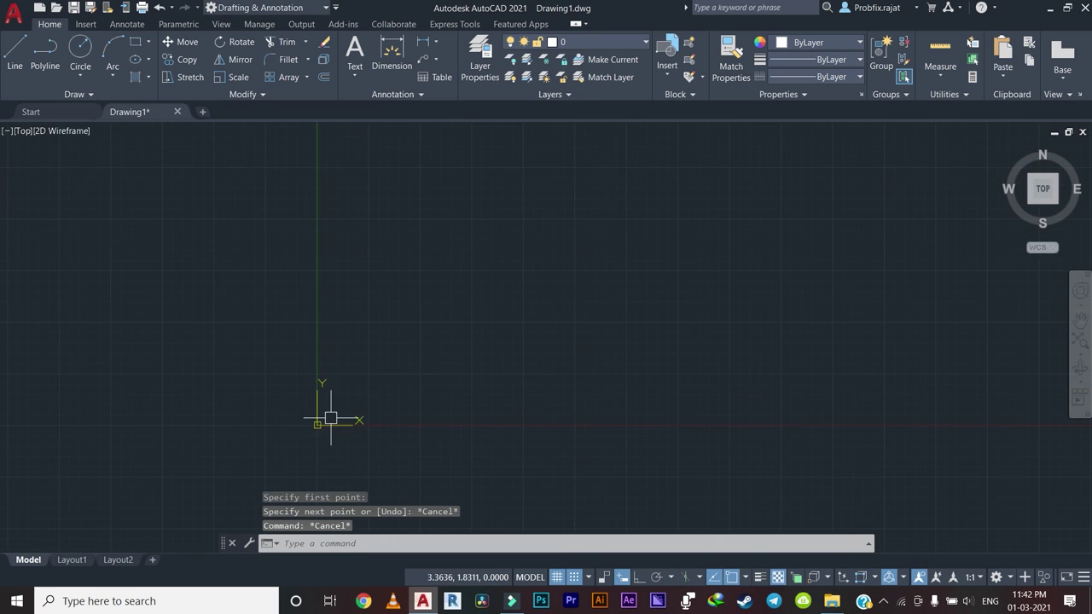
{"action": "scroll", "coordinate": [324, 417], "scroll_direction": "up", "scroll_amount": 2}
{"action": "scroll", "coordinate": [384, 413], "scroll_direction": "up", "scroll_amount": 2}
Reopen Drafting Settings with DS, try Isometric then Rectangular snap, and view the Object Snap modes.
{"action": "type", "text": "DS"}
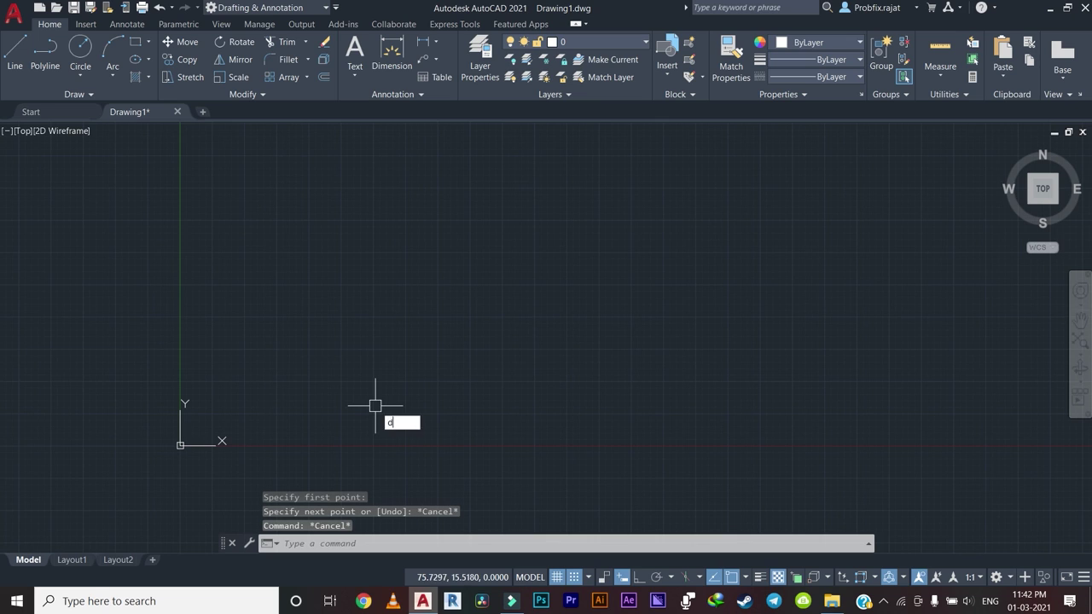
{"action": "key", "text": "Return"}
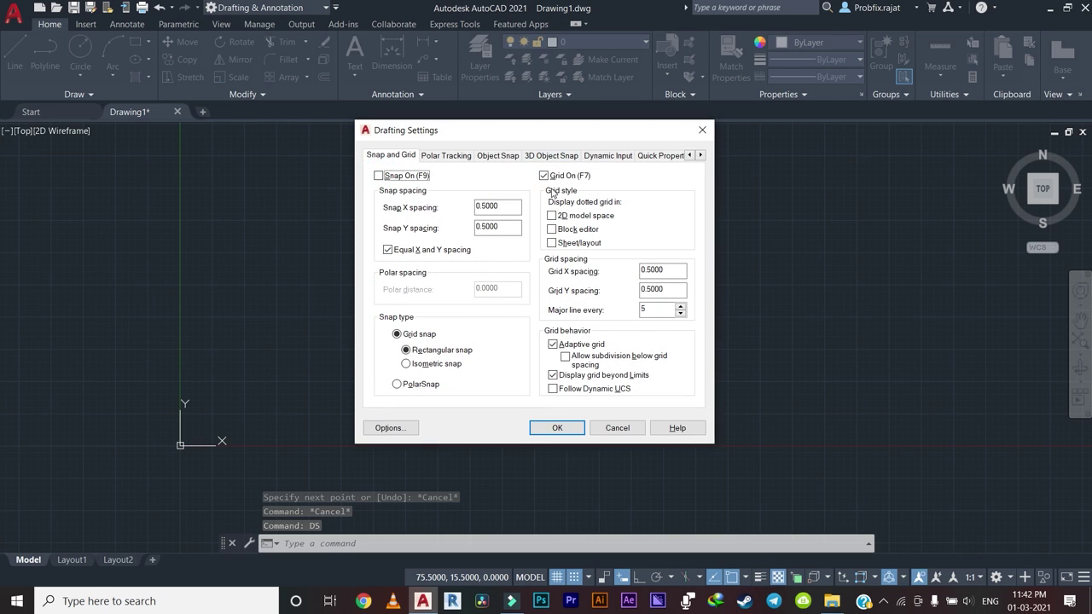
{"action": "left_click", "coordinate": [544, 176]}
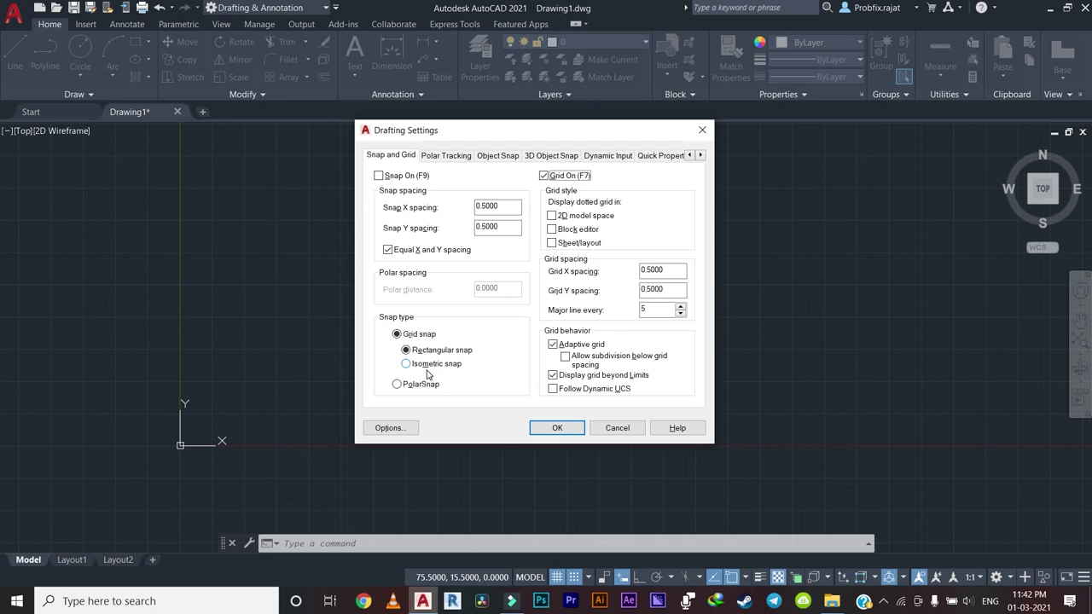
{"action": "left_click", "coordinate": [428, 365]}
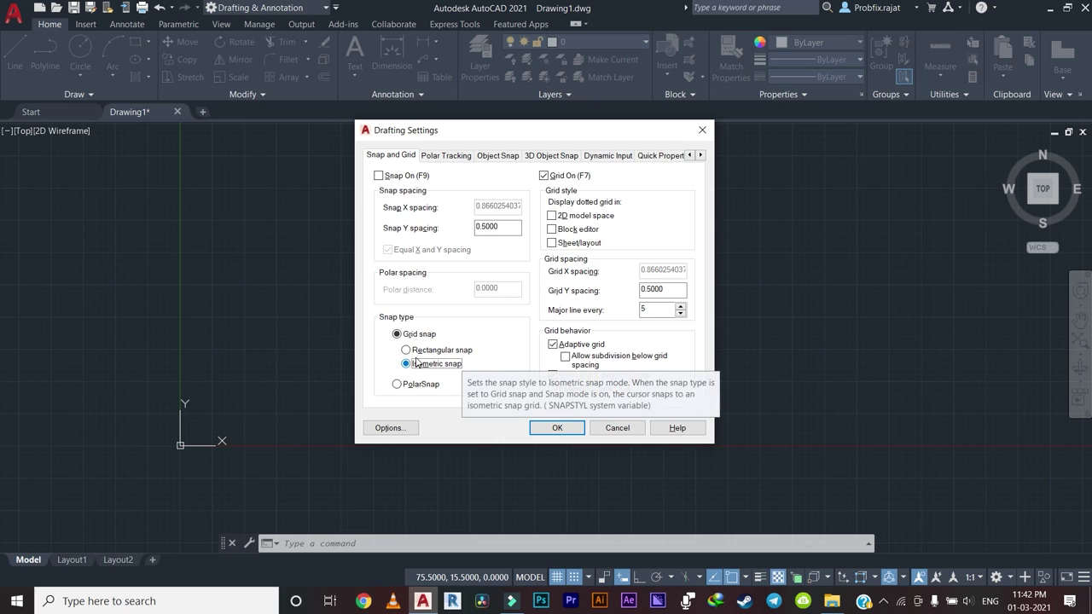
{"action": "left_click", "coordinate": [416, 352]}
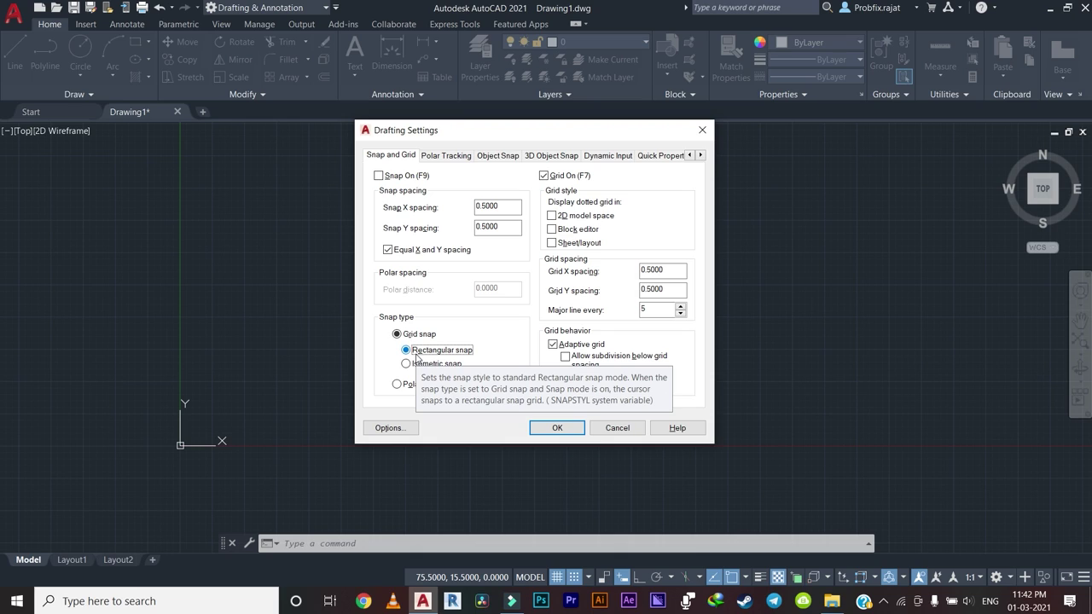
{"action": "left_click", "coordinate": [440, 158]}
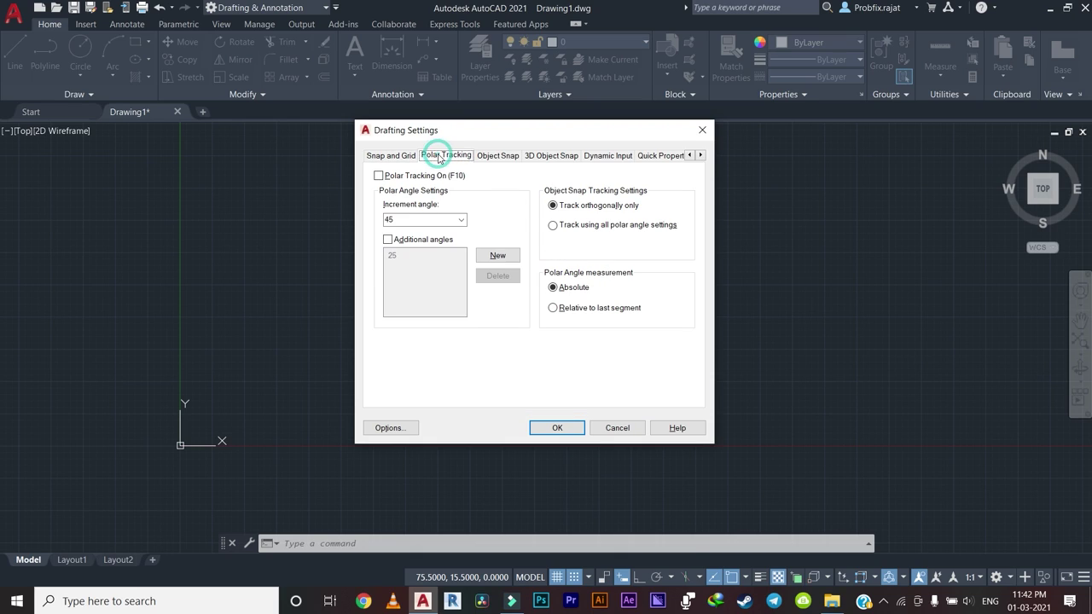
{"action": "left_click", "coordinate": [494, 158]}
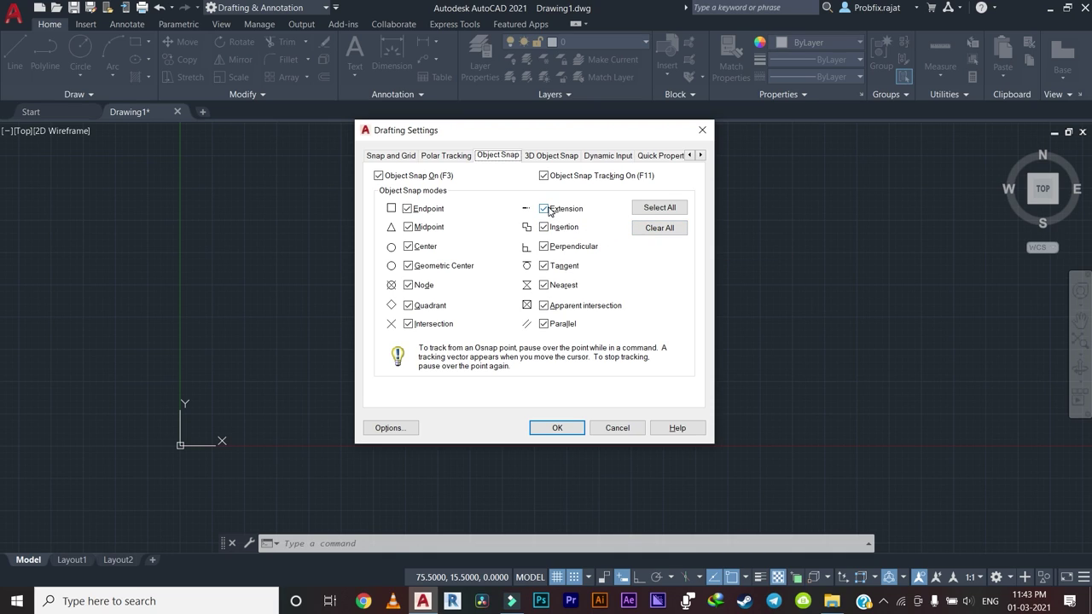
Clear tangent, perpendicular, insertion, midpoint, centre, node and intersection snaps, then re-enable all object snaps.
{"action": "left_click", "coordinate": [544, 267]}
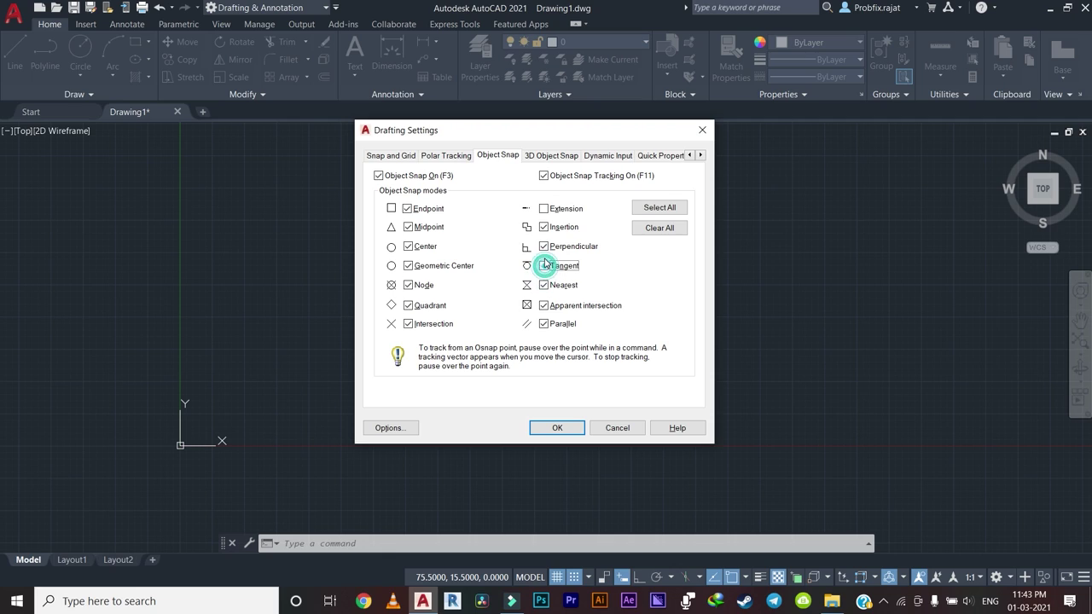
{"action": "left_click", "coordinate": [544, 246]}
{"action": "left_click", "coordinate": [544, 227]}
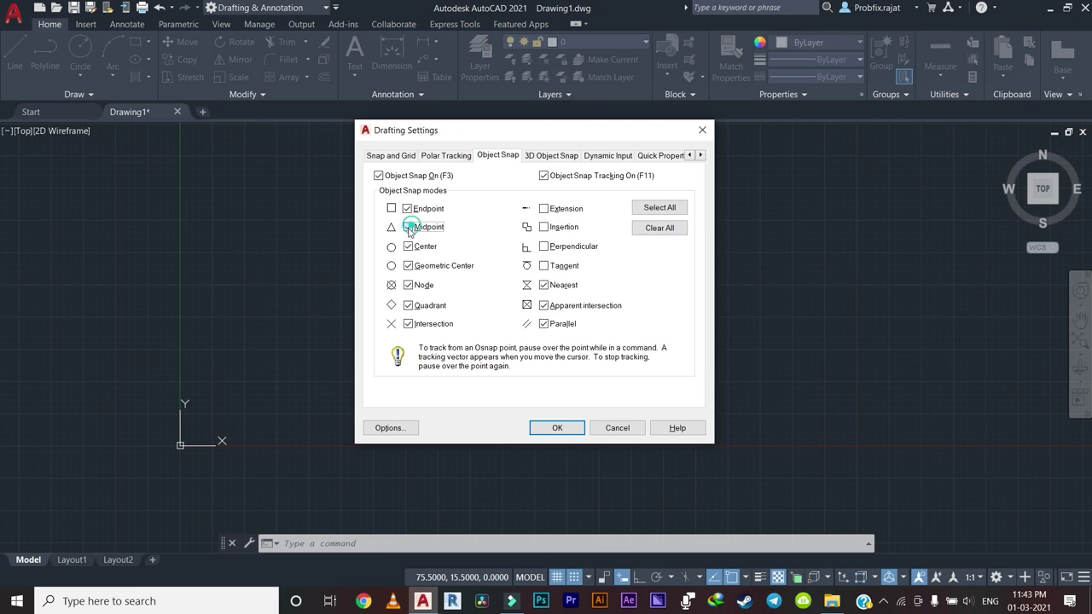
{"action": "left_click", "coordinate": [409, 228]}
{"action": "left_click", "coordinate": [408, 264]}
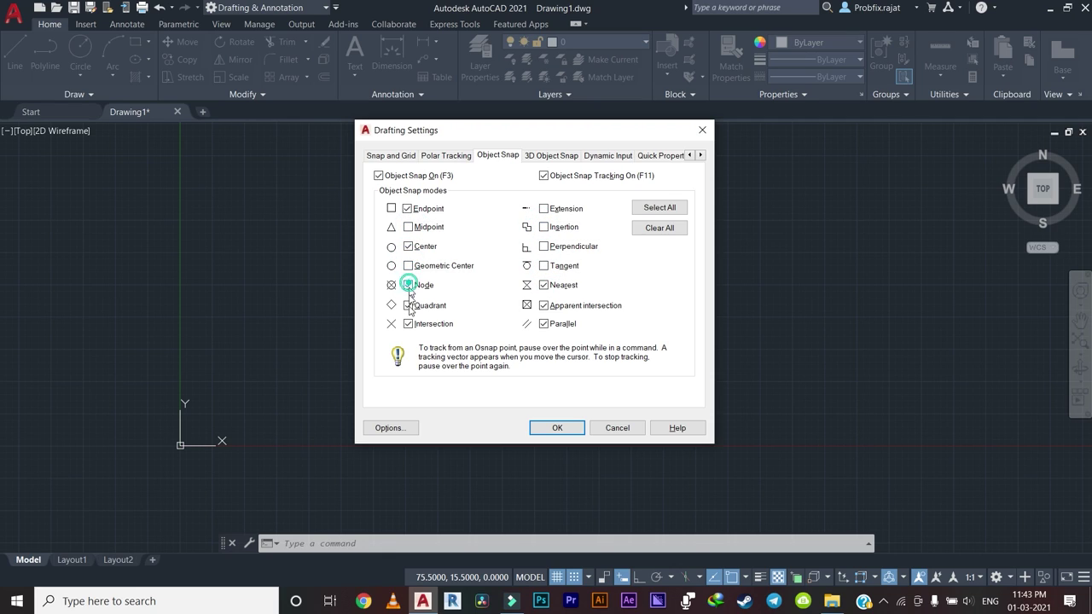
{"action": "left_click", "coordinate": [408, 285]}
{"action": "left_click", "coordinate": [407, 323]}
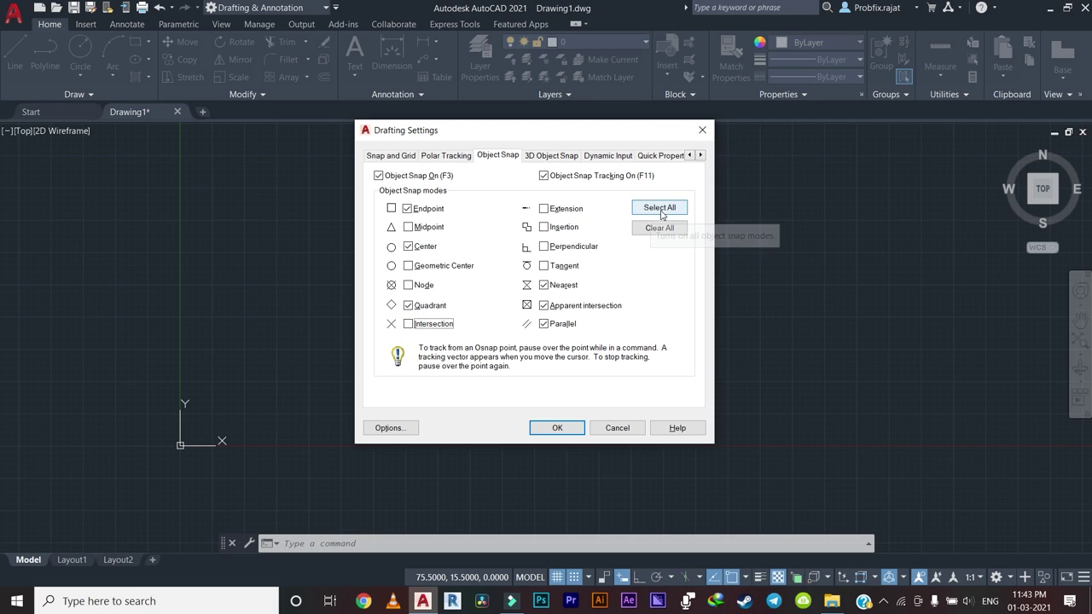
{"action": "left_click", "coordinate": [659, 208]}
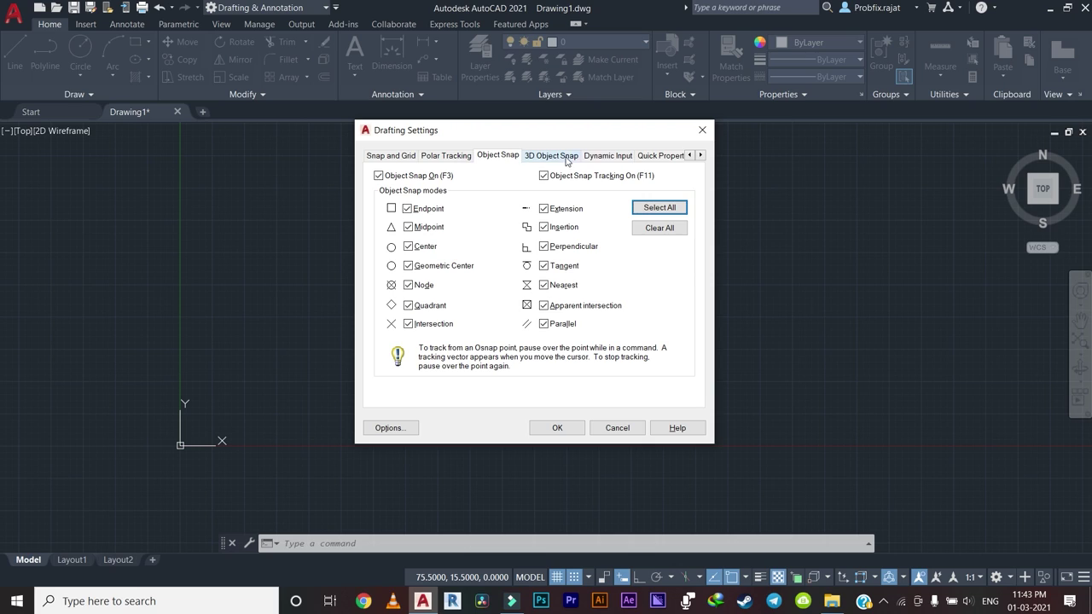
Review the Dynamic Input and Polar Tracking tabs, ending on Snap and Grid.
{"action": "left_click", "coordinate": [602, 156]}
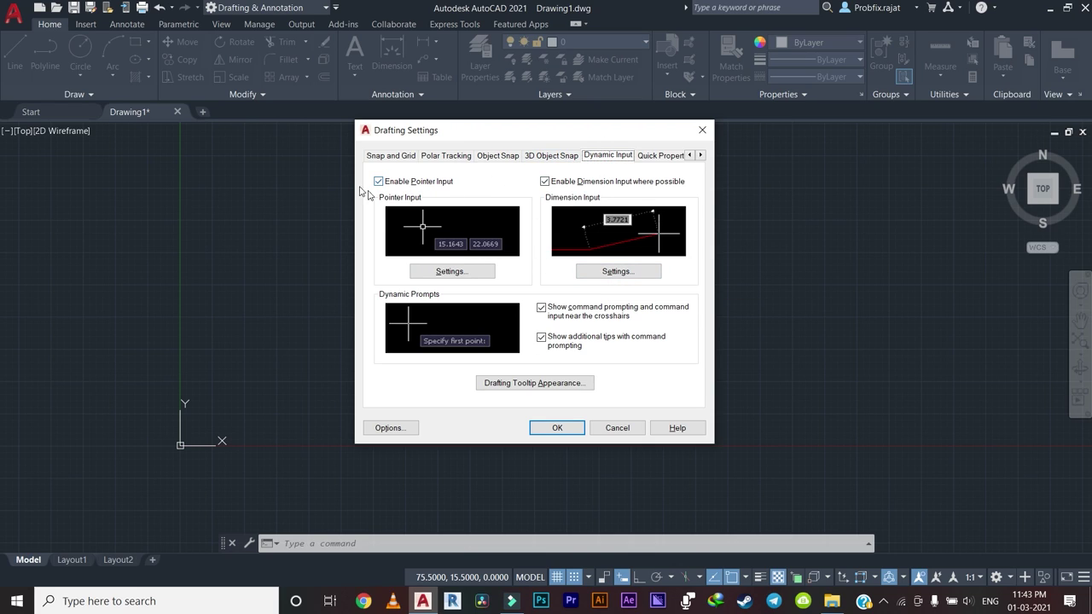
{"action": "left_click", "coordinate": [459, 158]}
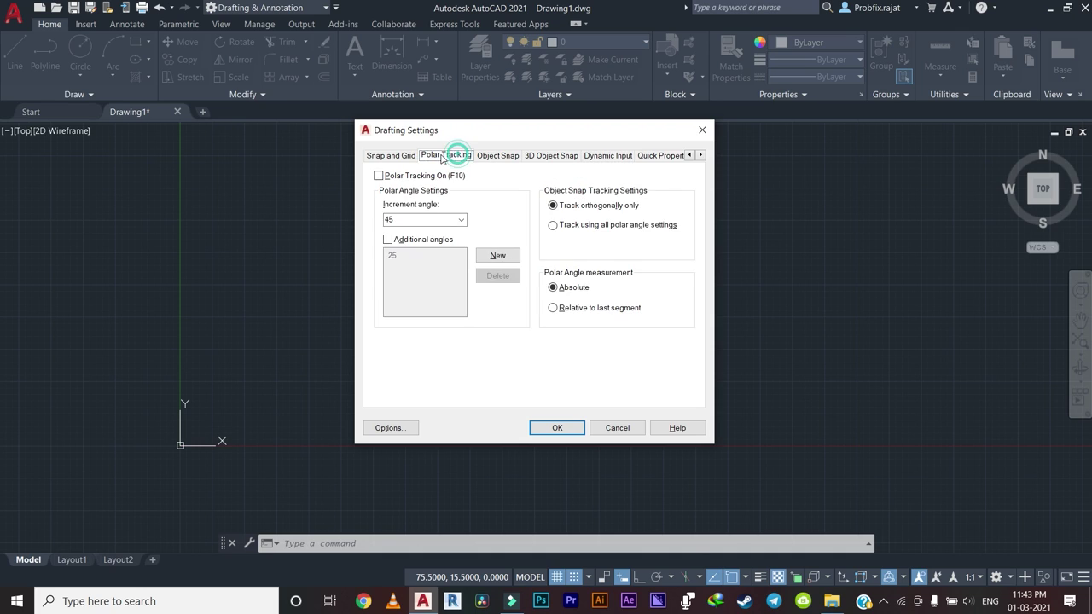
{"action": "left_click", "coordinate": [400, 157]}
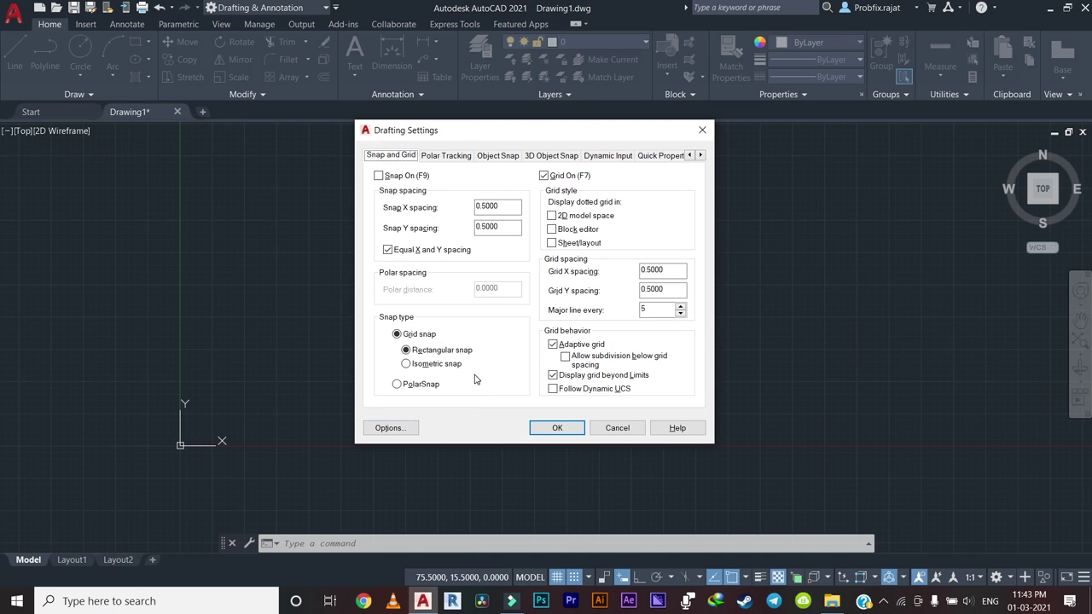
In Options, shrink the AutoSnap marker size slightly and browse the other tabs.
{"action": "left_click", "coordinate": [391, 430]}
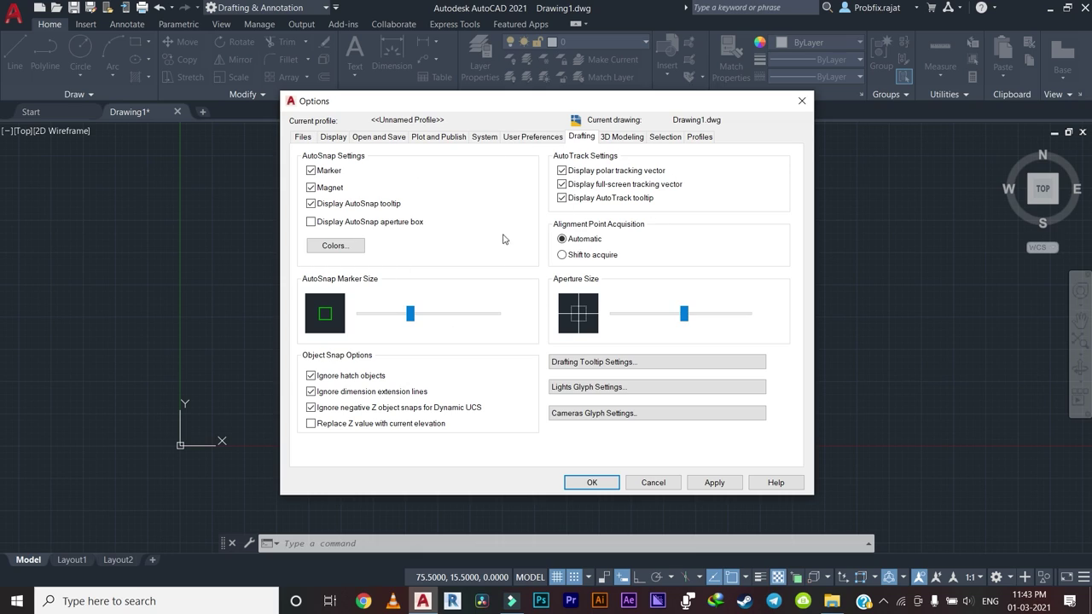
{"action": "left_click", "coordinate": [410, 315]}
{"action": "left_click_drag", "start_coordinate": [407, 319], "coordinate": [402, 319]}
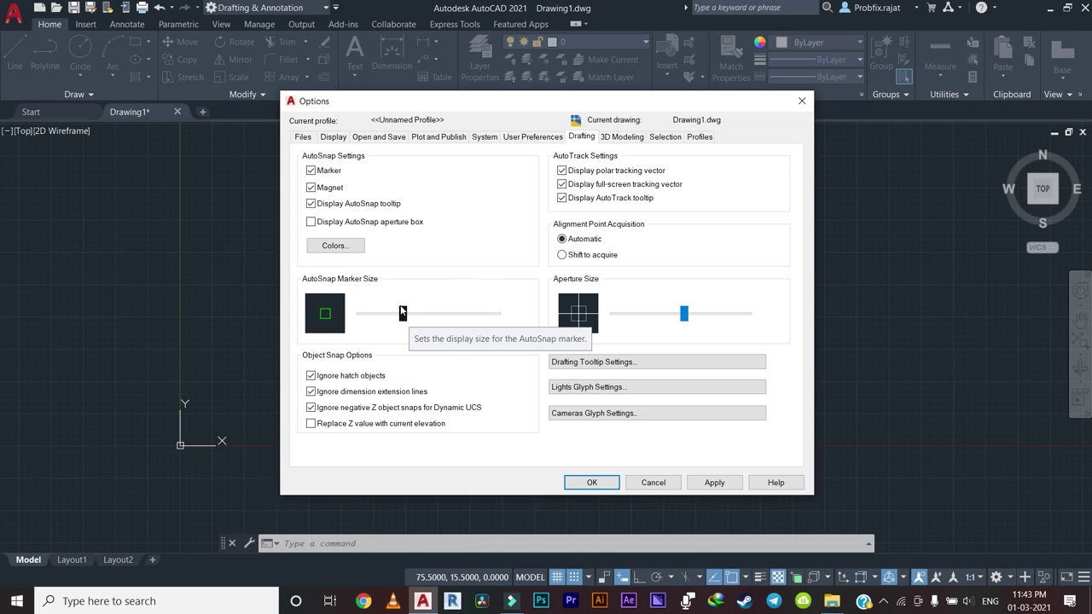
{"action": "left_click", "coordinate": [685, 315]}
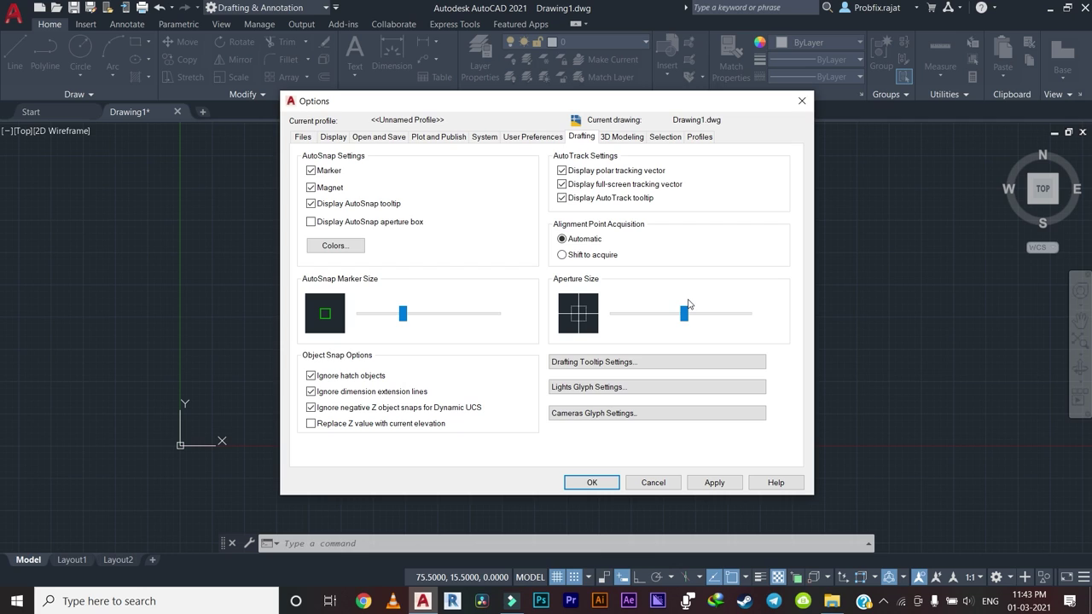
{"action": "left_click", "coordinate": [535, 138]}
{"action": "left_click", "coordinate": [455, 138]}
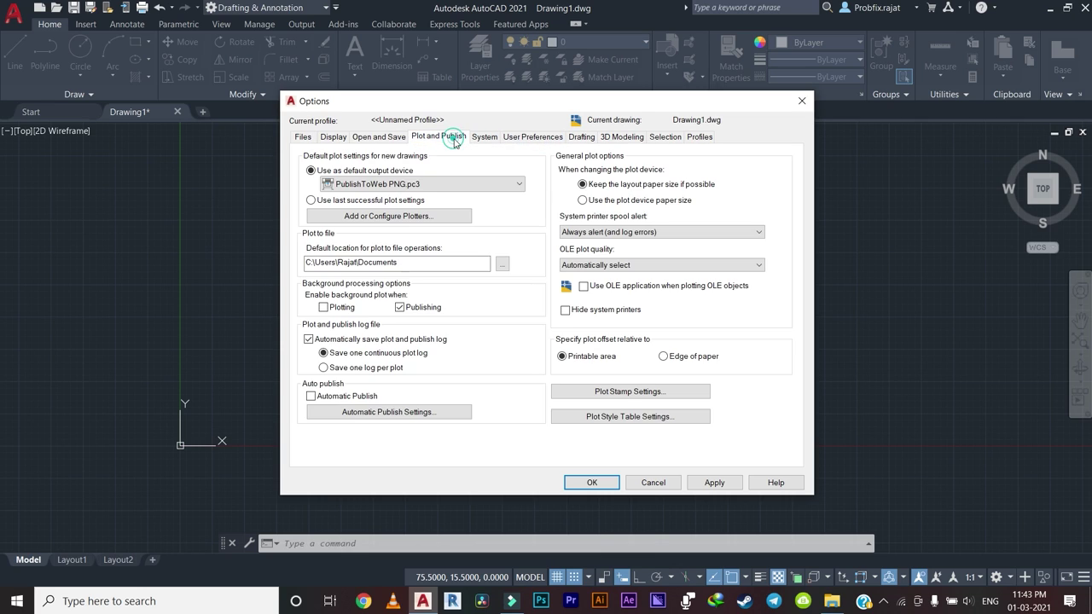
{"action": "left_click", "coordinate": [482, 138]}
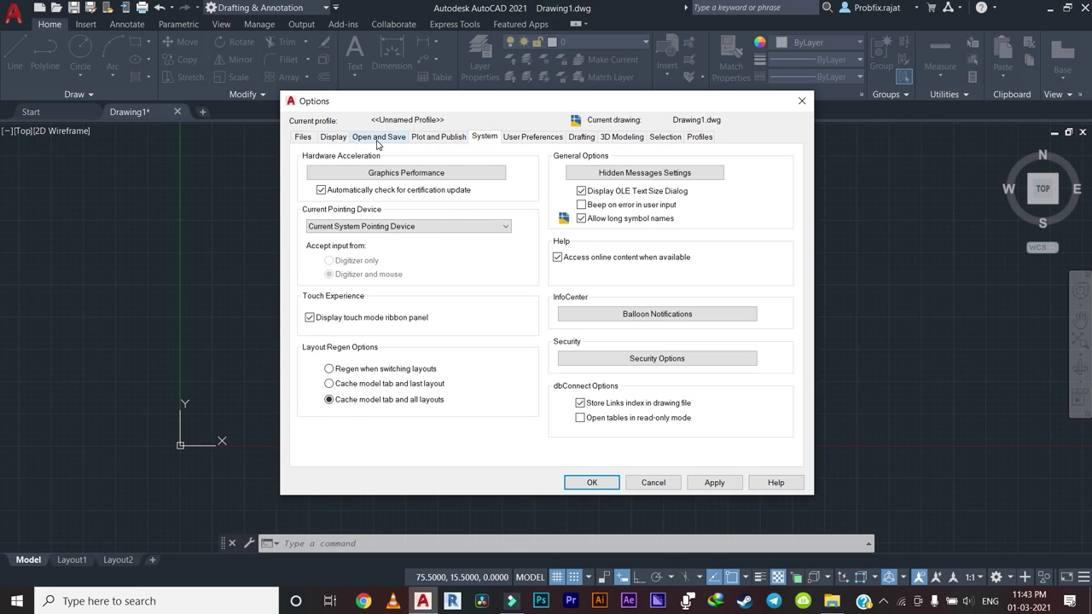
{"action": "left_click", "coordinate": [380, 139]}
{"action": "left_click", "coordinate": [329, 139]}
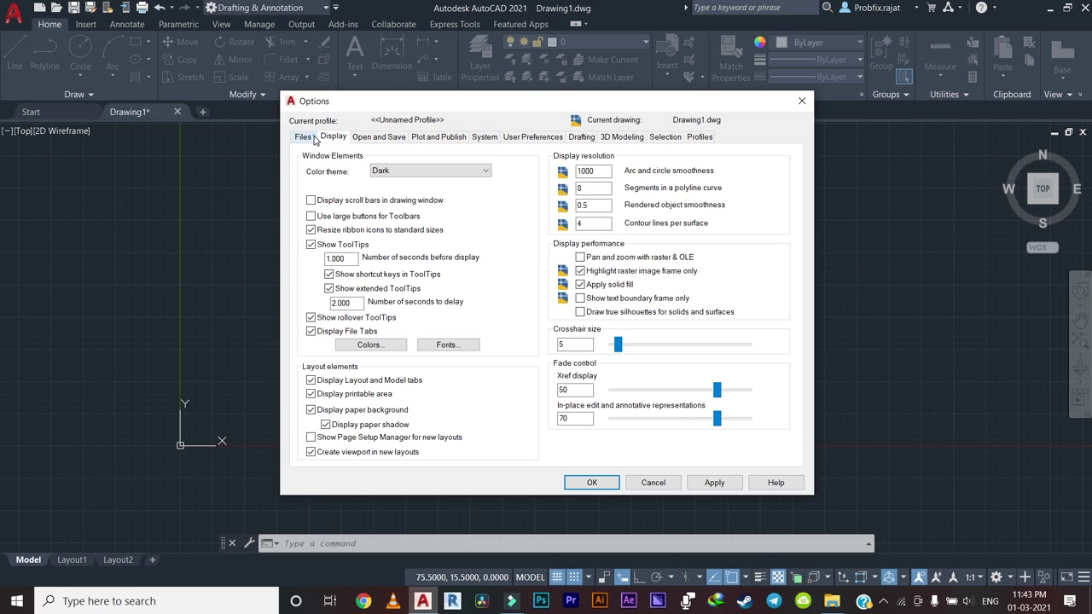
{"action": "left_click", "coordinate": [303, 138]}
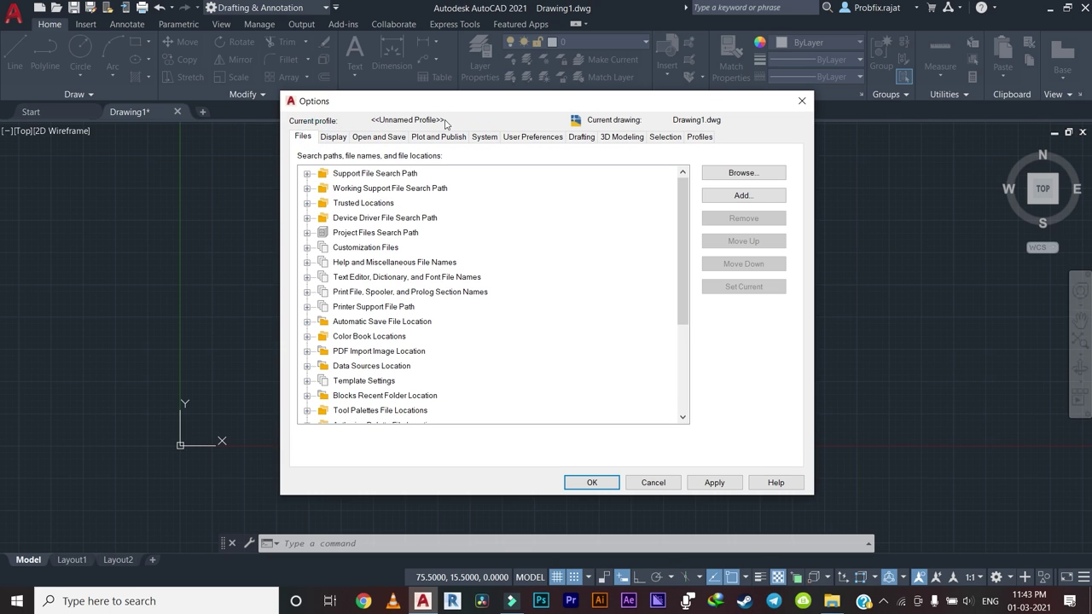
{"action": "left_click", "coordinate": [602, 139]}
{"action": "left_click", "coordinate": [587, 138]}
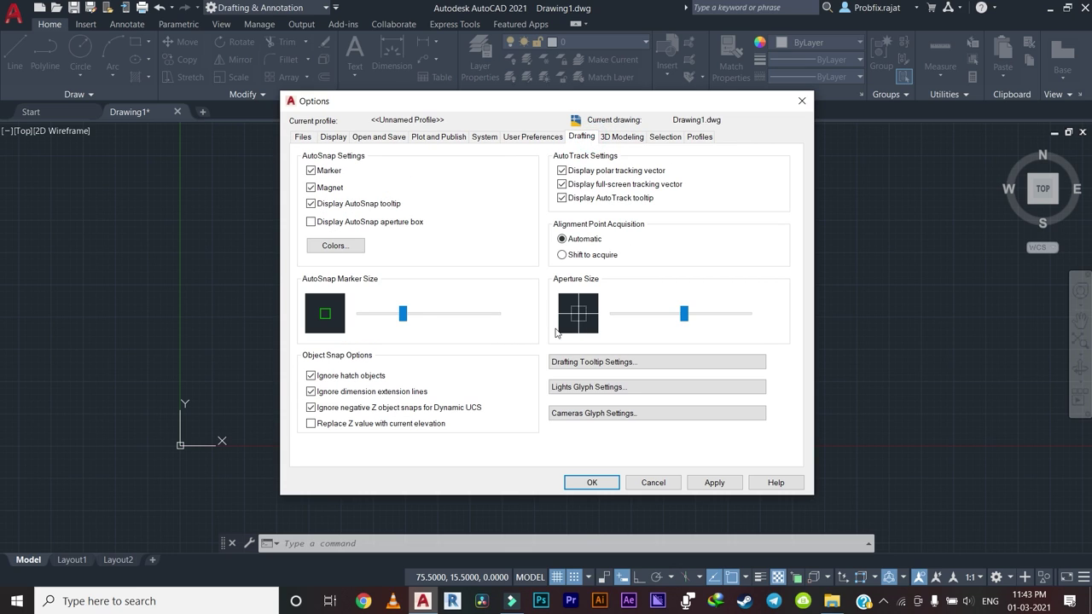
On the Selection tab adjust the pickbox and shrink the grip size, then apply and close Options.
{"action": "left_click", "coordinate": [667, 141]}
{"action": "left_click_drag", "start_coordinate": [420, 185], "coordinate": [424, 184]}
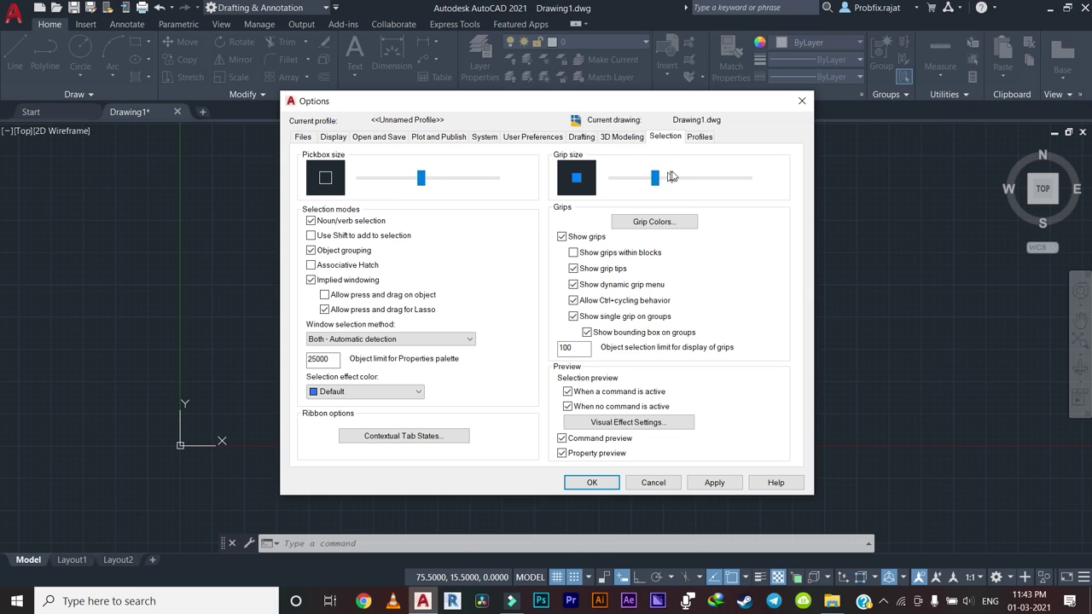
{"action": "left_click_drag", "start_coordinate": [657, 179], "coordinate": [645, 179]}
{"action": "left_click", "coordinate": [432, 140]}
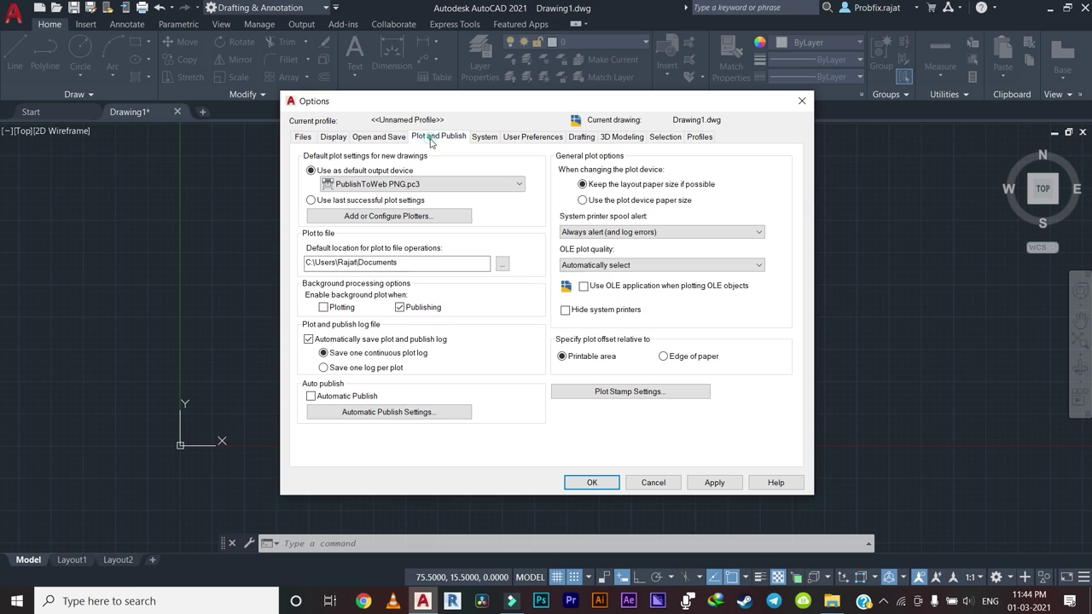
{"action": "left_click", "coordinate": [381, 138]}
{"action": "left_click", "coordinate": [301, 138]}
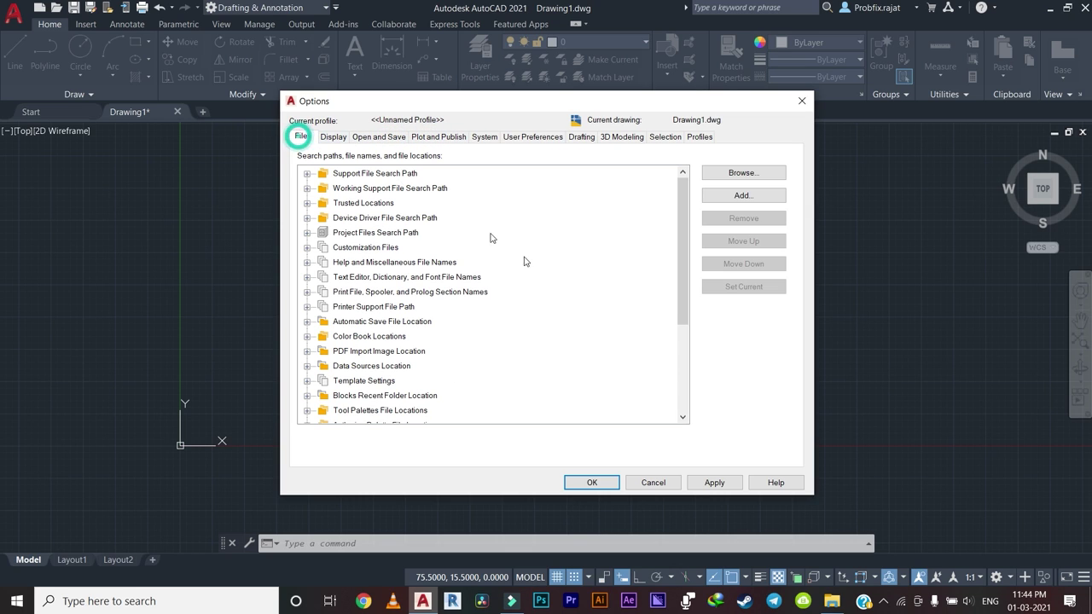
{"action": "left_click", "coordinate": [721, 484]}
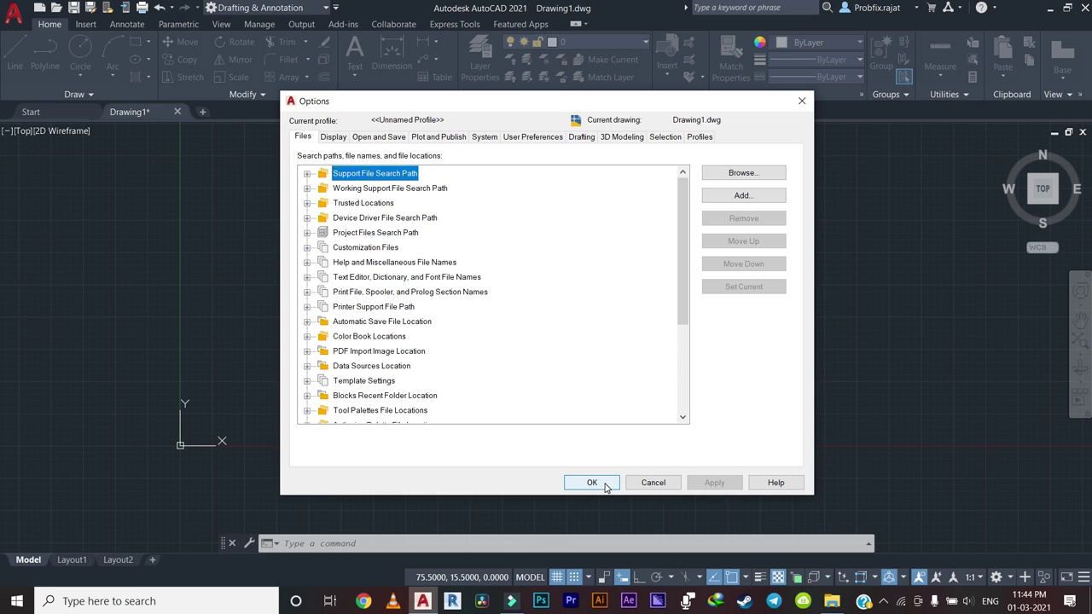
{"action": "left_click", "coordinate": [592, 482]}
Close Drafting Settings with OK, then cancel a partly typed DI command.
{"action": "left_click", "coordinate": [554, 428]}
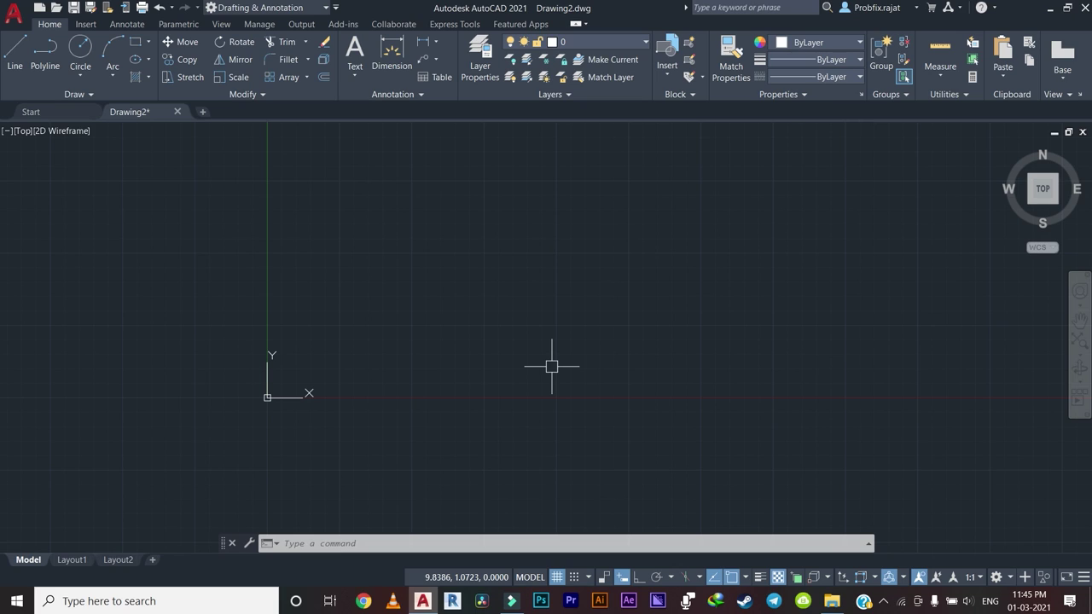
{"action": "type", "text": "di"}
{"action": "key", "text": "Escape"}
Use UN to set Decimal length units, 0.0000 precision and a Millimeters insertion scale.
{"action": "type", "text": "un"}
{"action": "key", "text": "Return"}
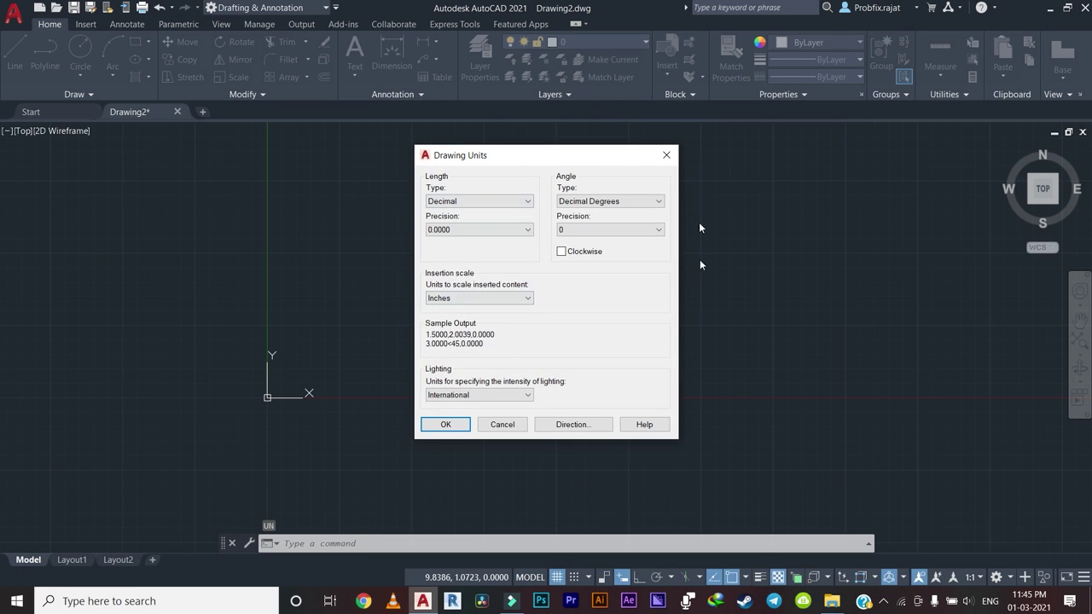
{"action": "left_click", "coordinate": [487, 201]}
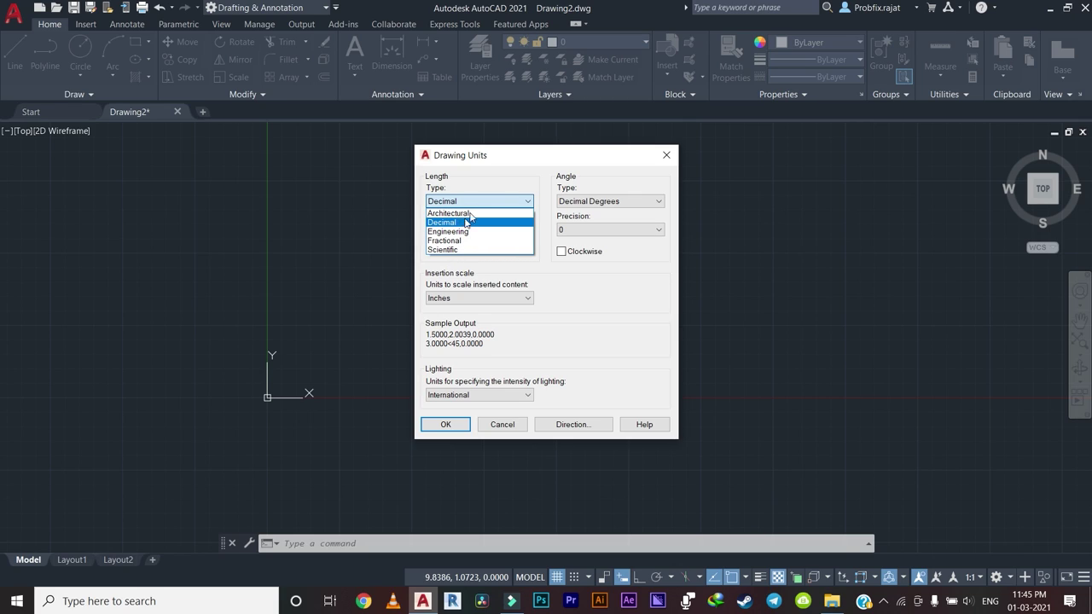
{"action": "left_click", "coordinate": [468, 212]}
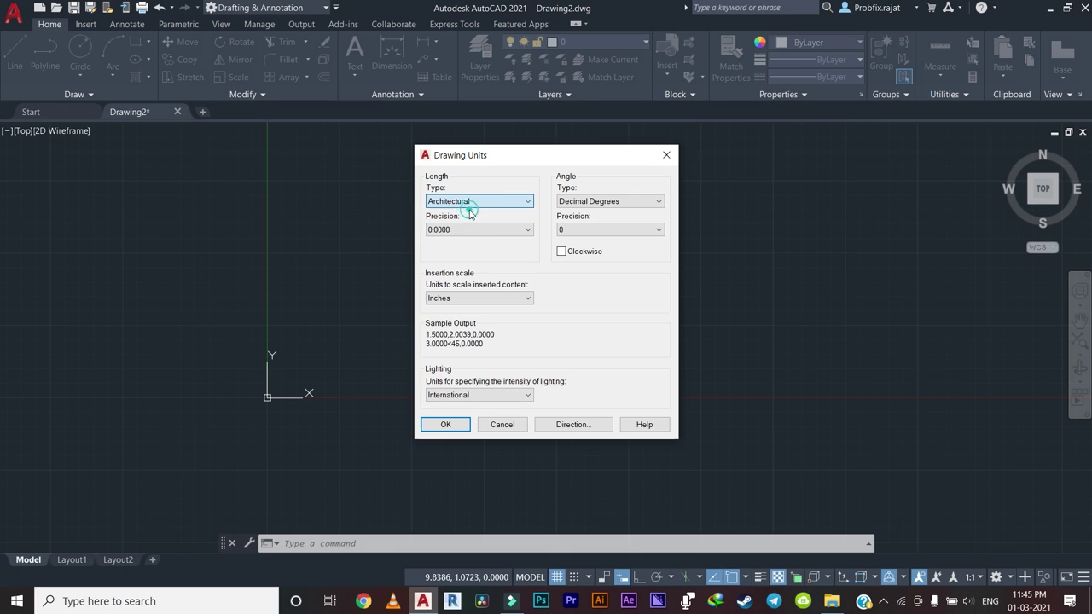
{"action": "left_click", "coordinate": [480, 201]}
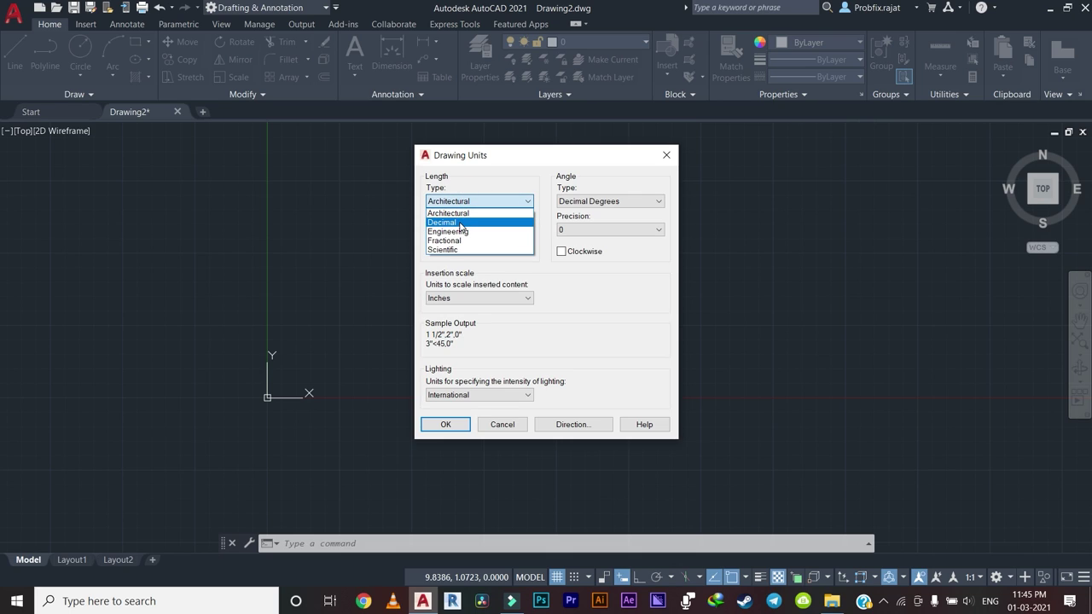
{"action": "left_click", "coordinate": [461, 224]}
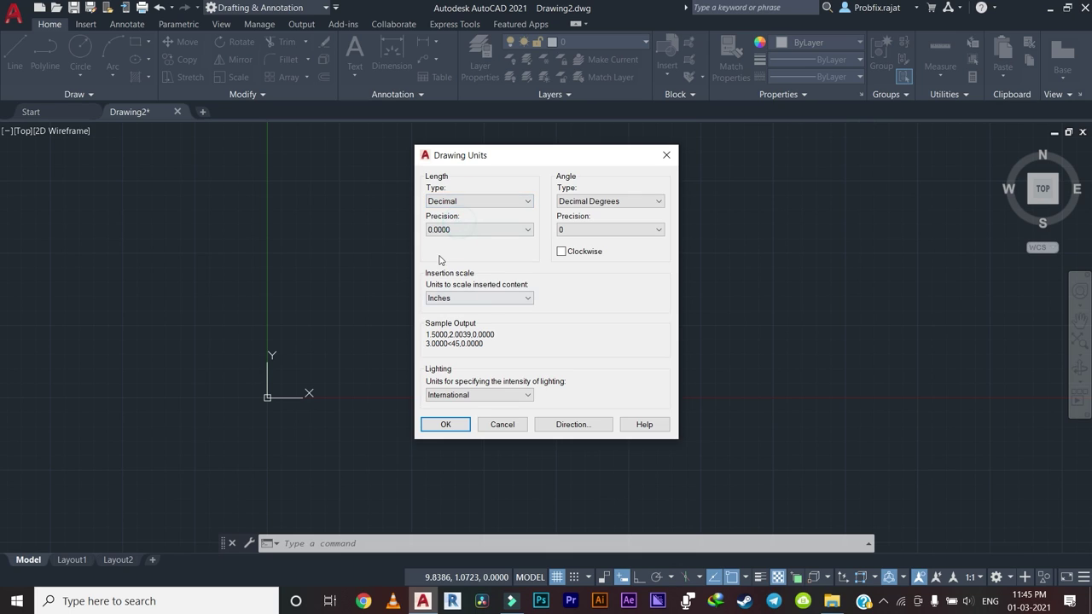
{"action": "left_click", "coordinate": [474, 202]}
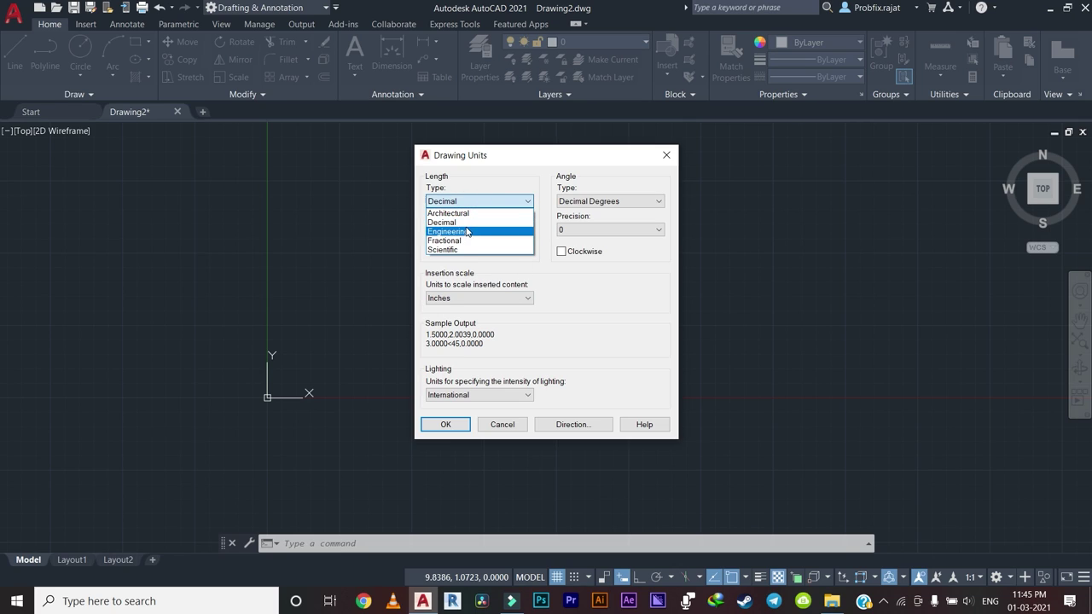
{"action": "left_click", "coordinate": [473, 214]}
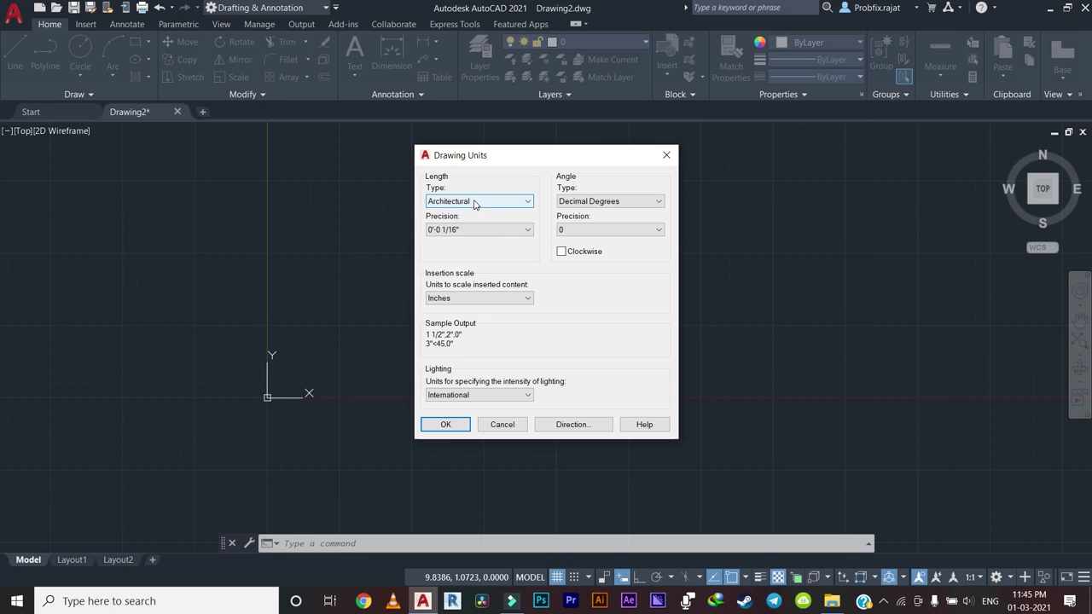
{"action": "left_click", "coordinate": [475, 202]}
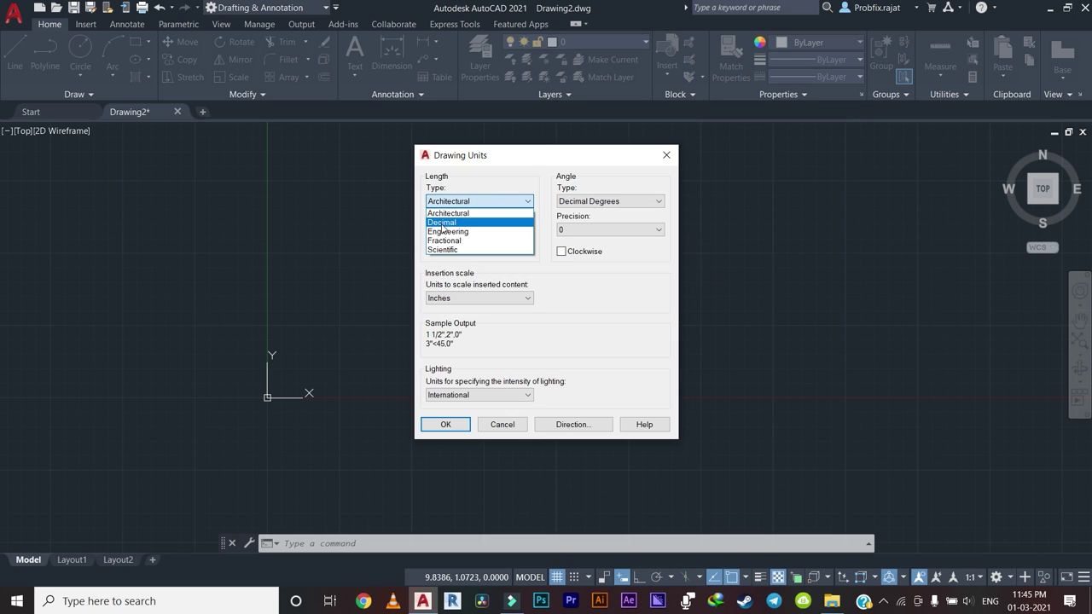
{"action": "left_click", "coordinate": [446, 223]}
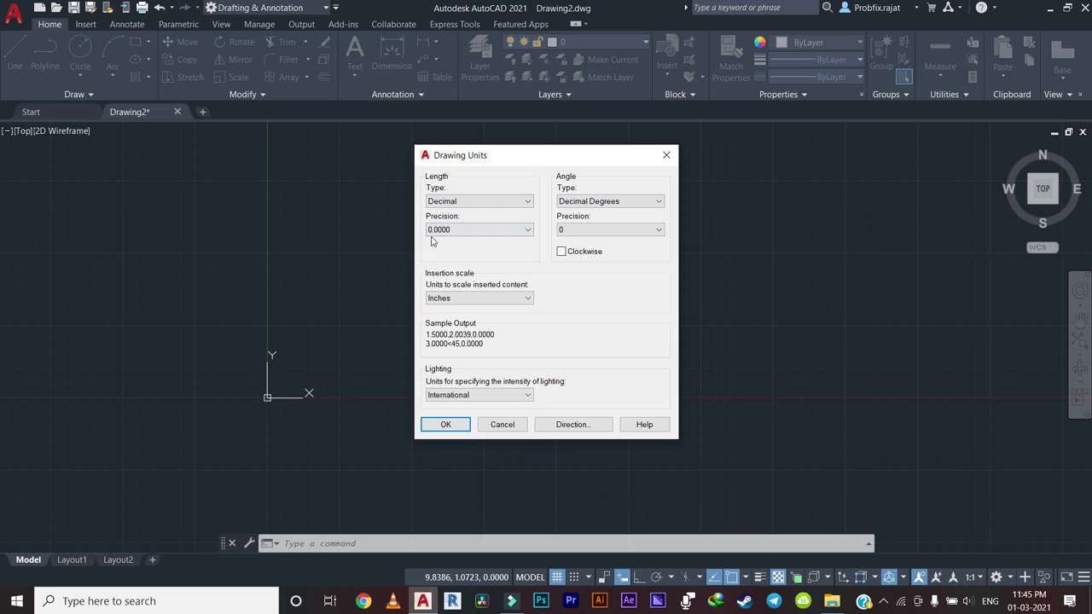
{"action": "left_click", "coordinate": [479, 298]}
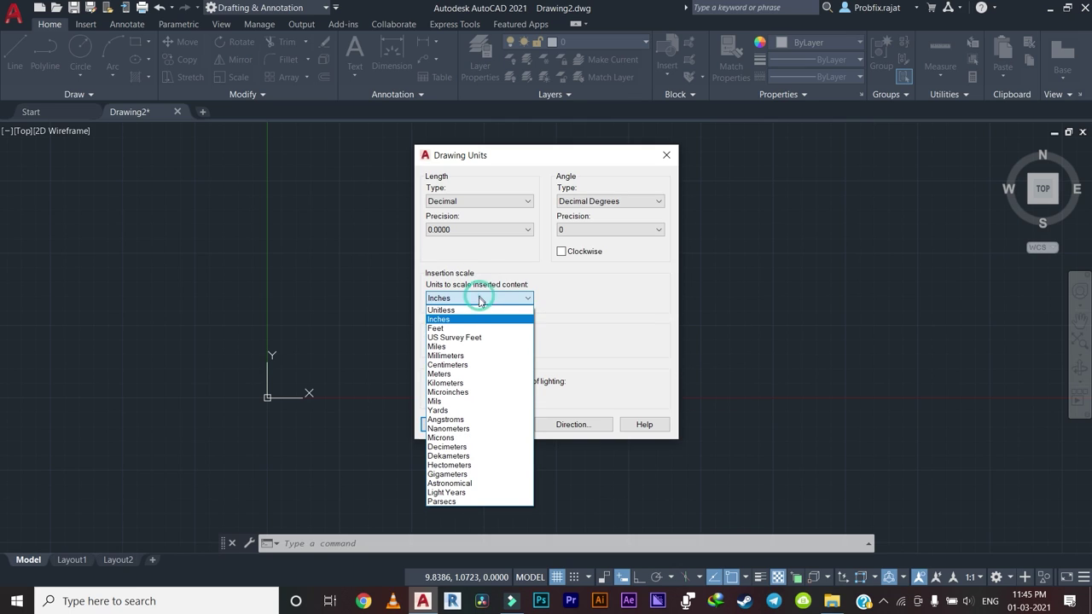
{"action": "left_click", "coordinate": [461, 355]}
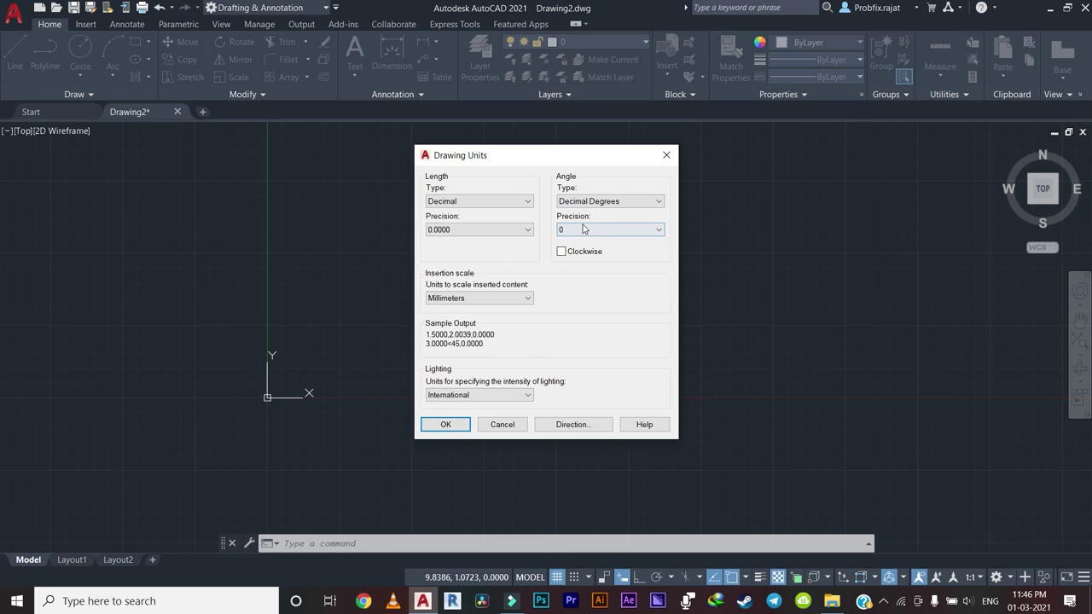
{"action": "left_click", "coordinate": [474, 228]}
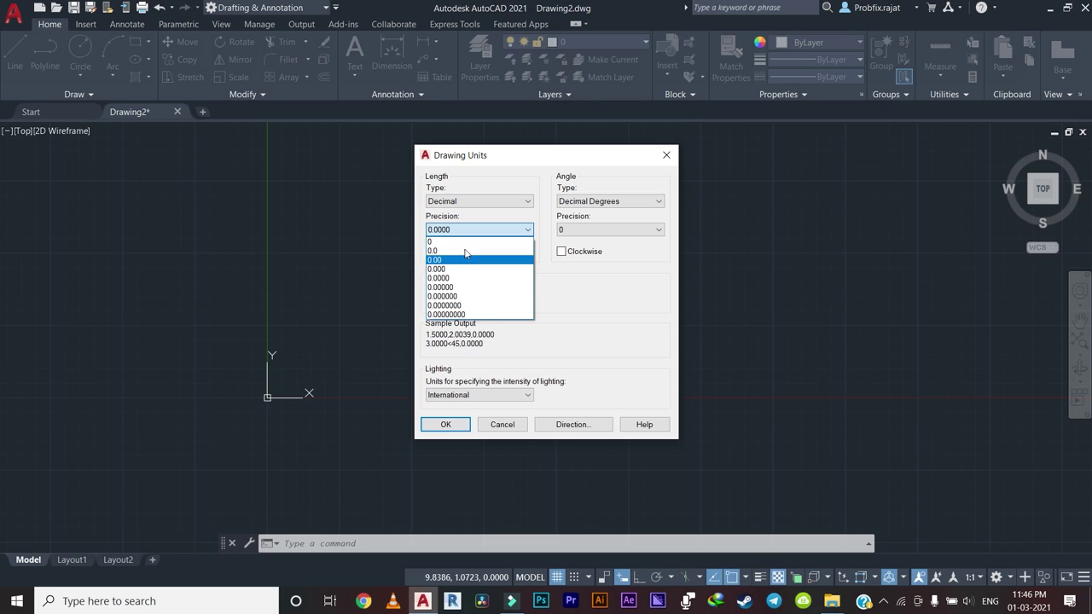
{"action": "left_click", "coordinate": [472, 232]}
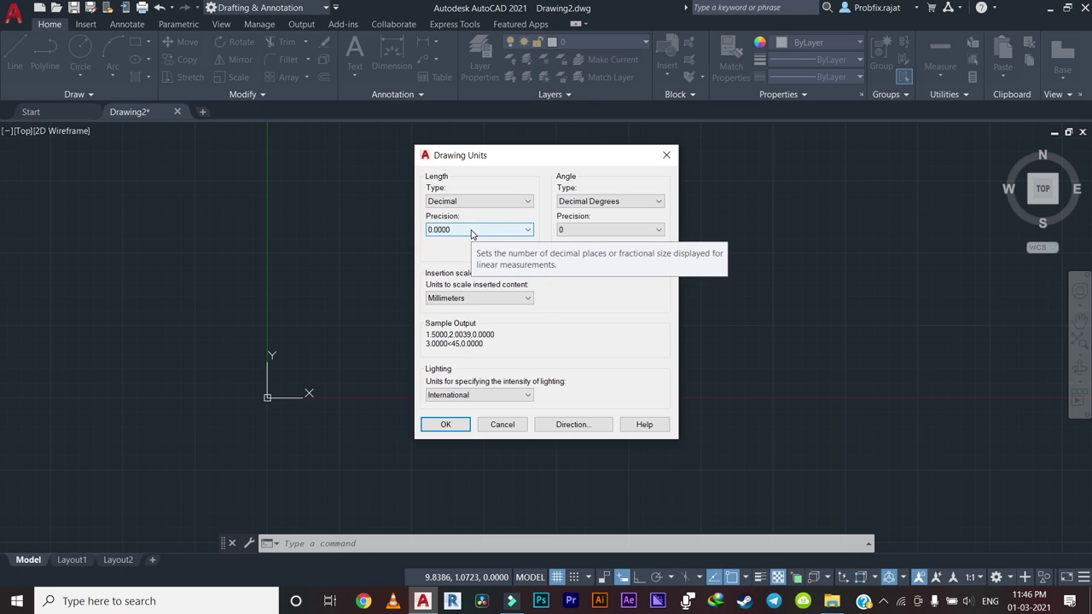
{"action": "left_click", "coordinate": [435, 424]}
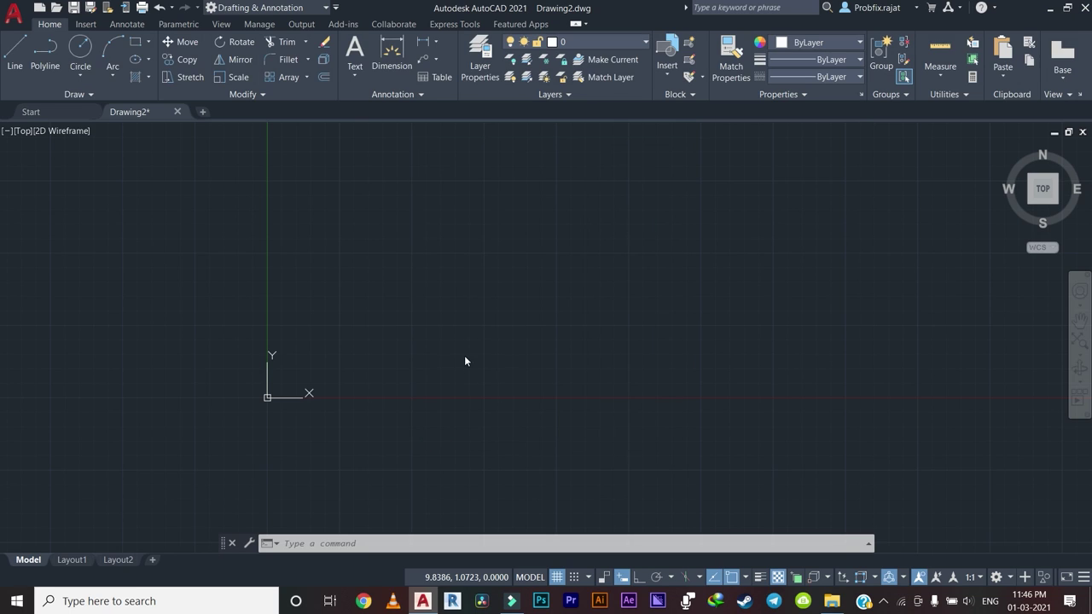
{"action": "middle_click_drag", "start_coordinate": [420, 315], "coordinate": [421, 359]}
{"action": "scroll", "coordinate": [421, 358], "scroll_direction": "up", "scroll_amount": 2}
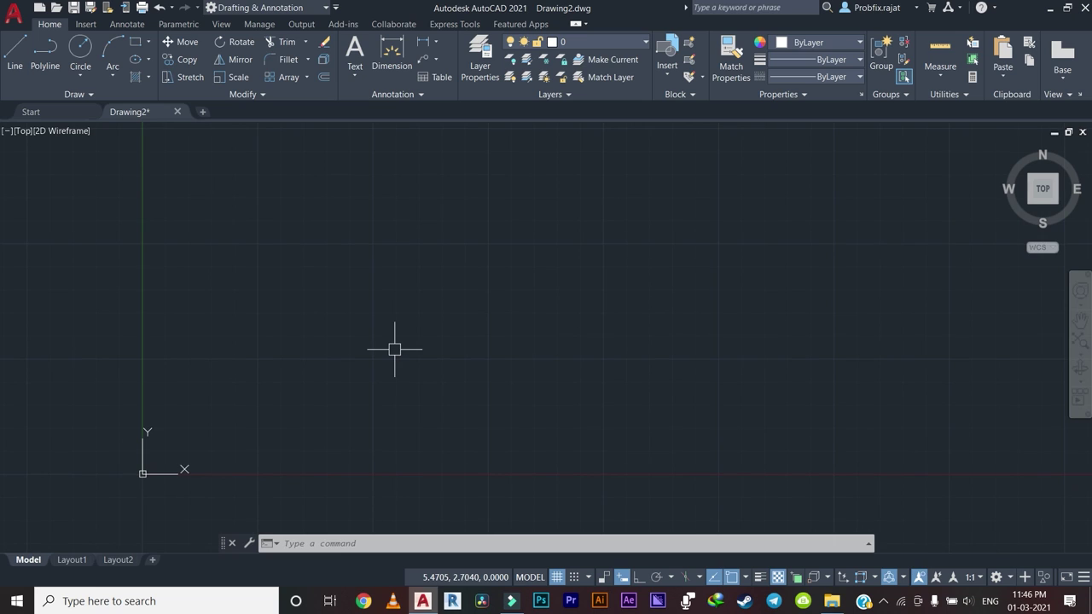
{"action": "scroll", "coordinate": [394, 349], "scroll_direction": "down", "scroll_amount": 2}
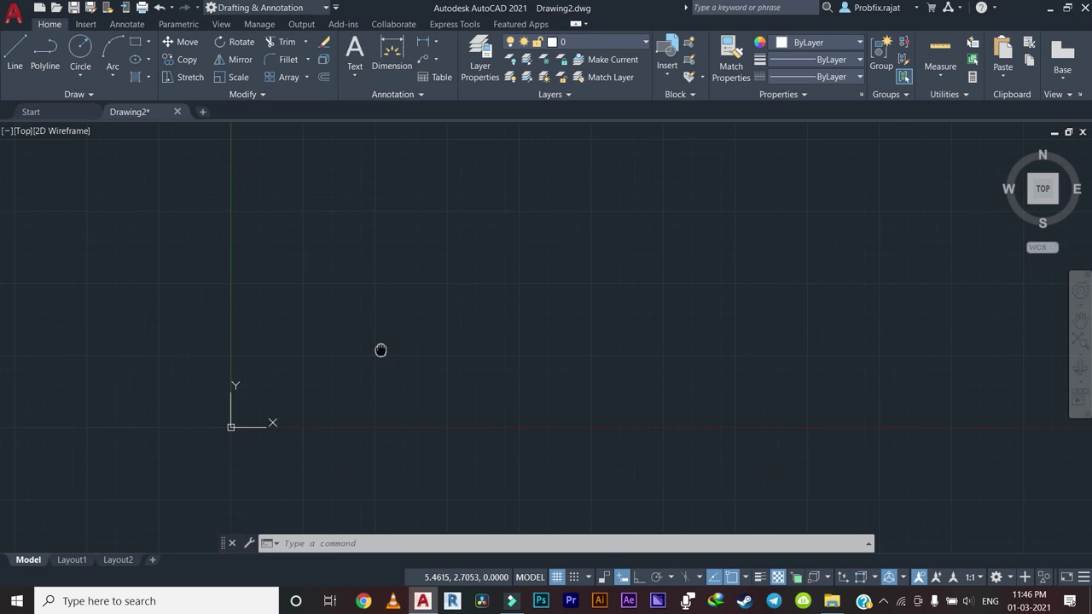
{"action": "mouse_move", "coordinate": [381, 349]}
{"action": "middle_mouse_down"}
{"action": "mouse_move", "coordinate": [385, 366]}
{"action": "mouse_move", "coordinate": [336, 370]}
{"action": "mouse_move", "coordinate": [419, 378]}
{"action": "mouse_move", "coordinate": [355, 420]}
{"action": "middle_mouse_up"}
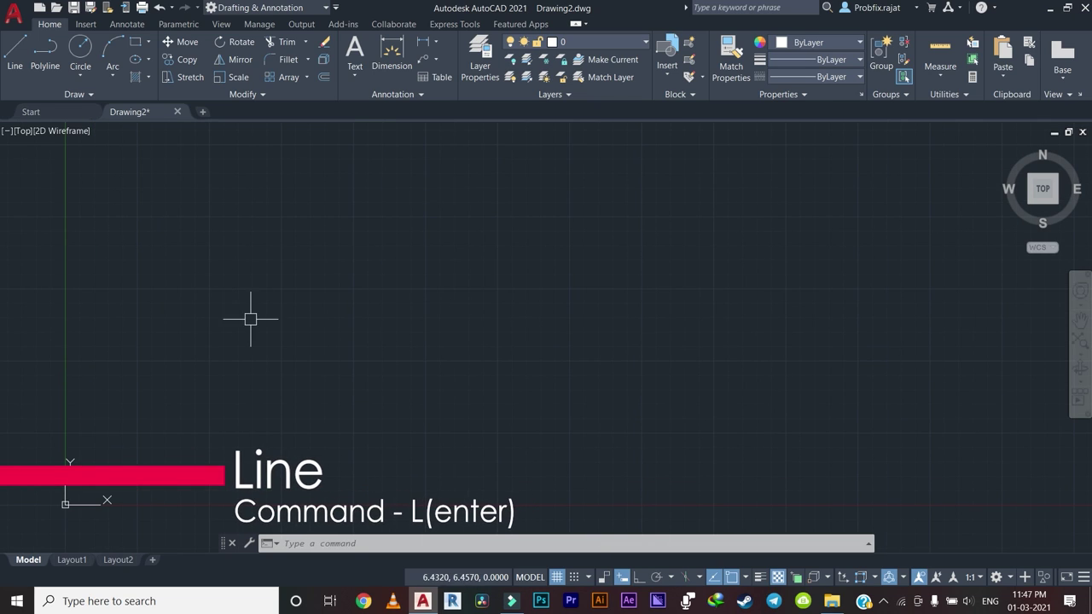
Draw a tilted four-sided outline with LINE, closing it back at the first corner.
{"action": "type", "text": "l"}
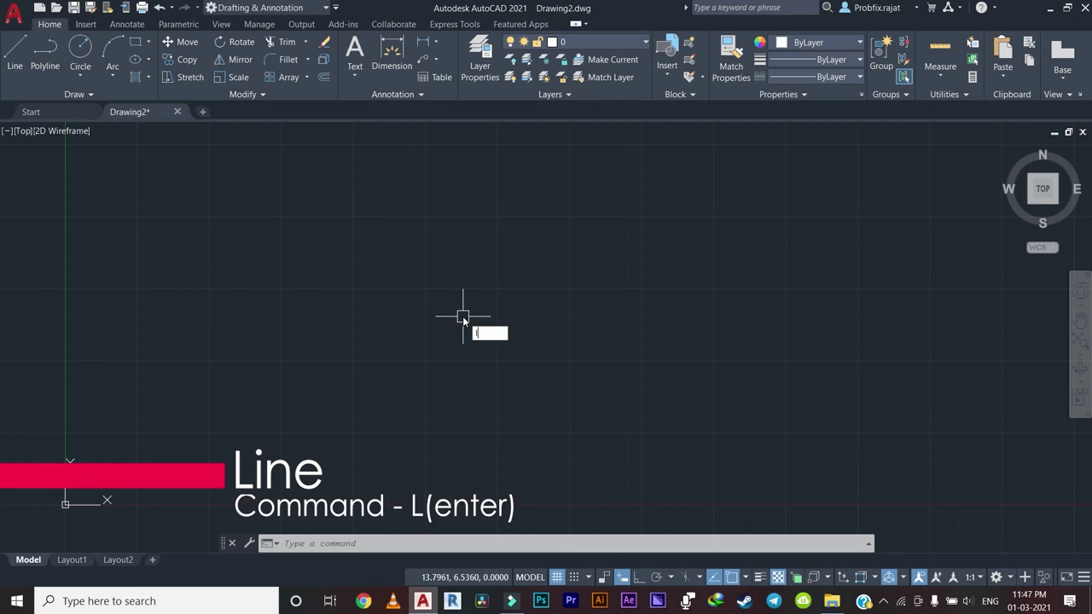
{"action": "key", "text": "Return"}
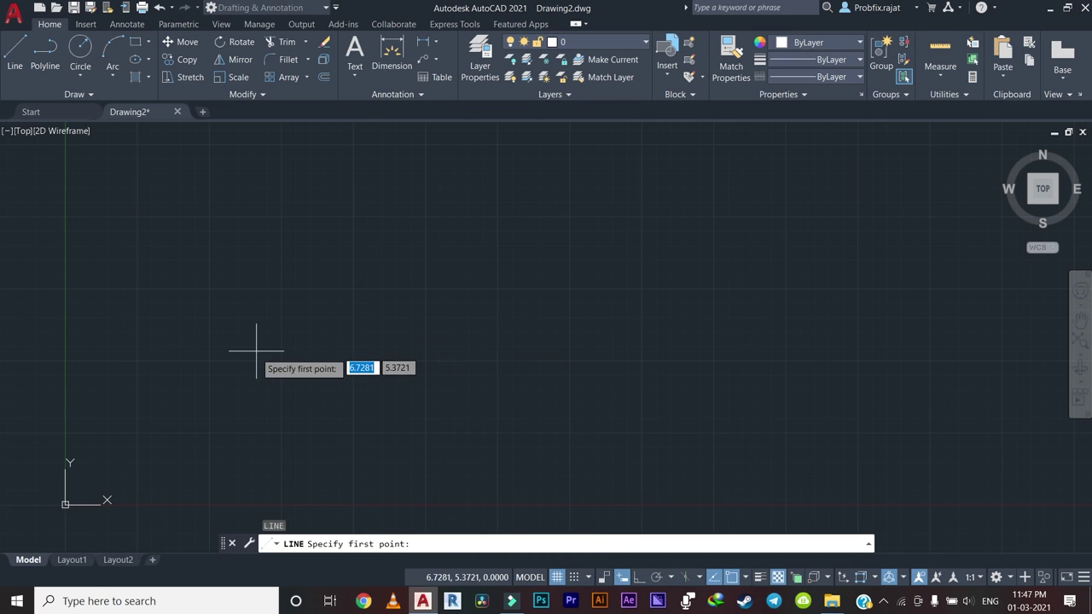
{"action": "left_click", "coordinate": [202, 359]}
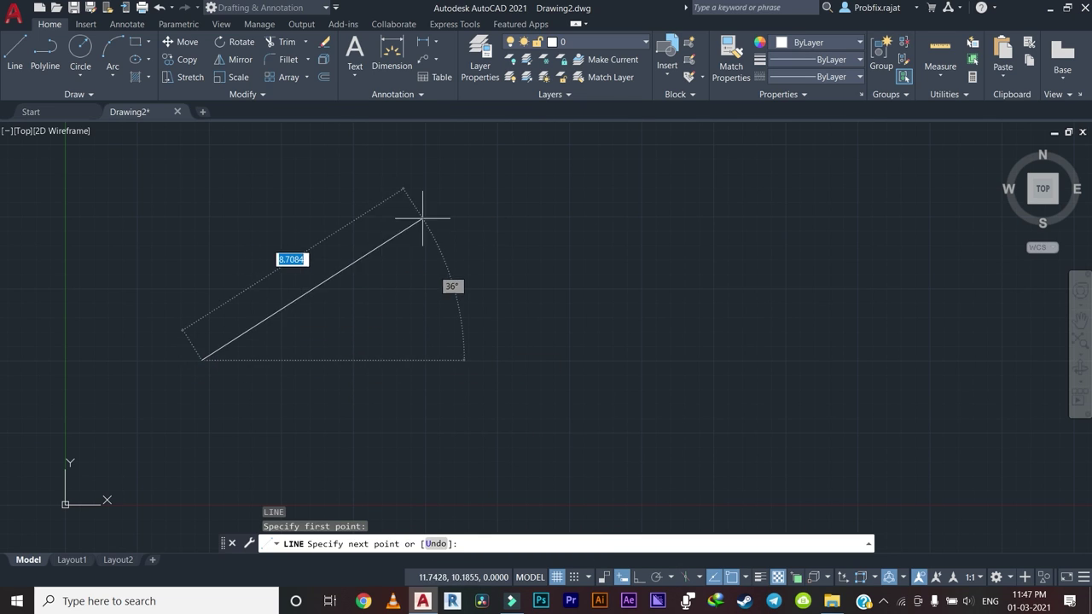
{"action": "middle_click_drag", "start_coordinate": [392, 244], "coordinate": [538, 325]}
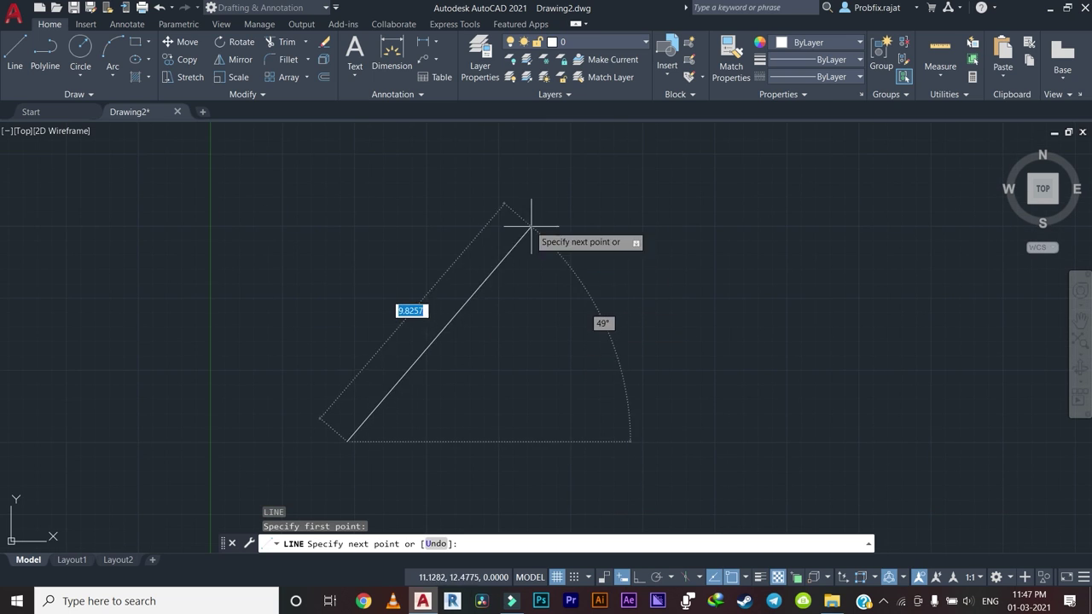
{"action": "middle_click_drag", "start_coordinate": [569, 287], "coordinate": [403, 299]}
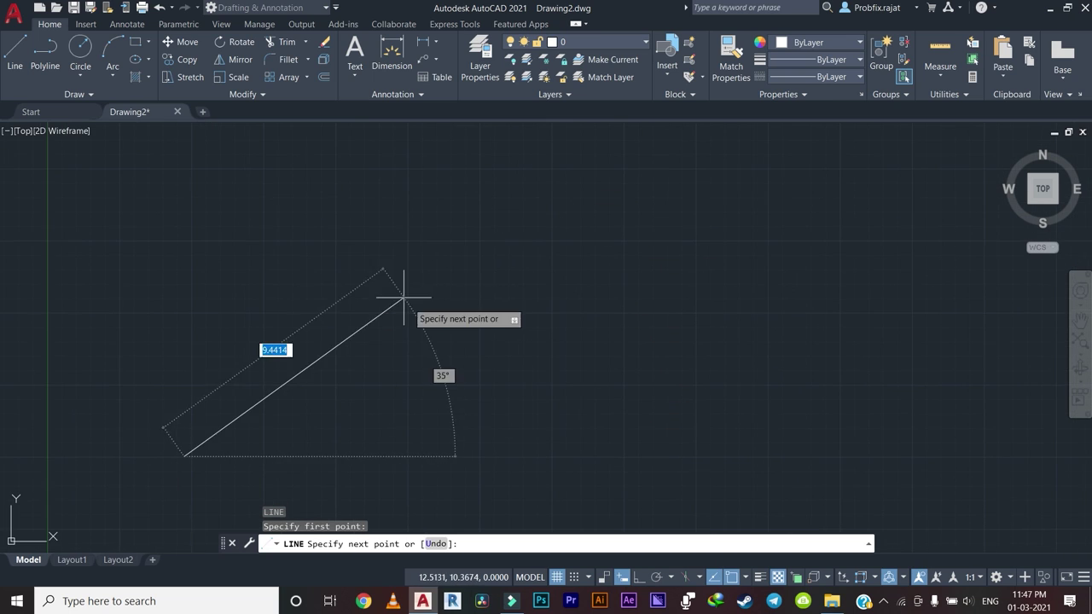
{"action": "left_click", "coordinate": [362, 179]}
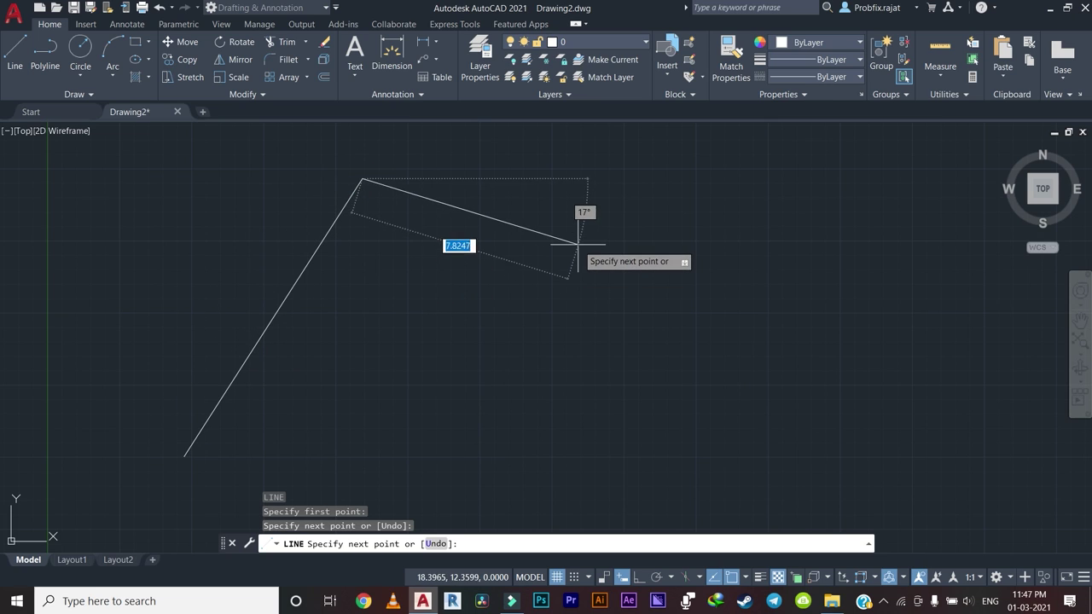
{"action": "scroll", "coordinate": [577, 245], "scroll_direction": "down", "scroll_amount": 2}
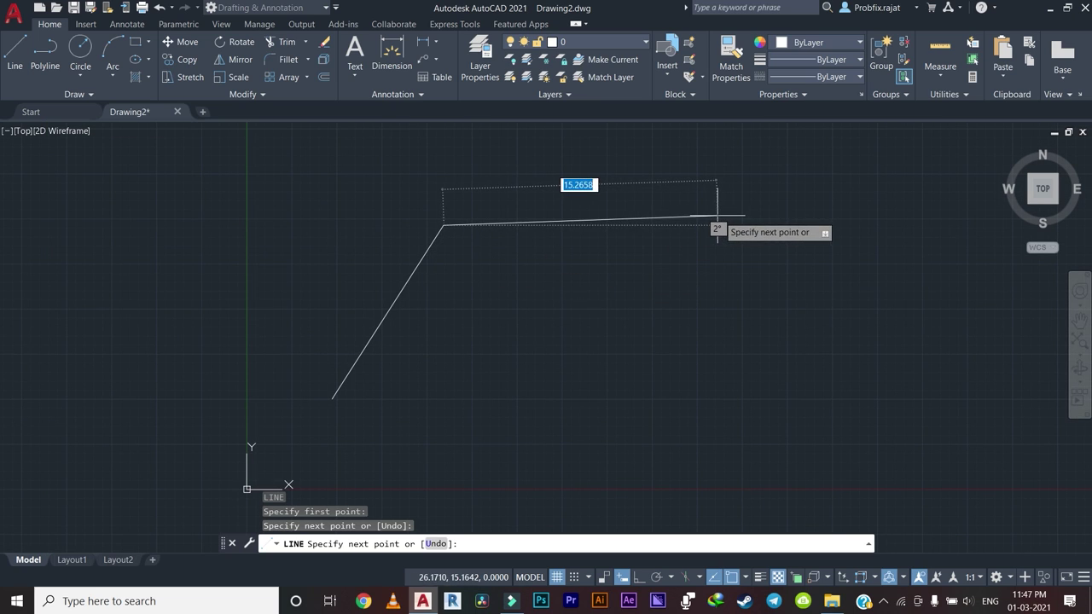
{"action": "left_click", "coordinate": [720, 292]}
{"action": "middle_click_drag", "start_coordinate": [720, 410], "coordinate": [717, 378]}
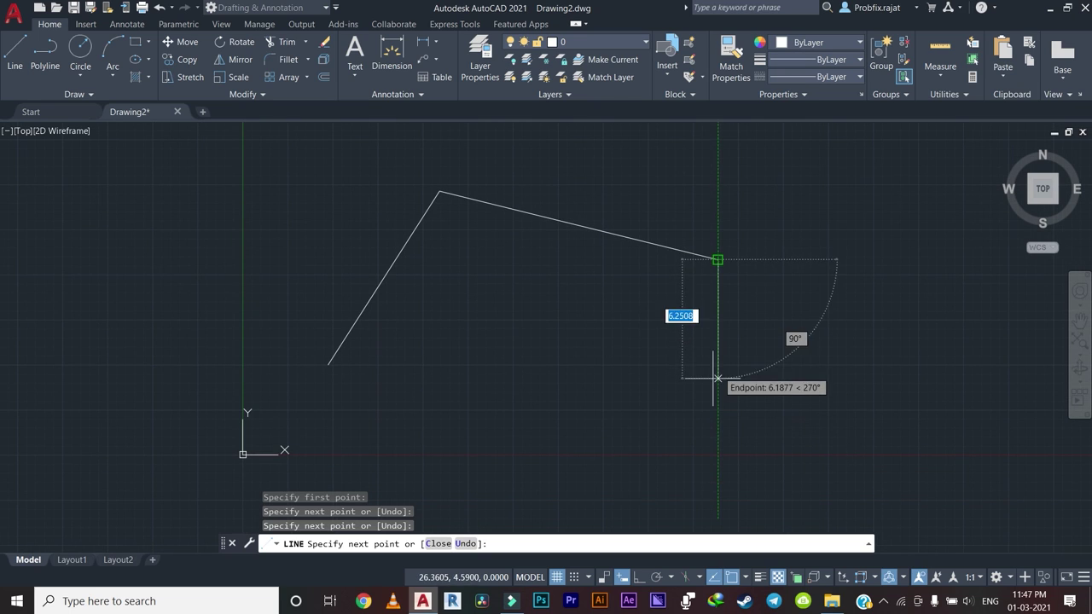
{"action": "left_click", "coordinate": [602, 499]}
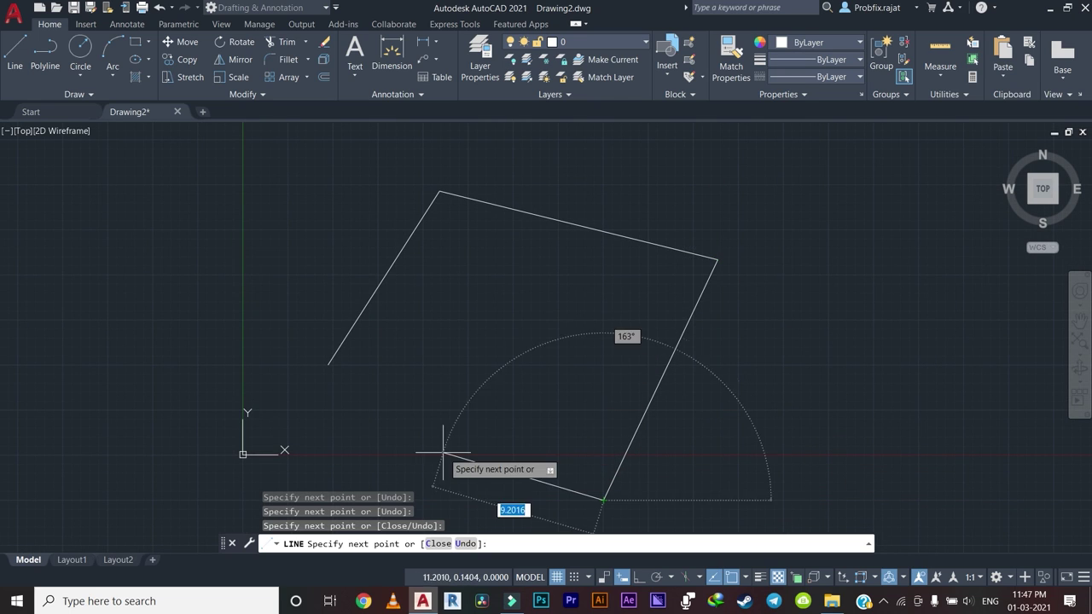
{"action": "left_click", "coordinate": [327, 364]}
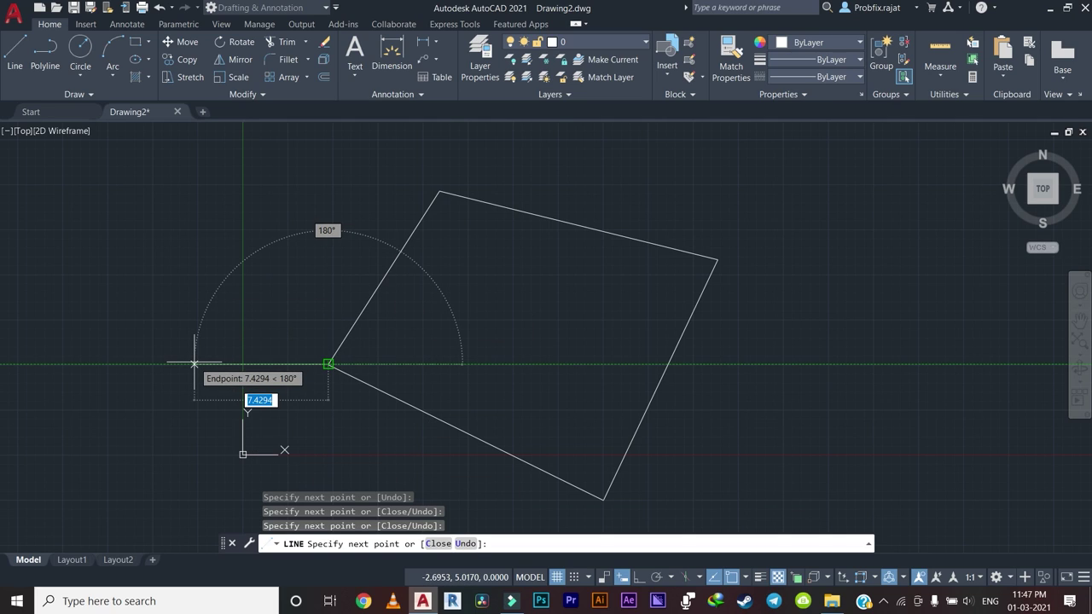
{"action": "key", "text": "Return"}
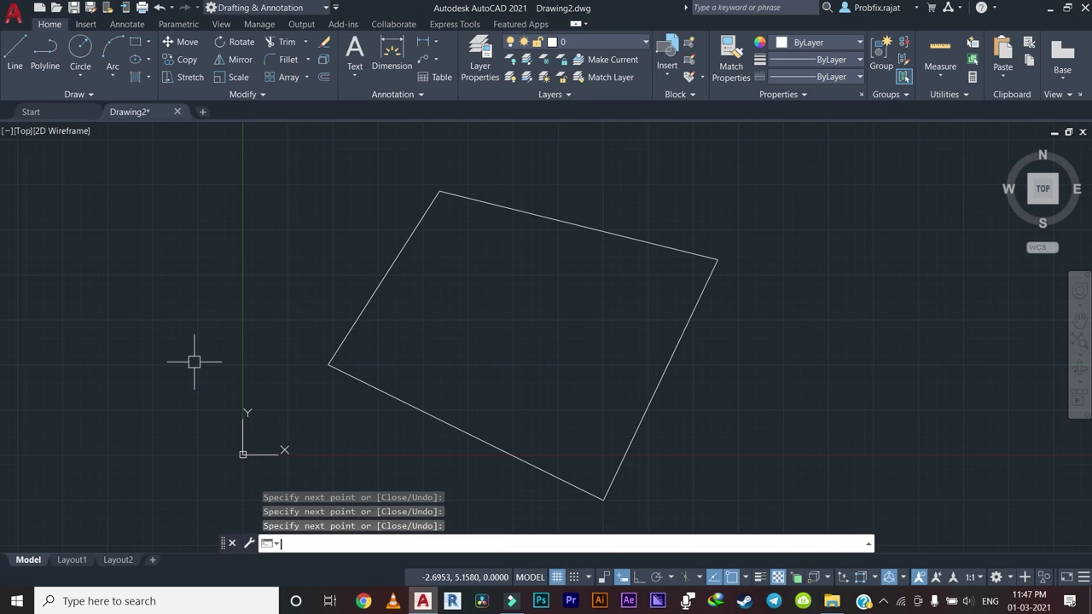
{"action": "middle_click_drag", "start_coordinate": [424, 370], "coordinate": [265, 376]}
Start the second outline right of the first, with a vertical left edge and top edge.
{"action": "scroll", "coordinate": [265, 376], "scroll_direction": "down", "scroll_amount": 4}
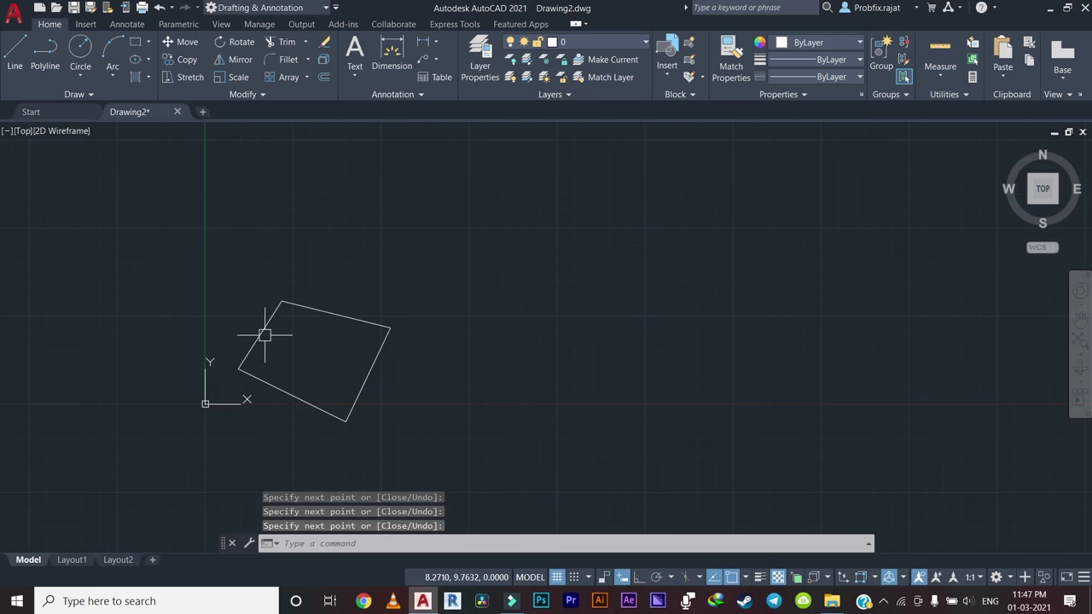
{"action": "scroll", "coordinate": [256, 333], "scroll_direction": "up", "scroll_amount": 2}
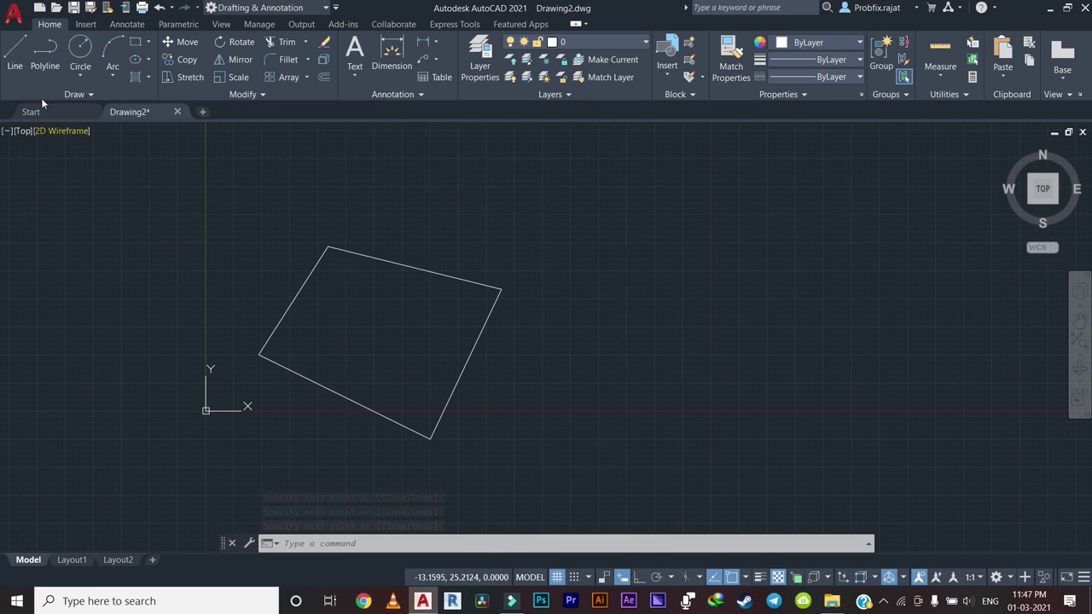
{"action": "left_click", "coordinate": [16, 46]}
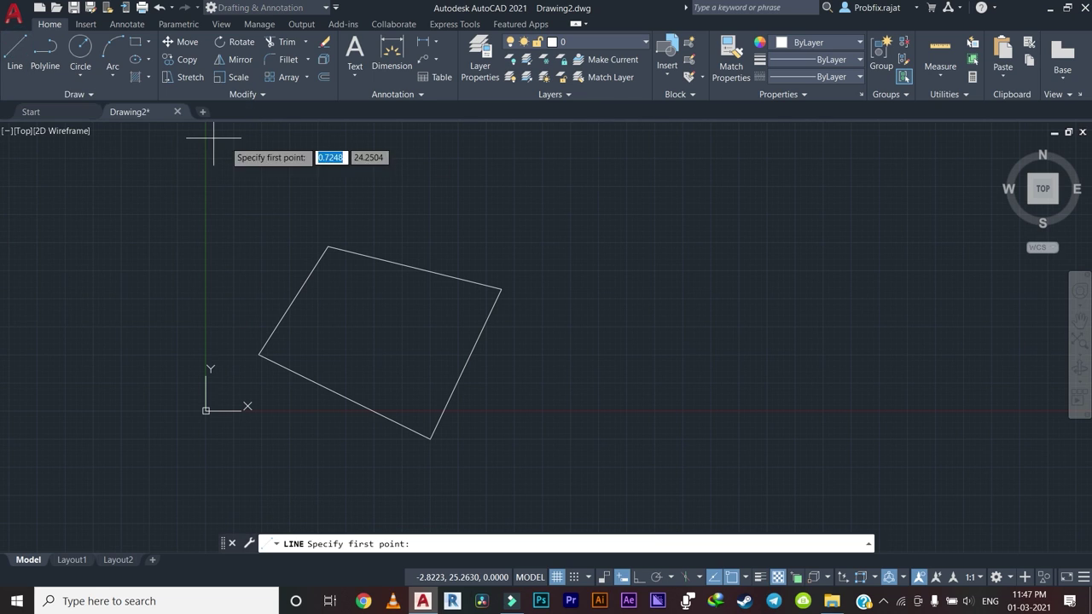
{"action": "middle_click_drag", "start_coordinate": [637, 290], "coordinate": [384, 321]}
{"action": "left_click", "coordinate": [433, 407]}
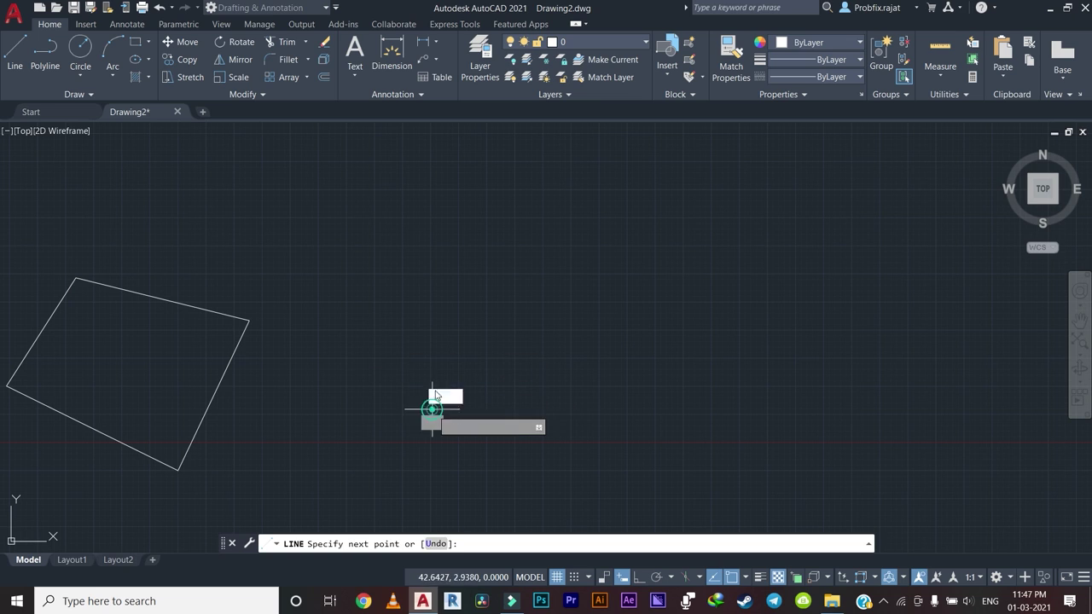
{"action": "left_click", "coordinate": [431, 199]}
{"action": "left_click", "coordinate": [689, 183]}
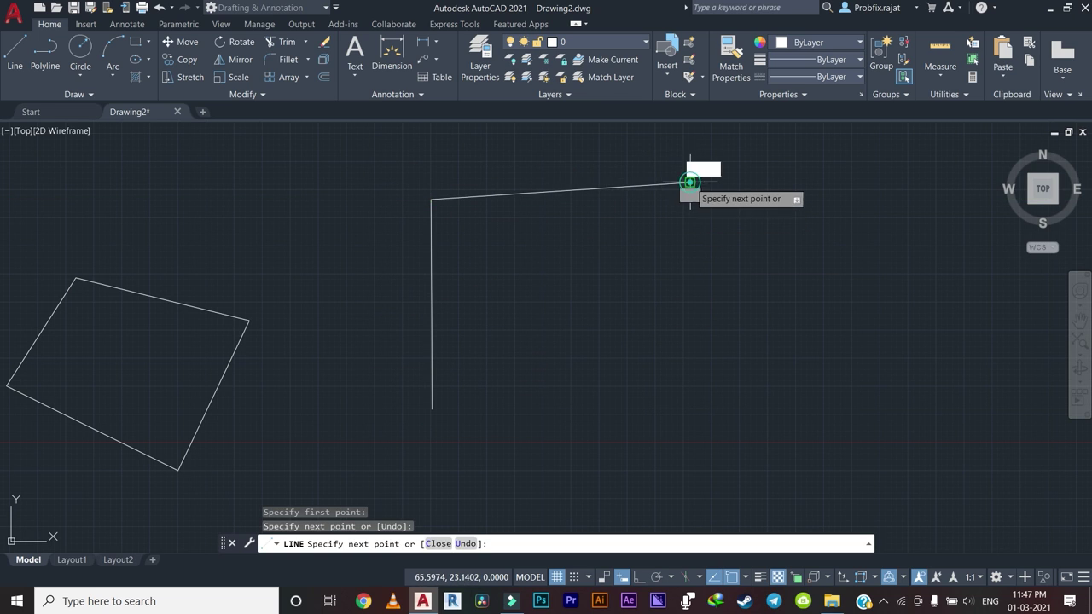
Add the right edge and slanted lower-left cut, closing the five-sided outline.
{"action": "left_click", "coordinate": [690, 444]}
{"action": "left_click", "coordinate": [509, 483]}
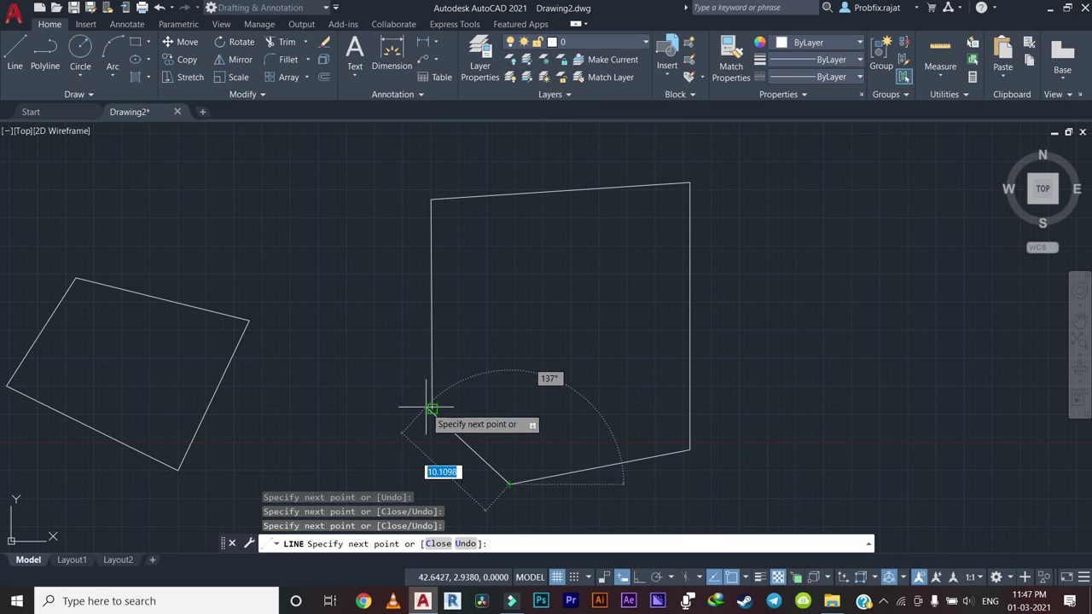
{"action": "left_click", "coordinate": [431, 408]}
{"action": "right_click", "coordinate": [536, 252]}
{"action": "left_click", "coordinate": [550, 259]}
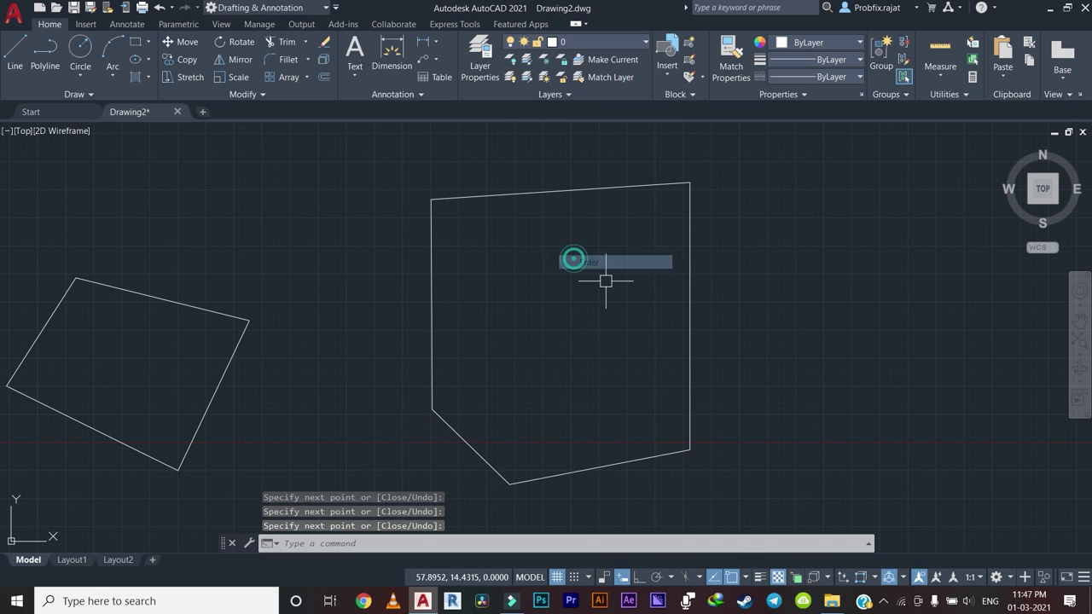
{"action": "scroll", "coordinate": [554, 282], "scroll_direction": "down", "scroll_amount": 3}
{"action": "scroll", "coordinate": [546, 316], "scroll_direction": "up", "scroll_amount": 5}
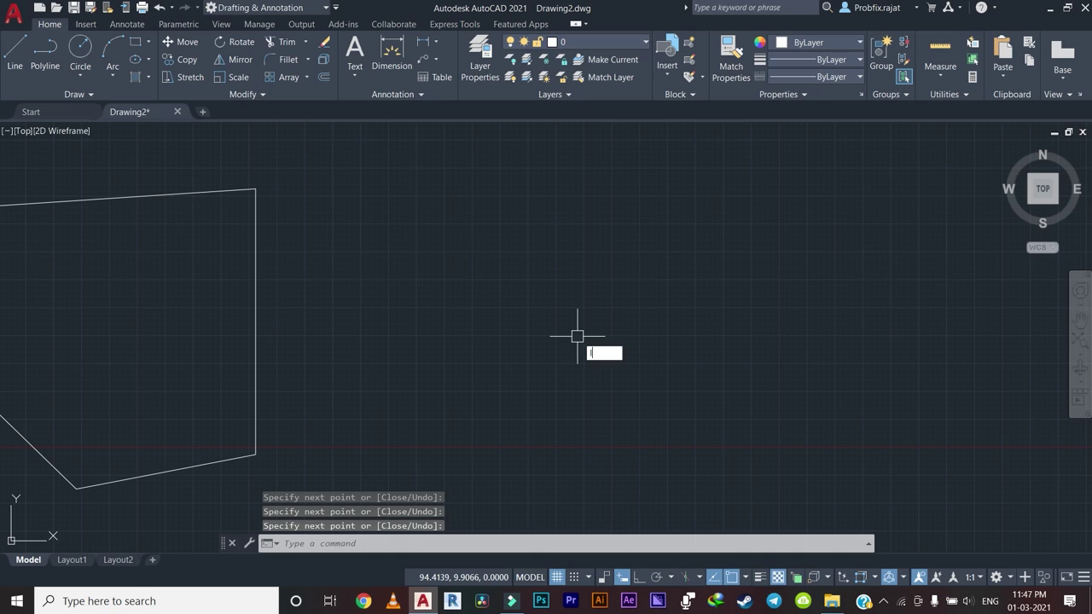
{"action": "key", "text": "Return"}
Draw a 20-unit horizontal line, then a 60-unit segment at 60°, and end LINE.
{"action": "left_click", "coordinate": [422, 317]}
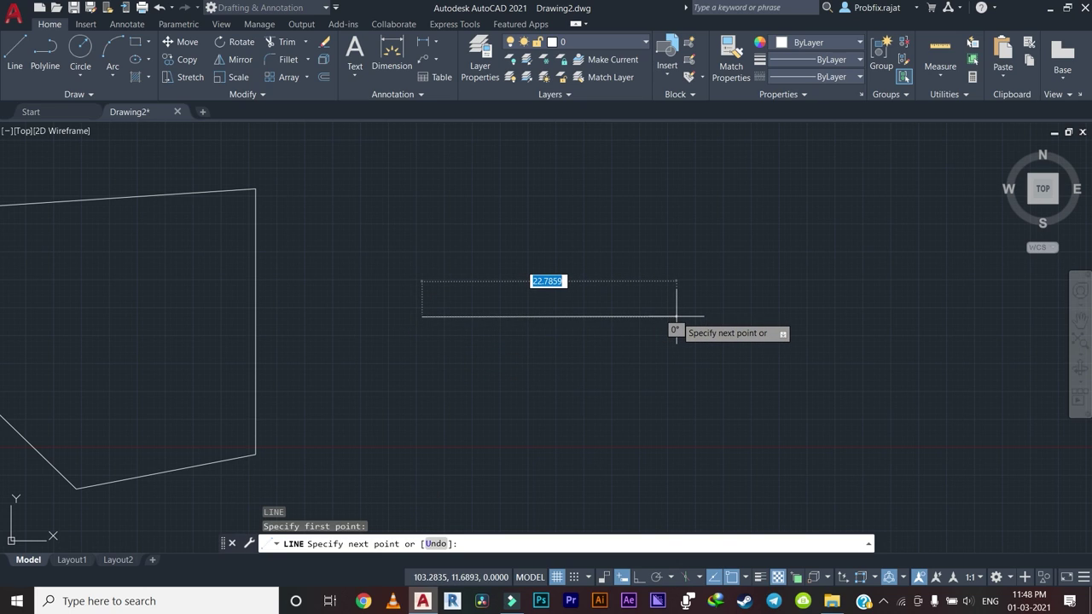
{"action": "type", "text": "20"}
{"action": "key", "text": "Return"}
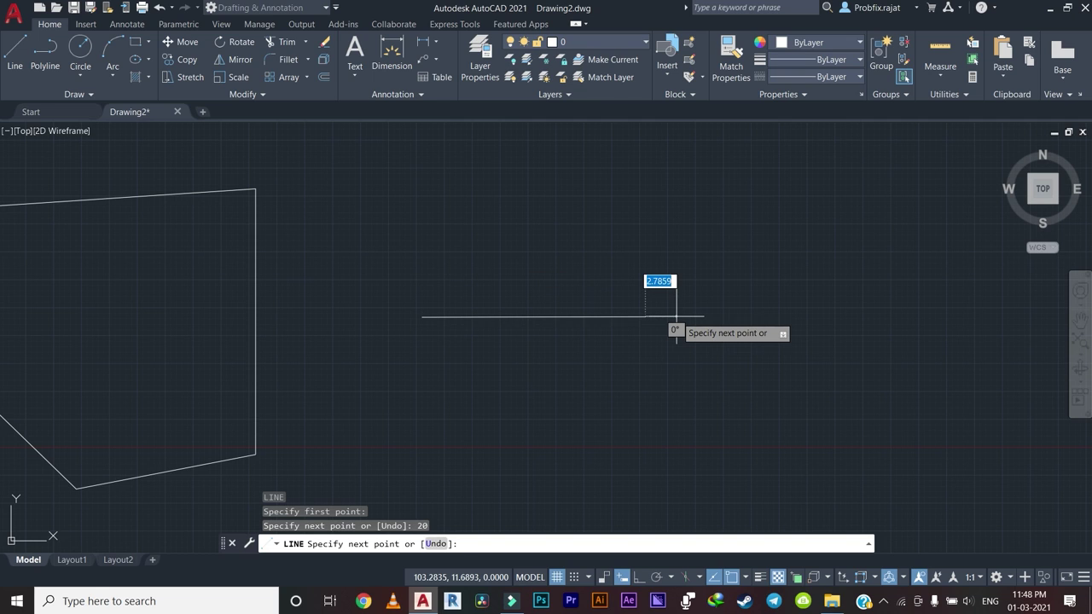
{"action": "middle_click_drag", "start_coordinate": [792, 245], "coordinate": [684, 310]}
{"action": "type", "text": "50"}
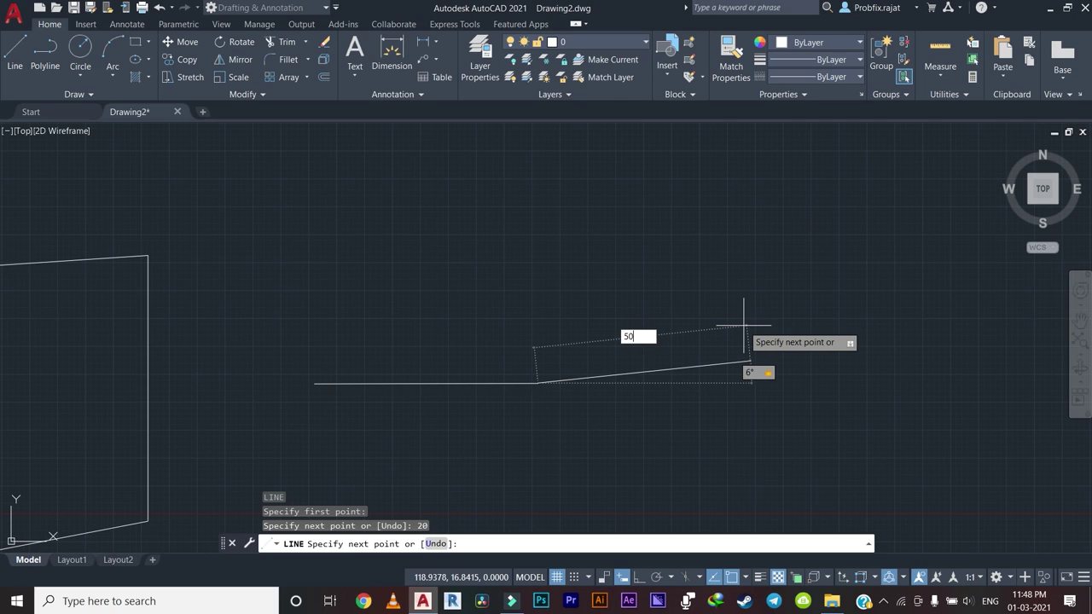
{"action": "key", "text": "Tab"}
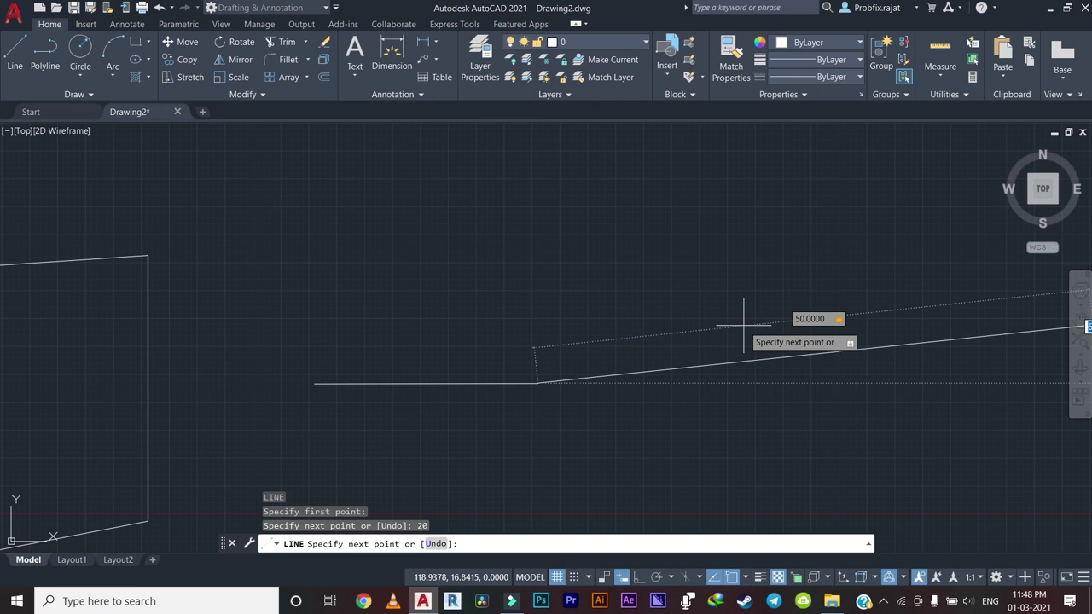
{"action": "mouse_move", "coordinate": [743, 333]}
{"action": "middle_mouse_down"}
{"action": "mouse_move", "coordinate": [580, 341]}
{"action": "mouse_move", "coordinate": [356, 327]}
{"action": "middle_mouse_up"}
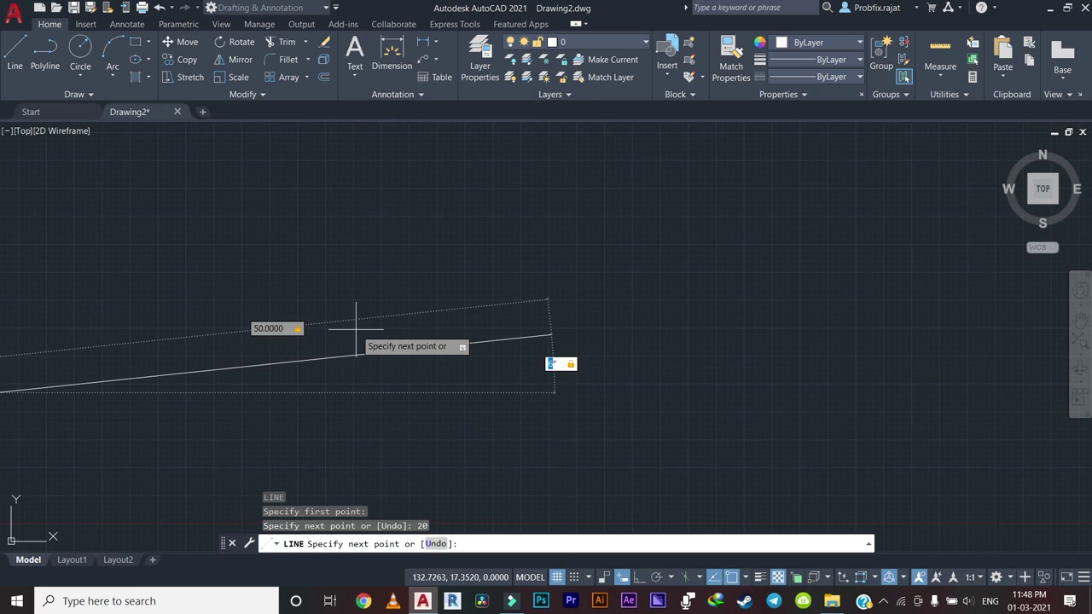
{"action": "key", "text": "Return"}
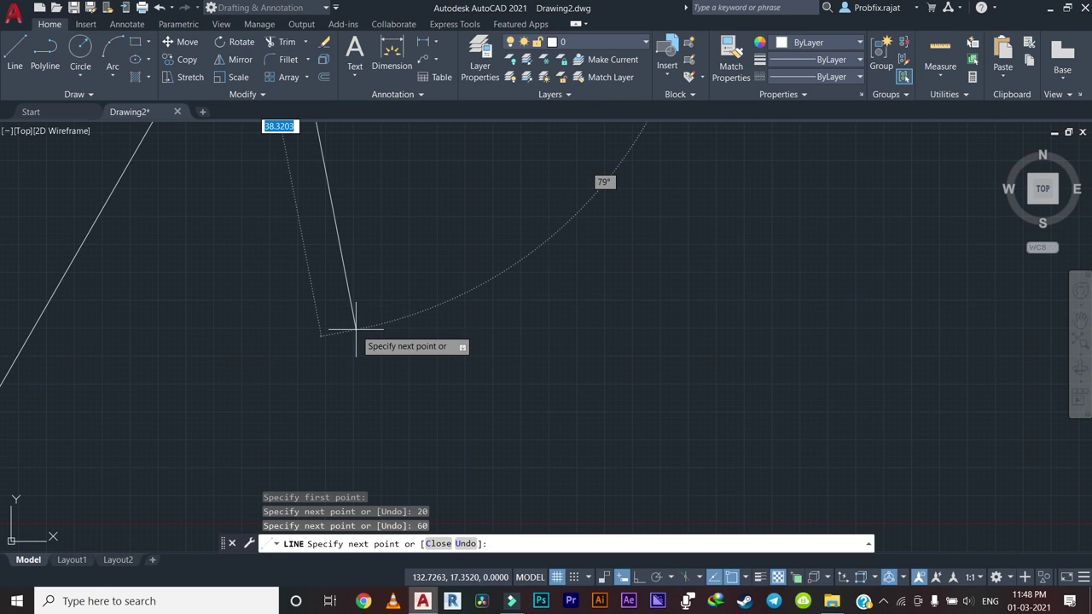
{"action": "scroll", "coordinate": [359, 333], "scroll_direction": "down", "scroll_amount": 3}
{"action": "key", "text": "Escape"}
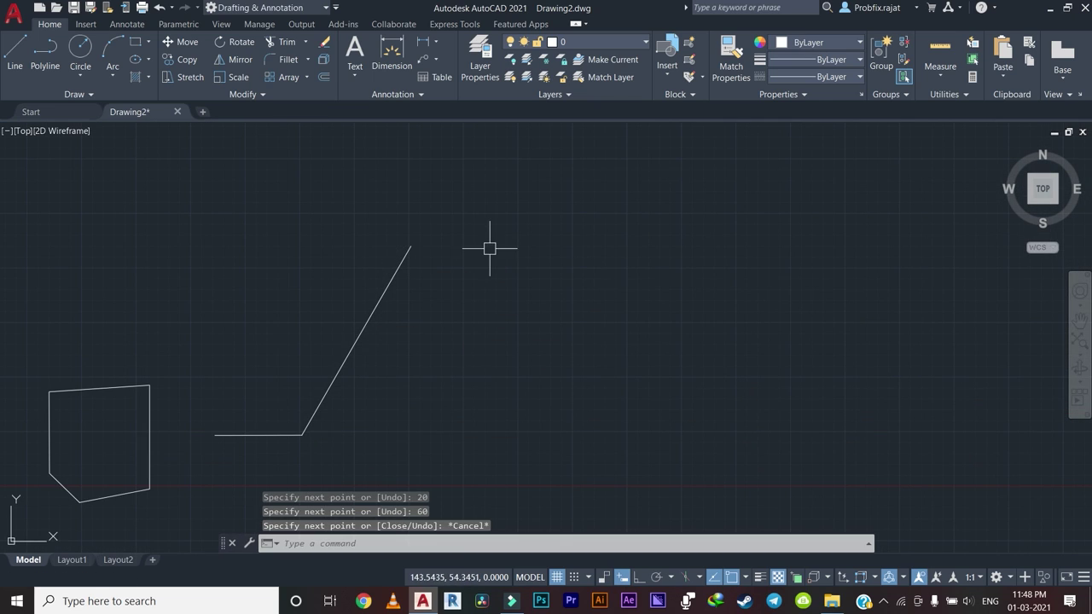
{"action": "left_click", "coordinate": [434, 41]}
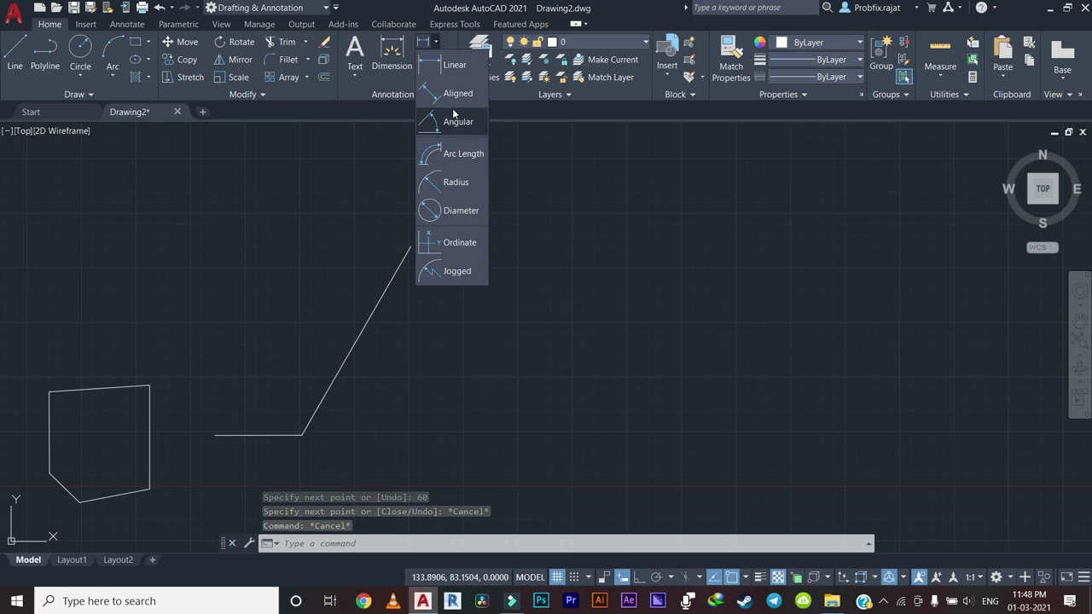
{"action": "left_click", "coordinate": [457, 122]}
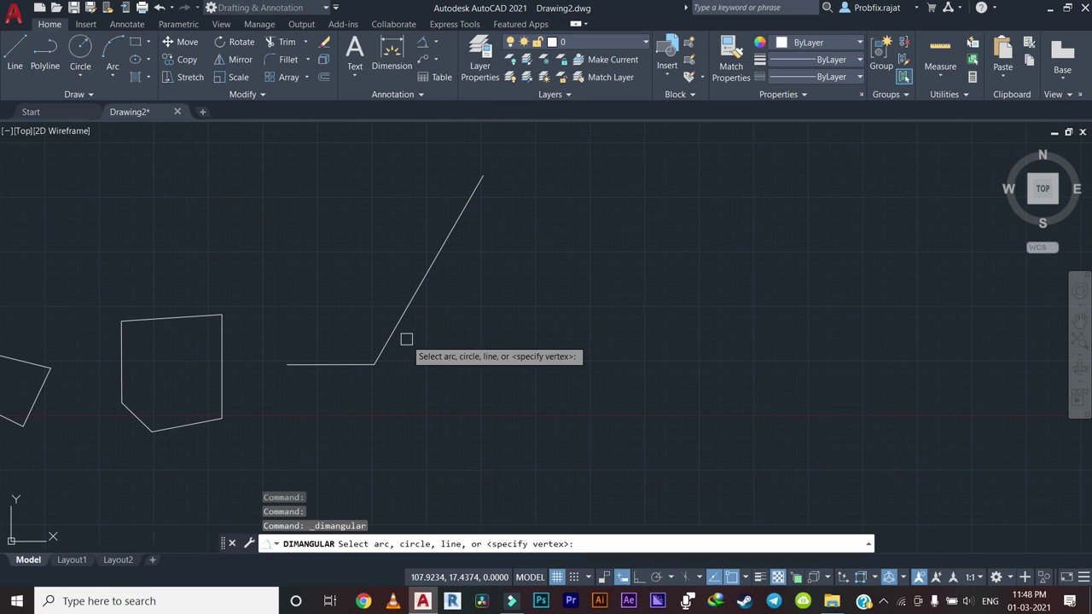
{"action": "left_click", "coordinate": [399, 319]}
{"action": "scroll", "coordinate": [410, 357], "scroll_direction": "up", "scroll_amount": 2}
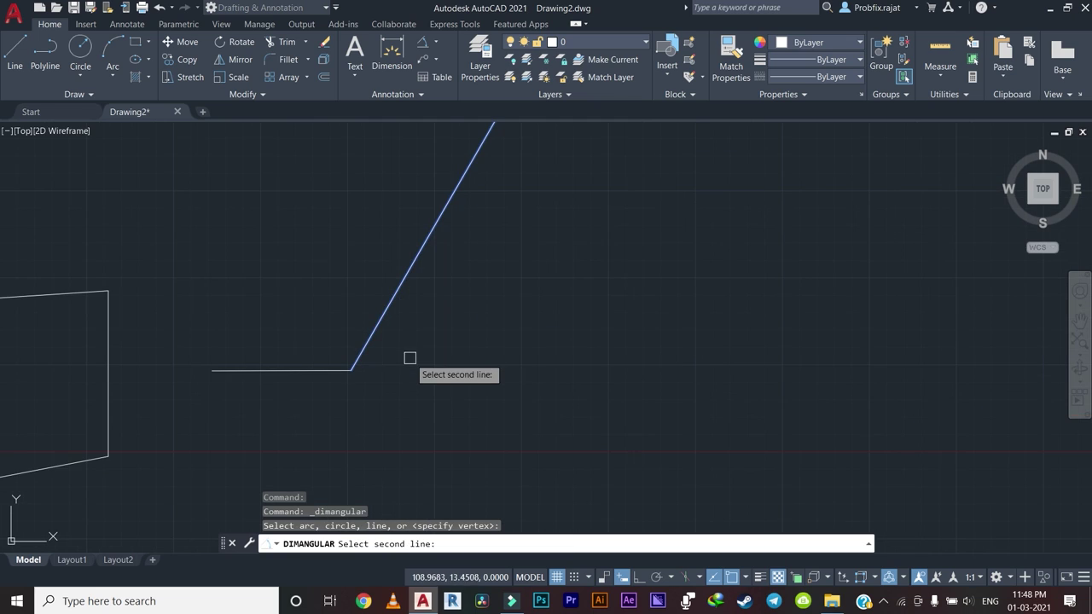
{"action": "left_click", "coordinate": [326, 370]}
{"action": "scroll", "coordinate": [419, 298], "scroll_direction": "up", "scroll_amount": 2}
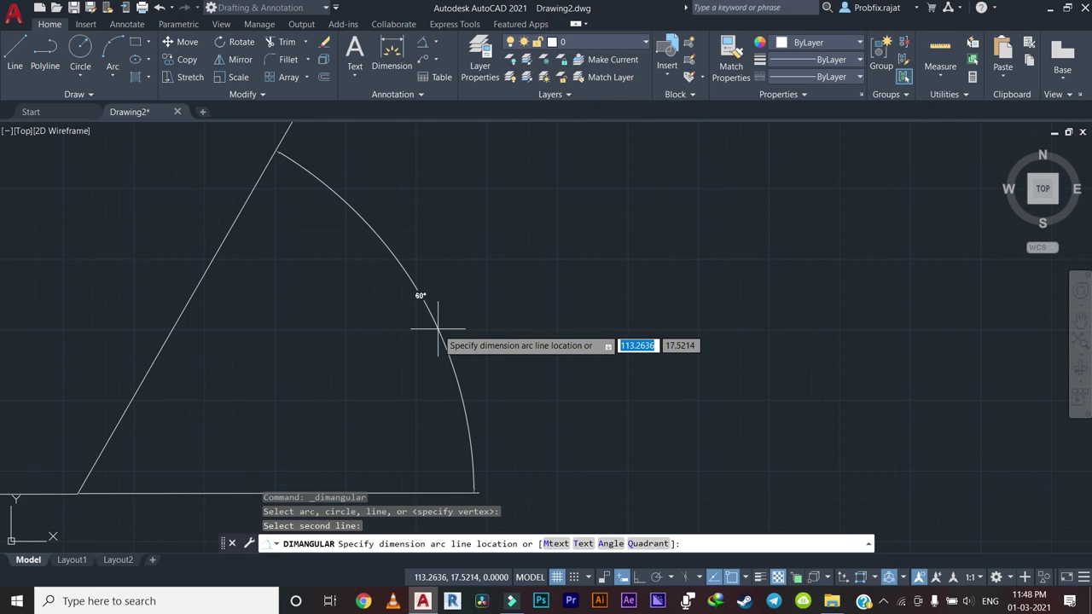
{"action": "scroll", "coordinate": [392, 311], "scroll_direction": "up", "scroll_amount": 2}
{"action": "left_click", "coordinate": [366, 324]}
{"action": "scroll", "coordinate": [504, 297], "scroll_direction": "down", "scroll_amount": 3}
{"action": "left_click", "coordinate": [504, 298]}
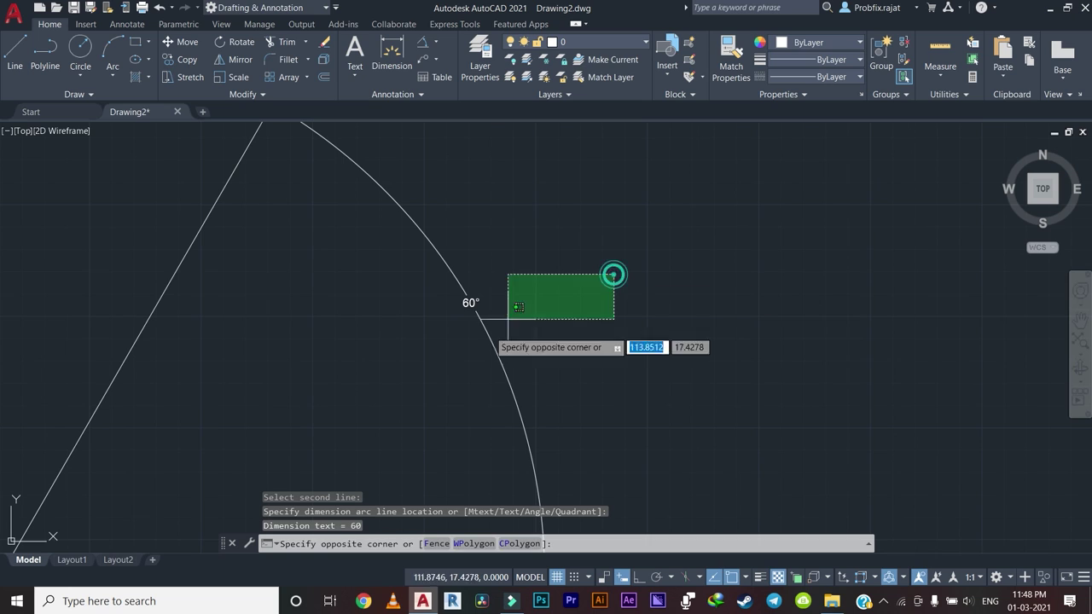
{"action": "left_click", "coordinate": [434, 366]}
{"action": "scroll", "coordinate": [708, 333], "scroll_direction": "down", "scroll_amount": 3}
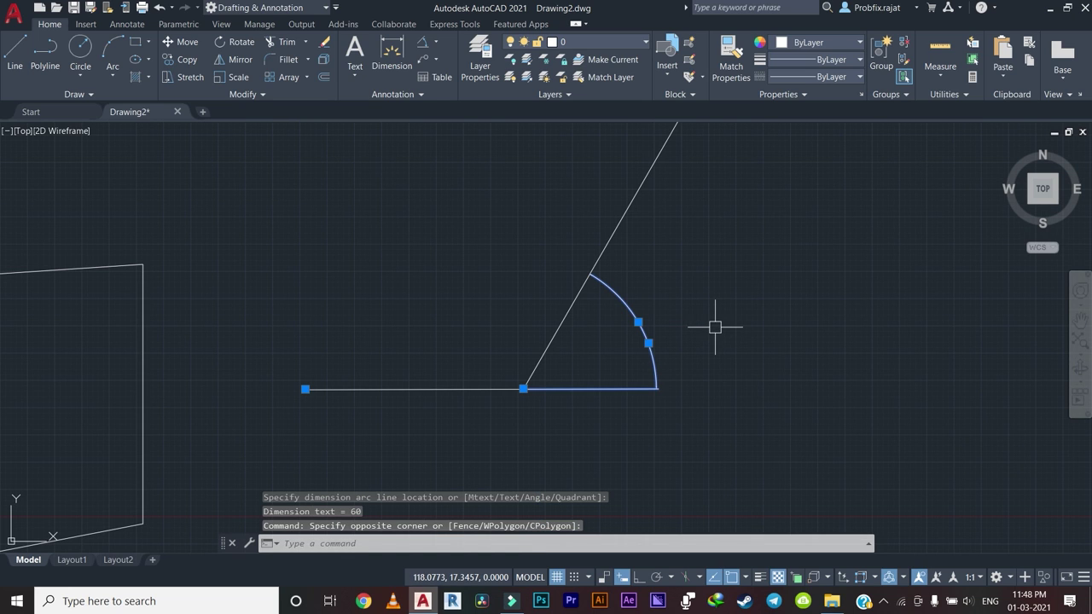
{"action": "key", "text": "Delete"}
{"action": "scroll", "coordinate": [717, 323], "scroll_direction": "down", "scroll_amount": 4}
{"action": "scroll", "coordinate": [509, 317], "scroll_direction": "up", "scroll_amount": 1}
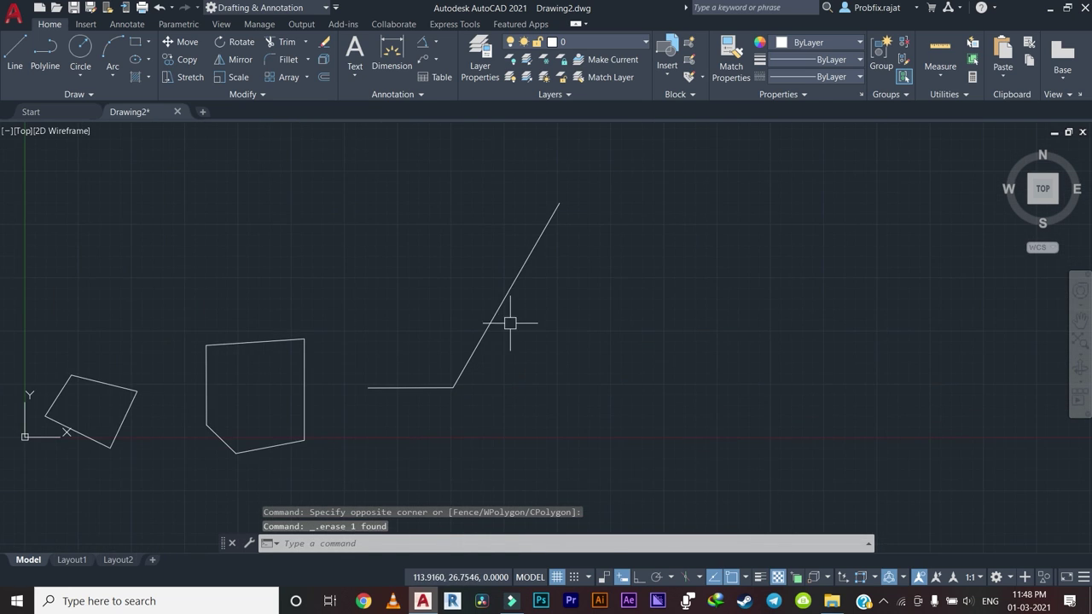
{"action": "scroll", "coordinate": [529, 332], "scroll_direction": "up", "scroll_amount": 1}
{"action": "middle_click_drag", "start_coordinate": [528, 332], "coordinate": [434, 360]}
{"action": "scroll", "coordinate": [434, 361], "scroll_direction": "down", "scroll_amount": 4}
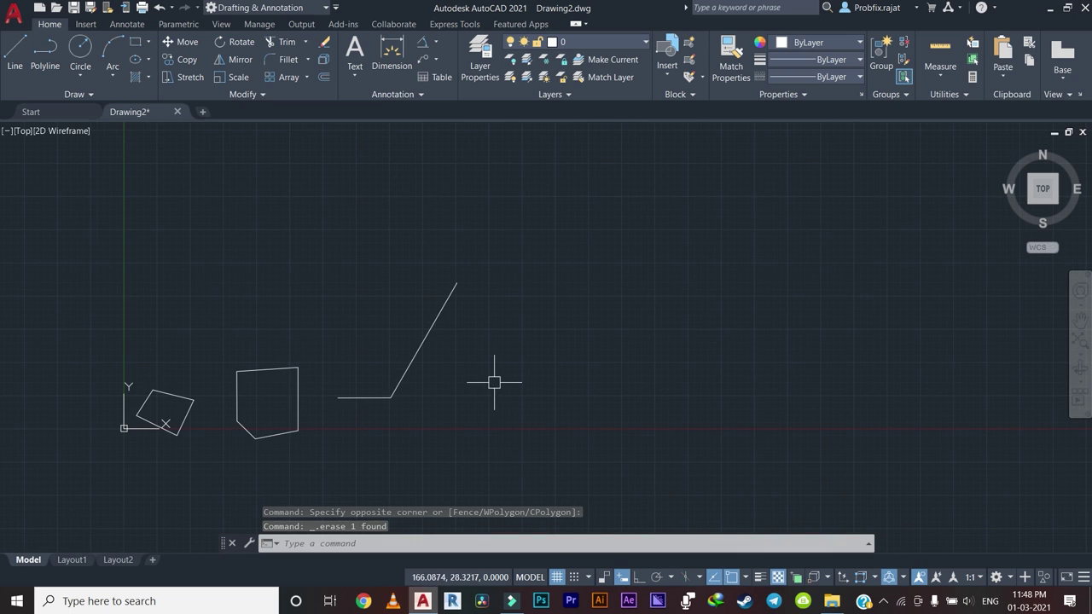
{"action": "middle_click_drag", "start_coordinate": [495, 381], "coordinate": [645, 382]}
{"action": "scroll", "coordinate": [446, 346], "scroll_direction": "up", "scroll_amount": 2}
Open Drawings.dwg from the Start tab's Recent Documents.
{"action": "middle_click_drag", "start_coordinate": [365, 290], "coordinate": [450, 302]}
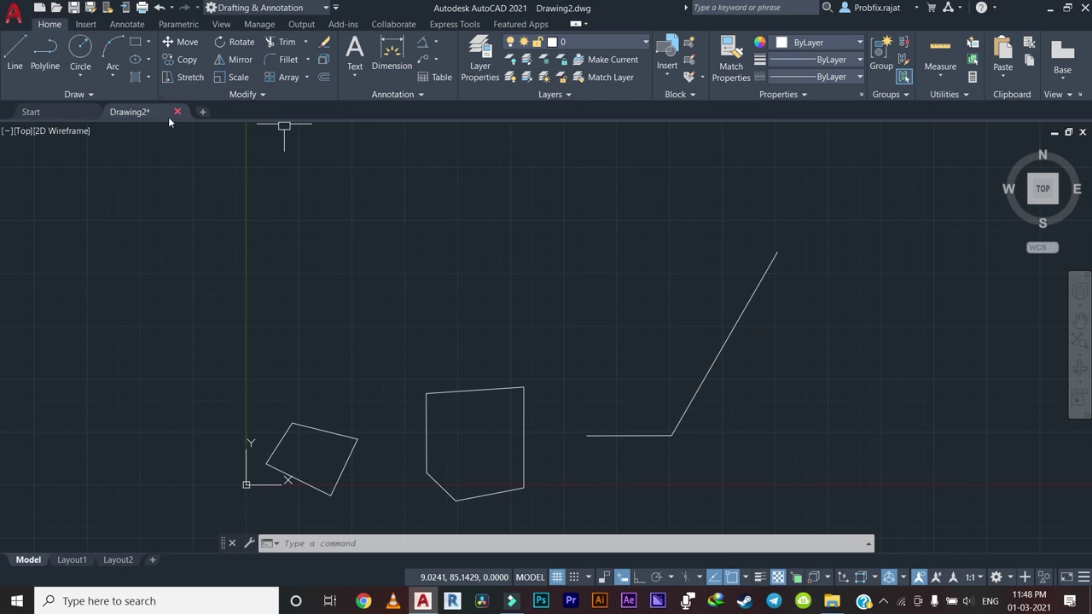
{"action": "left_click", "coordinate": [65, 113]}
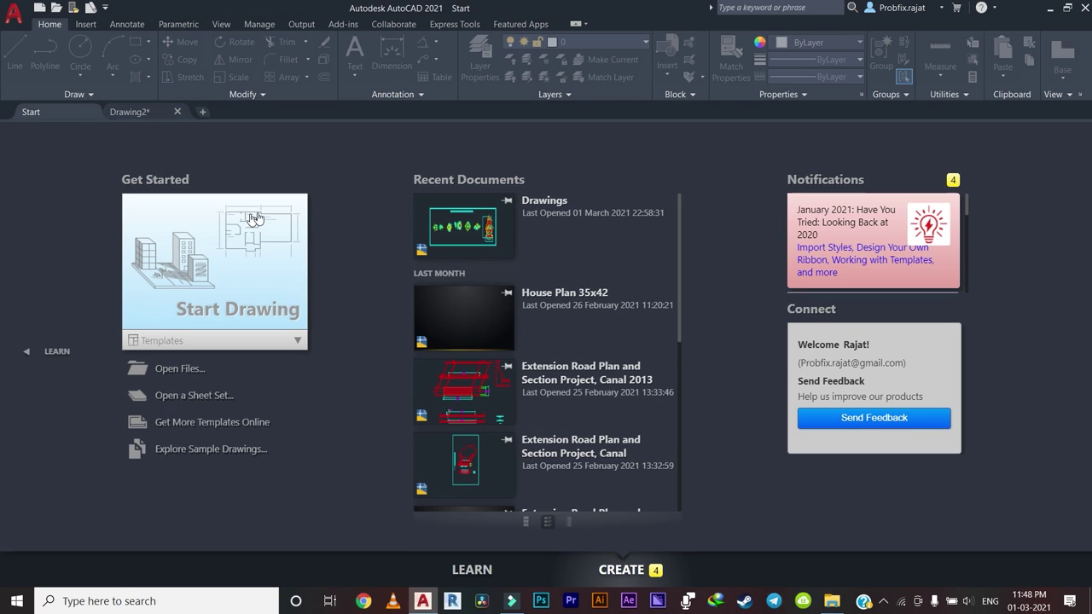
{"action": "left_click", "coordinate": [443, 223]}
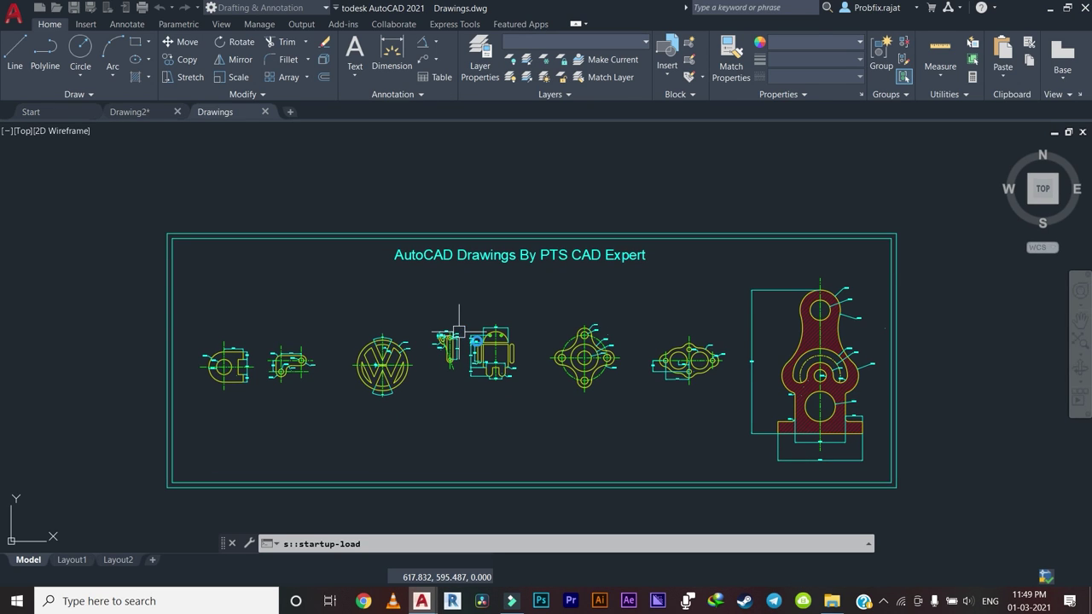
{"action": "scroll", "coordinate": [435, 315], "scroll_direction": "up", "scroll_amount": 1}
{"action": "scroll", "coordinate": [421, 303], "scroll_direction": "up", "scroll_amount": 5}
{"action": "scroll", "coordinate": [409, 324], "scroll_direction": "down", "scroll_amount": 5}
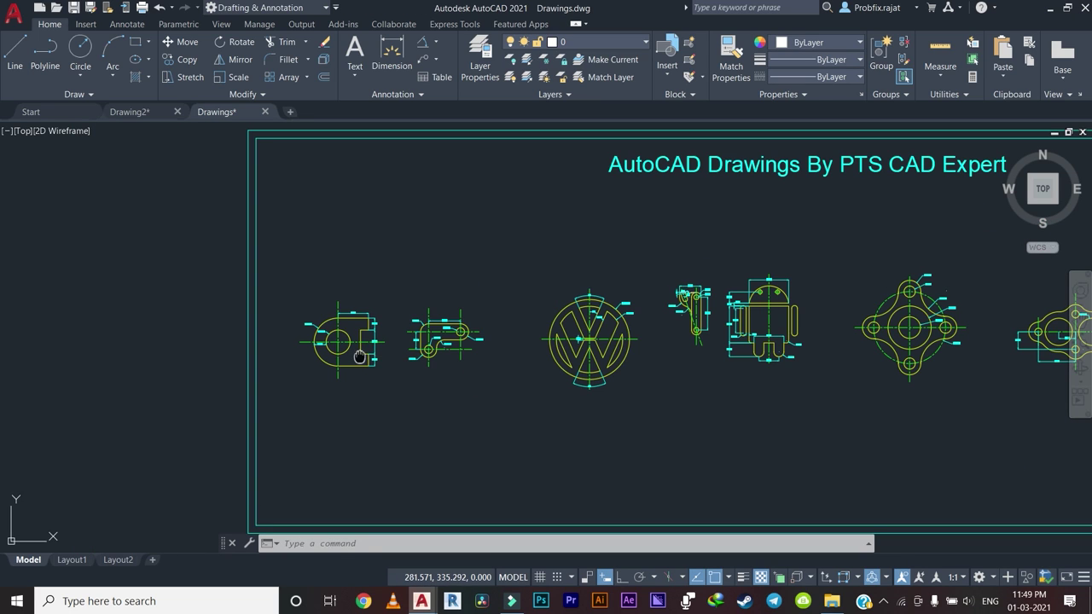
{"action": "scroll", "coordinate": [387, 354], "scroll_direction": "up", "scroll_amount": 1}
{"action": "scroll", "coordinate": [388, 354], "scroll_direction": "up", "scroll_amount": 4}
Zoom and pan to centre the dimensioned bracket with the centre hole.
{"action": "middle_click_drag", "start_coordinate": [366, 358], "coordinate": [281, 359]}
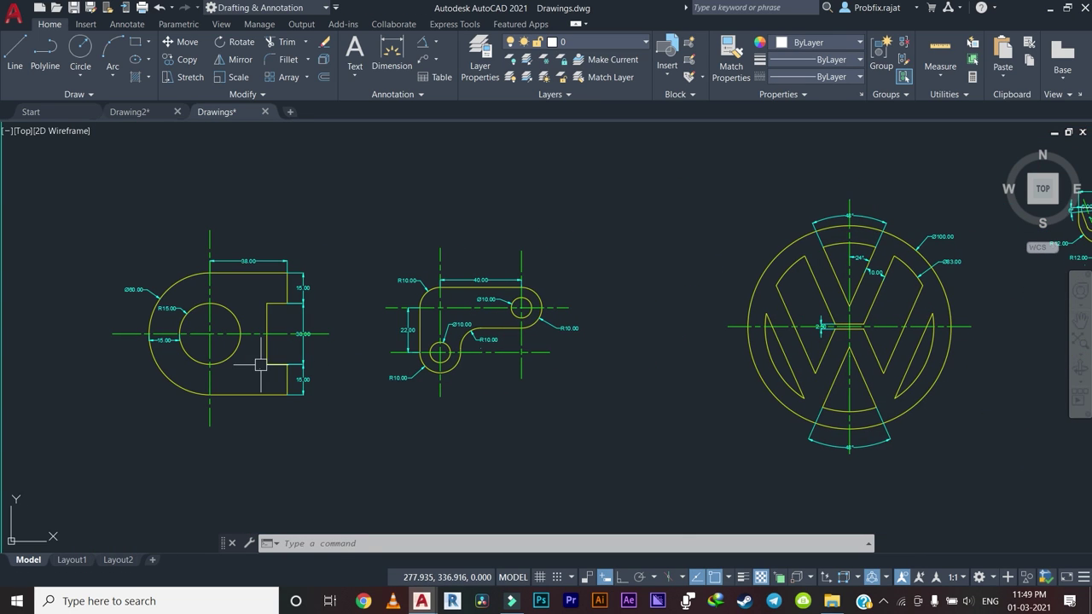
{"action": "scroll", "coordinate": [373, 356], "scroll_direction": "down", "scroll_amount": 2}
{"action": "scroll", "coordinate": [242, 369], "scroll_direction": "down", "scroll_amount": 1}
{"action": "scroll", "coordinate": [242, 370], "scroll_direction": "down", "scroll_amount": 2}
{"action": "scroll", "coordinate": [185, 365], "scroll_direction": "down", "scroll_amount": 1}
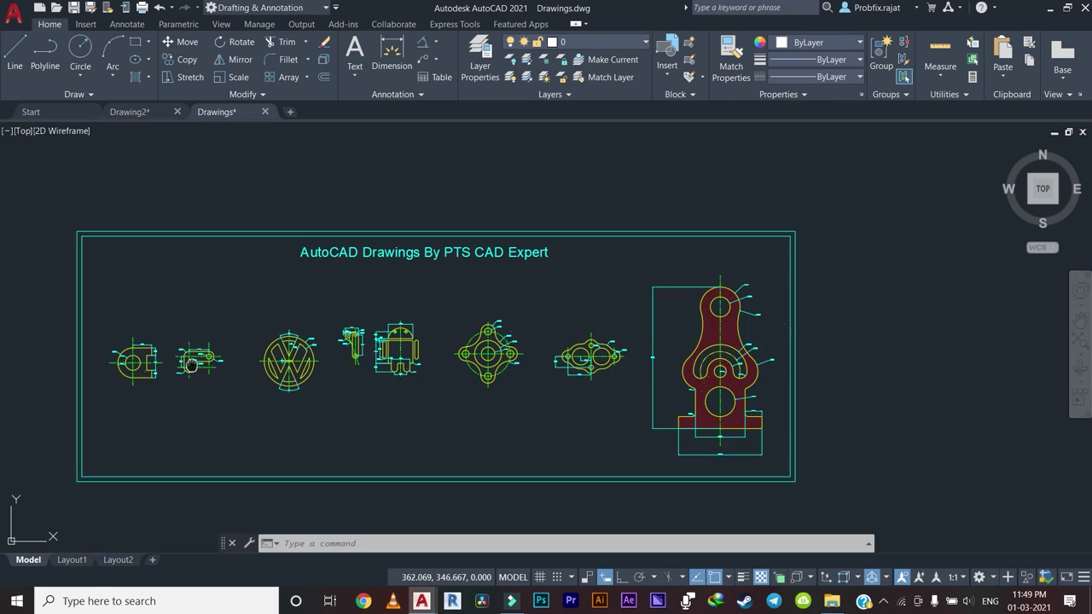
{"action": "scroll", "coordinate": [281, 395], "scroll_direction": "down", "scroll_amount": 1}
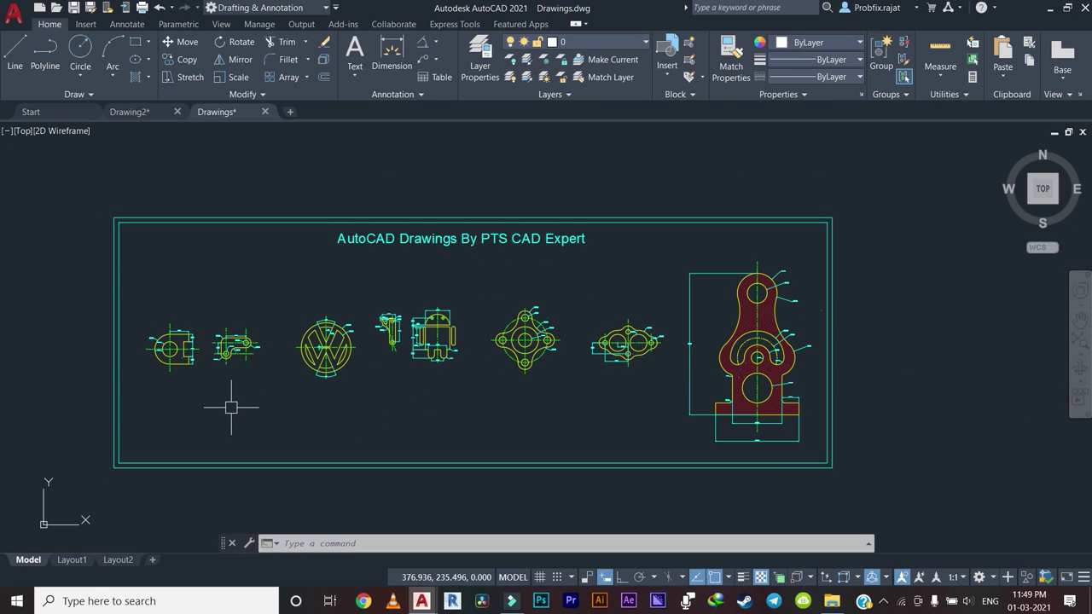
{"action": "scroll", "coordinate": [197, 352], "scroll_direction": "up", "scroll_amount": 3}
{"action": "scroll", "coordinate": [174, 381], "scroll_direction": "up", "scroll_amount": 2}
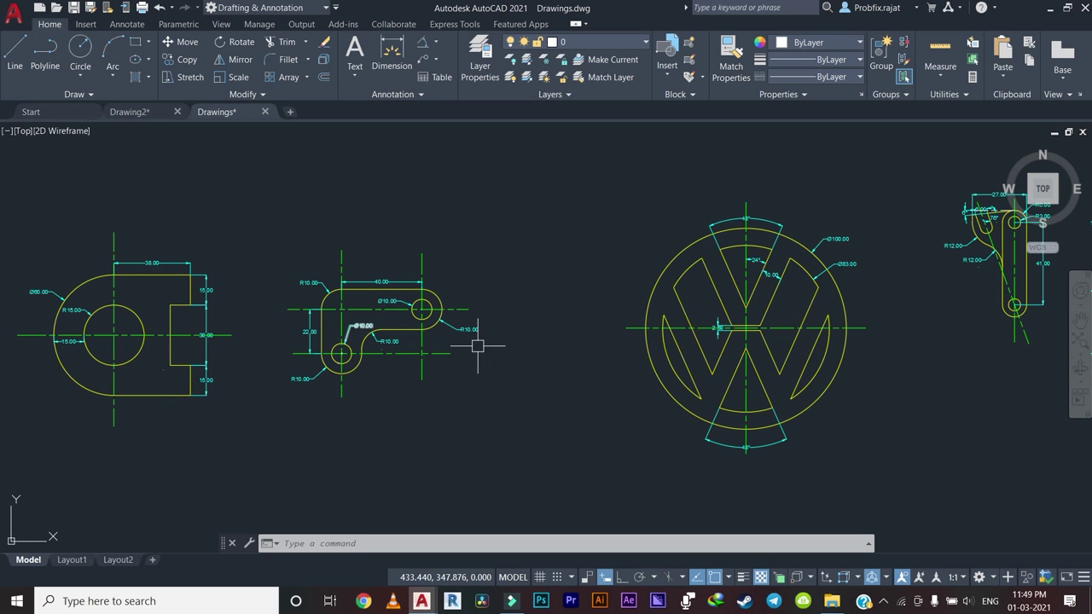
{"action": "scroll", "coordinate": [477, 346], "scroll_direction": "down", "scroll_amount": 3}
{"action": "scroll", "coordinate": [618, 297], "scroll_direction": "up", "scroll_amount": 3}
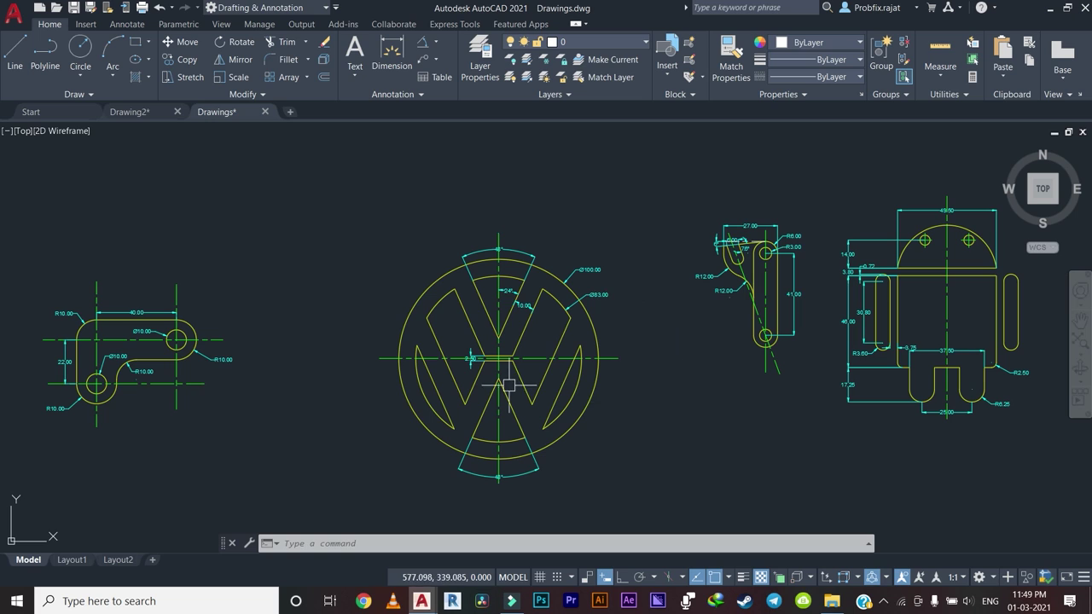
{"action": "scroll", "coordinate": [508, 385], "scroll_direction": "down", "scroll_amount": 3}
{"action": "scroll", "coordinate": [507, 390], "scroll_direction": "up", "scroll_amount": 2}
{"action": "scroll", "coordinate": [555, 341], "scroll_direction": "down", "scroll_amount": 2}
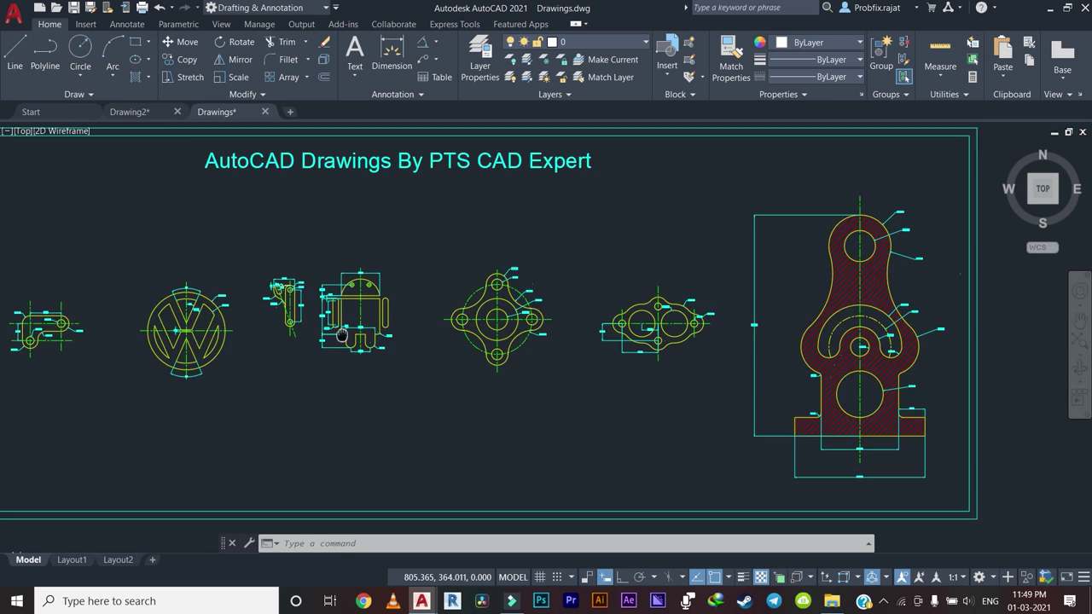
{"action": "scroll", "coordinate": [647, 370], "scroll_direction": "up", "scroll_amount": 3}
{"action": "scroll", "coordinate": [509, 379], "scroll_direction": "down", "scroll_amount": 3}
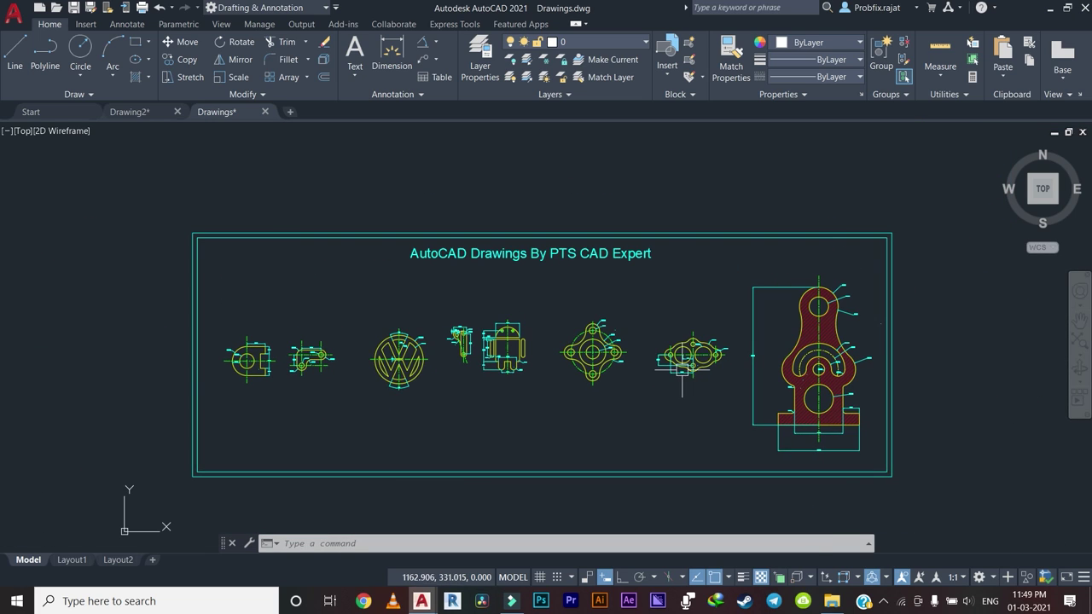
{"action": "scroll", "coordinate": [509, 379], "scroll_direction": "up", "scroll_amount": 2}
{"action": "scroll", "coordinate": [206, 339], "scroll_direction": "up", "scroll_amount": 1}
{"action": "scroll", "coordinate": [253, 319], "scroll_direction": "up", "scroll_amount": 3}
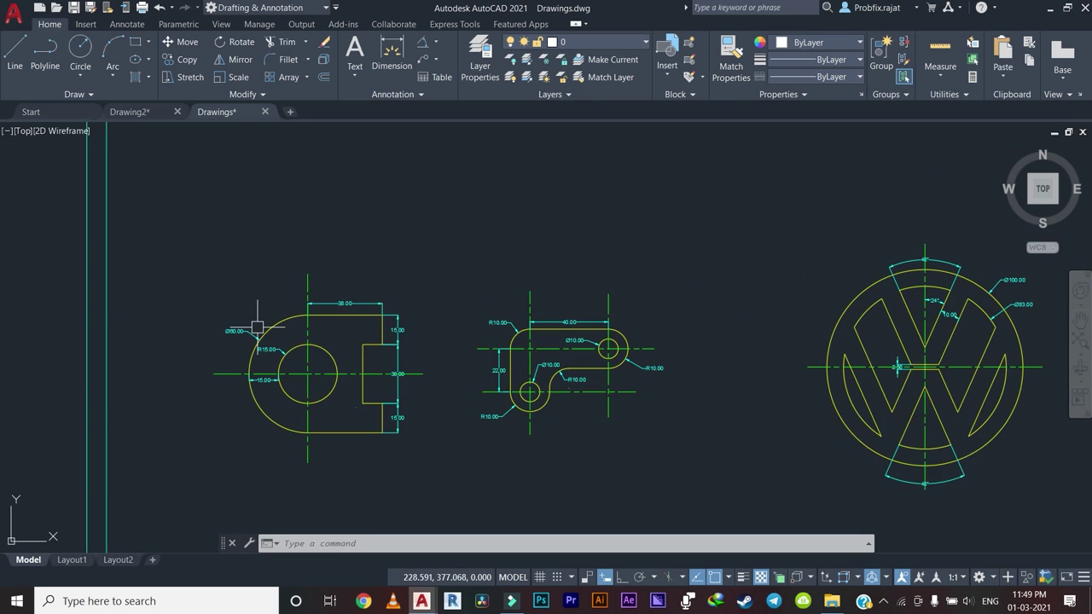
{"action": "scroll", "coordinate": [258, 324], "scroll_direction": "up", "scroll_amount": 2}
{"action": "middle_click_drag", "start_coordinate": [513, 366], "coordinate": [544, 361]}
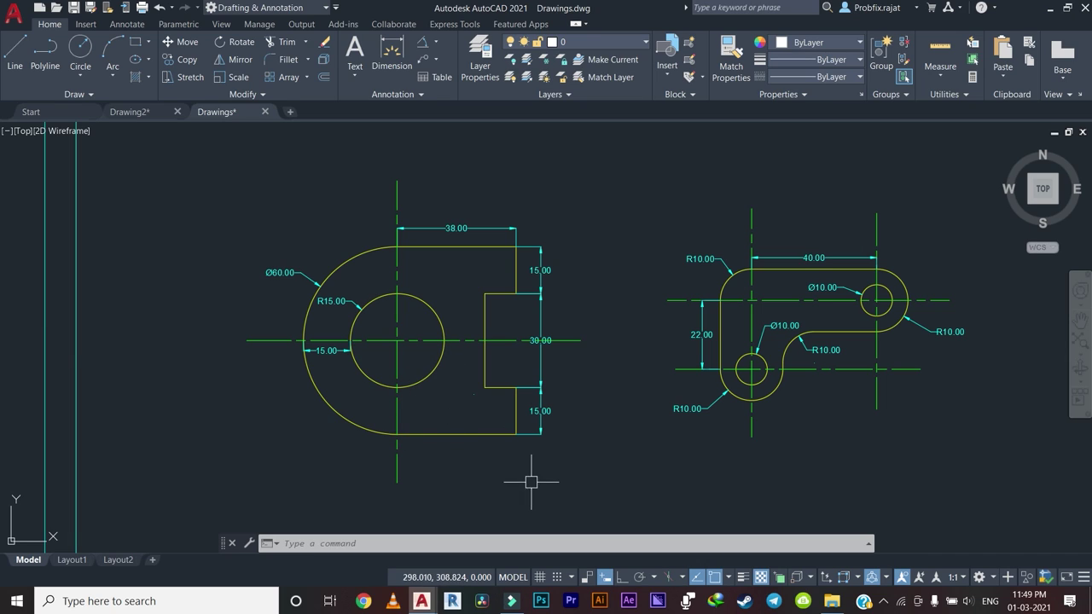
Return to Drawing2 and start a polyline in empty space right of the angled lines.
{"action": "left_click", "coordinate": [136, 111]}
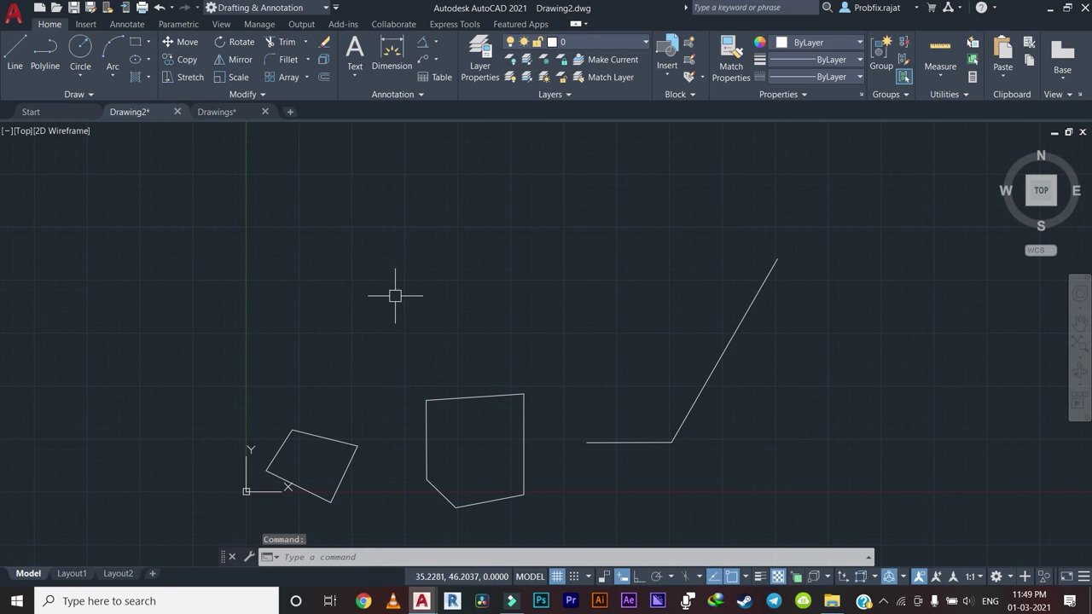
{"action": "mouse_move", "coordinate": [449, 293]}
{"action": "middle_mouse_down"}
{"action": "mouse_move", "coordinate": [343, 290]}
{"action": "mouse_move", "coordinate": [324, 278]}
{"action": "mouse_move", "coordinate": [0, 292]}
{"action": "middle_mouse_up"}
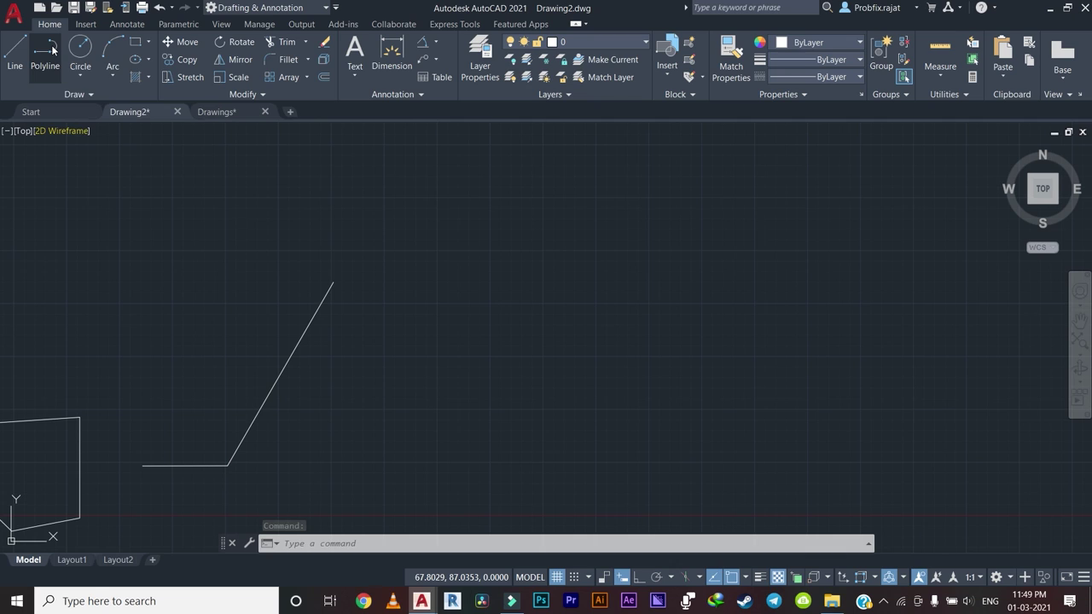
{"action": "left_click", "coordinate": [52, 49]}
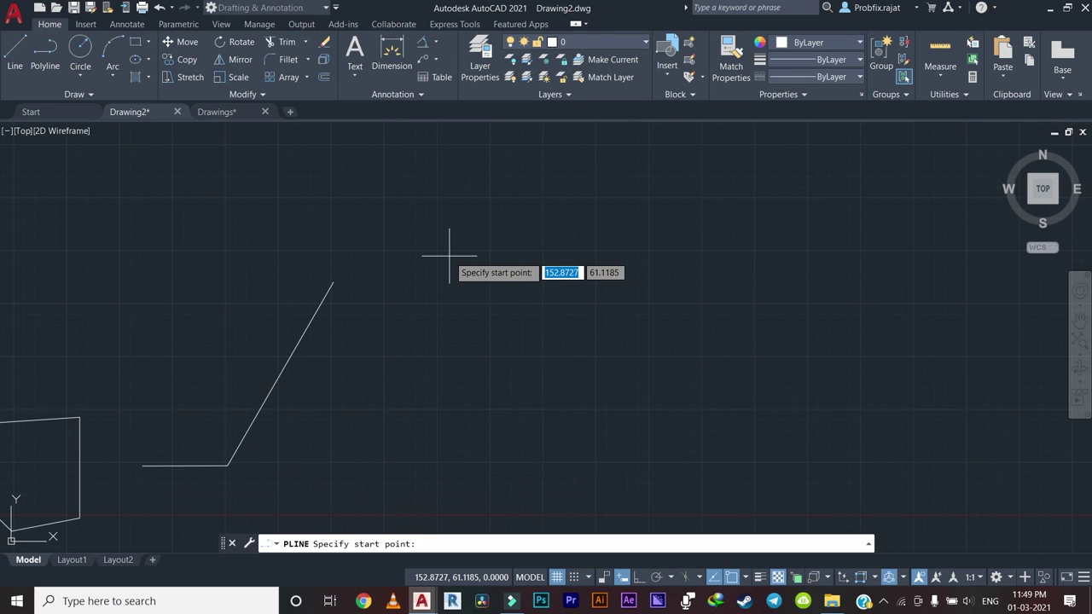
{"action": "middle_click_drag", "start_coordinate": [605, 363], "coordinate": [501, 382]}
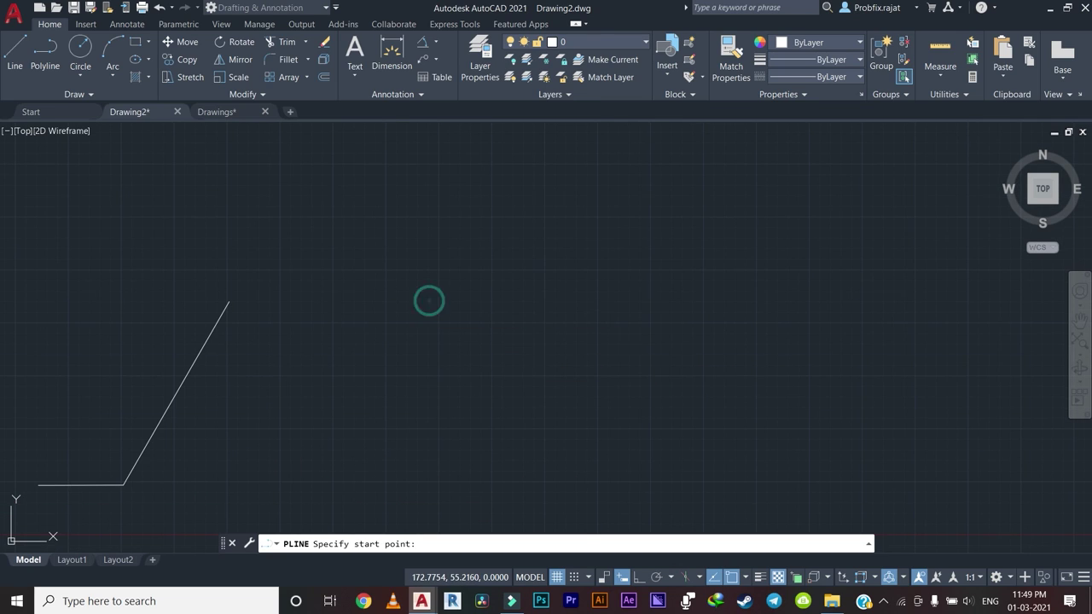
{"action": "left_click", "coordinate": [429, 301]}
{"action": "scroll", "coordinate": [610, 272], "scroll_direction": "down", "scroll_amount": 2}
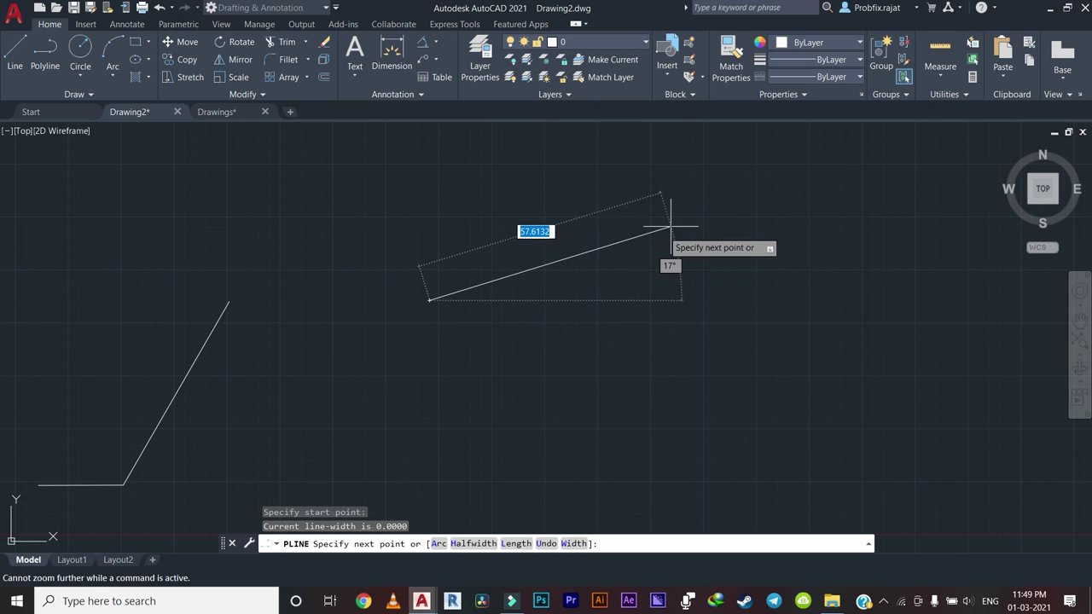
Place the tilted polygon's remaining corners and close the polyline at its start point.
{"action": "left_click", "coordinate": [738, 204]}
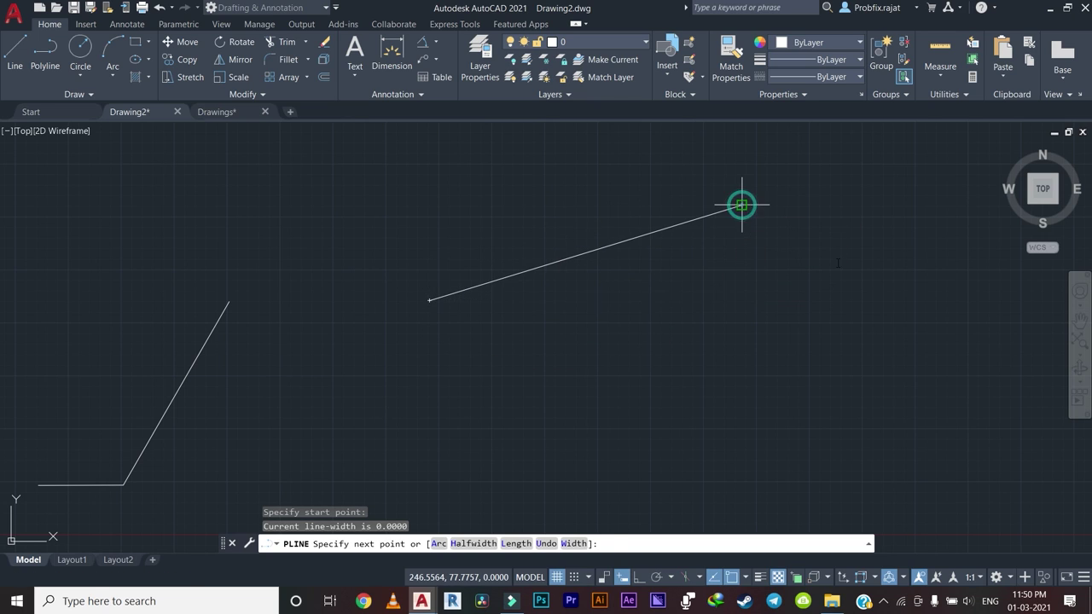
{"action": "middle_click_drag", "start_coordinate": [840, 273], "coordinate": [725, 169]}
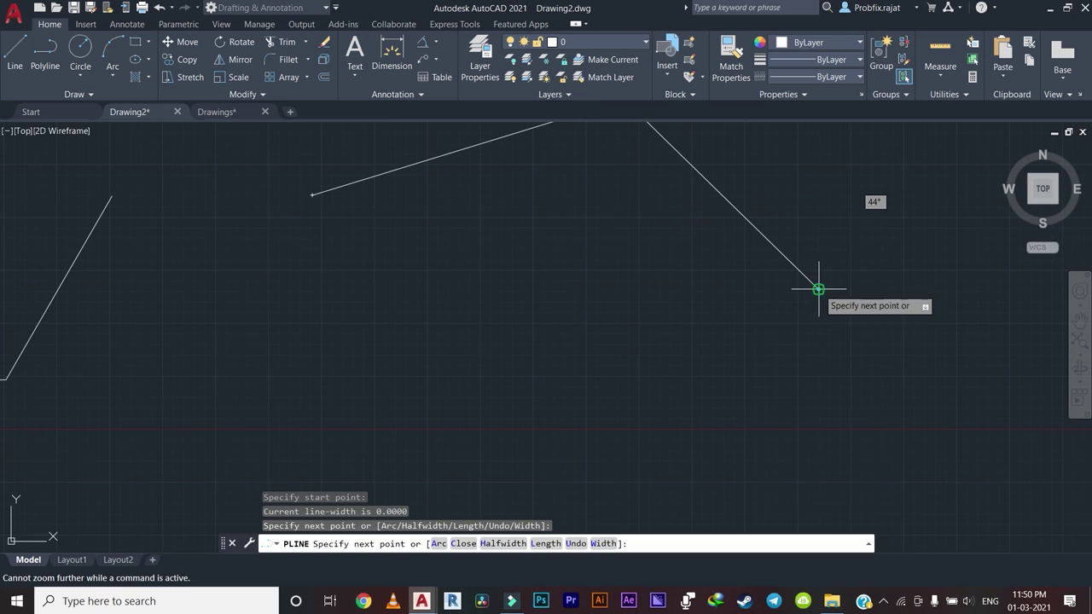
{"action": "left_click", "coordinate": [817, 290]}
{"action": "left_click", "coordinate": [282, 439]}
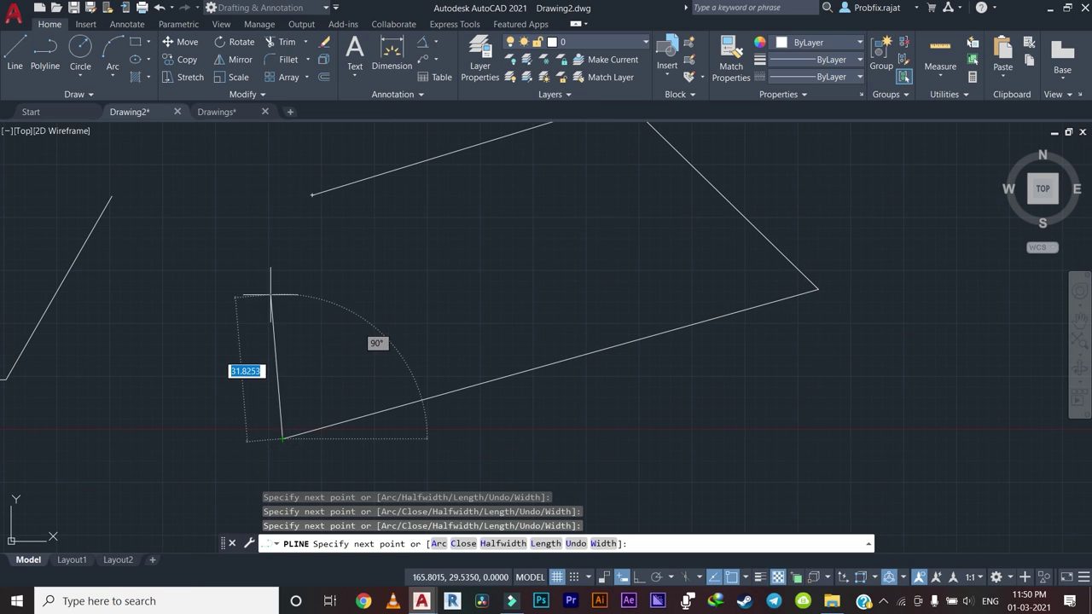
{"action": "left_click", "coordinate": [219, 261]}
{"action": "left_click", "coordinate": [312, 196]}
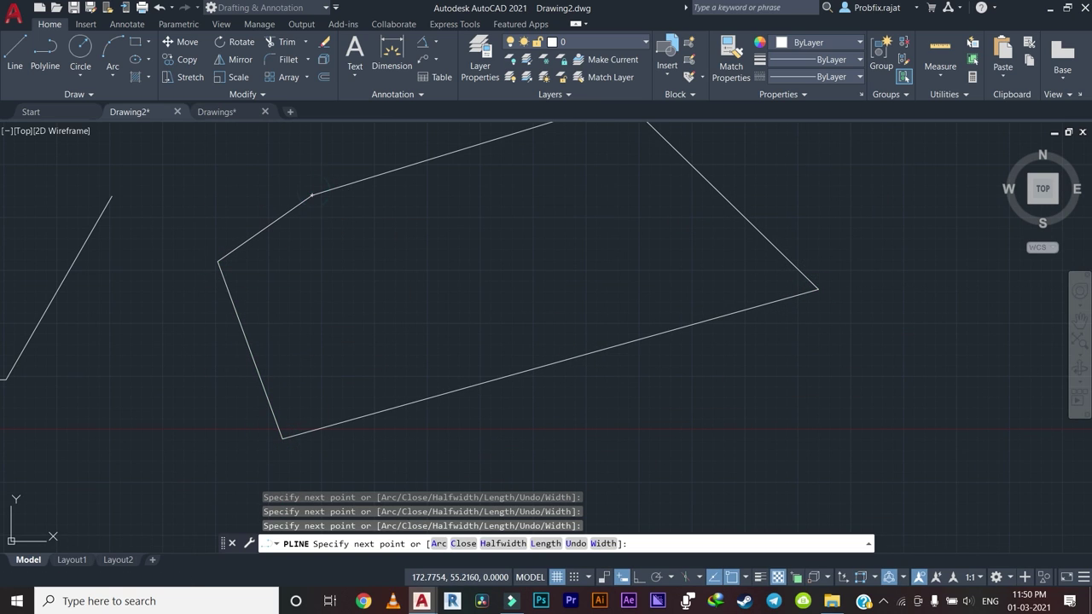
{"action": "right_click", "coordinate": [376, 239]}
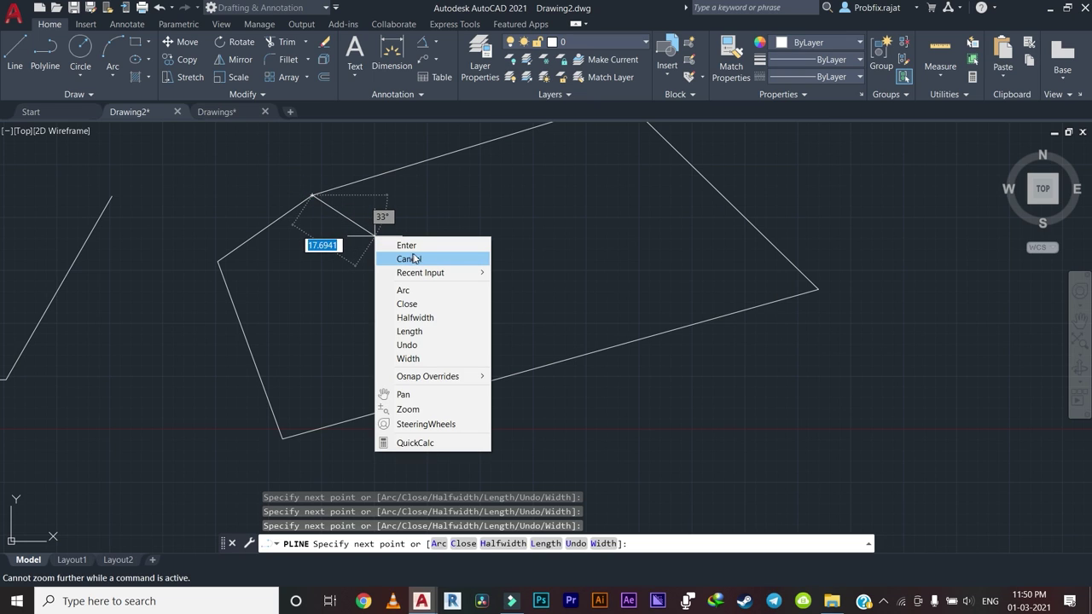
{"action": "left_click", "coordinate": [412, 247]}
{"action": "scroll", "coordinate": [395, 273], "scroll_direction": "down", "scroll_amount": 1}
{"action": "scroll", "coordinate": [401, 281], "scroll_direction": "down", "scroll_amount": 4}
{"action": "scroll", "coordinate": [495, 328], "scroll_direction": "up", "scroll_amount": 3}
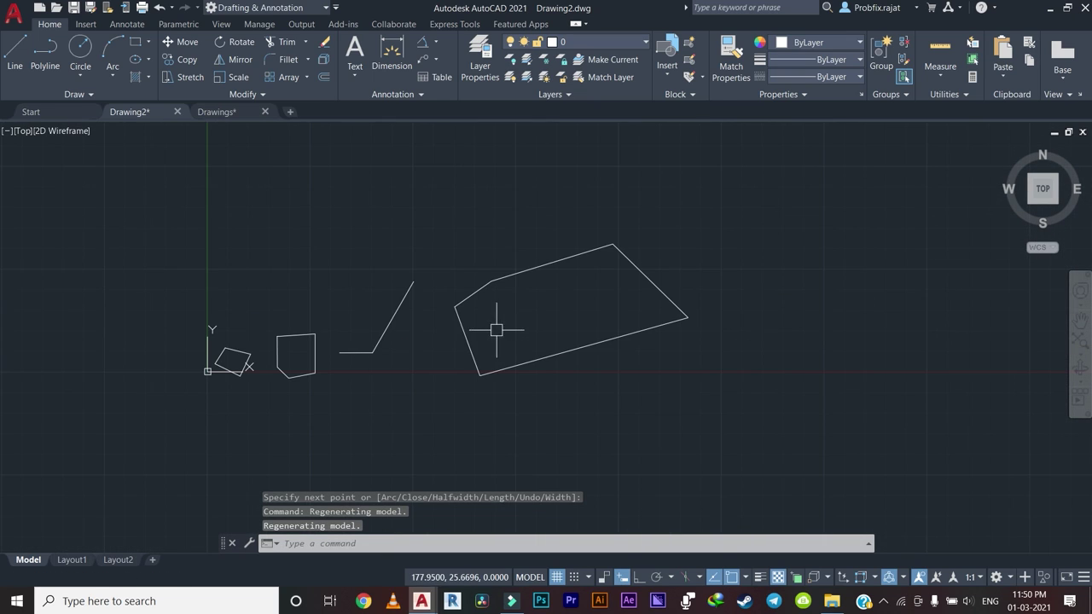
{"action": "scroll", "coordinate": [468, 339], "scroll_direction": "up", "scroll_amount": 1}
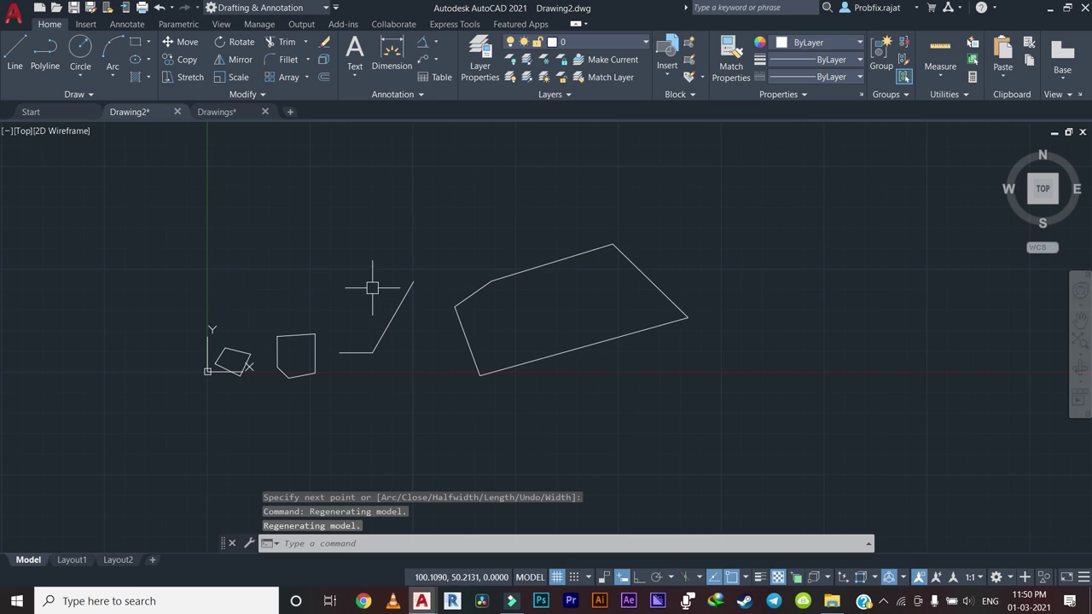
{"action": "scroll", "coordinate": [394, 310], "scroll_direction": "up", "scroll_amount": 5}
{"action": "scroll", "coordinate": [502, 312], "scroll_direction": "down", "scroll_amount": 4}
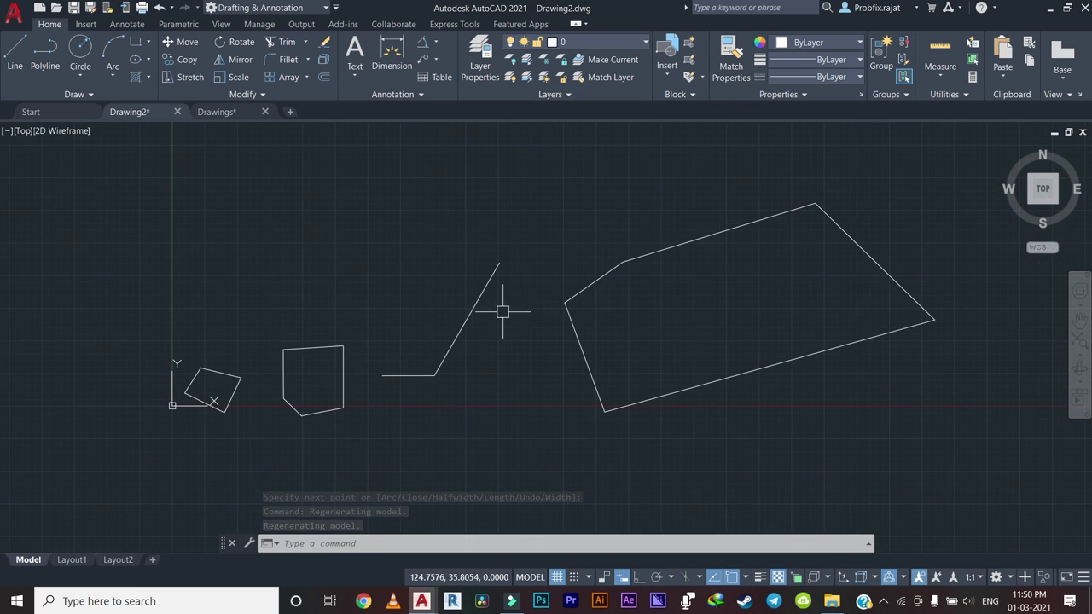
{"action": "scroll", "coordinate": [336, 363], "scroll_direction": "up", "scroll_amount": 3}
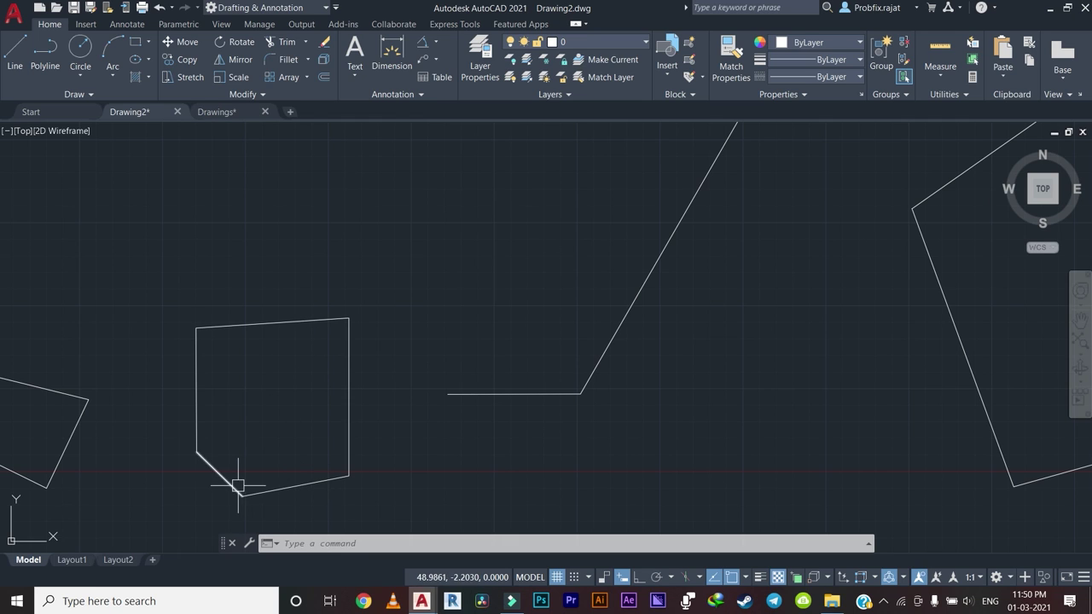
{"action": "scroll", "coordinate": [339, 349], "scroll_direction": "down", "scroll_amount": 2}
{"action": "middle_click_drag", "start_coordinate": [540, 231], "coordinate": [389, 276]}
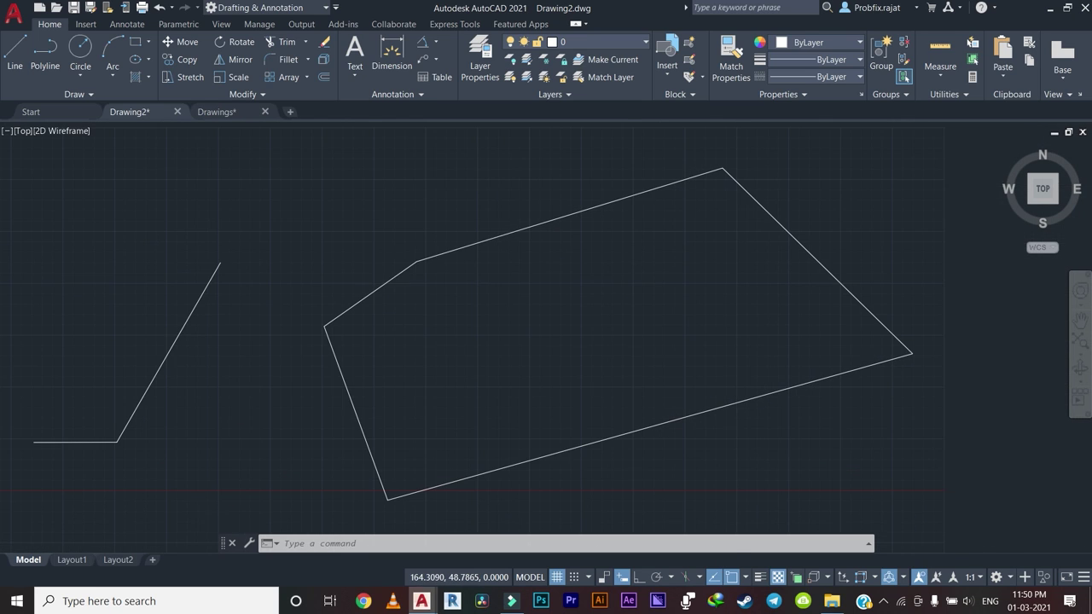
{"action": "left_click", "coordinate": [536, 190]}
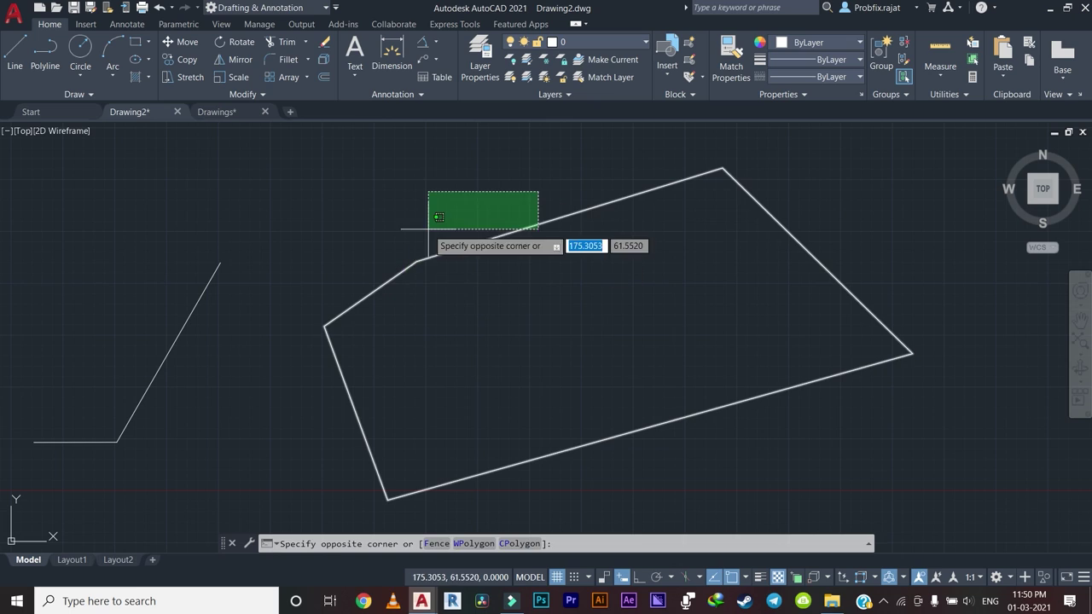
{"action": "left_click", "coordinate": [435, 183]}
{"action": "scroll", "coordinate": [435, 184], "scroll_direction": "down", "scroll_amount": 2}
{"action": "scroll", "coordinate": [441, 214], "scroll_direction": "down", "scroll_amount": 2}
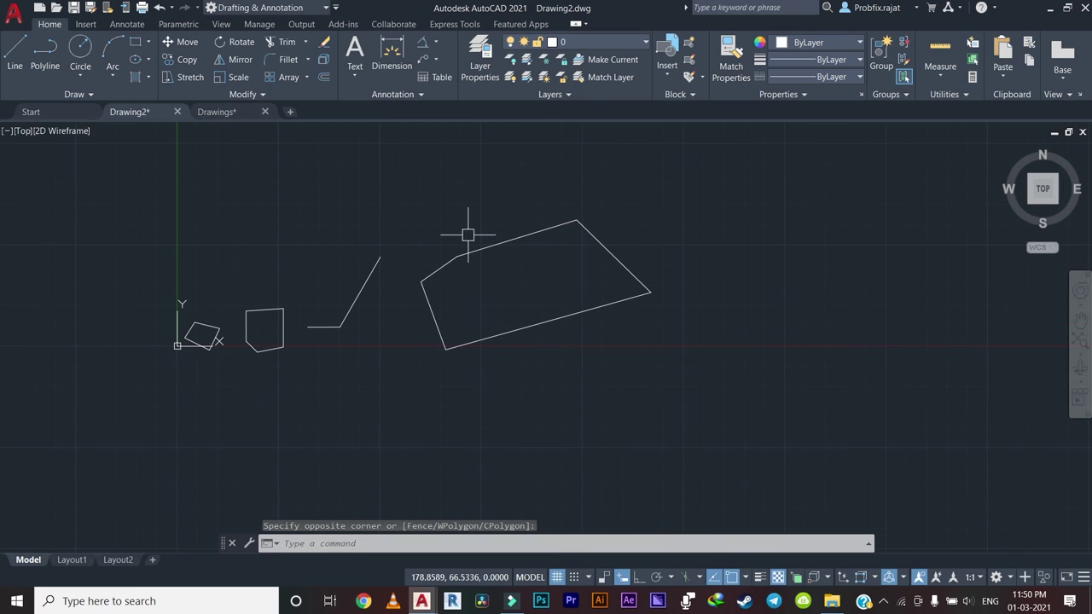
{"action": "scroll", "coordinate": [497, 309], "scroll_direction": "up", "scroll_amount": 1}
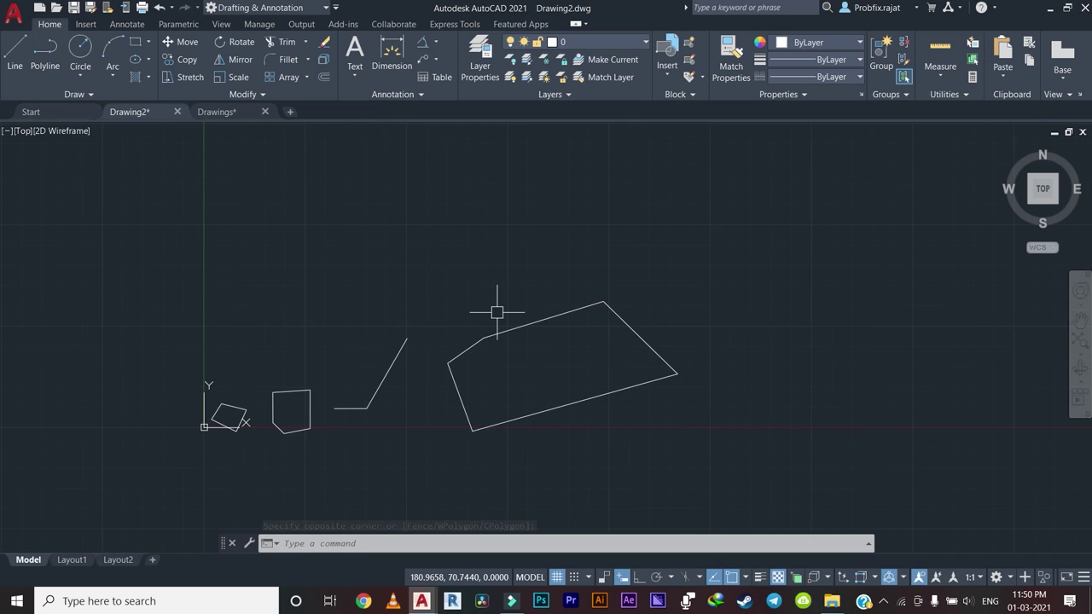
{"action": "scroll", "coordinate": [402, 361], "scroll_direction": "up", "scroll_amount": 1}
{"action": "scroll", "coordinate": [428, 307], "scroll_direction": "up", "scroll_amount": 1}
{"action": "scroll", "coordinate": [464, 321], "scroll_direction": "up", "scroll_amount": 1}
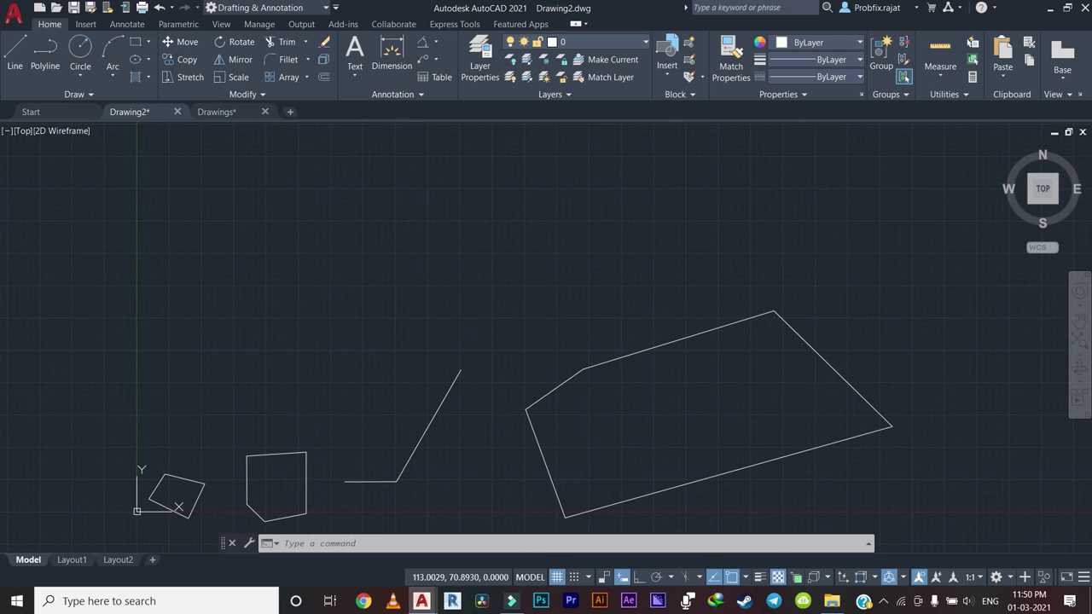
{"action": "scroll", "coordinate": [480, 299], "scroll_direction": "down", "scroll_amount": 2}
{"action": "scroll", "coordinate": [447, 324], "scroll_direction": "up", "scroll_amount": 2}
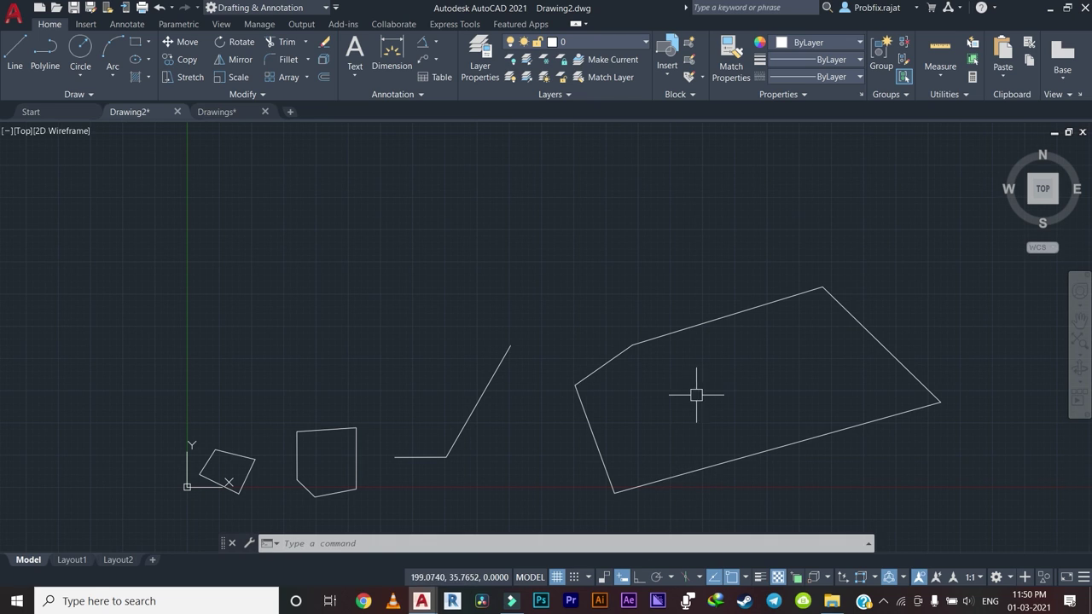
{"action": "middle_click_drag", "start_coordinate": [696, 394], "coordinate": [566, 383]}
{"action": "middle_click_drag", "start_coordinate": [604, 331], "coordinate": [456, 332]}
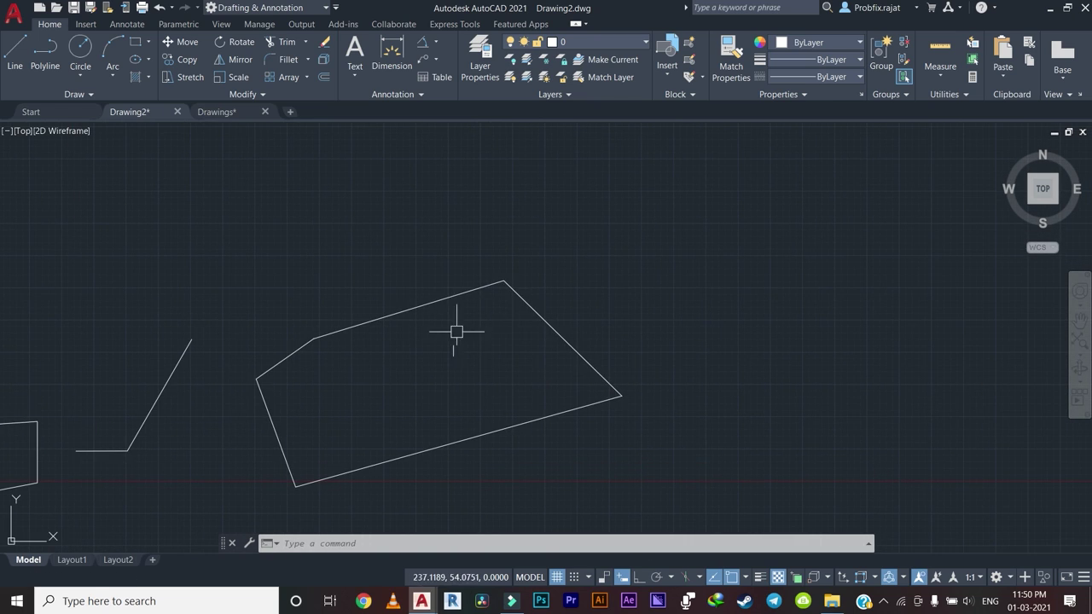
{"action": "middle_click_drag", "start_coordinate": [673, 344], "coordinate": [397, 348]}
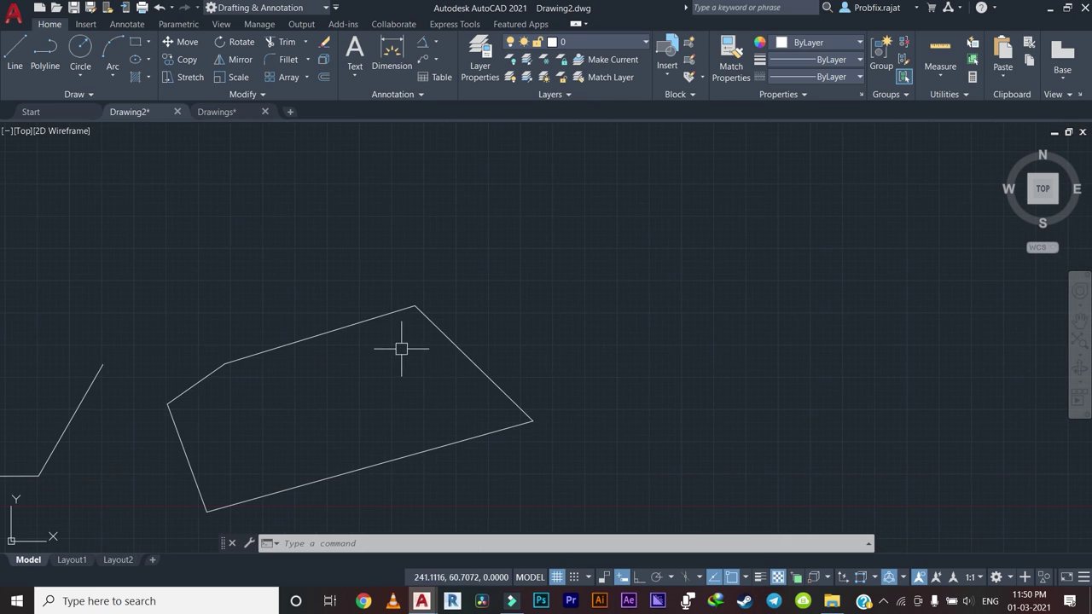
{"action": "middle_click_drag", "start_coordinate": [619, 449], "coordinate": [572, 364]}
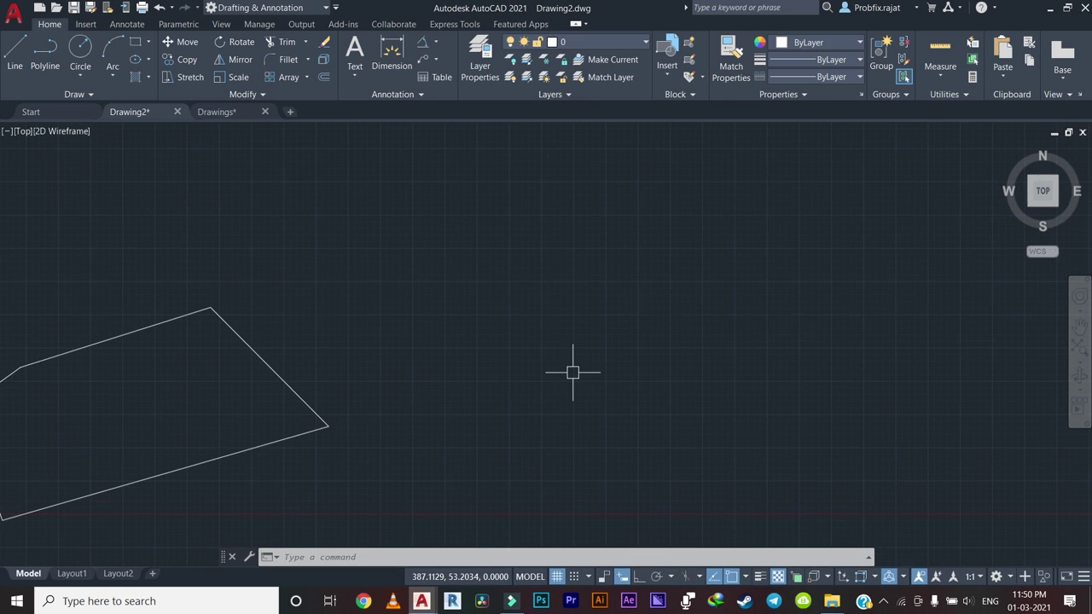
Draw an orthogonal four-line rectangle to the right of the large polygon.
{"action": "type", "text": "l"}
{"action": "key", "text": "Return"}
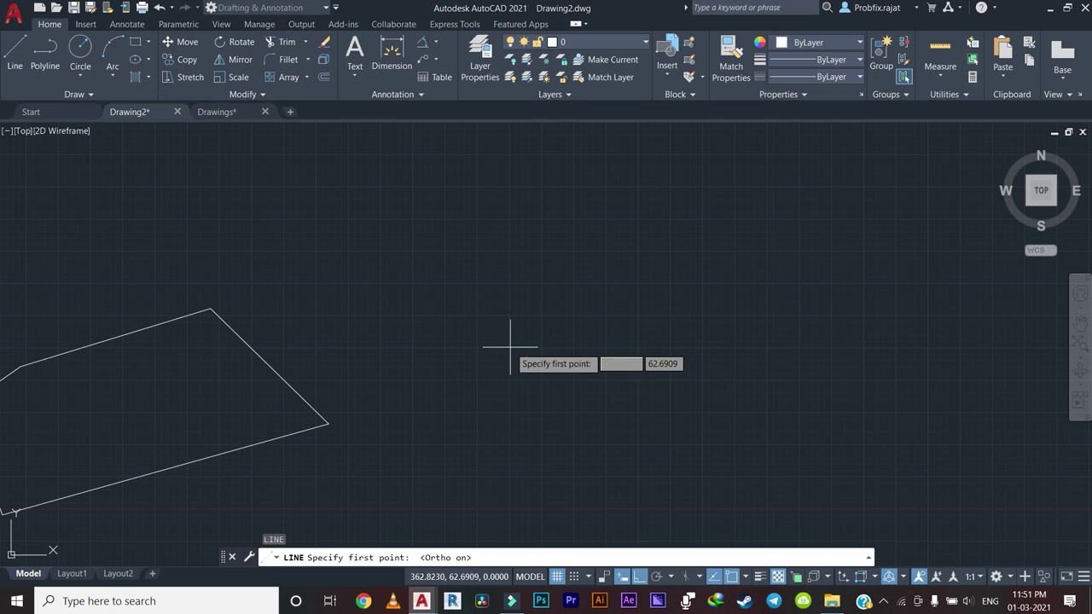
{"action": "left_click", "coordinate": [427, 346]}
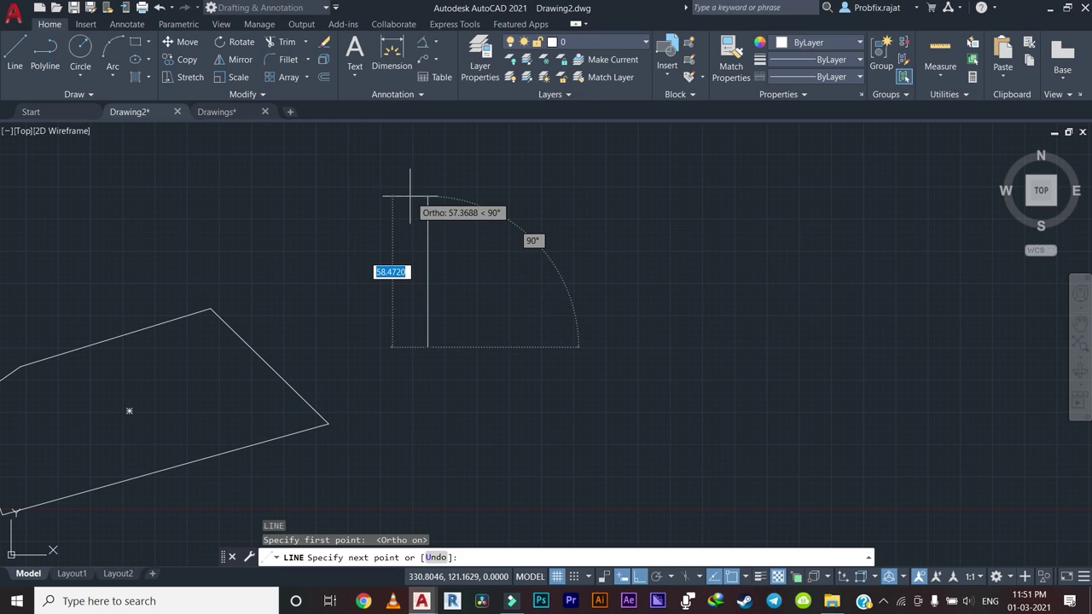
{"action": "middle_click_drag", "start_coordinate": [751, 346], "coordinate": [658, 364]}
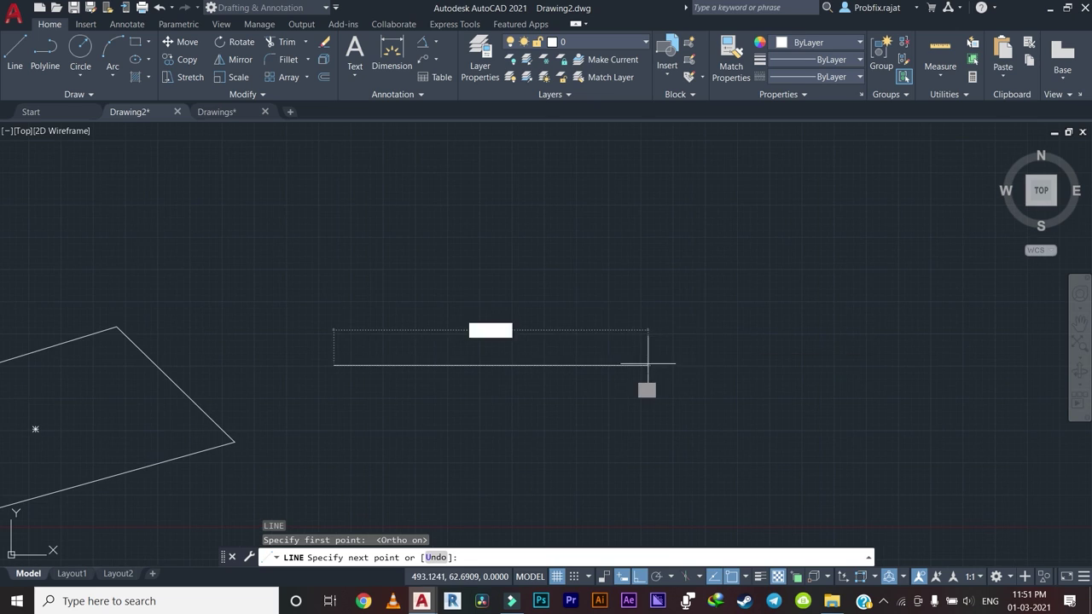
{"action": "left_click", "coordinate": [576, 365]}
{"action": "left_click", "coordinate": [568, 224]}
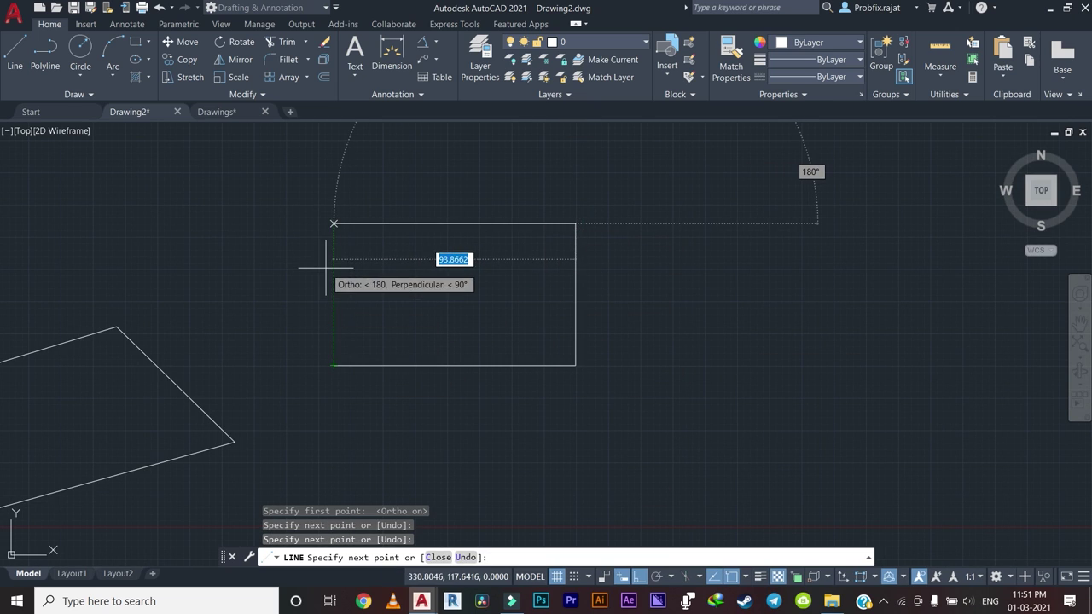
{"action": "left_click", "coordinate": [332, 225]}
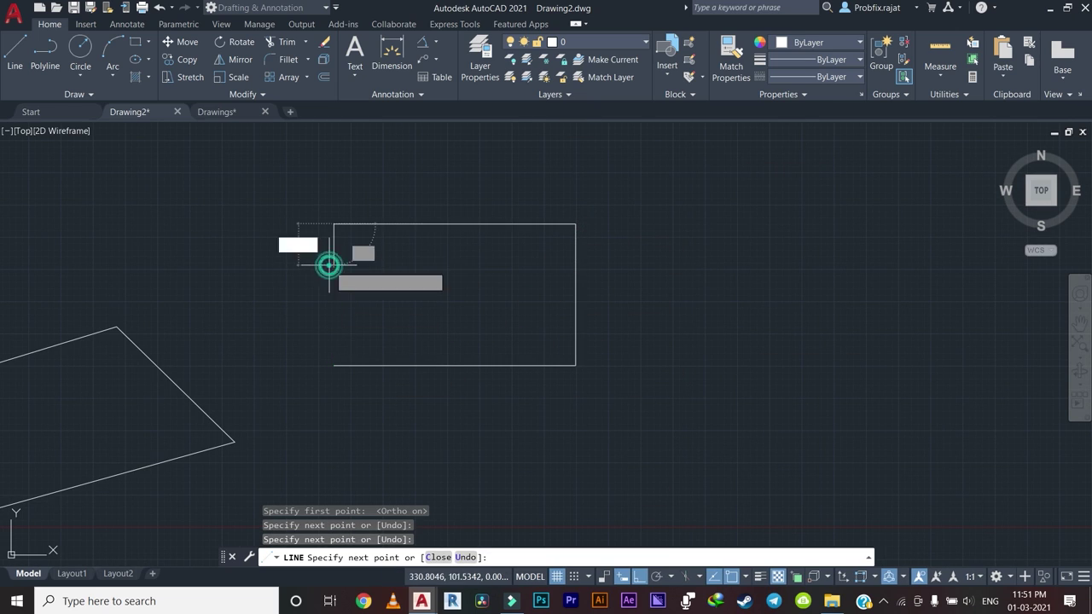
{"action": "left_click", "coordinate": [334, 365]}
{"action": "right_click", "coordinate": [255, 261]}
{"action": "left_click", "coordinate": [287, 265]}
{"action": "scroll", "coordinate": [310, 261], "scroll_direction": "down", "scroll_amount": 2}
{"action": "middle_click_drag", "start_coordinate": [310, 261], "coordinate": [237, 335]}
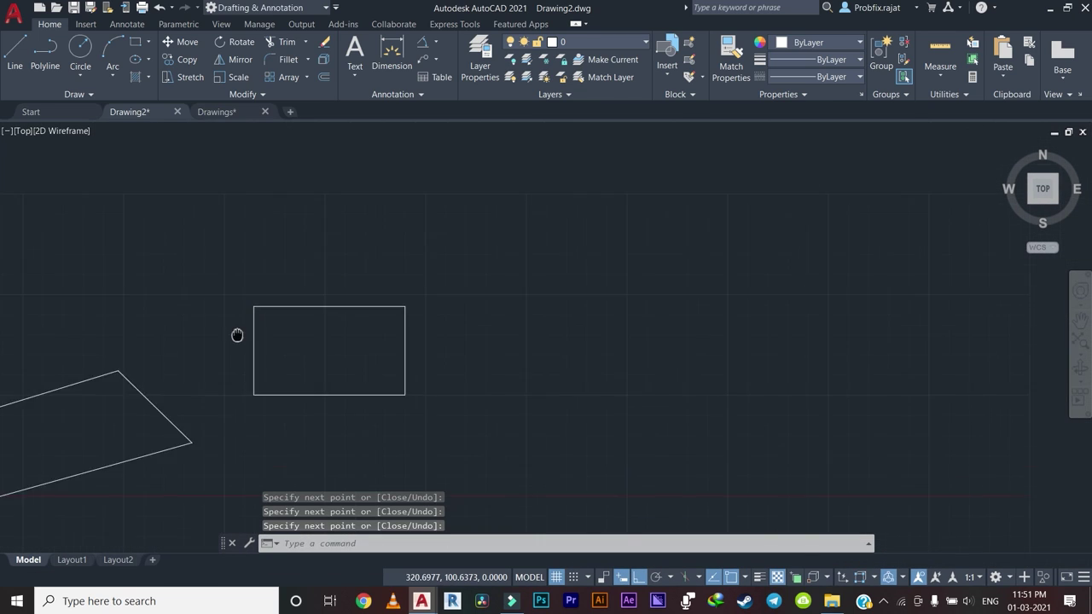
{"action": "scroll", "coordinate": [477, 299], "scroll_direction": "up", "scroll_amount": 2}
{"action": "type", "text": "PL"}
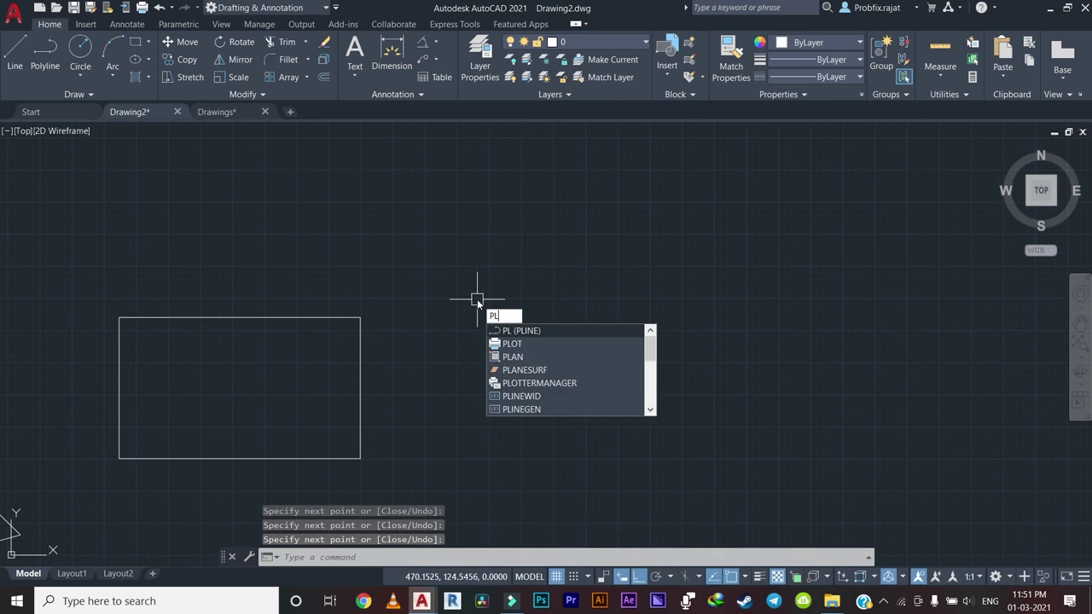
Start a polyline right of the rectangle with a vertical left edge and top edge.
{"action": "key", "text": "Return"}
{"action": "middle_click_drag", "start_coordinate": [575, 349], "coordinate": [403, 316]}
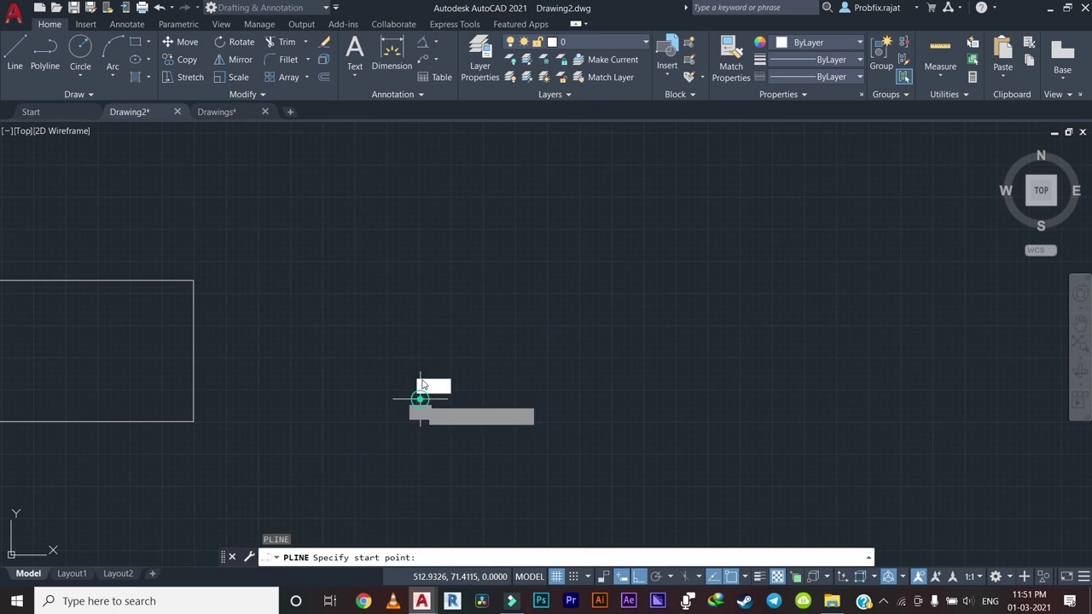
{"action": "left_click", "coordinate": [420, 399]}
{"action": "left_click", "coordinate": [419, 274]}
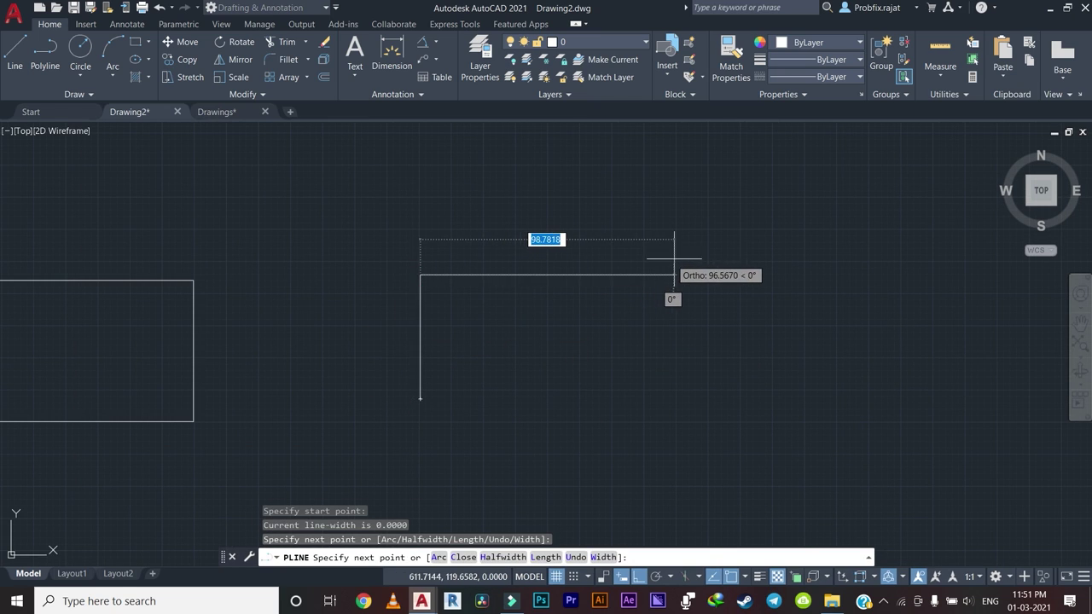
{"action": "middle_click_drag", "start_coordinate": [683, 251], "coordinate": [579, 262]}
{"action": "left_click", "coordinate": [563, 285]}
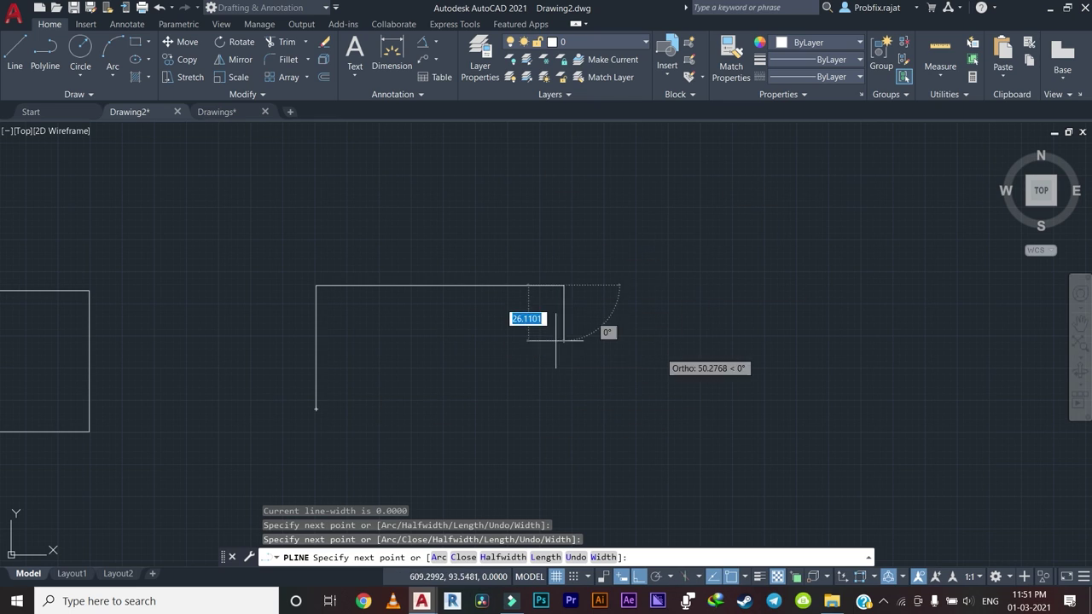
Add a semicircular arc right end, then a straight bottom edge back to the start.
{"action": "right_click", "coordinate": [575, 328]}
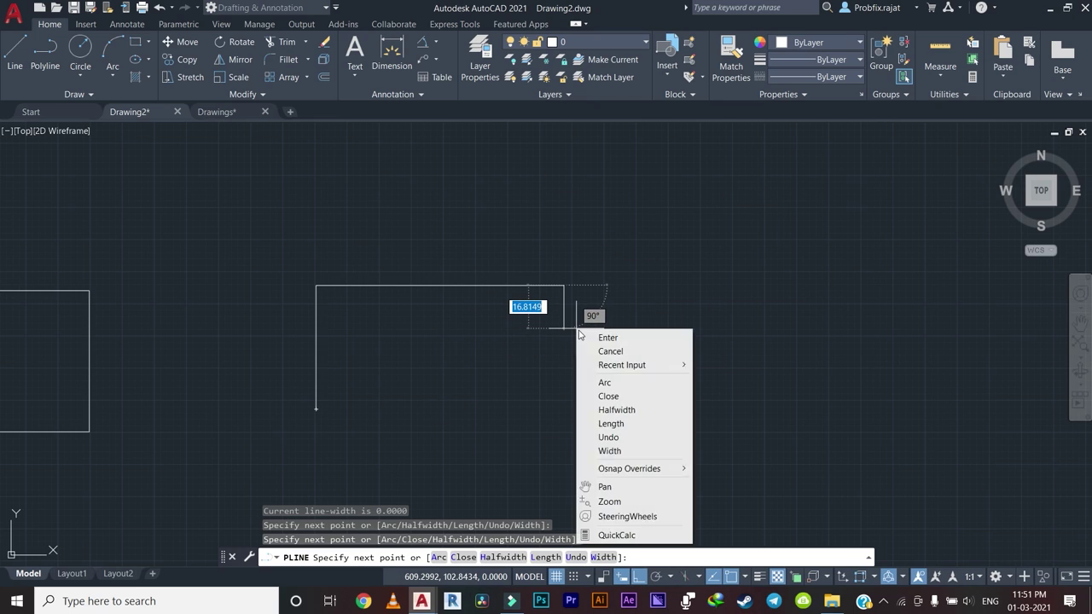
{"action": "left_click", "coordinate": [614, 385]}
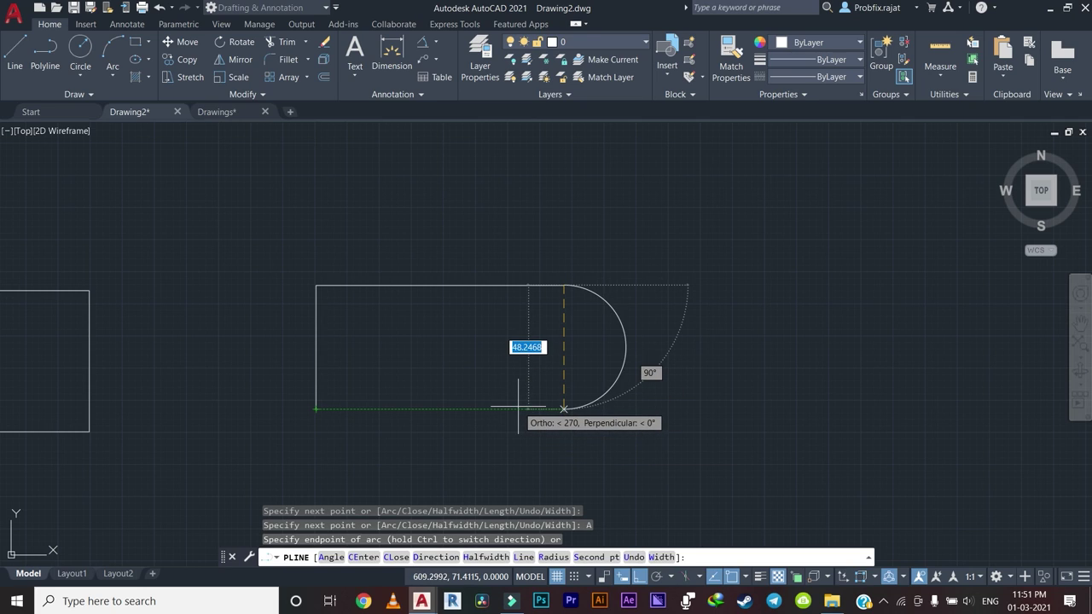
{"action": "left_click", "coordinate": [517, 407]}
{"action": "right_click", "coordinate": [460, 335]}
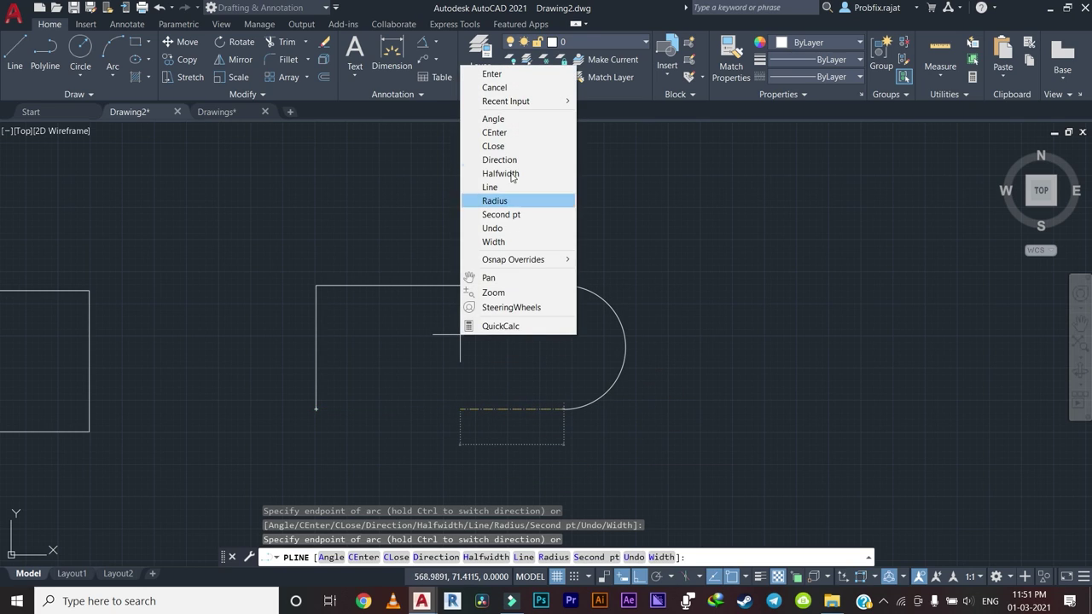
{"action": "left_click", "coordinate": [508, 187]}
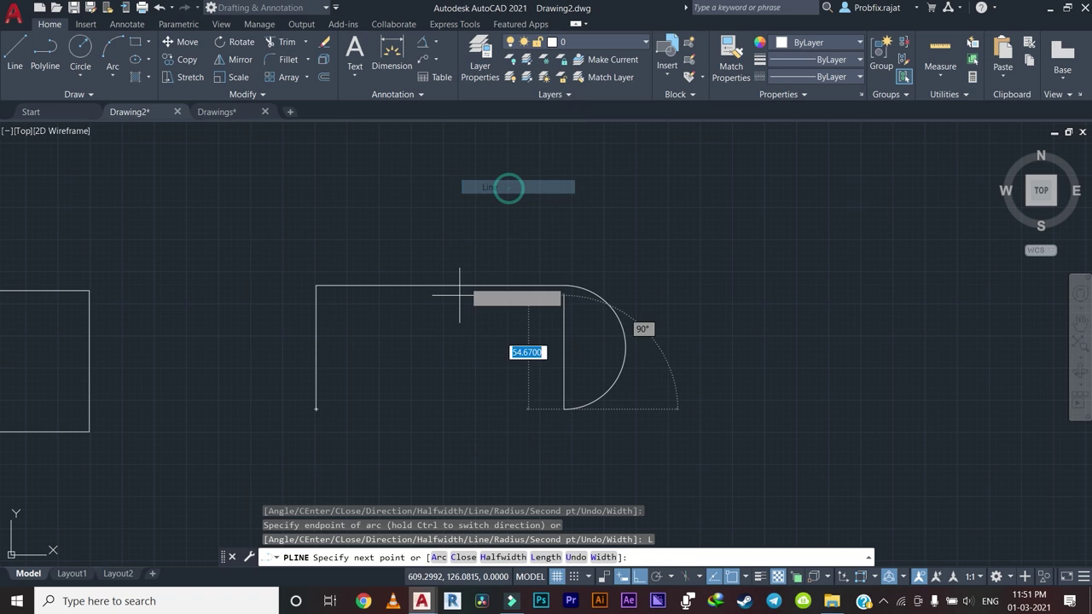
{"action": "left_click", "coordinate": [316, 409]}
{"action": "right_click", "coordinate": [249, 258]}
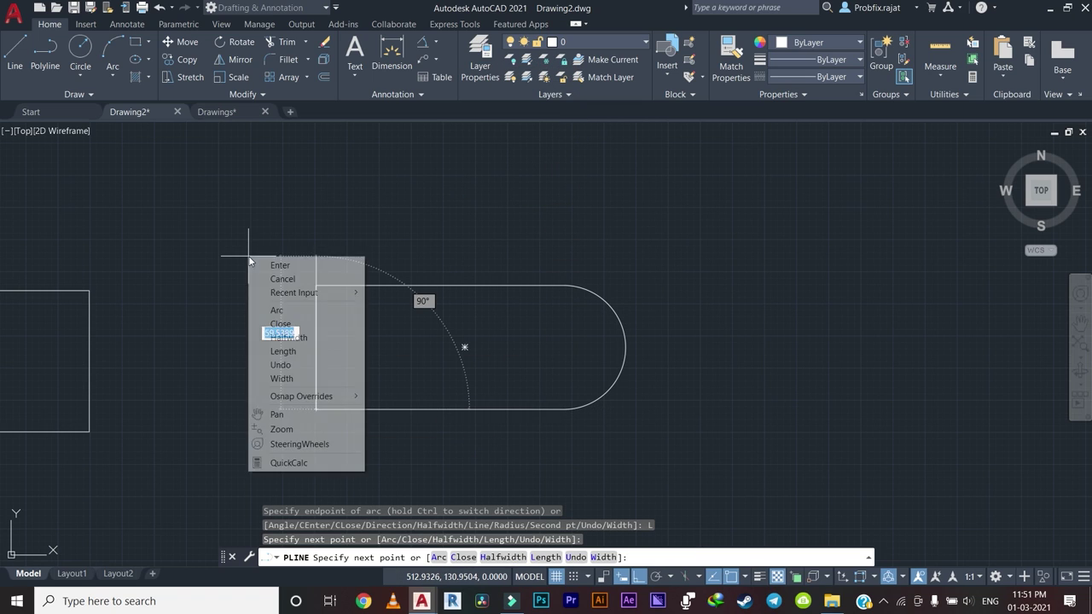
{"action": "left_click", "coordinate": [280, 266]}
{"action": "scroll", "coordinate": [347, 318], "scroll_direction": "down", "scroll_amount": 4}
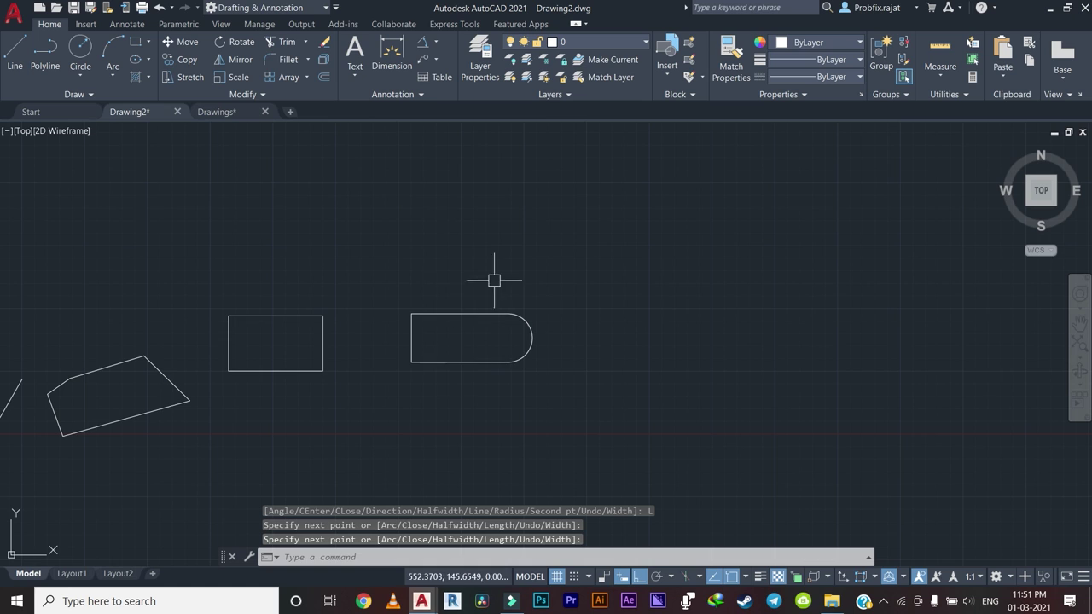
Window-select the dimensioned left bracket and copy it to the clipboard.
{"action": "scroll", "coordinate": [356, 332], "scroll_direction": "down", "scroll_amount": 3}
{"action": "scroll", "coordinate": [366, 341], "scroll_direction": "down", "scroll_amount": 3}
{"action": "scroll", "coordinate": [458, 310], "scroll_direction": "up", "scroll_amount": 1}
{"action": "scroll", "coordinate": [459, 306], "scroll_direction": "up", "scroll_amount": 5}
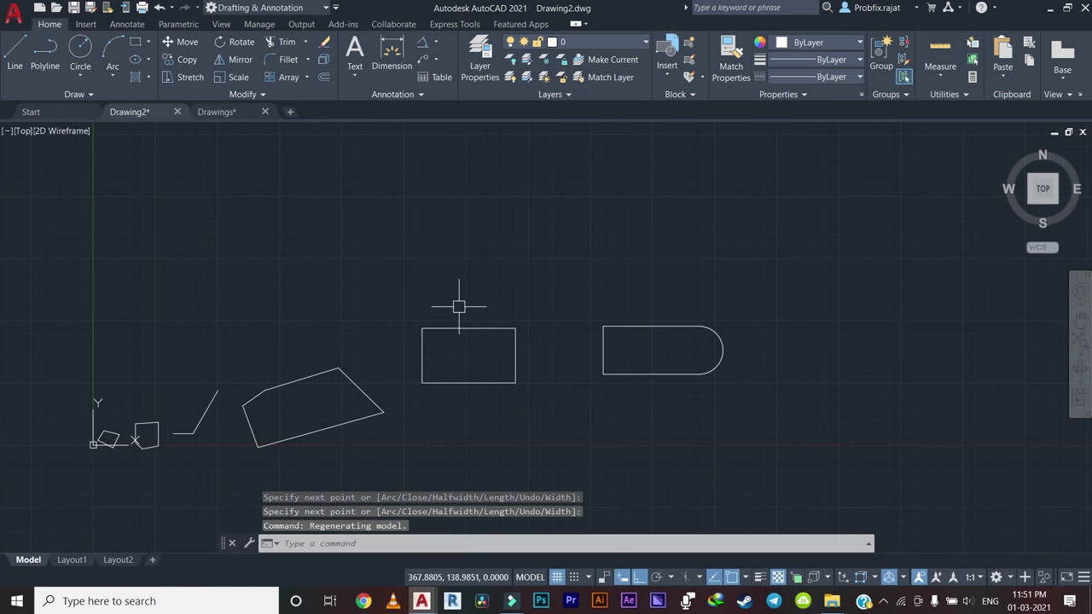
{"action": "mouse_move", "coordinate": [459, 306]}
{"action": "middle_mouse_down"}
{"action": "mouse_move", "coordinate": [547, 279]}
{"action": "mouse_move", "coordinate": [344, 316]}
{"action": "middle_mouse_up"}
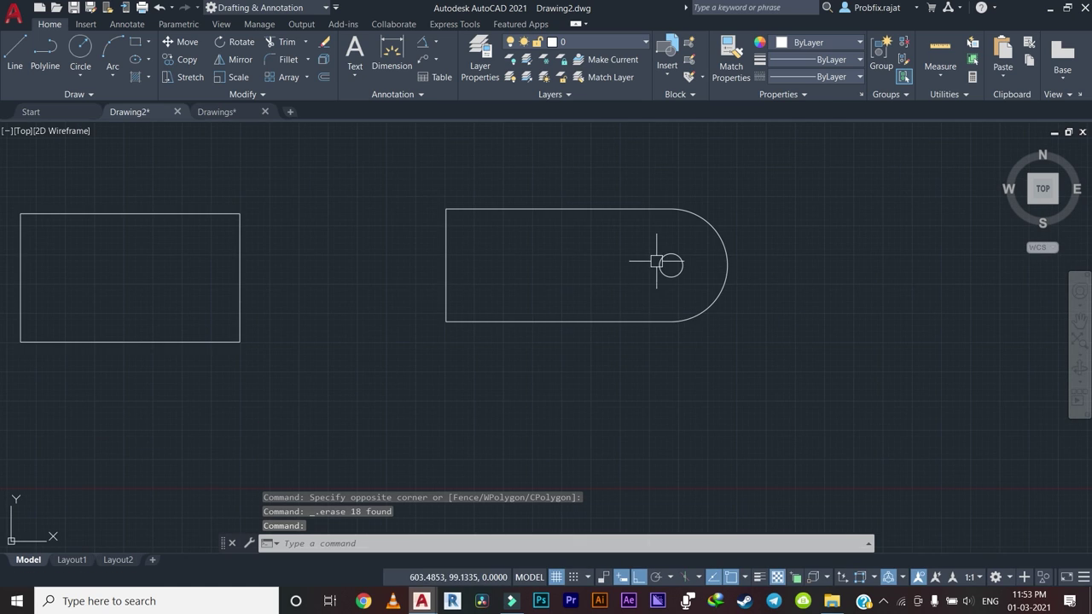
{"action": "middle_click_drag", "start_coordinate": [656, 261], "coordinate": [480, 236]}
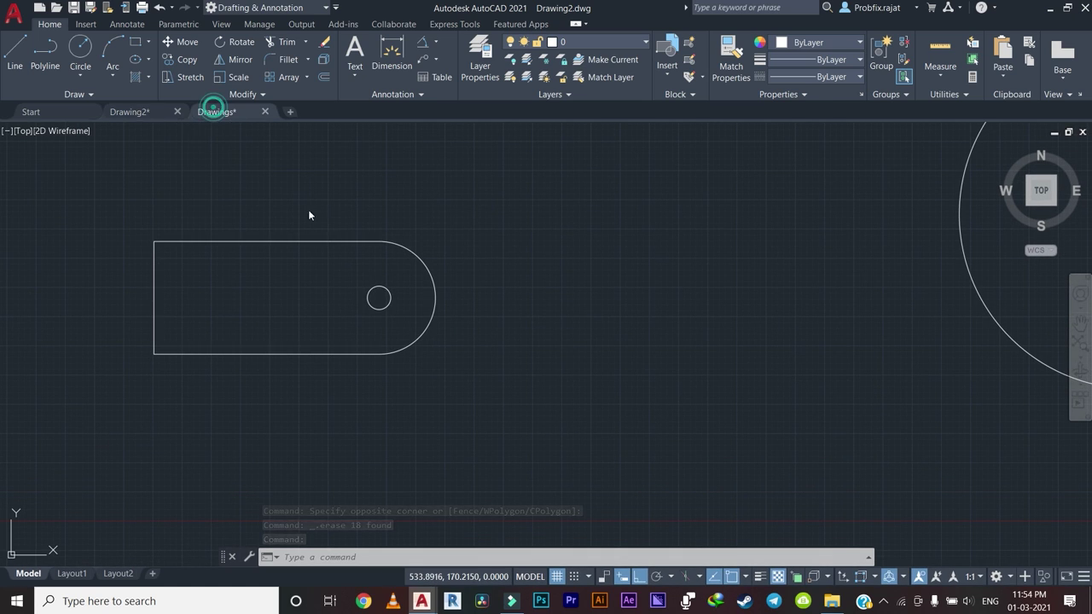
{"action": "scroll", "coordinate": [448, 233], "scroll_direction": "down", "scroll_amount": 2}
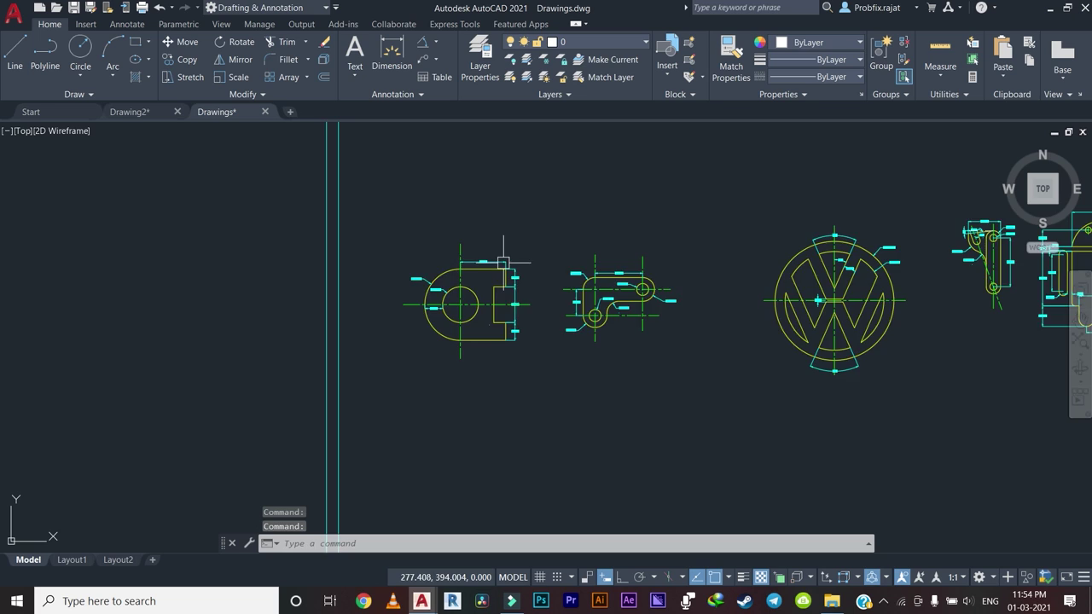
{"action": "scroll", "coordinate": [503, 262], "scroll_direction": "up", "scroll_amount": 3}
{"action": "scroll", "coordinate": [507, 288], "scroll_direction": "down", "scroll_amount": 3}
{"action": "middle_click_drag", "start_coordinate": [555, 261], "coordinate": [568, 293]}
{"action": "left_click", "coordinate": [537, 196]}
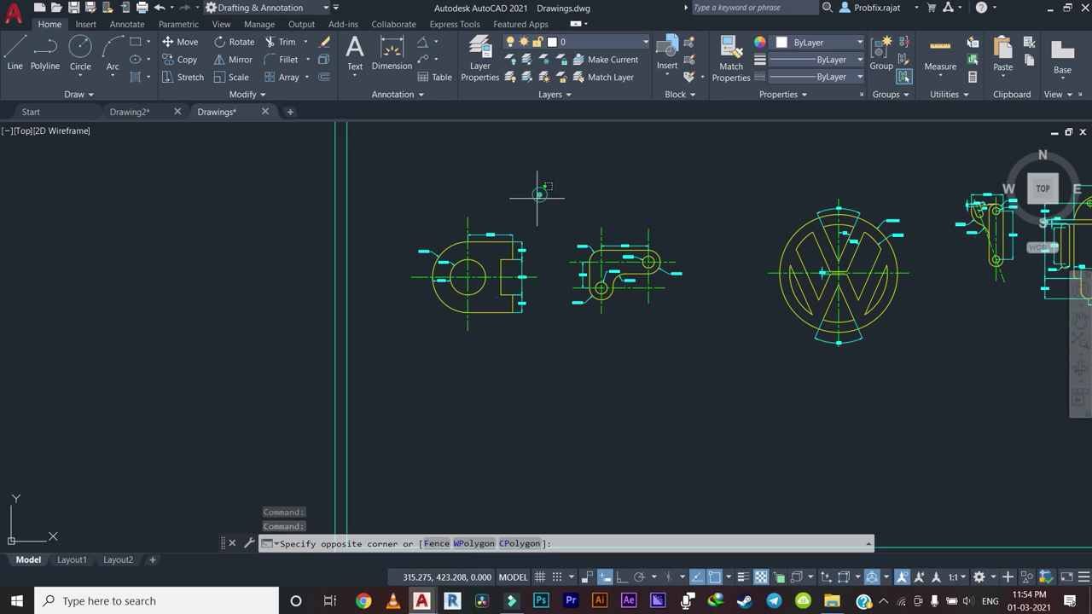
{"action": "left_click", "coordinate": [373, 377]}
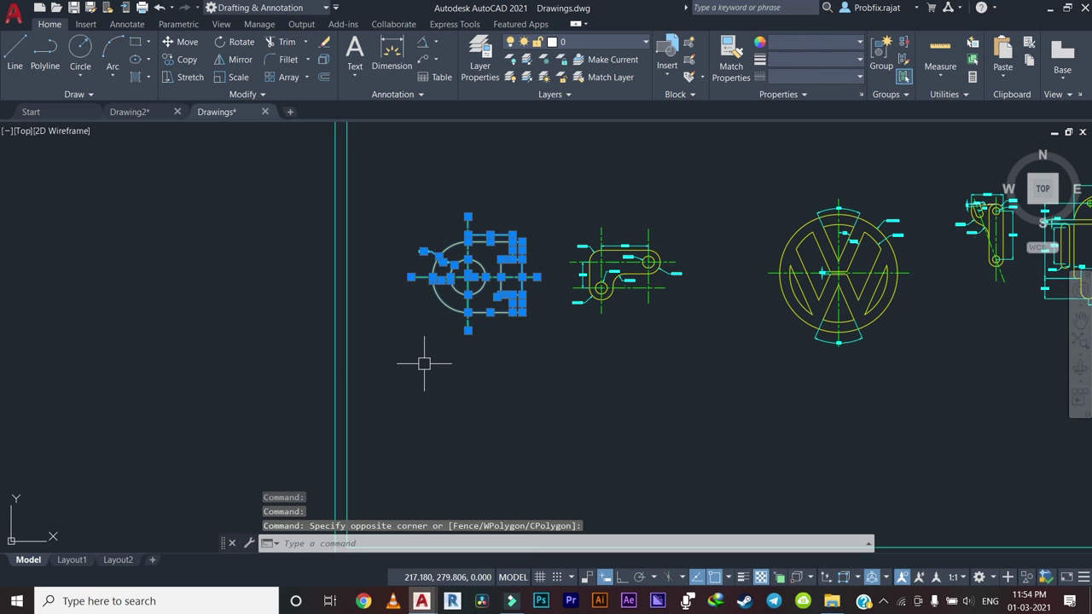
{"action": "key", "text": "ctrl+c"}
Paste the bracket copy into empty space below the sheet border.
{"action": "scroll", "coordinate": [482, 365], "scroll_direction": "down", "scroll_amount": 3}
{"action": "middle_click_drag", "start_coordinate": [504, 341], "coordinate": [331, 318]}
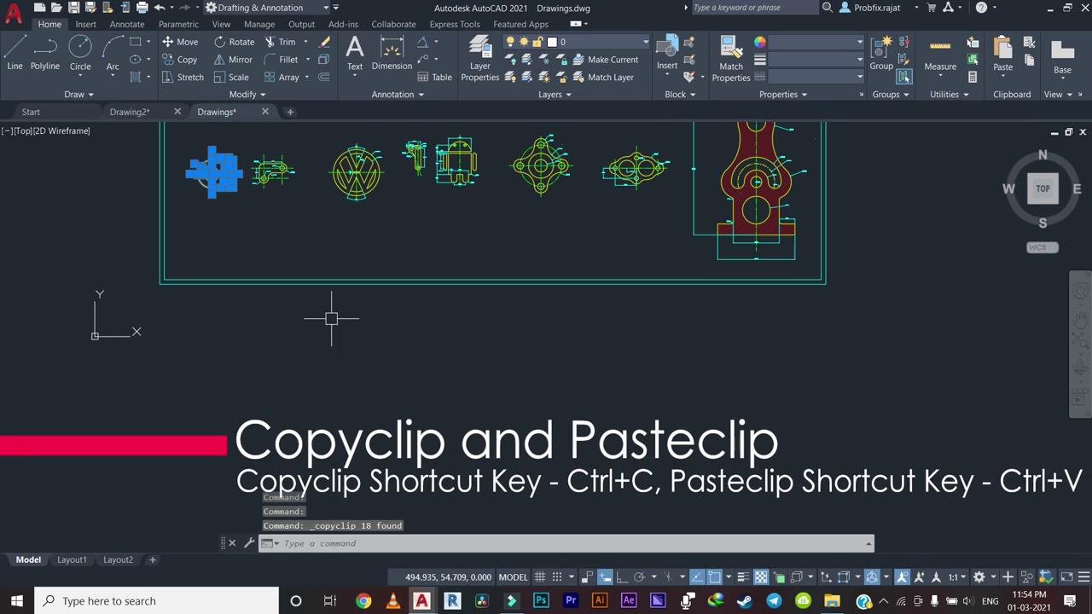
{"action": "key", "text": "ctrl+v"}
{"action": "scroll", "coordinate": [231, 371], "scroll_direction": "up", "scroll_amount": 4}
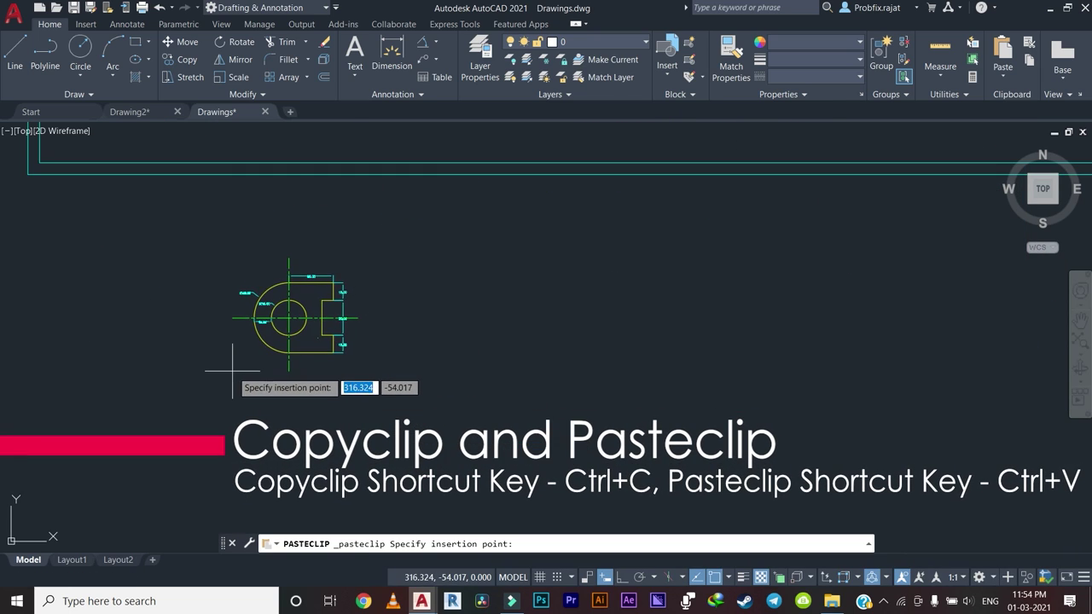
{"action": "scroll", "coordinate": [281, 394], "scroll_direction": "up", "scroll_amount": 2}
{"action": "left_click", "coordinate": [279, 395]}
{"action": "scroll", "coordinate": [403, 347], "scroll_direction": "up", "scroll_amount": 4}
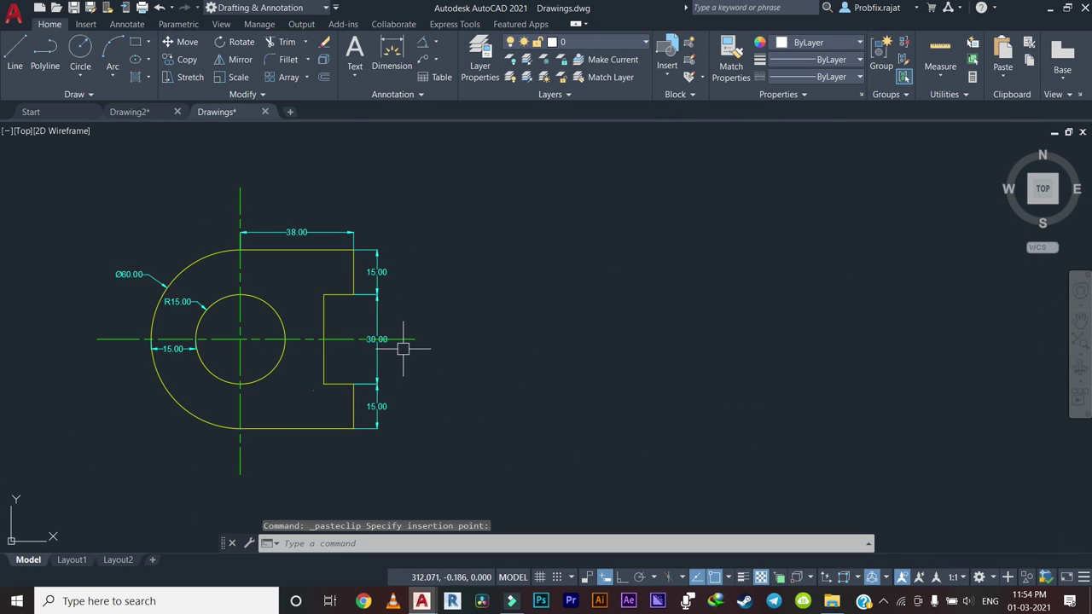
{"action": "scroll", "coordinate": [402, 348], "scroll_direction": "down", "scroll_amount": 2}
{"action": "middle_click_drag", "start_coordinate": [426, 347], "coordinate": [312, 341]}
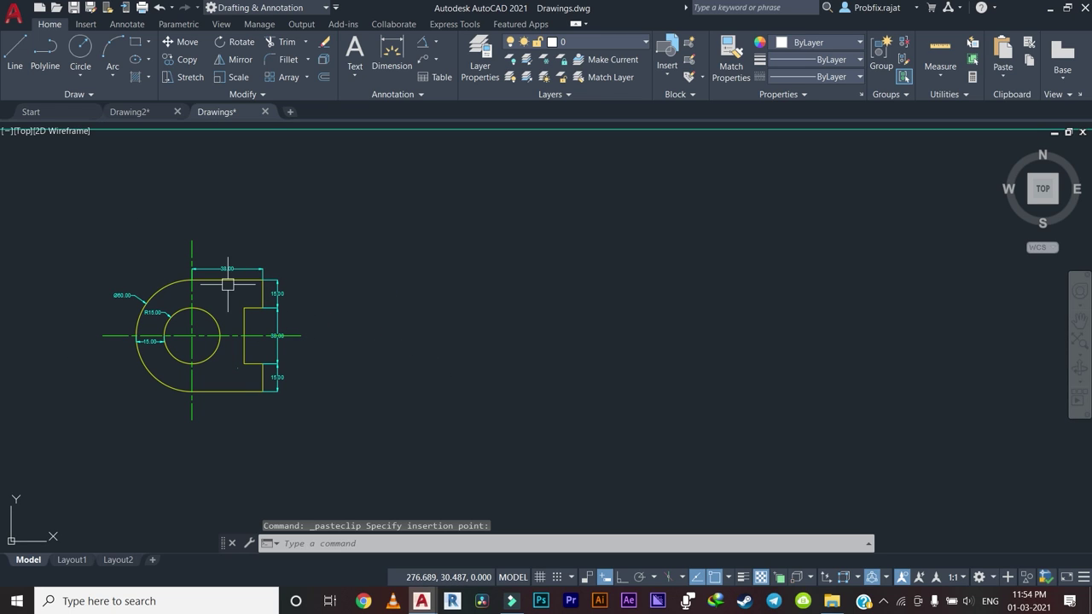
{"action": "scroll", "coordinate": [196, 320], "scroll_direction": "up", "scroll_amount": 1}
{"action": "scroll", "coordinate": [214, 328], "scroll_direction": "down", "scroll_amount": 2}
{"action": "scroll", "coordinate": [226, 333], "scroll_direction": "down", "scroll_amount": 1}
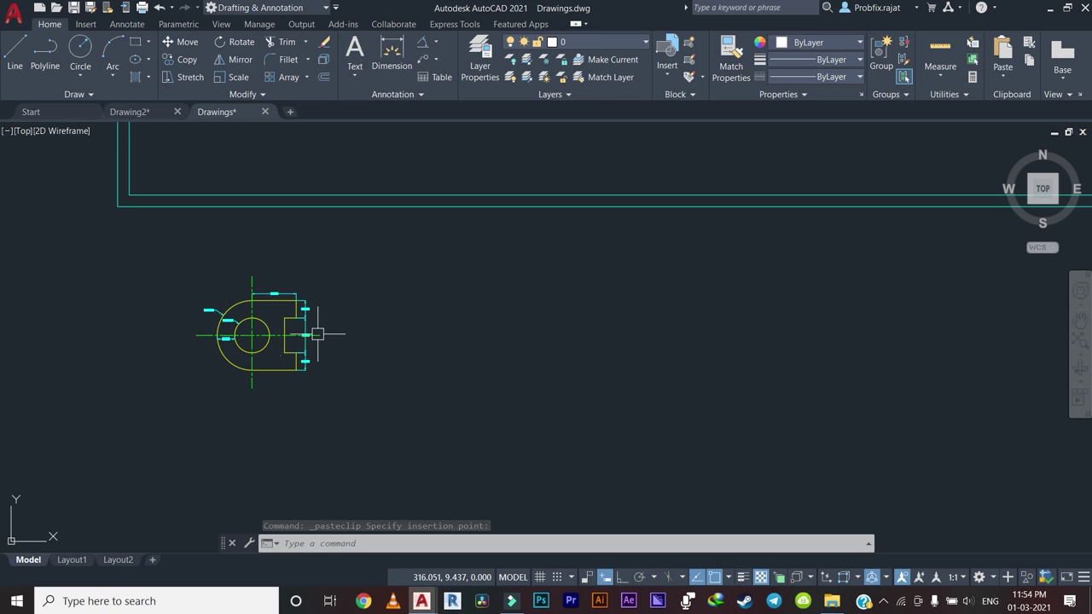
{"action": "scroll", "coordinate": [318, 333], "scroll_direction": "up", "scroll_amount": 3}
{"action": "scroll", "coordinate": [332, 334], "scroll_direction": "up", "scroll_amount": 1}
{"action": "mouse_move", "coordinate": [395, 353]}
{"action": "middle_mouse_down"}
{"action": "mouse_move", "coordinate": [292, 348]}
{"action": "mouse_move", "coordinate": [460, 338]}
{"action": "middle_mouse_up"}
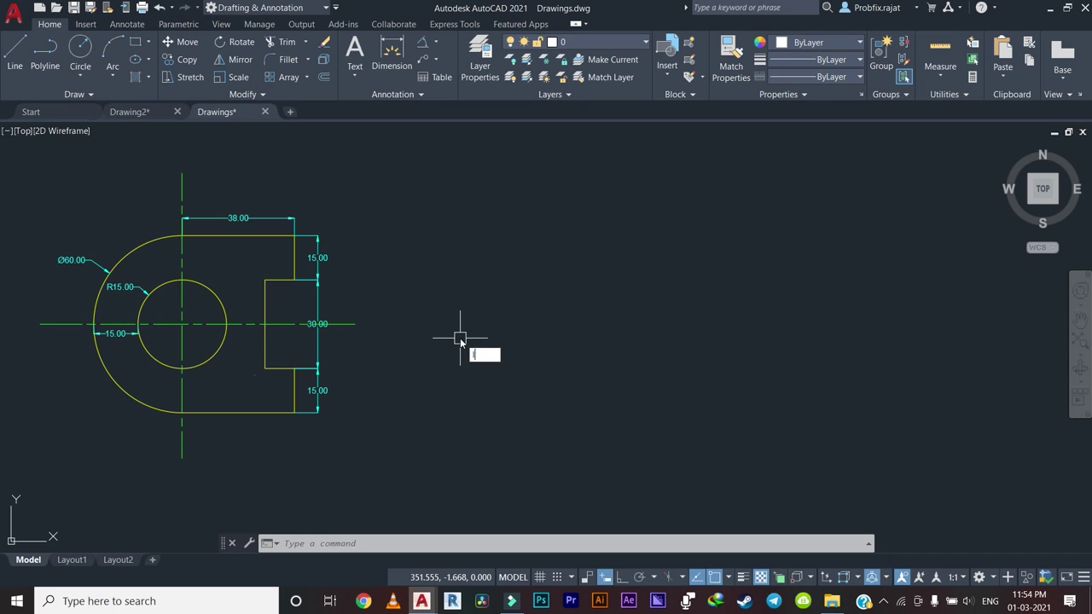
With Ortho on, draw a 38-unit horizontal line to the right of the pasted bracket.
{"action": "key", "text": "Return"}
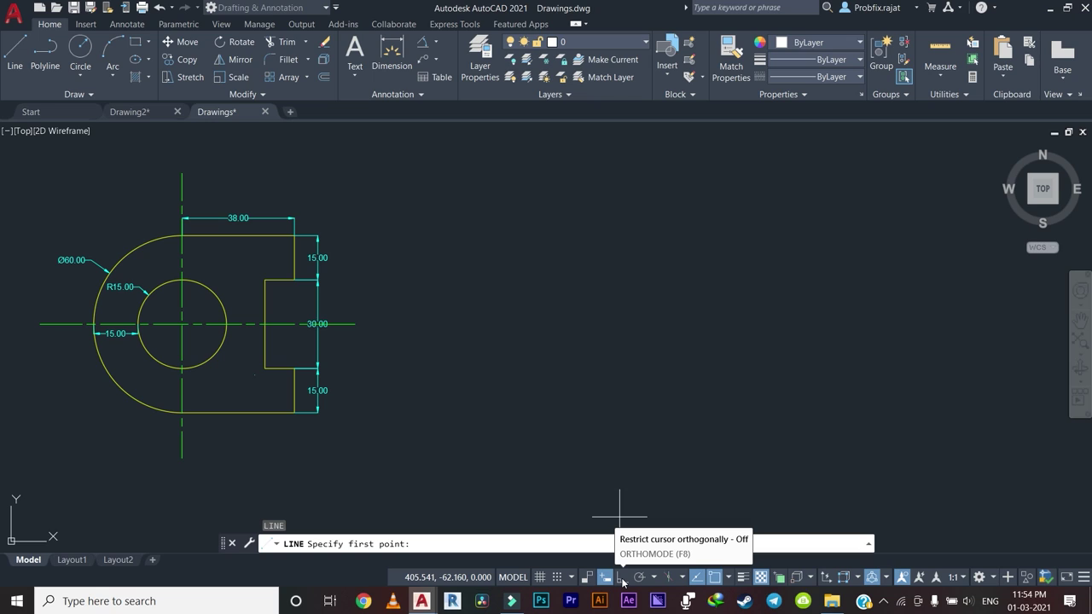
{"action": "left_click", "coordinate": [621, 578]}
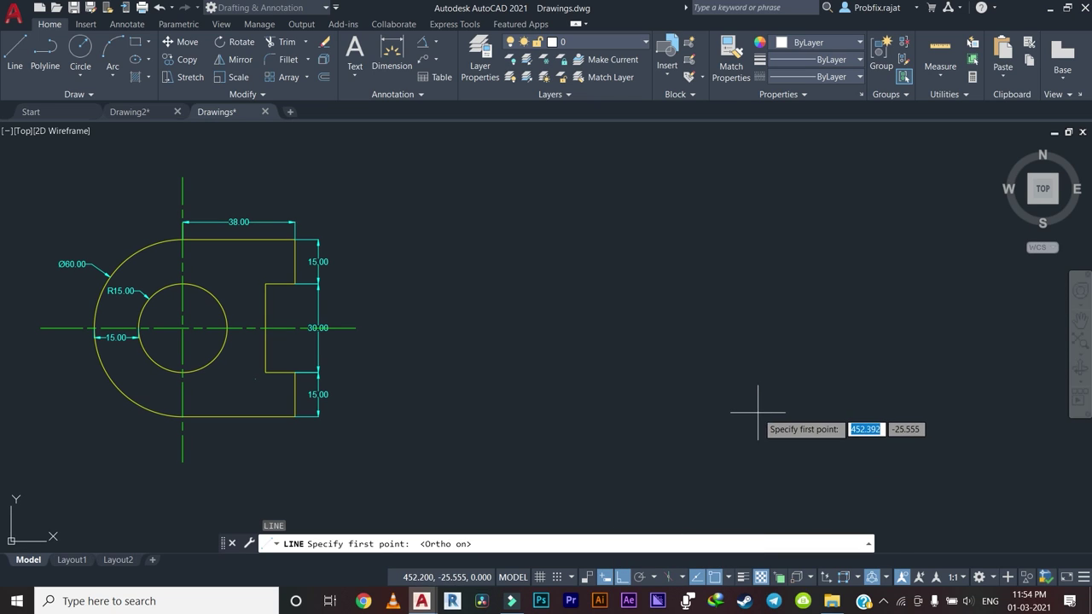
{"action": "middle_click_drag", "start_coordinate": [757, 412], "coordinate": [688, 428]}
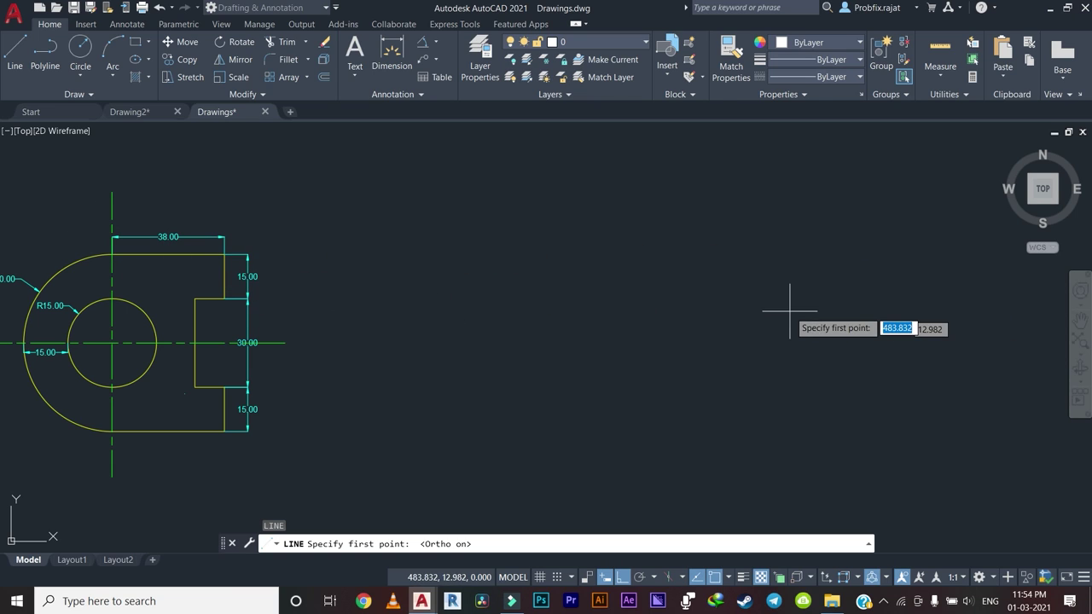
{"action": "left_click", "coordinate": [768, 259]}
{"action": "type", "text": "38"}
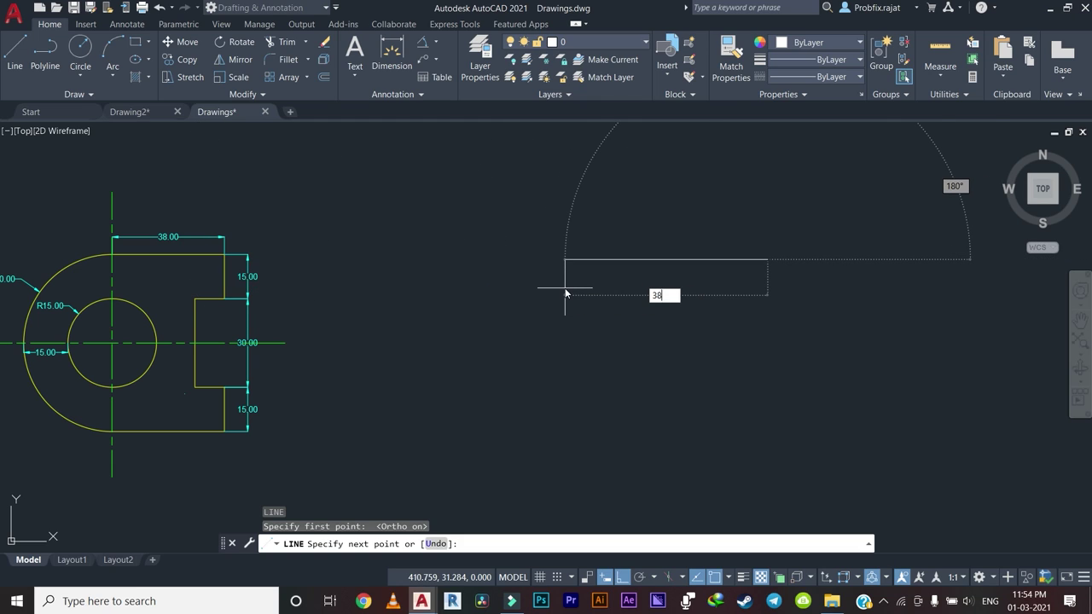
{"action": "key", "text": "Return"}
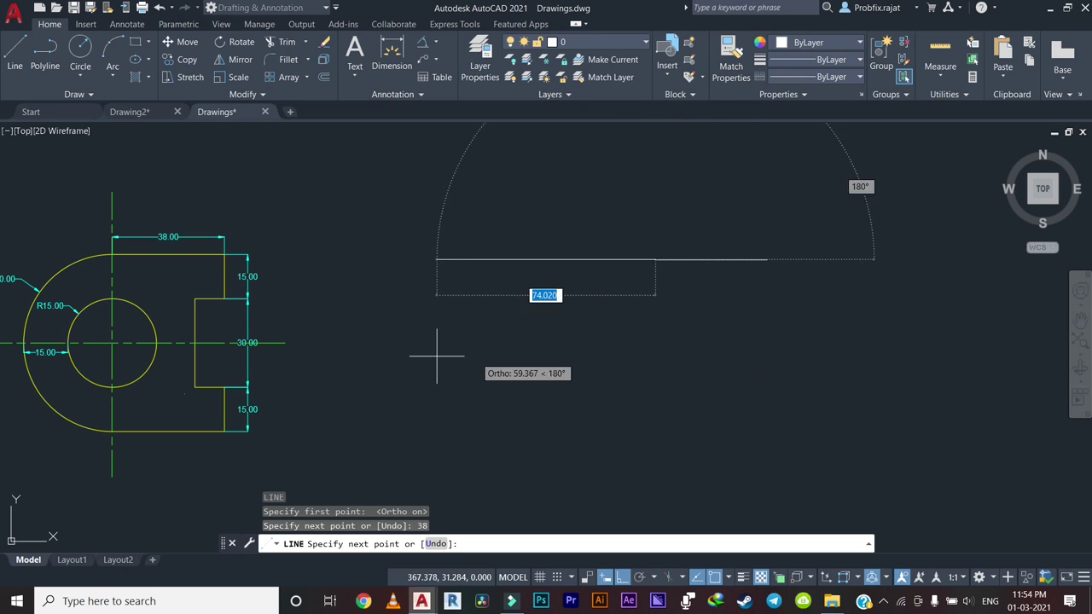
{"action": "key", "text": "Escape"}
Dimension the bracket's rounded outer arc with an R30.00 radius label placed left of it.
{"action": "middle_click_drag", "start_coordinate": [346, 333], "coordinate": [495, 336]}
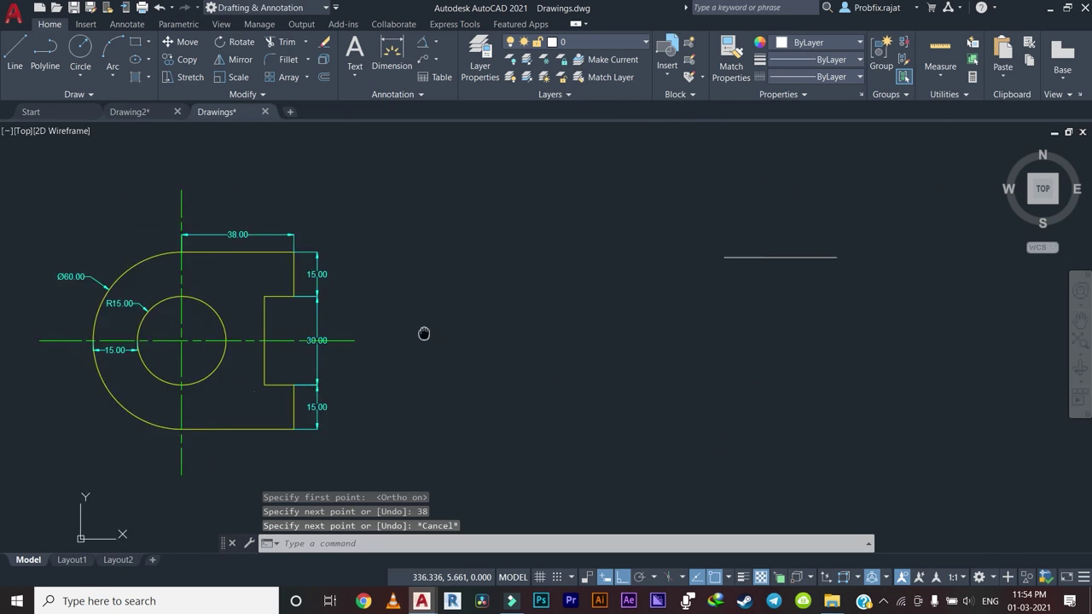
{"action": "scroll", "coordinate": [173, 274], "scroll_direction": "up", "scroll_amount": 5}
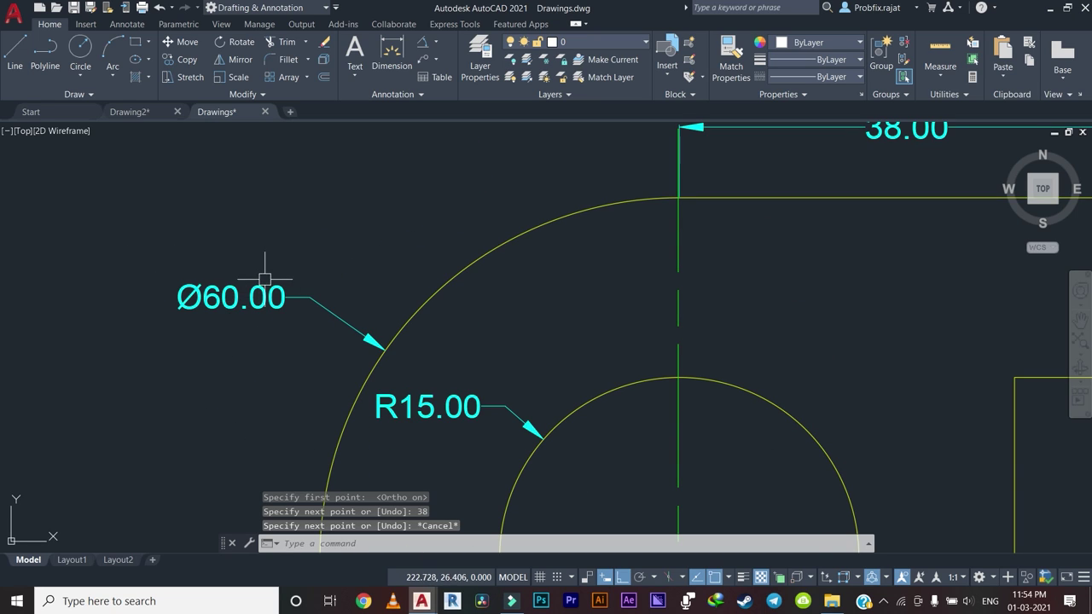
{"action": "scroll", "coordinate": [261, 286], "scroll_direction": "down", "scroll_amount": 5}
{"action": "scroll", "coordinate": [255, 290], "scroll_direction": "up", "scroll_amount": 2}
{"action": "scroll", "coordinate": [217, 303], "scroll_direction": "up", "scroll_amount": 2}
{"action": "scroll", "coordinate": [166, 324], "scroll_direction": "up", "scroll_amount": 1}
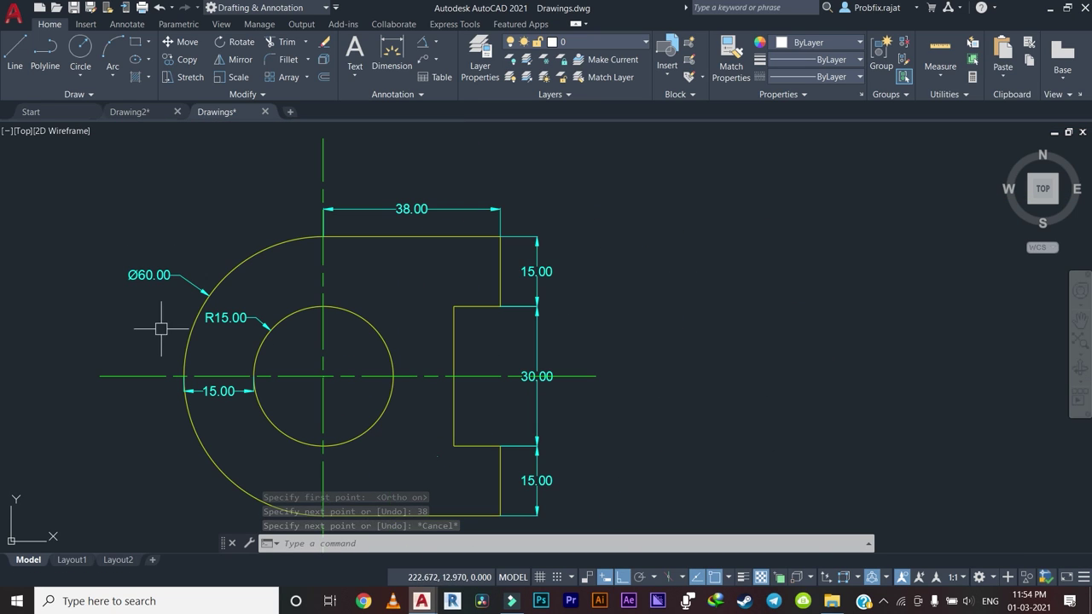
{"action": "middle_click_drag", "start_coordinate": [328, 287], "coordinate": [235, 290]}
{"action": "left_click", "coordinate": [437, 45]}
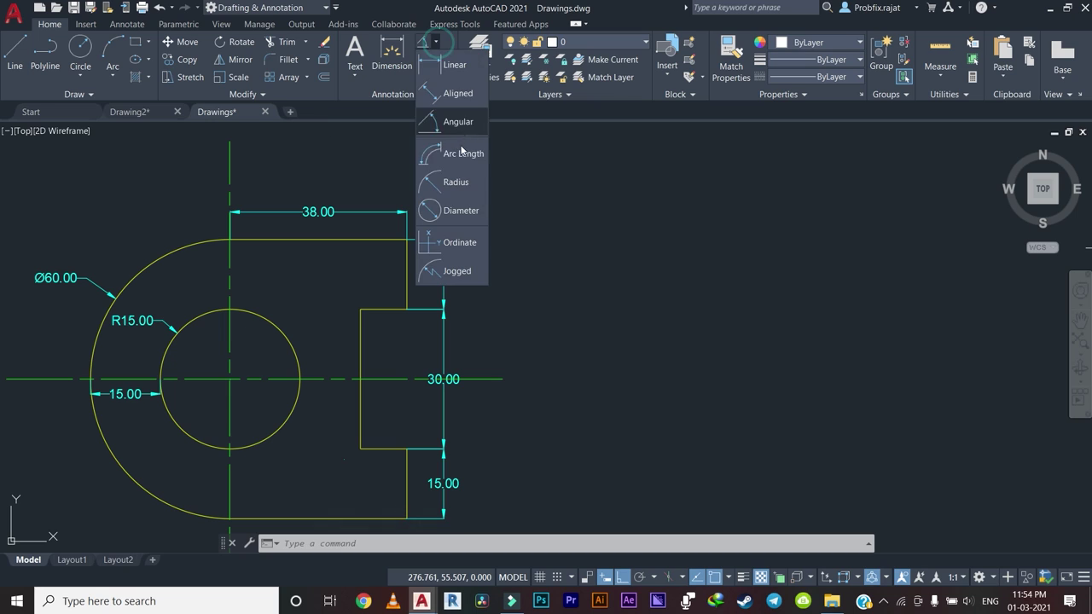
{"action": "left_click", "coordinate": [460, 182]}
{"action": "middle_click_drag", "start_coordinate": [229, 295], "coordinate": [348, 232]}
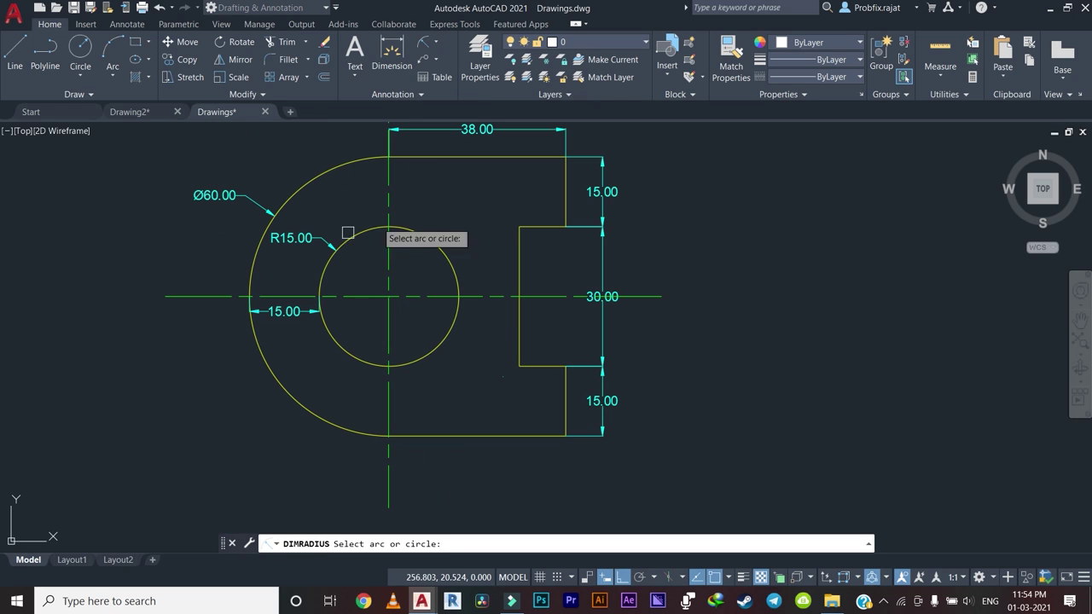
{"action": "left_click", "coordinate": [263, 252]}
{"action": "scroll", "coordinate": [256, 256], "scroll_direction": "up", "scroll_amount": 3}
{"action": "scroll", "coordinate": [188, 273], "scroll_direction": "up", "scroll_amount": 2}
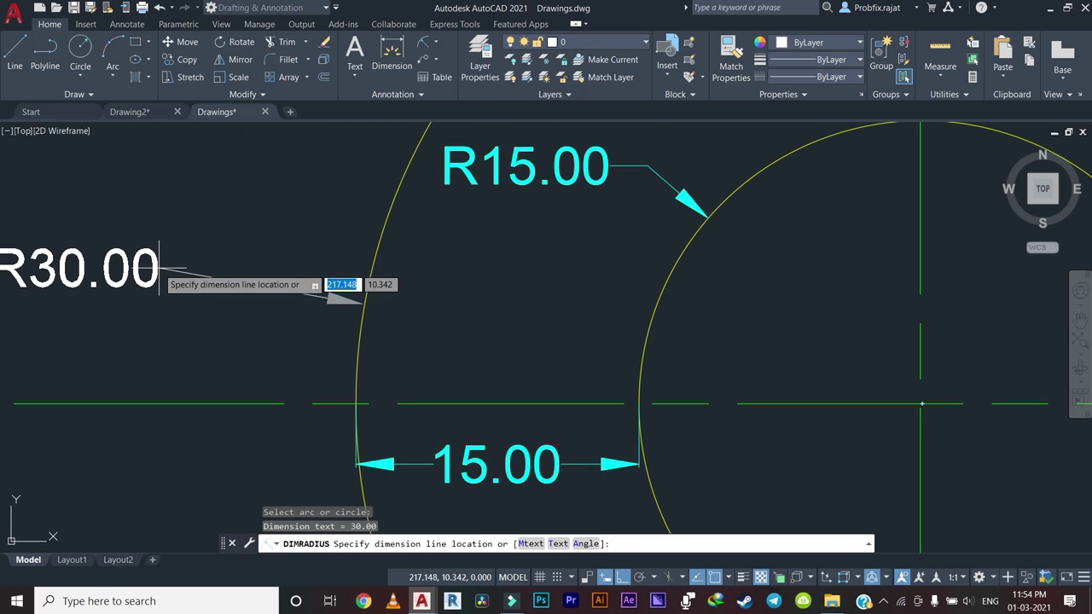
{"action": "scroll", "coordinate": [153, 269], "scroll_direction": "up", "scroll_amount": 1}
{"action": "left_click", "coordinate": [150, 270]}
{"action": "scroll", "coordinate": [137, 282], "scroll_direction": "down", "scroll_amount": 3}
{"action": "scroll", "coordinate": [120, 291], "scroll_direction": "down", "scroll_amount": 2}
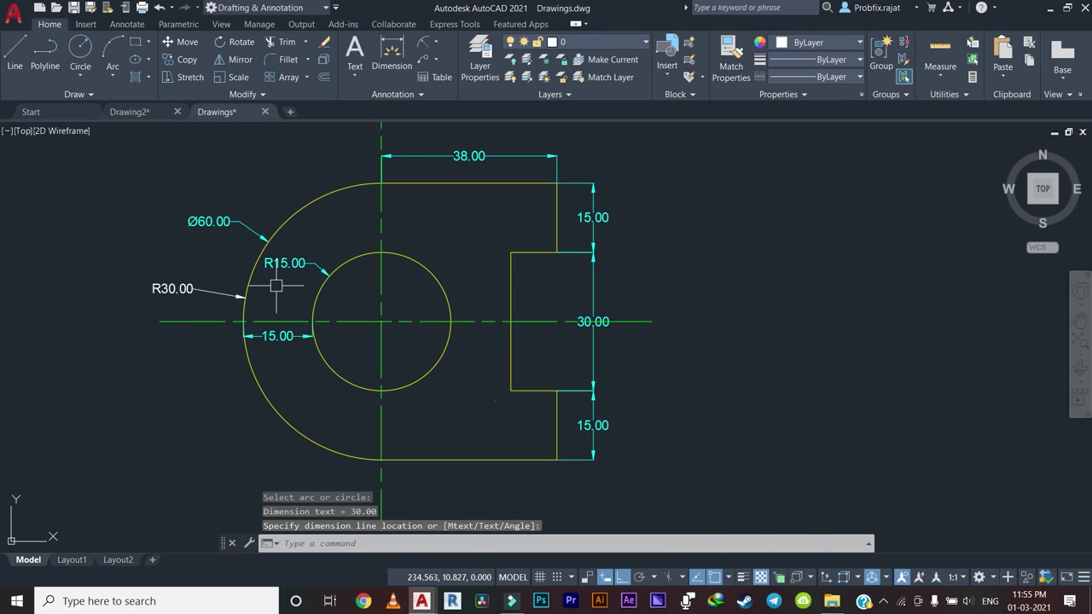
{"action": "scroll", "coordinate": [241, 311], "scroll_direction": "down", "scroll_amount": 3}
{"action": "scroll", "coordinate": [498, 245], "scroll_direction": "up", "scroll_amount": 3}
{"action": "type", "text": "PL"}
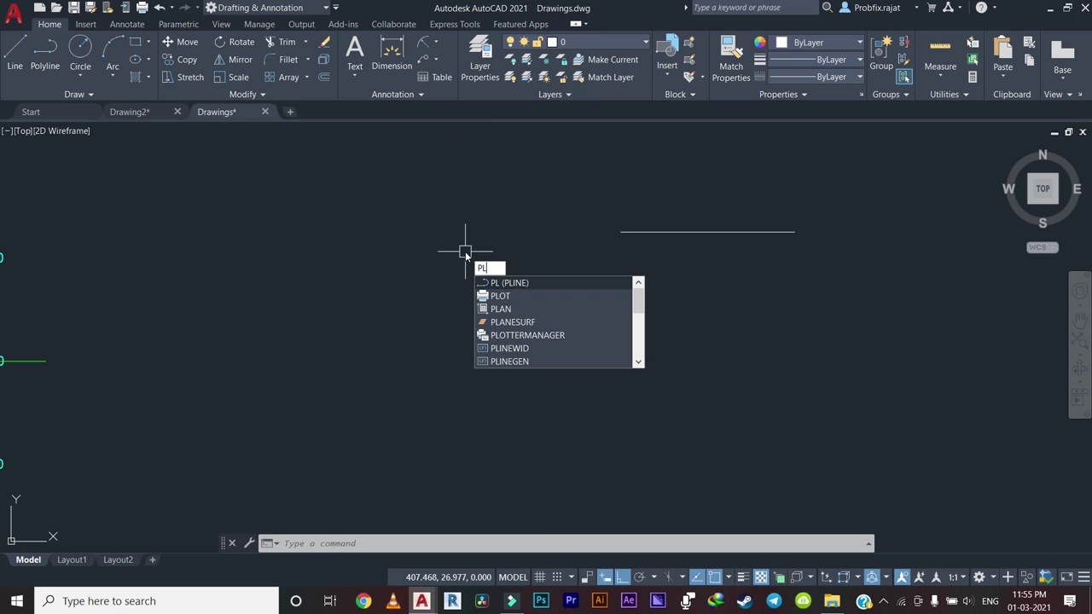
Draw a trial polyline arc with a 30-unit span off the top line's left end.
{"action": "key", "text": "Return"}
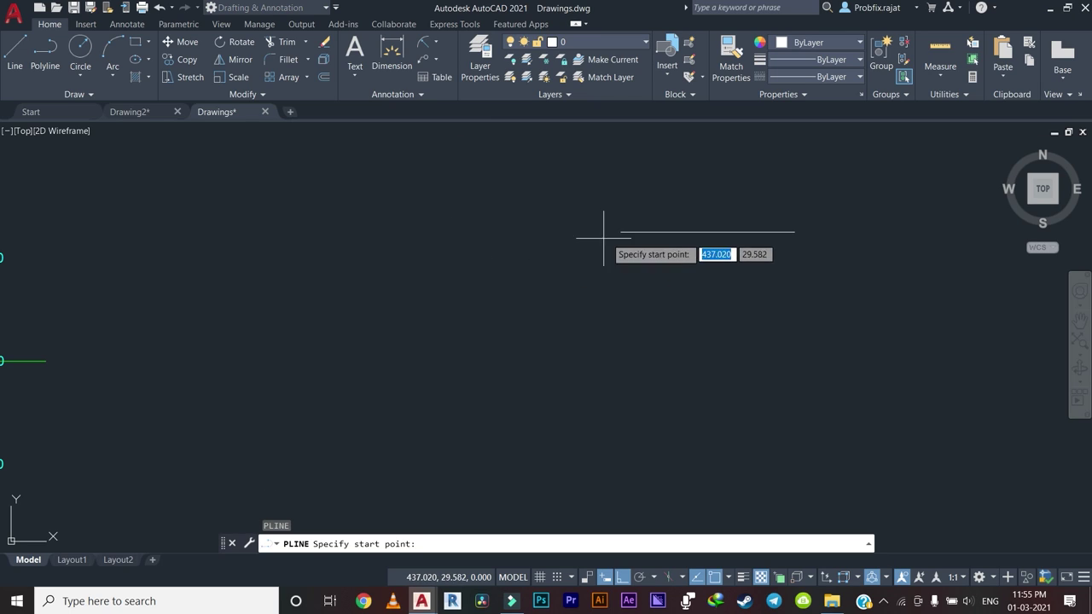
{"action": "left_click", "coordinate": [620, 231]}
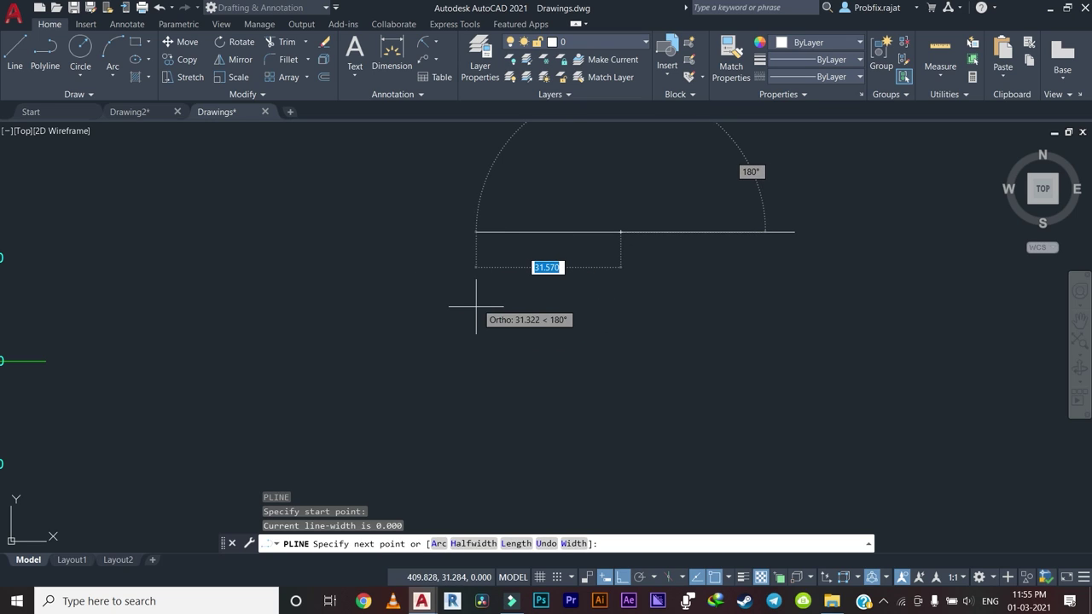
{"action": "right_click", "coordinate": [478, 278]}
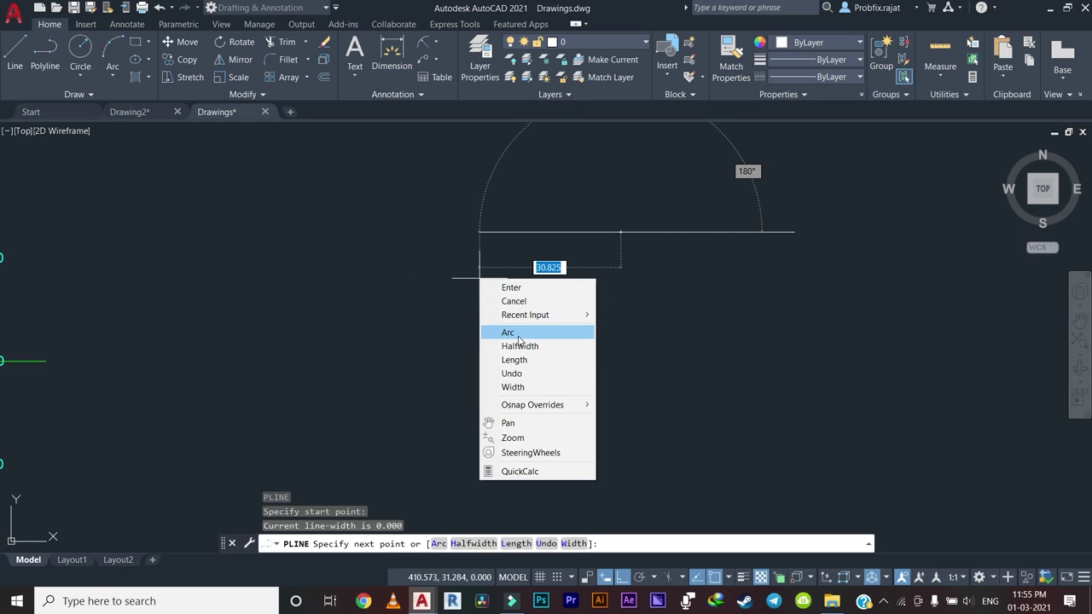
{"action": "left_click", "coordinate": [520, 333]}
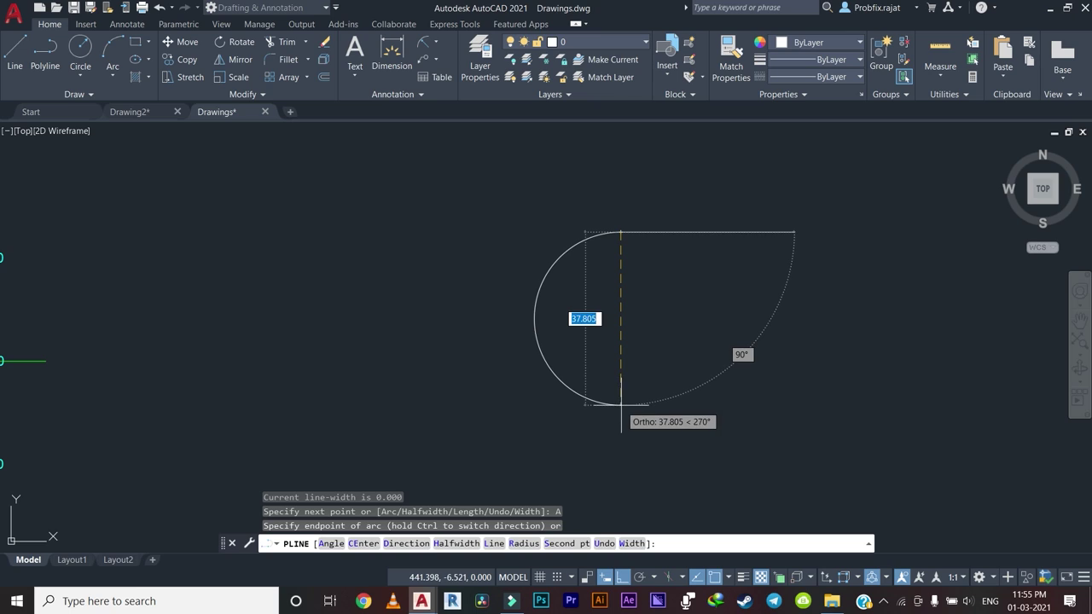
{"action": "scroll", "coordinate": [624, 410], "scroll_direction": "down", "scroll_amount": 2}
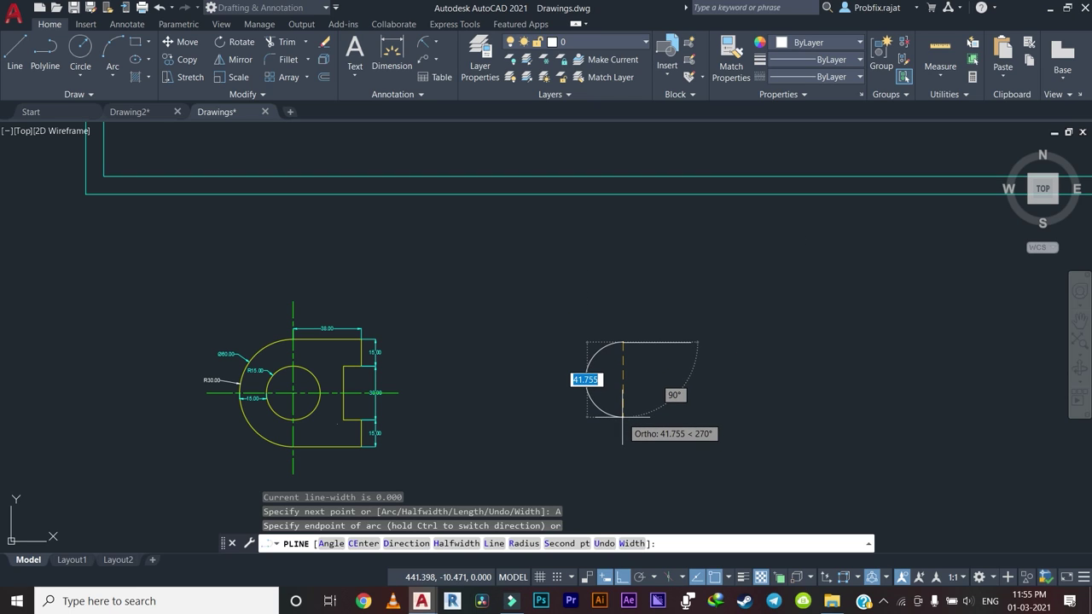
{"action": "type", "text": "30"}
{"action": "key", "text": "Return"}
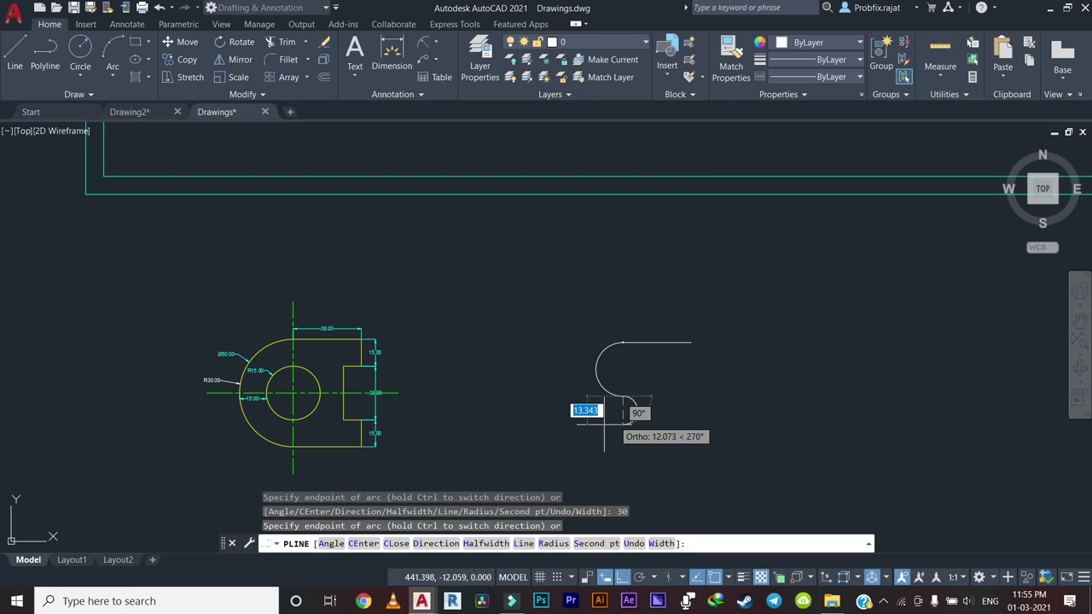
{"action": "scroll", "coordinate": [597, 393], "scroll_direction": "up", "scroll_amount": 4}
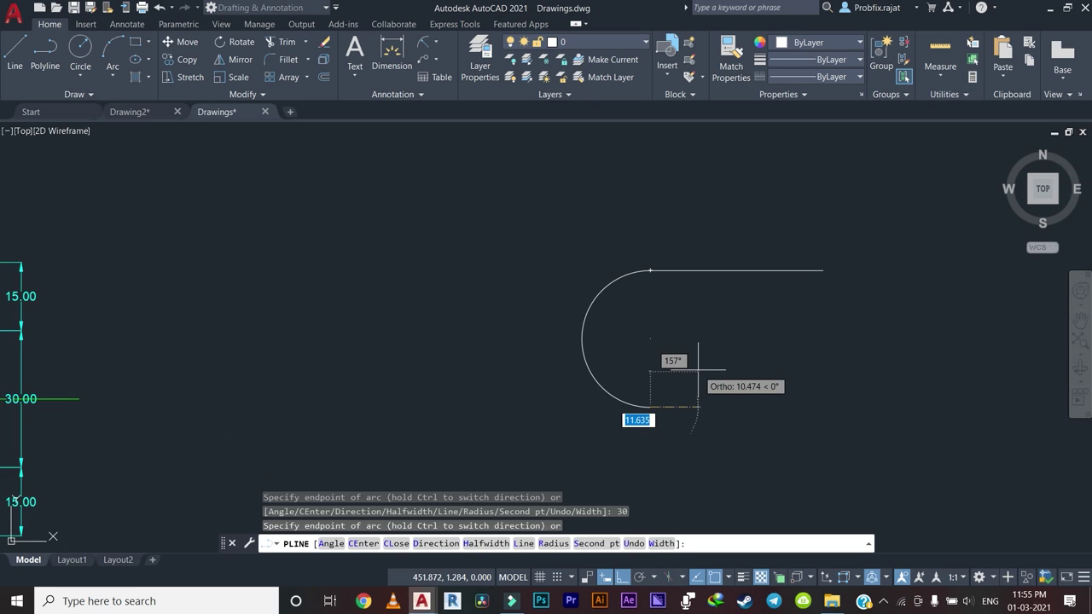
{"action": "key", "text": "Escape"}
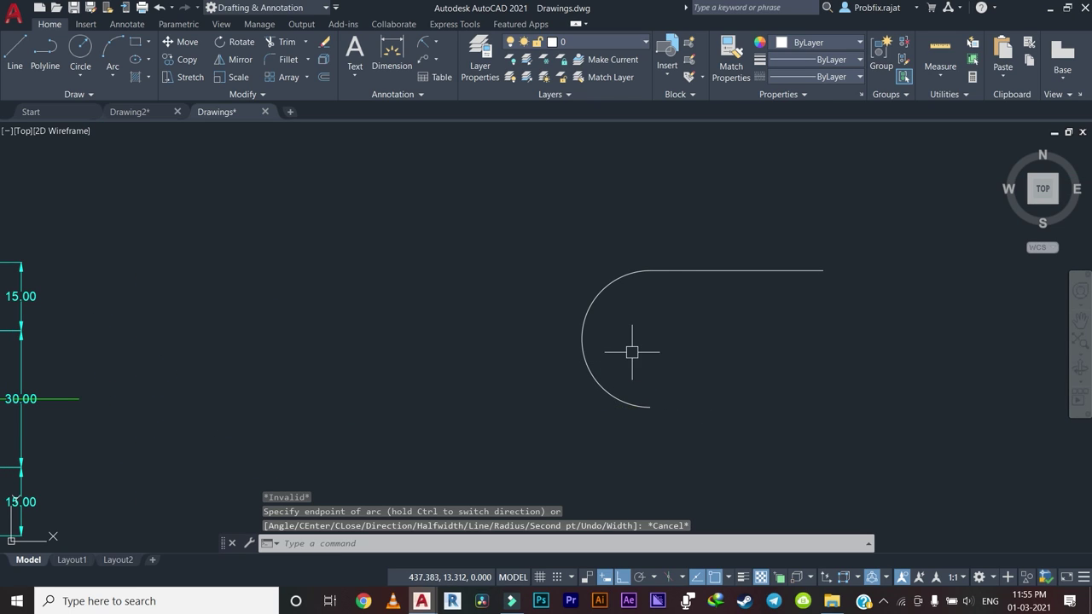
Check the trial arc's radius with a radius dimension, which reads only R15.
{"action": "middle_click_drag", "start_coordinate": [628, 350], "coordinate": [538, 341]}
{"action": "left_click", "coordinate": [429, 47]}
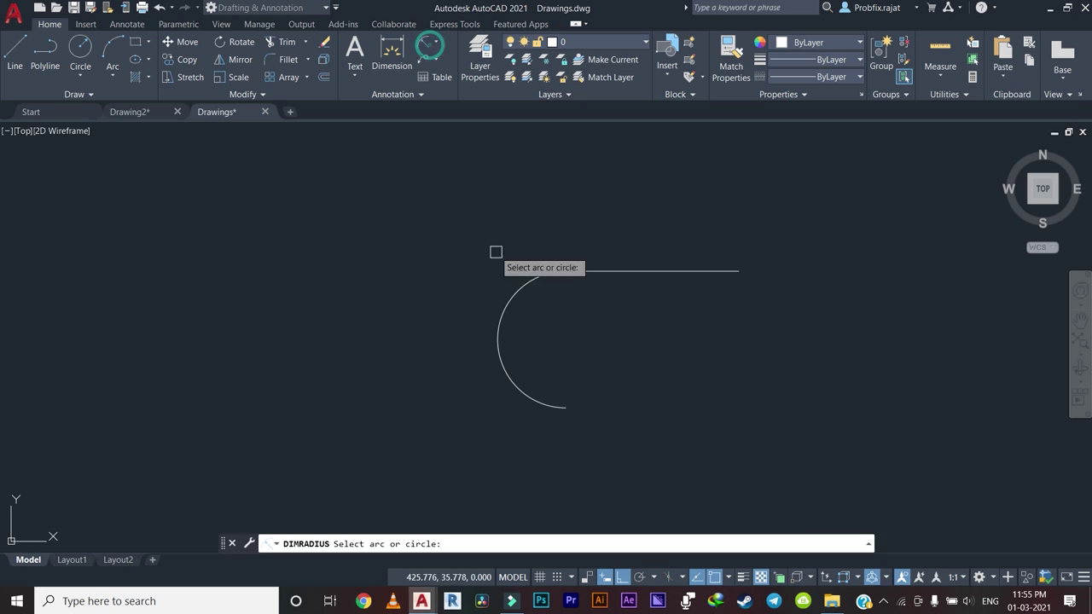
{"action": "left_click", "coordinate": [520, 290]}
{"action": "scroll", "coordinate": [490, 290], "scroll_direction": "up", "scroll_amount": 3}
{"action": "scroll", "coordinate": [485, 290], "scroll_direction": "down", "scroll_amount": 3}
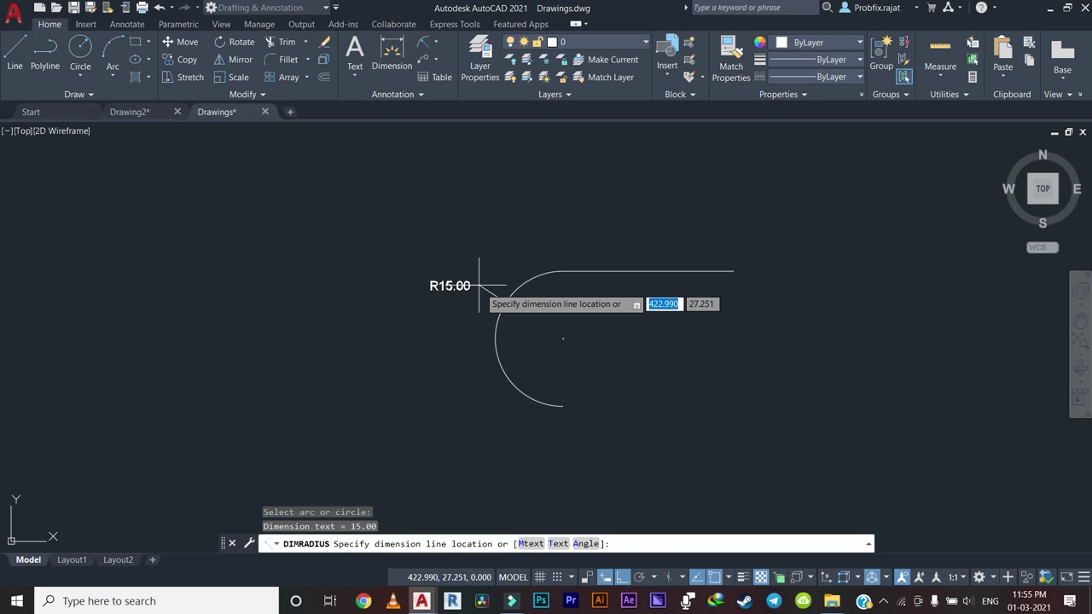
{"action": "key", "text": "Escape"}
Select the trial arc and delete it, leaving just the straight line.
{"action": "left_click", "coordinate": [492, 257]}
{"action": "left_click", "coordinate": [465, 385]}
{"action": "left_click", "coordinate": [544, 384]}
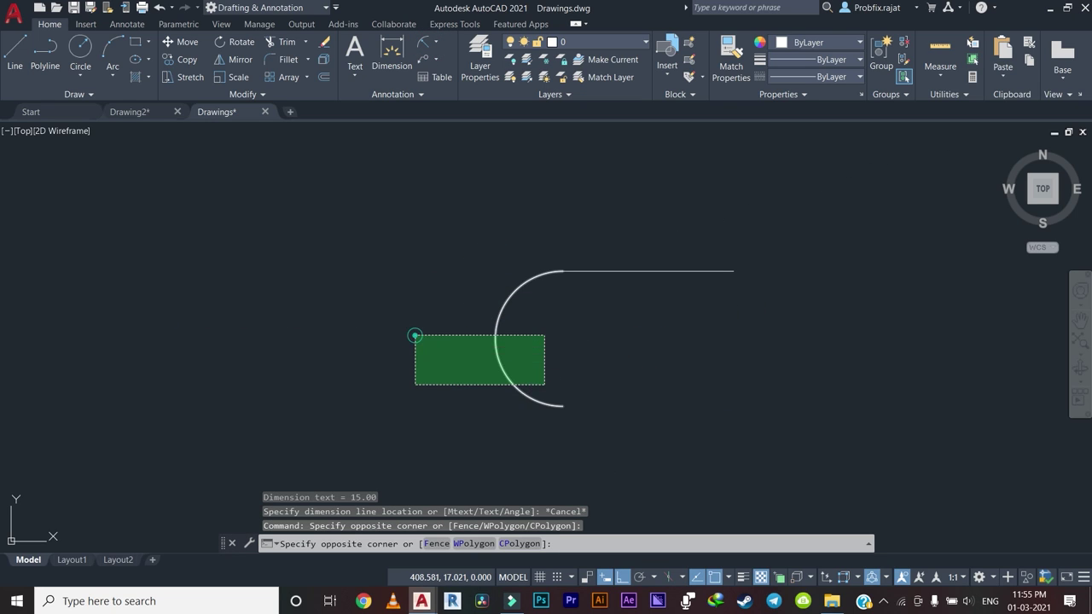
{"action": "left_click", "coordinate": [414, 335]}
{"action": "key", "text": "Delete"}
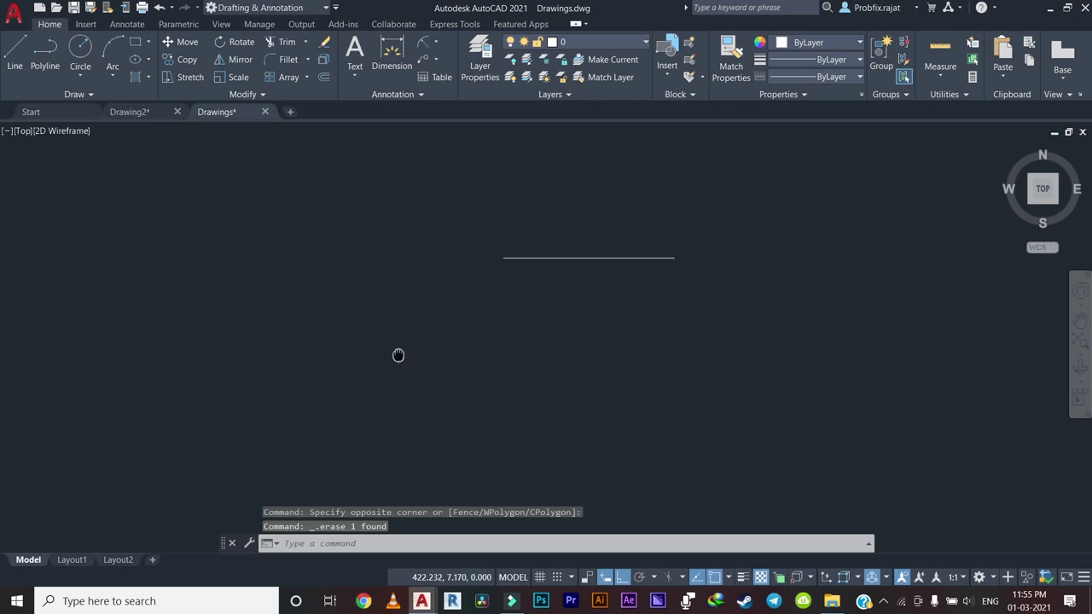
Start a polyline at the line's left end with a 60-wide semicircular arc.
{"action": "left_click", "coordinate": [45, 68]}
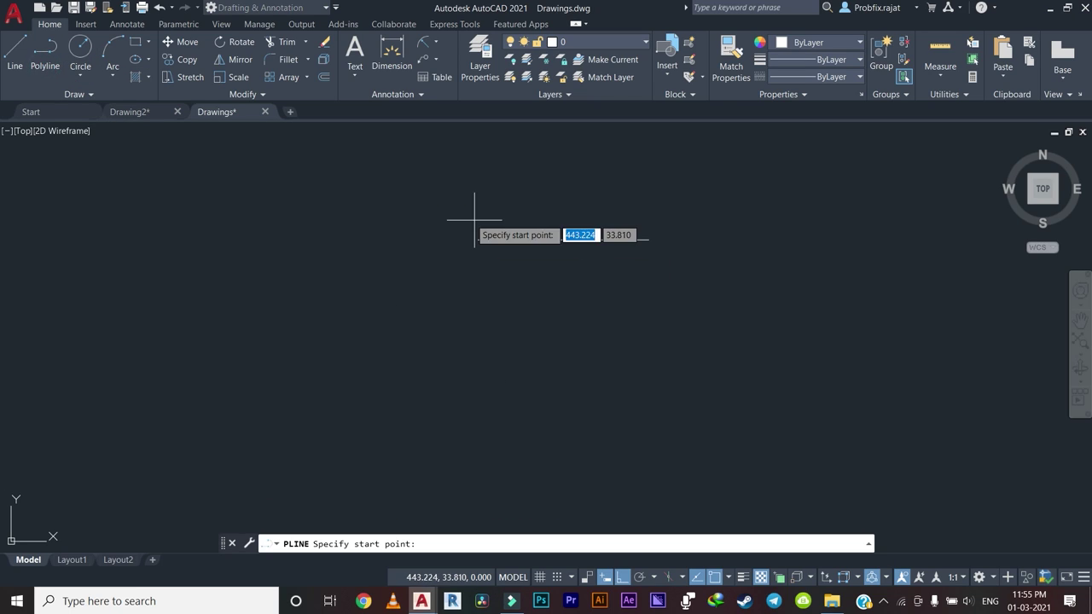
{"action": "left_click", "coordinate": [478, 373]}
{"action": "key", "text": "Escape"}
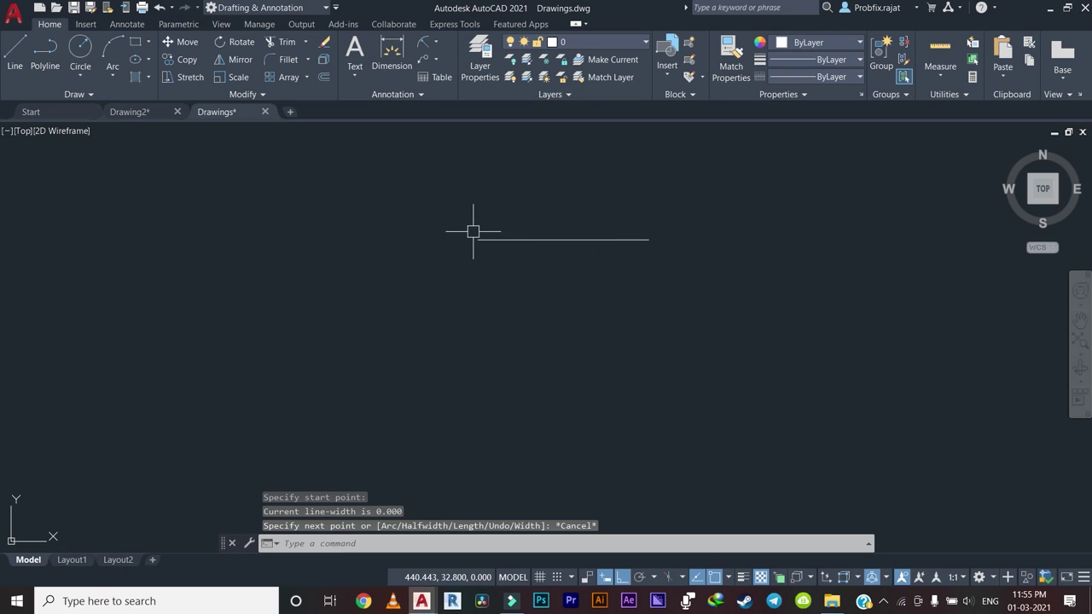
{"action": "right_click", "coordinate": [445, 200]}
{"action": "key", "text": "Escape"}
{"action": "type", "text": "pl"}
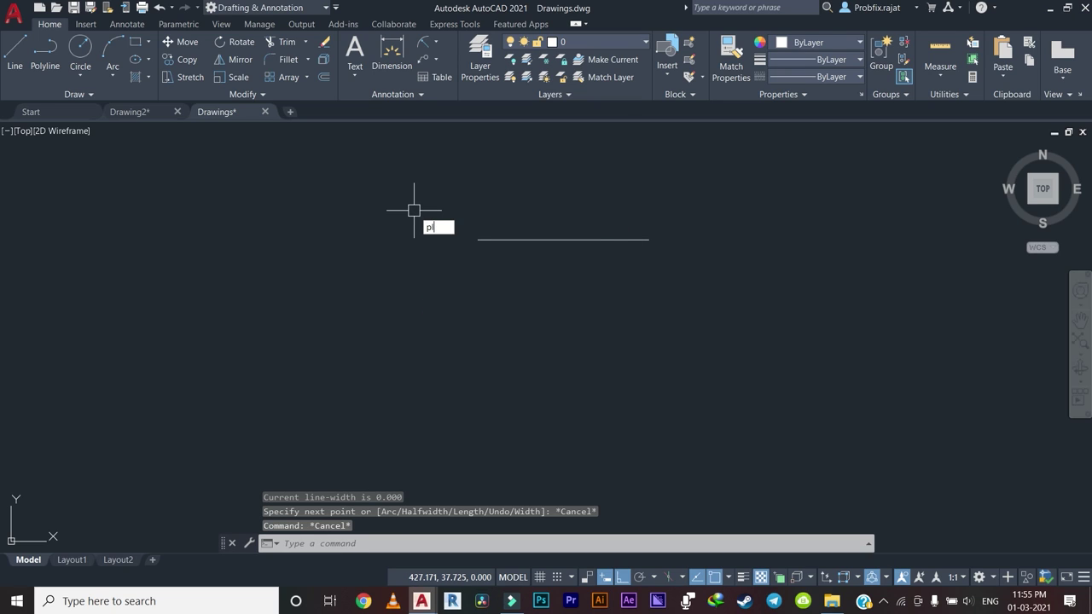
{"action": "key", "text": "Return"}
{"action": "left_click", "coordinate": [478, 240]}
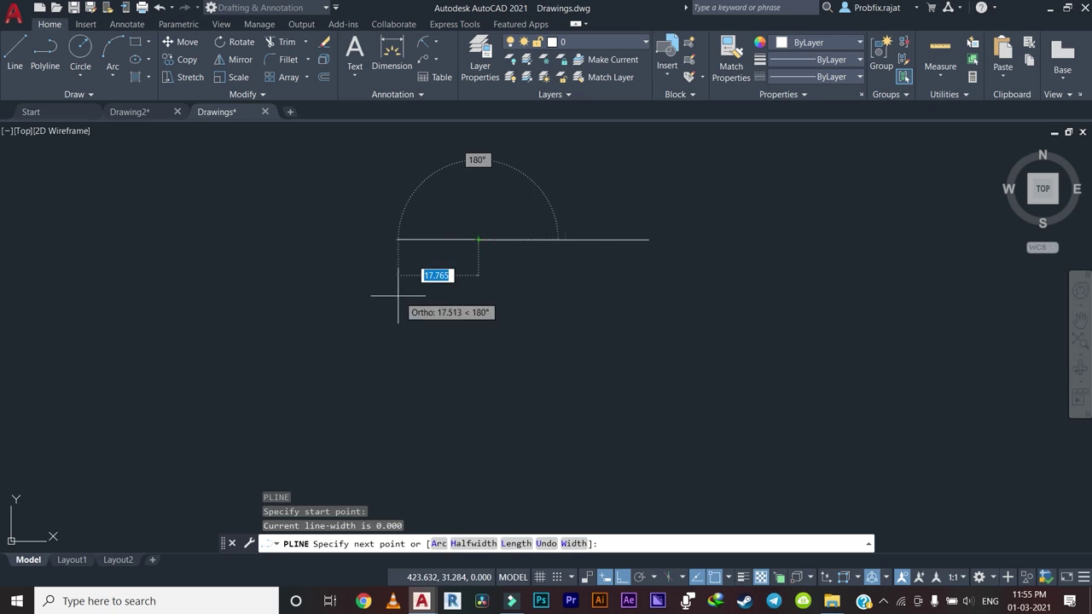
{"action": "right_click", "coordinate": [358, 224]}
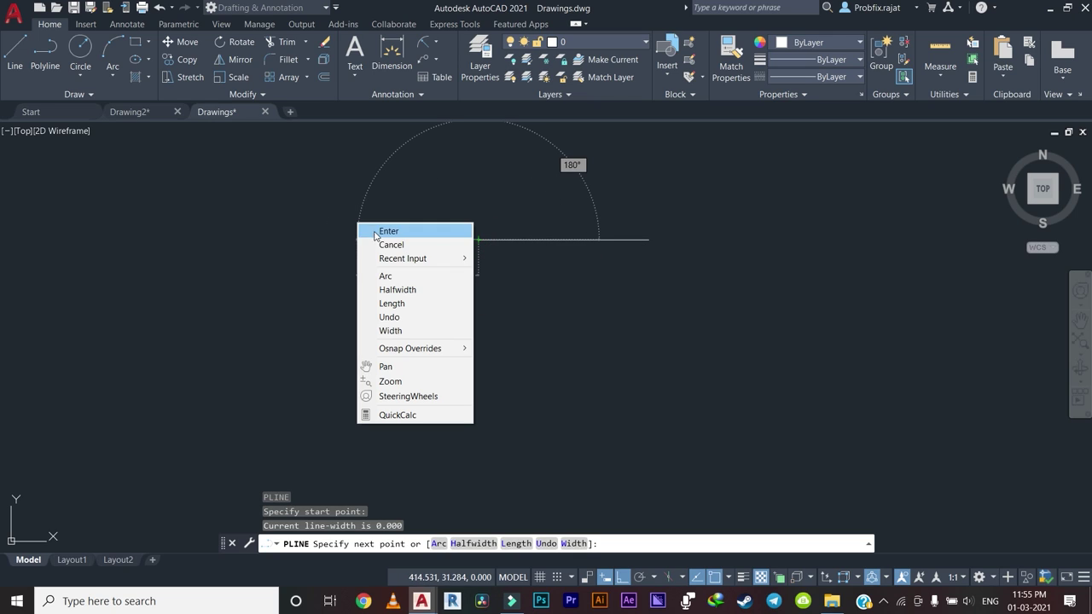
{"action": "left_click", "coordinate": [405, 285]}
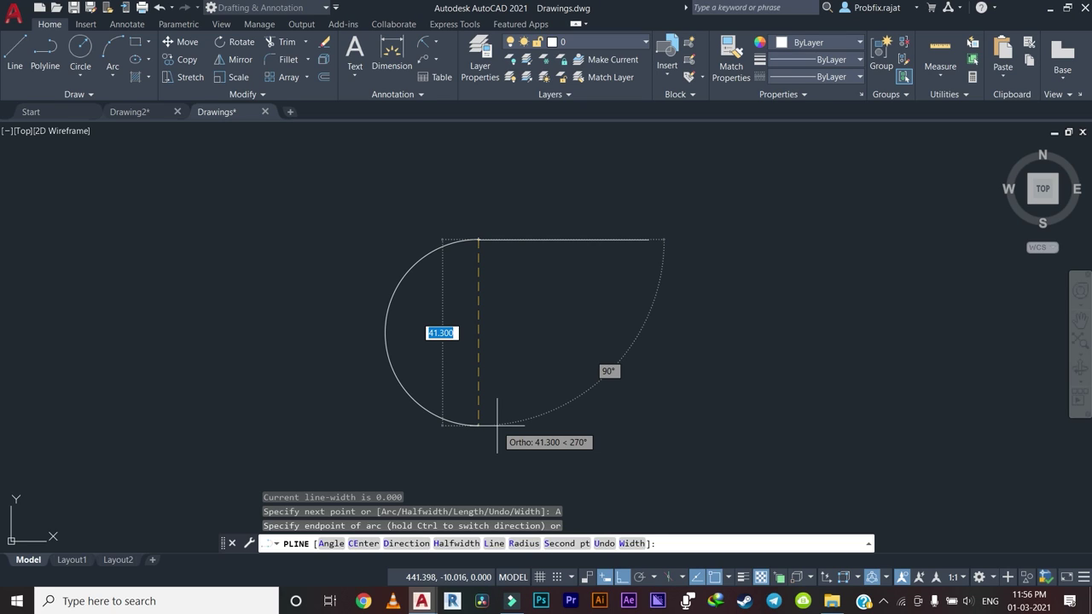
{"action": "type", "text": "60"}
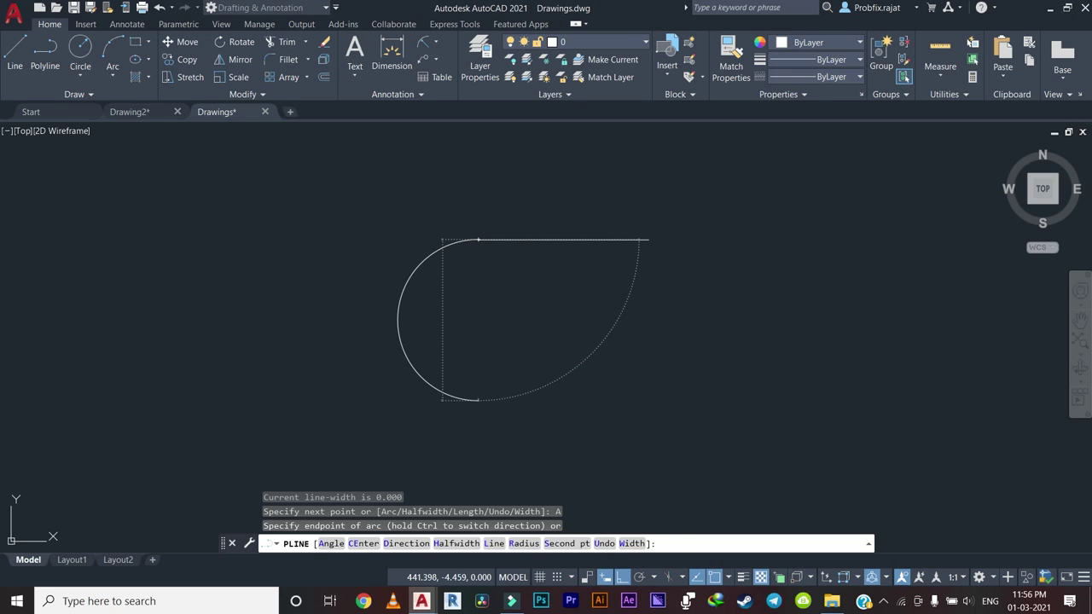
{"action": "key", "text": "Return"}
Continue the polyline with a straight bottom edge and a 15-unit upward segment.
{"action": "scroll", "coordinate": [495, 405], "scroll_direction": "down", "scroll_amount": 3}
{"action": "right_click", "coordinate": [537, 342]}
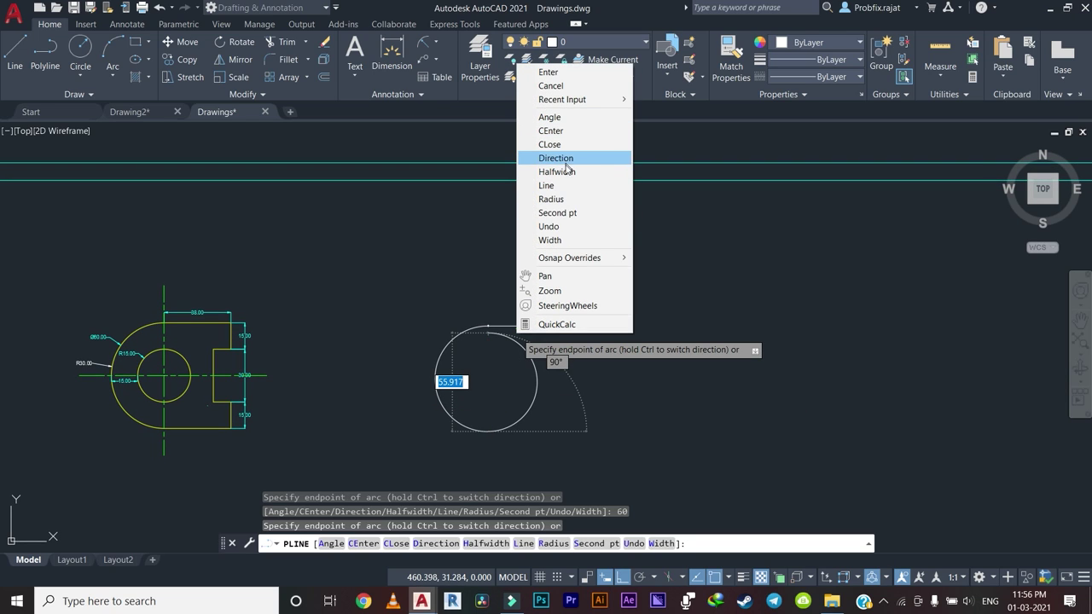
{"action": "left_click", "coordinate": [550, 185]}
{"action": "scroll", "coordinate": [537, 409], "scroll_direction": "up", "scroll_amount": 2}
{"action": "scroll", "coordinate": [600, 434], "scroll_direction": "up", "scroll_amount": 2}
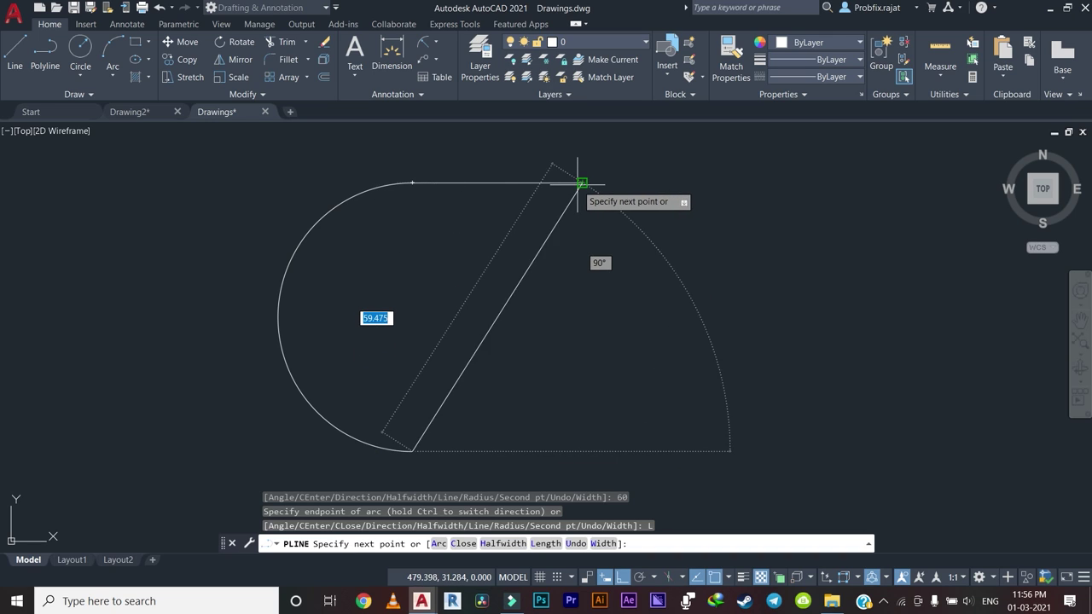
{"action": "left_click", "coordinate": [580, 405]}
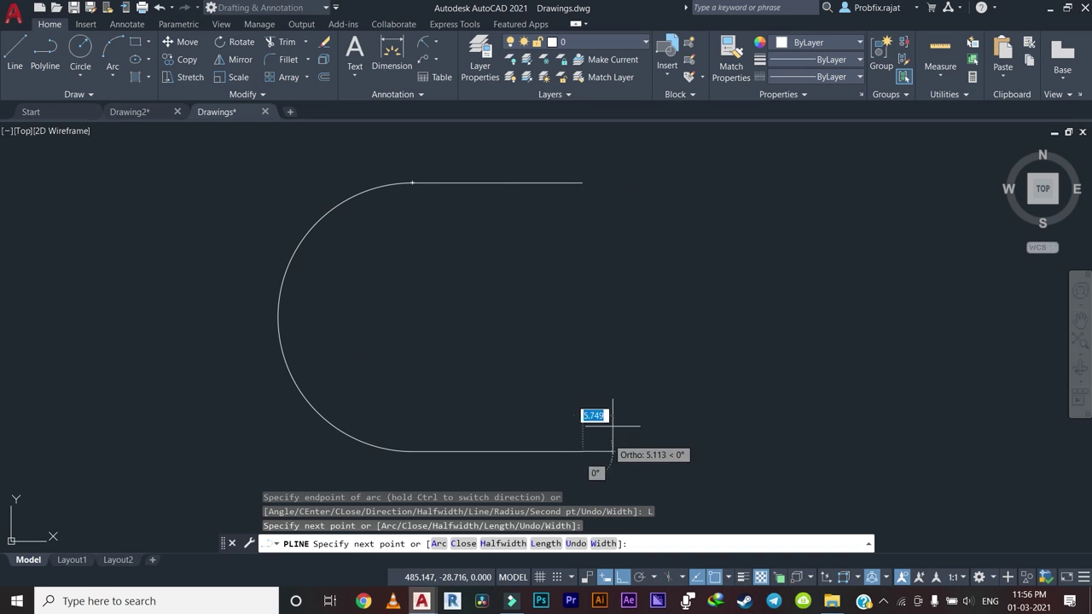
{"action": "scroll", "coordinate": [705, 499], "scroll_direction": "down", "scroll_amount": 1}
{"action": "middle_click_drag", "start_coordinate": [644, 405], "coordinate": [732, 389]}
{"action": "type", "text": "1"}
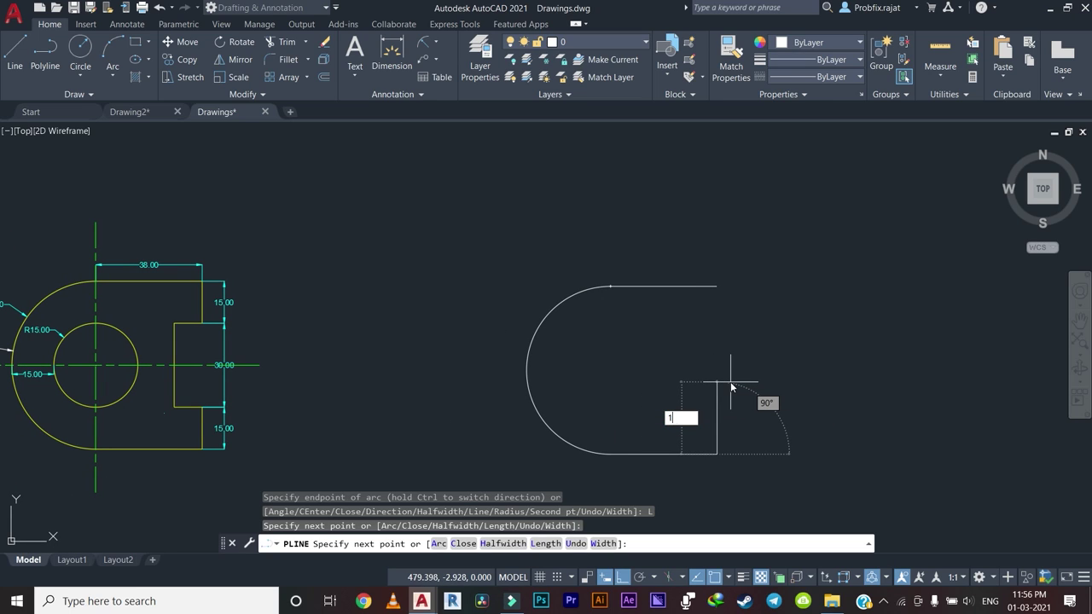
{"action": "type", "text": "5"}
{"action": "key", "text": "Return"}
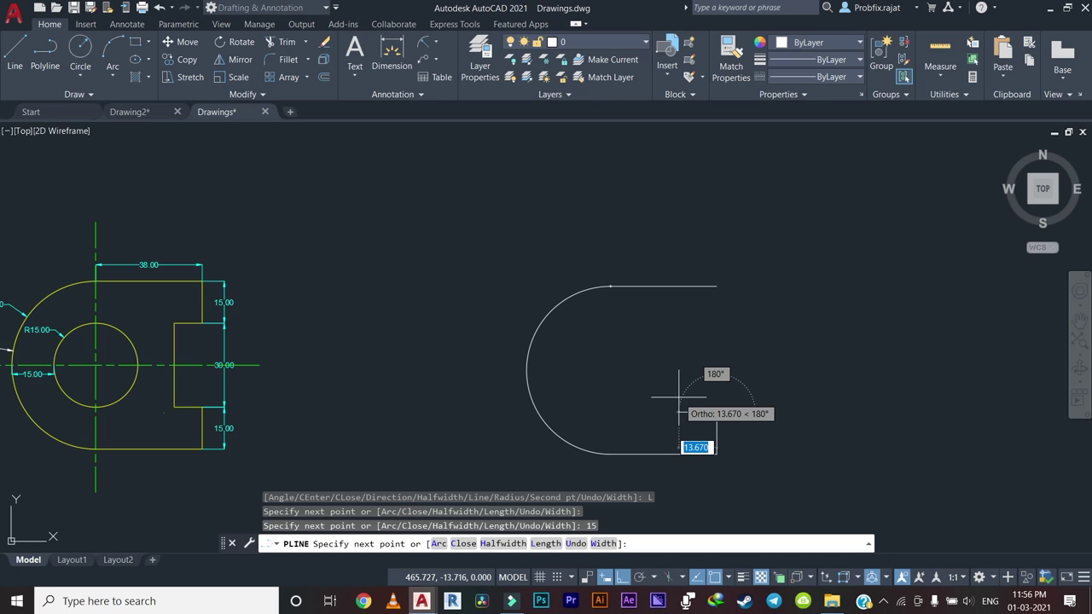
{"action": "key", "text": "Escape"}
Add a 10.00 linear dimension above the original bracket's rectangular slot.
{"action": "middle_click_drag", "start_coordinate": [384, 176], "coordinate": [514, 156]}
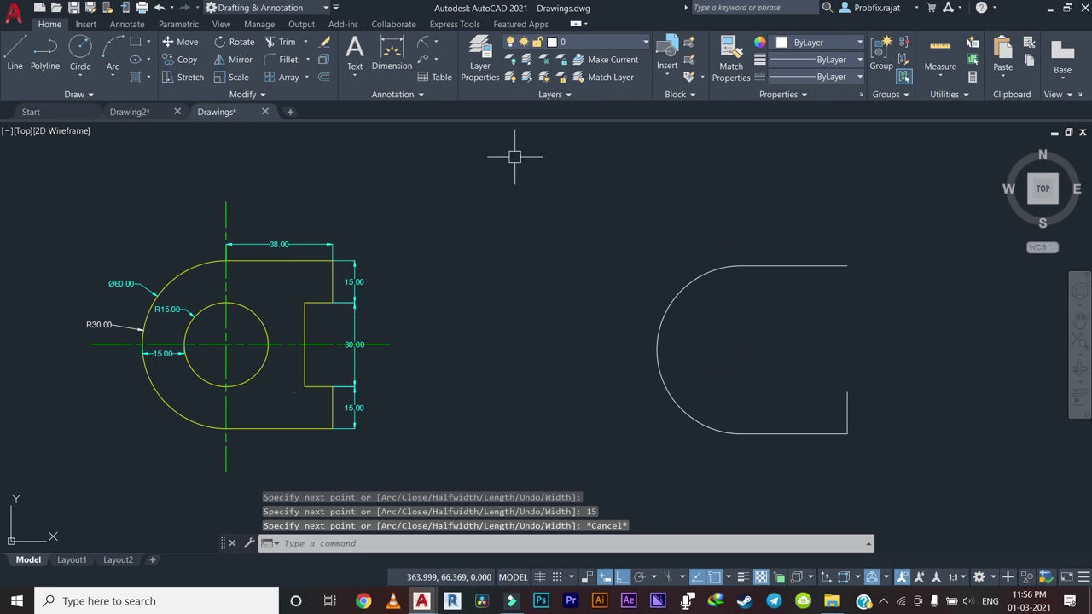
{"action": "left_click", "coordinate": [435, 40]}
{"action": "left_click", "coordinate": [444, 88]}
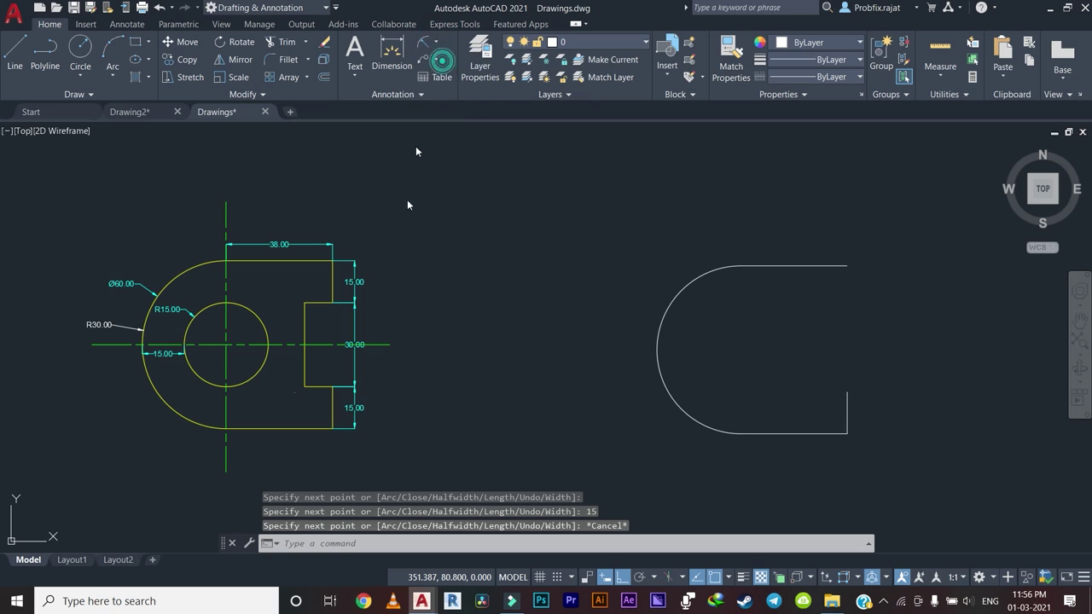
{"action": "scroll", "coordinate": [313, 405], "scroll_direction": "up", "scroll_amount": 6}
{"action": "left_click", "coordinate": [276, 330]}
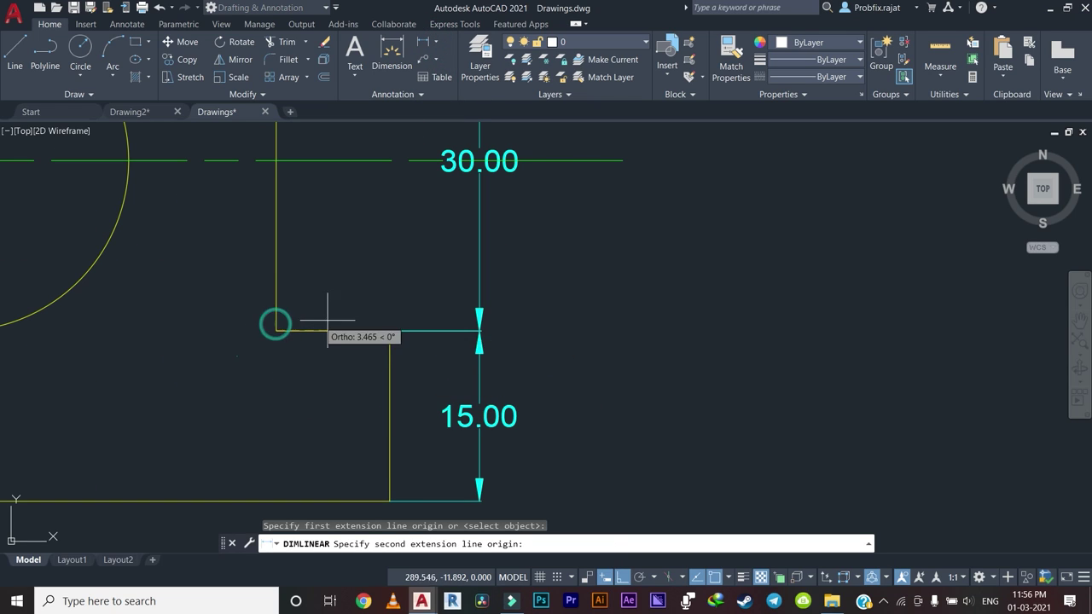
{"action": "left_click", "coordinate": [389, 330]}
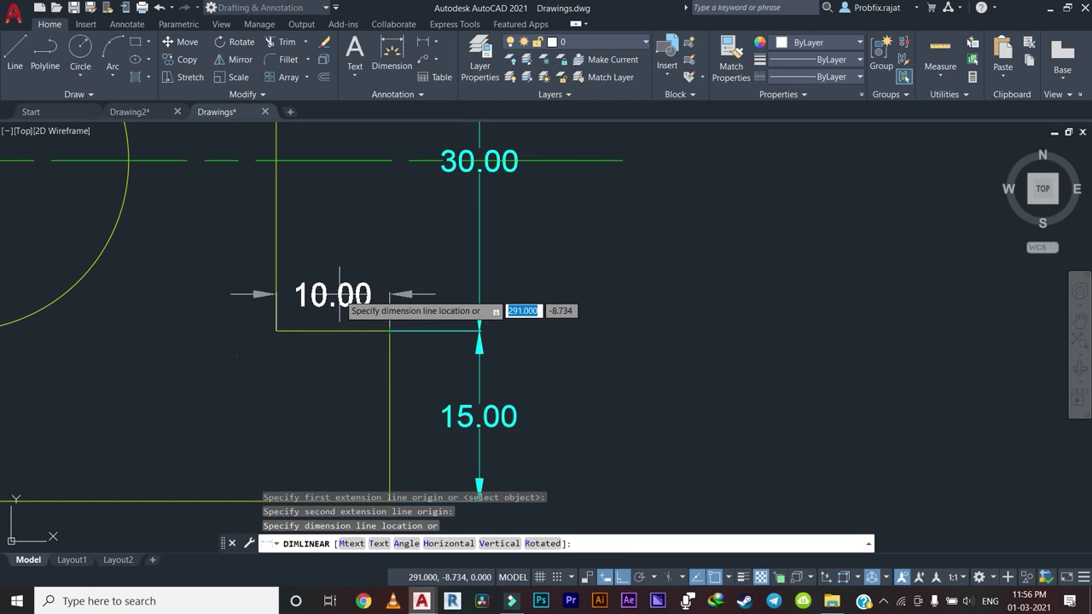
{"action": "left_click", "coordinate": [390, 297]}
{"action": "scroll", "coordinate": [460, 314], "scroll_direction": "down", "scroll_amount": 2}
{"action": "scroll", "coordinate": [463, 312], "scroll_direction": "down", "scroll_amount": 2}
Bring up the right-click recent commands list over the new outline.
{"action": "middle_click_drag", "start_coordinate": [463, 312], "coordinate": [147, 332]}
{"action": "scroll", "coordinate": [310, 373], "scroll_direction": "down", "scroll_amount": 2}
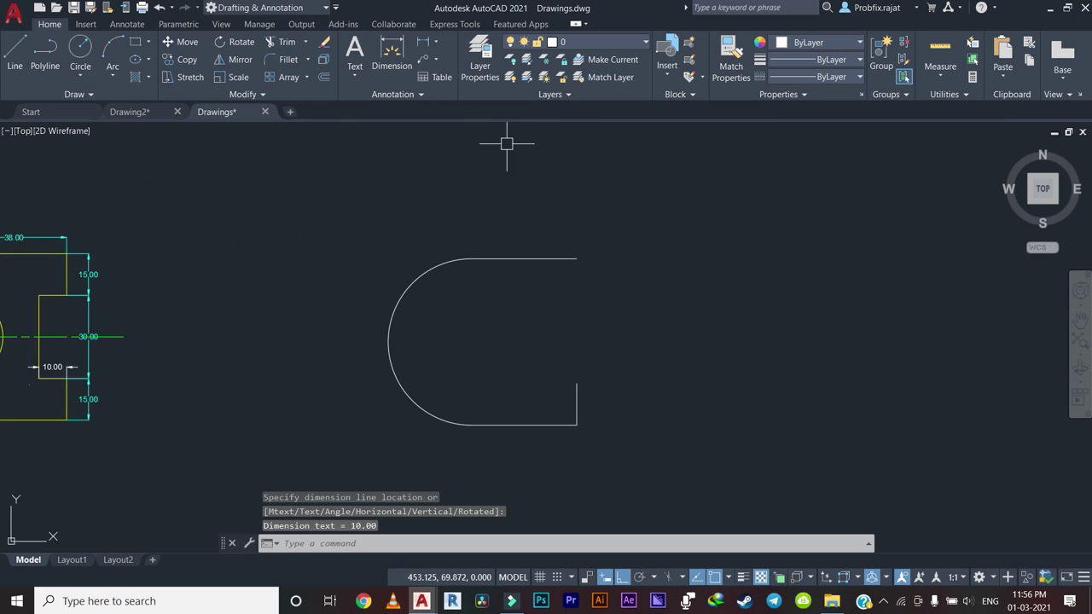
{"action": "right_click", "coordinate": [458, 195]}
{"action": "mouse_move", "coordinate": [503, 214]}
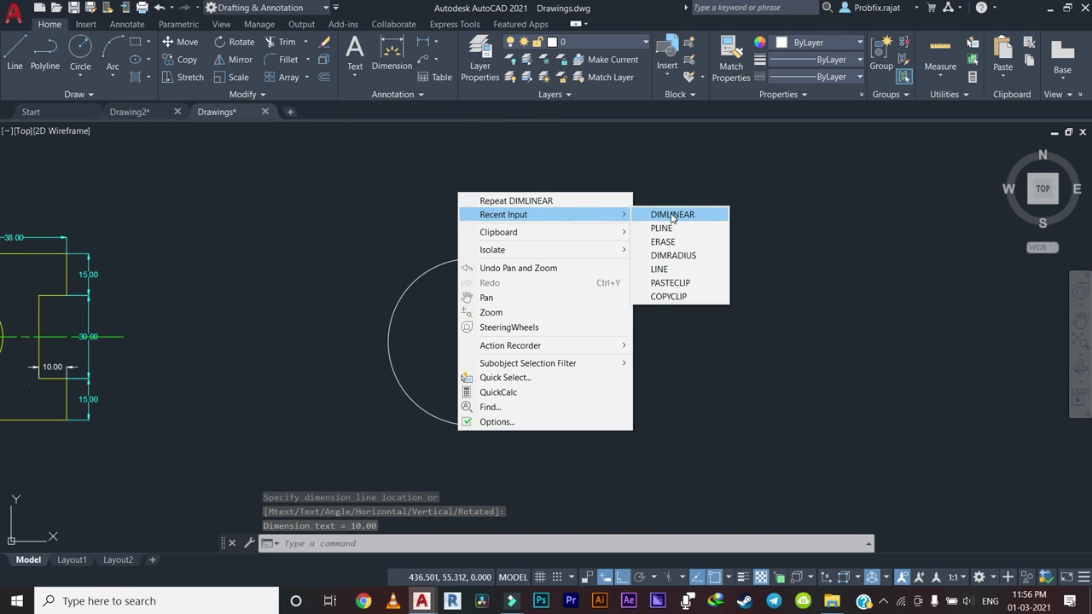
Draw the 10-deep, 30-tall notch lines up to the top line, closing the C-shape.
{"action": "left_click", "coordinate": [658, 269]}
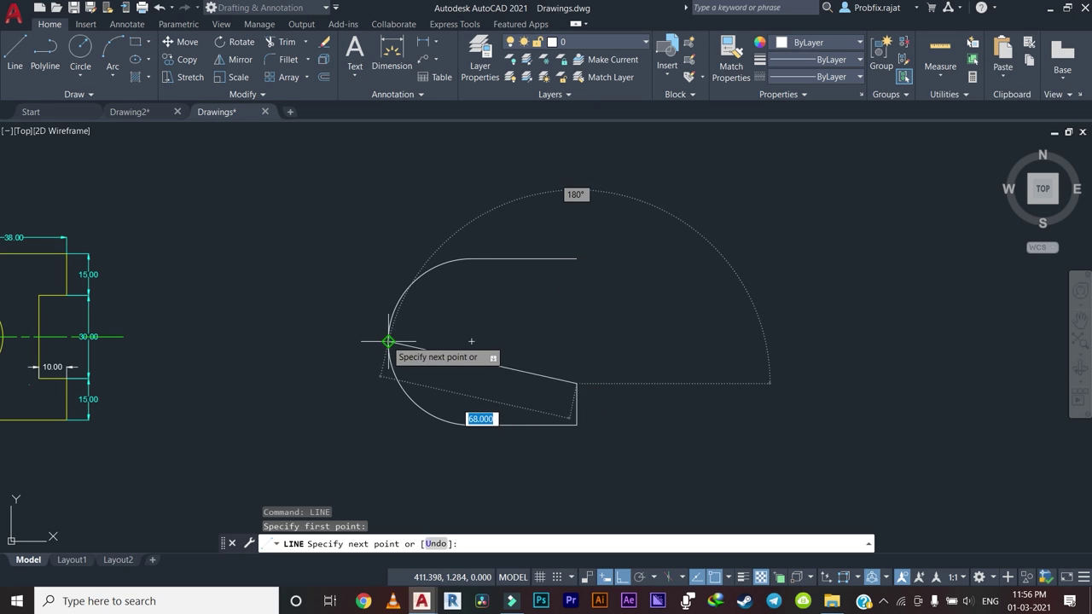
{"action": "middle_click_drag", "start_coordinate": [471, 341], "coordinate": [785, 342]}
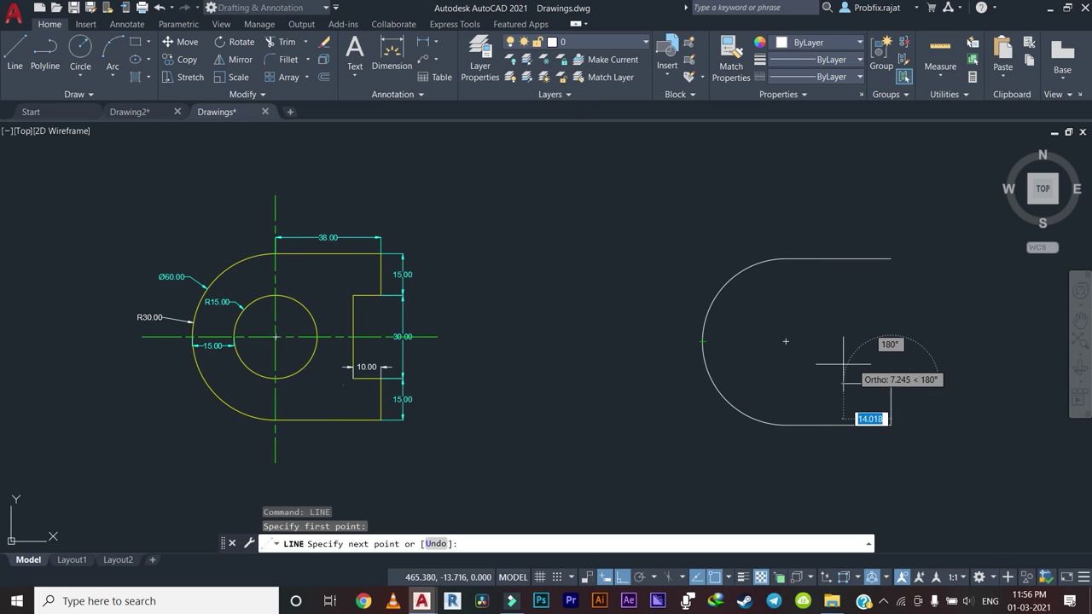
{"action": "type", "text": "10"}
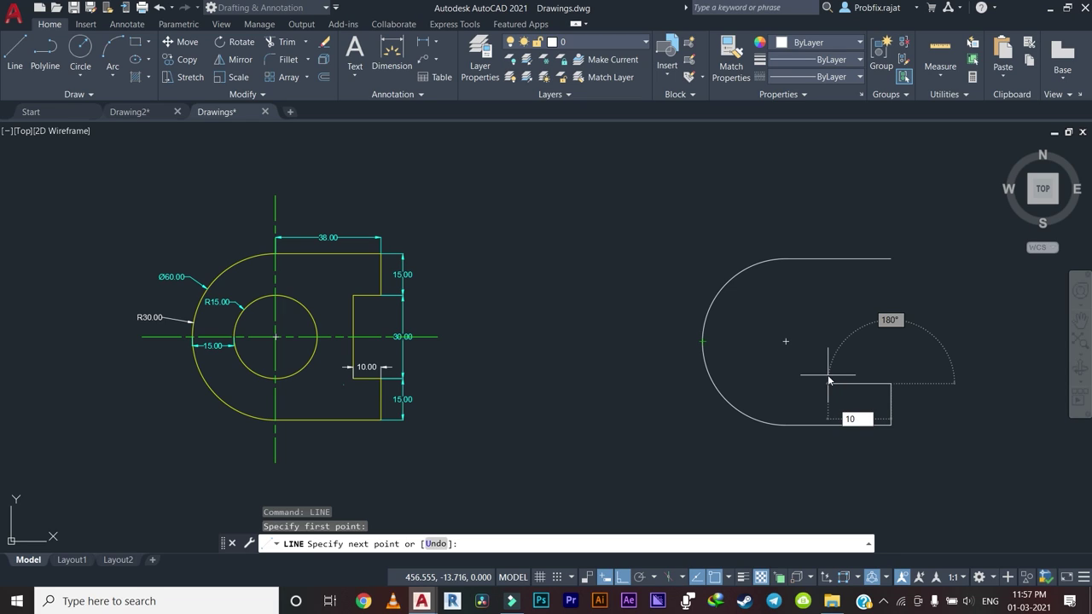
{"action": "key", "text": "Return"}
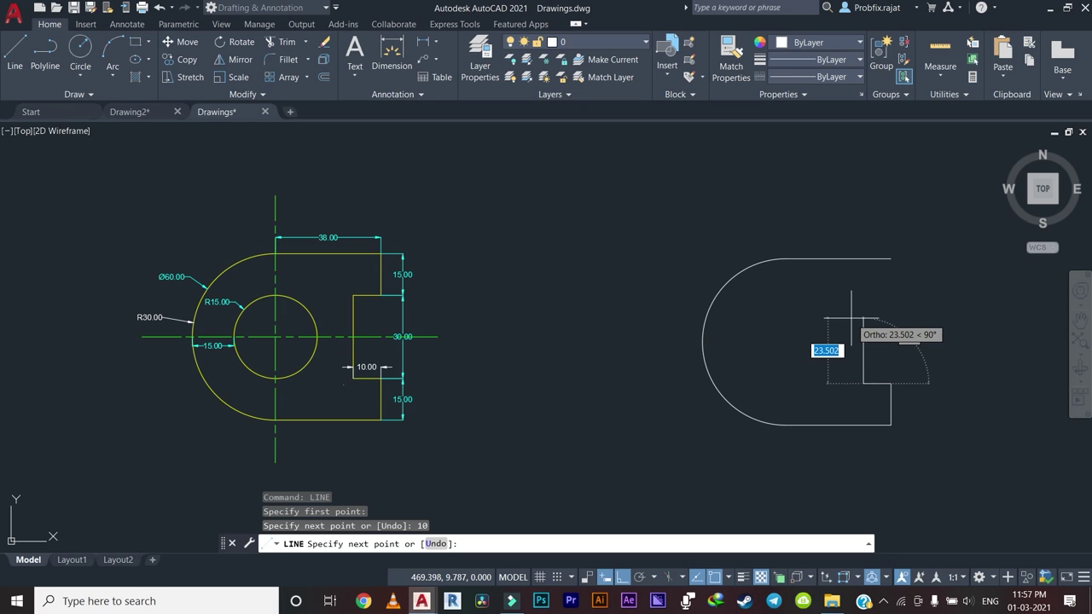
{"action": "type", "text": "0"}
{"action": "key", "text": "Return"}
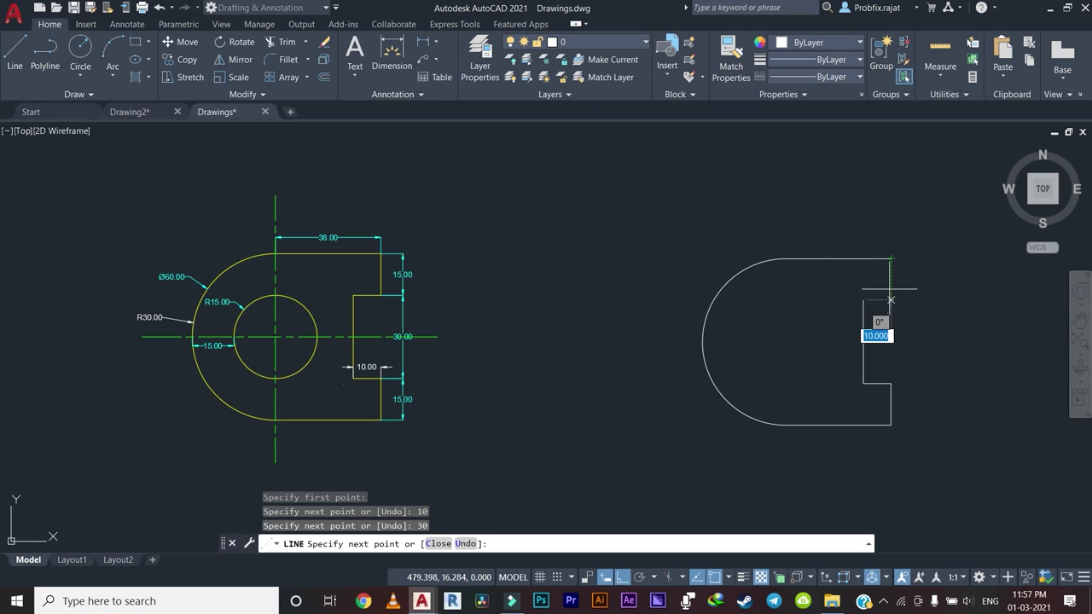
{"action": "left_click", "coordinate": [890, 303]}
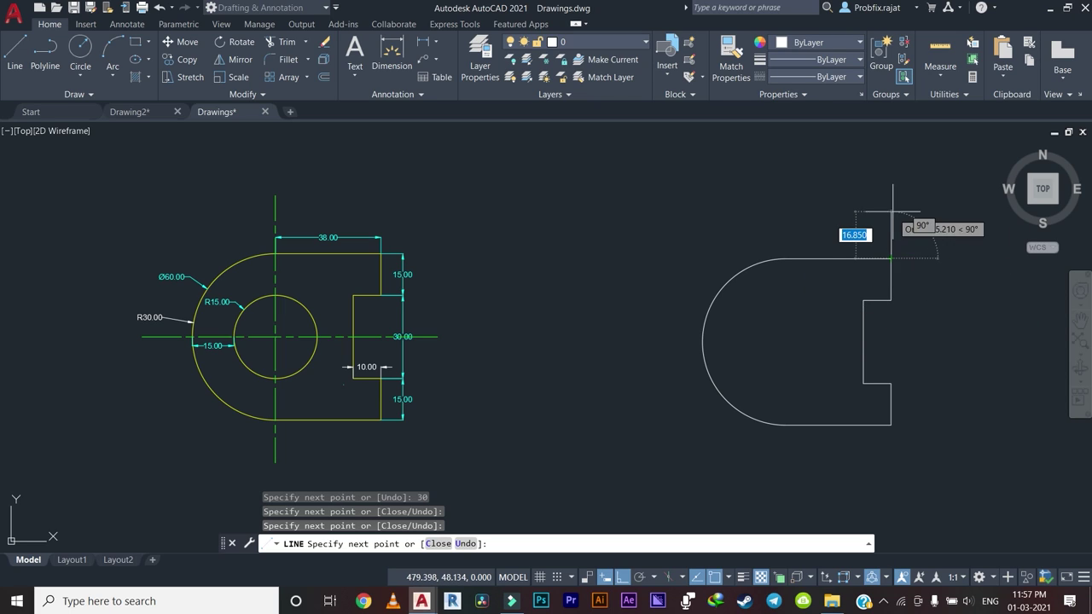
{"action": "right_click", "coordinate": [892, 214]}
{"action": "left_click", "coordinate": [927, 234]}
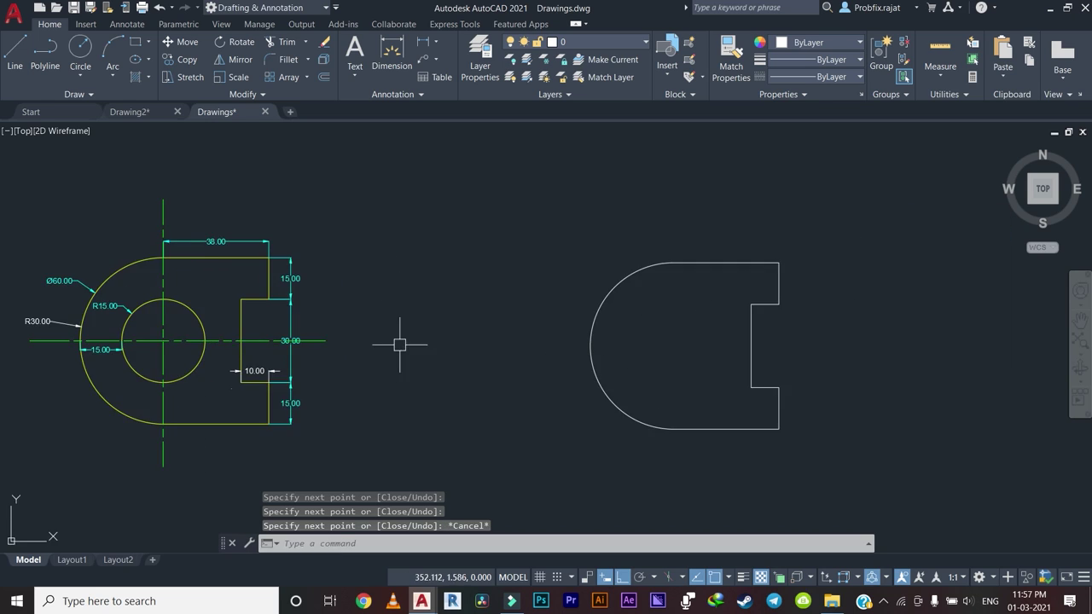
Zoom and pan to compare the new outline with the dimensioned original.
{"action": "scroll", "coordinate": [390, 341], "scroll_direction": "up", "scroll_amount": 1}
{"action": "scroll", "coordinate": [381, 358], "scroll_direction": "up", "scroll_amount": 3}
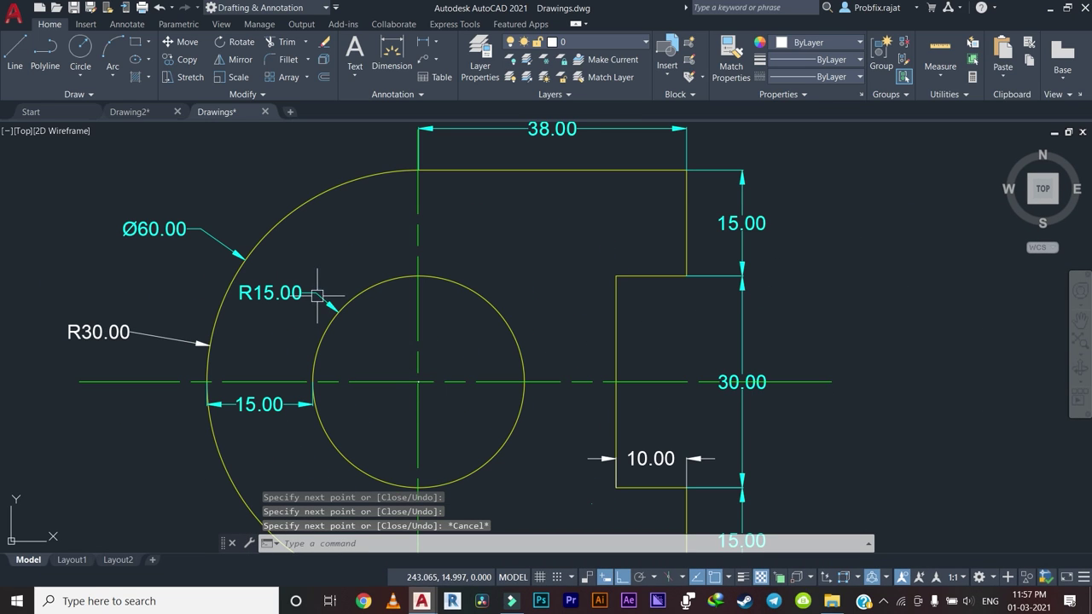
{"action": "scroll", "coordinate": [391, 346], "scroll_direction": "down", "scroll_amount": 3}
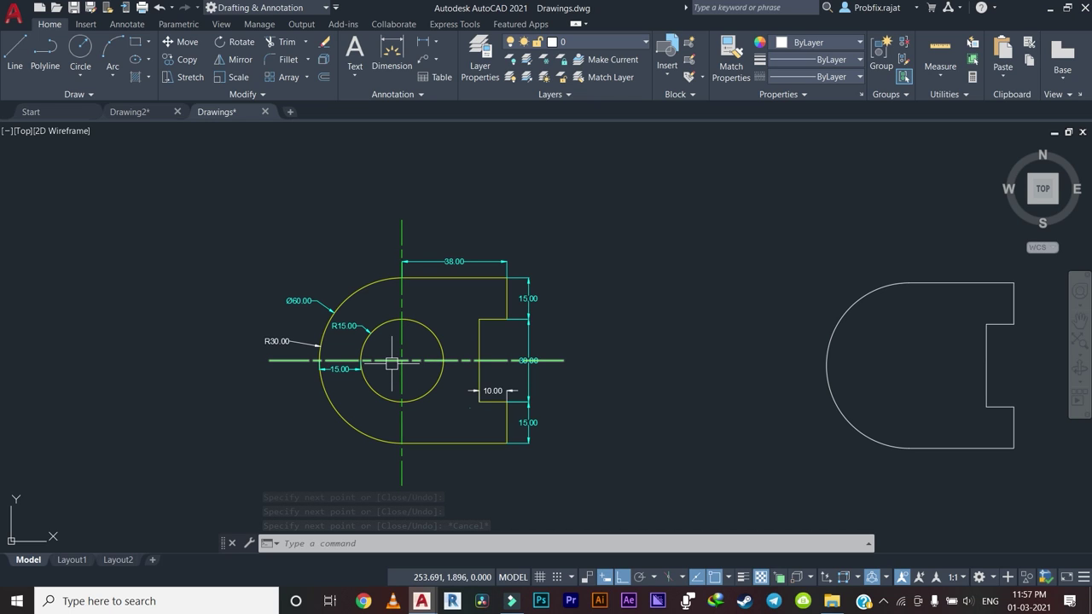
{"action": "scroll", "coordinate": [324, 348], "scroll_direction": "up", "scroll_amount": 3}
{"action": "scroll", "coordinate": [327, 333], "scroll_direction": "up", "scroll_amount": 1}
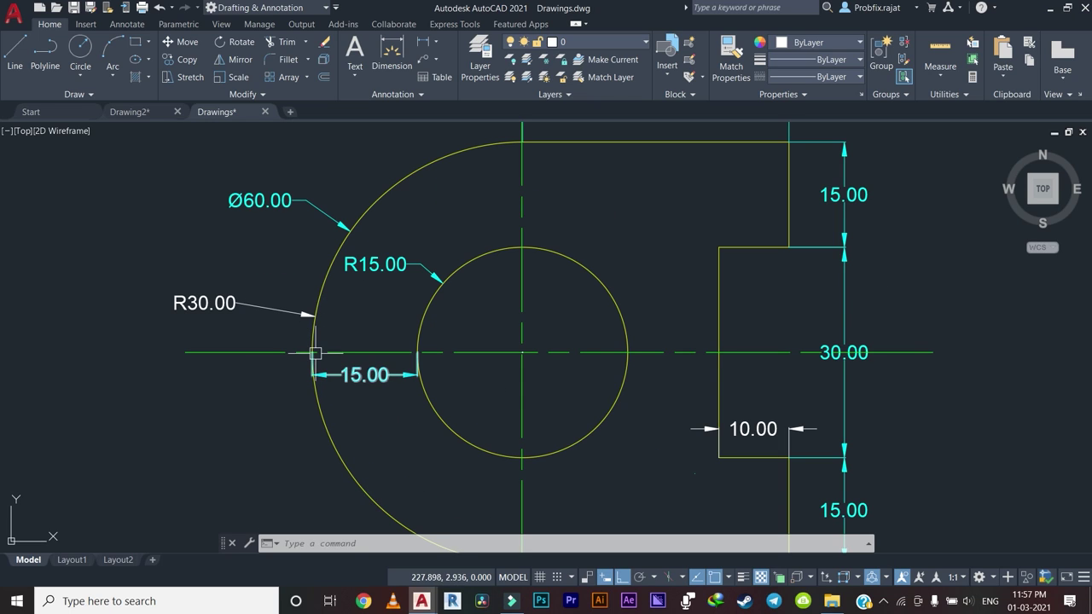
{"action": "scroll", "coordinate": [408, 368], "scroll_direction": "down", "scroll_amount": 2}
{"action": "scroll", "coordinate": [409, 368], "scroll_direction": "down", "scroll_amount": 3}
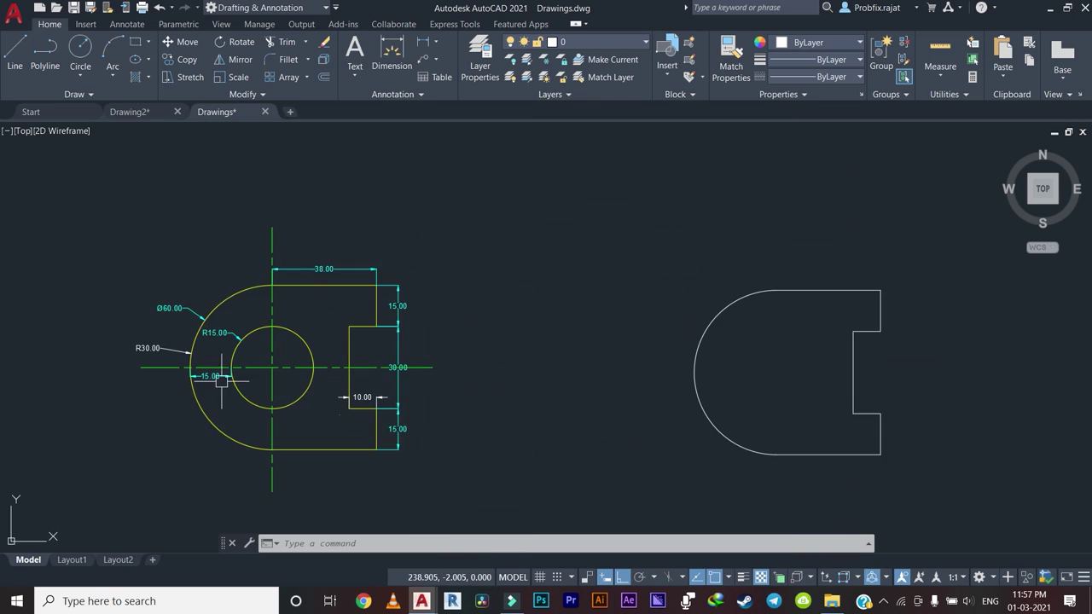
{"action": "middle_click_drag", "start_coordinate": [610, 353], "coordinate": [512, 353]}
Restart the Line command with the right-click Repeat LINE option.
{"action": "right_click", "coordinate": [520, 279]}
{"action": "left_click", "coordinate": [585, 270]}
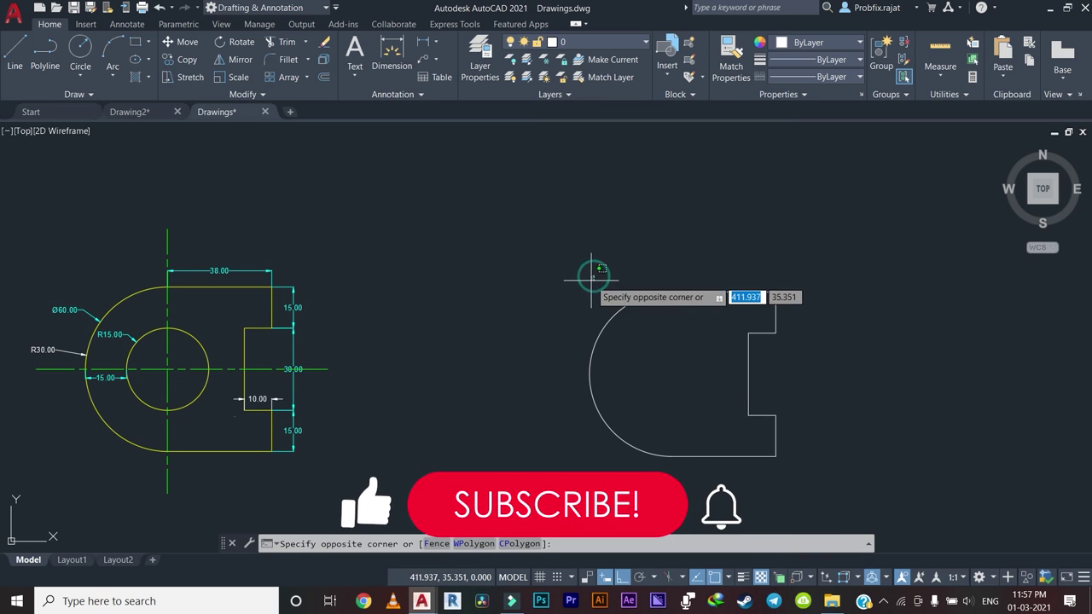
{"action": "left_click", "coordinate": [572, 280]}
{"action": "right_click", "coordinate": [595, 287]}
{"action": "left_click", "coordinate": [594, 287]}
{"action": "scroll", "coordinate": [609, 377], "scroll_direction": "up", "scroll_amount": 2}
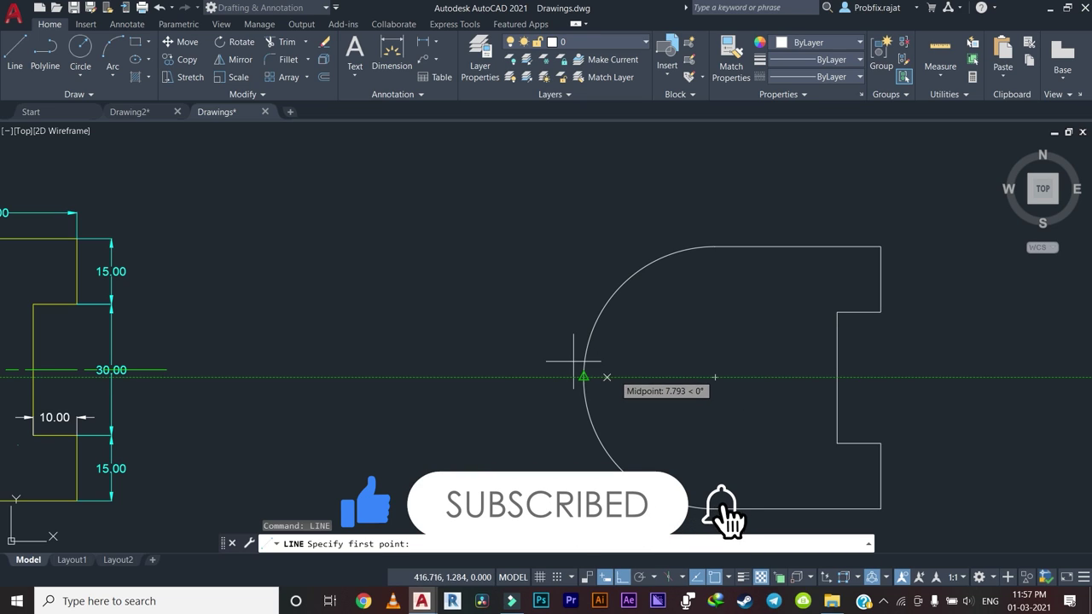
Draw a 15-unit helper line from the leftmost point of the outline's arc.
{"action": "key", "text": "Escape"}
{"action": "type", "text": "c"}
{"action": "key", "text": "Return"}
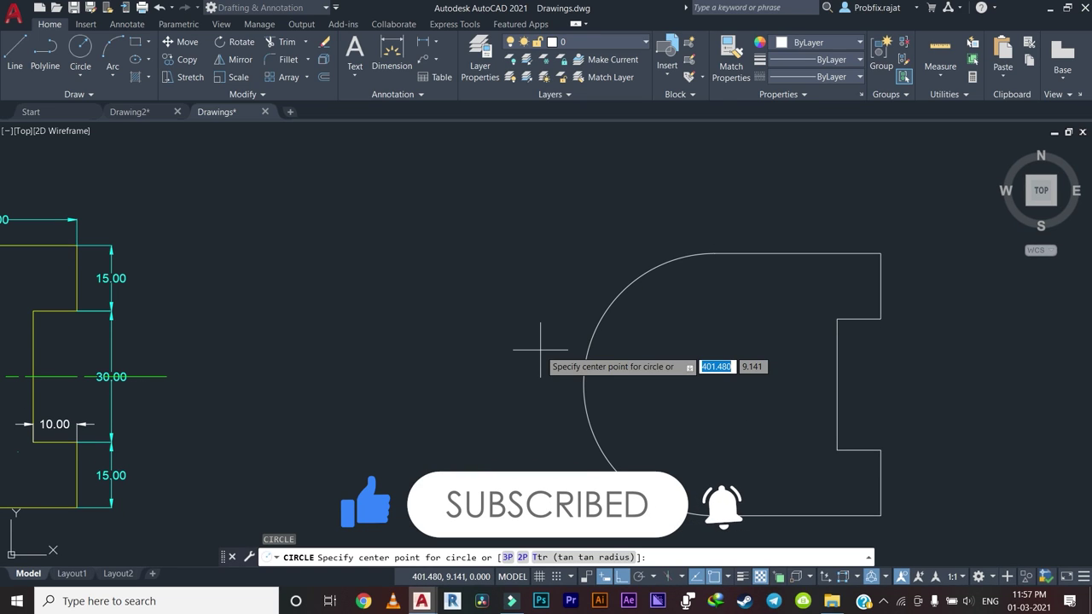
{"action": "key", "text": "Escape"}
{"action": "type", "text": "l"}
{"action": "key", "text": "Return"}
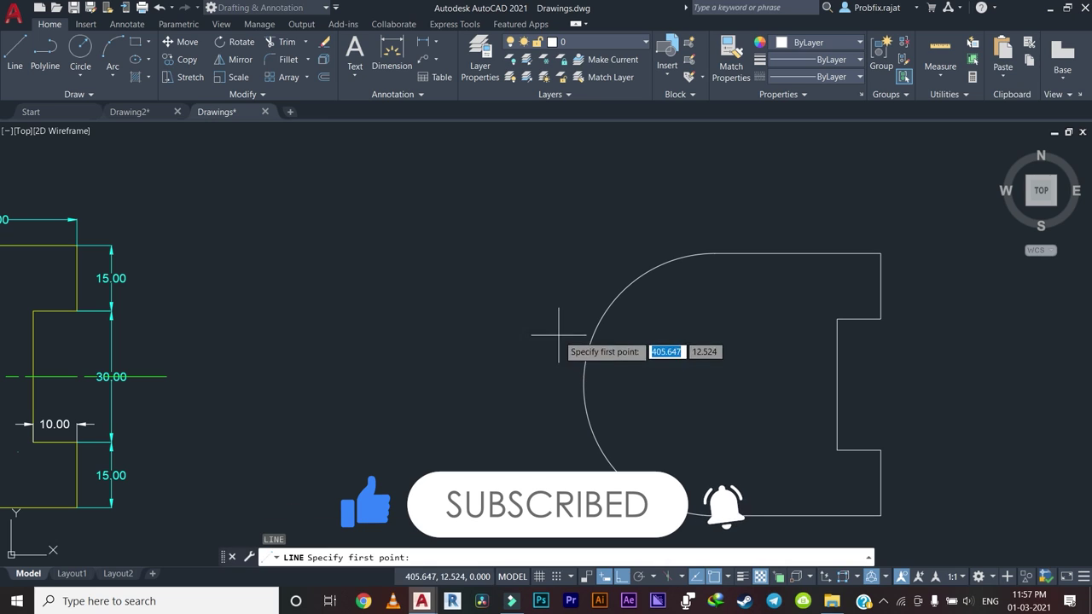
{"action": "left_click", "coordinate": [584, 383]}
{"action": "type", "text": "15"}
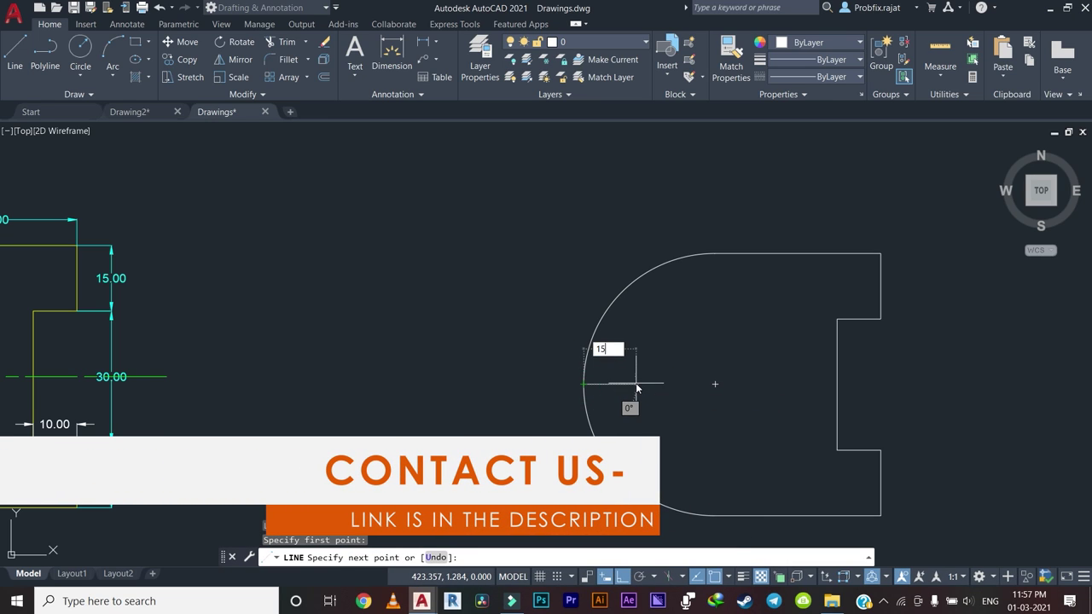
{"action": "key", "text": "Return"}
{"action": "scroll", "coordinate": [695, 371], "scroll_direction": "down", "scroll_amount": 2}
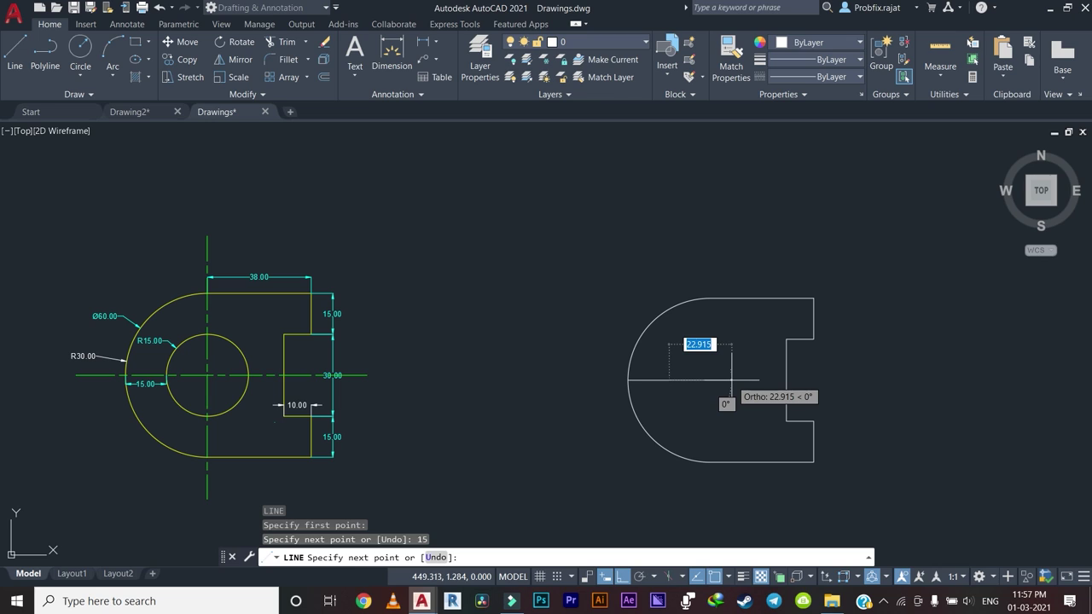
{"action": "key", "text": "Escape"}
Erase the short 15-unit helper line.
{"action": "mouse_move", "coordinate": [690, 376]}
{"action": "middle_mouse_down"}
{"action": "mouse_move", "coordinate": [646, 398]}
{"action": "mouse_move", "coordinate": [621, 394]}
{"action": "middle_mouse_up"}
{"action": "type", "text": "c"}
{"action": "key", "text": "Return"}
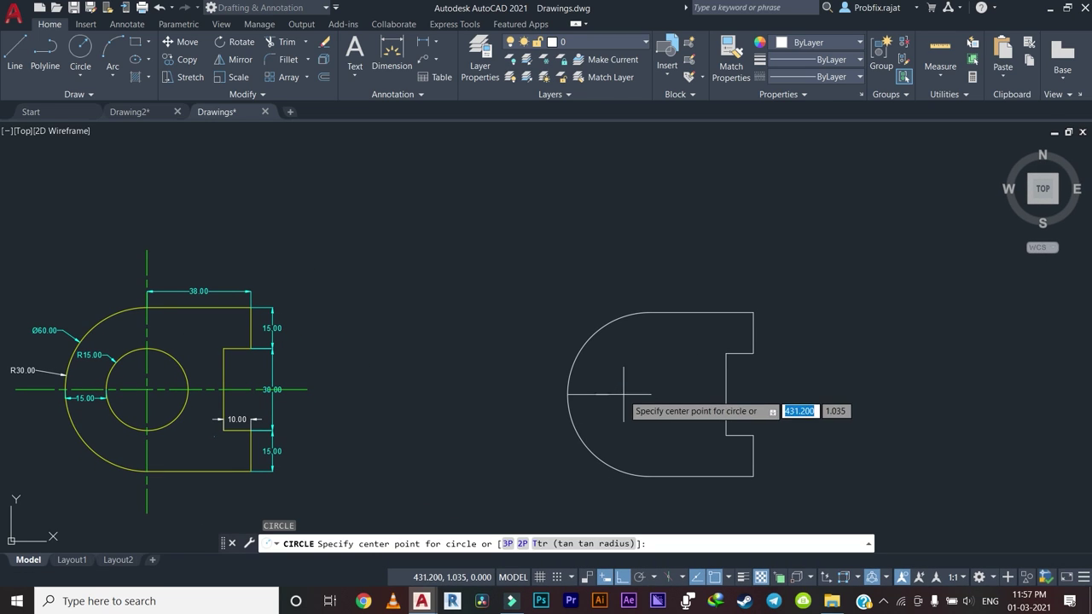
{"action": "key", "text": "Escape"}
{"action": "key", "text": "Escape"}
{"action": "left_click", "coordinate": [610, 397]}
{"action": "left_click", "coordinate": [593, 419]}
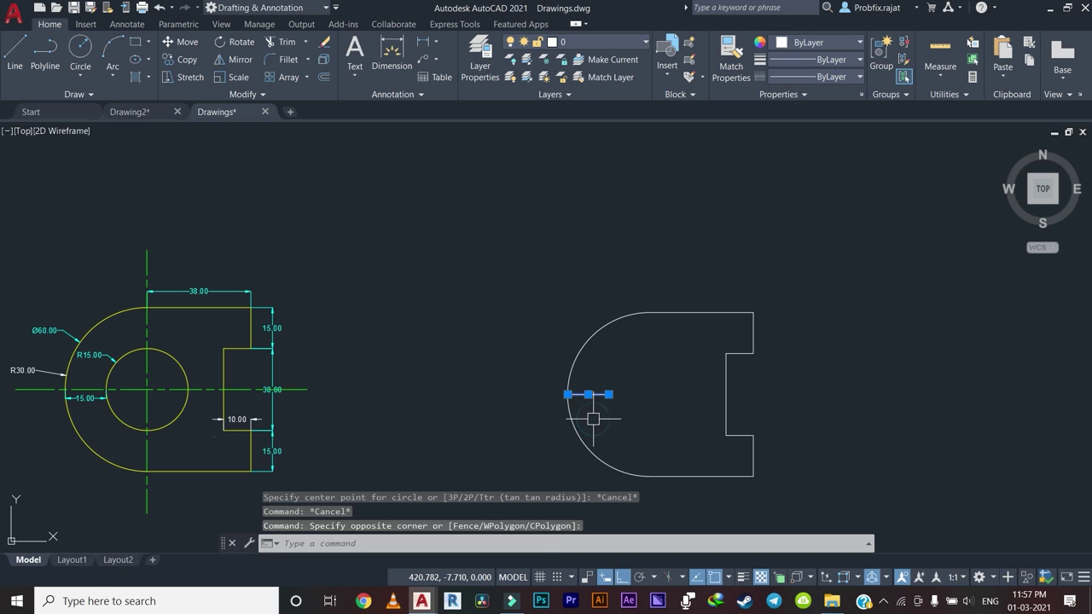
{"action": "key", "text": "Delete"}
Draw a radius-15 circle centred on the arc centre of the new outline.
{"action": "middle_click_drag", "start_coordinate": [131, 393], "coordinate": [179, 390]}
{"action": "scroll", "coordinate": [213, 334], "scroll_direction": "up", "scroll_amount": 1}
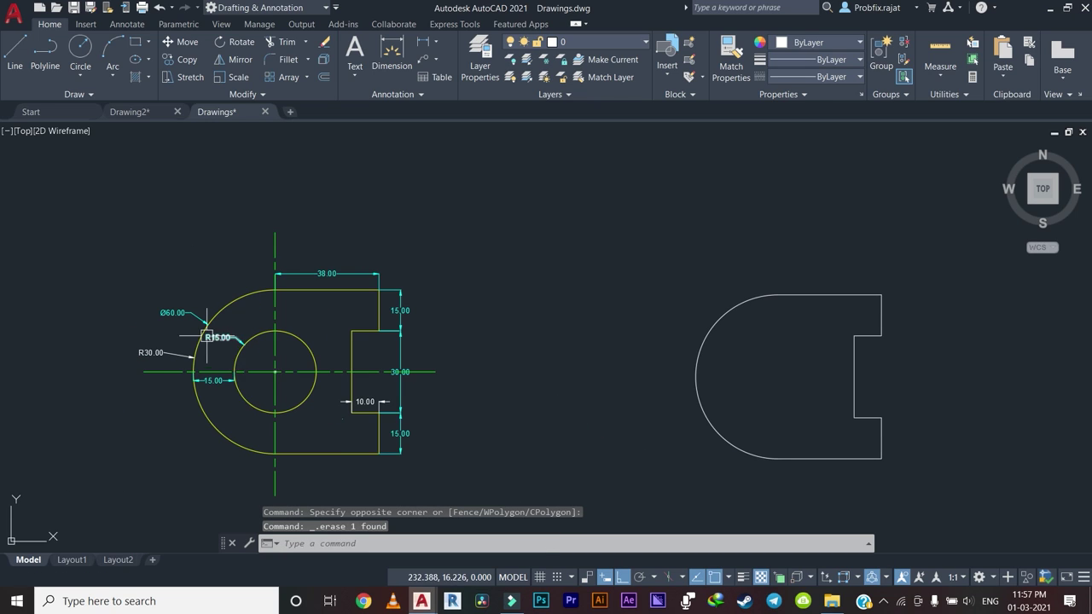
{"action": "scroll", "coordinate": [213, 335], "scroll_direction": "up", "scroll_amount": 2}
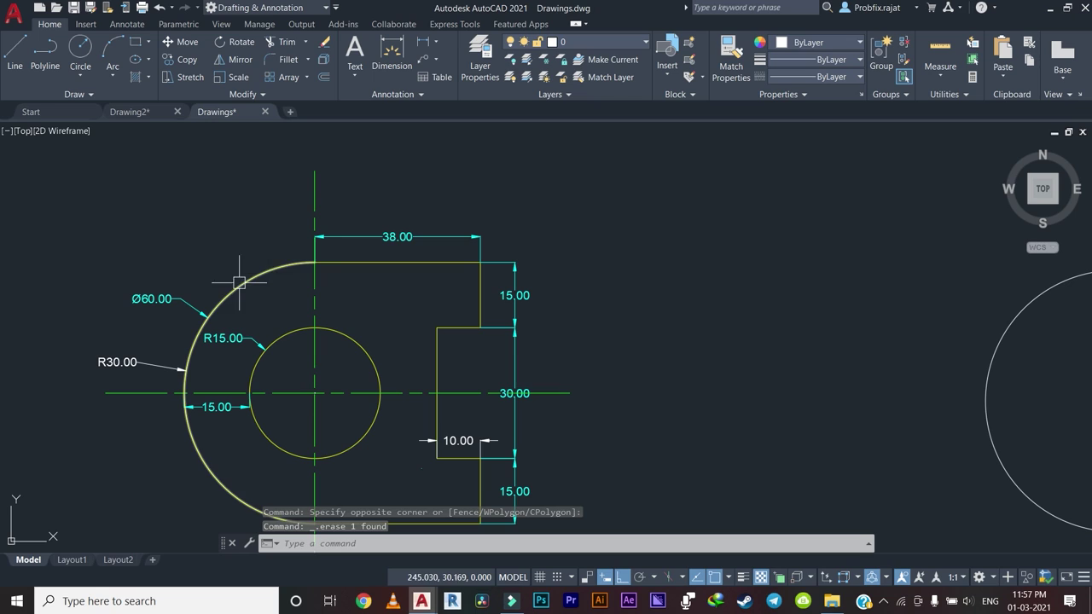
{"action": "middle_click_drag", "start_coordinate": [275, 346], "coordinate": [310, 298]}
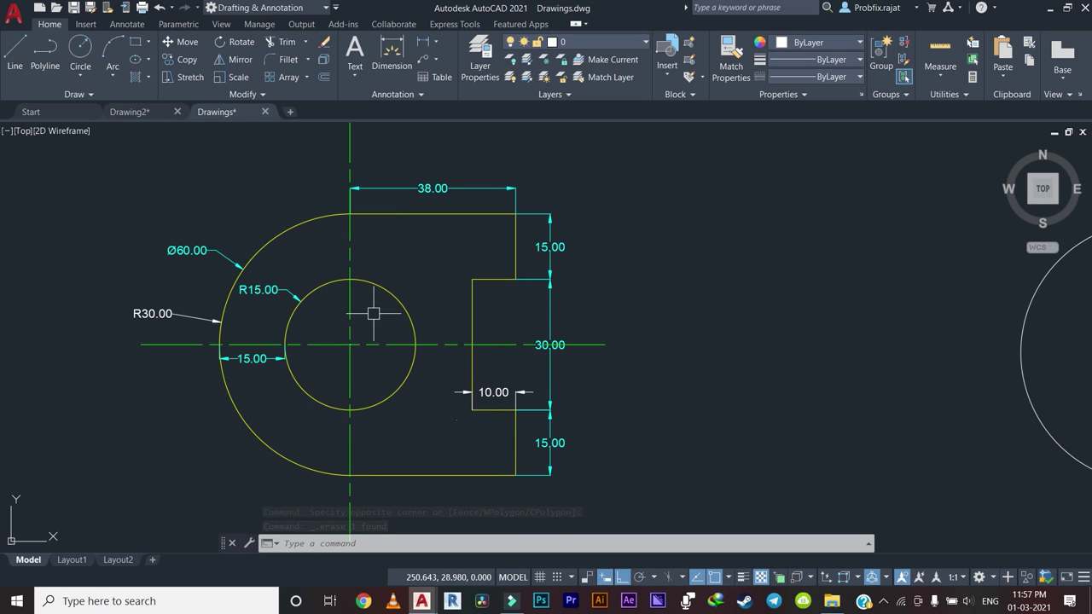
{"action": "scroll", "coordinate": [358, 337], "scroll_direction": "down", "scroll_amount": 4}
{"action": "scroll", "coordinate": [576, 367], "scroll_direction": "up", "scroll_amount": 2}
{"action": "type", "text": "c"}
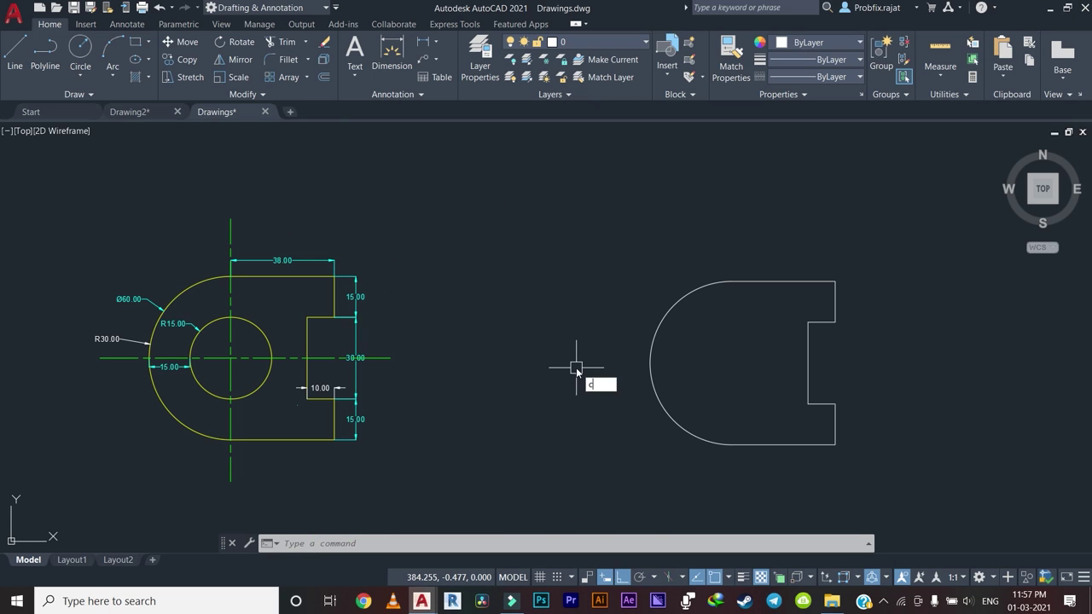
{"action": "key", "text": "Return"}
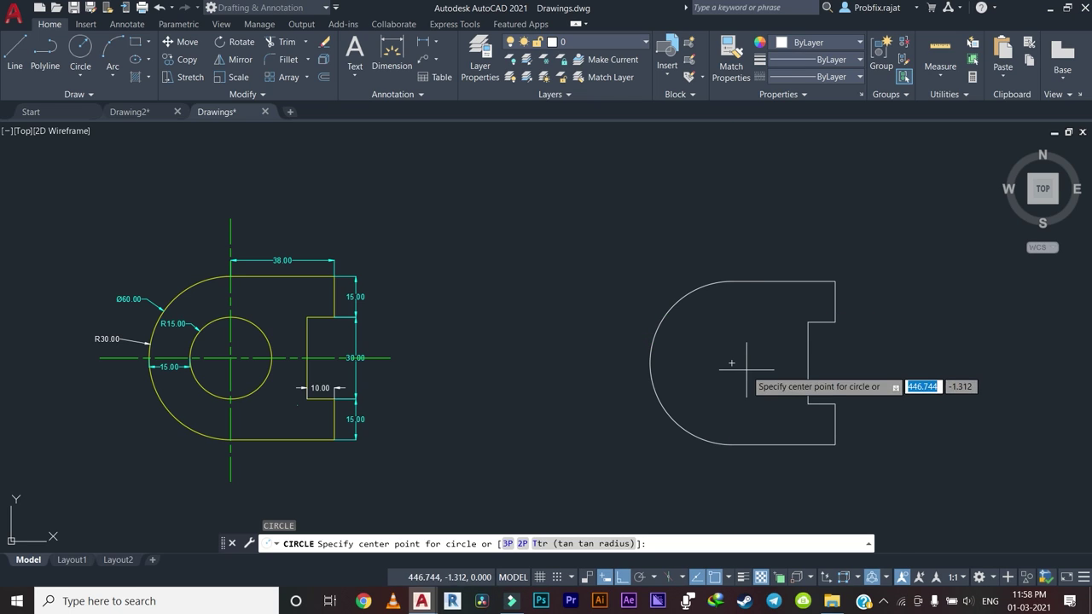
{"action": "left_click", "coordinate": [731, 363]}
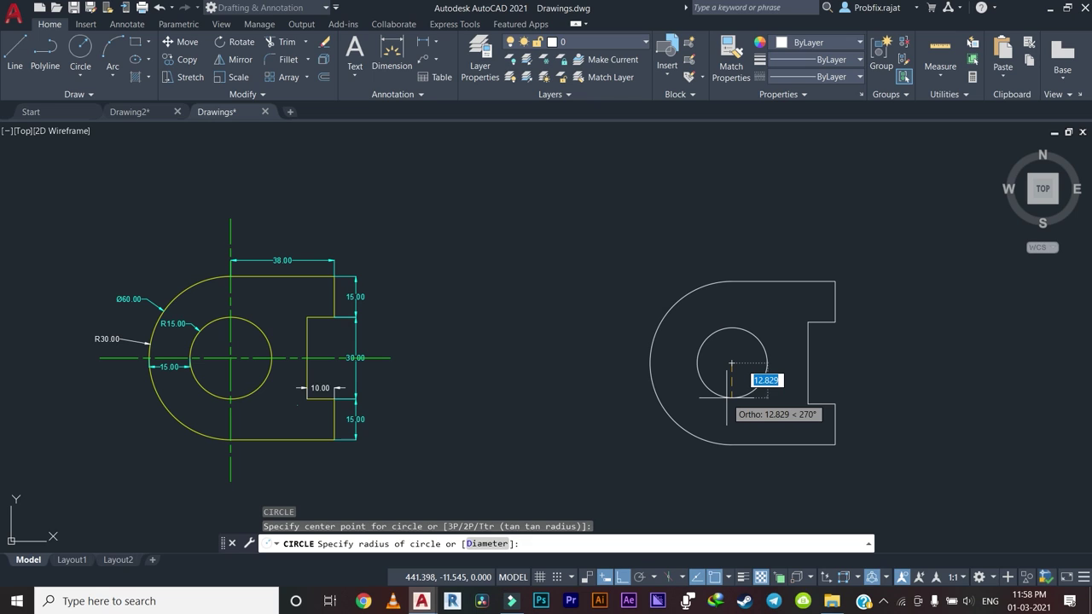
{"action": "type", "text": "15"}
{"action": "key", "text": "Return"}
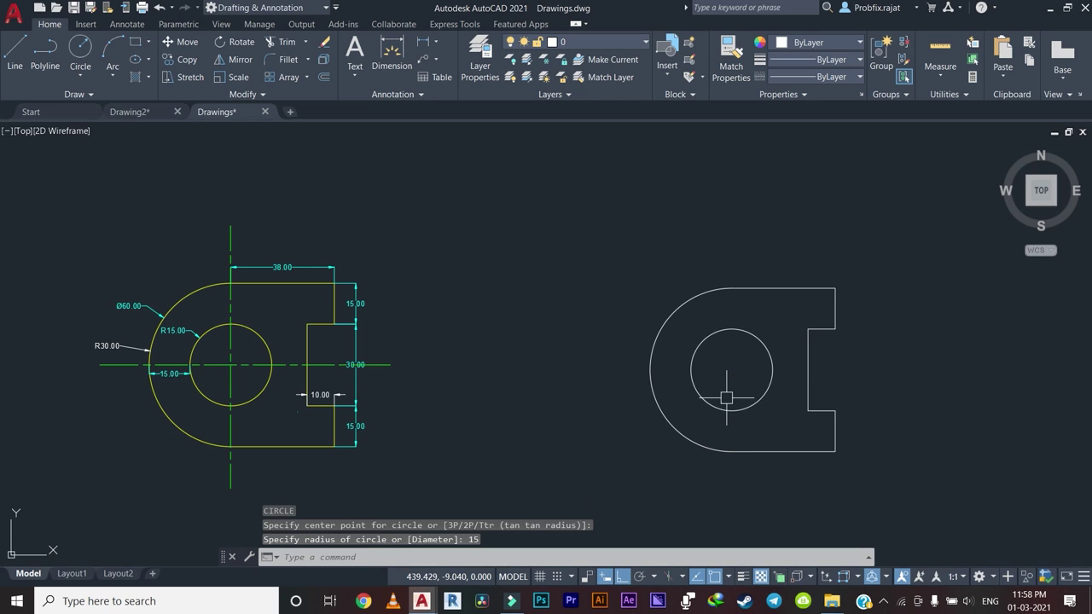
{"action": "middle_click_drag", "start_coordinate": [721, 370], "coordinate": [619, 349]}
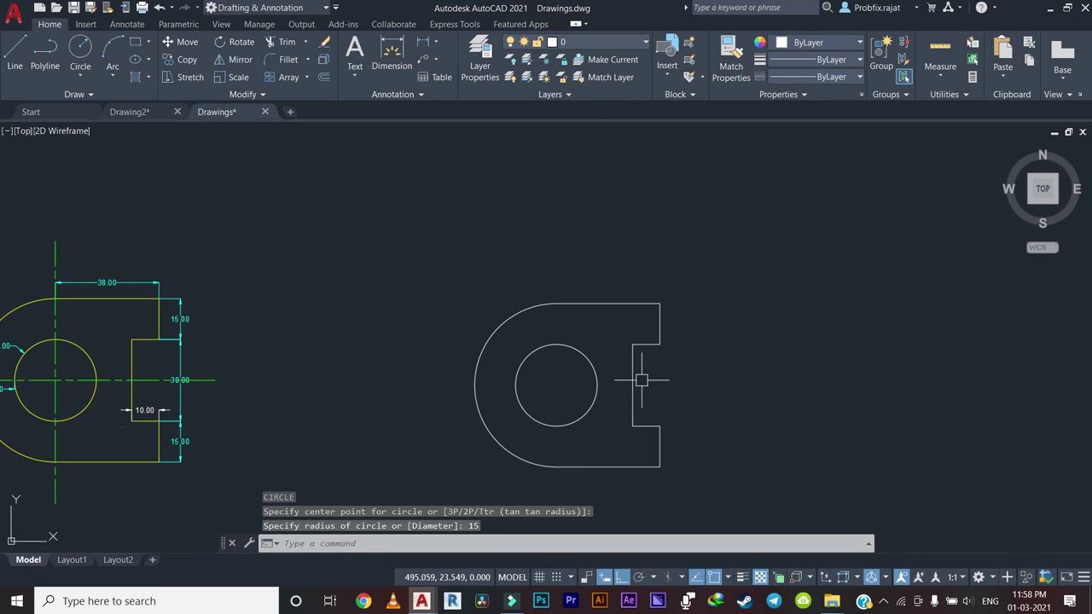
Zoom and pan around the dimensioned bracket toward the redrawn outline.
{"action": "scroll", "coordinate": [393, 370], "scroll_direction": "up", "scroll_amount": 3}
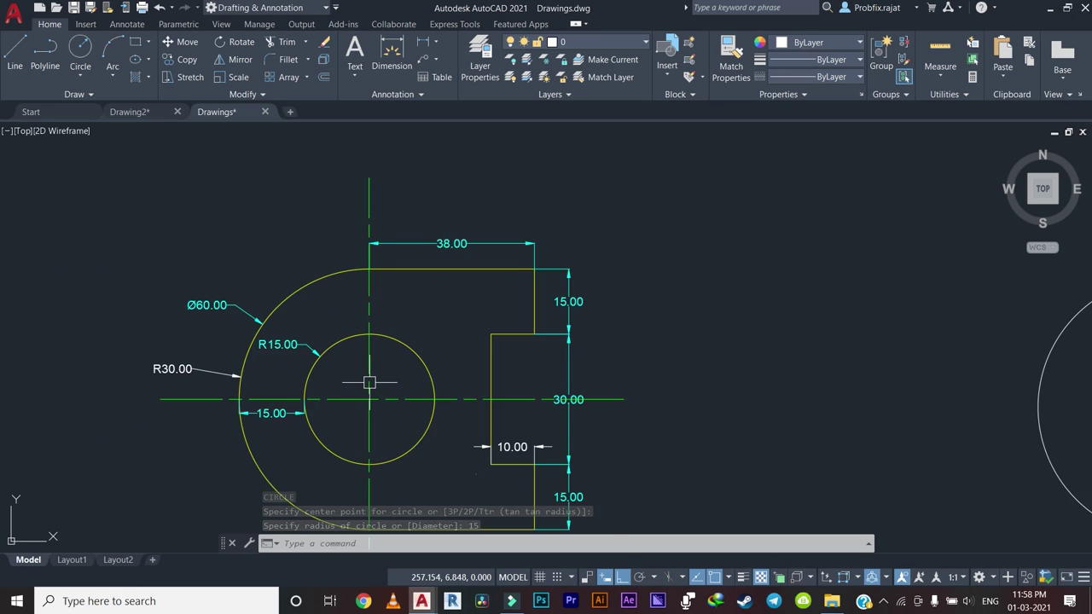
{"action": "scroll", "coordinate": [420, 349], "scroll_direction": "up", "scroll_amount": 3}
{"action": "scroll", "coordinate": [420, 350], "scroll_direction": "down", "scroll_amount": 2}
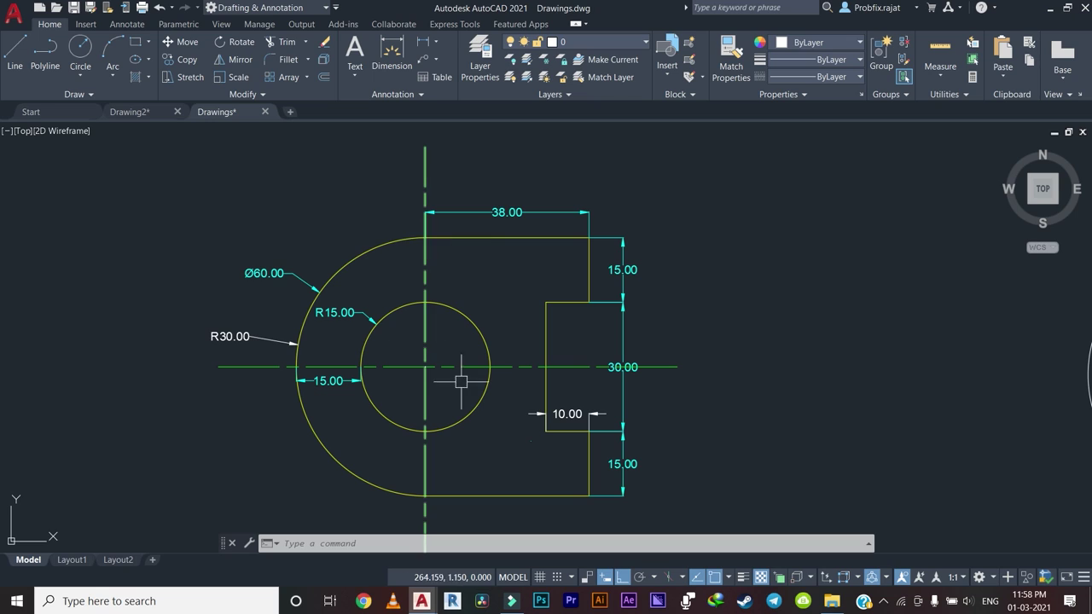
{"action": "middle_click_drag", "start_coordinate": [458, 375], "coordinate": [454, 364]}
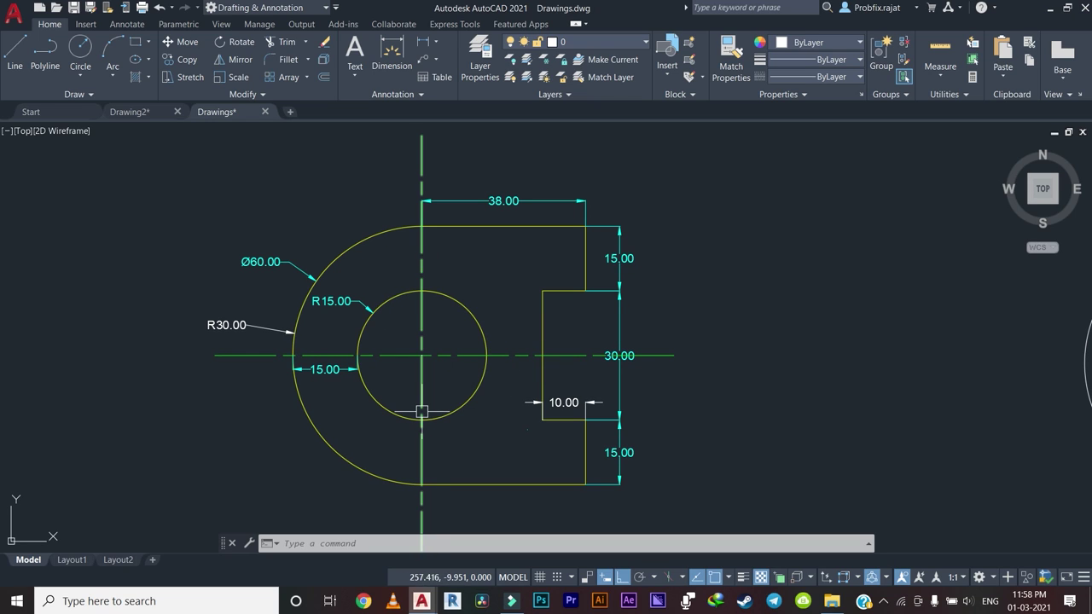
{"action": "scroll", "coordinate": [461, 375], "scroll_direction": "up", "scroll_amount": 2}
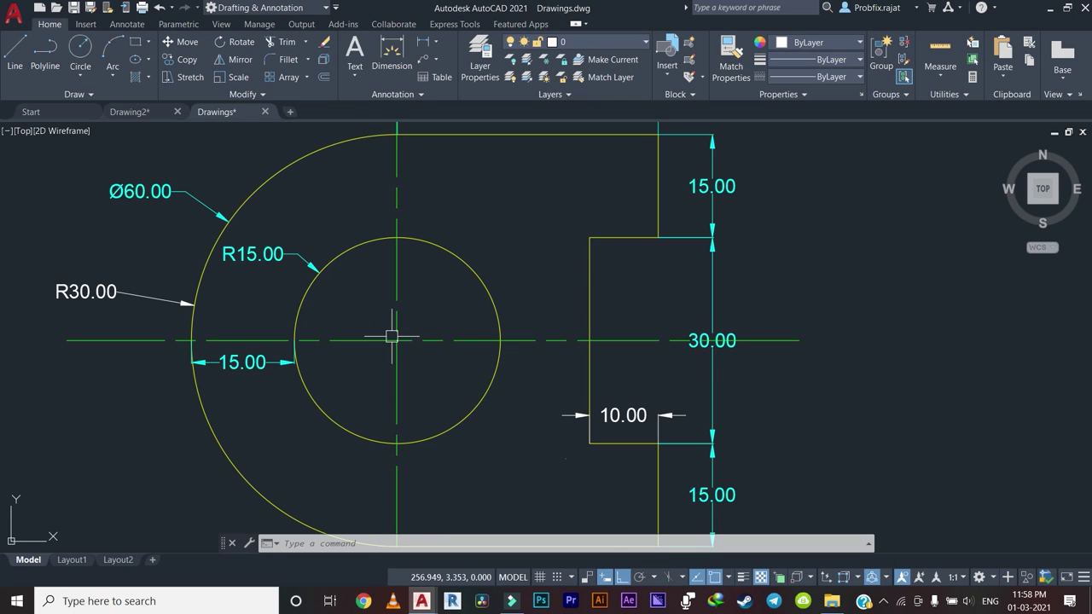
{"action": "scroll", "coordinate": [382, 342], "scroll_direction": "down", "scroll_amount": 4}
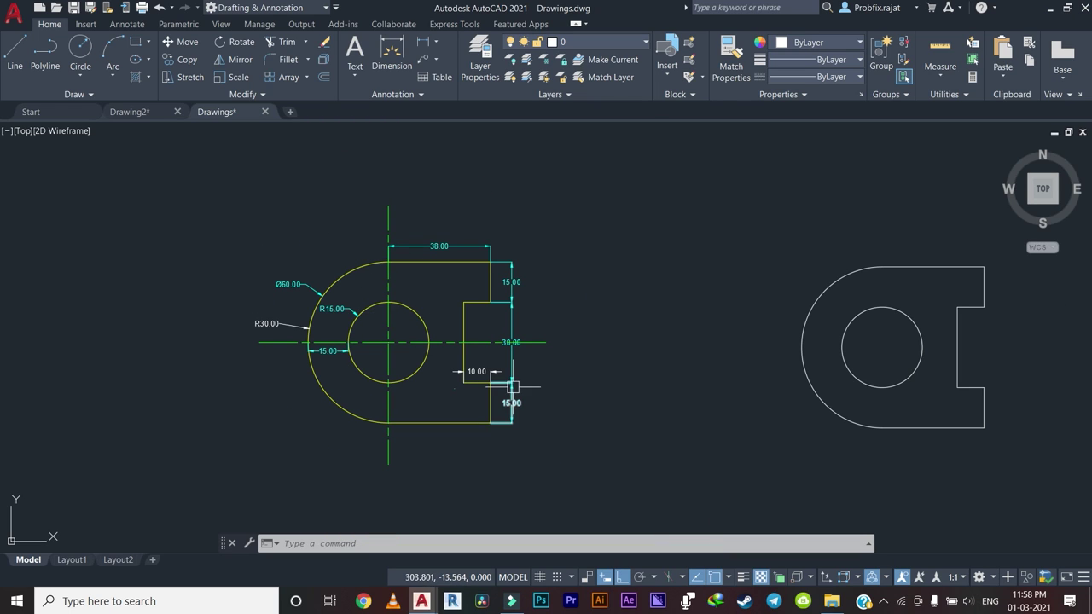
{"action": "middle_click_drag", "start_coordinate": [499, 399], "coordinate": [451, 432]}
Frame the view so the redrawn outline and dimensioned original fit together.
{"action": "middle_click_drag", "start_coordinate": [390, 376], "coordinate": [195, 356]}
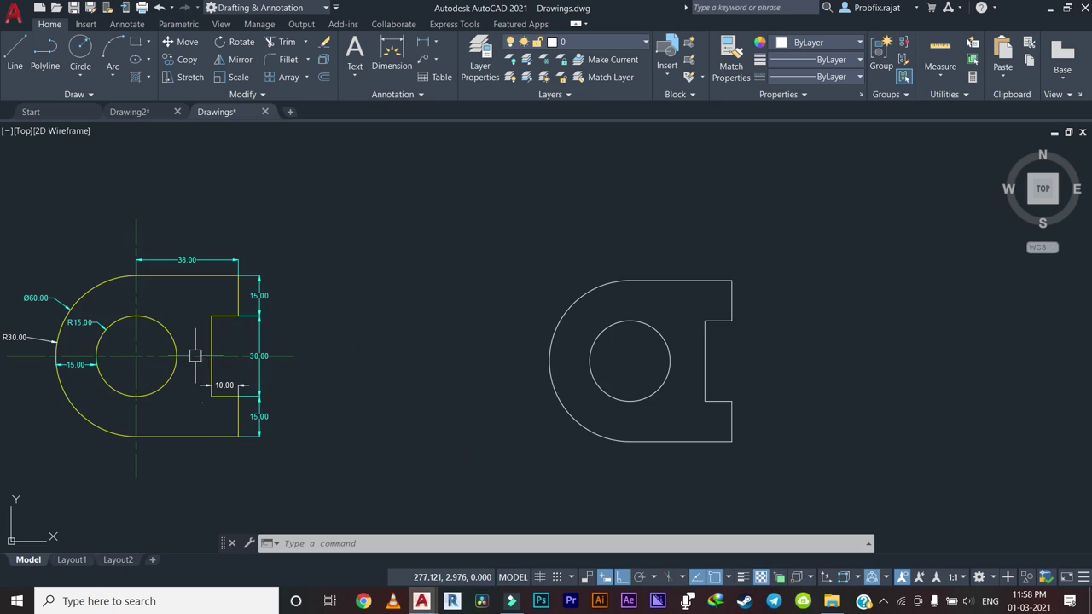
{"action": "scroll", "coordinate": [609, 384], "scroll_direction": "up", "scroll_amount": 2}
{"action": "middle_click_drag", "start_coordinate": [609, 384], "coordinate": [406, 388]}
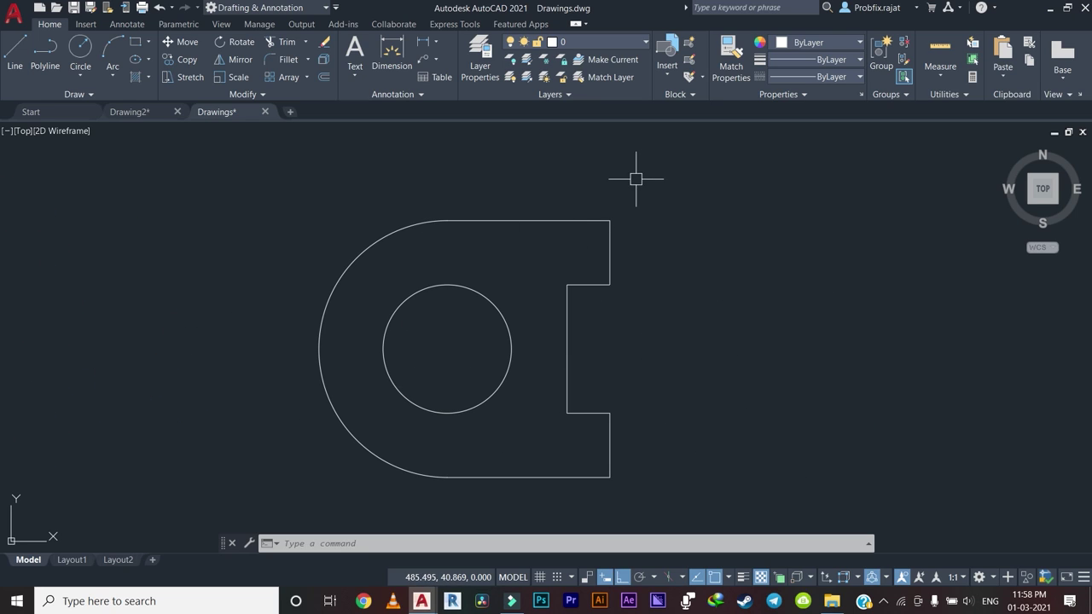
{"action": "scroll", "coordinate": [302, 293], "scroll_direction": "down", "scroll_amount": 4}
{"action": "middle_click_drag", "start_coordinate": [260, 321], "coordinate": [346, 322]}
{"action": "scroll", "coordinate": [305, 317], "scroll_direction": "up", "scroll_amount": 2}
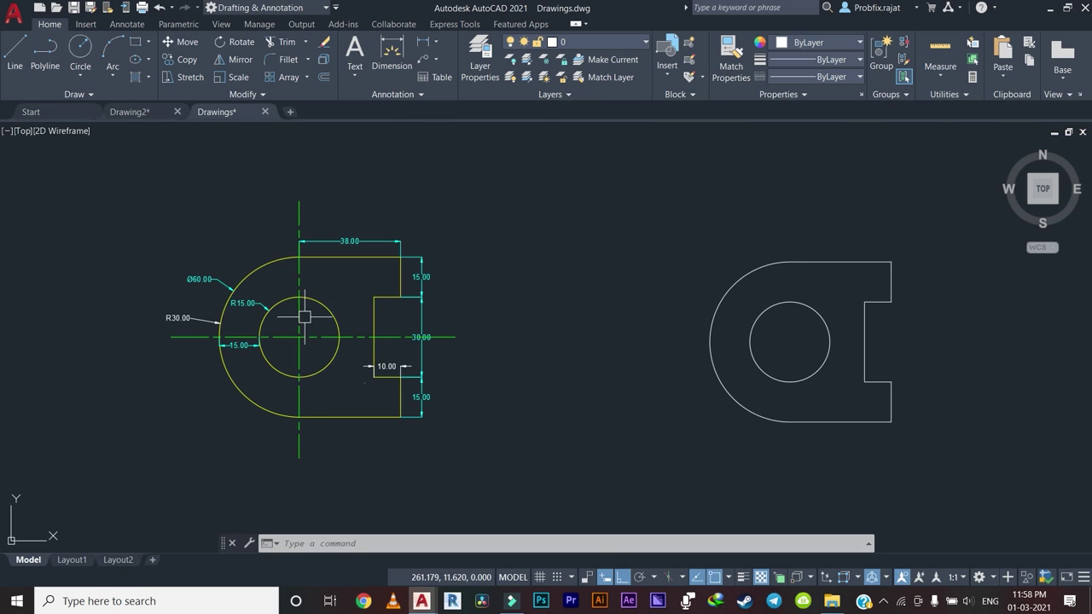
{"action": "scroll", "coordinate": [304, 316], "scroll_direction": "up", "scroll_amount": 4}
{"action": "scroll", "coordinate": [296, 312], "scroll_direction": "down", "scroll_amount": 4}
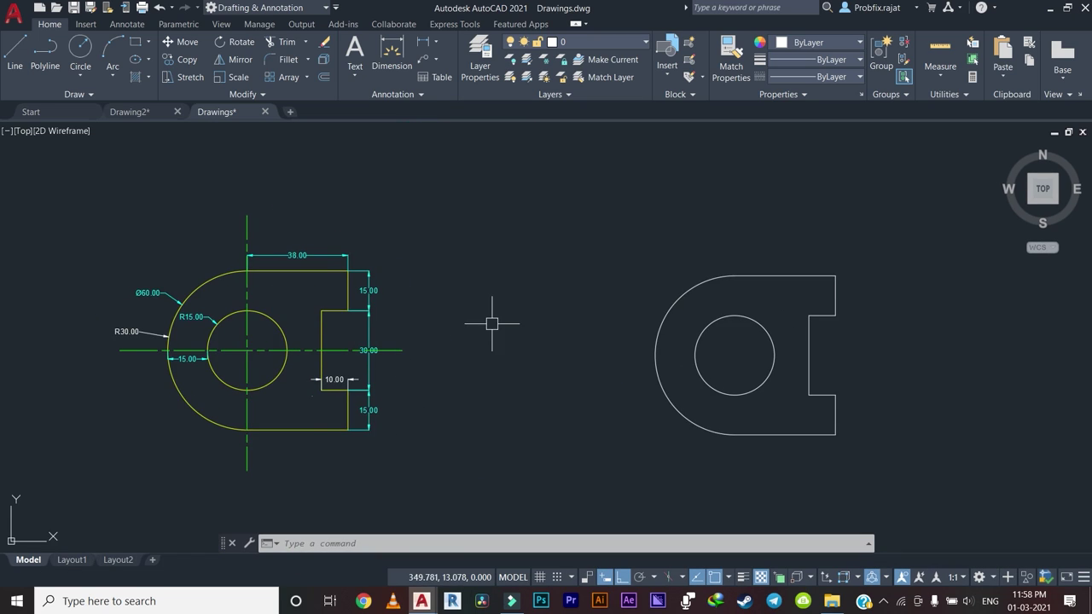
{"action": "middle_click_drag", "start_coordinate": [492, 324], "coordinate": [291, 325]}
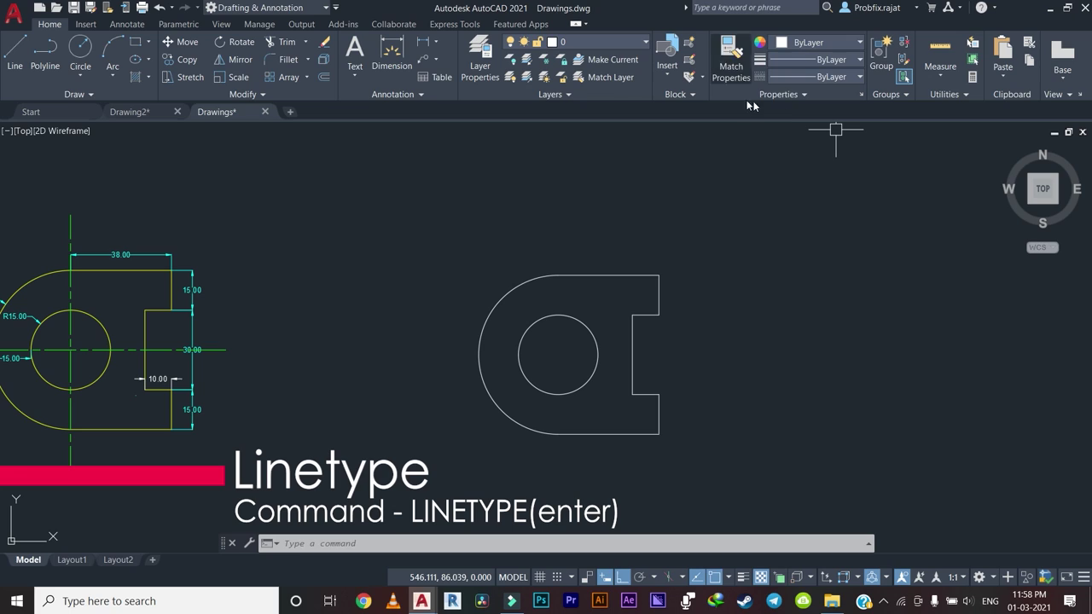
Compare the linetypes in Drawings and Drawing2, ending in Drawings with the linetype list open.
{"action": "left_click", "coordinate": [818, 77]}
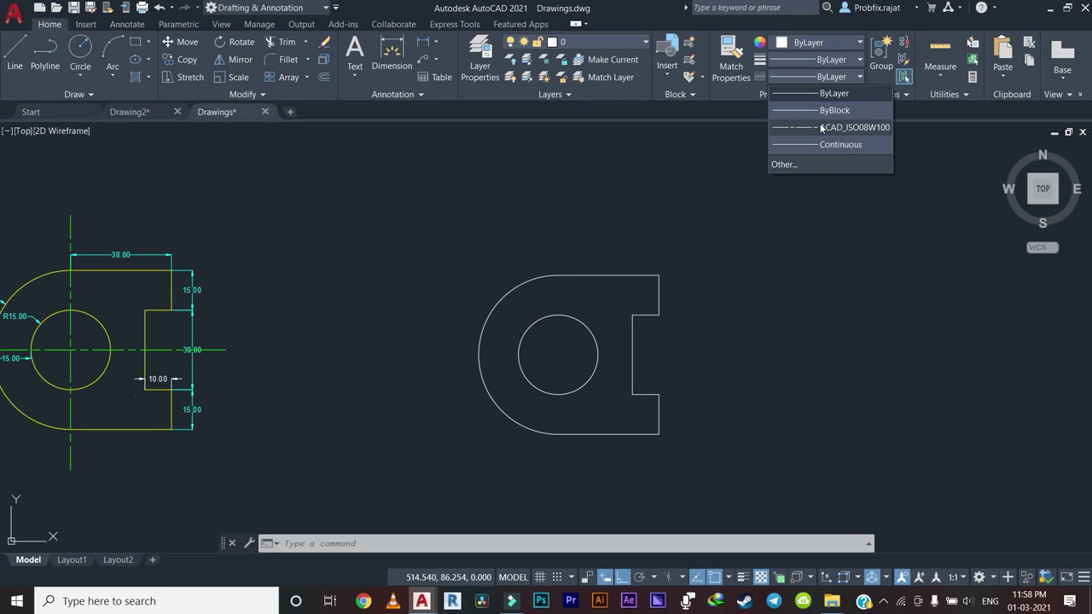
{"action": "left_click", "coordinate": [442, 192]}
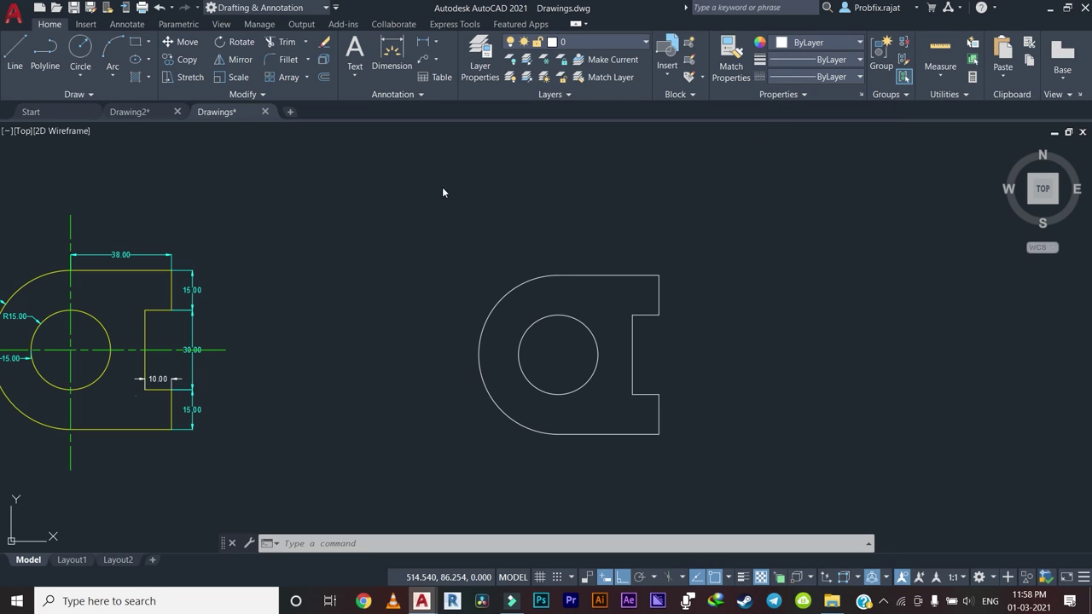
{"action": "left_click", "coordinate": [139, 111]}
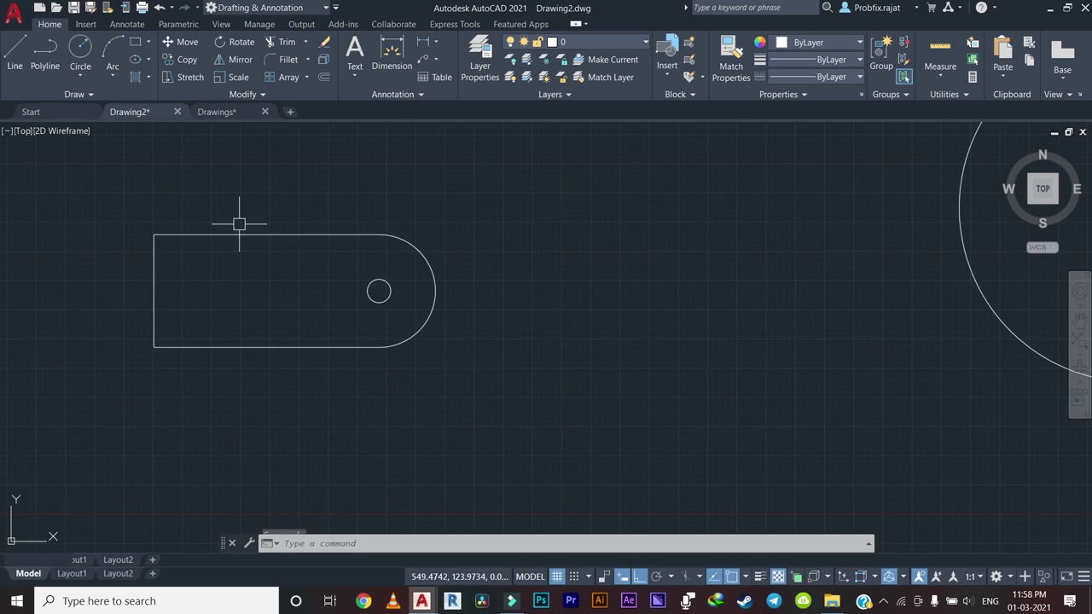
{"action": "left_click", "coordinate": [823, 78]}
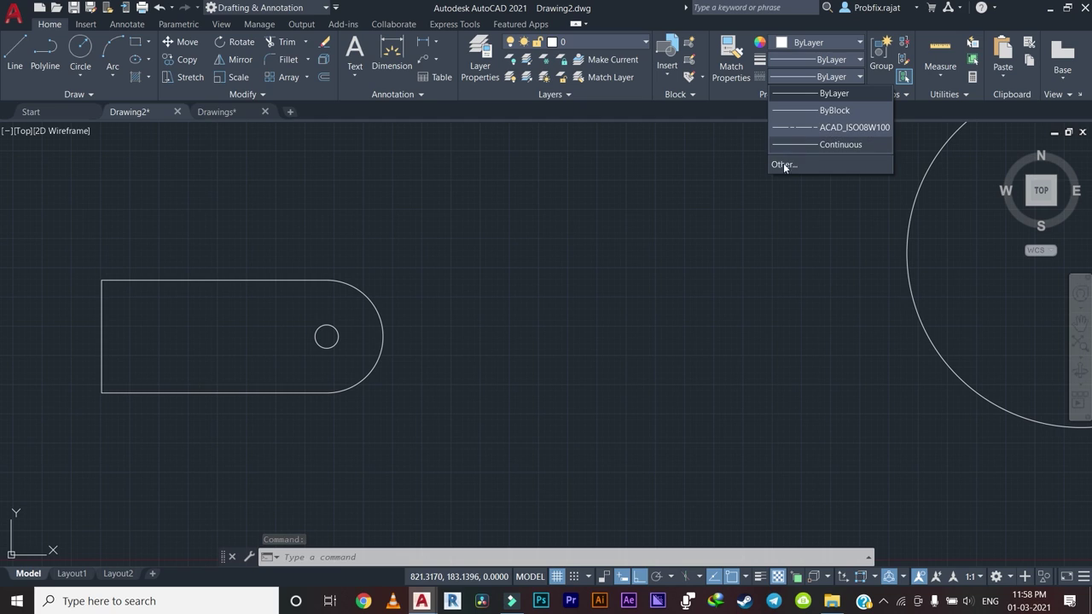
{"action": "scroll", "coordinate": [678, 183], "scroll_direction": "down", "scroll_amount": 1}
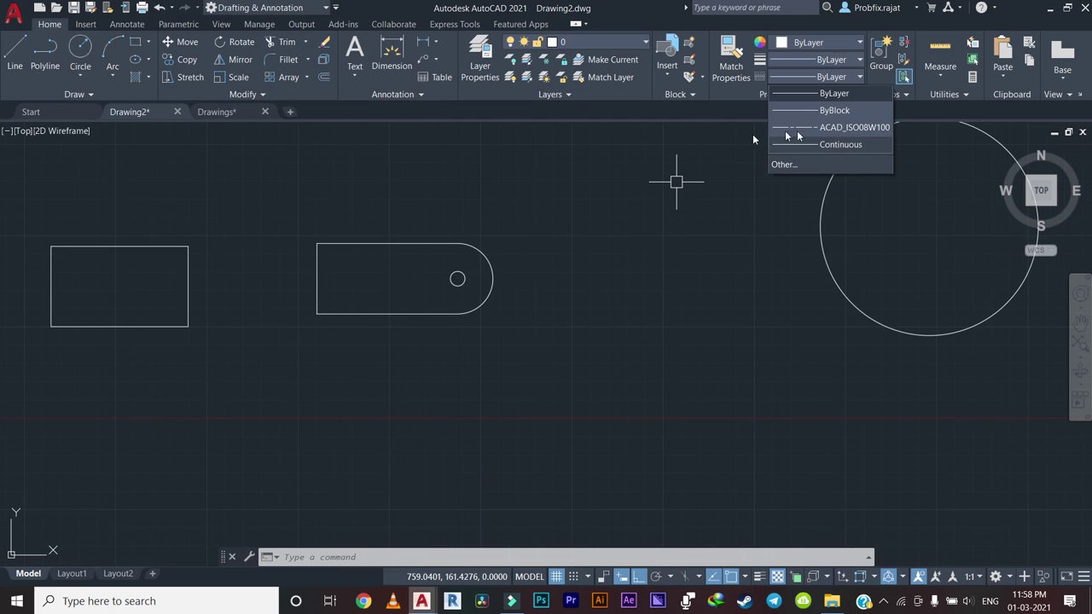
{"action": "left_click", "coordinate": [727, 213]}
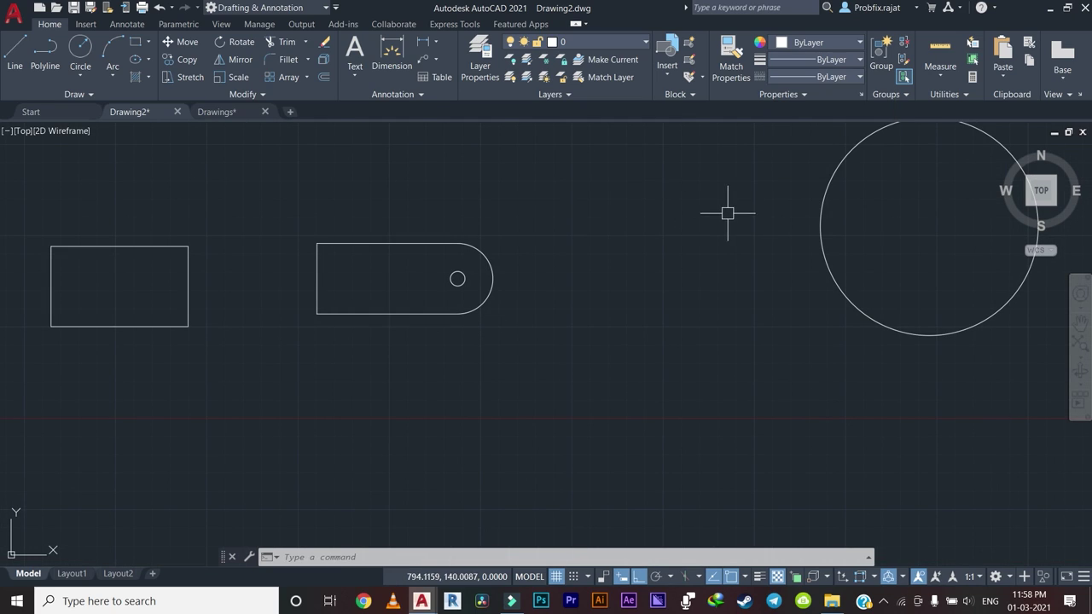
{"action": "left_click", "coordinate": [217, 112]}
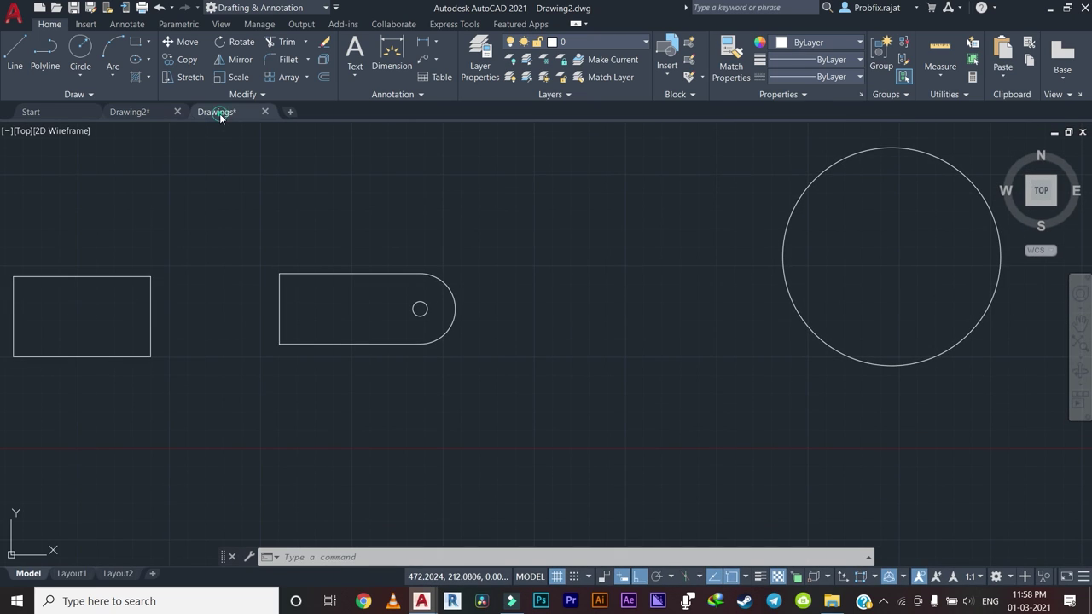
{"action": "left_click", "coordinate": [829, 78]}
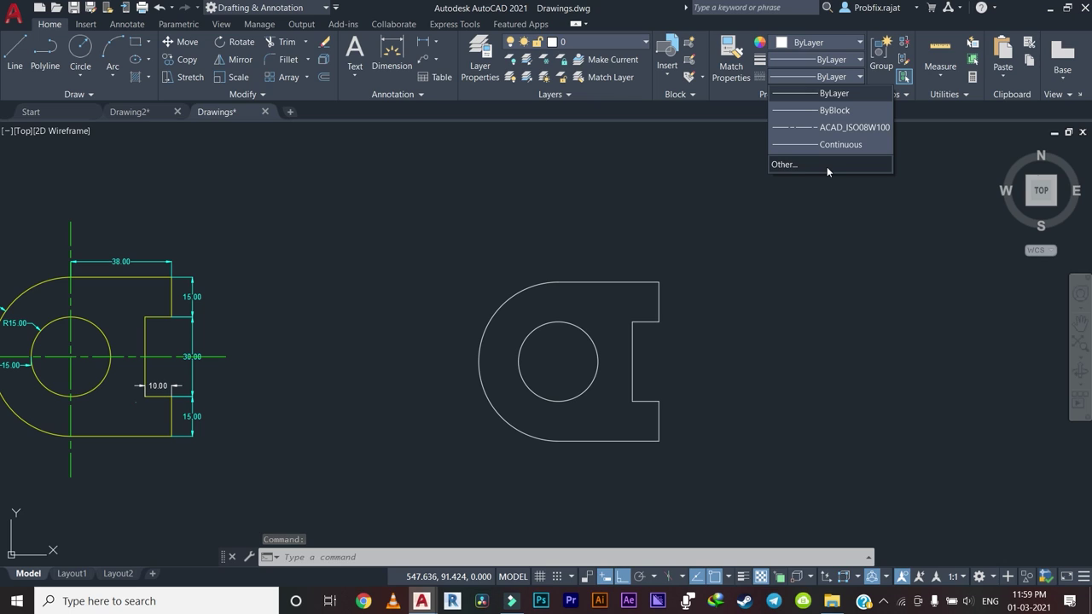
Load the ACAD_ISO02W100 dash linetype from acad.lin in the Linetype Manager.
{"action": "left_click", "coordinate": [827, 166]}
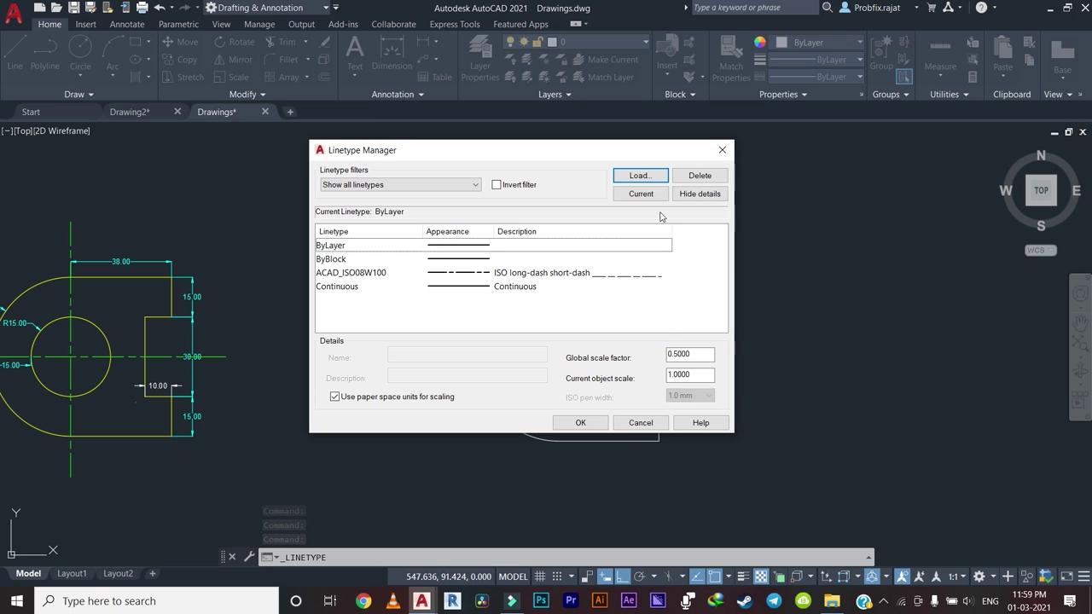
{"action": "left_click", "coordinate": [644, 179]}
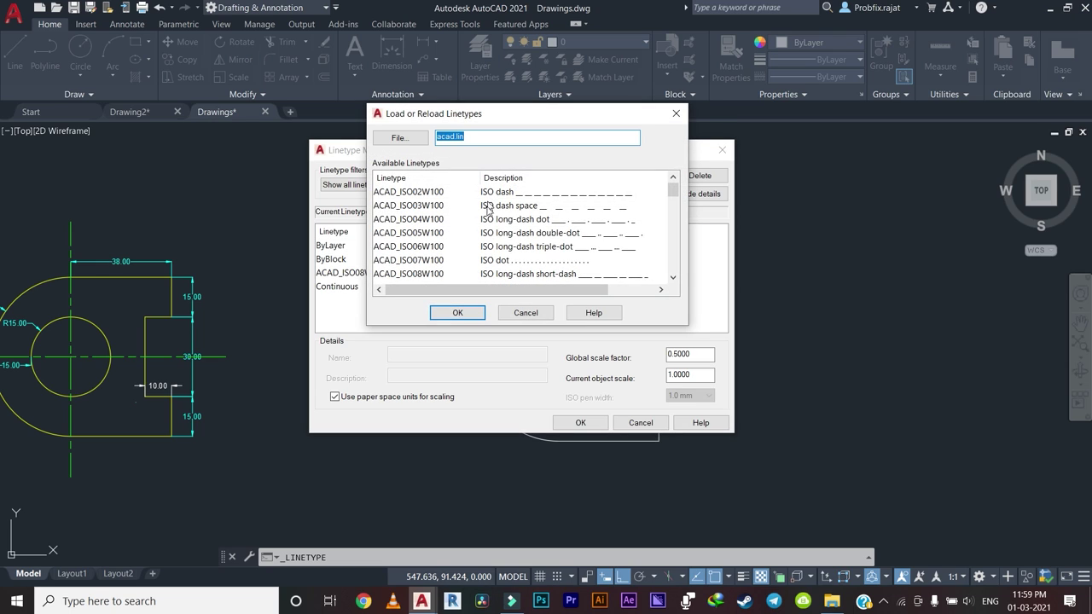
{"action": "scroll", "coordinate": [488, 209], "scroll_direction": "down", "scroll_amount": 3}
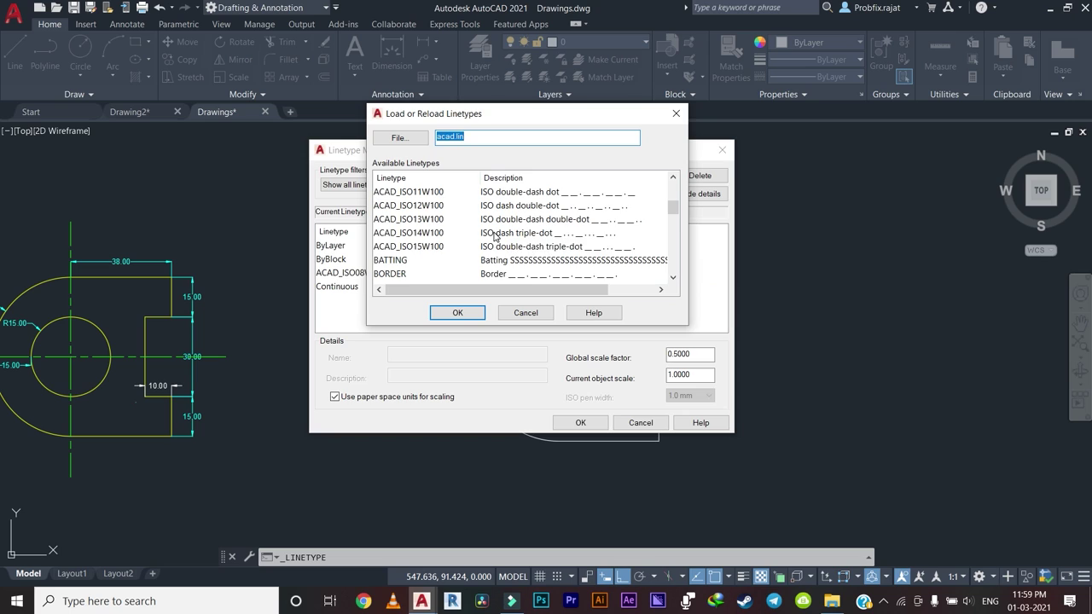
{"action": "scroll", "coordinate": [494, 236], "scroll_direction": "down", "scroll_amount": 2}
{"action": "scroll", "coordinate": [531, 236], "scroll_direction": "up", "scroll_amount": 1}
{"action": "scroll", "coordinate": [465, 209], "scroll_direction": "up", "scroll_amount": 3}
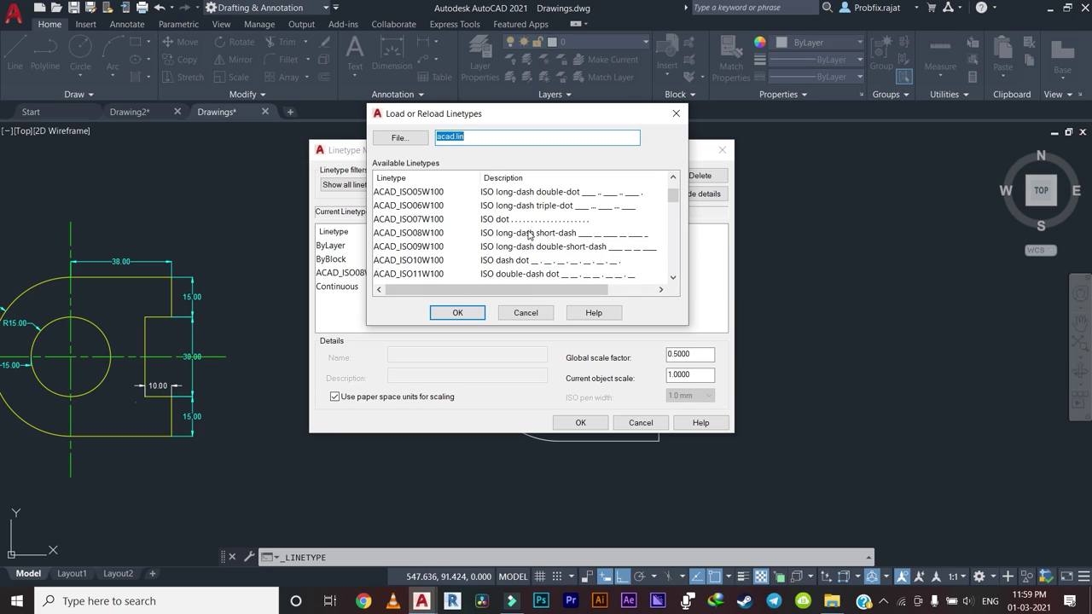
{"action": "scroll", "coordinate": [529, 238], "scroll_direction": "up", "scroll_amount": 1}
{"action": "scroll", "coordinate": [525, 234], "scroll_direction": "down", "scroll_amount": 1}
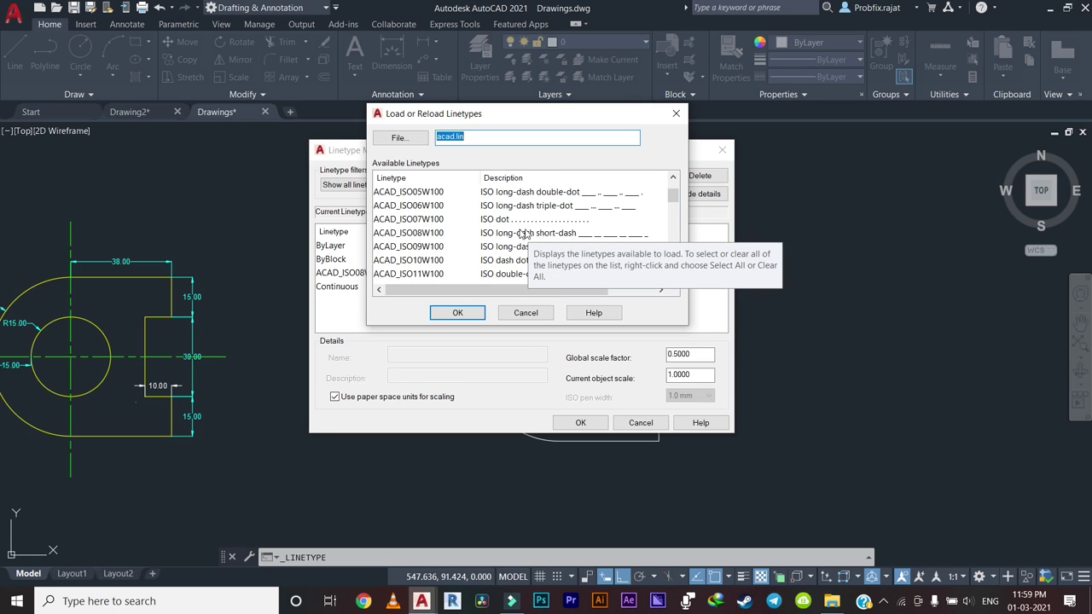
{"action": "left_click", "coordinate": [437, 233]}
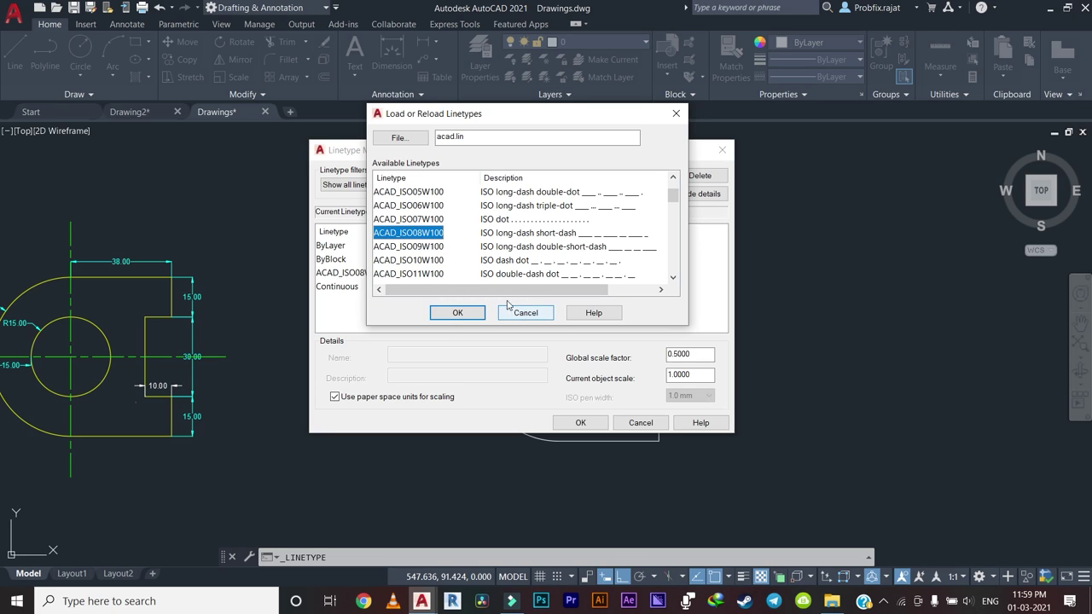
{"action": "scroll", "coordinate": [523, 238], "scroll_direction": "up", "scroll_amount": 1}
{"action": "left_click", "coordinate": [431, 193], "text": "ctrl"}
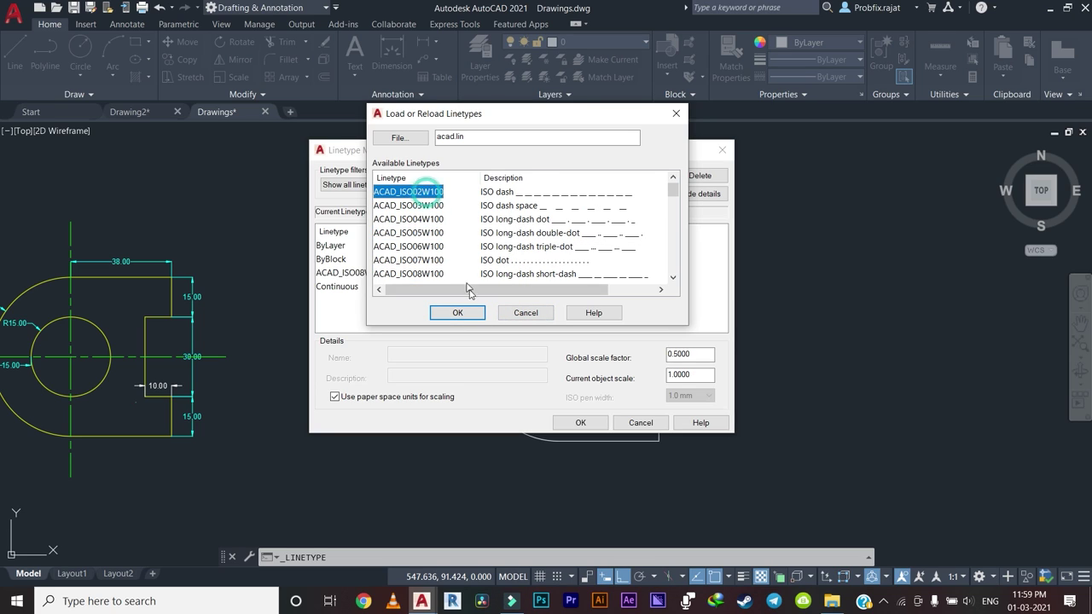
{"action": "left_click", "coordinate": [457, 312]}
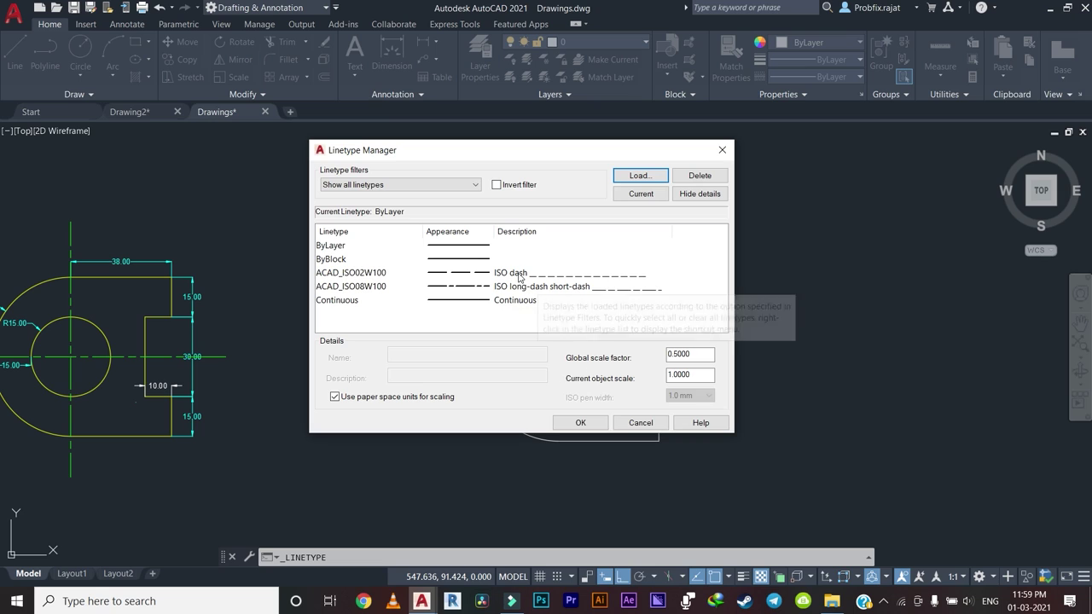
Accept the Linetype Manager and confirm ACAD_ISO02W100 appears in the linetype list.
{"action": "left_click", "coordinate": [516, 272]}
{"action": "left_click", "coordinate": [574, 424]}
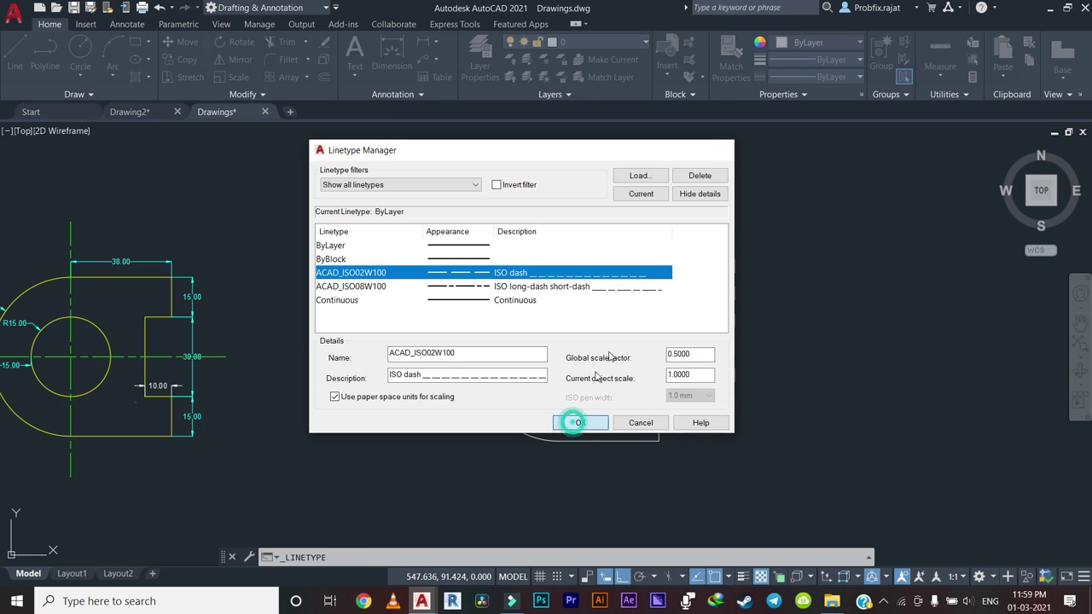
{"action": "scroll", "coordinate": [740, 264], "scroll_direction": "down", "scroll_amount": 2}
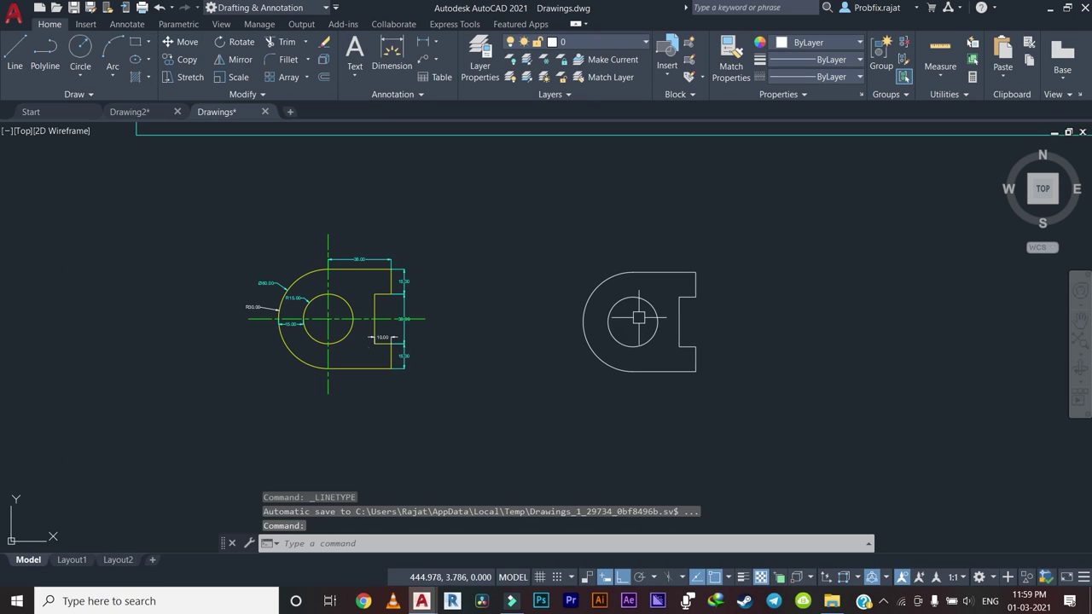
{"action": "scroll", "coordinate": [629, 324], "scroll_direction": "up", "scroll_amount": 2}
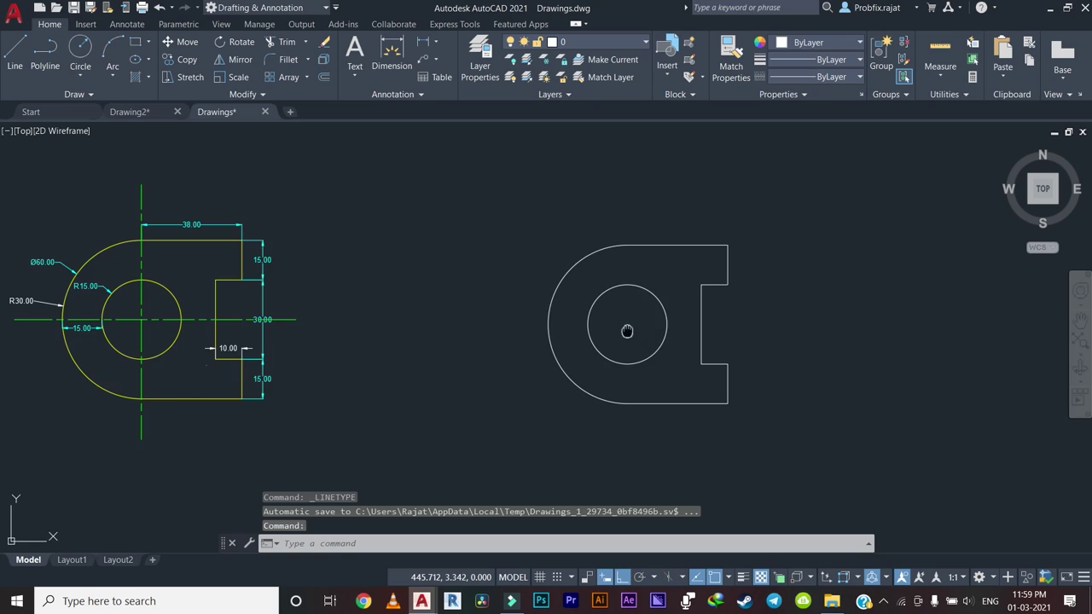
{"action": "left_click", "coordinate": [817, 76]}
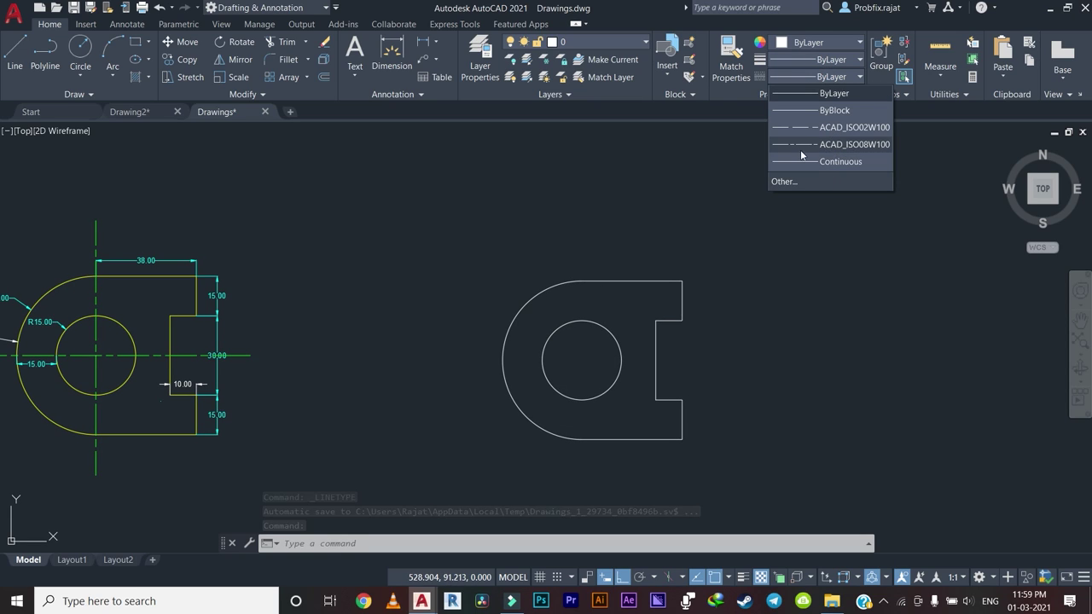
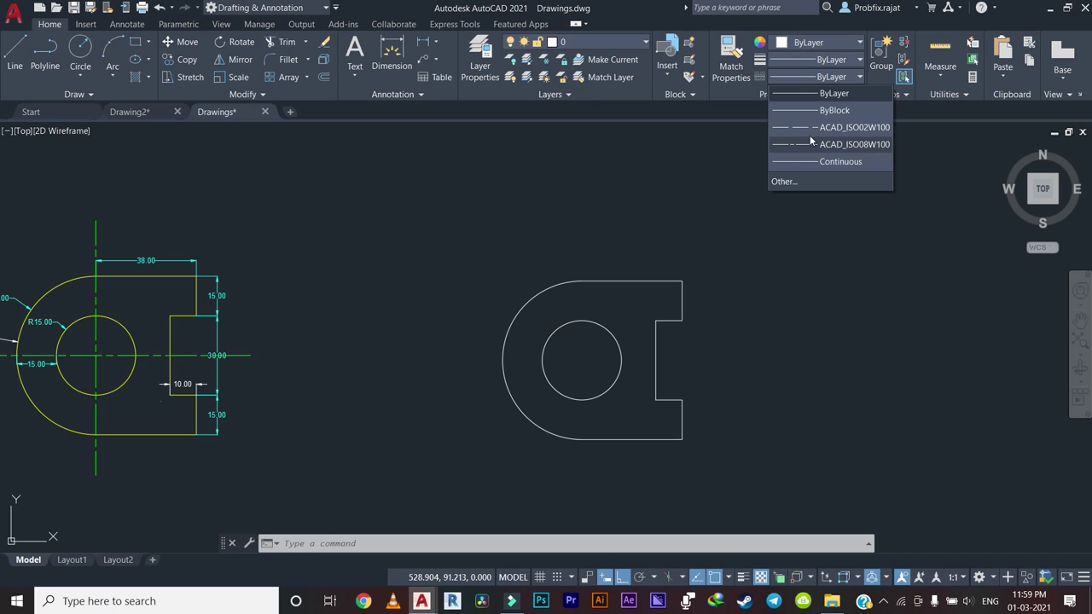
Select the dashed linetype and draw a vertical centerline up from the circle centre.
{"action": "middle_click_drag", "start_coordinate": [778, 230], "coordinate": [646, 236]}
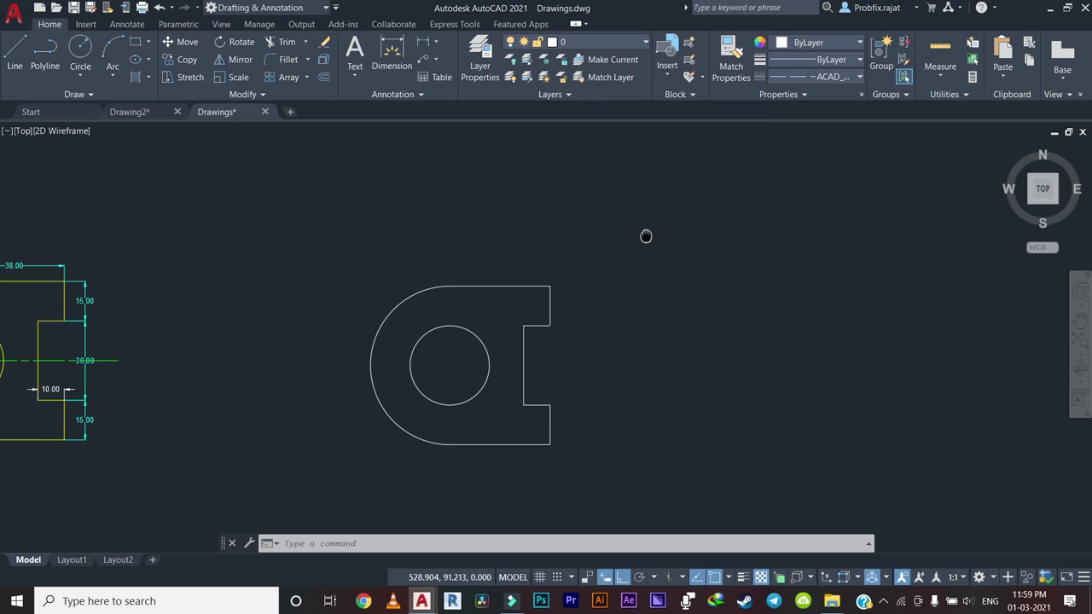
{"action": "type", "text": "l"}
{"action": "key", "text": "Return"}
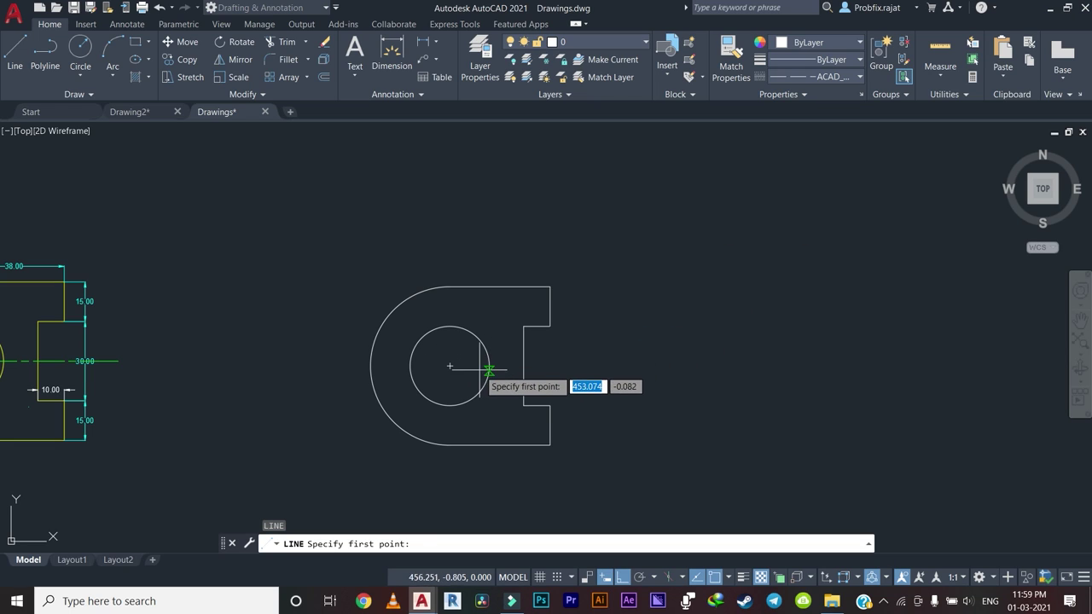
{"action": "left_click", "coordinate": [450, 365]}
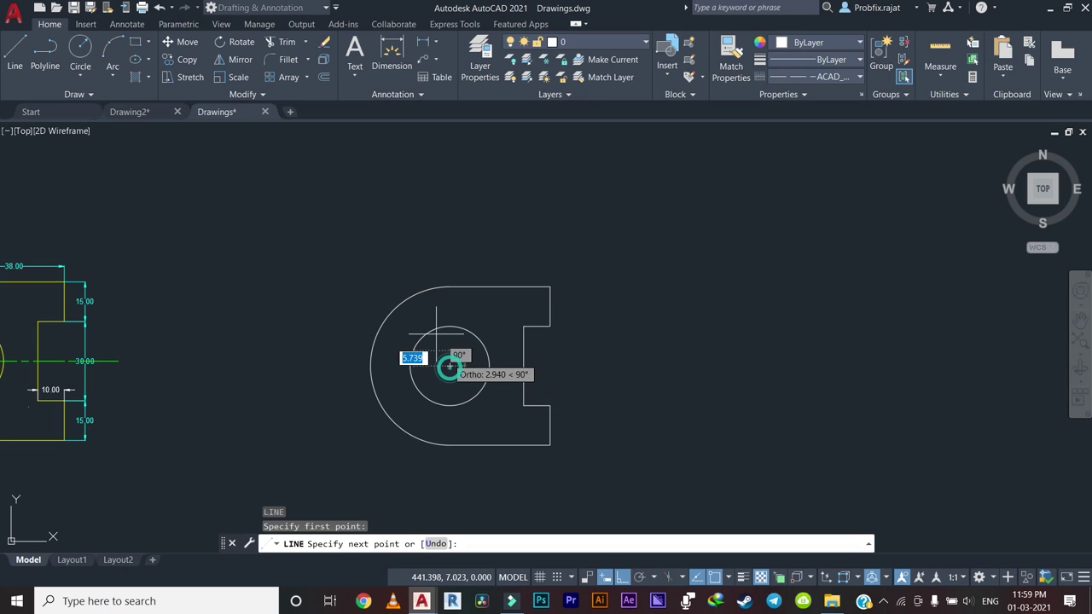
{"action": "middle_click_drag", "start_coordinate": [468, 239], "coordinate": [618, 229]}
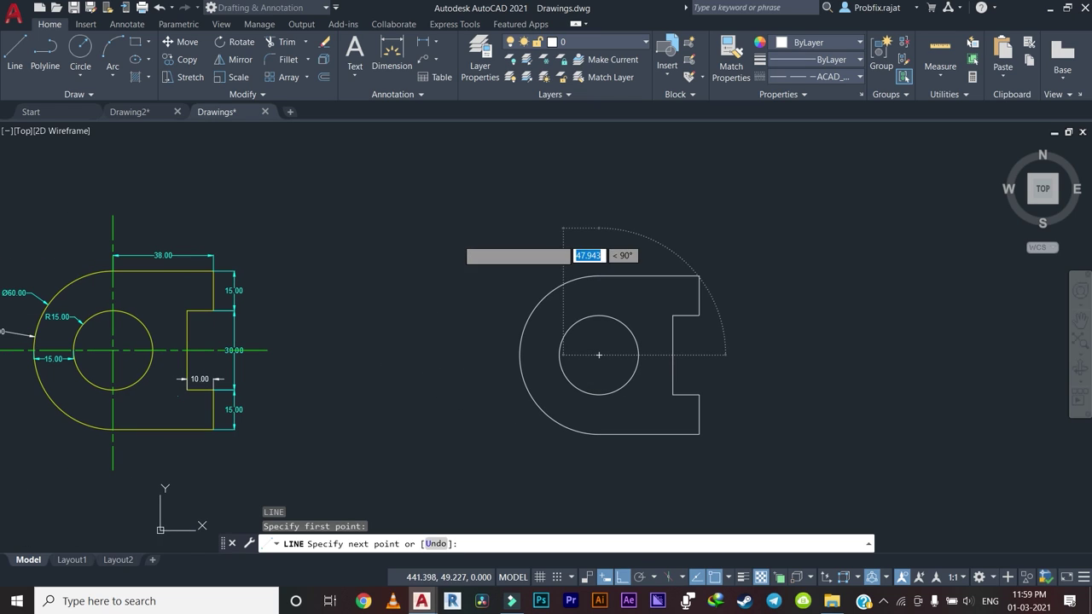
{"action": "key", "text": "Return"}
{"action": "key", "text": "Escape"}
Extend the vertical centerline's lower end below the outline with its grip.
{"action": "left_click", "coordinate": [631, 294]}
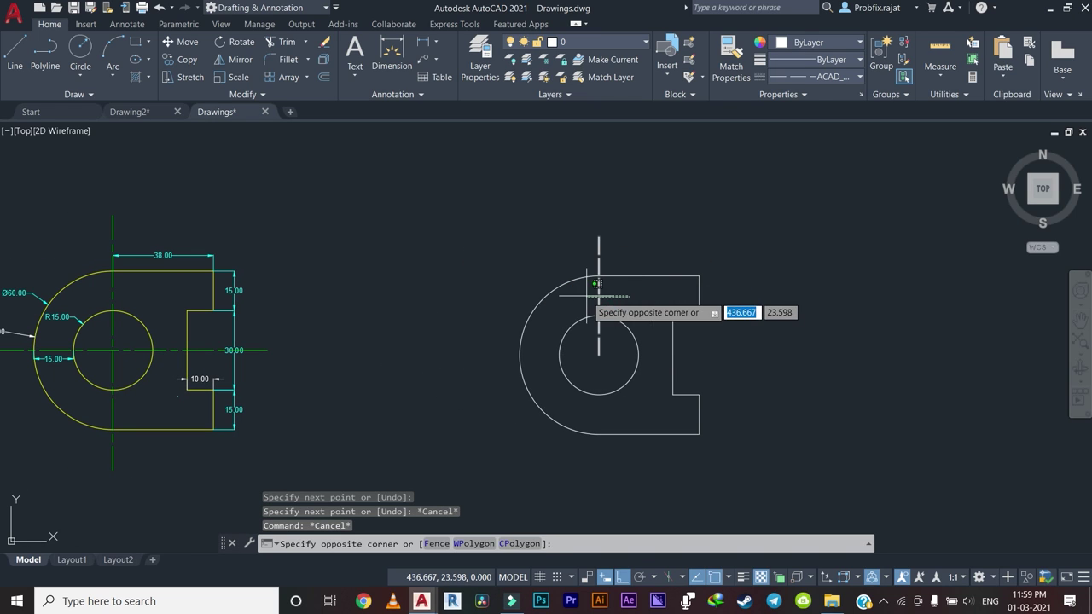
{"action": "left_click", "coordinate": [590, 323]}
{"action": "left_click", "coordinate": [598, 354]}
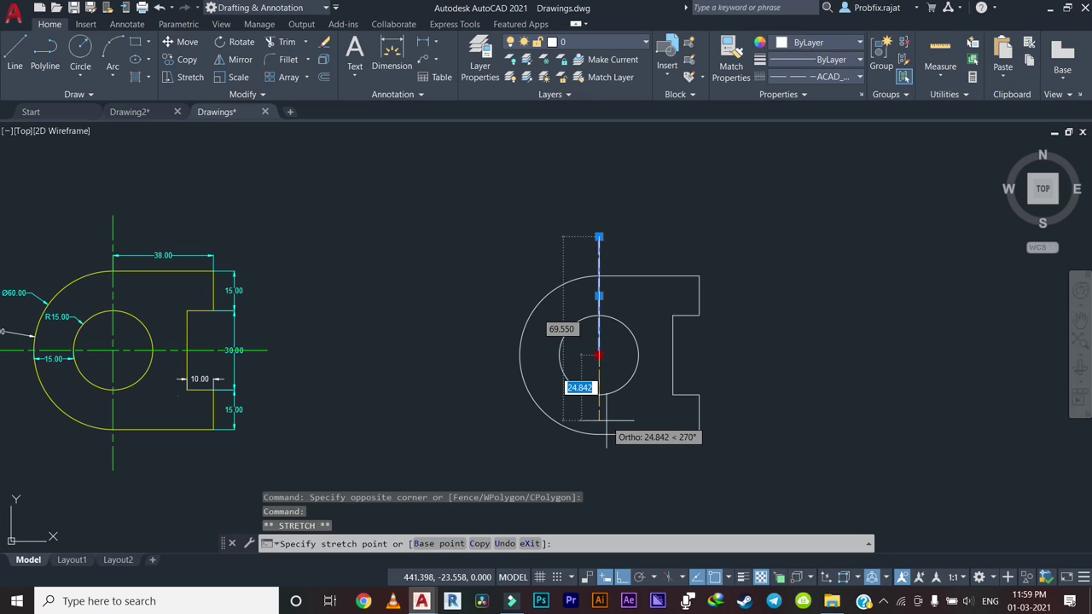
{"action": "middle_click_drag", "start_coordinate": [599, 418], "coordinate": [603, 368]}
{"action": "left_click", "coordinate": [602, 413]}
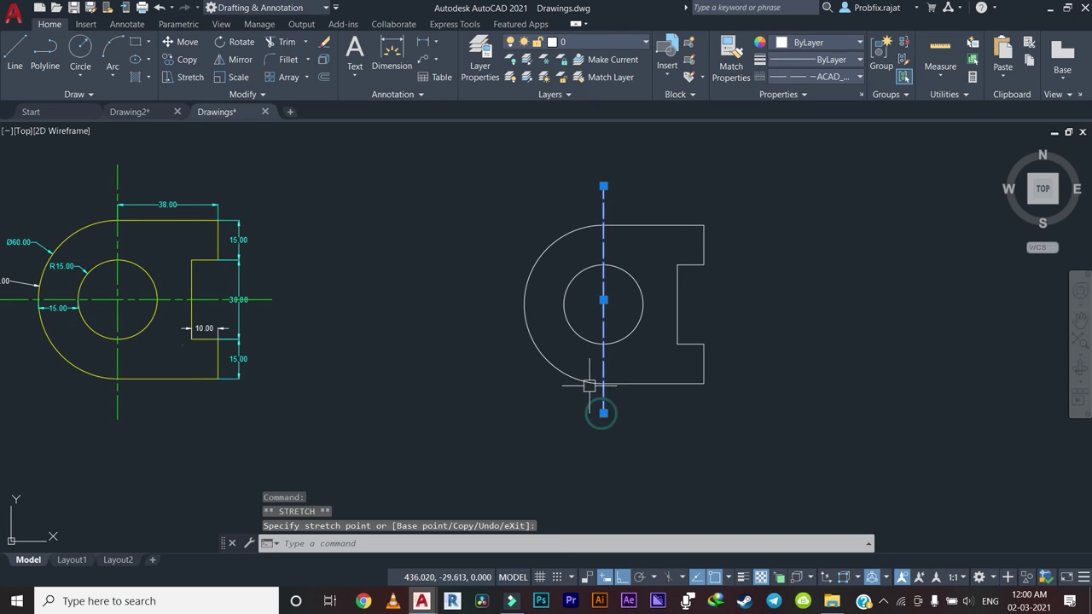
{"action": "key", "text": "Escape"}
{"action": "key", "text": "Escape"}
Draw a horizontal centerline from the circle centre past the notch and adjust its left end.
{"action": "key", "text": "l"}
{"action": "key", "text": "Return"}
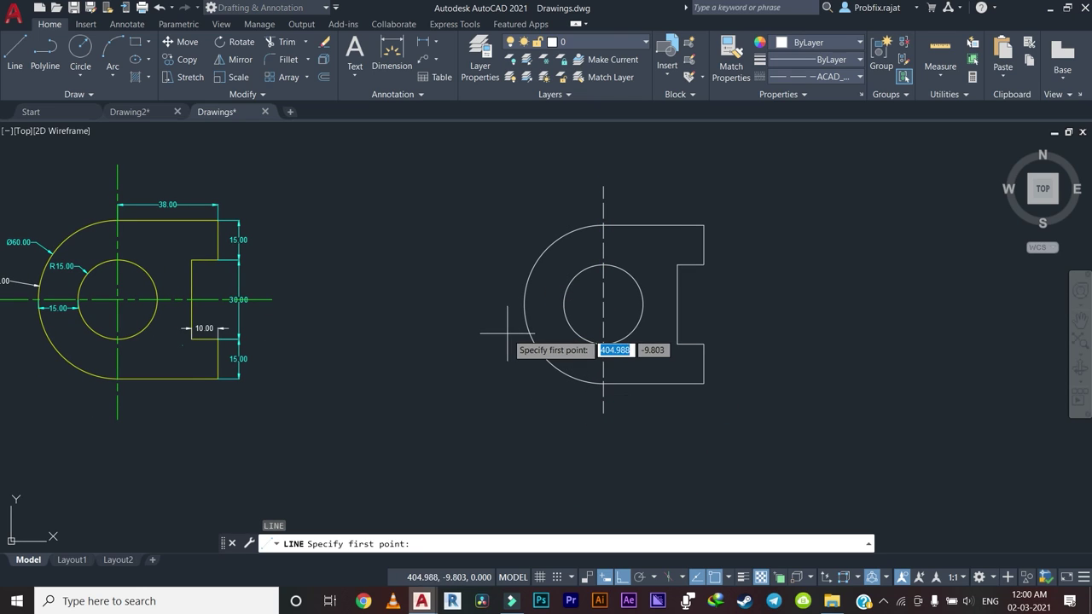
{"action": "left_click", "coordinate": [603, 304]}
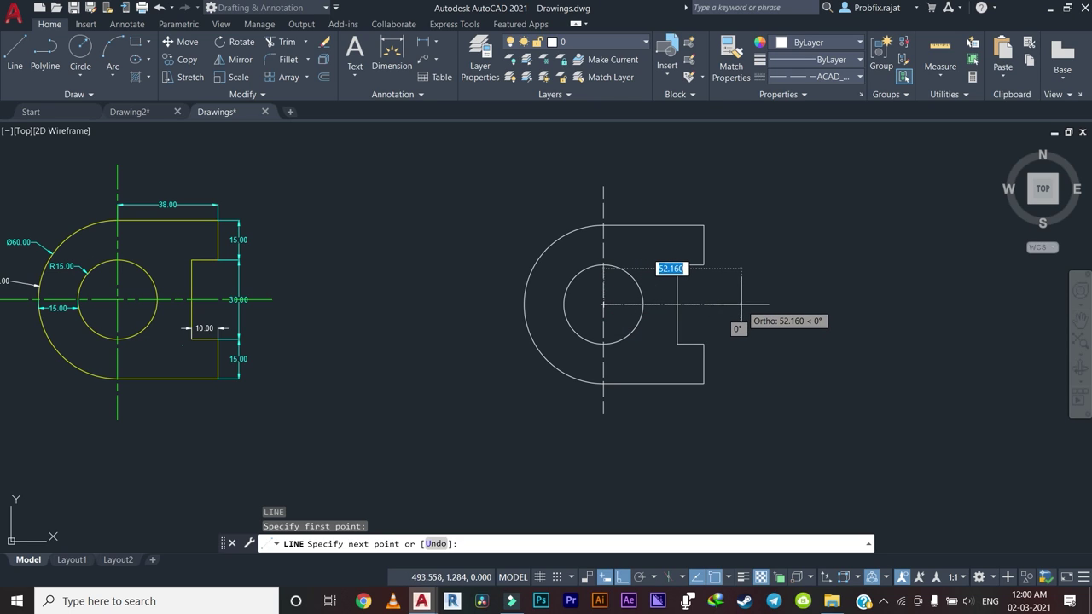
{"action": "left_click", "coordinate": [719, 304]}
{"action": "key", "text": "Escape"}
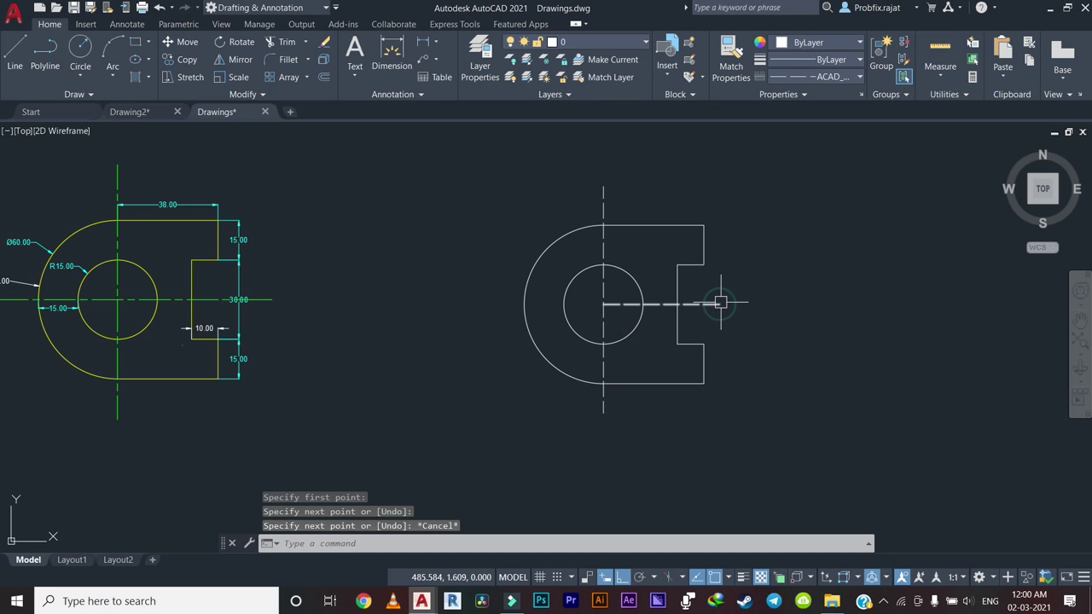
{"action": "key", "text": "Escape"}
{"action": "left_click", "coordinate": [724, 311]}
{"action": "left_click", "coordinate": [590, 298]}
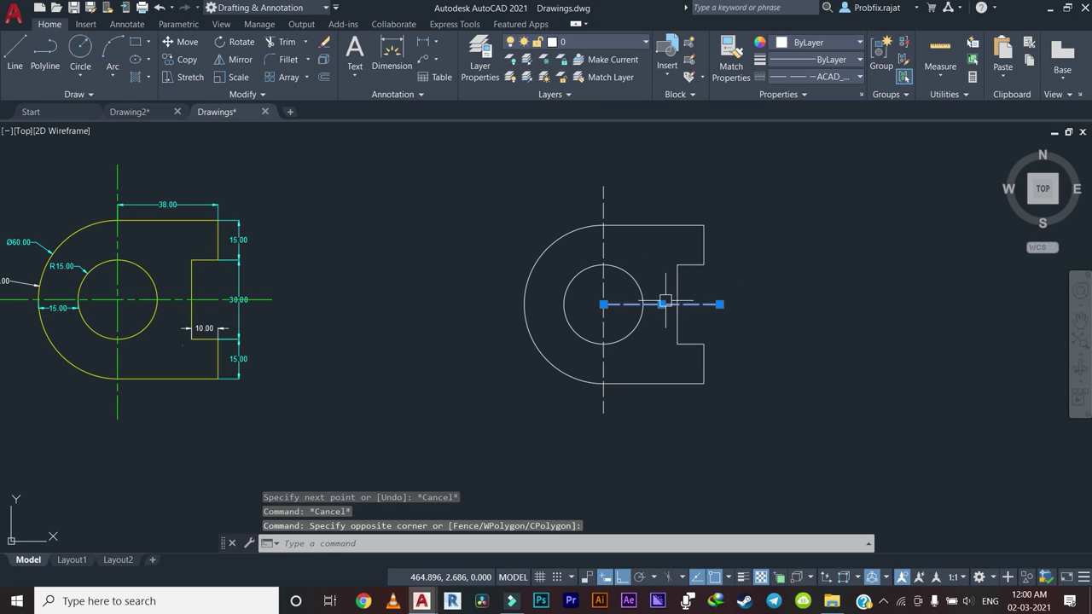
{"action": "left_click", "coordinate": [603, 304]}
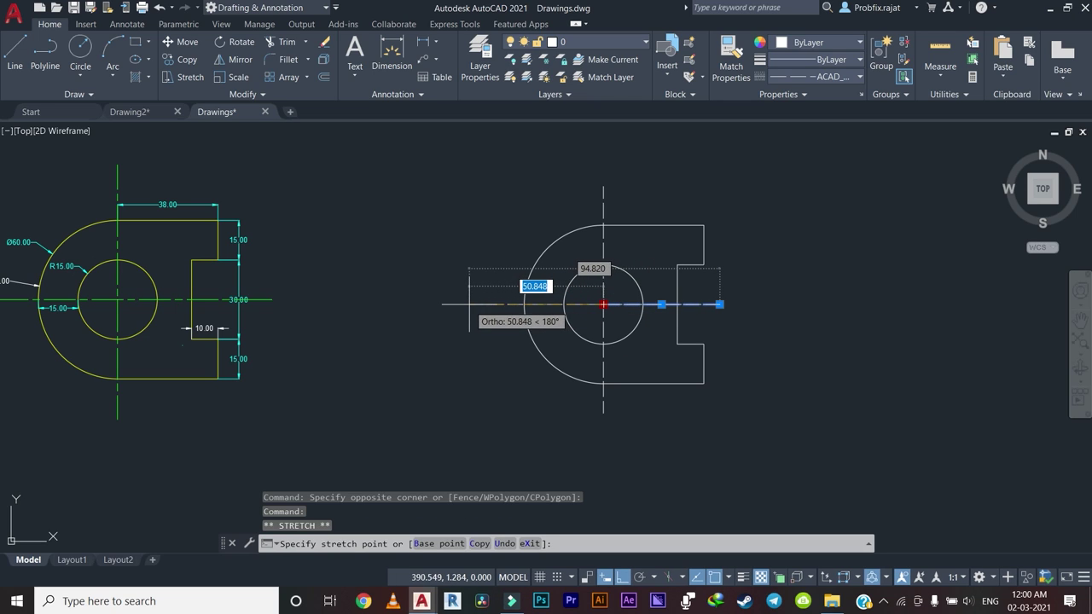
{"action": "key", "text": "Escape"}
Pan and zoom so both the original and the redrawn profile are framed.
{"action": "scroll", "coordinate": [518, 251], "scroll_direction": "down", "scroll_amount": 2}
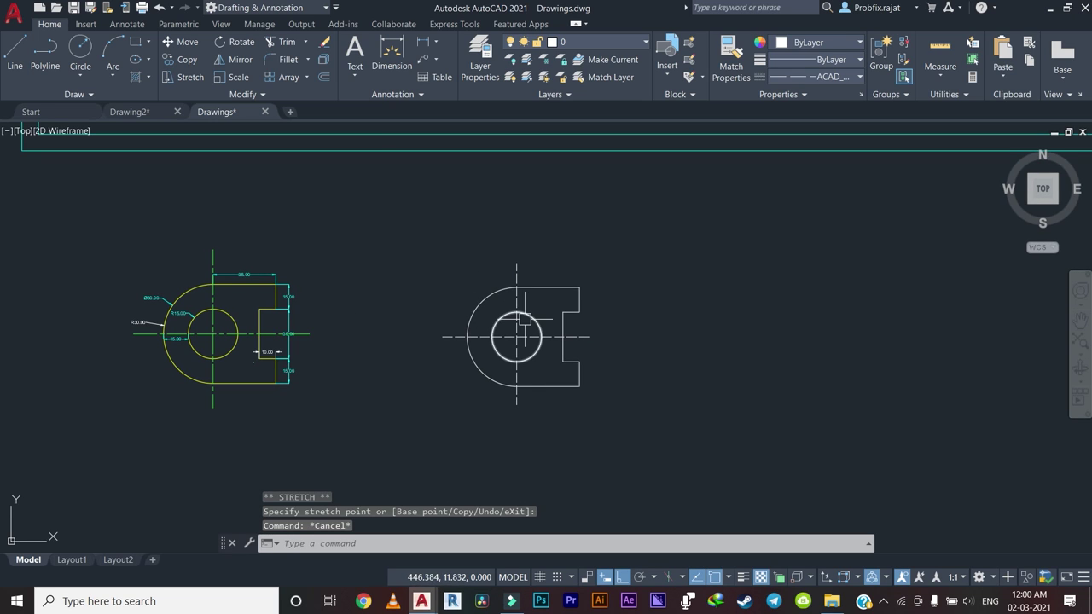
{"action": "scroll", "coordinate": [503, 290], "scroll_direction": "up", "scroll_amount": 2}
{"action": "mouse_move", "coordinate": [532, 368]}
{"action": "middle_mouse_down"}
{"action": "mouse_move", "coordinate": [500, 316]}
{"action": "mouse_move", "coordinate": [656, 342]}
{"action": "middle_mouse_up"}
{"action": "scroll", "coordinate": [500, 317], "scroll_direction": "up", "scroll_amount": 3}
{"action": "scroll", "coordinate": [500, 316], "scroll_direction": "down", "scroll_amount": 3}
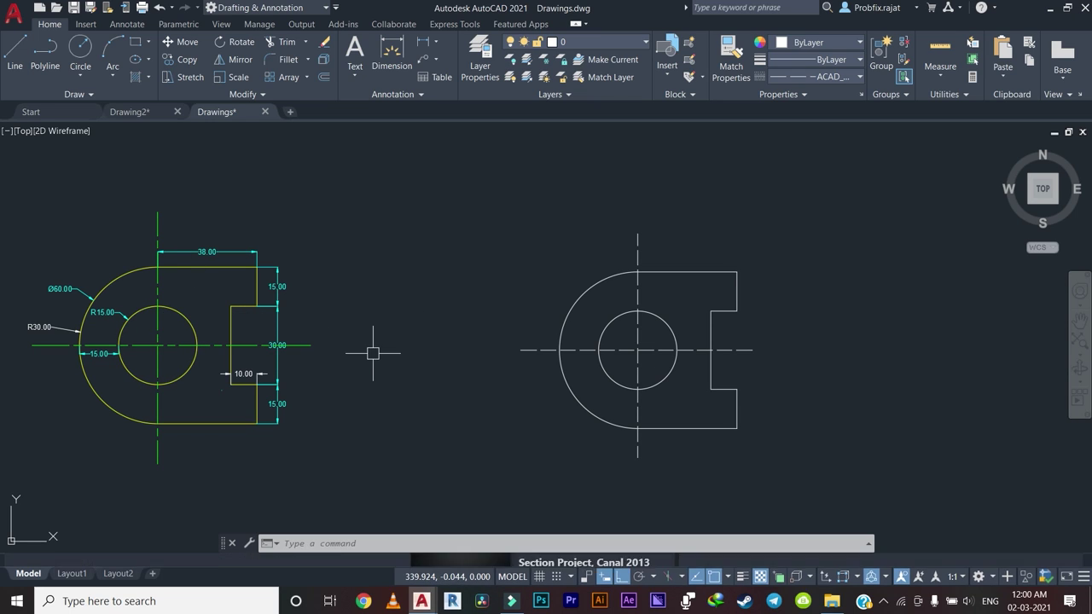
{"action": "middle_click_drag", "start_coordinate": [370, 353], "coordinate": [417, 355]}
{"action": "scroll", "coordinate": [516, 371], "scroll_direction": "up", "scroll_amount": 4}
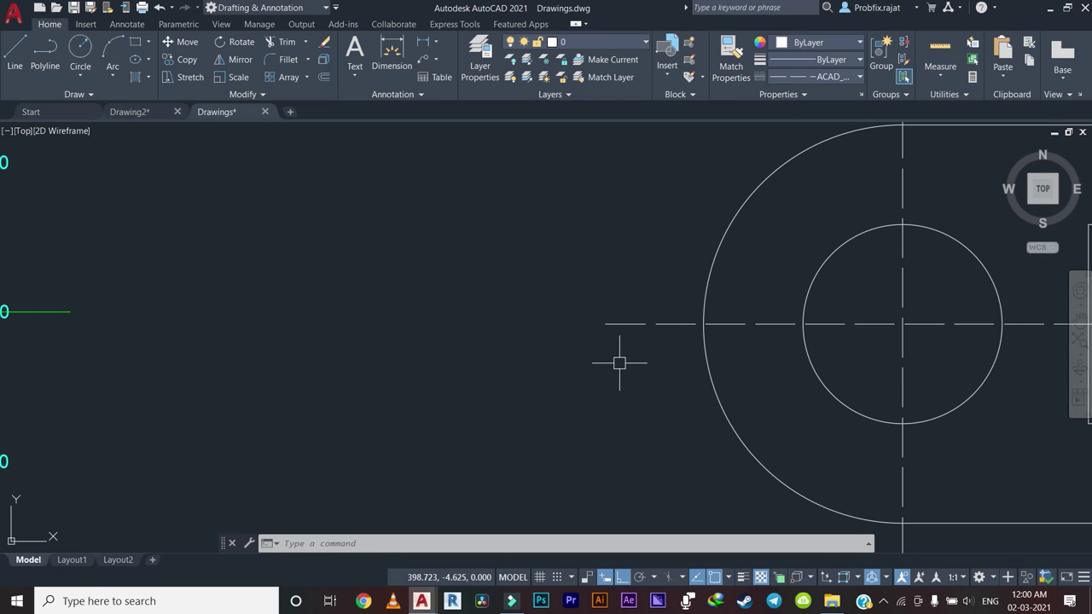
{"action": "middle_click_drag", "start_coordinate": [619, 361], "coordinate": [353, 336]}
{"action": "scroll", "coordinate": [353, 336], "scroll_direction": "down", "scroll_amount": 3}
{"action": "scroll", "coordinate": [407, 355], "scroll_direction": "up", "scroll_amount": 4}
{"action": "scroll", "coordinate": [525, 319], "scroll_direction": "down", "scroll_amount": 2}
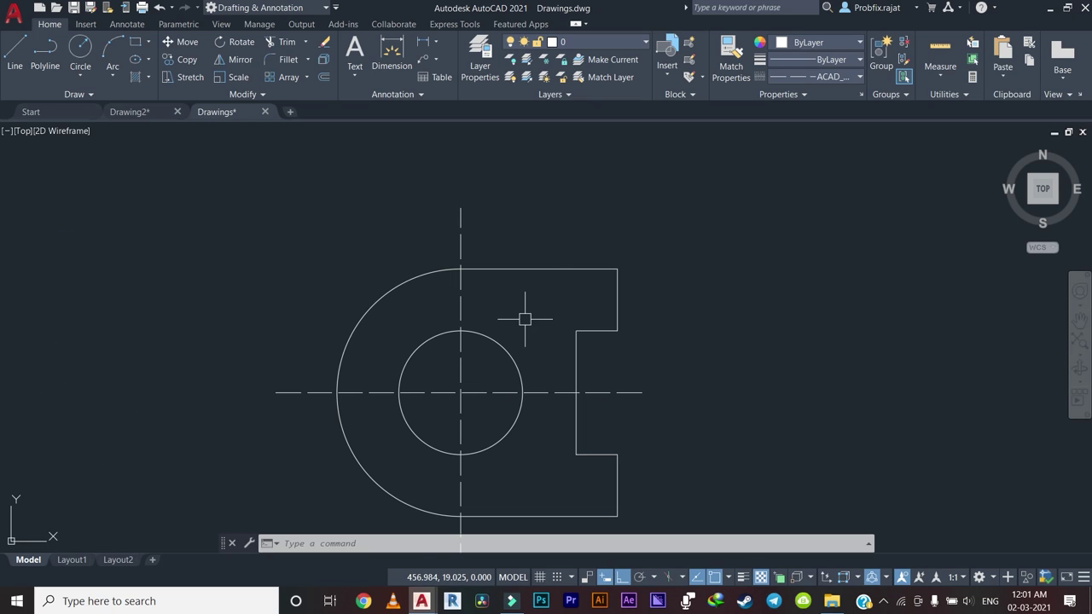
Make the redrawn outline and inner circle yellow.
{"action": "middle_click_drag", "start_coordinate": [582, 265], "coordinate": [564, 288]}
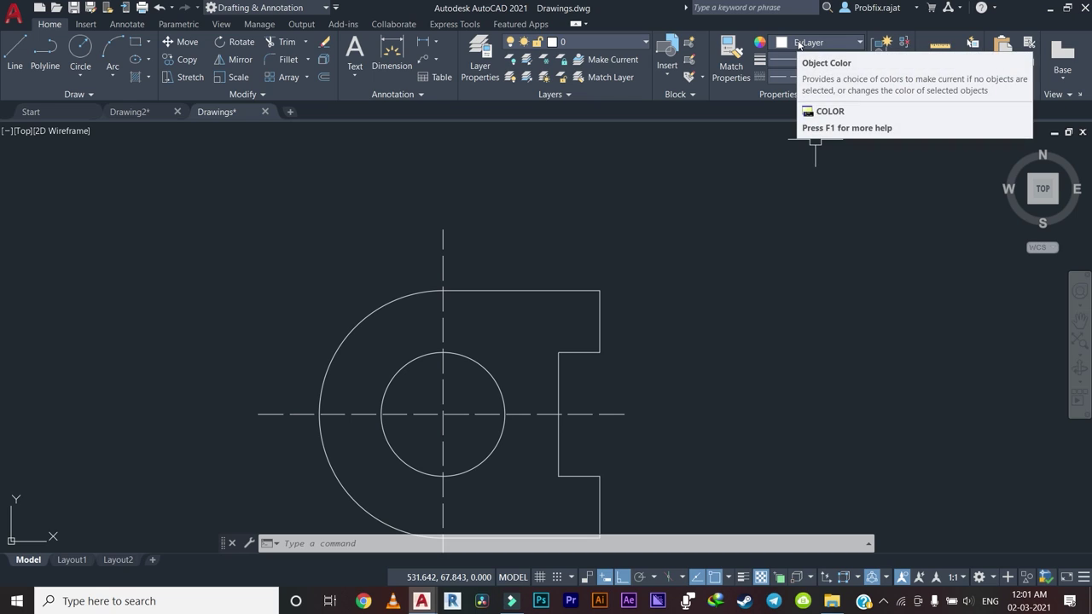
{"action": "middle_click_drag", "start_coordinate": [629, 288], "coordinate": [648, 270]}
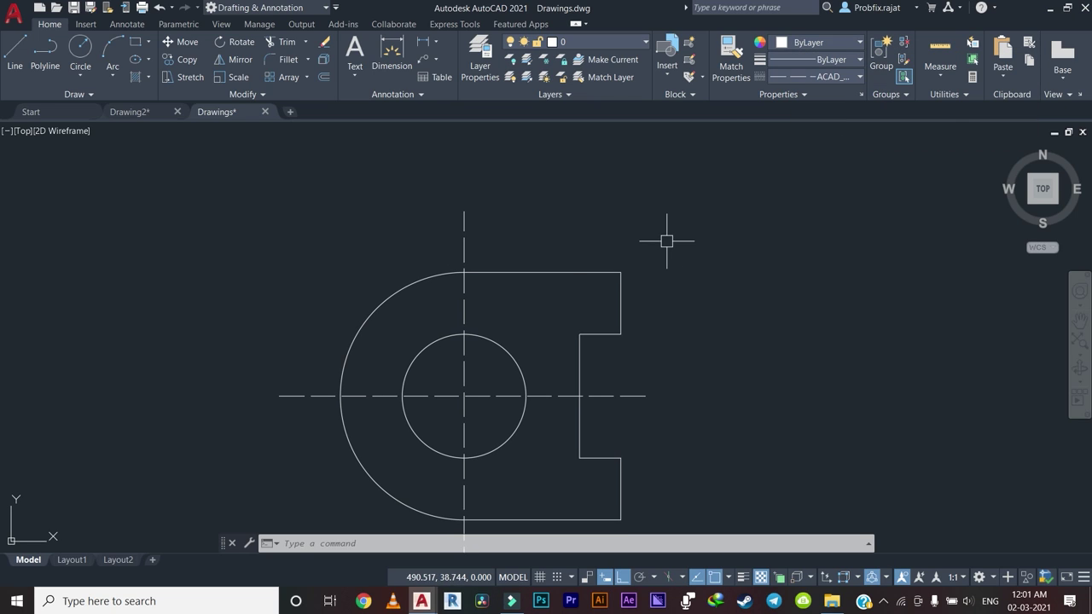
{"action": "scroll", "coordinate": [616, 342], "scroll_direction": "up", "scroll_amount": 2}
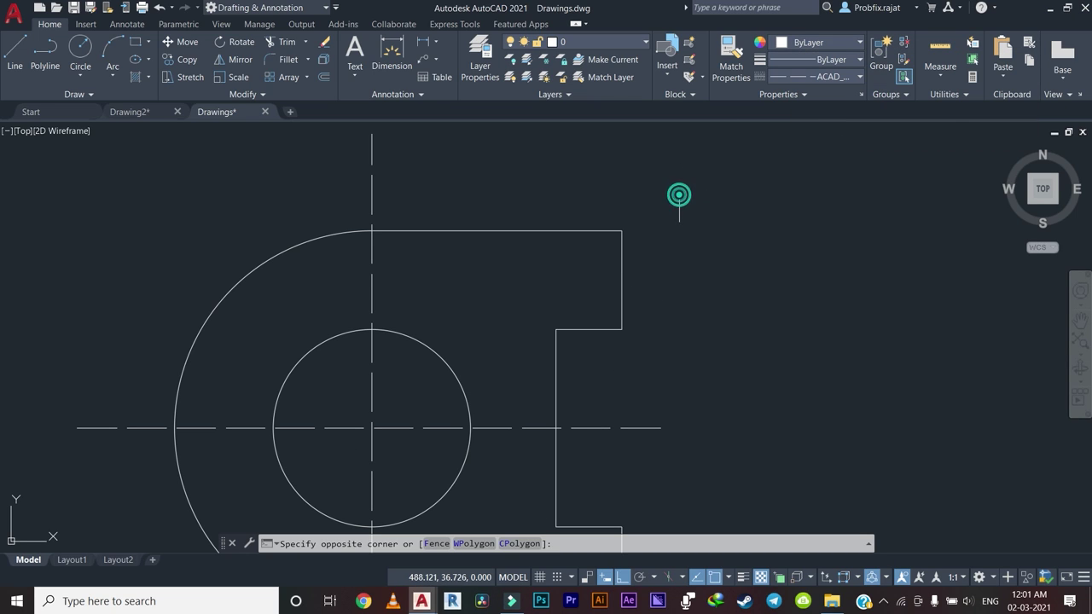
{"action": "left_click", "coordinate": [509, 377]}
{"action": "scroll", "coordinate": [583, 322], "scroll_direction": "down", "scroll_amount": 4}
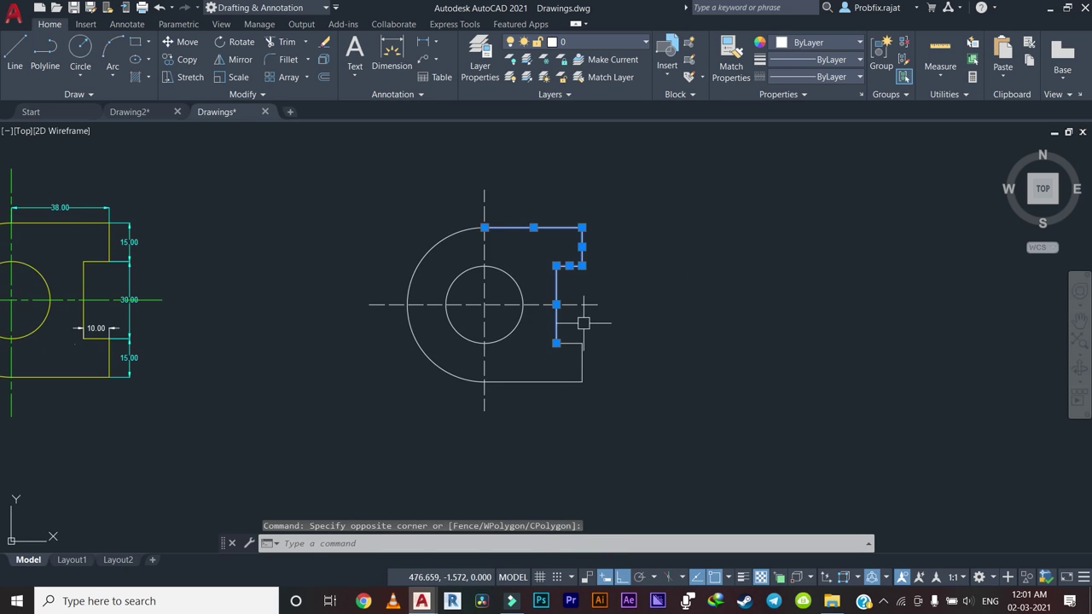
{"action": "scroll", "coordinate": [583, 322], "scroll_direction": "up", "scroll_amount": 3}
{"action": "left_click", "coordinate": [596, 350]}
{"action": "left_click", "coordinate": [490, 439]}
{"action": "scroll", "coordinate": [470, 433], "scroll_direction": "down", "scroll_amount": 2}
{"action": "middle_click_drag", "start_coordinate": [460, 409], "coordinate": [477, 441]}
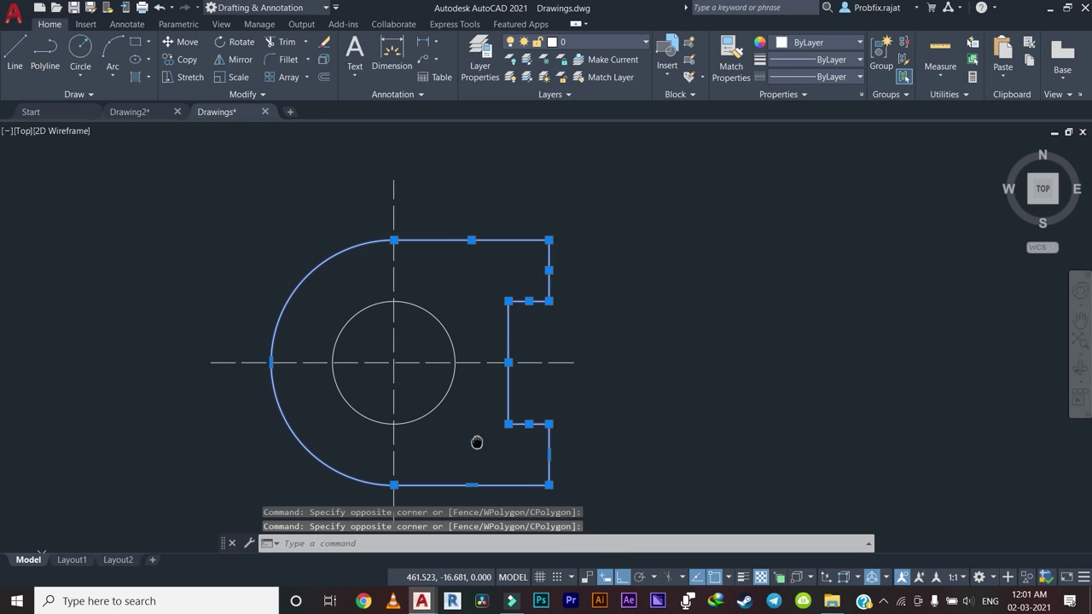
{"action": "left_click", "coordinate": [477, 444]}
{"action": "left_click", "coordinate": [429, 398]}
{"action": "scroll", "coordinate": [429, 397], "scroll_direction": "down", "scroll_amount": 4}
{"action": "middle_click_drag", "start_coordinate": [431, 395], "coordinate": [543, 385]}
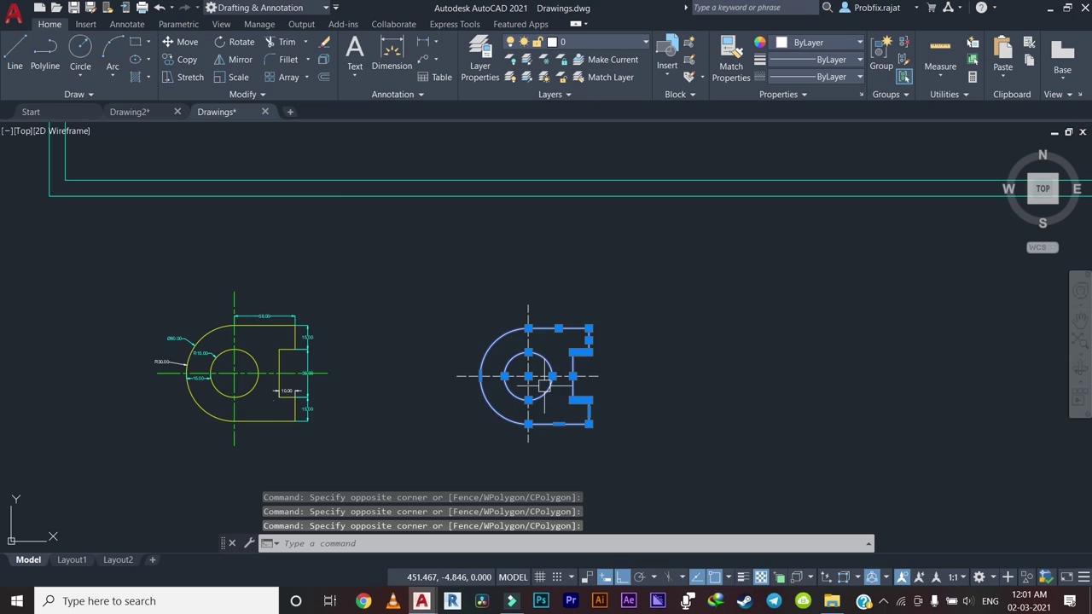
{"action": "scroll", "coordinate": [226, 348], "scroll_direction": "up", "scroll_amount": 2}
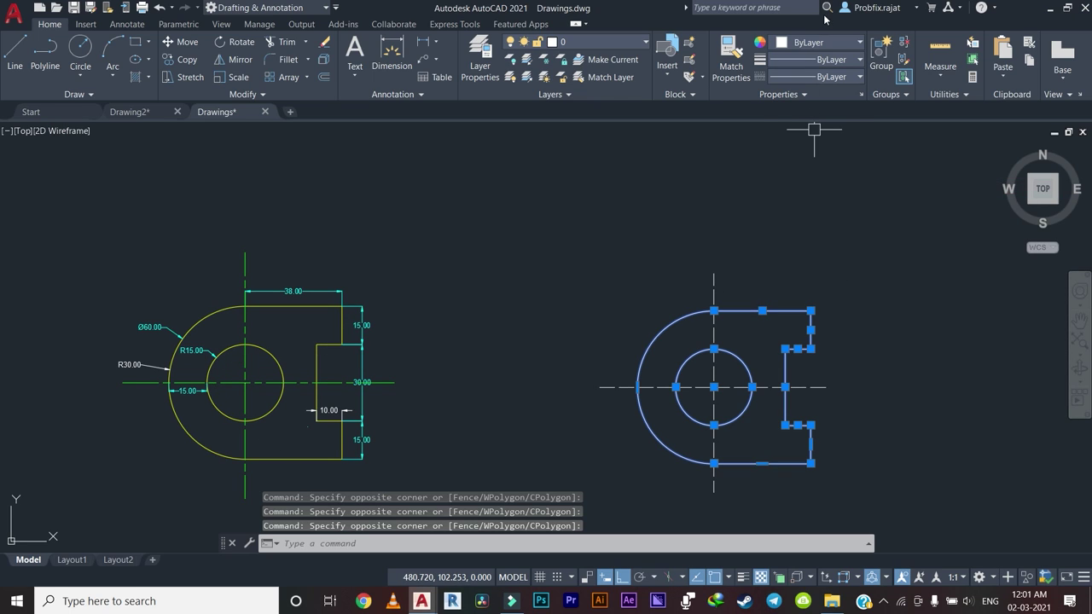
{"action": "left_click", "coordinate": [821, 44]}
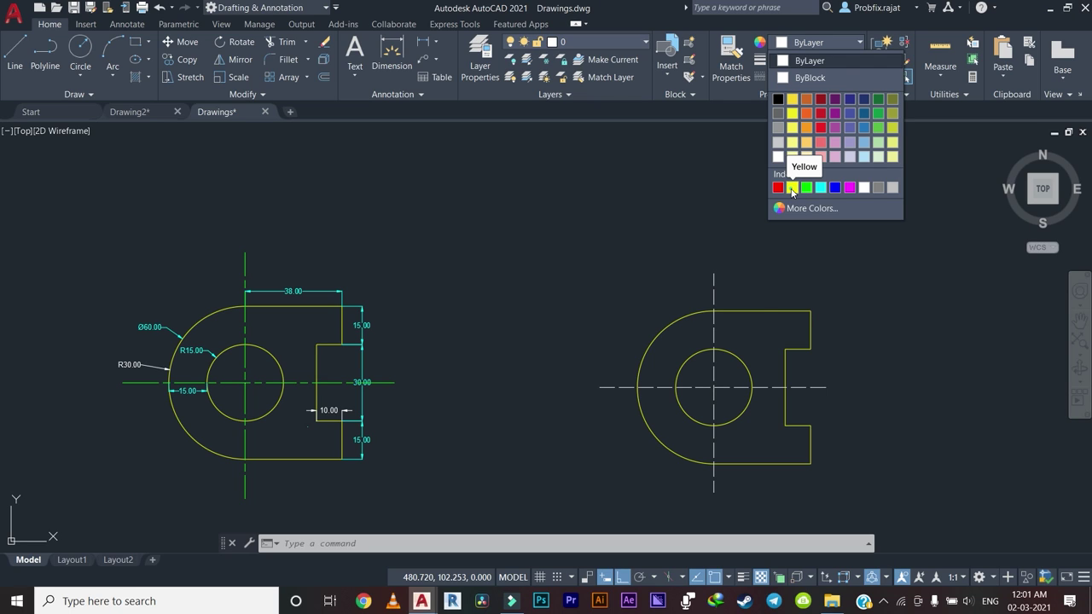
{"action": "left_click", "coordinate": [791, 186]}
{"action": "middle_click_drag", "start_coordinate": [738, 240], "coordinate": [702, 243]}
{"action": "key", "text": "Escape"}
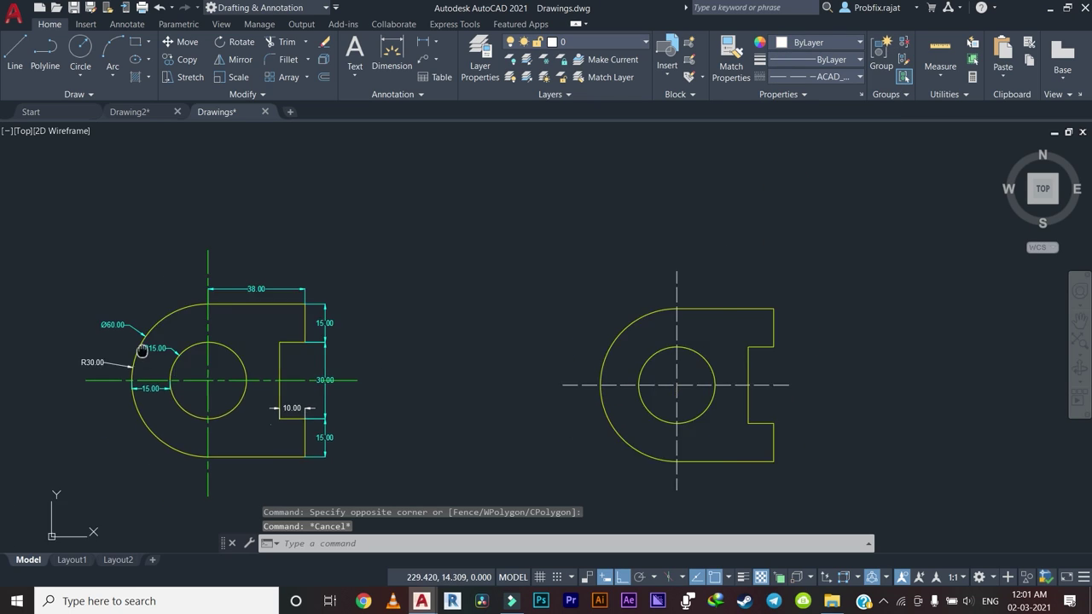
Make both centerlines of the copy green to match the original.
{"action": "scroll", "coordinate": [141, 351], "scroll_direction": "up", "scroll_amount": 4}
{"action": "scroll", "coordinate": [372, 322], "scroll_direction": "down", "scroll_amount": 5}
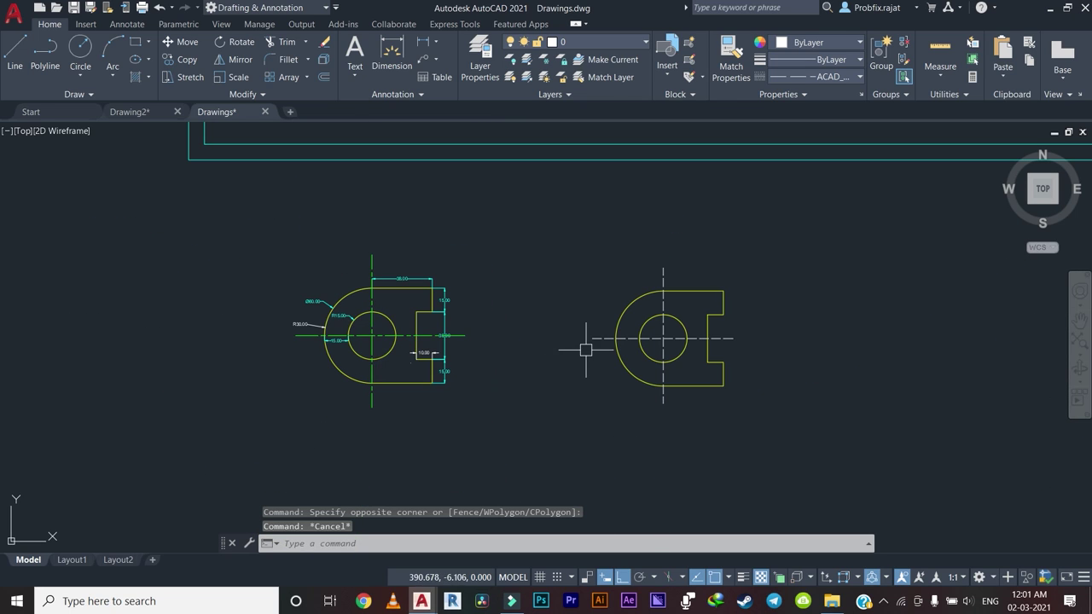
{"action": "scroll", "coordinate": [733, 318], "scroll_direction": "up", "scroll_amount": 2}
{"action": "scroll", "coordinate": [690, 319], "scroll_direction": "up", "scroll_amount": 2}
{"action": "left_click", "coordinate": [688, 322]}
{"action": "left_click", "coordinate": [595, 388]}
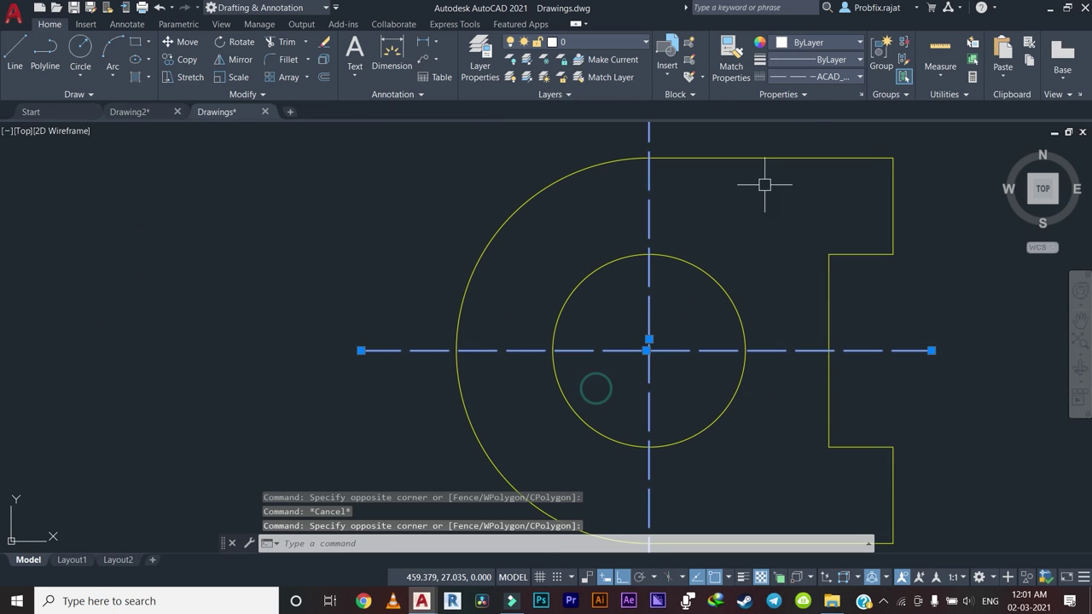
{"action": "left_click", "coordinate": [822, 45]}
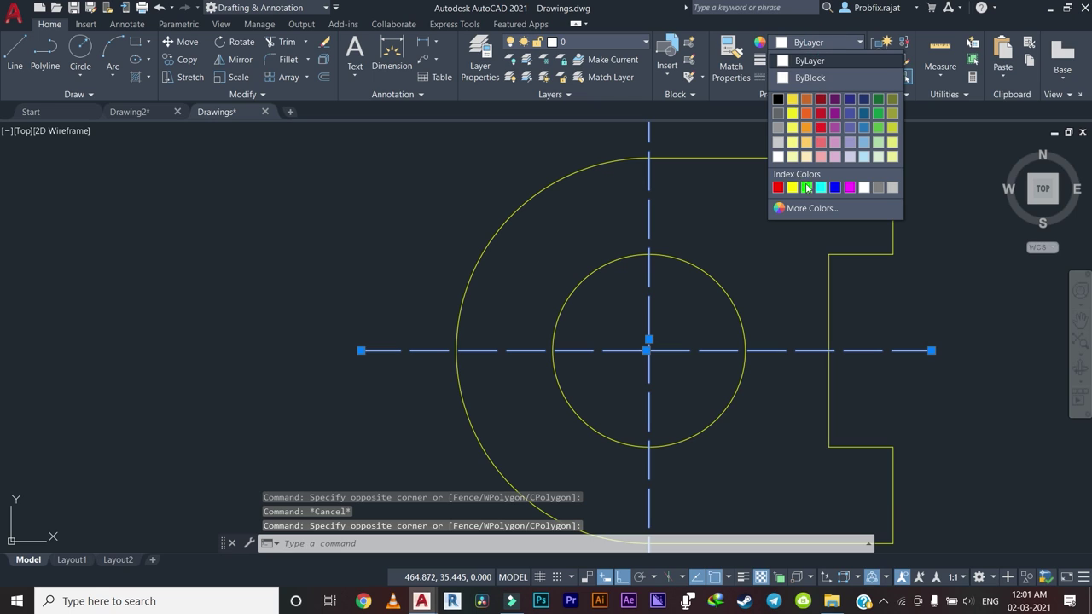
{"action": "left_click", "coordinate": [807, 191]}
{"action": "key", "text": "Escape"}
Zoom out and pan until the original and the copy are both visible.
{"action": "scroll", "coordinate": [568, 302], "scroll_direction": "down", "scroll_amount": 2}
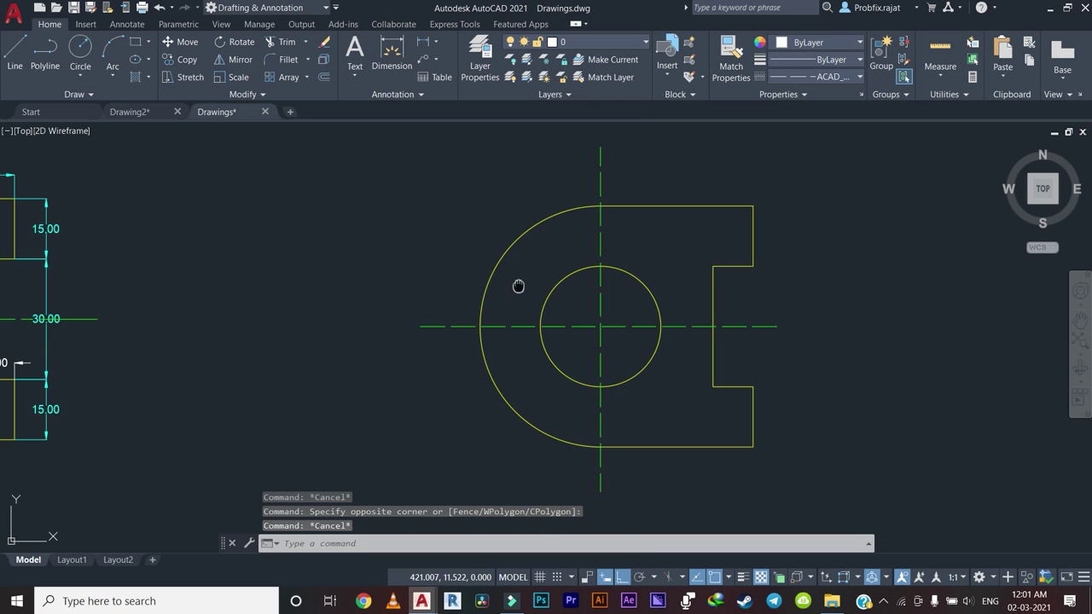
{"action": "scroll", "coordinate": [517, 285], "scroll_direction": "down", "scroll_amount": 1}
{"action": "mouse_move", "coordinate": [451, 350]}
{"action": "middle_mouse_down"}
{"action": "mouse_move", "coordinate": [534, 302]}
{"action": "mouse_move", "coordinate": [587, 339]}
{"action": "mouse_move", "coordinate": [532, 337]}
{"action": "middle_mouse_up"}
{"action": "scroll", "coordinate": [439, 338], "scroll_direction": "down", "scroll_amount": 1}
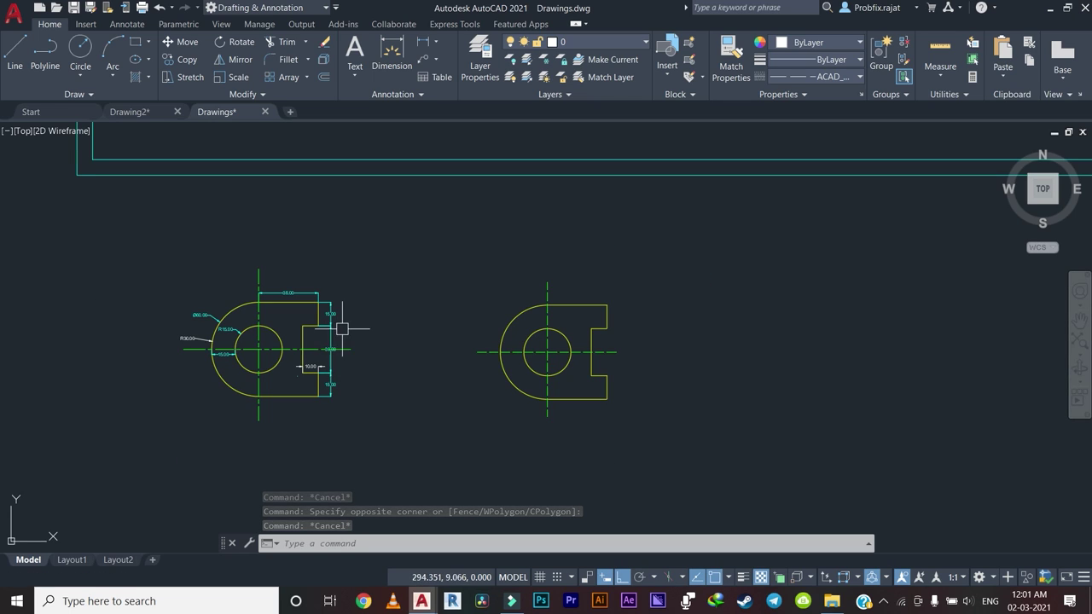
{"action": "scroll", "coordinate": [401, 332], "scroll_direction": "down", "scroll_amount": 2}
{"action": "scroll", "coordinate": [469, 363], "scroll_direction": "up", "scroll_amount": 4}
{"action": "scroll", "coordinate": [503, 361], "scroll_direction": "up", "scroll_amount": 2}
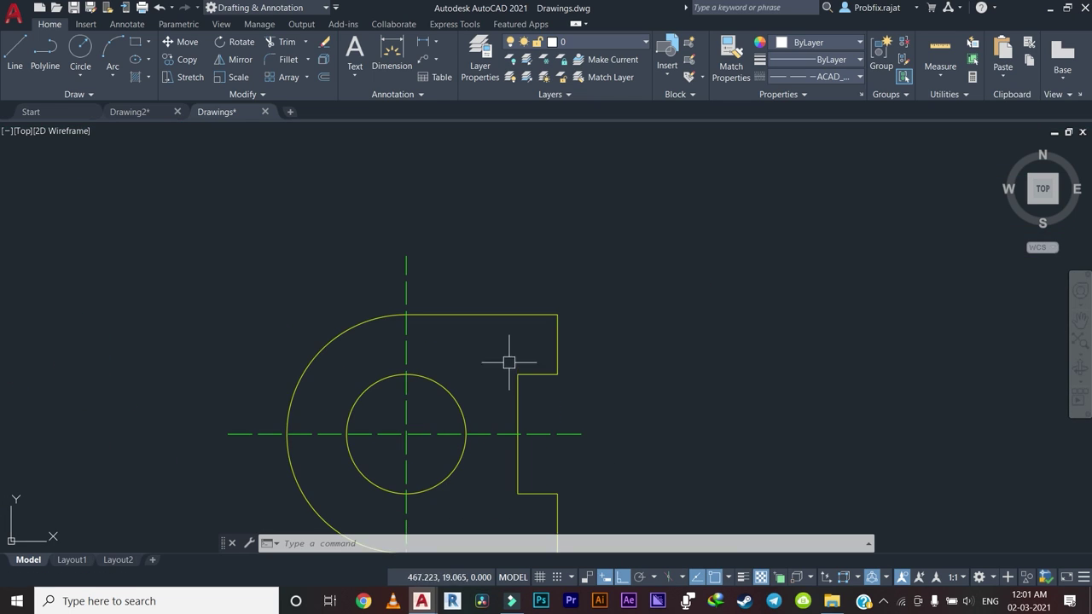
{"action": "scroll", "coordinate": [509, 362], "scroll_direction": "down", "scroll_amount": 2}
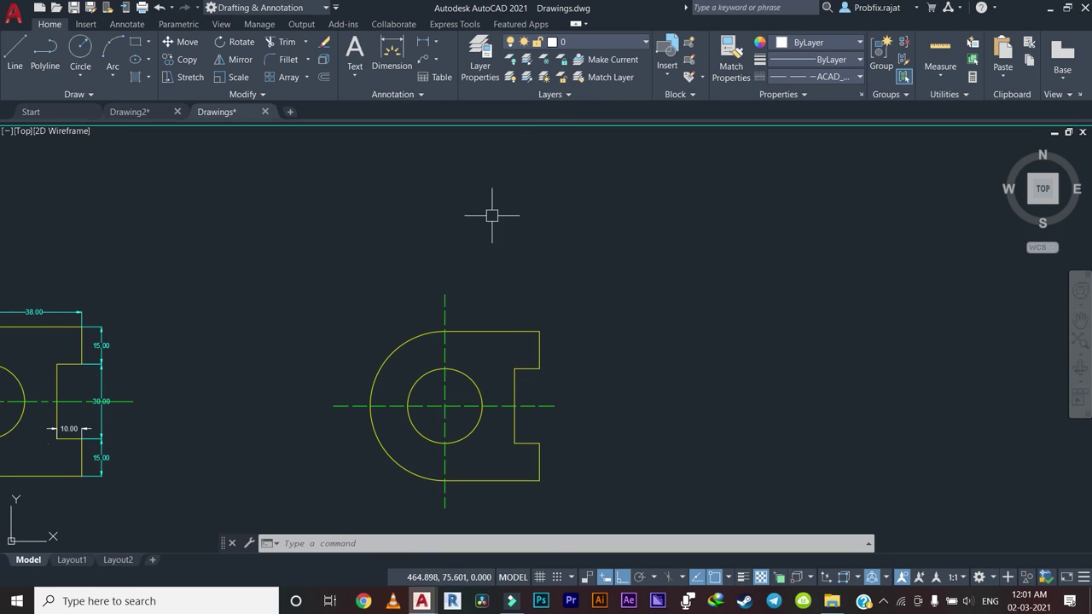
Add a 38.00 linear dimension across the top edge of the new profile.
{"action": "left_click", "coordinate": [424, 47]}
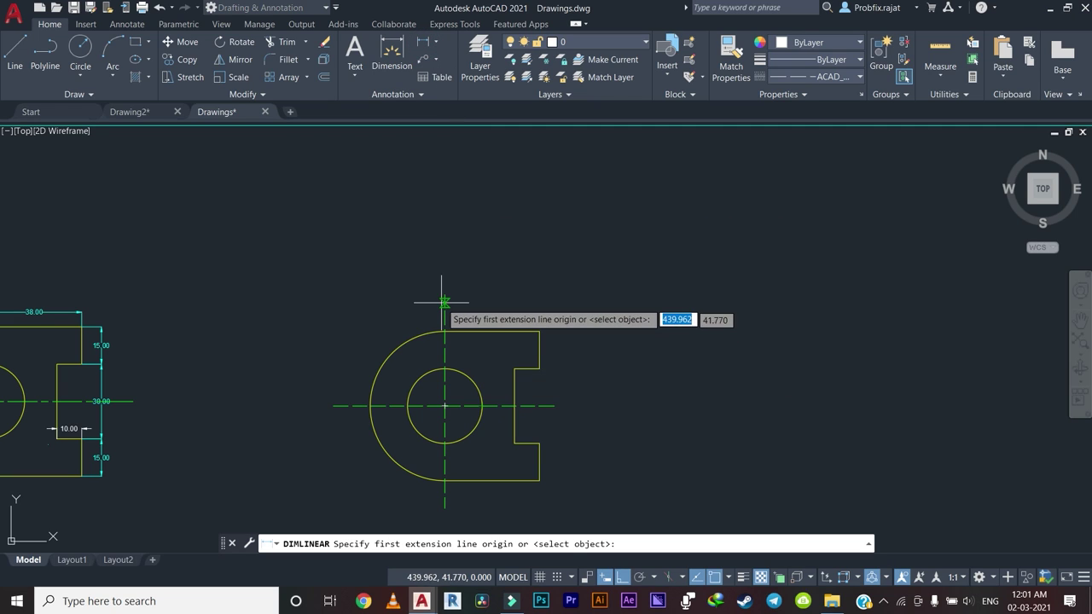
{"action": "scroll", "coordinate": [443, 316], "scroll_direction": "up", "scroll_amount": 2}
{"action": "scroll", "coordinate": [442, 367], "scroll_direction": "up", "scroll_amount": 2}
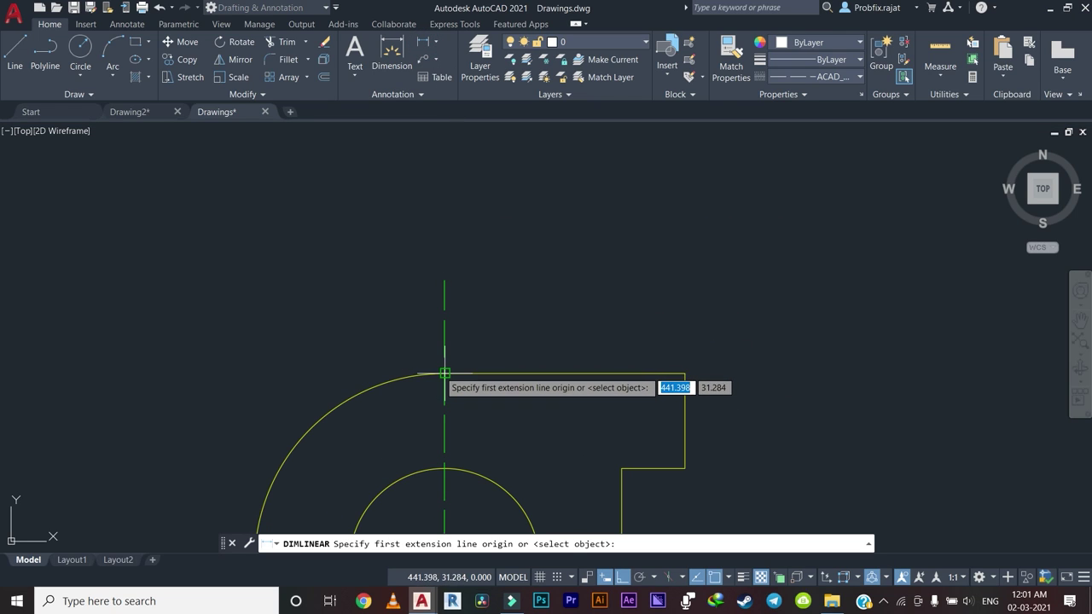
{"action": "left_click", "coordinate": [444, 373]}
{"action": "left_click", "coordinate": [684, 373]}
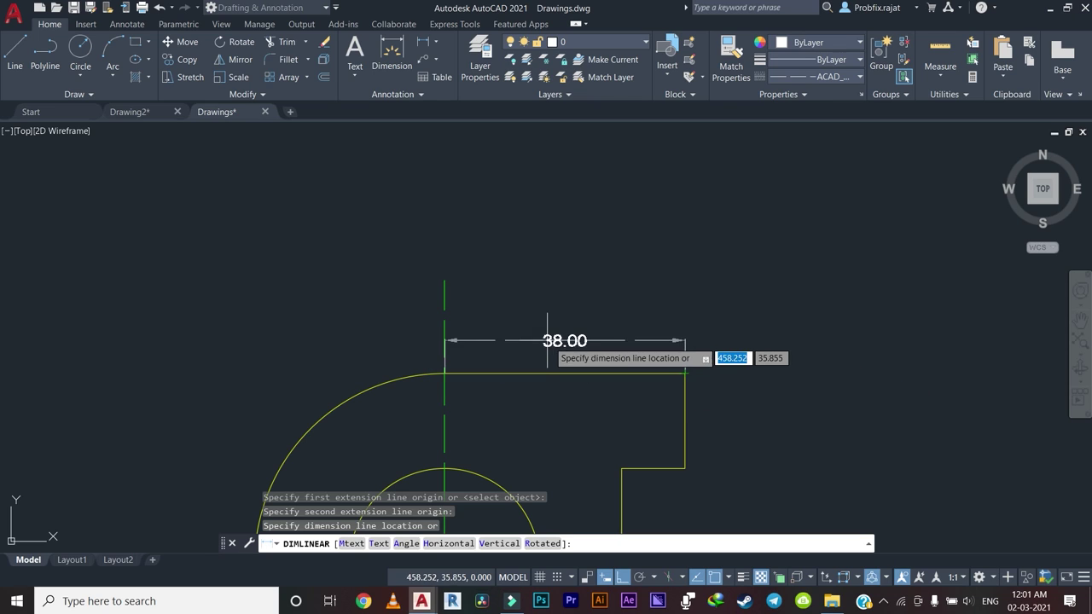
{"action": "left_click", "coordinate": [680, 314]}
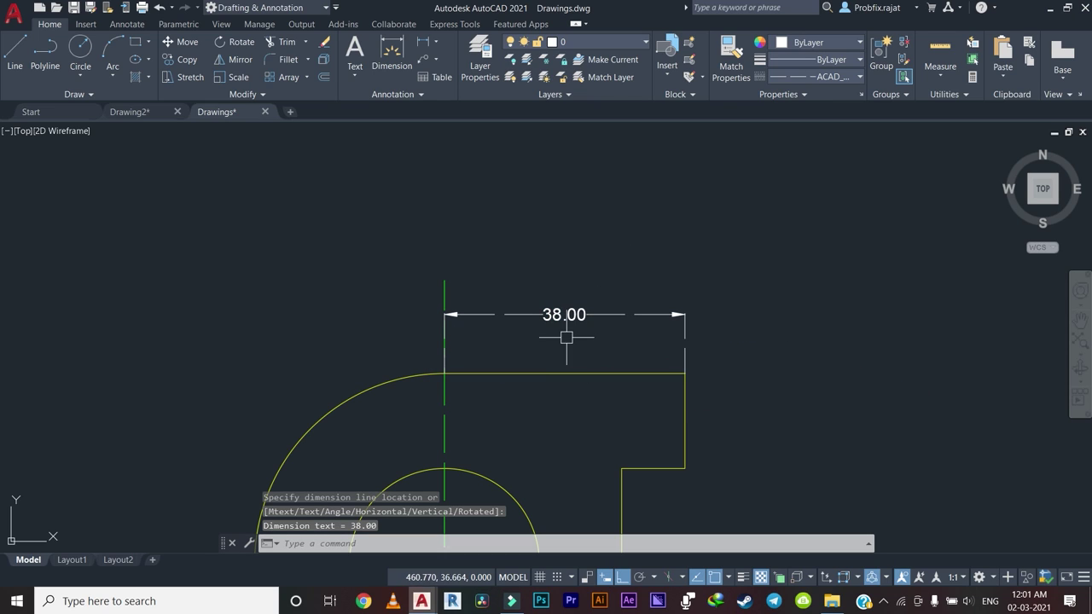
{"action": "left_click", "coordinate": [719, 266]}
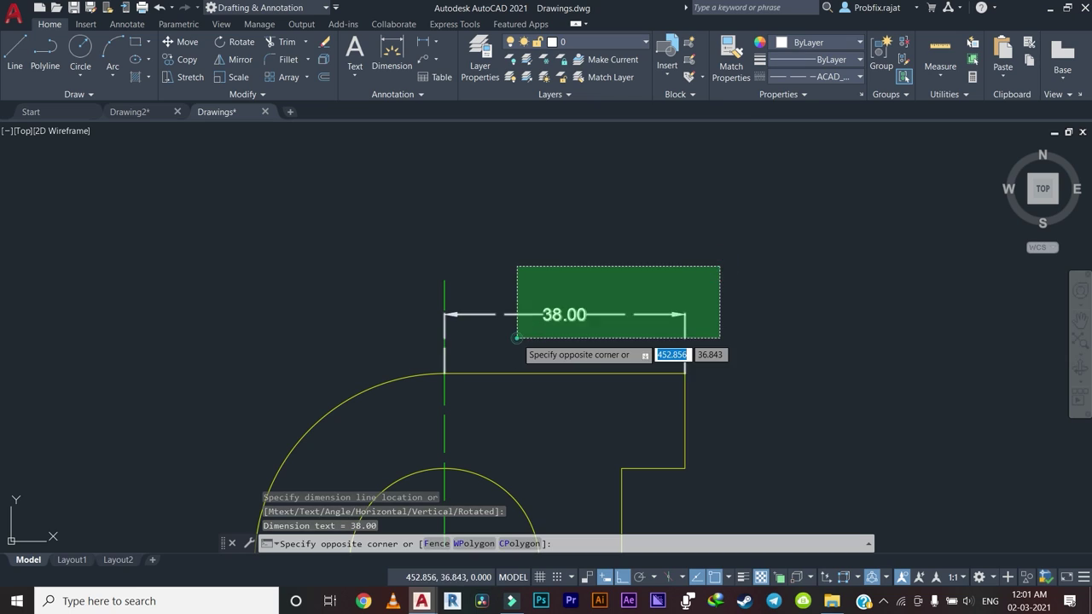
{"action": "left_click", "coordinate": [517, 341]}
{"action": "key", "text": "Escape"}
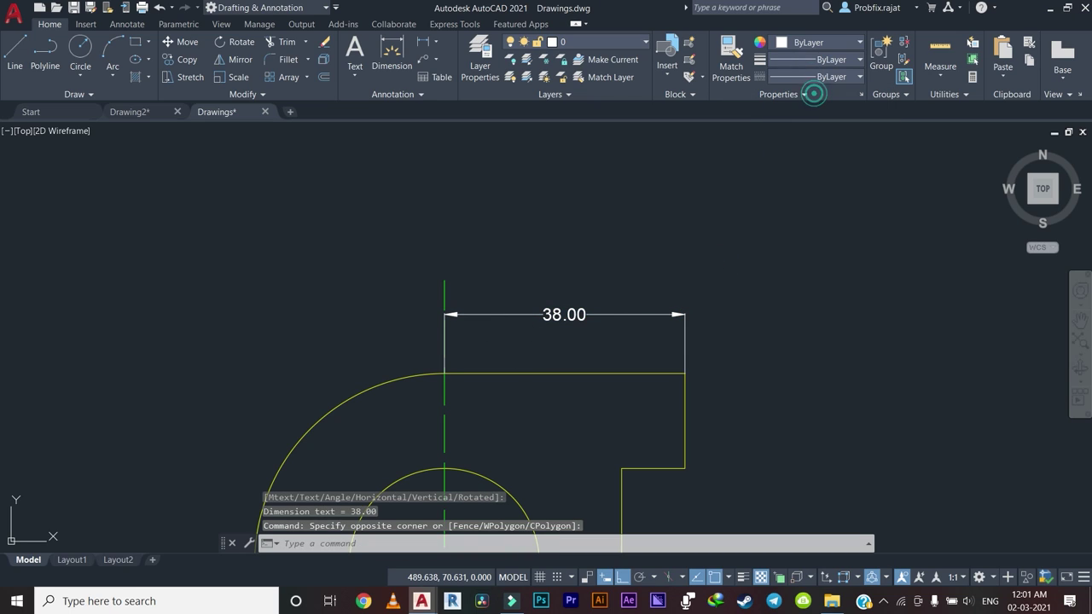
{"action": "key", "text": "Escape"}
{"action": "key", "text": "Escape"}
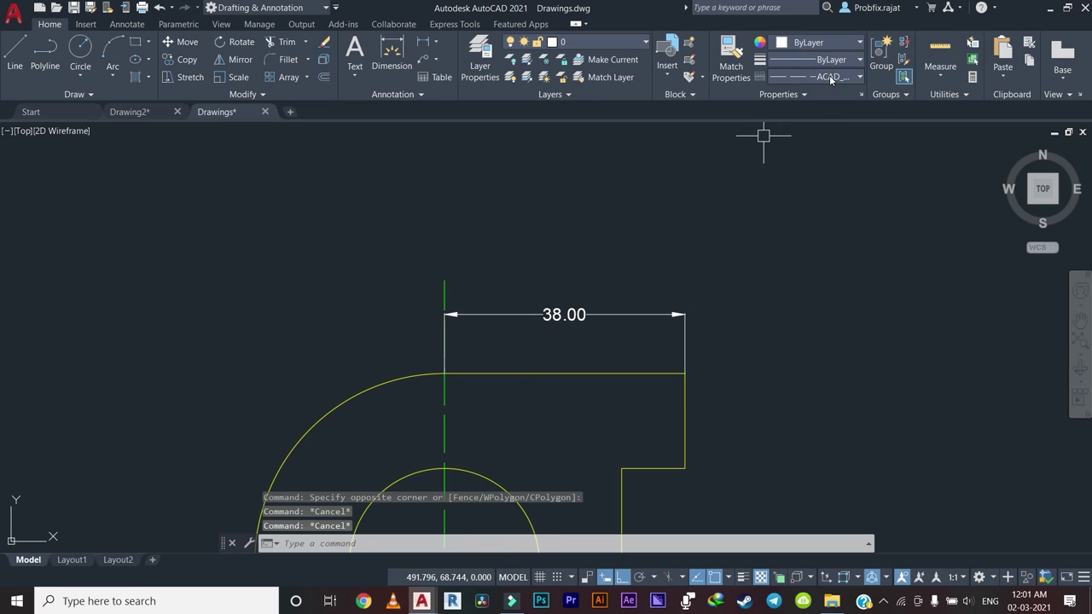
Set the current linetype to ByLayer.
{"action": "left_click", "coordinate": [830, 79]}
{"action": "left_click", "coordinate": [818, 91]}
{"action": "scroll", "coordinate": [780, 236], "scroll_direction": "down", "scroll_amount": 4}
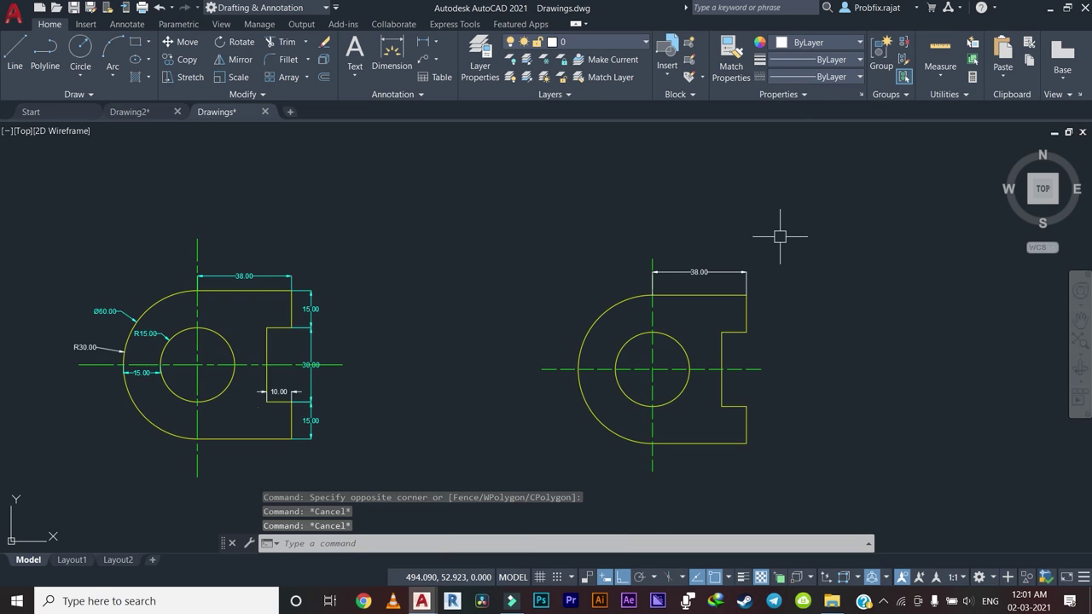
{"action": "middle_click_drag", "start_coordinate": [779, 237], "coordinate": [648, 238]}
{"action": "key", "text": "Escape"}
Dimension the upper right-side segment as 15.00.
{"action": "left_click", "coordinate": [423, 47]}
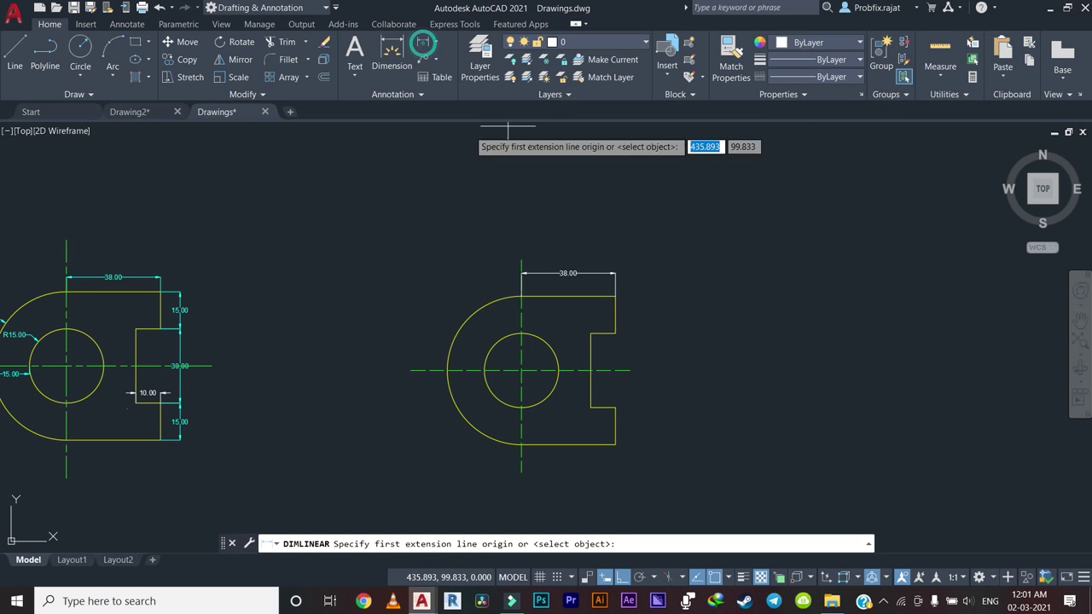
{"action": "scroll", "coordinate": [602, 286], "scroll_direction": "up", "scroll_amount": 5}
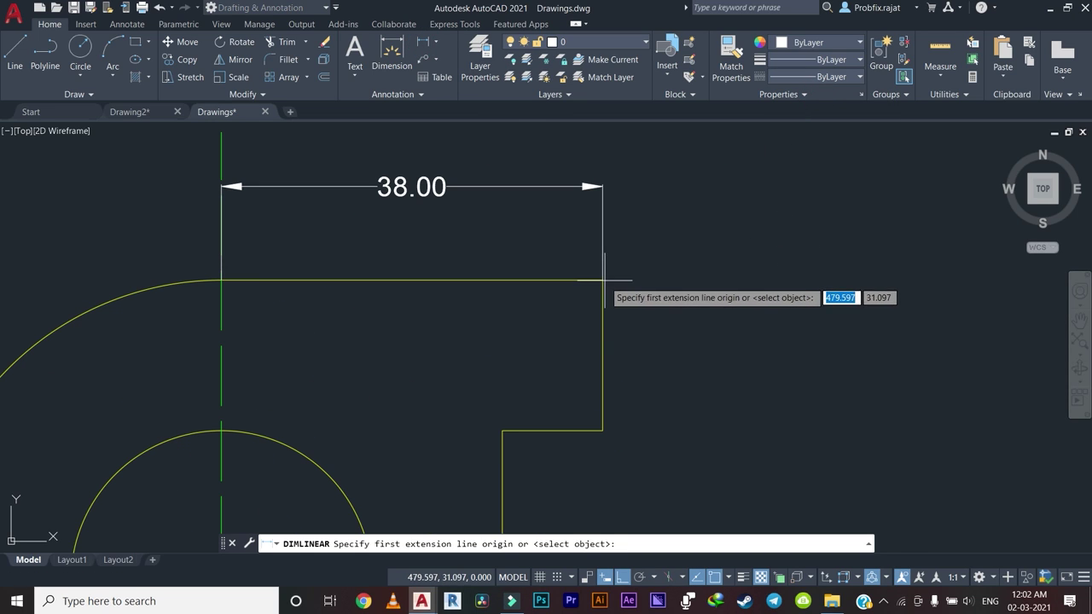
{"action": "left_click", "coordinate": [602, 281]}
{"action": "left_click", "coordinate": [603, 429]}
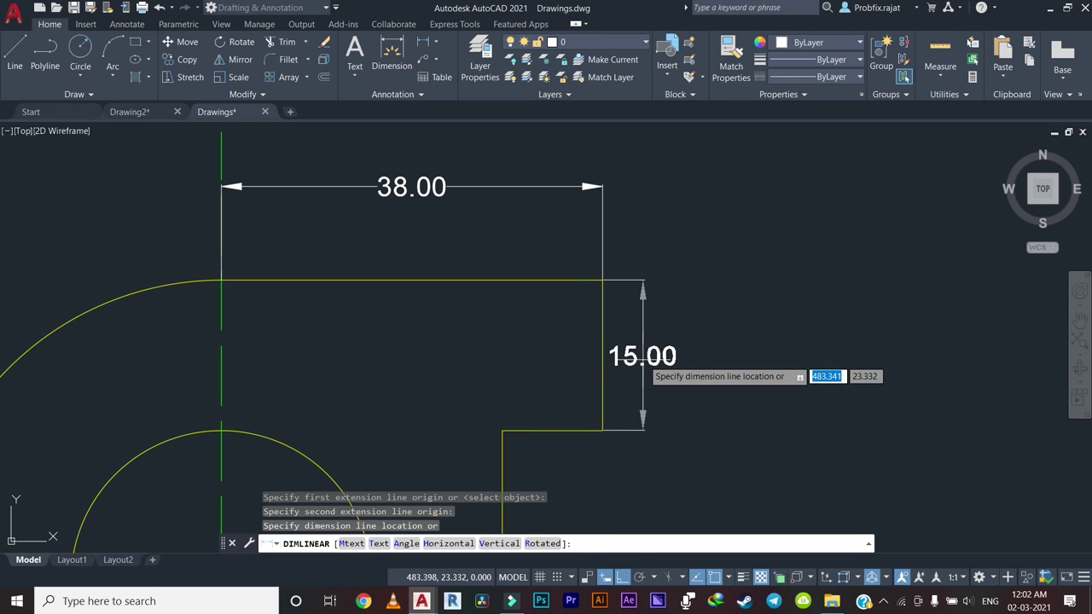
{"action": "left_click", "coordinate": [657, 362]}
{"action": "scroll", "coordinate": [673, 384], "scroll_direction": "down", "scroll_amount": 4}
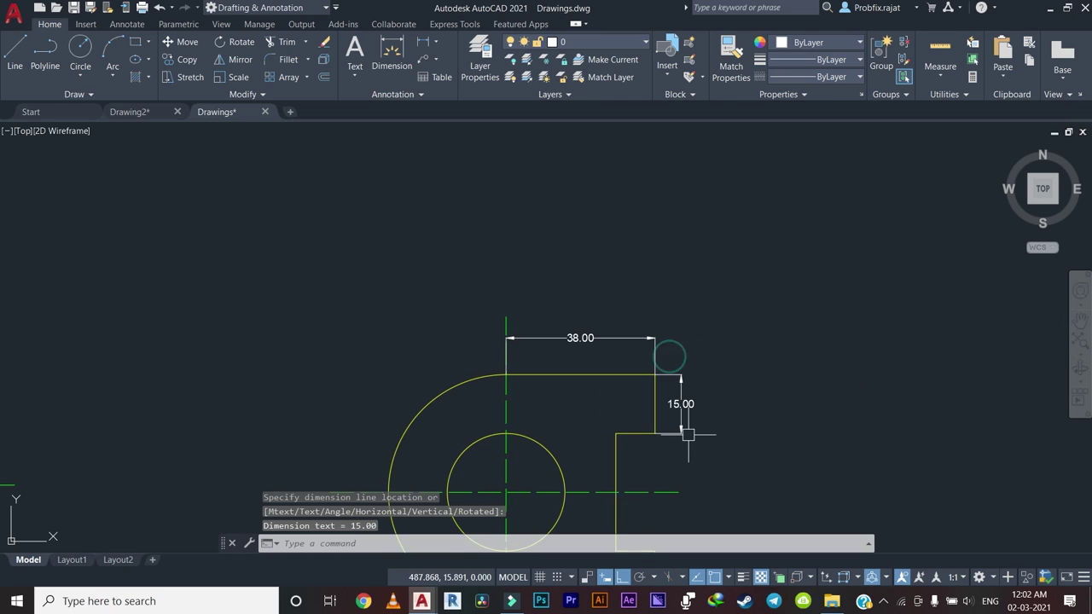
Dimension the 30.00 notch segment, then erase the misplaced dimension.
{"action": "left_click", "coordinate": [426, 42]}
{"action": "scroll", "coordinate": [643, 384], "scroll_direction": "up", "scroll_amount": 4}
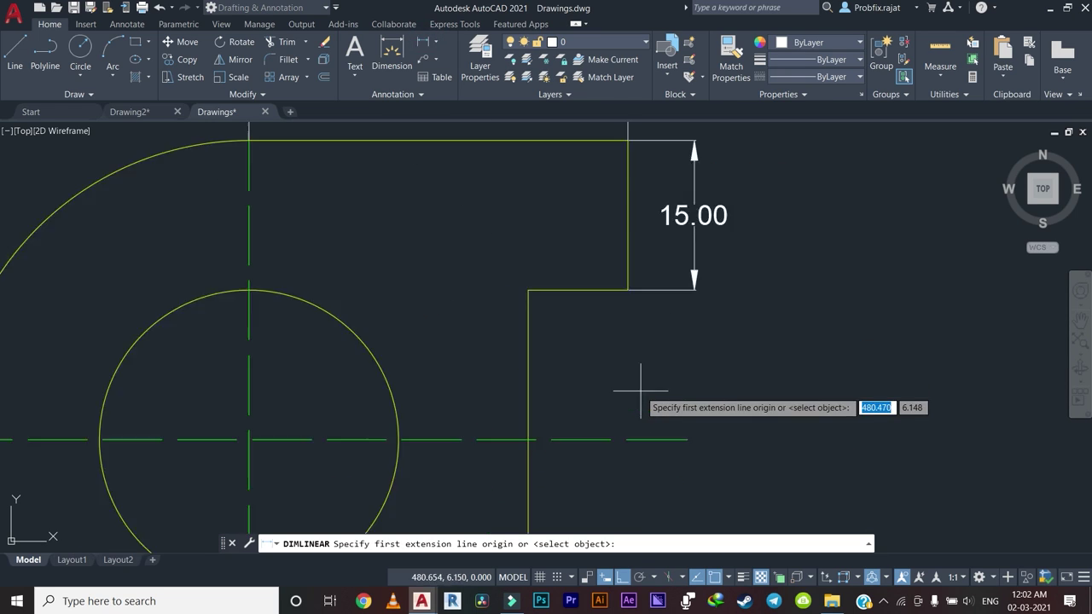
{"action": "left_click", "coordinate": [627, 290]}
{"action": "scroll", "coordinate": [635, 383], "scroll_direction": "down", "scroll_amount": 2}
{"action": "left_click", "coordinate": [637, 453]}
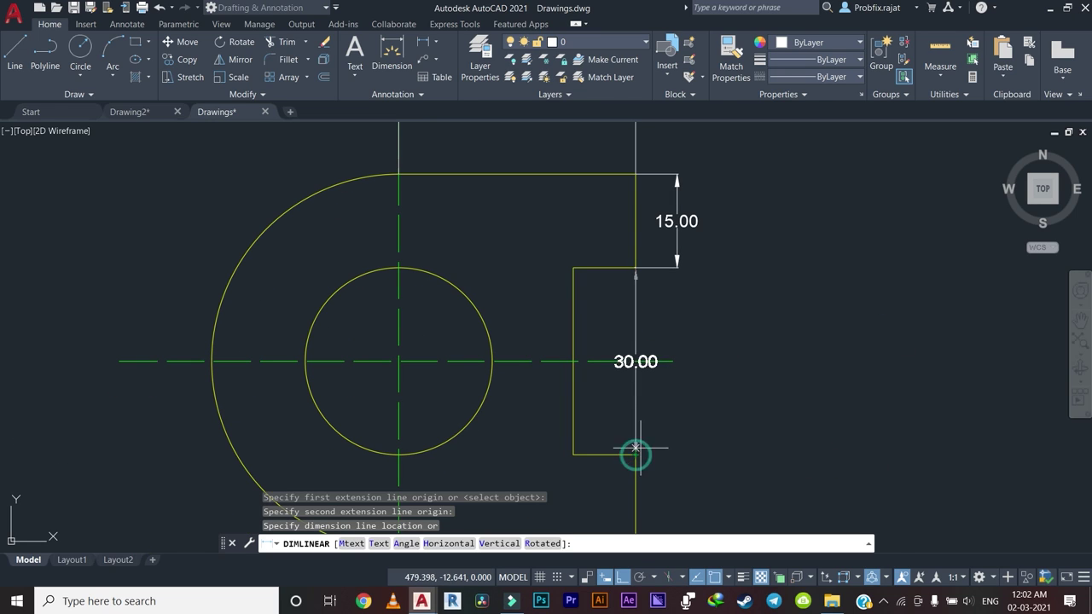
{"action": "left_click", "coordinate": [676, 261]}
{"action": "scroll", "coordinate": [731, 370], "scroll_direction": "down", "scroll_amount": 2}
{"action": "scroll", "coordinate": [700, 317], "scroll_direction": "up", "scroll_amount": 2}
{"action": "left_click", "coordinate": [713, 316]}
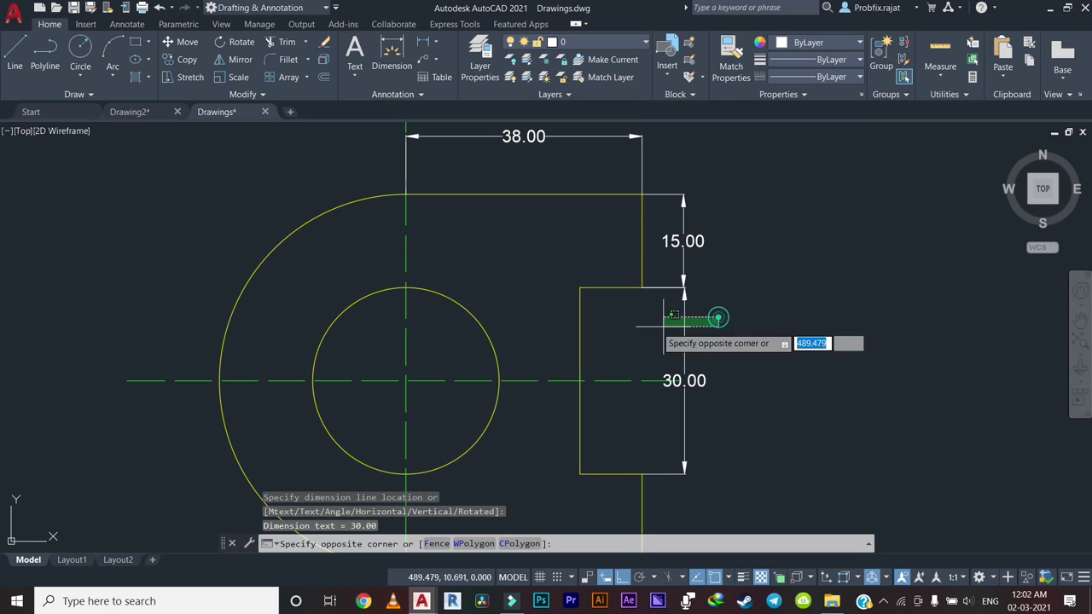
{"action": "left_click", "coordinate": [644, 327]}
{"action": "key", "text": "Delete"}
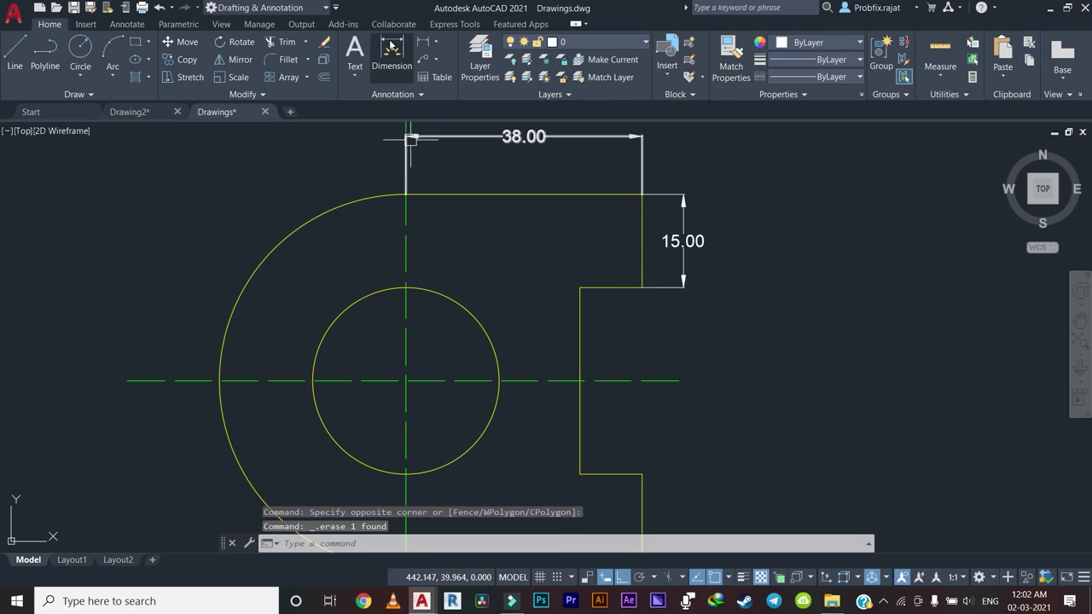
Redo the 30.00 notch dimension in line with the upper 15.00.
{"action": "left_click", "coordinate": [419, 43]}
{"action": "left_click", "coordinate": [642, 288]}
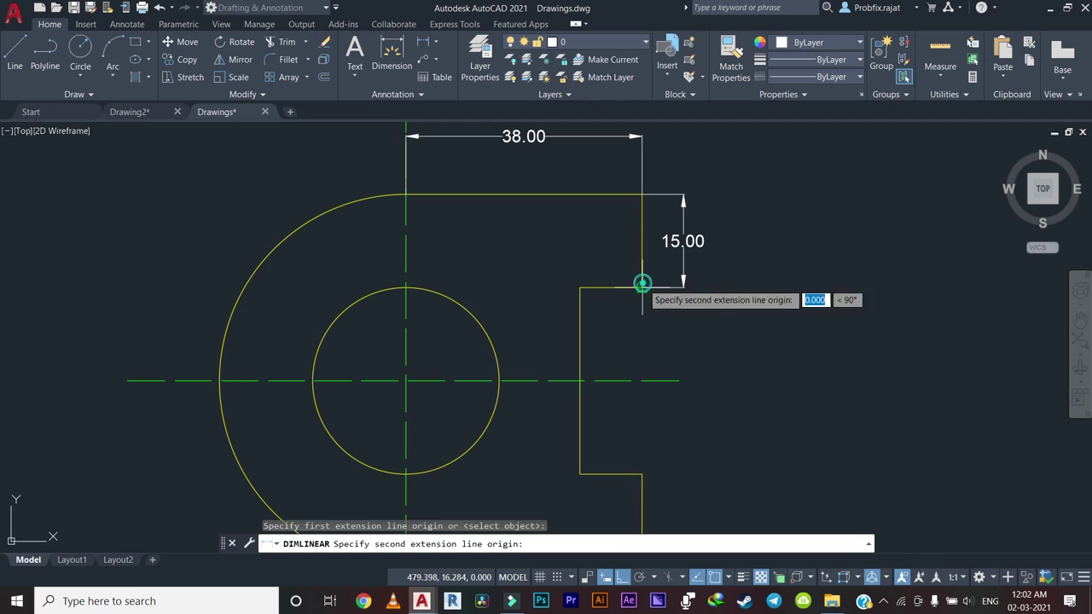
{"action": "left_click", "coordinate": [642, 474]}
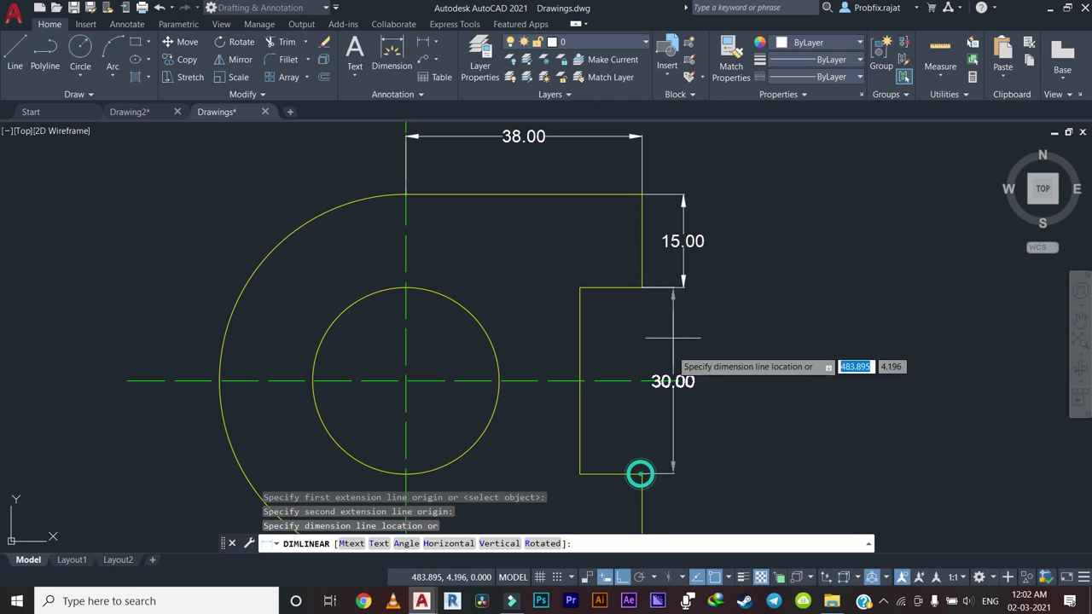
{"action": "left_click", "coordinate": [685, 290]}
{"action": "middle_click_drag", "start_coordinate": [736, 355], "coordinate": [729, 307]}
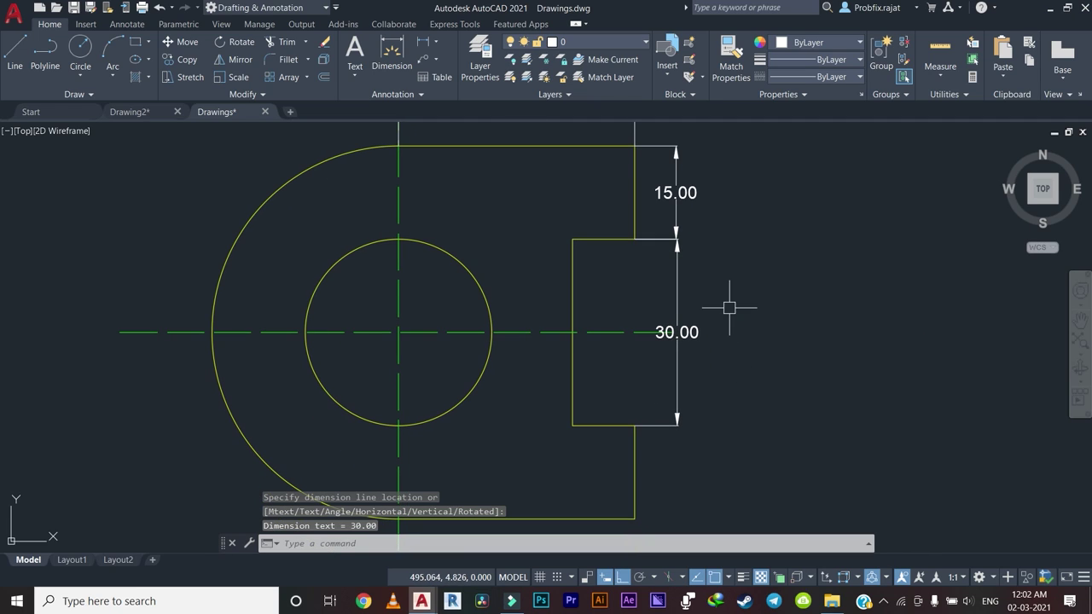
Dimension the lower right-side segment as 15.00, aligned with the others.
{"action": "left_click", "coordinate": [427, 41]}
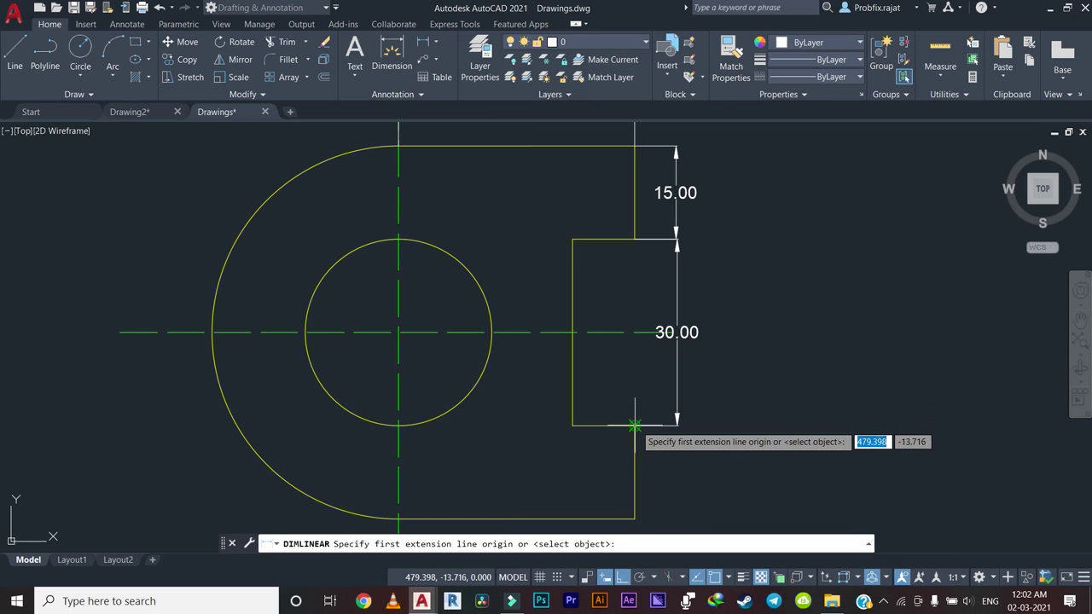
{"action": "left_click", "coordinate": [632, 424]}
{"action": "left_click", "coordinate": [634, 517]}
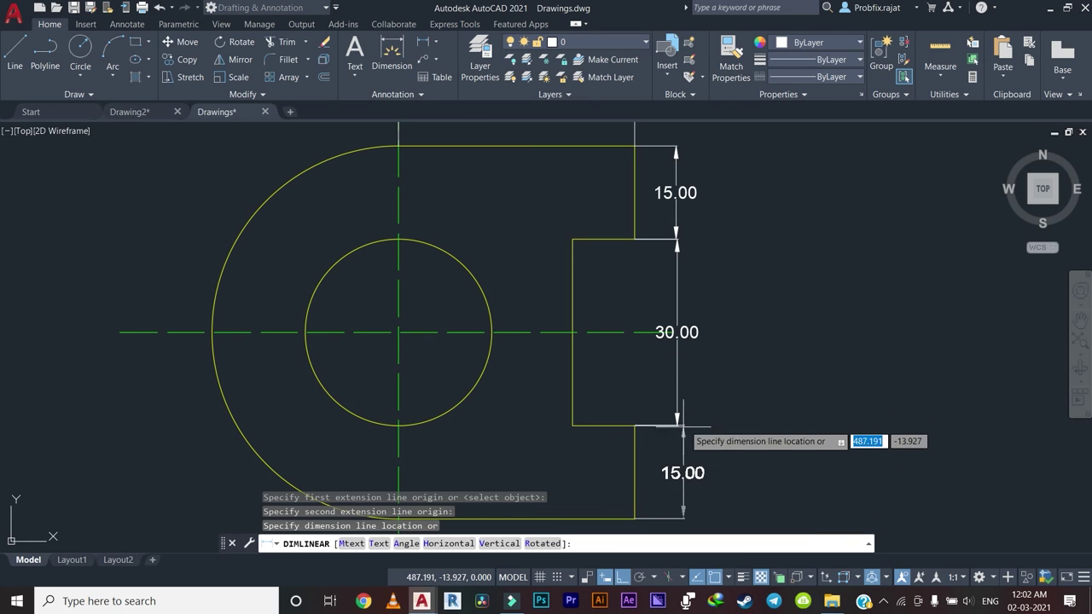
{"action": "left_click", "coordinate": [677, 426]}
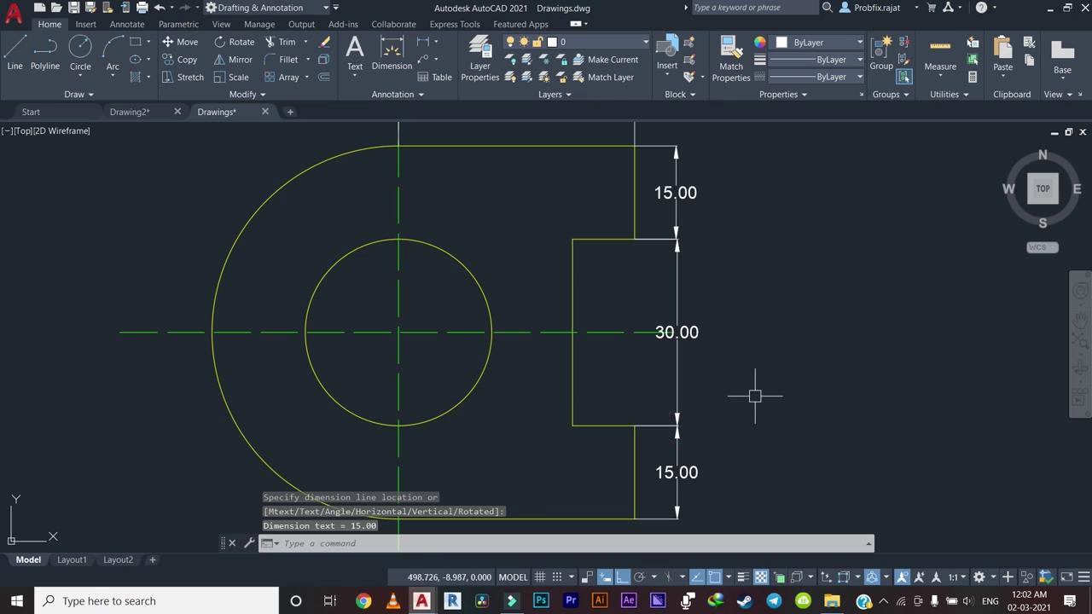
{"action": "scroll", "coordinate": [754, 395], "scroll_direction": "down", "scroll_amount": 2}
{"action": "key", "text": "Escape"}
{"action": "scroll", "coordinate": [768, 344], "scroll_direction": "down", "scroll_amount": 2}
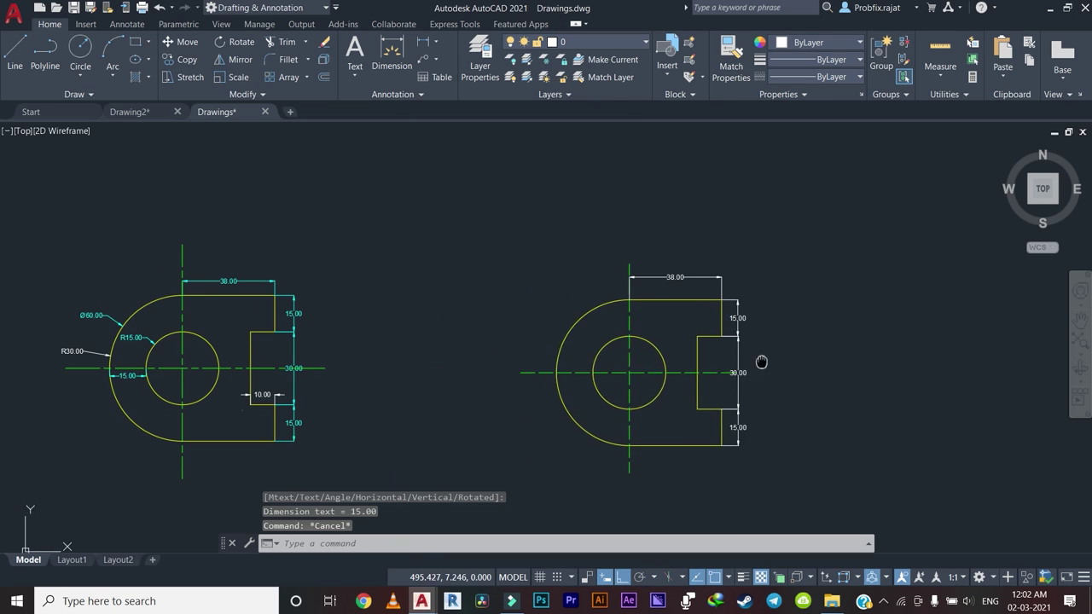
Add an R30.00 radius dimension to the large outer arc of the redrawn profile.
{"action": "scroll", "coordinate": [747, 345], "scroll_direction": "up", "scroll_amount": 2}
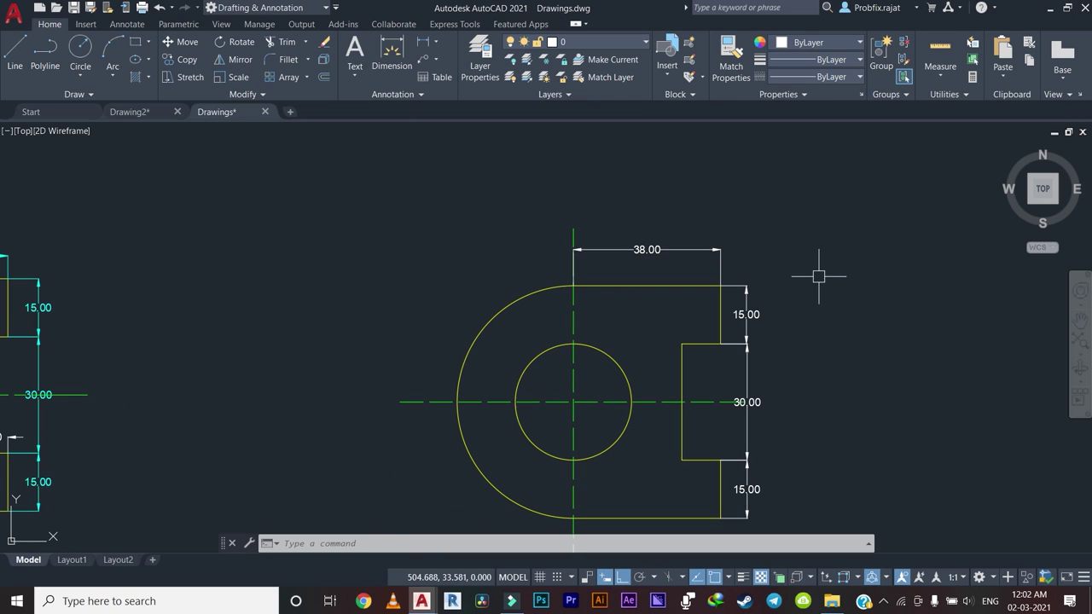
{"action": "left_click", "coordinate": [435, 42]}
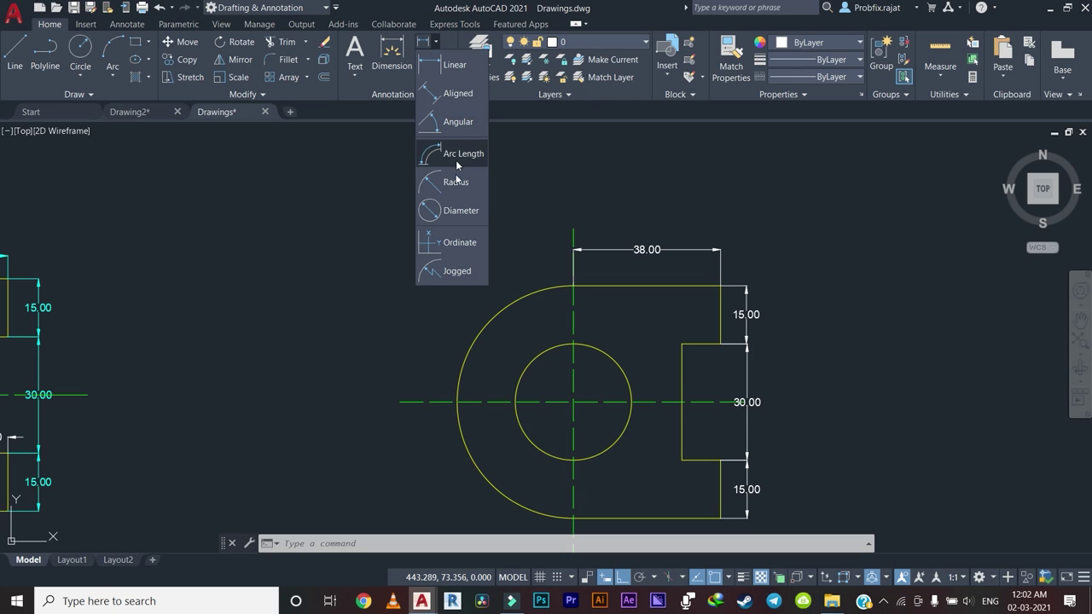
{"action": "left_click", "coordinate": [455, 182]}
{"action": "scroll", "coordinate": [463, 231], "scroll_direction": "down", "scroll_amount": 2}
{"action": "mouse_move", "coordinate": [477, 230]}
{"action": "middle_mouse_down"}
{"action": "mouse_move", "coordinate": [539, 221]}
{"action": "mouse_move", "coordinate": [592, 239]}
{"action": "middle_mouse_up"}
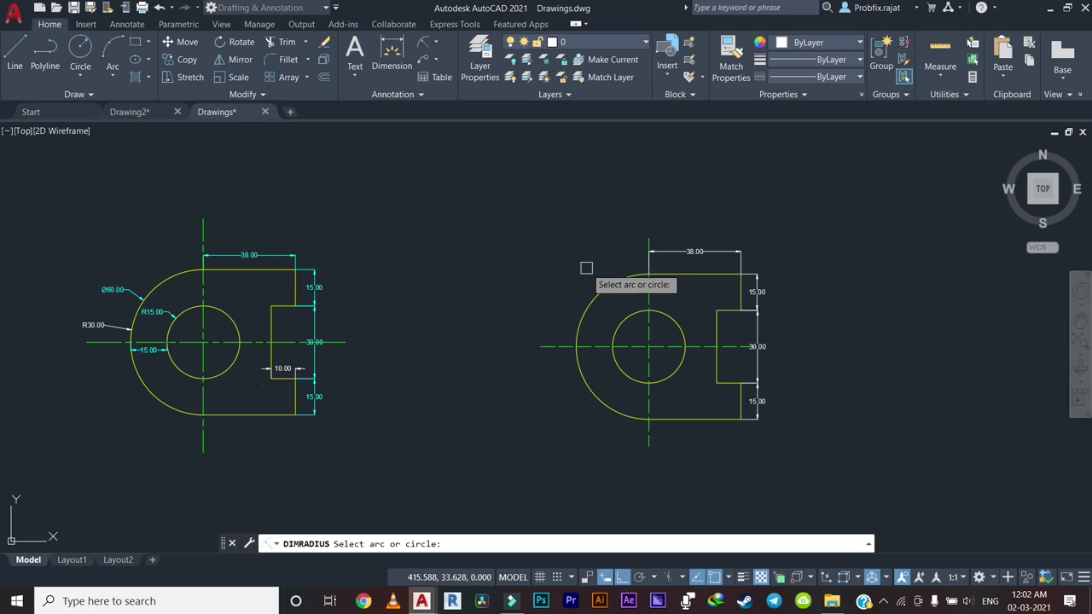
{"action": "scroll", "coordinate": [614, 282], "scroll_direction": "up", "scroll_amount": 3}
{"action": "scroll", "coordinate": [656, 345], "scroll_direction": "up", "scroll_amount": 3}
{"action": "left_click", "coordinate": [623, 324]}
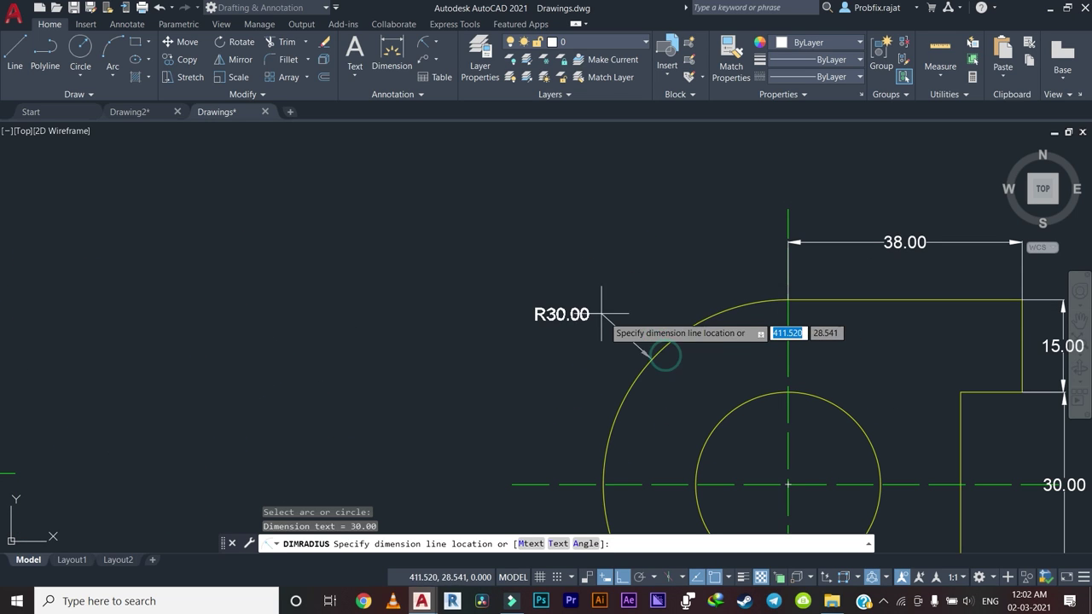
{"action": "scroll", "coordinate": [597, 312], "scroll_direction": "down", "scroll_amount": 3}
{"action": "middle_click_drag", "start_coordinate": [566, 305], "coordinate": [764, 298]}
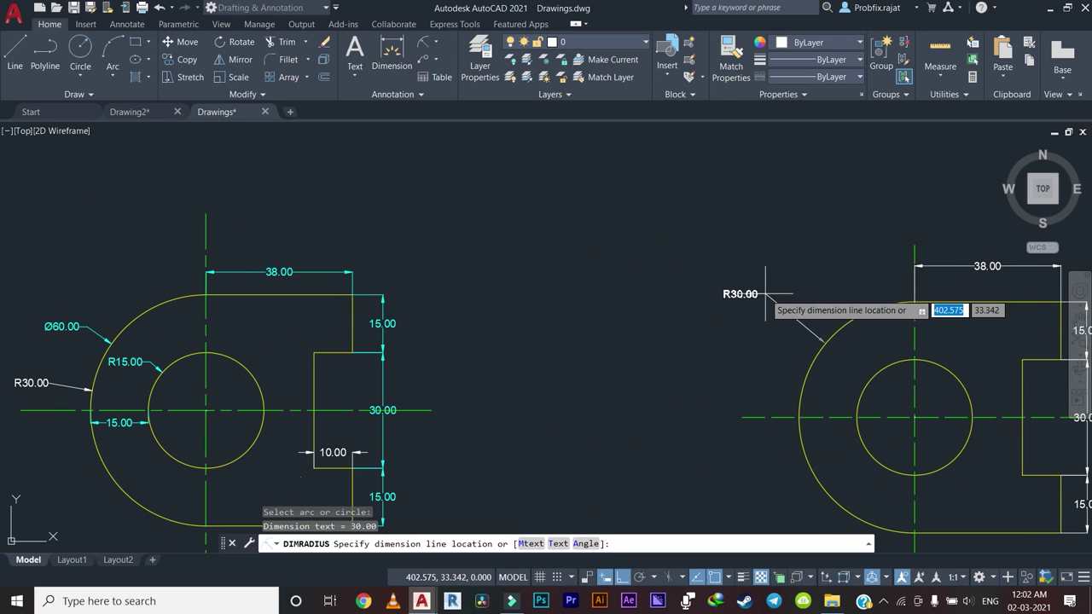
{"action": "left_click", "coordinate": [764, 293]}
{"action": "scroll", "coordinate": [739, 270], "scroll_direction": "down", "scroll_amount": 2}
{"action": "scroll", "coordinate": [739, 286], "scroll_direction": "up", "scroll_amount": 2}
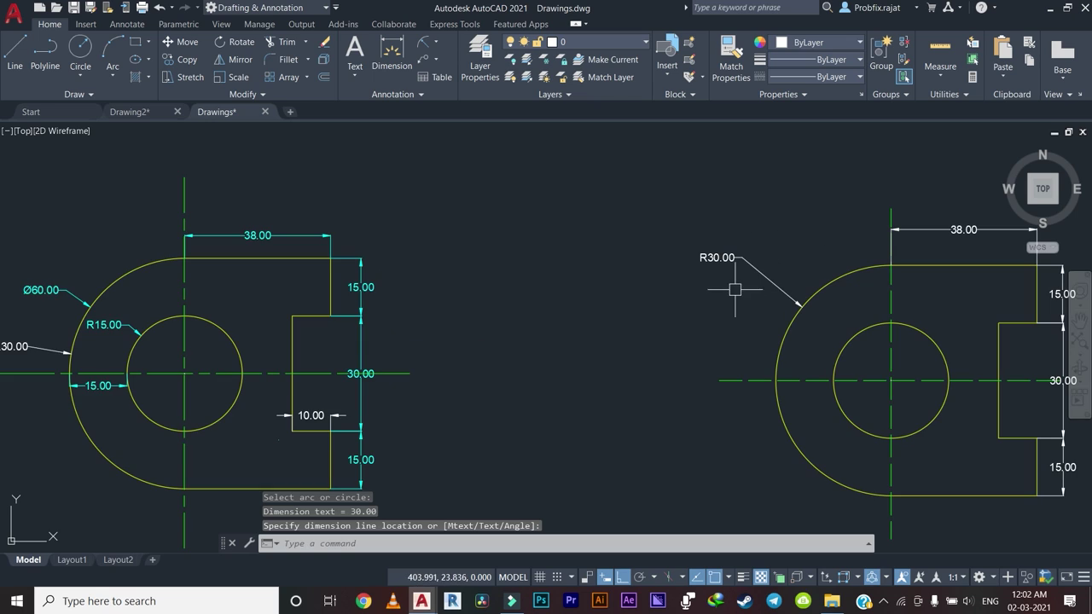
{"action": "middle_click_drag", "start_coordinate": [756, 261], "coordinate": [661, 257]}
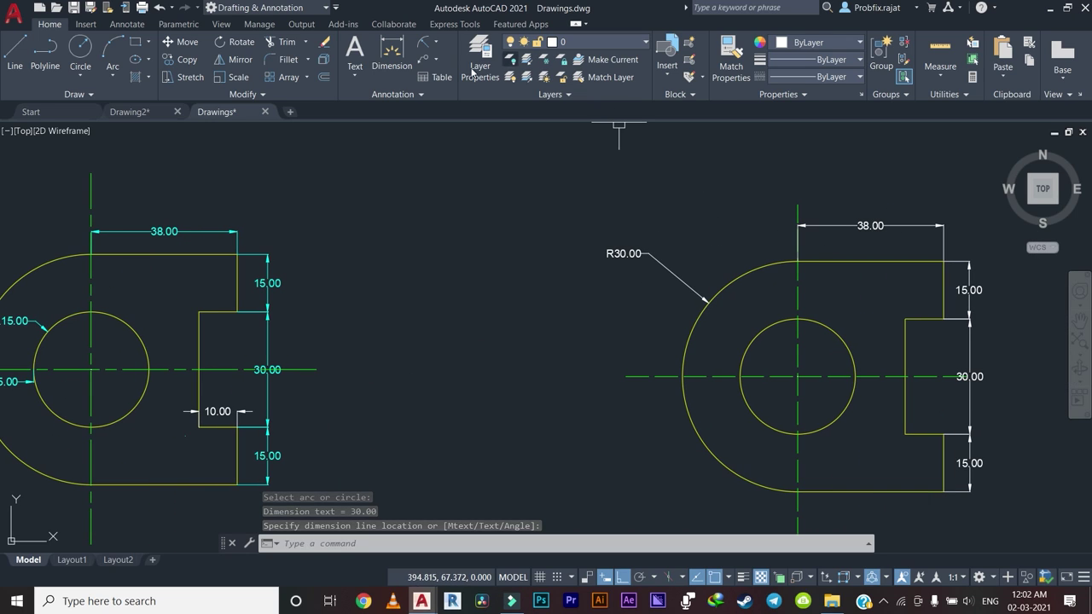
Dimension the inner circle with a Ø30.00 diameter placed outside it.
{"action": "left_click", "coordinate": [435, 47]}
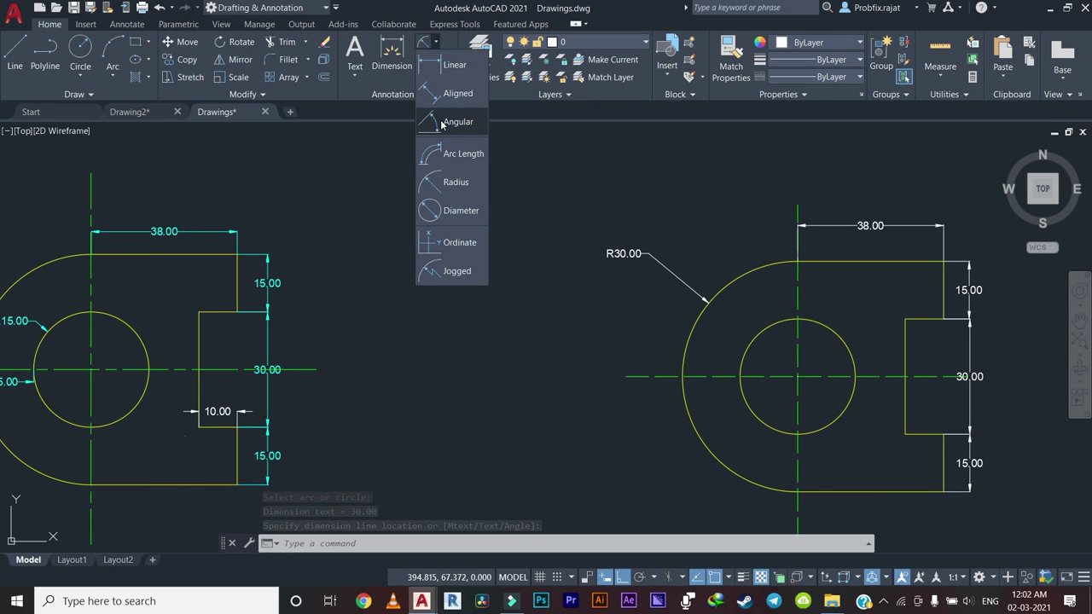
{"action": "left_click", "coordinate": [463, 210]}
{"action": "scroll", "coordinate": [720, 334], "scroll_direction": "up", "scroll_amount": 2}
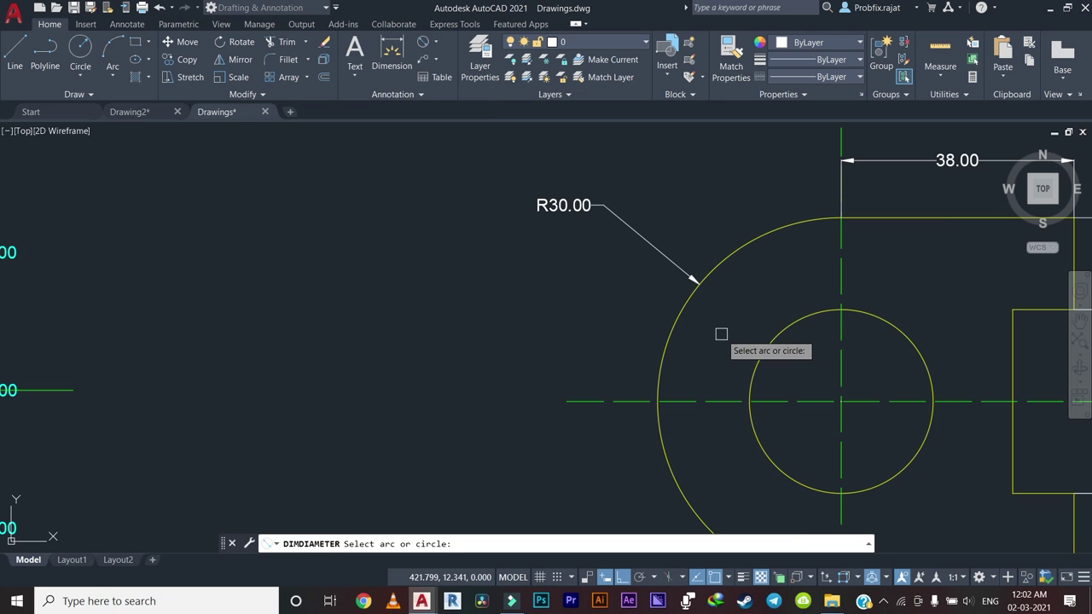
{"action": "left_click", "coordinate": [760, 359]}
{"action": "scroll", "coordinate": [767, 290], "scroll_direction": "up", "scroll_amount": 4}
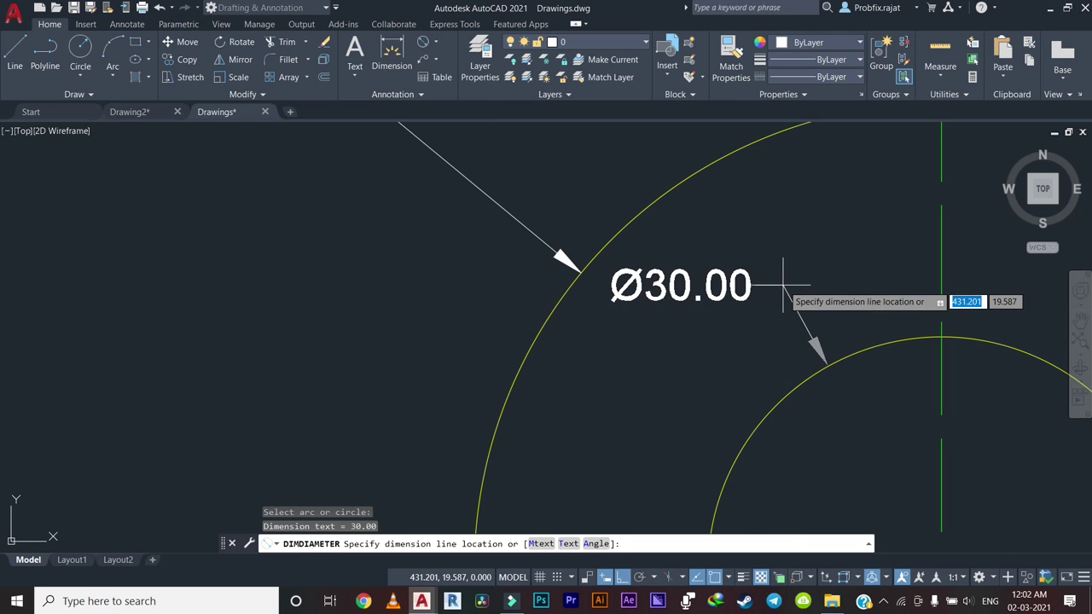
{"action": "left_click", "coordinate": [784, 286]}
{"action": "scroll", "coordinate": [733, 325], "scroll_direction": "down", "scroll_amount": 5}
{"action": "scroll", "coordinate": [721, 268], "scroll_direction": "up", "scroll_amount": 1}
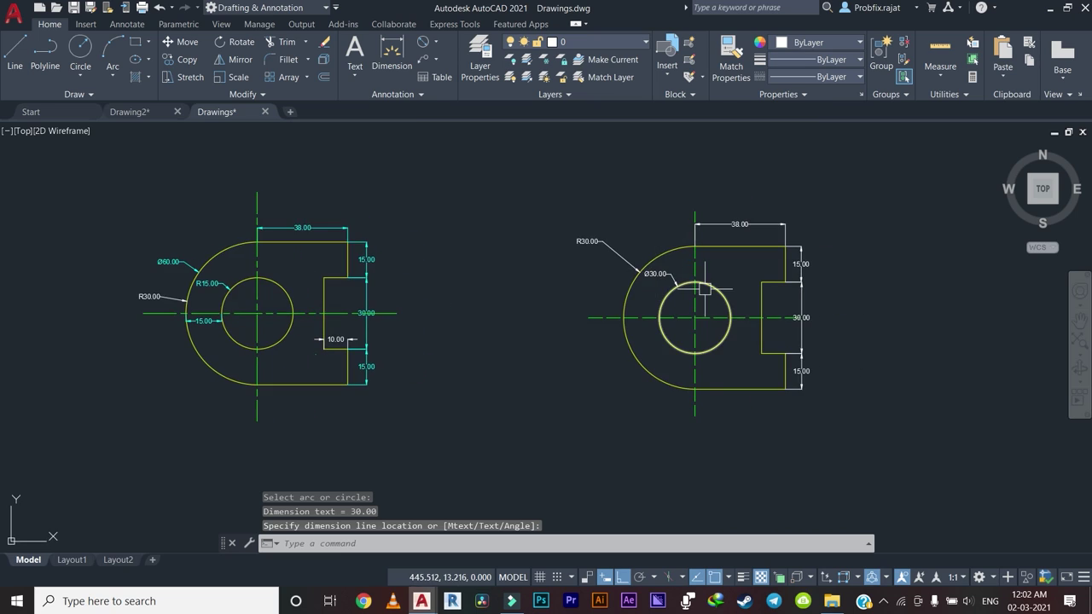
{"action": "scroll", "coordinate": [704, 290], "scroll_direction": "up", "scroll_amount": 2}
{"action": "middle_click_drag", "start_coordinate": [704, 295], "coordinate": [582, 290]}
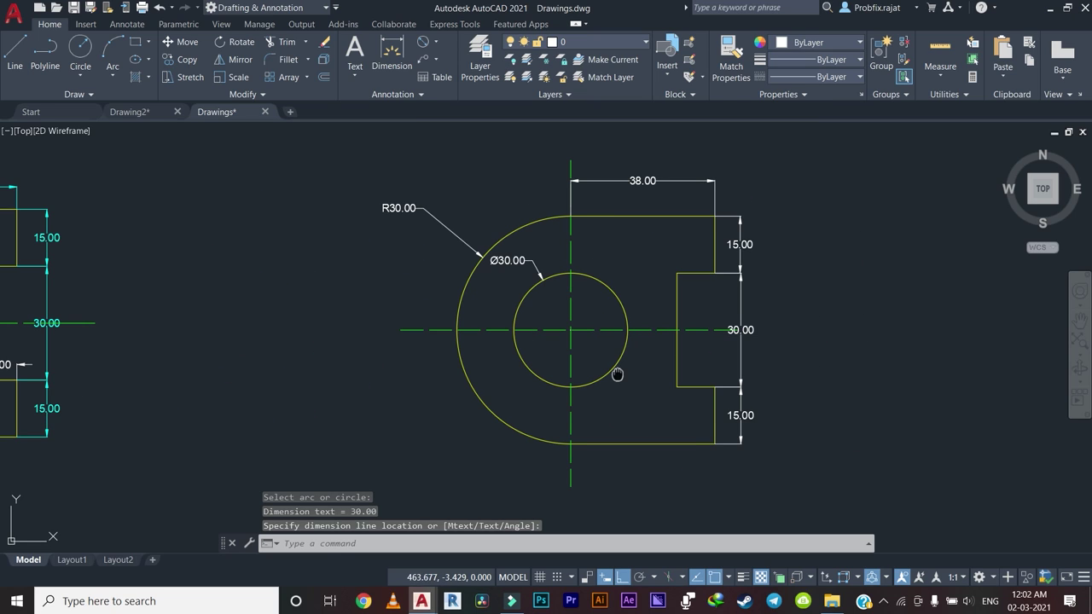
{"action": "middle_click_drag", "start_coordinate": [667, 381], "coordinate": [842, 382]}
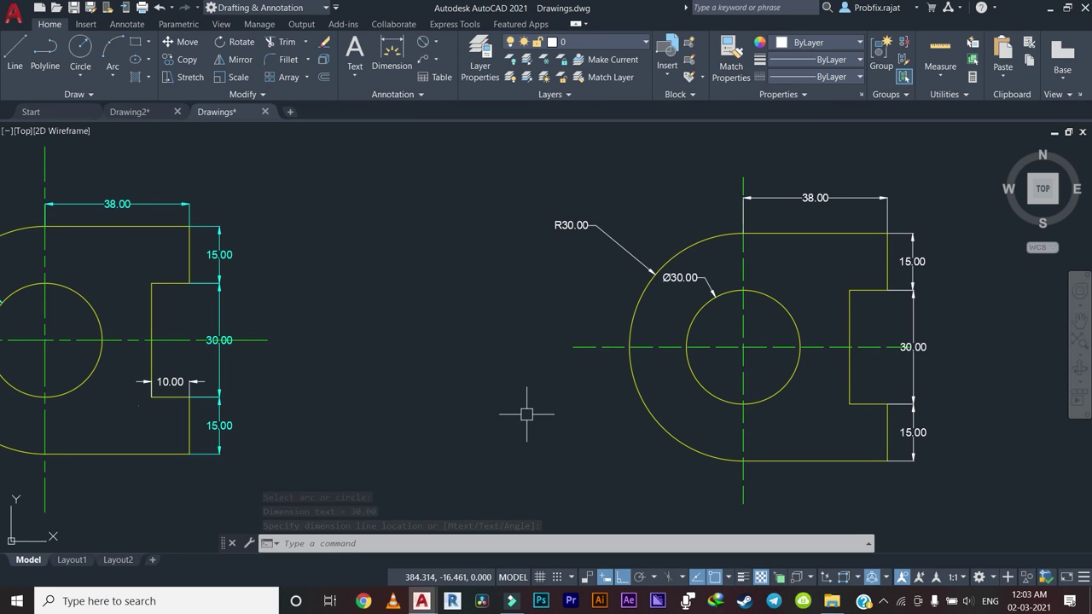
{"action": "middle_click_drag", "start_coordinate": [526, 413], "coordinate": [355, 388]}
{"action": "scroll", "coordinate": [670, 344], "scroll_direction": "up", "scroll_amount": 2}
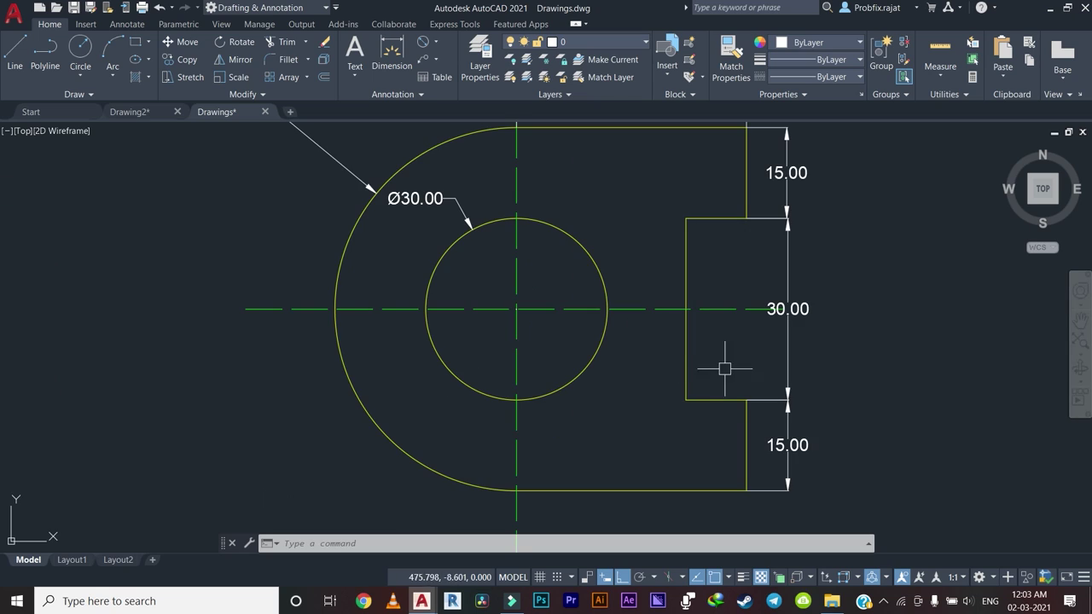
Place a 10.00 linear dimension between the slot's two corners, inside the notch.
{"action": "left_click", "coordinate": [437, 49]}
{"action": "left_click", "coordinate": [452, 66]}
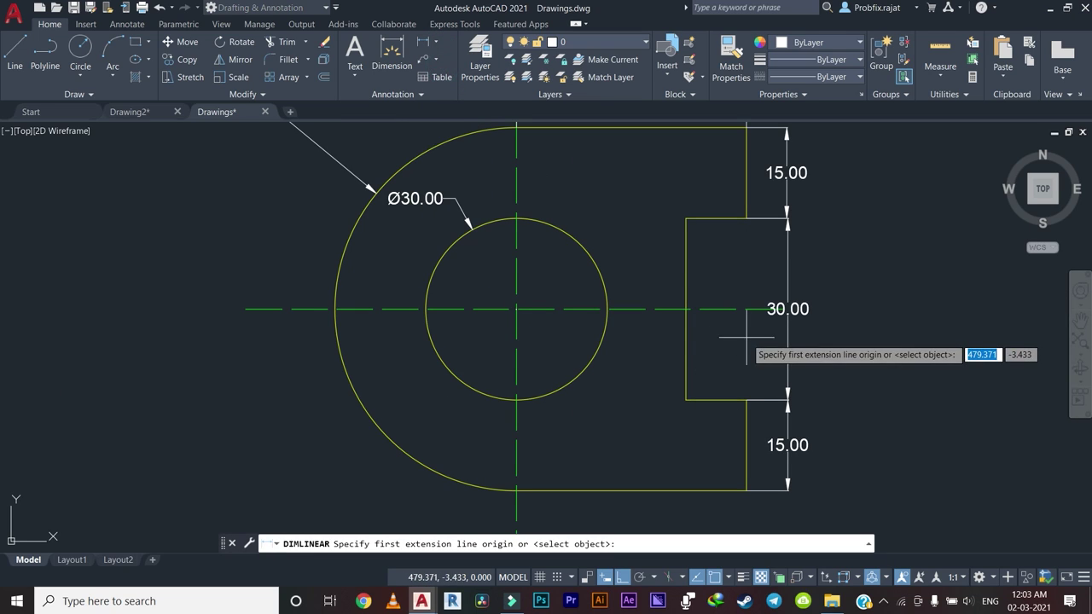
{"action": "scroll", "coordinate": [751, 345], "scroll_direction": "up", "scroll_amount": 4}
{"action": "left_click", "coordinate": [735, 484]}
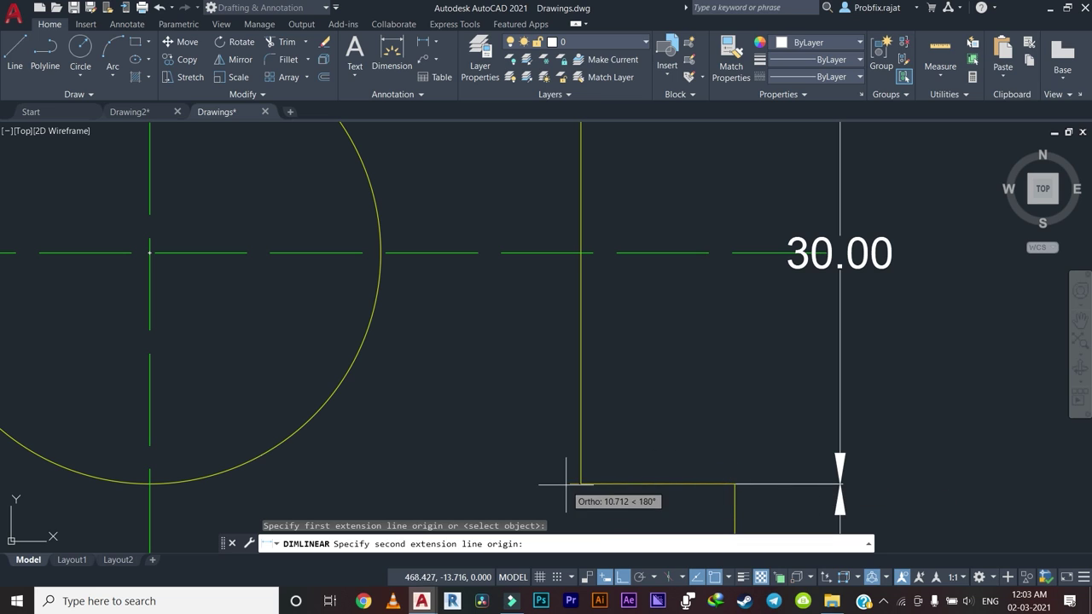
{"action": "left_click", "coordinate": [578, 482]}
{"action": "left_click", "coordinate": [614, 414]}
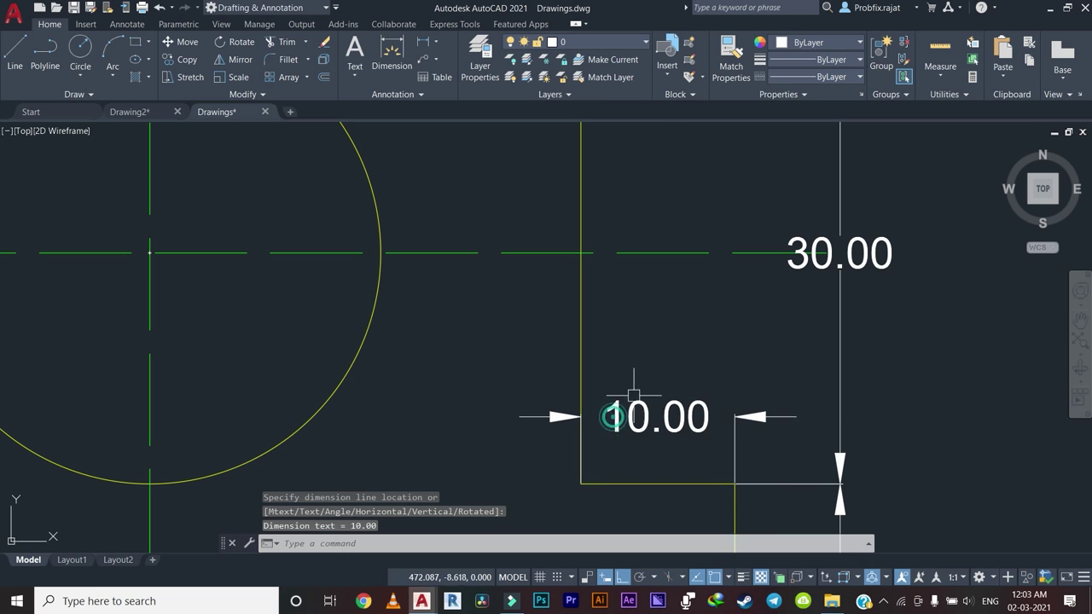
{"action": "scroll", "coordinate": [675, 350], "scroll_direction": "down", "scroll_amount": 5}
{"action": "middle_click_drag", "start_coordinate": [674, 349], "coordinate": [638, 424]}
{"action": "scroll", "coordinate": [477, 315], "scroll_direction": "up", "scroll_amount": 4}
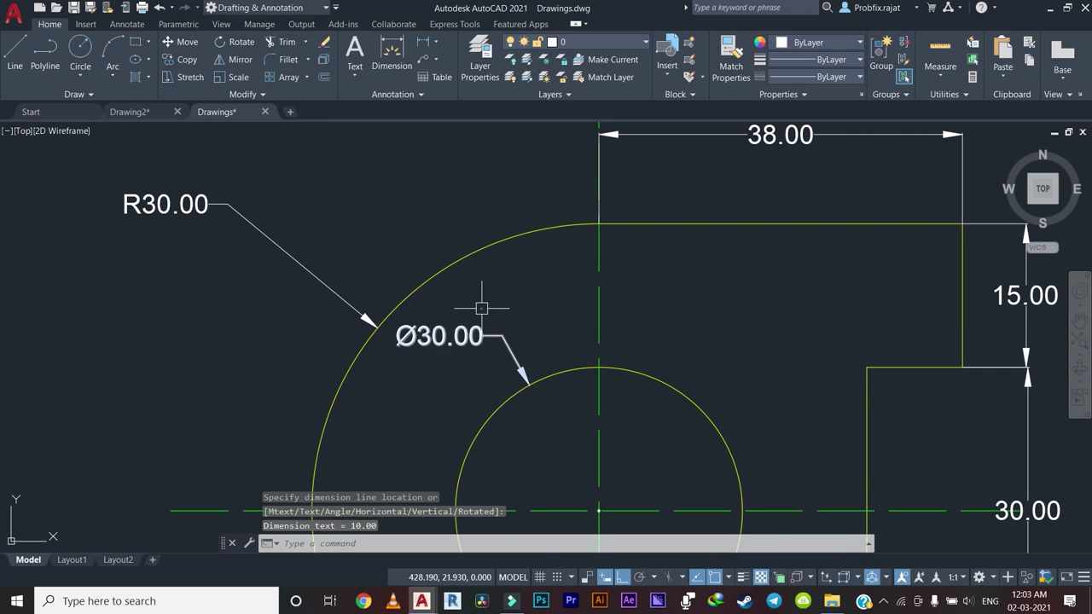
{"action": "left_click", "coordinate": [399, 365]}
Select the copy's R30.00, 38.00, both 15.00, 30.00 and 10.00 dimensions.
{"action": "left_click", "coordinate": [346, 236]}
{"action": "left_click", "coordinate": [183, 256]}
{"action": "scroll", "coordinate": [183, 256], "scroll_direction": "down", "scroll_amount": 4}
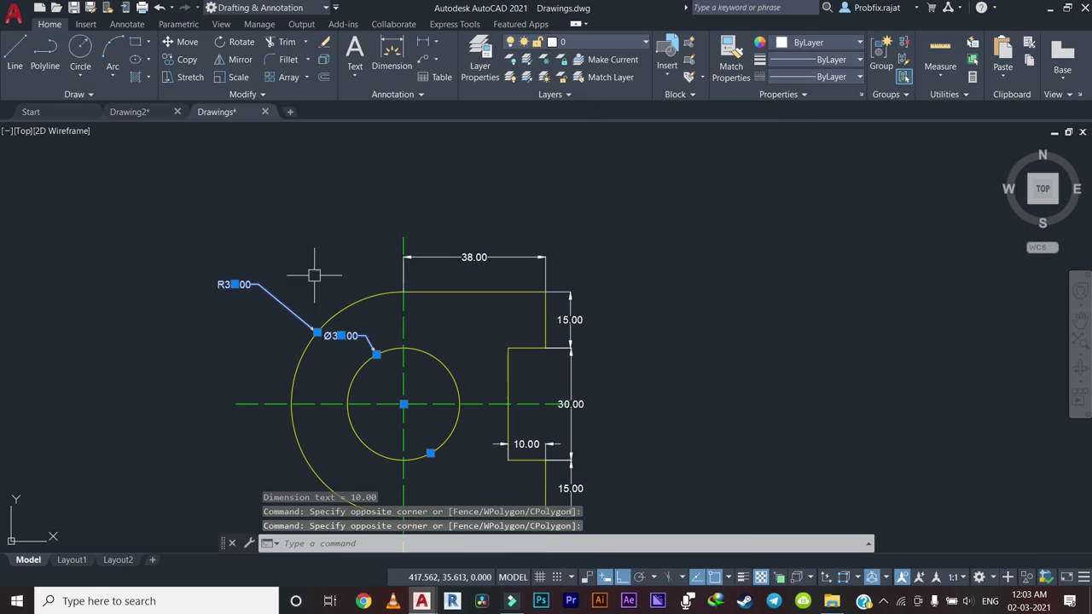
{"action": "left_click", "coordinate": [676, 181]}
{"action": "left_click", "coordinate": [495, 273]}
{"action": "left_click", "coordinate": [588, 407]}
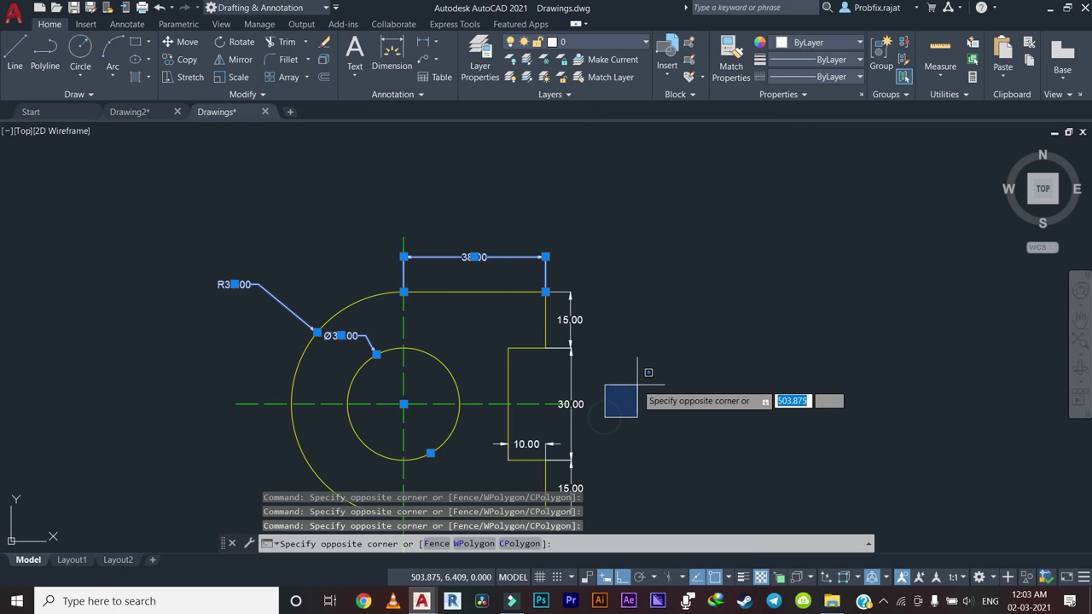
{"action": "left_click", "coordinate": [635, 374]}
{"action": "left_click", "coordinate": [639, 370]}
{"action": "left_click", "coordinate": [566, 327]}
{"action": "scroll", "coordinate": [587, 339], "scroll_direction": "up", "scroll_amount": 2}
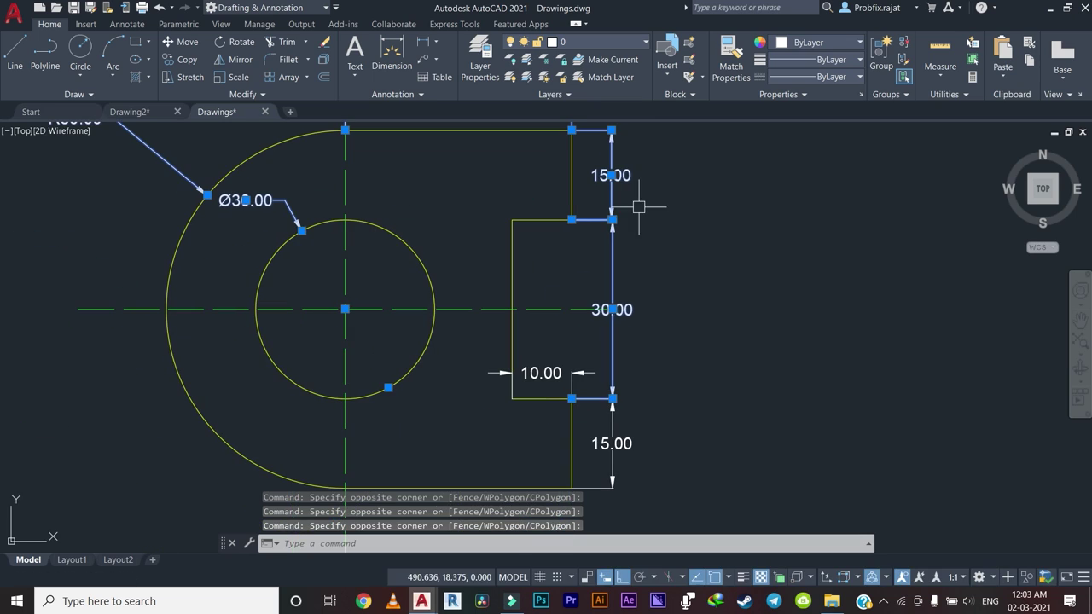
{"action": "left_click", "coordinate": [589, 486]}
{"action": "left_click", "coordinate": [545, 372]}
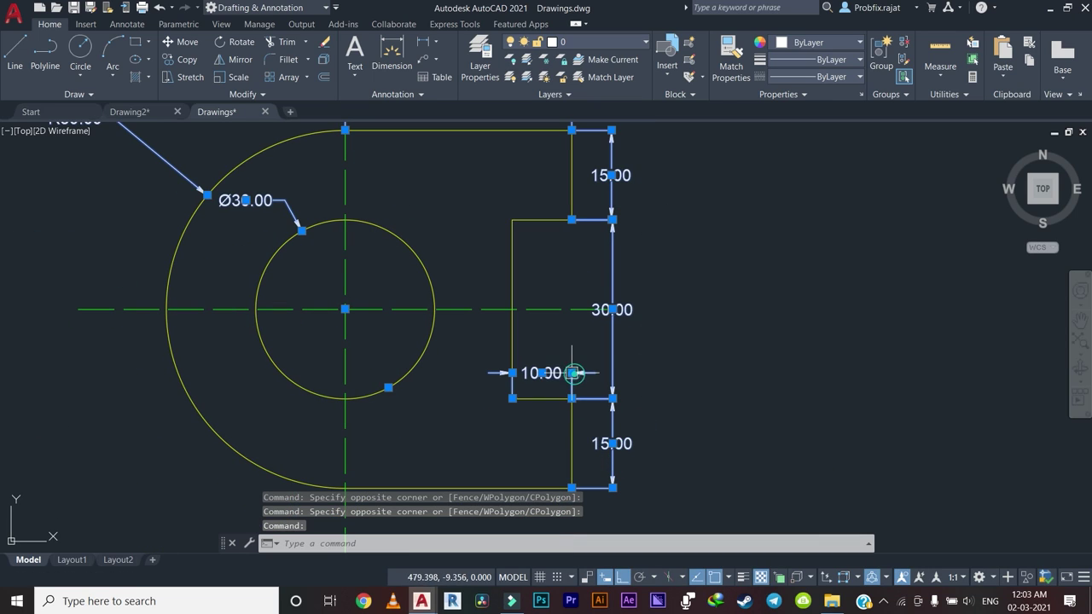
Set the selected dimensions' colour to Cyan, clear the selection and zoom out.
{"action": "left_click", "coordinate": [826, 43]}
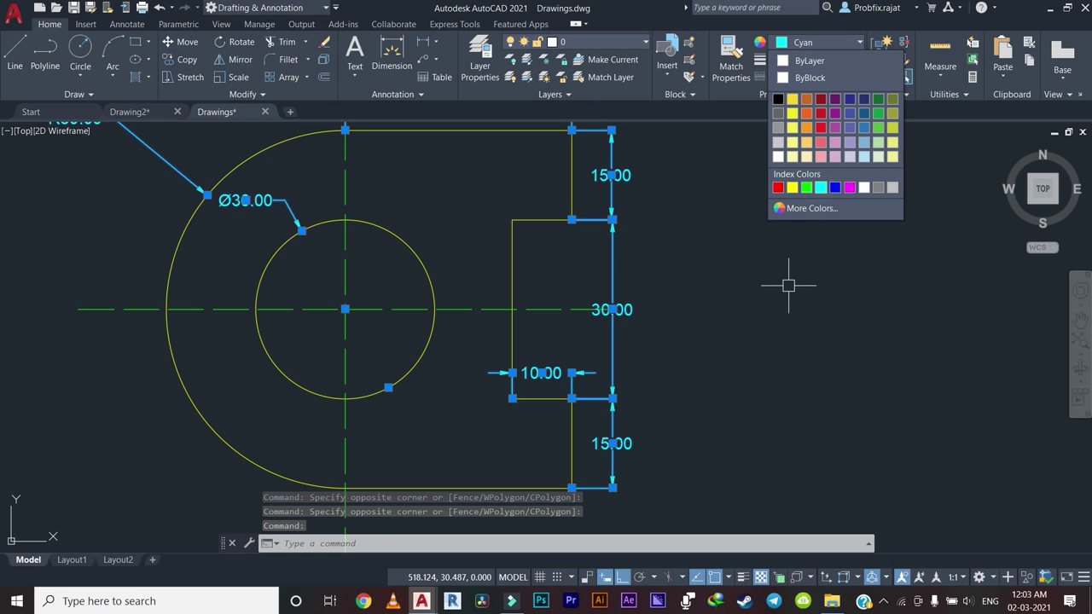
{"action": "scroll", "coordinate": [767, 302], "scroll_direction": "down", "scroll_amount": 4}
{"action": "key", "text": "Escape"}
{"action": "key", "text": "Escape"}
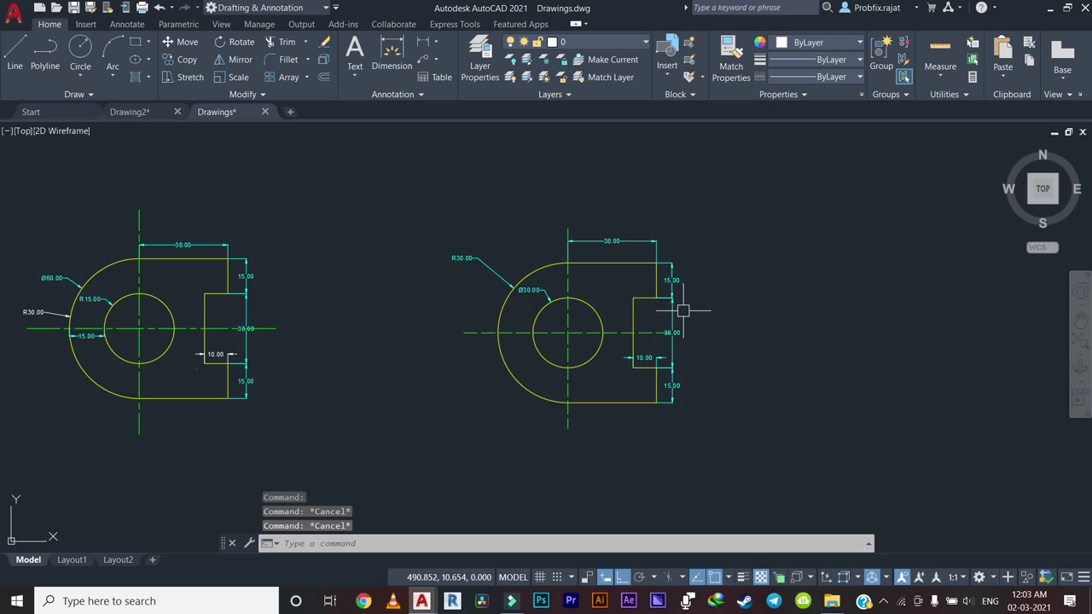
{"action": "scroll", "coordinate": [683, 309], "scroll_direction": "down", "scroll_amount": 4}
{"action": "scroll", "coordinate": [677, 341], "scroll_direction": "down", "scroll_amount": 2}
{"action": "middle_click_drag", "start_coordinate": [639, 360], "coordinate": [560, 429]}
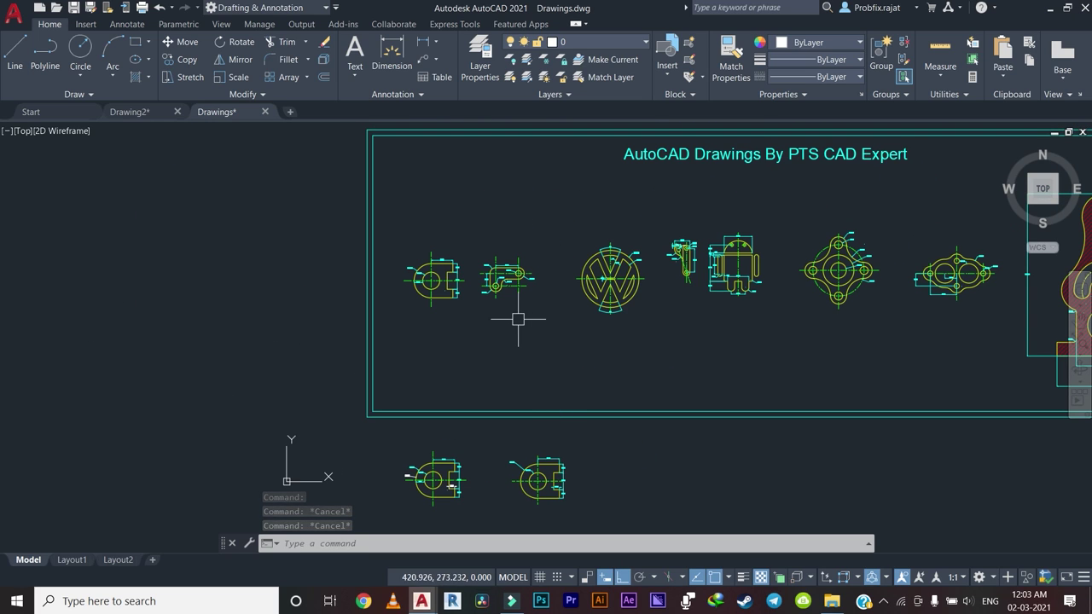
{"action": "scroll", "coordinate": [518, 319], "scroll_direction": "up", "scroll_amount": 5}
{"action": "scroll", "coordinate": [414, 240], "scroll_direction": "down", "scroll_amount": 2}
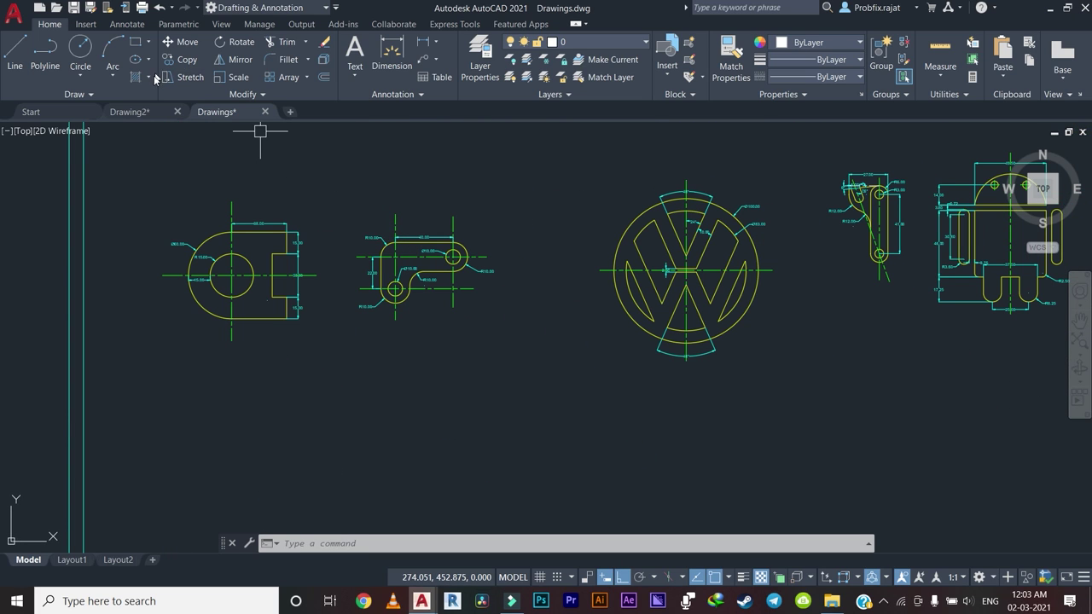
{"action": "middle_click_drag", "start_coordinate": [291, 289], "coordinate": [273, 291]}
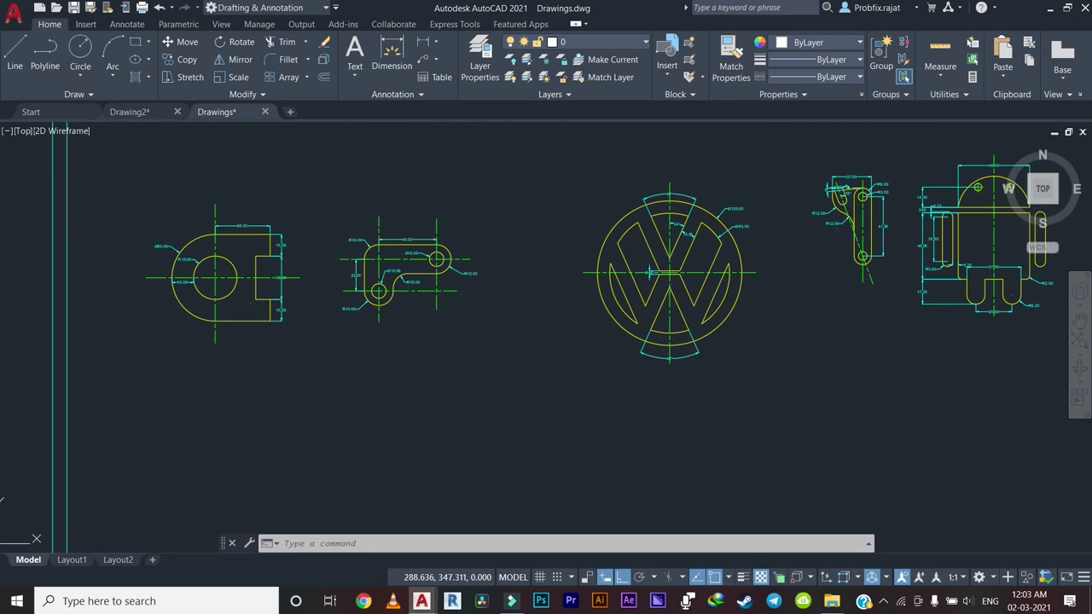
Switch to the Drawing2 document and bring its shapes into view.
{"action": "left_click", "coordinate": [112, 75]}
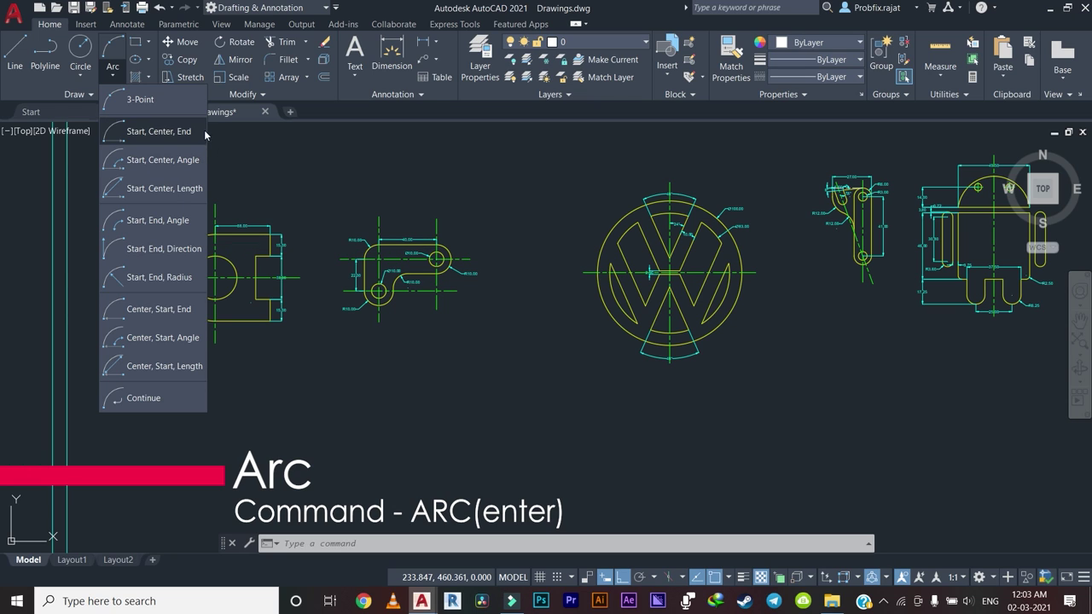
{"action": "left_click", "coordinate": [456, 200]}
{"action": "middle_click_drag", "start_coordinate": [372, 195], "coordinate": [291, 140]}
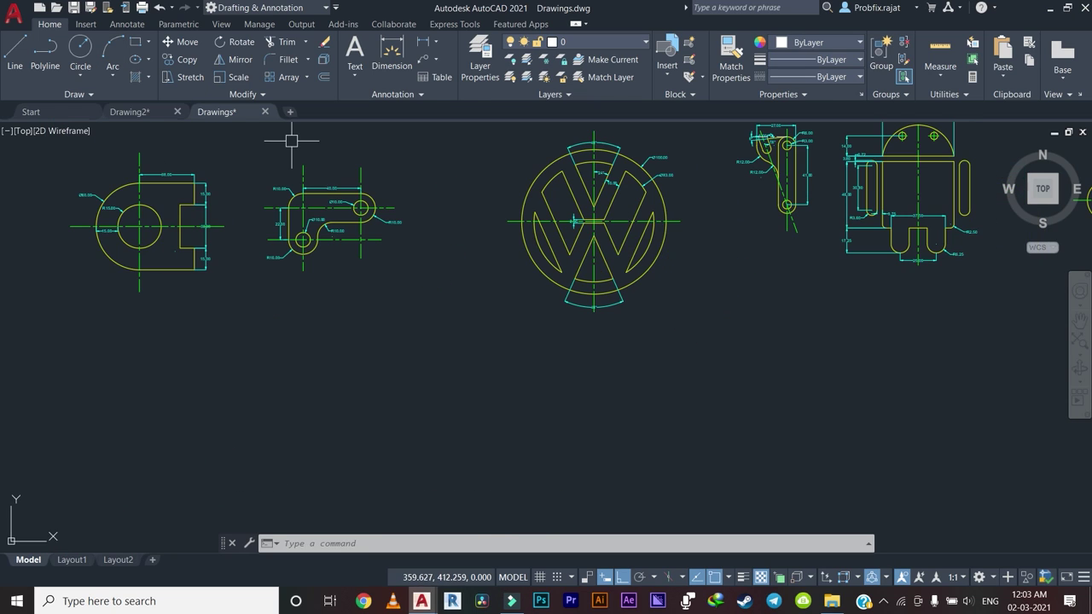
{"action": "middle_click", "coordinate": [264, 213]}
{"action": "middle_click", "coordinate": [264, 213]}
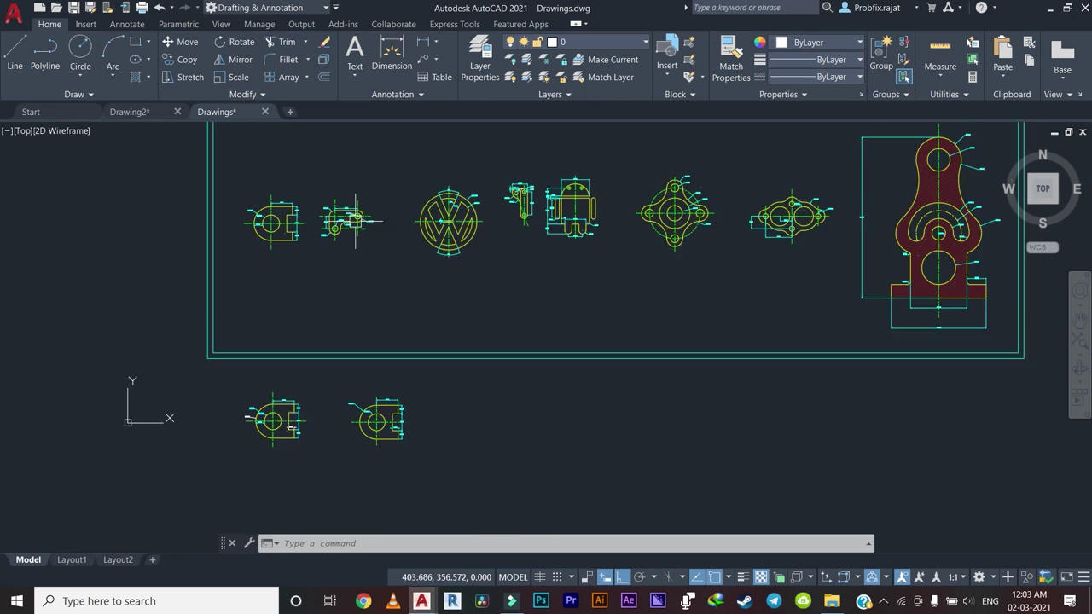
{"action": "left_click", "coordinate": [134, 112]}
{"action": "scroll", "coordinate": [409, 290], "scroll_direction": "down", "scroll_amount": 2}
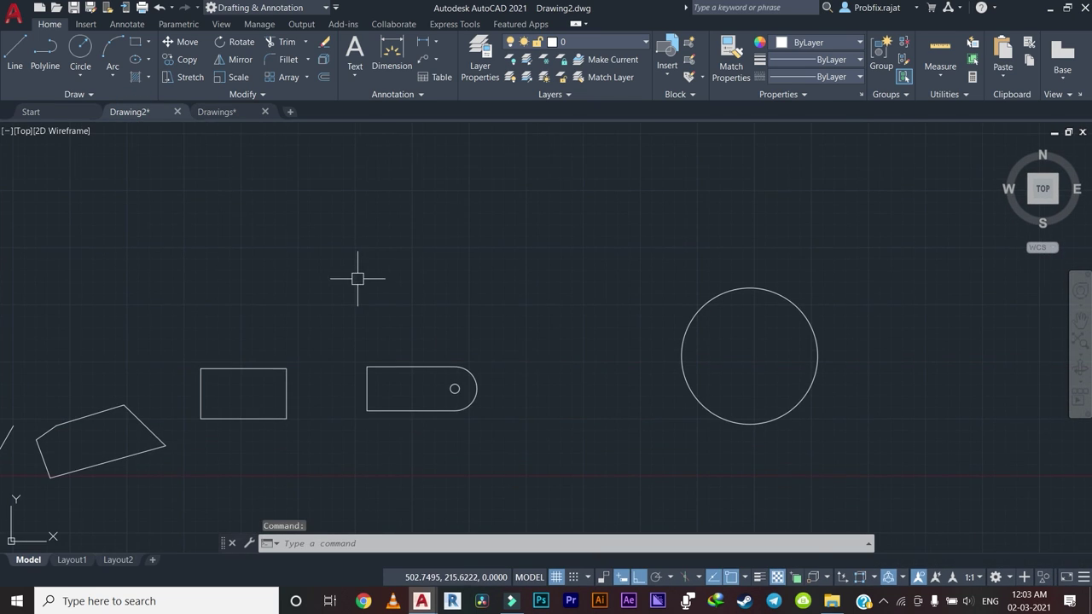
{"action": "middle_click_drag", "start_coordinate": [357, 278], "coordinate": [526, 284]}
Start the 3-Point arc command with ortho mode turned off.
{"action": "left_click", "coordinate": [115, 77]}
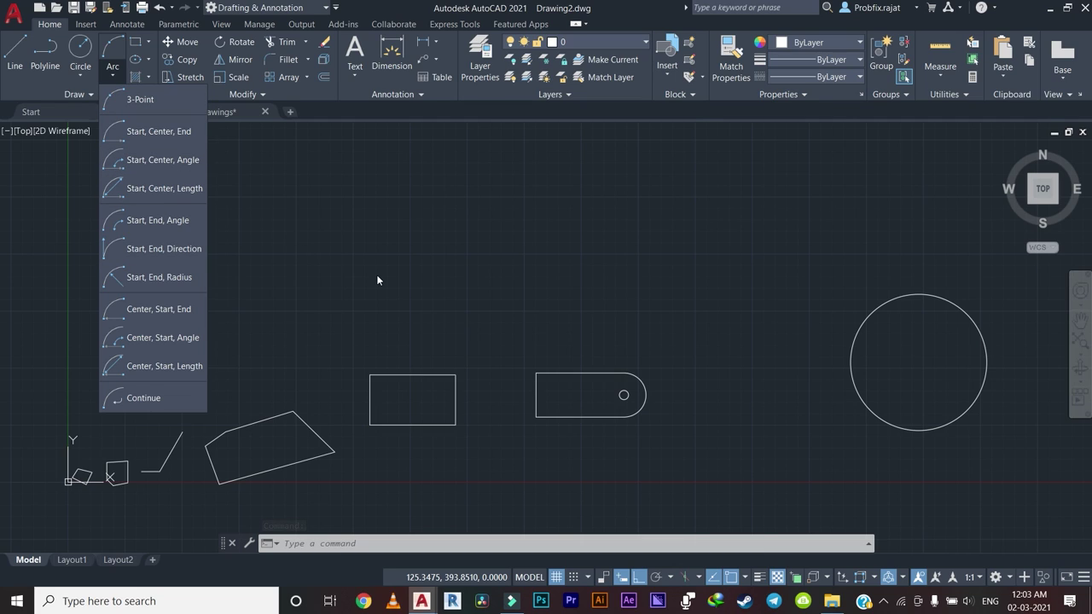
{"action": "left_click", "coordinate": [390, 205]}
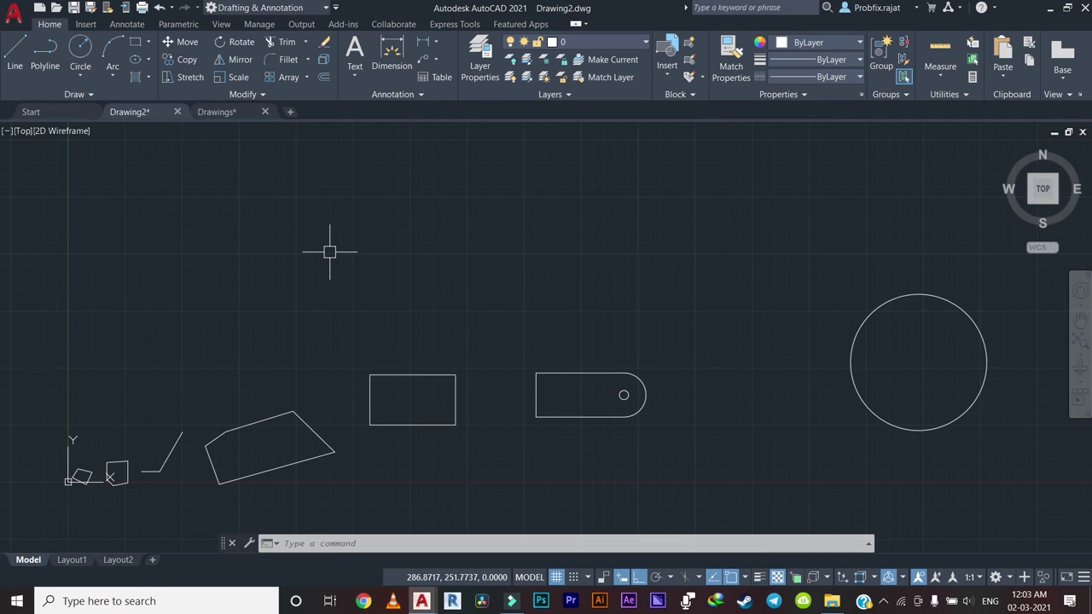
{"action": "type", "text": "arc"}
{"action": "key", "text": "Escape"}
{"action": "key", "text": "Return"}
{"action": "scroll", "coordinate": [477, 341], "scroll_direction": "down", "scroll_amount": 2}
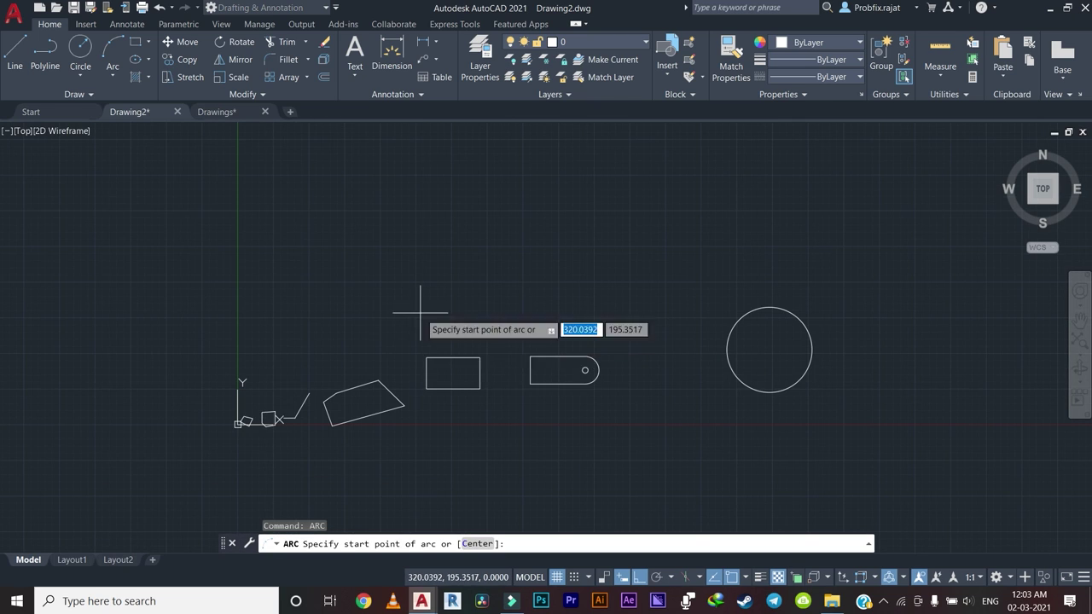
{"action": "left_click", "coordinate": [640, 576]}
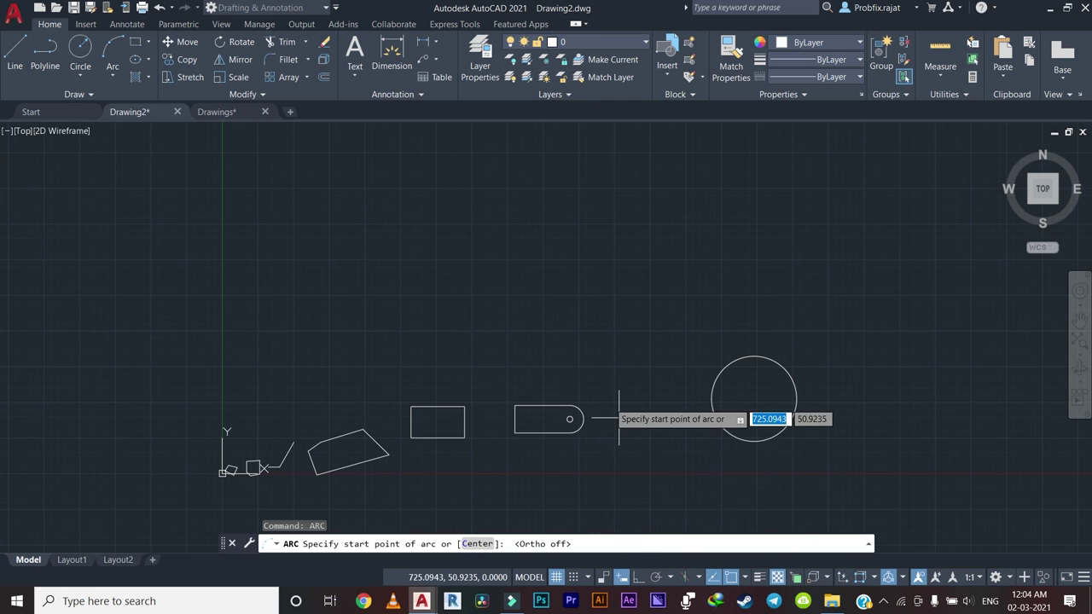
Draw the arc through three points above the rectangle and rounded slot shape.
{"action": "middle_click_drag", "start_coordinate": [587, 368], "coordinate": [621, 421]}
{"action": "scroll", "coordinate": [429, 397], "scroll_direction": "up", "scroll_amount": 2}
{"action": "middle_click_drag", "start_coordinate": [428, 394], "coordinate": [418, 341]}
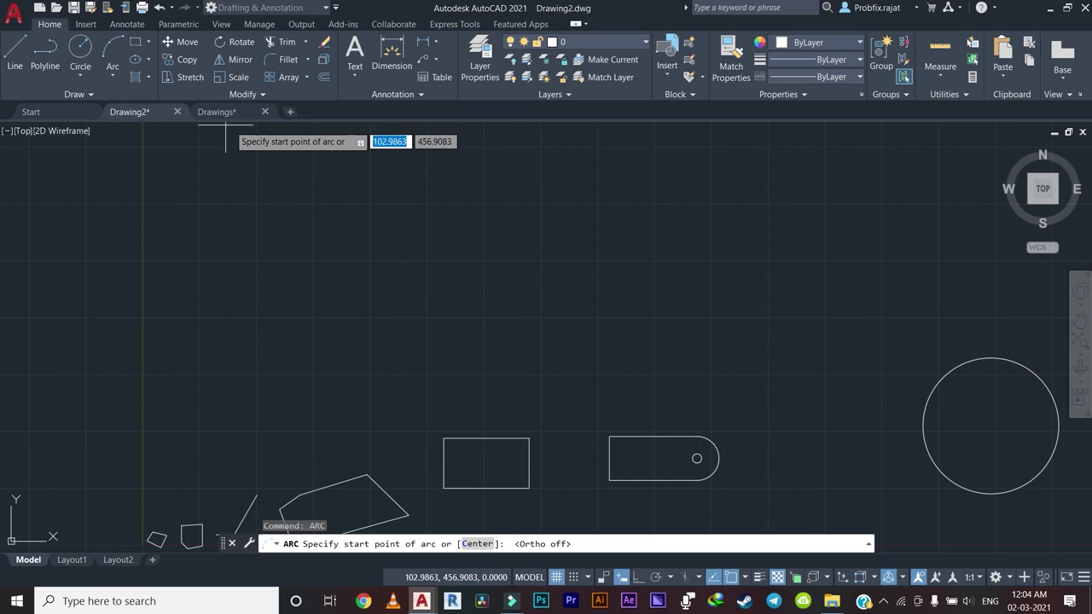
{"action": "scroll", "coordinate": [312, 399], "scroll_direction": "up", "scroll_amount": 2}
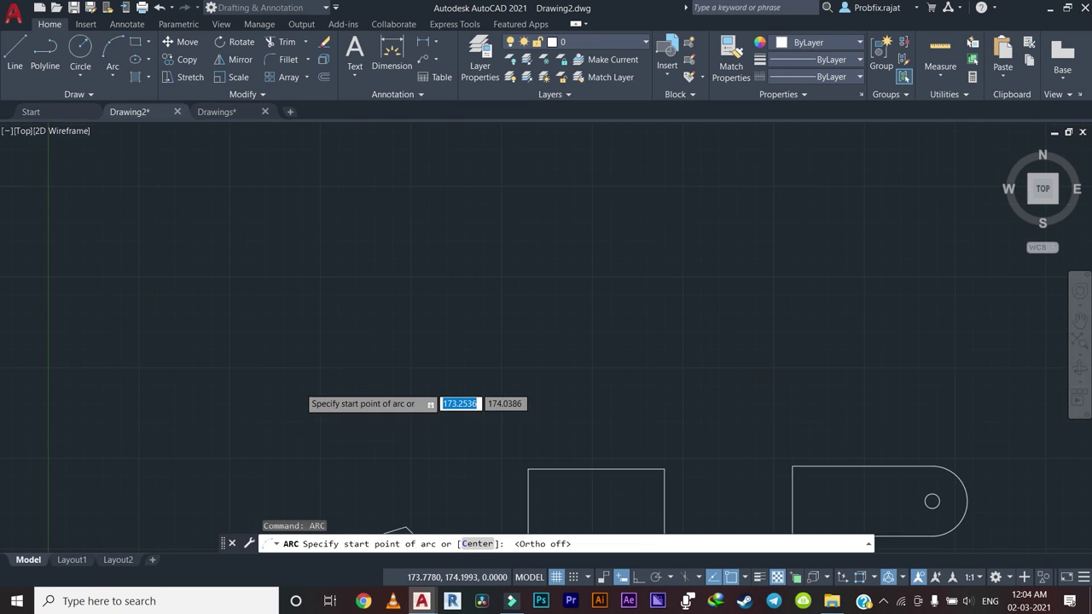
{"action": "scroll", "coordinate": [299, 384], "scroll_direction": "up", "scroll_amount": 2}
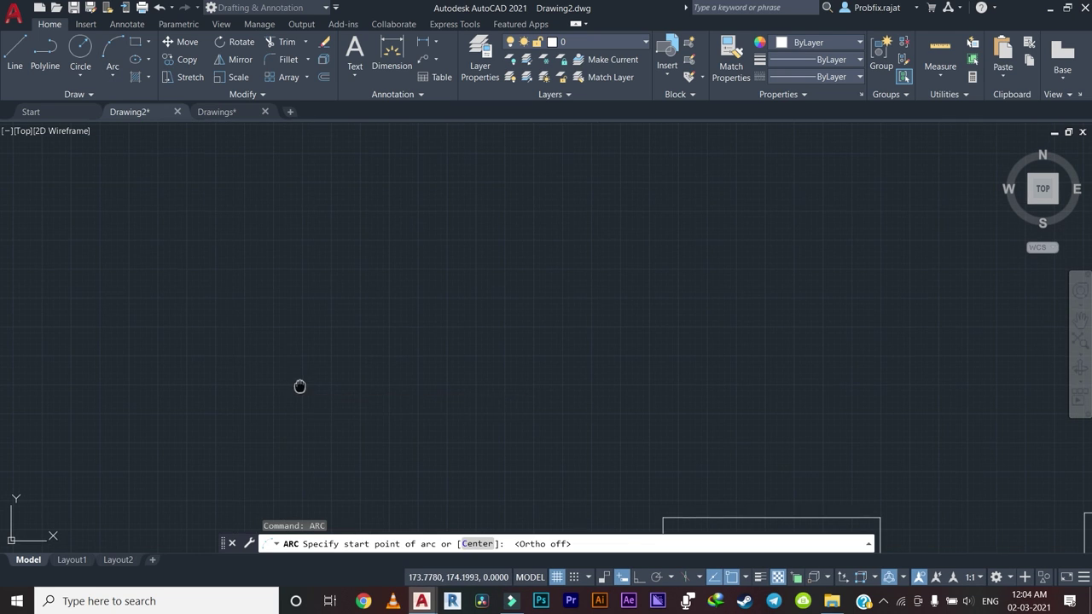
{"action": "left_click", "coordinate": [195, 430]}
{"action": "left_click", "coordinate": [299, 191]}
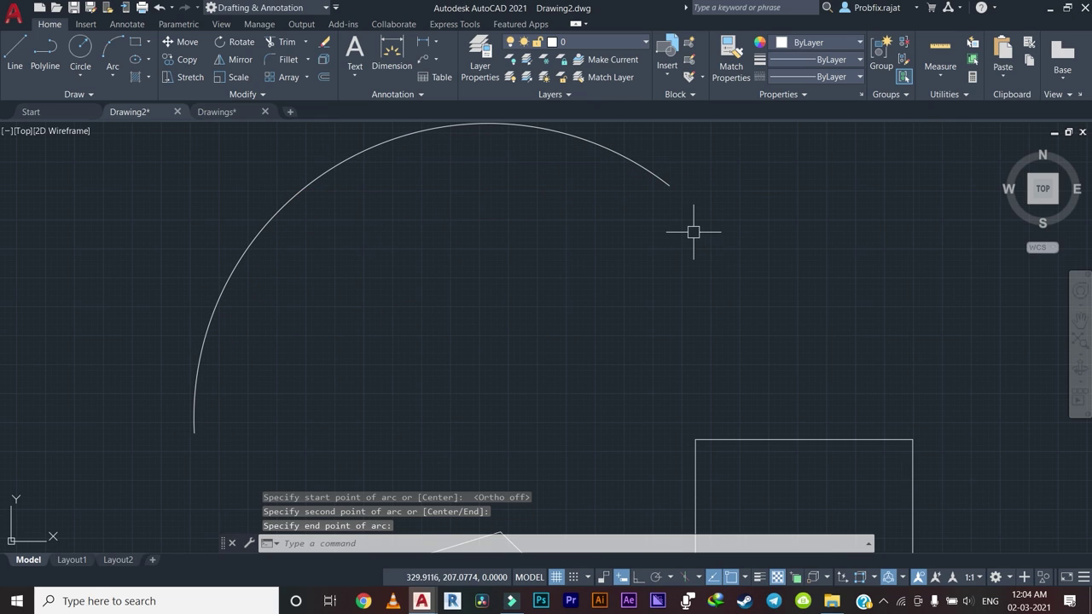
{"action": "scroll", "coordinate": [676, 190], "scroll_direction": "down", "scroll_amount": 3}
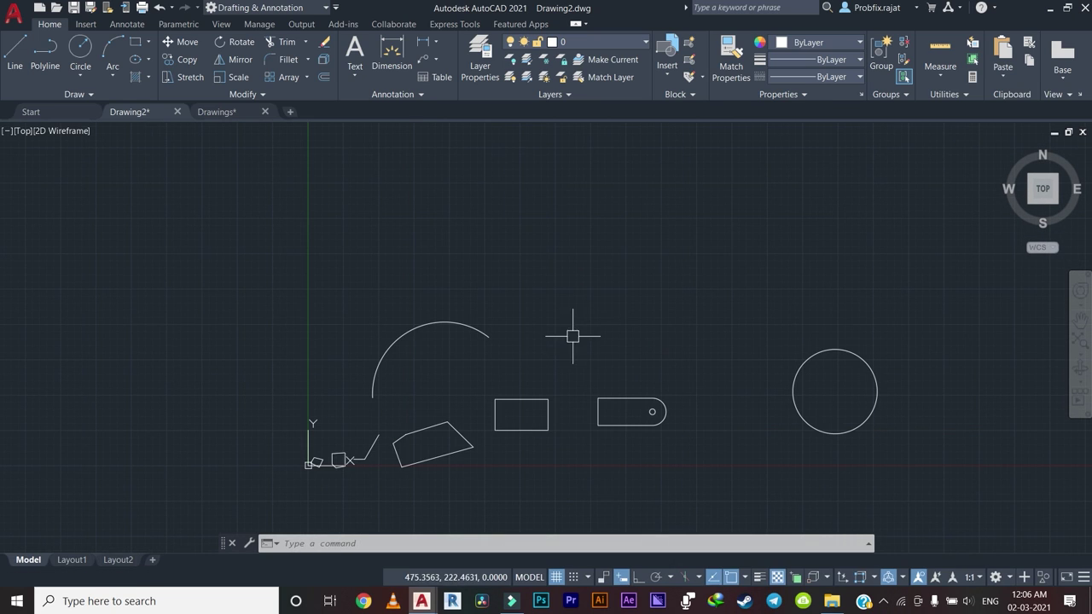
{"action": "scroll", "coordinate": [227, 182], "scroll_direction": "up", "scroll_amount": 2}
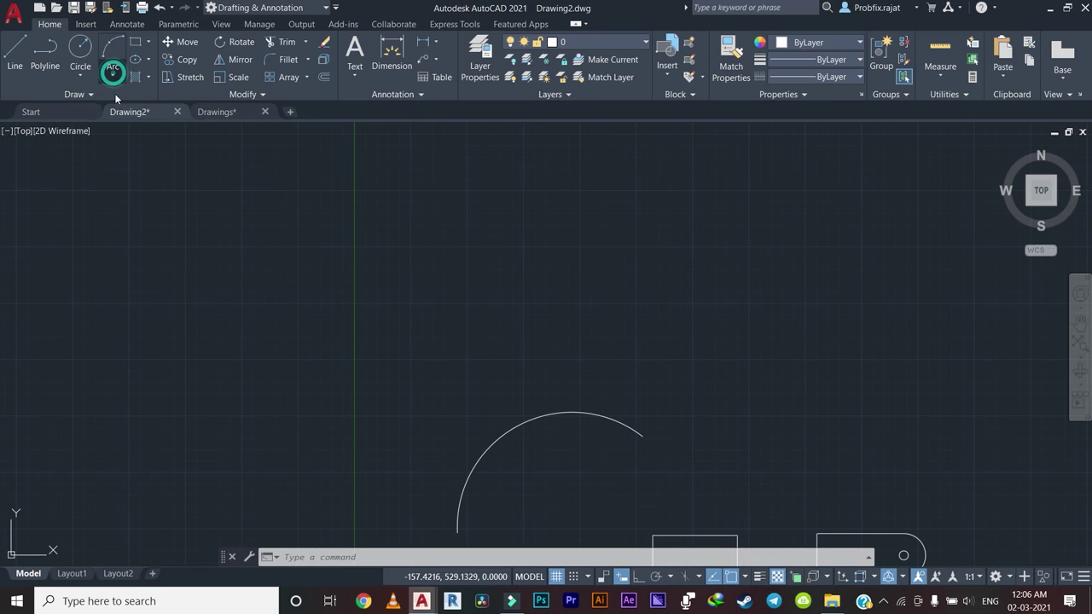
Draw a large, nearly complete Start-Center-End arc above the rectangle and slotted shape.
{"action": "left_click", "coordinate": [112, 74]}
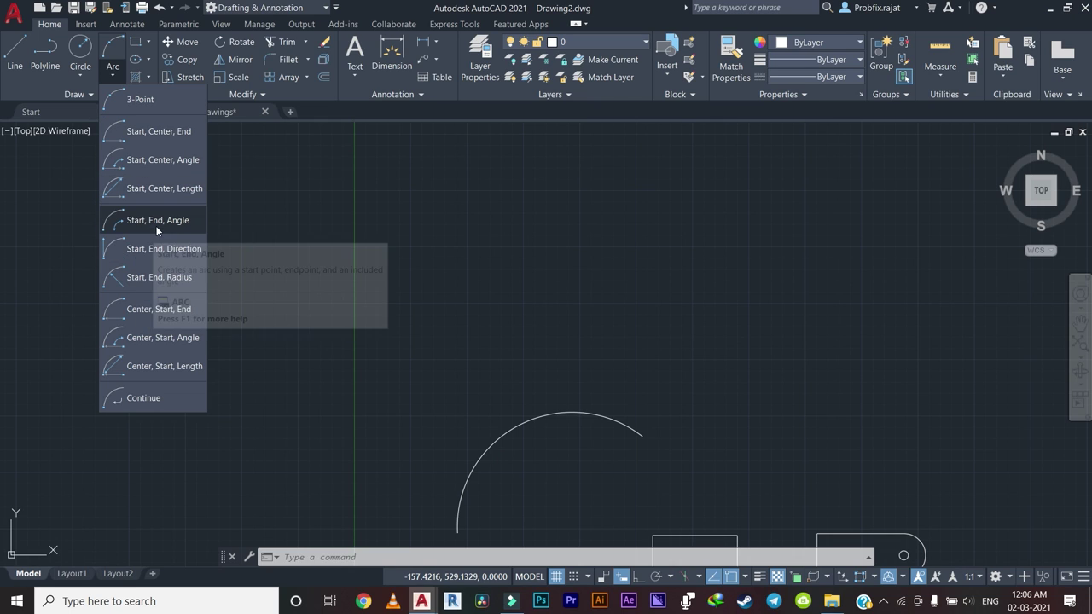
{"action": "left_click", "coordinate": [143, 137]}
{"action": "scroll", "coordinate": [372, 298], "scroll_direction": "down", "scroll_amount": 2}
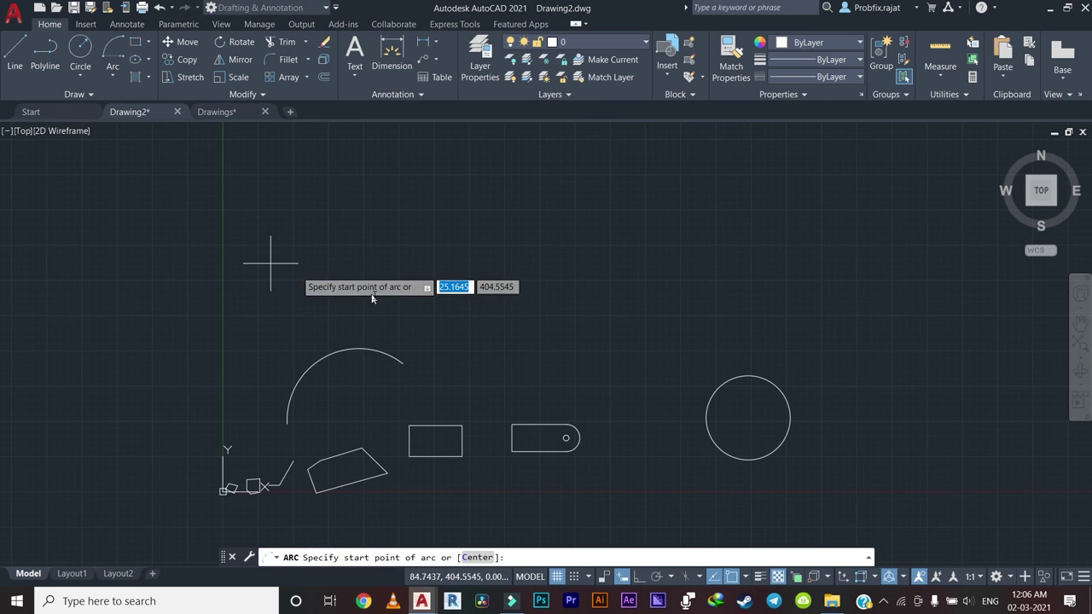
{"action": "scroll", "coordinate": [426, 324], "scroll_direction": "up", "scroll_amount": 3}
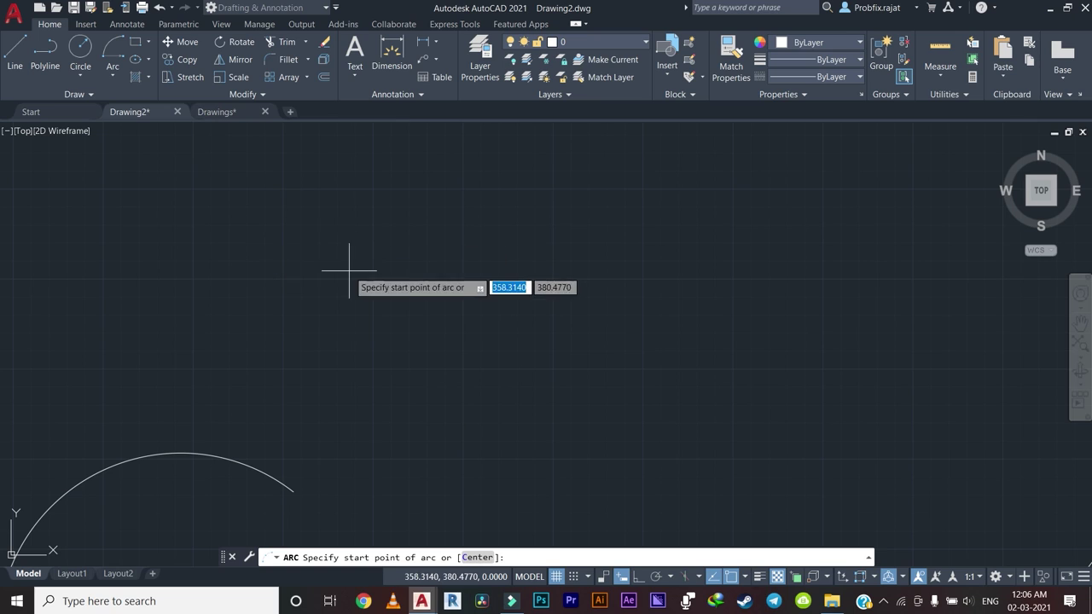
{"action": "left_click", "coordinate": [343, 239]}
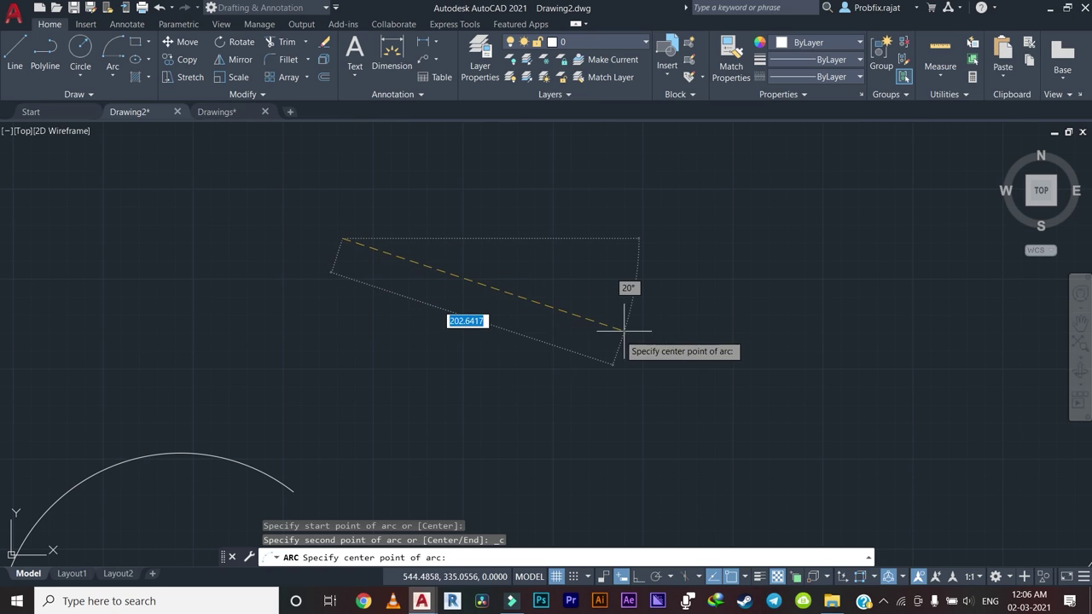
{"action": "left_click", "coordinate": [627, 286]}
{"action": "scroll", "coordinate": [722, 331], "scroll_direction": "down", "scroll_amount": 2}
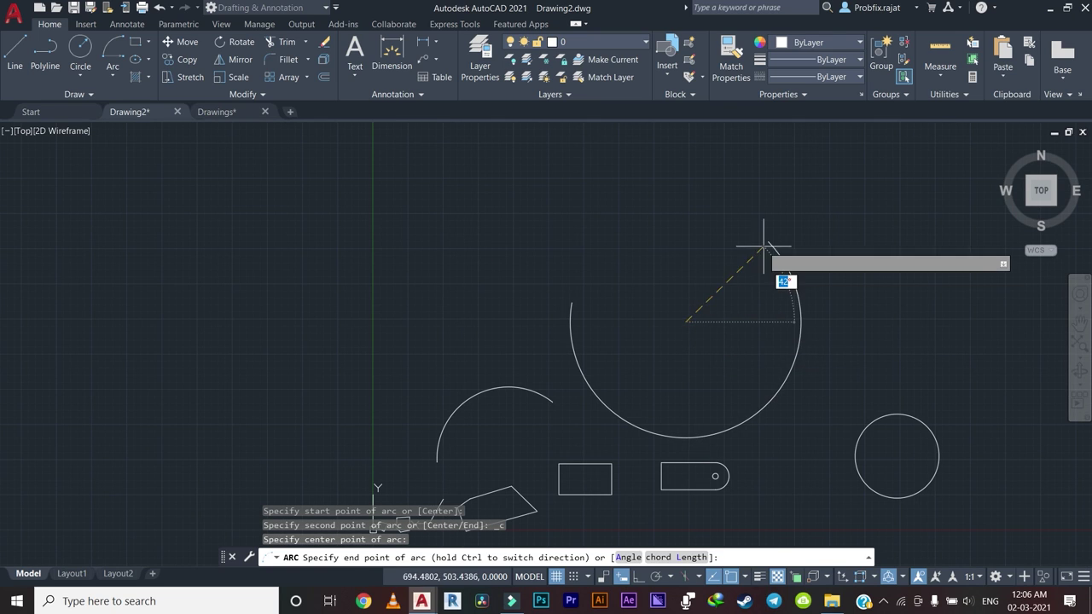
{"action": "left_click", "coordinate": [646, 245]}
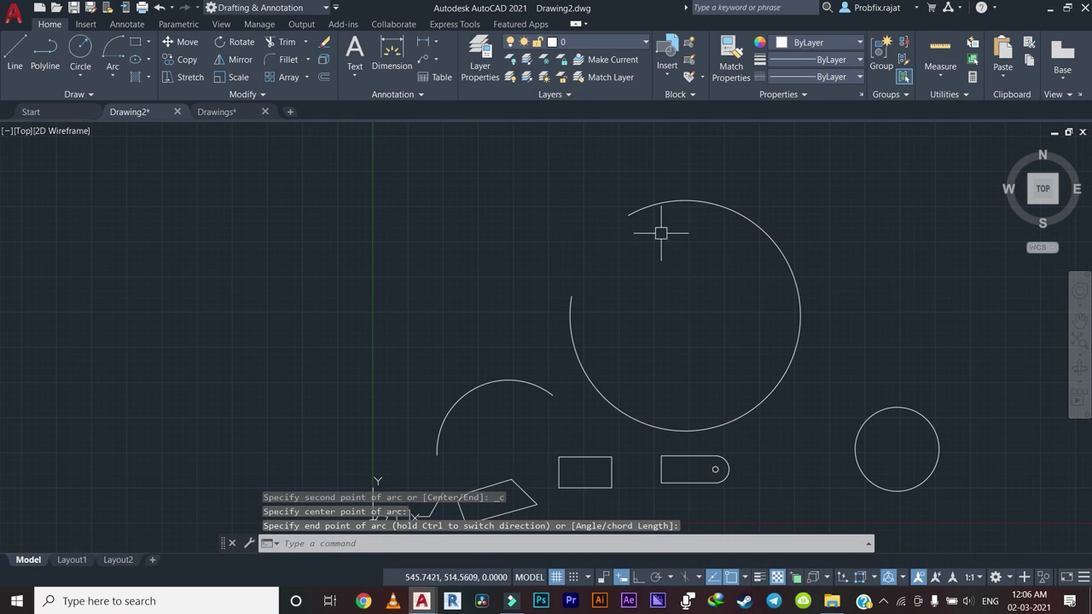
{"action": "mouse_move", "coordinate": [589, 295]}
{"action": "middle_mouse_down"}
{"action": "mouse_move", "coordinate": [619, 307]}
{"action": "mouse_move", "coordinate": [542, 314]}
{"action": "middle_mouse_up"}
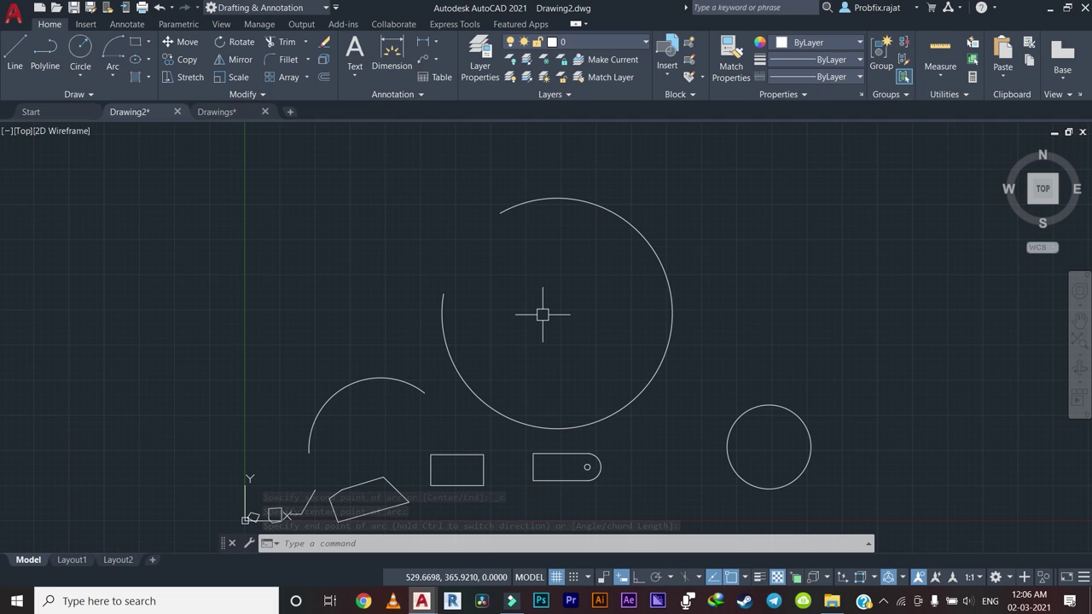
Draw an even larger Start-Center-End arc to the right of the small circle.
{"action": "left_click", "coordinate": [110, 75]}
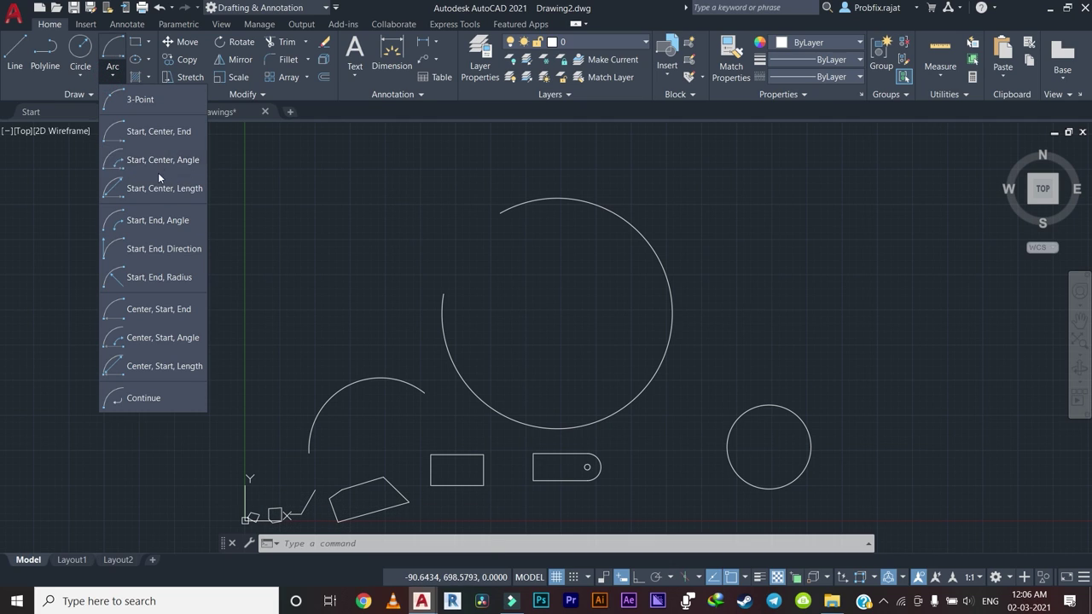
{"action": "left_click", "coordinate": [158, 143]}
{"action": "middle_click_drag", "start_coordinate": [883, 201], "coordinate": [520, 227]}
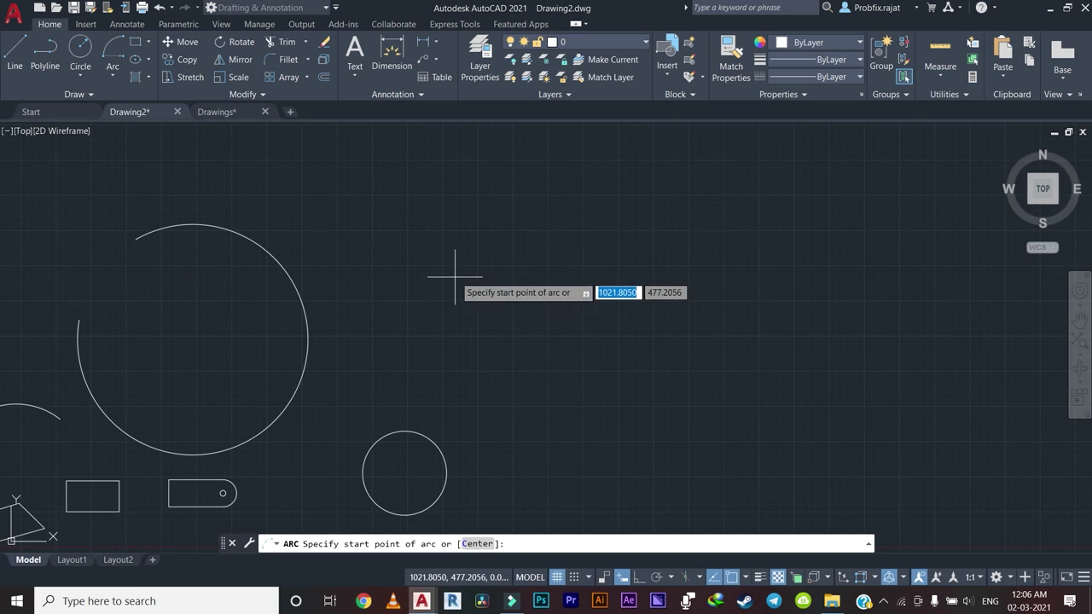
{"action": "left_click", "coordinate": [433, 226]}
{"action": "left_click", "coordinate": [669, 308]}
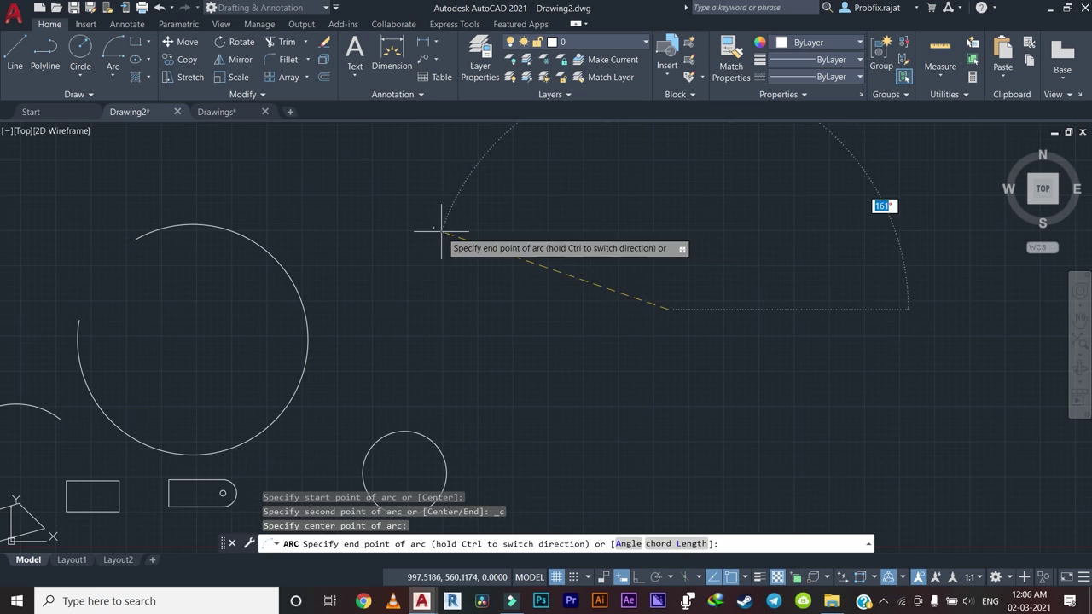
{"action": "scroll", "coordinate": [435, 237], "scroll_direction": "up", "scroll_amount": 3}
{"action": "left_click", "coordinate": [414, 205]}
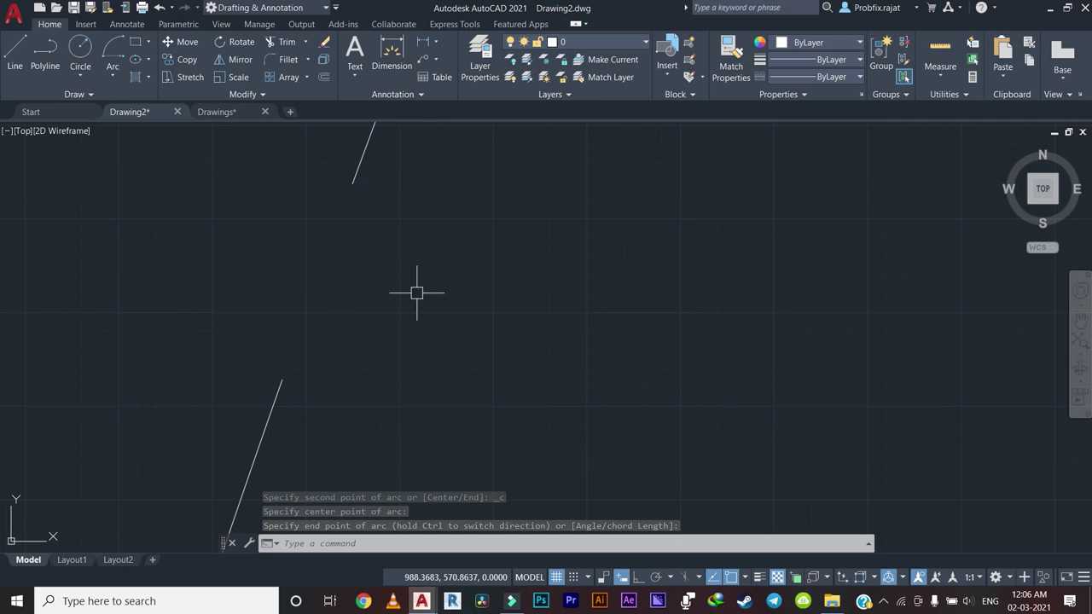
Pan and zoom around Drawing2 to check all the arcs and shapes together.
{"action": "middle_click_drag", "start_coordinate": [338, 249], "coordinate": [380, 291]}
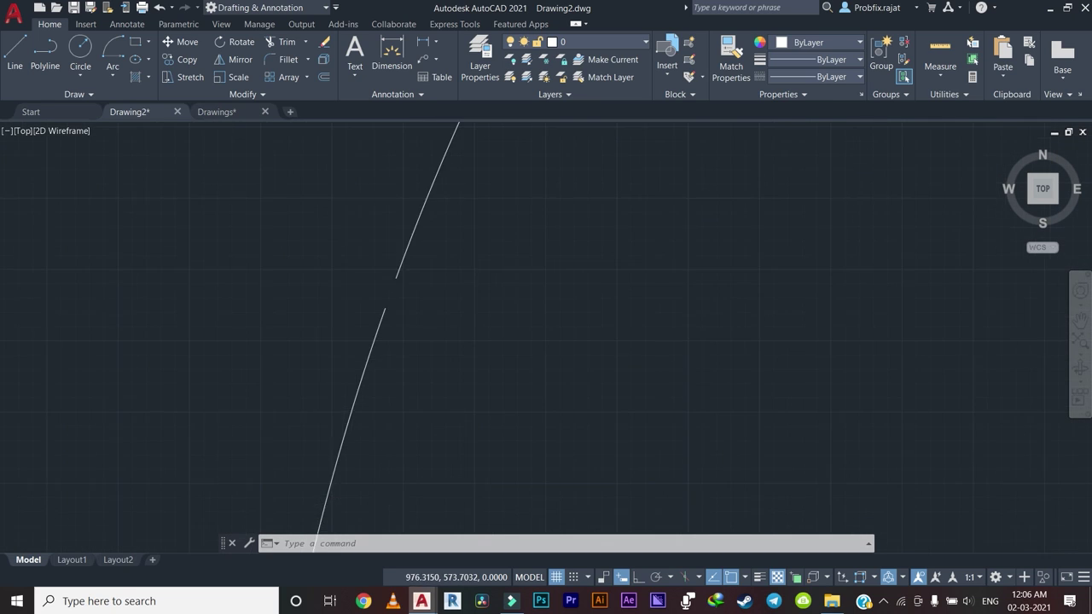
{"action": "scroll", "coordinate": [608, 248], "scroll_direction": "down", "scroll_amount": 2}
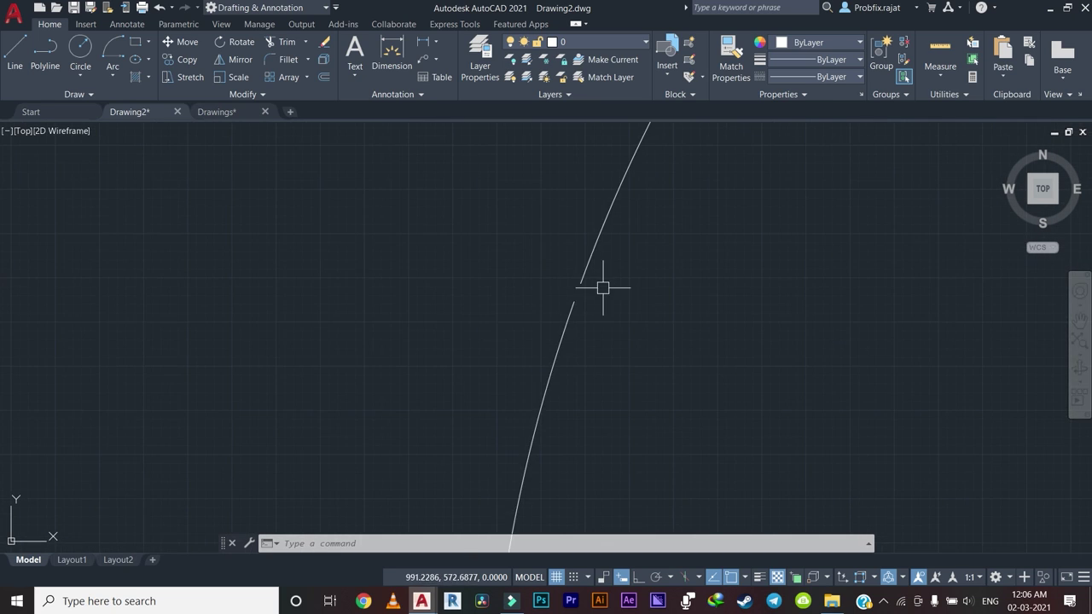
{"action": "scroll", "coordinate": [599, 287], "scroll_direction": "down", "scroll_amount": 5}
{"action": "middle_click_drag", "start_coordinate": [699, 307], "coordinate": [626, 304]}
{"action": "scroll", "coordinate": [604, 292], "scroll_direction": "up", "scroll_amount": 6}
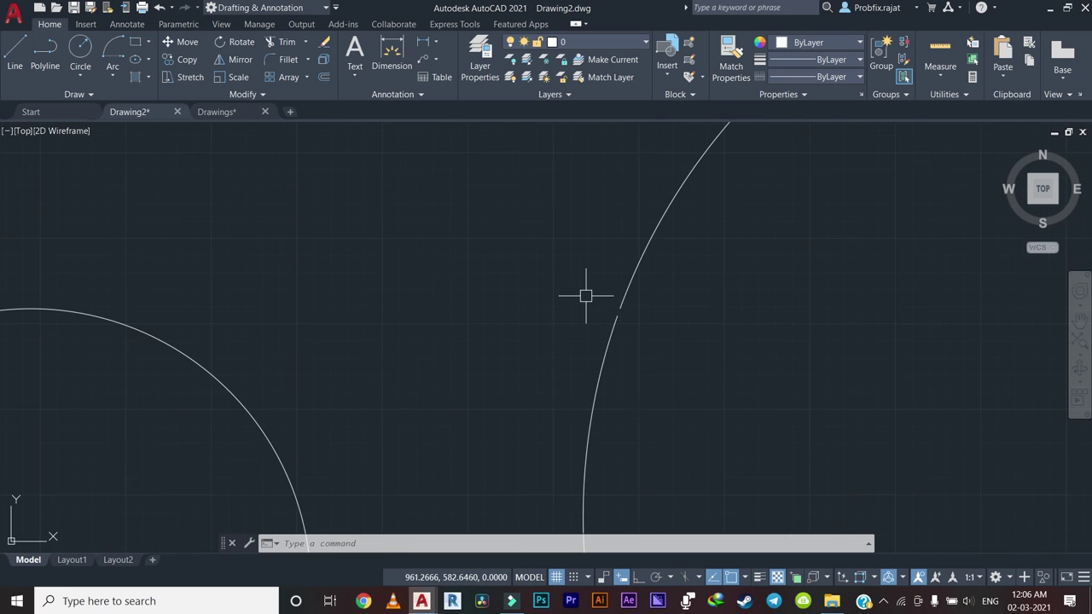
{"action": "scroll", "coordinate": [585, 295], "scroll_direction": "up", "scroll_amount": 4}
{"action": "scroll", "coordinate": [505, 238], "scroll_direction": "down", "scroll_amount": 5}
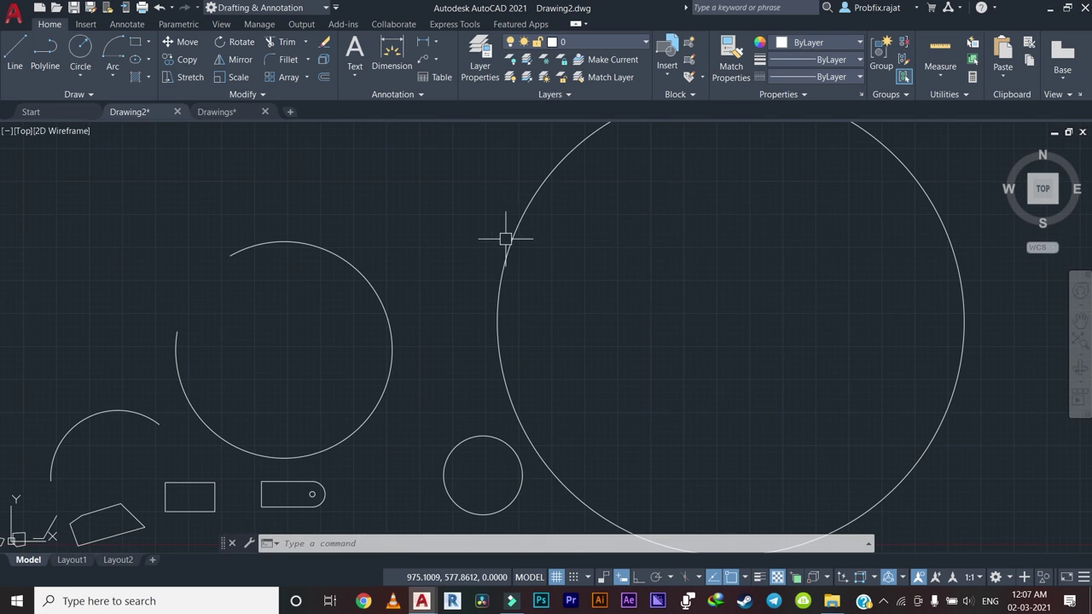
{"action": "middle_click_drag", "start_coordinate": [209, 274], "coordinate": [375, 276]}
{"action": "scroll", "coordinate": [401, 342], "scroll_direction": "up", "scroll_amount": 3}
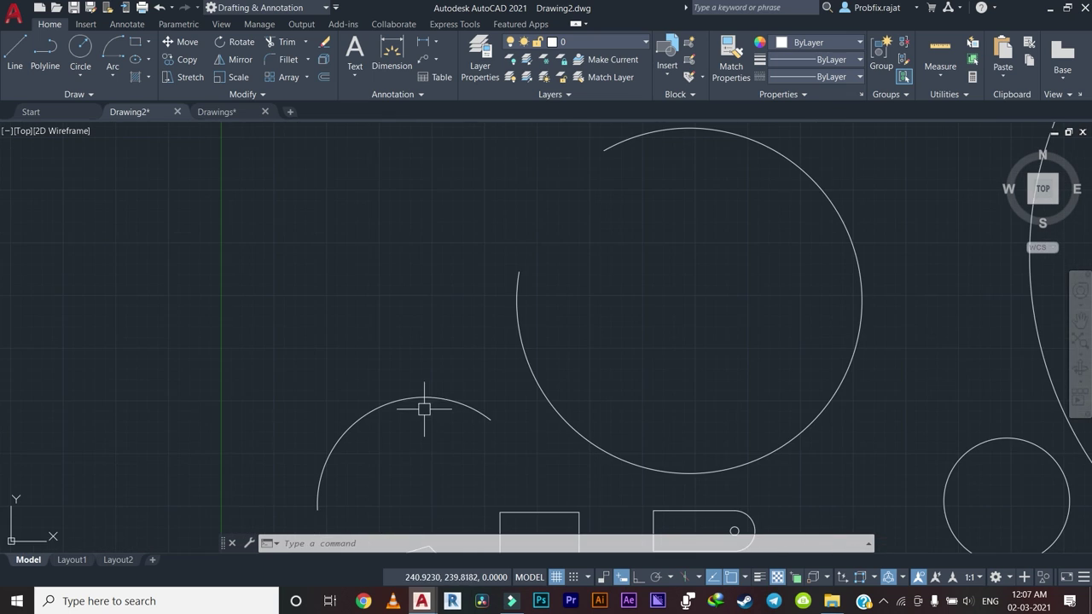
{"action": "mouse_move", "coordinate": [426, 407]}
{"action": "middle_mouse_down"}
{"action": "mouse_move", "coordinate": [456, 328]}
{"action": "mouse_move", "coordinate": [494, 279]}
{"action": "middle_mouse_up"}
{"action": "scroll", "coordinate": [378, 293], "scroll_direction": "down", "scroll_amount": 2}
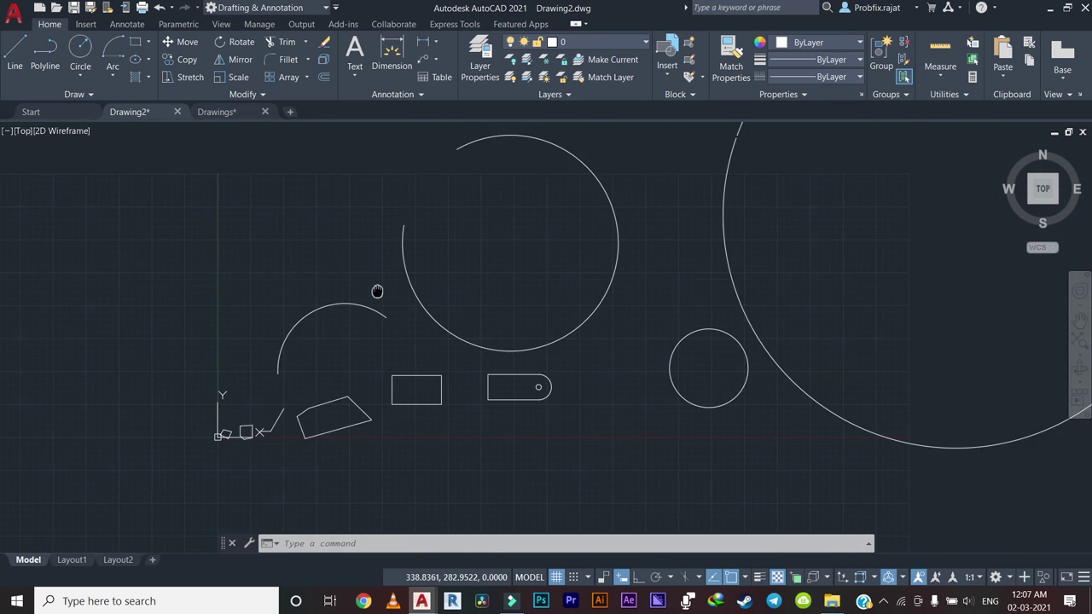
{"action": "scroll", "coordinate": [355, 290], "scroll_direction": "down", "scroll_amount": 3}
{"action": "scroll", "coordinate": [304, 323], "scroll_direction": "down", "scroll_amount": 1}
{"action": "scroll", "coordinate": [305, 323], "scroll_direction": "down", "scroll_amount": 2}
{"action": "middle_click_drag", "start_coordinate": [378, 361], "coordinate": [455, 375]}
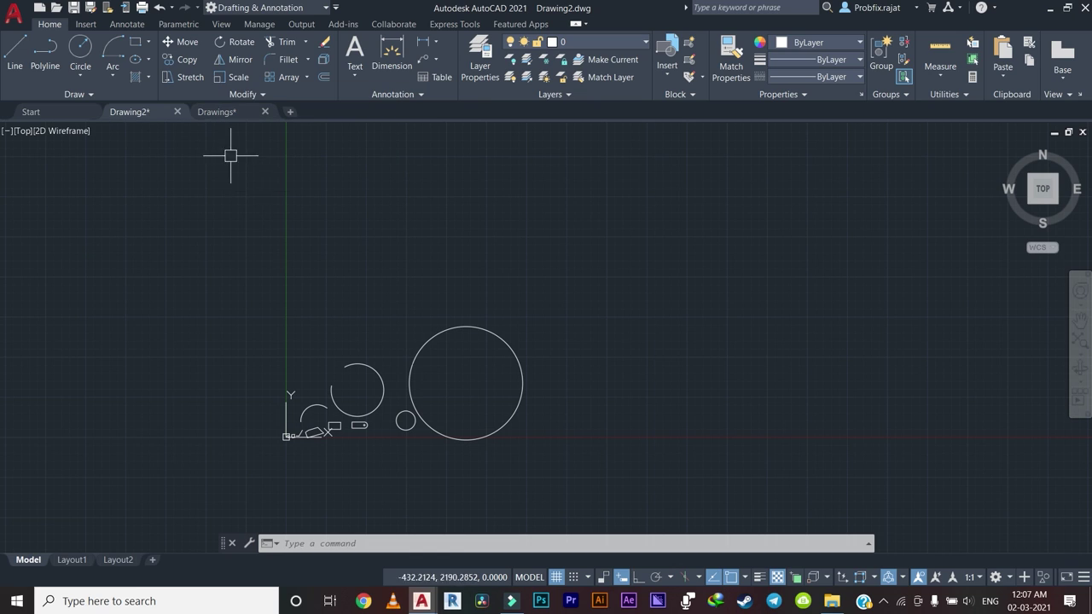
Switch to the Drawings file and zoom around its dimensioned sample parts.
{"action": "left_click", "coordinate": [224, 115]}
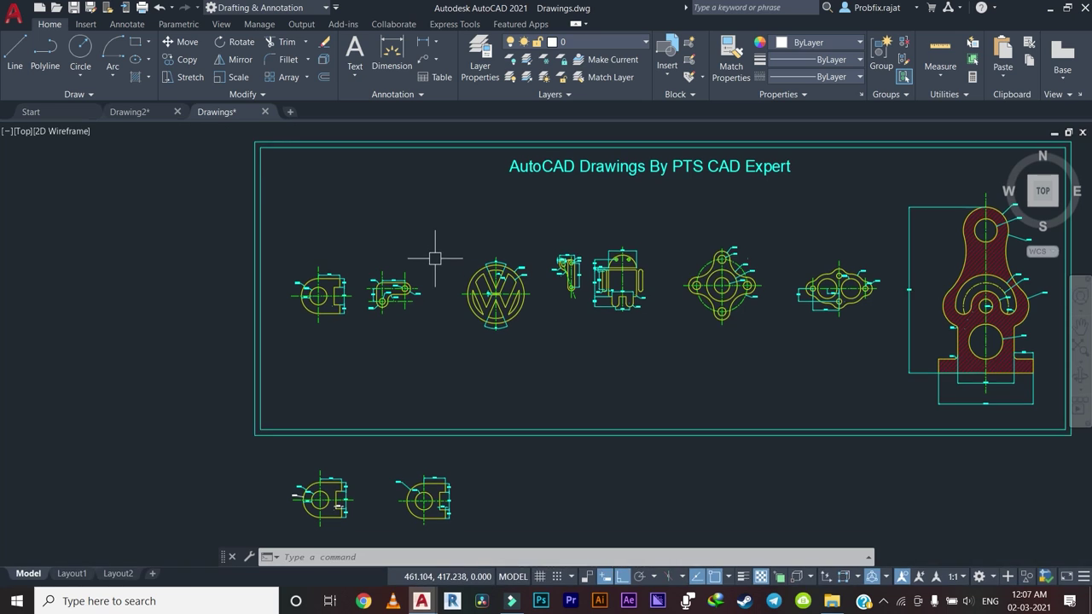
{"action": "scroll", "coordinate": [409, 273], "scroll_direction": "up", "scroll_amount": 3}
{"action": "scroll", "coordinate": [369, 254], "scroll_direction": "up", "scroll_amount": 4}
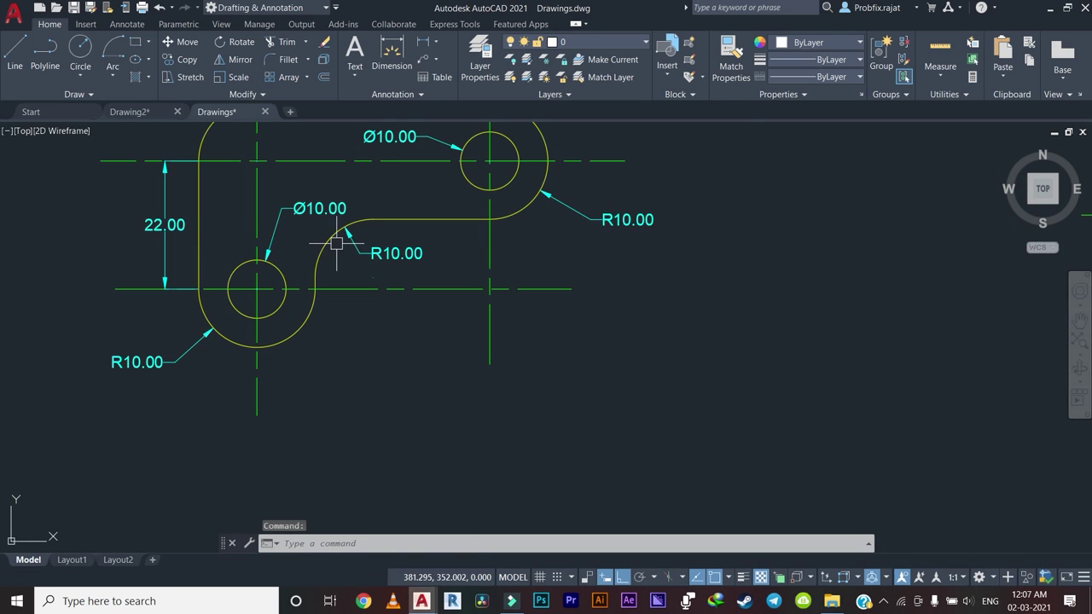
{"action": "scroll", "coordinate": [341, 234], "scroll_direction": "down", "scroll_amount": 2}
{"action": "scroll", "coordinate": [332, 319], "scroll_direction": "up", "scroll_amount": 1}
{"action": "scroll", "coordinate": [418, 335], "scroll_direction": "down", "scroll_amount": 1}
{"action": "scroll", "coordinate": [418, 335], "scroll_direction": "down", "scroll_amount": 2}
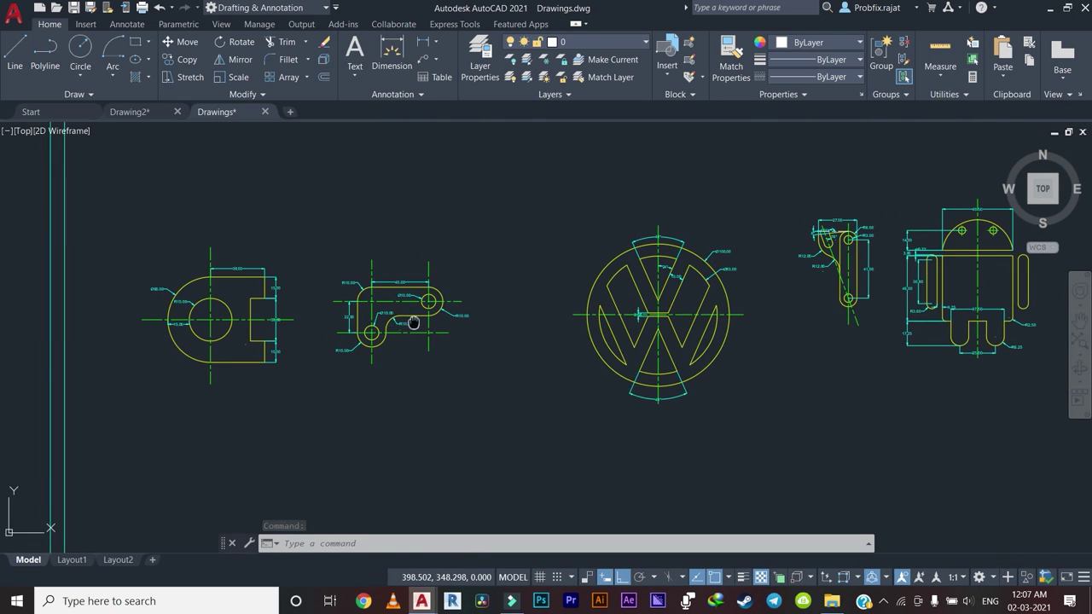
{"action": "scroll", "coordinate": [499, 349], "scroll_direction": "up", "scroll_amount": 1}
{"action": "scroll", "coordinate": [499, 312], "scroll_direction": "up", "scroll_amount": 1}
{"action": "scroll", "coordinate": [465, 321], "scroll_direction": "down", "scroll_amount": 3}
{"action": "scroll", "coordinate": [464, 321], "scroll_direction": "up", "scroll_amount": 2}
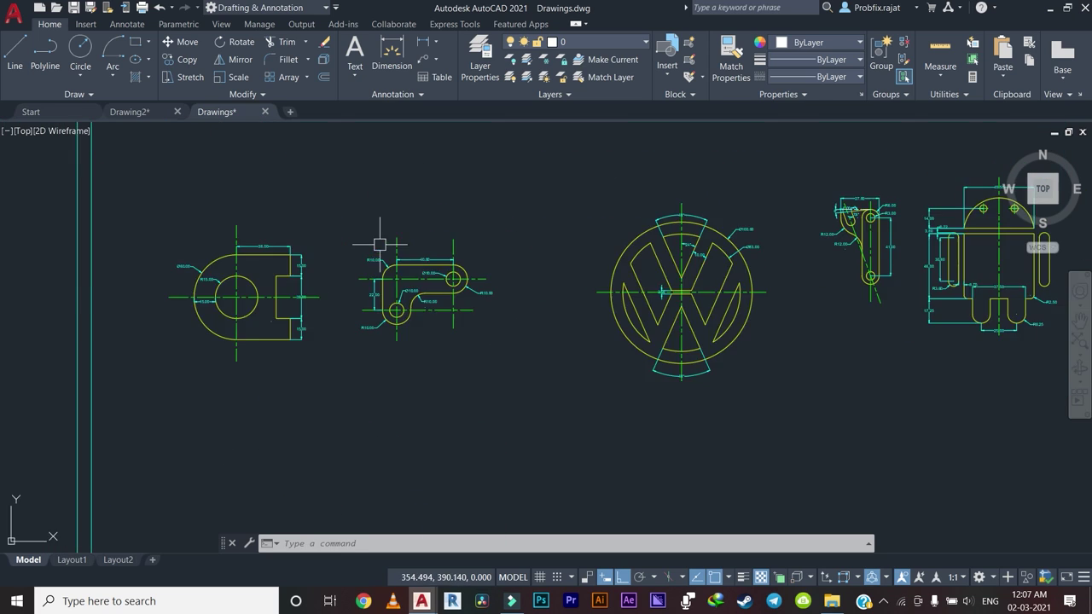
{"action": "scroll", "coordinate": [375, 281], "scroll_direction": "up", "scroll_amount": 1}
{"action": "scroll", "coordinate": [378, 288], "scroll_direction": "up", "scroll_amount": 2}
{"action": "scroll", "coordinate": [409, 273], "scroll_direction": "up", "scroll_amount": 1}
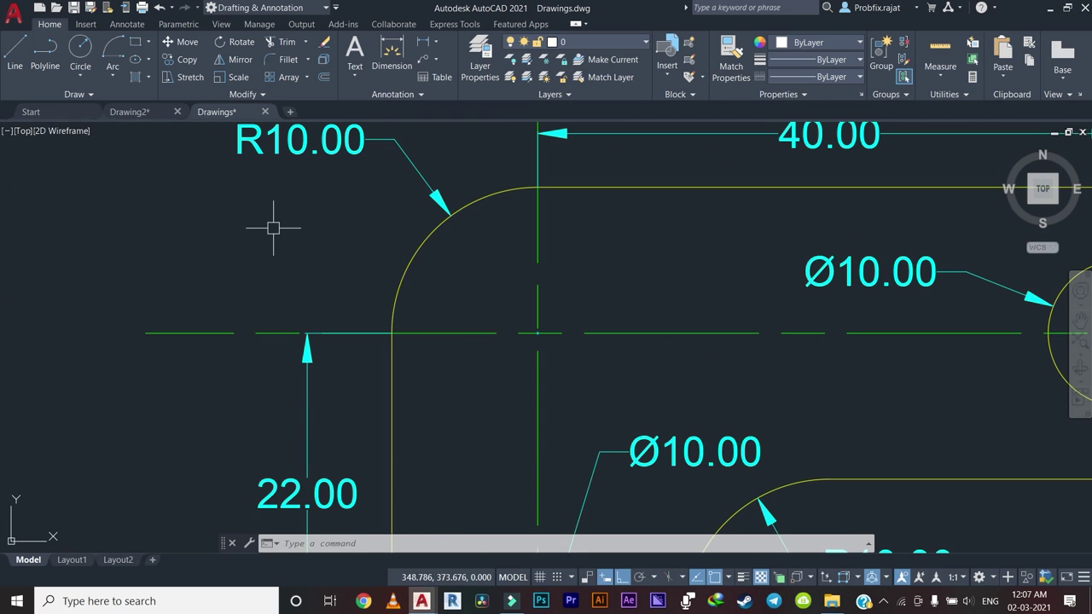
{"action": "scroll", "coordinate": [398, 223], "scroll_direction": "down", "scroll_amount": 2}
{"action": "middle_click_drag", "start_coordinate": [409, 225], "coordinate": [433, 288]}
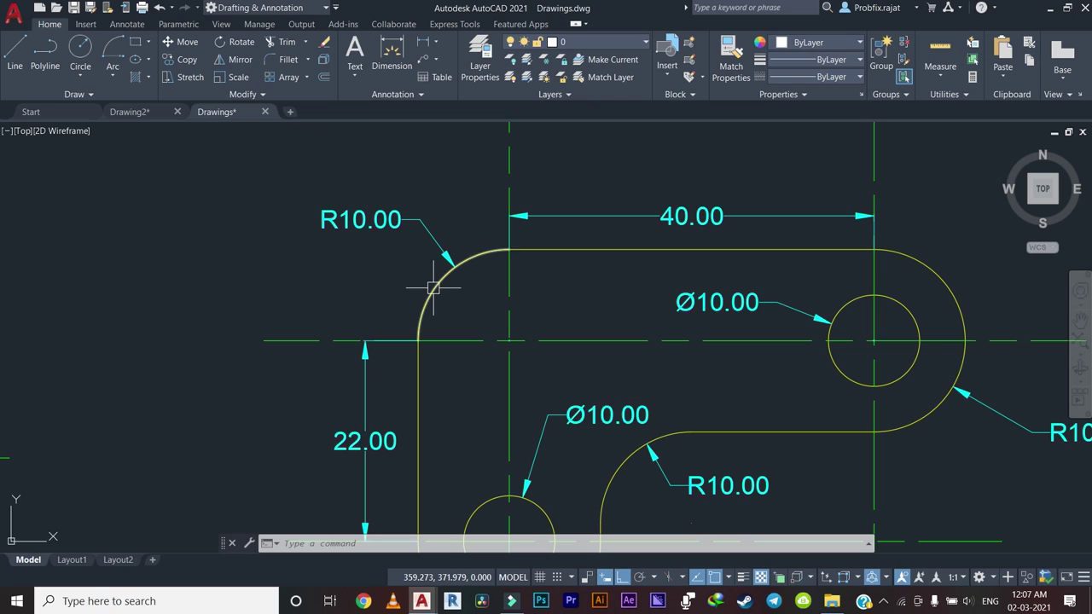
{"action": "scroll", "coordinate": [440, 251], "scroll_direction": "down", "scroll_amount": 2}
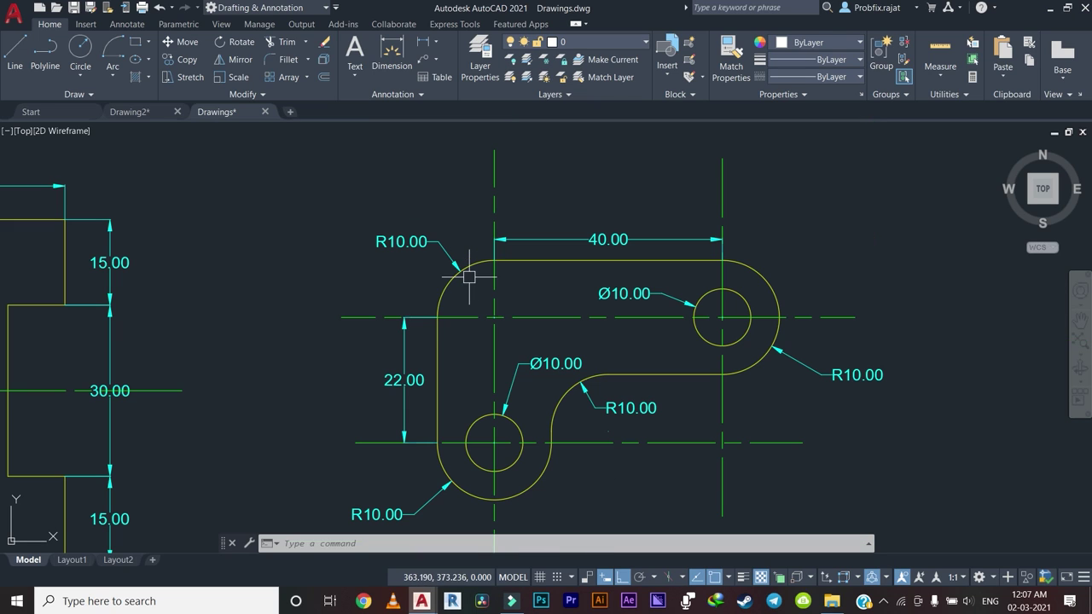
{"action": "scroll", "coordinate": [507, 266], "scroll_direction": "down", "scroll_amount": 2}
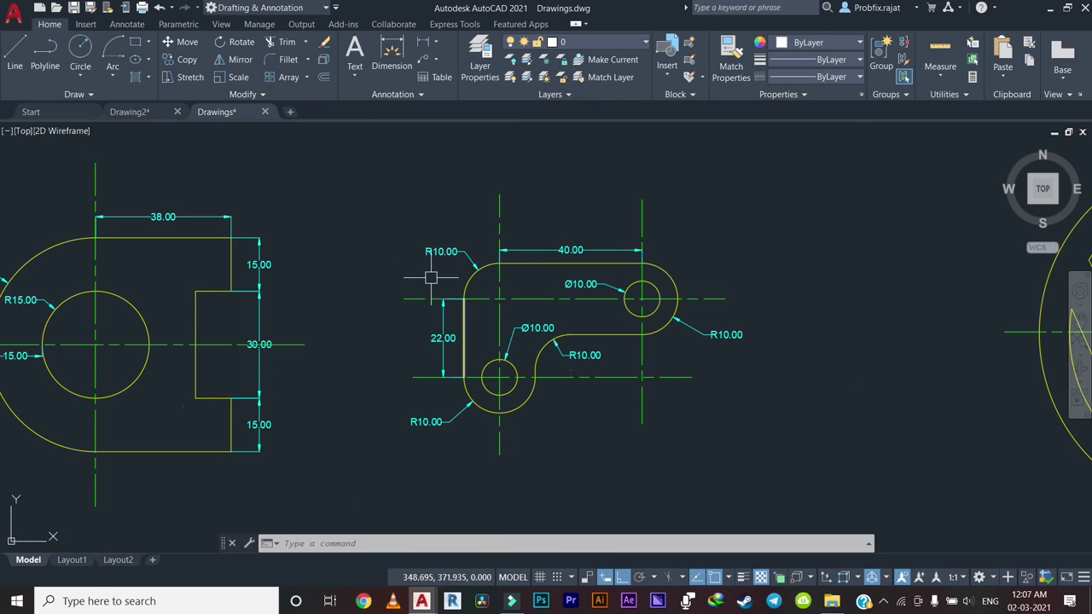
{"action": "scroll", "coordinate": [431, 277], "scroll_direction": "up", "scroll_amount": 2}
{"action": "scroll", "coordinate": [525, 287], "scroll_direction": "down", "scroll_amount": 3}
{"action": "scroll", "coordinate": [473, 303], "scroll_direction": "down", "scroll_amount": 3}
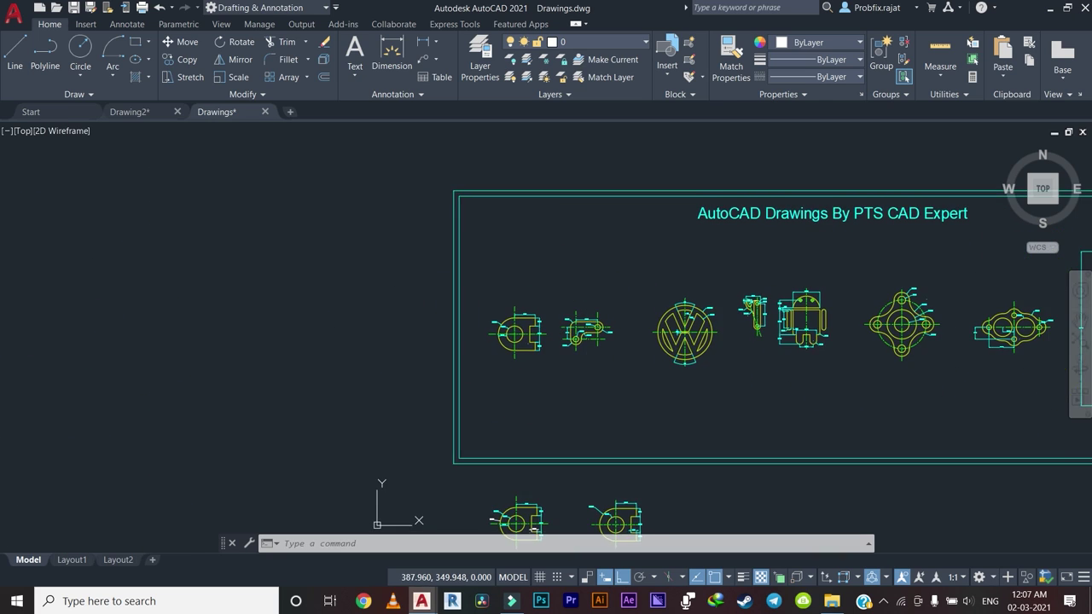
Switch file tabs and pan the sheet to bring the bracket part into view.
{"action": "left_click", "coordinate": [138, 113]}
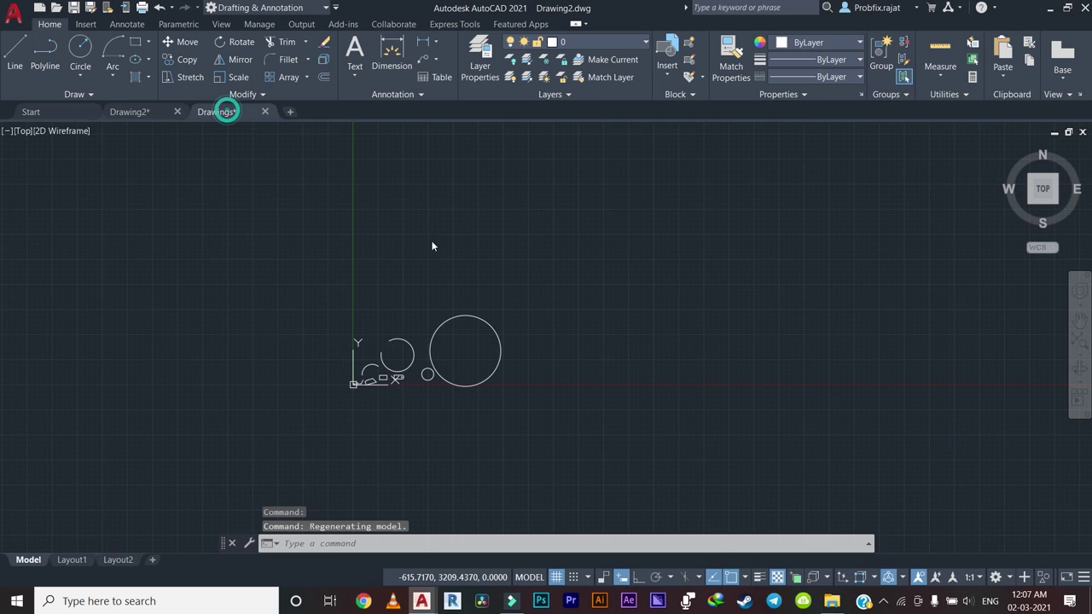
{"action": "scroll", "coordinate": [537, 285], "scroll_direction": "up", "scroll_amount": 1}
{"action": "scroll", "coordinate": [470, 373], "scroll_direction": "up", "scroll_amount": 3}
{"action": "mouse_move", "coordinate": [422, 270]}
{"action": "middle_mouse_down"}
{"action": "mouse_move", "coordinate": [510, 485]}
{"action": "mouse_move", "coordinate": [500, 383]}
{"action": "middle_mouse_up"}
{"action": "scroll", "coordinate": [524, 450], "scroll_direction": "up", "scroll_amount": 3}
{"action": "middle_click_drag", "start_coordinate": [568, 446], "coordinate": [633, 359]}
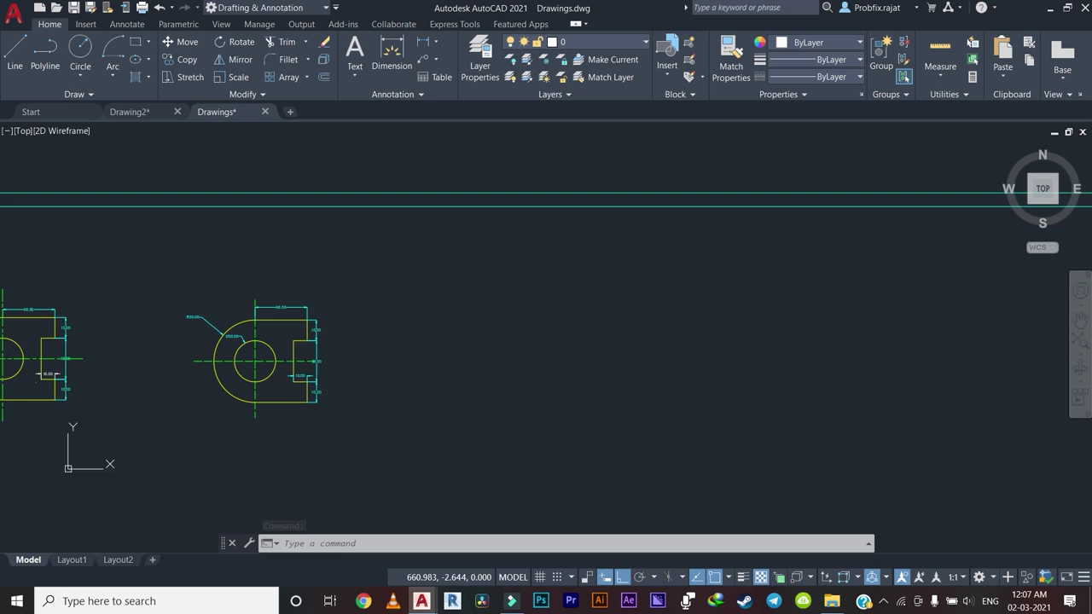
Start a LINE with L, then cancel it with Esc.
{"action": "type", "text": "l"}
{"action": "key", "text": "Return"}
{"action": "scroll", "coordinate": [554, 355], "scroll_direction": "down", "scroll_amount": 3}
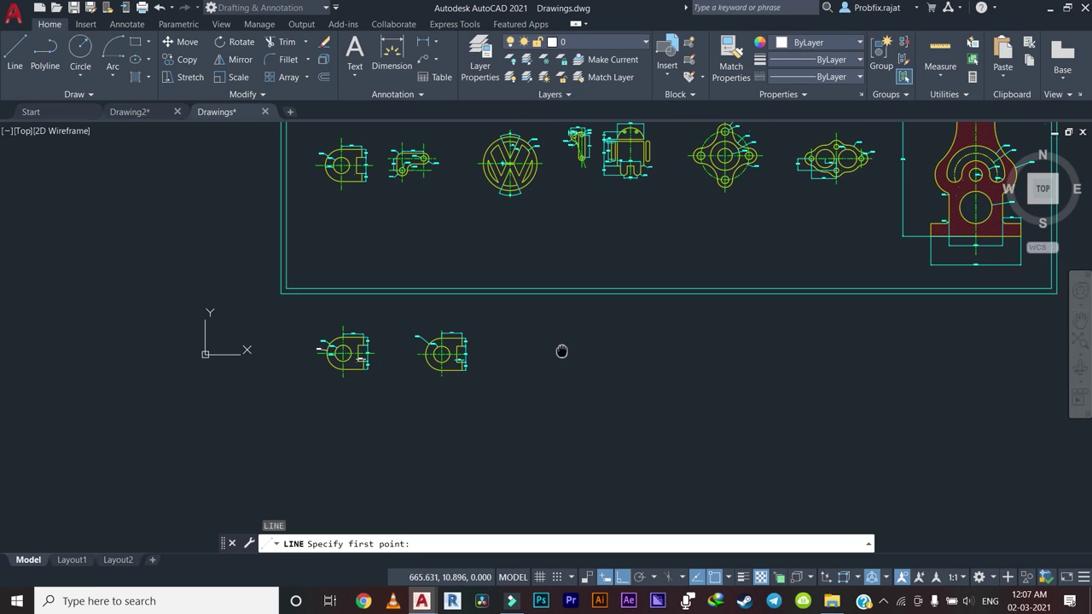
{"action": "key", "text": "Escape"}
{"action": "scroll", "coordinate": [427, 170], "scroll_direction": "up", "scroll_amount": 5}
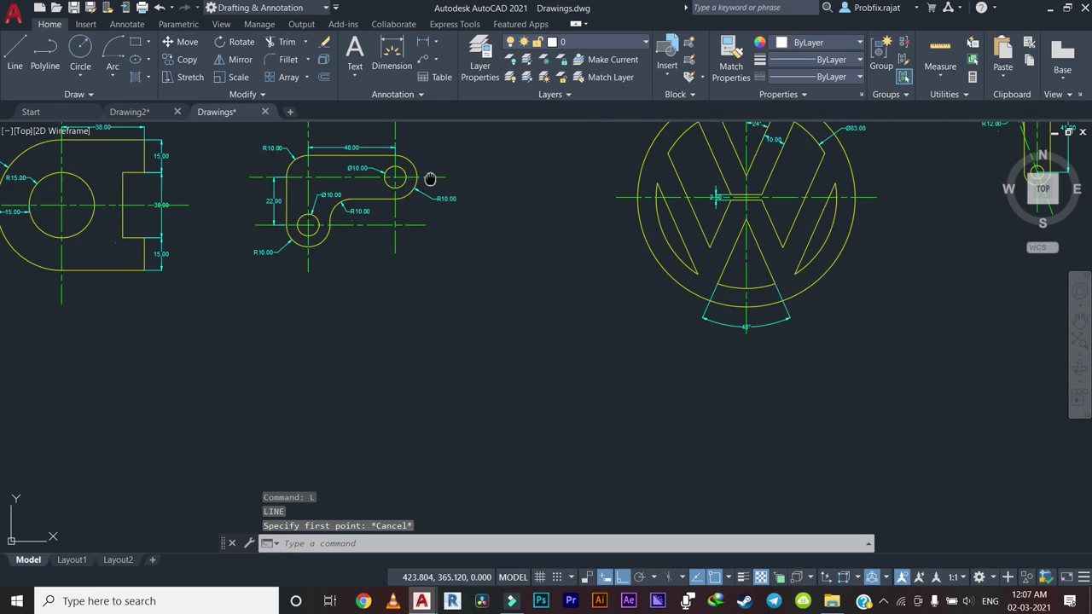
Window-select all 23 objects of the dimensioned link plate and copy them to the clipboard.
{"action": "left_click", "coordinate": [482, 168]}
{"action": "left_click", "coordinate": [268, 421]}
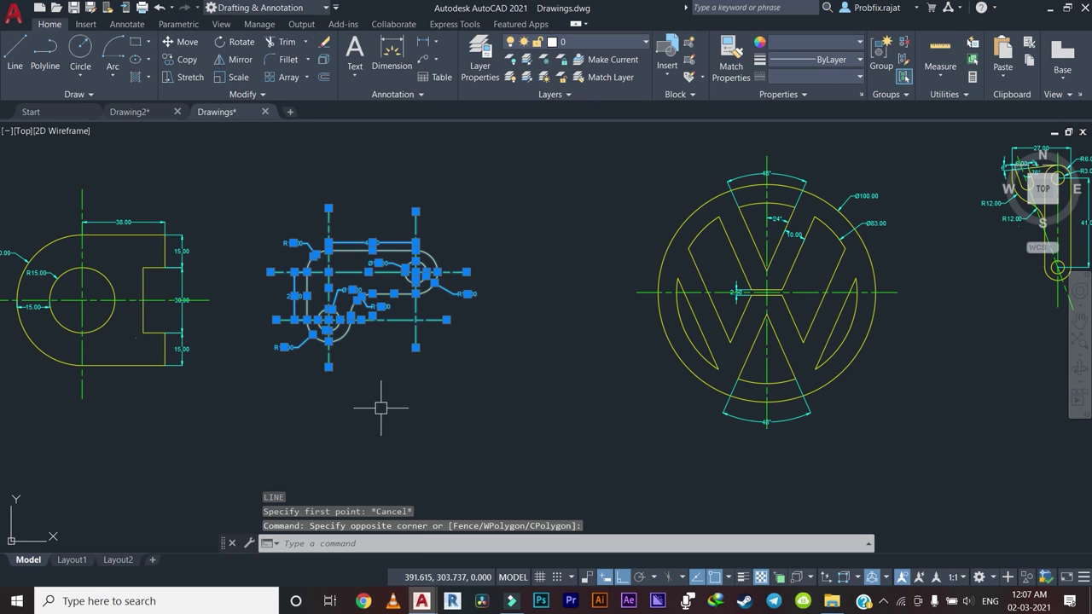
{"action": "key", "text": "ctrl+c"}
{"action": "scroll", "coordinate": [384, 402], "scroll_direction": "down", "scroll_amount": 3}
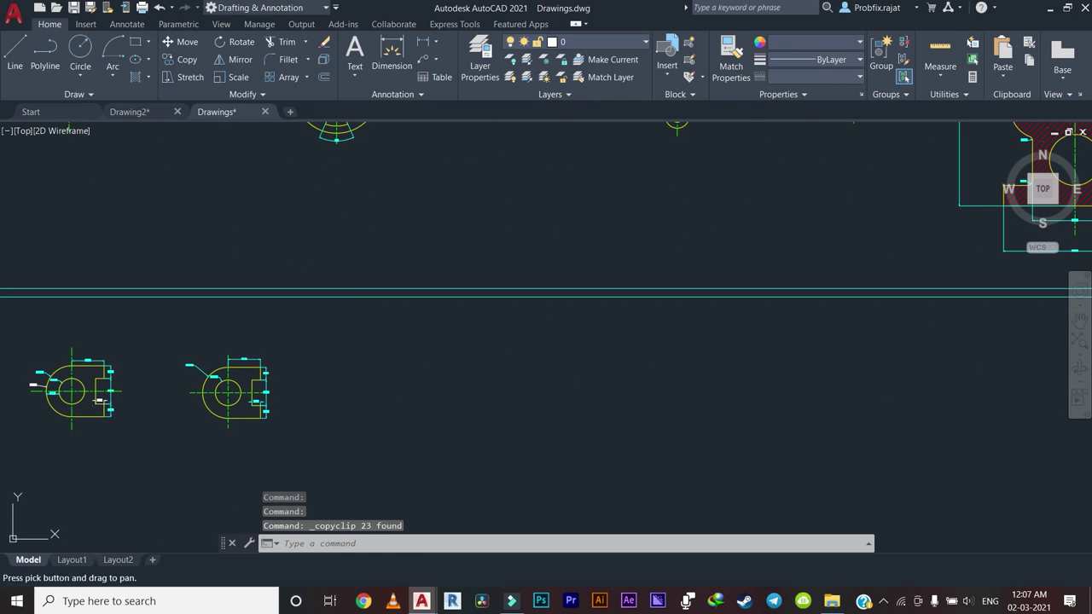
Paste the link-plate copy into empty space and centre it in view.
{"action": "key", "text": "ctrl+v"}
{"action": "scroll", "coordinate": [444, 422], "scroll_direction": "up", "scroll_amount": 5}
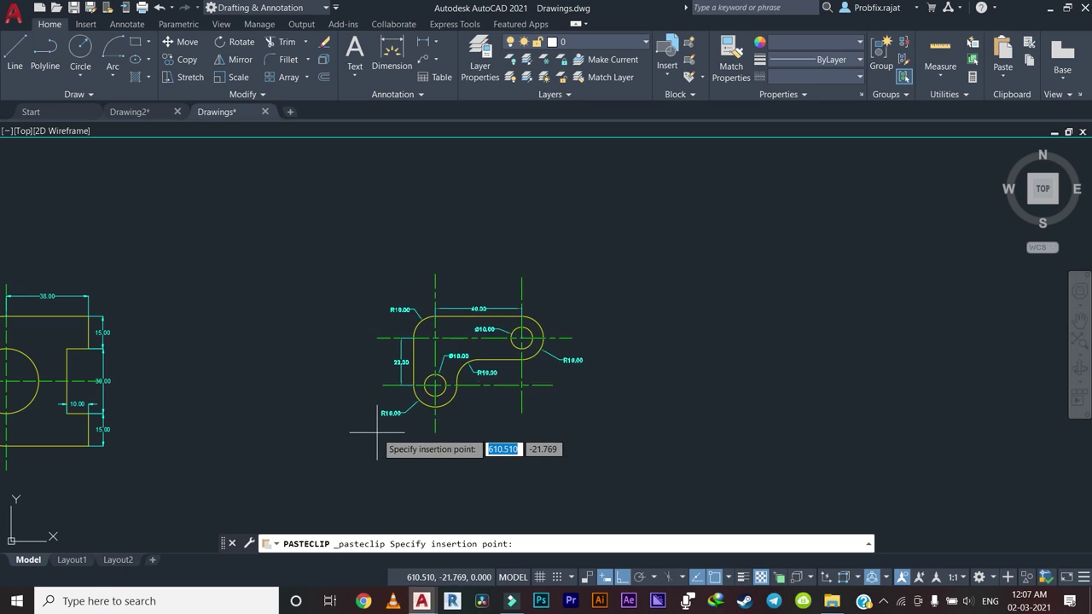
{"action": "left_click", "coordinate": [350, 424]}
{"action": "scroll", "coordinate": [350, 424], "scroll_direction": "up", "scroll_amount": 2}
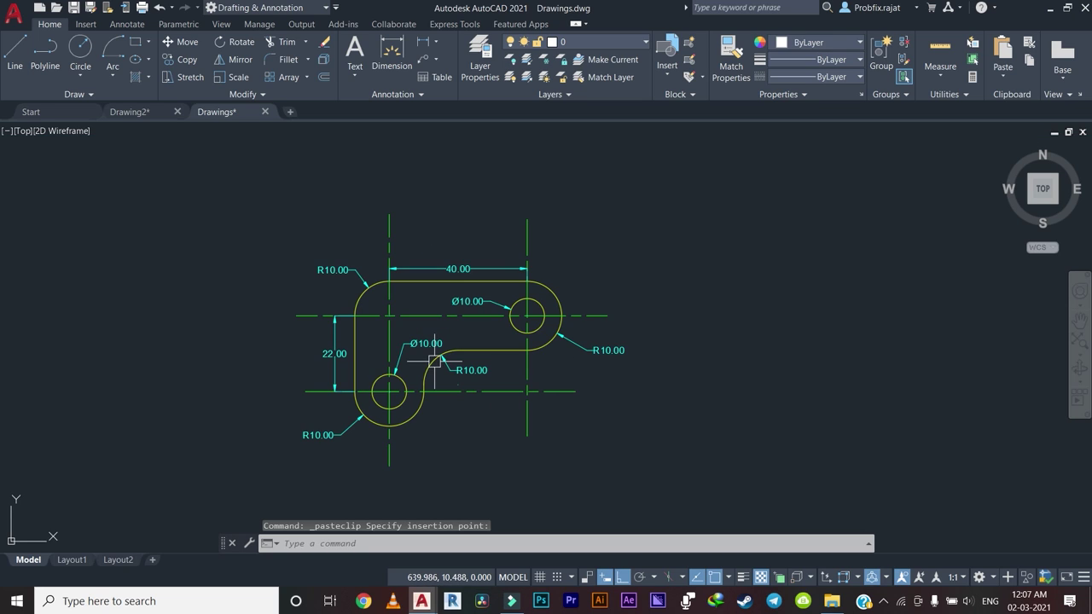
{"action": "middle_click_drag", "start_coordinate": [413, 358], "coordinate": [256, 357]}
{"action": "scroll", "coordinate": [354, 359], "scroll_direction": "up", "scroll_amount": 3}
{"action": "scroll", "coordinate": [346, 355], "scroll_direction": "down", "scroll_amount": 7}
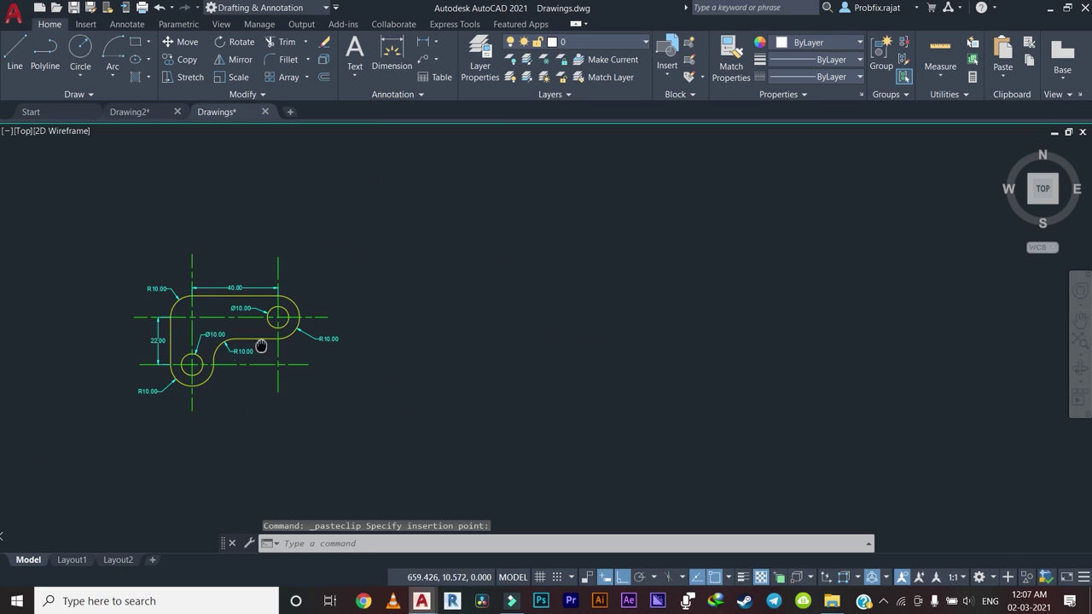
{"action": "scroll", "coordinate": [281, 347], "scroll_direction": "up", "scroll_amount": 4}
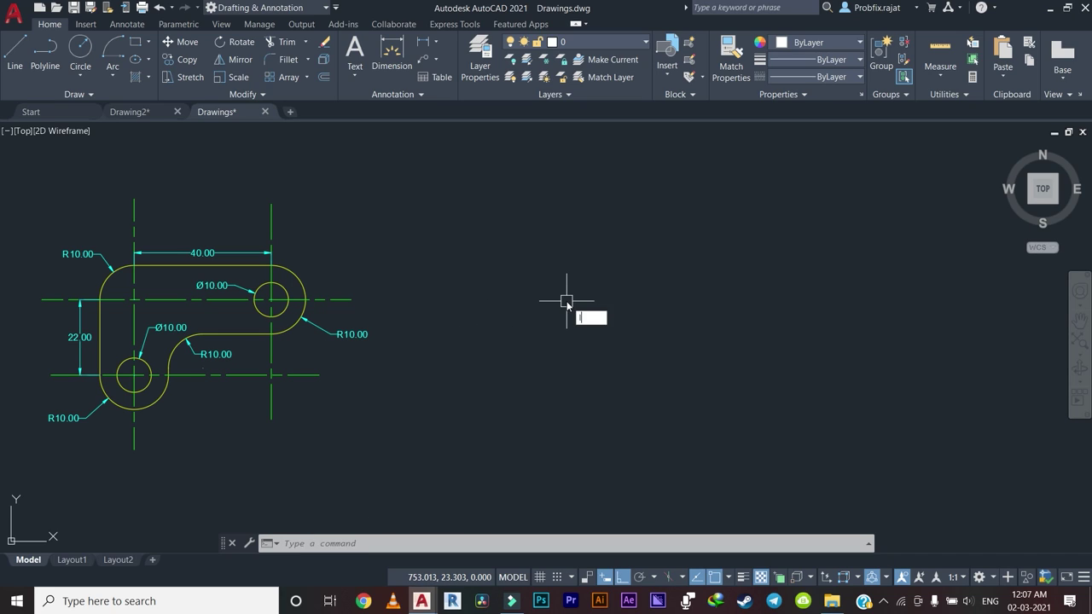
{"action": "key", "text": "Return"}
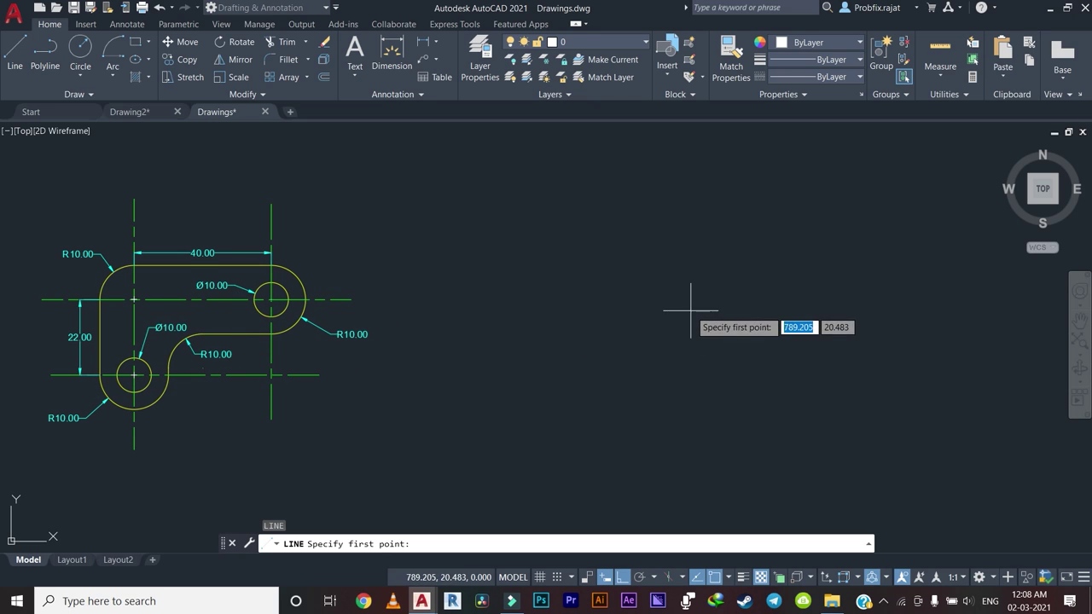
Draw a 22-unit vertical line downward, right of the pasted plate.
{"action": "middle_click_drag", "start_coordinate": [691, 311], "coordinate": [640, 311]}
{"action": "scroll", "coordinate": [643, 317], "scroll_direction": "down", "scroll_amount": 2}
{"action": "scroll", "coordinate": [656, 322], "scroll_direction": "up", "scroll_amount": 2}
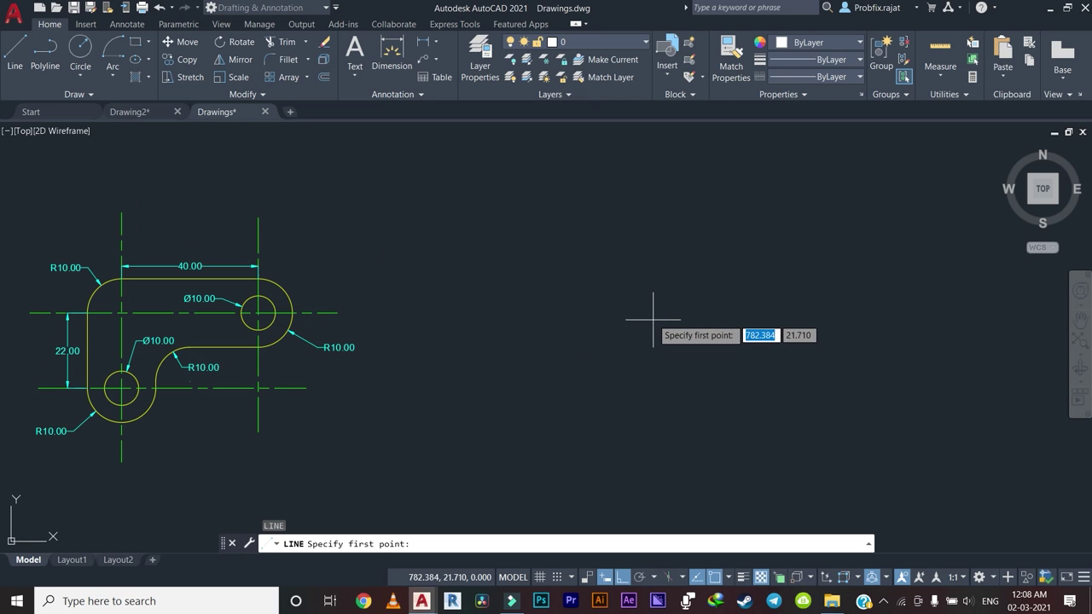
{"action": "left_click", "coordinate": [652, 294]}
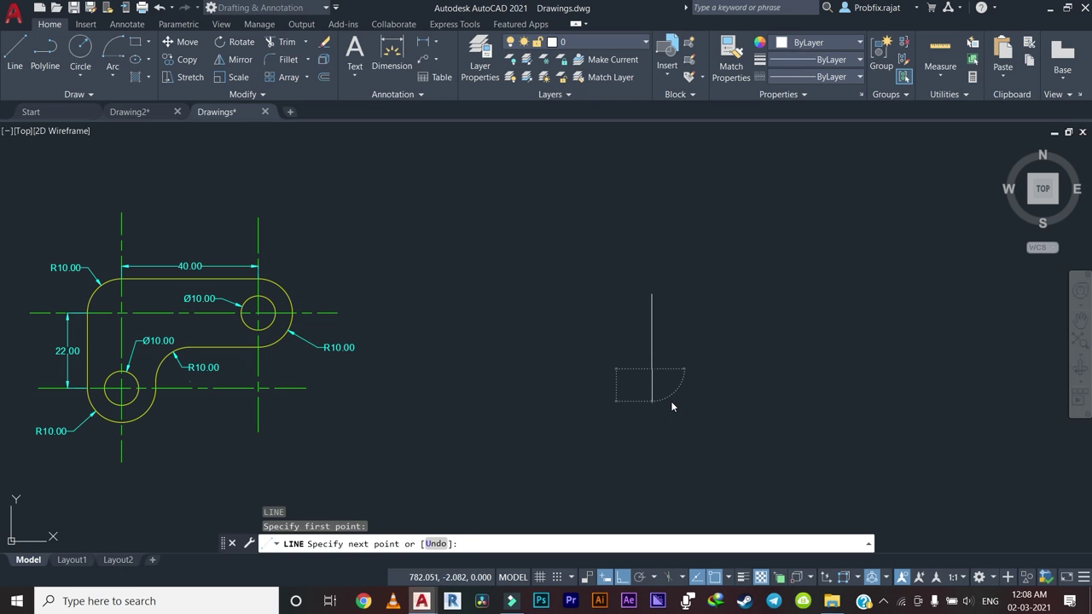
{"action": "type", "text": "22"}
{"action": "key", "text": "Return"}
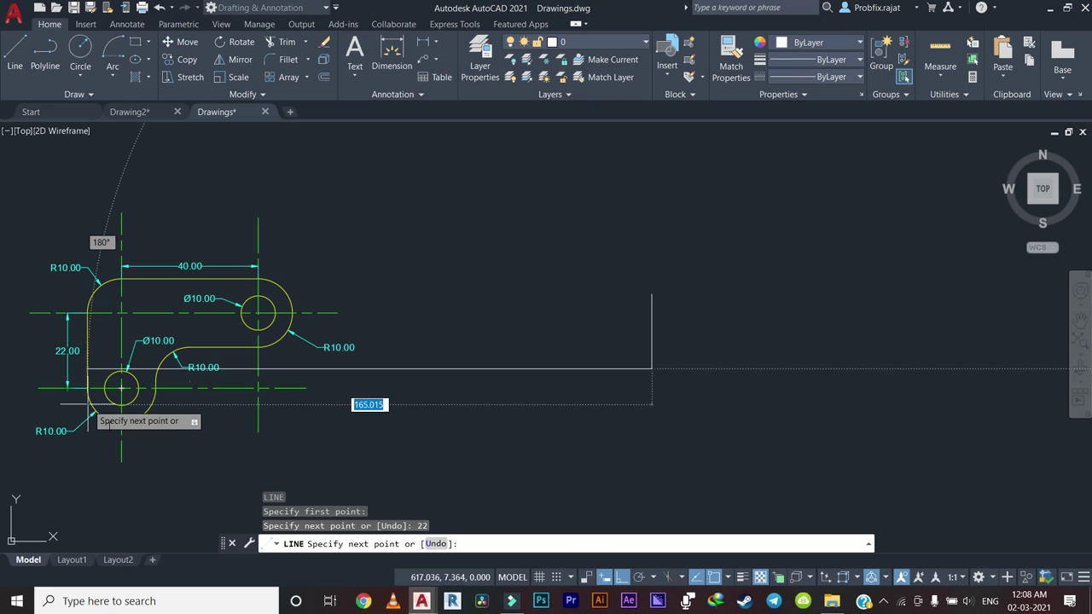
{"action": "key", "text": "Escape"}
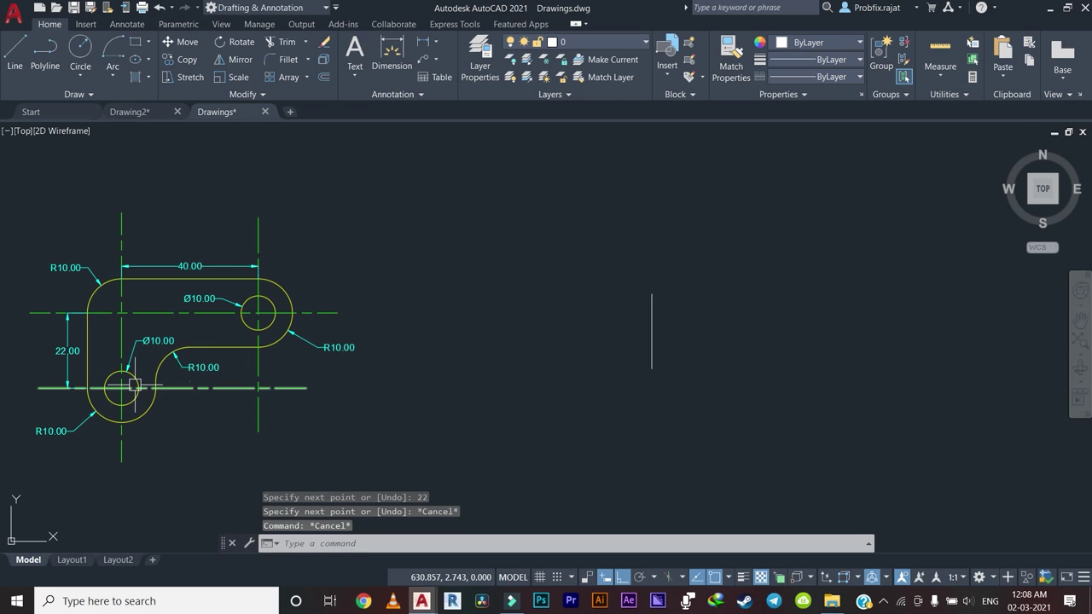
Adjust the view, briefly starting and cancelling a polyline.
{"action": "middle_click_drag", "start_coordinate": [298, 400], "coordinate": [221, 398]}
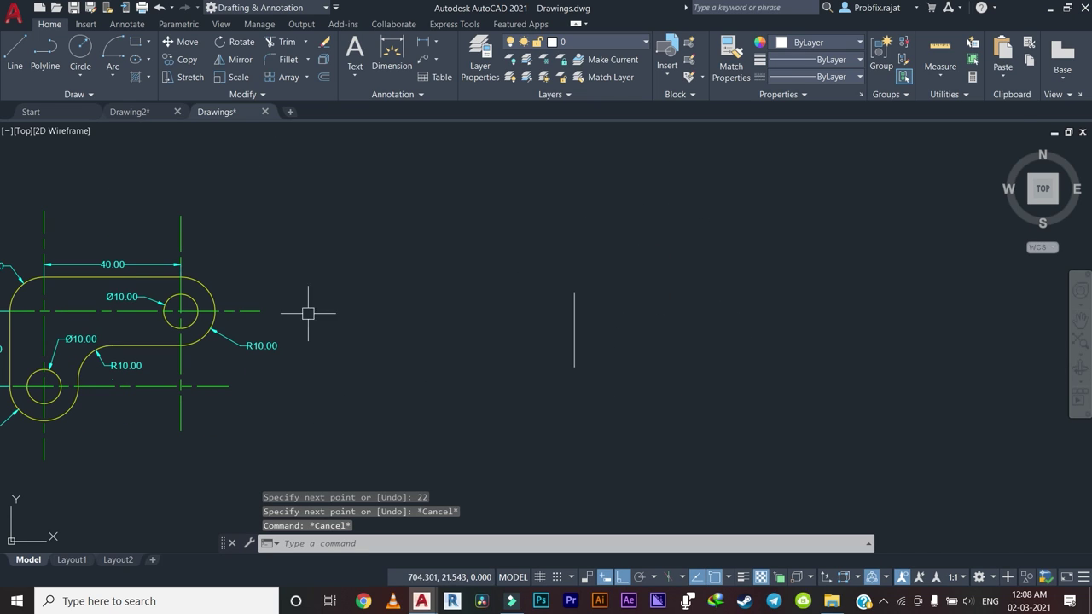
{"action": "middle_click_drag", "start_coordinate": [494, 312], "coordinate": [546, 307]}
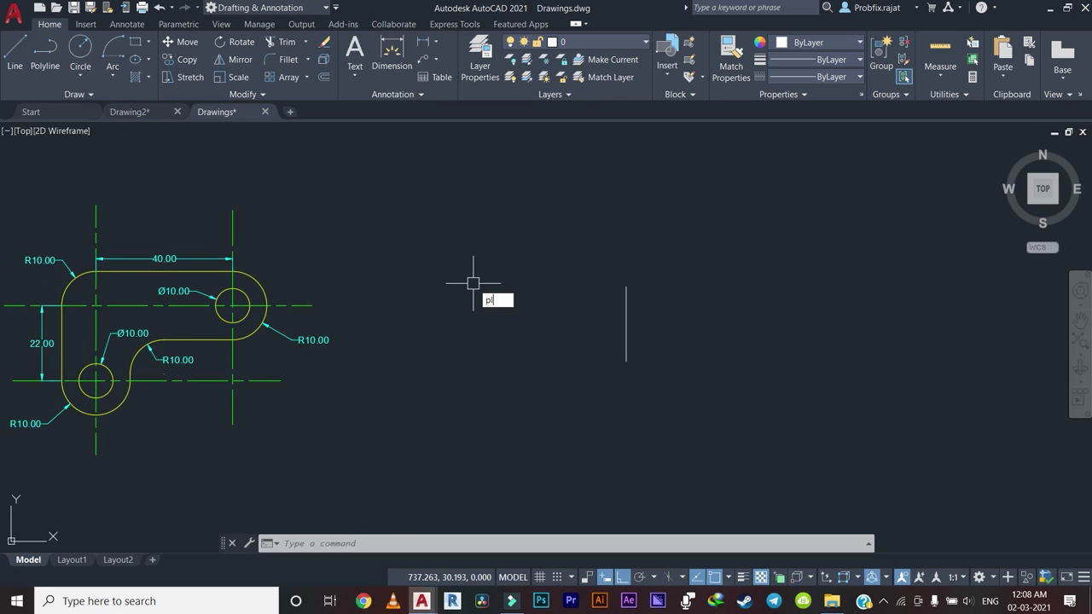
{"action": "key", "text": "Return"}
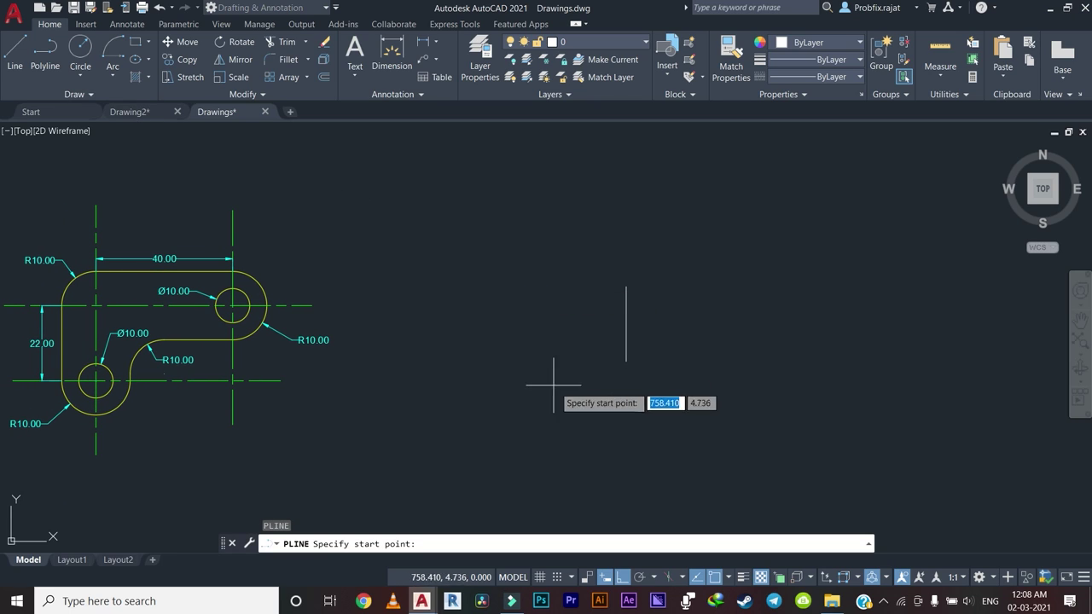
{"action": "key", "text": "Escape"}
{"action": "middle_click_drag", "start_coordinate": [556, 319], "coordinate": [549, 318]}
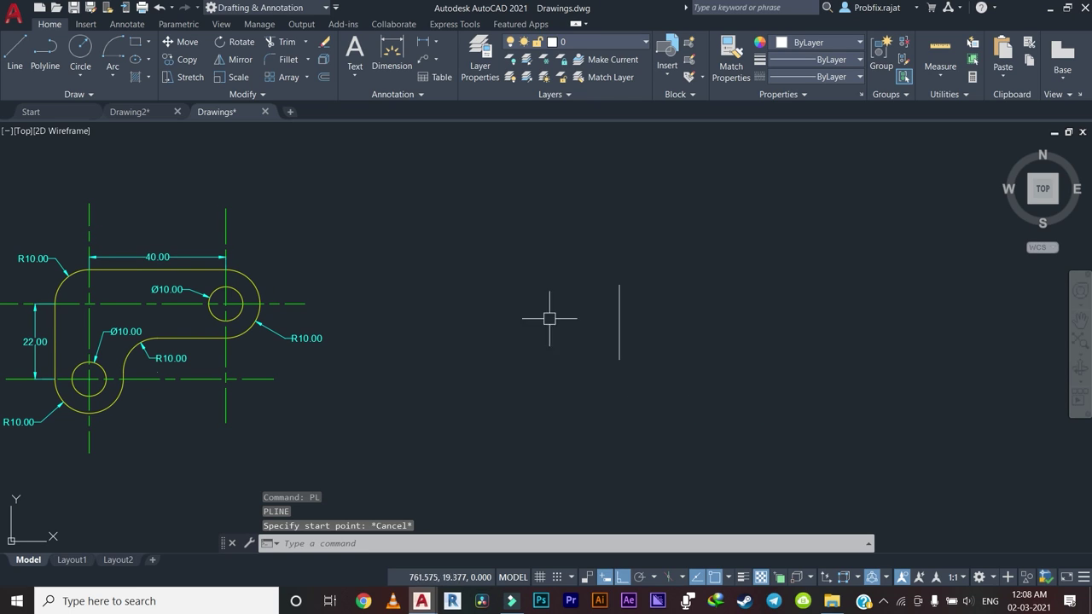
{"action": "left_click", "coordinate": [113, 75]}
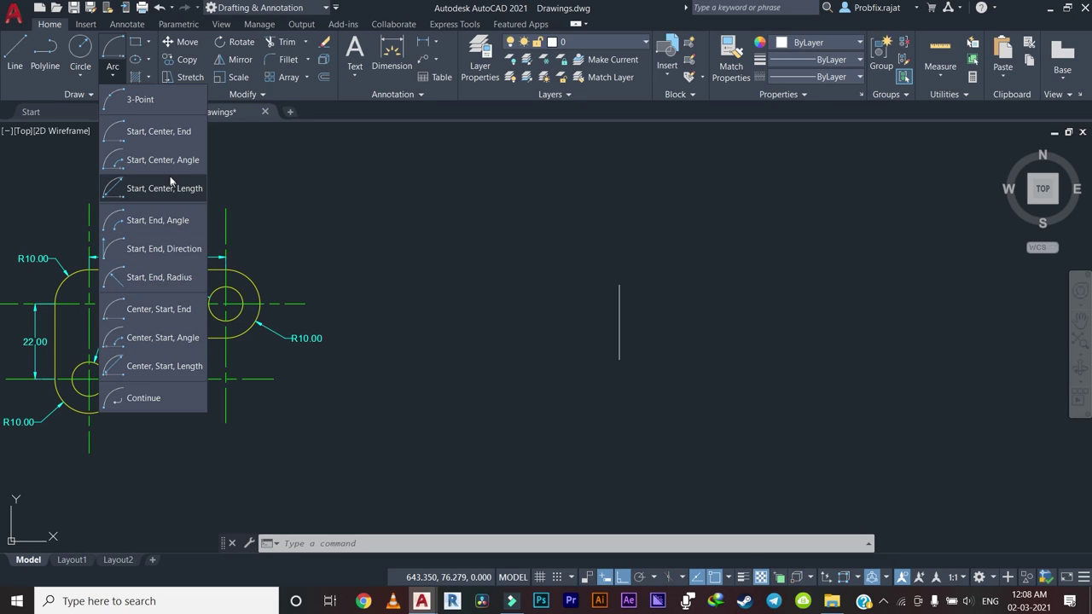
{"action": "left_click", "coordinate": [414, 388]}
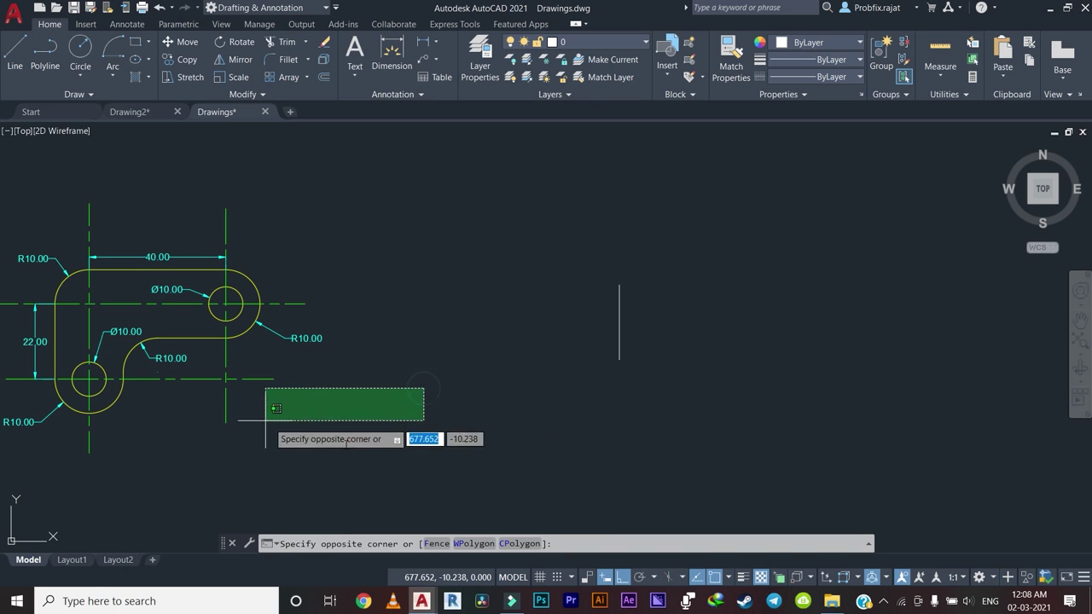
{"action": "left_click", "coordinate": [380, 448]}
{"action": "scroll", "coordinate": [142, 410], "scroll_direction": "up", "scroll_amount": 4}
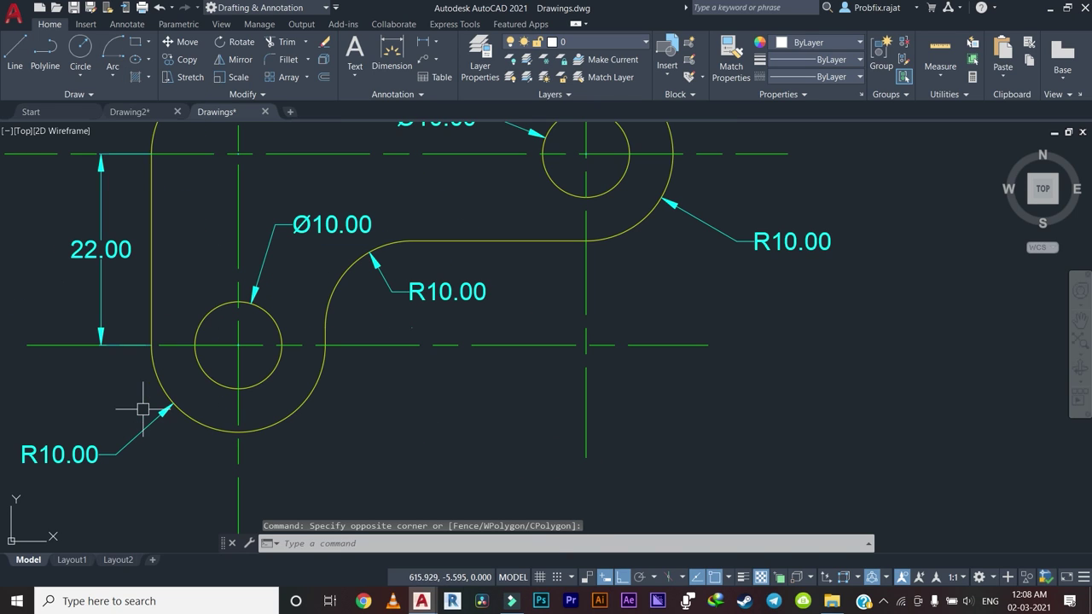
{"action": "scroll", "coordinate": [209, 403], "scroll_direction": "down", "scroll_amount": 2}
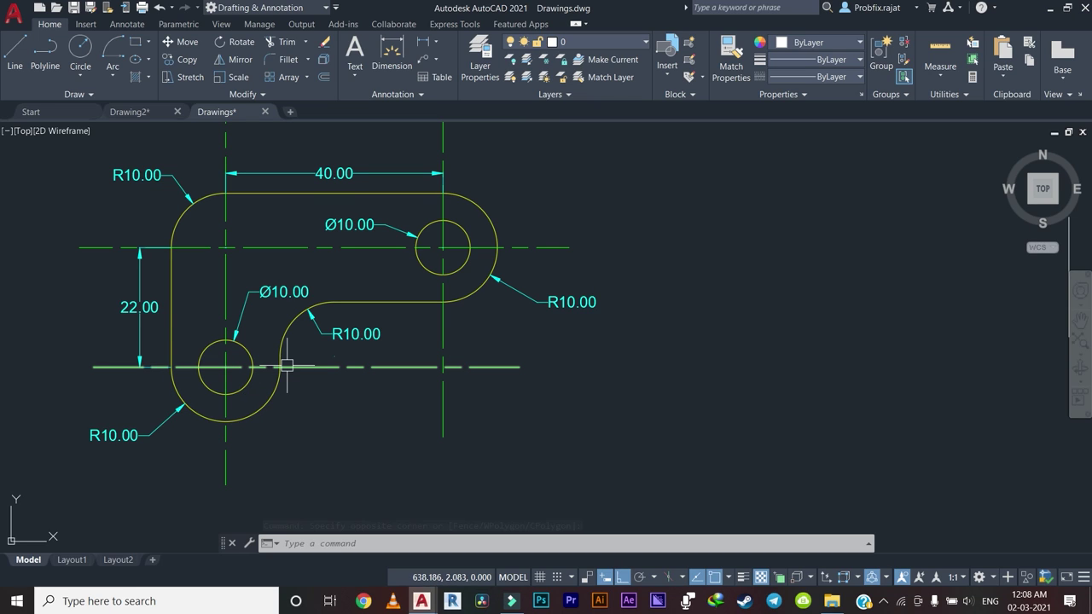
{"action": "scroll", "coordinate": [390, 358], "scroll_direction": "down", "scroll_amount": 3}
{"action": "scroll", "coordinate": [319, 365], "scroll_direction": "down", "scroll_amount": 1}
{"action": "scroll", "coordinate": [320, 357], "scroll_direction": "up", "scroll_amount": 6}
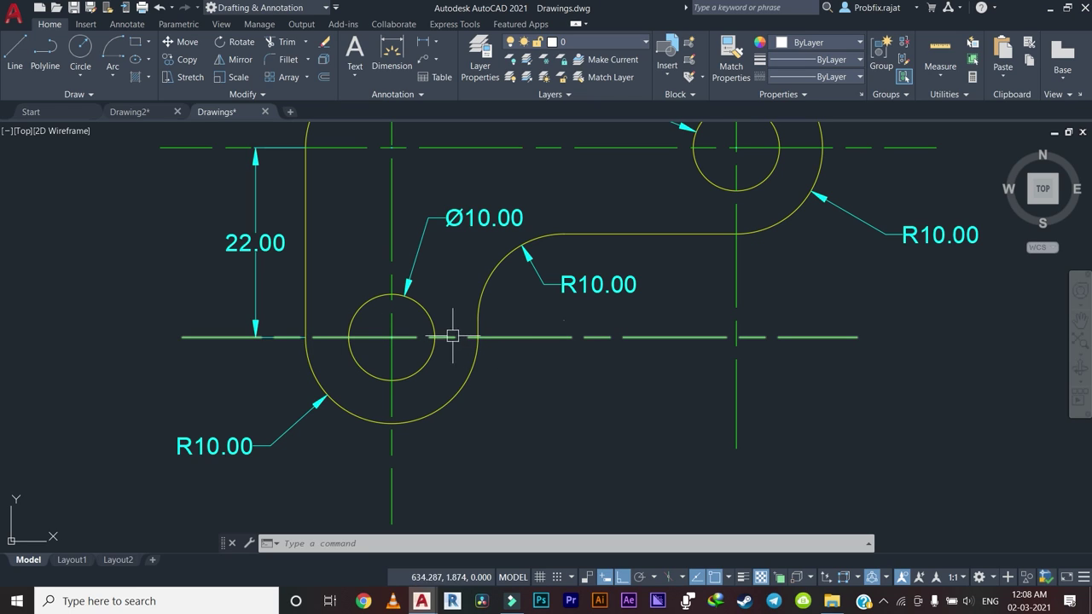
{"action": "scroll", "coordinate": [452, 341], "scroll_direction": "down", "scroll_amount": 3}
{"action": "middle_click_drag", "start_coordinate": [440, 379], "coordinate": [280, 376]}
{"action": "scroll", "coordinate": [501, 395], "scroll_direction": "up", "scroll_amount": 2}
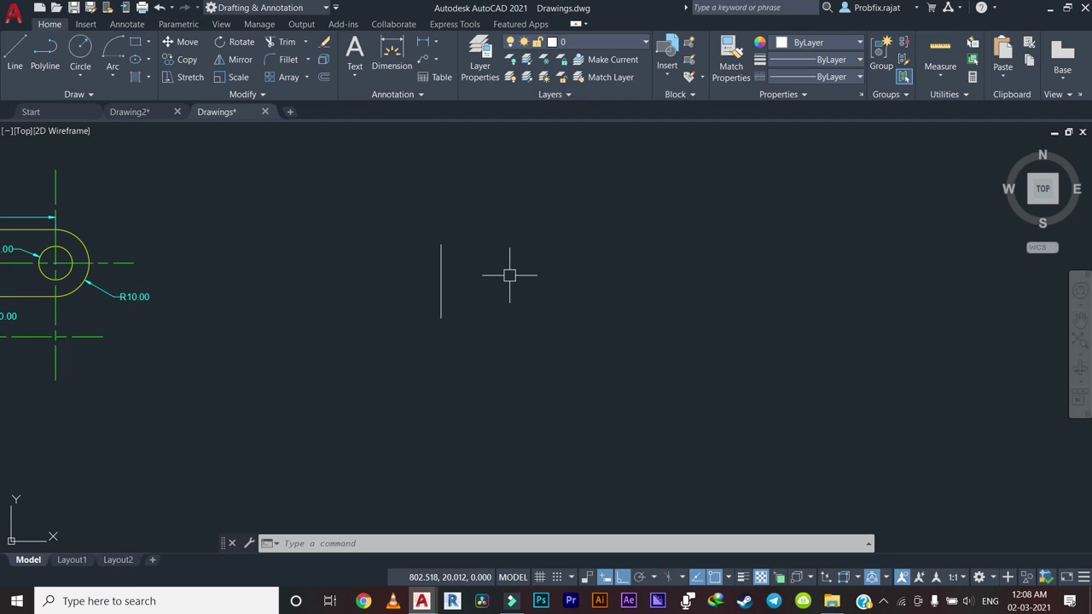
{"action": "key", "text": "Return"}
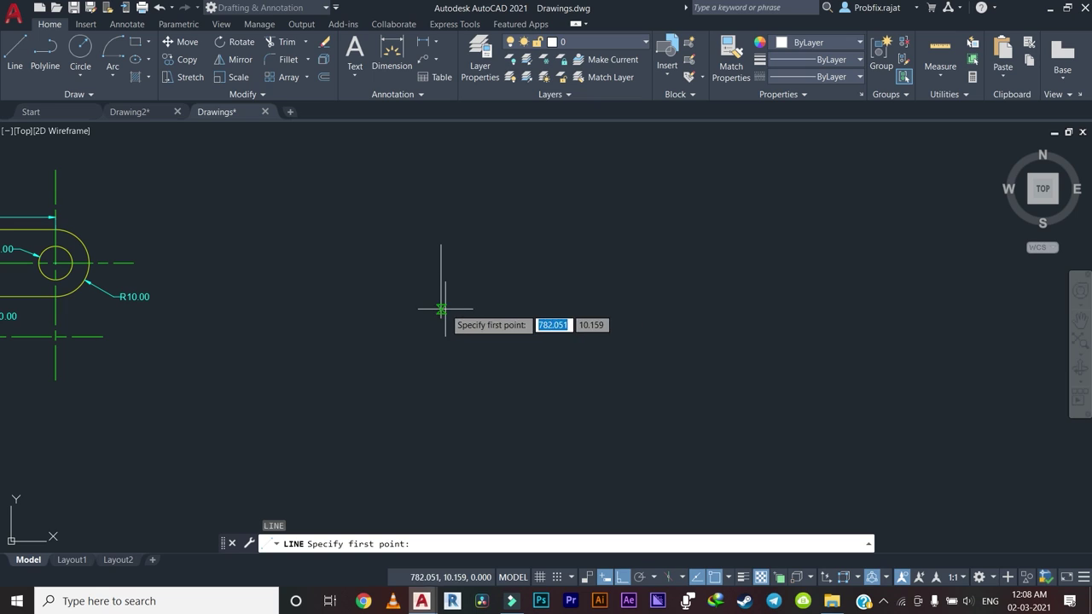
Draw a 20-unit horizontal line running right from the vertical line's foot.
{"action": "left_click", "coordinate": [441, 315]}
{"action": "type", "text": "0"}
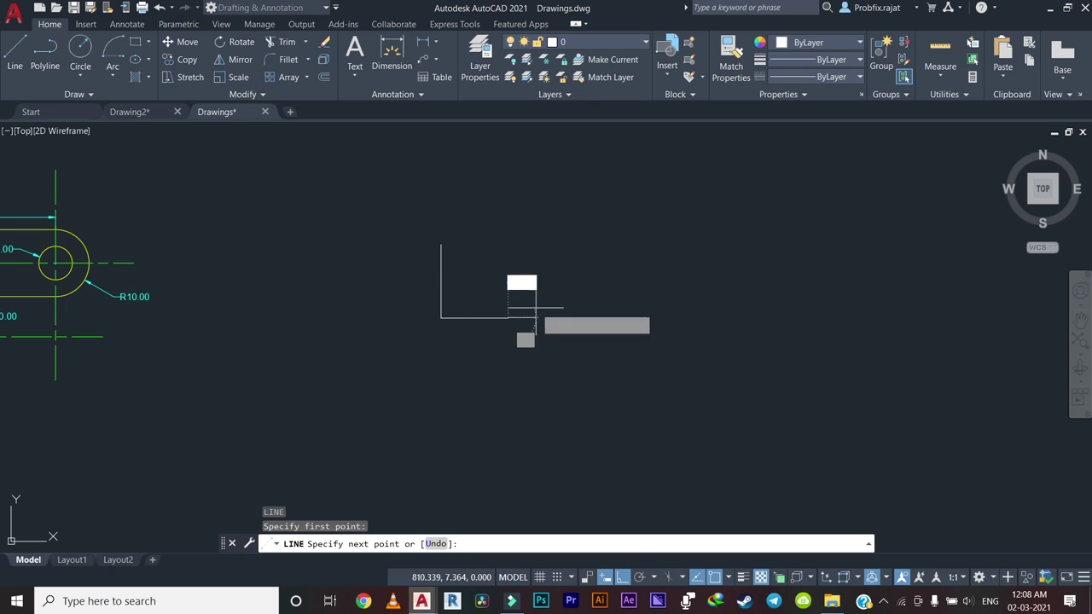
{"action": "key", "text": "Return"}
{"action": "right_click", "coordinate": [550, 266]}
{"action": "left_click", "coordinate": [553, 268]}
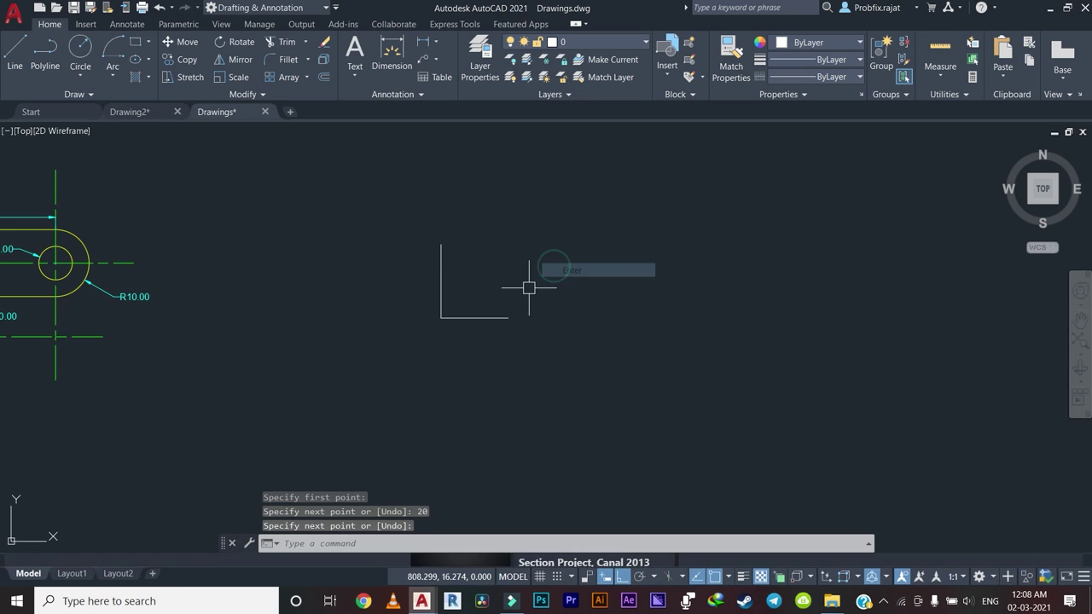
{"action": "middle_click_drag", "start_coordinate": [523, 288], "coordinate": [299, 272]}
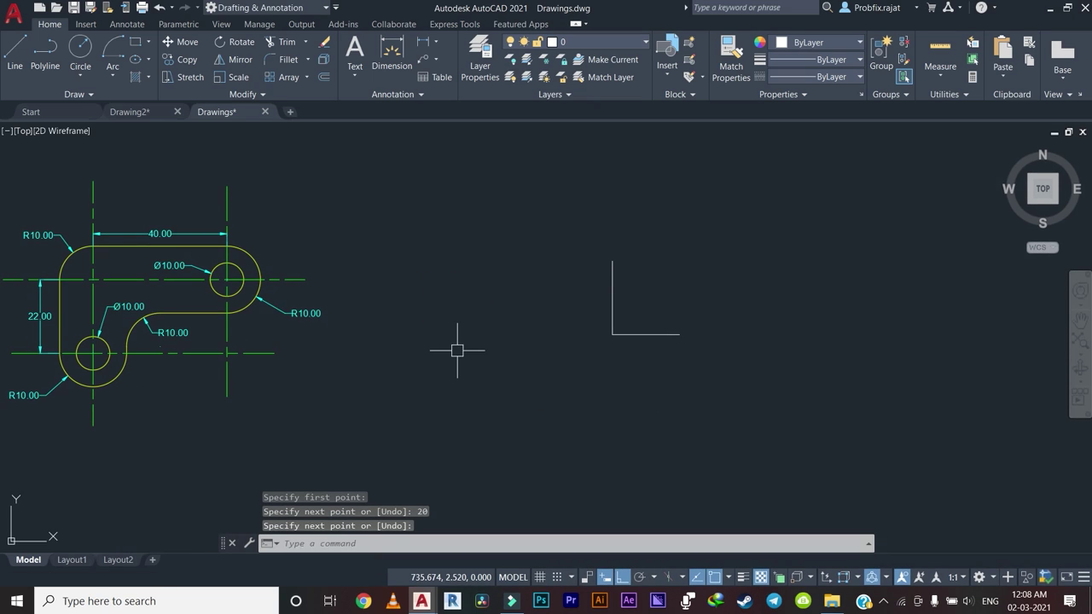
Add a Start-End-Direction semicircular arc below that line, bulging downward.
{"action": "left_click", "coordinate": [113, 74]}
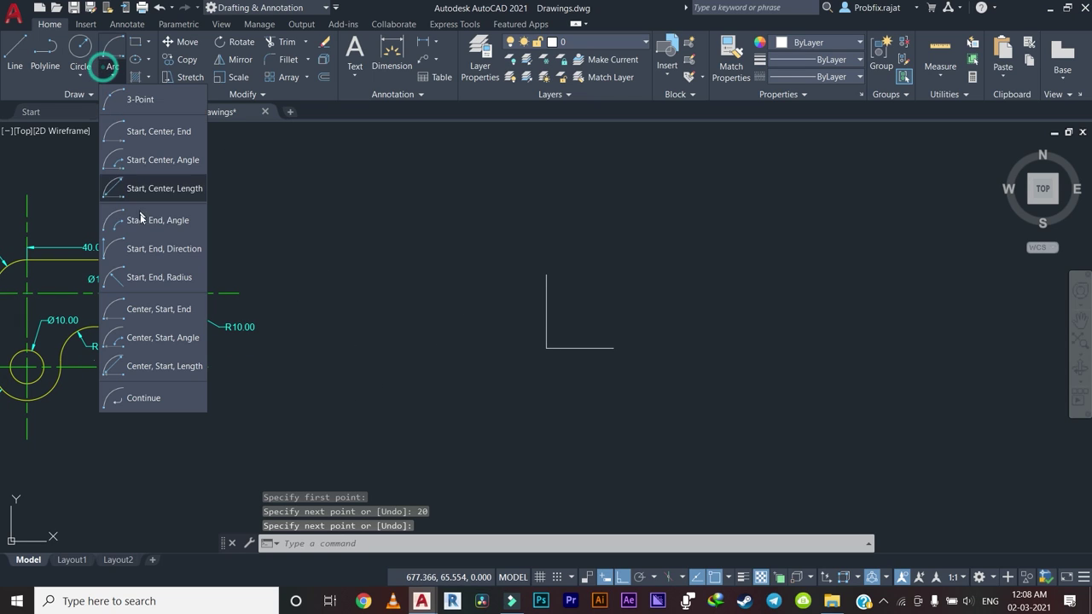
{"action": "left_click", "coordinate": [152, 260]}
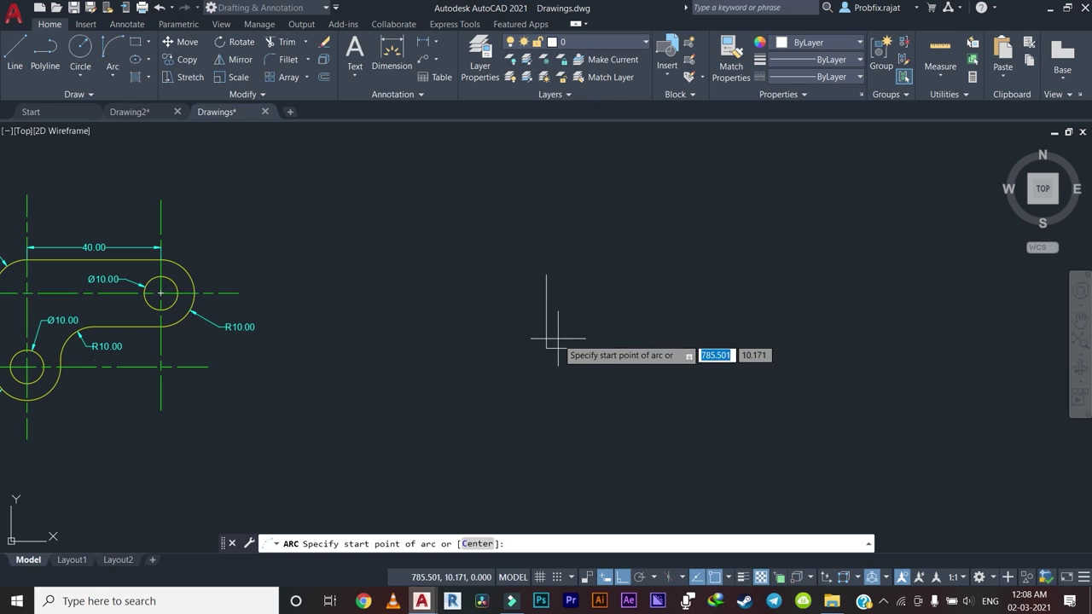
{"action": "scroll", "coordinate": [558, 338], "scroll_direction": "up", "scroll_amount": 2}
{"action": "left_click", "coordinate": [509, 347]}
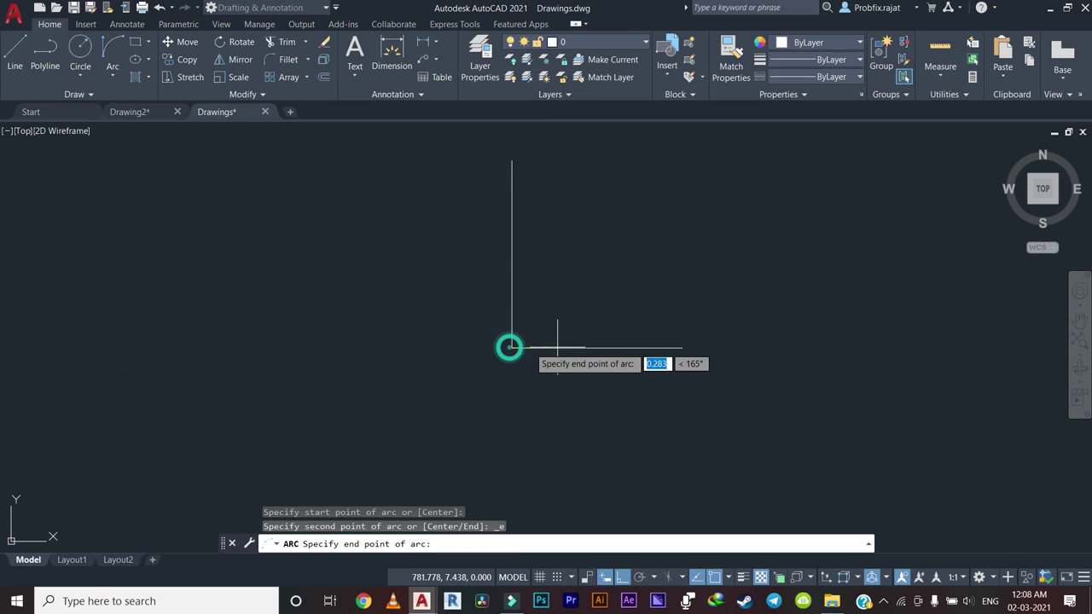
{"action": "left_click", "coordinate": [681, 347]}
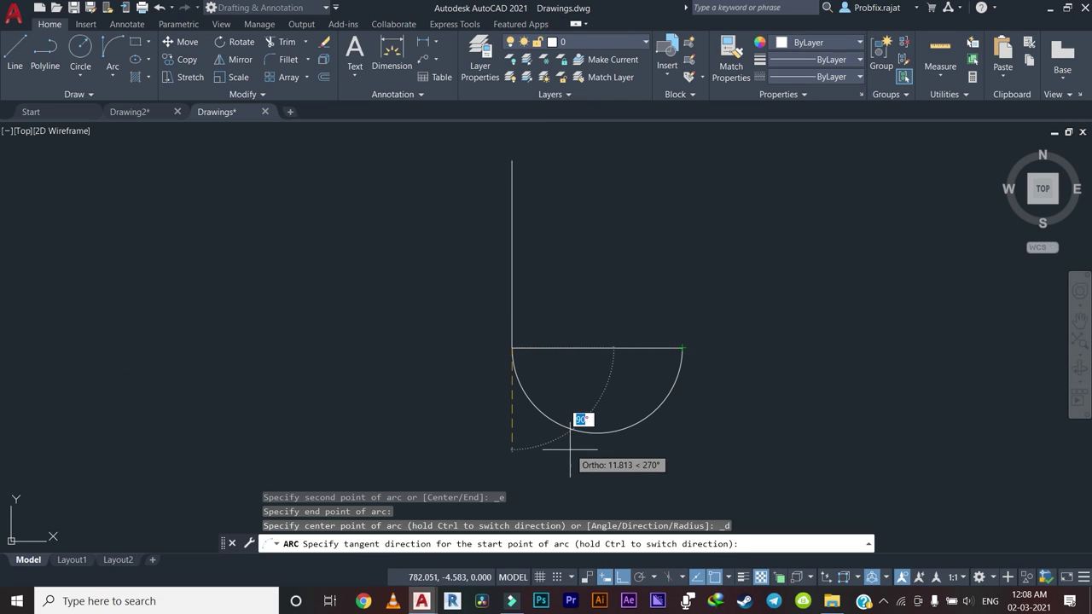
{"action": "left_click", "coordinate": [453, 434]}
{"action": "middle_click_drag", "start_coordinate": [587, 329], "coordinate": [536, 330]}
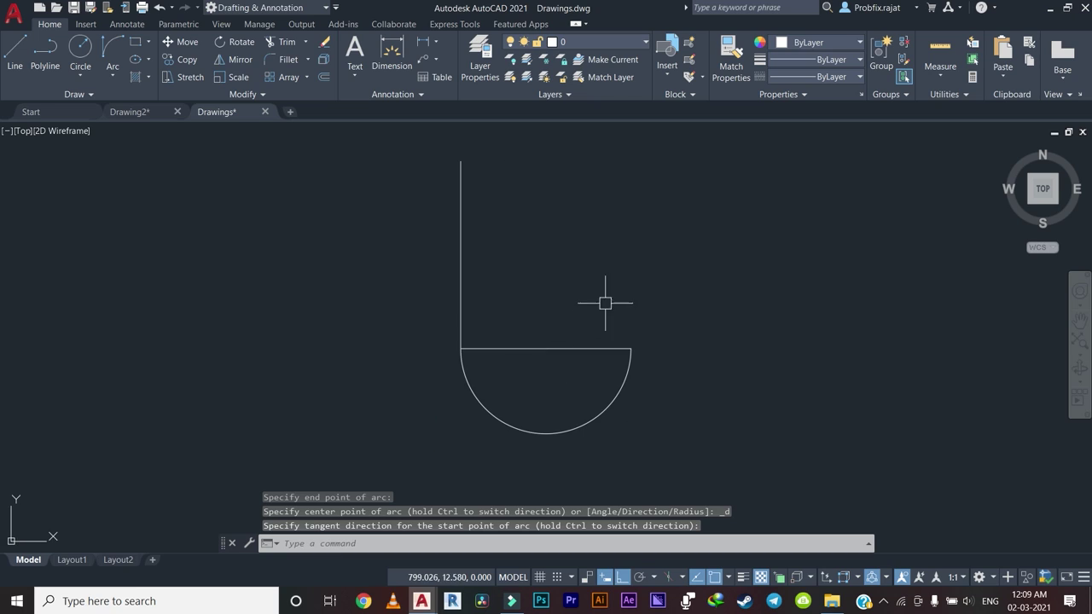
{"action": "left_click", "coordinate": [436, 44]}
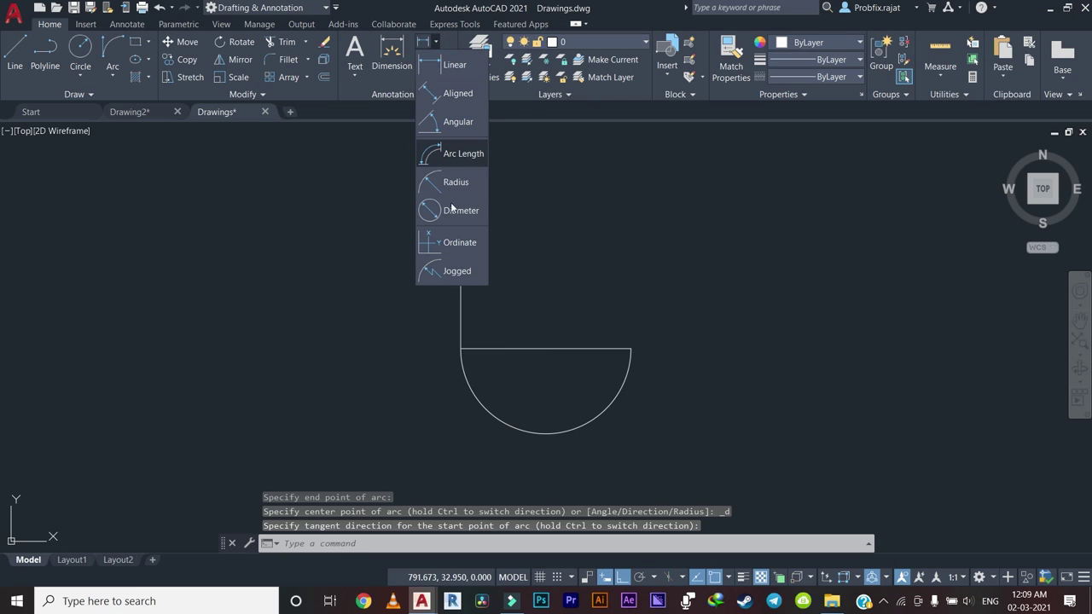
{"action": "left_click", "coordinate": [445, 189]}
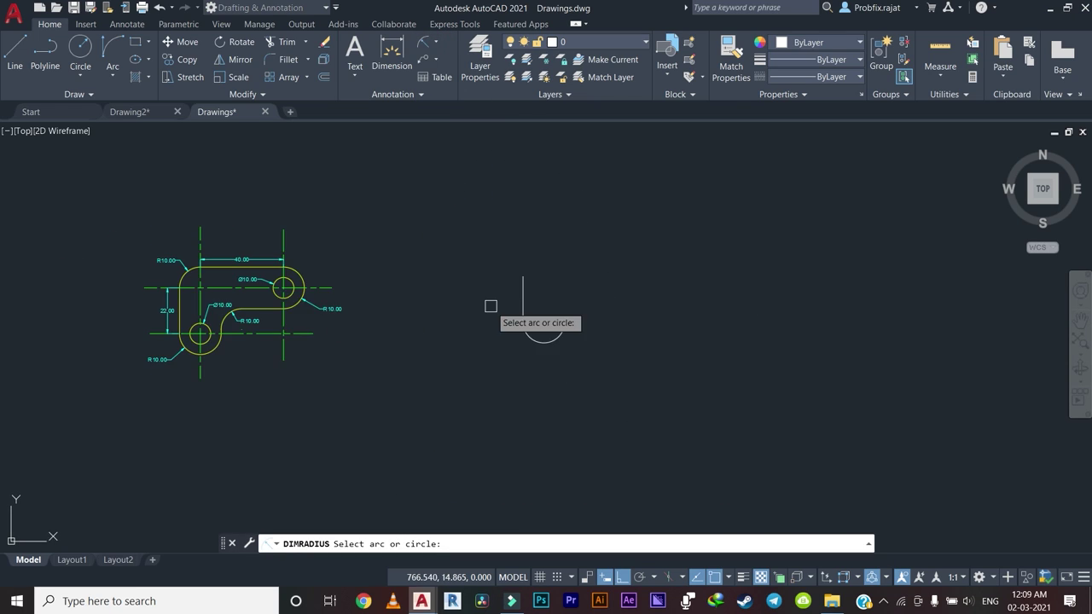
{"action": "left_click", "coordinate": [864, 329]}
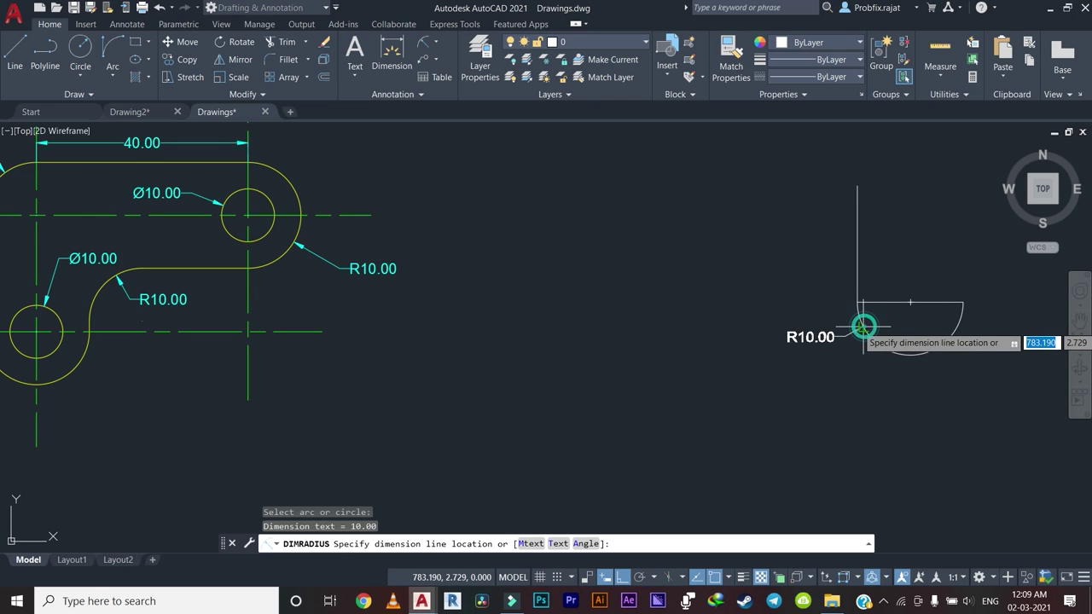
{"action": "scroll", "coordinate": [840, 342], "scroll_direction": "up", "scroll_amount": 3}
{"action": "left_click", "coordinate": [792, 359]}
{"action": "left_click", "coordinate": [780, 288]}
{"action": "left_click", "coordinate": [554, 401]}
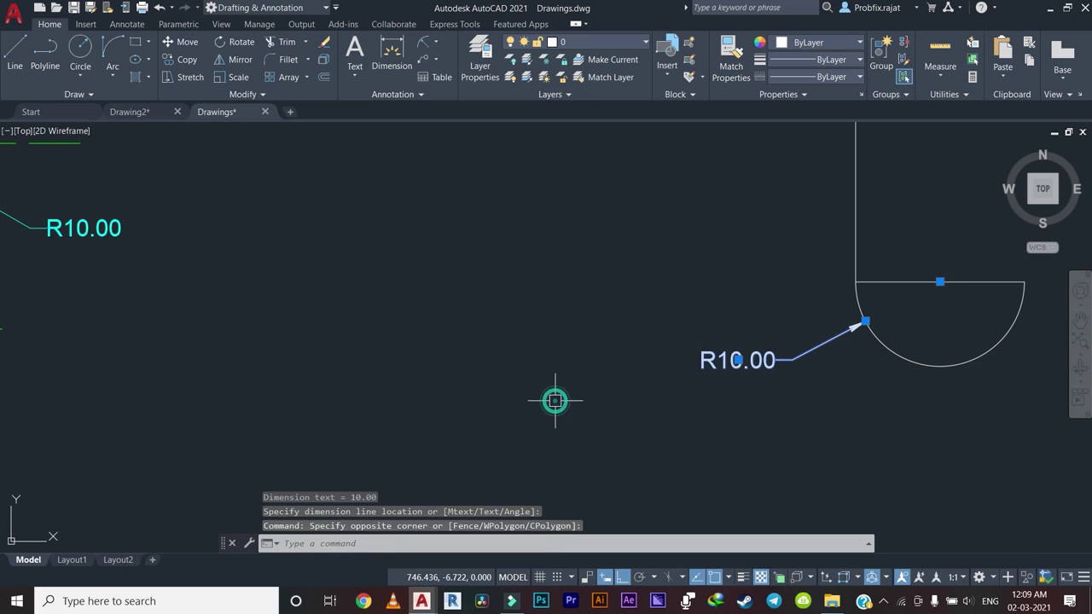
{"action": "key", "text": "Delete"}
{"action": "scroll", "coordinate": [554, 401], "scroll_direction": "up", "scroll_amount": 2}
{"action": "middle_click_drag", "start_coordinate": [555, 400], "coordinate": [480, 441]}
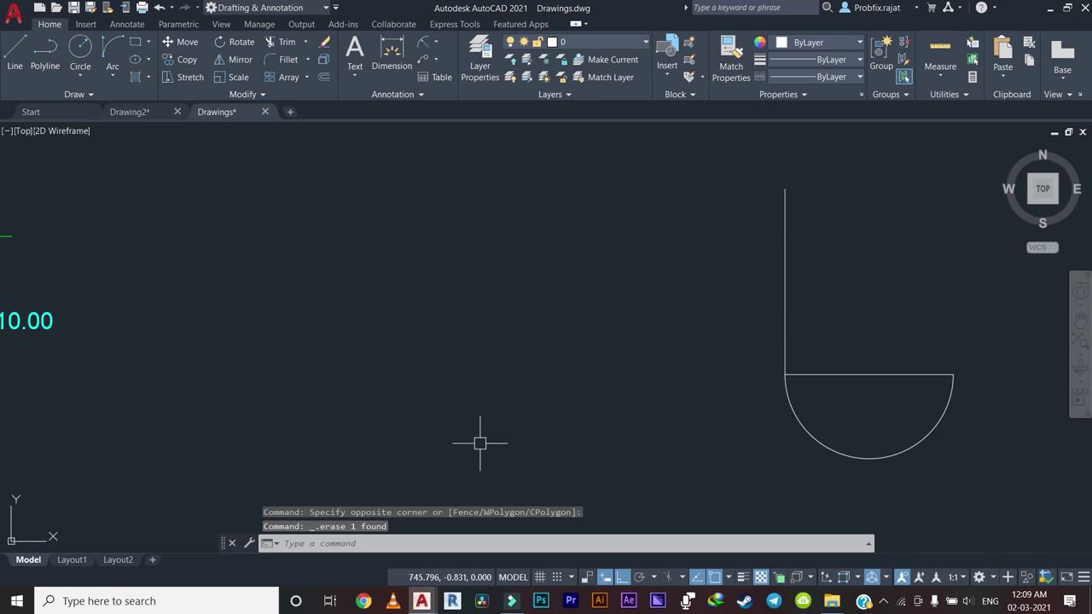
{"action": "scroll", "coordinate": [478, 444], "scroll_direction": "down", "scroll_amount": 3}
{"action": "scroll", "coordinate": [492, 353], "scroll_direction": "down", "scroll_amount": 2}
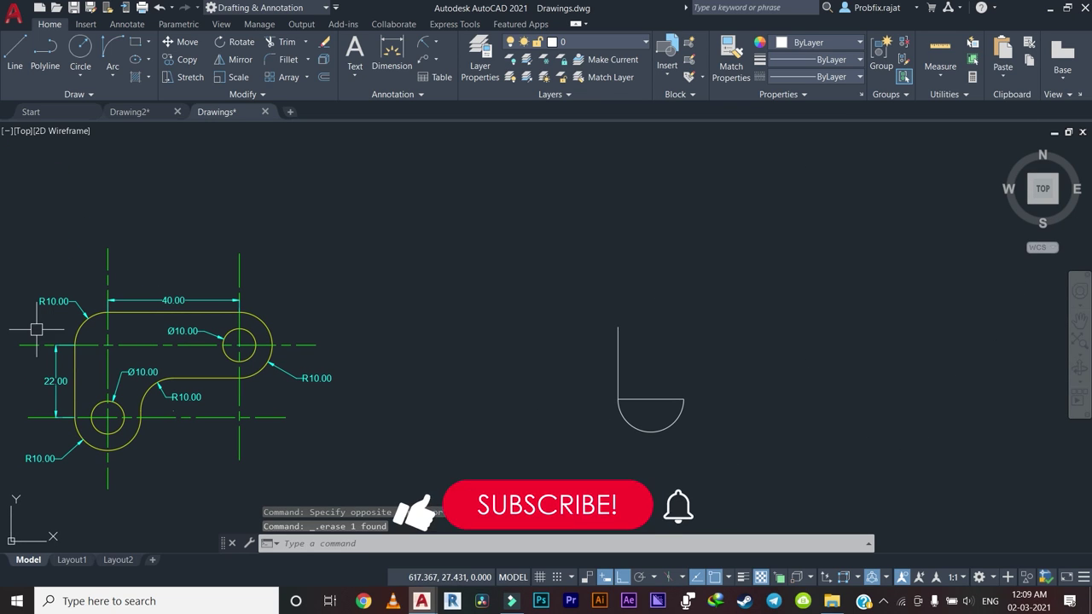
{"action": "scroll", "coordinate": [549, 316], "scroll_direction": "up", "scroll_amount": 2}
Draw 10-unit helper lines up and right from the vertical line's top.
{"action": "right_click", "coordinate": [546, 226]}
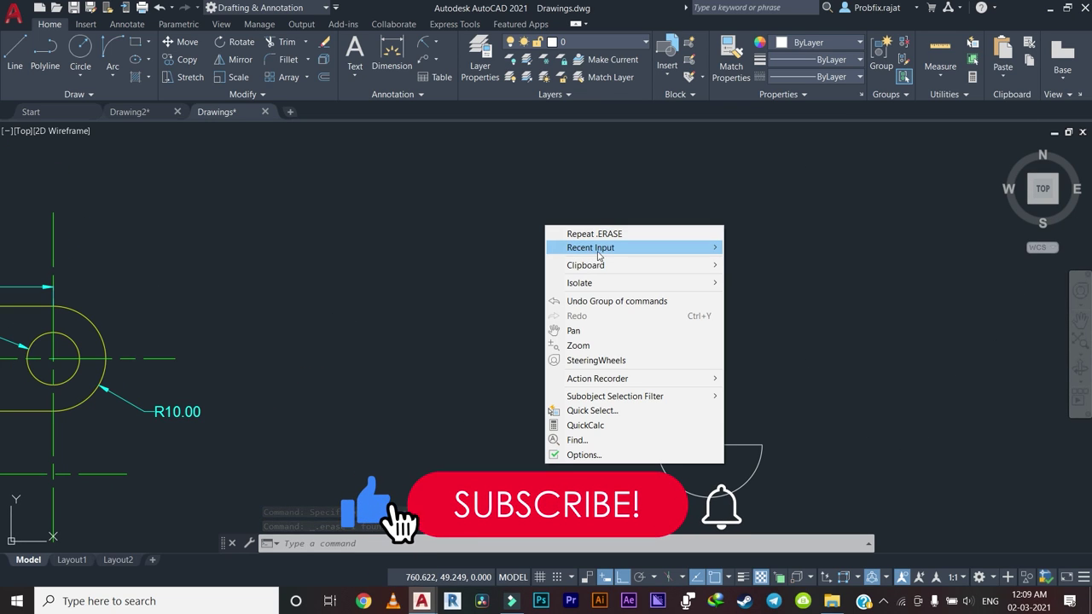
{"action": "left_click", "coordinate": [590, 246]}
{"action": "left_click", "coordinate": [750, 275]}
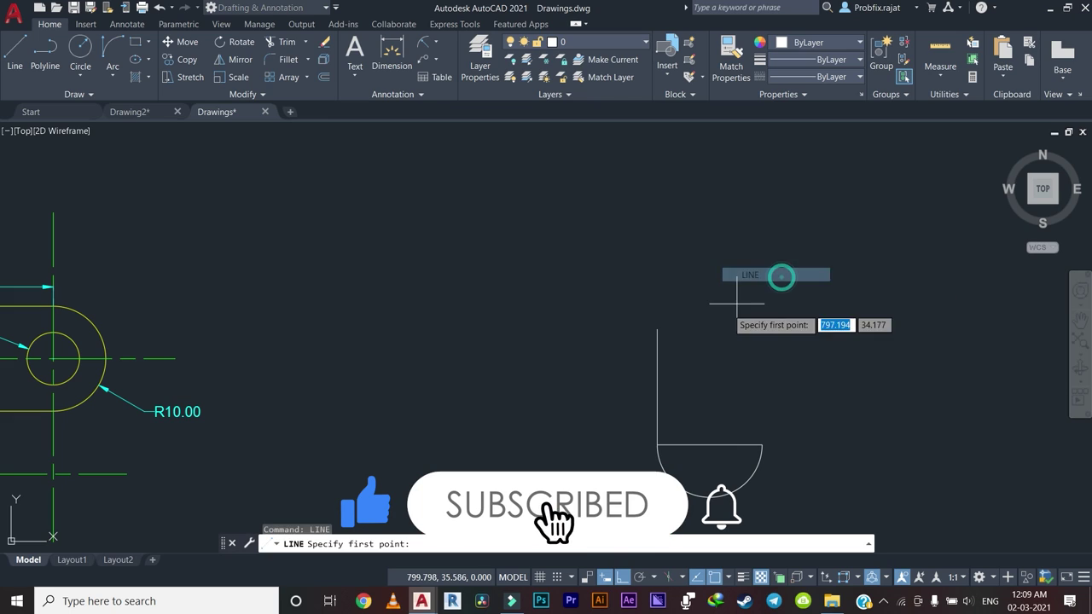
{"action": "left_click", "coordinate": [652, 332]}
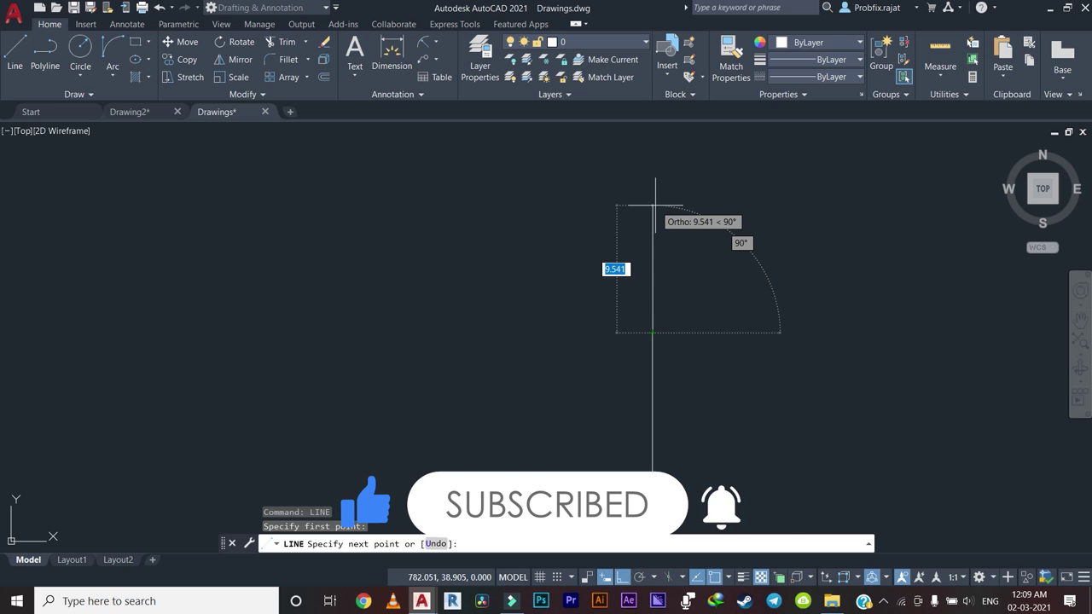
{"action": "mouse_move", "coordinate": [655, 205]}
{"action": "middle_mouse_down"}
{"action": "mouse_move", "coordinate": [684, 219]}
{"action": "mouse_move", "coordinate": [1012, 219]}
{"action": "middle_mouse_up"}
{"action": "scroll", "coordinate": [907, 304], "scroll_direction": "down", "scroll_amount": 3}
{"action": "scroll", "coordinate": [944, 298], "scroll_direction": "up", "scroll_amount": 2}
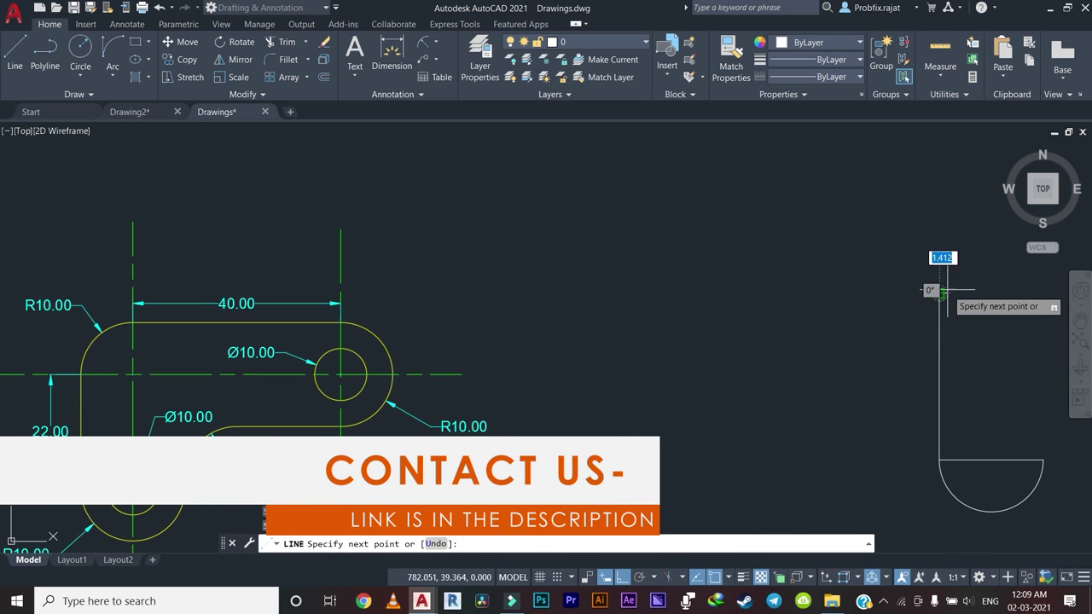
{"action": "mouse_move", "coordinate": [943, 290]}
{"action": "middle_mouse_down"}
{"action": "mouse_move", "coordinate": [962, 251]}
{"action": "mouse_move", "coordinate": [862, 269]}
{"action": "middle_mouse_up"}
{"action": "type", "text": "0"}
{"action": "key", "text": "Return"}
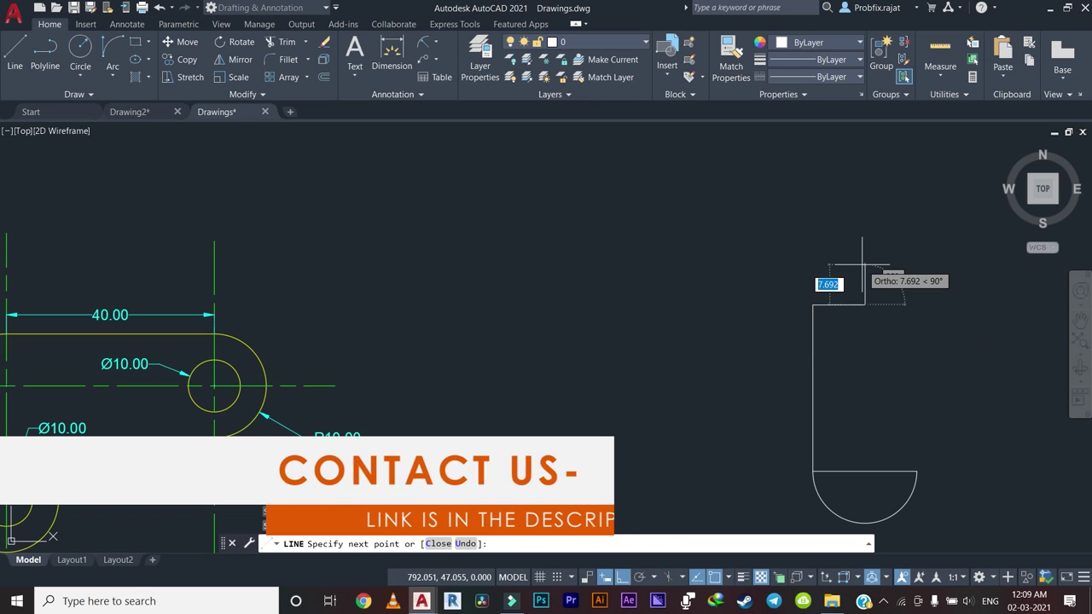
{"action": "right_click", "coordinate": [872, 255]}
{"action": "middle_click_drag", "start_coordinate": [784, 264], "coordinate": [657, 262]}
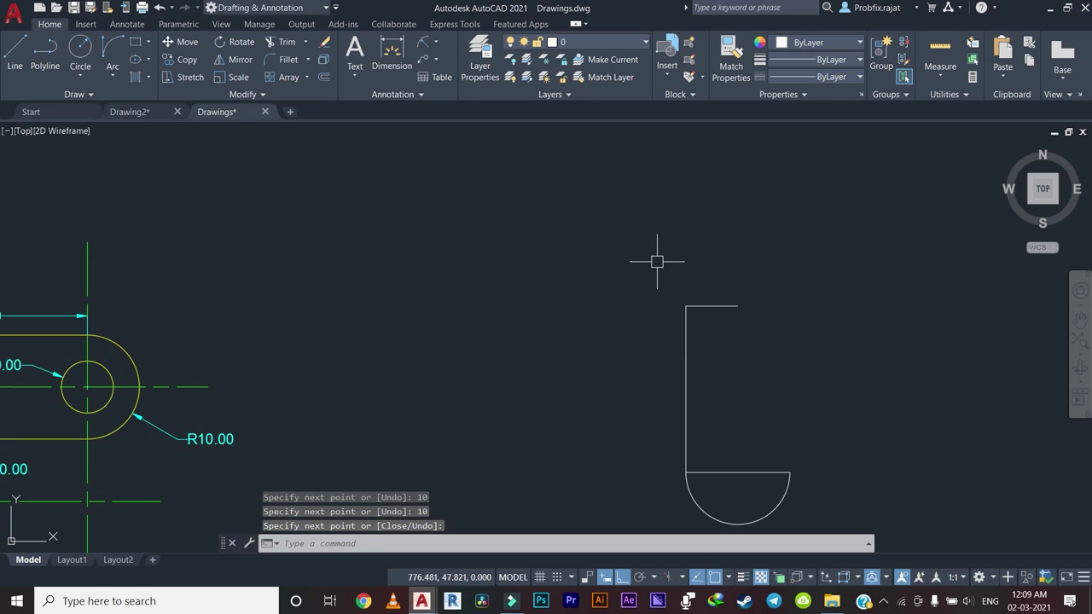
Add a Start-End-Direction quarter arc rounding the top corner to the right.
{"action": "left_click", "coordinate": [114, 61]}
{"action": "scroll", "coordinate": [665, 356], "scroll_direction": "up", "scroll_amount": 2}
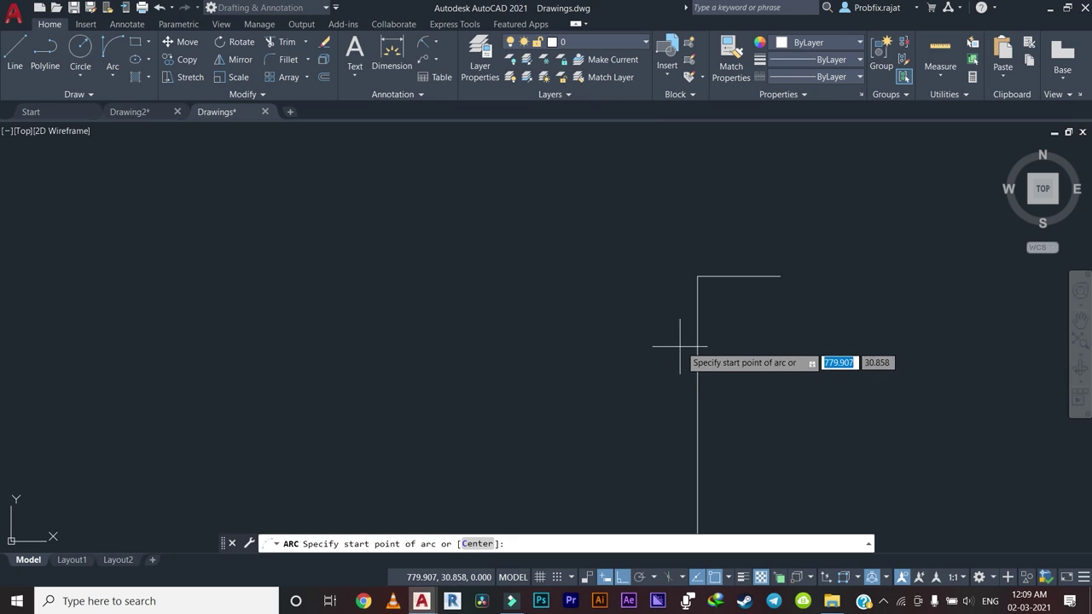
{"action": "left_click", "coordinate": [697, 359]}
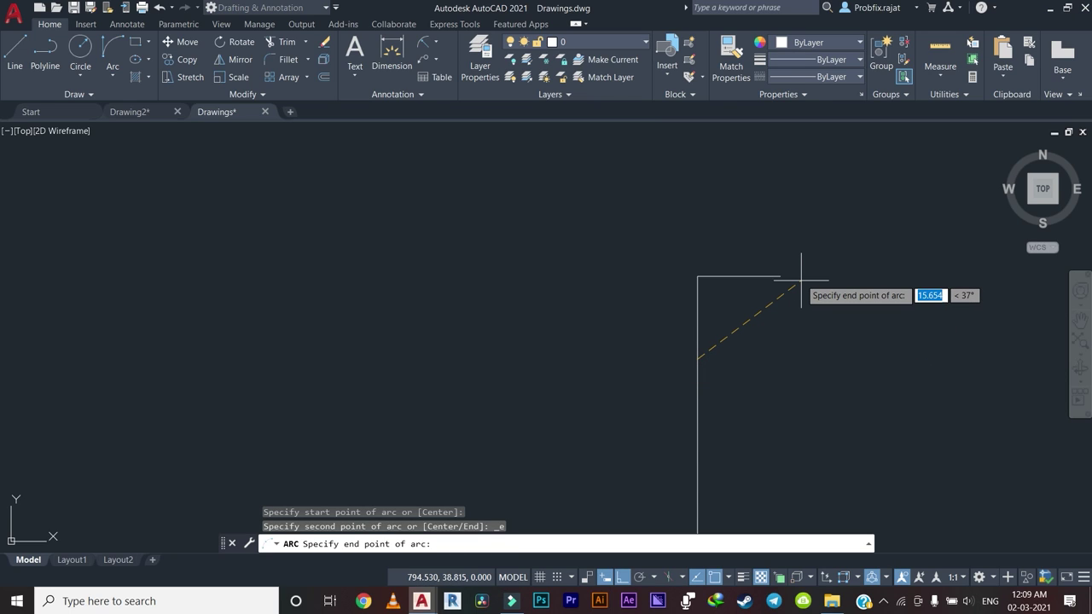
{"action": "middle_click_drag", "start_coordinate": [719, 267], "coordinate": [567, 284]}
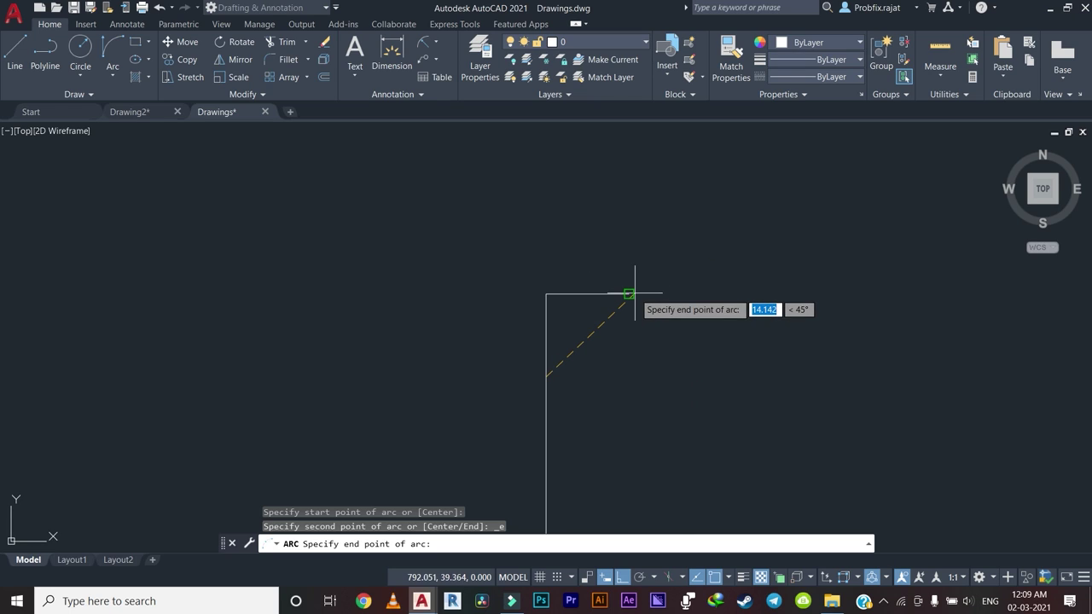
{"action": "left_click", "coordinate": [628, 295]}
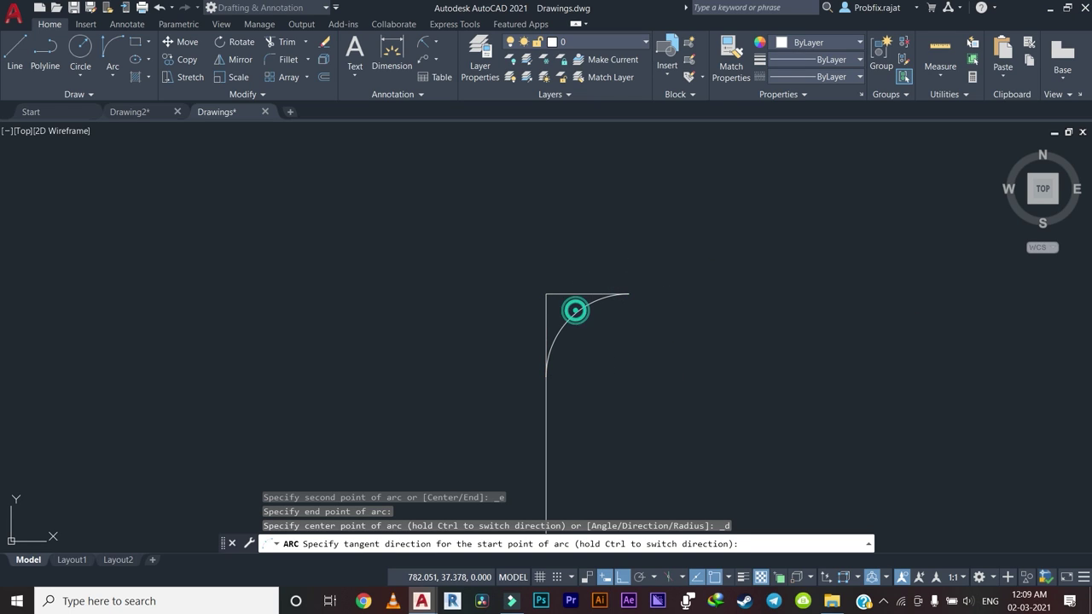
{"action": "left_click", "coordinate": [546, 282]}
{"action": "middle_click_drag", "start_coordinate": [511, 276], "coordinate": [558, 278]}
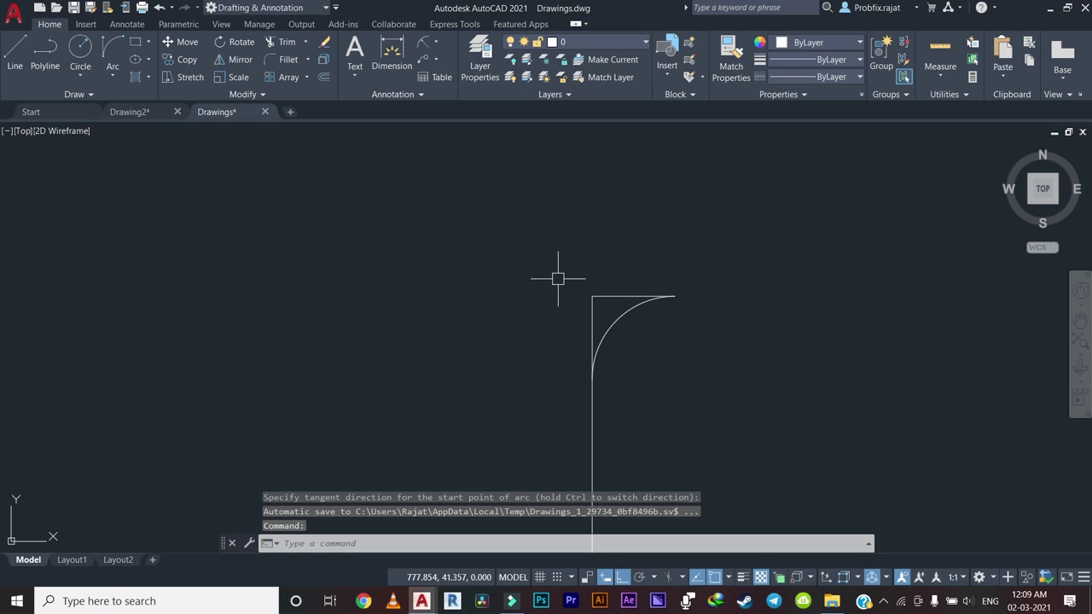
{"action": "scroll", "coordinate": [613, 284], "scroll_direction": "up", "scroll_amount": 3}
Erase the two straight helper lines at the corner.
{"action": "left_click", "coordinate": [609, 285]}
{"action": "left_click", "coordinate": [495, 331]}
{"action": "key", "text": "Delete"}
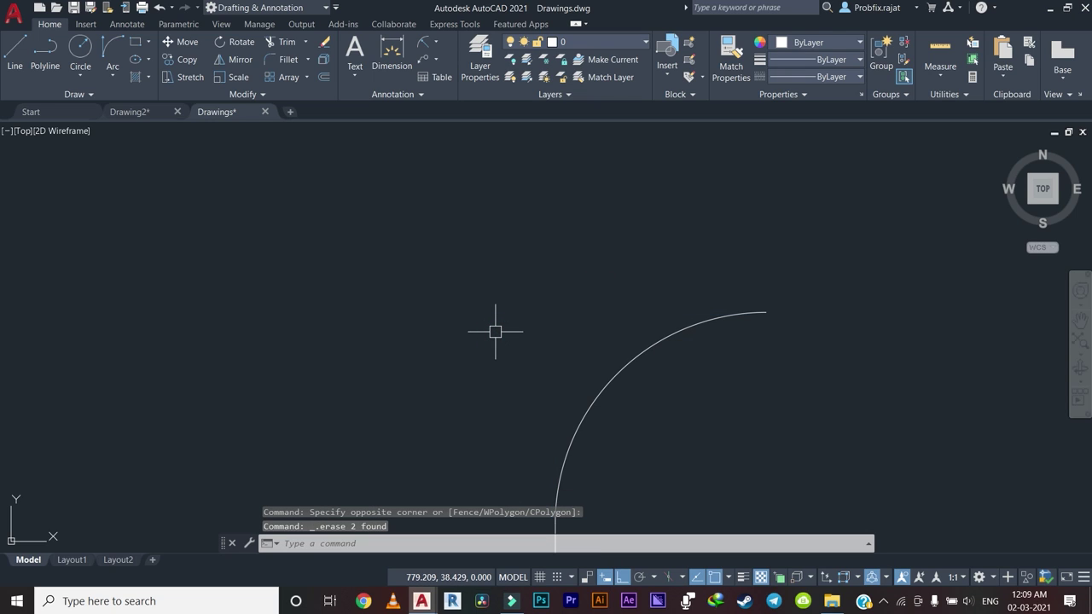
{"action": "scroll", "coordinate": [500, 329], "scroll_direction": "down", "scroll_amount": 3}
{"action": "scroll", "coordinate": [446, 316], "scroll_direction": "down", "scroll_amount": 3}
Draw a 40-unit line right from the arc's top end, then 20 units down.
{"action": "scroll", "coordinate": [511, 318], "scroll_direction": "down", "scroll_amount": 2}
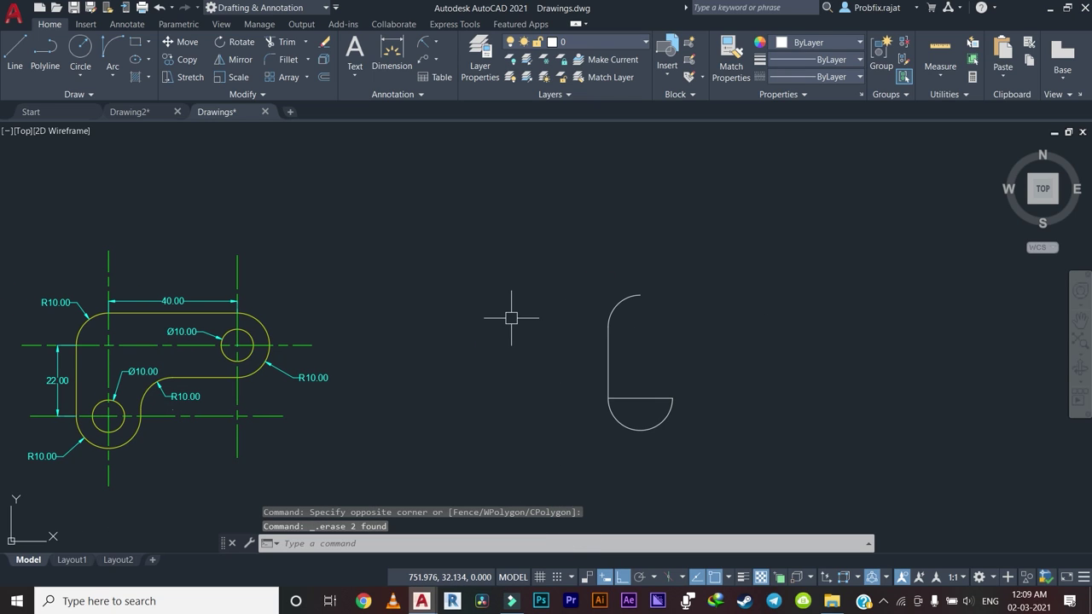
{"action": "type", "text": "l"}
{"action": "key", "text": "Return"}
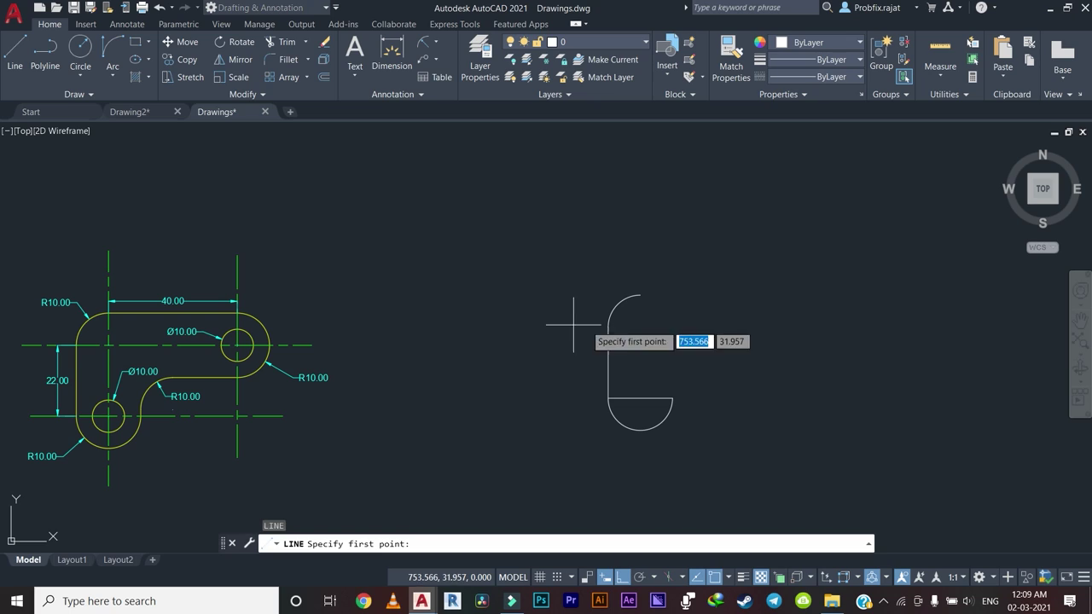
{"action": "left_click", "coordinate": [639, 295]}
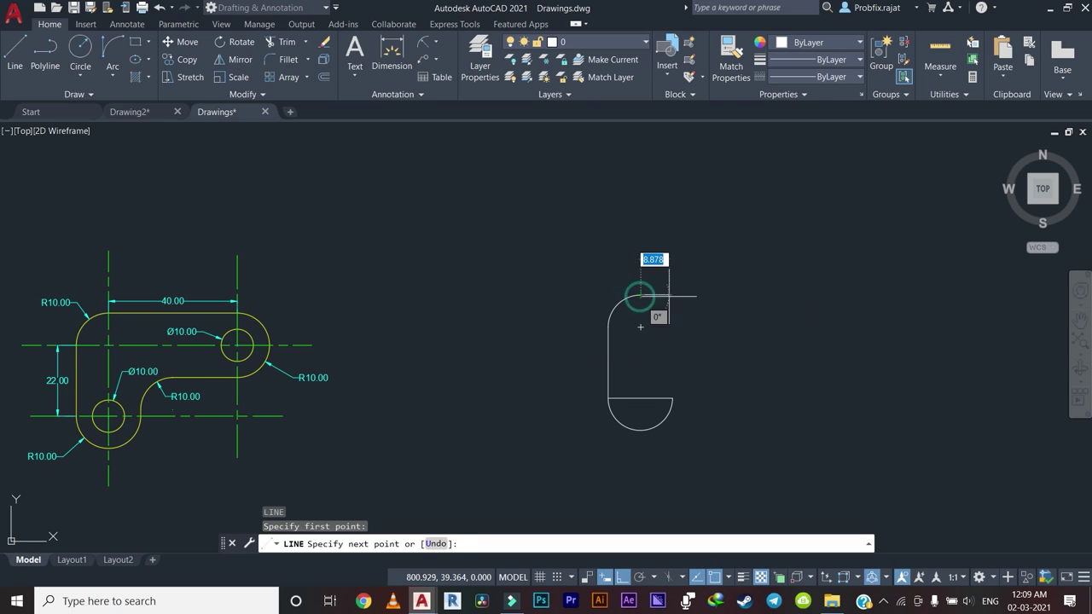
{"action": "key", "text": "Return"}
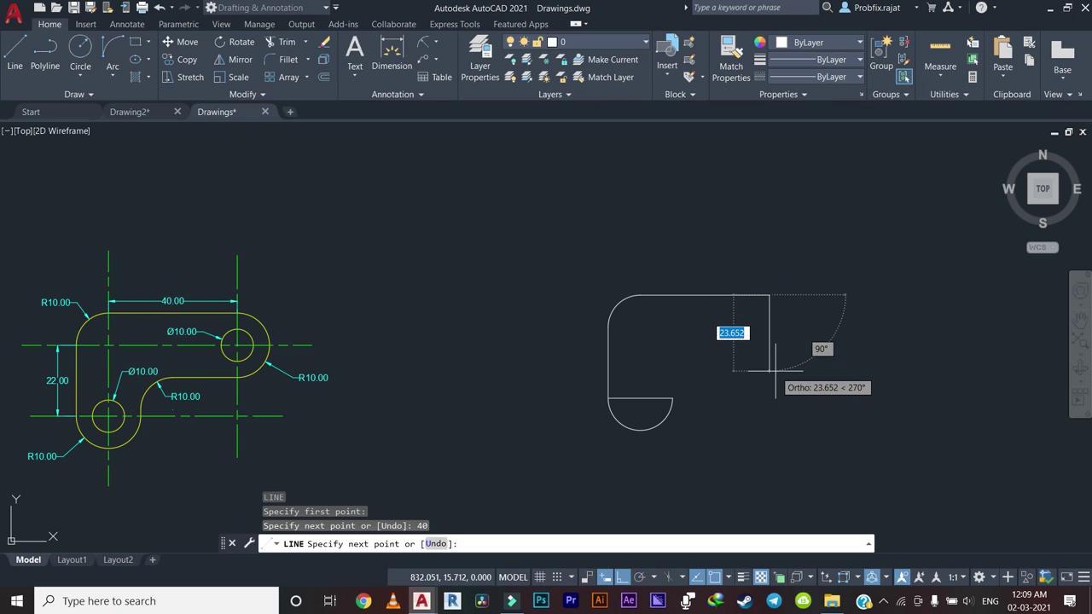
{"action": "type", "text": "20"}
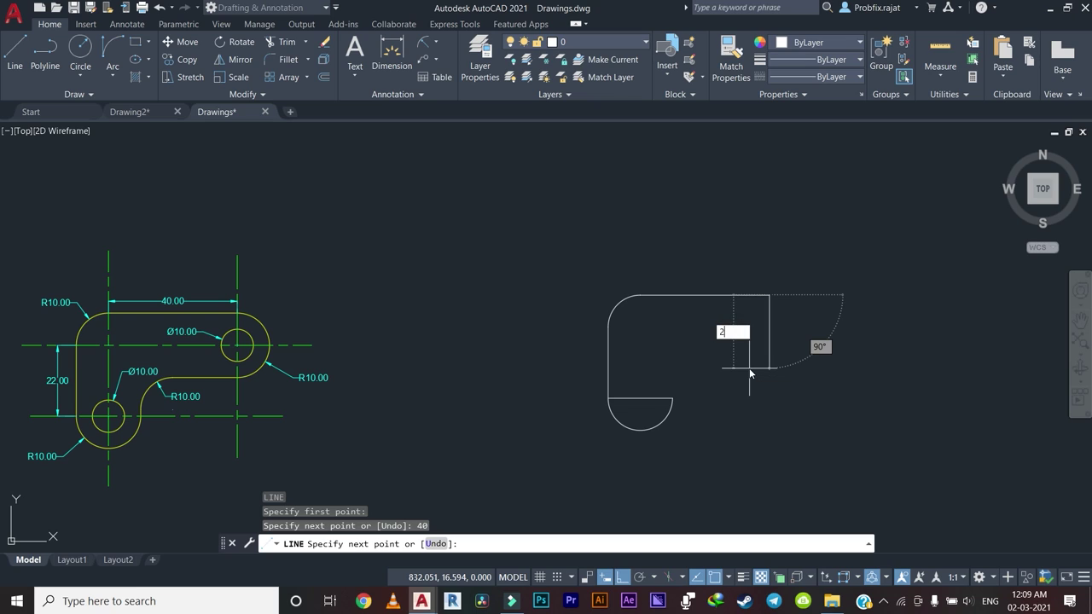
{"action": "key", "text": "Return"}
{"action": "right_click", "coordinate": [812, 271]}
{"action": "left_click", "coordinate": [831, 283]}
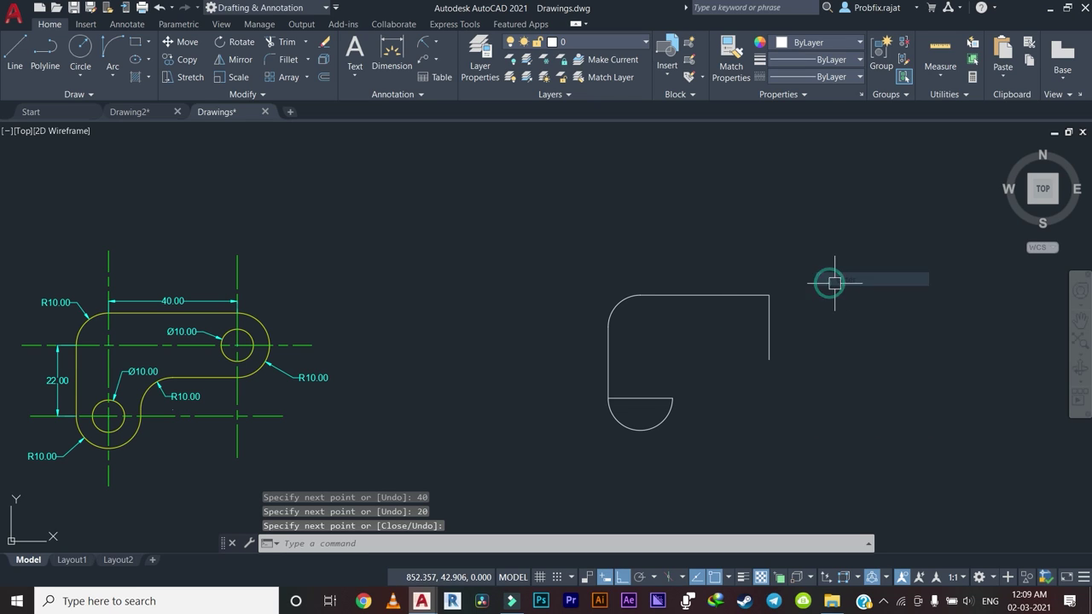
Close the right end with a Start-End-Direction semicircle bulging right.
{"action": "middle_click_drag", "start_coordinate": [748, 228], "coordinate": [573, 232]}
{"action": "left_click", "coordinate": [110, 89]}
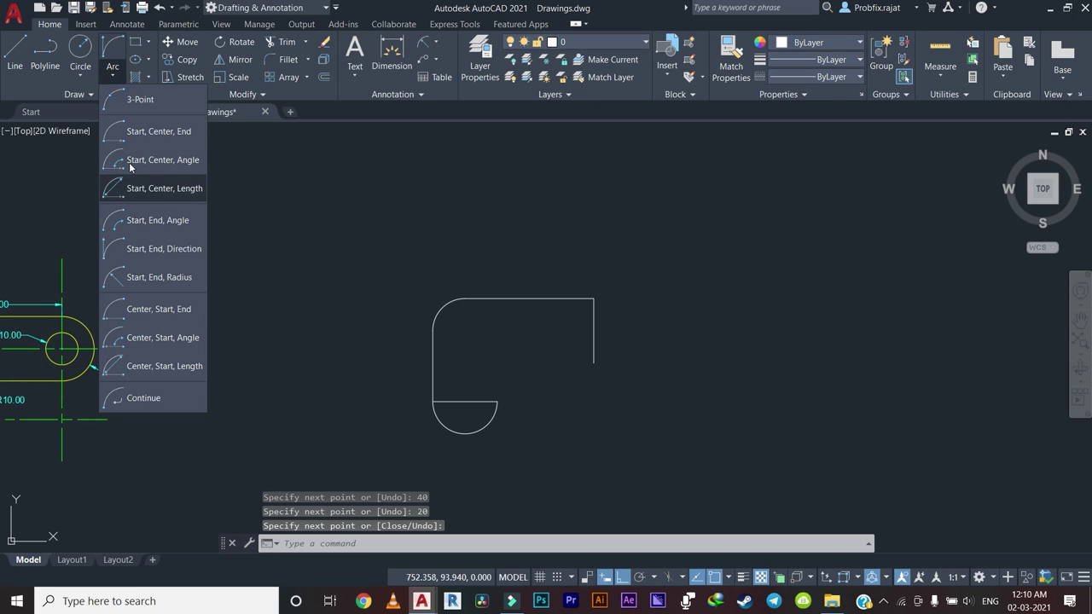
{"action": "left_click", "coordinate": [153, 246]}
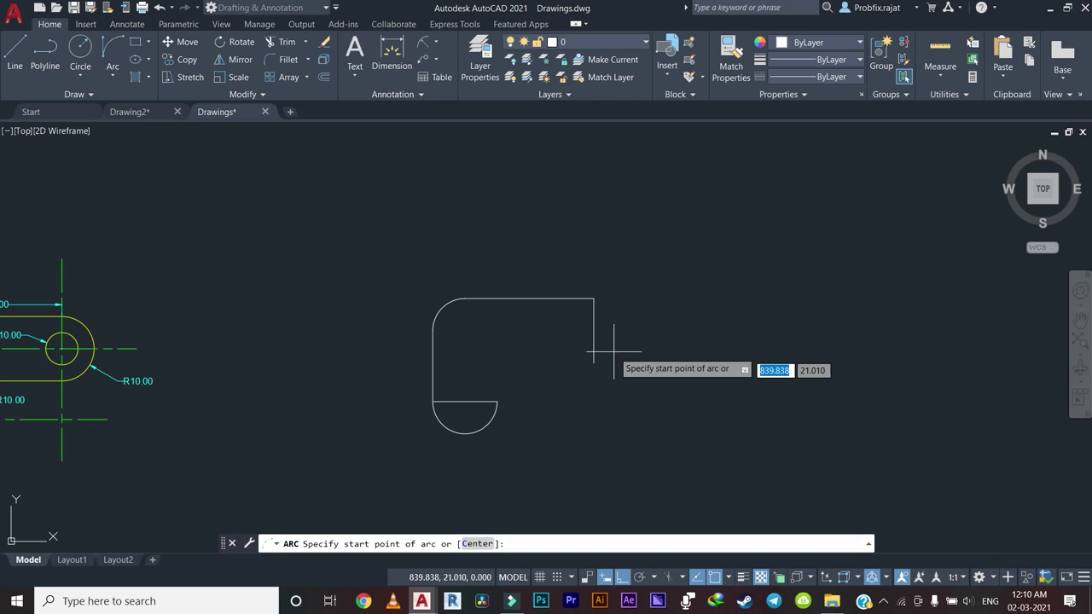
{"action": "scroll", "coordinate": [606, 351], "scroll_direction": "up", "scroll_amount": 2}
{"action": "left_click", "coordinate": [583, 271]}
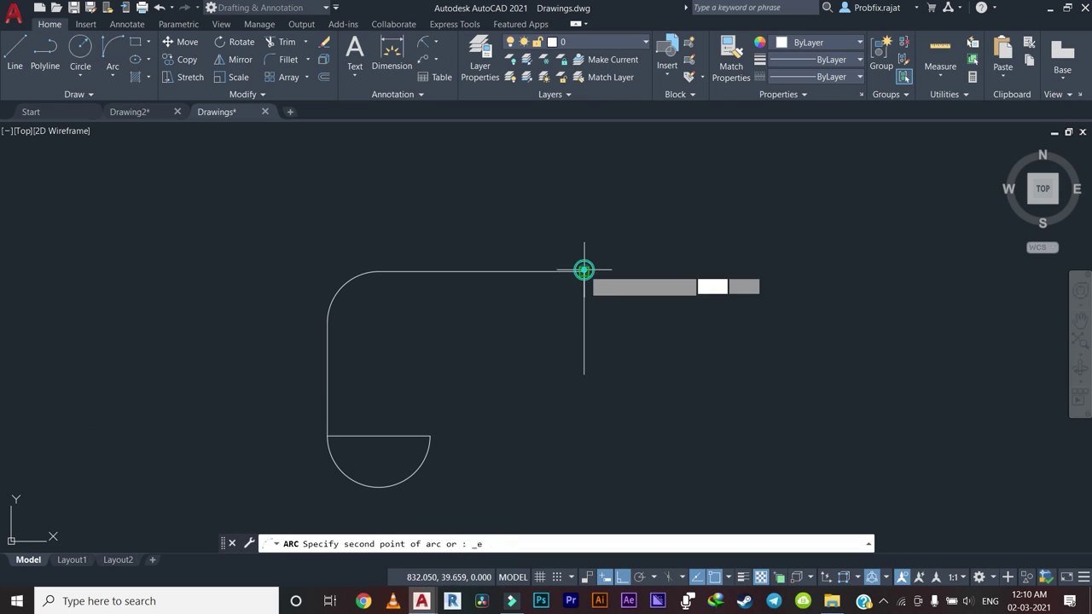
{"action": "left_click", "coordinate": [583, 373]}
{"action": "left_click", "coordinate": [778, 320]}
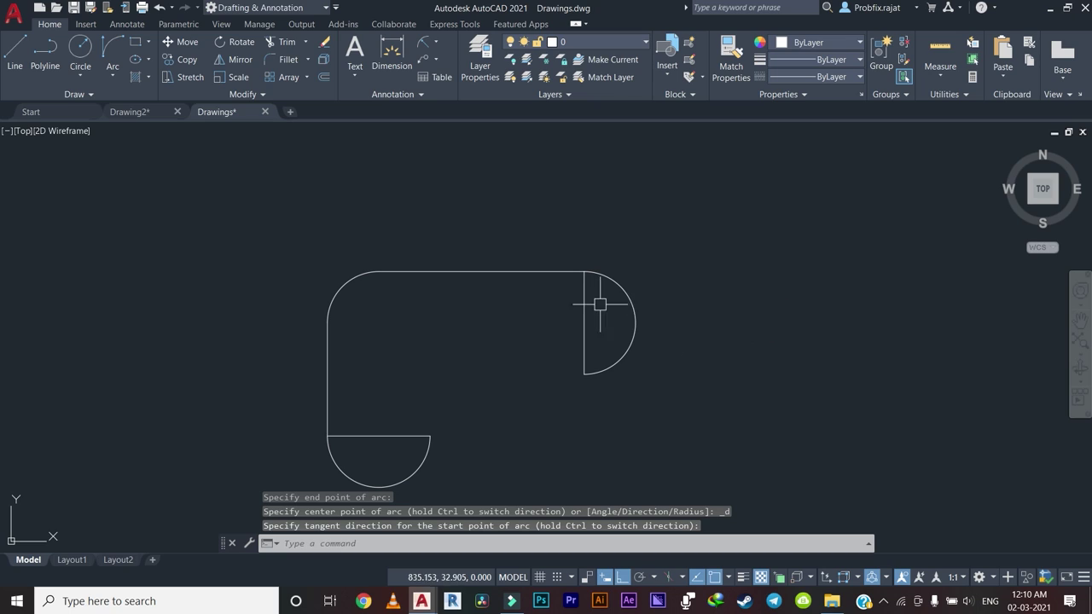
Clear the stray selections with Esc.
{"action": "left_click", "coordinate": [633, 324]}
{"action": "key", "text": "Escape"}
{"action": "left_click_drag", "start_coordinate": [628, 316], "coordinate": [482, 324]}
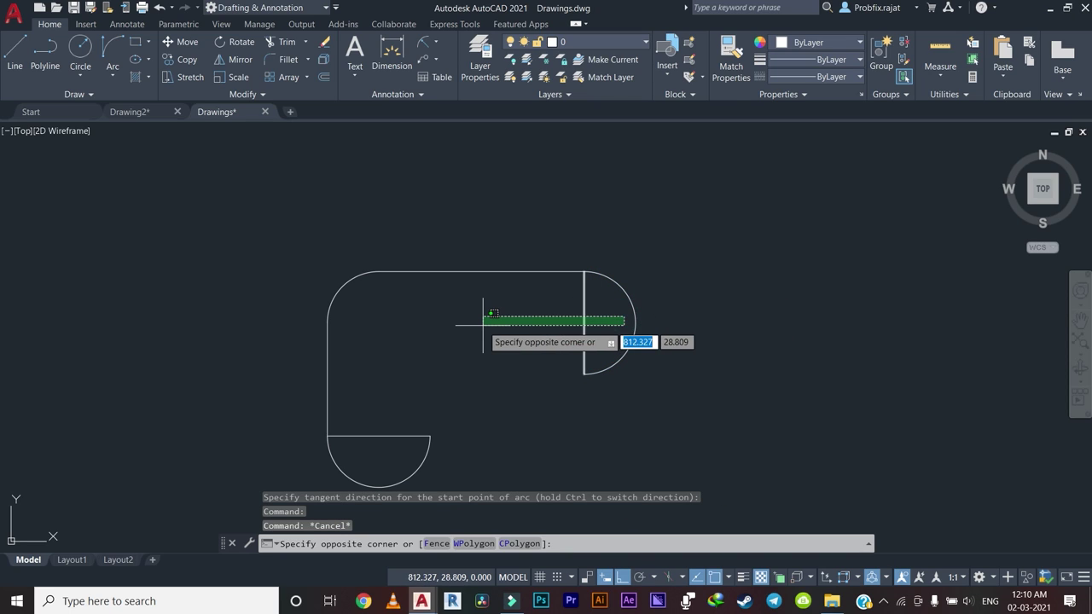
{"action": "key", "text": "Escape"}
Draw the inner horizontal and vertical edges joining the two semicircular ends.
{"action": "key", "text": "Return"}
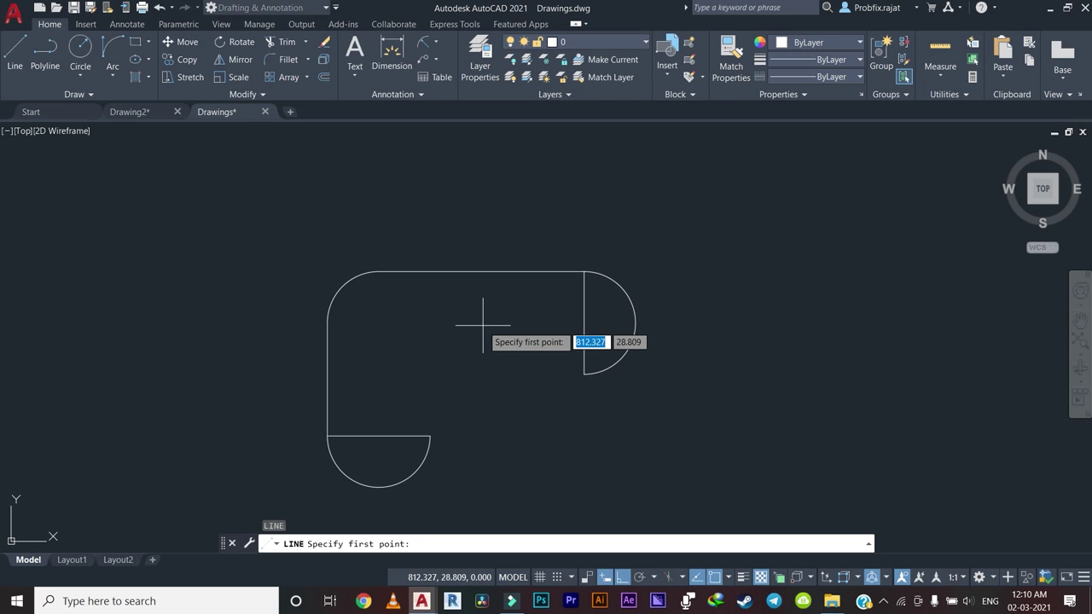
{"action": "left_click", "coordinate": [580, 374]}
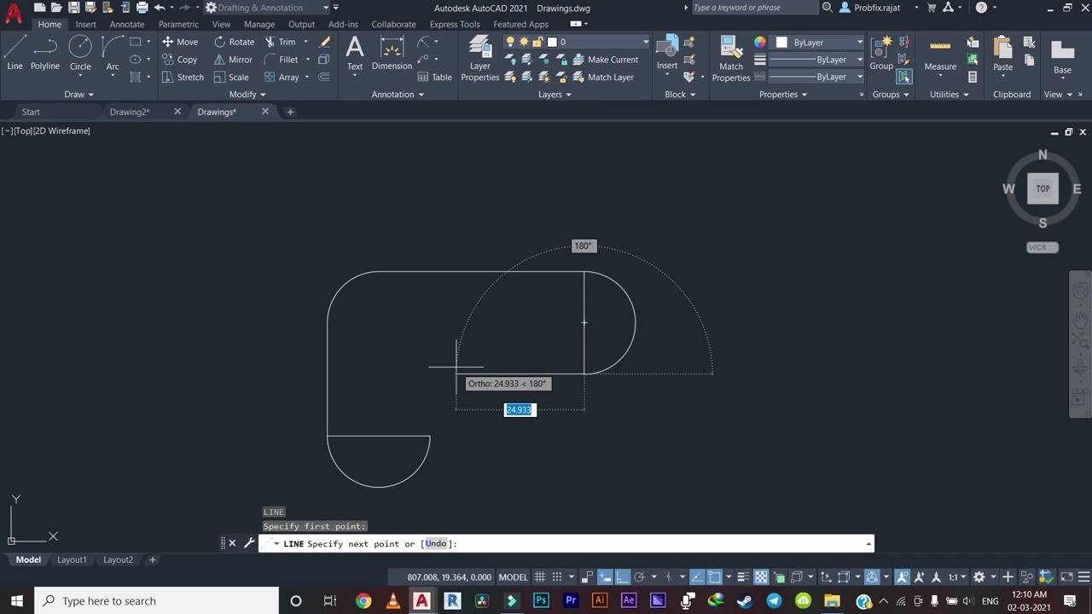
{"action": "scroll", "coordinate": [546, 393], "scroll_direction": "down", "scroll_amount": 4}
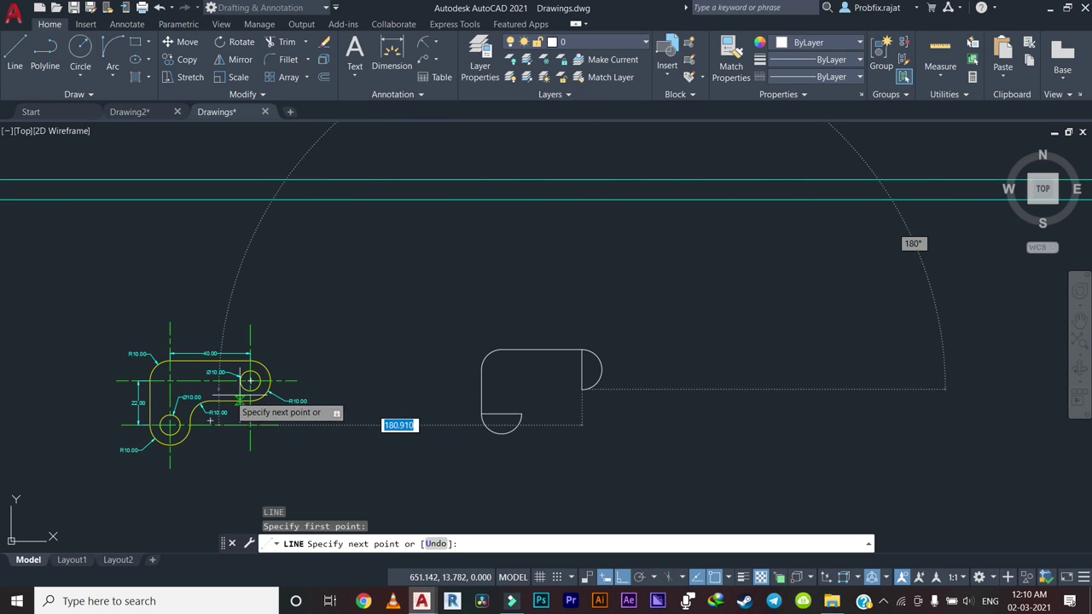
{"action": "scroll", "coordinate": [558, 399], "scroll_direction": "up", "scroll_amount": 3}
{"action": "scroll", "coordinate": [489, 406], "scroll_direction": "up", "scroll_amount": 2}
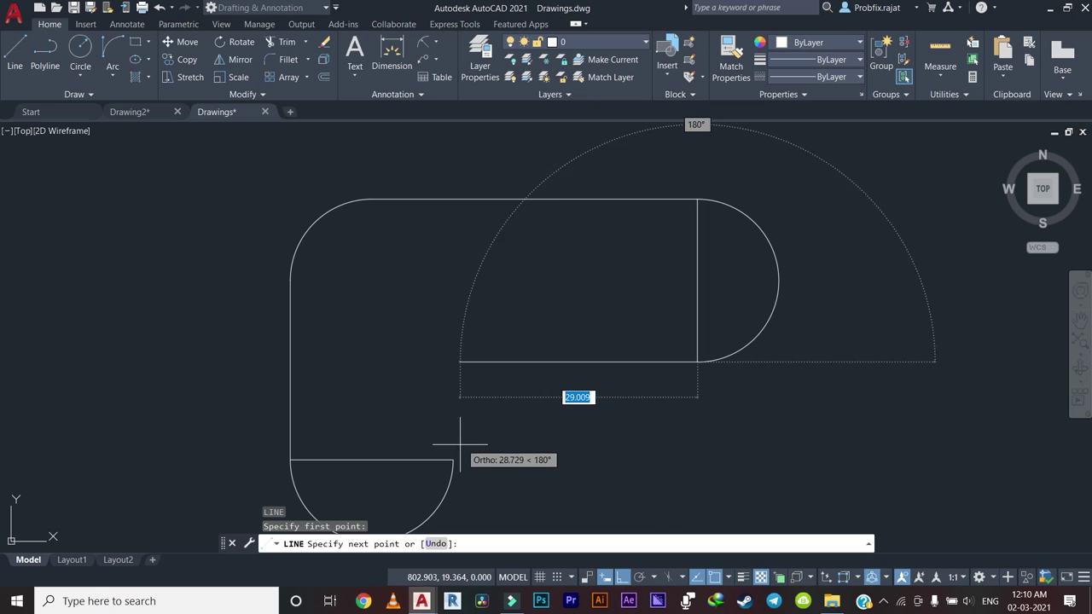
{"action": "left_click", "coordinate": [452, 361]}
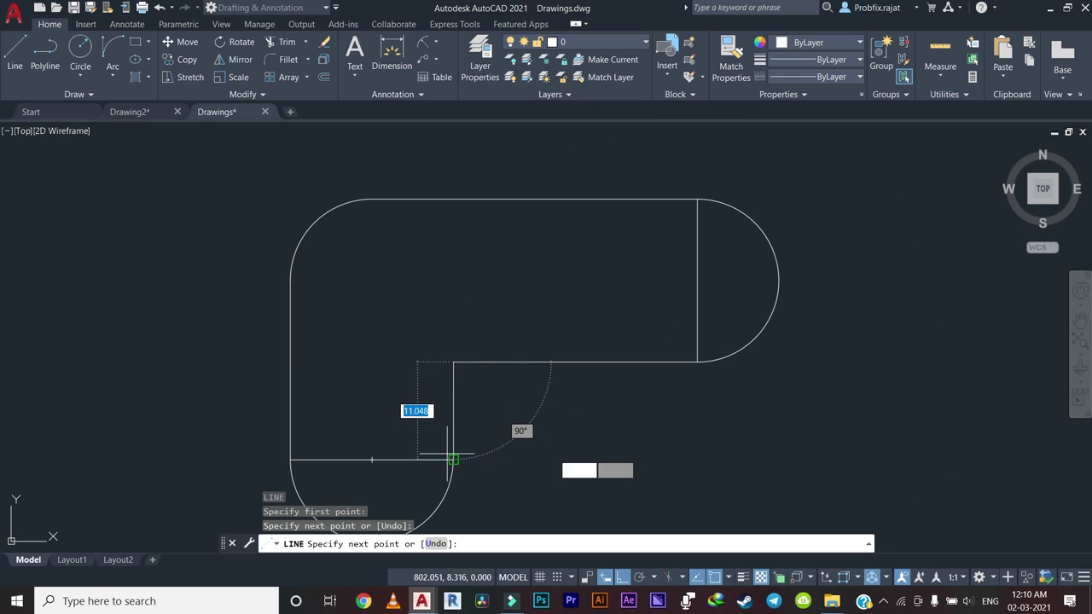
{"action": "left_click", "coordinate": [452, 459]}
{"action": "right_click", "coordinate": [500, 420]}
{"action": "left_click", "coordinate": [528, 427]}
Zoom and pan so the dimensioned original shows alongside the new outline.
{"action": "scroll", "coordinate": [529, 427], "scroll_direction": "down", "scroll_amount": 2}
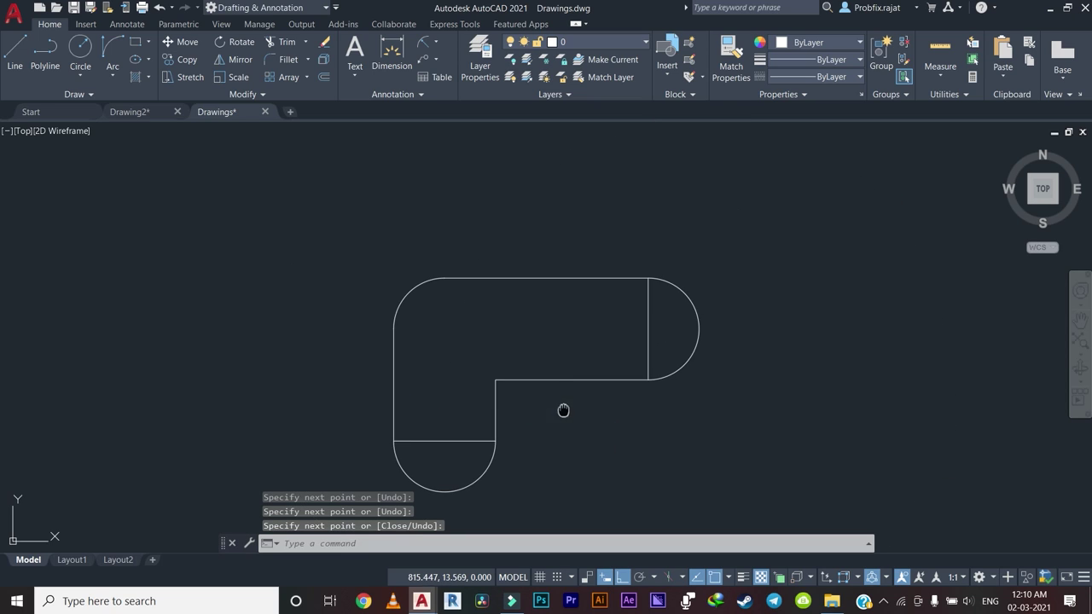
{"action": "scroll", "coordinate": [473, 423], "scroll_direction": "up", "scroll_amount": 1}
{"action": "scroll", "coordinate": [517, 378], "scroll_direction": "down", "scroll_amount": 2}
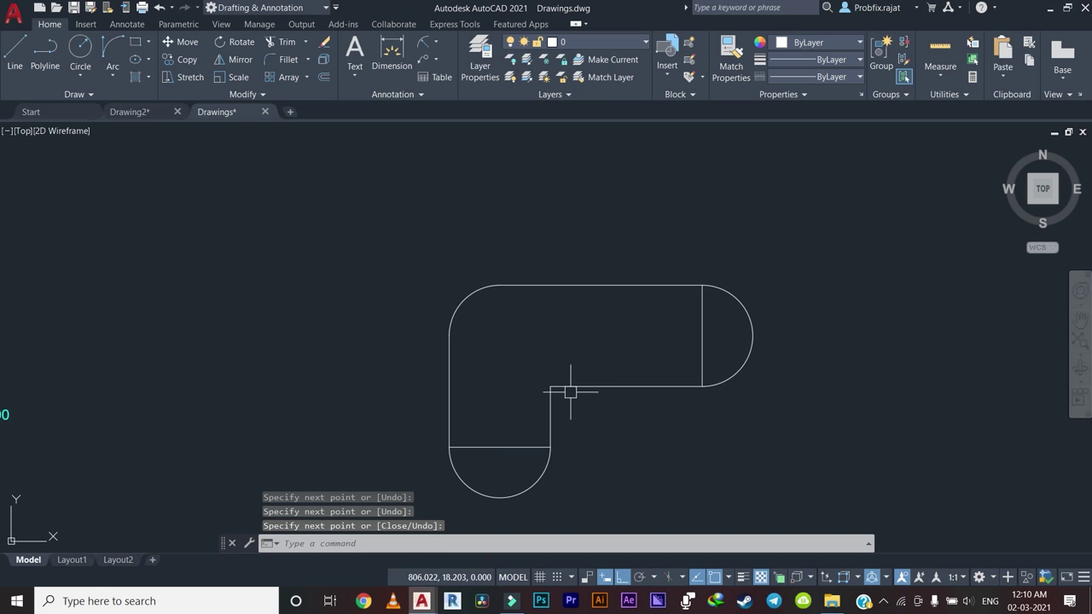
{"action": "scroll", "coordinate": [568, 390], "scroll_direction": "down", "scroll_amount": 1}
{"action": "scroll", "coordinate": [487, 390], "scroll_direction": "down", "scroll_amount": 1}
{"action": "scroll", "coordinate": [419, 381], "scroll_direction": "up", "scroll_amount": 1}
{"action": "middle_click_drag", "start_coordinate": [419, 381], "coordinate": [531, 376]}
{"action": "type", "text": "f"}
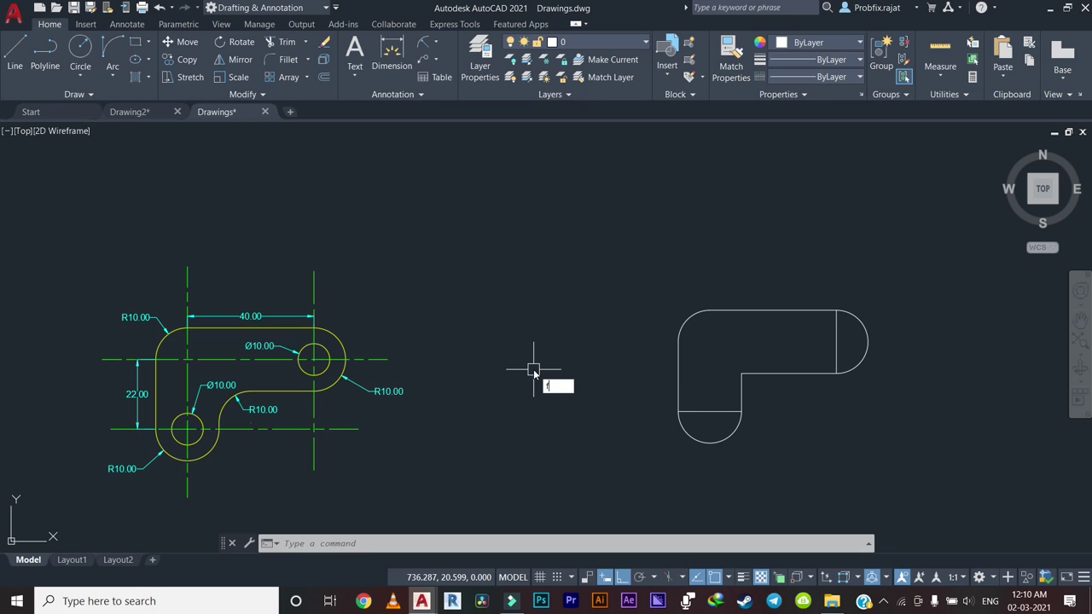
Begin a fillet on the inner vertical edge, then cancel it.
{"action": "key", "text": "Return"}
{"action": "scroll", "coordinate": [772, 435], "scroll_direction": "up", "scroll_amount": 4}
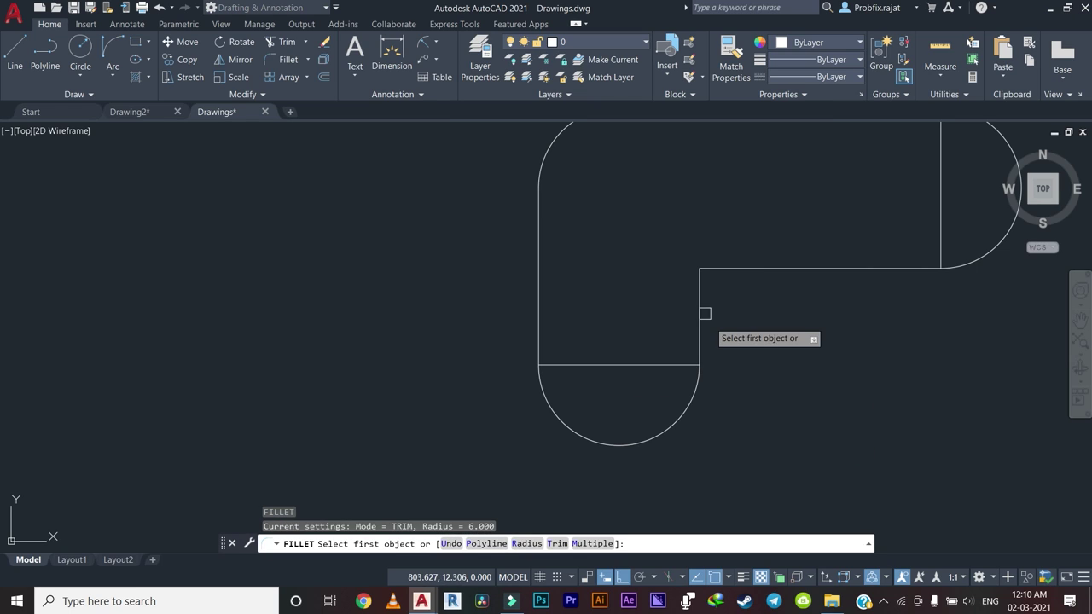
{"action": "left_click", "coordinate": [699, 303]}
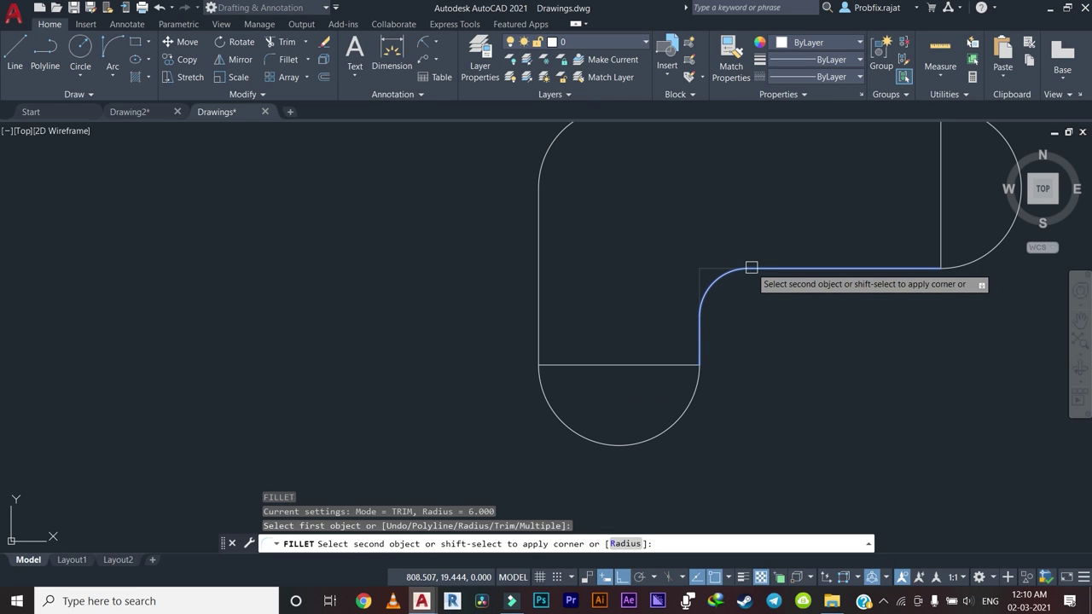
{"action": "key", "text": "Escape"}
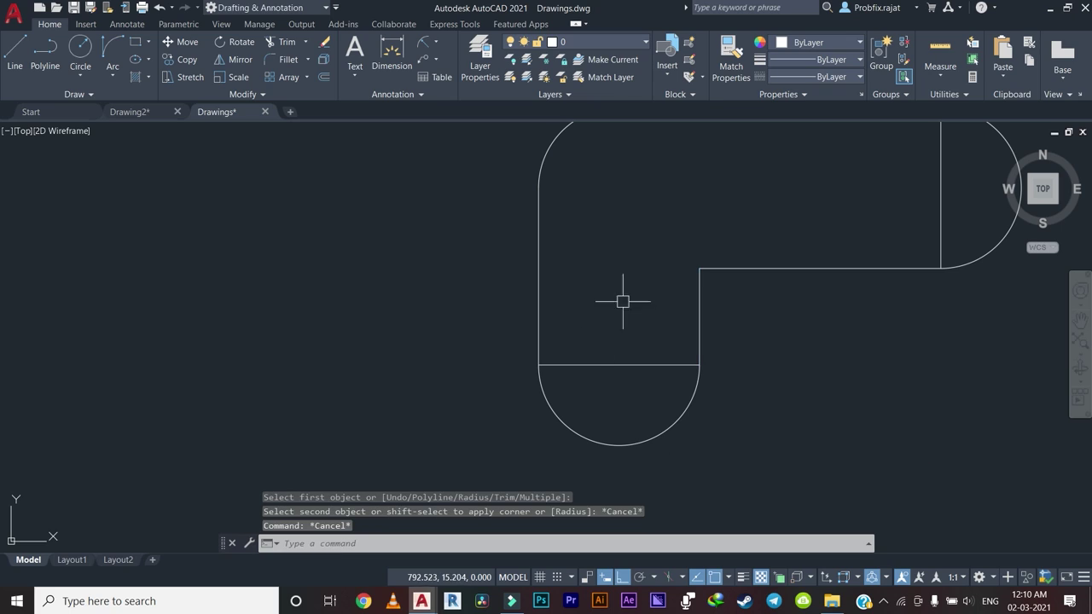
{"action": "type", "text": "F"}
Fillet the inner vertical and horizontal edges at radius 10, then select the right arc's chord line.
{"action": "key", "text": "Return"}
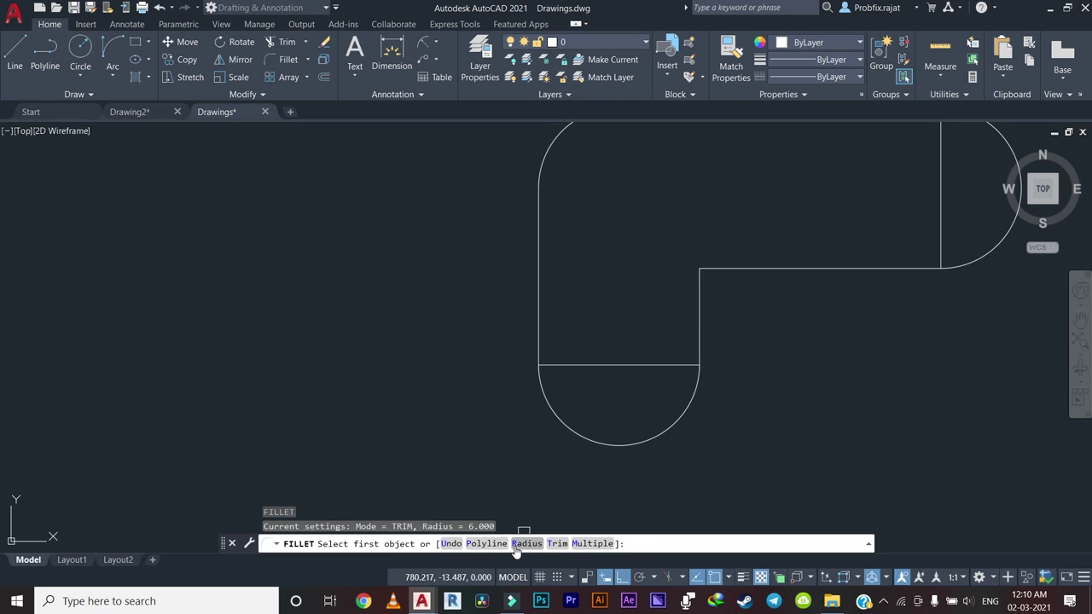
{"action": "left_click", "coordinate": [515, 547]}
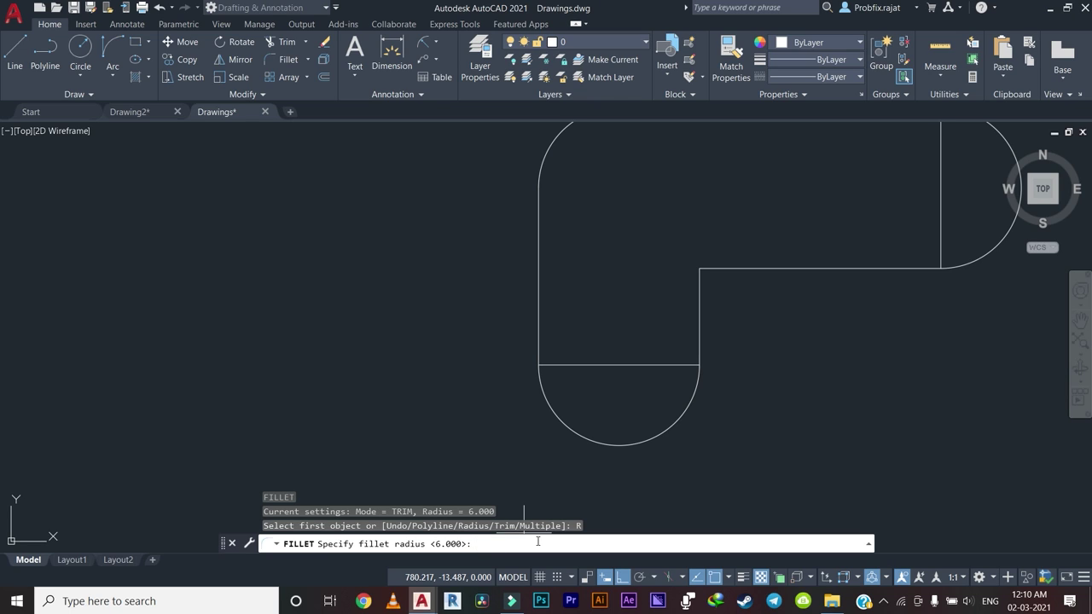
{"action": "scroll", "coordinate": [428, 465], "scroll_direction": "down", "scroll_amount": 3}
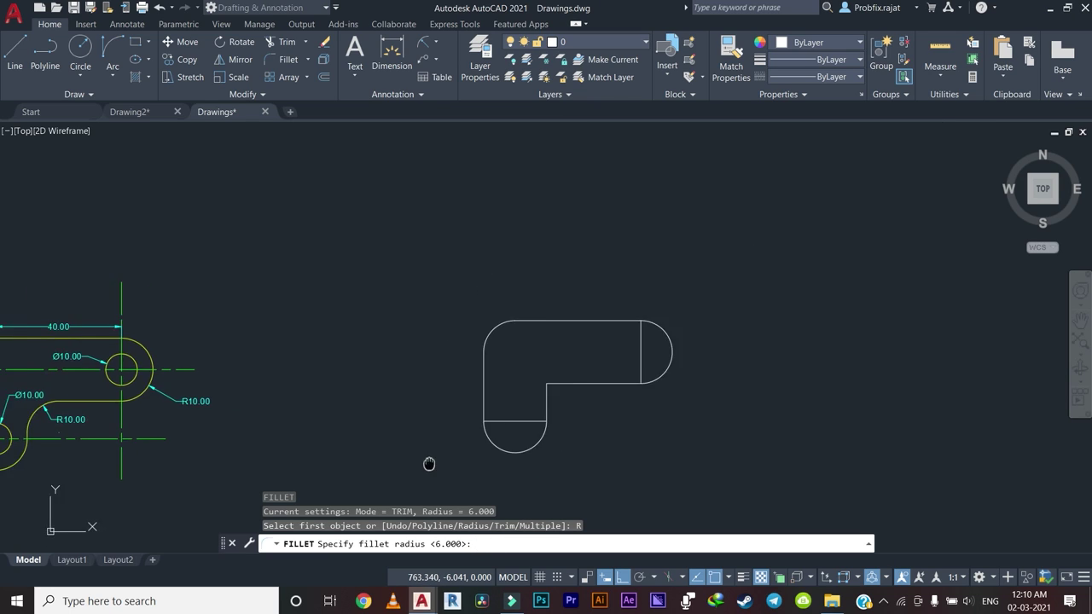
{"action": "middle_click_drag", "start_coordinate": [429, 463], "coordinate": [478, 465]}
{"action": "type", "text": "10"}
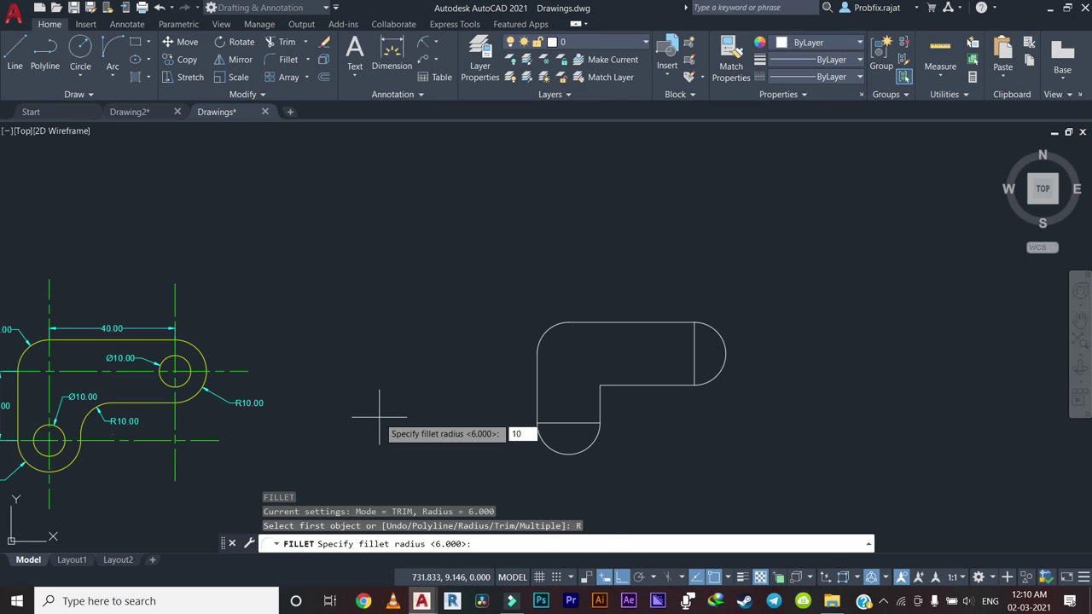
{"action": "key", "text": "Return"}
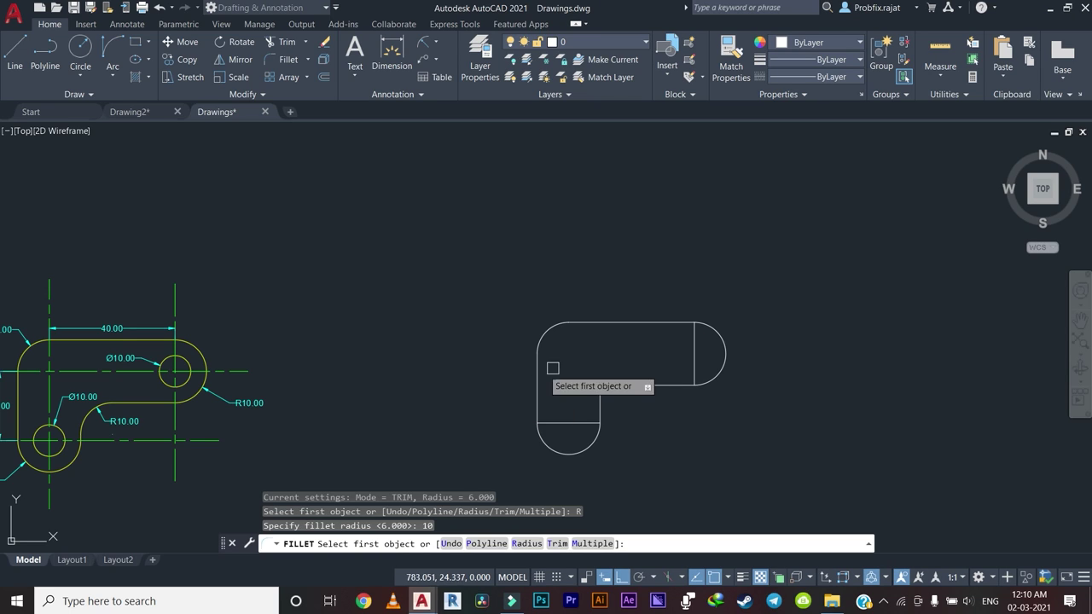
{"action": "scroll", "coordinate": [582, 377], "scroll_direction": "up", "scroll_amount": 1}
{"action": "left_click", "coordinate": [606, 424]}
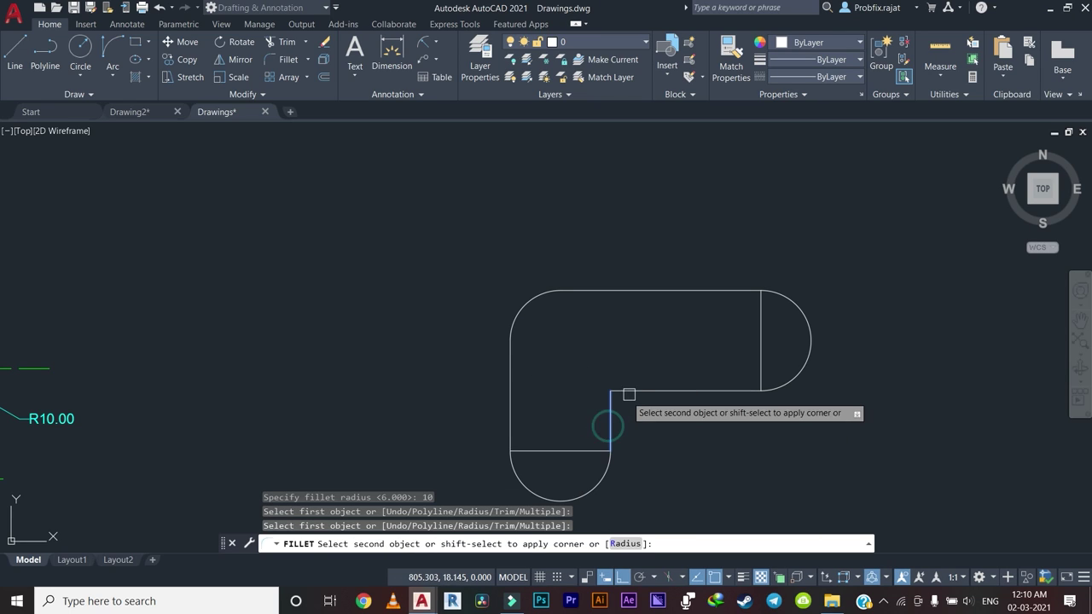
{"action": "left_click", "coordinate": [631, 390]}
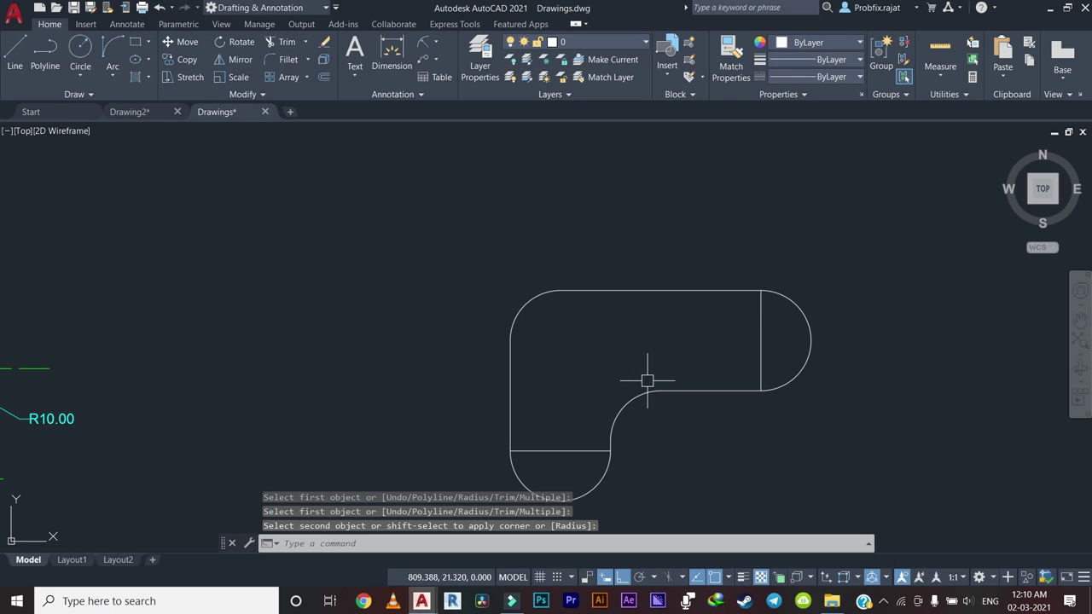
{"action": "left_click", "coordinate": [762, 331]}
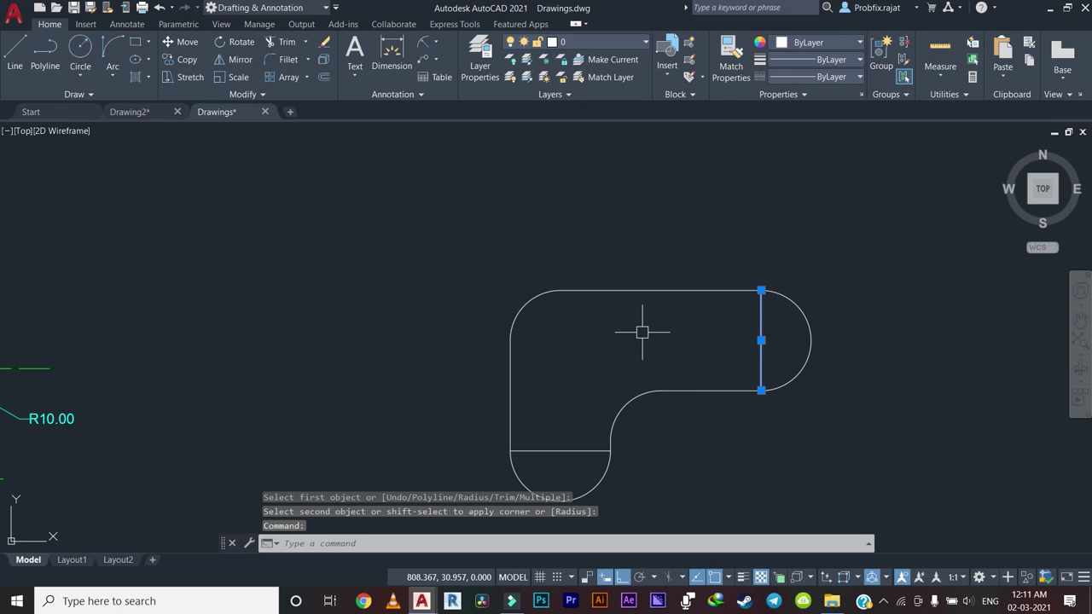
Erase the two helper lines cutting across the right and bottom arcs.
{"action": "key", "text": "Delete"}
{"action": "left_click", "coordinate": [604, 404]}
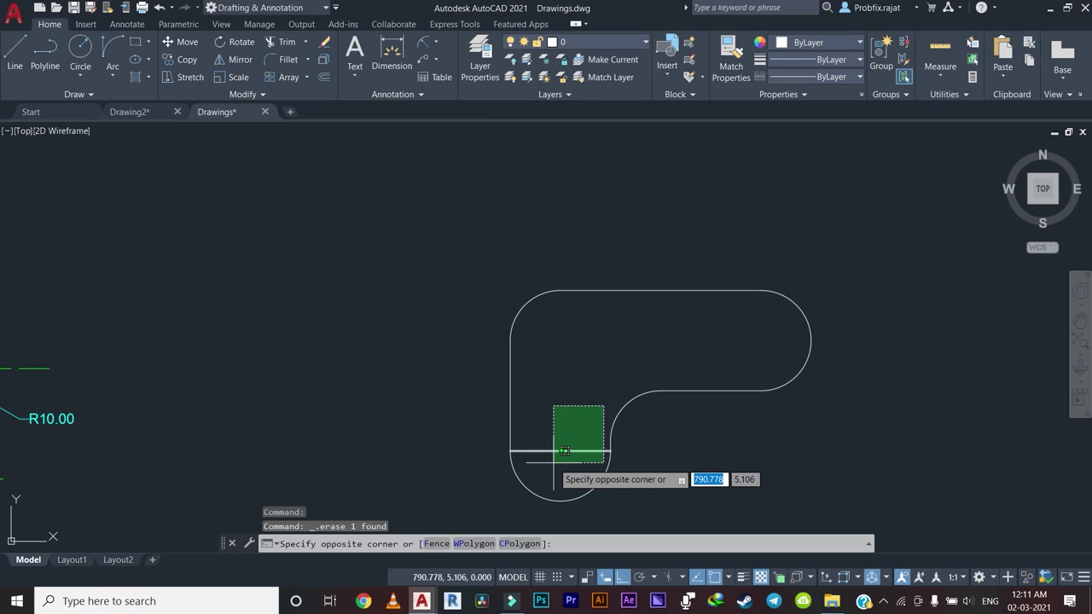
{"action": "left_click", "coordinate": [555, 467]}
{"action": "key", "text": "Delete"}
Make the dashed ACAD_ISO02W100 linetype current.
{"action": "scroll", "coordinate": [555, 463], "scroll_direction": "down", "scroll_amount": 2}
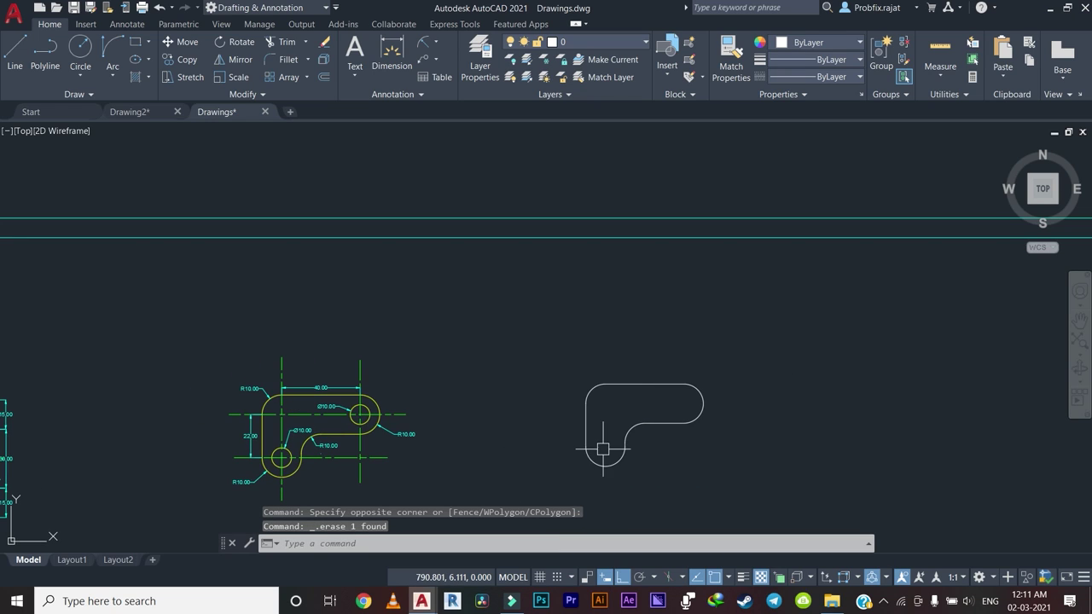
{"action": "scroll", "coordinate": [460, 366], "scroll_direction": "down", "scroll_amount": 1}
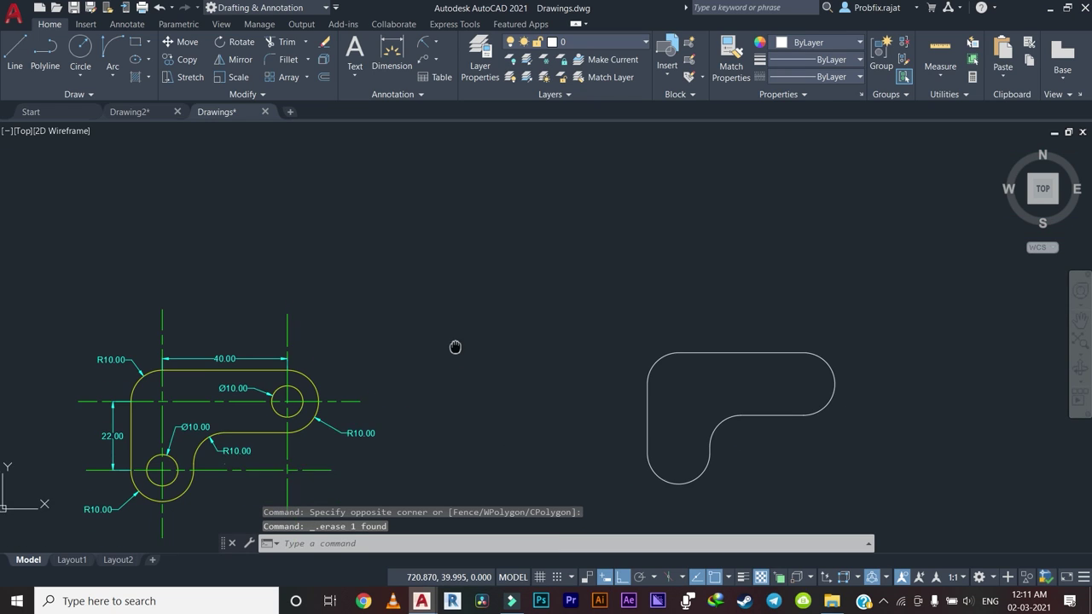
{"action": "left_click", "coordinate": [826, 73]}
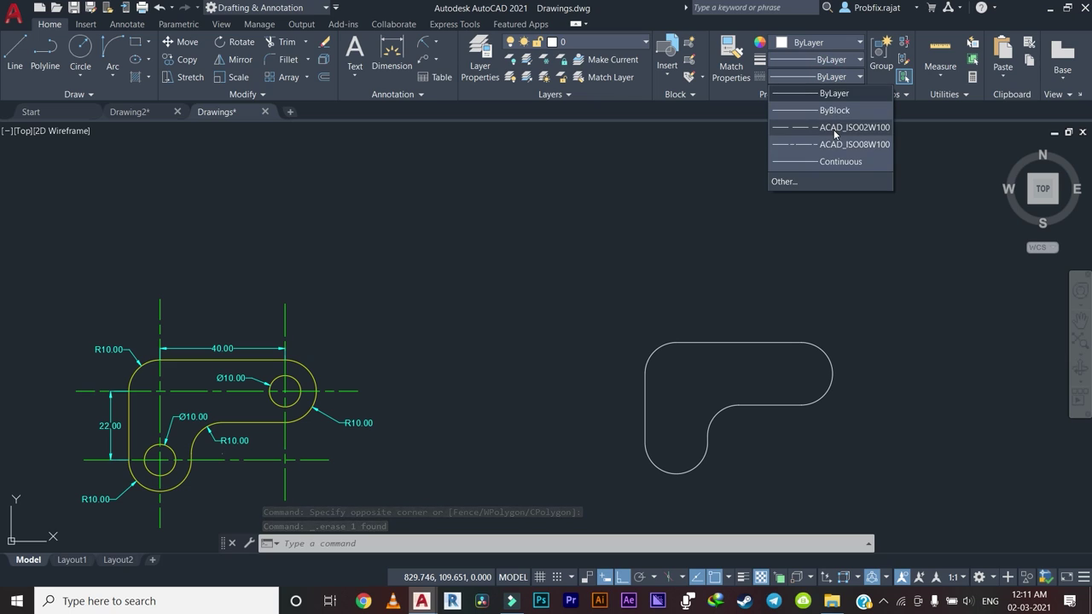
{"action": "left_click", "coordinate": [792, 128]}
{"action": "middle_click_drag", "start_coordinate": [709, 207], "coordinate": [644, 193]}
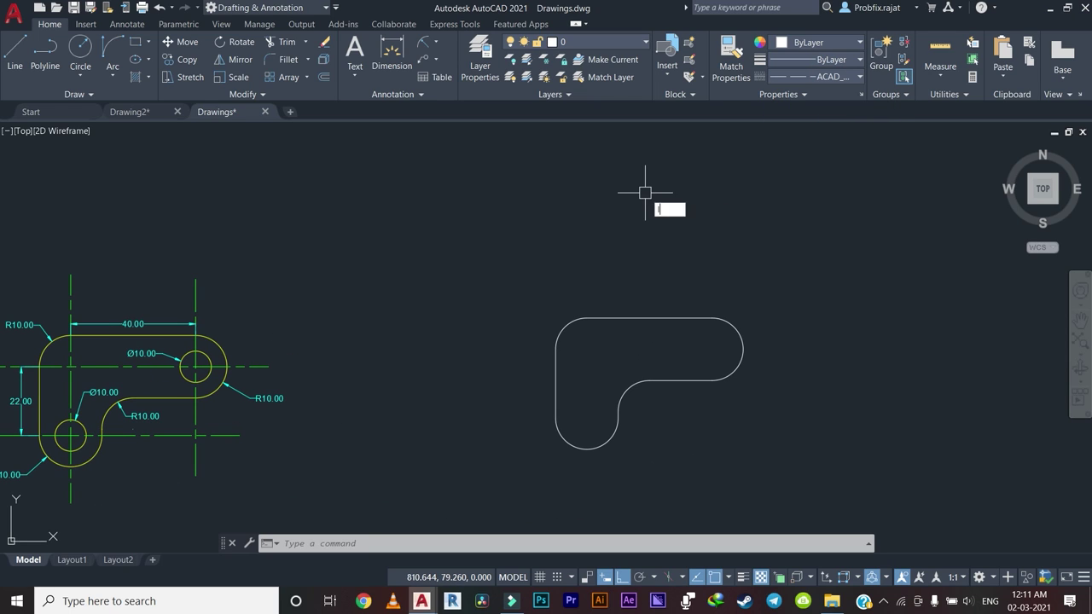
Draw a dashed vertical centerline from the bottom arc's centre up past the top edge.
{"action": "key", "text": "Return"}
{"action": "left_click", "coordinate": [586, 450]}
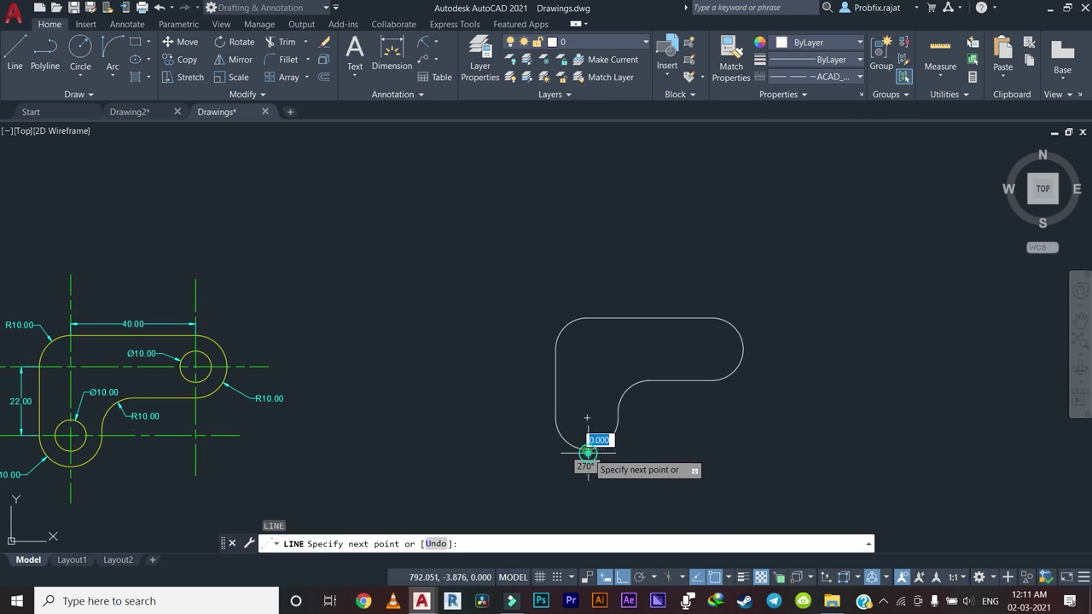
{"action": "scroll", "coordinate": [585, 431], "scroll_direction": "up", "scroll_amount": 2}
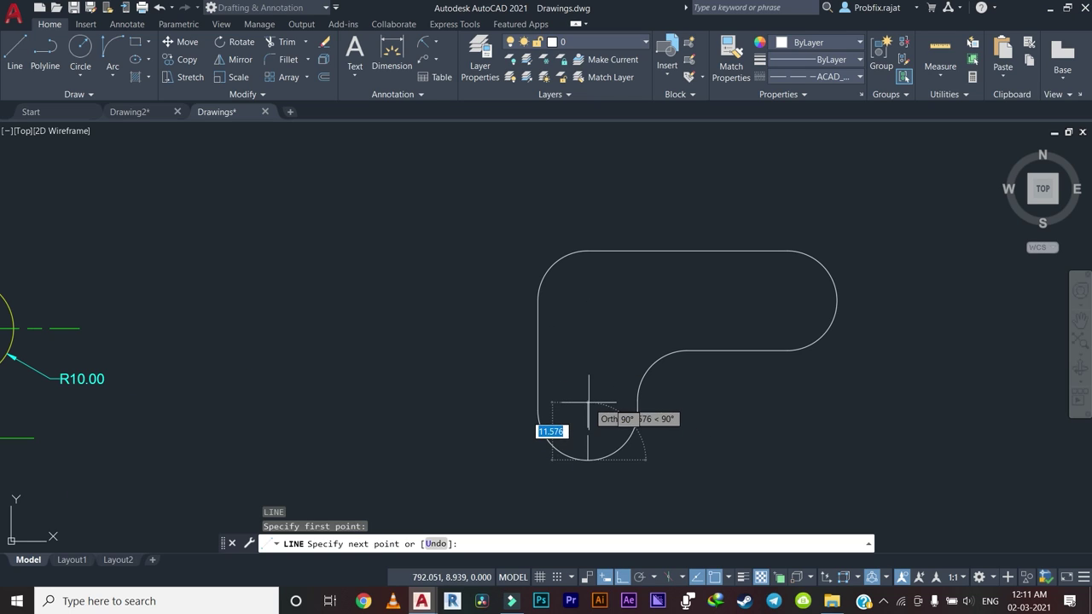
{"action": "key", "text": "Escape"}
{"action": "key", "text": "Return"}
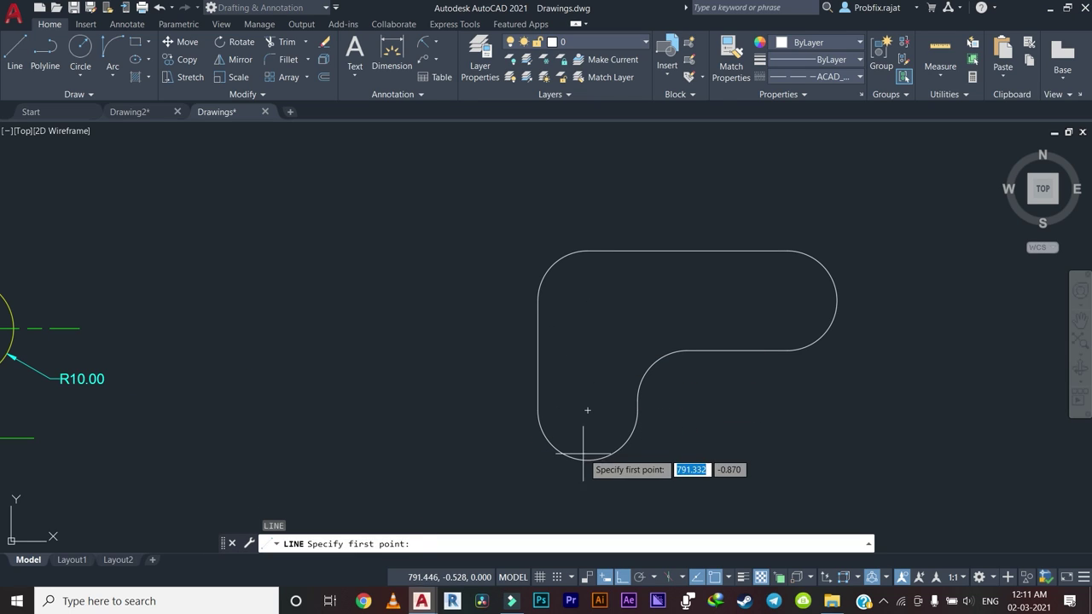
{"action": "left_click", "coordinate": [587, 408]}
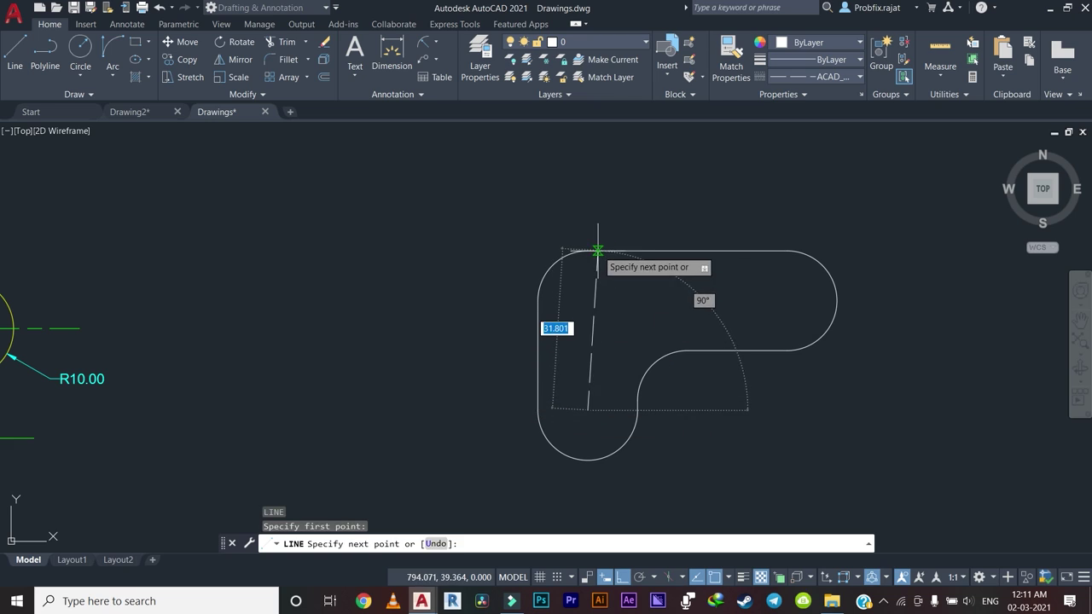
{"action": "left_click", "coordinate": [592, 201]}
{"action": "key", "text": "Escape"}
Stretch the vertical centerline's bottom end down past the bottom arc.
{"action": "left_click", "coordinate": [611, 289]}
{"action": "left_click", "coordinate": [585, 305]}
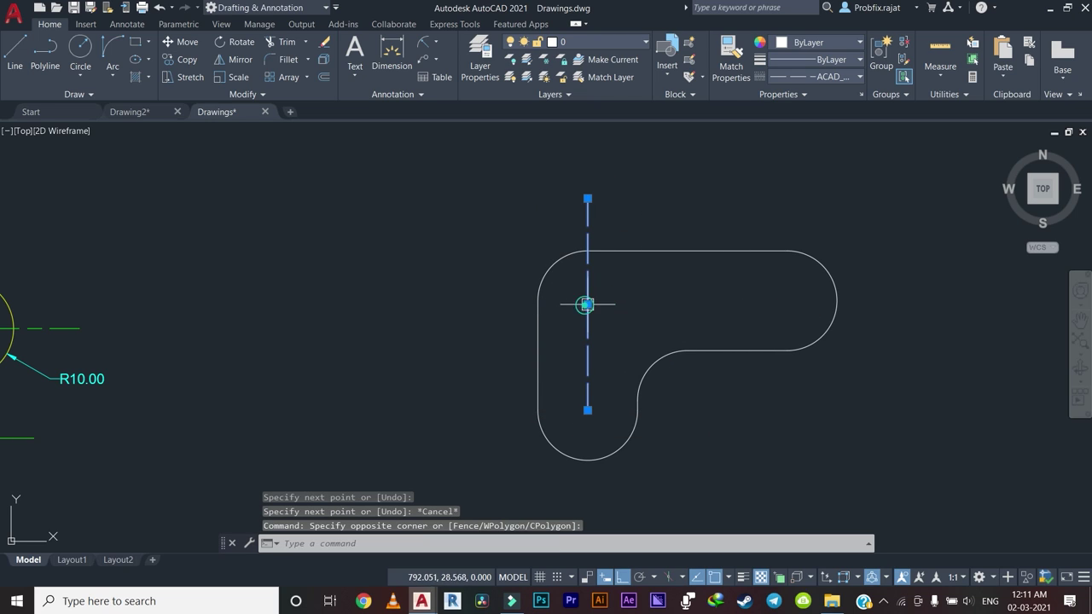
{"action": "left_click", "coordinate": [586, 410]}
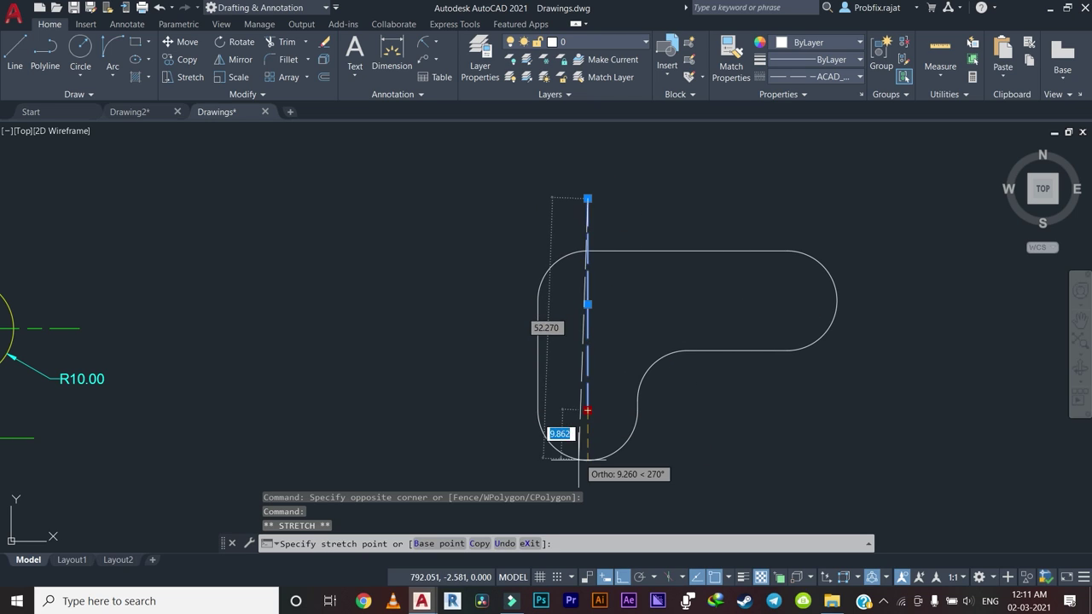
{"action": "middle_click_drag", "start_coordinate": [585, 418], "coordinate": [585, 343]}
{"action": "key", "text": "Escape"}
{"action": "middle_click_drag", "start_coordinate": [705, 342], "coordinate": [664, 388]}
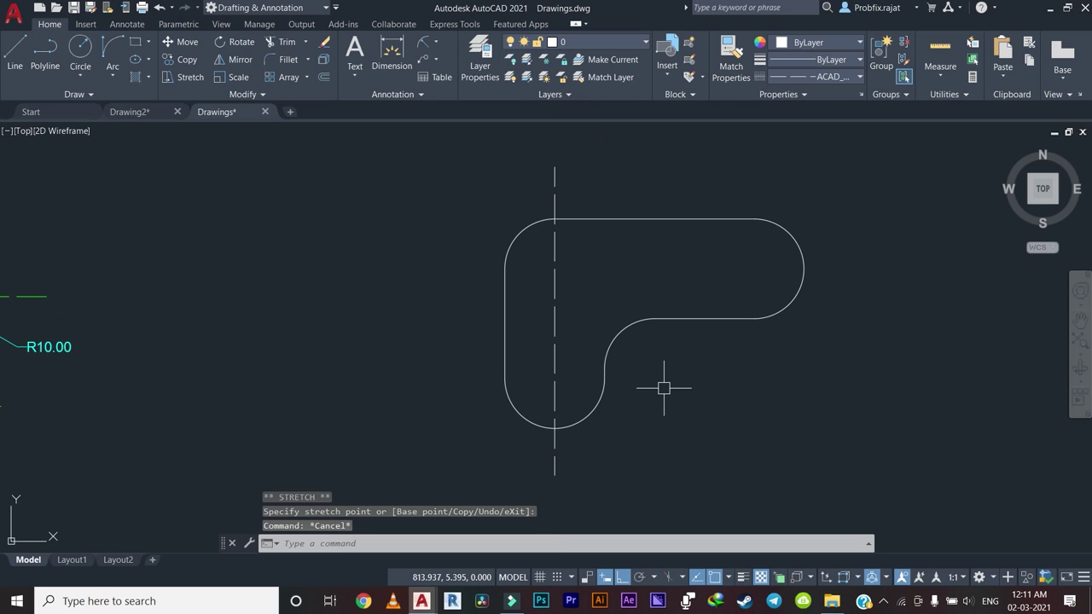
Draw a horizontal centerline from the upper-right arc centre leftward past the profile.
{"action": "type", "text": "l"}
{"action": "key", "text": "Return"}
{"action": "scroll", "coordinate": [663, 389], "scroll_direction": "down", "scroll_amount": 4}
{"action": "scroll", "coordinate": [683, 366], "scroll_direction": "up", "scroll_amount": 2}
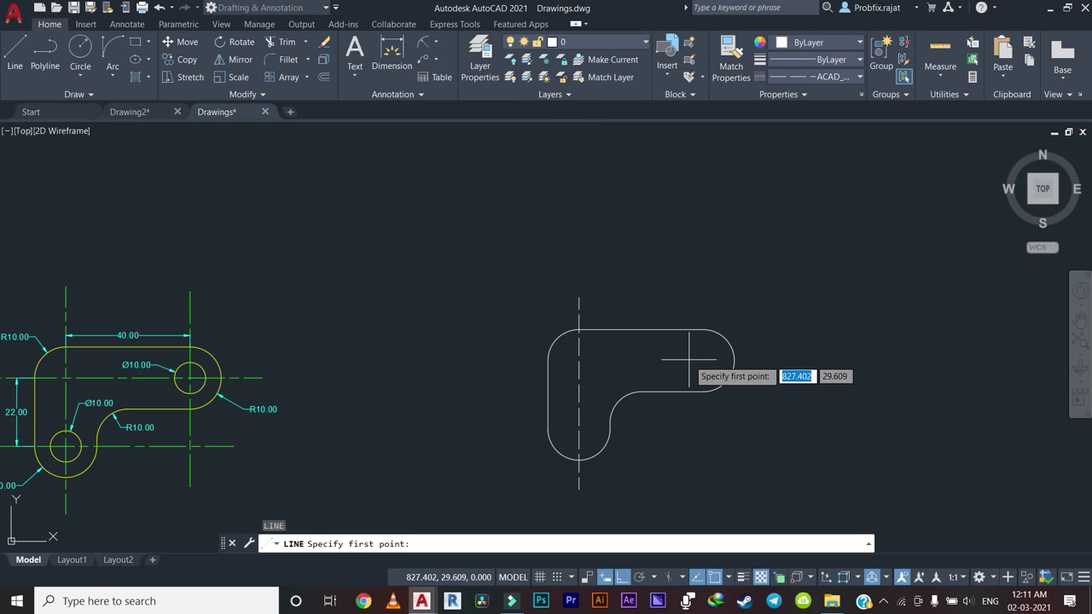
{"action": "left_click", "coordinate": [702, 359]}
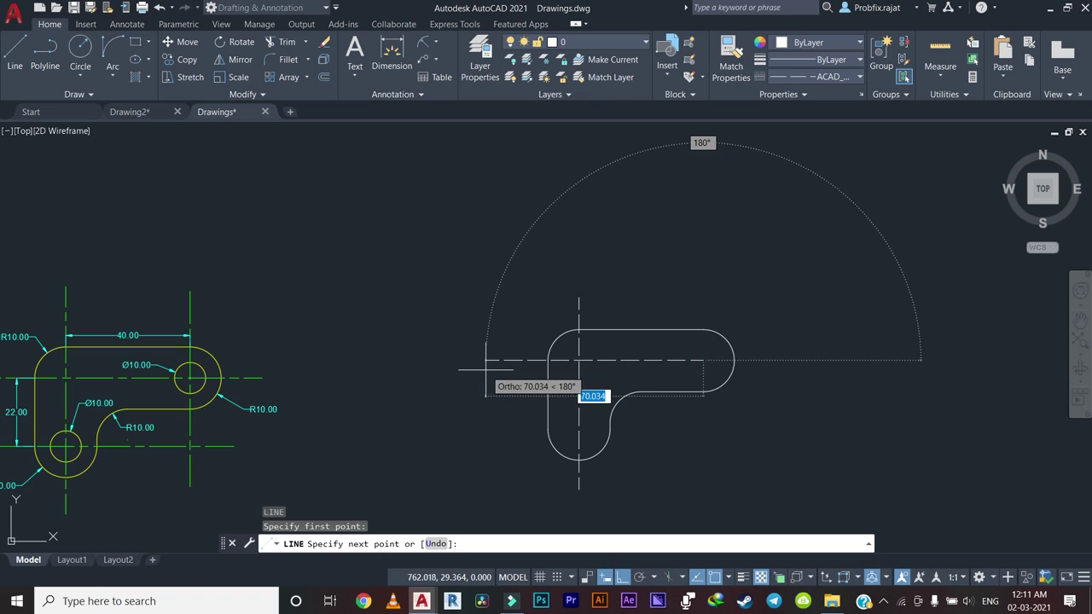
{"action": "left_click", "coordinate": [498, 359]}
{"action": "key", "text": "Escape"}
Lengthen the upper horizontal centerline past the right arc.
{"action": "left_click", "coordinate": [606, 360]}
{"action": "left_click", "coordinate": [692, 349]}
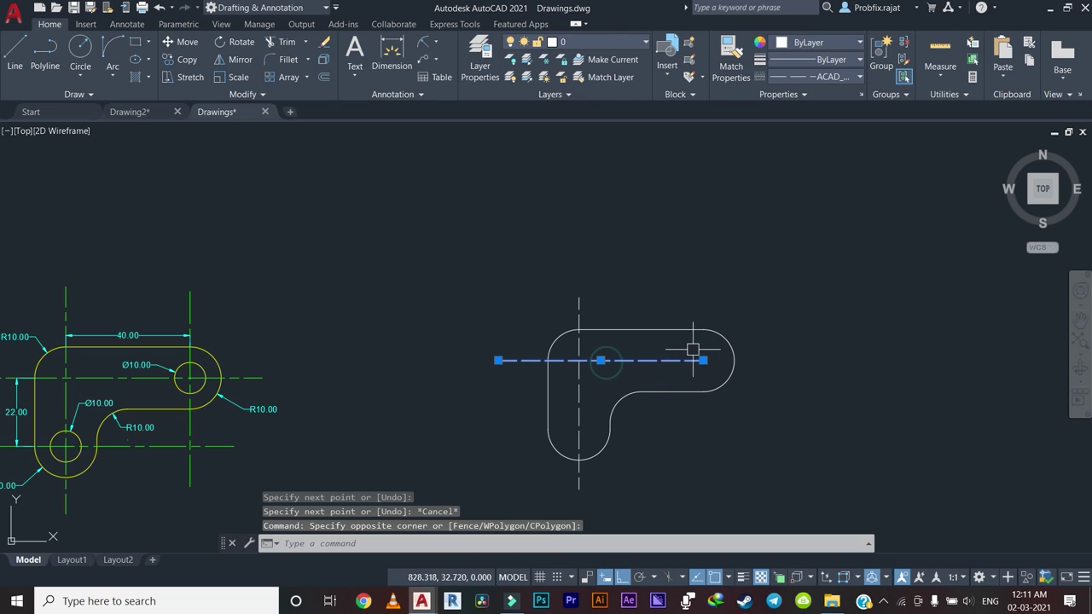
{"action": "left_click", "coordinate": [703, 360]}
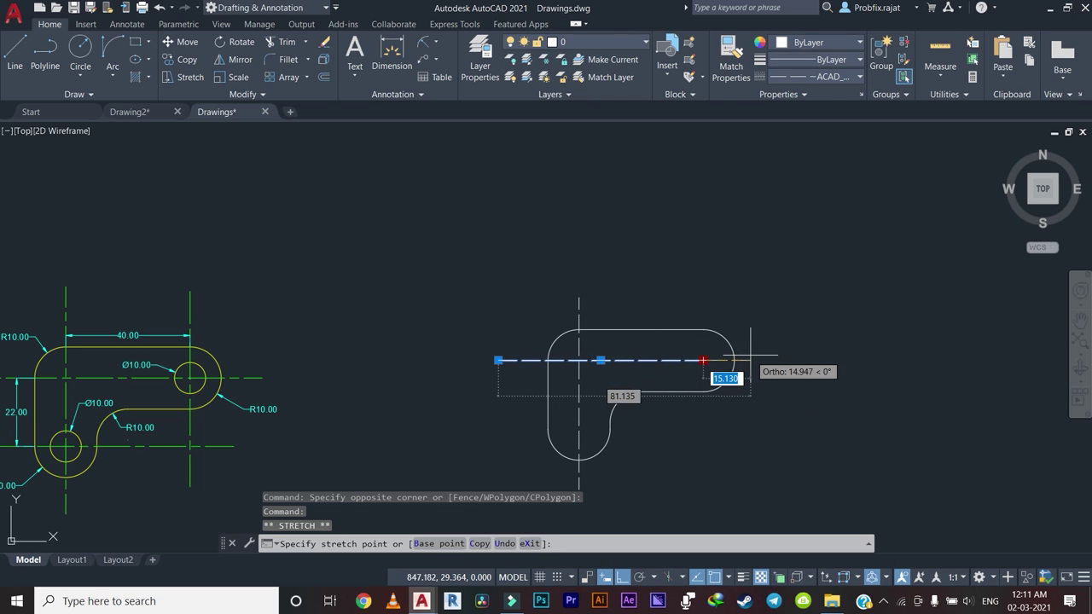
{"action": "key", "text": "Escape"}
{"action": "middle_click_drag", "start_coordinate": [748, 376], "coordinate": [734, 297]}
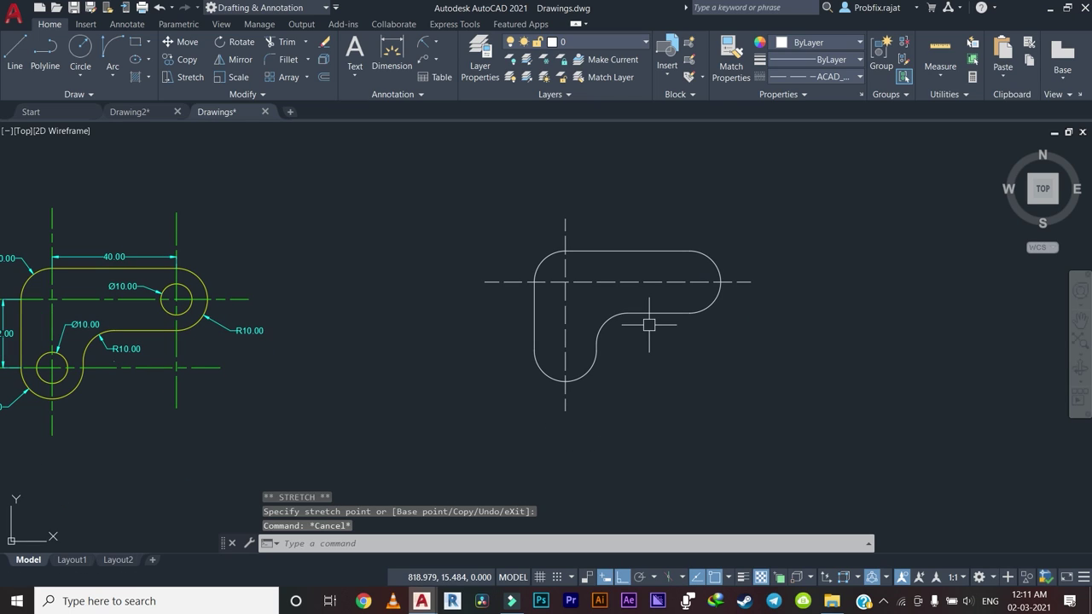
Add a lower horizontal centerline through the lower-left arc centre, extended past the left edge.
{"action": "key", "text": "l"}
{"action": "key", "text": "Return"}
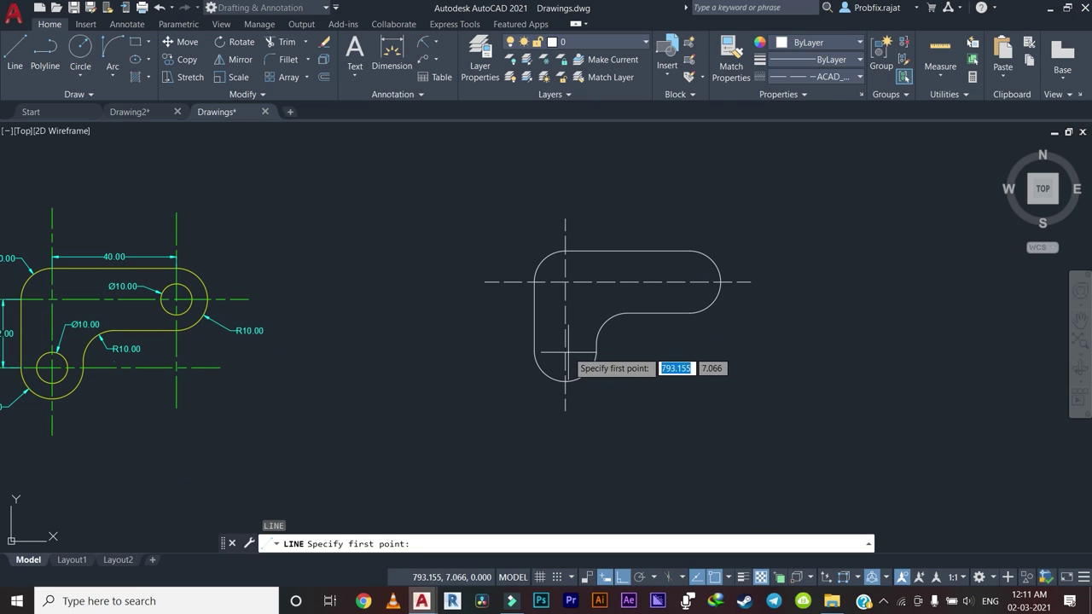
{"action": "left_click", "coordinate": [565, 348]}
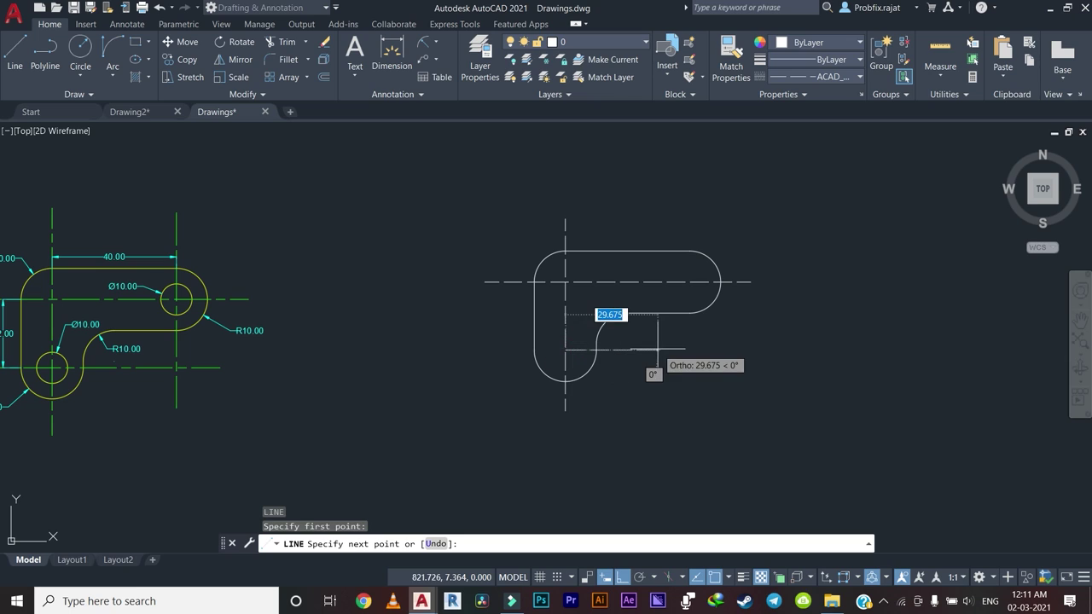
{"action": "left_click", "coordinate": [717, 348]}
{"action": "key", "text": "Escape"}
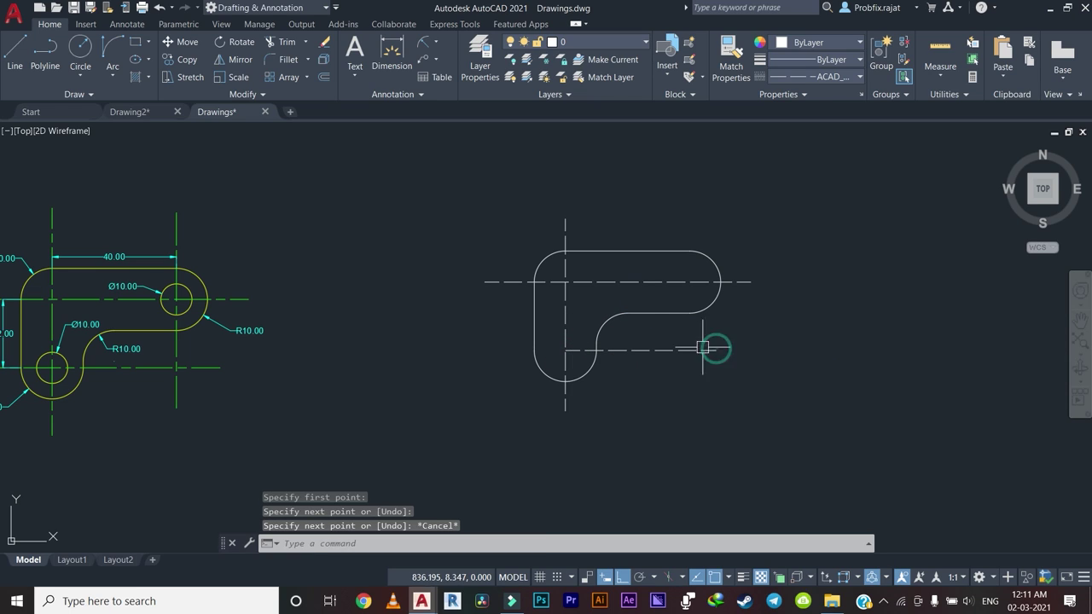
{"action": "left_click", "coordinate": [670, 369]}
{"action": "left_click", "coordinate": [557, 339]}
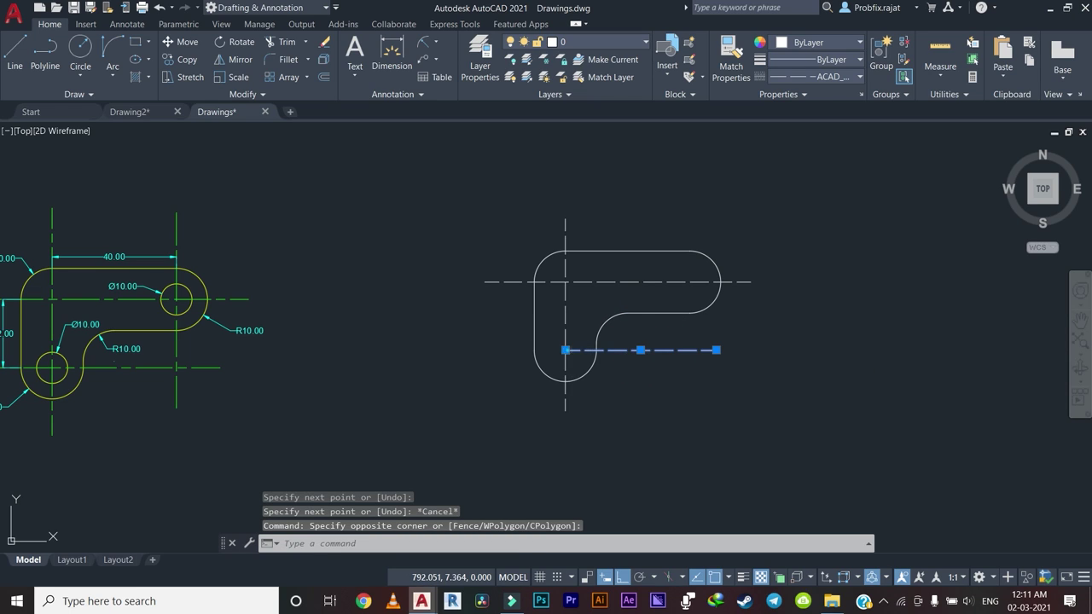
{"action": "left_click", "coordinate": [565, 350]}
{"action": "left_click", "coordinate": [500, 350]}
{"action": "key", "text": "Escape"}
Draw a vertical centerline through the upper-right arc centre, extending below the profile.
{"action": "scroll", "coordinate": [600, 336], "scroll_direction": "up", "scroll_amount": 2}
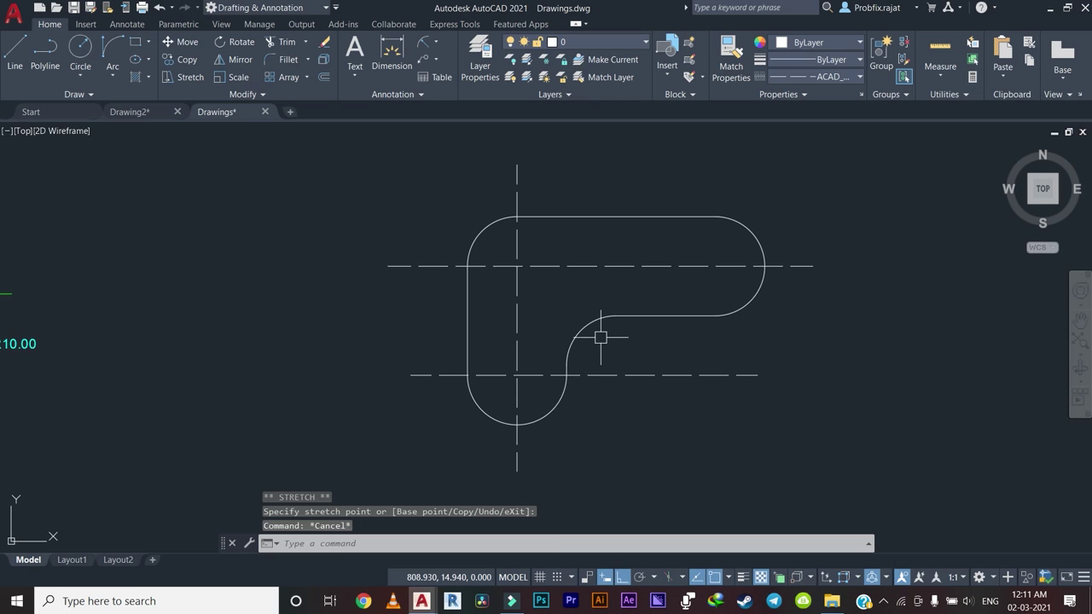
{"action": "type", "text": "l"}
{"action": "key", "text": "Return"}
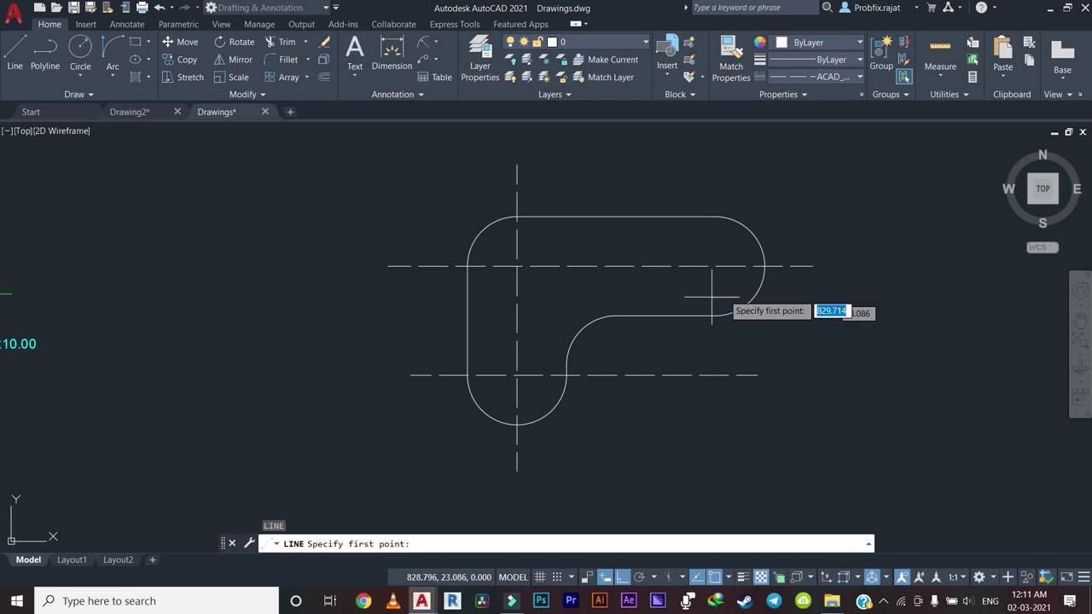
{"action": "left_click", "coordinate": [714, 265]}
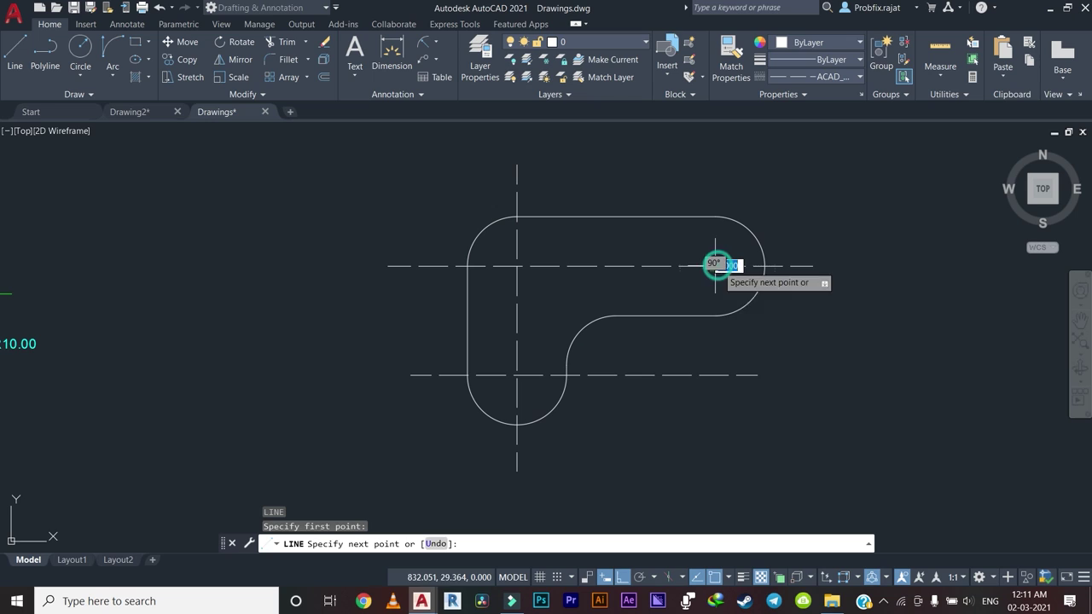
{"action": "left_click", "coordinate": [714, 422]}
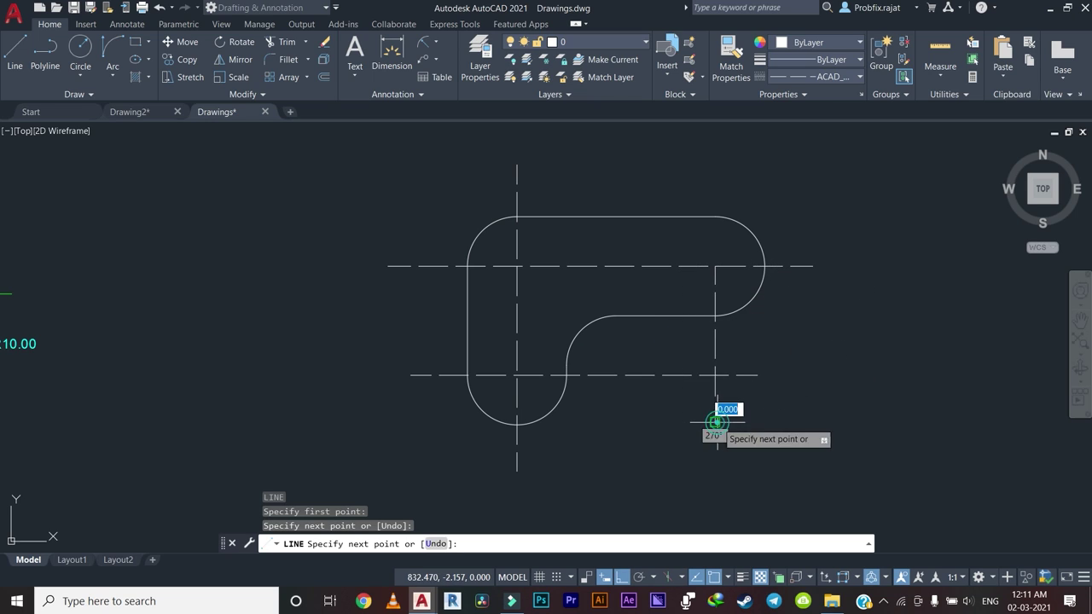
{"action": "key", "text": "Escape"}
{"action": "left_click_drag", "start_coordinate": [731, 346], "coordinate": [705, 341]}
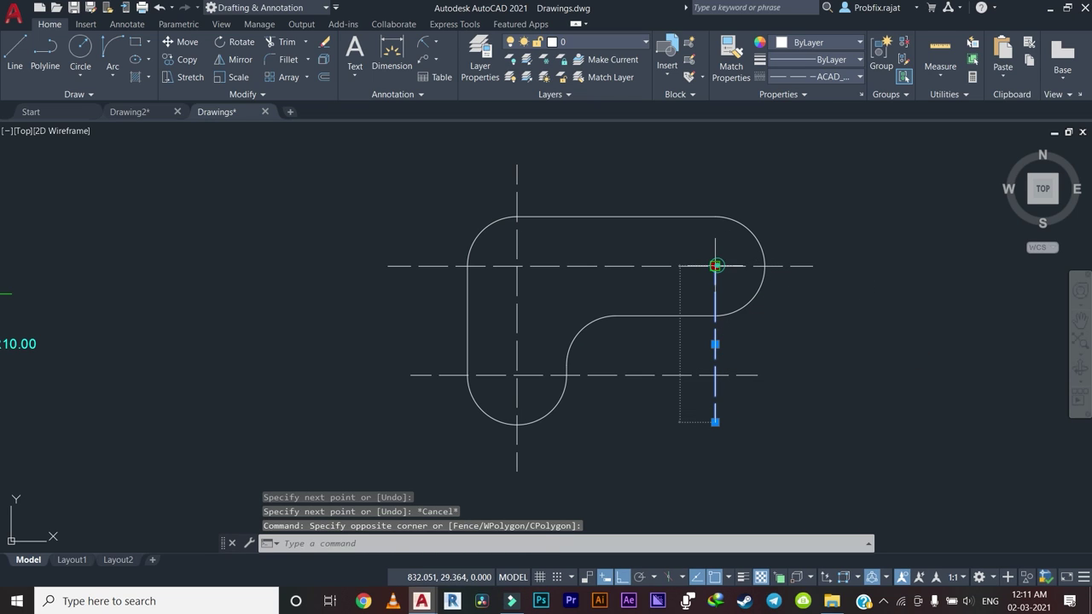
{"action": "left_click", "coordinate": [715, 265]}
{"action": "key", "text": "Escape"}
Zoom and pan back to view the whole profile, briefly selecting its left edge.
{"action": "scroll", "coordinate": [829, 244], "scroll_direction": "down", "scroll_amount": 2}
{"action": "scroll", "coordinate": [663, 205], "scroll_direction": "down", "scroll_amount": 1}
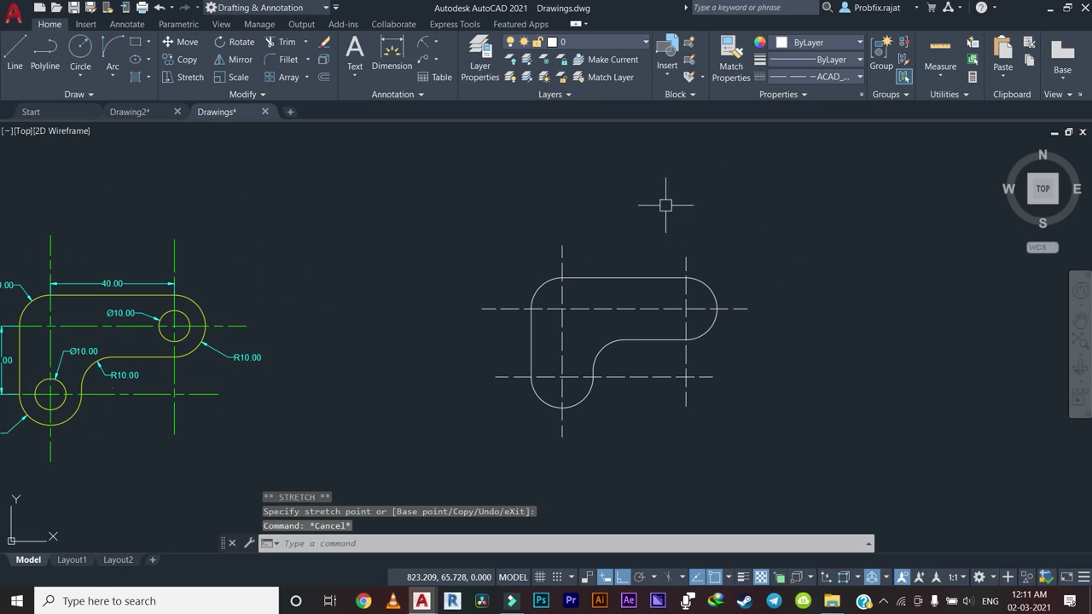
{"action": "scroll", "coordinate": [433, 327], "scroll_direction": "down", "scroll_amount": 1}
{"action": "scroll", "coordinate": [452, 287], "scroll_direction": "up", "scroll_amount": 4}
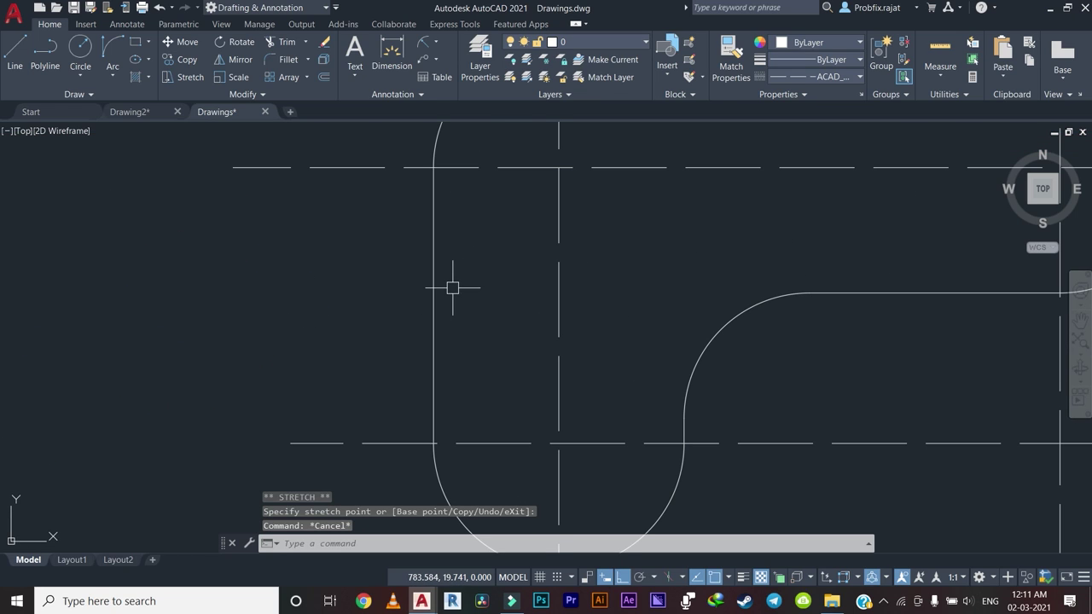
{"action": "scroll", "coordinate": [467, 285], "scroll_direction": "down", "scroll_amount": 3}
{"action": "left_click_drag", "start_coordinate": [426, 281], "coordinate": [341, 300]}
{"action": "middle_click_drag", "start_coordinate": [416, 206], "coordinate": [410, 275]}
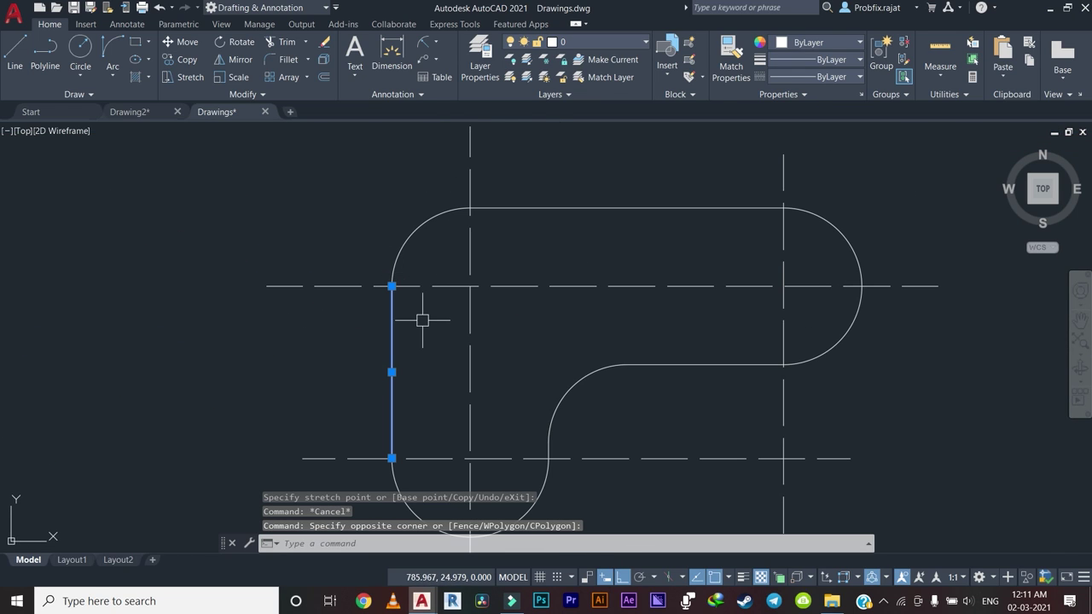
{"action": "key", "text": "Escape"}
{"action": "scroll", "coordinate": [420, 272], "scroll_direction": "down", "scroll_amount": 3}
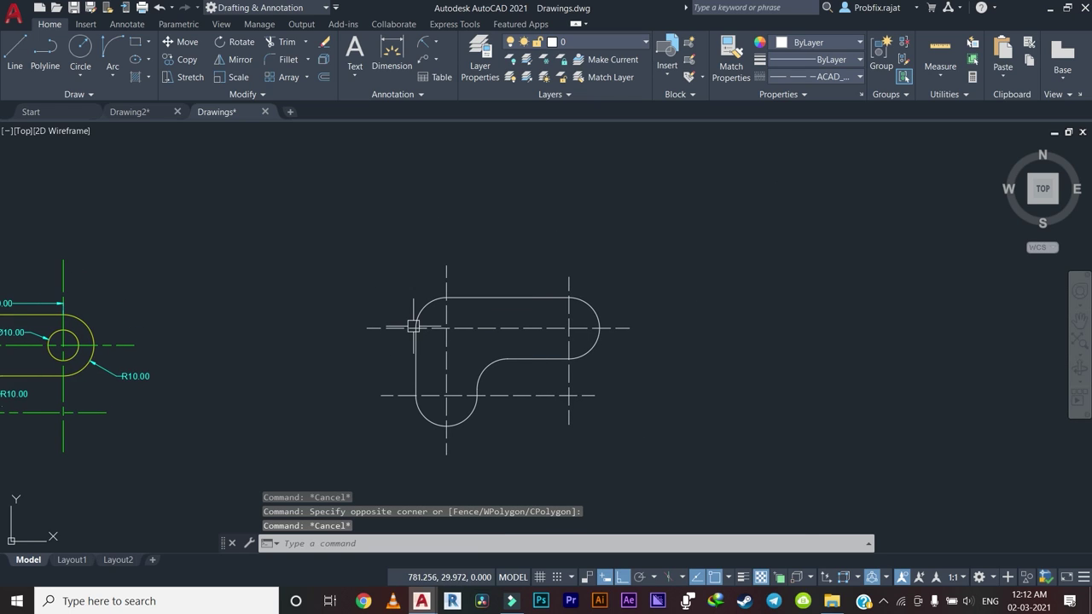
Open the Layer Properties Manager with LA and add a new layer, Layer1.
{"action": "scroll", "coordinate": [424, 316], "scroll_direction": "up", "scroll_amount": 3}
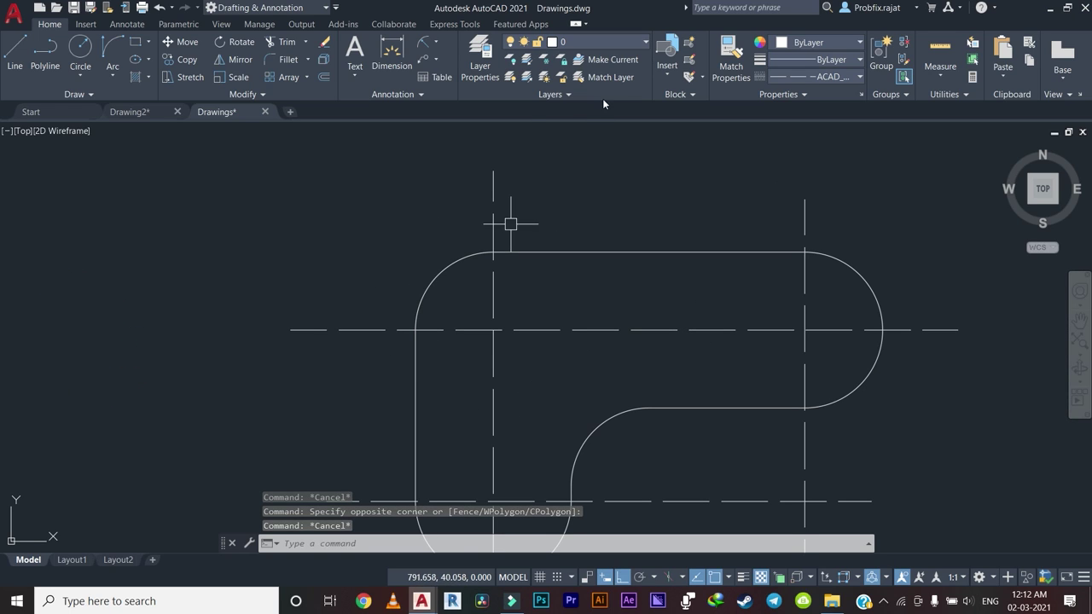
{"action": "scroll", "coordinate": [418, 187], "scroll_direction": "down", "scroll_amount": 4}
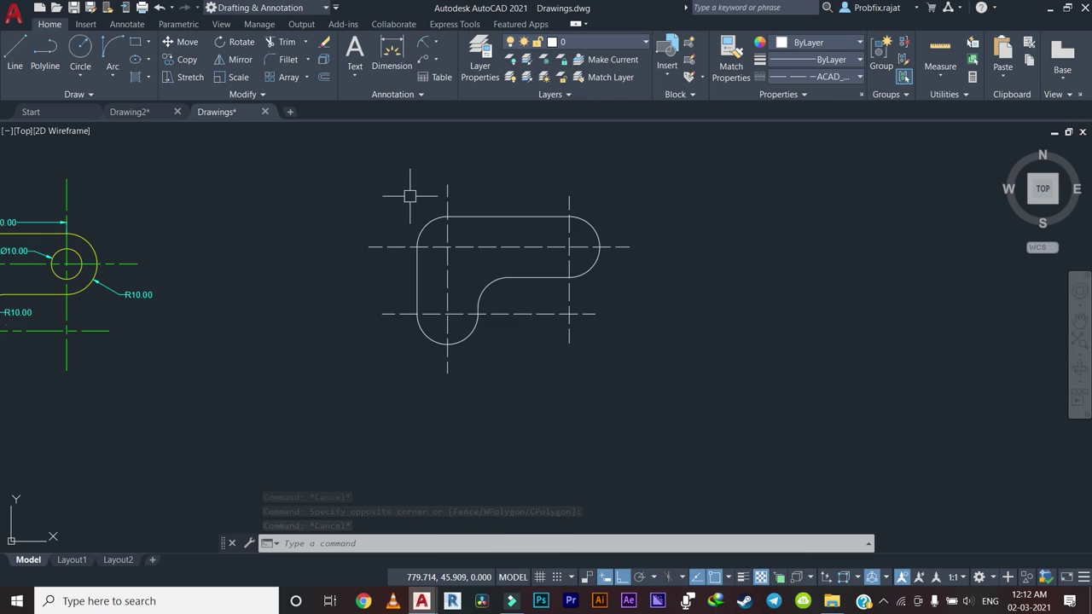
{"action": "middle_click_drag", "start_coordinate": [409, 195], "coordinate": [376, 252]}
{"action": "scroll", "coordinate": [488, 176], "scroll_direction": "up", "scroll_amount": 3}
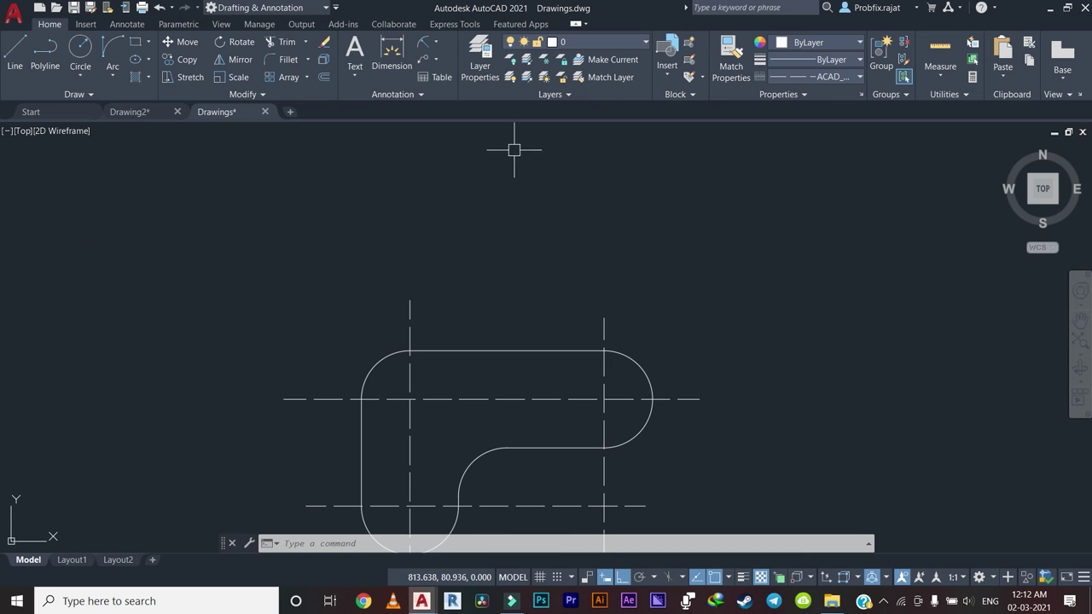
{"action": "scroll", "coordinate": [491, 202], "scroll_direction": "down", "scroll_amount": 3}
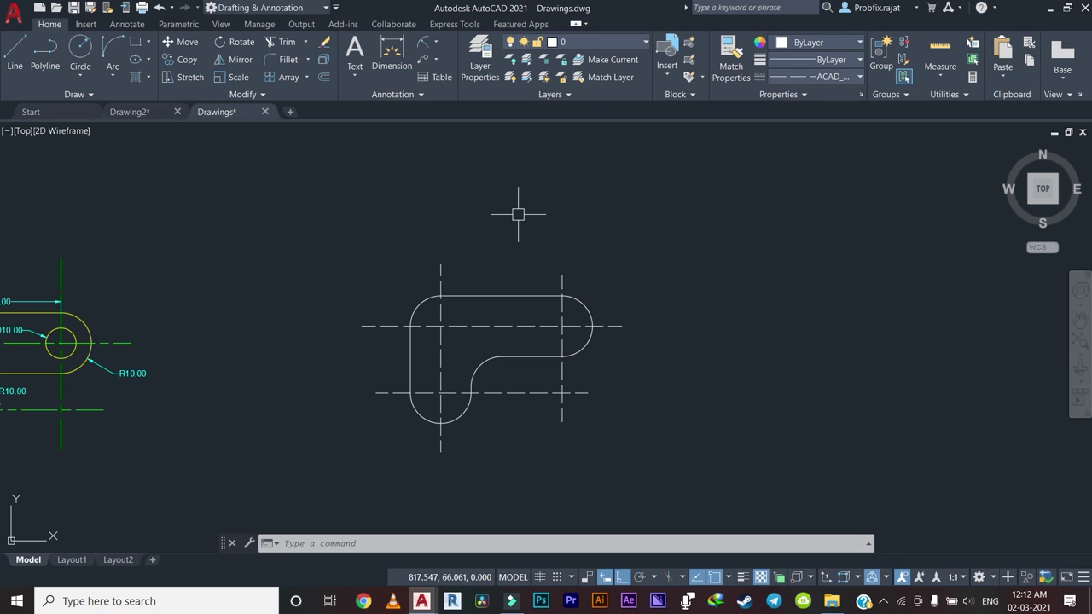
{"action": "scroll", "coordinate": [422, 252], "scroll_direction": "up", "scroll_amount": 2}
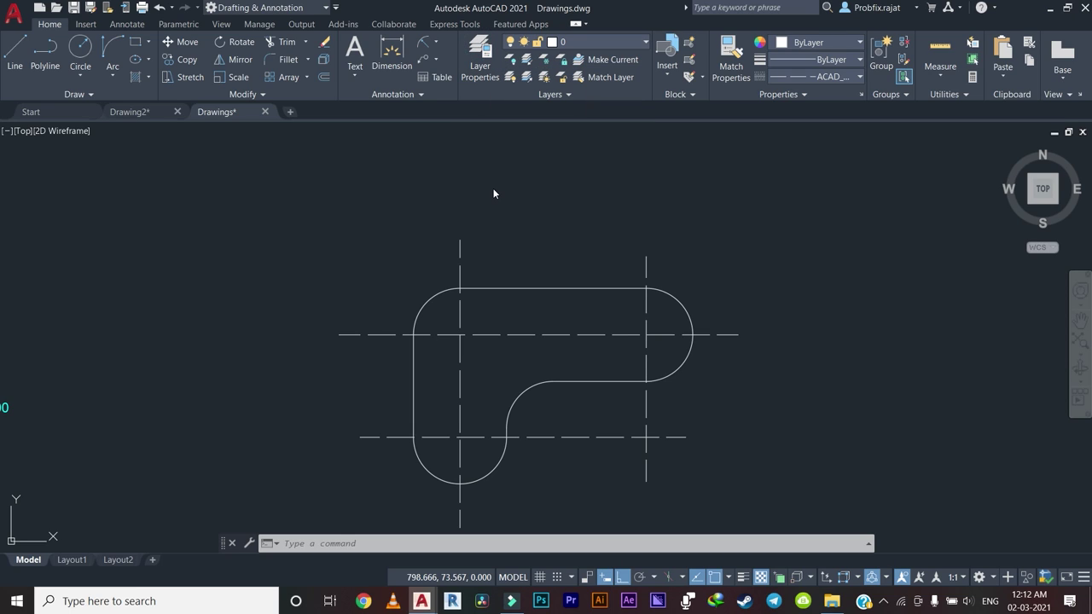
{"action": "type", "text": "LA"}
{"action": "key", "text": "Return"}
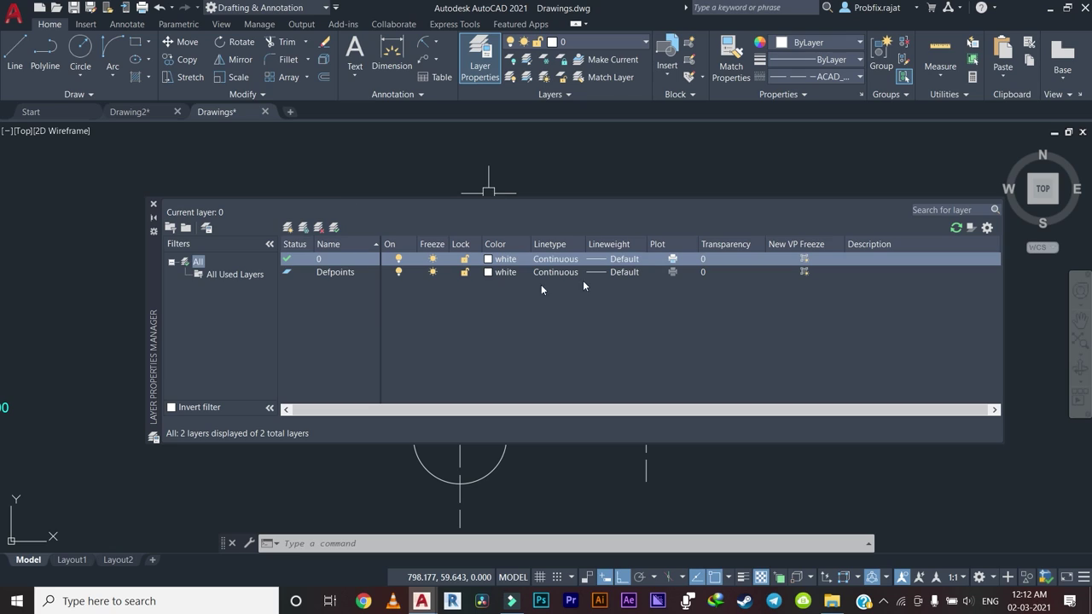
{"action": "left_click", "coordinate": [287, 227]}
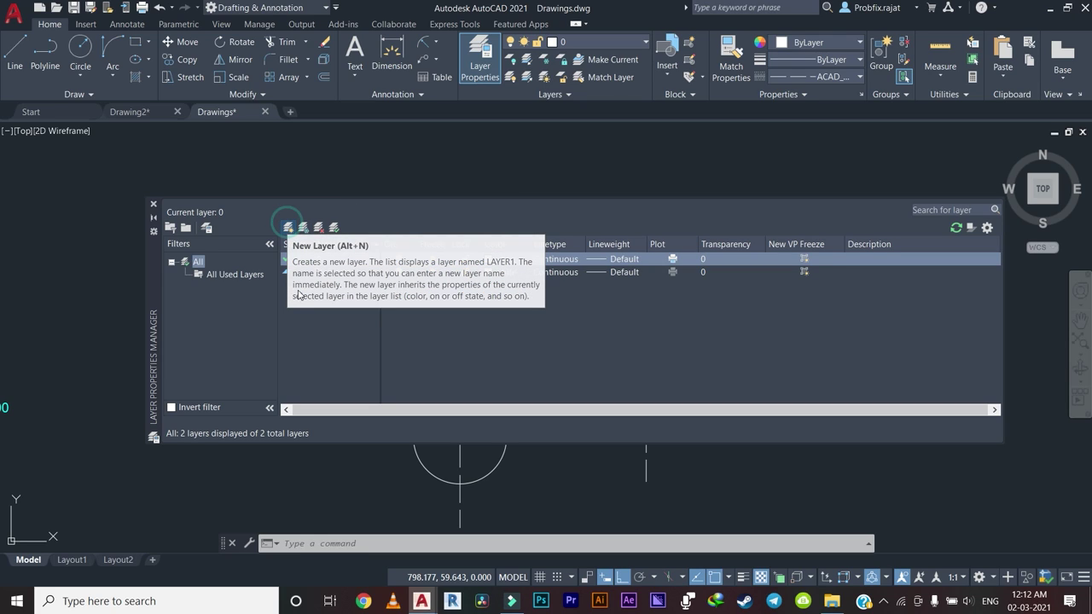
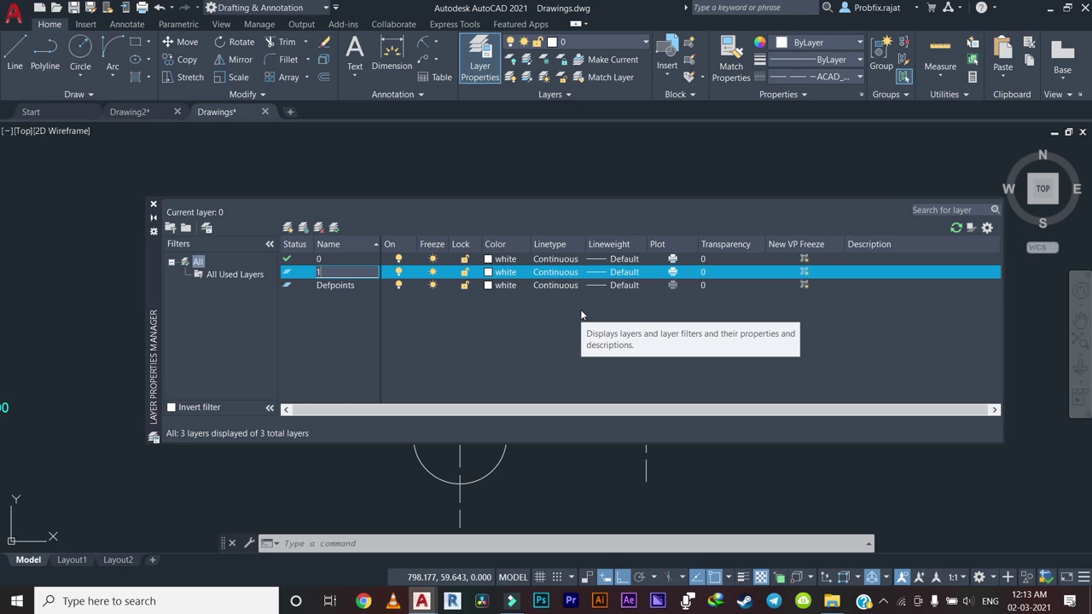
Set layer 1's colour to yellow (index 2) and close the layer manager.
{"action": "left_click", "coordinate": [488, 273]}
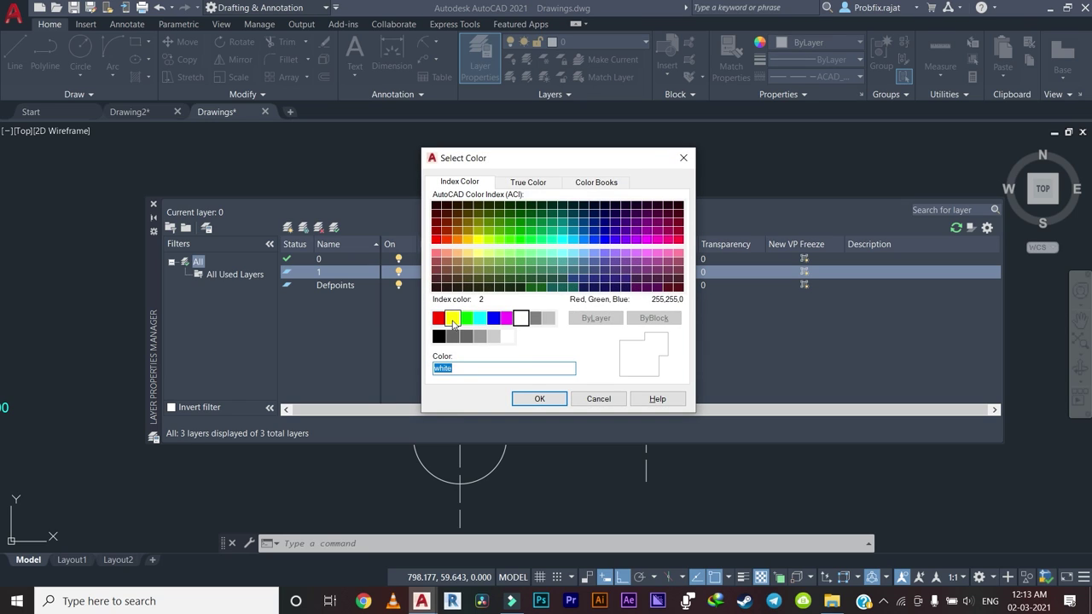
{"action": "left_click", "coordinate": [453, 319]}
{"action": "left_click", "coordinate": [538, 398]}
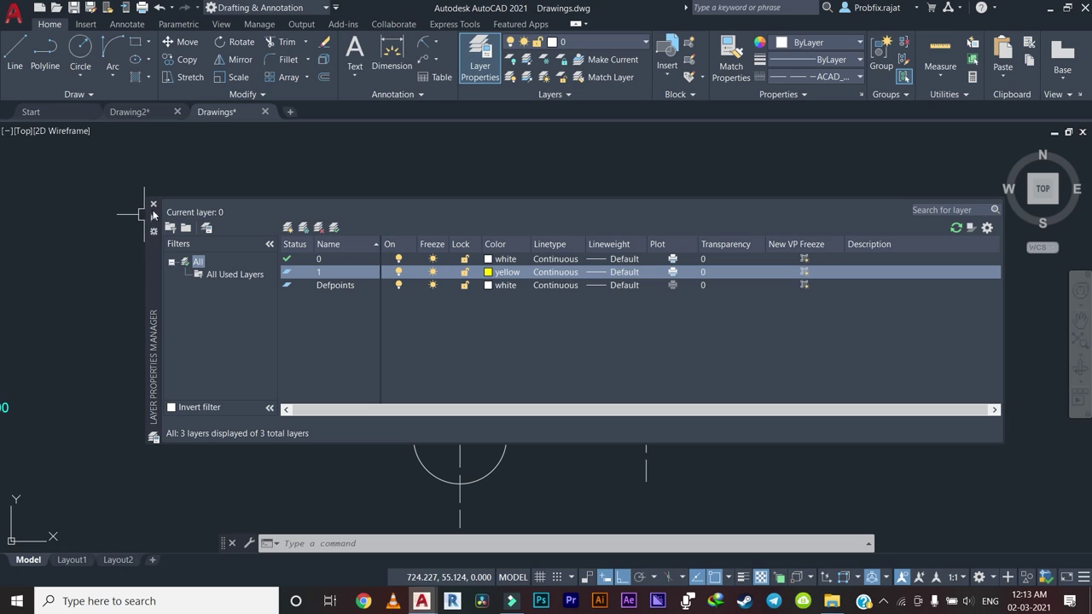
{"action": "left_click", "coordinate": [153, 206]}
Select the outline's top line, right arc, and lower arcs and segments.
{"action": "left_click", "coordinate": [495, 290]}
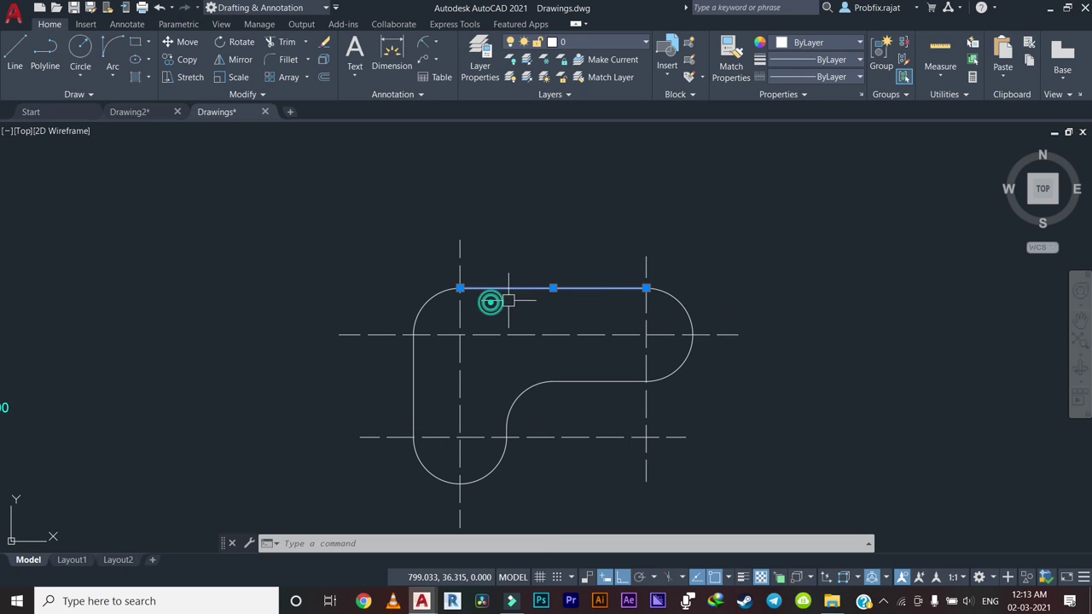
{"action": "left_click", "coordinate": [689, 295]}
{"action": "left_click", "coordinate": [682, 396]}
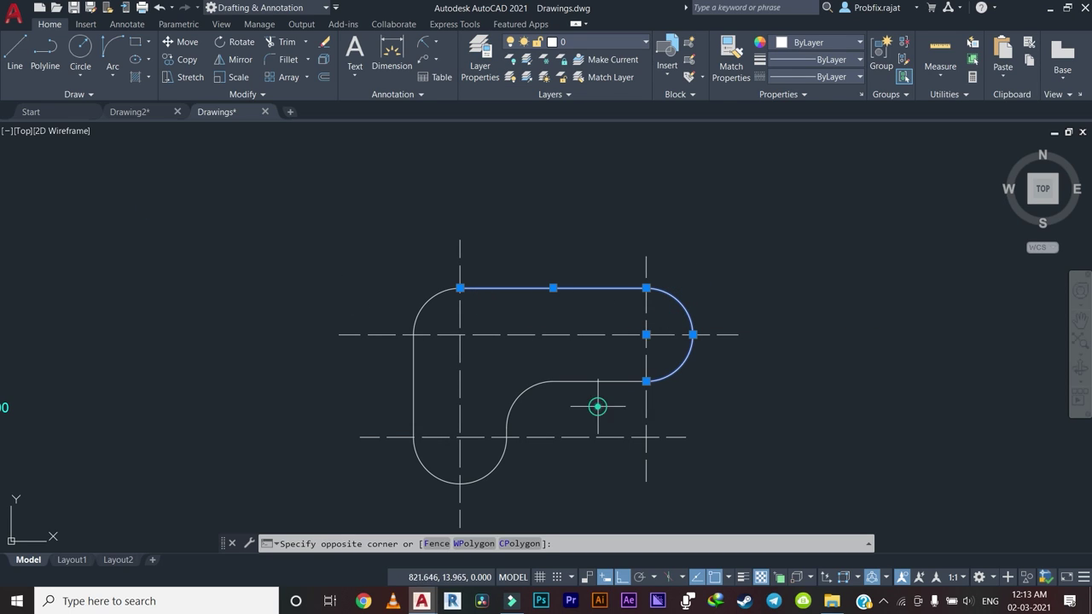
{"action": "left_click", "coordinate": [505, 367]}
{"action": "scroll", "coordinate": [524, 388], "scroll_direction": "up", "scroll_amount": 5}
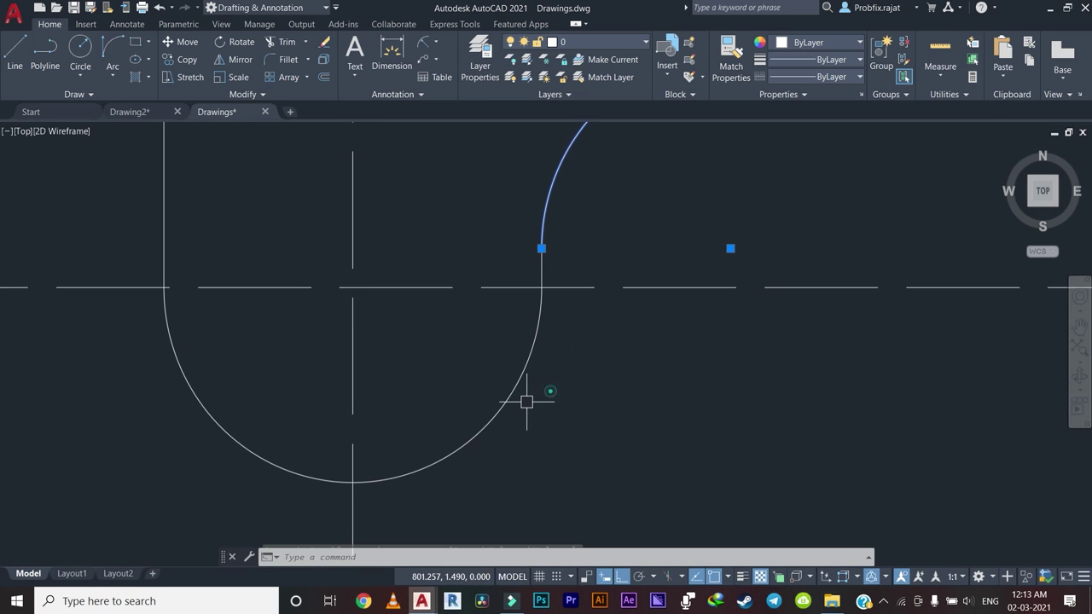
{"action": "left_click", "coordinate": [545, 384]}
{"action": "left_click", "coordinate": [456, 334]}
{"action": "left_click", "coordinate": [732, 282]}
{"action": "left_click", "coordinate": [492, 243]}
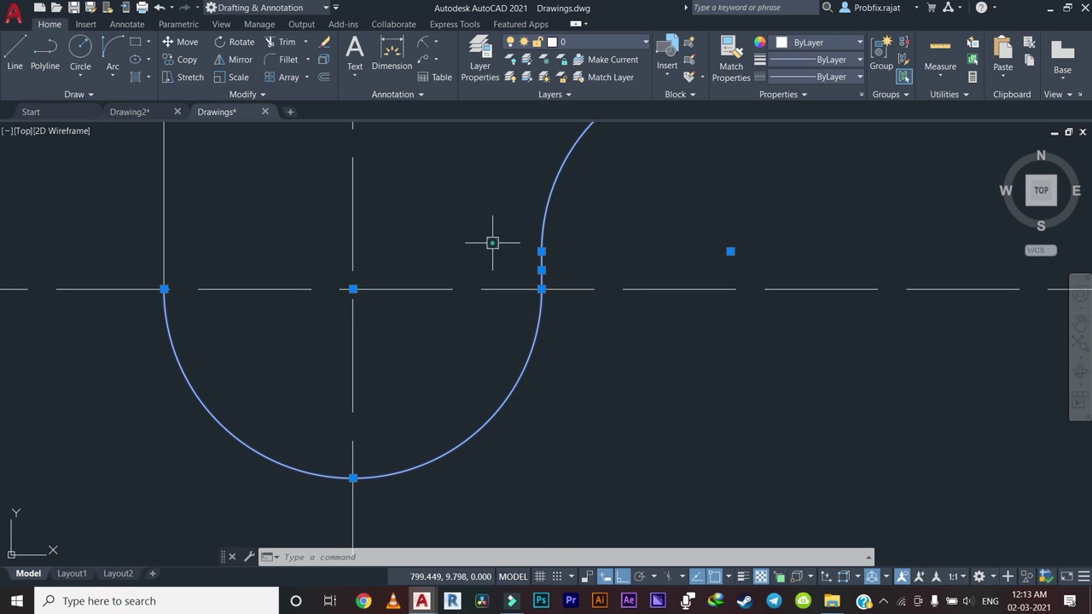
Add the outline's upper-left pieces, left vertical line and top arcs to the selection.
{"action": "middle_click_drag", "start_coordinate": [492, 243], "coordinate": [697, 441]}
{"action": "left_click", "coordinate": [324, 279]}
{"action": "left_click", "coordinate": [211, 223]}
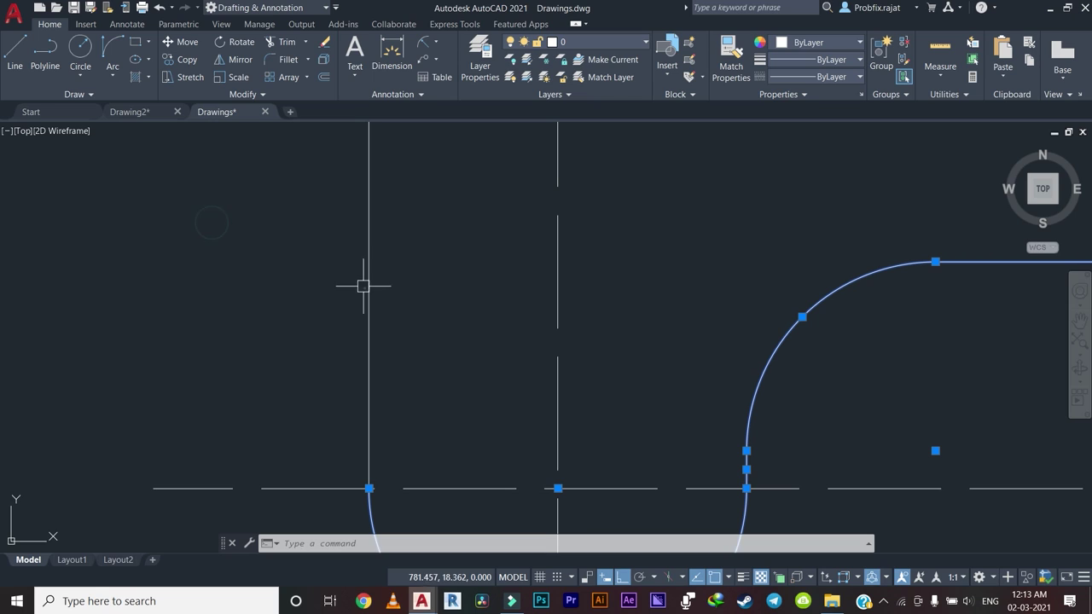
{"action": "left_click", "coordinate": [238, 244]}
{"action": "scroll", "coordinate": [238, 243], "scroll_direction": "down", "scroll_amount": 3}
{"action": "scroll", "coordinate": [310, 398], "scroll_direction": "up", "scroll_amount": 1}
{"action": "left_click", "coordinate": [410, 327]}
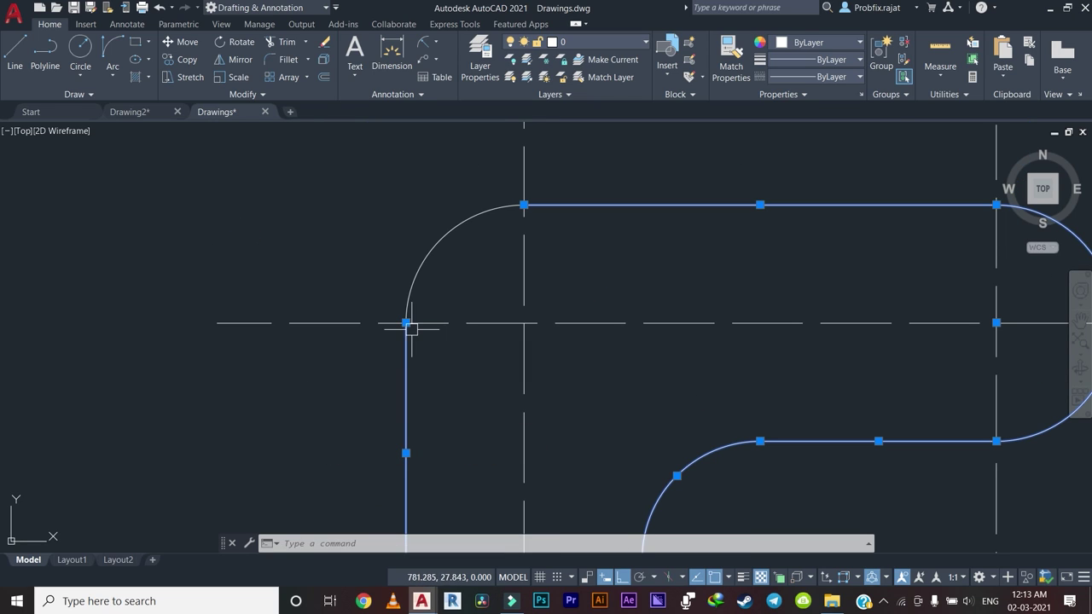
Move the selected outline onto layer 1 so it turns yellow, then deselect.
{"action": "left_click", "coordinate": [597, 43]}
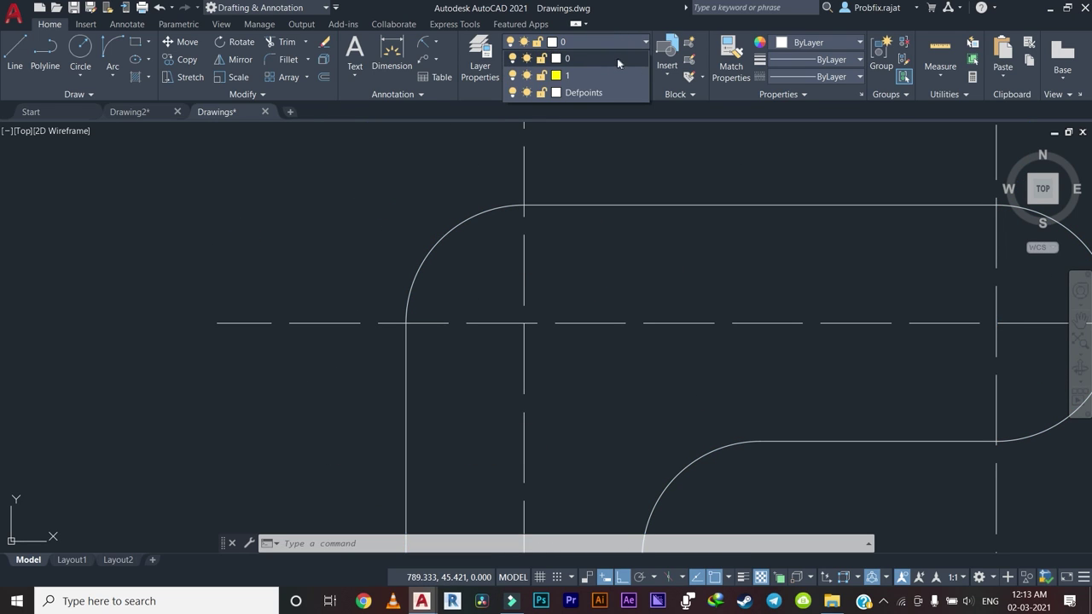
{"action": "left_click", "coordinate": [580, 75]}
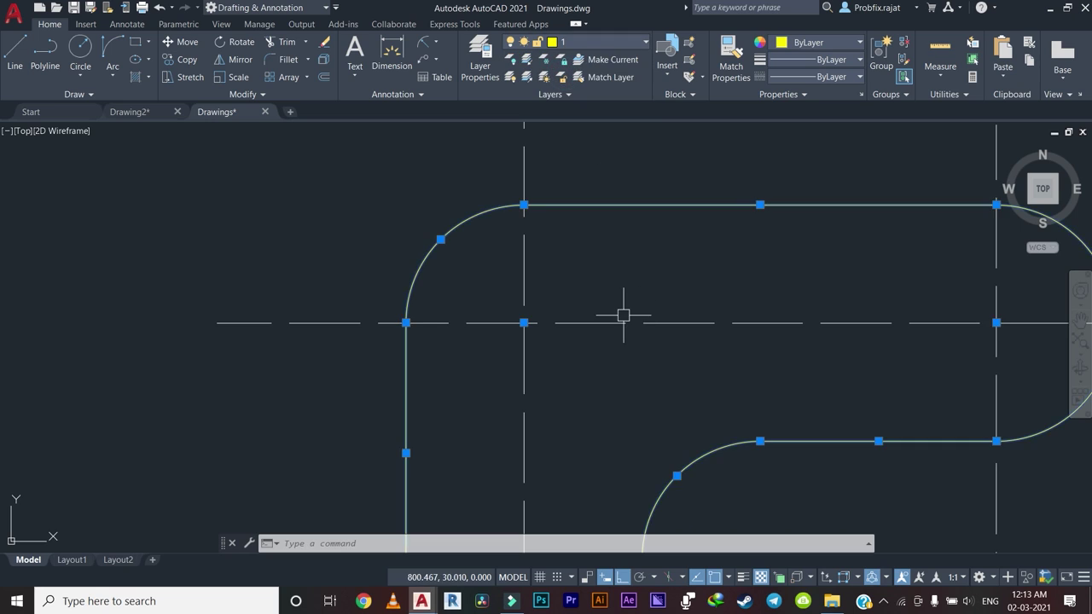
{"action": "scroll", "coordinate": [618, 313], "scroll_direction": "down", "scroll_amount": 3}
{"action": "key", "text": "Escape"}
{"action": "scroll", "coordinate": [497, 383], "scroll_direction": "up", "scroll_amount": 1}
{"action": "scroll", "coordinate": [418, 319], "scroll_direction": "up", "scroll_amount": 2}
Zoom out and pan so the dimensioned reference drawings sit beside the yellow outline.
{"action": "scroll", "coordinate": [328, 337], "scroll_direction": "down", "scroll_amount": 2}
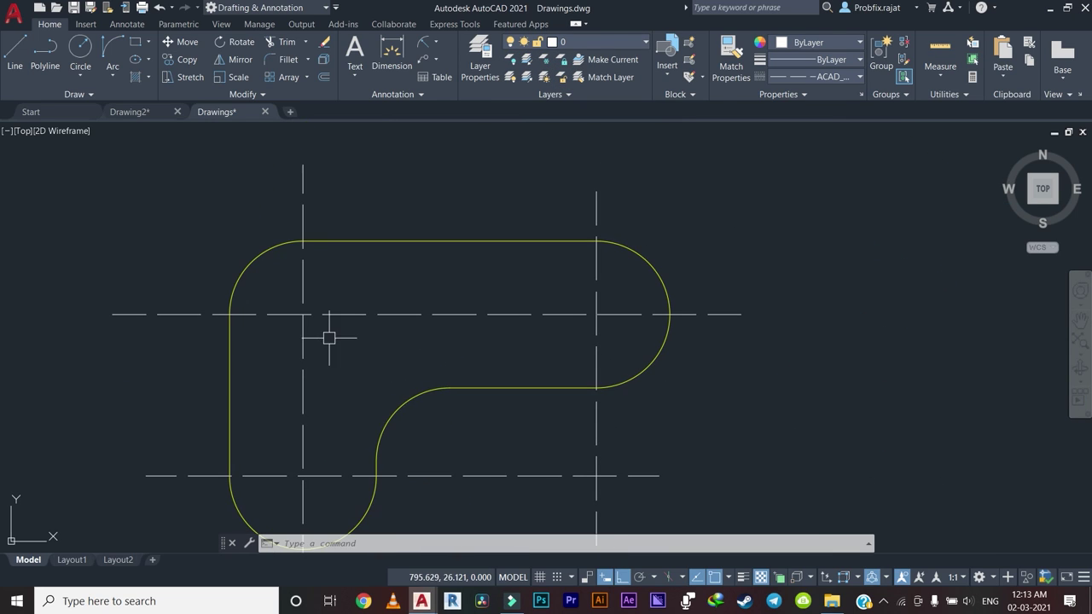
{"action": "scroll", "coordinate": [531, 307], "scroll_direction": "down", "scroll_amount": 1}
{"action": "scroll", "coordinate": [442, 401], "scroll_direction": "down", "scroll_amount": 1}
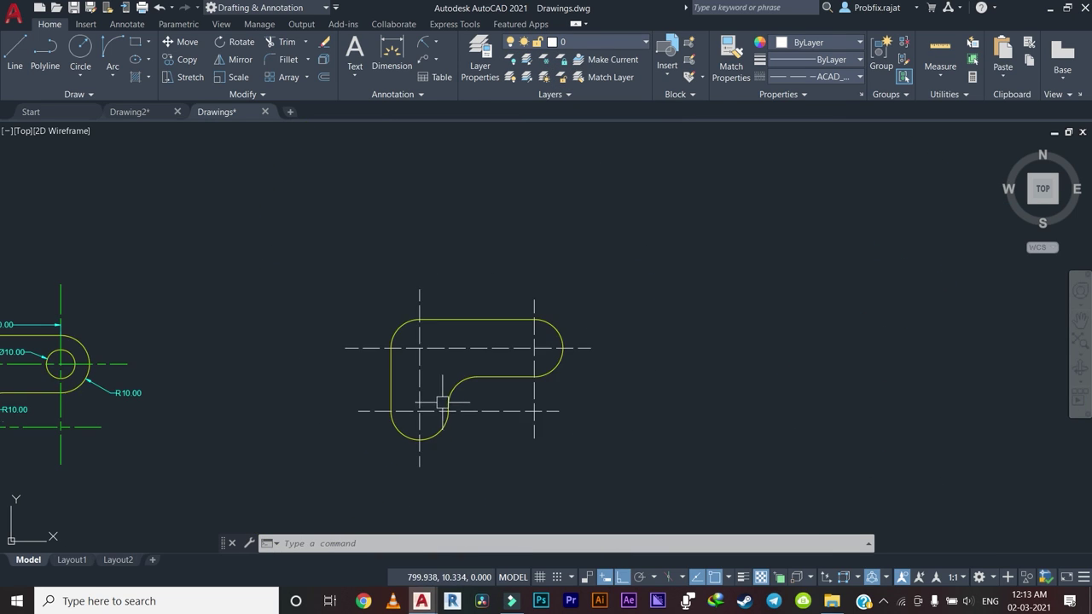
{"action": "middle_click_drag", "start_coordinate": [228, 393], "coordinate": [475, 383]}
{"action": "scroll", "coordinate": [494, 384], "scroll_direction": "down", "scroll_amount": 3}
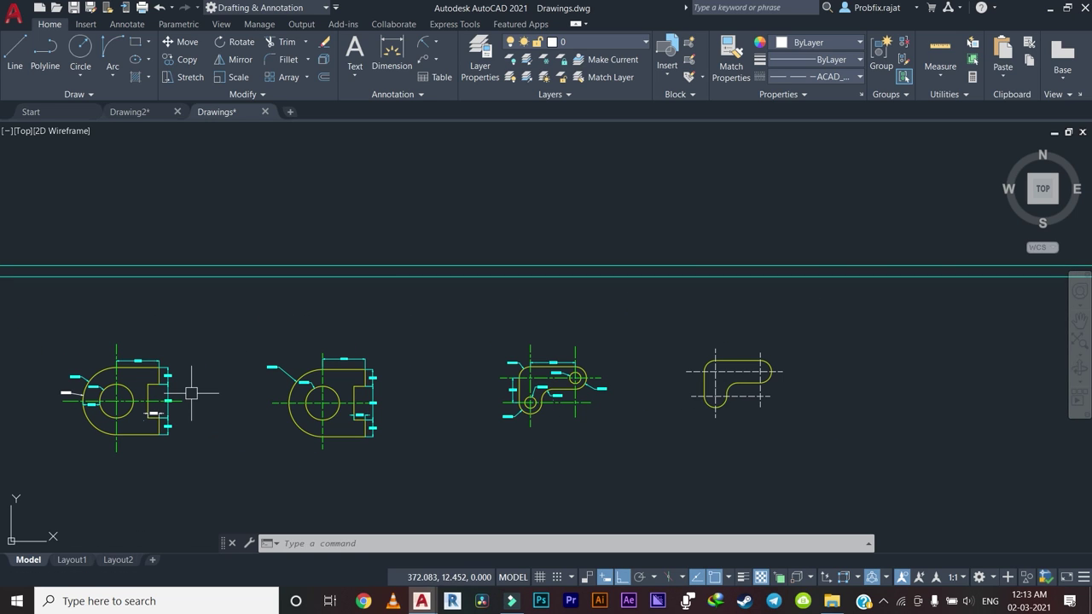
{"action": "scroll", "coordinate": [383, 359], "scroll_direction": "up", "scroll_amount": 2}
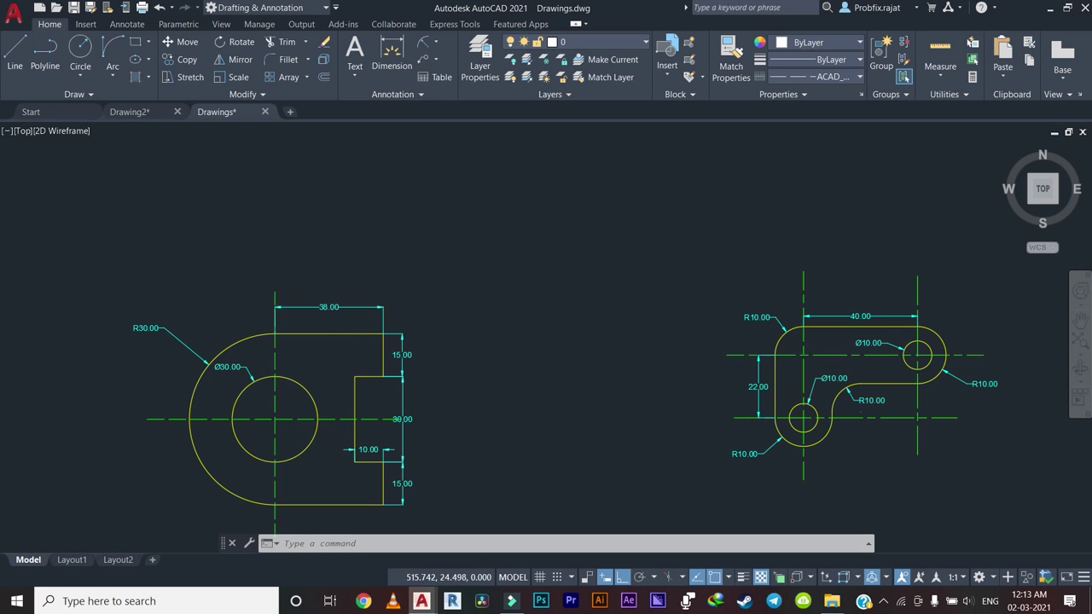
{"action": "scroll", "coordinate": [341, 332], "scroll_direction": "down", "scroll_amount": 1}
{"action": "middle_click_drag", "start_coordinate": [857, 327], "coordinate": [699, 303]}
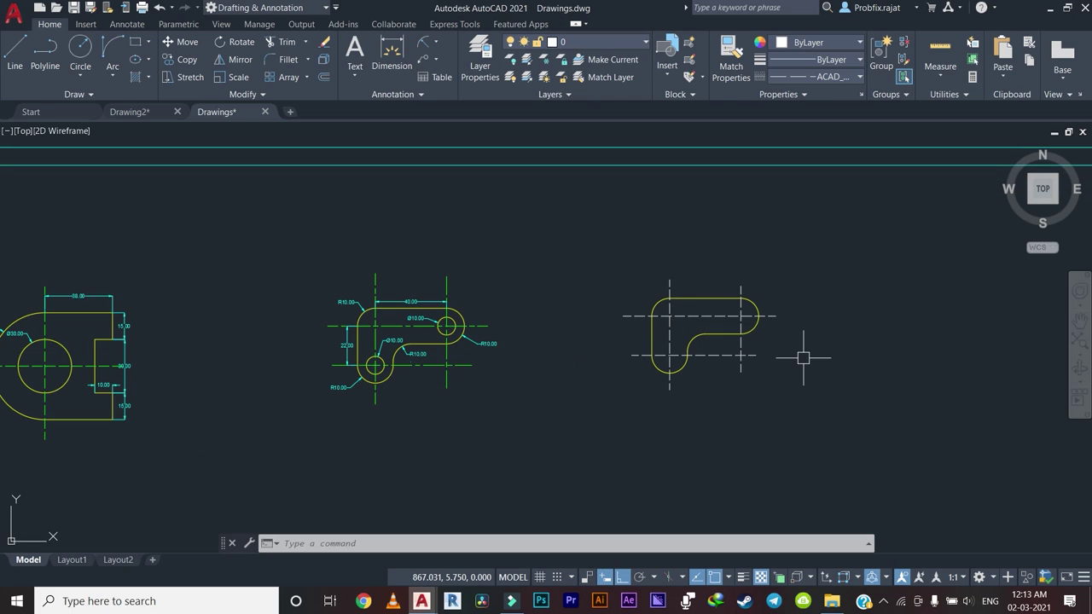
{"action": "middle_click_drag", "start_coordinate": [802, 358], "coordinate": [767, 370]}
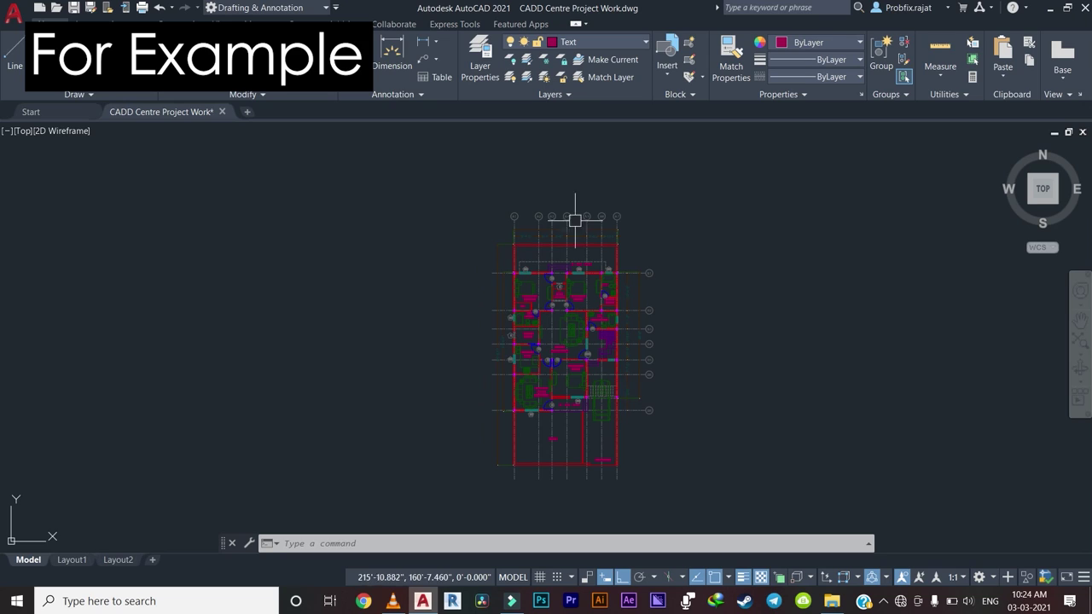
Zoom and pan around the CADD Centre Project Work floor plan to frame the whole house.
{"action": "scroll", "coordinate": [538, 366], "scroll_direction": "up", "scroll_amount": 2}
{"action": "scroll", "coordinate": [531, 358], "scroll_direction": "down", "scroll_amount": 2}
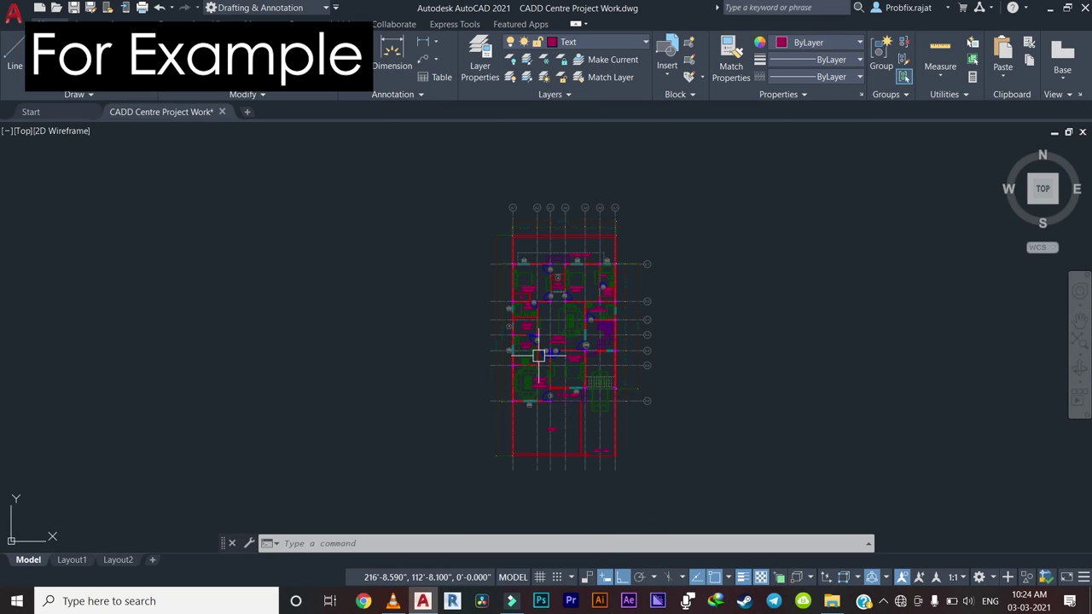
{"action": "middle_click_drag", "start_coordinate": [531, 358], "coordinate": [501, 367]}
{"action": "scroll", "coordinate": [495, 299], "scroll_direction": "up", "scroll_amount": 2}
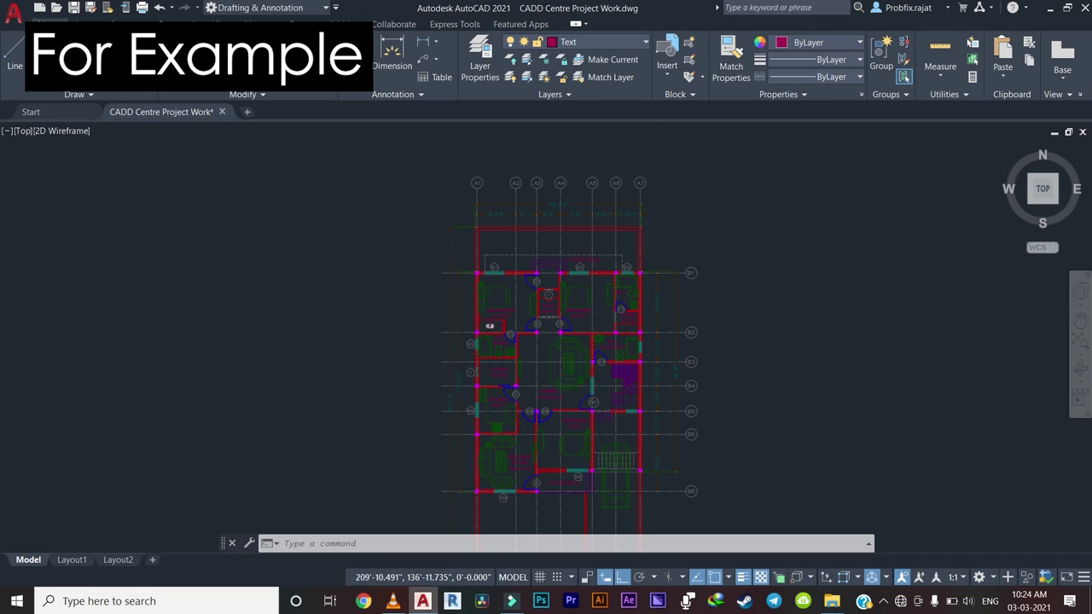
{"action": "scroll", "coordinate": [490, 312], "scroll_direction": "up", "scroll_amount": 2}
{"action": "mouse_move", "coordinate": [488, 319]}
{"action": "middle_mouse_down"}
{"action": "mouse_move", "coordinate": [523, 358]}
{"action": "mouse_move", "coordinate": [499, 385]}
{"action": "middle_mouse_up"}
{"action": "mouse_move", "coordinate": [515, 307]}
{"action": "middle_mouse_down"}
{"action": "mouse_move", "coordinate": [495, 304]}
{"action": "mouse_move", "coordinate": [518, 355]}
{"action": "mouse_move", "coordinate": [523, 306]}
{"action": "mouse_move", "coordinate": [495, 332]}
{"action": "middle_mouse_up"}
{"action": "scroll", "coordinate": [495, 299], "scroll_direction": "down", "scroll_amount": 2}
{"action": "scroll", "coordinate": [524, 307], "scroll_direction": "up", "scroll_amount": 1}
{"action": "scroll", "coordinate": [519, 271], "scroll_direction": "up", "scroll_amount": 2}
{"action": "scroll", "coordinate": [478, 355], "scroll_direction": "up", "scroll_amount": 4}
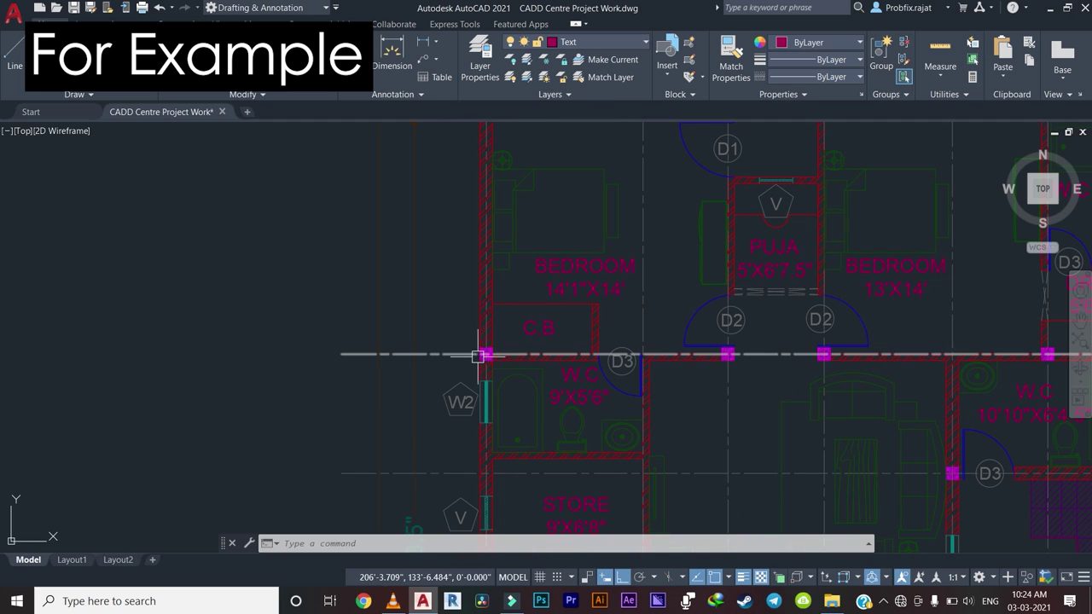
{"action": "scroll", "coordinate": [525, 346], "scroll_direction": "down", "scroll_amount": 3}
{"action": "scroll", "coordinate": [426, 304], "scroll_direction": "down", "scroll_amount": 1}
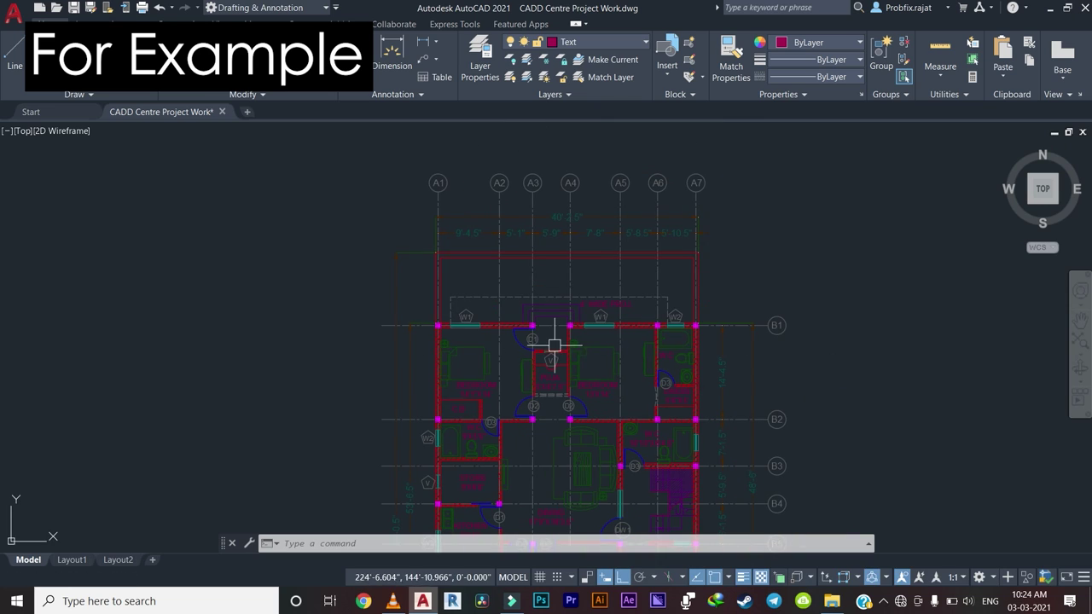
{"action": "mouse_move", "coordinate": [555, 341]}
{"action": "middle_mouse_down"}
{"action": "mouse_move", "coordinate": [534, 251]}
{"action": "mouse_move", "coordinate": [495, 203]}
{"action": "middle_mouse_up"}
{"action": "scroll", "coordinate": [499, 226], "scroll_direction": "down", "scroll_amount": 2}
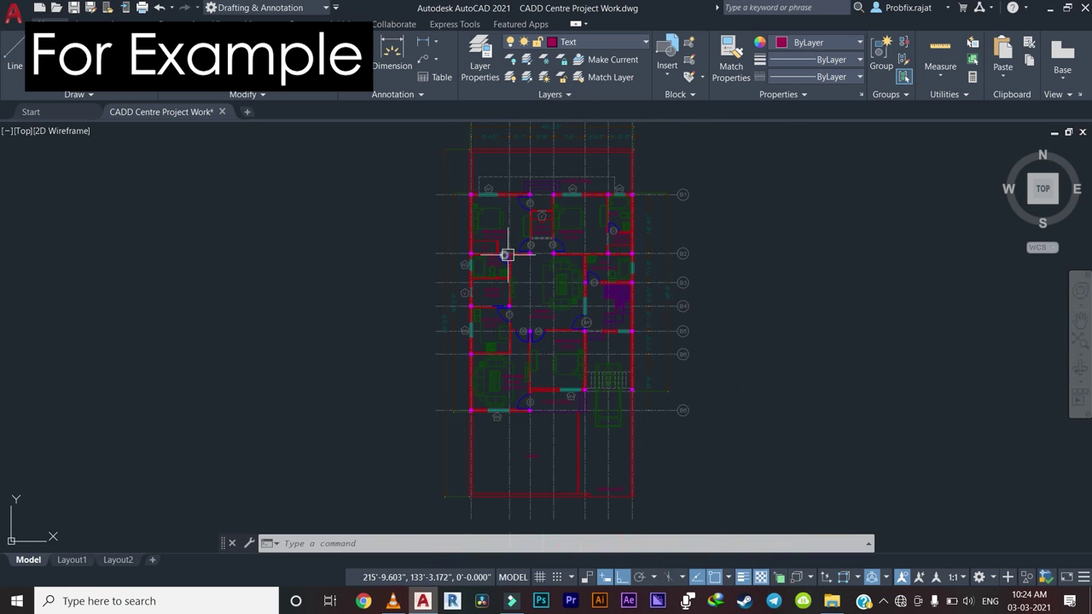
{"action": "middle_click_drag", "start_coordinate": [536, 312], "coordinate": [558, 312]}
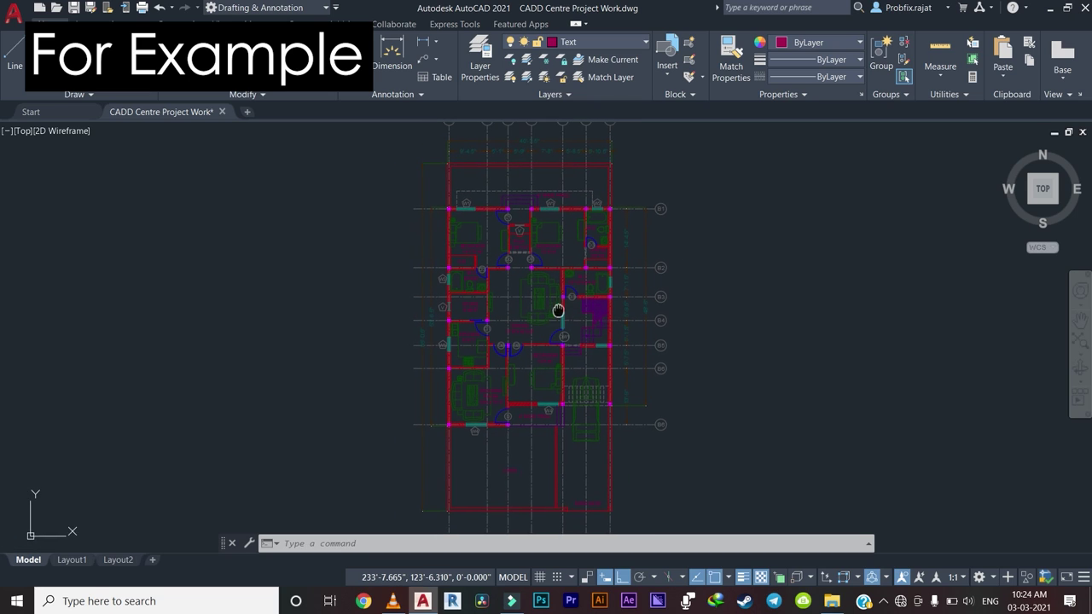
{"action": "scroll", "coordinate": [556, 316], "scroll_direction": "down", "scroll_amount": 2}
{"action": "scroll", "coordinate": [556, 316], "scroll_direction": "up", "scroll_amount": 1}
{"action": "scroll", "coordinate": [541, 319], "scroll_direction": "up", "scroll_amount": 1}
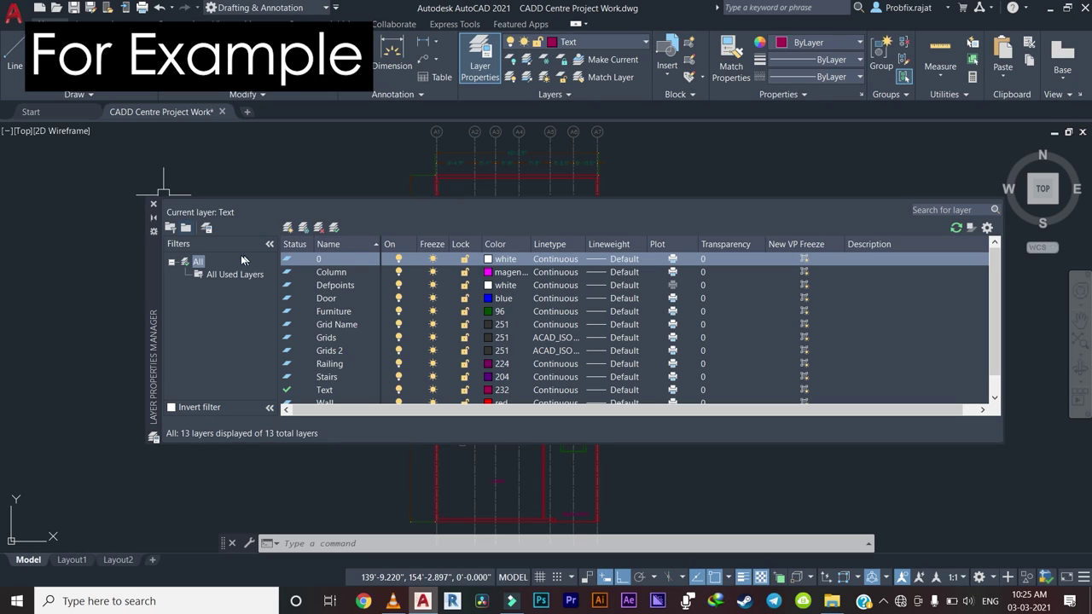
Toggle the visibility bulbs of the Door, Furniture, Grid Name and Grids layers.
{"action": "scroll", "coordinate": [382, 303], "scroll_direction": "down", "scroll_amount": 1}
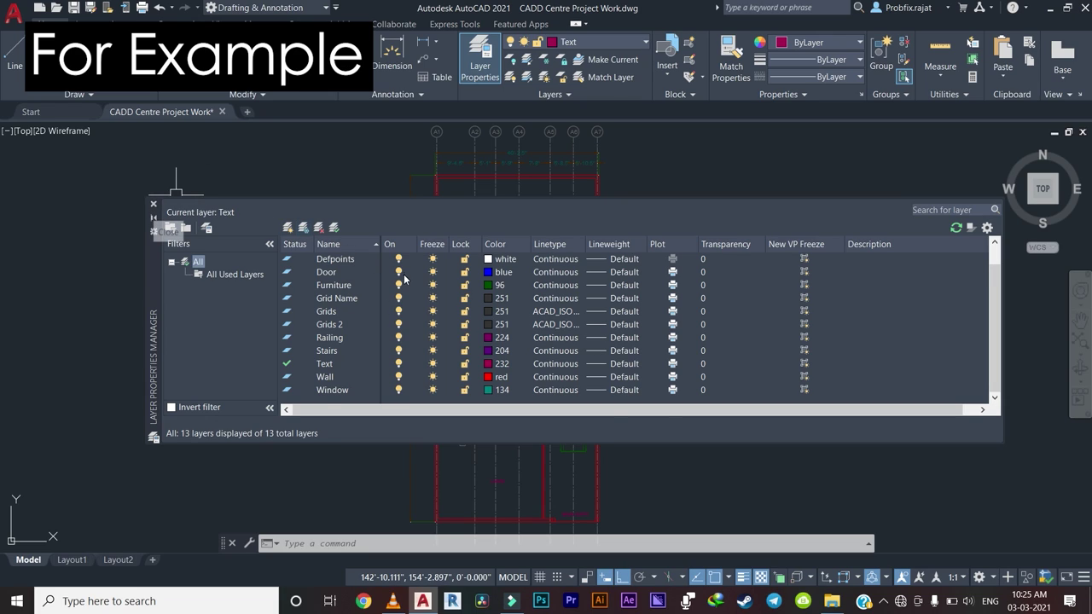
{"action": "scroll", "coordinate": [404, 278], "scroll_direction": "up", "scroll_amount": 1}
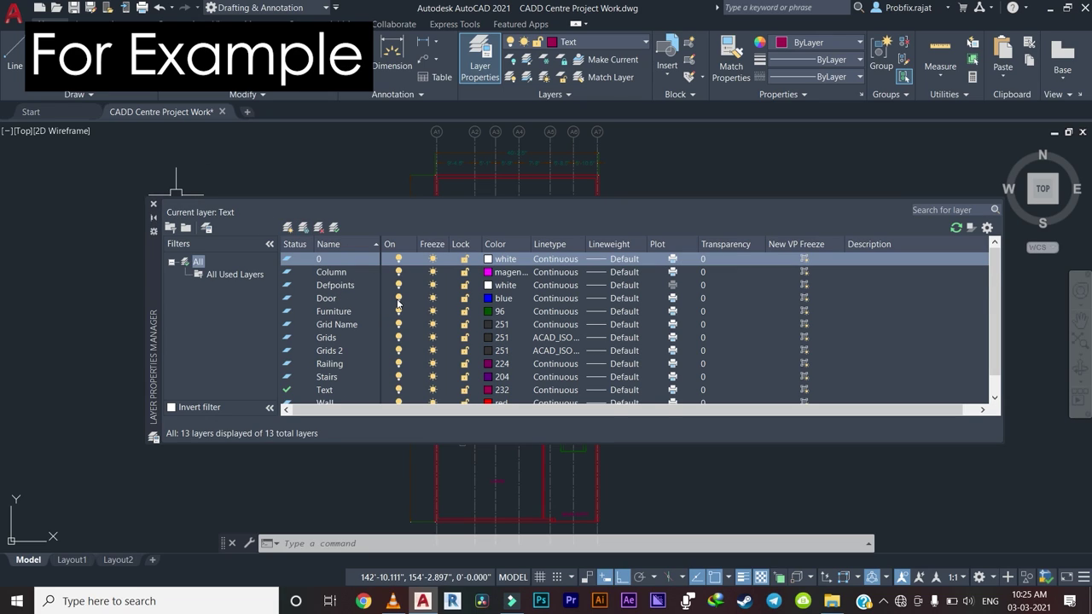
{"action": "left_click", "coordinate": [398, 299]}
{"action": "left_click", "coordinate": [399, 313]}
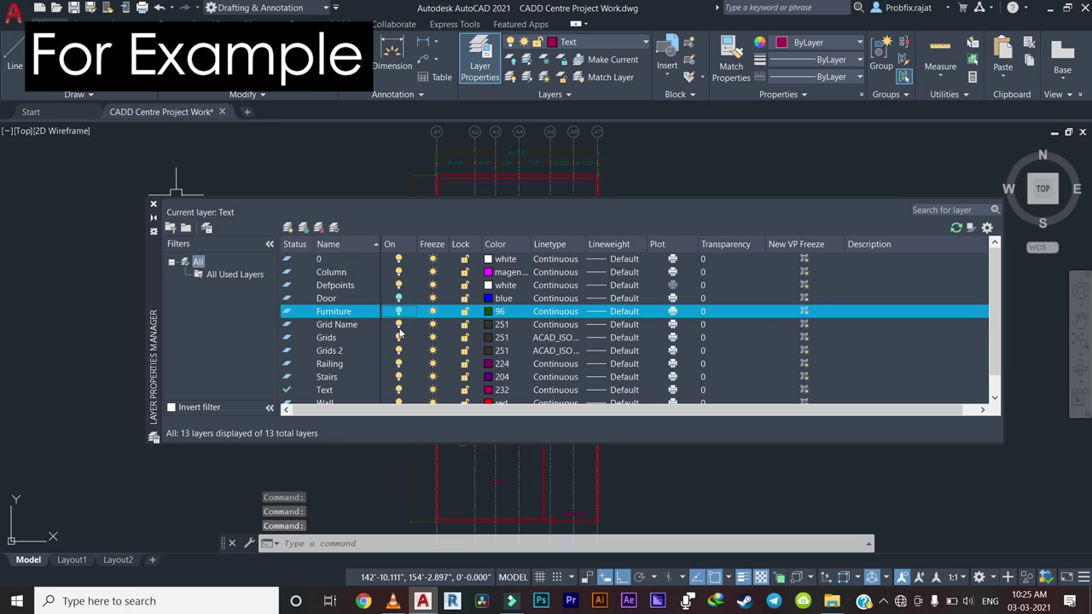
{"action": "left_click", "coordinate": [397, 325]}
{"action": "left_click", "coordinate": [397, 338]}
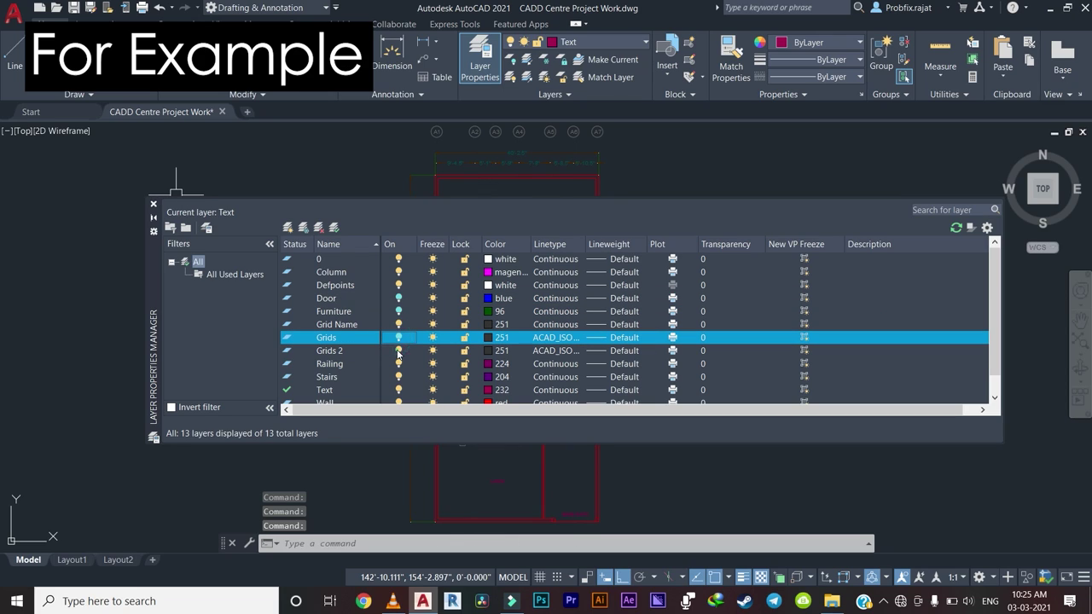
{"action": "left_click", "coordinate": [398, 351]}
{"action": "left_click", "coordinate": [398, 350]}
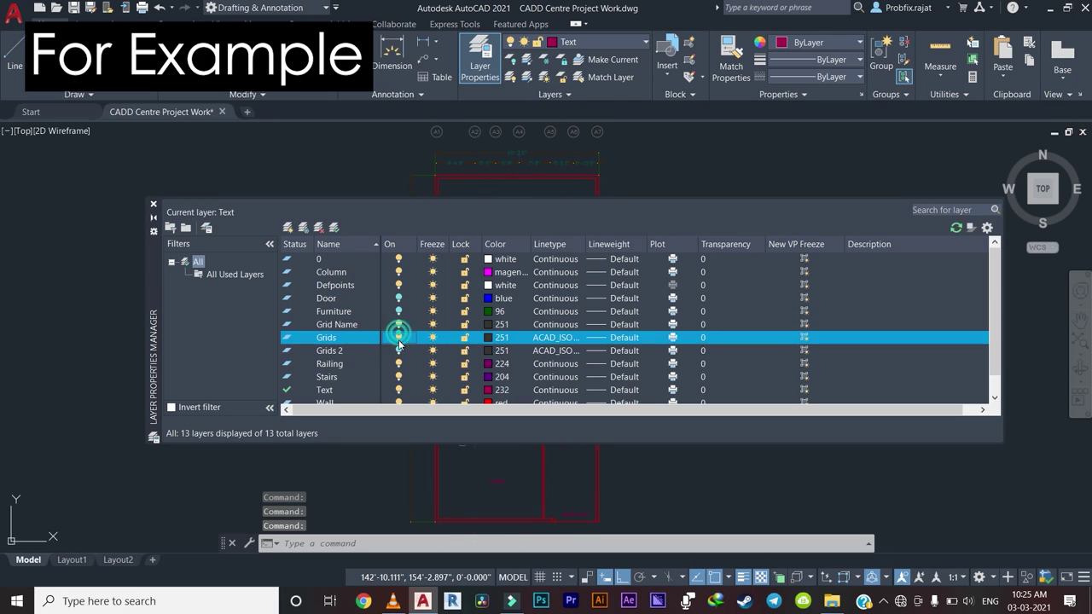
Turn off the Railing, Stairs, current Text and Wall layers, then close the manager.
{"action": "left_click", "coordinate": [398, 364]}
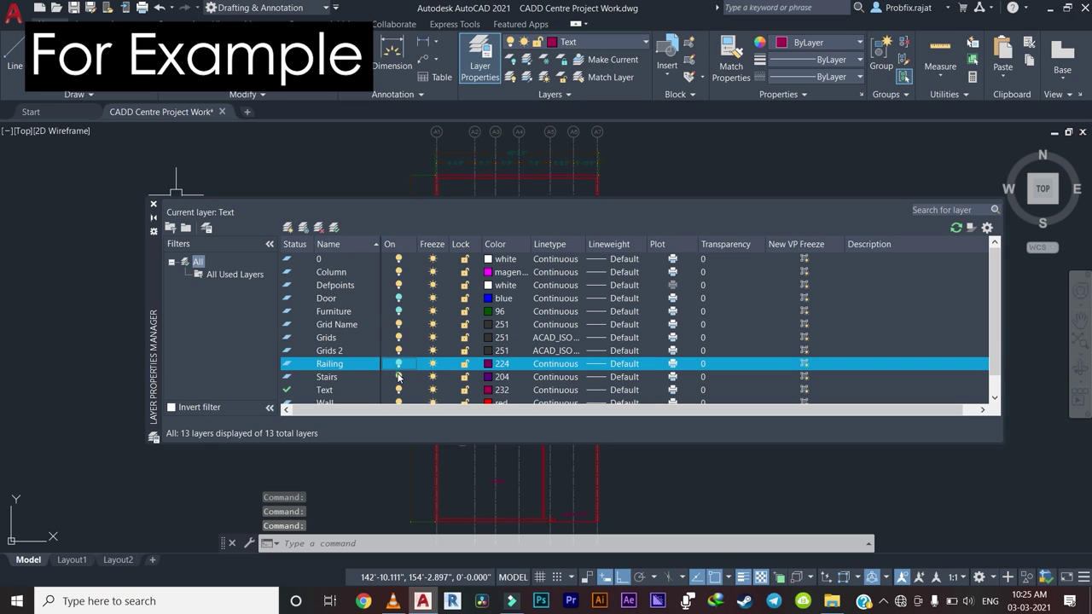
{"action": "left_click", "coordinate": [399, 376]}
{"action": "left_click", "coordinate": [398, 390]}
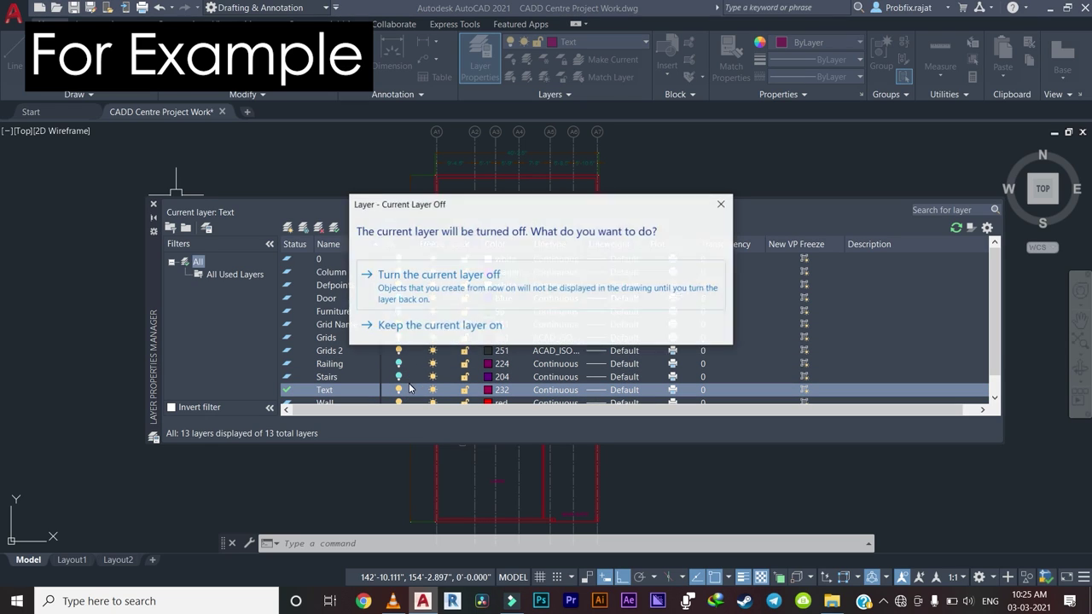
{"action": "left_click", "coordinate": [461, 275]}
{"action": "scroll", "coordinate": [429, 383], "scroll_direction": "down", "scroll_amount": 1}
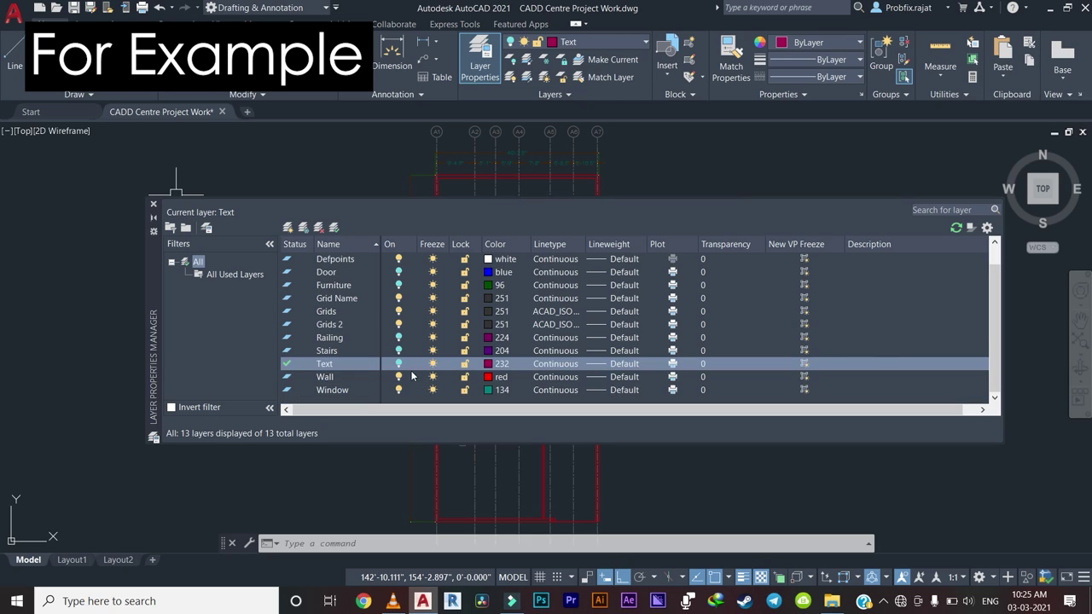
{"action": "left_click", "coordinate": [398, 376]}
{"action": "left_click", "coordinate": [398, 390]}
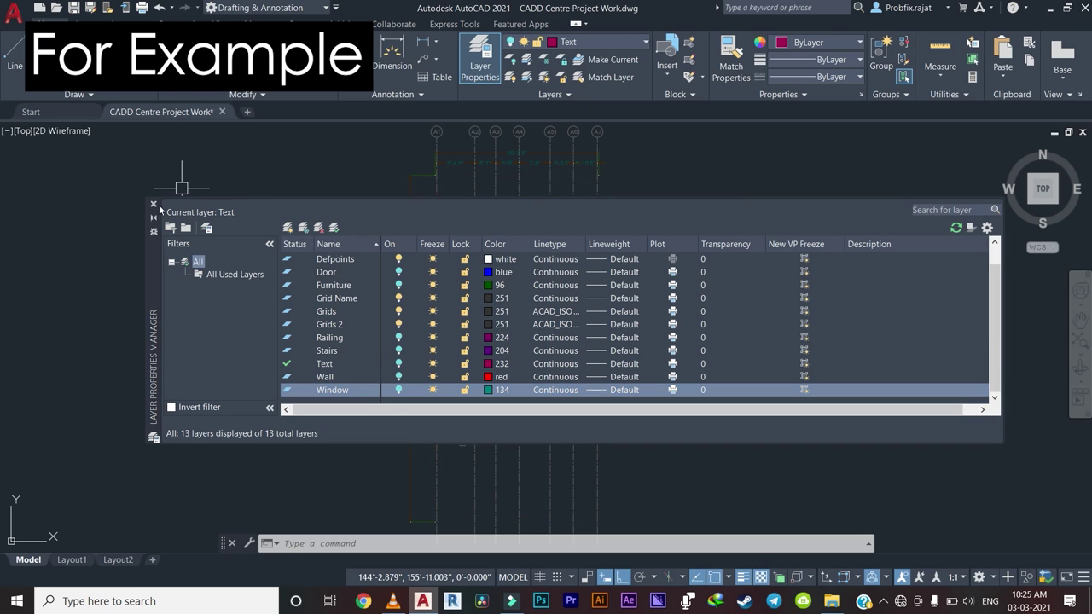
{"action": "left_click", "coordinate": [151, 206]}
Pan the floor plan, then reopen the layer settings with LA and close them again.
{"action": "scroll", "coordinate": [390, 244], "scroll_direction": "up", "scroll_amount": 3}
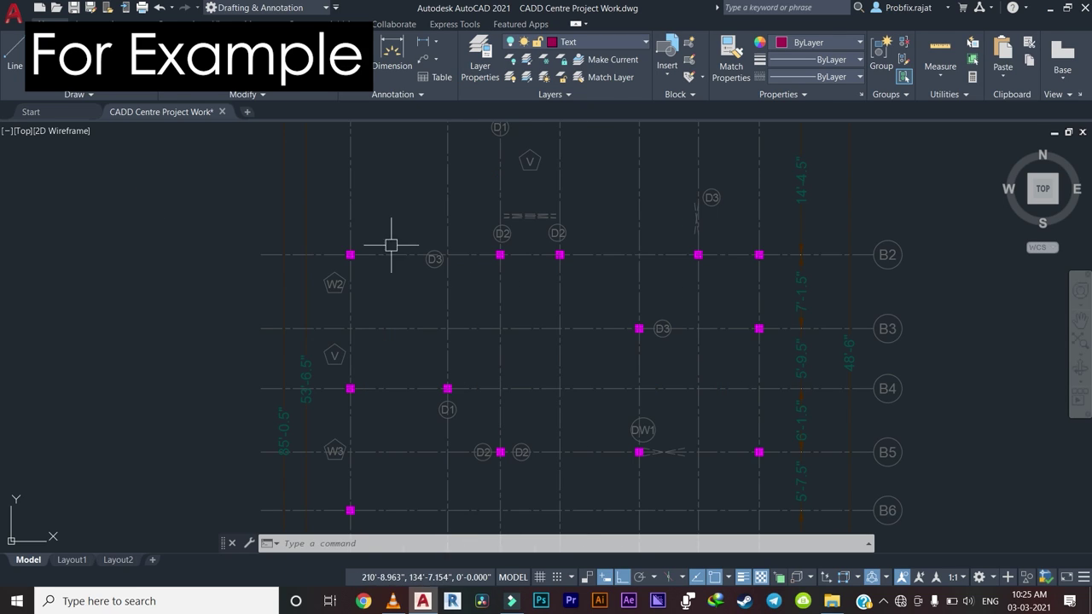
{"action": "scroll", "coordinate": [415, 290], "scroll_direction": "down", "scroll_amount": 3}
{"action": "scroll", "coordinate": [487, 399], "scroll_direction": "up", "scroll_amount": 4}
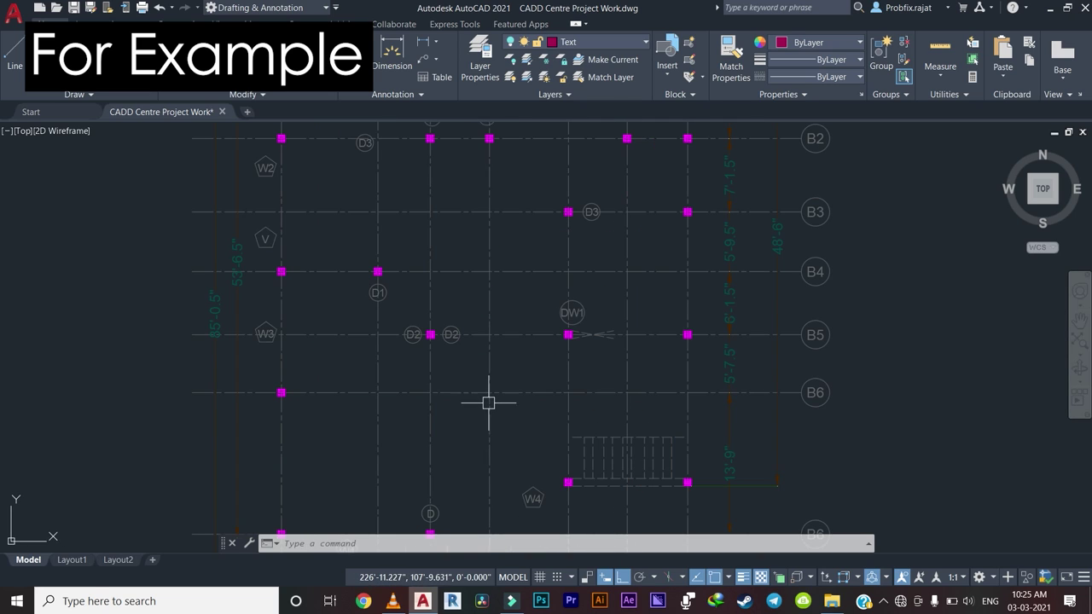
{"action": "scroll", "coordinate": [490, 398], "scroll_direction": "down", "scroll_amount": 1}
{"action": "middle_click_drag", "start_coordinate": [491, 398], "coordinate": [518, 415]}
{"action": "type", "text": "la"}
{"action": "key", "text": "Return"}
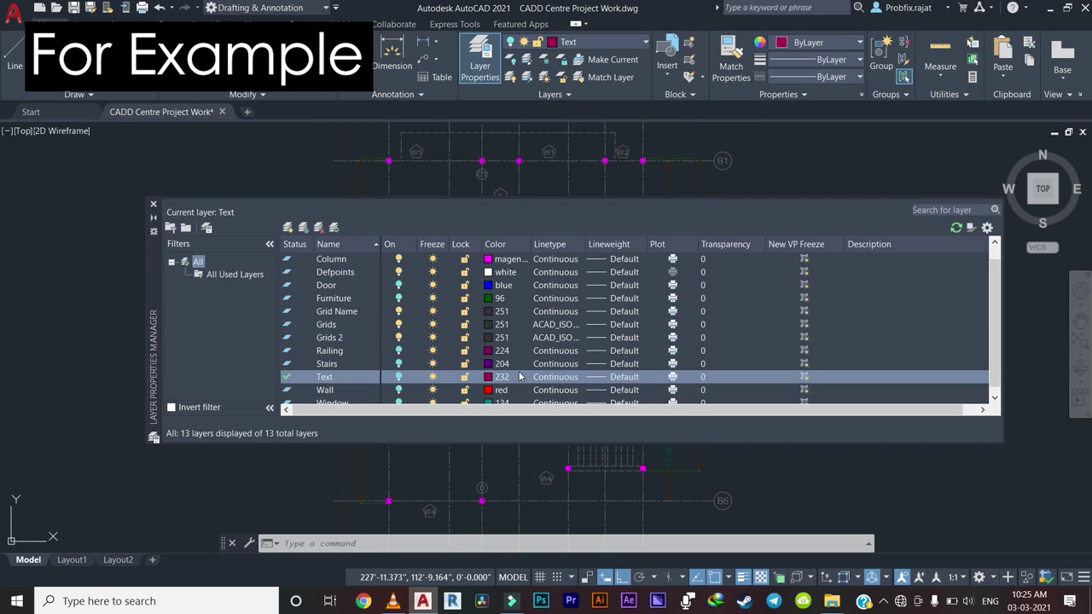
{"action": "left_click", "coordinate": [154, 206]}
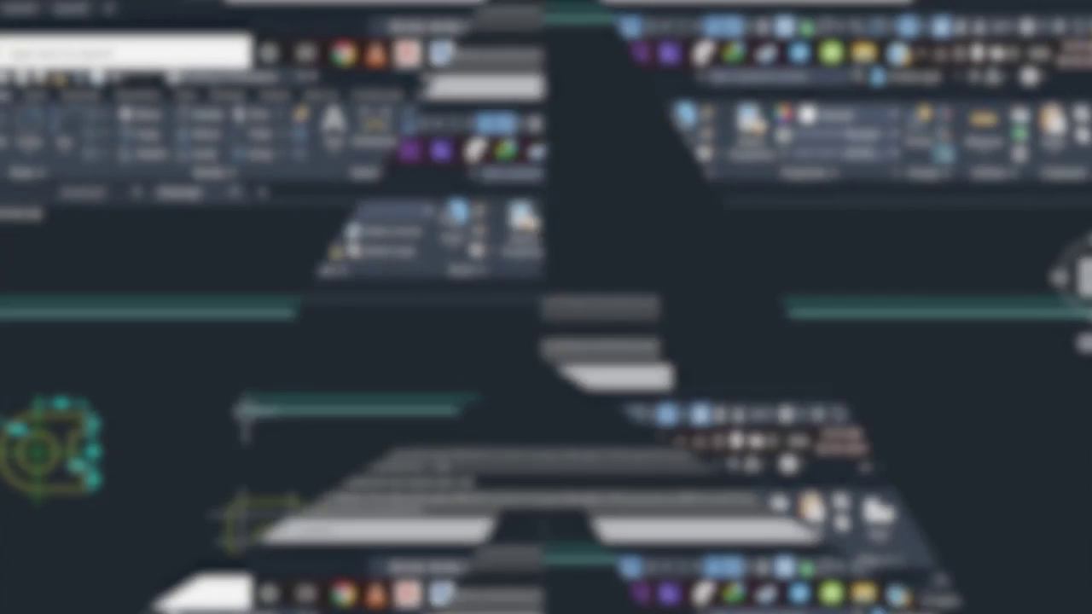
Zoom in on the L-shaped part in Drawings.dwg and open Layer Properties.
{"action": "scroll", "coordinate": [495, 373], "scroll_direction": "up", "scroll_amount": 1}
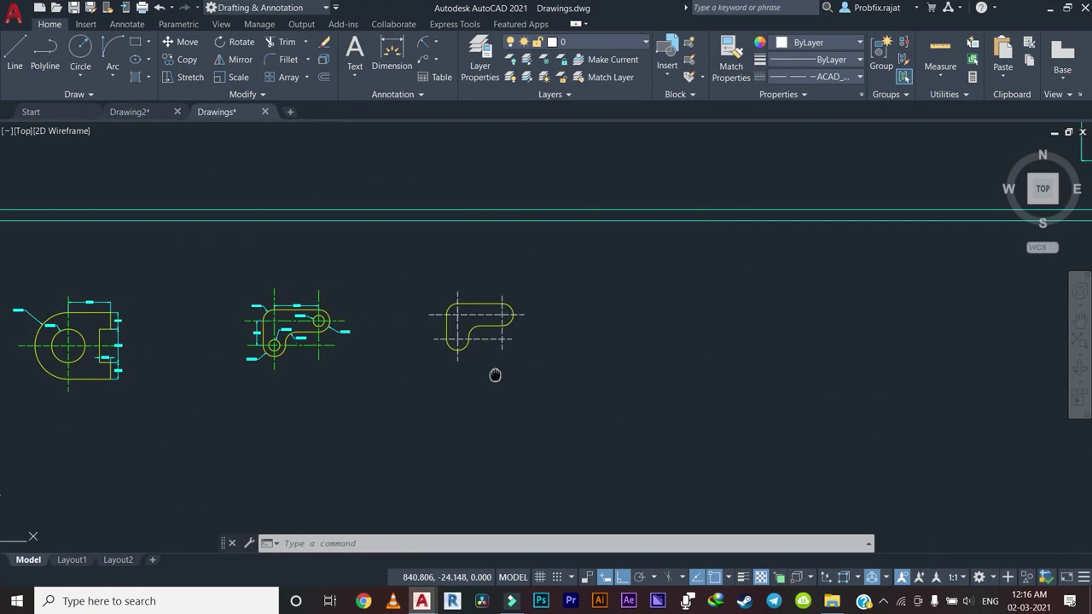
{"action": "scroll", "coordinate": [480, 316], "scroll_direction": "up", "scroll_amount": 2}
{"action": "scroll", "coordinate": [473, 331], "scroll_direction": "up", "scroll_amount": 1}
{"action": "scroll", "coordinate": [473, 331], "scroll_direction": "down", "scroll_amount": 3}
{"action": "scroll", "coordinate": [334, 419], "scroll_direction": "up", "scroll_amount": 3}
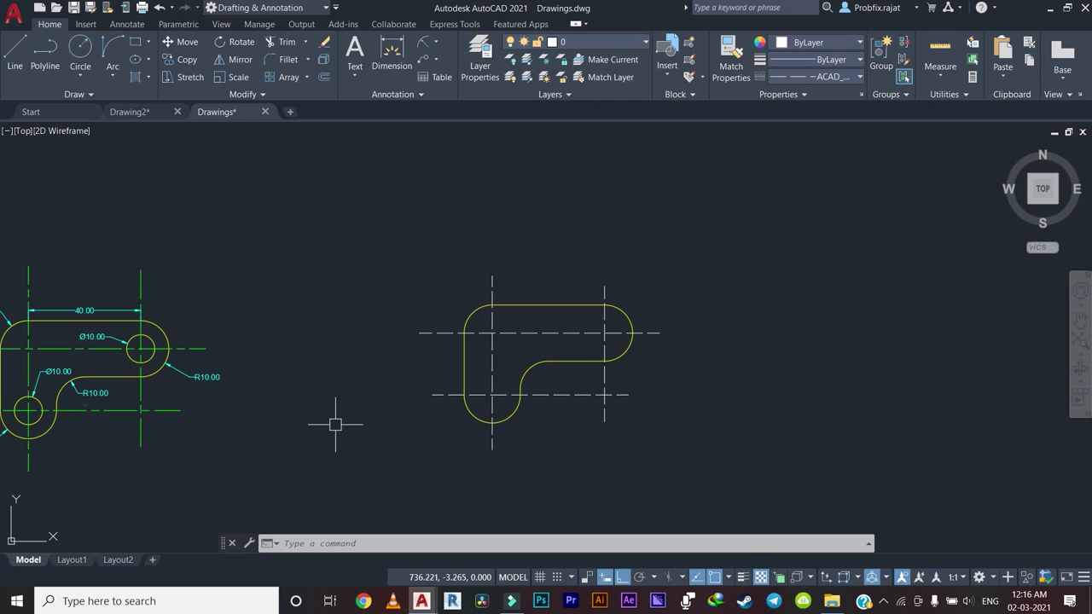
{"action": "scroll", "coordinate": [475, 342], "scroll_direction": "up", "scroll_amount": 2}
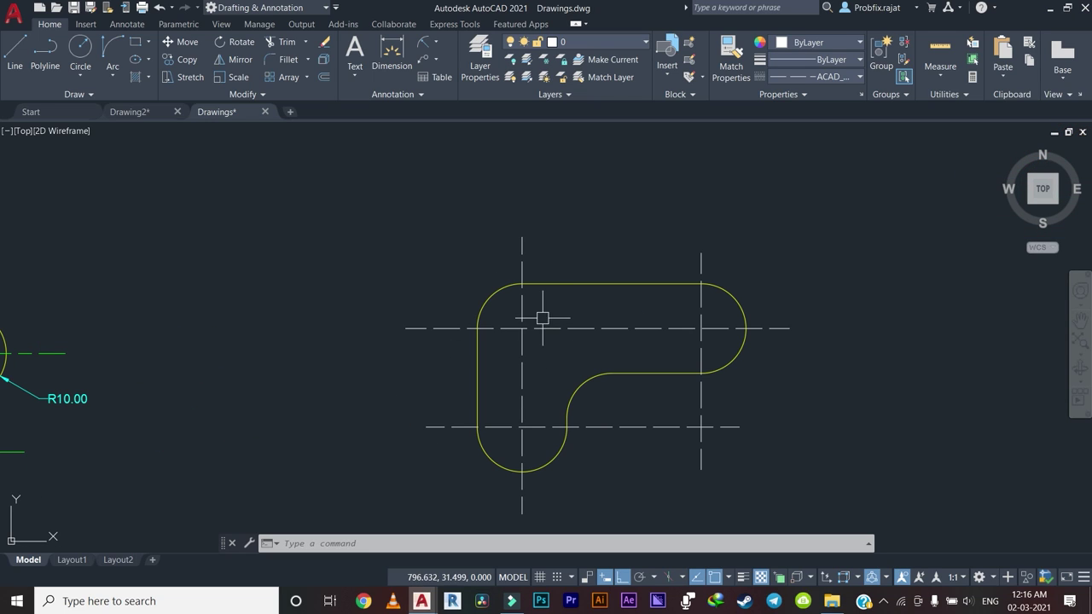
{"action": "left_click", "coordinate": [481, 56]}
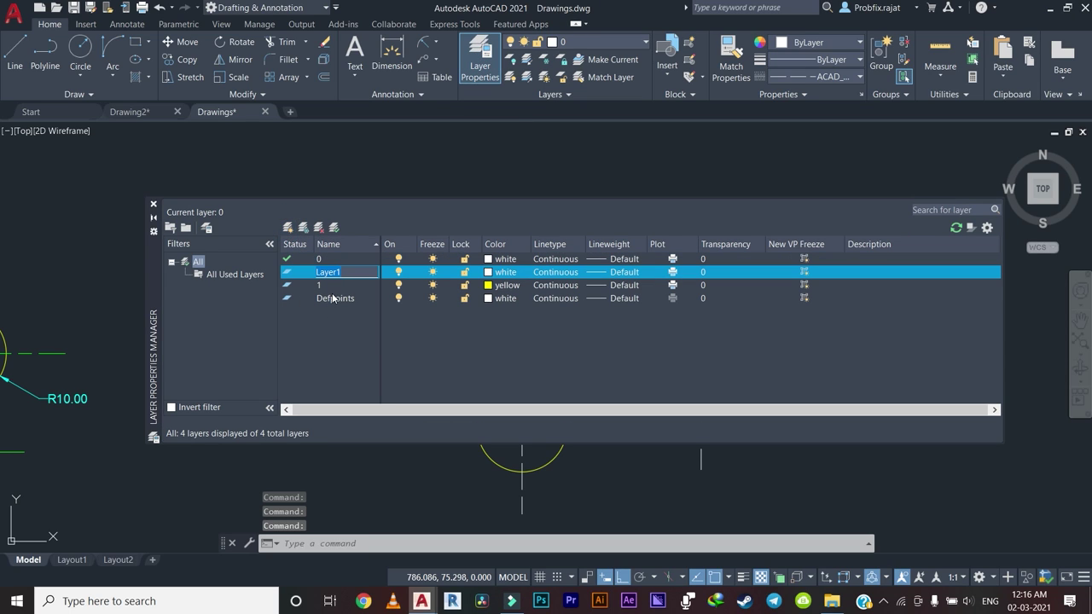
Set Layer1's colour to green.
{"action": "left_click", "coordinate": [486, 272]}
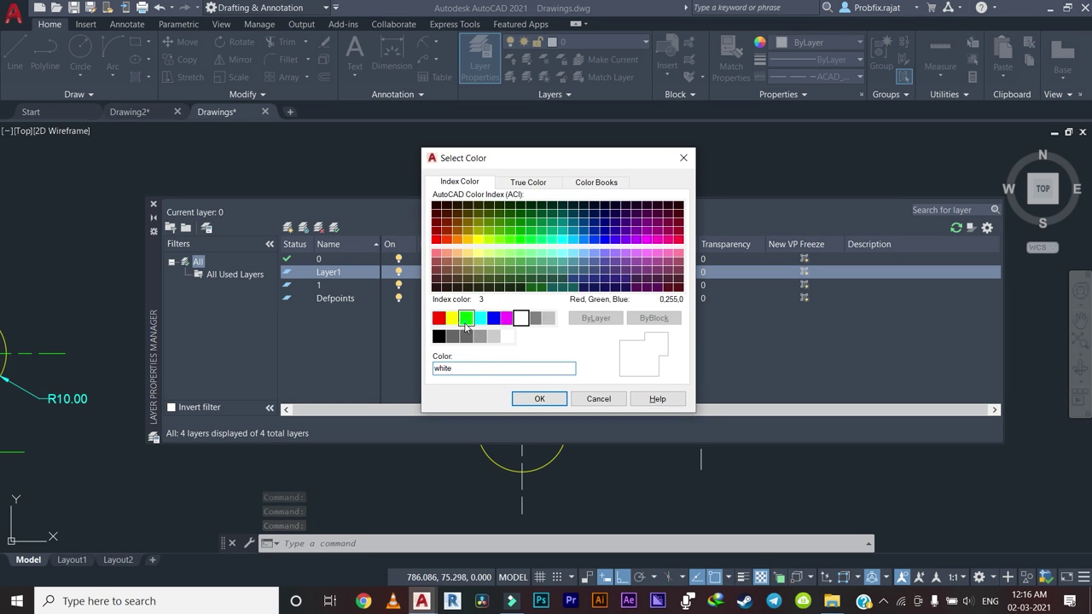
{"action": "left_click", "coordinate": [466, 318]}
{"action": "left_click", "coordinate": [538, 398]}
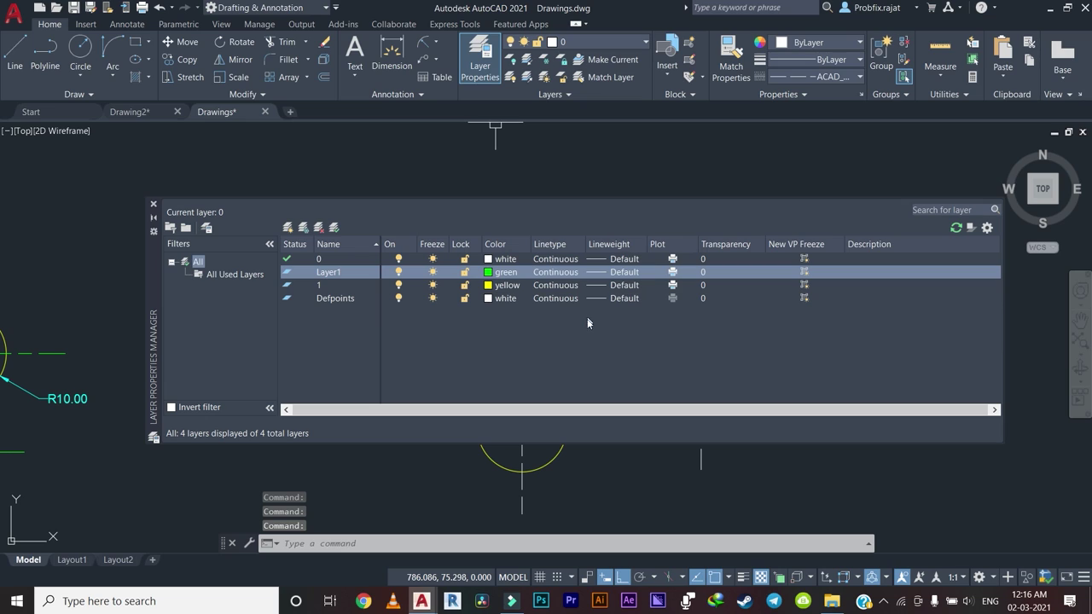
Change Layer1's linetype to ACAD_ISO08W100 long-dash short-dash.
{"action": "left_click", "coordinate": [572, 272]}
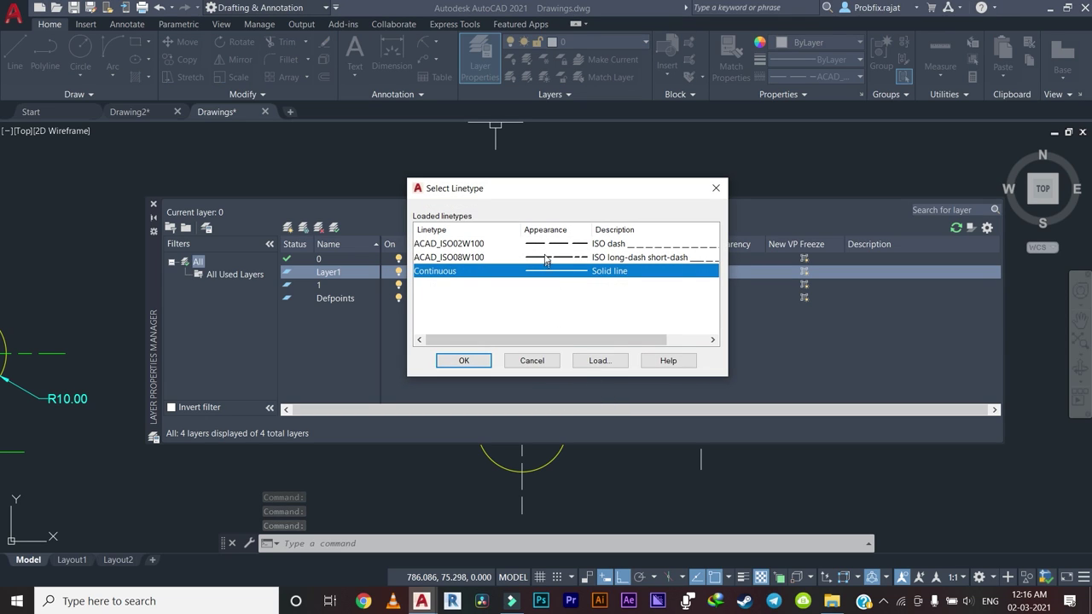
{"action": "left_click", "coordinate": [547, 257]}
{"action": "left_click", "coordinate": [466, 361]}
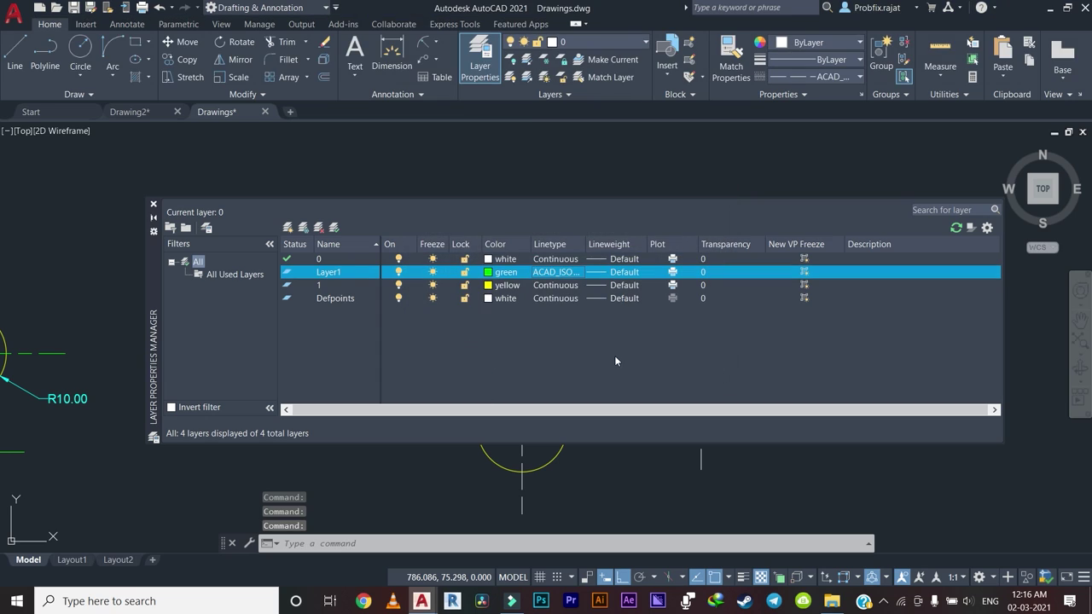
Move the L-shaped part's upper, left, lower and right centerlines onto Layer1.
{"action": "left_click", "coordinate": [154, 205]}
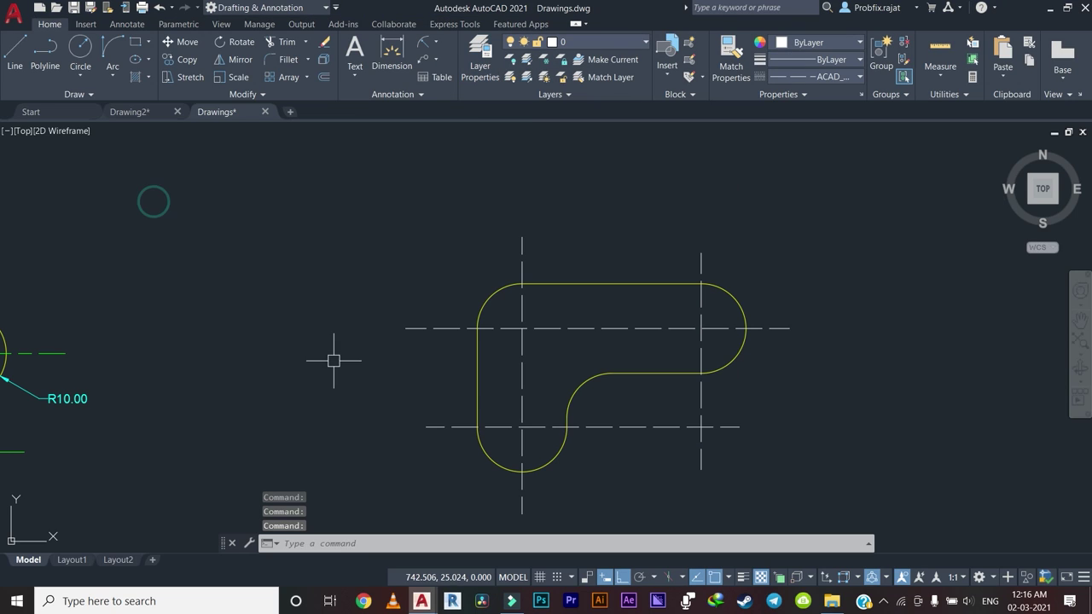
{"action": "key", "text": "Escape"}
{"action": "left_click", "coordinate": [565, 312]}
{"action": "left_click", "coordinate": [513, 354]}
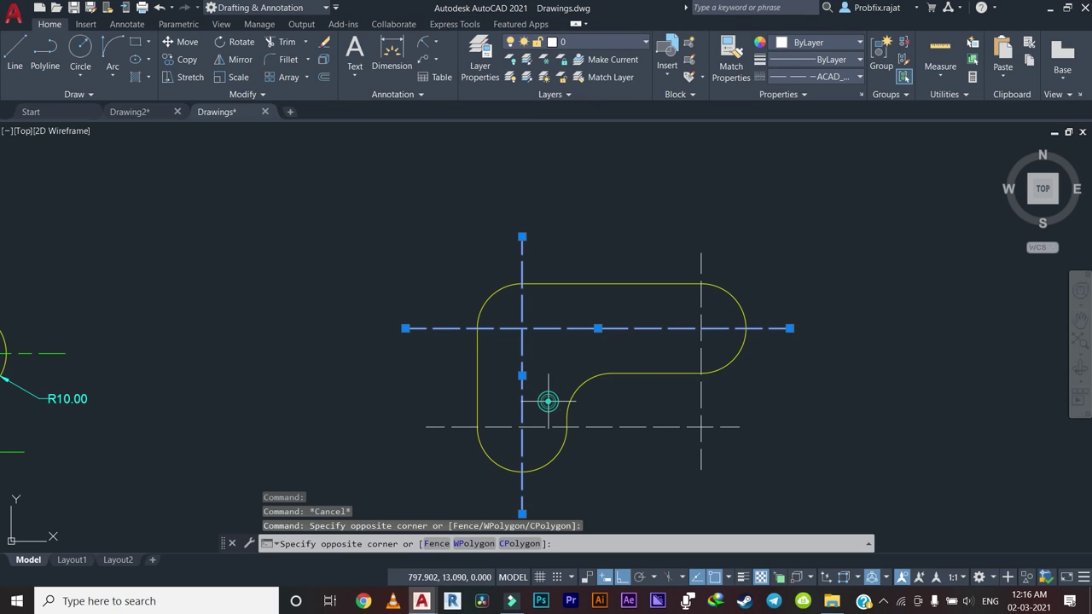
{"action": "left_click", "coordinate": [514, 434]}
{"action": "left_click", "coordinate": [711, 304]}
{"action": "left_click", "coordinate": [701, 298]}
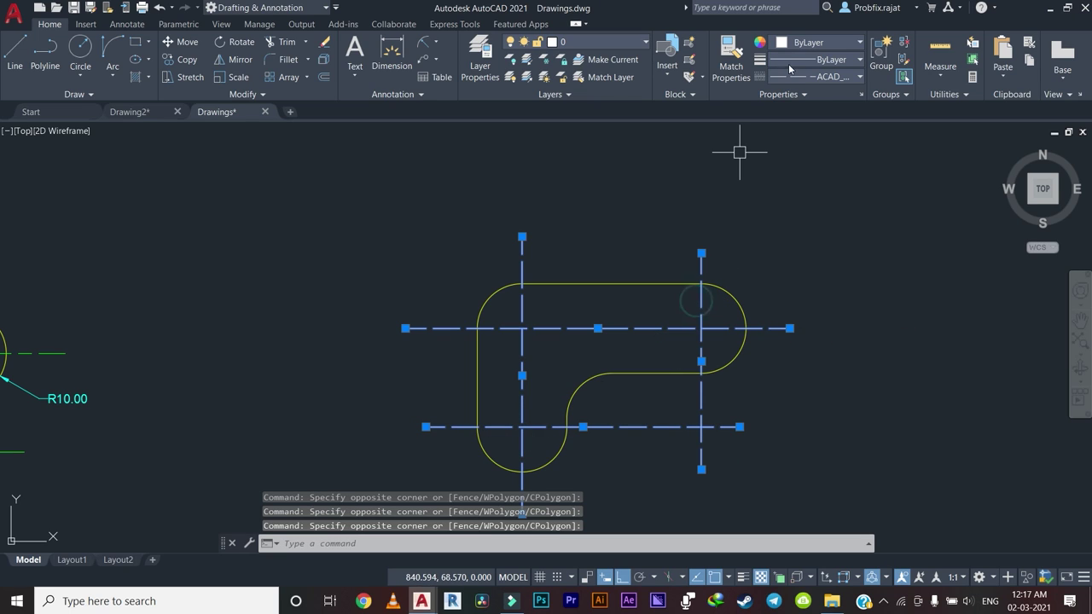
{"action": "left_click", "coordinate": [573, 42]}
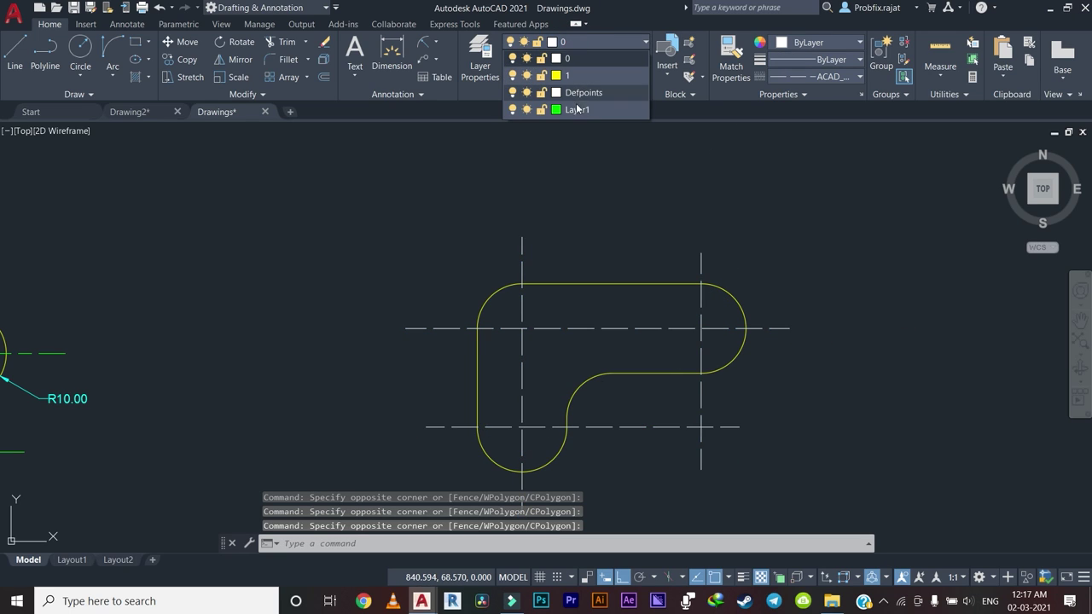
{"action": "left_click", "coordinate": [574, 109]}
{"action": "key", "text": "Escape"}
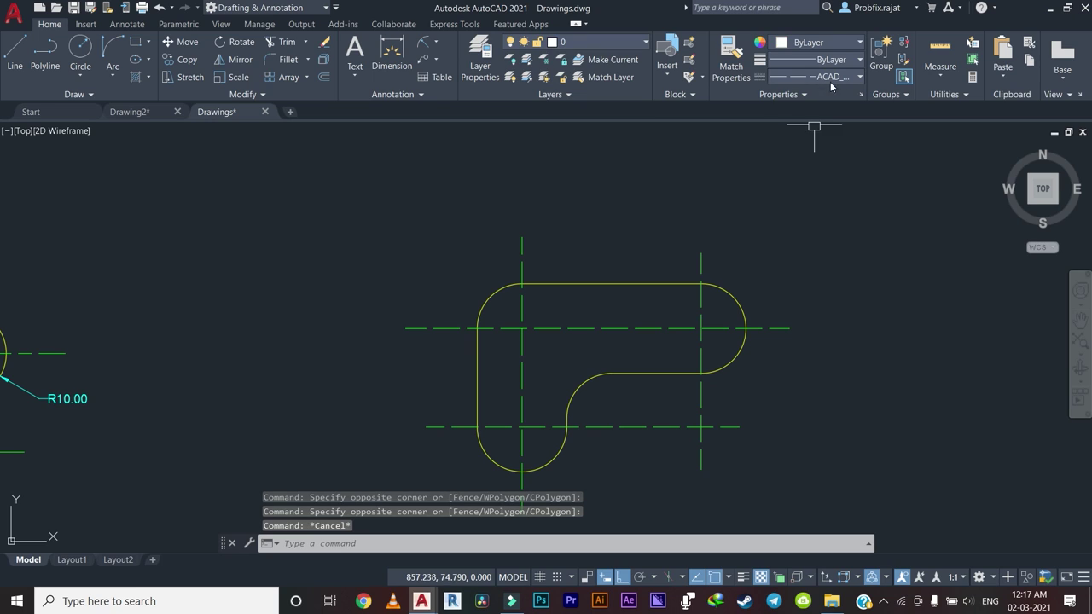
Set the current linetype to ByLayer, pan the part left, and check the right arc's colour.
{"action": "left_click", "coordinate": [805, 93]}
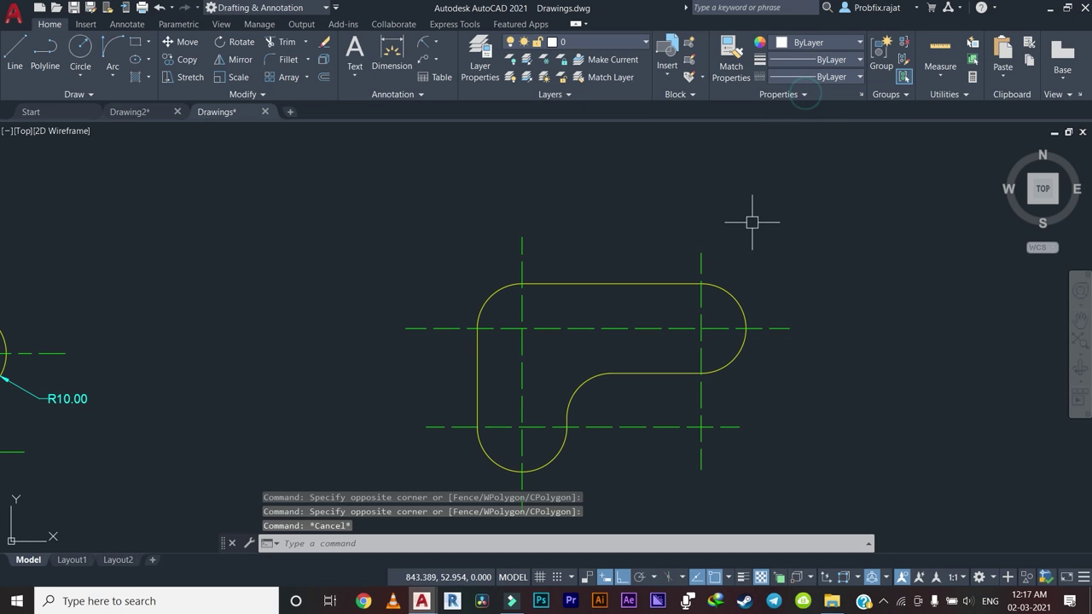
{"action": "middle_click_drag", "start_coordinate": [718, 267], "coordinate": [647, 260]}
{"action": "middle_click_drag", "start_coordinate": [670, 305], "coordinate": [593, 298]}
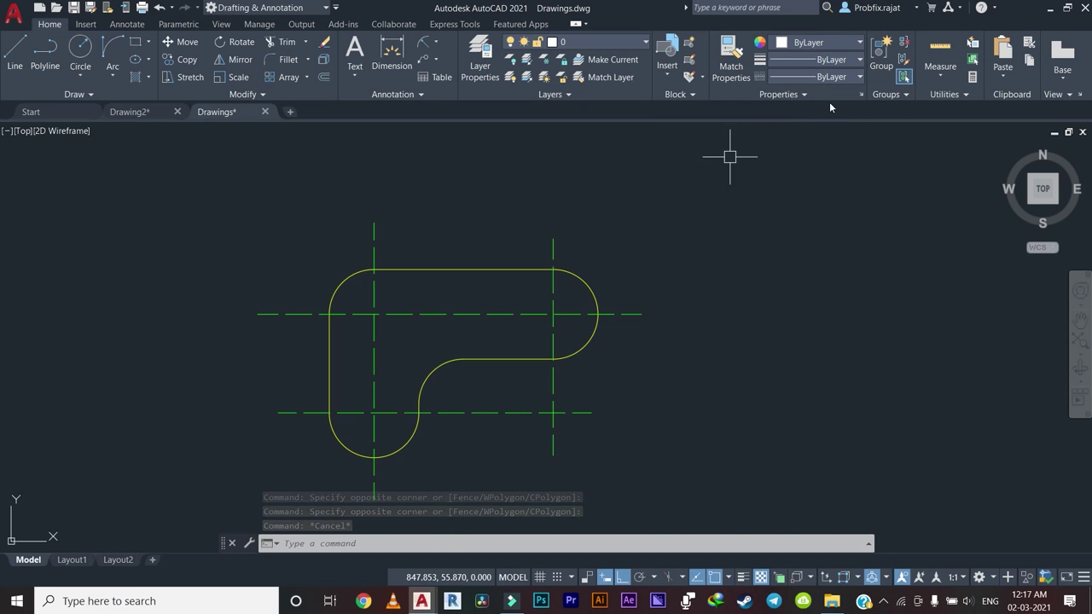
{"action": "left_click", "coordinate": [597, 292]}
{"action": "left_click", "coordinate": [814, 43]}
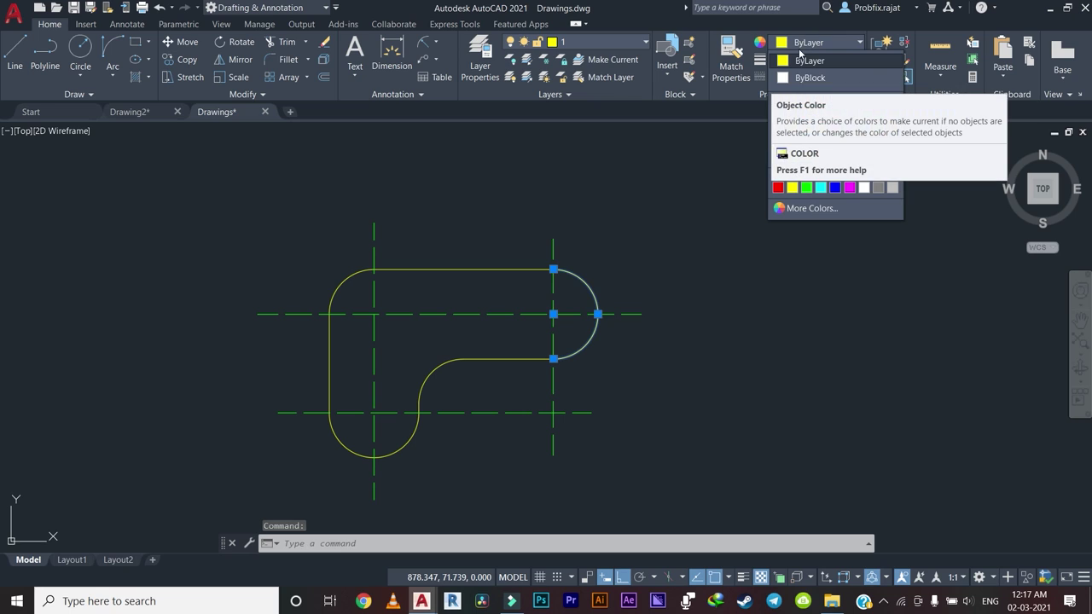
{"action": "key", "text": "Escape"}
{"action": "key", "text": "Escape"}
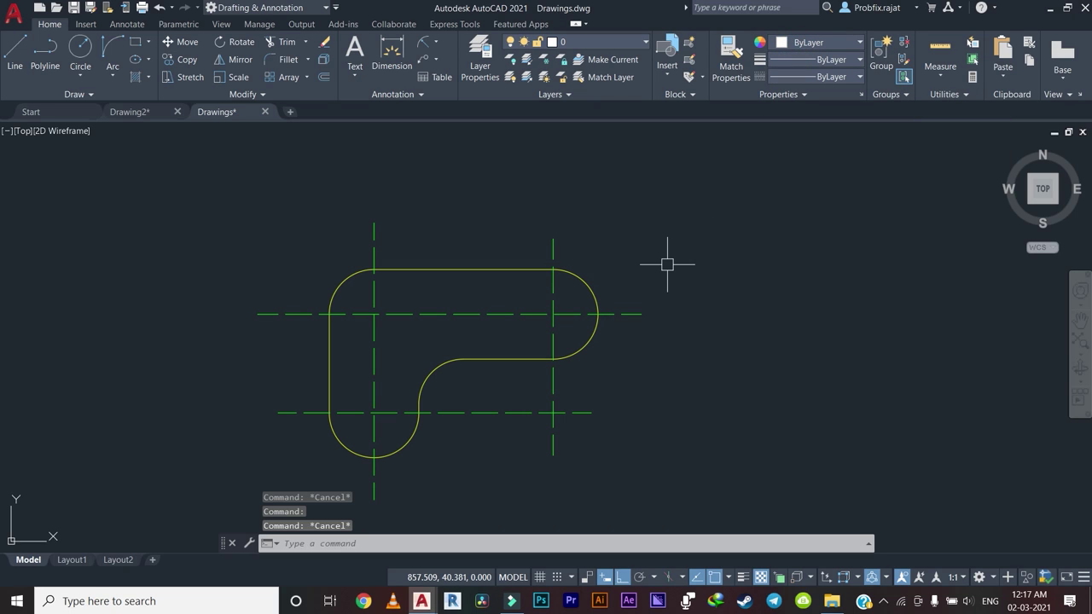
Place an R10.00 radius dimension on the L-shaped part's top-left arc.
{"action": "scroll", "coordinate": [554, 478], "scroll_direction": "down", "scroll_amount": 8}
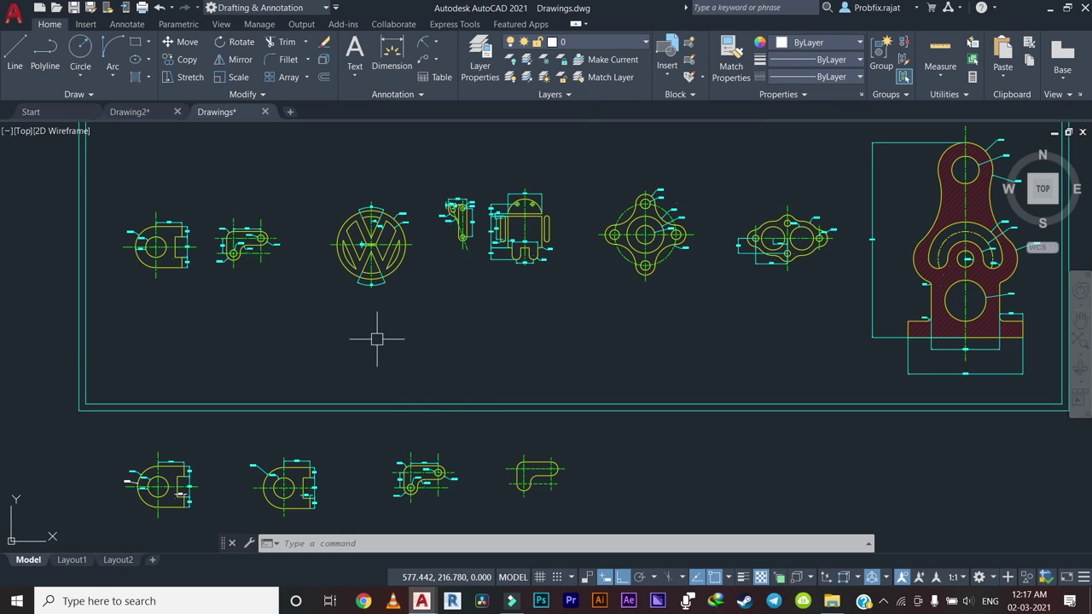
{"action": "scroll", "coordinate": [512, 529], "scroll_direction": "down", "scroll_amount": 1}
{"action": "scroll", "coordinate": [500, 475], "scroll_direction": "up", "scroll_amount": 5}
{"action": "middle_click_drag", "start_coordinate": [463, 412], "coordinate": [400, 299]}
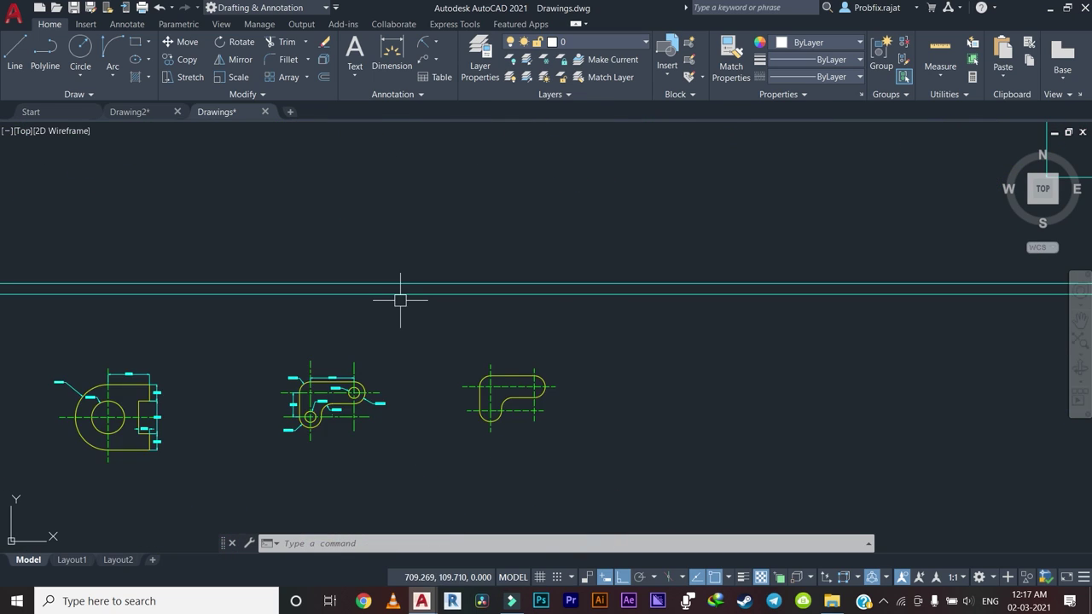
{"action": "scroll", "coordinate": [446, 376], "scroll_direction": "up", "scroll_amount": 4}
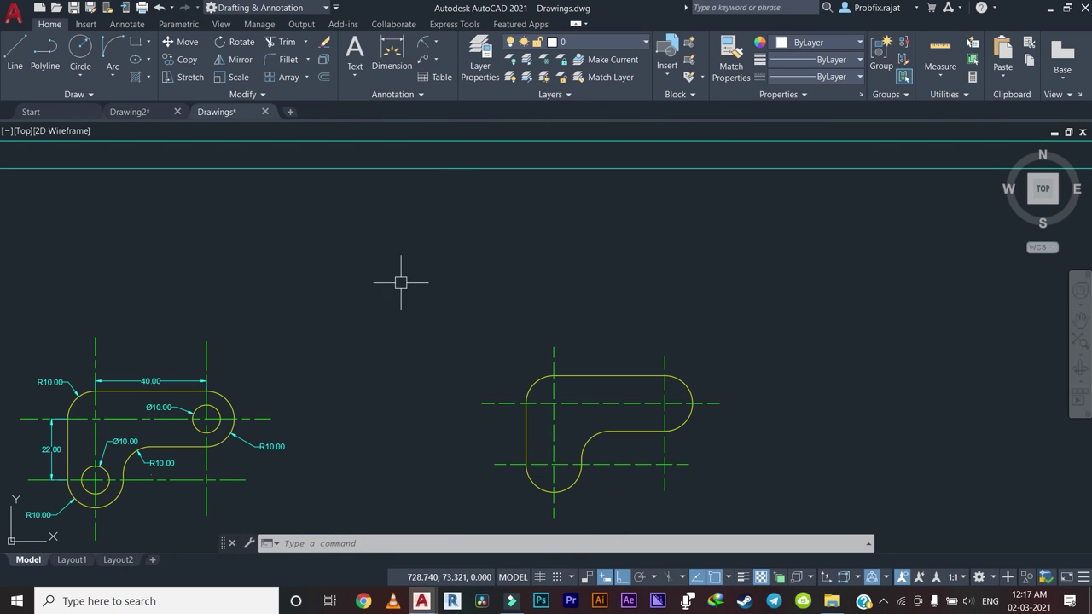
{"action": "scroll", "coordinate": [399, 283], "scroll_direction": "down", "scroll_amount": 2}
{"action": "scroll", "coordinate": [400, 282], "scroll_direction": "down", "scroll_amount": 2}
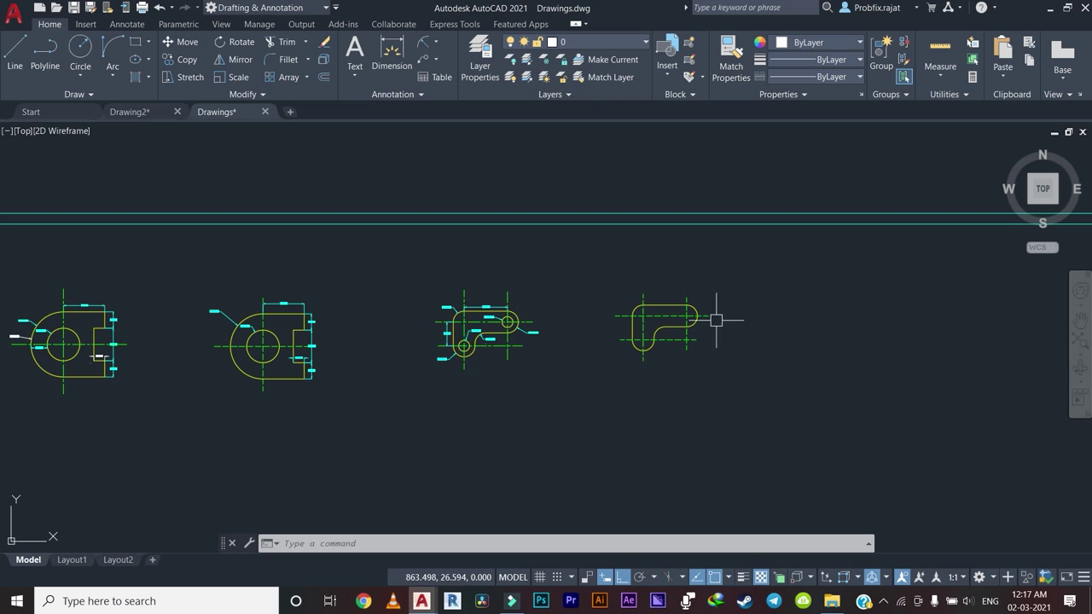
{"action": "scroll", "coordinate": [715, 320], "scroll_direction": "up", "scroll_amount": 5}
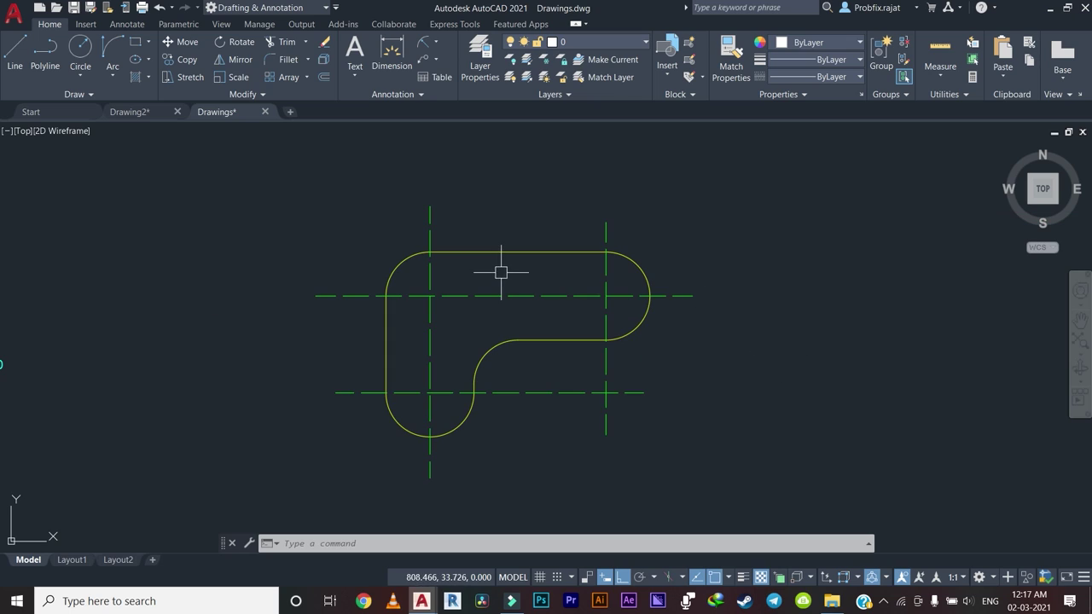
{"action": "left_click", "coordinate": [425, 42]}
{"action": "left_click", "coordinate": [390, 257]}
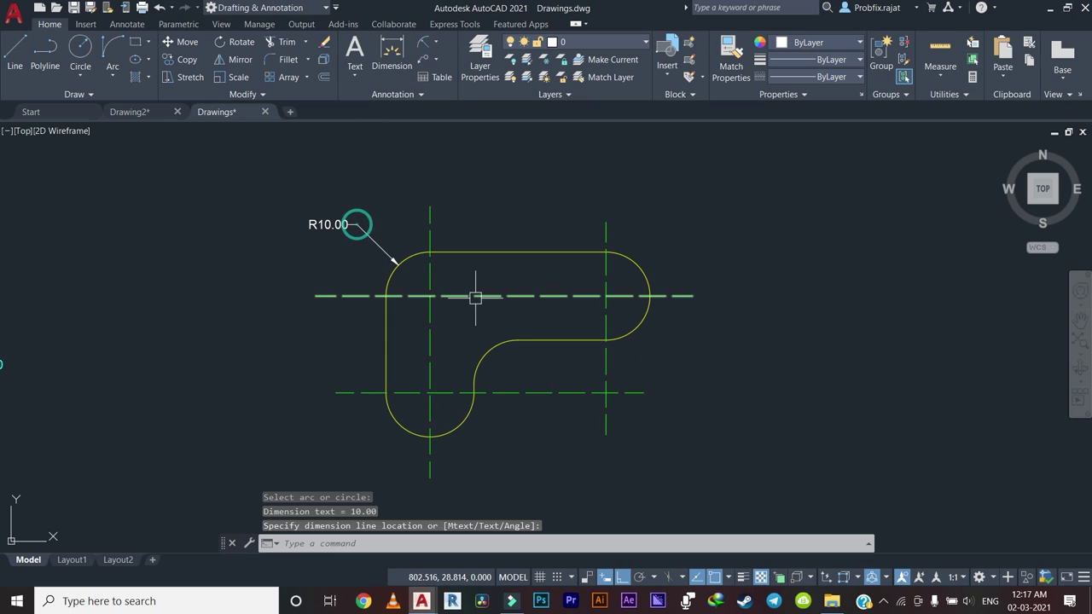
{"action": "scroll", "coordinate": [762, 312], "scroll_direction": "down", "scroll_amount": 3}
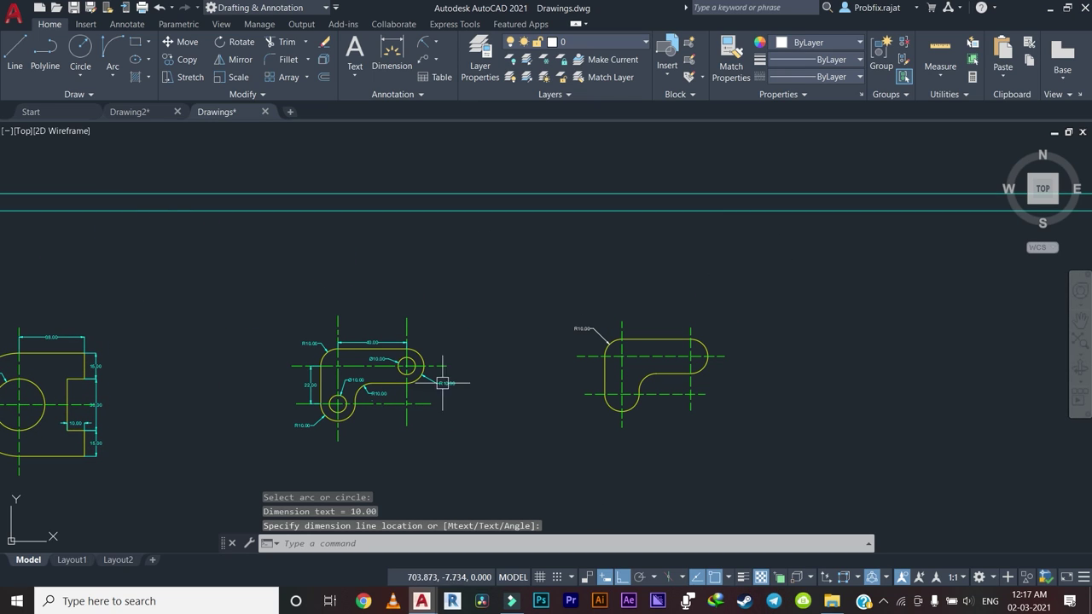
Cancel a started rectangle and switch to the Drawing2 drawing with its circles.
{"action": "left_click", "coordinate": [149, 43]}
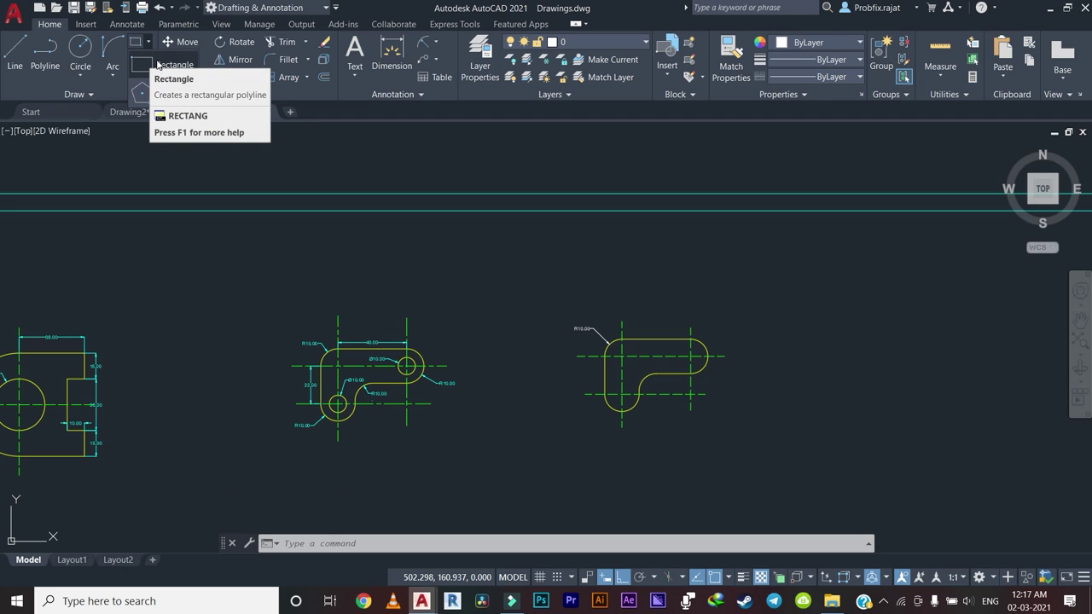
{"action": "left_click", "coordinate": [157, 64]}
{"action": "mouse_move", "coordinate": [638, 309]}
{"action": "middle_mouse_down"}
{"action": "mouse_move", "coordinate": [388, 336]}
{"action": "mouse_move", "coordinate": [256, 297]}
{"action": "middle_mouse_up"}
{"action": "key", "text": "Escape"}
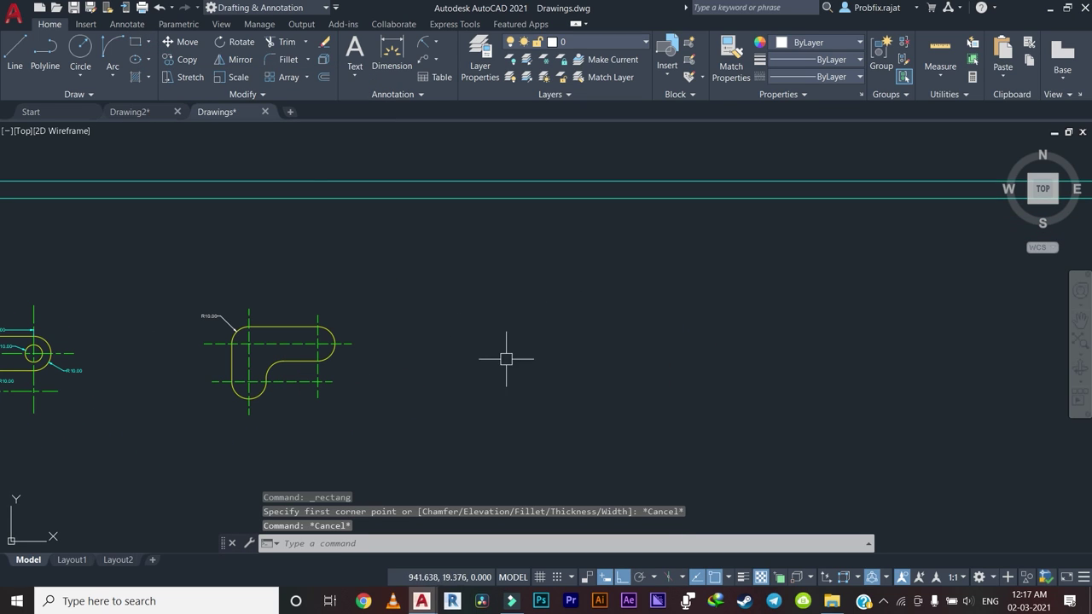
{"action": "left_click", "coordinate": [129, 111]}
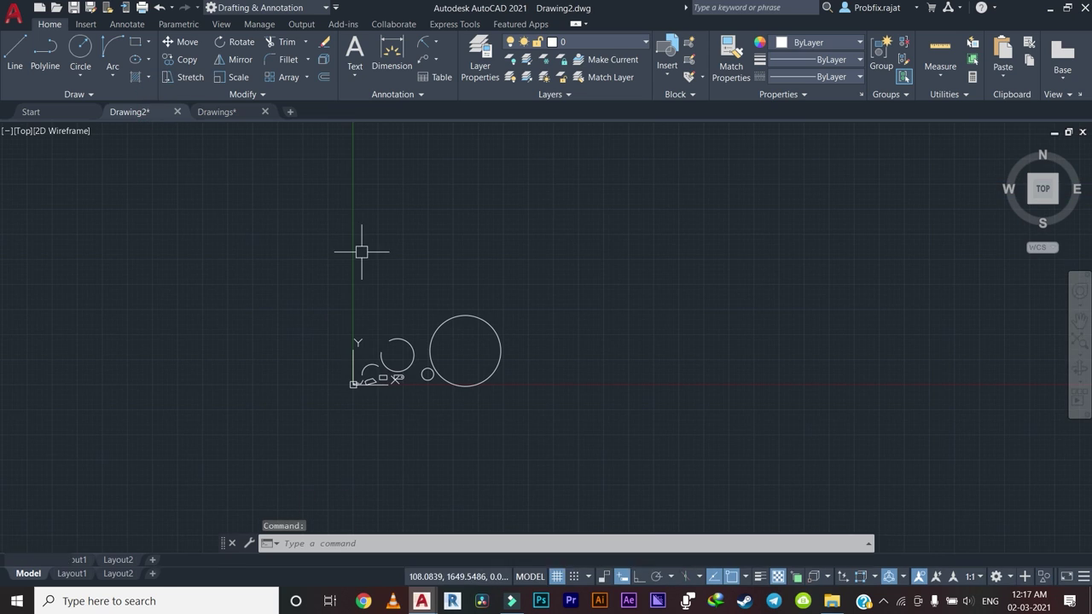
Draw a rectangle right of the large circle by picking two opposite corners.
{"action": "scroll", "coordinate": [426, 276], "scroll_direction": "up", "scroll_amount": 3}
{"action": "scroll", "coordinate": [392, 309], "scroll_direction": "up", "scroll_amount": 2}
{"action": "middle_click_drag", "start_coordinate": [392, 310], "coordinate": [102, 155]}
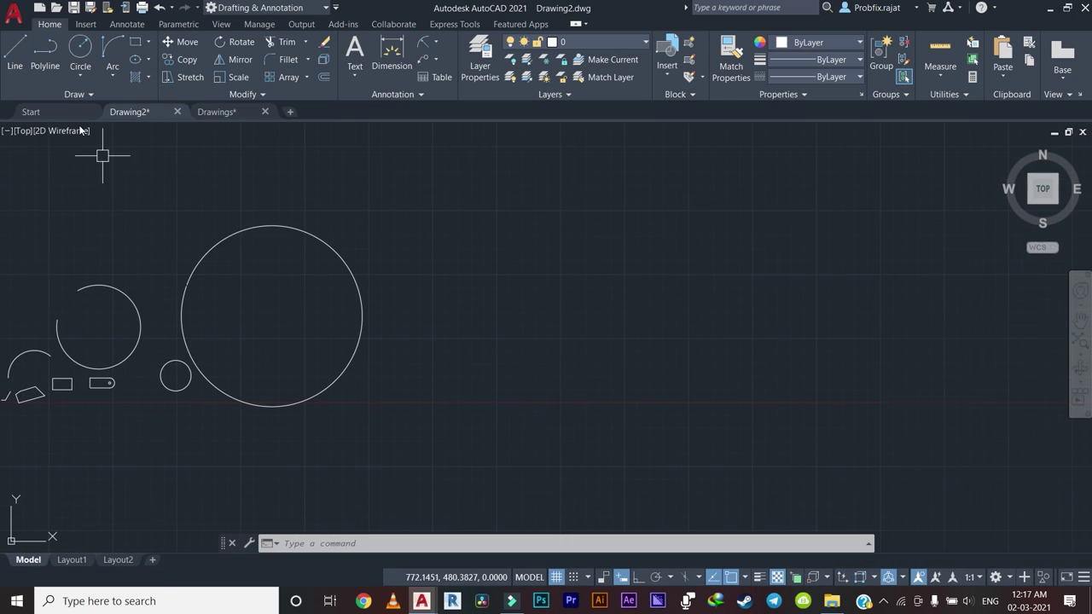
{"action": "left_click", "coordinate": [148, 42]}
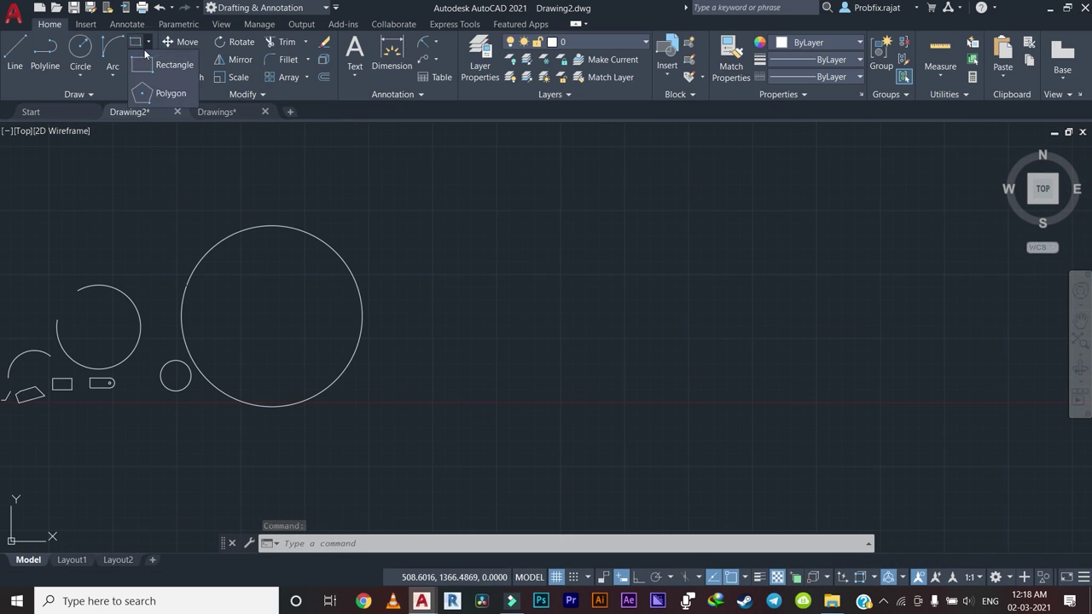
{"action": "left_click", "coordinate": [162, 61]}
{"action": "middle_click_drag", "start_coordinate": [412, 391], "coordinate": [228, 416]}
{"action": "key", "text": "Escape"}
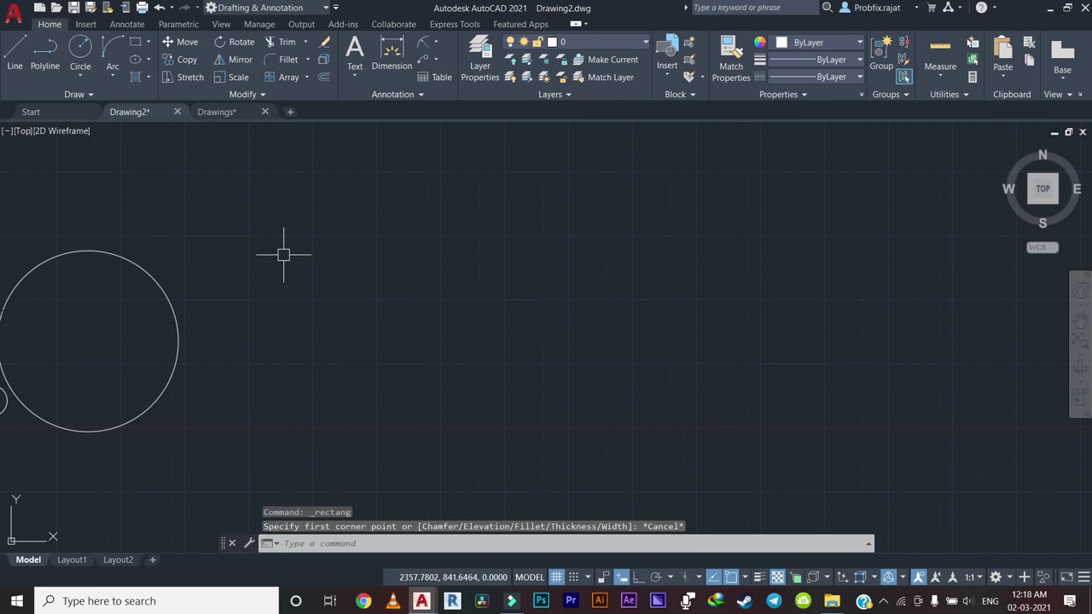
{"action": "left_click", "coordinate": [139, 44]}
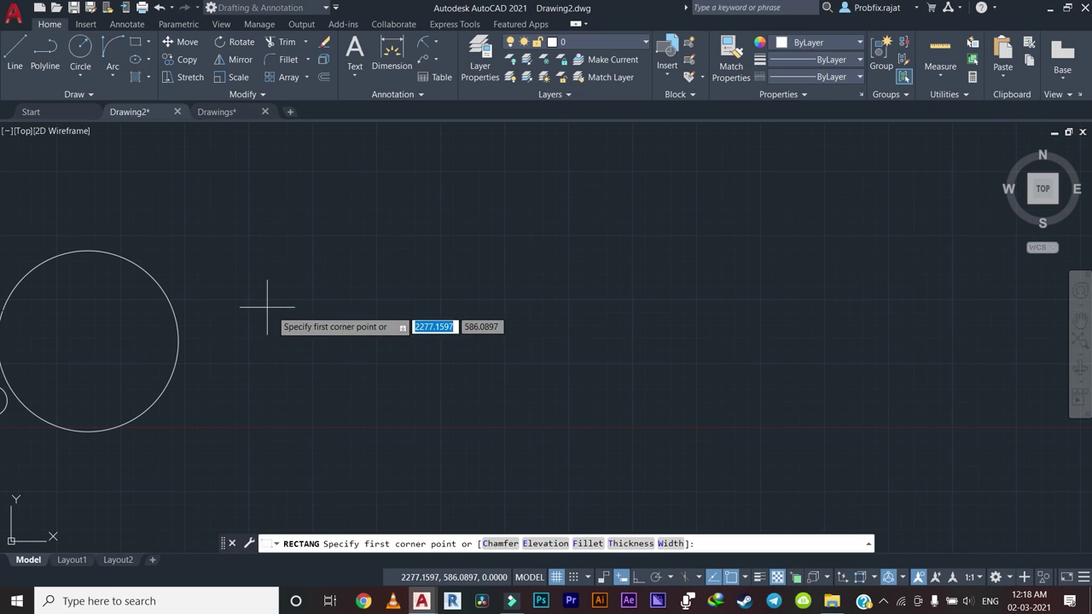
{"action": "left_click", "coordinate": [368, 211]}
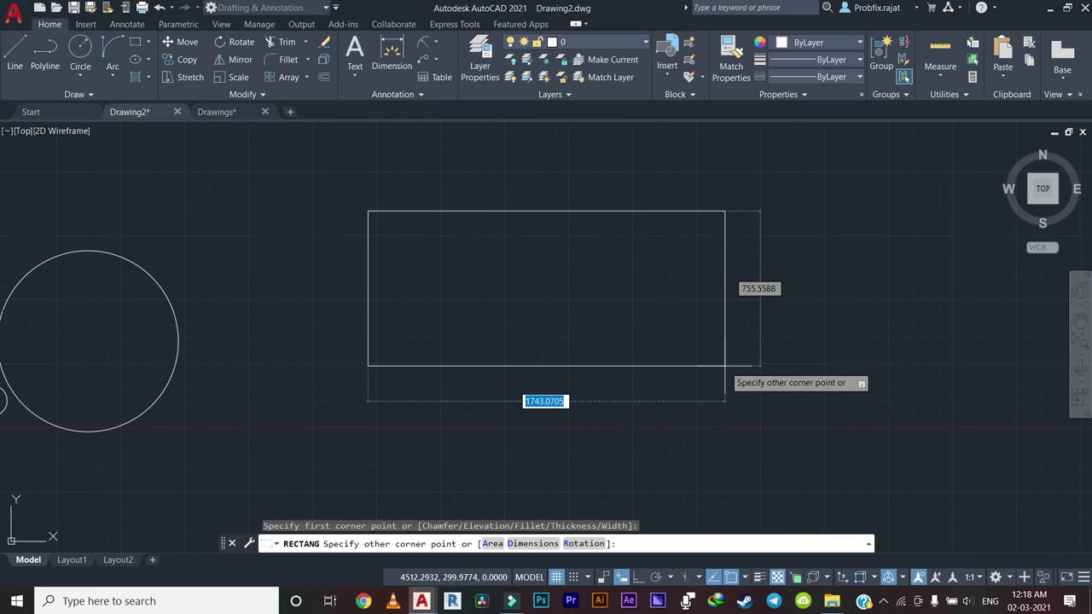
{"action": "middle_click_drag", "start_coordinate": [733, 388], "coordinate": [577, 407]}
{"action": "left_click", "coordinate": [594, 459]}
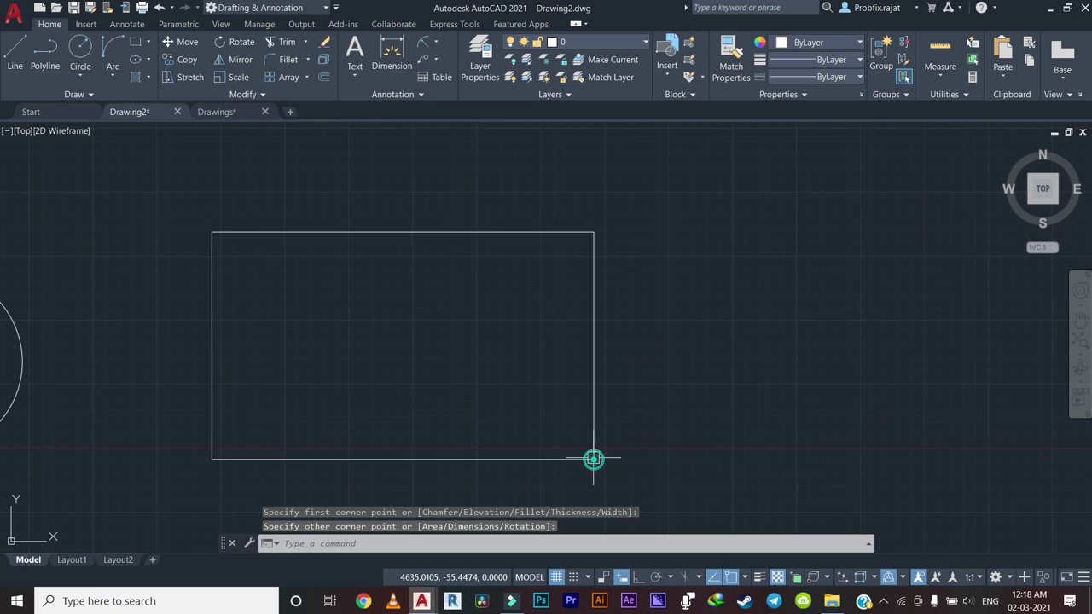
{"action": "scroll", "coordinate": [609, 332], "scroll_direction": "down", "scroll_amount": 2}
{"action": "middle_click_drag", "start_coordinate": [739, 382], "coordinate": [633, 395]}
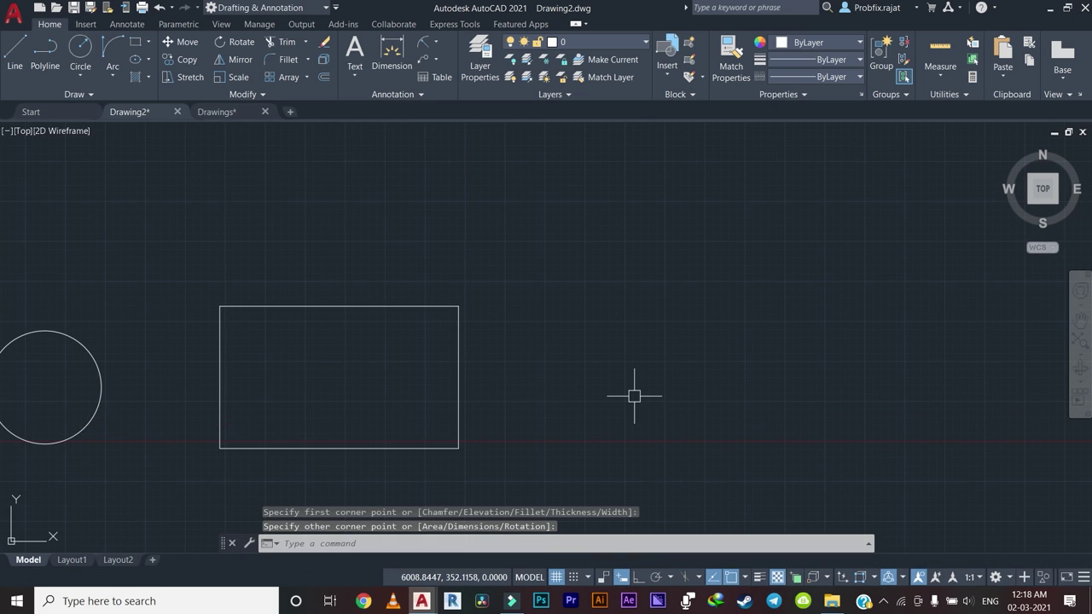
{"action": "type", "text": "REC"}
{"action": "key", "text": "Return"}
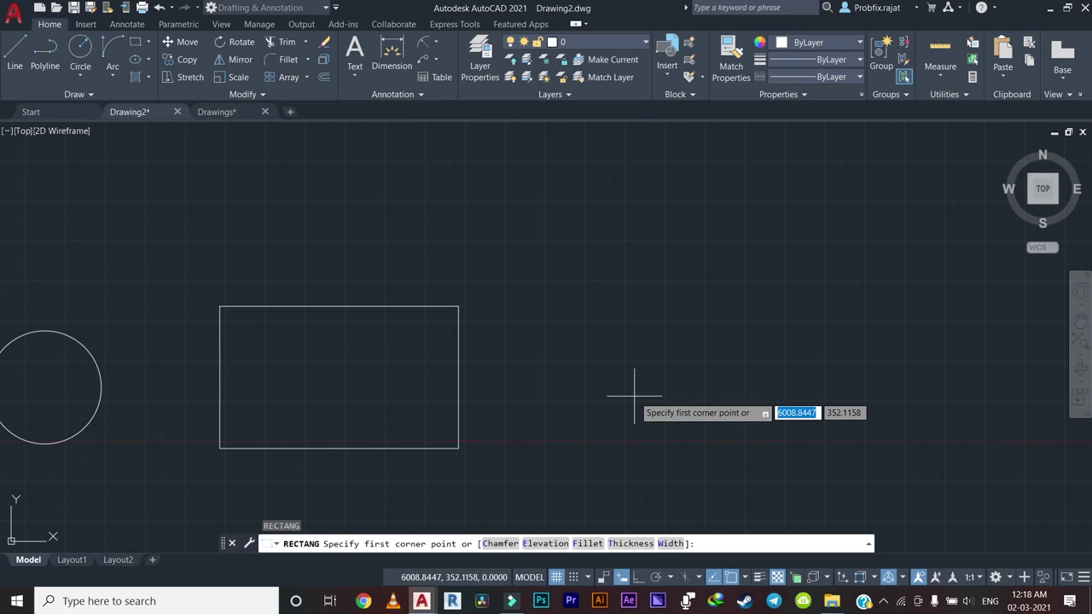
{"action": "middle_click_drag", "start_coordinate": [629, 391], "coordinate": [534, 406]}
{"action": "left_click", "coordinate": [488, 314]}
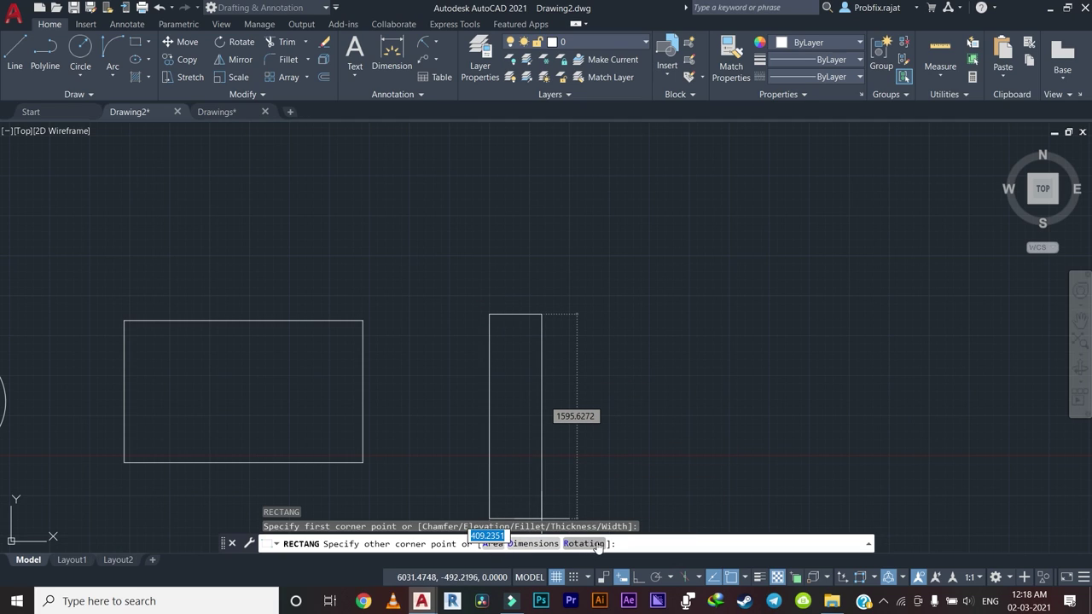
{"action": "left_click", "coordinate": [492, 544]}
{"action": "type", "text": "1000"}
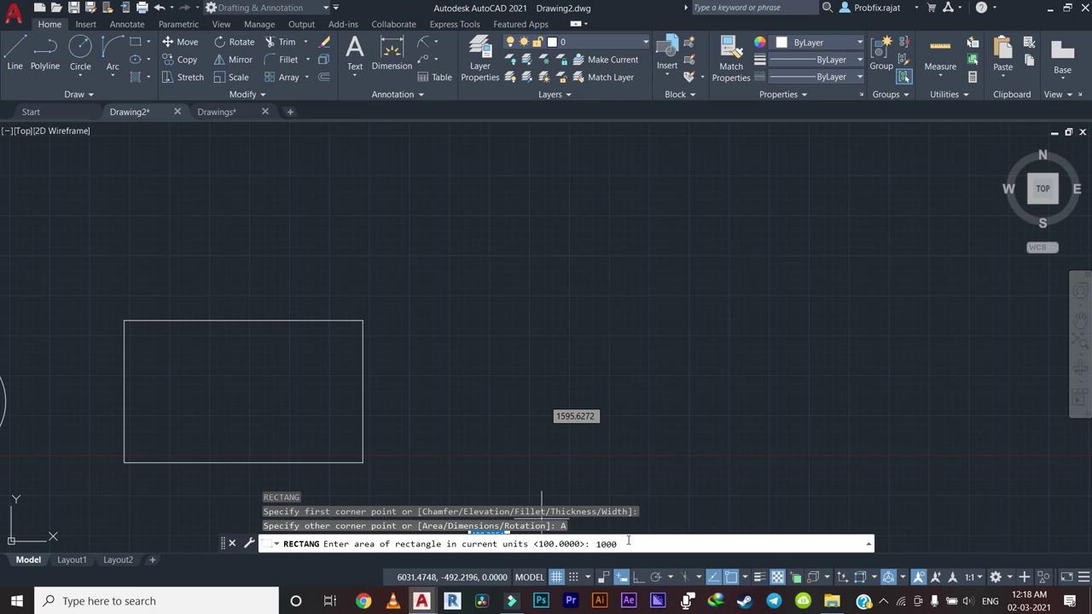
{"action": "key", "text": "Return"}
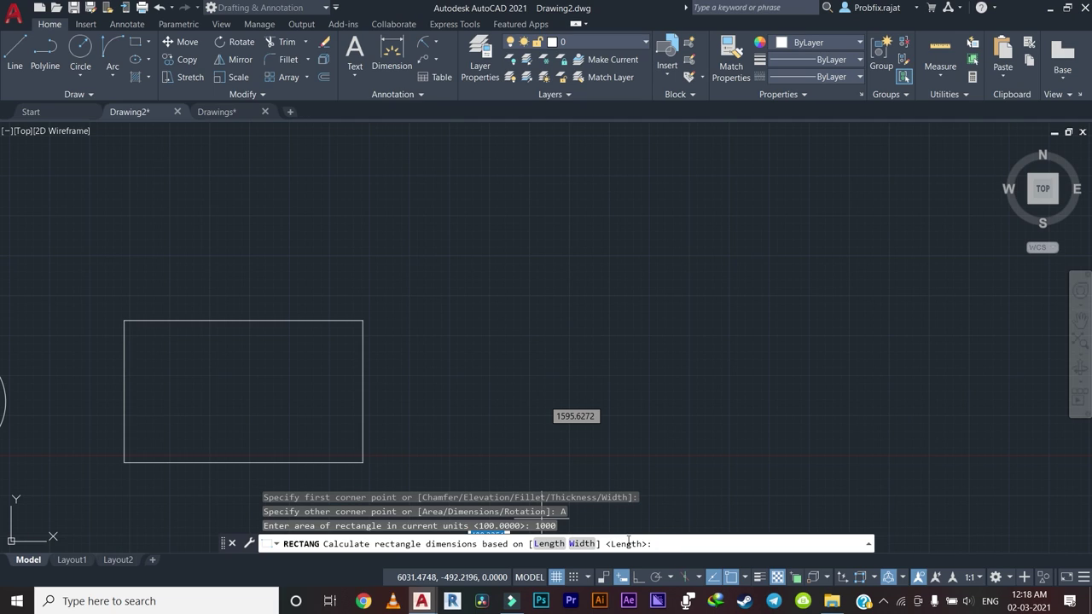
{"action": "type", "text": "40"}
{"action": "key", "text": "Return"}
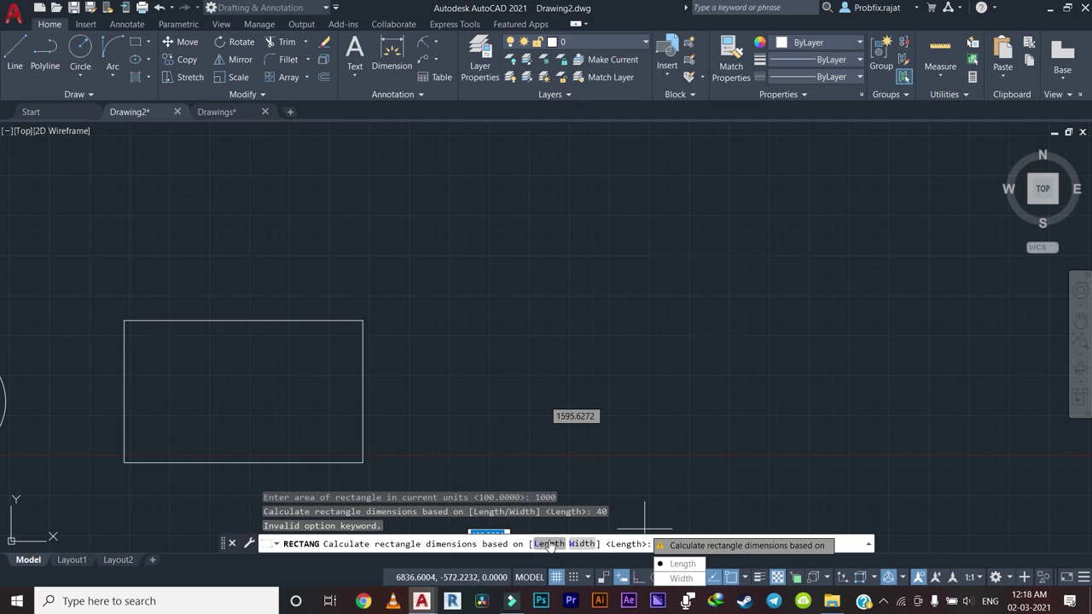
{"action": "left_click", "coordinate": [550, 543]}
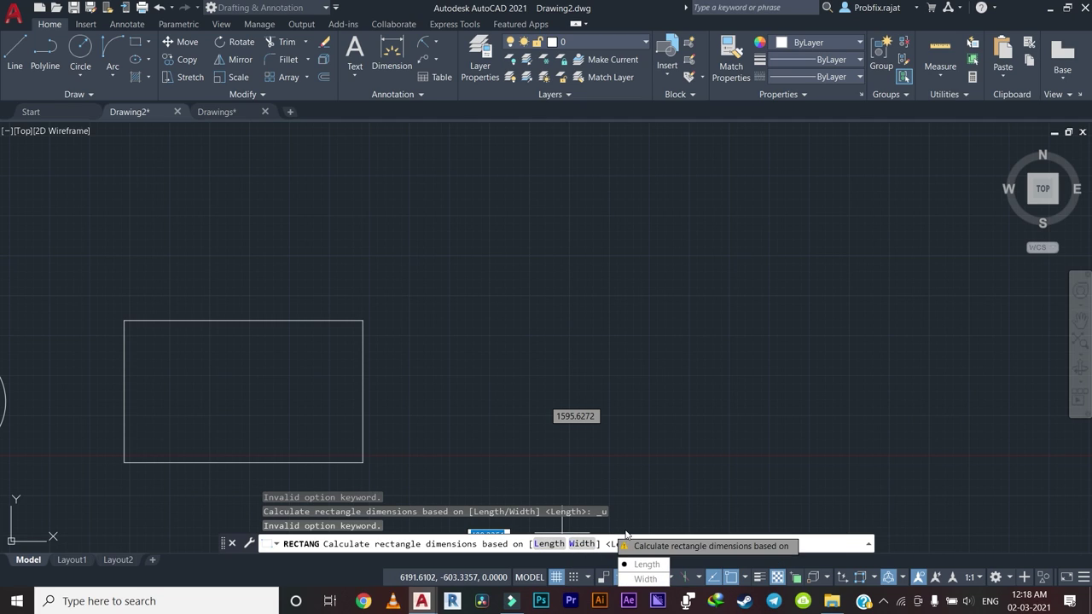
{"action": "key", "text": "Escape"}
{"action": "key", "text": "Escape"}
{"action": "key", "text": "Escape"}
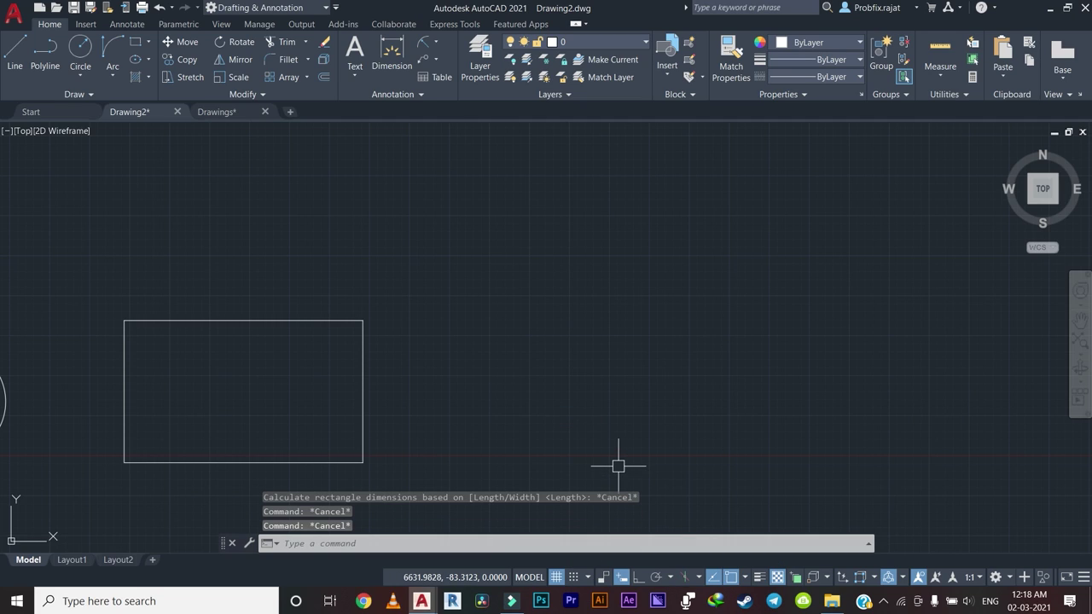
{"action": "type", "text": "rec"}
Draw a second rectangle sized by an area of 1000 with a length of 40.
{"action": "key", "text": "Return"}
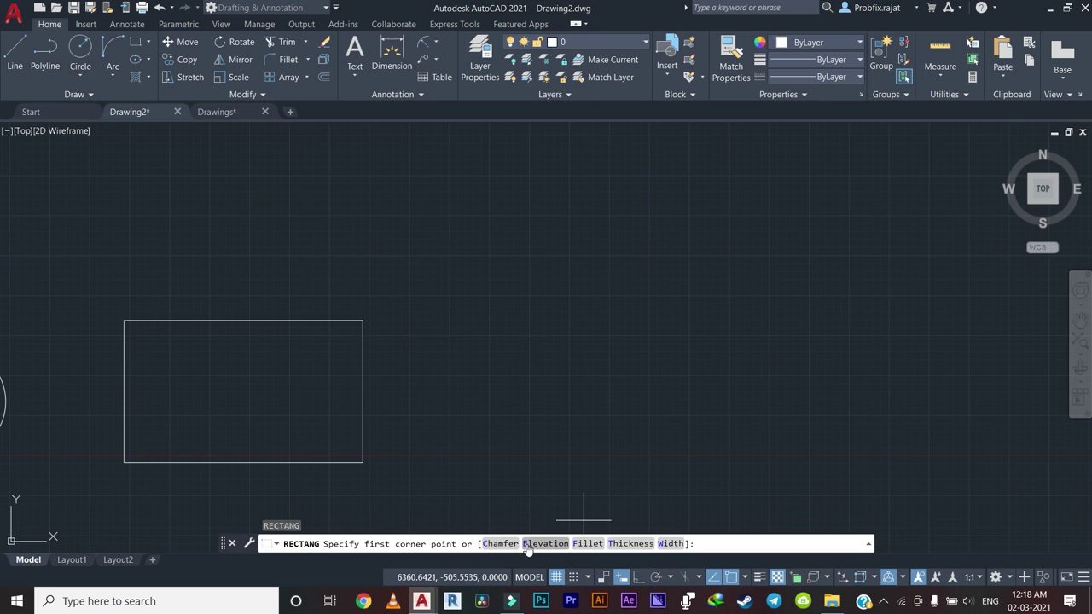
{"action": "left_click", "coordinate": [523, 378]}
{"action": "left_click", "coordinate": [492, 543]}
{"action": "type", "text": "1000"}
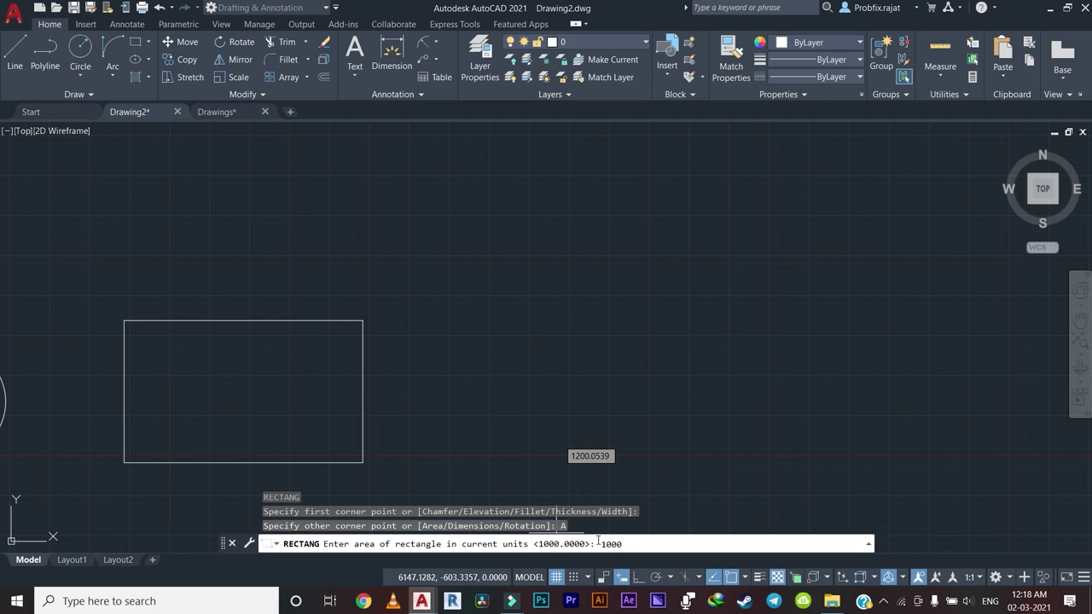
{"action": "key", "text": "Return"}
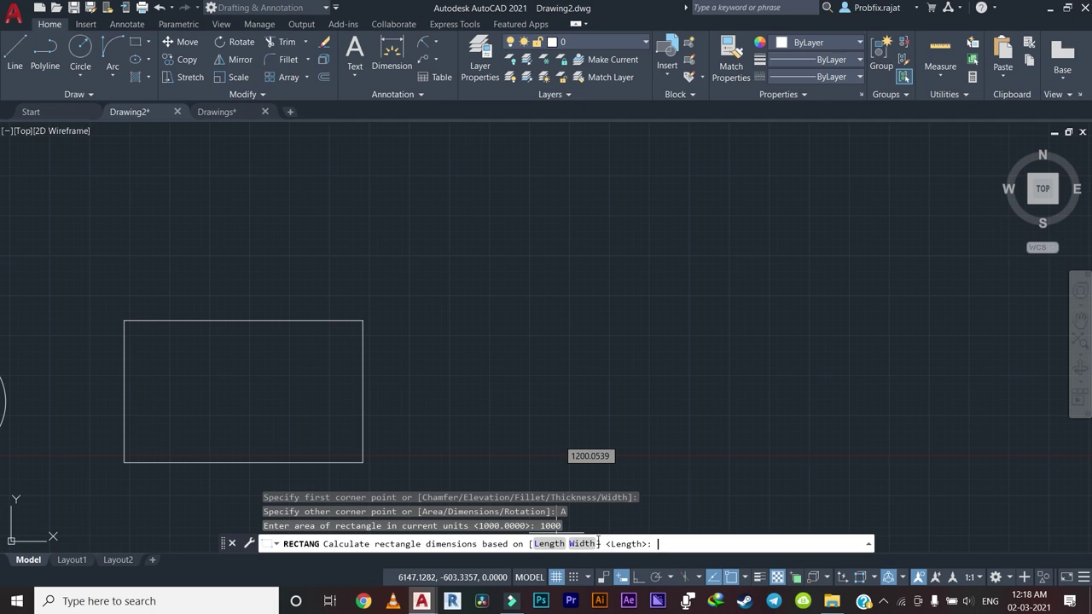
{"action": "left_click", "coordinate": [544, 544]}
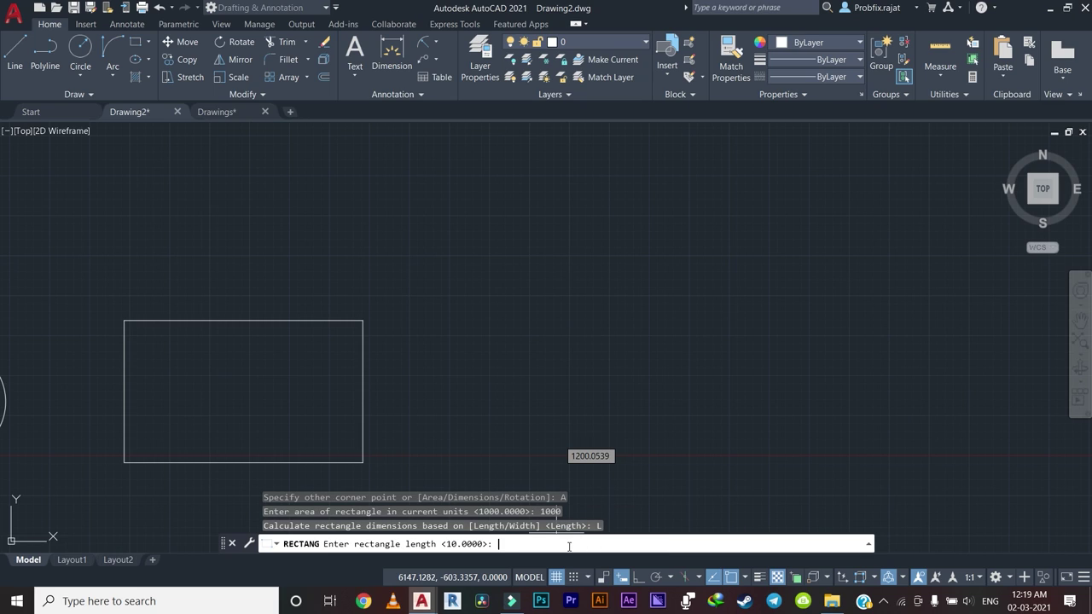
{"action": "type", "text": "40"}
{"action": "key", "text": "Return"}
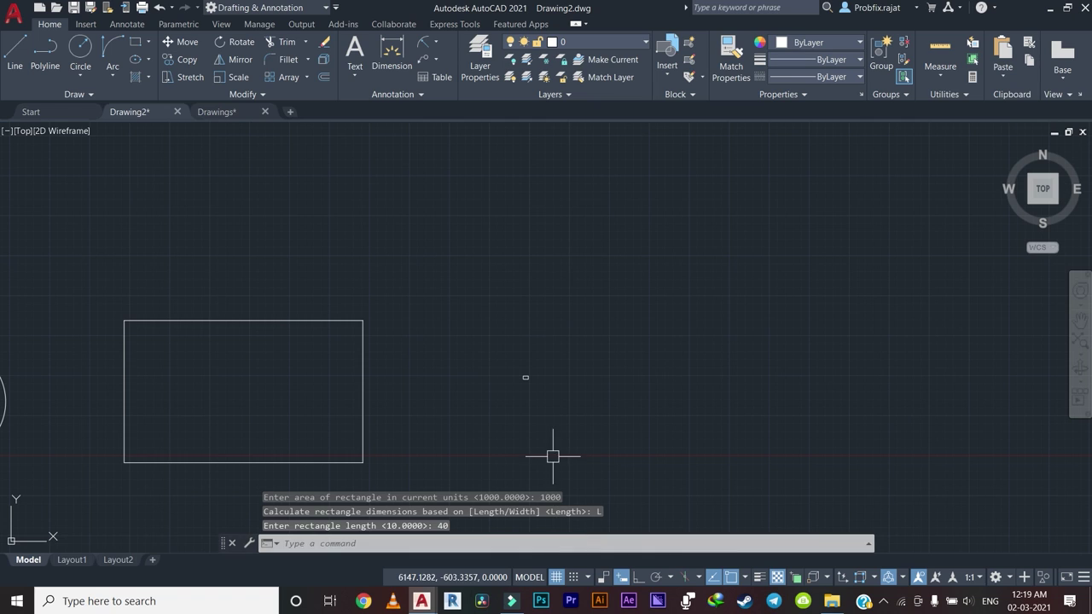
Zoom out so the rectangle sits at the left with empty space beside it.
{"action": "scroll", "coordinate": [518, 383], "scroll_direction": "up", "scroll_amount": 4}
{"action": "scroll", "coordinate": [546, 361], "scroll_direction": "up", "scroll_amount": 2}
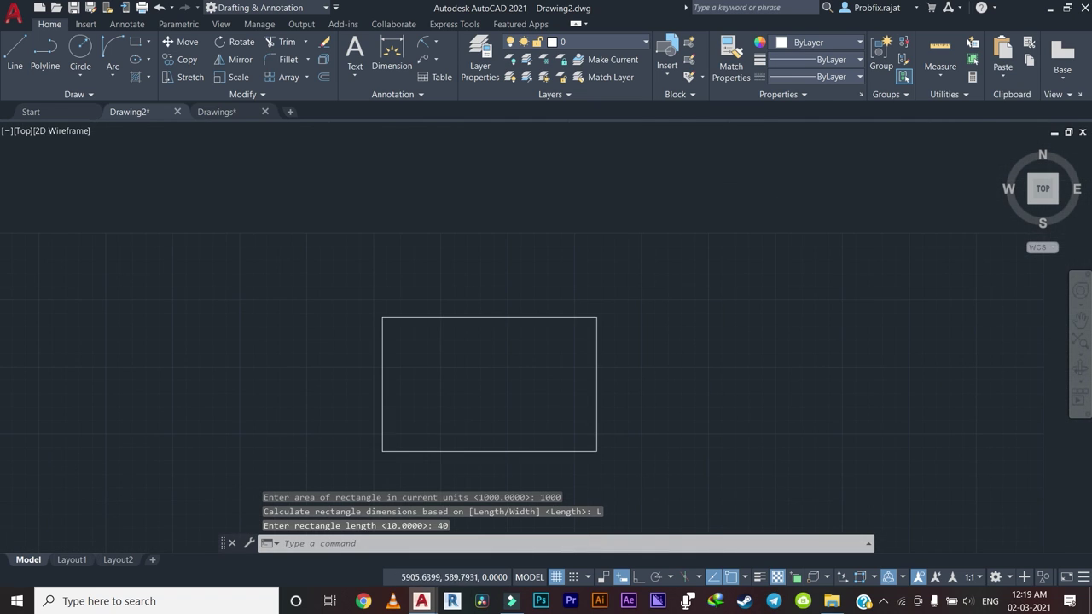
{"action": "mouse_move", "coordinate": [514, 361]}
{"action": "middle_mouse_down"}
{"action": "mouse_move", "coordinate": [471, 361]}
{"action": "mouse_move", "coordinate": [445, 338]}
{"action": "middle_mouse_up"}
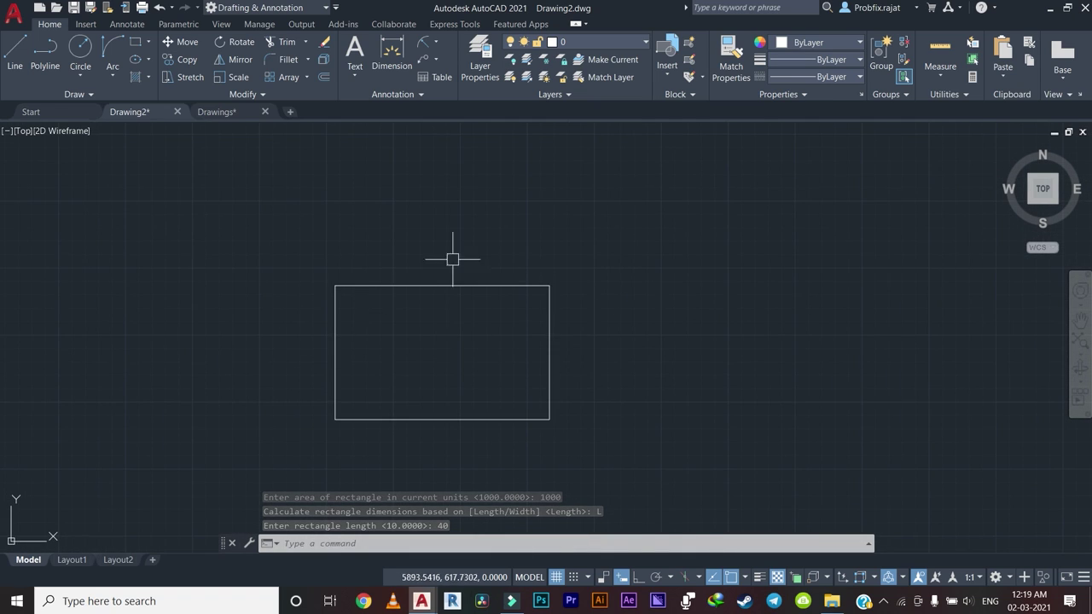
{"action": "scroll", "coordinate": [585, 343], "scroll_direction": "down", "scroll_amount": 8}
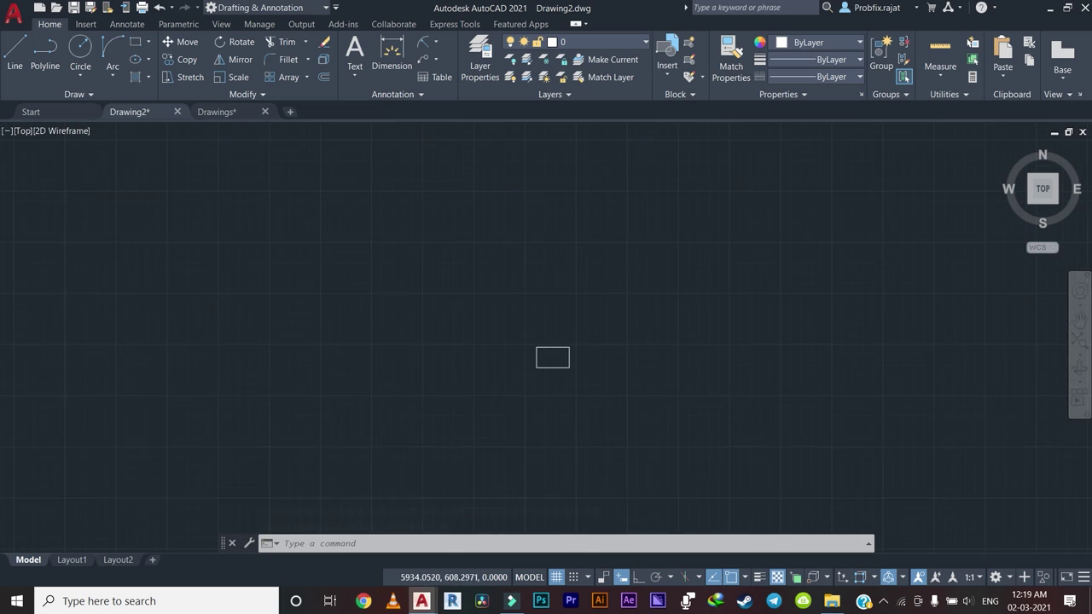
{"action": "scroll", "coordinate": [478, 353], "scroll_direction": "down", "scroll_amount": 2}
{"action": "scroll", "coordinate": [463, 361], "scroll_direction": "down", "scroll_amount": 2}
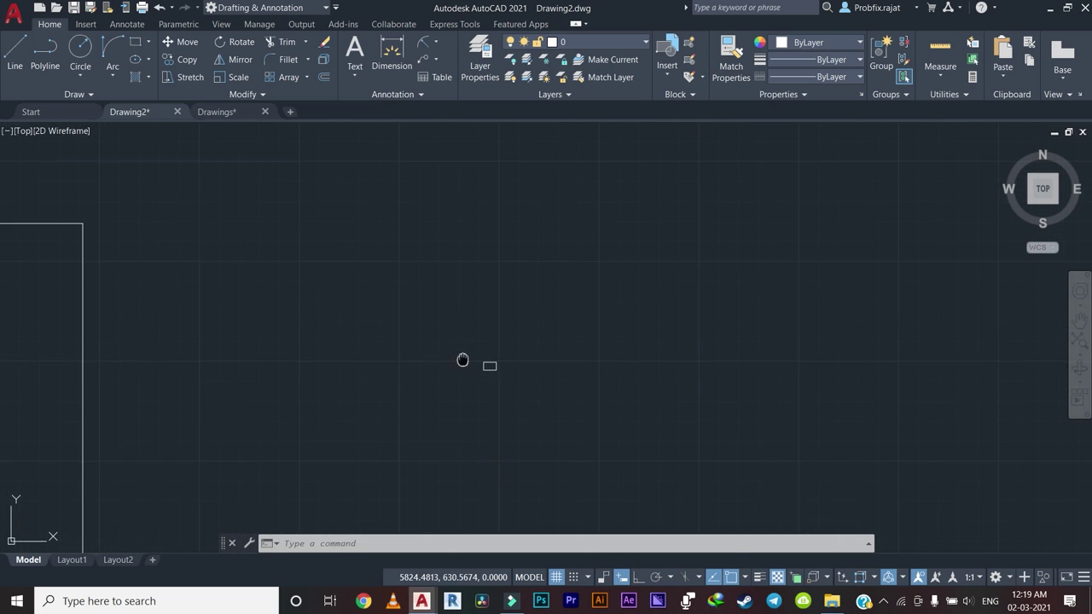
{"action": "middle_click_drag", "start_coordinate": [463, 361], "coordinate": [432, 392]}
{"action": "scroll", "coordinate": [328, 256], "scroll_direction": "down", "scroll_amount": 2}
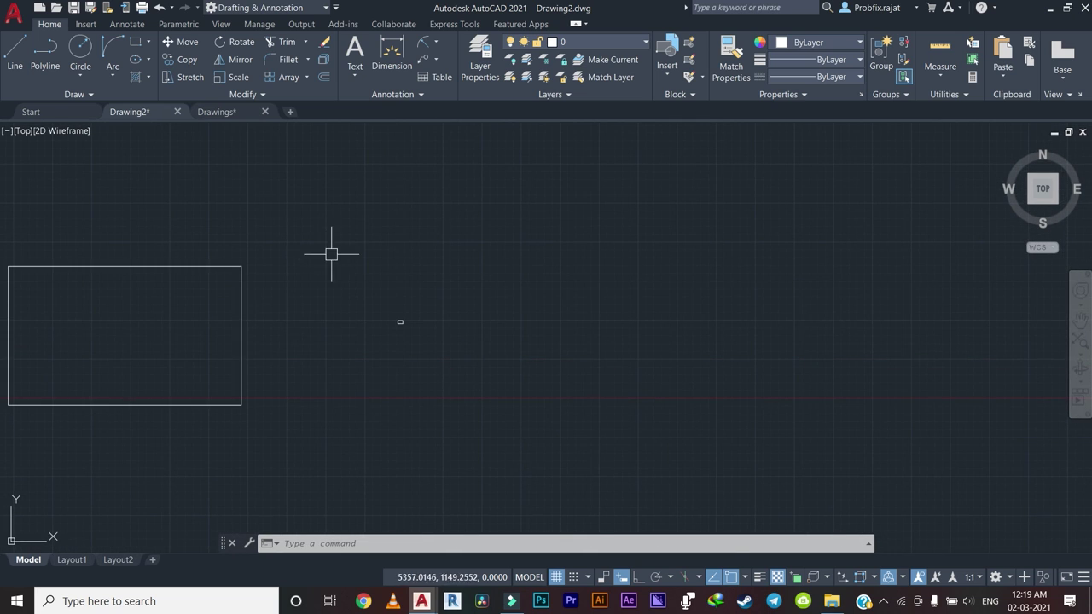
Draw an 80 by 90 rectangle in empty space using the REC command.
{"action": "type", "text": "rec"}
{"action": "key", "text": "Return"}
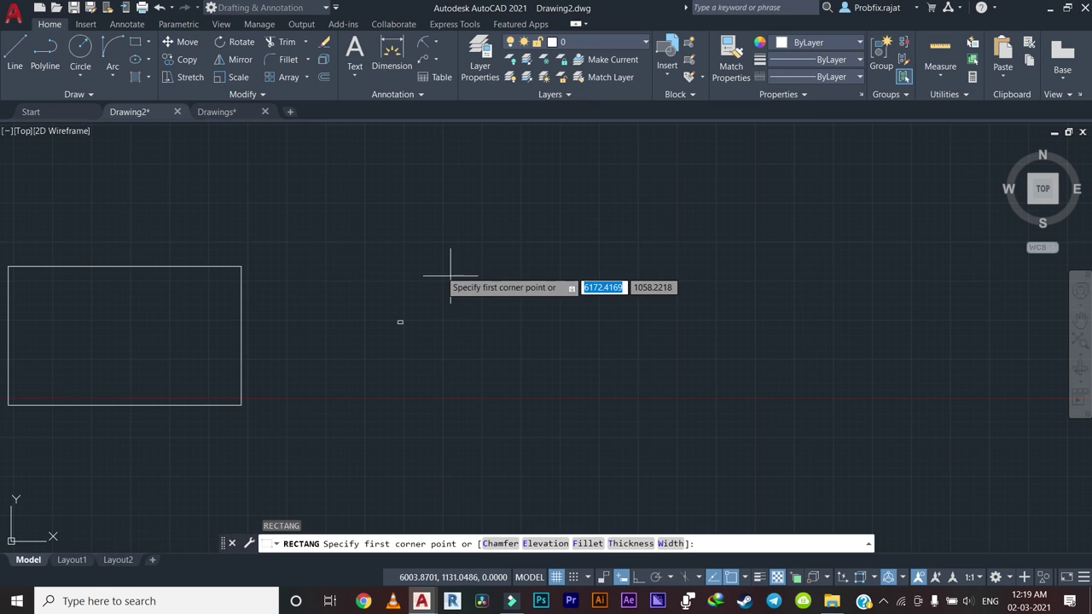
{"action": "middle_click_drag", "start_coordinate": [443, 280], "coordinate": [288, 294]}
{"action": "left_click", "coordinate": [330, 281]}
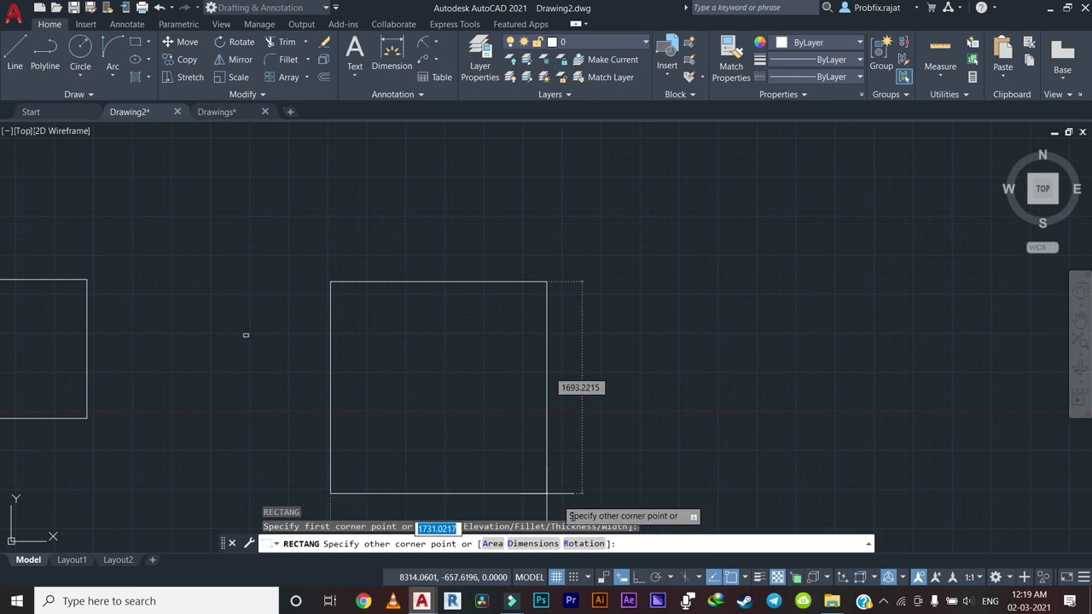
{"action": "left_click", "coordinate": [524, 543]}
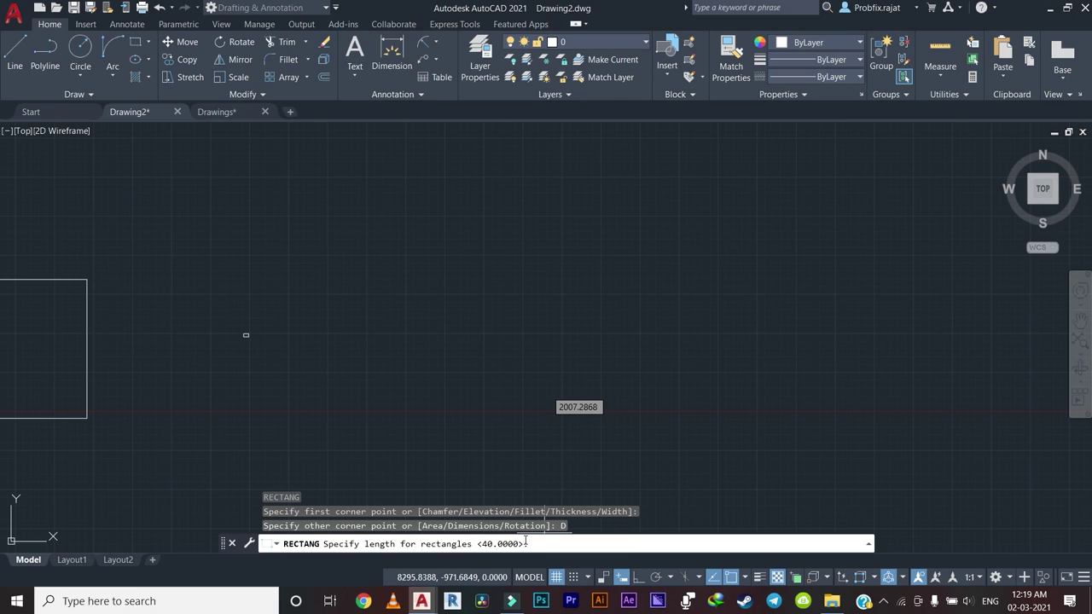
{"action": "type", "text": "80"}
{"action": "key", "text": "Return"}
{"action": "type", "text": "90"}
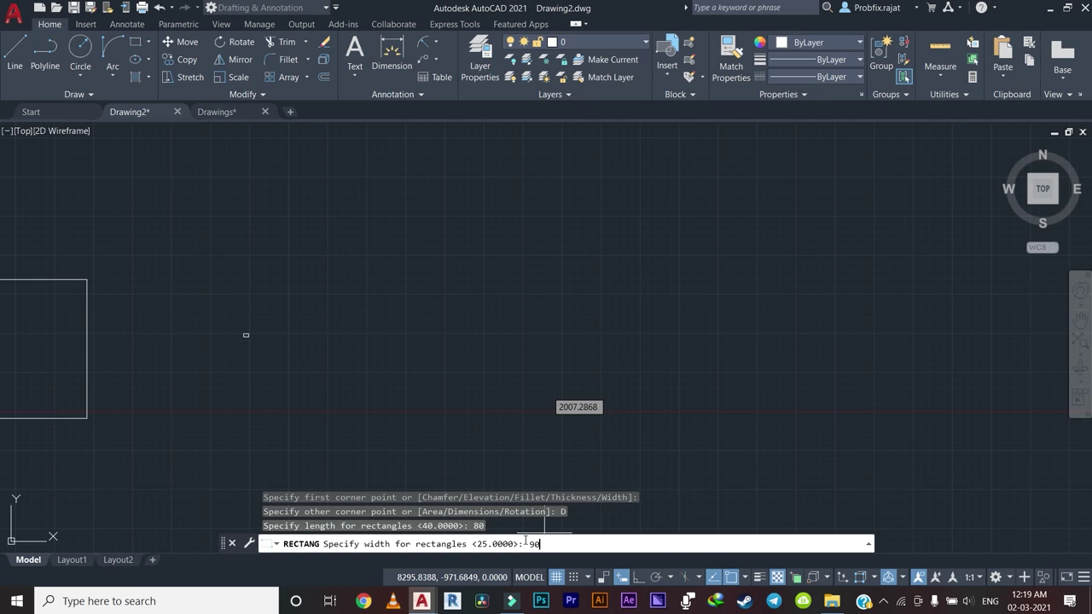
{"action": "key", "text": "Return"}
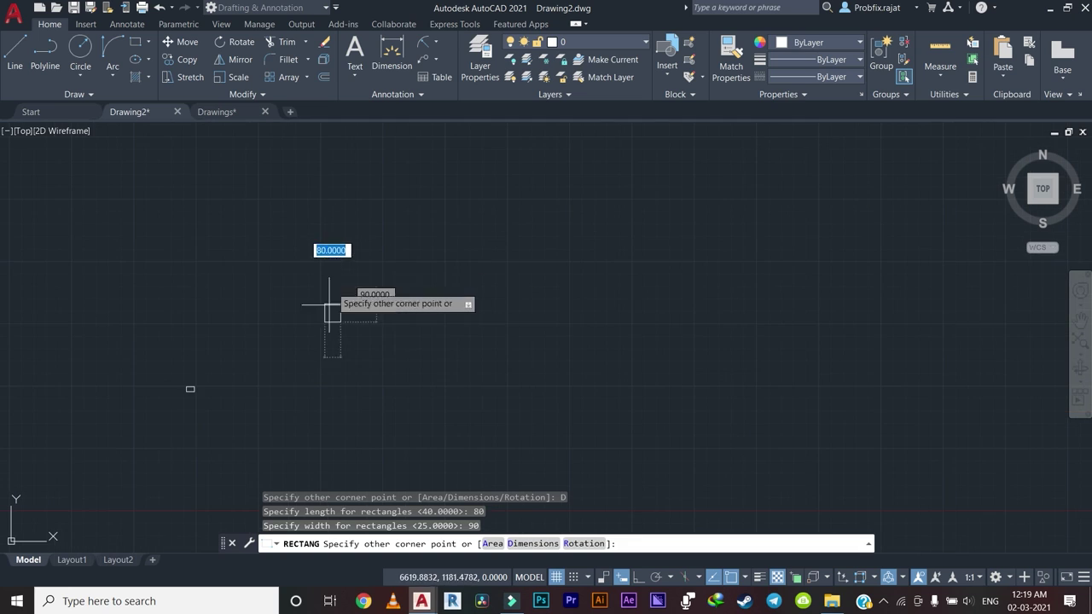
{"action": "scroll", "coordinate": [346, 256], "scroll_direction": "up", "scroll_amount": 6}
{"action": "left_click", "coordinate": [333, 328]}
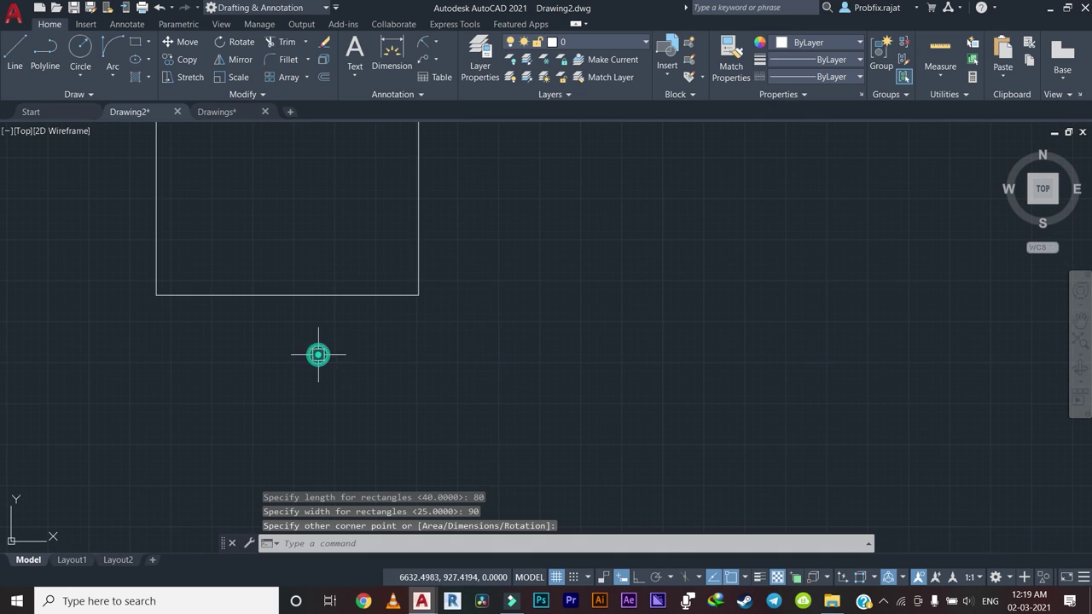
Zoom and pan to centre the new 80 by 90 rectangle in view.
{"action": "scroll", "coordinate": [319, 354], "scroll_direction": "down", "scroll_amount": 2}
{"action": "scroll", "coordinate": [307, 328], "scroll_direction": "down", "scroll_amount": 4}
{"action": "scroll", "coordinate": [304, 319], "scroll_direction": "up", "scroll_amount": 6}
{"action": "middle_click_drag", "start_coordinate": [336, 392], "coordinate": [379, 266]}
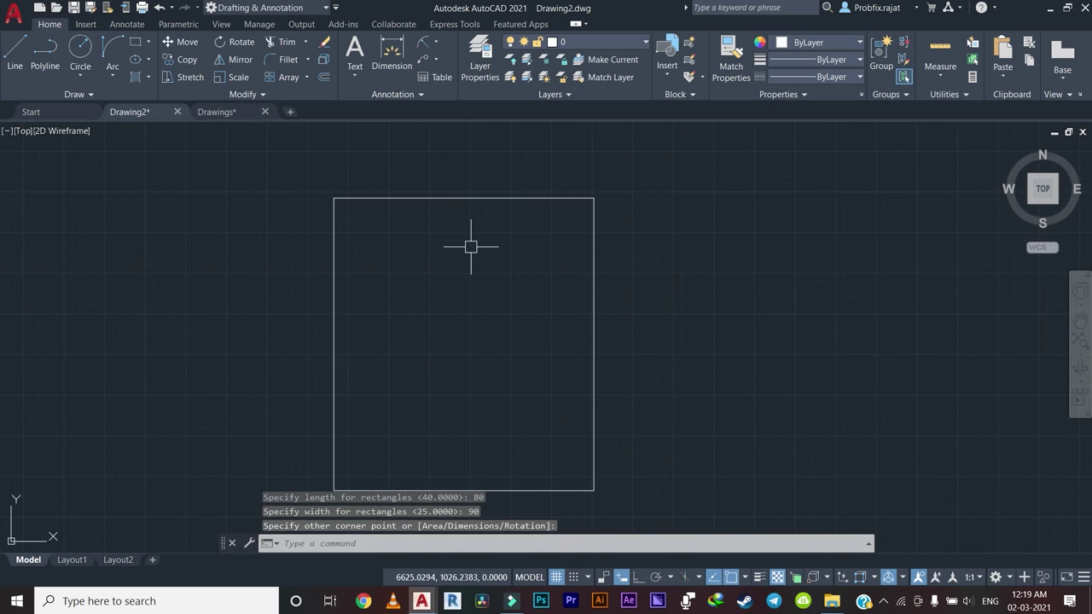
{"action": "middle_click_drag", "start_coordinate": [486, 309], "coordinate": [437, 262]}
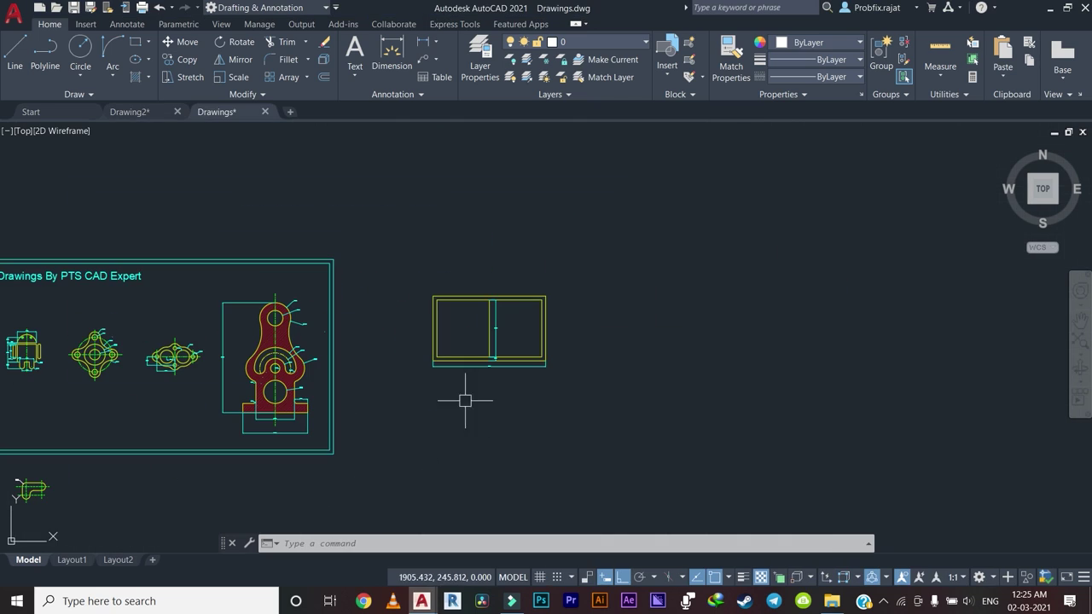
Frame the yellow reference rectangle, cancelling an accidentally repeated rectangle command.
{"action": "scroll", "coordinate": [518, 302], "scroll_direction": "up", "scroll_amount": 5}
{"action": "scroll", "coordinate": [463, 312], "scroll_direction": "down", "scroll_amount": 4}
{"action": "scroll", "coordinate": [463, 312], "scroll_direction": "up", "scroll_amount": 6}
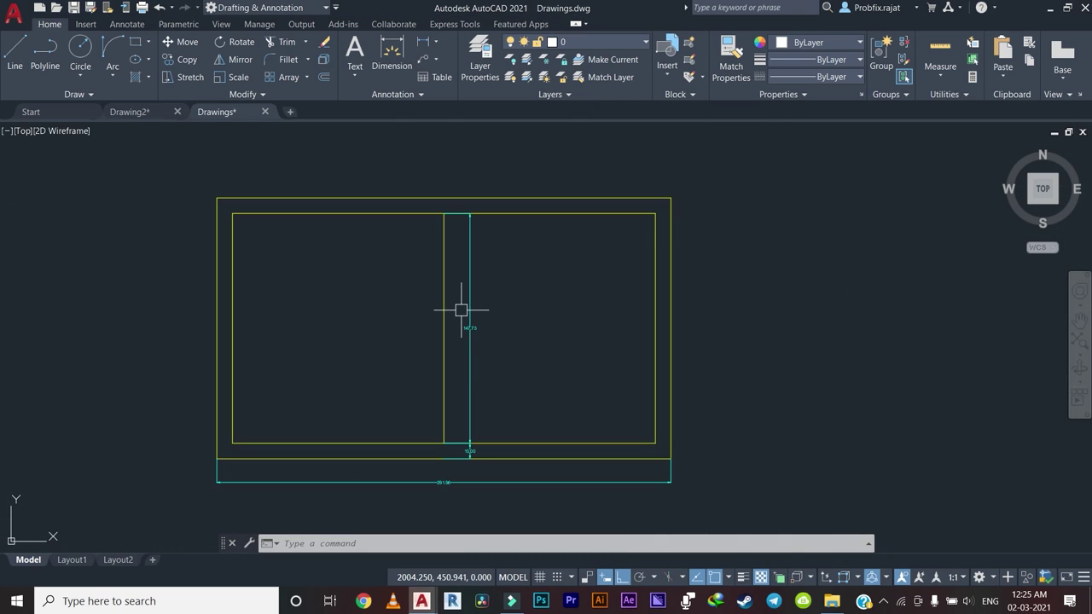
{"action": "scroll", "coordinate": [477, 281], "scroll_direction": "up", "scroll_amount": 1}
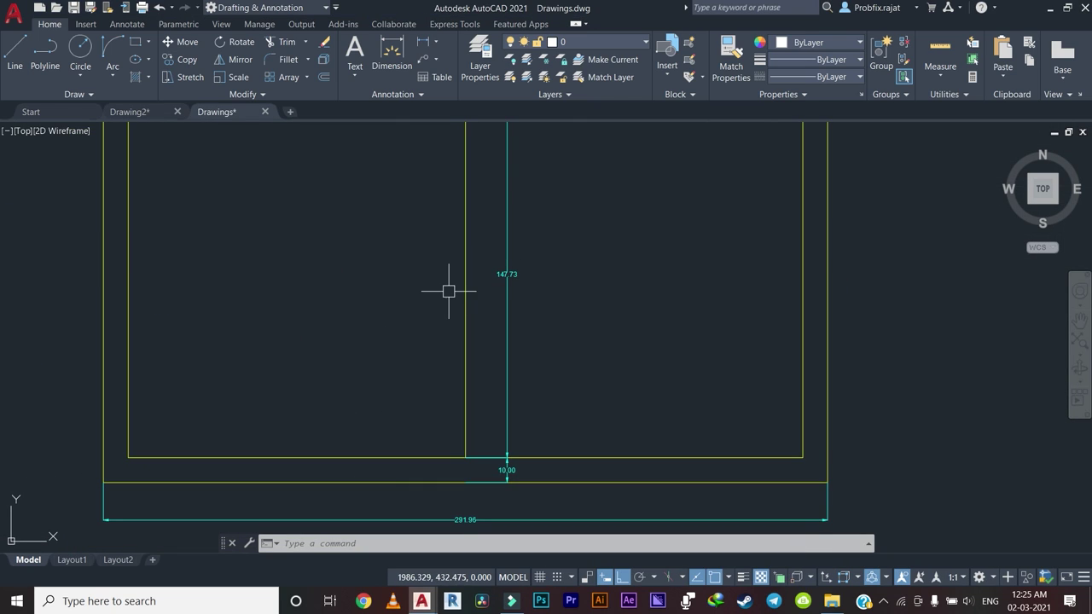
{"action": "scroll", "coordinate": [435, 324], "scroll_direction": "down", "scroll_amount": 2}
{"action": "scroll", "coordinate": [417, 367], "scroll_direction": "down", "scroll_amount": 2}
{"action": "middle_click_drag", "start_coordinate": [417, 369], "coordinate": [418, 372]}
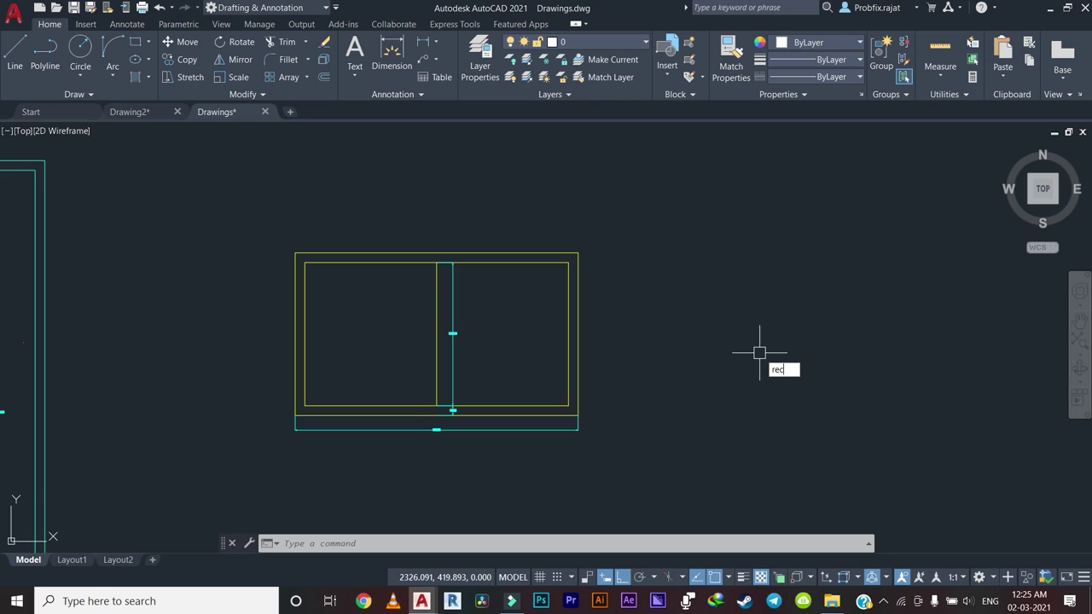
{"action": "key", "text": "Return"}
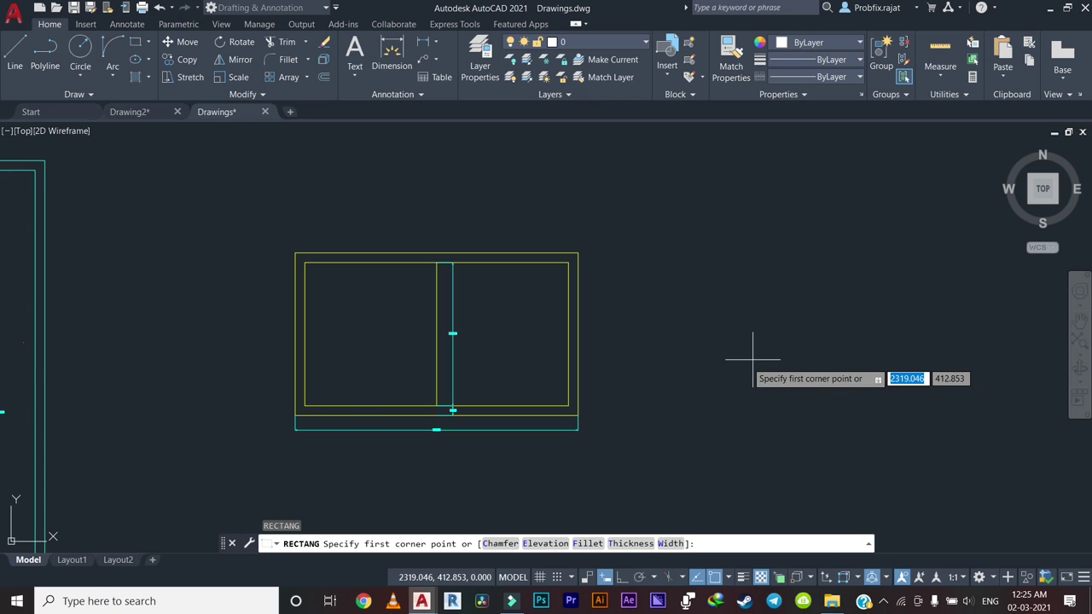
{"action": "scroll", "coordinate": [634, 370], "scroll_direction": "up", "scroll_amount": 2}
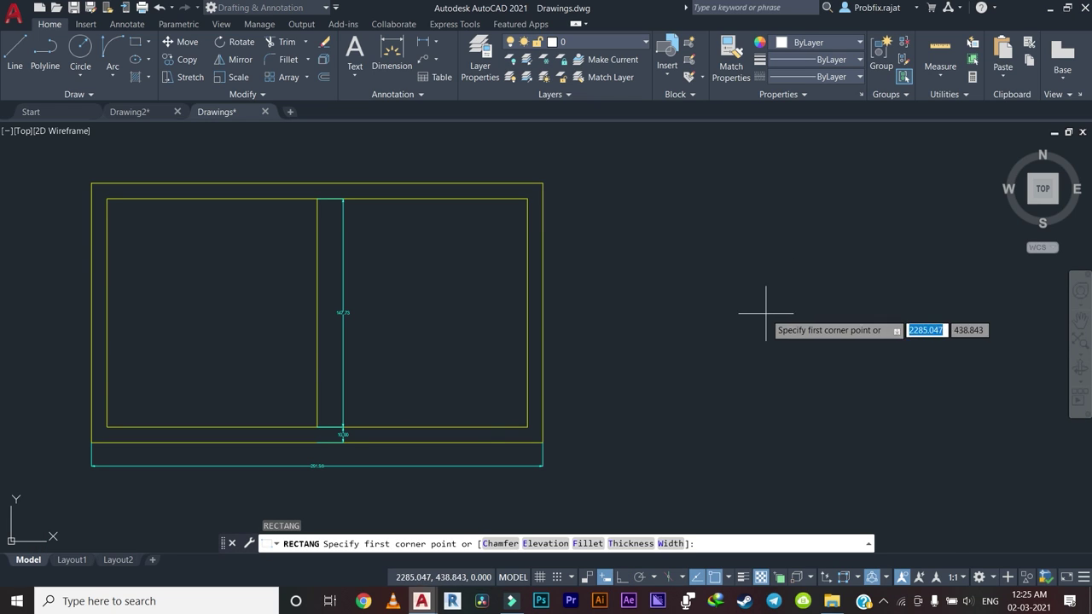
{"action": "key", "text": "Escape"}
{"action": "scroll", "coordinate": [177, 482], "scroll_direction": "up", "scroll_amount": 3}
{"action": "scroll", "coordinate": [555, 419], "scroll_direction": "down", "scroll_amount": 3}
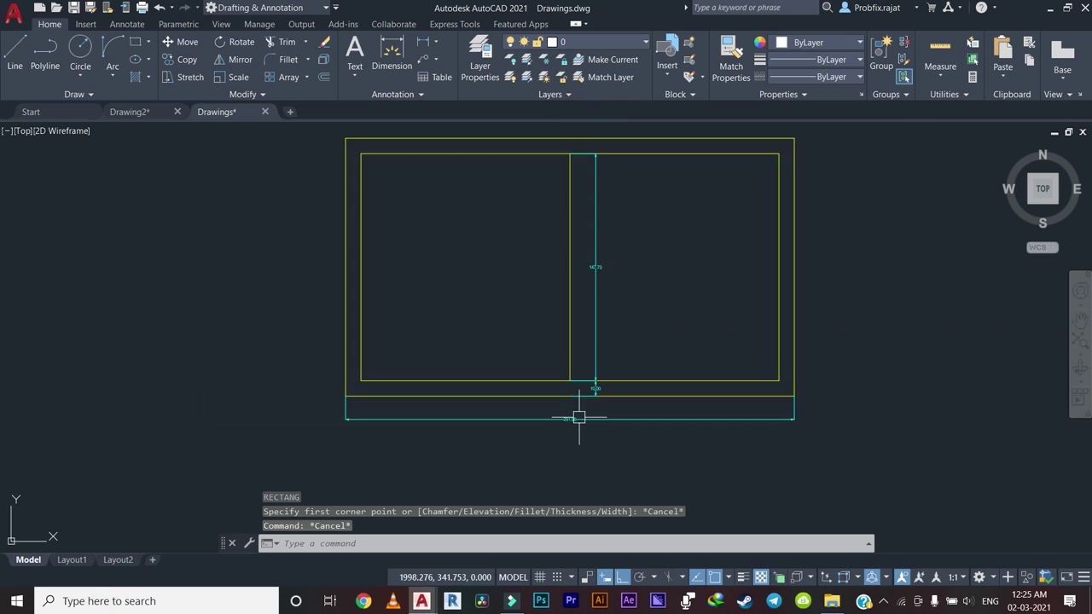
{"action": "scroll", "coordinate": [572, 455], "scroll_direction": "up", "scroll_amount": 5}
{"action": "scroll", "coordinate": [565, 357], "scroll_direction": "down", "scroll_amount": 2}
{"action": "scroll", "coordinate": [577, 302], "scroll_direction": "down", "scroll_amount": 2}
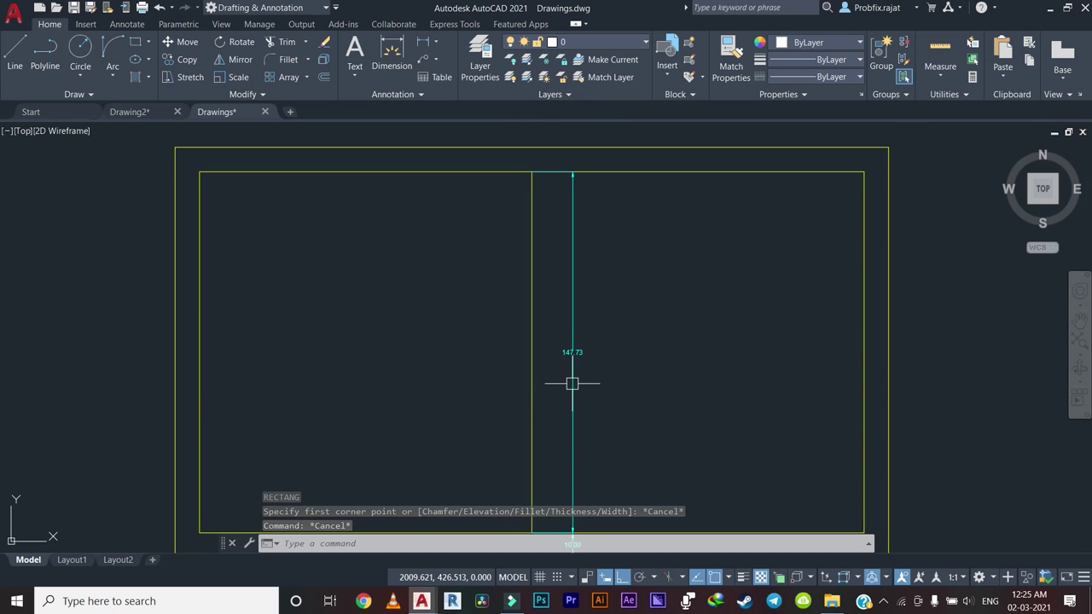
{"action": "scroll", "coordinate": [571, 380], "scroll_direction": "down", "scroll_amount": 1}
Dimension the outer rectangle's right side with a 167.73 vertical linear dimension.
{"action": "left_click", "coordinate": [422, 41]}
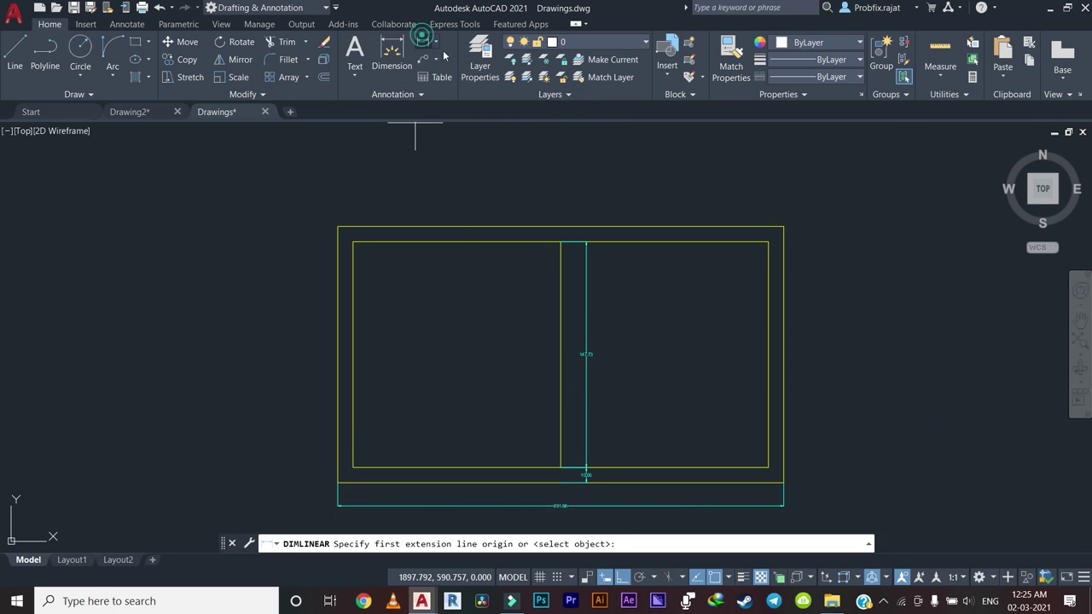
{"action": "left_click", "coordinate": [783, 227]}
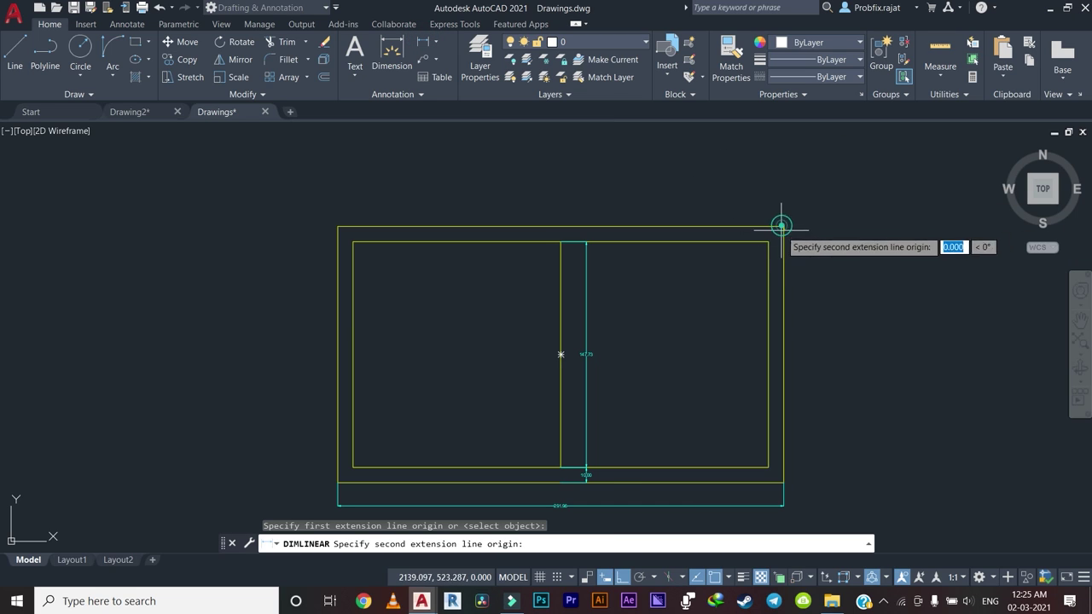
{"action": "left_click", "coordinate": [783, 482]}
{"action": "scroll", "coordinate": [816, 354], "scroll_direction": "up", "scroll_amount": 3}
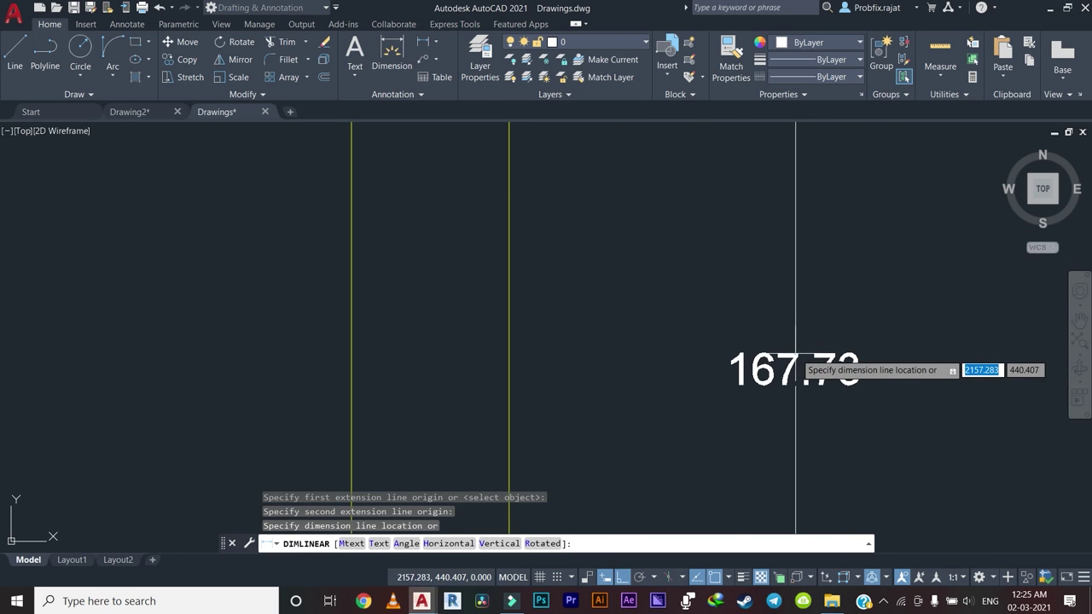
{"action": "left_click", "coordinate": [811, 358]}
{"action": "scroll", "coordinate": [806, 366], "scroll_direction": "down", "scroll_amount": 2}
{"action": "scroll", "coordinate": [806, 371], "scroll_direction": "down", "scroll_amount": 1}
{"action": "scroll", "coordinate": [806, 372], "scroll_direction": "down", "scroll_amount": 2}
{"action": "scroll", "coordinate": [708, 303], "scroll_direction": "up", "scroll_amount": 2}
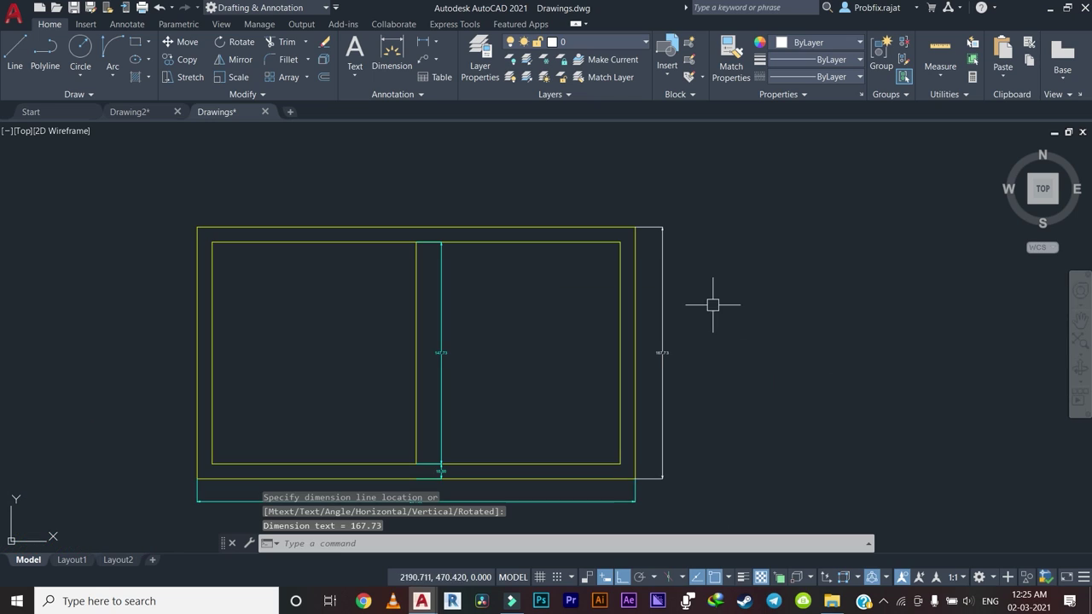
Select the 167.73 dimension and check the colour list without changing it.
{"action": "left_click", "coordinate": [712, 305]}
{"action": "left_click", "coordinate": [654, 395]}
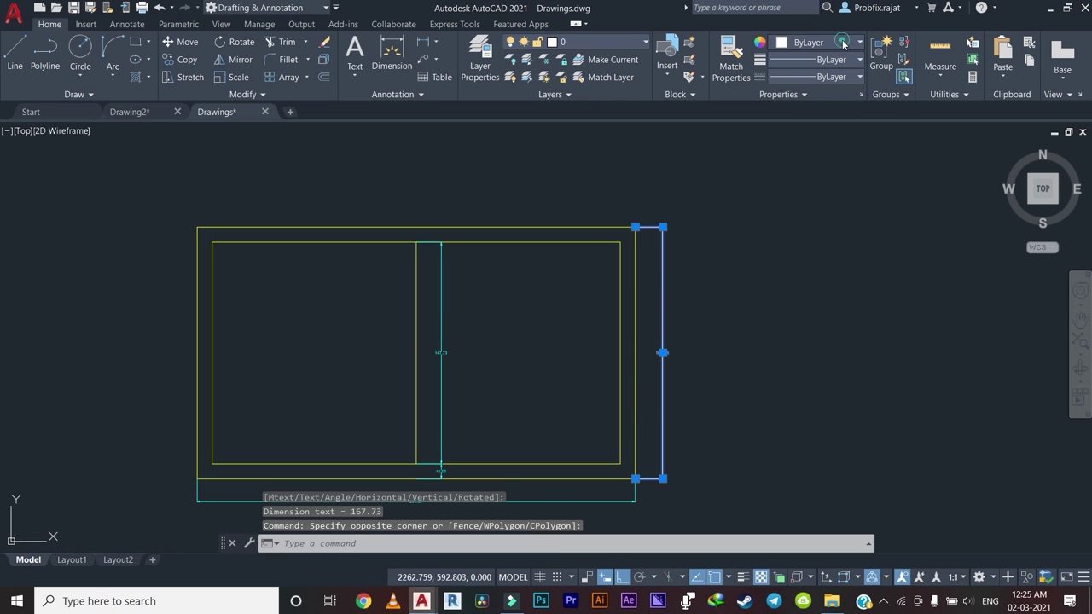
{"action": "left_click", "coordinate": [842, 43]}
{"action": "key", "text": "Escape"}
{"action": "scroll", "coordinate": [750, 348], "scroll_direction": "down", "scroll_amount": 2}
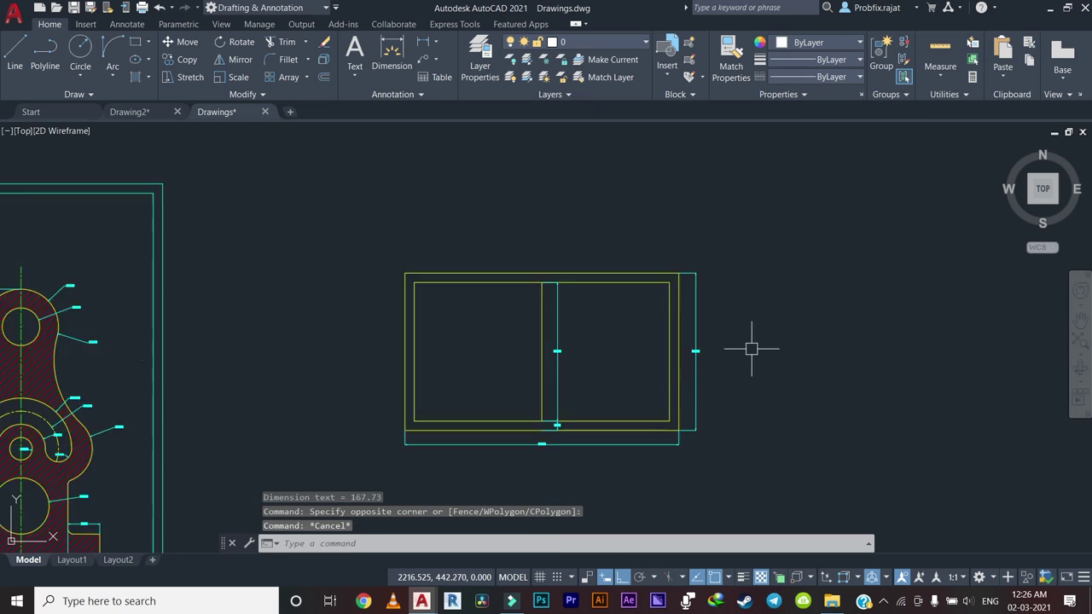
{"action": "middle_click_drag", "start_coordinate": [751, 348], "coordinate": [579, 366]}
{"action": "scroll", "coordinate": [620, 367], "scroll_direction": "up", "scroll_amount": 2}
Regenerate the drawing display with RE and clear any pending command.
{"action": "type", "text": "re"}
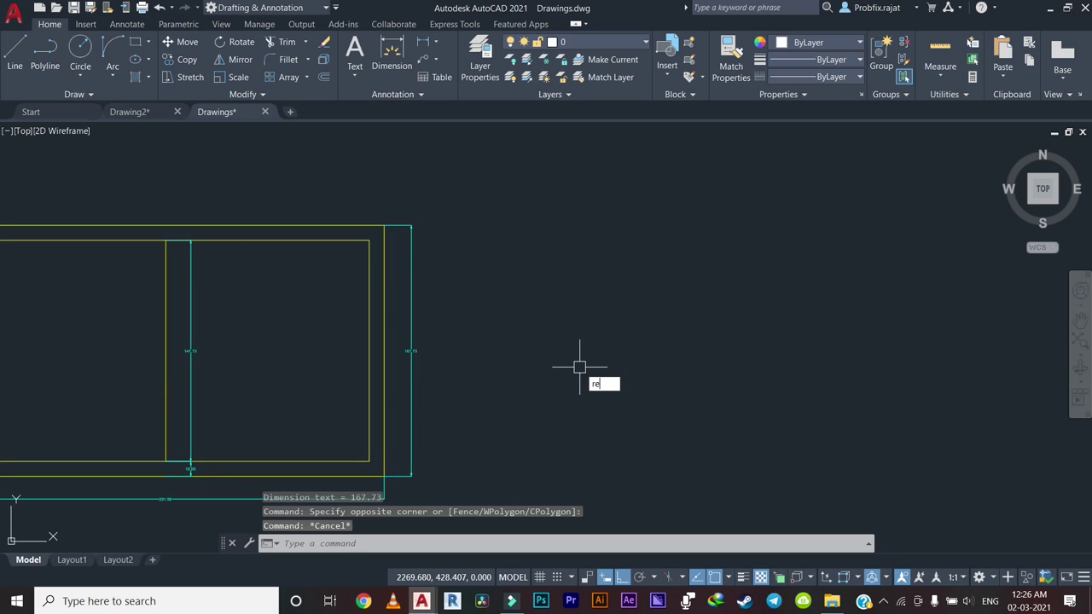
{"action": "key", "text": "Return"}
{"action": "key", "text": "Escape"}
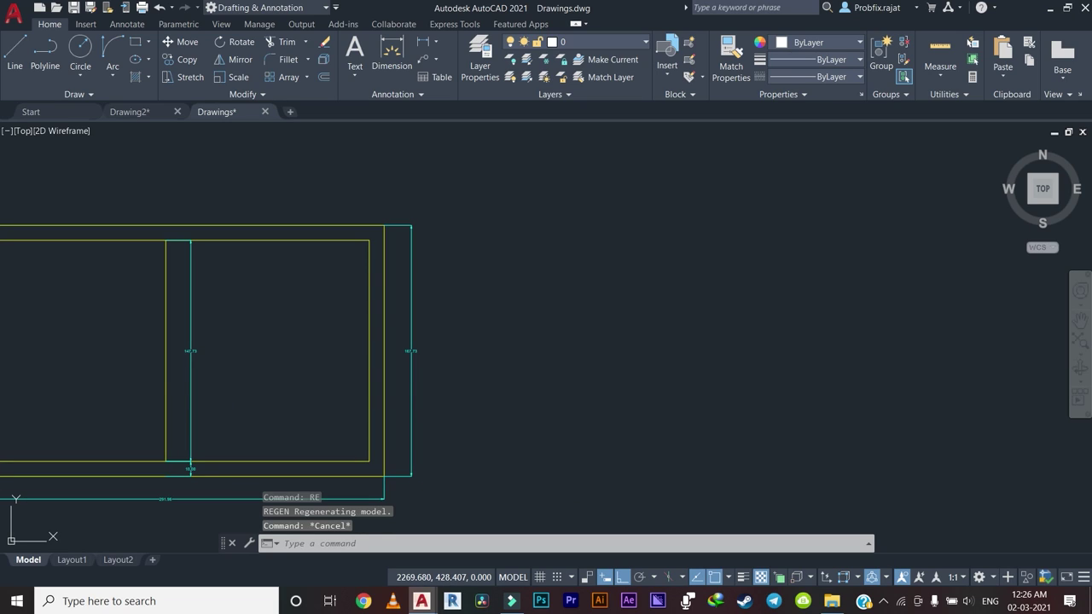
{"action": "key", "text": "Escape"}
Draw a 297.96 by 167.73 rectangle right of the reference and select it.
{"action": "type", "text": "c"}
{"action": "key", "text": "Return"}
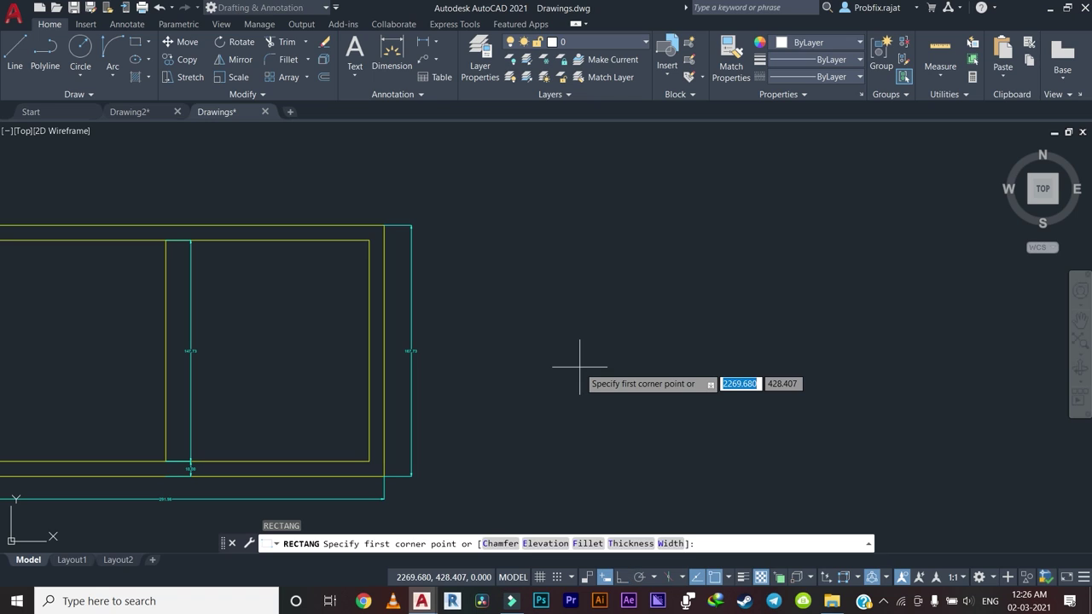
{"action": "left_click", "coordinate": [607, 282]}
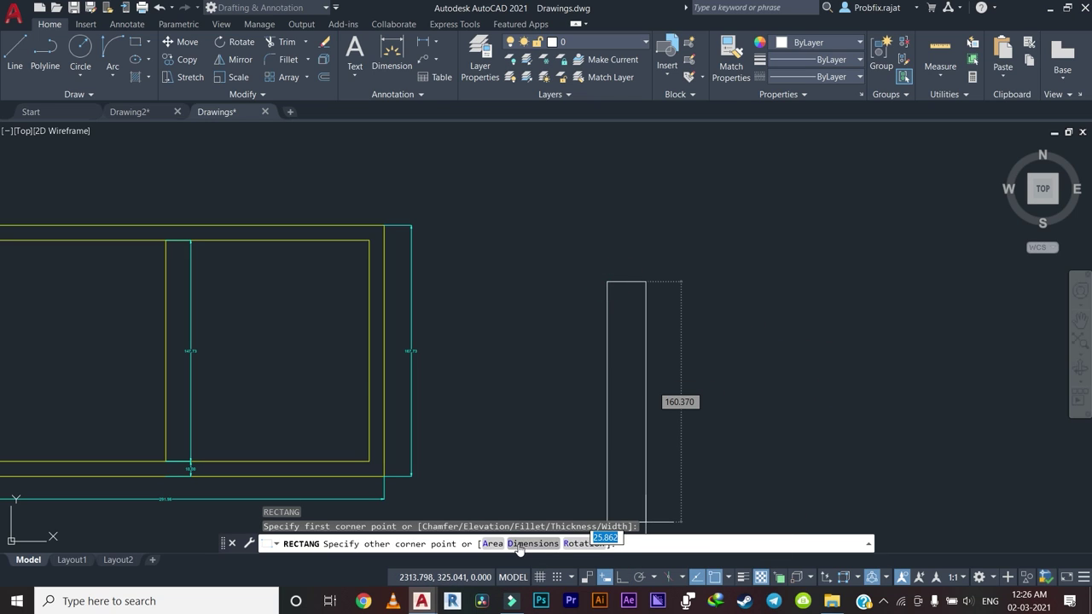
{"action": "left_click", "coordinate": [556, 543]}
{"action": "scroll", "coordinate": [125, 504], "scroll_direction": "up", "scroll_amount": 1}
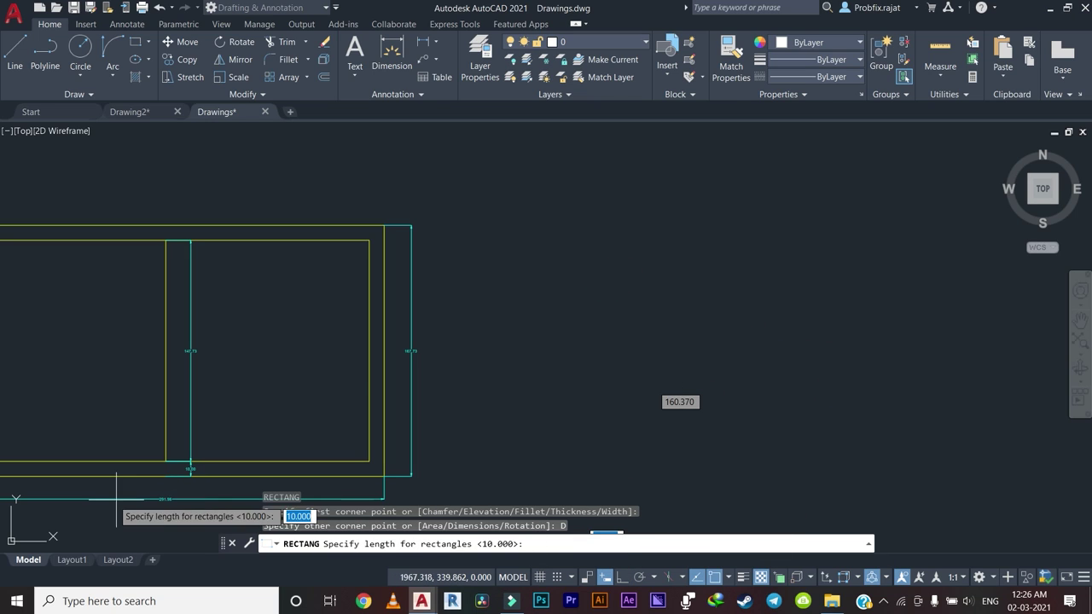
{"action": "scroll", "coordinate": [125, 504], "scroll_direction": "up", "scroll_amount": 3}
{"action": "scroll", "coordinate": [126, 505], "scroll_direction": "up", "scroll_amount": 2}
{"action": "scroll", "coordinate": [125, 505], "scroll_direction": "up", "scroll_amount": 2}
{"action": "scroll", "coordinate": [194, 487], "scroll_direction": "down", "scroll_amount": 2}
{"action": "type", "text": "297.96"}
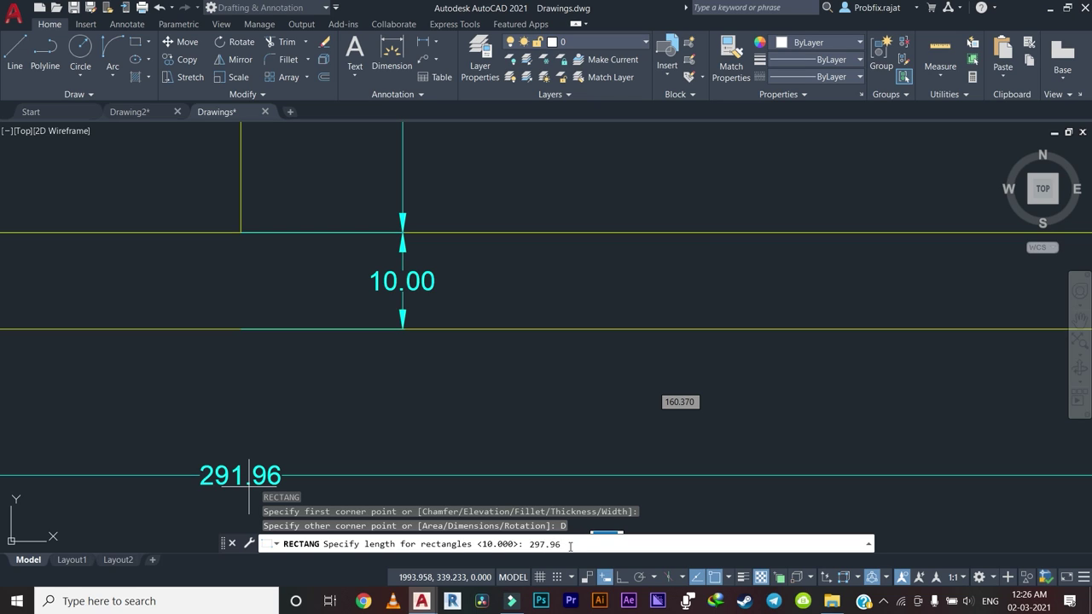
{"action": "key", "text": "Return"}
{"action": "scroll", "coordinate": [699, 435], "scroll_direction": "down", "scroll_amount": 2}
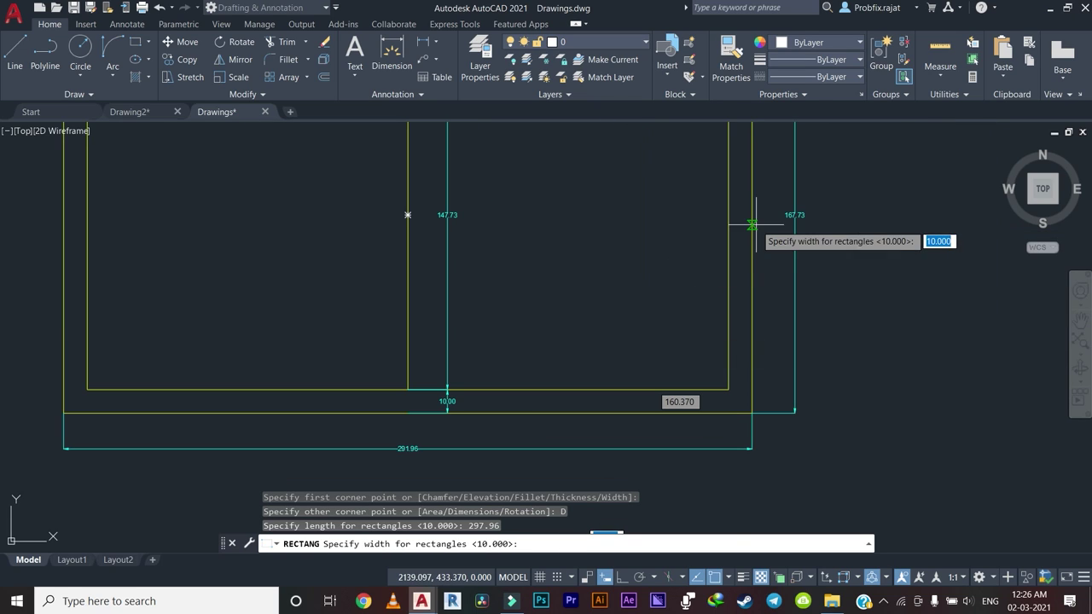
{"action": "scroll", "coordinate": [756, 224], "scroll_direction": "up", "scroll_amount": 4}
{"action": "middle_click_drag", "start_coordinate": [762, 225], "coordinate": [693, 312]}
{"action": "type", "text": "167.73"}
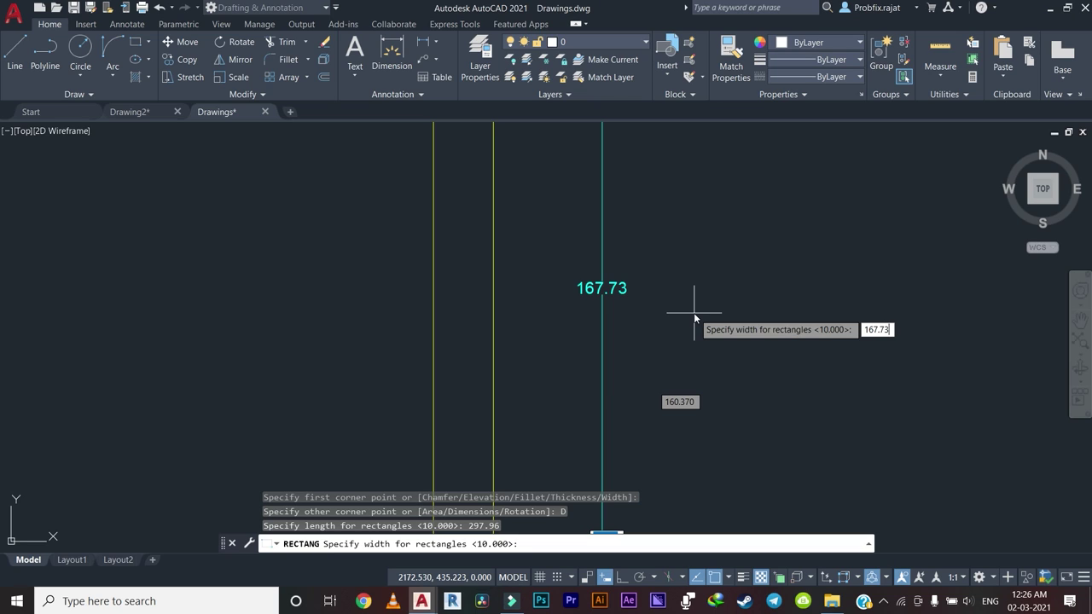
{"action": "key", "text": "Return"}
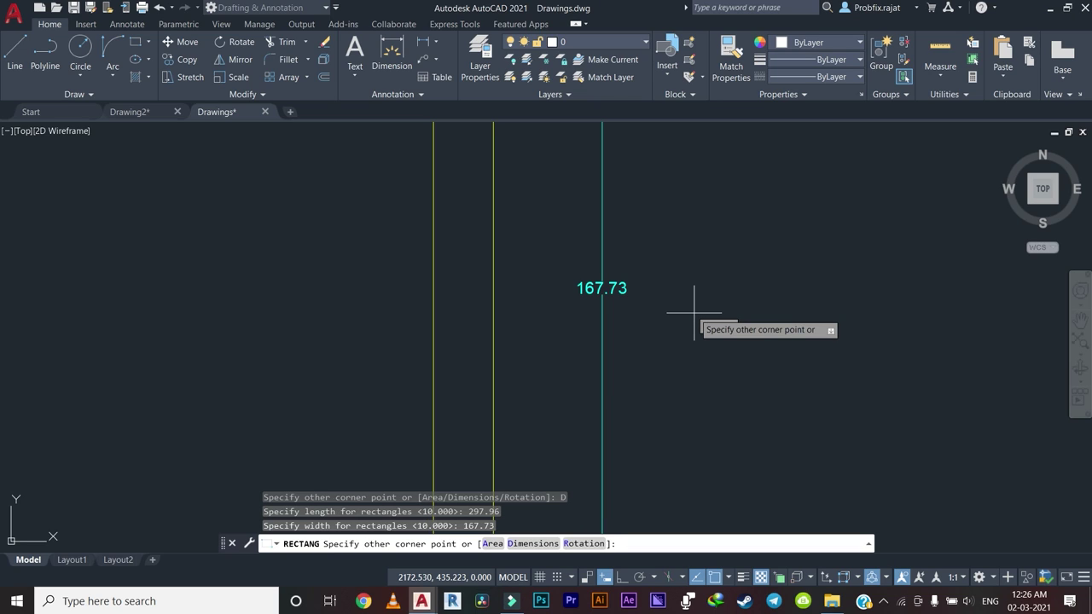
{"action": "scroll", "coordinate": [704, 316], "scroll_direction": "down", "scroll_amount": 5}
{"action": "scroll", "coordinate": [780, 334], "scroll_direction": "up", "scroll_amount": 1}
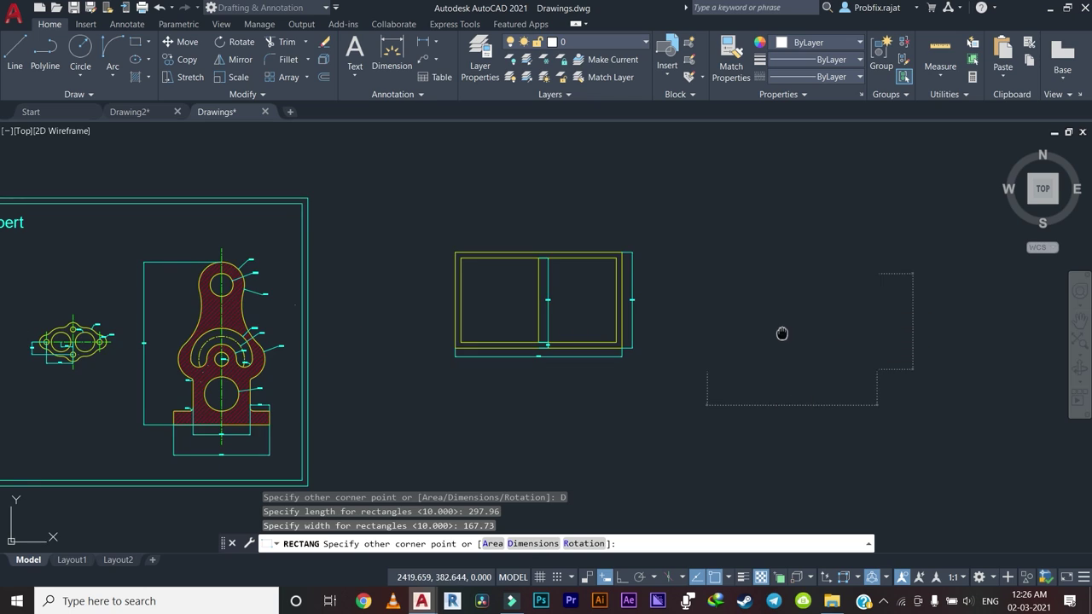
{"action": "scroll", "coordinate": [779, 333], "scroll_direction": "up", "scroll_amount": 1}
{"action": "scroll", "coordinate": [708, 341], "scroll_direction": "up", "scroll_amount": 3}
{"action": "left_click", "coordinate": [695, 346]}
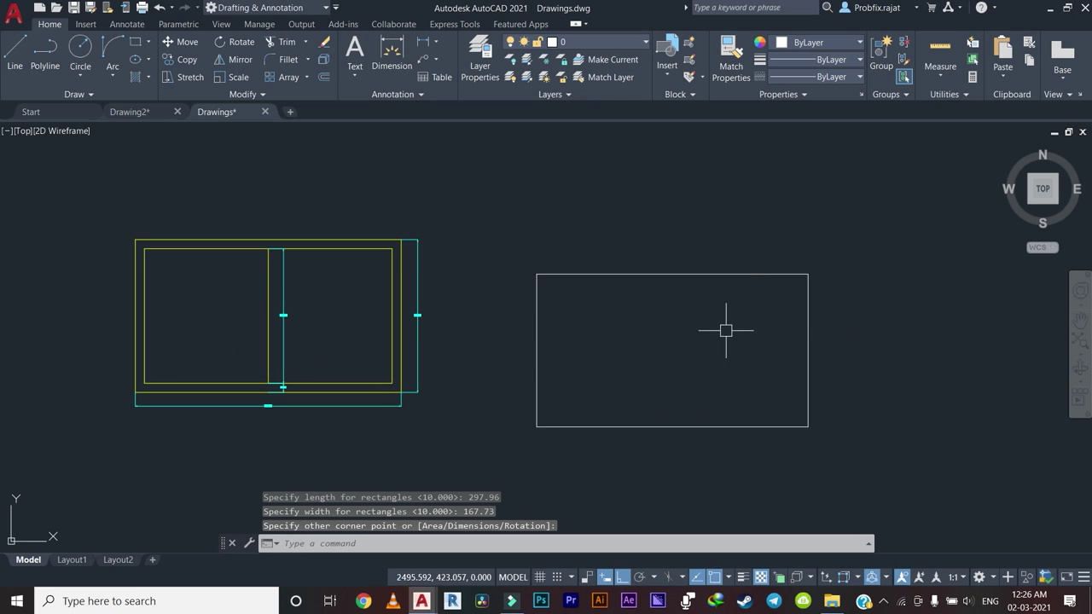
{"action": "left_click", "coordinate": [751, 224]}
{"action": "left_click", "coordinate": [656, 352]}
Move the 297.96 by 167.73 rectangle slightly up from its bottom midpoint.
{"action": "type", "text": "M"}
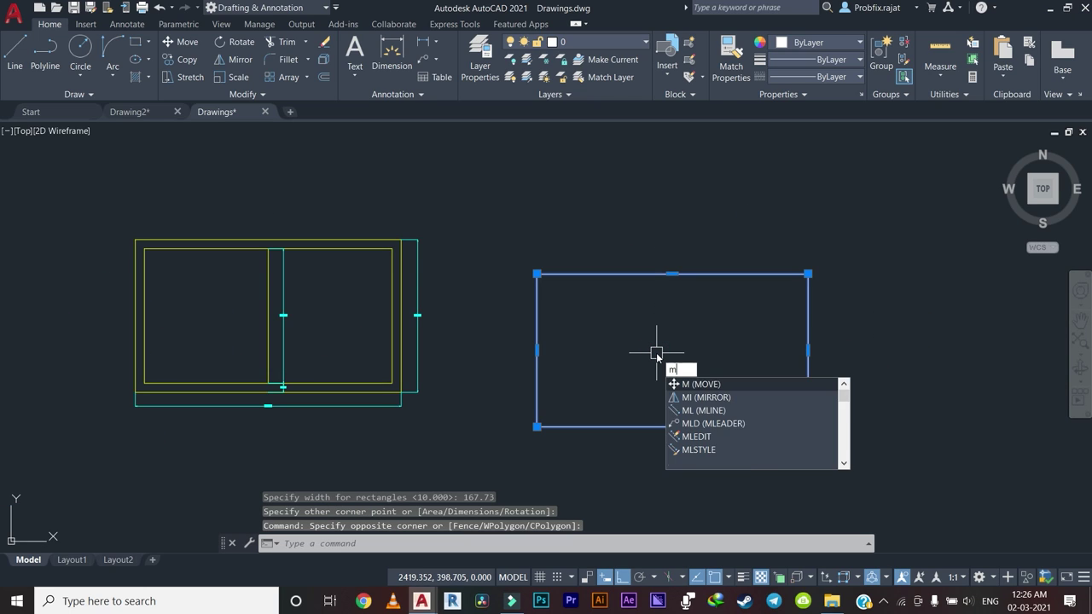
{"action": "key", "text": "Return"}
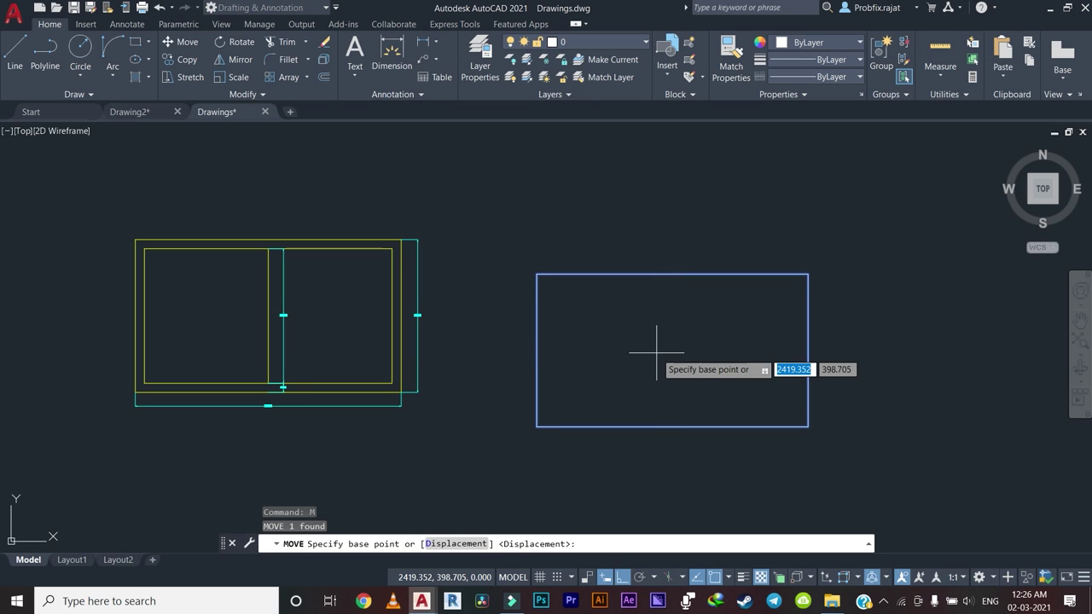
{"action": "left_click", "coordinate": [672, 425]}
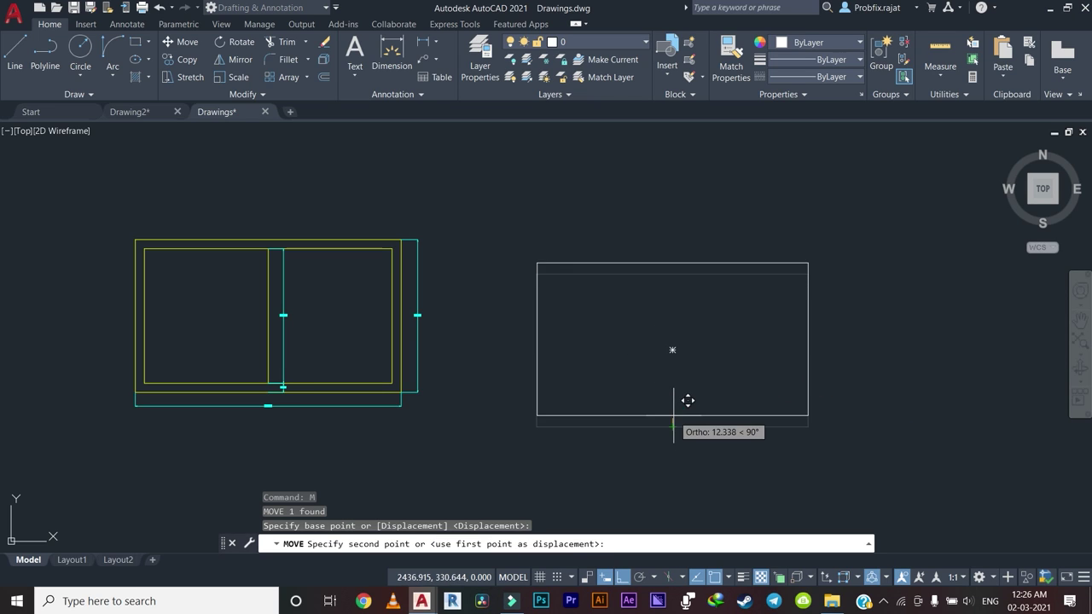
{"action": "left_click", "coordinate": [669, 393]}
{"action": "key", "text": "Escape"}
{"action": "middle_click_drag", "start_coordinate": [636, 319], "coordinate": [605, 334]}
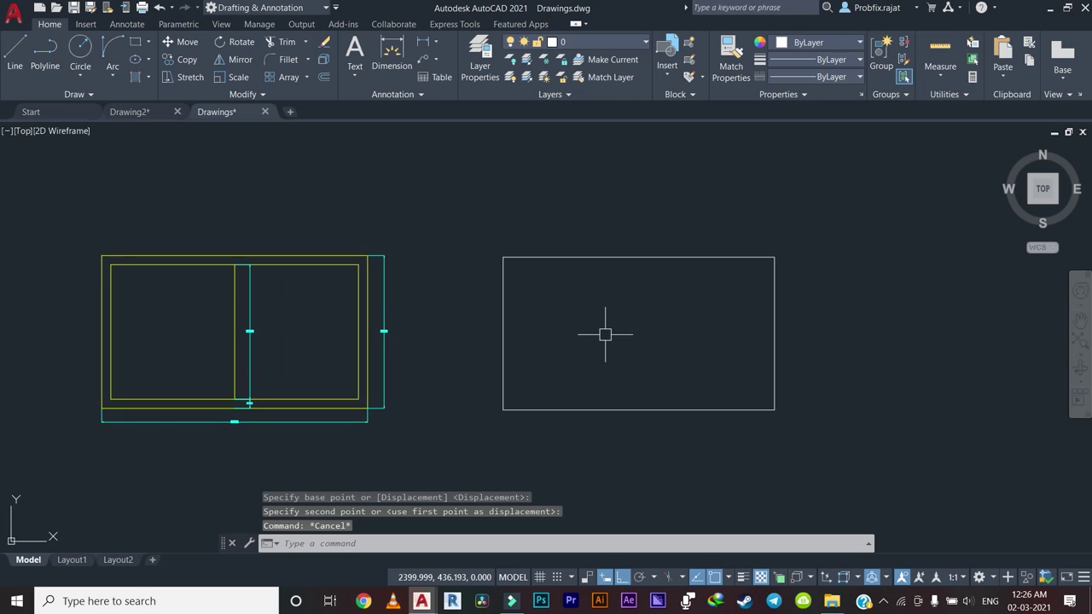
{"action": "type", "text": "l"}
{"action": "key", "text": "Return"}
{"action": "key", "text": "Escape"}
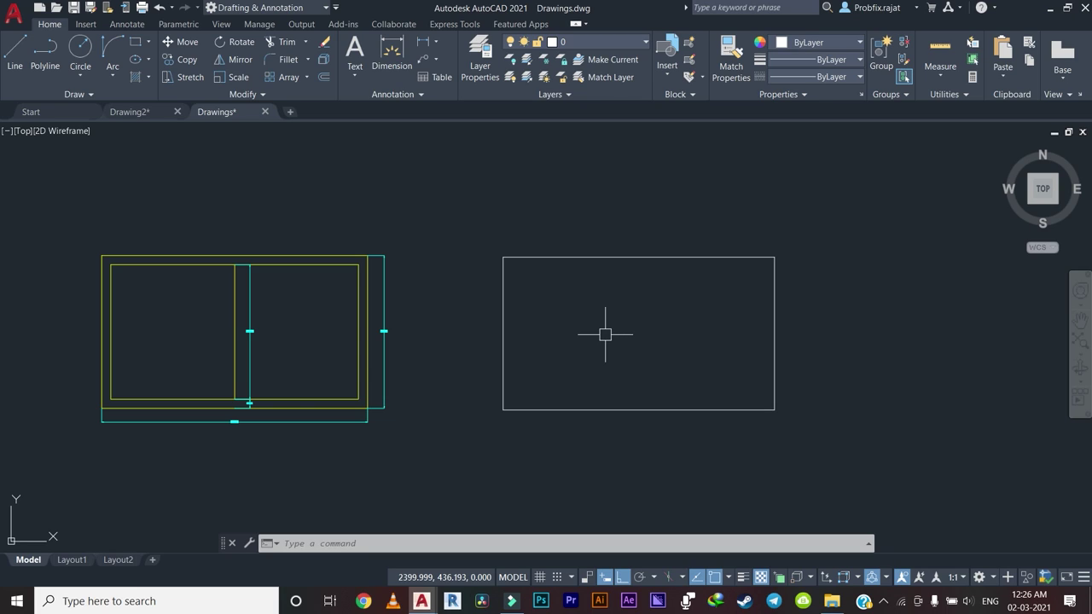
Offset the new rectangle 10 units inward to create an inner rectangle.
{"action": "key", "text": "Return"}
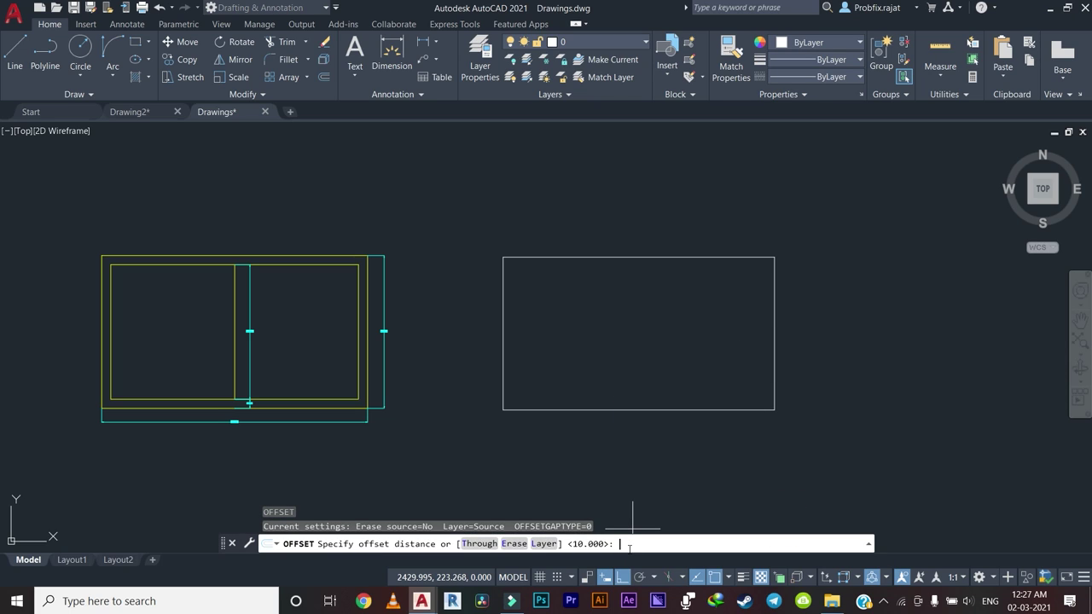
{"action": "type", "text": "10"}
{"action": "key", "text": "Return"}
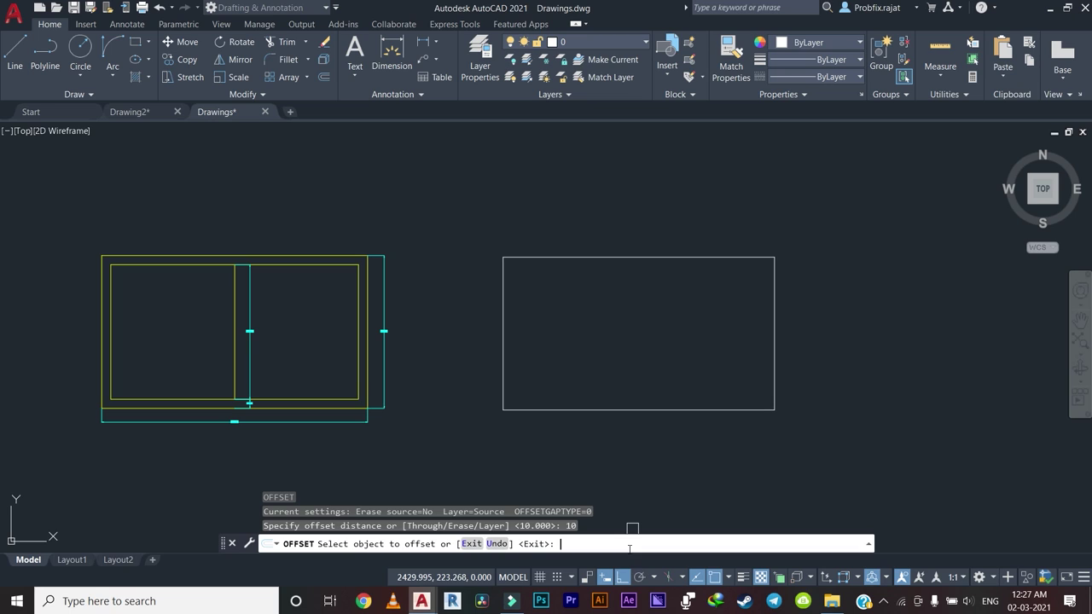
{"action": "scroll", "coordinate": [219, 399], "scroll_direction": "up", "scroll_amount": 5}
{"action": "scroll", "coordinate": [219, 380], "scroll_direction": "up", "scroll_amount": 5}
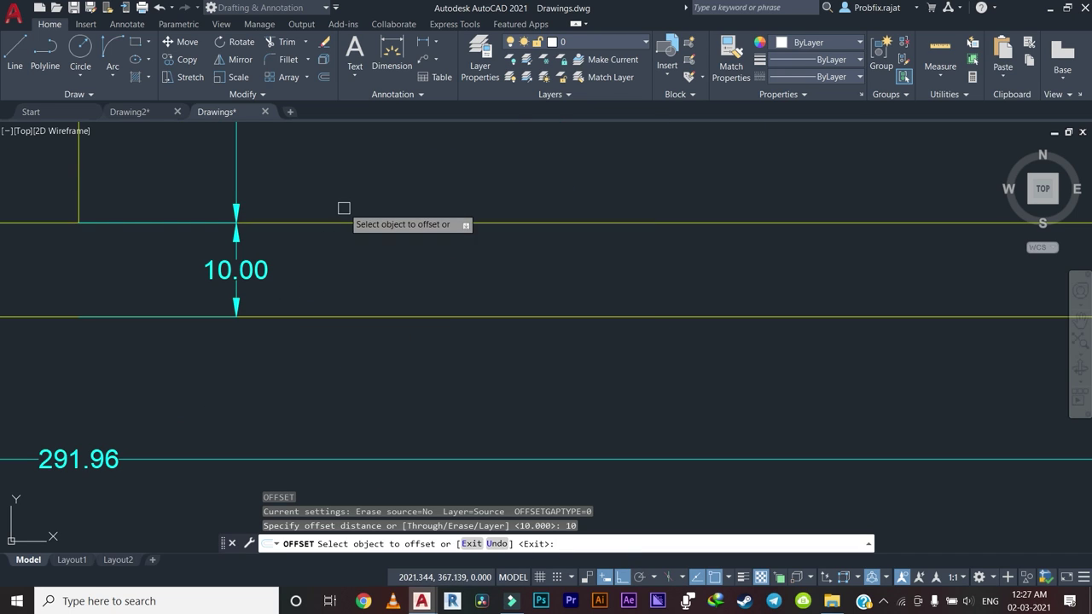
{"action": "scroll", "coordinate": [496, 226], "scroll_direction": "down", "scroll_amount": 10}
{"action": "middle_click_drag", "start_coordinate": [541, 312], "coordinate": [429, 290]}
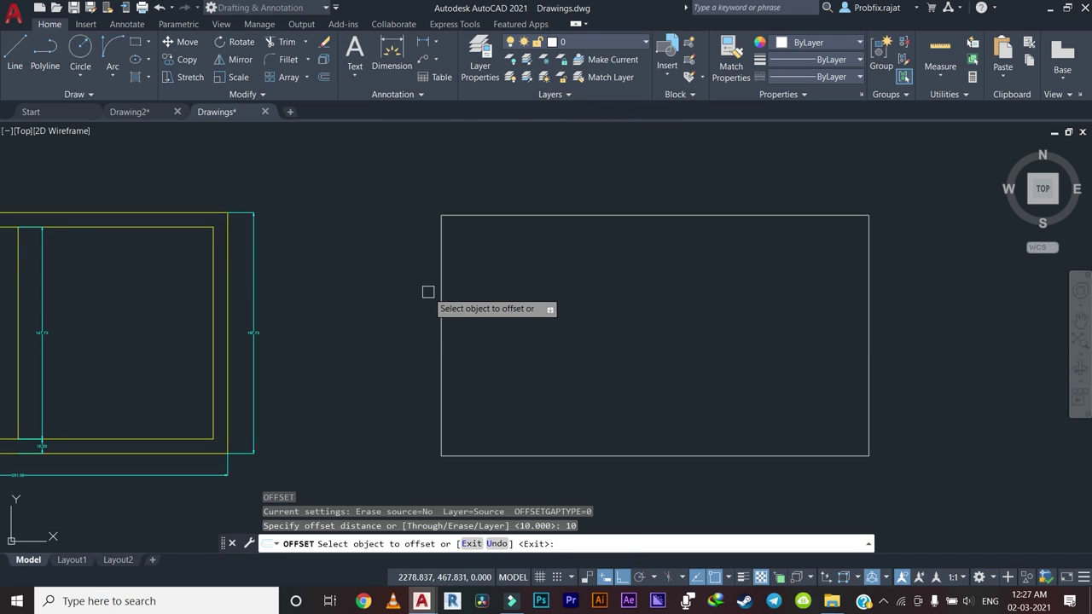
{"action": "left_click", "coordinate": [436, 288]}
{"action": "left_click", "coordinate": [577, 305]}
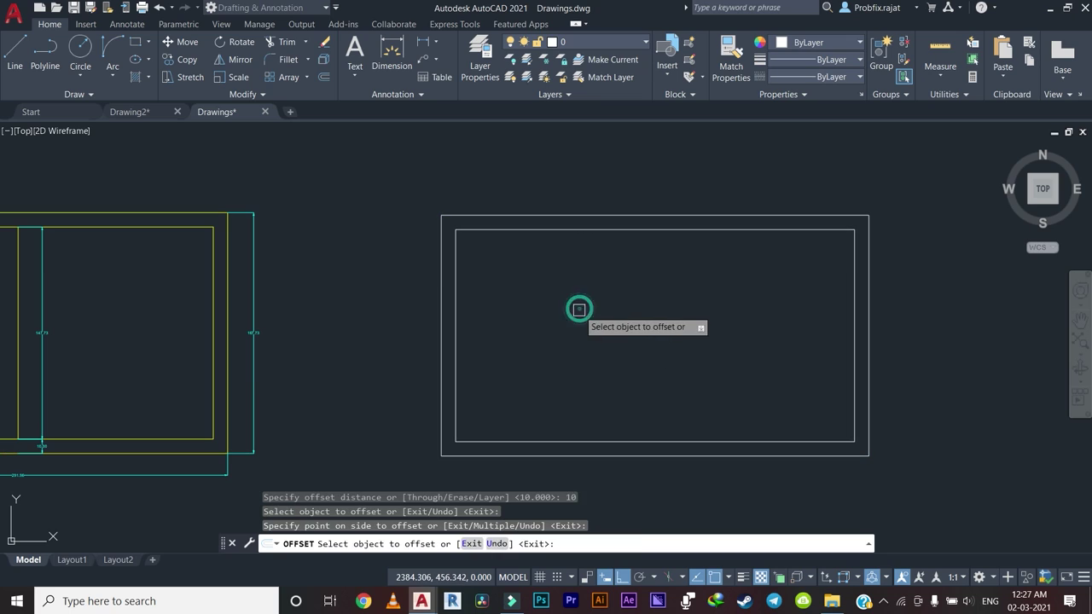
{"action": "key", "text": "Escape"}
{"action": "key", "text": "Escape"}
{"action": "scroll", "coordinate": [499, 401], "scroll_direction": "down", "scroll_amount": 3}
{"action": "scroll", "coordinate": [546, 367], "scroll_direction": "up", "scroll_amount": 1}
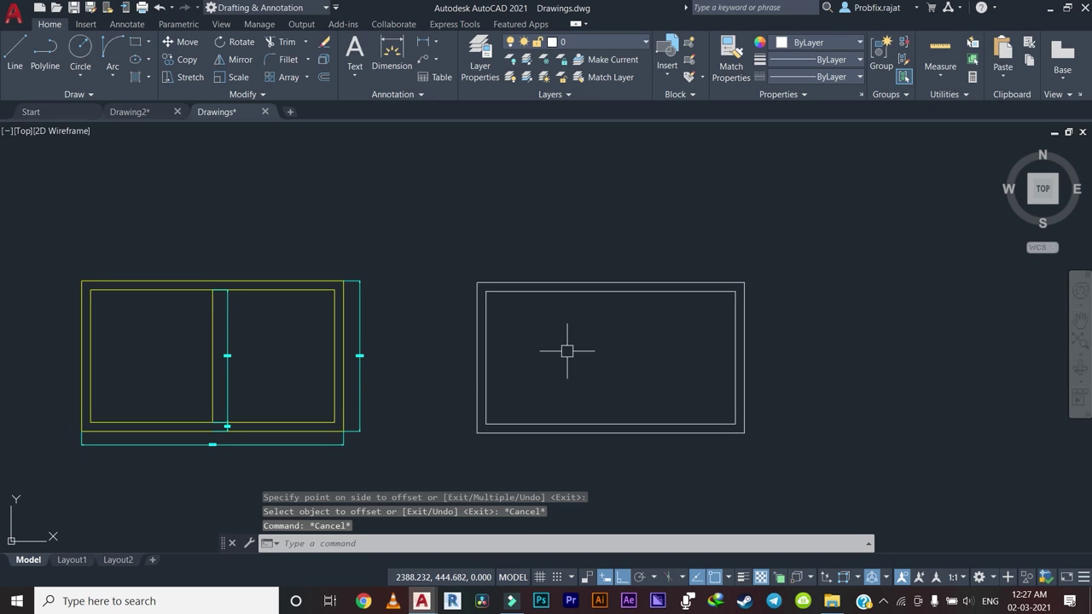
Draw a vertical divider from the inner rectangle's top midpoint to its bottom midpoint.
{"action": "type", "text": "l"}
{"action": "key", "text": "Return"}
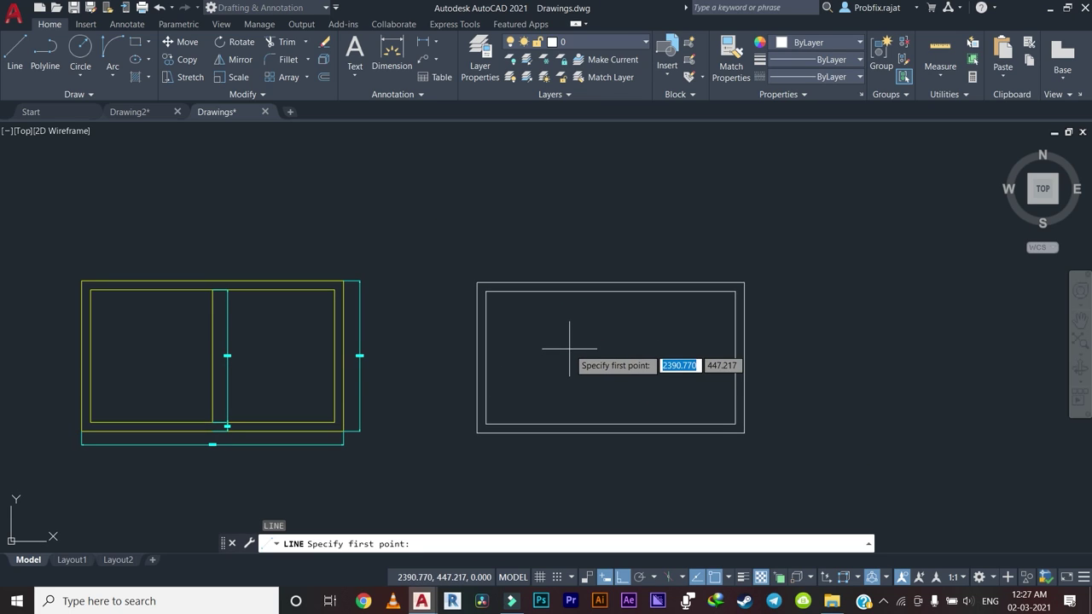
{"action": "left_click", "coordinate": [610, 292]}
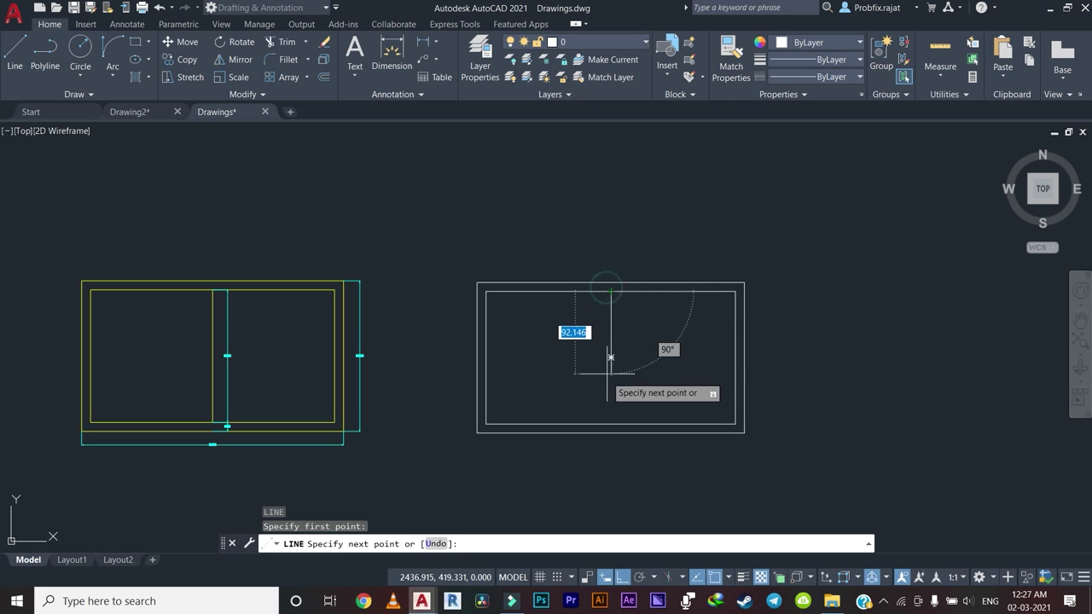
{"action": "left_click", "coordinate": [611, 424]}
{"action": "right_click", "coordinate": [673, 345]}
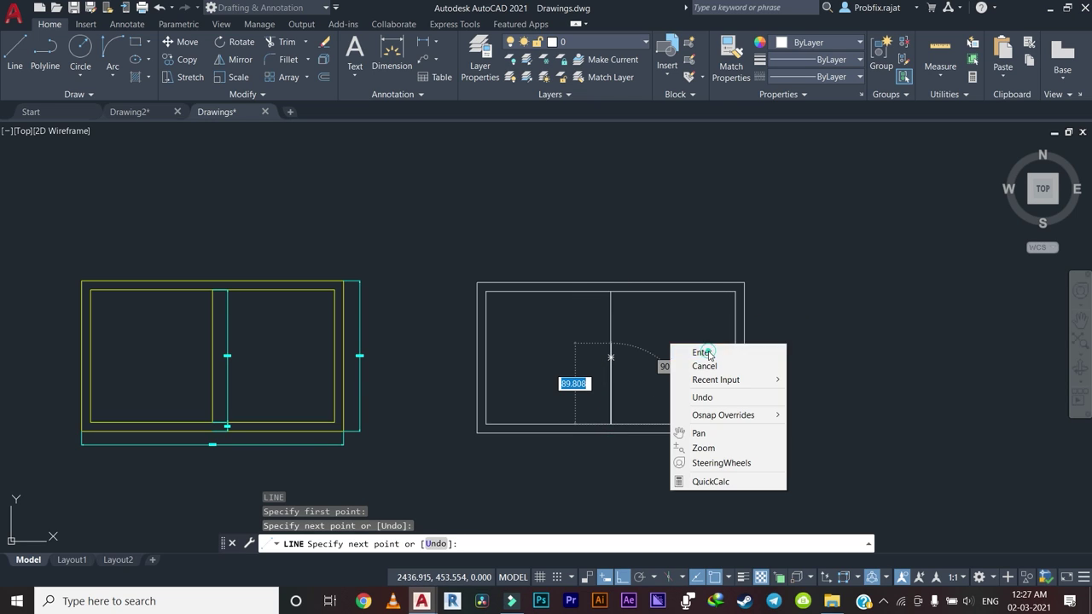
{"action": "left_click", "coordinate": [696, 355]}
{"action": "scroll", "coordinate": [582, 349], "scroll_direction": "up", "scroll_amount": 2}
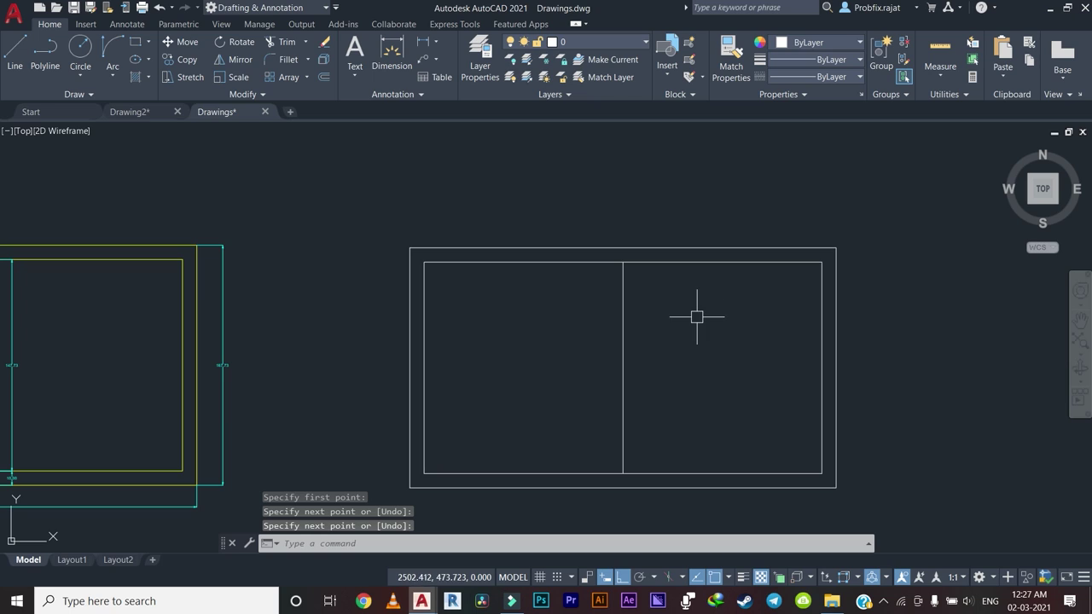
Move both new rectangles onto layer 1 so they turn yellow.
{"action": "middle_click_drag", "start_coordinate": [802, 222], "coordinate": [714, 224]}
{"action": "left_click", "coordinate": [714, 224]}
{"action": "left_click", "coordinate": [602, 312]}
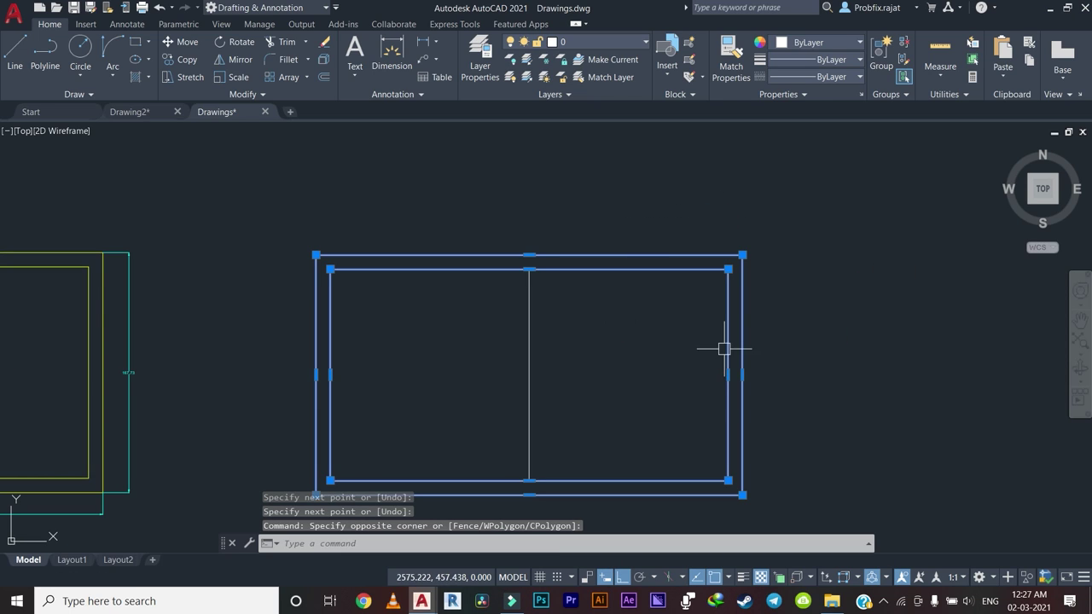
{"action": "left_click", "coordinate": [597, 42]}
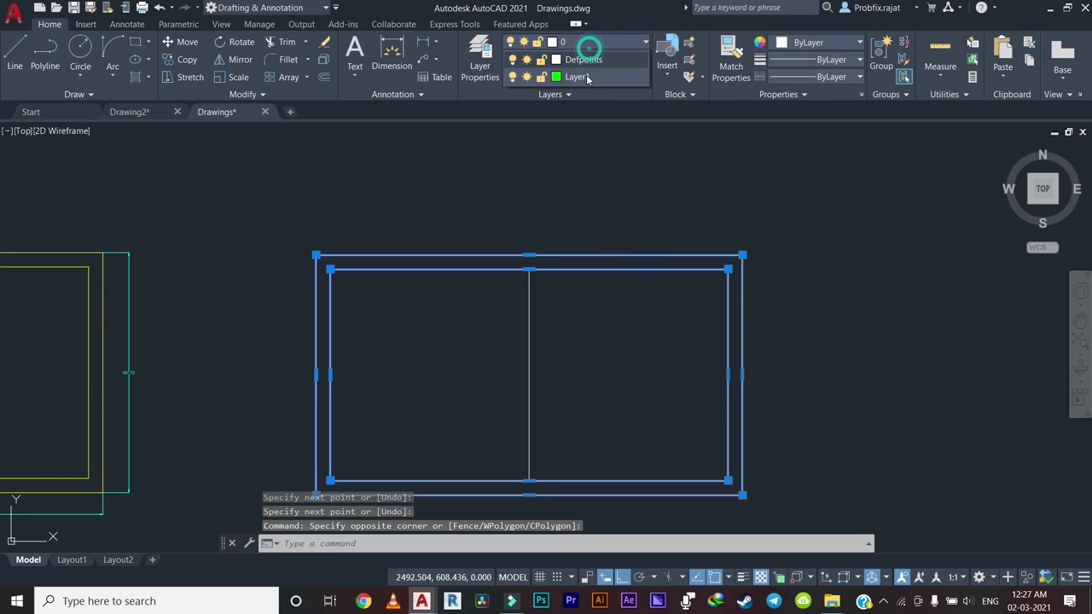
{"action": "left_click", "coordinate": [597, 109]}
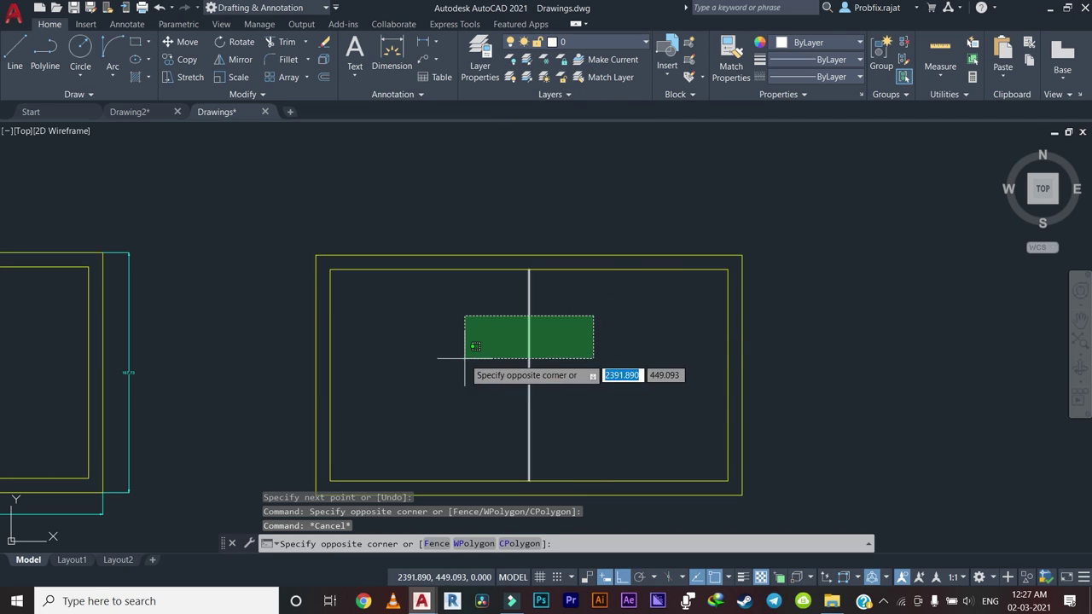
Put the middle divider line on layer 1 as well.
{"action": "left_click_drag", "start_coordinate": [593, 299], "coordinate": [464, 359]}
{"action": "left_click", "coordinate": [610, 40]}
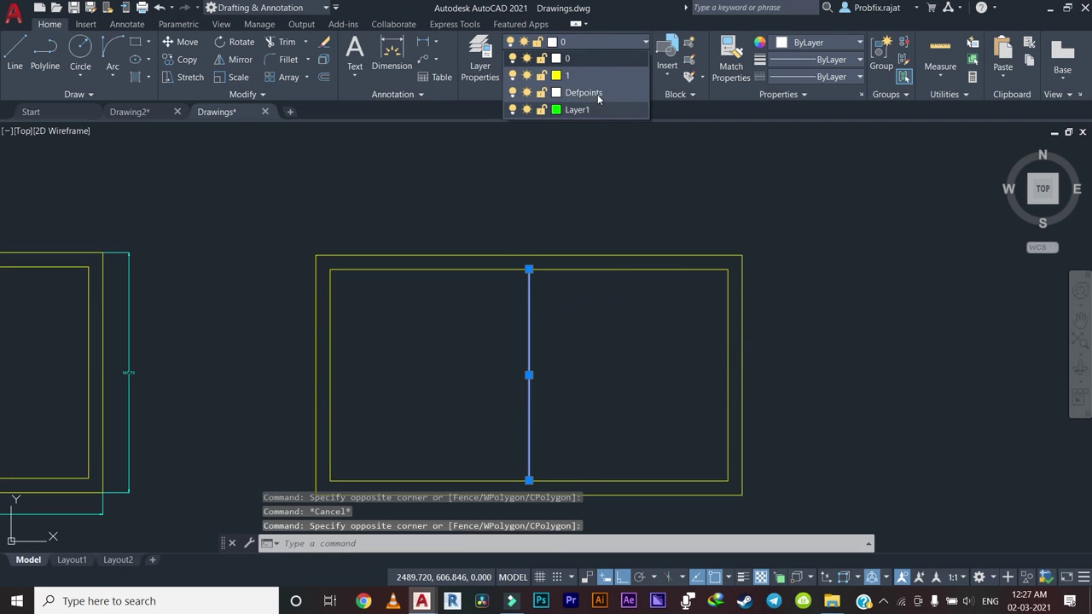
{"action": "left_click", "coordinate": [597, 96]}
{"action": "scroll", "coordinate": [594, 198], "scroll_direction": "down", "scroll_amount": 3}
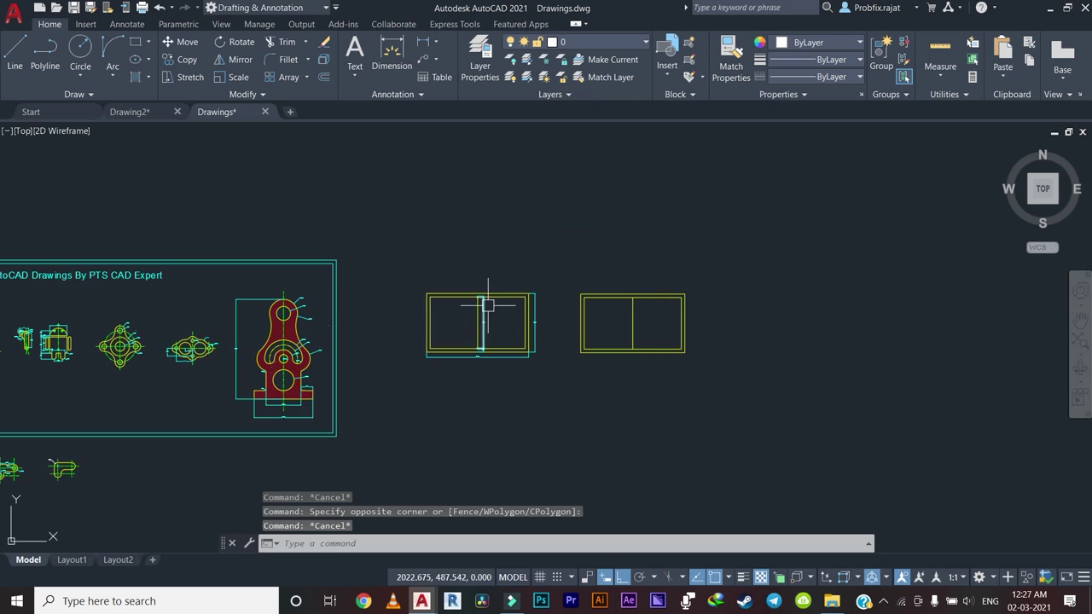
{"action": "scroll", "coordinate": [536, 353], "scroll_direction": "up", "scroll_amount": 2}
{"action": "scroll", "coordinate": [484, 292], "scroll_direction": "up", "scroll_amount": 2}
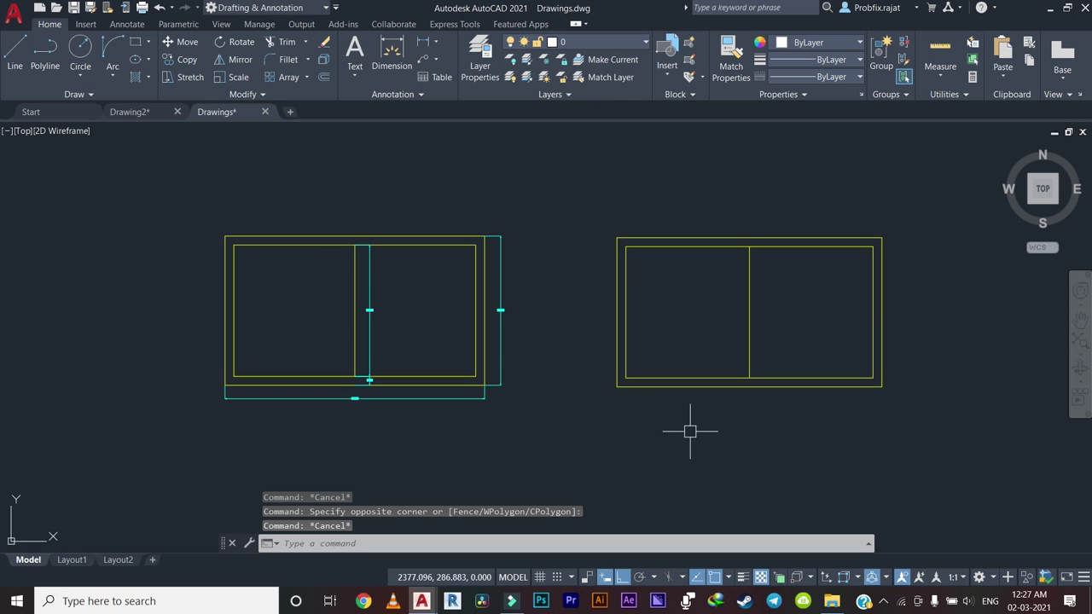
{"action": "scroll", "coordinate": [682, 426], "scroll_direction": "down", "scroll_amount": 3}
{"action": "scroll", "coordinate": [387, 381], "scroll_direction": "down", "scroll_amount": 3}
{"action": "scroll", "coordinate": [335, 397], "scroll_direction": "up", "scroll_amount": 5}
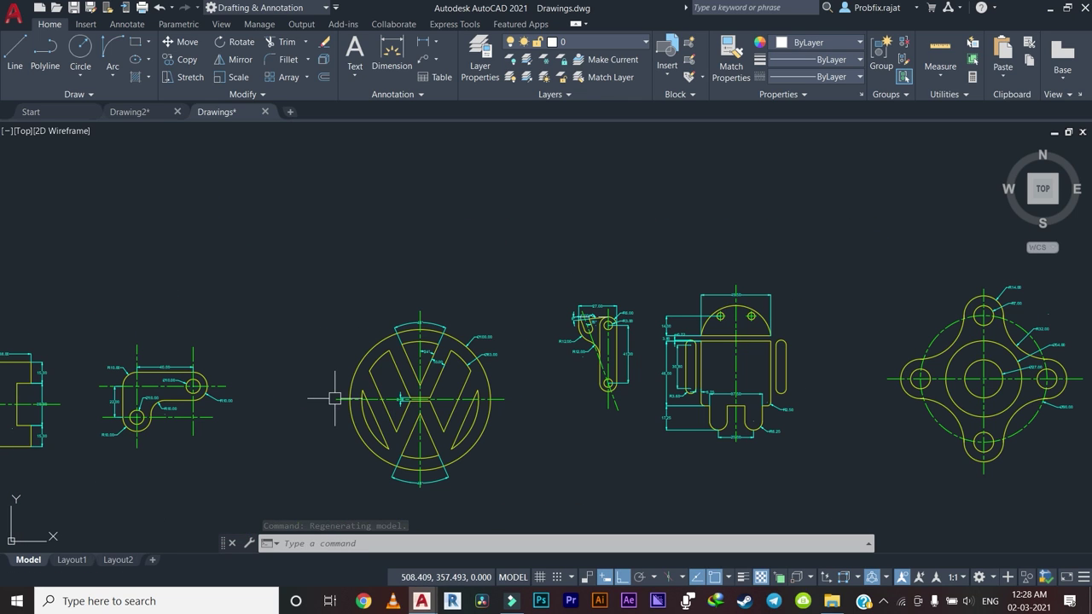
{"action": "middle_click_drag", "start_coordinate": [435, 411], "coordinate": [504, 349]}
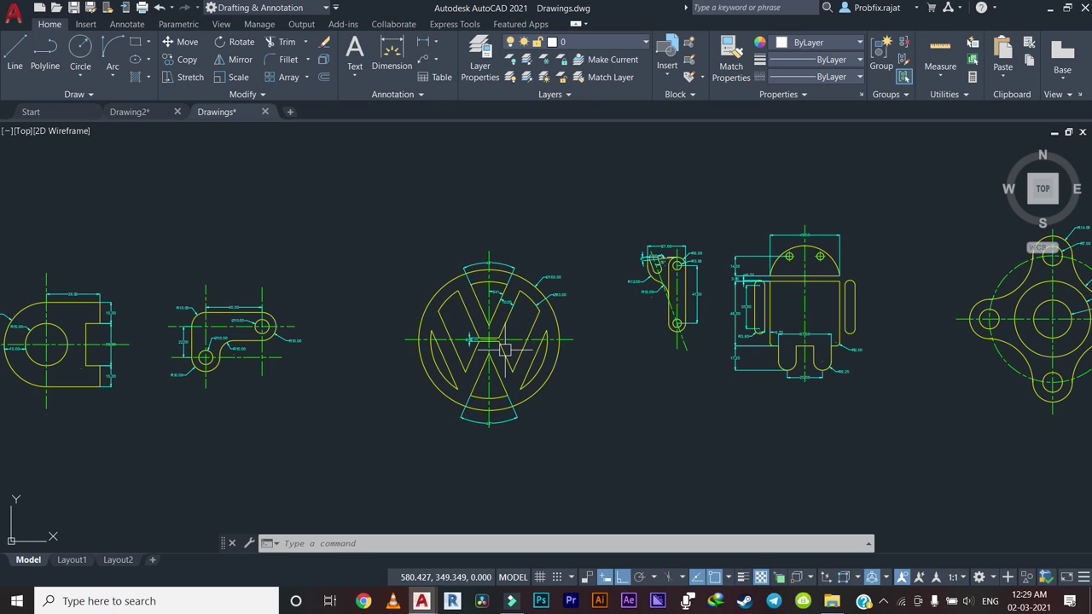
{"action": "left_click", "coordinate": [576, 222]}
{"action": "left_click", "coordinate": [392, 458]}
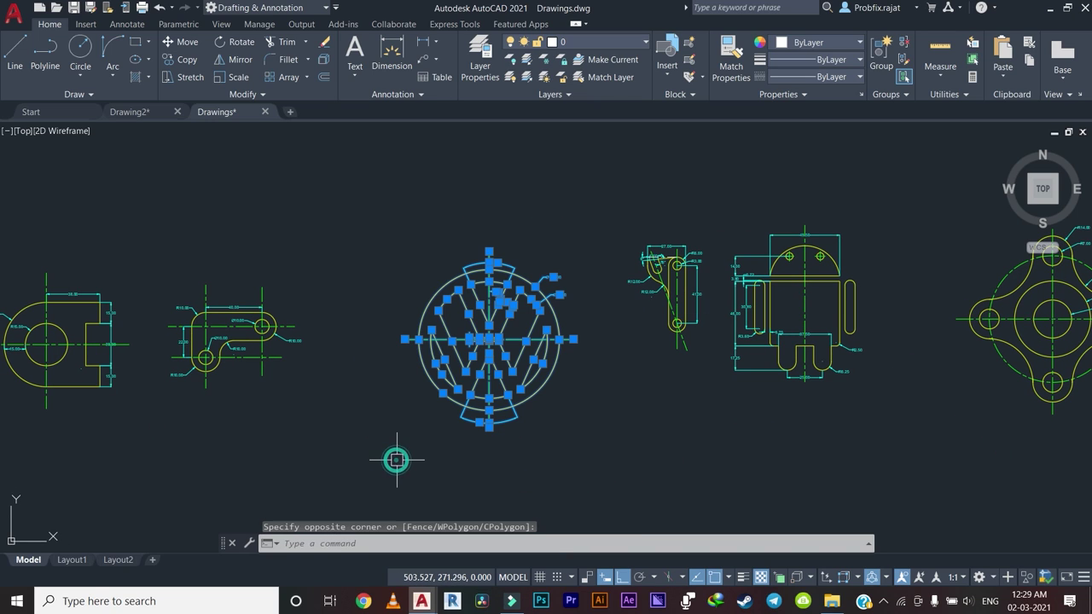
{"action": "type", "text": "c"}
{"action": "key", "text": "Return"}
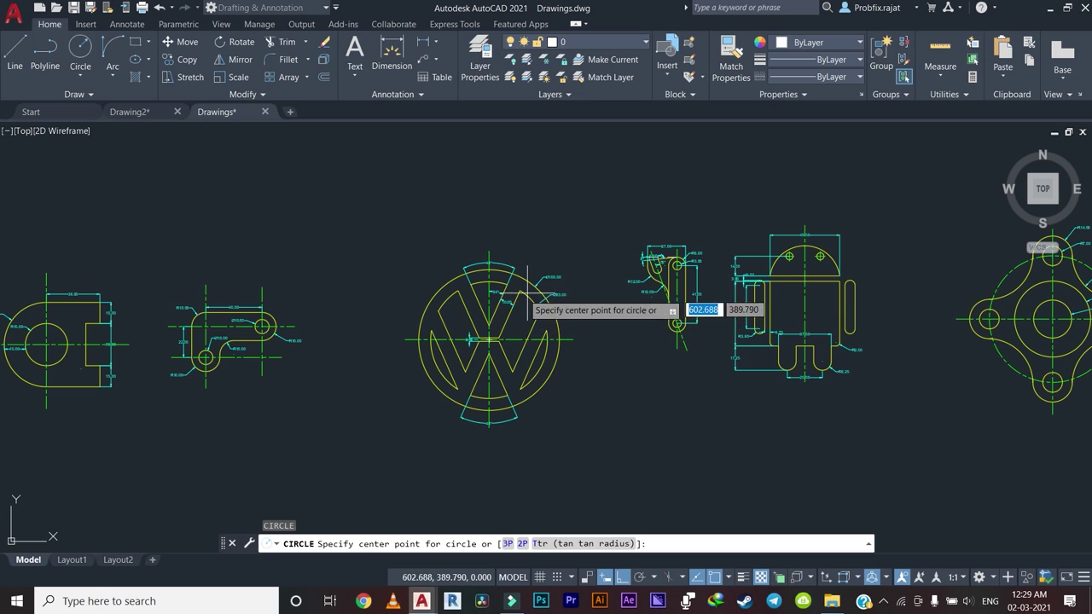
{"action": "left_click", "coordinate": [491, 309]}
{"action": "scroll", "coordinate": [569, 376], "scroll_direction": "down", "scroll_amount": 5}
{"action": "scroll", "coordinate": [580, 367], "scroll_direction": "up", "scroll_amount": 1}
{"action": "key", "text": "Escape"}
{"action": "scroll", "coordinate": [562, 341], "scroll_direction": "up", "scroll_amount": 2}
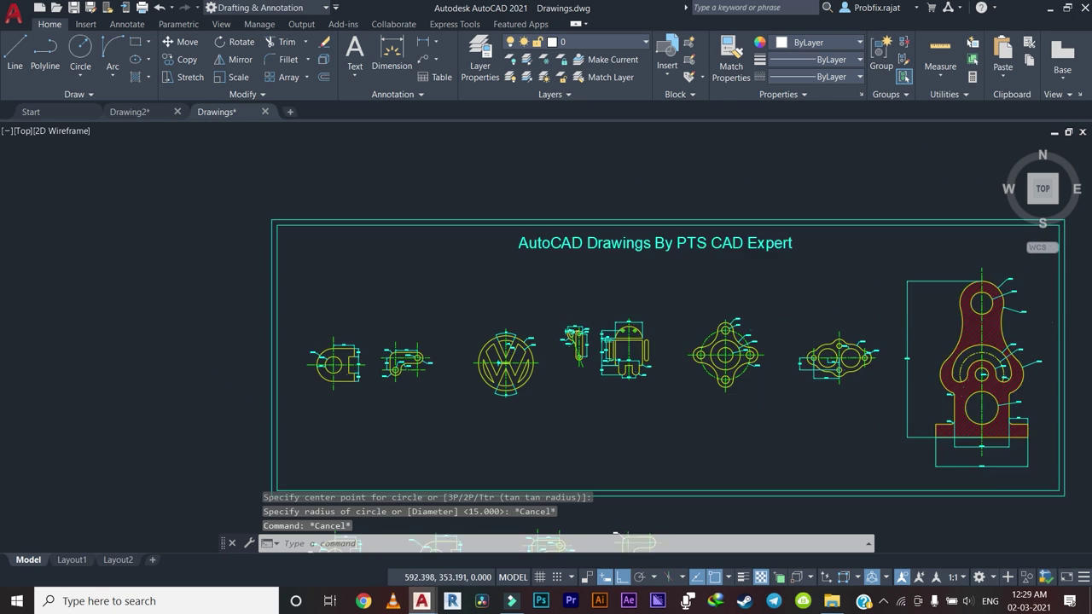
{"action": "scroll", "coordinate": [543, 298], "scroll_direction": "up", "scroll_amount": 2}
{"action": "left_click", "coordinate": [543, 298]}
{"action": "middle_click_drag", "start_coordinate": [364, 492], "coordinate": [390, 419]}
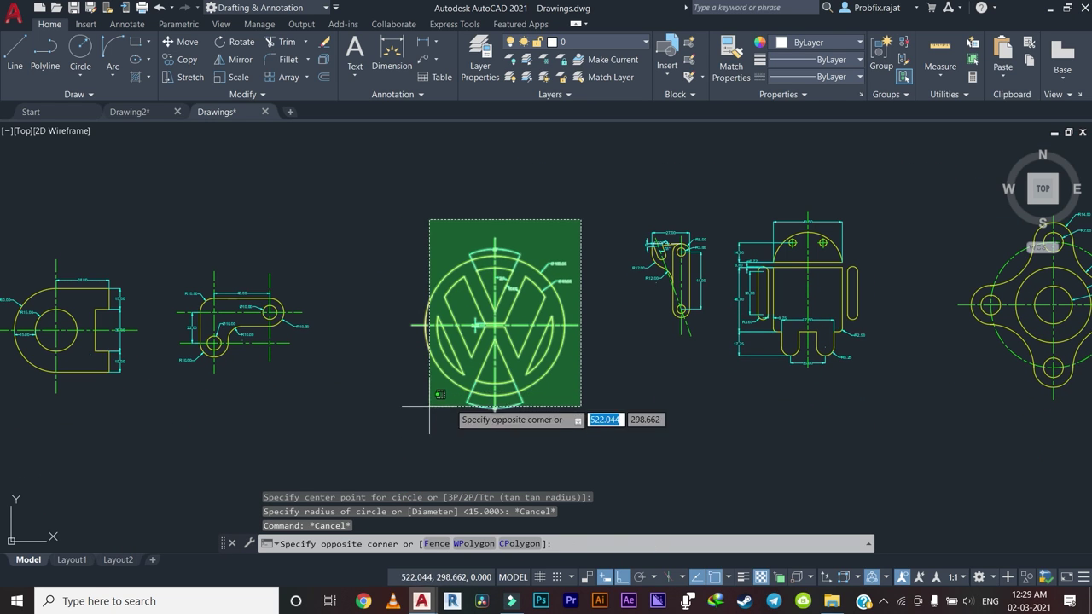
{"action": "key", "text": "Escape"}
{"action": "key", "text": "Escape"}
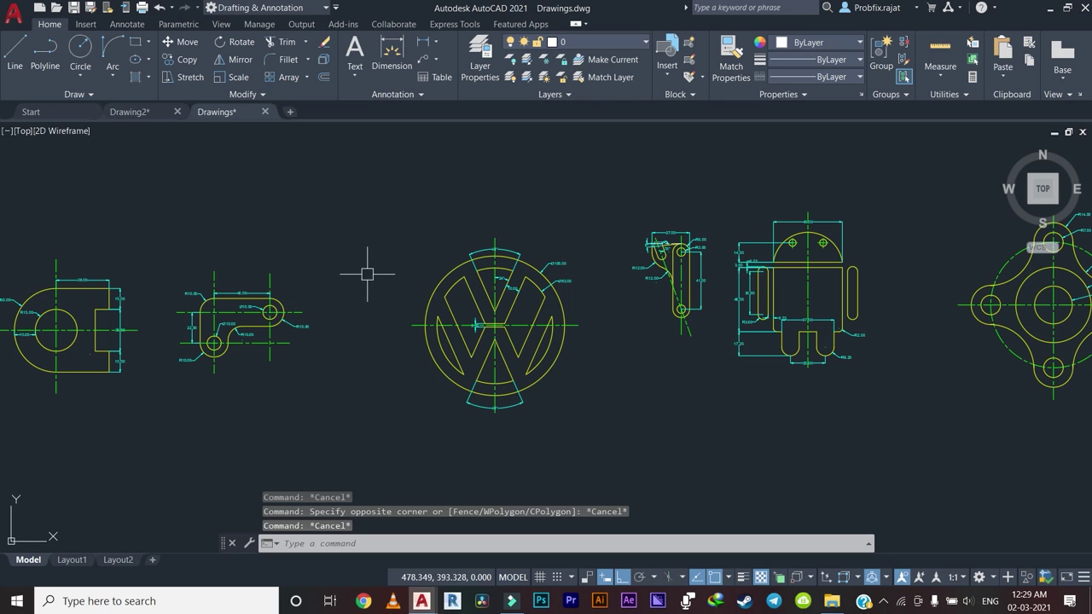
Copy the whole dimensioned VW logo, selected with a crossing window, from a base point.
{"action": "left_click", "coordinate": [187, 57]}
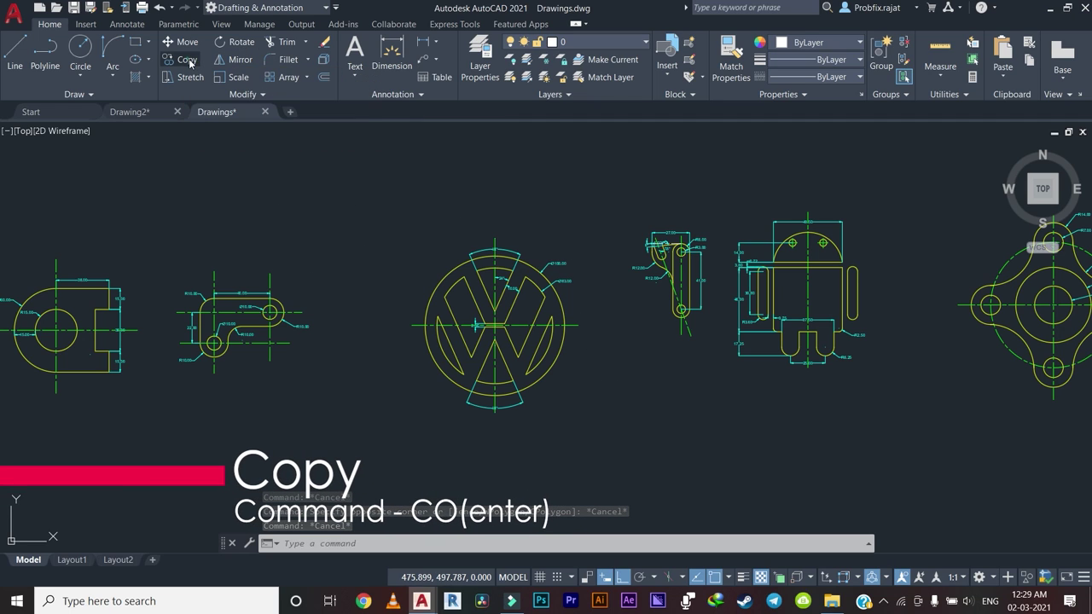
{"action": "left_click", "coordinate": [588, 204]}
{"action": "left_click", "coordinate": [353, 452]}
{"action": "key", "text": "Return"}
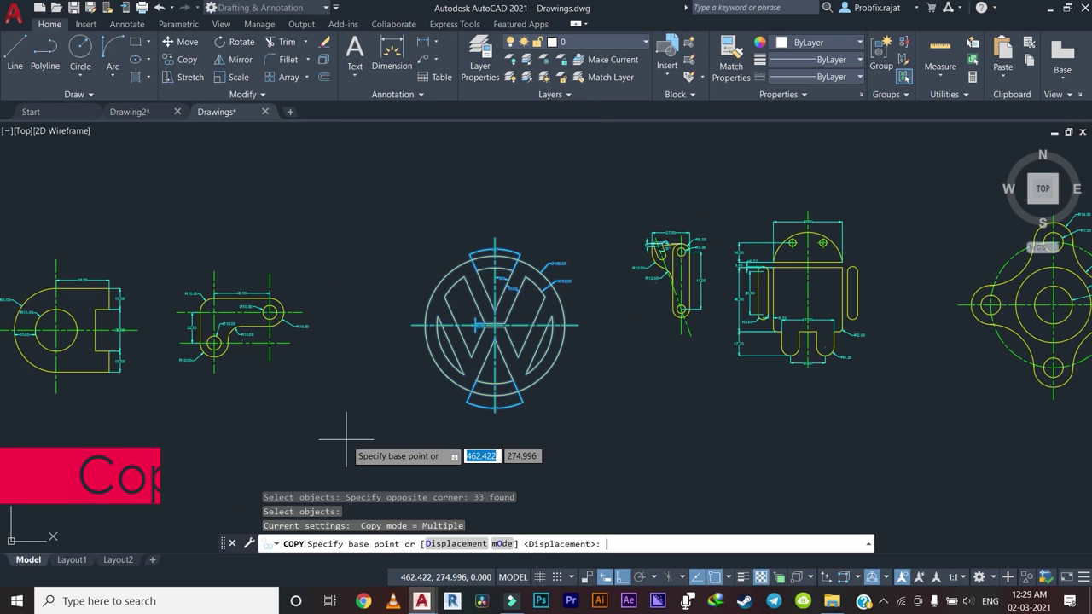
{"action": "left_click", "coordinate": [495, 325]}
Place the logo copy in empty space below the drawing frame with Ortho off.
{"action": "scroll", "coordinate": [342, 350], "scroll_direction": "down", "scroll_amount": 3}
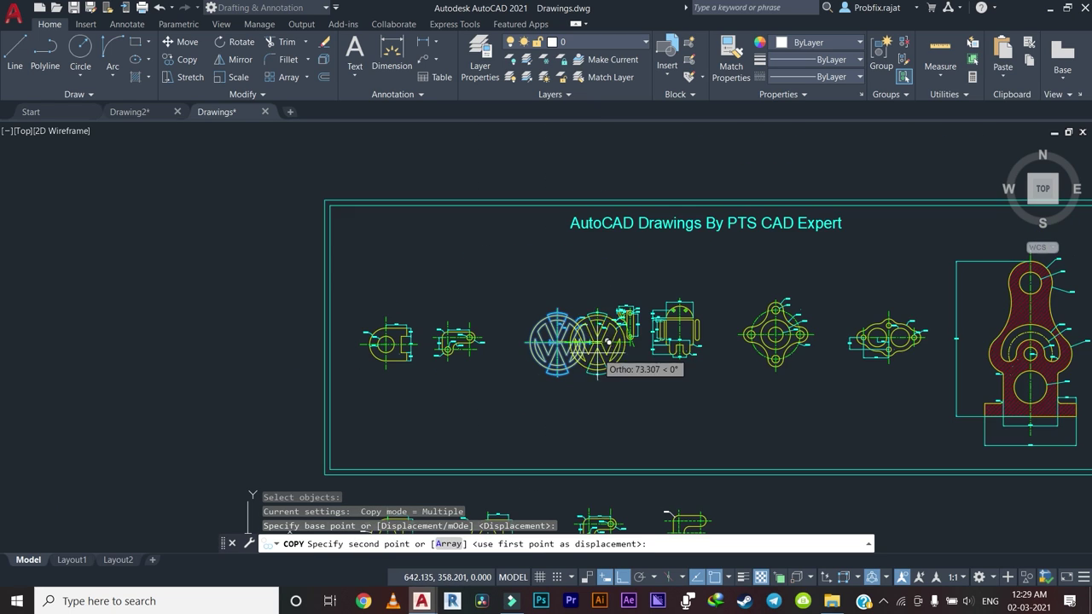
{"action": "middle_click_drag", "start_coordinate": [341, 350], "coordinate": [259, 312]}
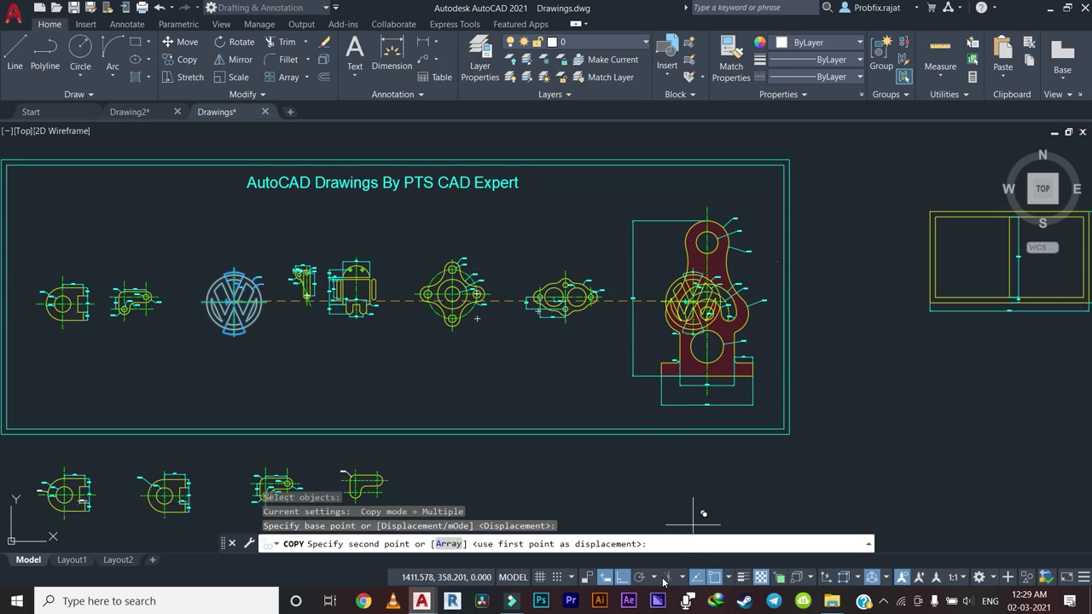
{"action": "left_click", "coordinate": [622, 577]}
{"action": "scroll", "coordinate": [541, 438], "scroll_direction": "up", "scroll_amount": 1}
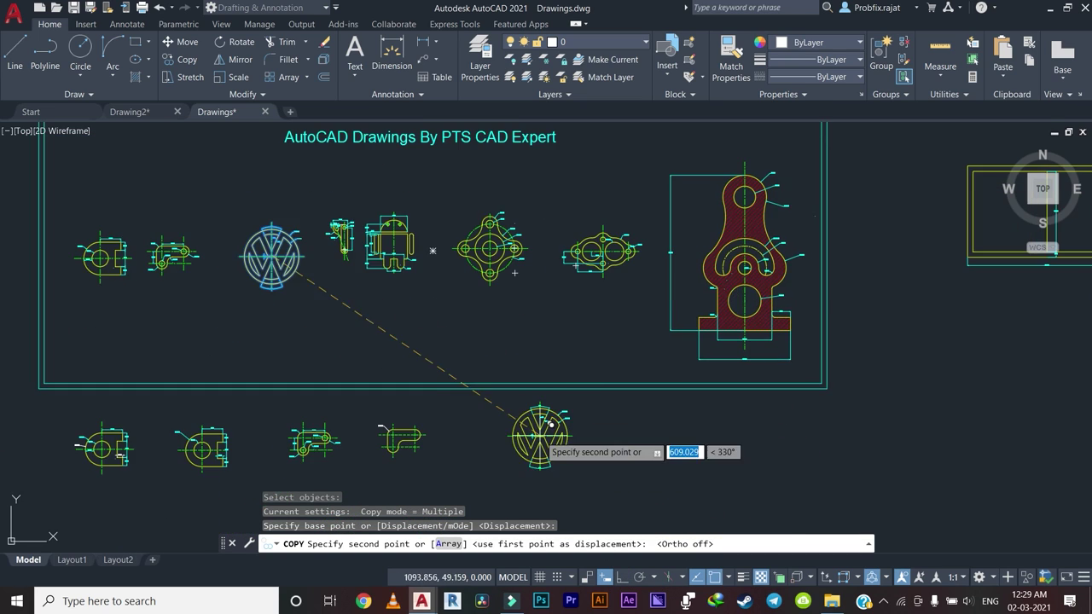
{"action": "scroll", "coordinate": [512, 418], "scroll_direction": "up", "scroll_amount": 3}
{"action": "key", "text": "Escape"}
{"action": "scroll", "coordinate": [589, 409], "scroll_direction": "up", "scroll_amount": 5}
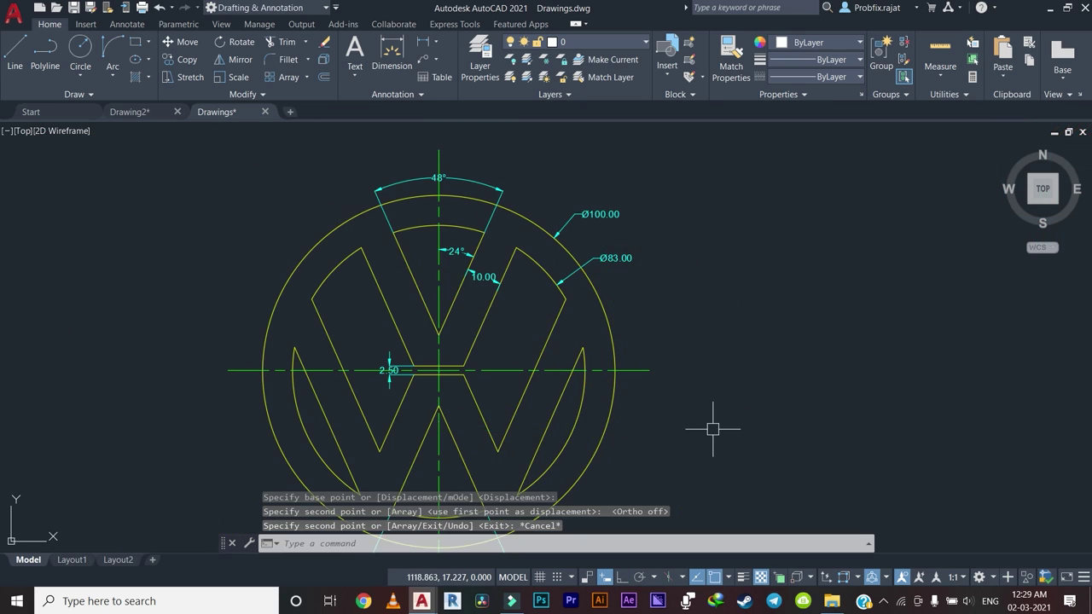
{"action": "scroll", "coordinate": [711, 426], "scroll_direction": "down", "scroll_amount": 3}
{"action": "middle_click_drag", "start_coordinate": [711, 426], "coordinate": [533, 397]}
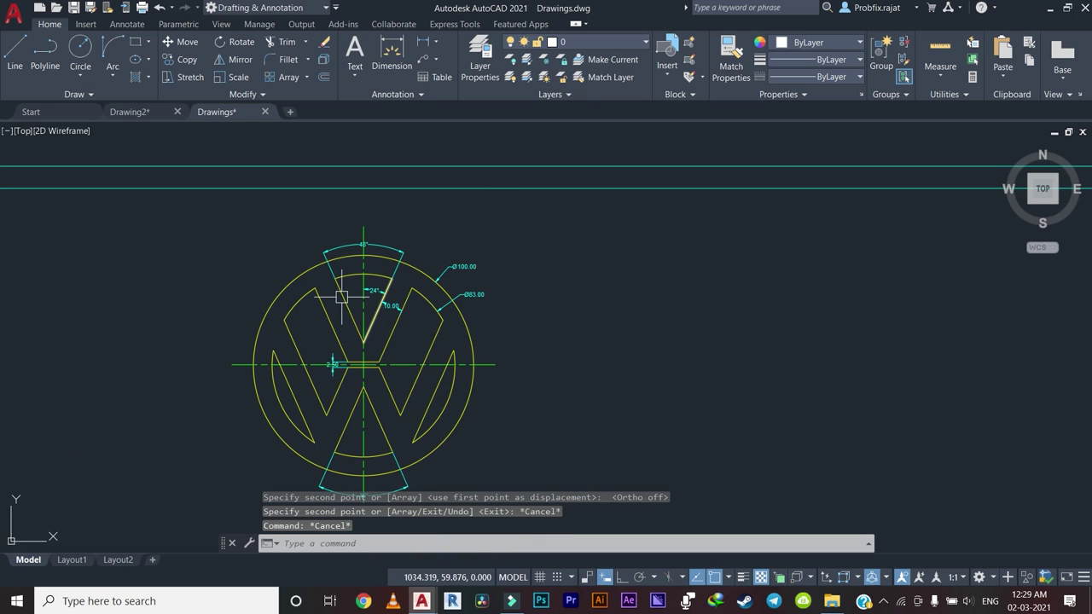
{"action": "scroll", "coordinate": [365, 305], "scroll_direction": "up", "scroll_amount": 2}
{"action": "scroll", "coordinate": [392, 297], "scroll_direction": "down", "scroll_amount": 2}
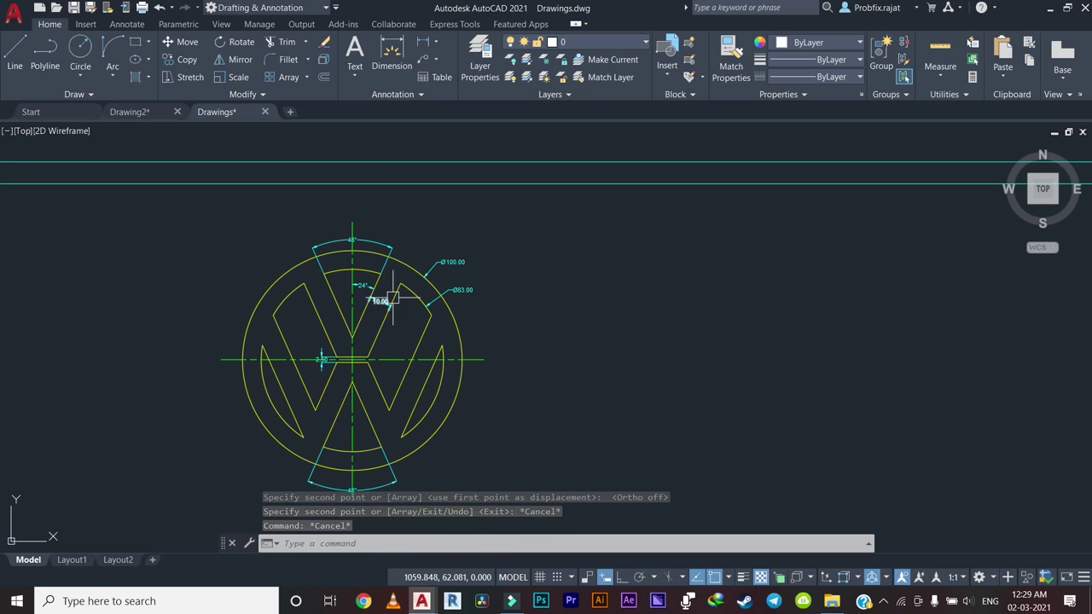
{"action": "middle_click_drag", "start_coordinate": [399, 309], "coordinate": [282, 297]}
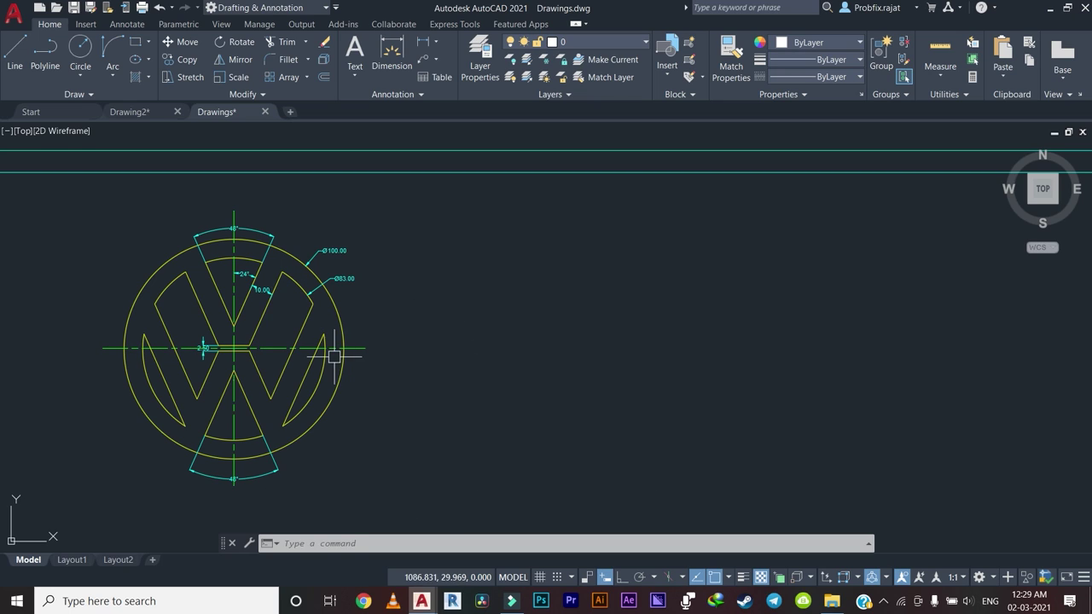
{"action": "scroll", "coordinate": [245, 322], "scroll_direction": "up", "scroll_amount": 2}
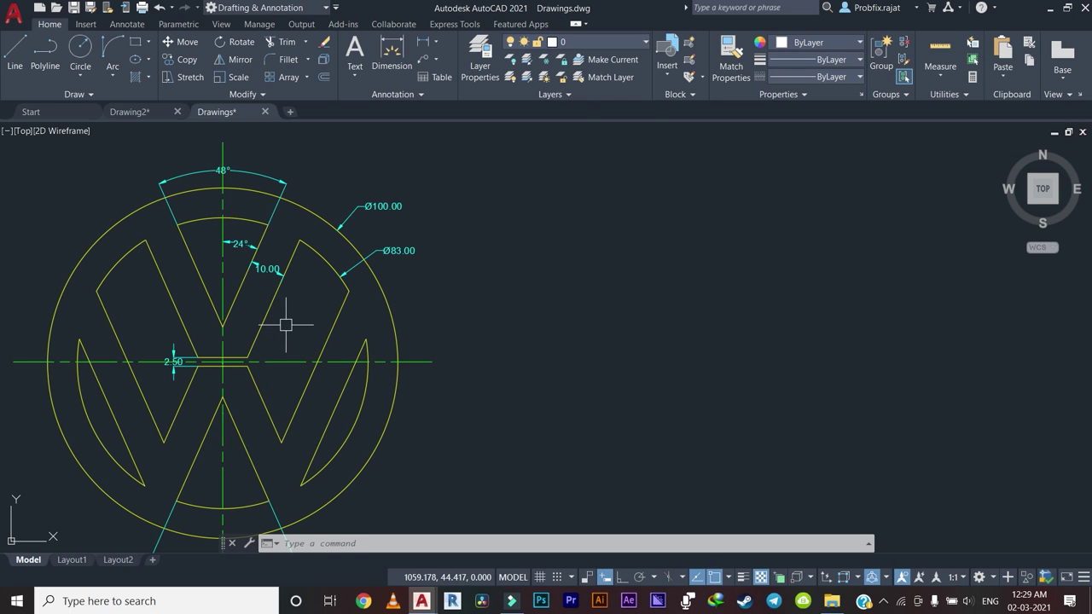
{"action": "scroll", "coordinate": [273, 341], "scroll_direction": "down", "scroll_amount": 5}
{"action": "scroll", "coordinate": [249, 356], "scroll_direction": "up", "scroll_amount": 3}
{"action": "middle_click_drag", "start_coordinate": [335, 350], "coordinate": [360, 380]}
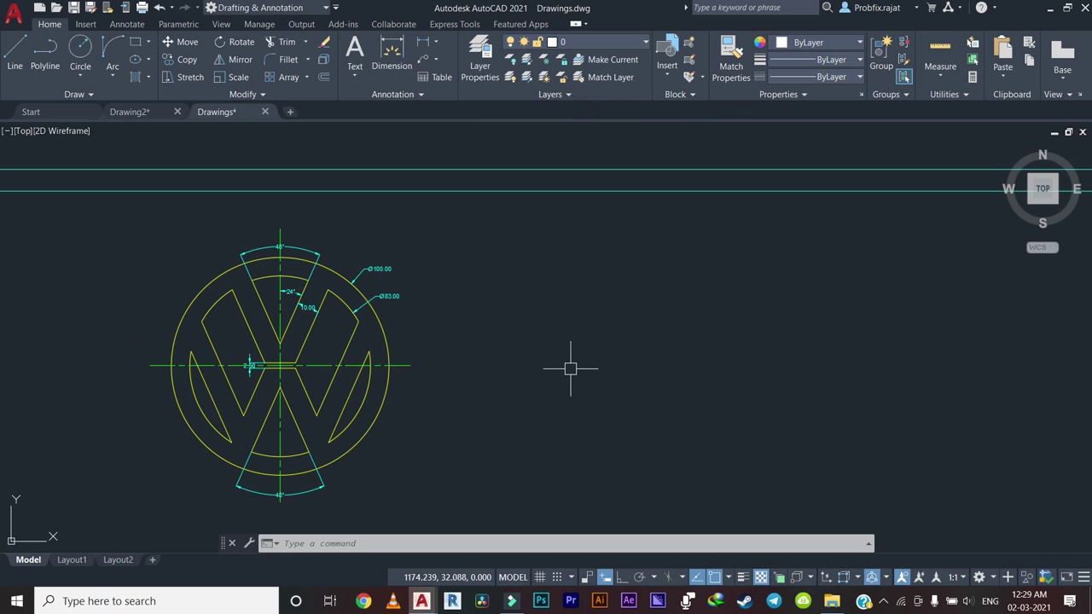
{"action": "type", "text": "c"}
{"action": "key", "text": "Return"}
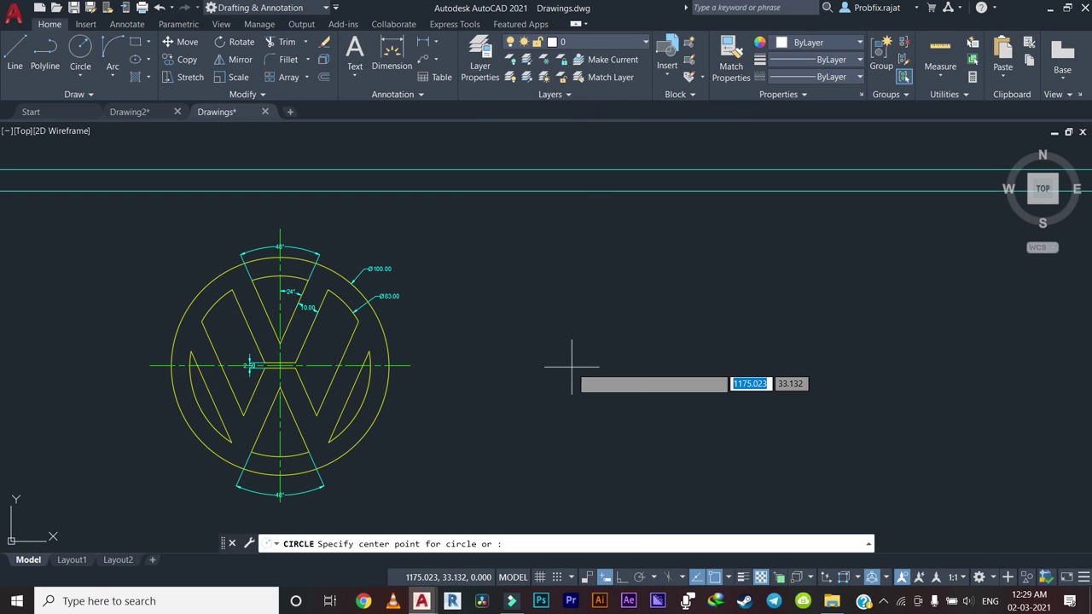
{"action": "middle_click_drag", "start_coordinate": [609, 378], "coordinate": [522, 383]}
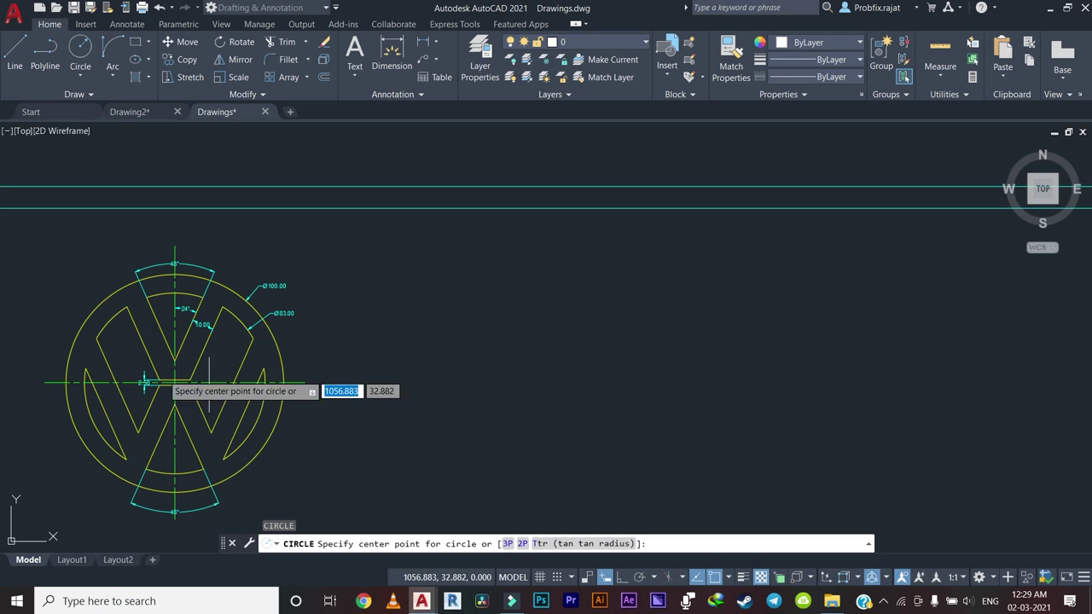
{"action": "key", "text": "Escape"}
{"action": "scroll", "coordinate": [279, 259], "scroll_direction": "up", "scroll_amount": 5}
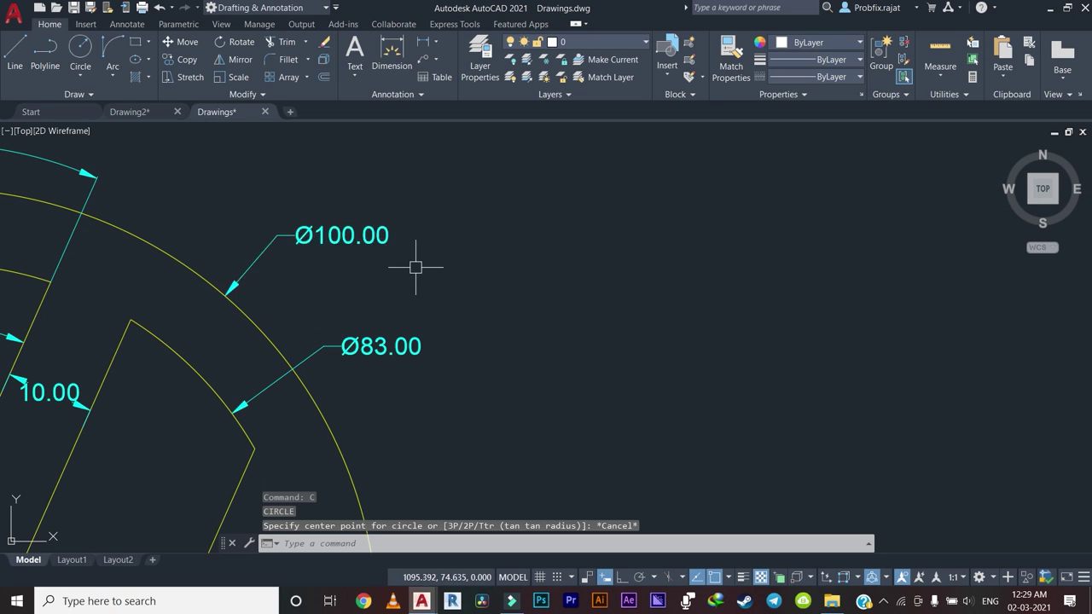
{"action": "scroll", "coordinate": [418, 264], "scroll_direction": "down", "scroll_amount": 5}
{"action": "scroll", "coordinate": [427, 240], "scroll_direction": "up", "scroll_amount": 5}
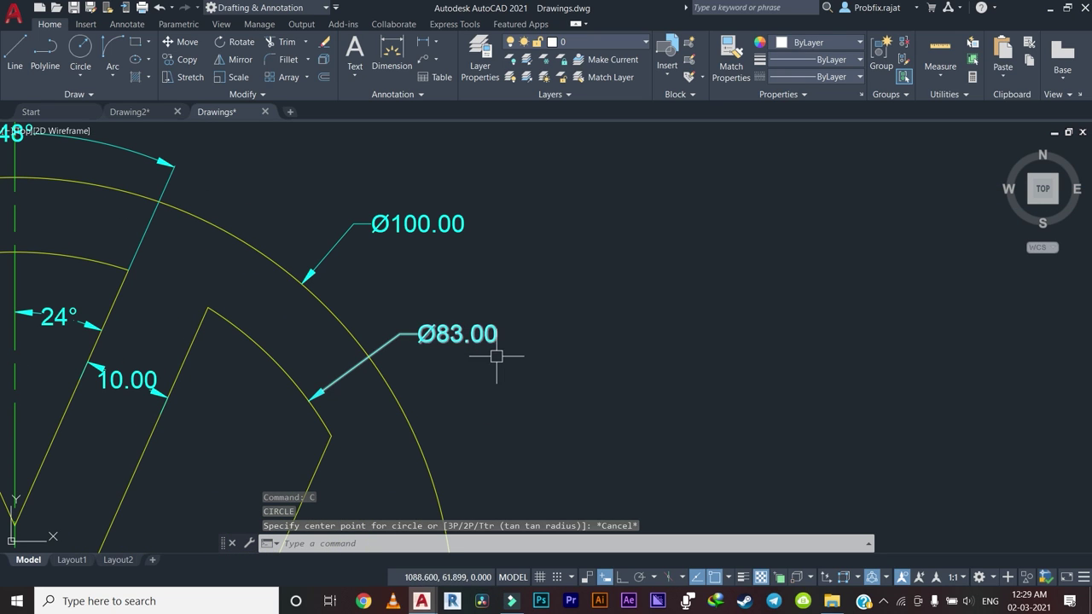
{"action": "scroll", "coordinate": [503, 354], "scroll_direction": "down", "scroll_amount": 5}
{"action": "middle_click_drag", "start_coordinate": [514, 349], "coordinate": [230, 295]}
{"action": "scroll", "coordinate": [230, 295], "scroll_direction": "down", "scroll_amount": 2}
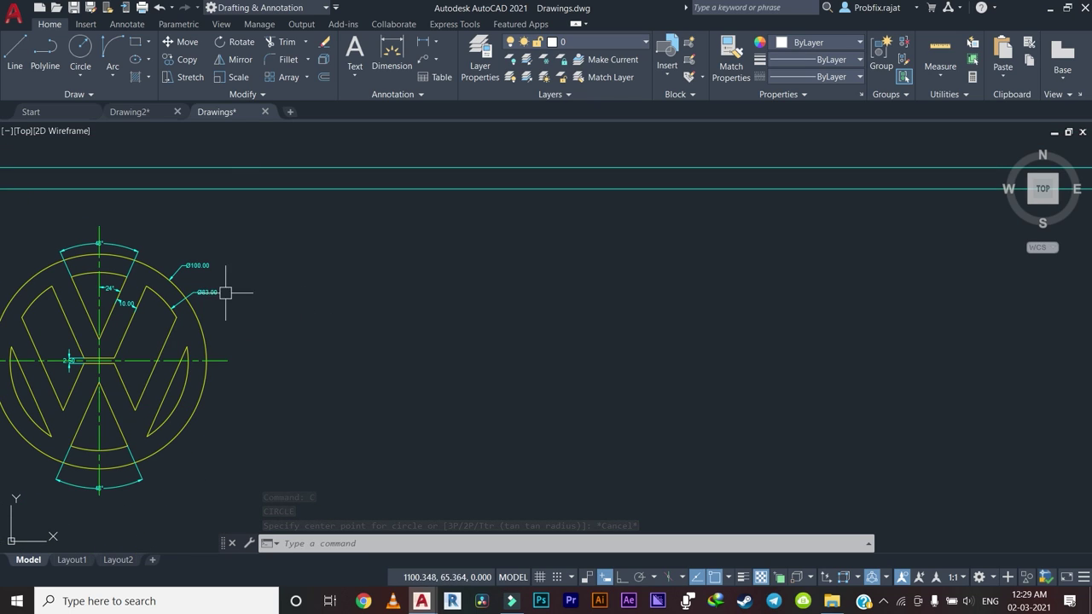
Draw an 83-diameter circle to the right of the copied logo.
{"action": "left_click", "coordinate": [83, 77]}
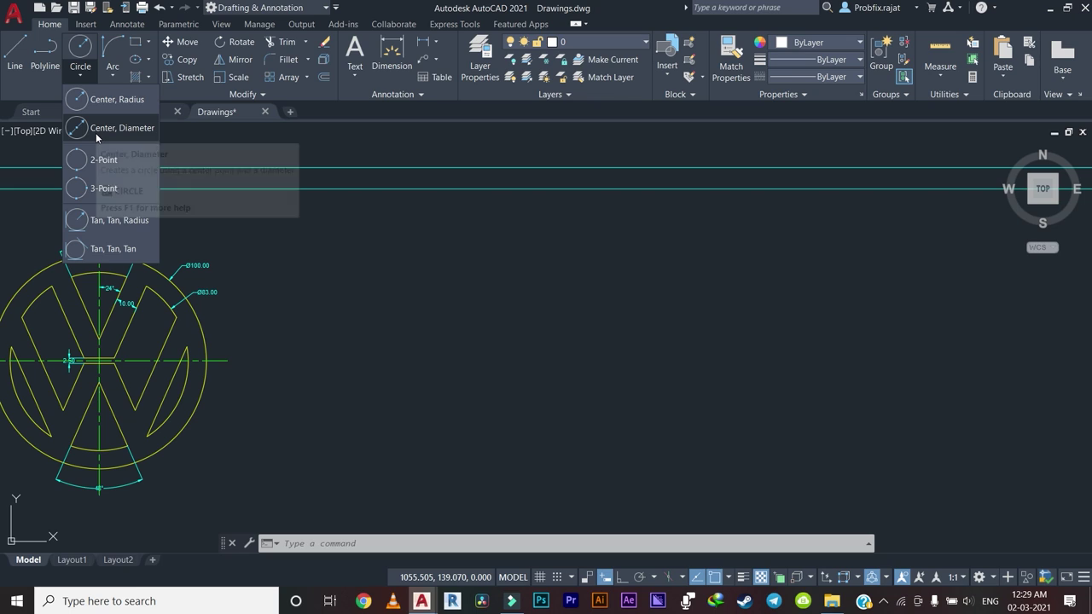
{"action": "left_click", "coordinate": [107, 128]}
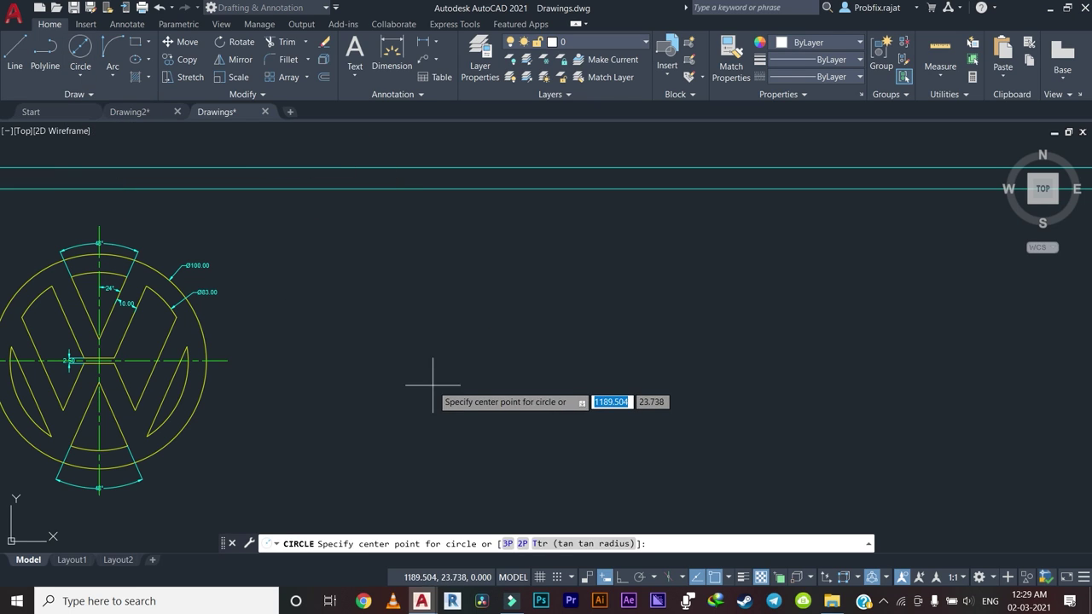
{"action": "middle_click_drag", "start_coordinate": [512, 358], "coordinate": [550, 371]}
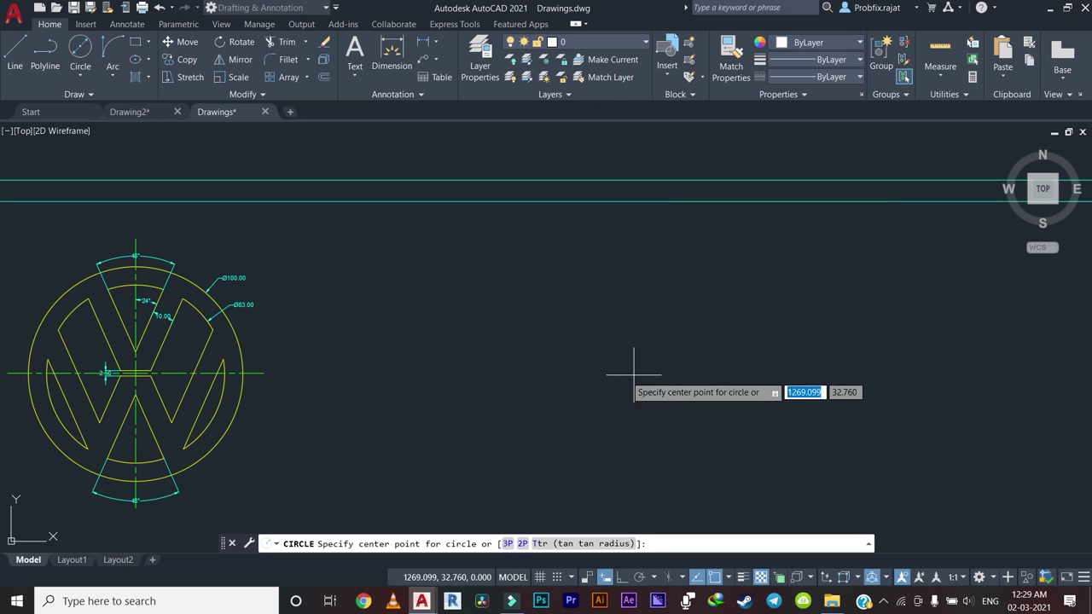
{"action": "left_click", "coordinate": [668, 351]}
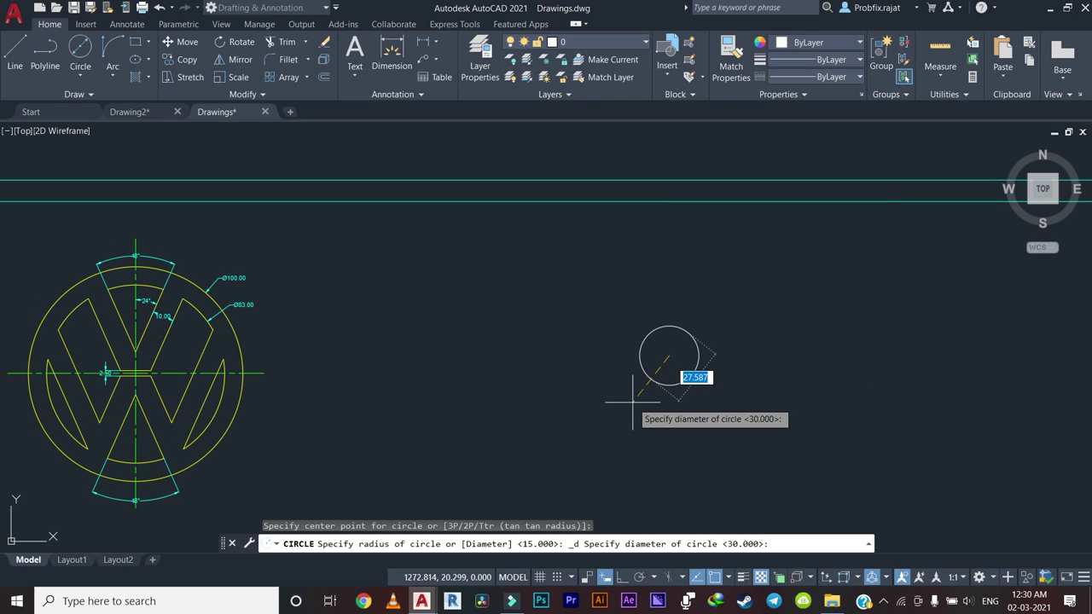
{"action": "type", "text": "83"}
{"action": "key", "text": "Return"}
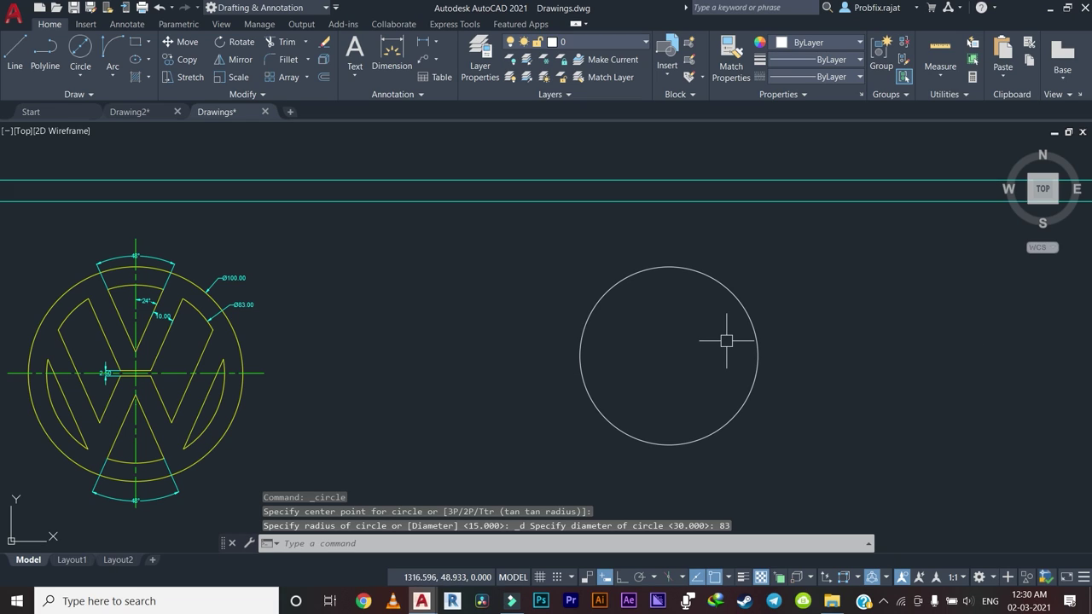
{"action": "middle_click_drag", "start_coordinate": [667, 361], "coordinate": [664, 361]}
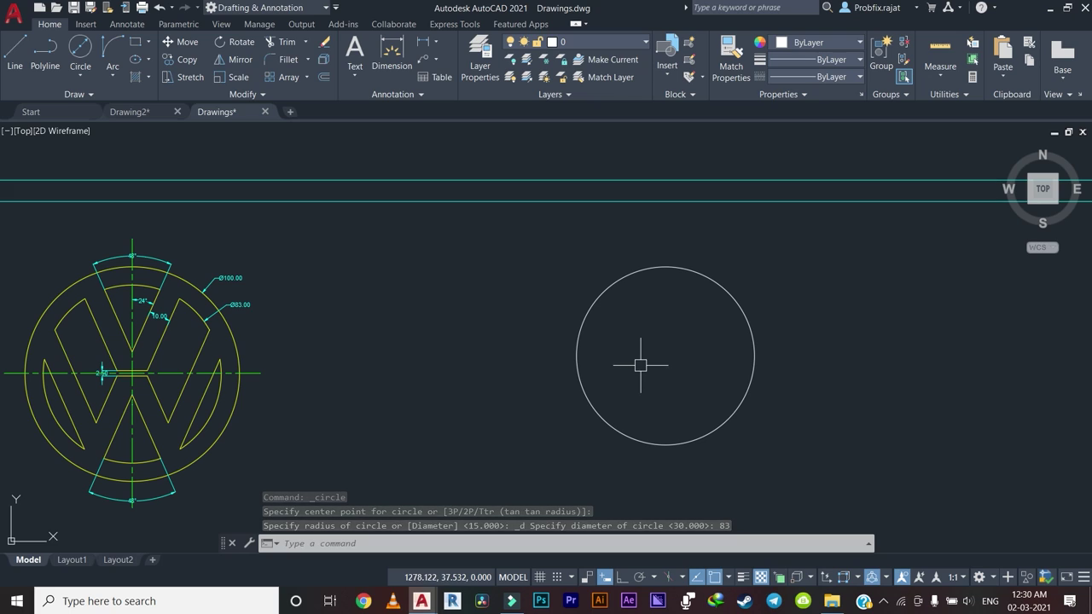
{"action": "type", "text": "c"}
Draw a 100-diameter circle centred on the 83-diameter circle's centre.
{"action": "key", "text": "Return"}
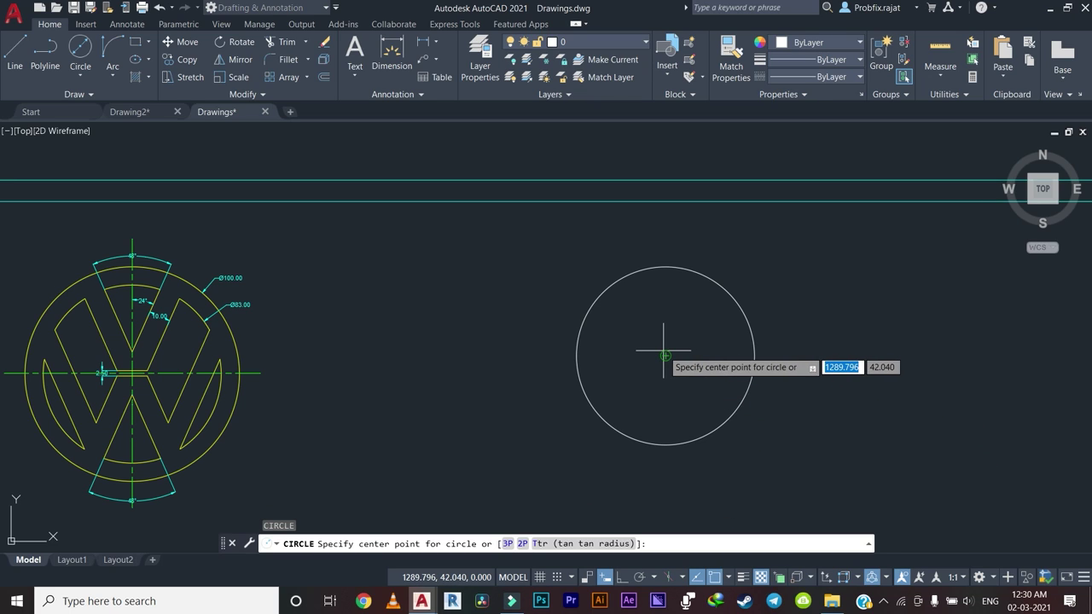
{"action": "left_click", "coordinate": [666, 355]}
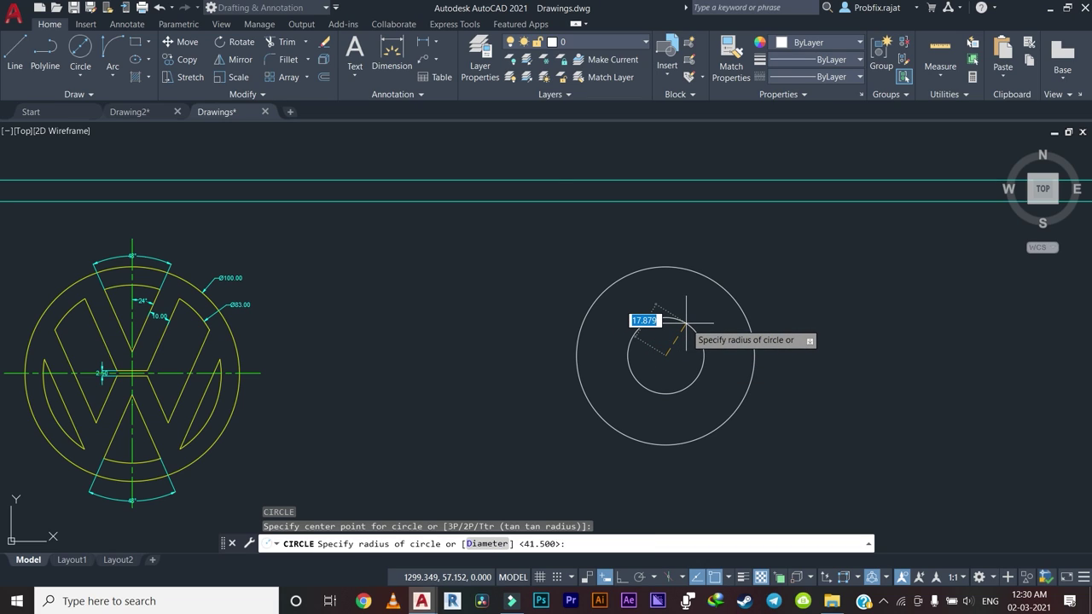
{"action": "key", "text": "Escape"}
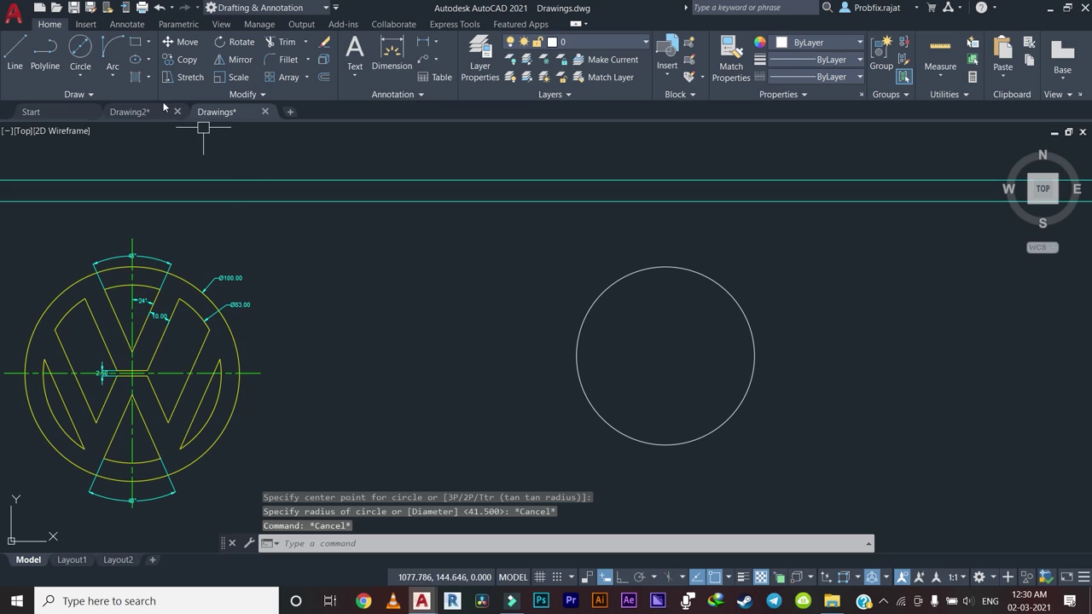
{"action": "left_click", "coordinate": [79, 74]}
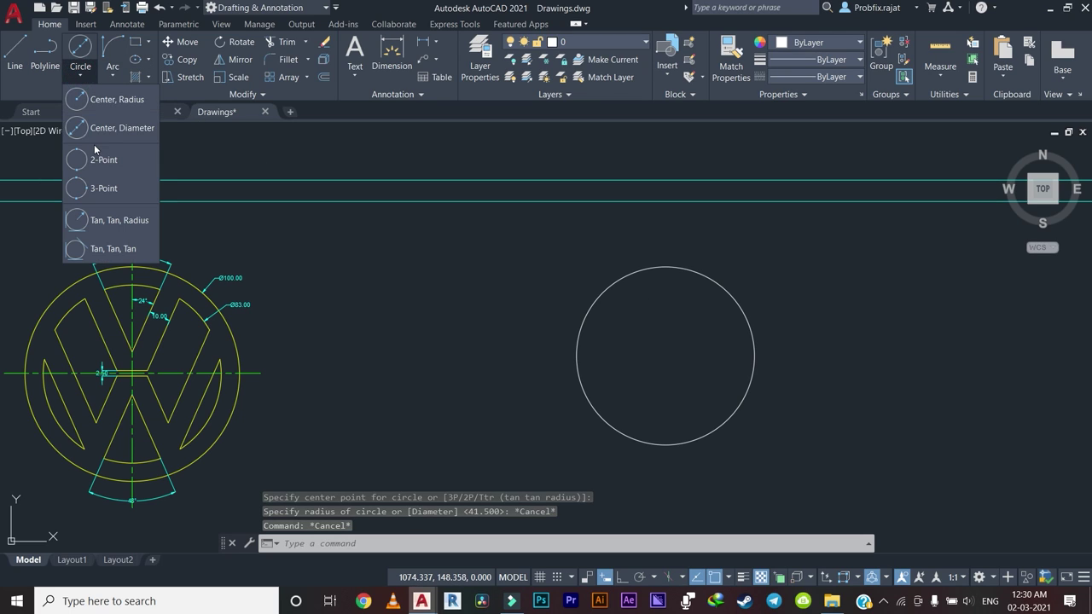
{"action": "left_click", "coordinate": [102, 129]}
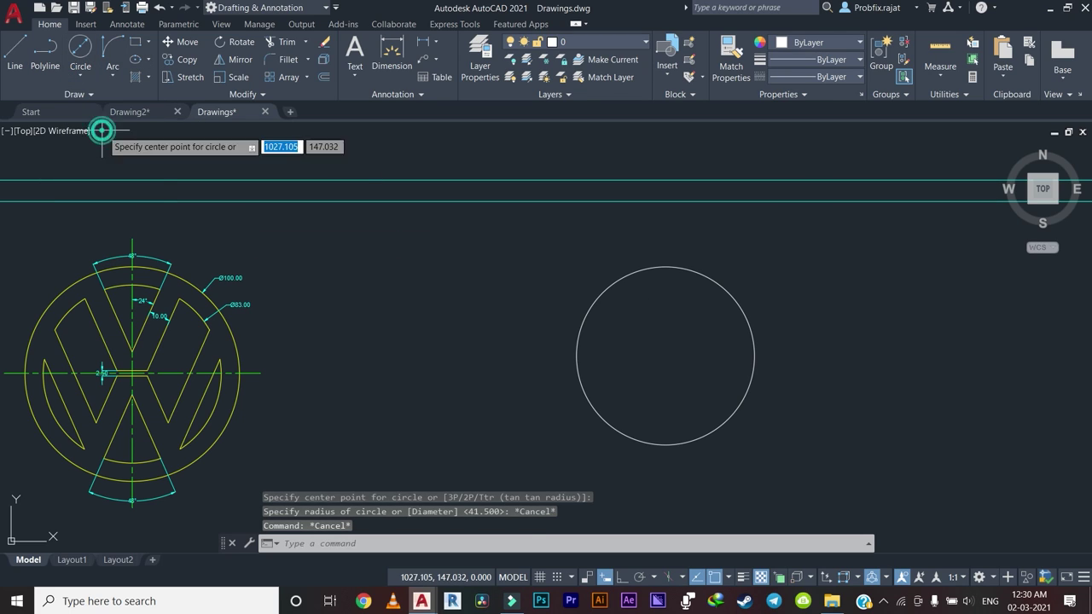
{"action": "left_click", "coordinate": [664, 357]}
{"action": "type", "text": "100"}
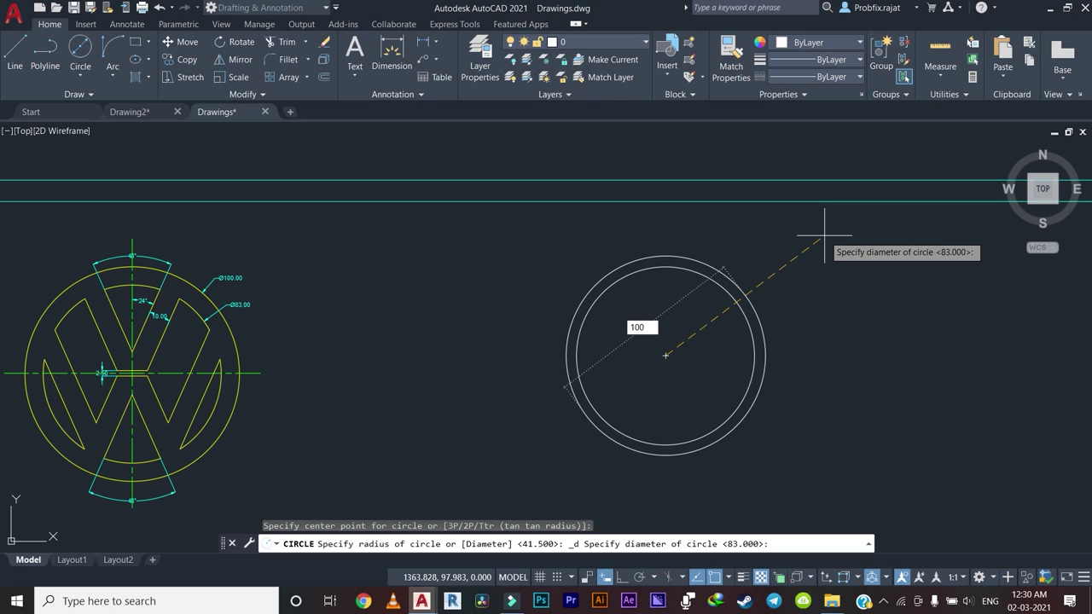
{"action": "key", "text": "Return"}
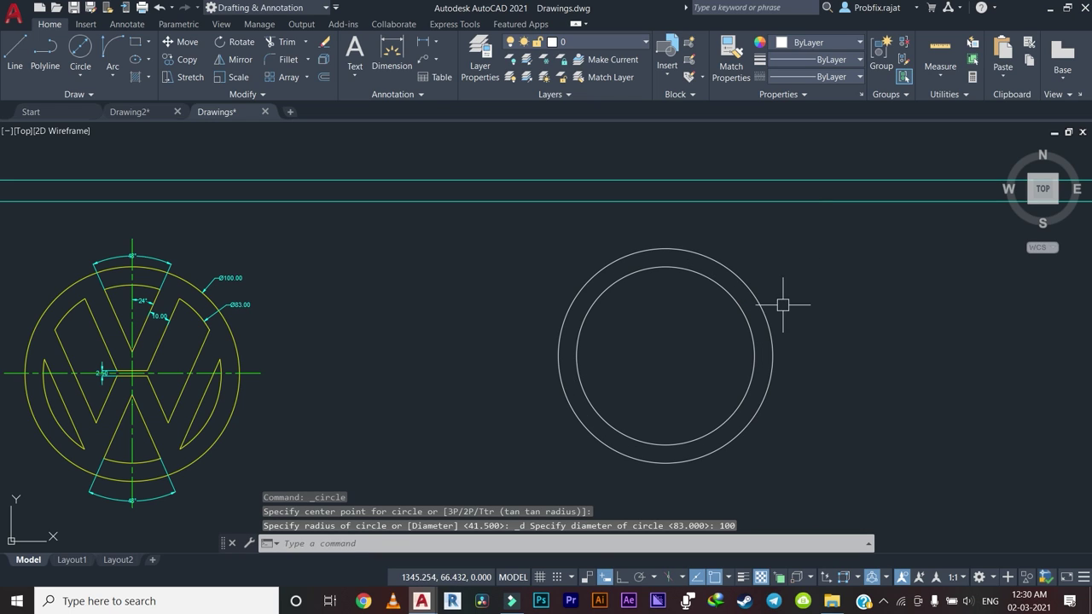
{"action": "scroll", "coordinate": [665, 329], "scroll_direction": "down", "scroll_amount": 5}
{"action": "scroll", "coordinate": [687, 324], "scroll_direction": "up", "scroll_amount": 7}
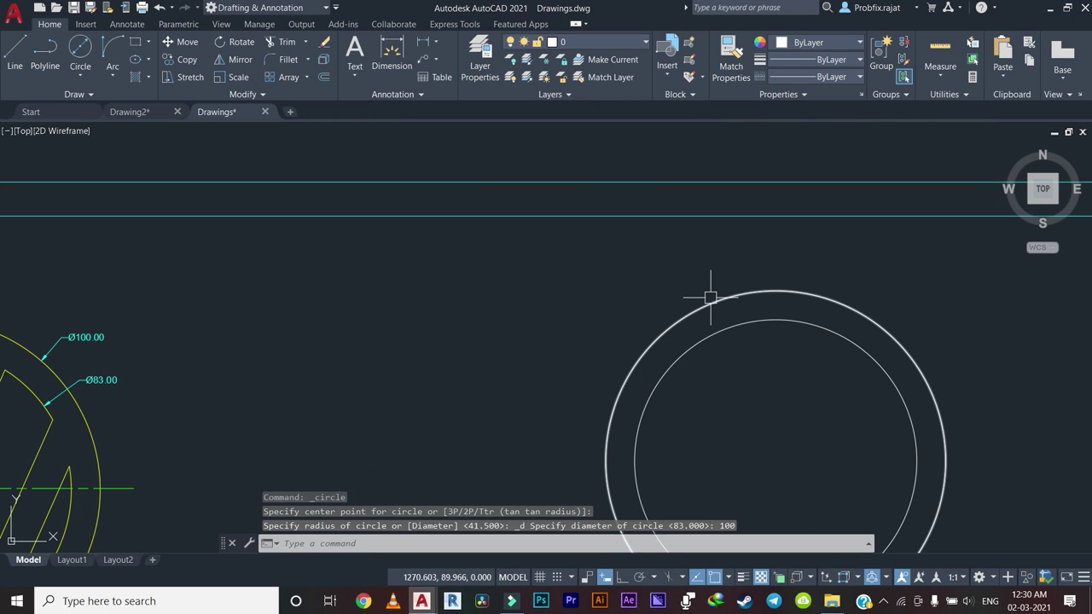
{"action": "left_click", "coordinate": [710, 298]}
{"action": "middle_click_drag", "start_coordinate": [758, 358], "coordinate": [694, 319]}
Erase the outer circle, then undo to restore it and centre both circles in view.
{"action": "key", "text": "Escape"}
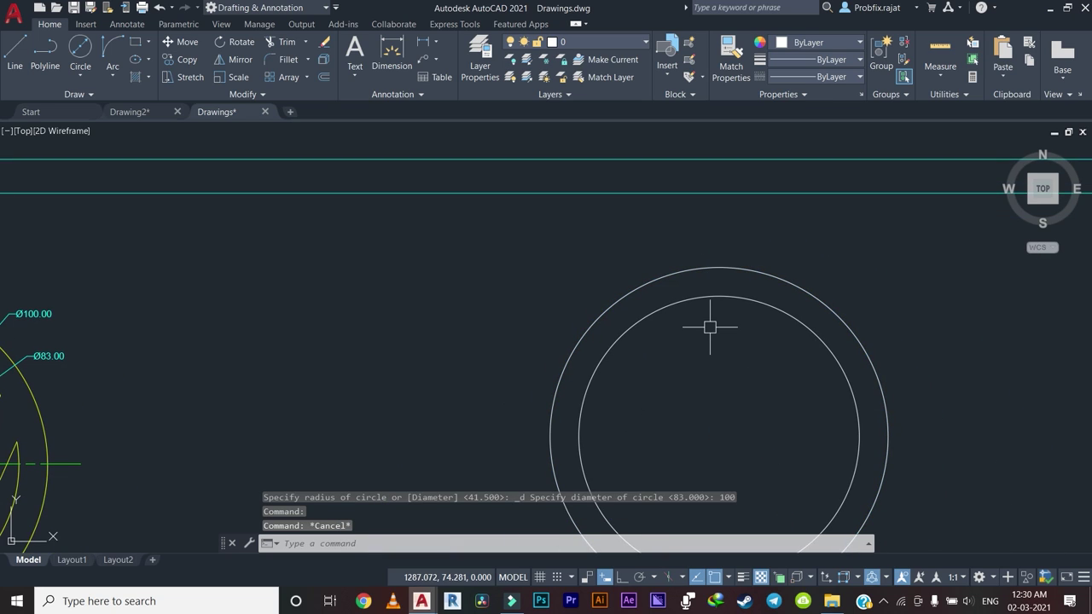
{"action": "scroll", "coordinate": [709, 324], "scroll_direction": "down", "scroll_amount": 4}
{"action": "scroll", "coordinate": [569, 379], "scroll_direction": "up", "scroll_amount": 2}
{"action": "scroll", "coordinate": [569, 380], "scroll_direction": "up", "scroll_amount": 2}
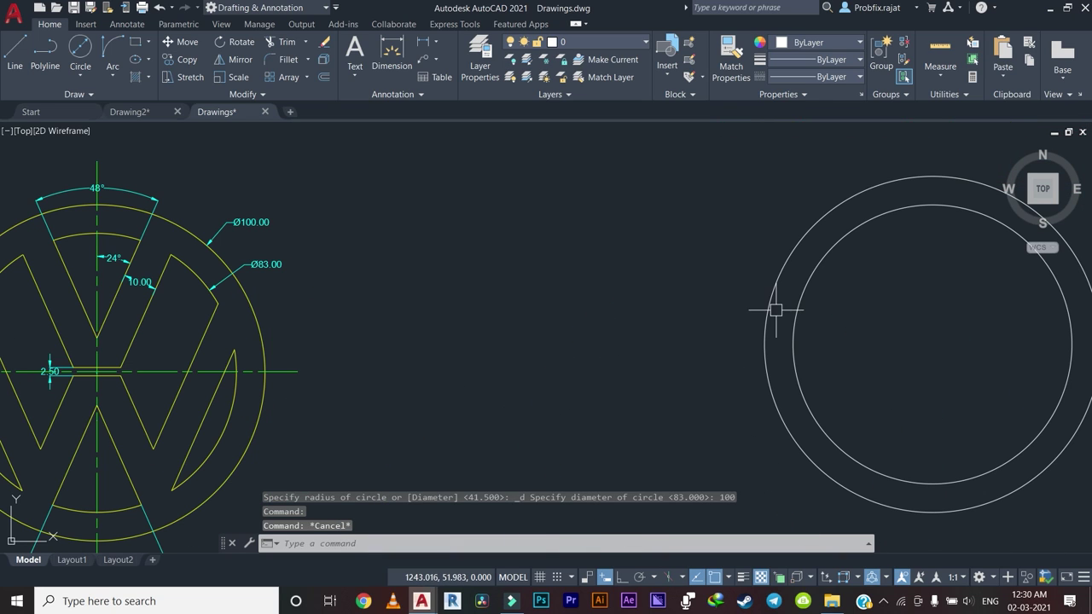
{"action": "left_click", "coordinate": [775, 307]}
{"action": "left_click", "coordinate": [686, 289]}
{"action": "key", "text": "Delete"}
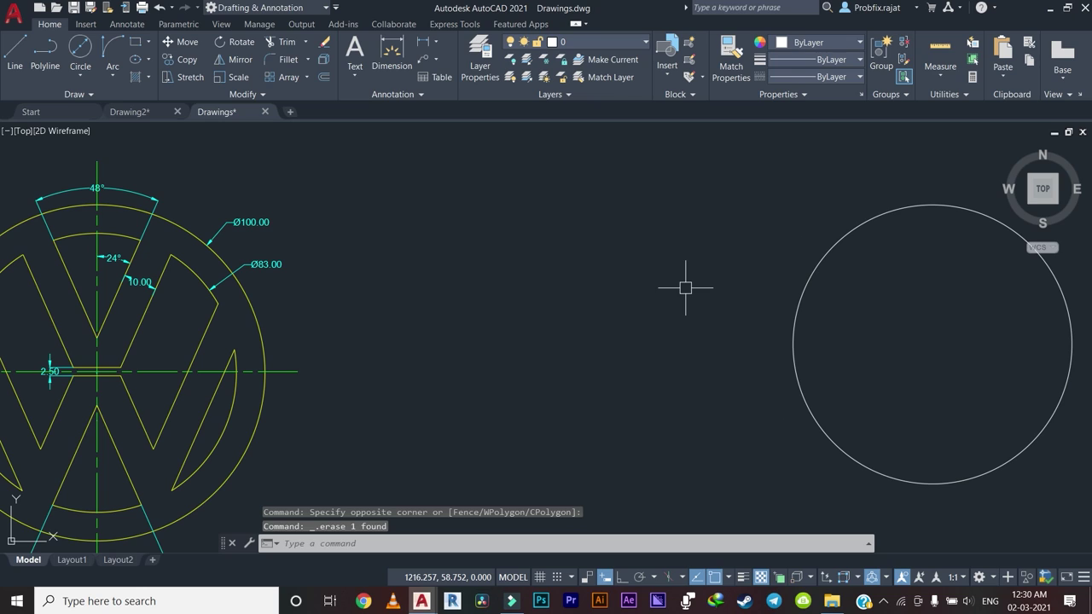
{"action": "key", "text": "ctrl+z"}
{"action": "middle_click_drag", "start_coordinate": [684, 287], "coordinate": [451, 304]}
{"action": "scroll", "coordinate": [480, 312], "scroll_direction": "down", "scroll_amount": 2}
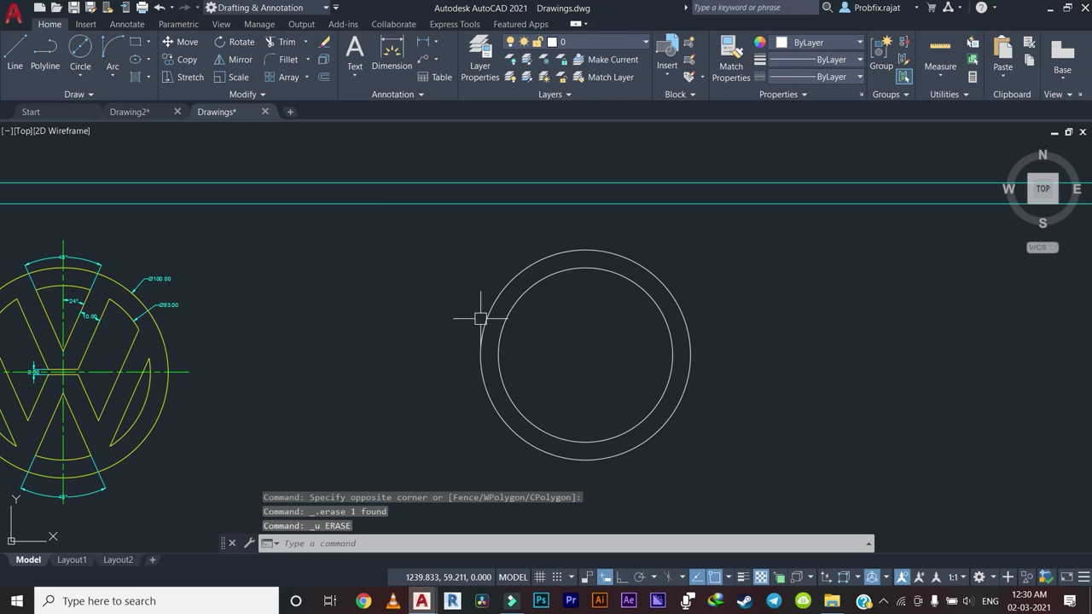
{"action": "scroll", "coordinate": [563, 342], "scroll_direction": "up", "scroll_amount": 2}
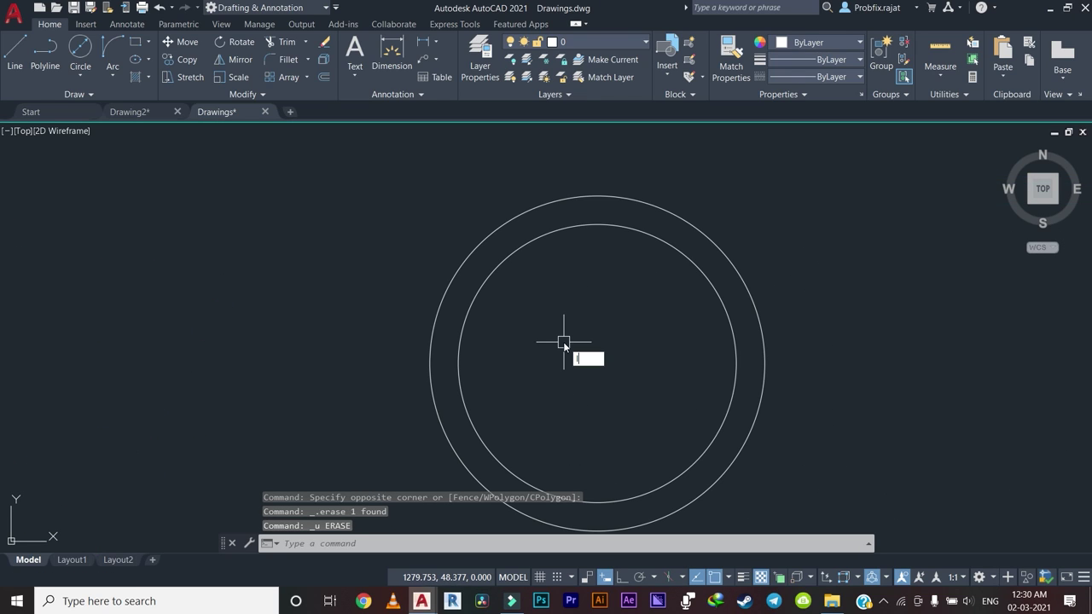
Make Layer1 the current layer.
{"action": "key", "text": "Return"}
{"action": "scroll", "coordinate": [562, 477], "scroll_direction": "down", "scroll_amount": 2}
{"action": "key", "text": "Escape"}
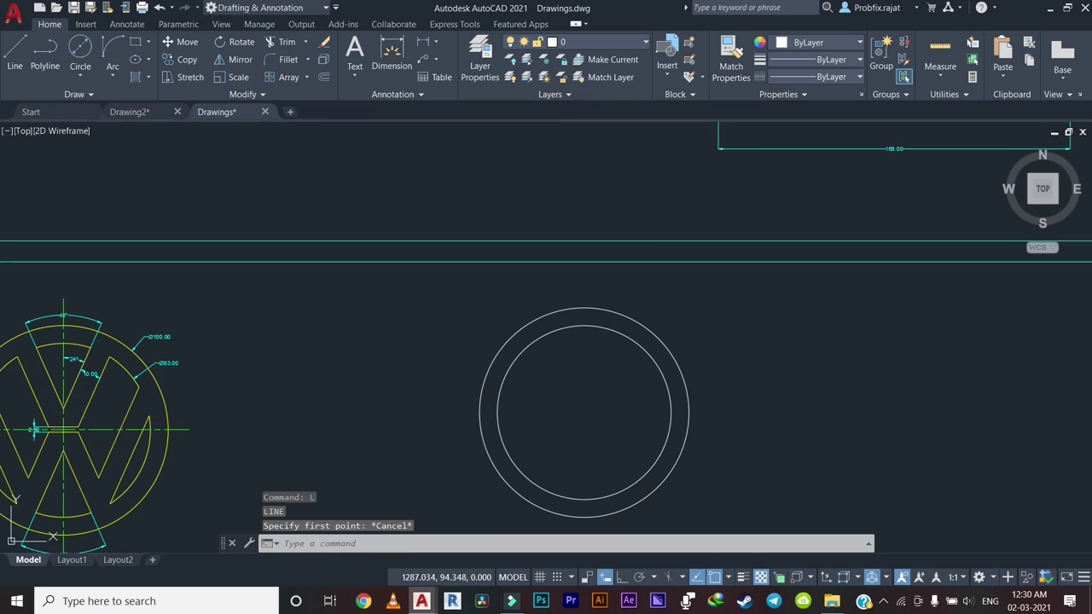
{"action": "key", "text": "Escape"}
{"action": "left_click", "coordinate": [597, 45]}
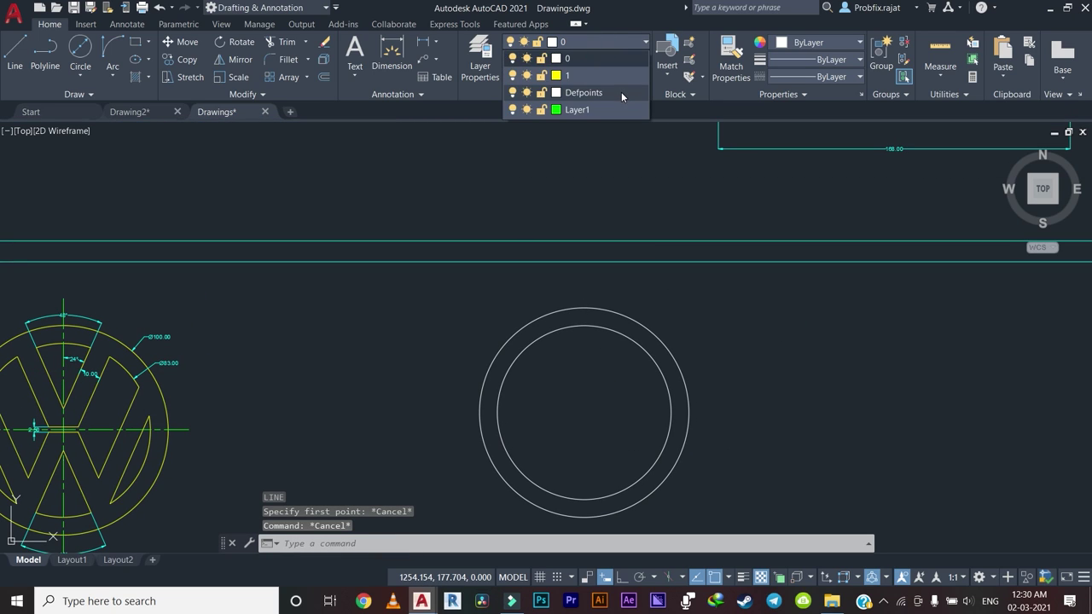
{"action": "left_click", "coordinate": [600, 41]}
{"action": "left_click", "coordinate": [580, 109]}
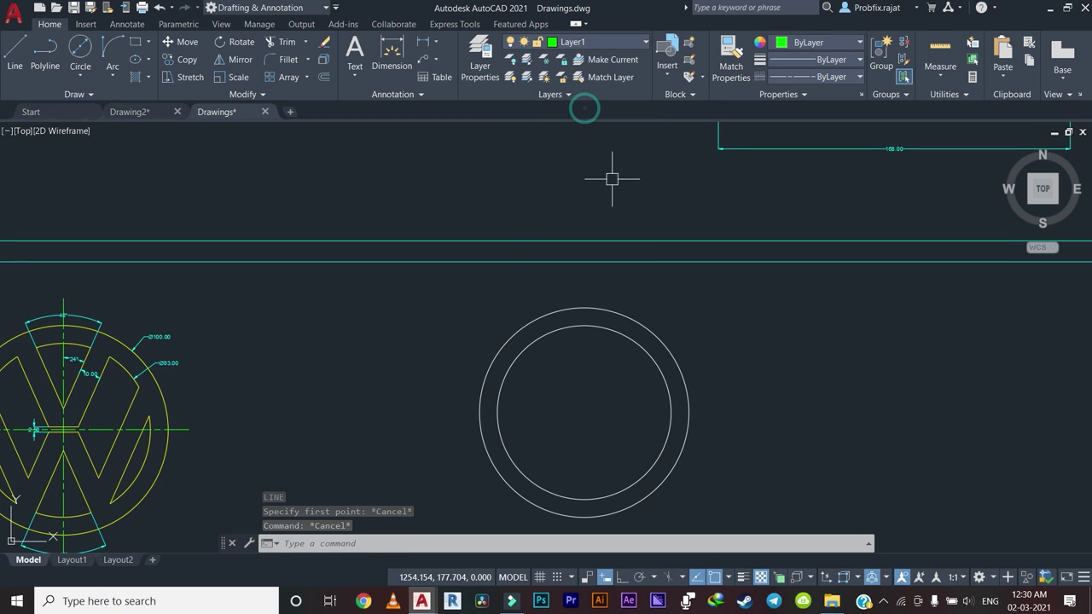
Move both concentric circles onto Layer1 so they display in yellow.
{"action": "left_click", "coordinate": [683, 298]}
{"action": "left_click", "coordinate": [584, 342]}
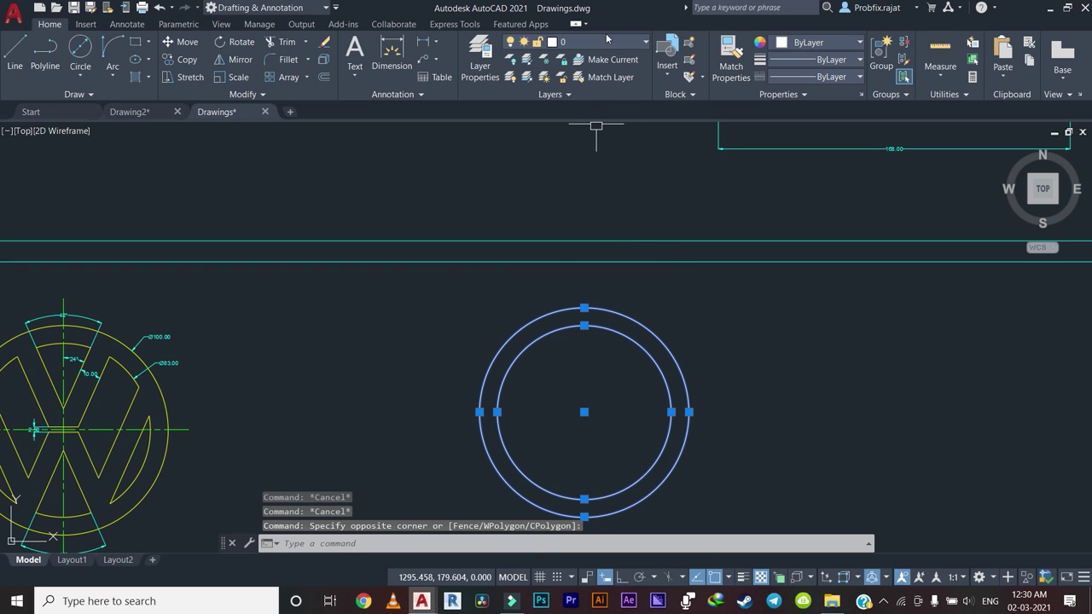
{"action": "left_click", "coordinate": [606, 38]}
{"action": "left_click", "coordinate": [589, 104]}
{"action": "key", "text": "Escape"}
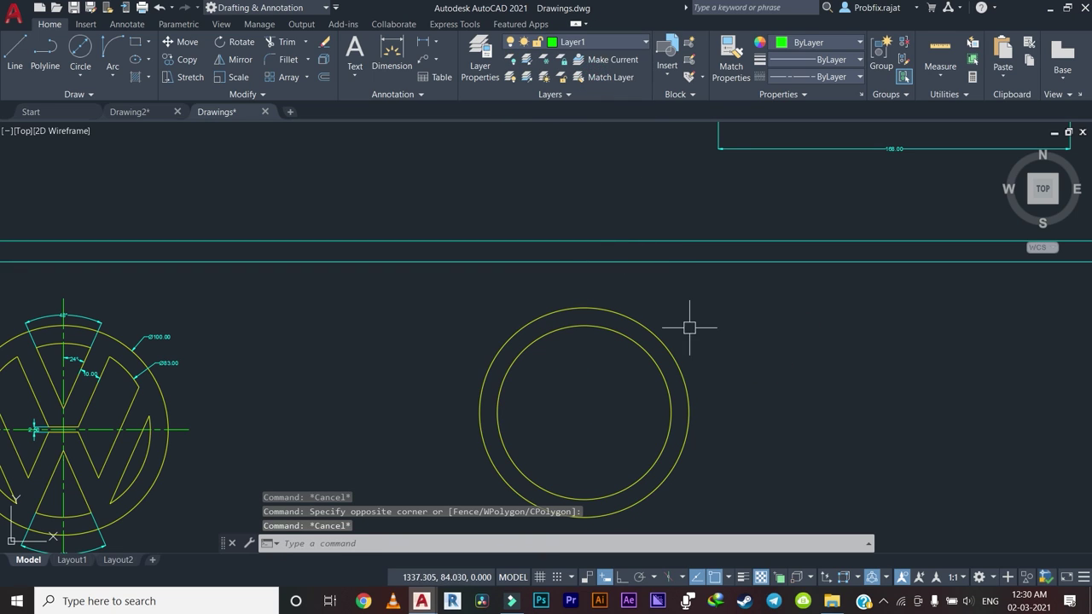
{"action": "middle_click_drag", "start_coordinate": [708, 351], "coordinate": [656, 333]}
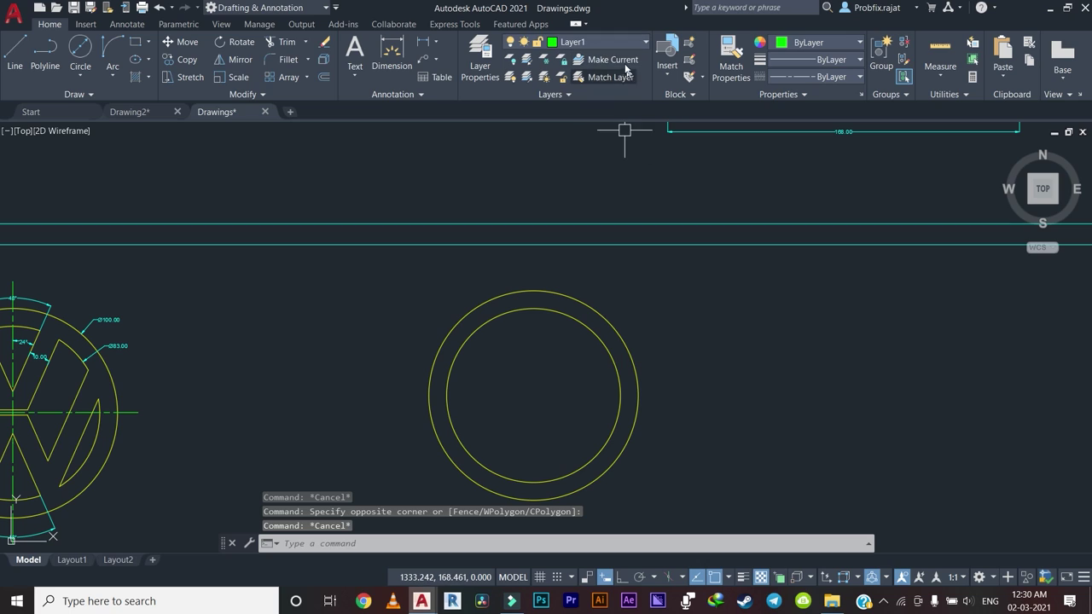
Keep Layer1 current and draw a horizontal line from the circles' centre.
{"action": "left_click", "coordinate": [620, 47]}
{"action": "left_click", "coordinate": [598, 110]}
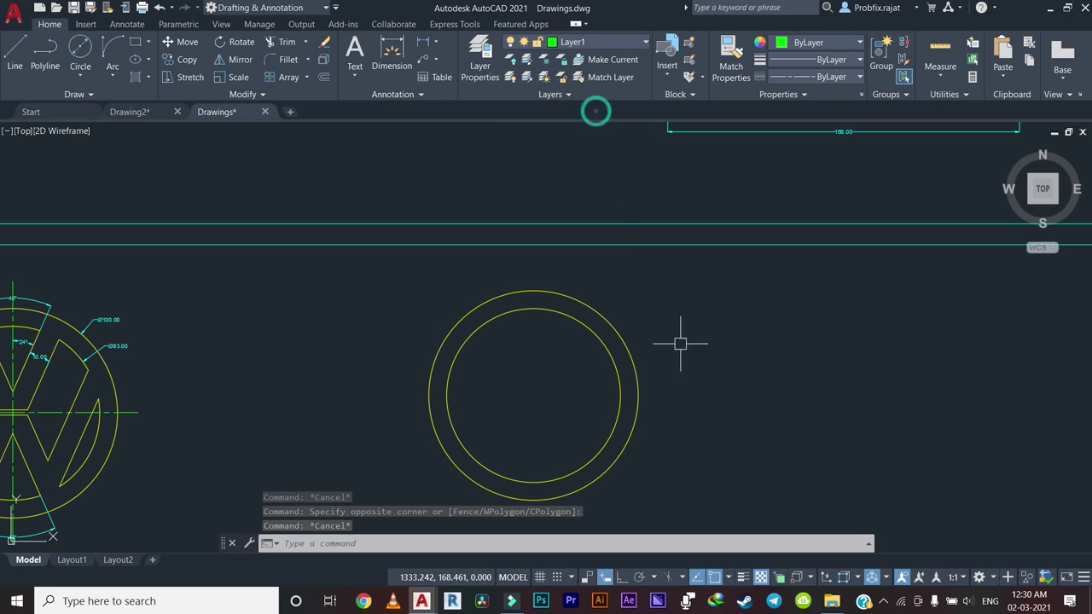
{"action": "type", "text": "l"}
{"action": "key", "text": "Return"}
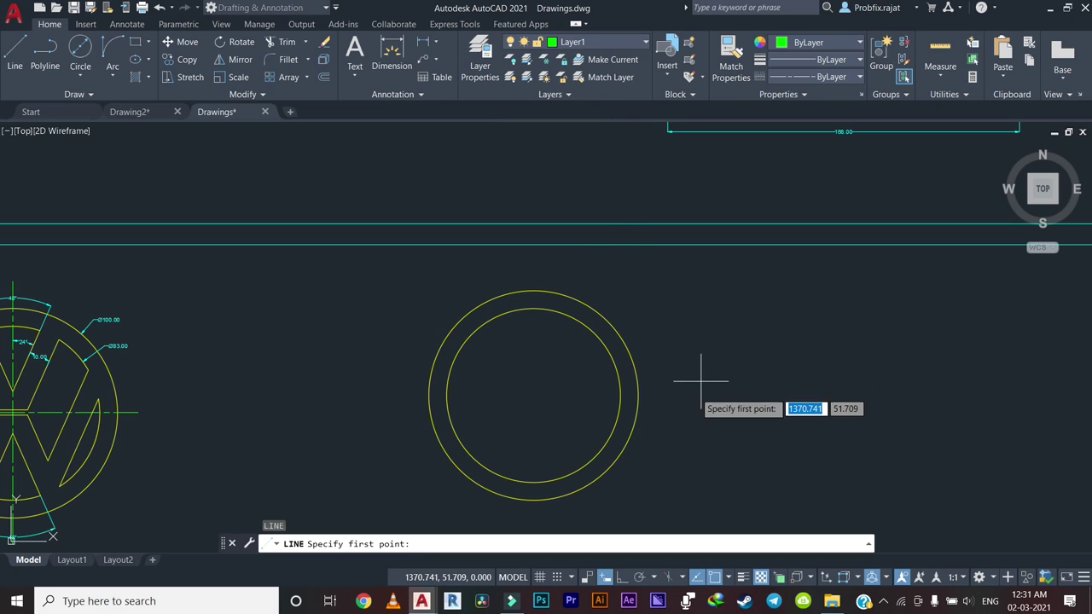
{"action": "left_click", "coordinate": [533, 394]}
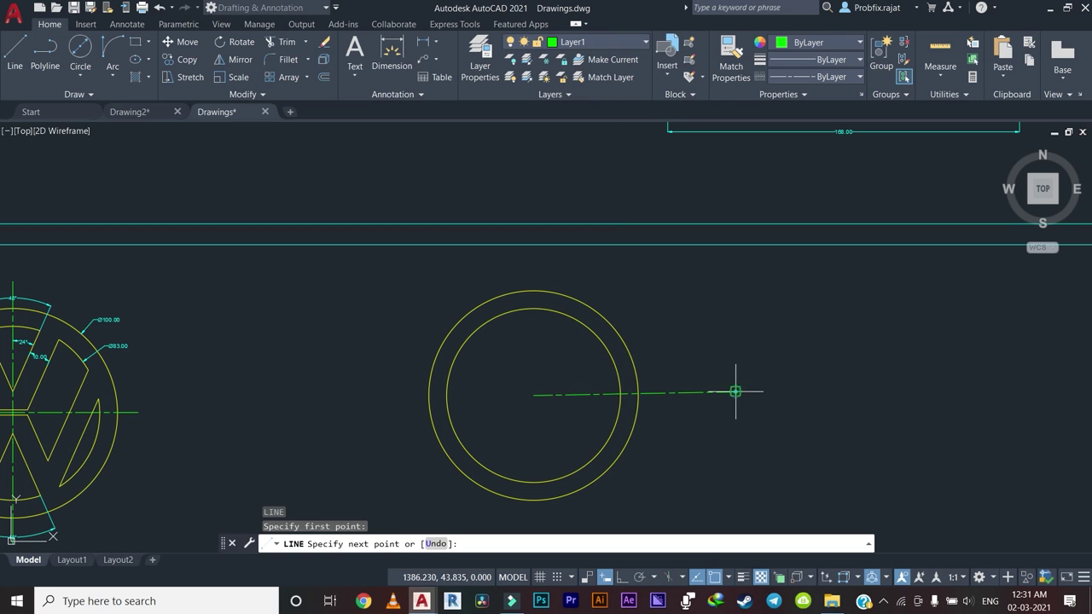
{"action": "key", "text": "Escape"}
Stretch the line's left end horizontally past the circles, undoing a slanted first attempt.
{"action": "left_click", "coordinate": [739, 349]}
{"action": "left_click", "coordinate": [703, 411]}
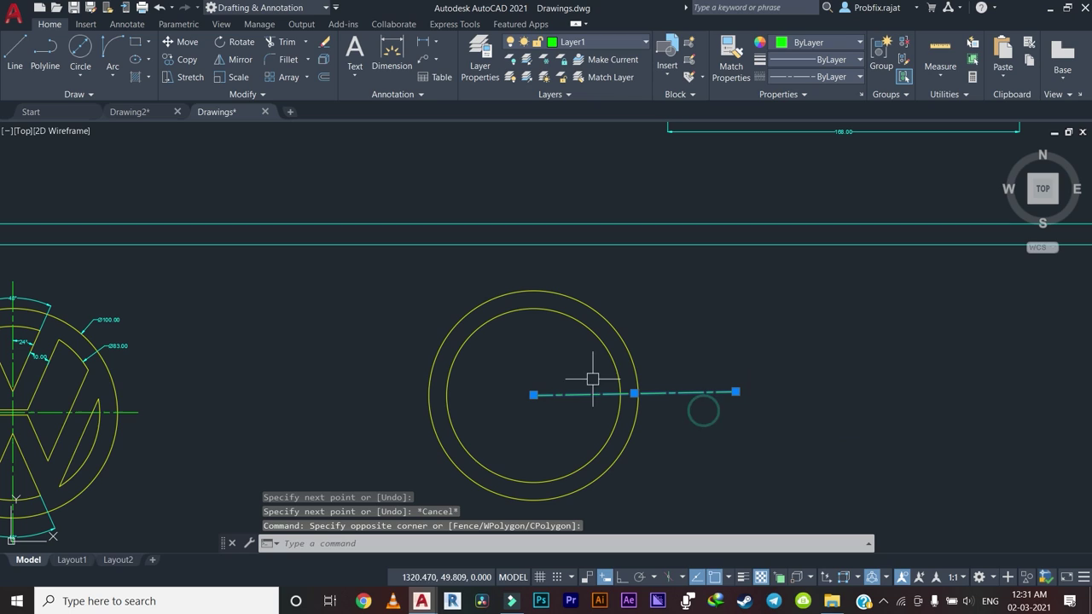
{"action": "left_click", "coordinate": [533, 395]}
{"action": "left_click", "coordinate": [364, 413]}
{"action": "key", "text": "Escape"}
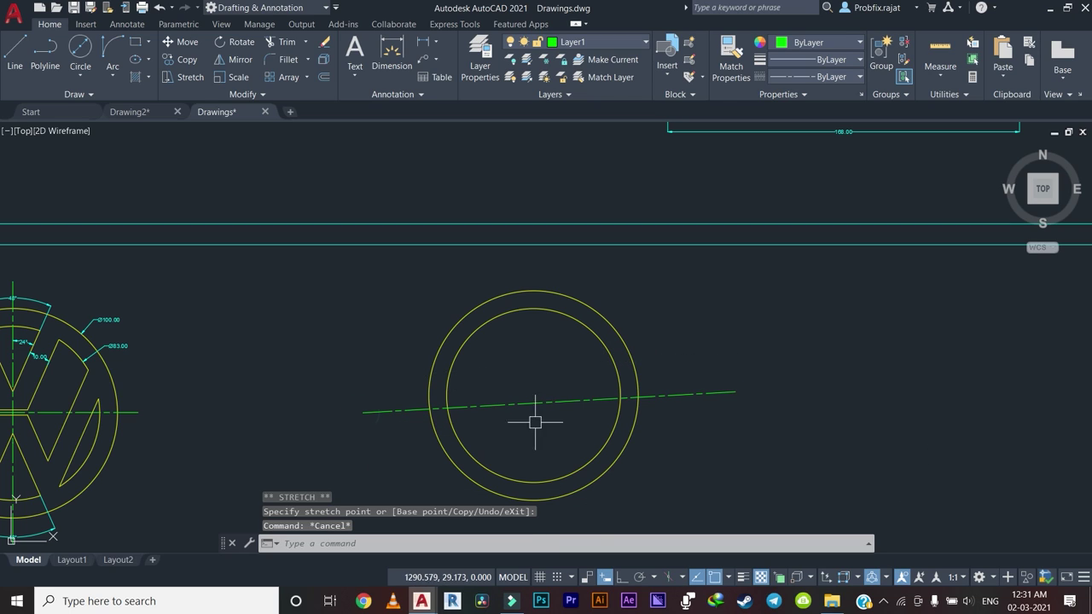
{"action": "key", "text": "ctrl+z"}
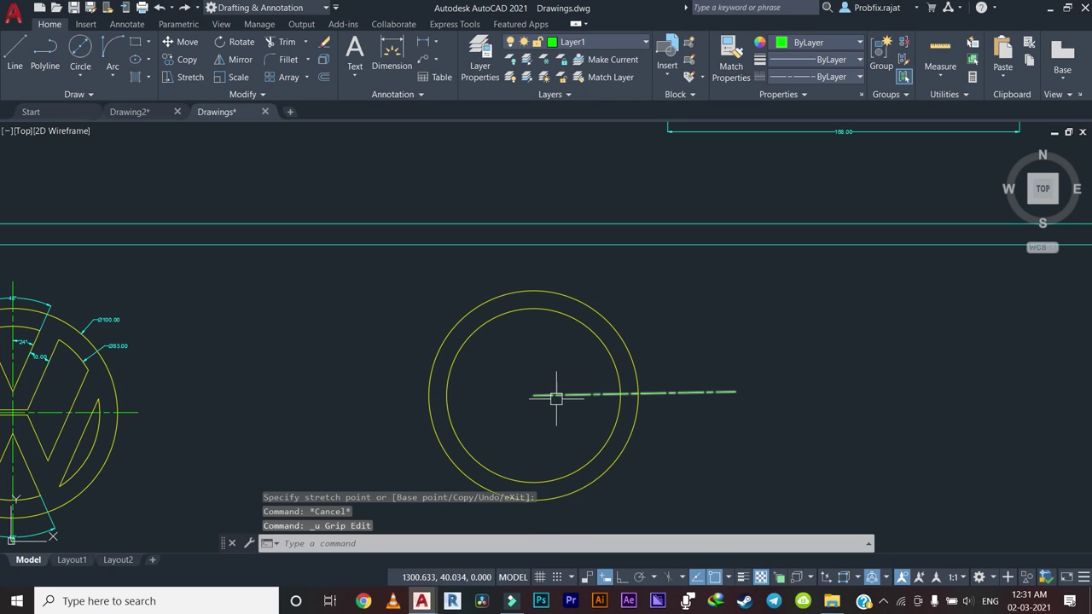
{"action": "left_click", "coordinate": [556, 397]}
{"action": "left_click", "coordinate": [532, 395]}
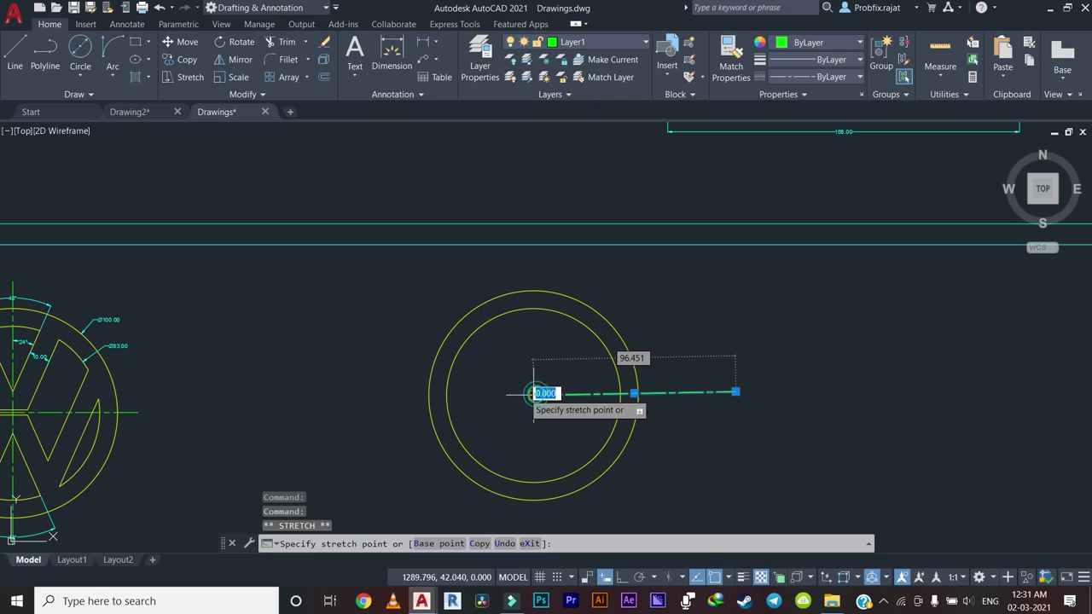
{"action": "left_click", "coordinate": [377, 394]}
{"action": "key", "text": "Escape"}
Pull the centre line's right end closer to the circles and turn Ortho on.
{"action": "scroll", "coordinate": [539, 401], "scroll_direction": "down", "scroll_amount": 1}
{"action": "scroll", "coordinate": [537, 407], "scroll_direction": "down", "scroll_amount": 1}
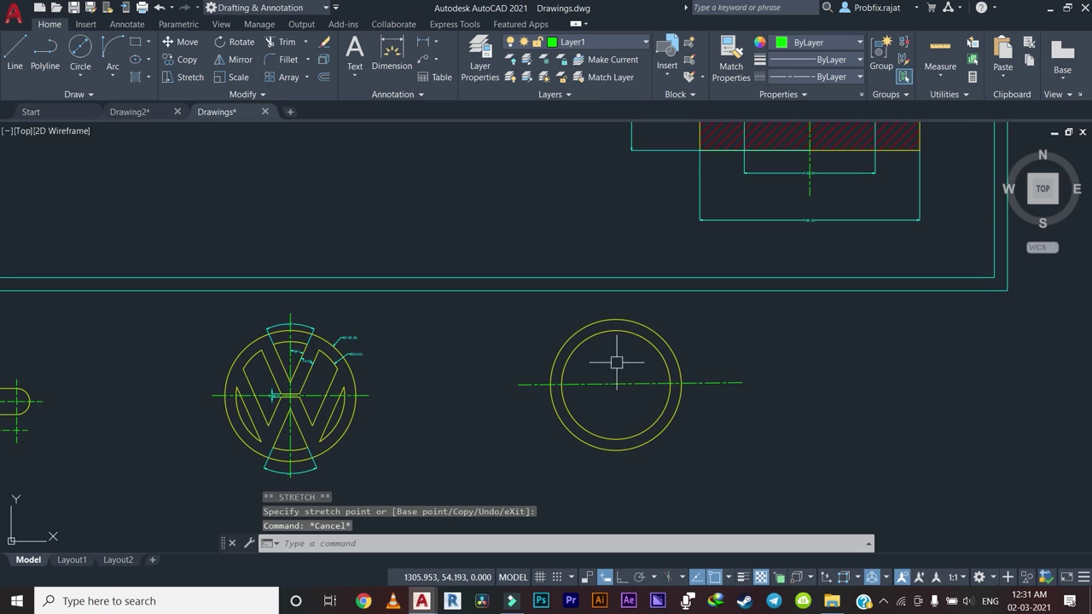
{"action": "scroll", "coordinate": [617, 361], "scroll_direction": "up", "scroll_amount": 2}
{"action": "scroll", "coordinate": [629, 382], "scroll_direction": "up", "scroll_amount": 1}
{"action": "left_click", "coordinate": [853, 337]}
{"action": "left_click", "coordinate": [795, 394]}
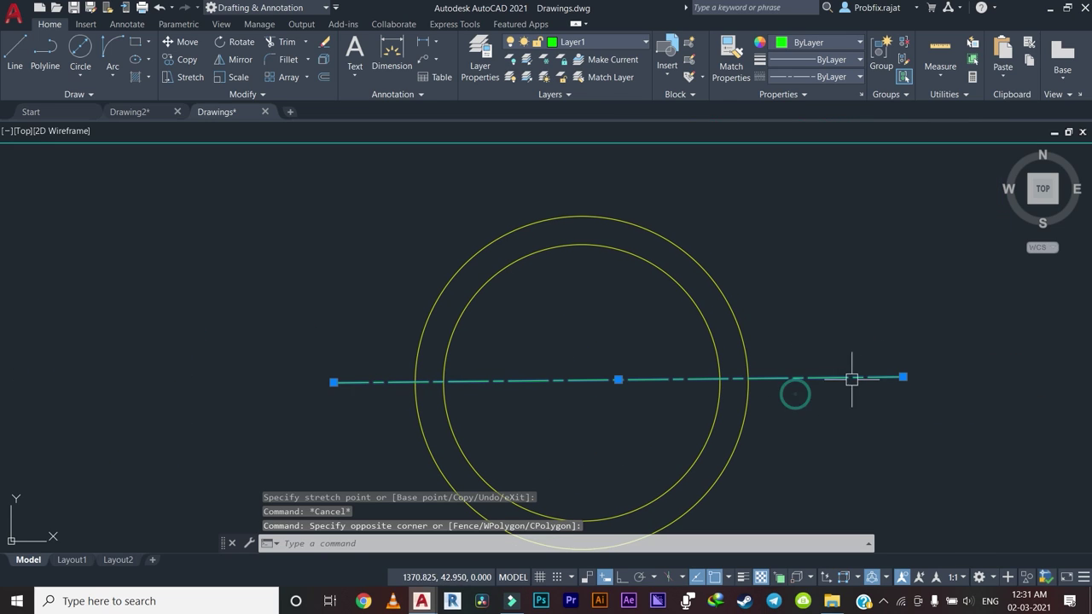
{"action": "left_click", "coordinate": [902, 376]}
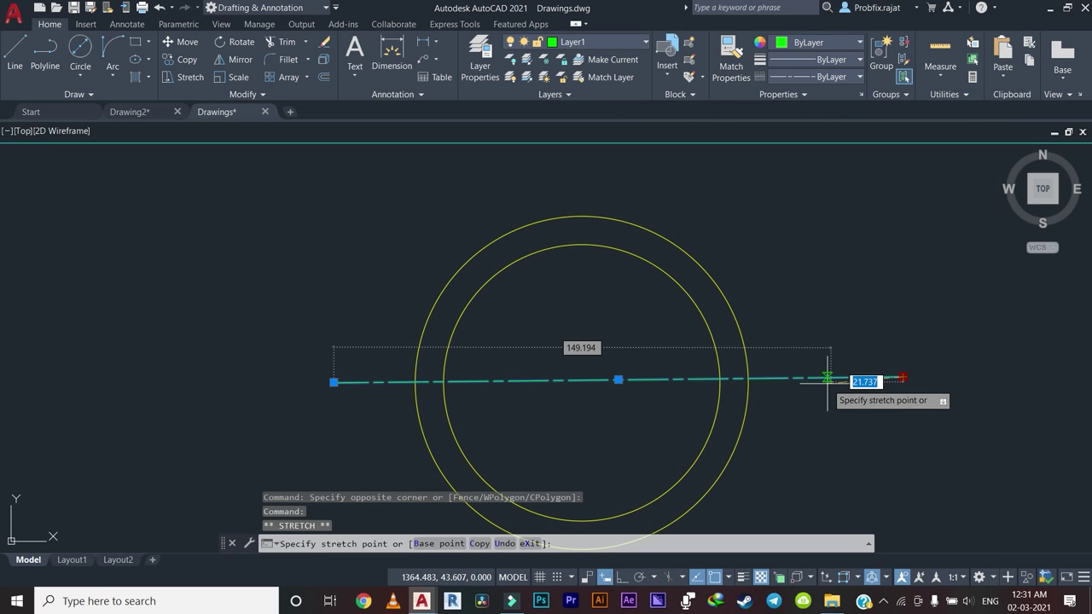
{"action": "left_click", "coordinate": [810, 378]}
{"action": "key", "text": "Escape"}
{"action": "key", "text": "Escape"}
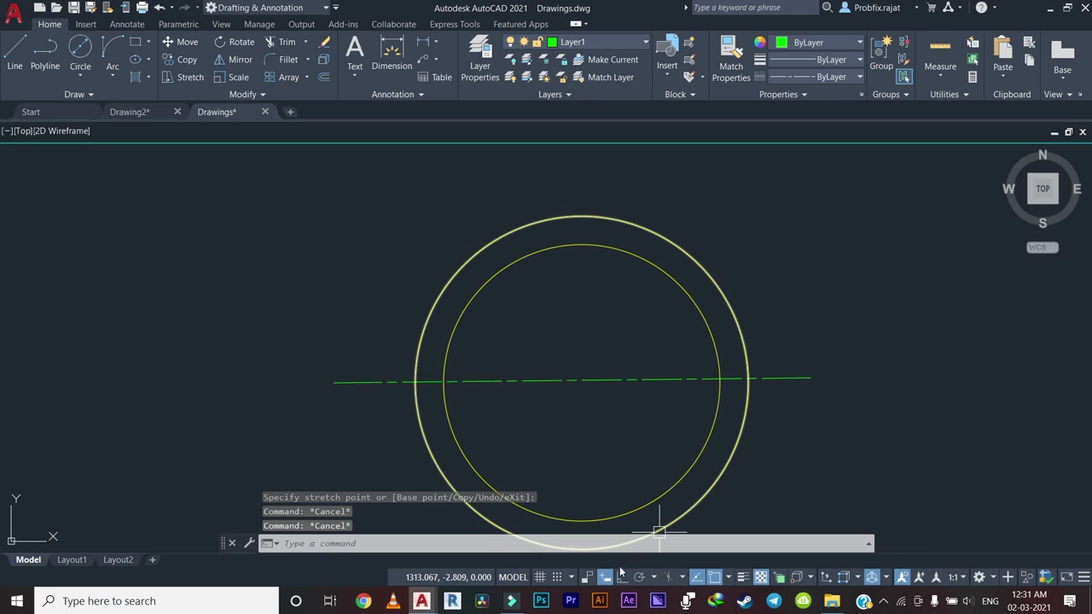
{"action": "left_click", "coordinate": [621, 578]}
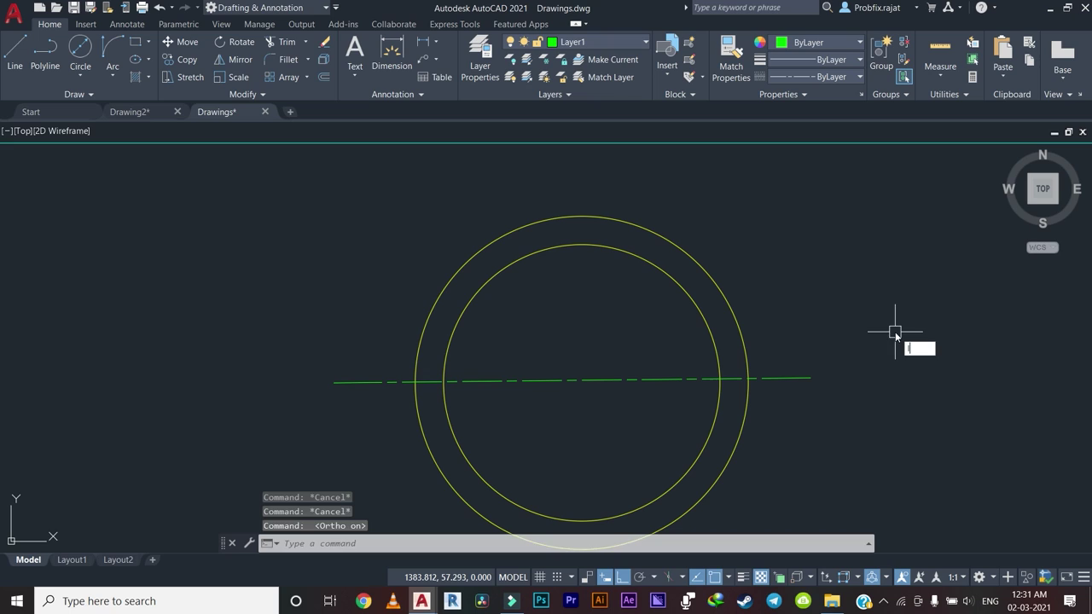
Draw a vertical line upward from the circles' centre past their top.
{"action": "key", "text": "Return"}
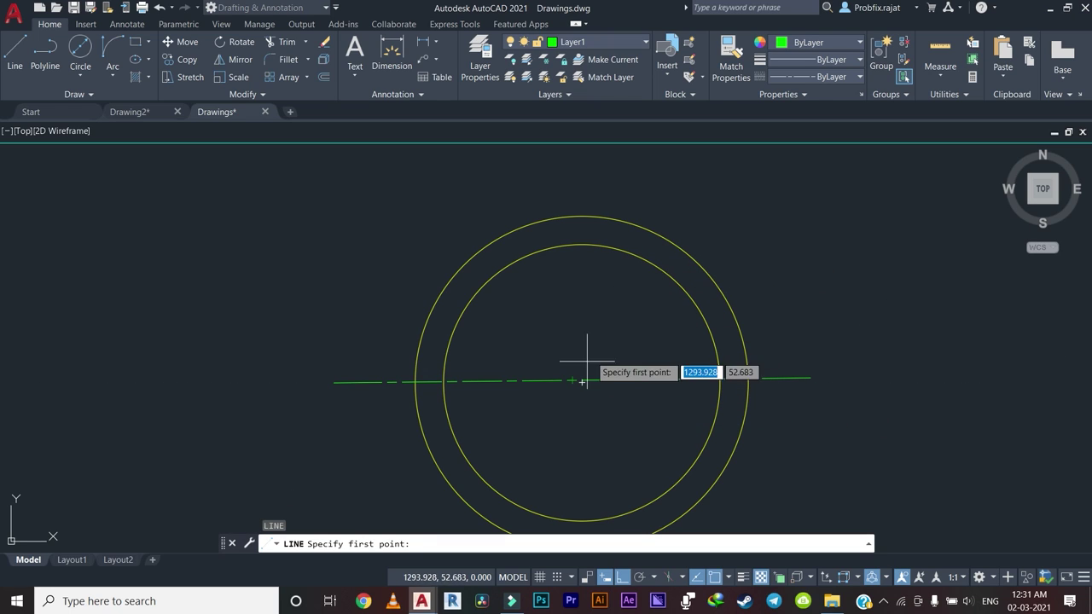
{"action": "left_click", "coordinate": [581, 381]}
{"action": "middle_click_drag", "start_coordinate": [597, 205], "coordinate": [597, 256]}
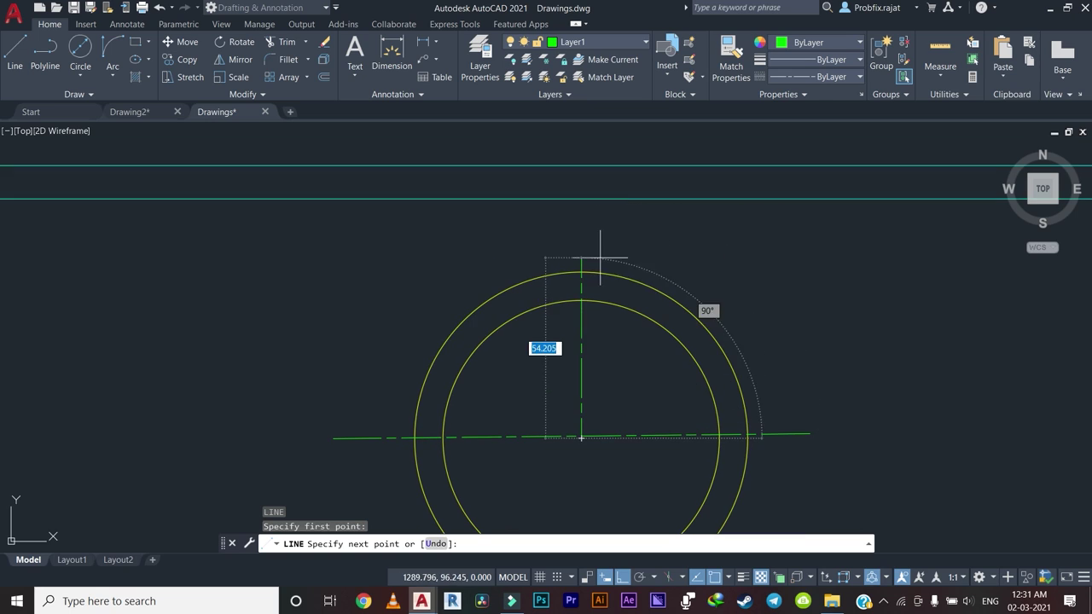
{"action": "left_click", "coordinate": [588, 247]}
{"action": "key", "text": "Escape"}
Stretch the vertical centre line's bottom end below the outer circle.
{"action": "left_click", "coordinate": [614, 345]}
{"action": "left_click", "coordinate": [558, 375]}
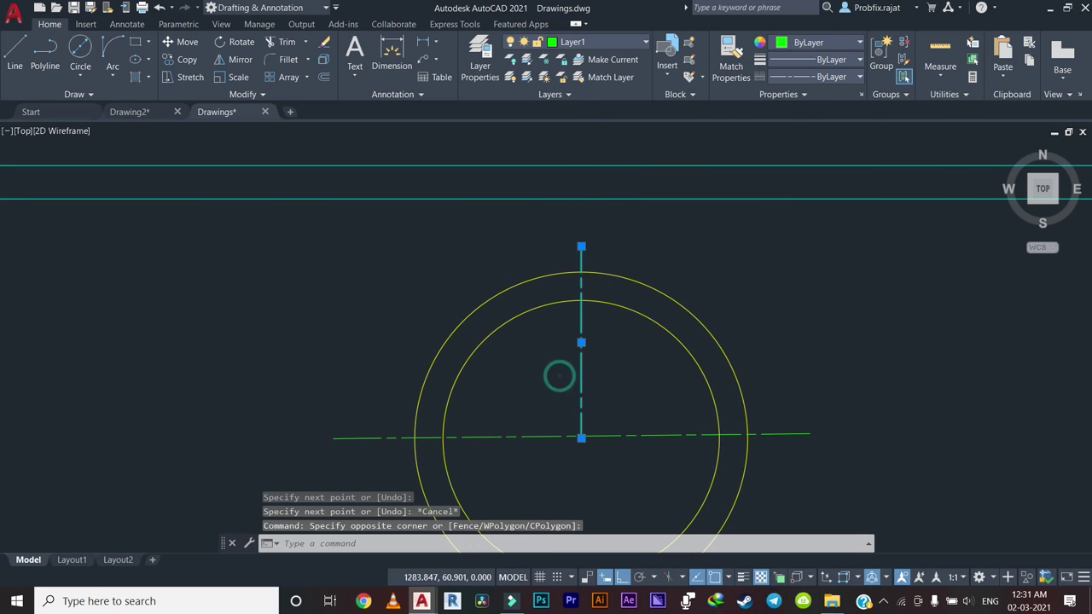
{"action": "scroll", "coordinate": [576, 350], "scroll_direction": "down", "scroll_amount": 4}
{"action": "left_click", "coordinate": [581, 371]}
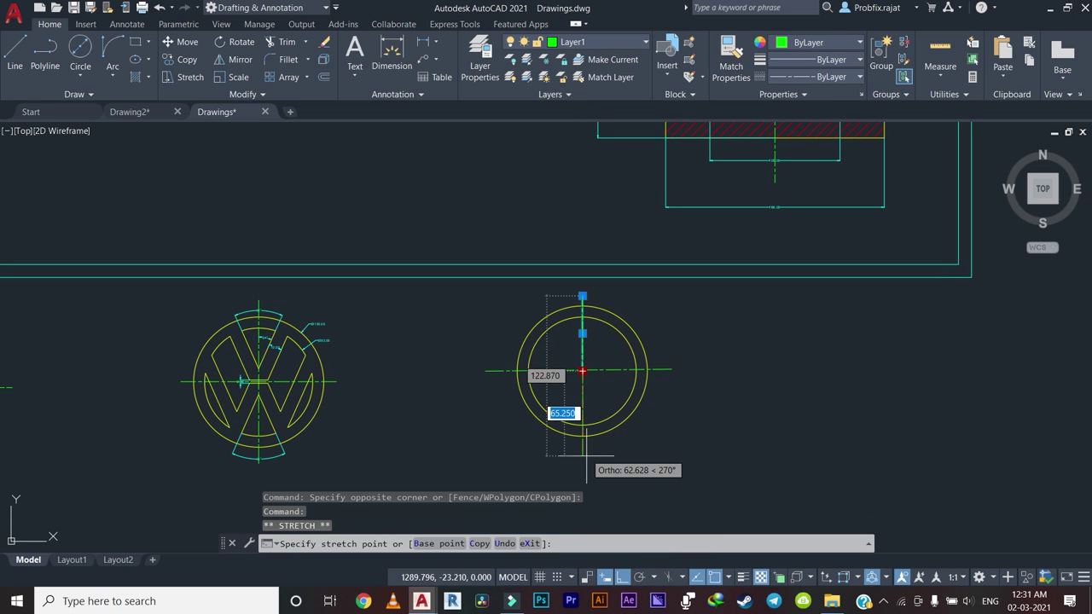
{"action": "key", "text": "Down"}
{"action": "key", "text": "Escape"}
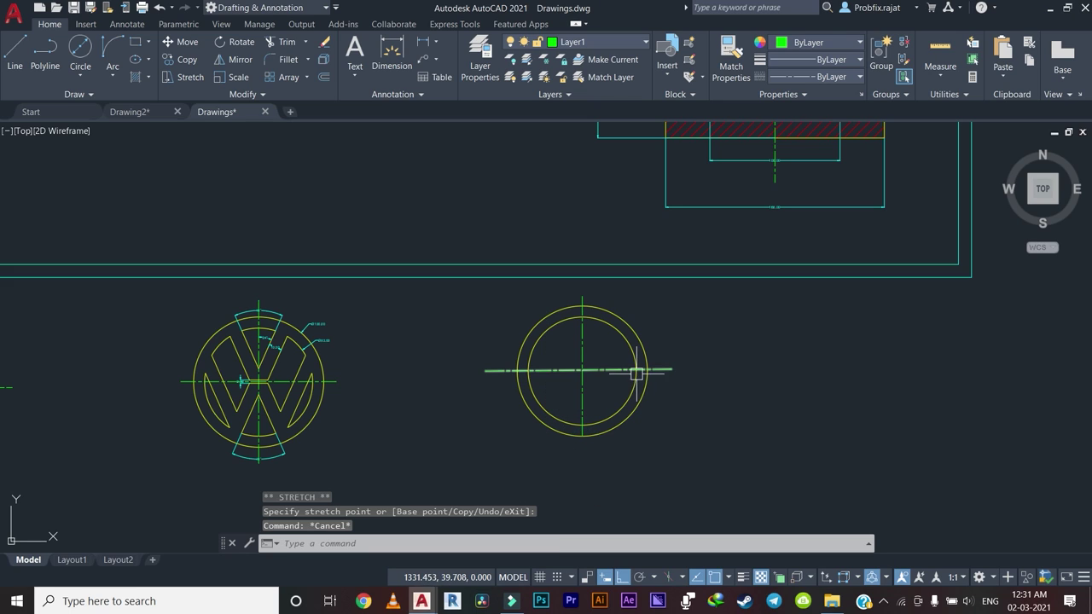
{"action": "scroll", "coordinate": [575, 393], "scroll_direction": "up", "scroll_amount": 2}
{"action": "left_click", "coordinate": [588, 404]}
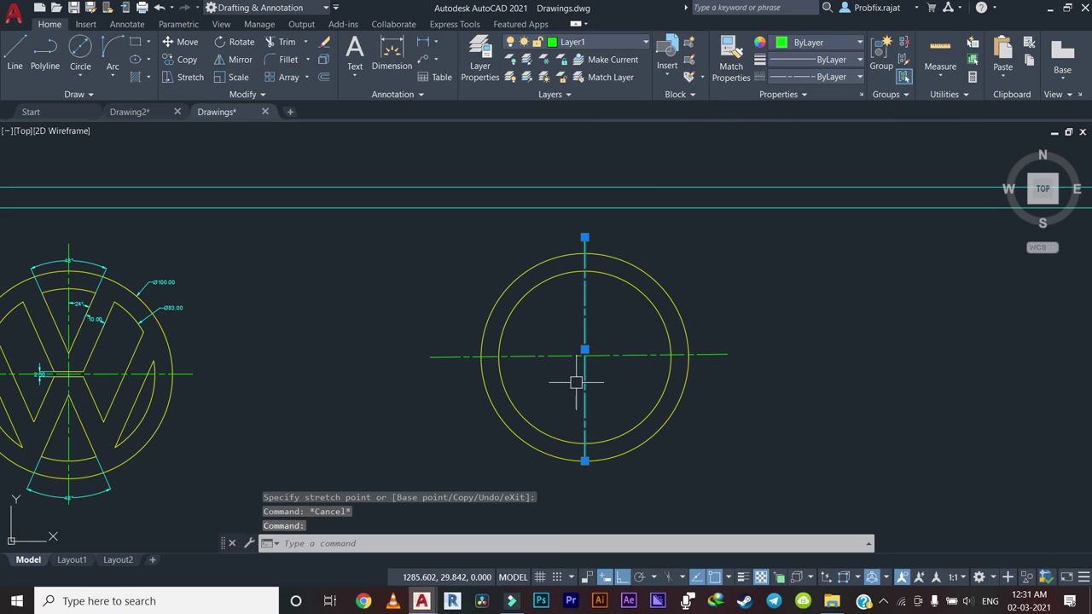
{"action": "left_click", "coordinate": [584, 460]}
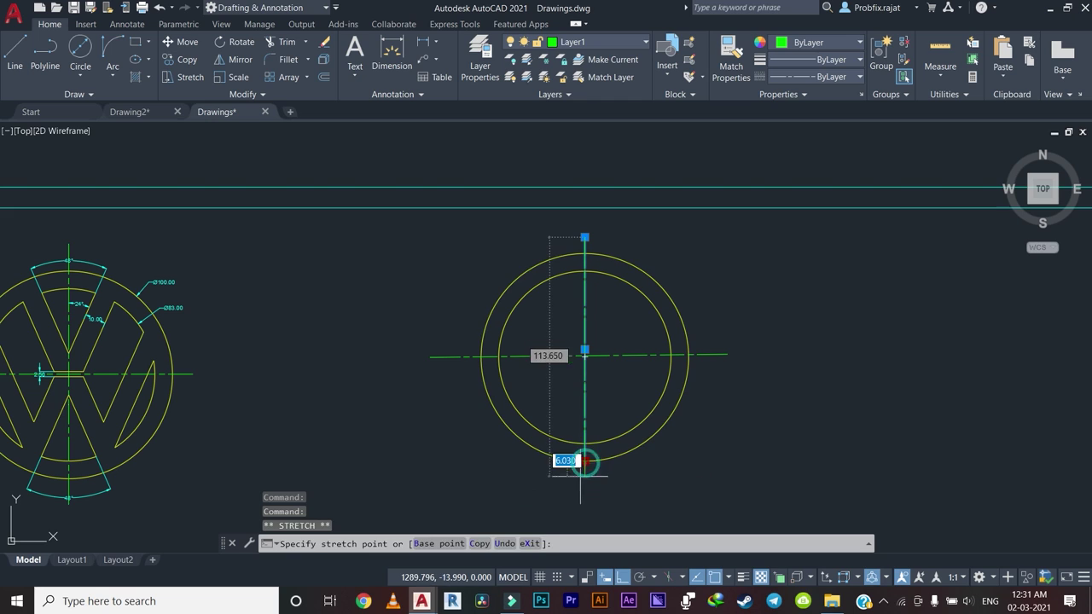
{"action": "left_click", "coordinate": [578, 483]}
{"action": "scroll", "coordinate": [673, 486], "scroll_direction": "down", "scroll_amount": 2}
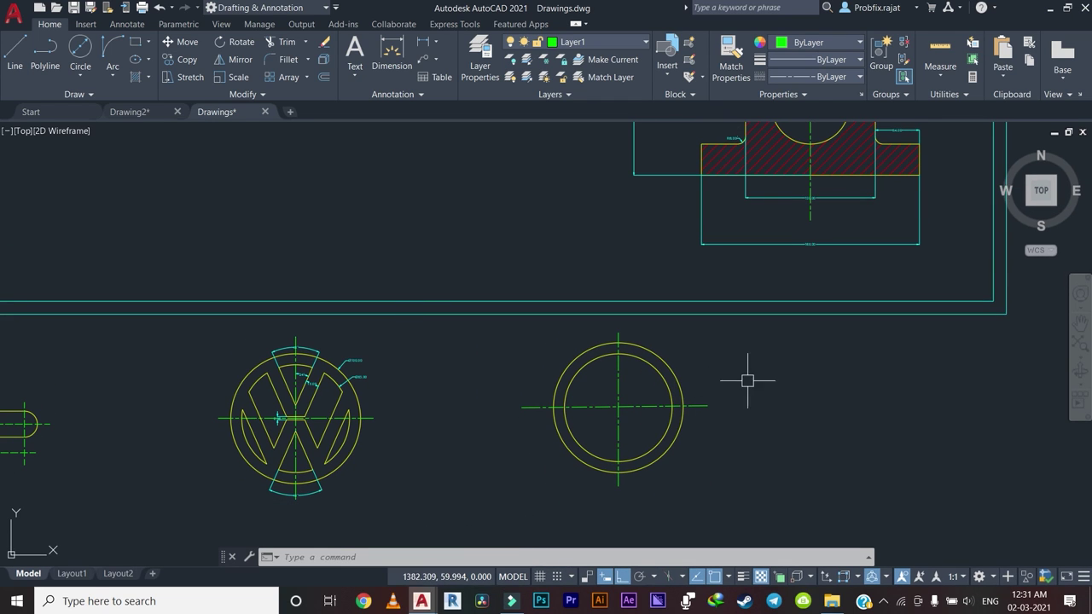
{"action": "scroll", "coordinate": [727, 382], "scroll_direction": "down", "scroll_amount": 2}
{"action": "scroll", "coordinate": [553, 452], "scroll_direction": "down", "scroll_amount": 1}
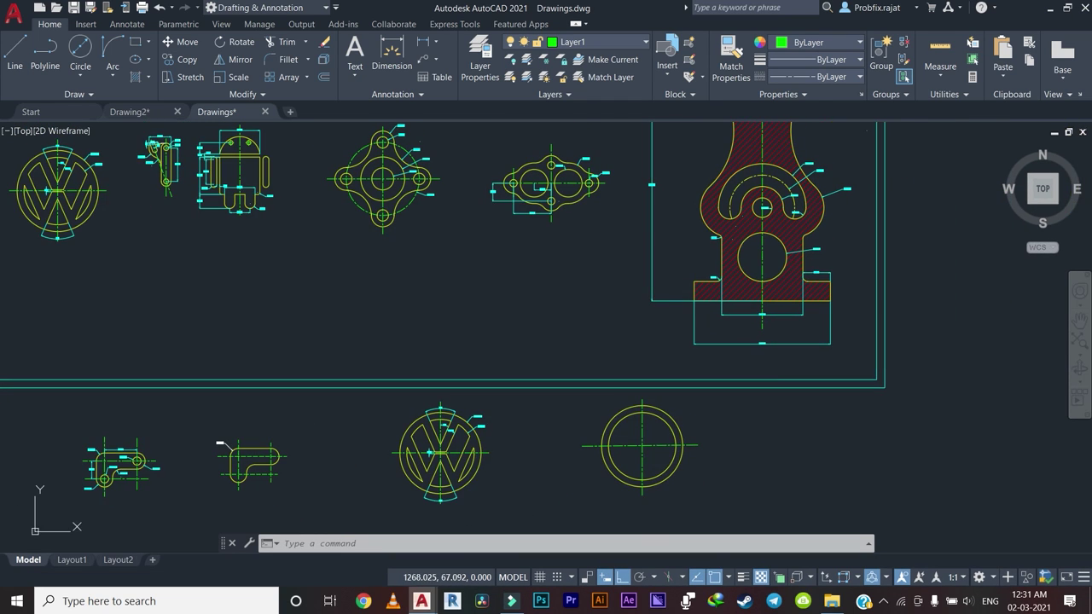
{"action": "scroll", "coordinate": [648, 467], "scroll_direction": "up", "scroll_amount": 5}
{"action": "scroll", "coordinate": [593, 369], "scroll_direction": "down", "scroll_amount": 4}
{"action": "scroll", "coordinate": [296, 352], "scroll_direction": "up", "scroll_amount": 1}
{"action": "scroll", "coordinate": [296, 352], "scroll_direction": "up", "scroll_amount": 4}
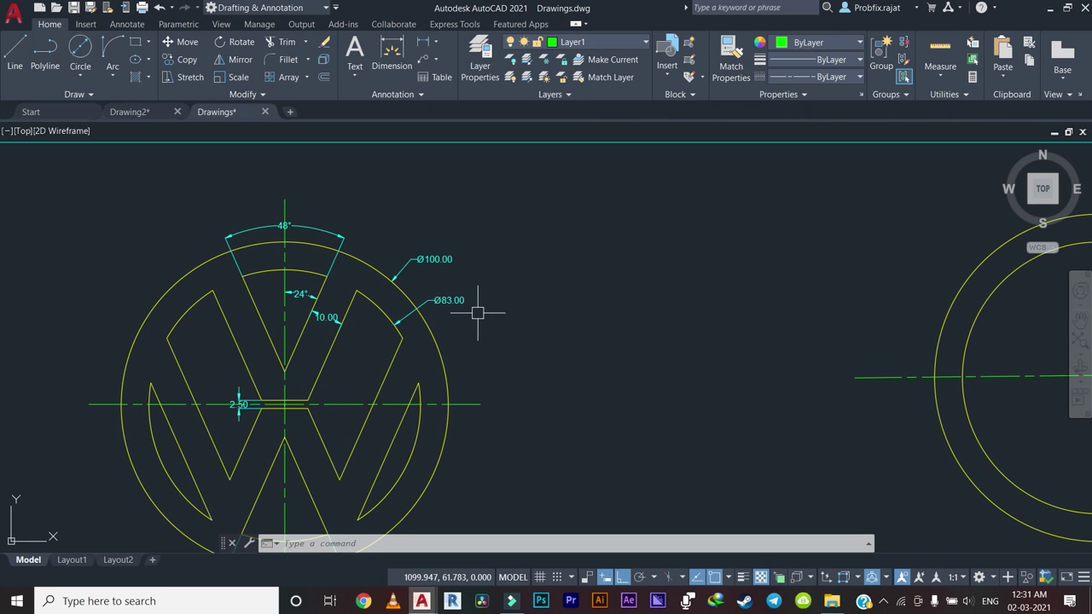
{"action": "scroll", "coordinate": [474, 311], "scroll_direction": "down", "scroll_amount": 2}
{"action": "scroll", "coordinate": [366, 334], "scroll_direction": "up", "scroll_amount": 4}
{"action": "scroll", "coordinate": [366, 290], "scroll_direction": "up", "scroll_amount": 2}
{"action": "scroll", "coordinate": [367, 280], "scroll_direction": "up", "scroll_amount": 2}
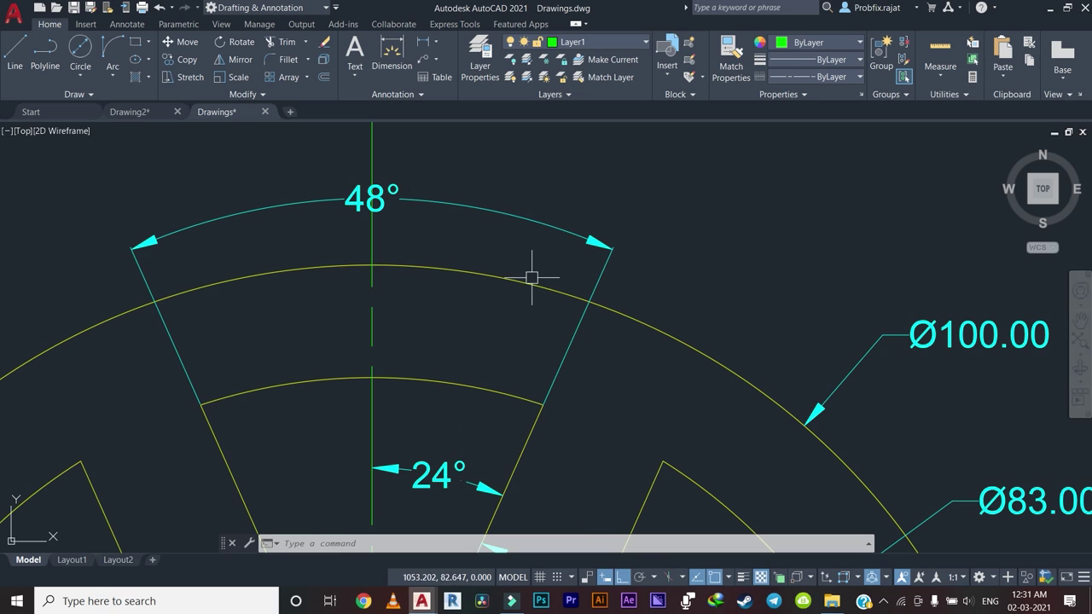
{"action": "scroll", "coordinate": [532, 277], "scroll_direction": "down", "scroll_amount": 4}
{"action": "middle_click_drag", "start_coordinate": [410, 297], "coordinate": [433, 288]}
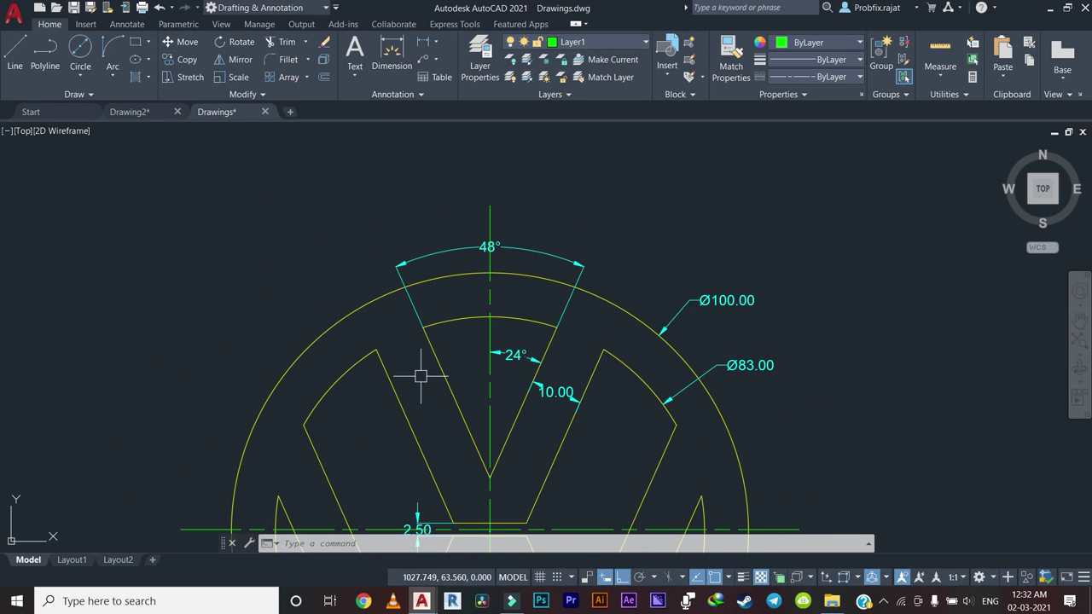
{"action": "scroll", "coordinate": [421, 375], "scroll_direction": "up", "scroll_amount": 5}
{"action": "scroll", "coordinate": [458, 312], "scroll_direction": "down", "scroll_amount": 1}
{"action": "scroll", "coordinate": [495, 256], "scroll_direction": "down", "scroll_amount": 2}
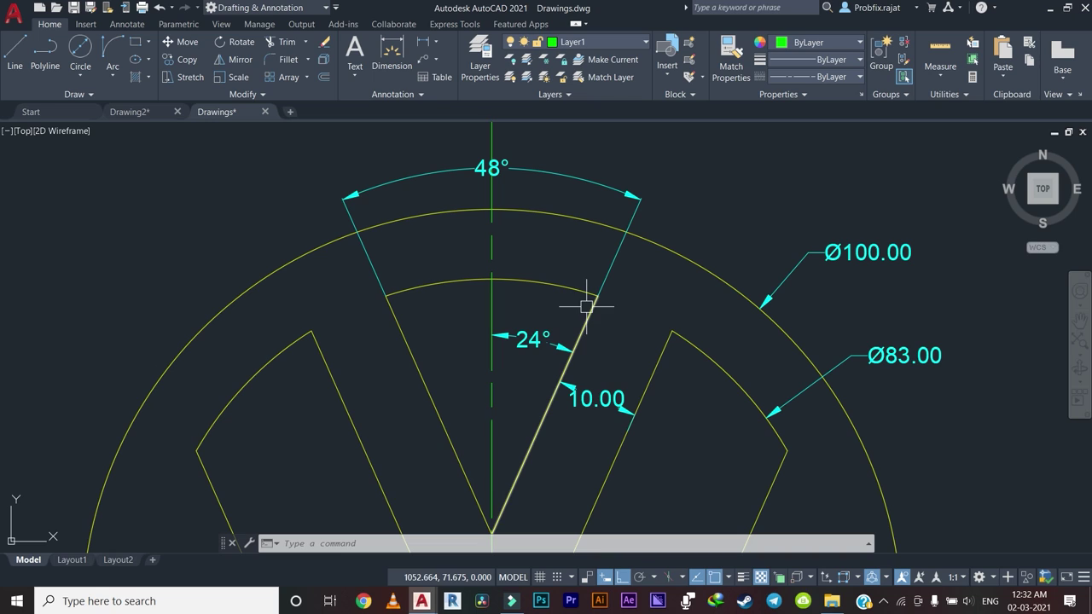
{"action": "scroll", "coordinate": [528, 340], "scroll_direction": "down", "scroll_amount": 2}
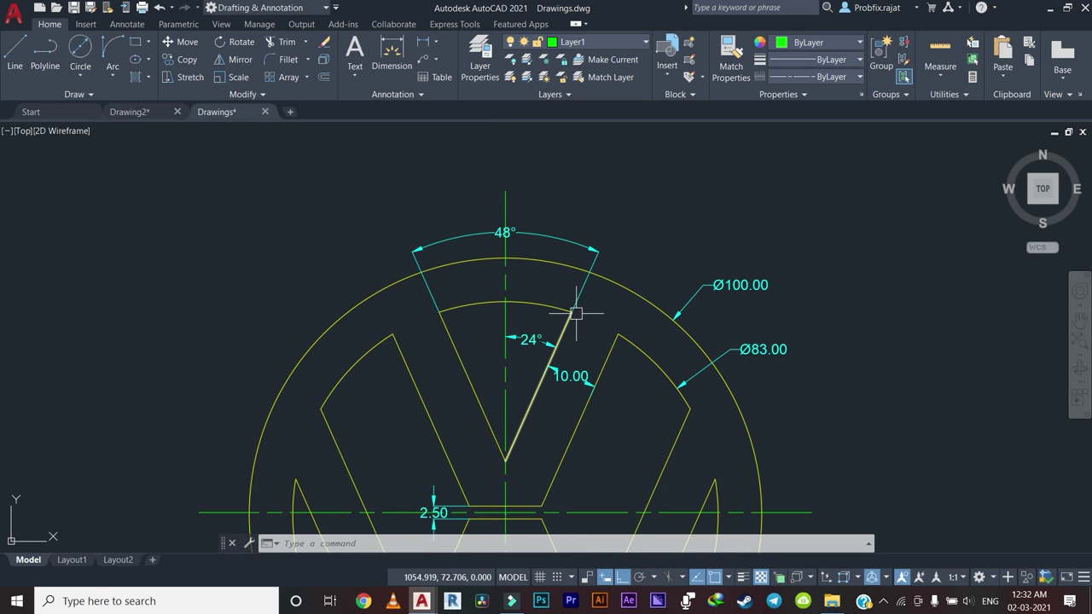
{"action": "scroll", "coordinate": [529, 379], "scroll_direction": "down", "scroll_amount": 5}
{"action": "middle_click_drag", "start_coordinate": [679, 394], "coordinate": [558, 395]}
{"action": "scroll", "coordinate": [836, 391], "scroll_direction": "up", "scroll_amount": 5}
{"action": "scroll", "coordinate": [836, 392], "scroll_direction": "down", "scroll_amount": 2}
{"action": "mouse_move", "coordinate": [836, 392]}
{"action": "middle_mouse_down"}
{"action": "mouse_move", "coordinate": [531, 366]}
{"action": "mouse_move", "coordinate": [434, 370]}
{"action": "middle_mouse_up"}
{"action": "middle_click_drag", "start_coordinate": [507, 353], "coordinate": [478, 373]}
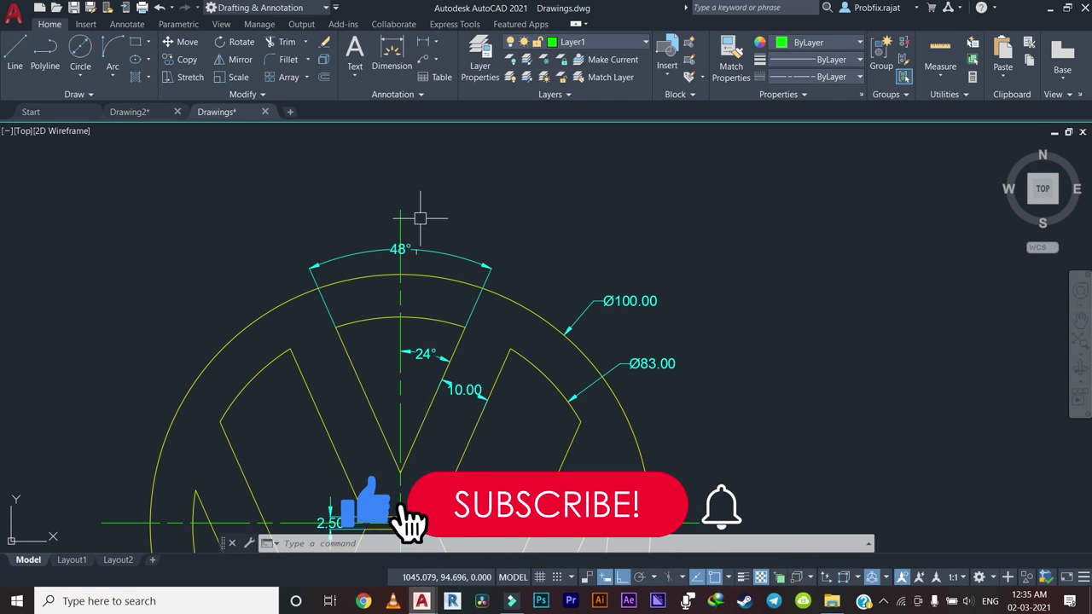
{"action": "scroll", "coordinate": [404, 362], "scroll_direction": "up", "scroll_amount": 4}
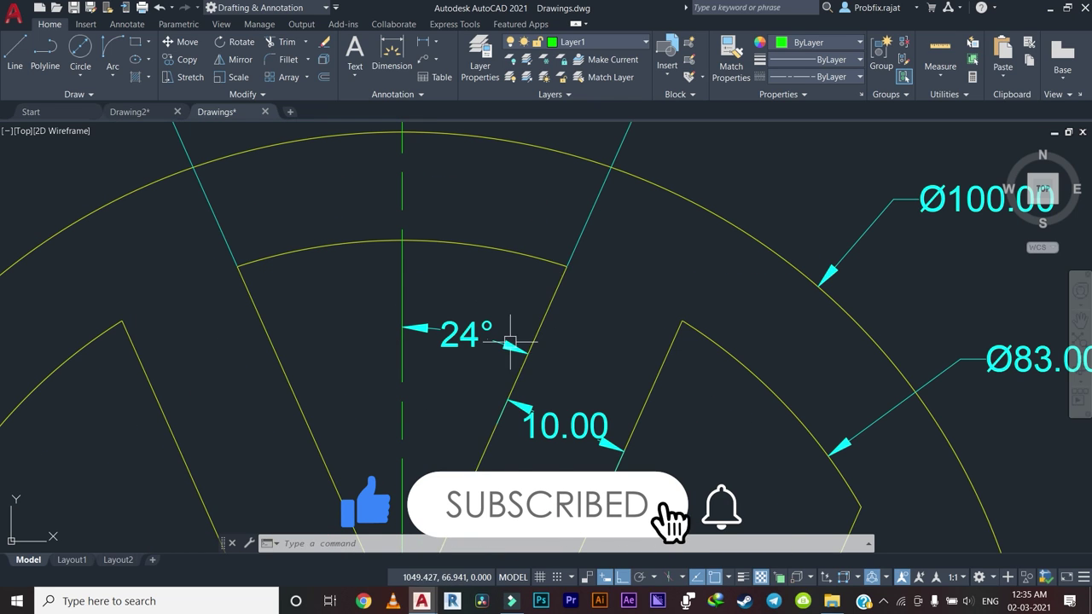
{"action": "scroll", "coordinate": [404, 363], "scroll_direction": "down", "scroll_amount": 5}
{"action": "mouse_move", "coordinate": [749, 336]}
{"action": "middle_mouse_down"}
{"action": "mouse_move", "coordinate": [529, 307]}
{"action": "mouse_move", "coordinate": [370, 341]}
{"action": "middle_mouse_up"}
Turn Ortho off with F8 and end the started line without drawing a segment.
{"action": "type", "text": "l"}
{"action": "key", "text": "Return"}
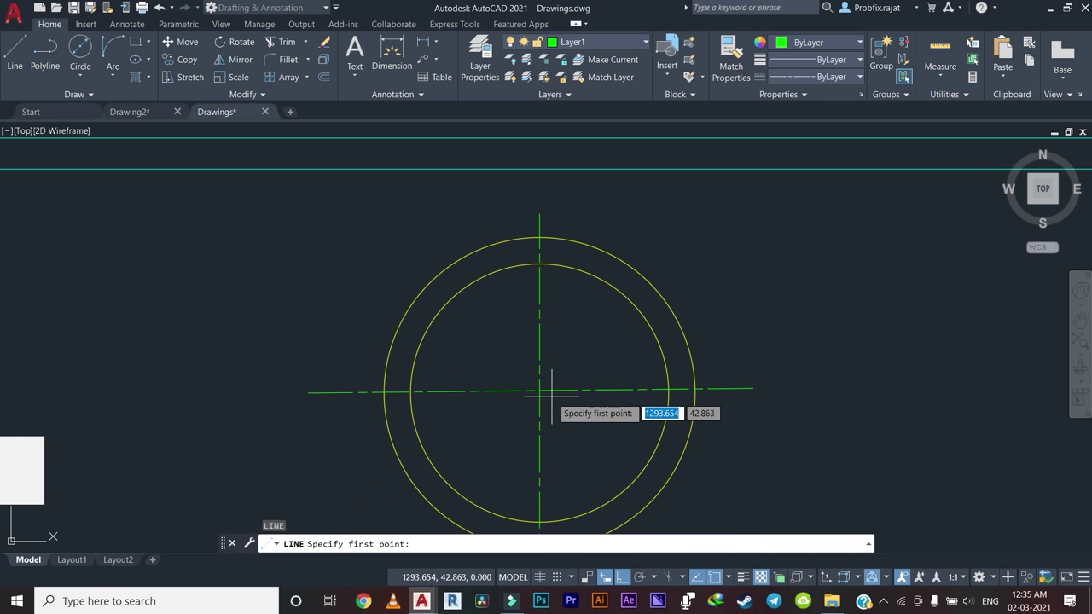
{"action": "key", "text": "F8"}
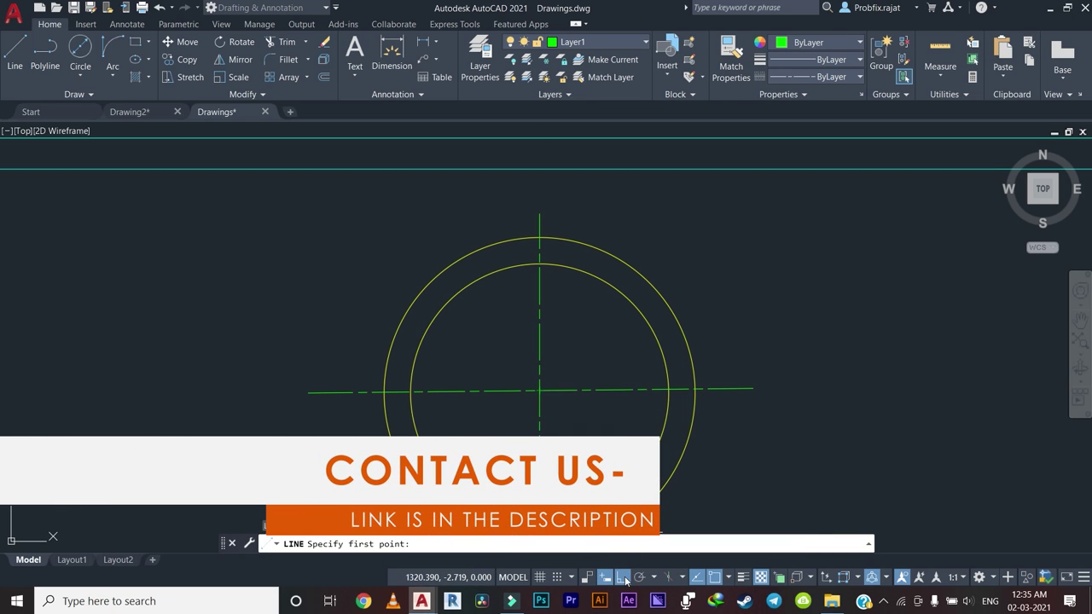
{"action": "left_click", "coordinate": [538, 391]}
{"action": "right_click", "coordinate": [595, 309]}
{"action": "left_click", "coordinate": [635, 318]}
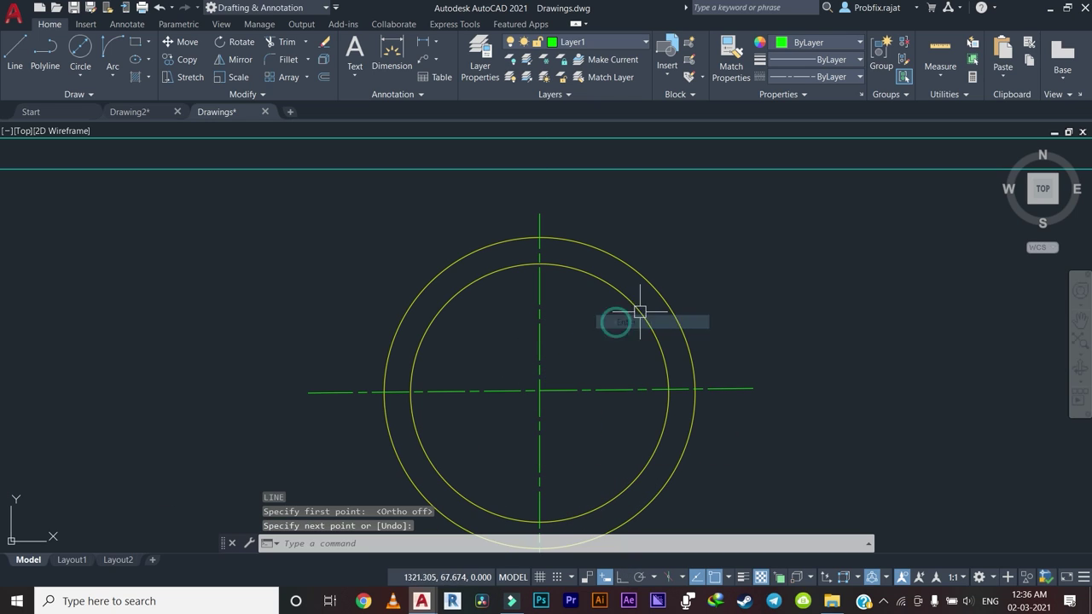
Leave the linetype unchanged and make the yellow layer 1 current.
{"action": "left_click", "coordinate": [811, 77]}
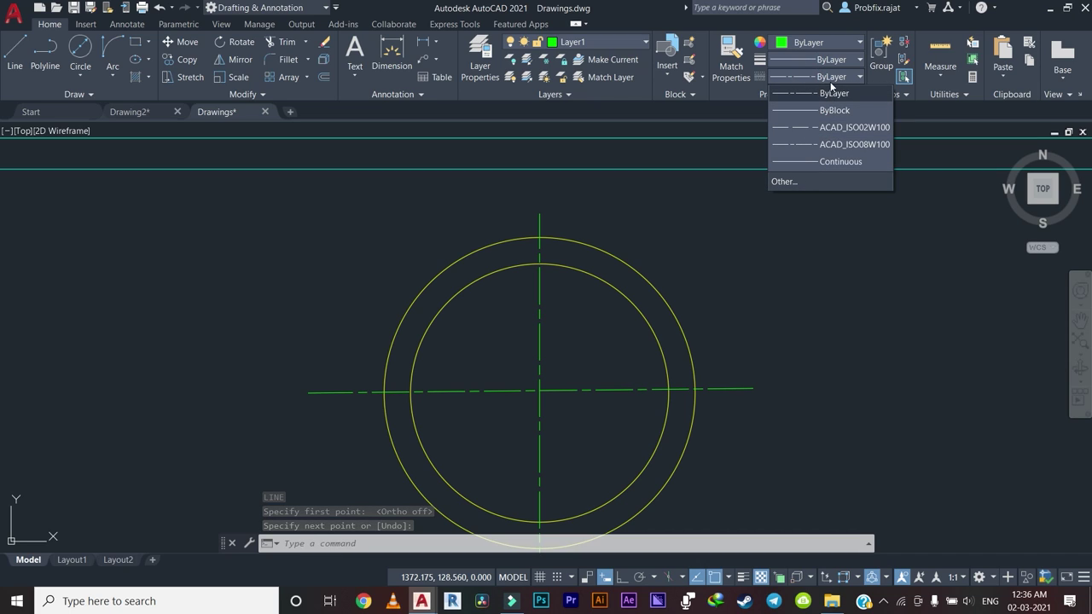
{"action": "left_click", "coordinate": [747, 317]}
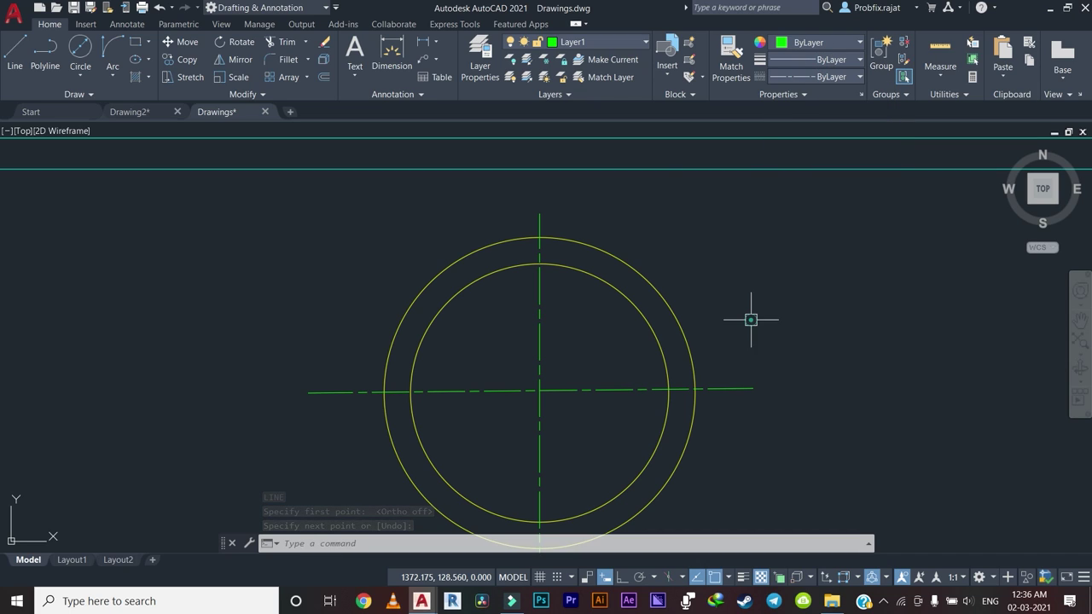
{"action": "left_click", "coordinate": [600, 42]}
{"action": "left_click", "coordinate": [578, 70]}
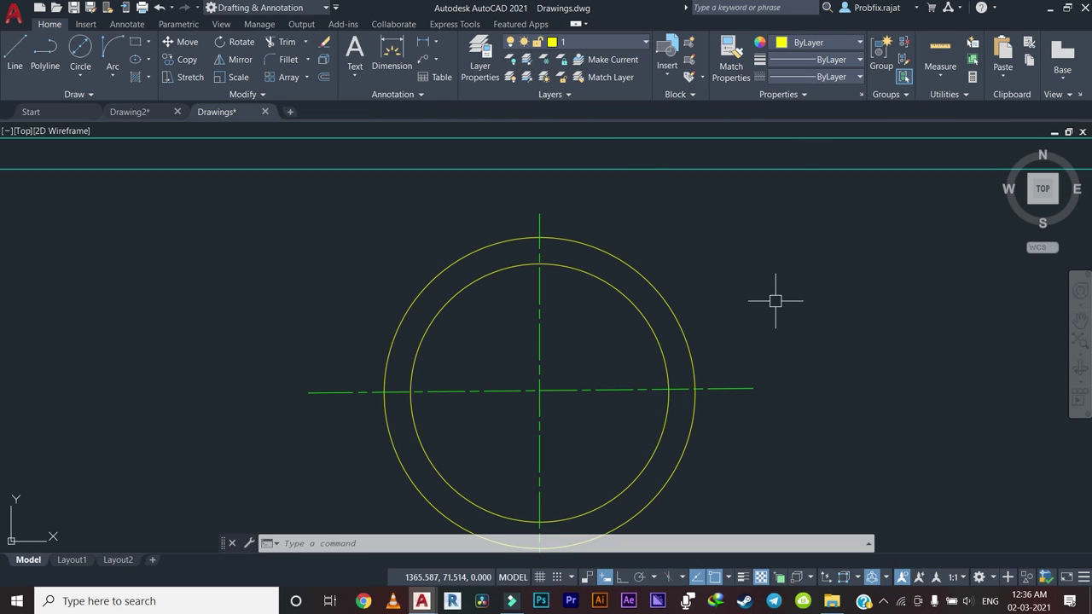
{"action": "type", "text": "l"}
{"action": "key", "text": "Return"}
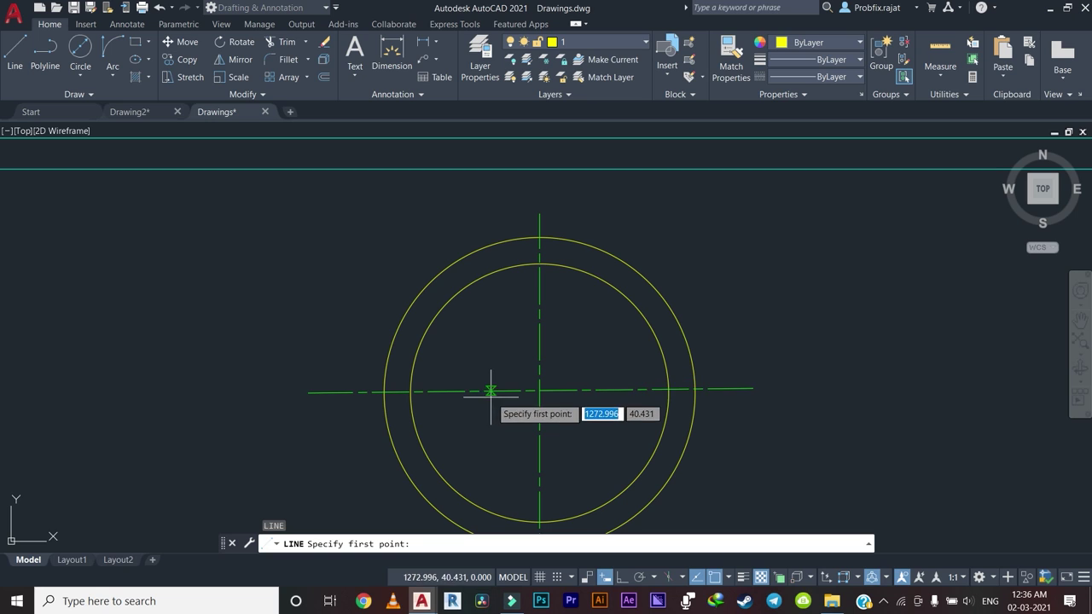
{"action": "left_click", "coordinate": [539, 392]}
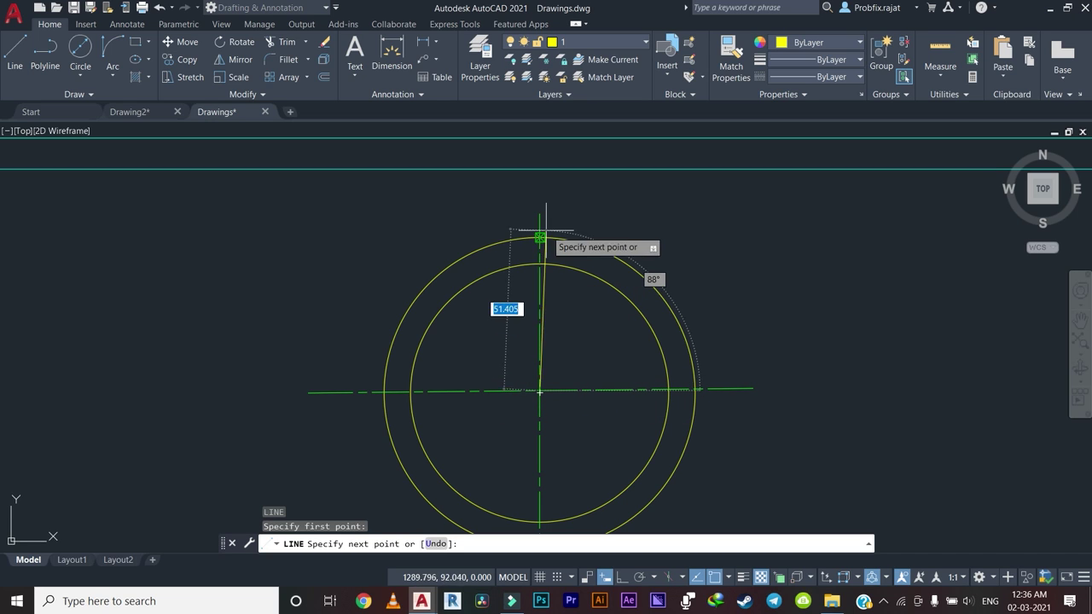
{"action": "scroll", "coordinate": [585, 273], "scroll_direction": "down", "scroll_amount": 2}
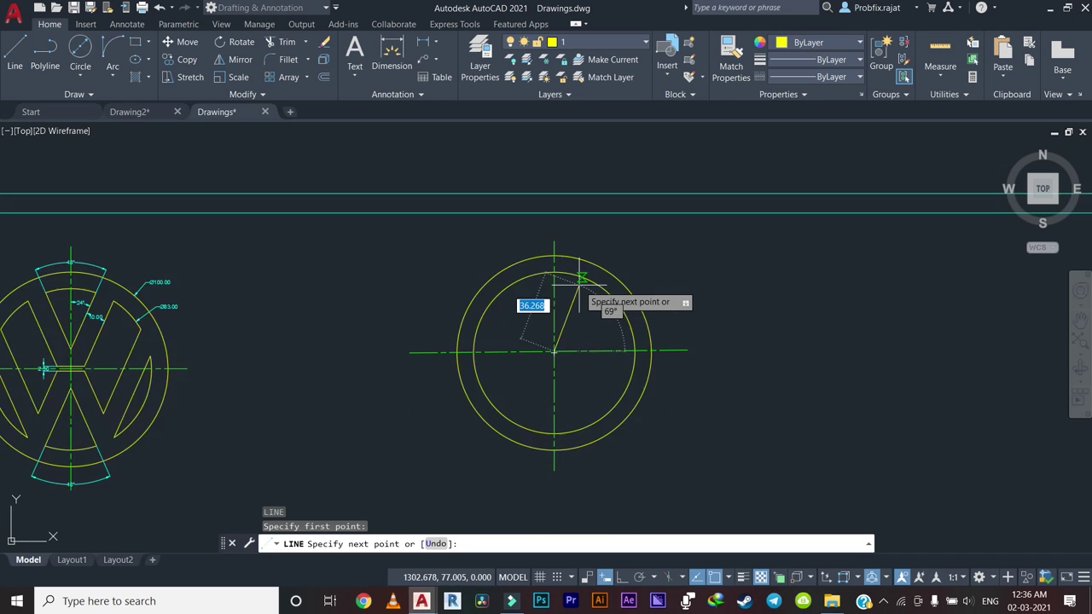
{"action": "scroll", "coordinate": [541, 302], "scroll_direction": "down", "scroll_amount": 2}
{"action": "scroll", "coordinate": [398, 317], "scroll_direction": "up", "scroll_amount": 5}
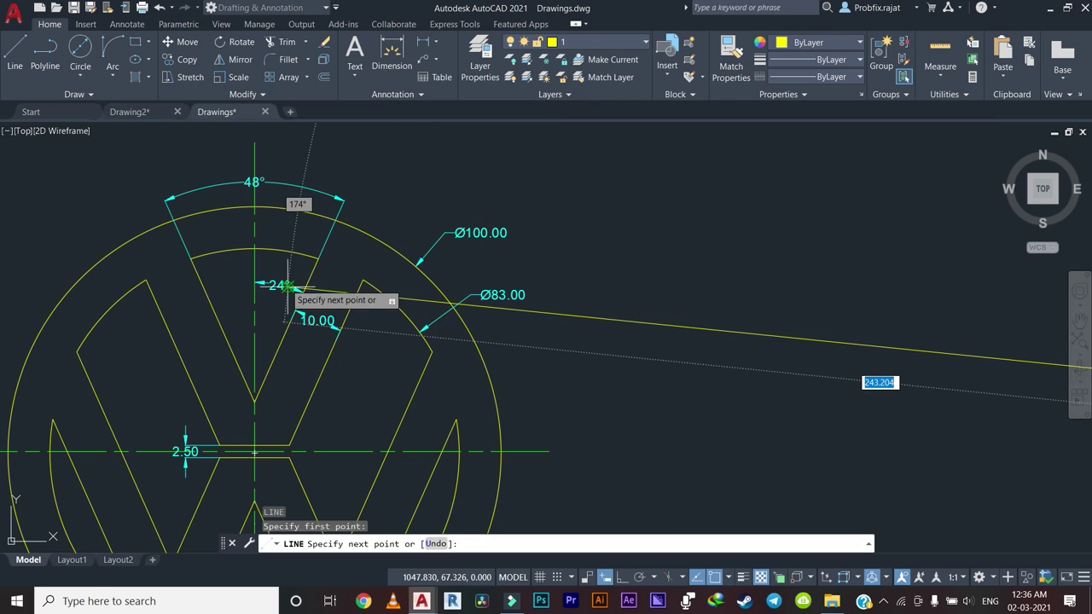
{"action": "key", "text": "Escape"}
{"action": "key", "text": "Escape"}
{"action": "middle_click_drag", "start_coordinate": [486, 366], "coordinate": [566, 347]}
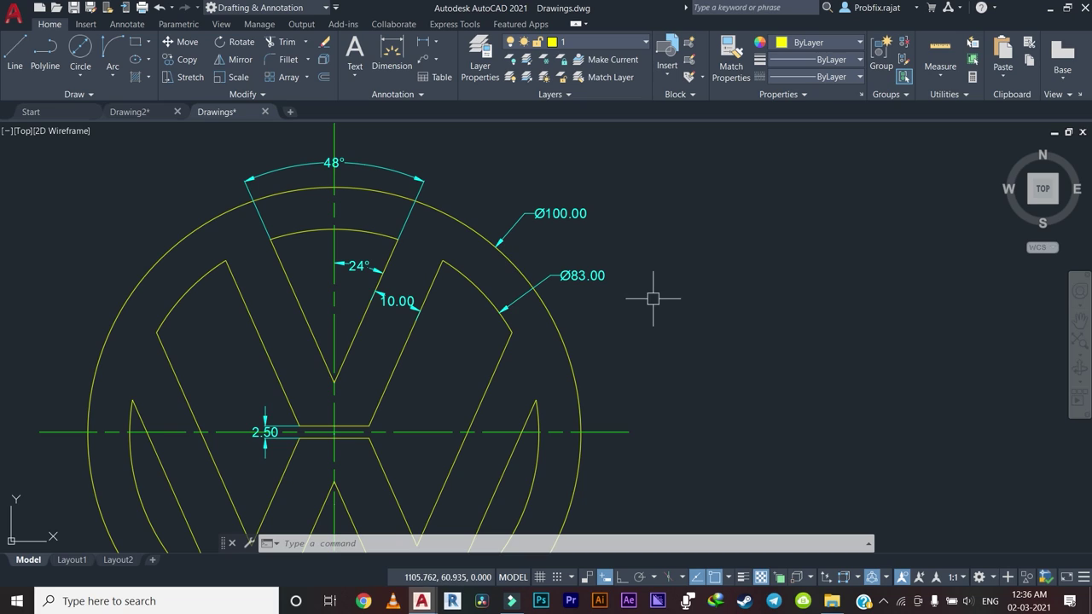
{"action": "key", "text": "Escape"}
{"action": "key", "text": "Escape"}
{"action": "key", "text": "Escape"}
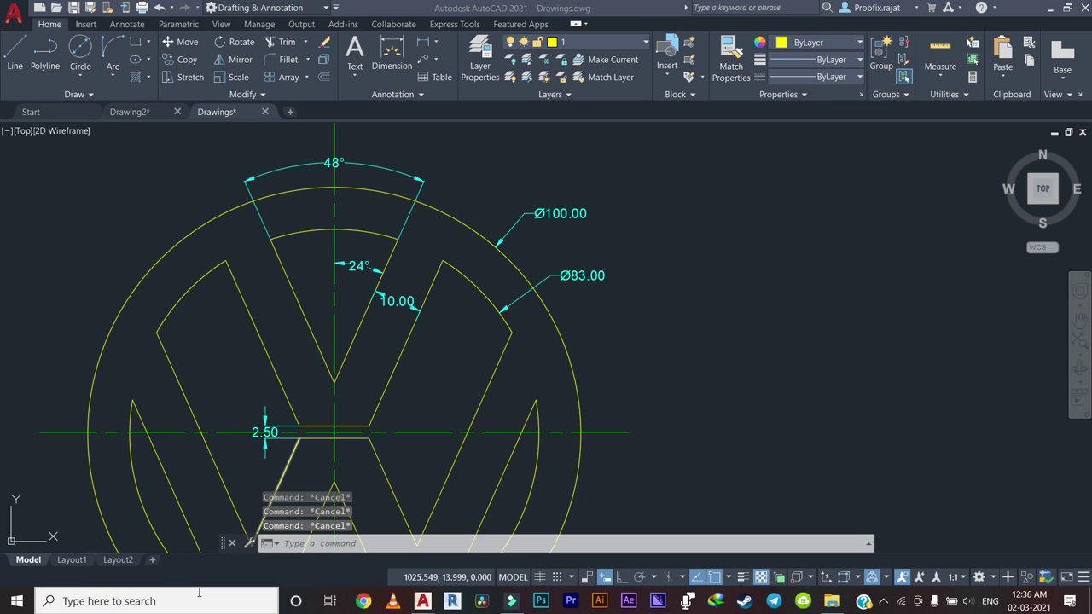
Search Windows for 'Cal' and pick the Calculator best match.
{"action": "left_click", "coordinate": [199, 596]}
{"action": "type", "text": "CA"}
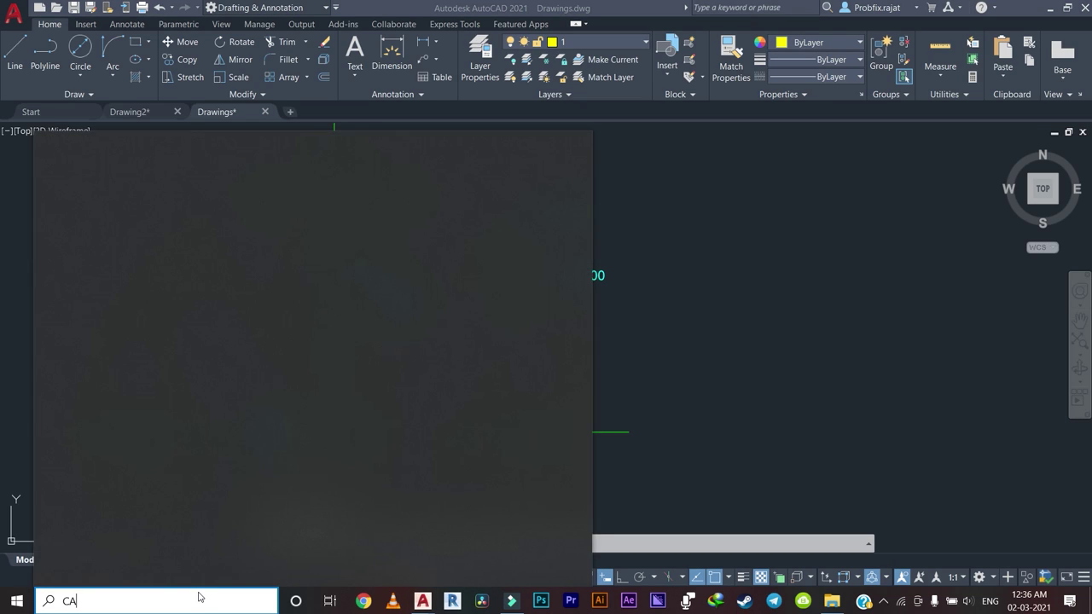
{"action": "key", "text": "BackSpace"}
{"action": "type", "text": "l"}
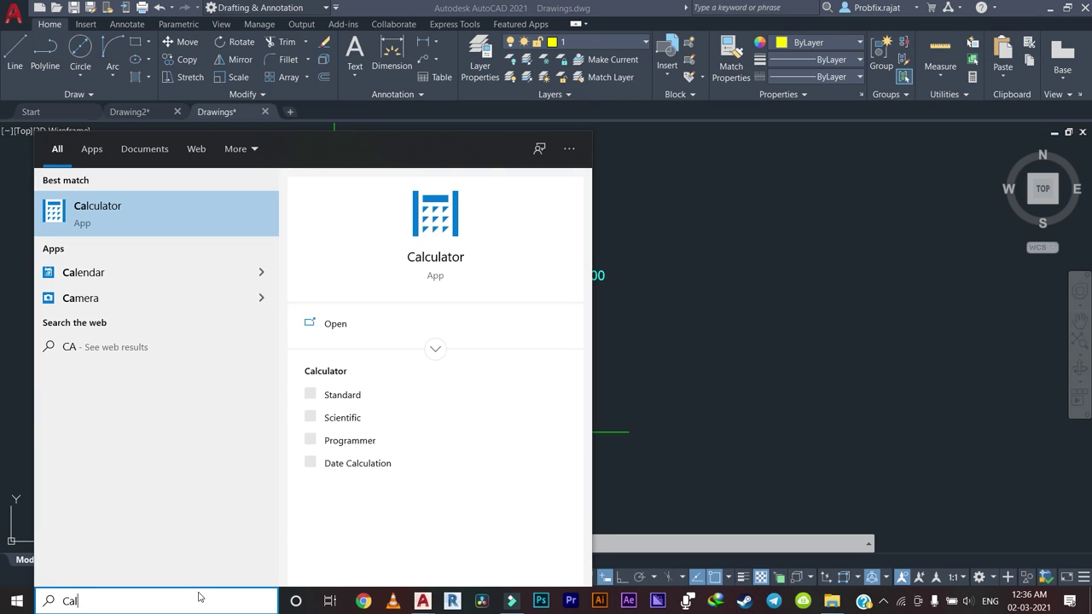
{"action": "left_click", "coordinate": [156, 209]}
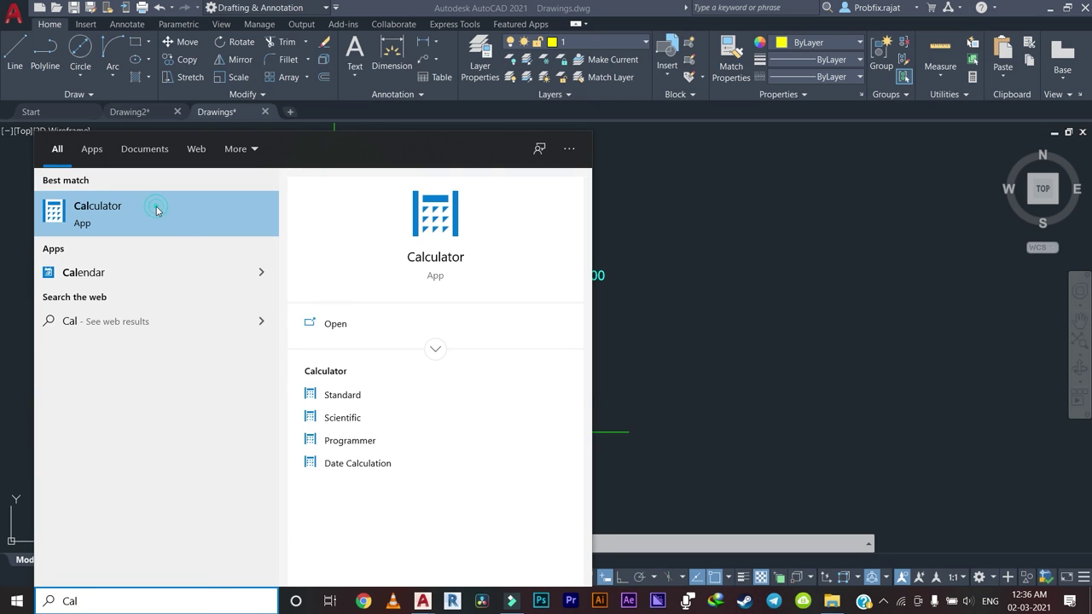
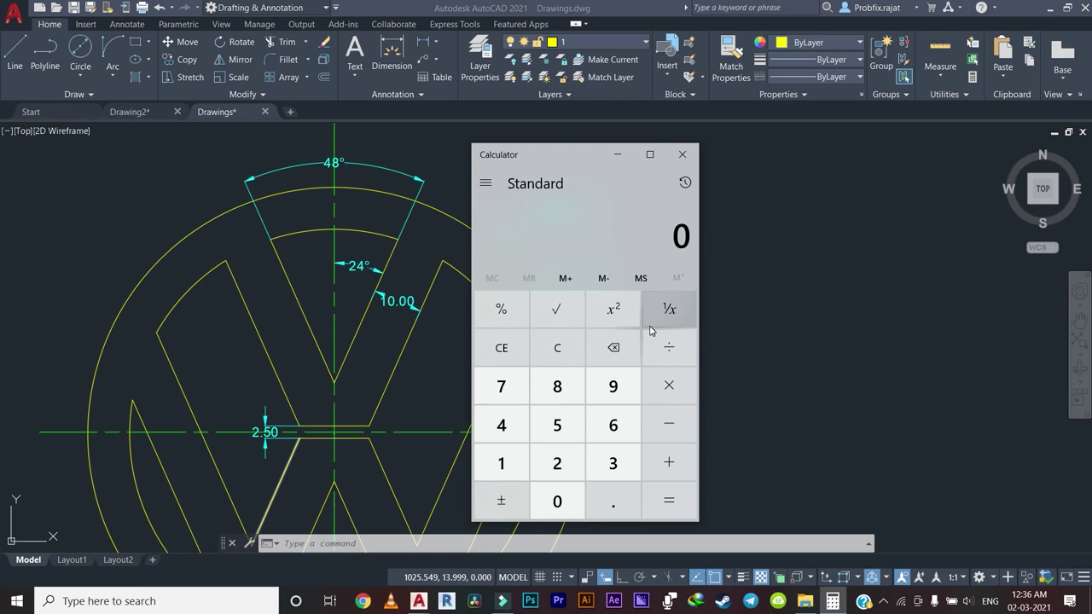
Compute 90 − 24 = 66 in Windows Calculator.
{"action": "left_click", "coordinate": [605, 386]}
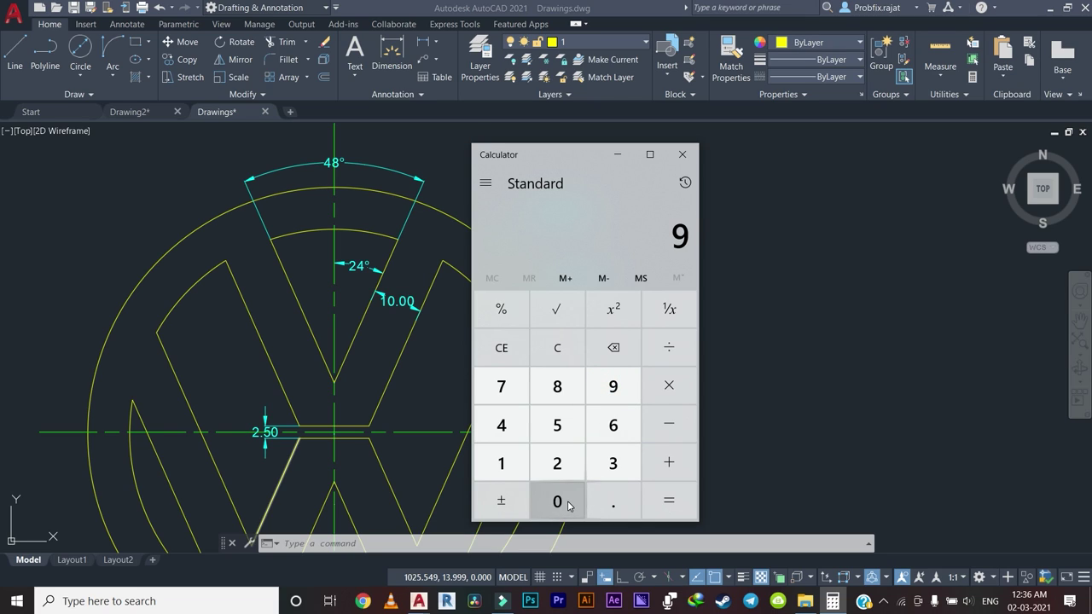
{"action": "left_click", "coordinate": [664, 422]}
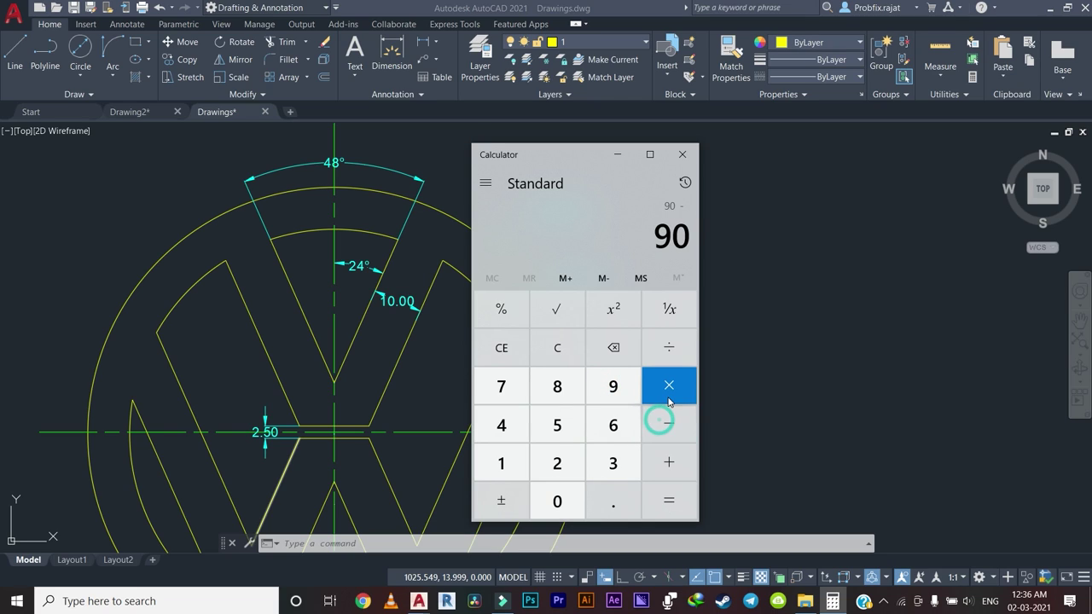
{"action": "left_click", "coordinate": [557, 461]}
{"action": "left_click", "coordinate": [509, 433]}
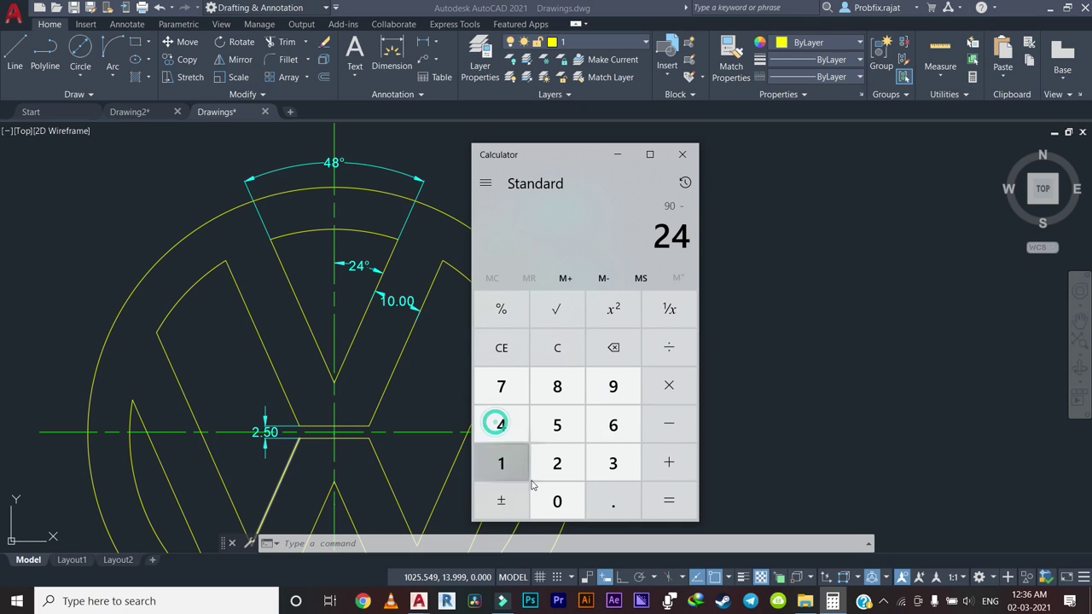
{"action": "left_click", "coordinate": [676, 502]}
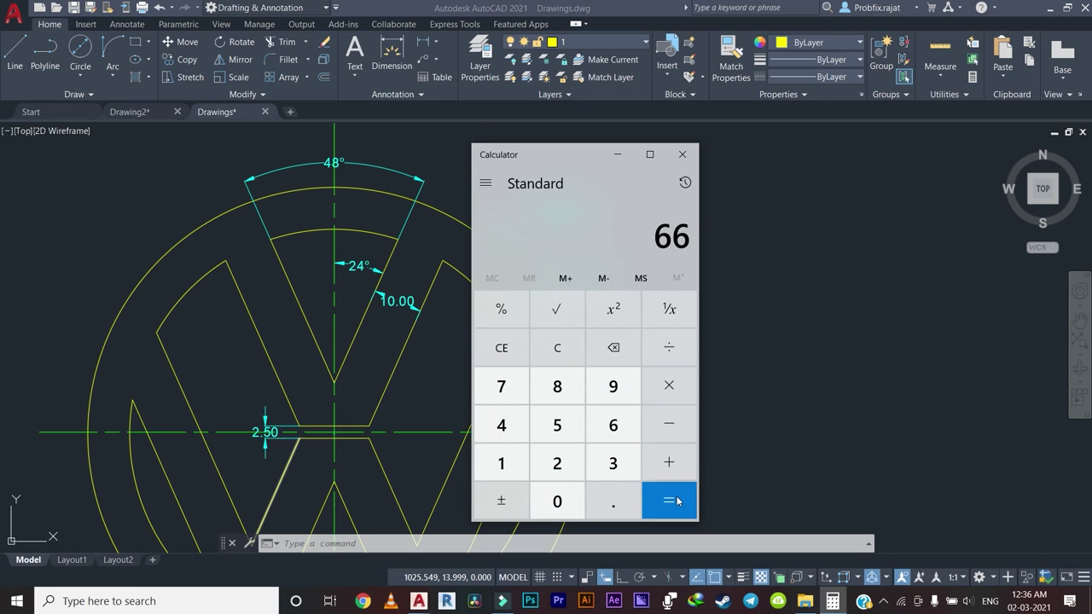
Draw a line at 66° from the right-hand circles' centre.
{"action": "left_click", "coordinate": [680, 160]}
{"action": "scroll", "coordinate": [792, 304], "scroll_direction": "down", "scroll_amount": 3}
{"action": "middle_click_drag", "start_coordinate": [792, 305], "coordinate": [495, 305]}
{"action": "scroll", "coordinate": [494, 324], "scroll_direction": "up", "scroll_amount": 2}
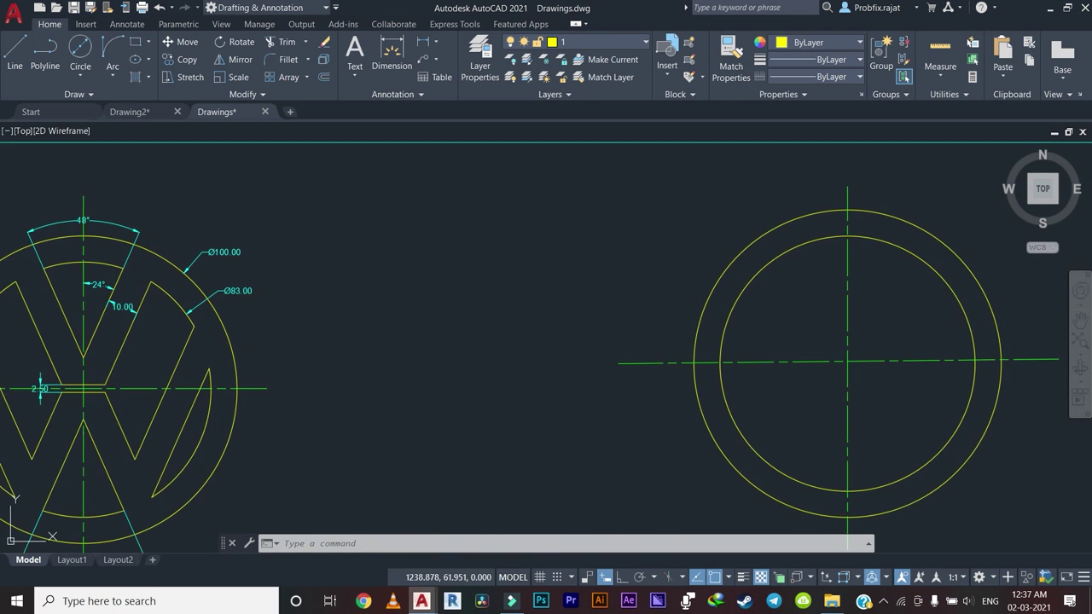
{"action": "scroll", "coordinate": [428, 344], "scroll_direction": "up", "scroll_amount": 2}
{"action": "key", "text": "Return"}
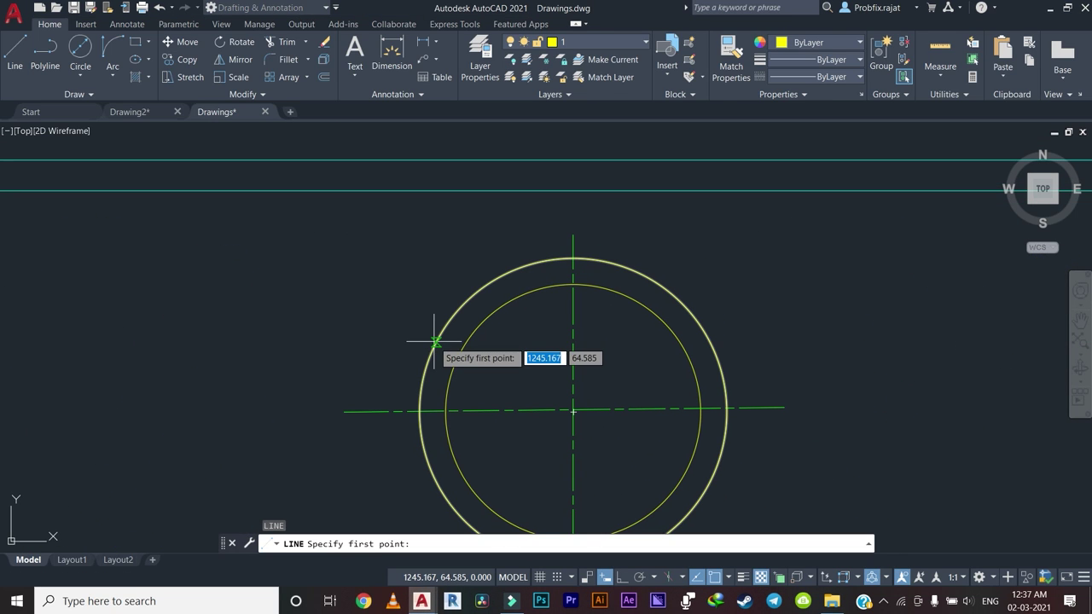
{"action": "scroll", "coordinate": [645, 367], "scroll_direction": "up", "scroll_amount": 2}
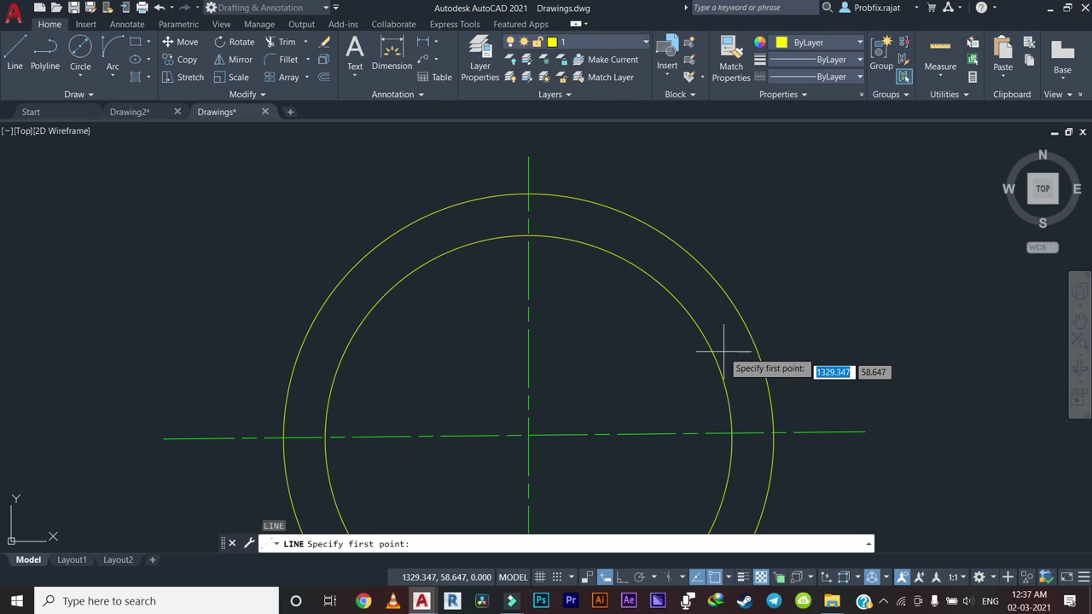
{"action": "left_click", "coordinate": [529, 438]}
{"action": "type", "text": "66"}
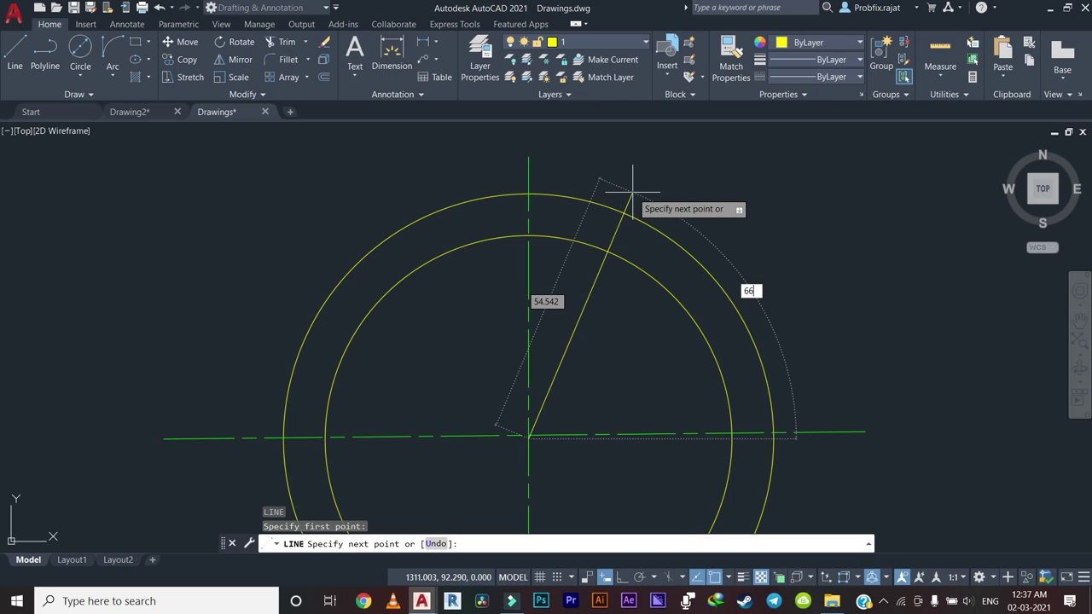
{"action": "key", "text": "Return"}
{"action": "right_click", "coordinate": [763, 167]}
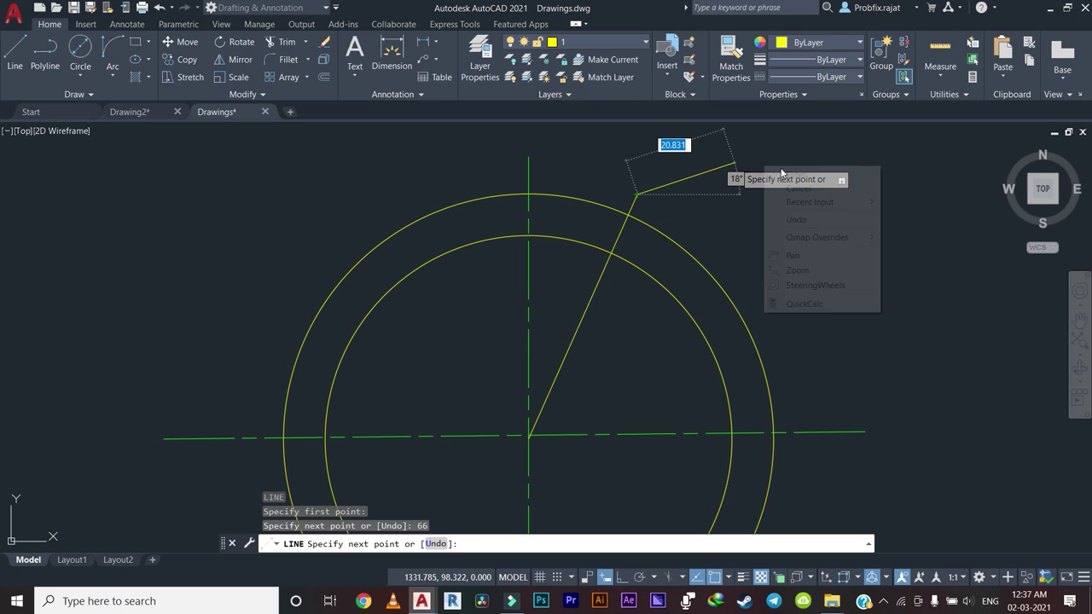
{"action": "left_click", "coordinate": [782, 174]}
Trim the 66° line's end beyond the outer circle.
{"action": "scroll", "coordinate": [661, 211], "scroll_direction": "up", "scroll_amount": 4}
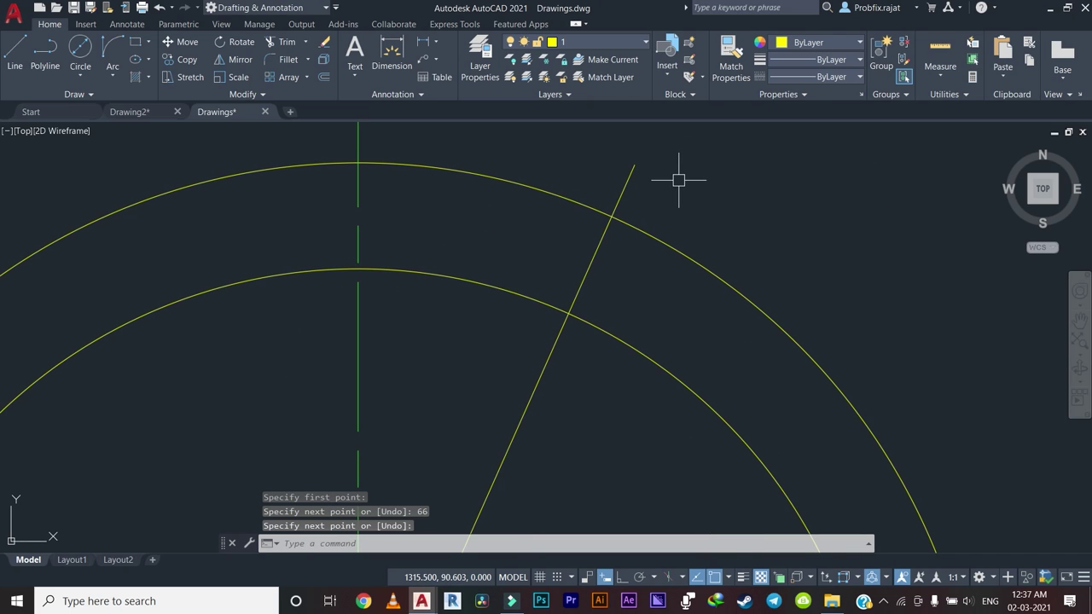
{"action": "type", "text": "tr"}
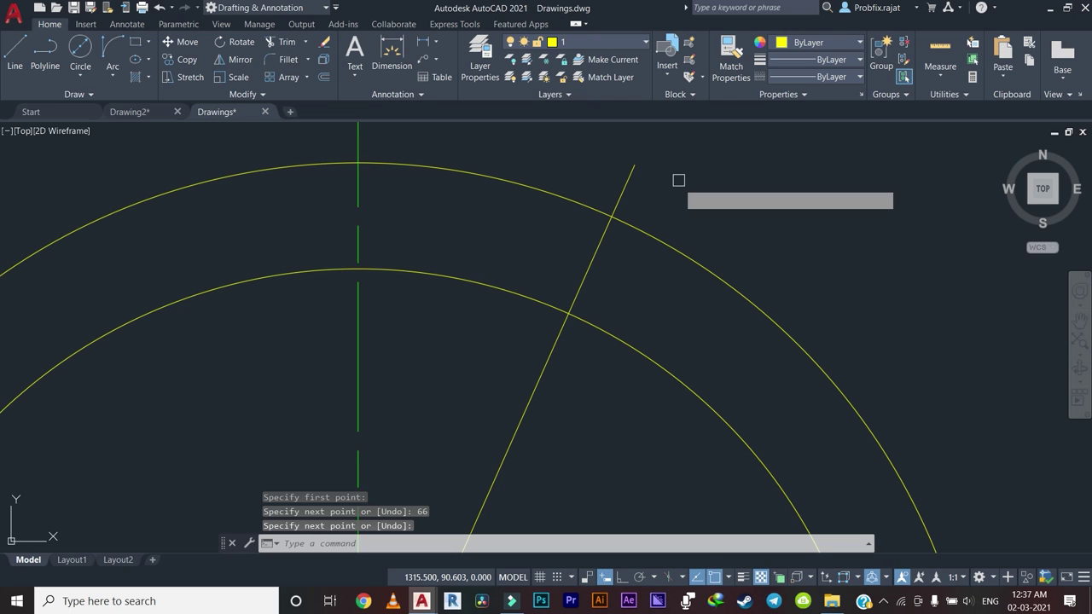
{"action": "key", "text": "Return"}
{"action": "left_click_drag", "start_coordinate": [658, 185], "coordinate": [592, 170]}
{"action": "scroll", "coordinate": [605, 163], "scroll_direction": "down", "scroll_amount": 4}
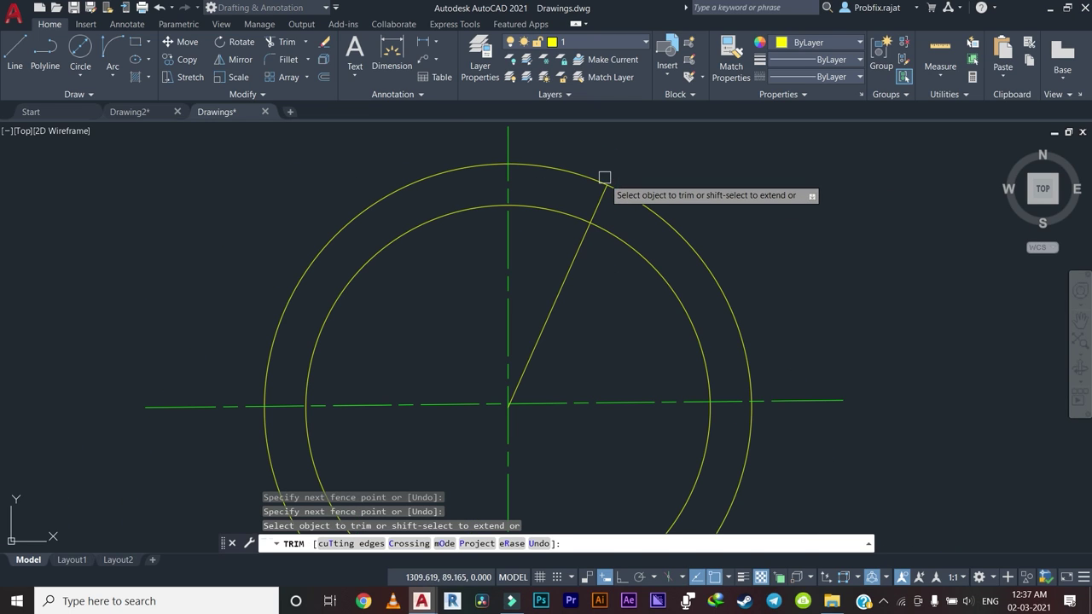
{"action": "key", "text": "Escape"}
Pan and zoom to the upper-left part of the reference VW logo.
{"action": "scroll", "coordinate": [723, 247], "scroll_direction": "down", "scroll_amount": 4}
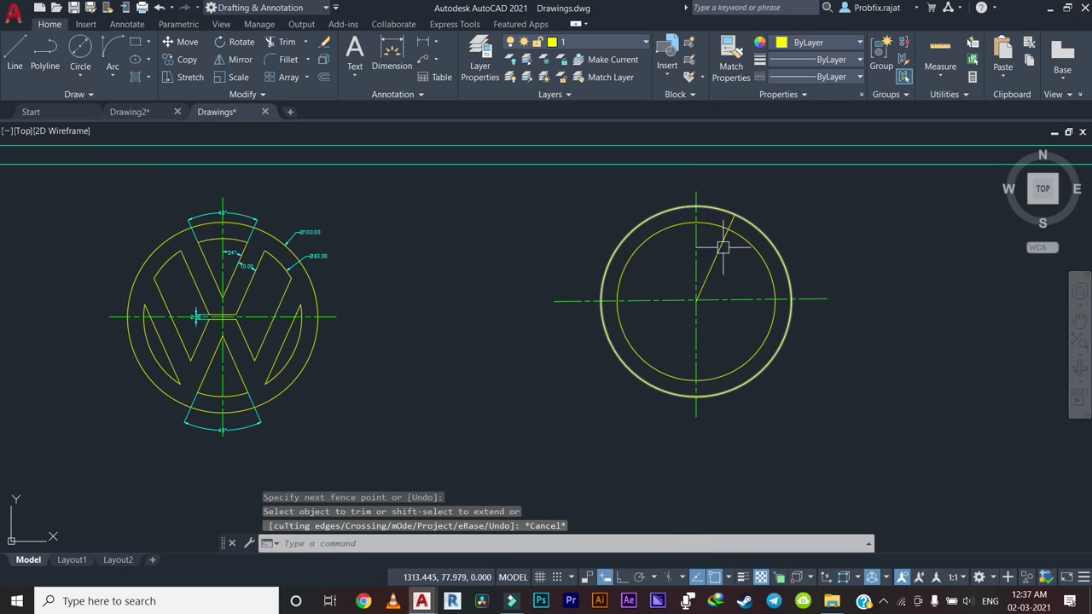
{"action": "scroll", "coordinate": [262, 286], "scroll_direction": "up", "scroll_amount": 2}
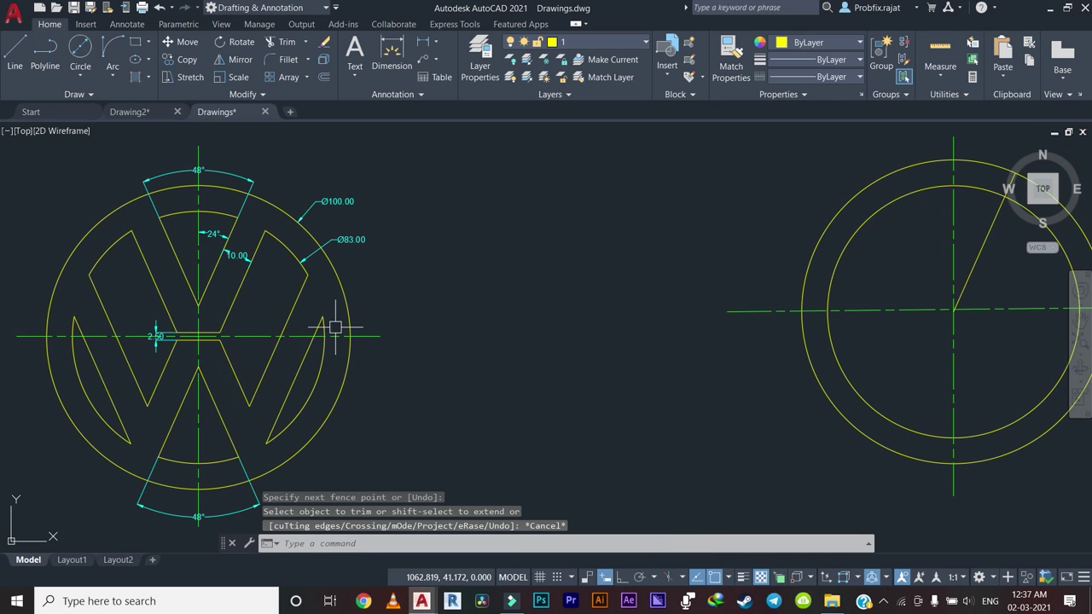
{"action": "mouse_move", "coordinate": [702, 361]}
{"action": "middle_mouse_down"}
{"action": "mouse_move", "coordinate": [434, 357]}
{"action": "mouse_move", "coordinate": [444, 366]}
{"action": "middle_mouse_up"}
{"action": "scroll", "coordinate": [393, 361], "scroll_direction": "down", "scroll_amount": 2}
{"action": "scroll", "coordinate": [151, 341], "scroll_direction": "up", "scroll_amount": 2}
{"action": "middle_click_drag", "start_coordinate": [151, 342], "coordinate": [289, 346]}
{"action": "scroll", "coordinate": [217, 359], "scroll_direction": "up", "scroll_amount": 4}
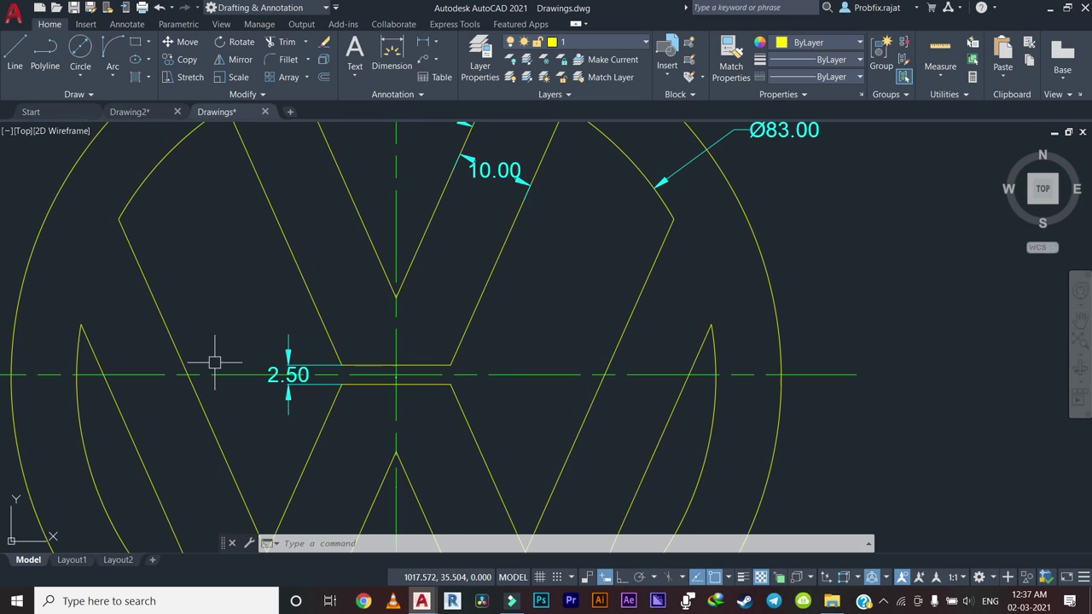
{"action": "scroll", "coordinate": [318, 376], "scroll_direction": "up", "scroll_amount": 2}
{"action": "scroll", "coordinate": [417, 297], "scroll_direction": "down", "scroll_amount": 2}
{"action": "middle_click_drag", "start_coordinate": [418, 298], "coordinate": [395, 409]}
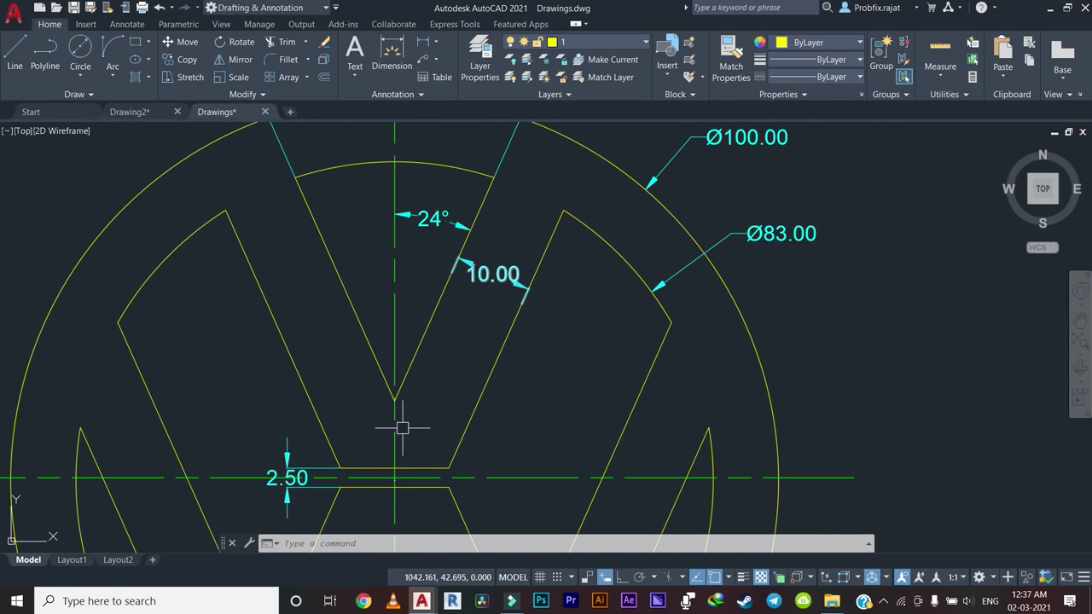
{"action": "scroll", "coordinate": [399, 393], "scroll_direction": "down", "scroll_amount": 5}
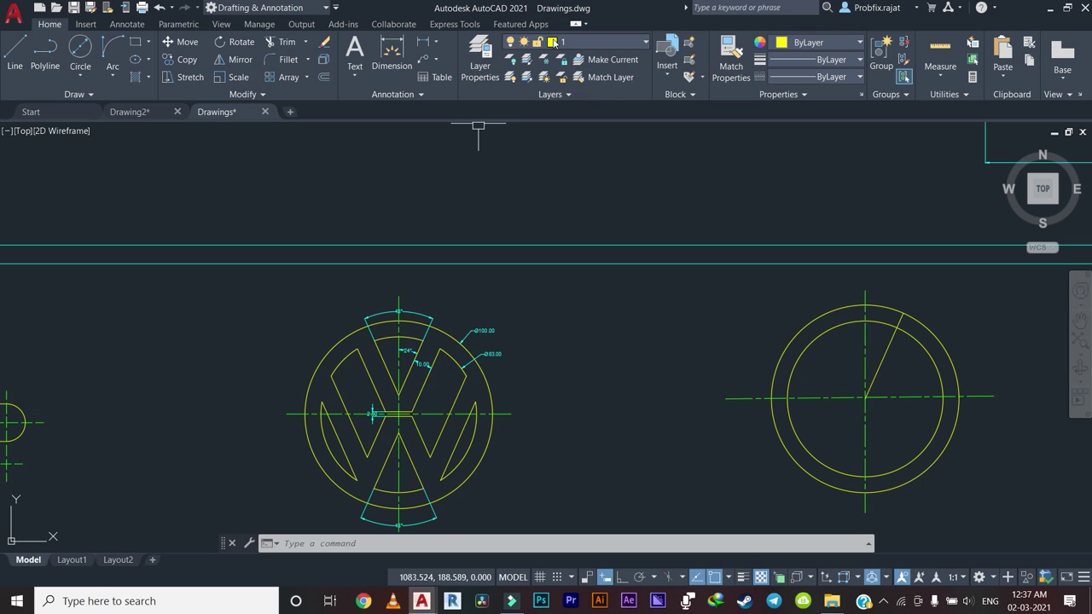
Add a 10.00 linear dimension from the centre line up to the V's lower tip.
{"action": "left_click", "coordinate": [433, 45]}
{"action": "scroll", "coordinate": [384, 408], "scroll_direction": "up", "scroll_amount": 5}
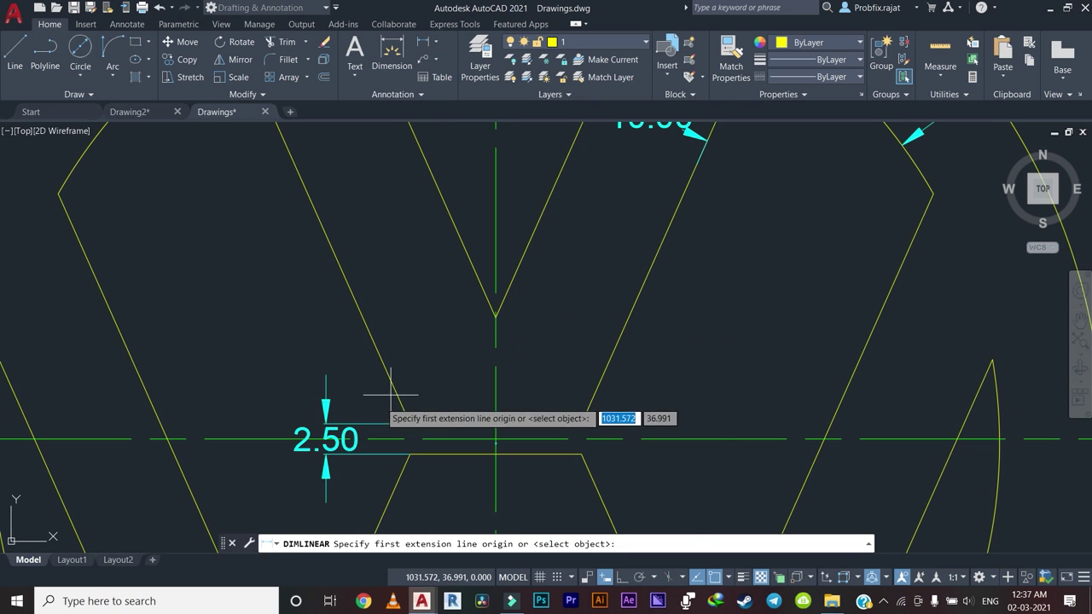
{"action": "left_click", "coordinate": [497, 437]}
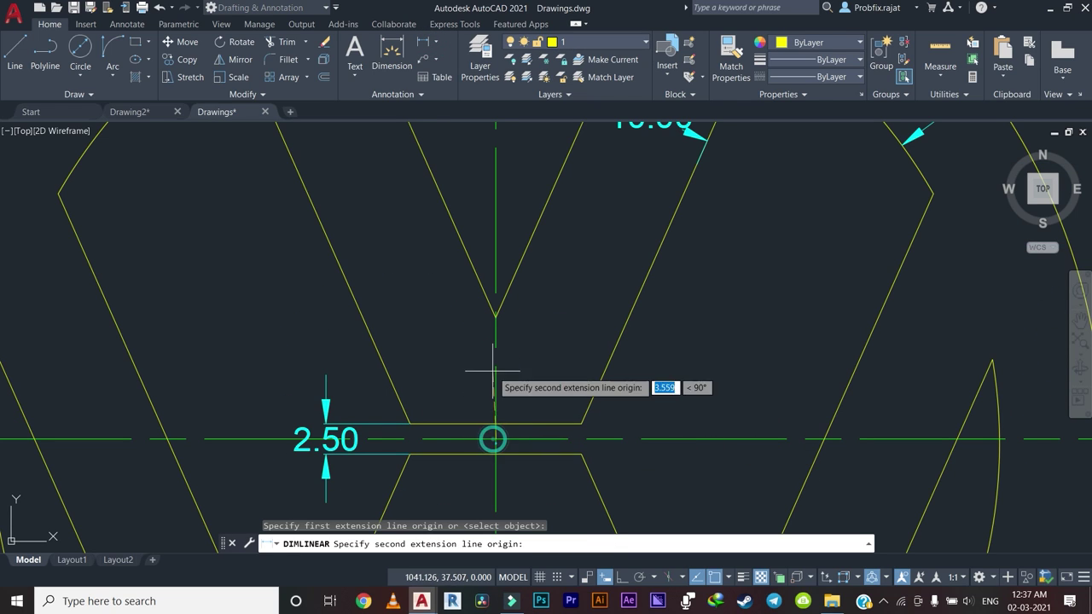
{"action": "left_click", "coordinate": [495, 316]}
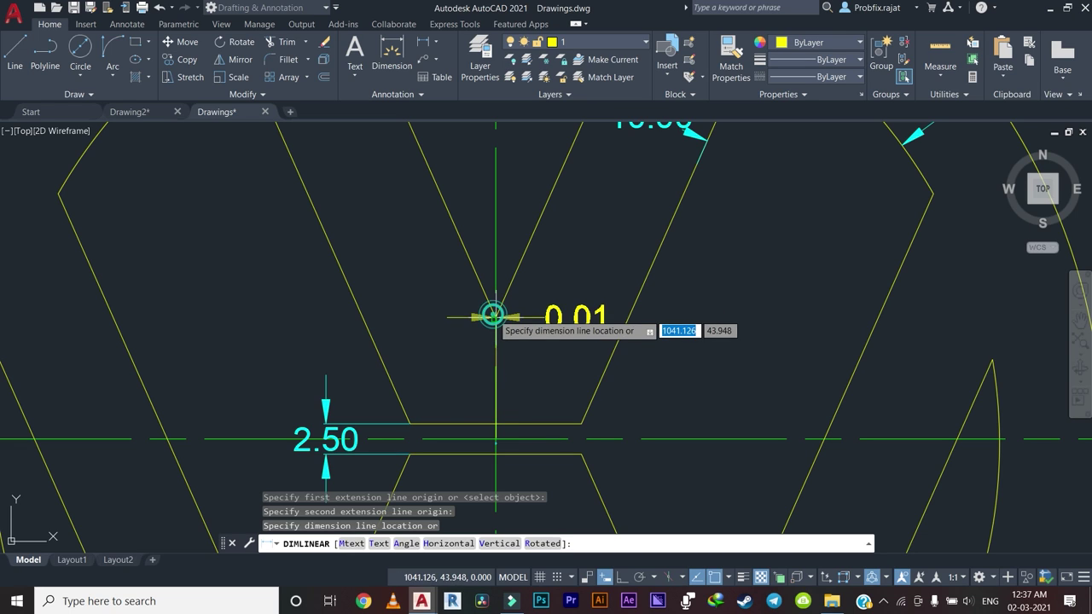
{"action": "left_click", "coordinate": [682, 367]}
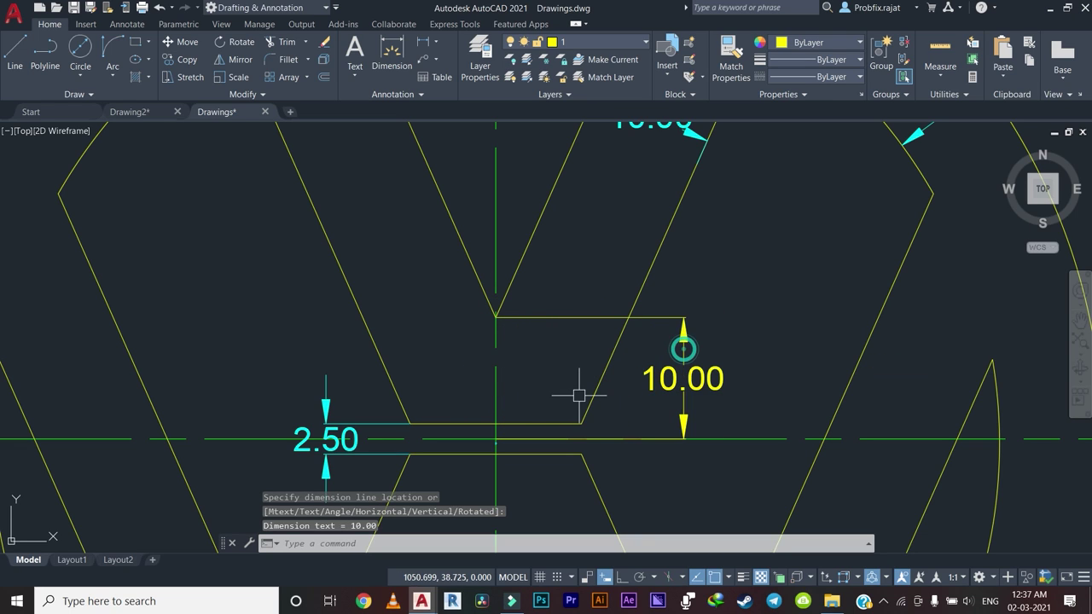
{"action": "scroll", "coordinate": [426, 322], "scroll_direction": "down", "scroll_amount": 4}
{"action": "scroll", "coordinate": [362, 331], "scroll_direction": "down", "scroll_amount": 1}
{"action": "mouse_move", "coordinate": [1075, 333]}
{"action": "middle_mouse_down"}
{"action": "mouse_move", "coordinate": [655, 312]}
{"action": "mouse_move", "coordinate": [541, 292]}
{"action": "middle_mouse_up"}
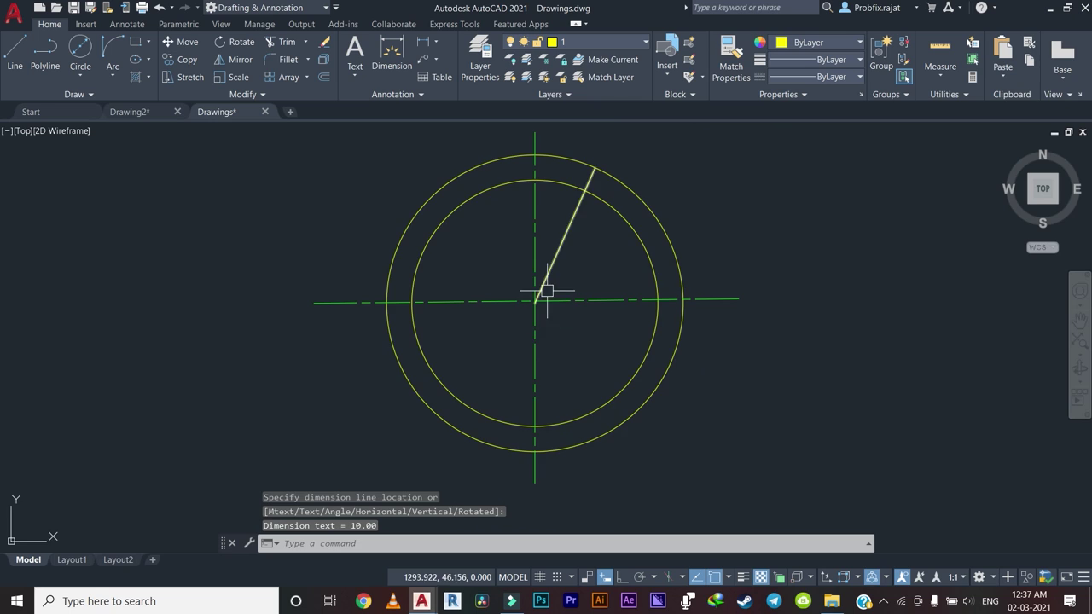
{"action": "scroll", "coordinate": [546, 291], "scroll_direction": "up", "scroll_amount": 5}
With Ortho on, draw a 10-unit line straight up from the circles' centre-line intersection.
{"action": "key", "text": "Return"}
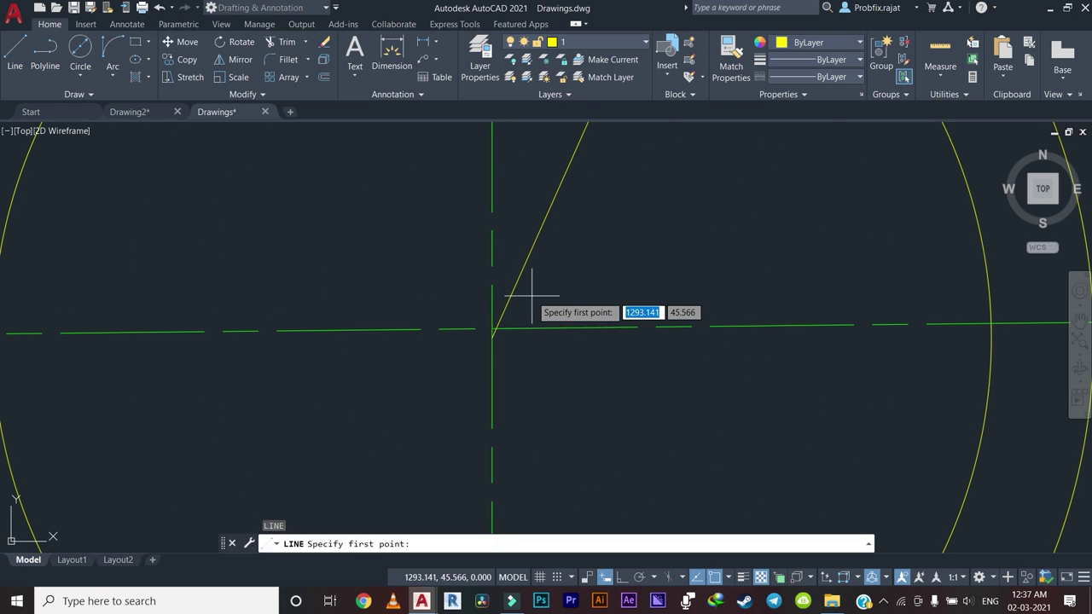
{"action": "scroll", "coordinate": [450, 316], "scroll_direction": "up", "scroll_amount": 3}
{"action": "scroll", "coordinate": [535, 354], "scroll_direction": "down", "scroll_amount": 4}
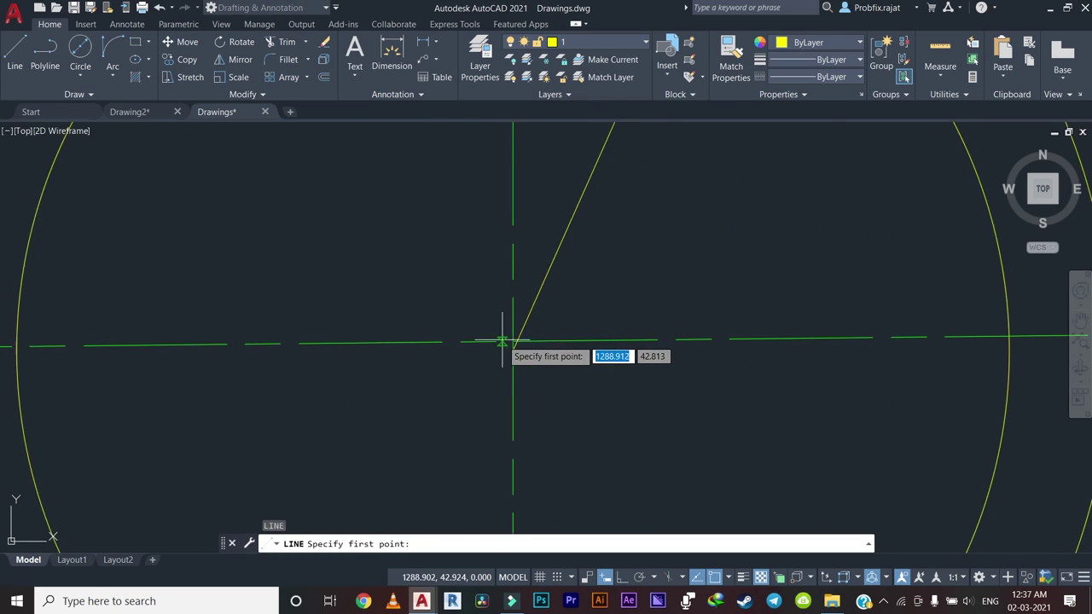
{"action": "scroll", "coordinate": [487, 401], "scroll_direction": "down", "scroll_amount": 1}
{"action": "scroll", "coordinate": [433, 370], "scroll_direction": "up", "scroll_amount": 2}
{"action": "key", "text": "Escape"}
{"action": "key", "text": "Escape"}
{"action": "key", "text": "Return"}
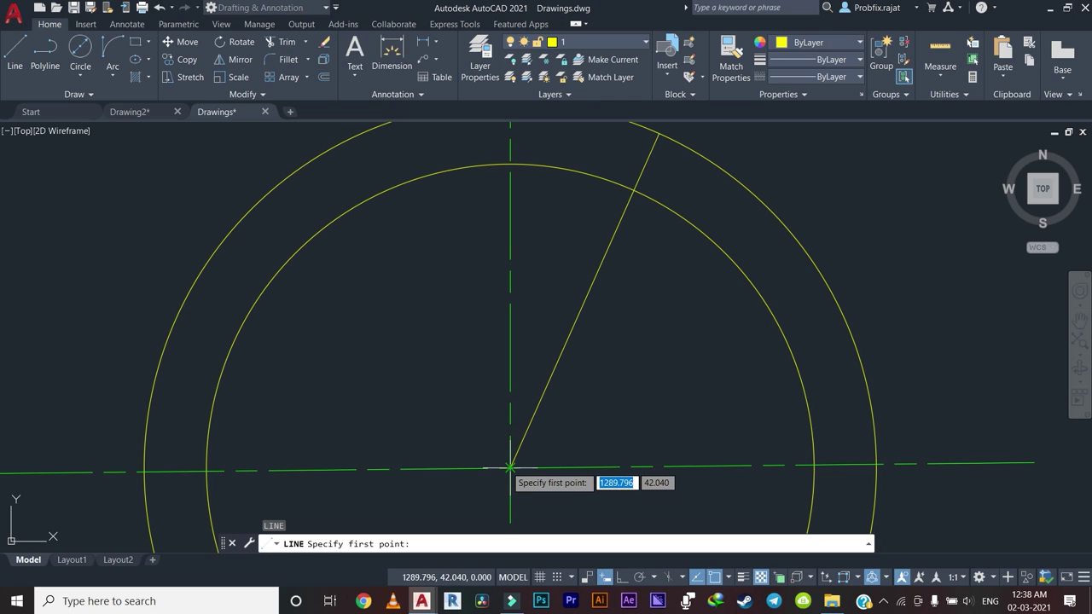
{"action": "left_click", "coordinate": [506, 466]}
{"action": "left_click", "coordinate": [621, 578]}
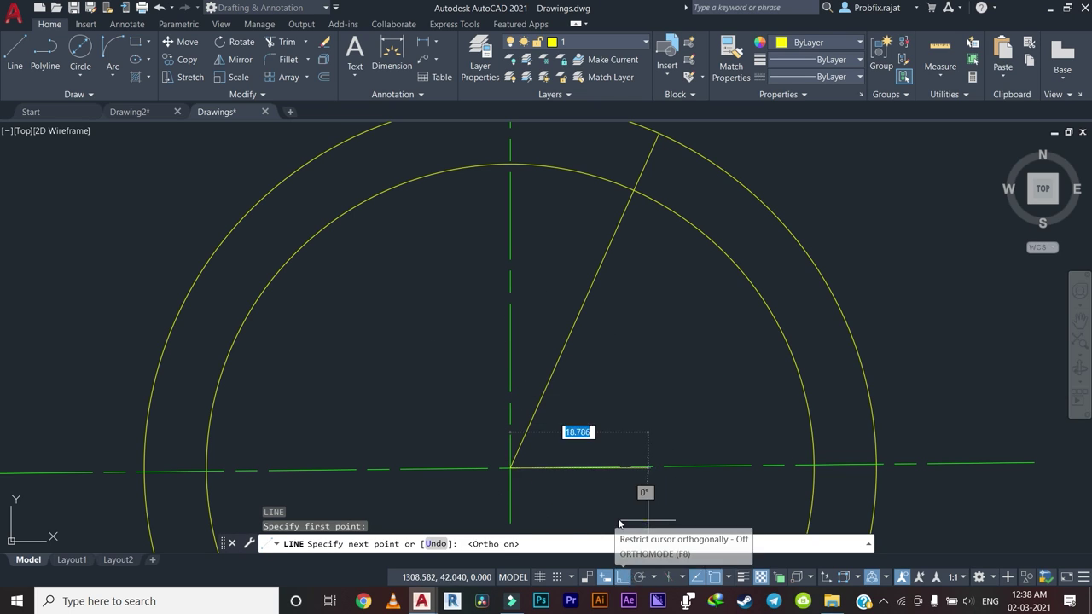
{"action": "type", "text": "10"}
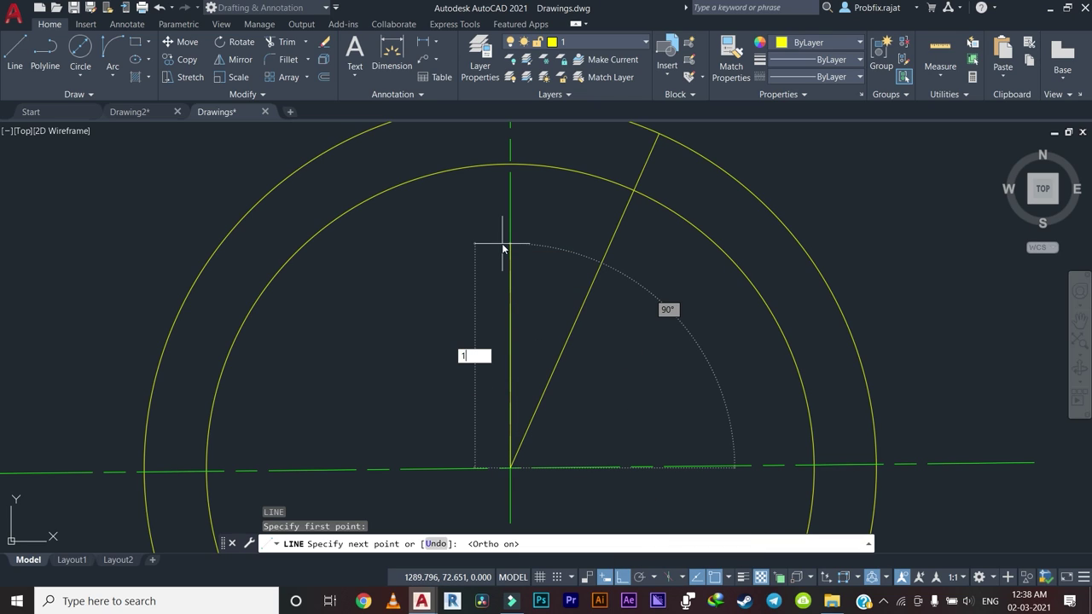
{"action": "key", "text": "Return"}
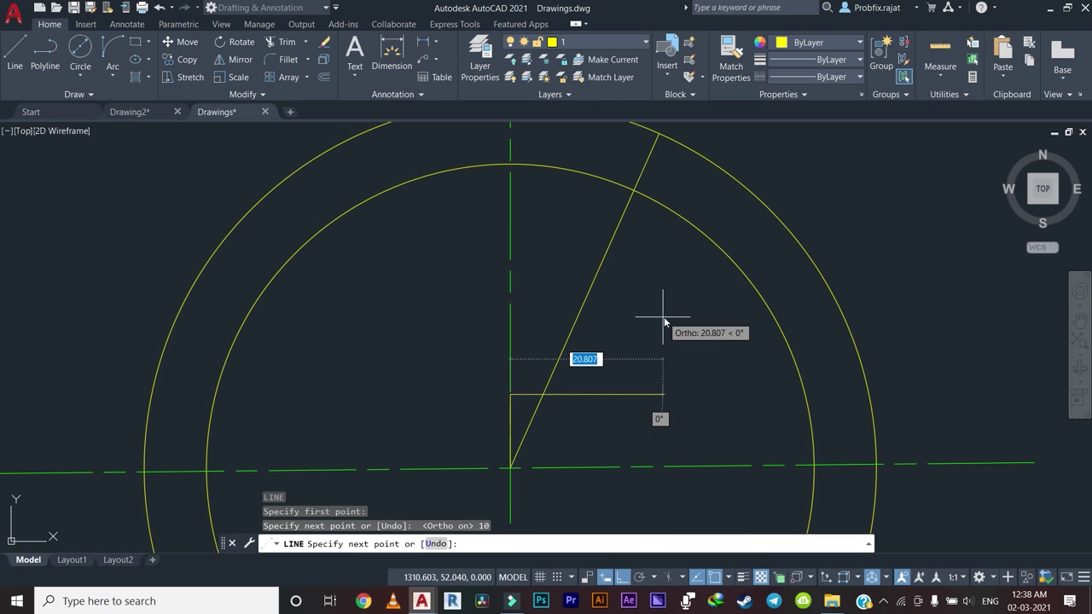
{"action": "right_click", "coordinate": [662, 316]}
{"action": "left_click", "coordinate": [682, 336]}
{"action": "scroll", "coordinate": [667, 319], "scroll_direction": "down", "scroll_amount": 2}
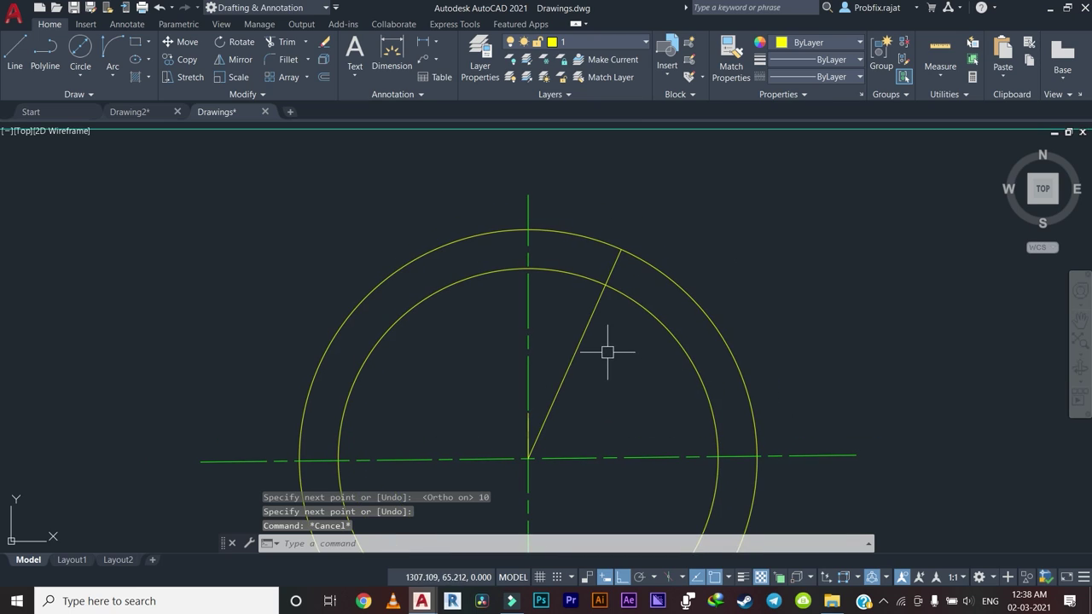
Move the 66° line 10 units up along the vertical centre line.
{"action": "left_click", "coordinate": [180, 44]}
{"action": "left_click", "coordinate": [562, 375]}
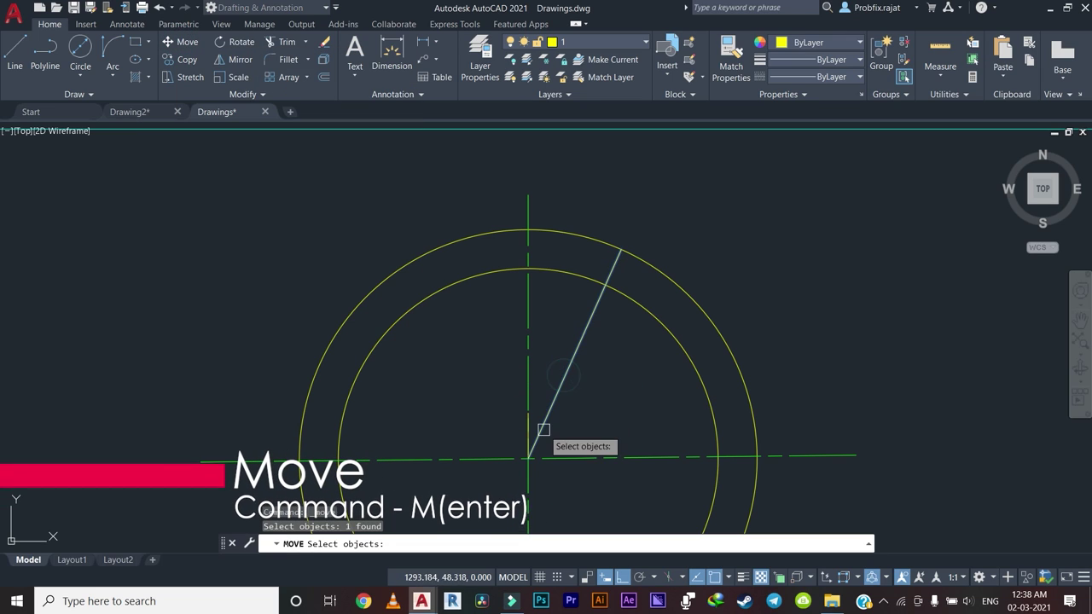
{"action": "key", "text": "Return"}
{"action": "scroll", "coordinate": [560, 448], "scroll_direction": "up", "scroll_amount": 2}
{"action": "scroll", "coordinate": [508, 465], "scroll_direction": "up", "scroll_amount": 2}
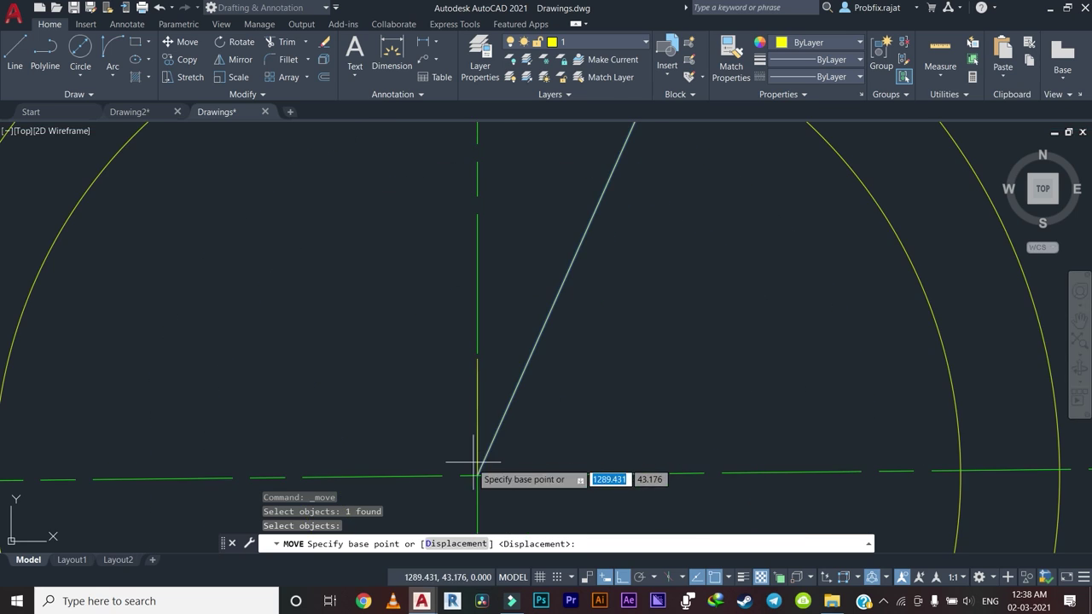
{"action": "left_click", "coordinate": [475, 474]}
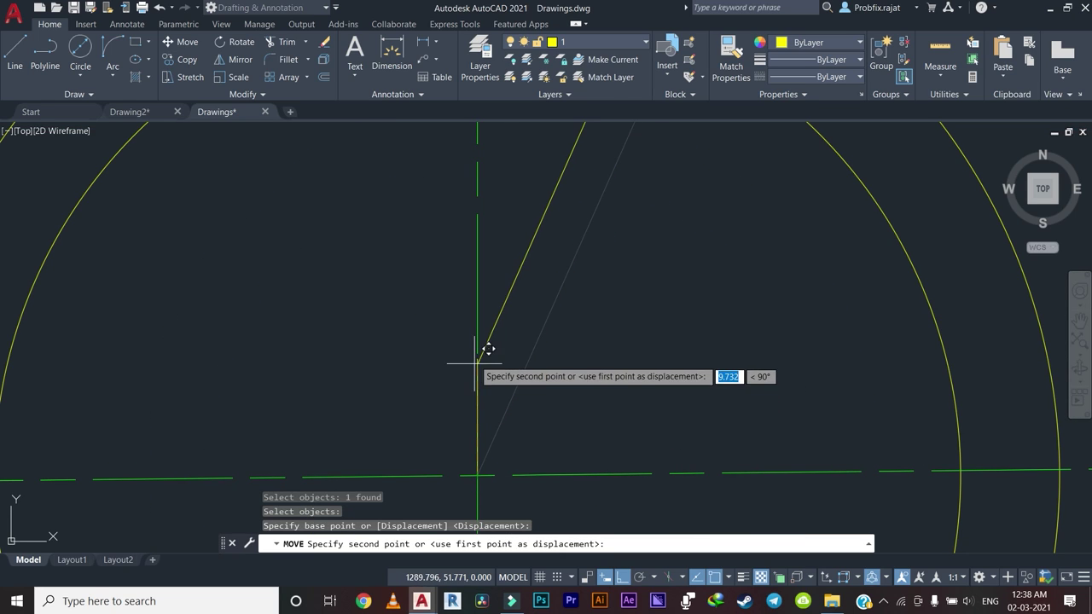
{"action": "left_click", "coordinate": [475, 350]}
Delete the short temporary vertical segment left below the moved line.
{"action": "scroll", "coordinate": [550, 352], "scroll_direction": "down", "scroll_amount": 3}
{"action": "scroll", "coordinate": [580, 315], "scroll_direction": "down", "scroll_amount": 3}
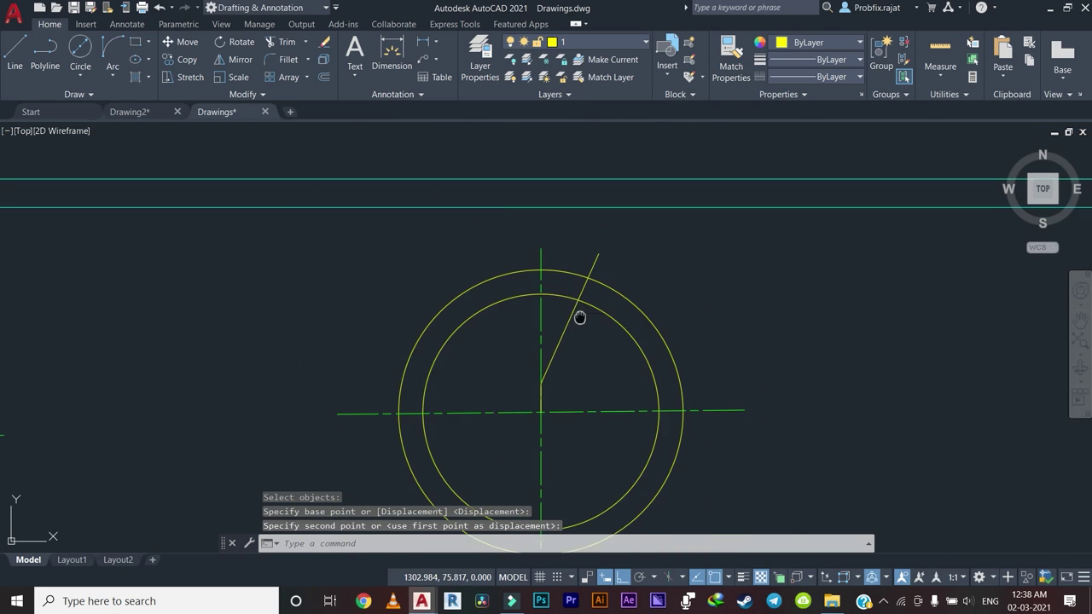
{"action": "scroll", "coordinate": [580, 348], "scroll_direction": "down", "scroll_amount": 1}
{"action": "scroll", "coordinate": [556, 384], "scroll_direction": "up", "scroll_amount": 4}
{"action": "scroll", "coordinate": [606, 390], "scroll_direction": "up", "scroll_amount": 1}
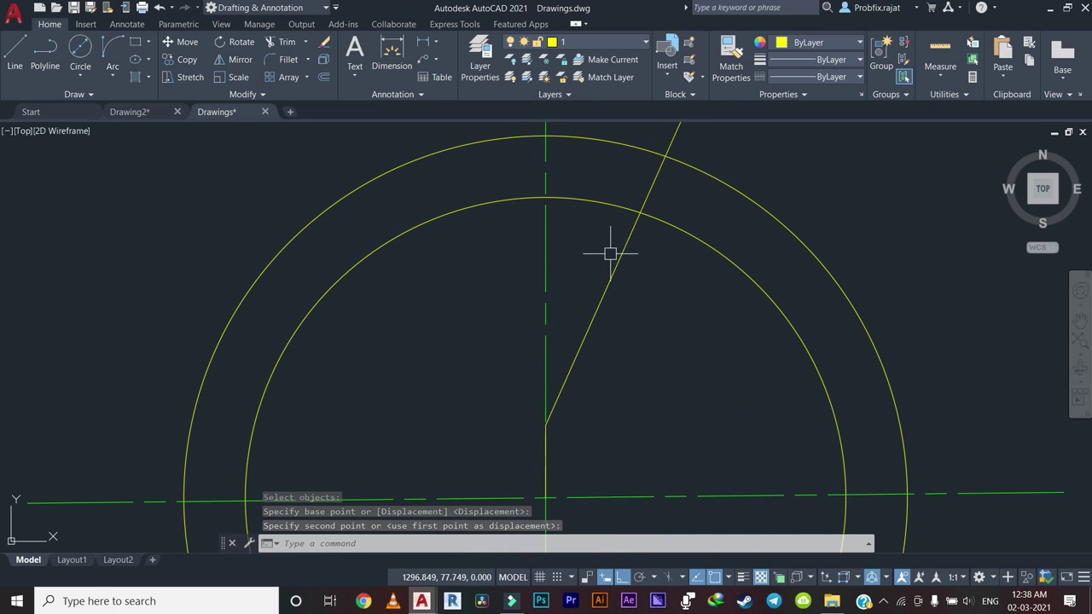
{"action": "middle_click_drag", "start_coordinate": [560, 293], "coordinate": [493, 283]}
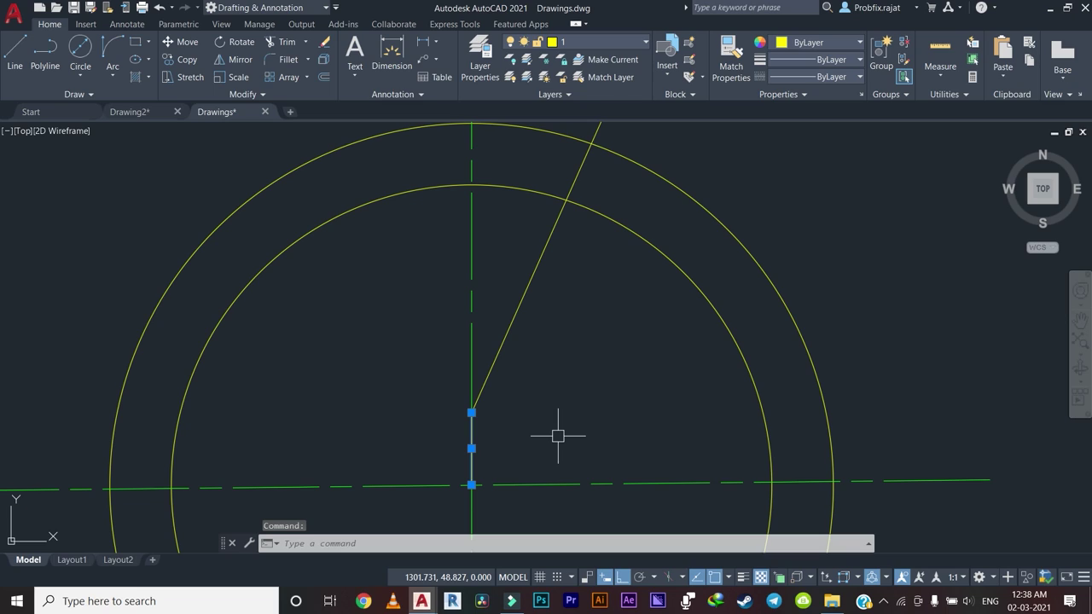
{"action": "key", "text": "Delete"}
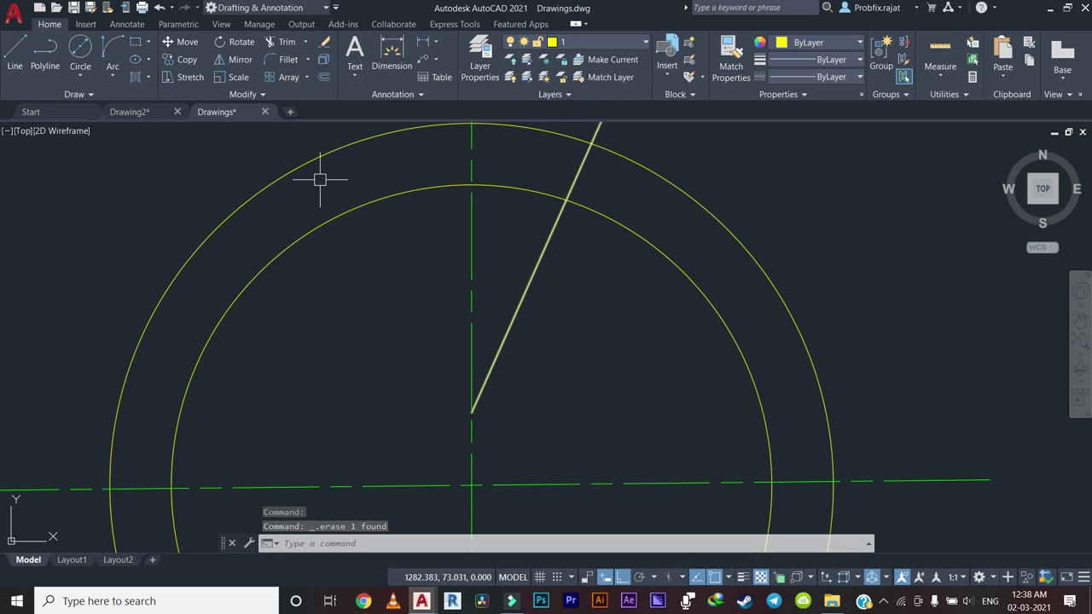
Offset the 66° line by 10 units to its right.
{"action": "left_click", "coordinate": [323, 78]}
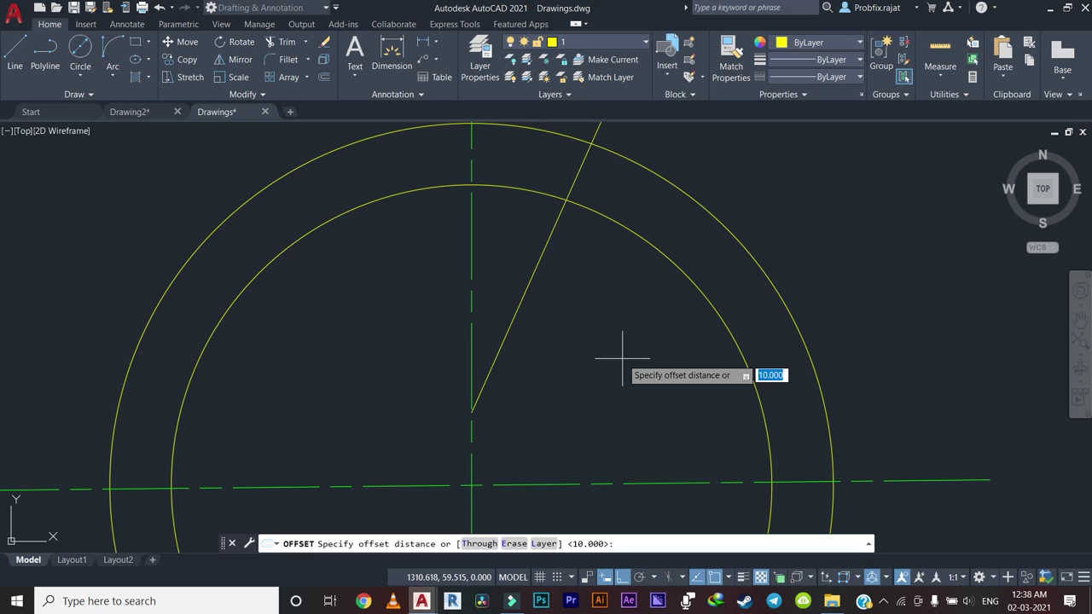
{"action": "key", "text": "Return"}
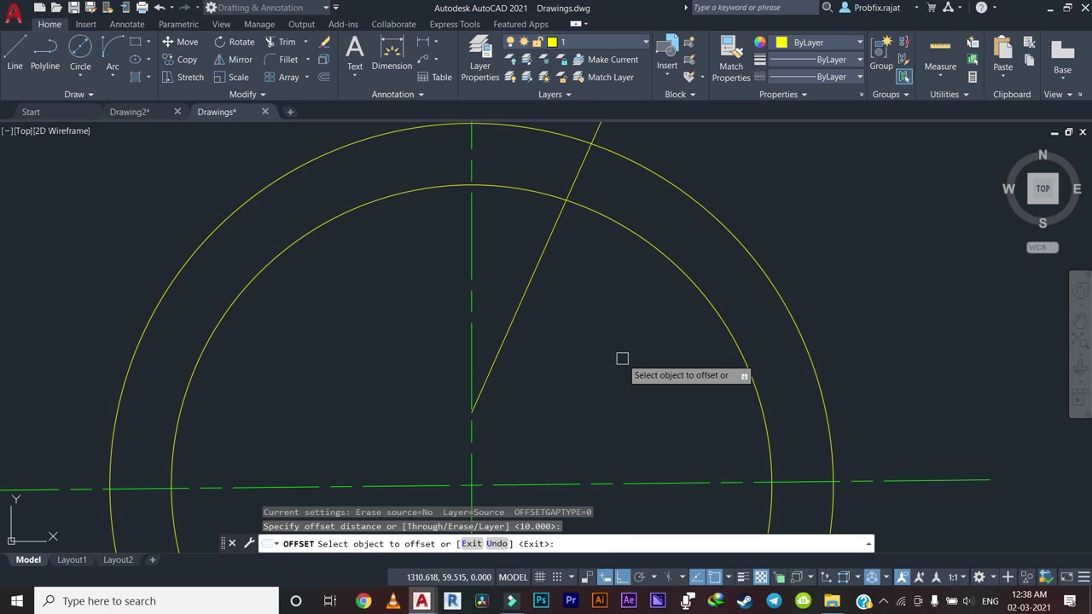
{"action": "left_click", "coordinate": [531, 275]}
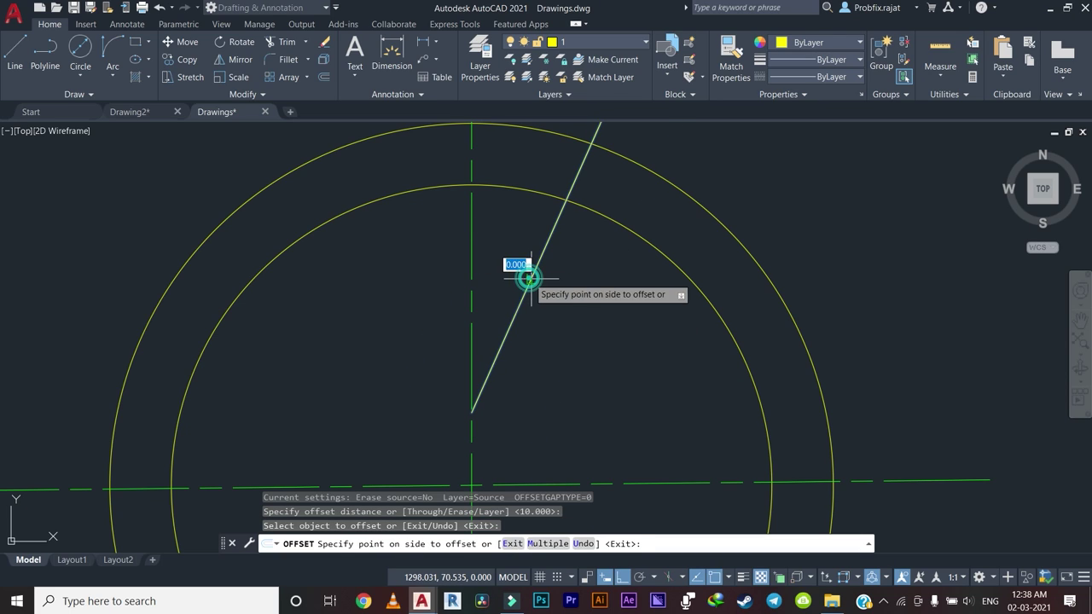
{"action": "left_click", "coordinate": [595, 352]}
{"action": "scroll", "coordinate": [599, 366], "scroll_direction": "down", "scroll_amount": 4}
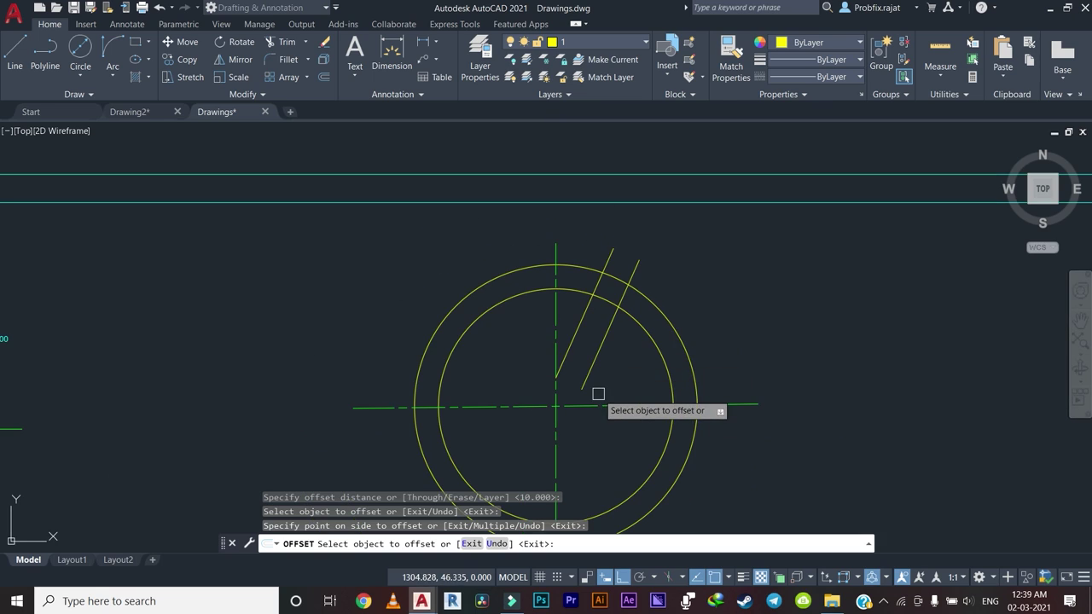
{"action": "key", "text": "Escape"}
{"action": "scroll", "coordinate": [597, 367], "scroll_direction": "up", "scroll_amount": 3}
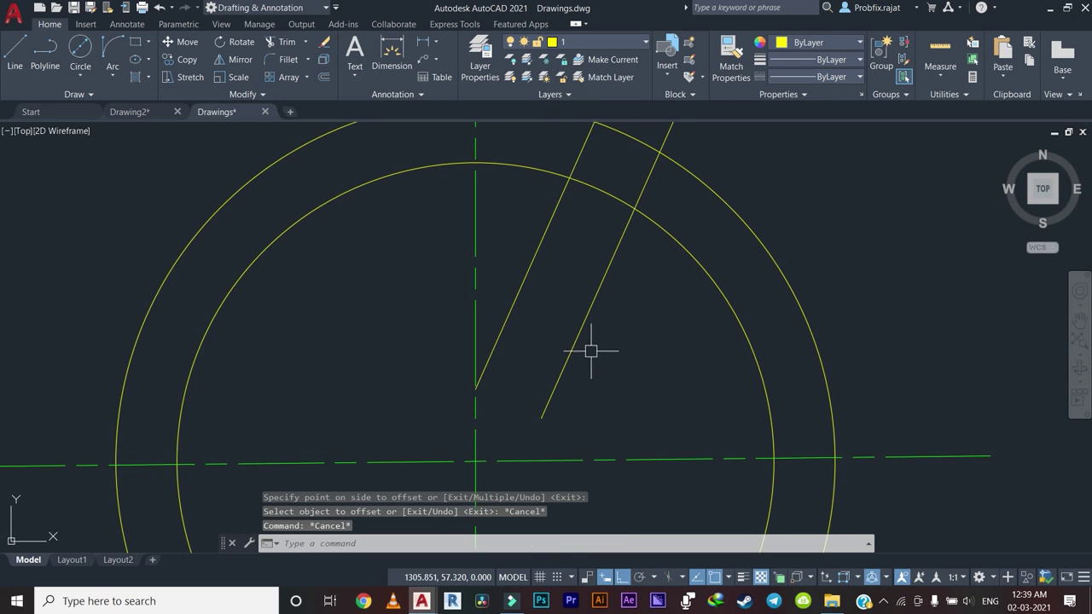
{"action": "scroll", "coordinate": [580, 358], "scroll_direction": "down", "scroll_amount": 5}
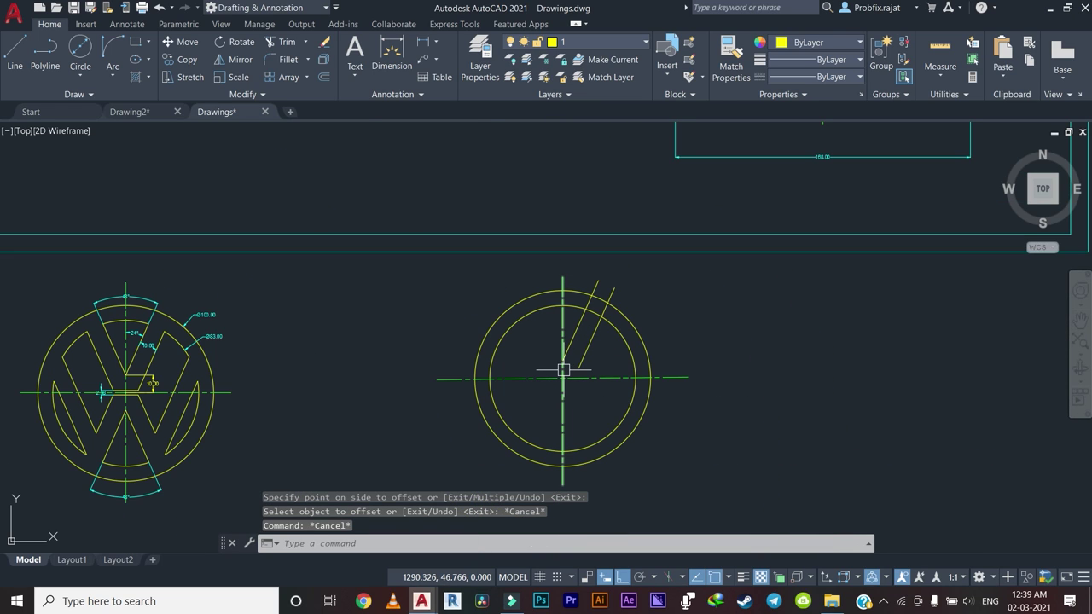
Extend the offset line down to the horizontal centre line.
{"action": "scroll", "coordinate": [614, 393], "scroll_direction": "up", "scroll_amount": 5}
{"action": "scroll", "coordinate": [506, 291], "scroll_direction": "down", "scroll_amount": 3}
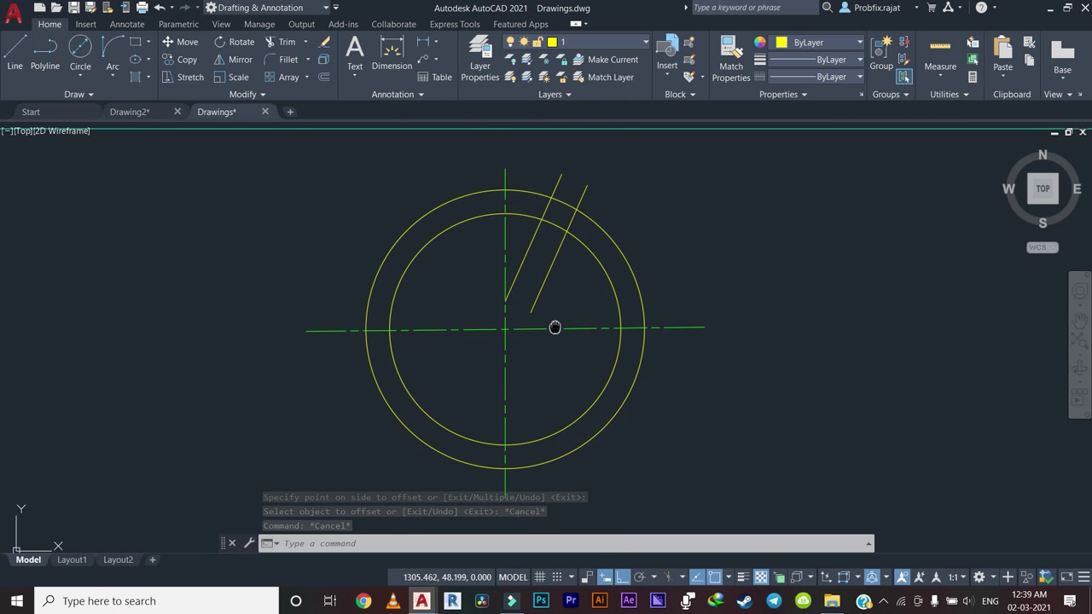
{"action": "scroll", "coordinate": [597, 359], "scroll_direction": "down", "scroll_amount": 2}
{"action": "scroll", "coordinate": [589, 370], "scroll_direction": "up", "scroll_amount": 3}
{"action": "scroll", "coordinate": [632, 325], "scroll_direction": "up", "scroll_amount": 3}
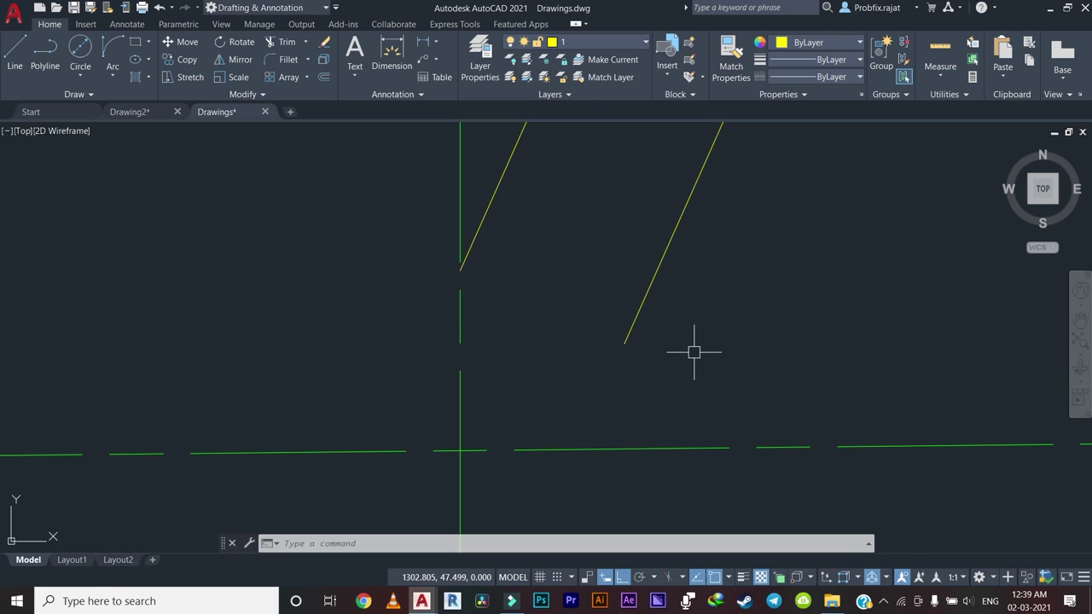
{"action": "scroll", "coordinate": [693, 351], "scroll_direction": "down", "scroll_amount": 3}
{"action": "middle_click_drag", "start_coordinate": [677, 356], "coordinate": [445, 403]}
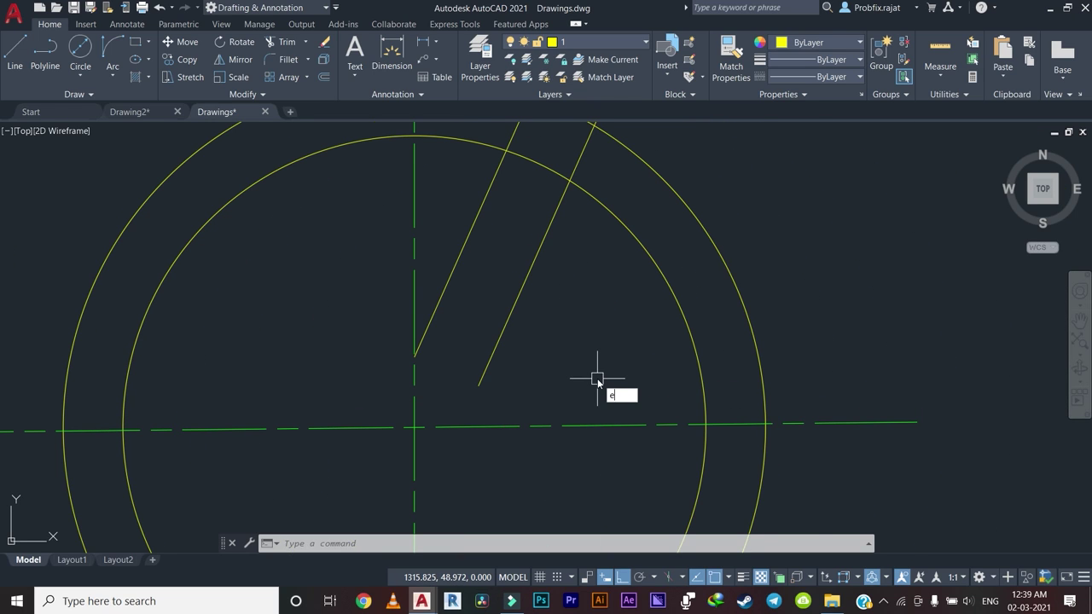
{"action": "type", "text": "x"}
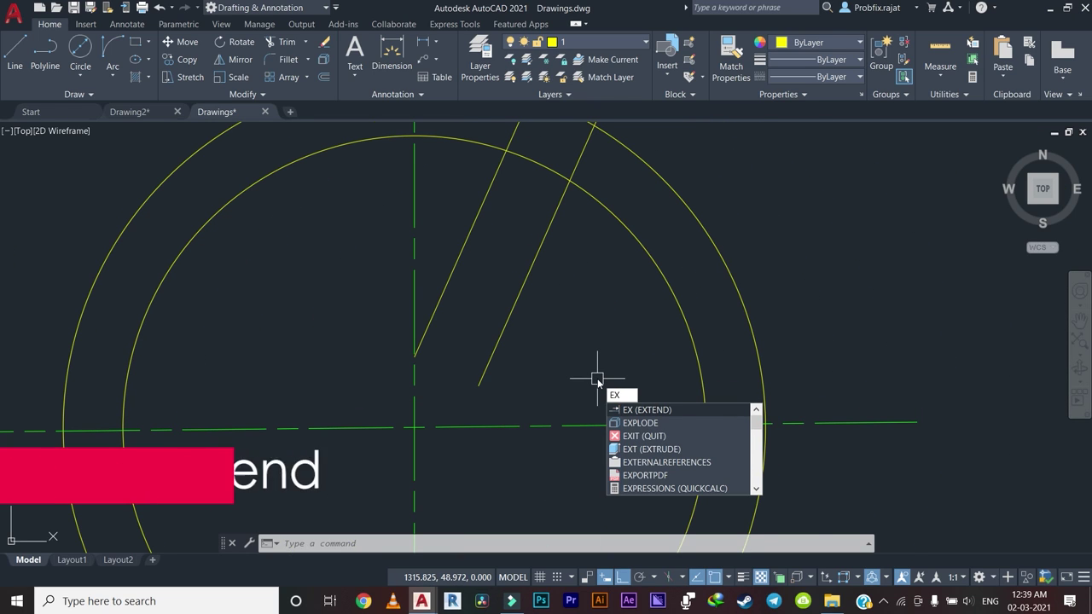
{"action": "key", "text": "Return"}
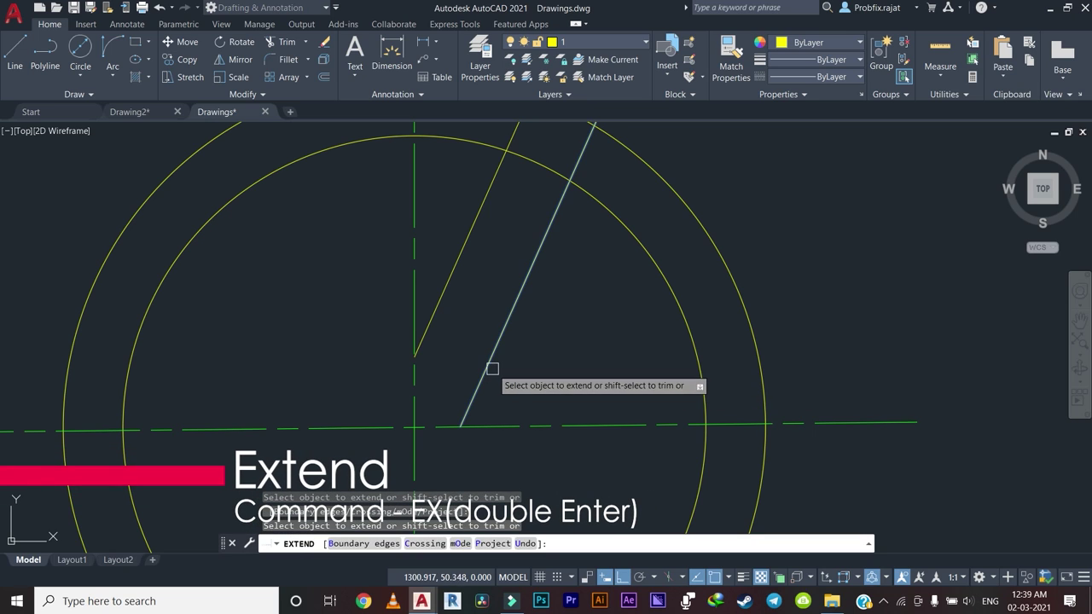
{"action": "left_click", "coordinate": [491, 368]}
{"action": "key", "text": "Escape"}
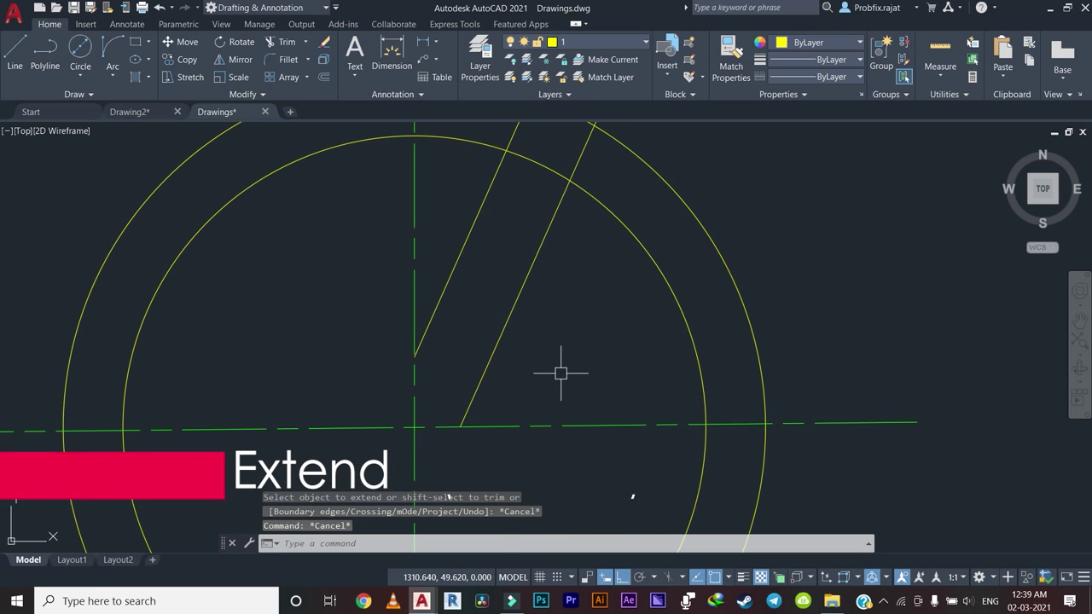
Trim both slanted lines at the outer circle, then window-select the pair.
{"action": "scroll", "coordinate": [561, 371], "scroll_direction": "down", "scroll_amount": 3}
{"action": "scroll", "coordinate": [515, 384], "scroll_direction": "up", "scroll_amount": 3}
{"action": "scroll", "coordinate": [526, 335], "scroll_direction": "down", "scroll_amount": 2}
{"action": "type", "text": "tr"}
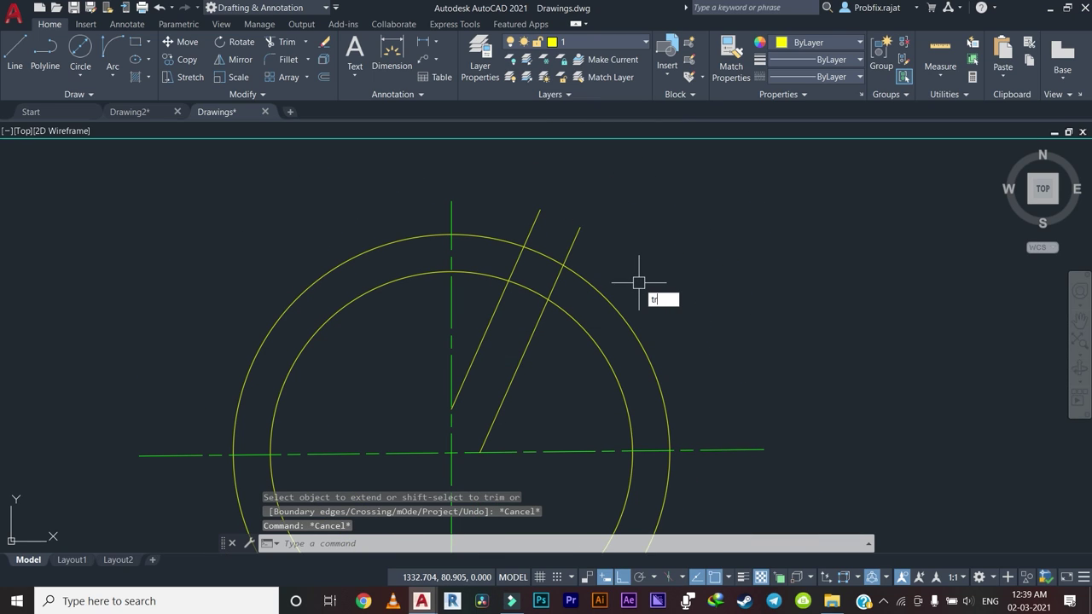
{"action": "key", "text": "Return"}
{"action": "left_click_drag", "start_coordinate": [620, 267], "coordinate": [517, 204]}
{"action": "key", "text": "Escape"}
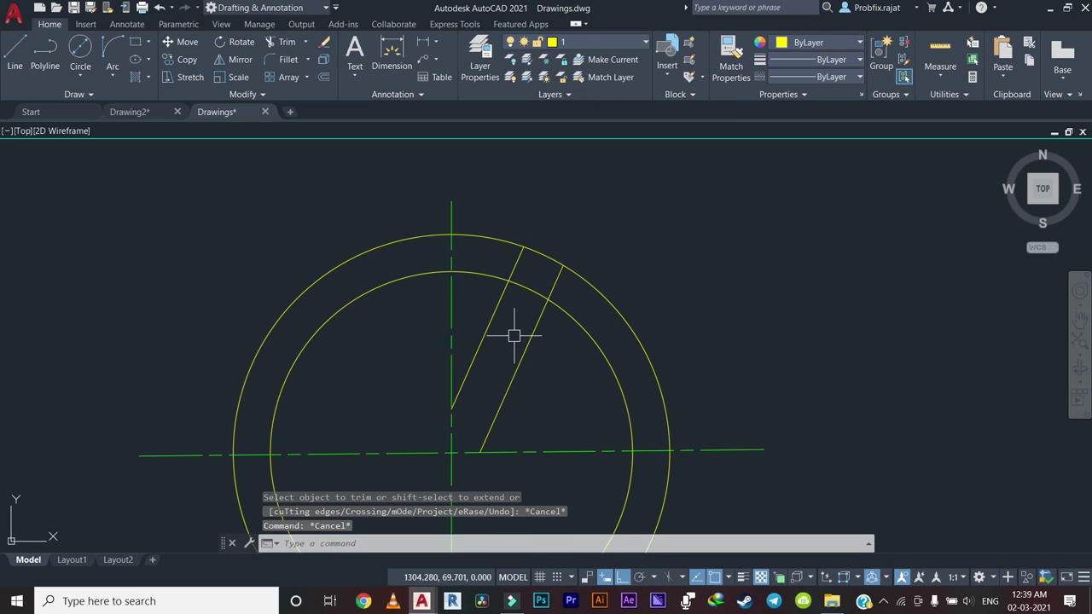
{"action": "left_click", "coordinate": [516, 334]}
{"action": "left_click", "coordinate": [464, 371]}
{"action": "type", "text": "mi"}
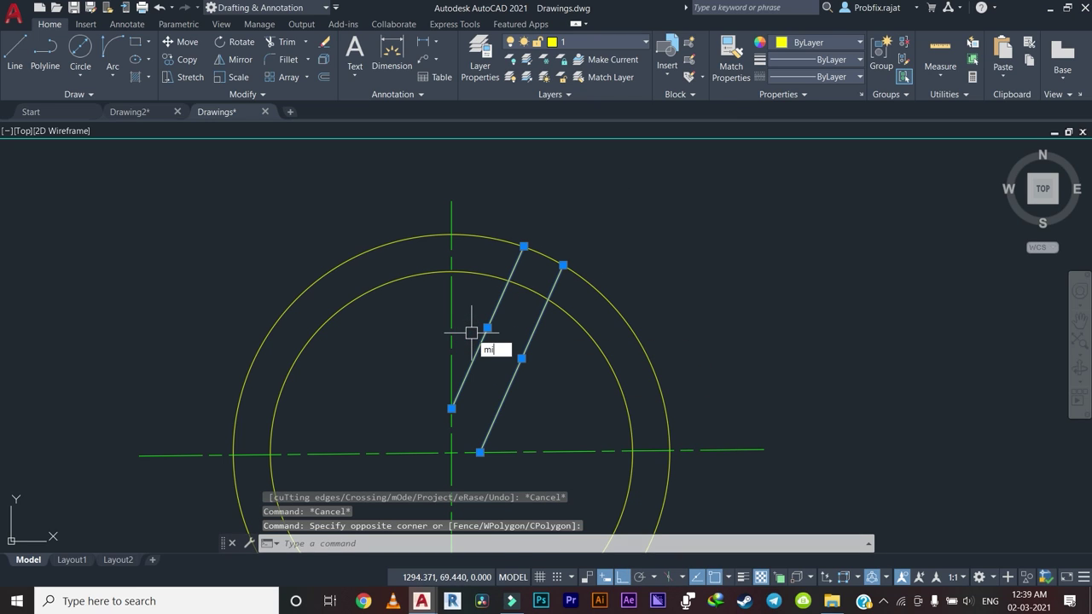
Mirror both slanted lines across the vertical centre line, keeping the originals.
{"action": "key", "text": "Return"}
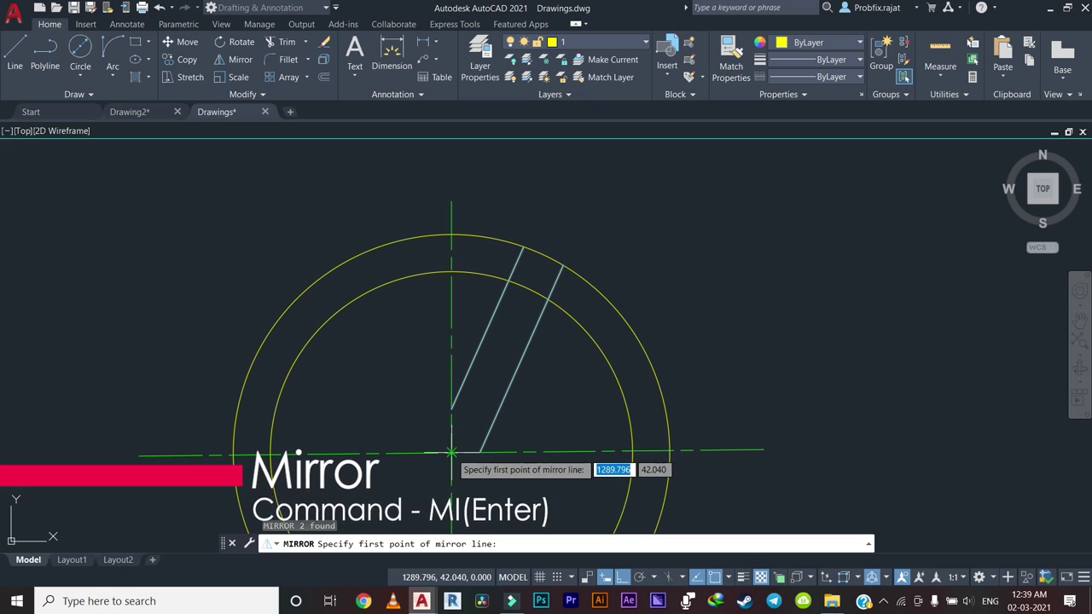
{"action": "left_click", "coordinate": [451, 452]}
{"action": "middle_click_drag", "start_coordinate": [492, 460], "coordinate": [533, 271]}
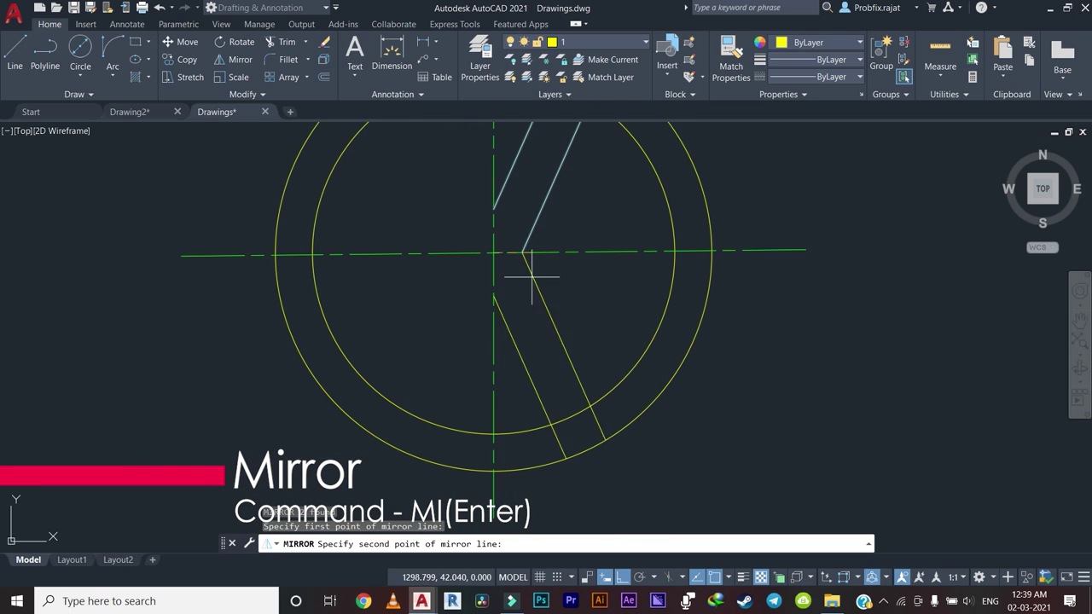
{"action": "left_click", "coordinate": [521, 503]}
{"action": "left_click", "coordinate": [540, 548]}
Zoom and pan to compare the new V with the reference logo.
{"action": "scroll", "coordinate": [545, 361], "scroll_direction": "down", "scroll_amount": 5}
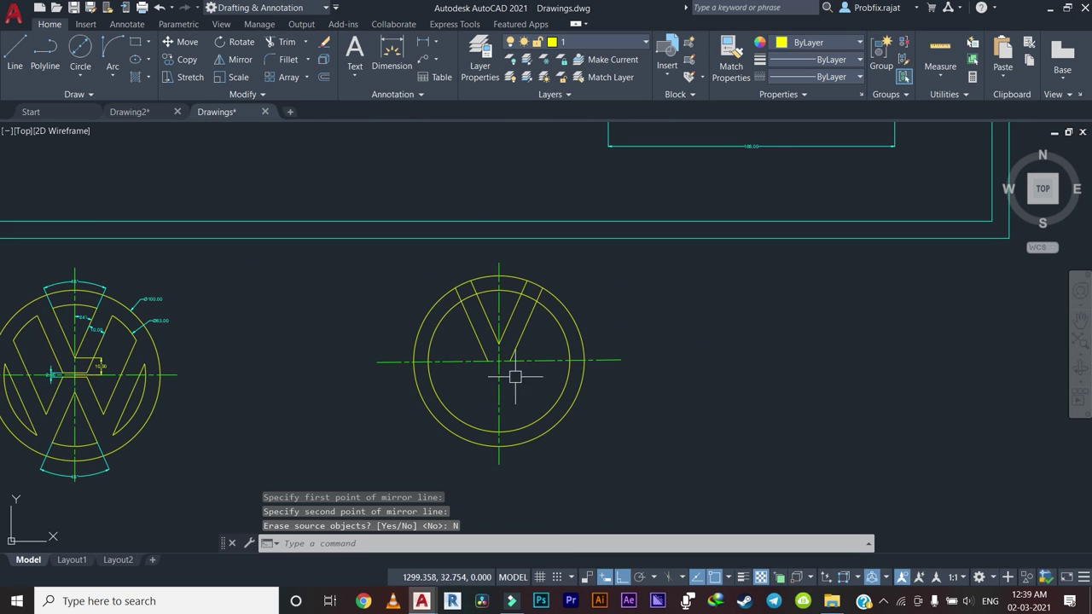
{"action": "middle_click_drag", "start_coordinate": [453, 360], "coordinate": [555, 359]}
{"action": "scroll", "coordinate": [121, 353], "scroll_direction": "up", "scroll_amount": 3}
{"action": "scroll", "coordinate": [237, 380], "scroll_direction": "up", "scroll_amount": 3}
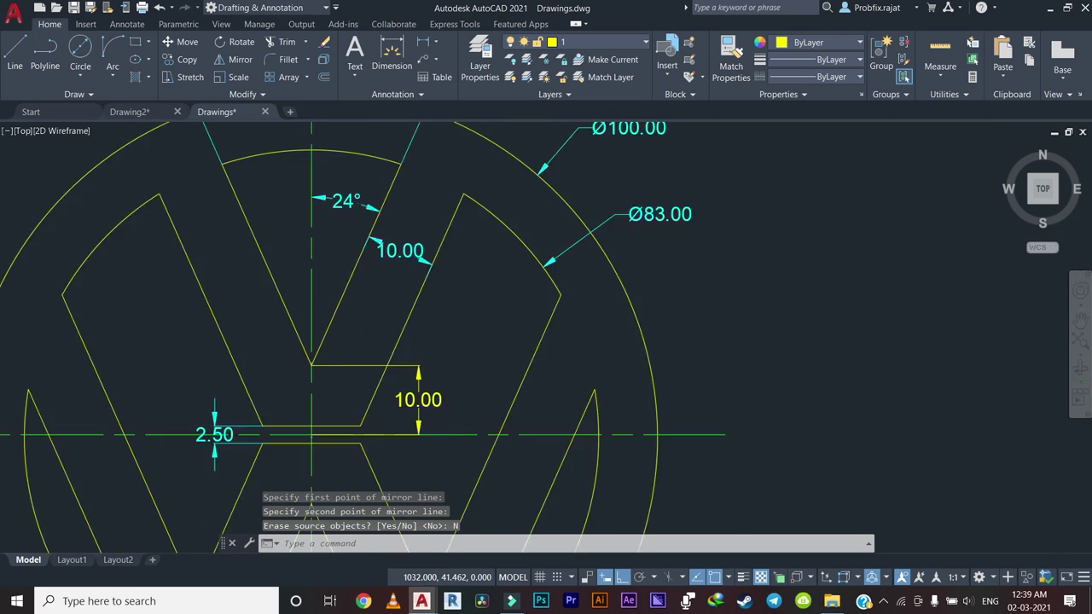
{"action": "scroll", "coordinate": [207, 446], "scroll_direction": "up", "scroll_amount": 2}
{"action": "scroll", "coordinate": [259, 402], "scroll_direction": "up", "scroll_amount": 2}
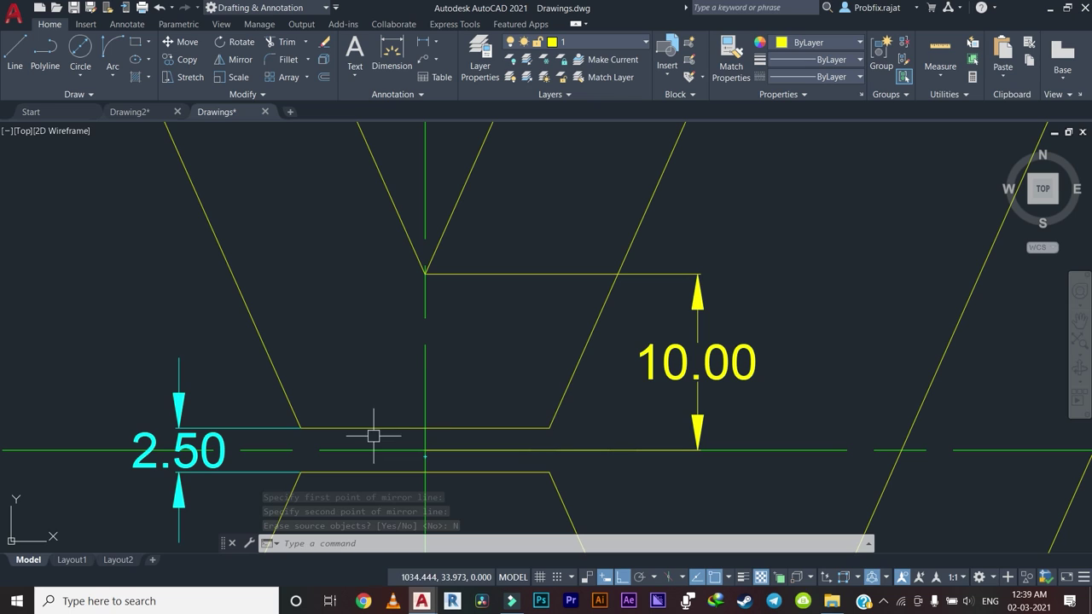
{"action": "scroll", "coordinate": [416, 424], "scroll_direction": "down", "scroll_amount": 5}
{"action": "scroll", "coordinate": [544, 337], "scroll_direction": "up", "scroll_amount": 1}
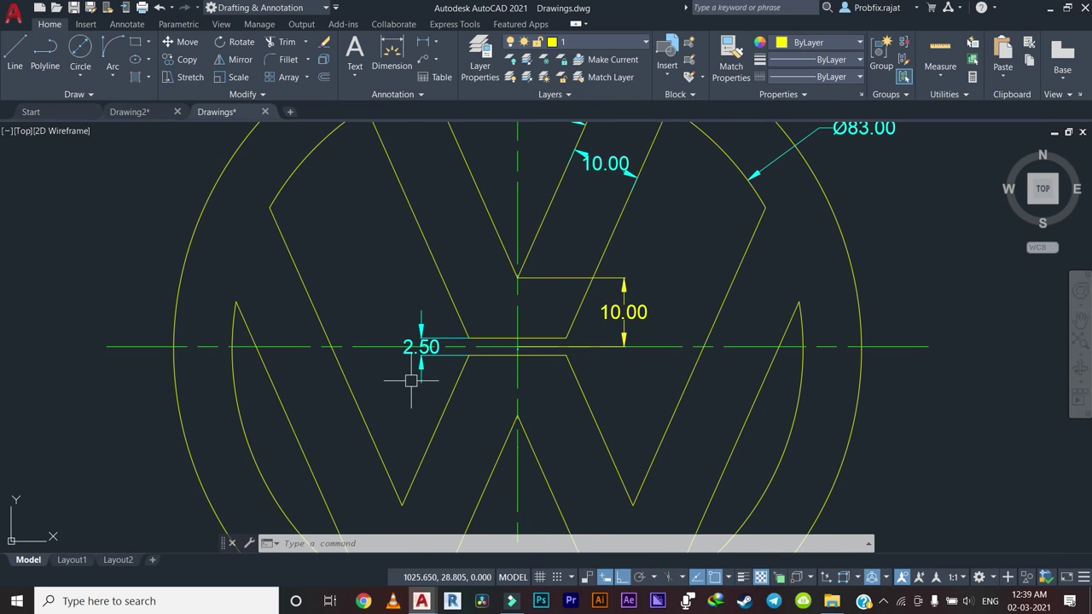
{"action": "scroll", "coordinate": [434, 345], "scroll_direction": "up", "scroll_amount": 4}
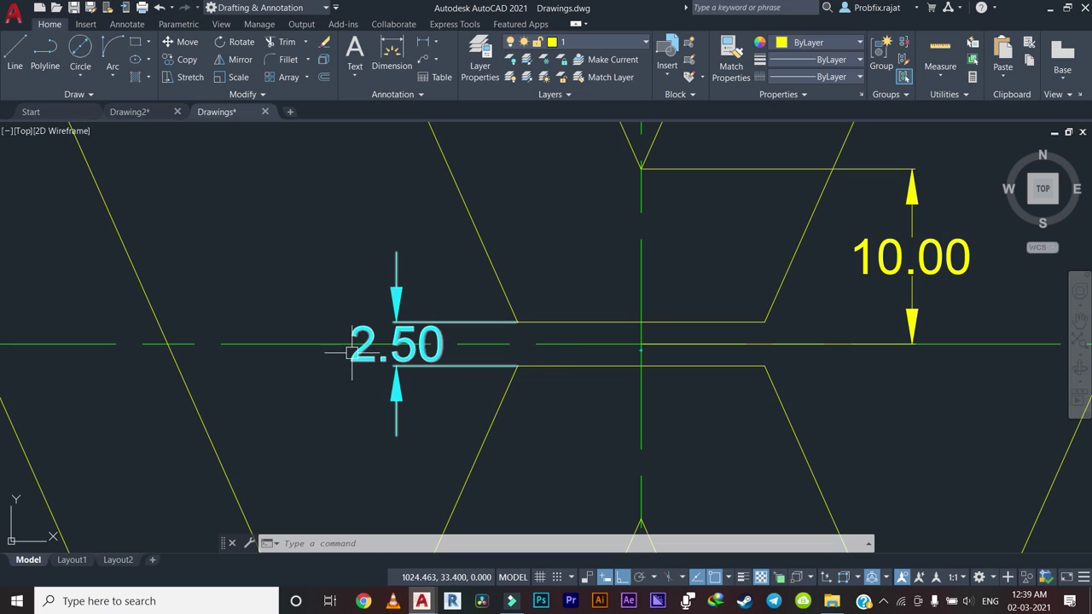
{"action": "scroll", "coordinate": [443, 353], "scroll_direction": "down", "scroll_amount": 3}
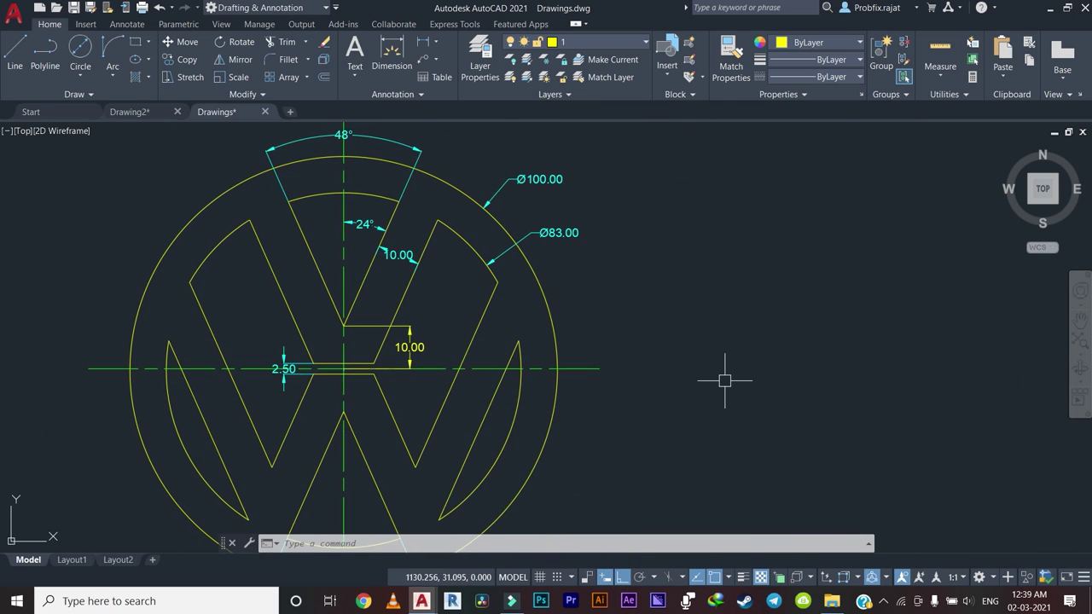
{"action": "middle_click_drag", "start_coordinate": [722, 378], "coordinate": [244, 358]}
{"action": "middle_click_drag", "start_coordinate": [868, 351], "coordinate": [587, 372]}
Draw a short base line along the horizontal centre line at the V's foot, then delete it.
{"action": "scroll", "coordinate": [587, 373], "scroll_direction": "up", "scroll_amount": 5}
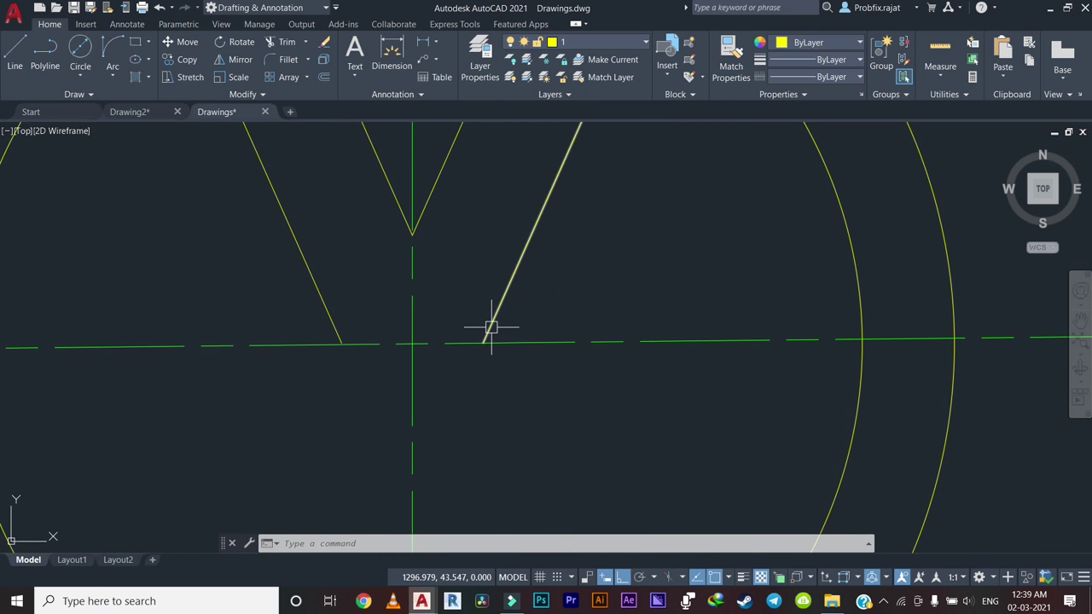
{"action": "middle_click_drag", "start_coordinate": [489, 324], "coordinate": [570, 372]}
{"action": "key", "text": "l"}
{"action": "key", "text": "Return"}
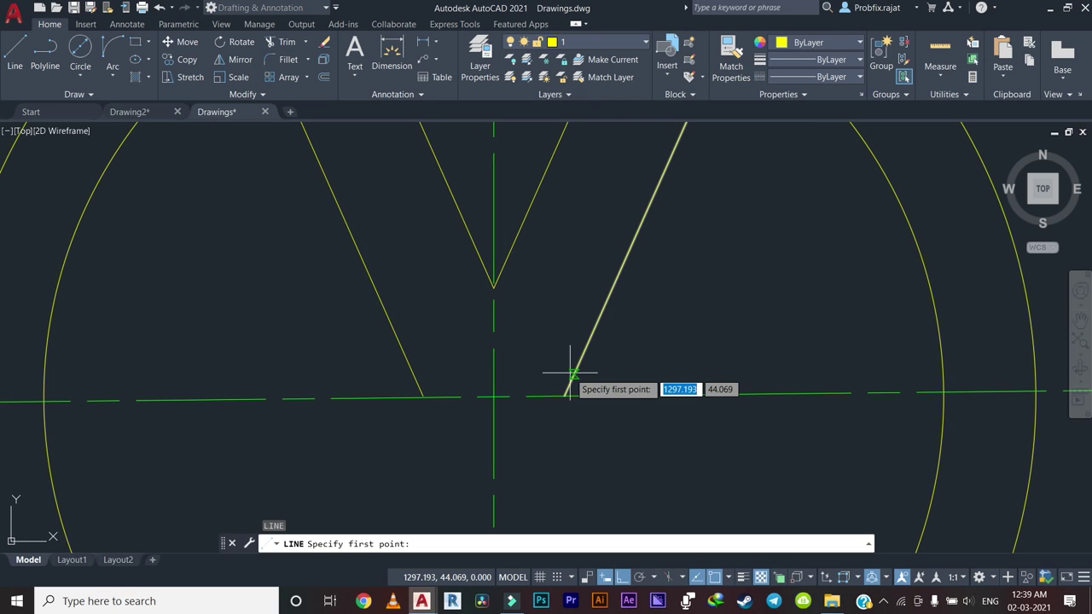
{"action": "left_click", "coordinate": [561, 394]}
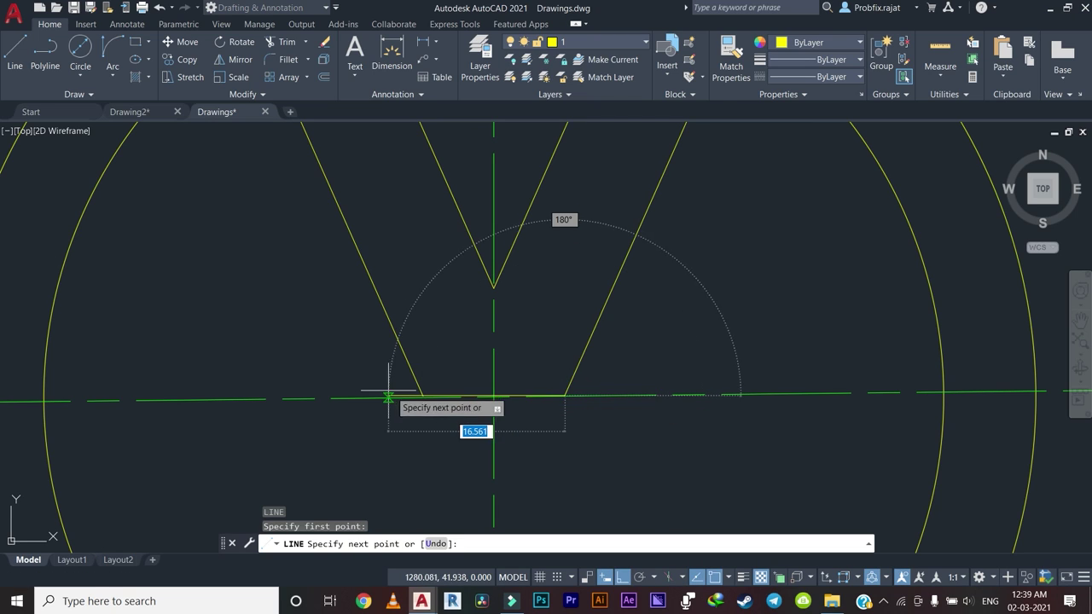
{"action": "left_click", "coordinate": [421, 396]}
{"action": "right_click", "coordinate": [435, 300]}
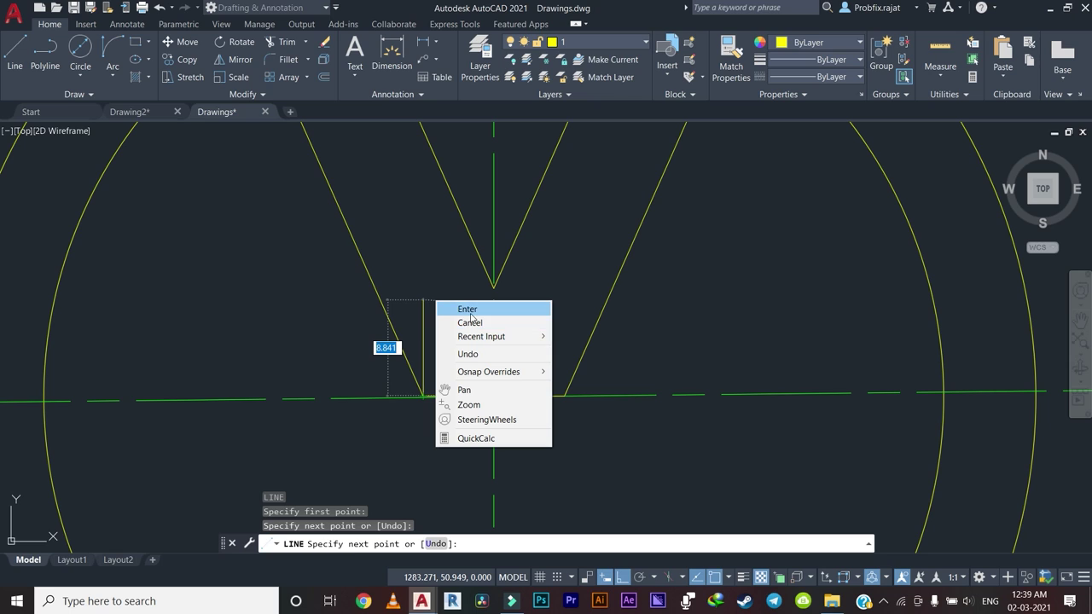
{"action": "left_click", "coordinate": [469, 312]}
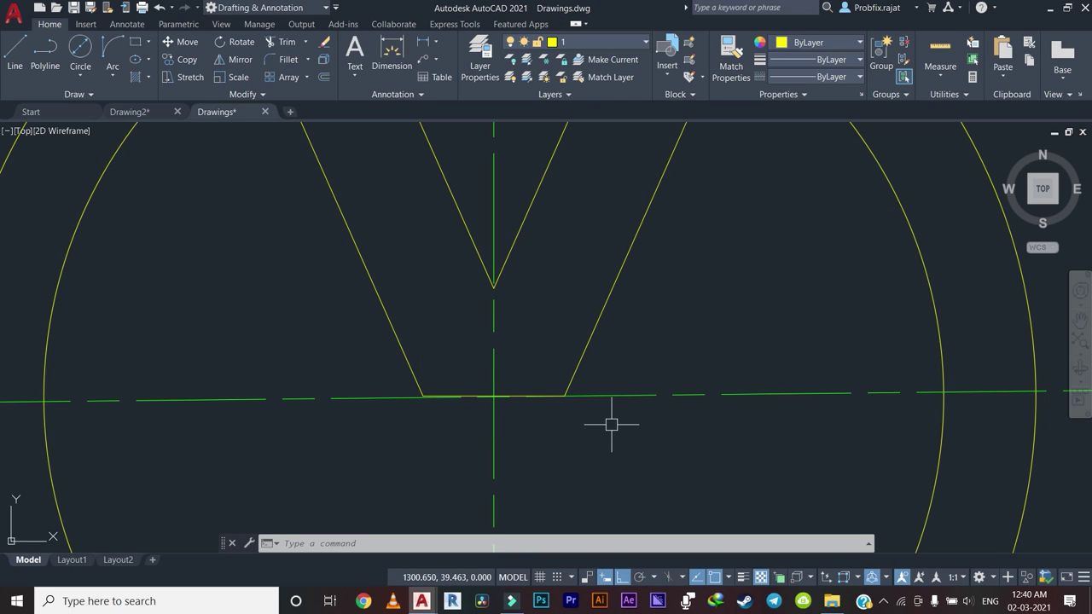
{"action": "scroll", "coordinate": [460, 384], "scroll_direction": "up", "scroll_amount": 4}
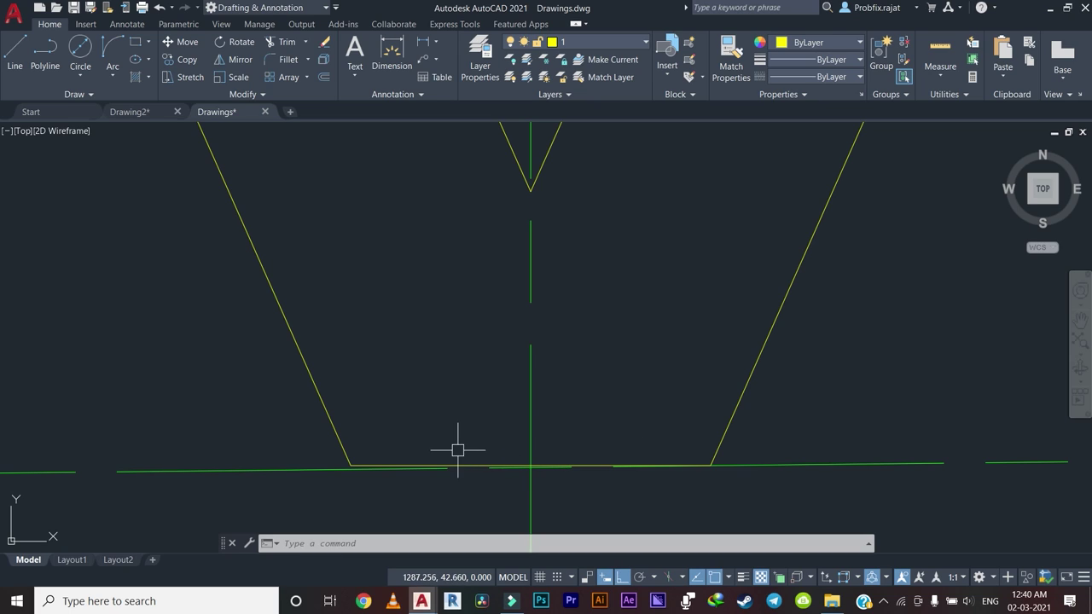
{"action": "key", "text": "Escape"}
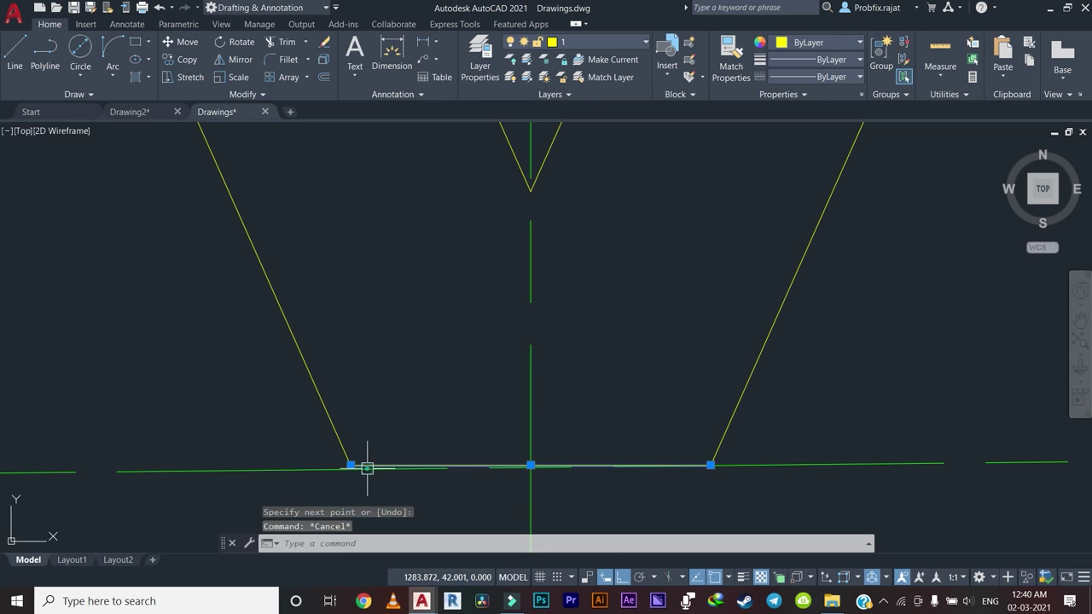
{"action": "key", "text": "Delete"}
Try Extend and a new line at the V's right foot, cancelling both.
{"action": "scroll", "coordinate": [418, 360], "scroll_direction": "down", "scroll_amount": 5}
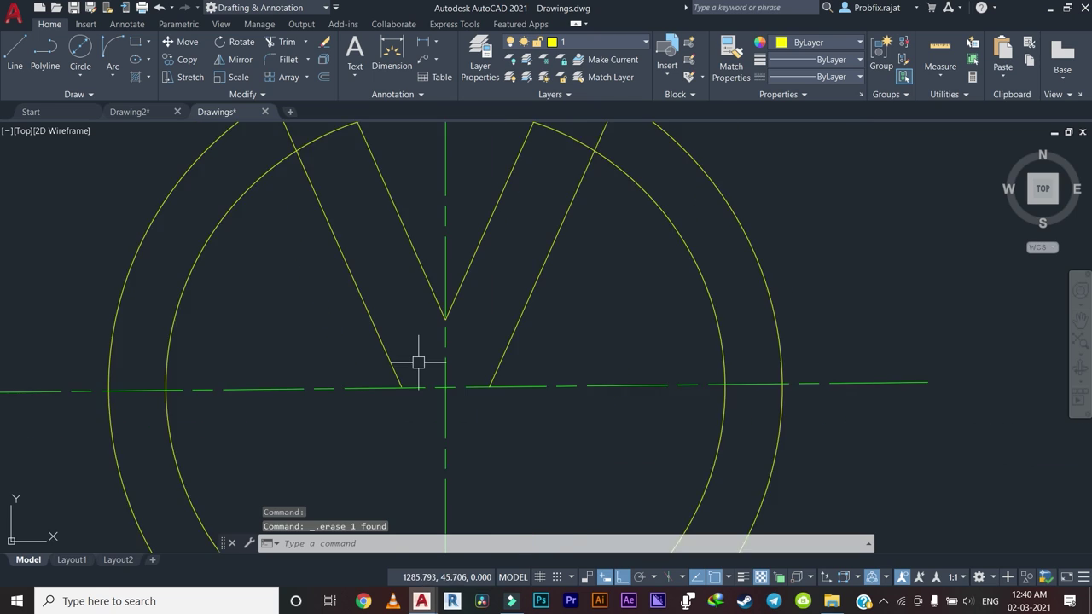
{"action": "scroll", "coordinate": [418, 363], "scroll_direction": "down", "scroll_amount": 3}
{"action": "type", "text": "ex"}
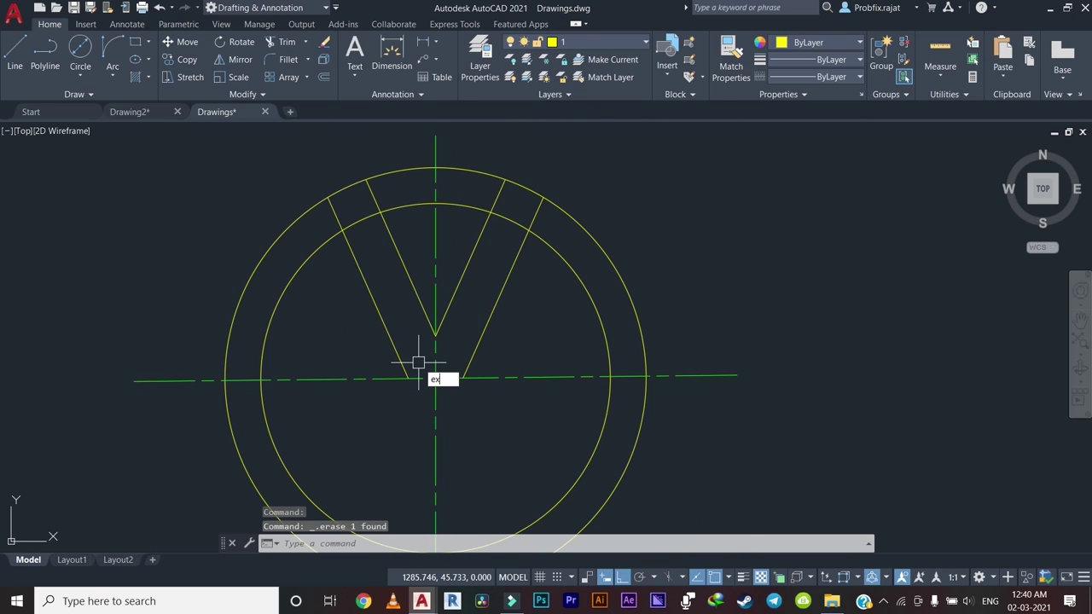
{"action": "key", "text": "Return"}
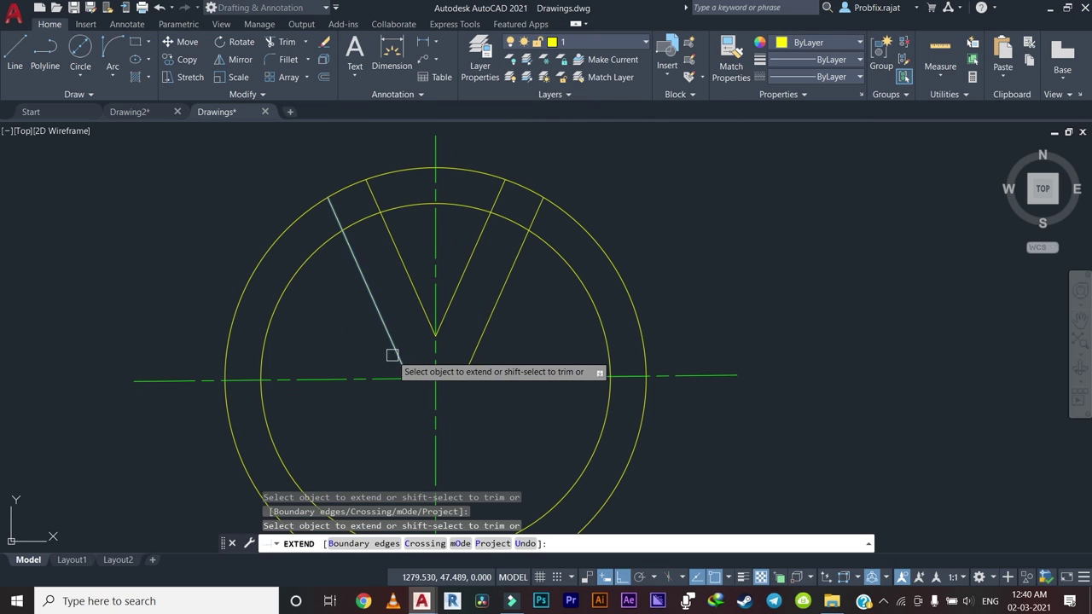
{"action": "key", "text": "Escape"}
{"action": "scroll", "coordinate": [425, 368], "scroll_direction": "up", "scroll_amount": 5}
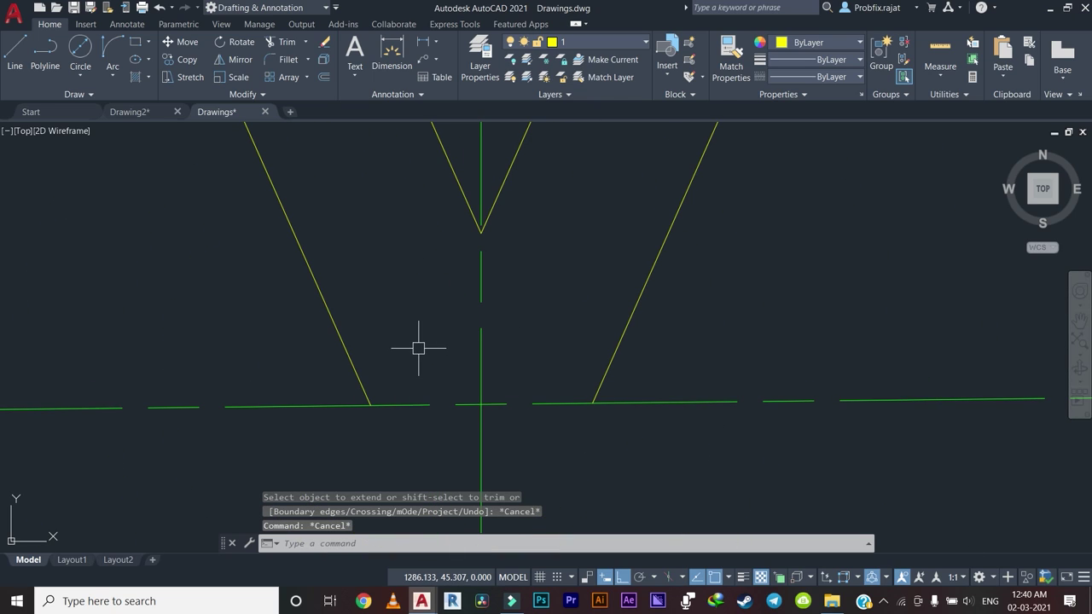
{"action": "key", "text": "Return"}
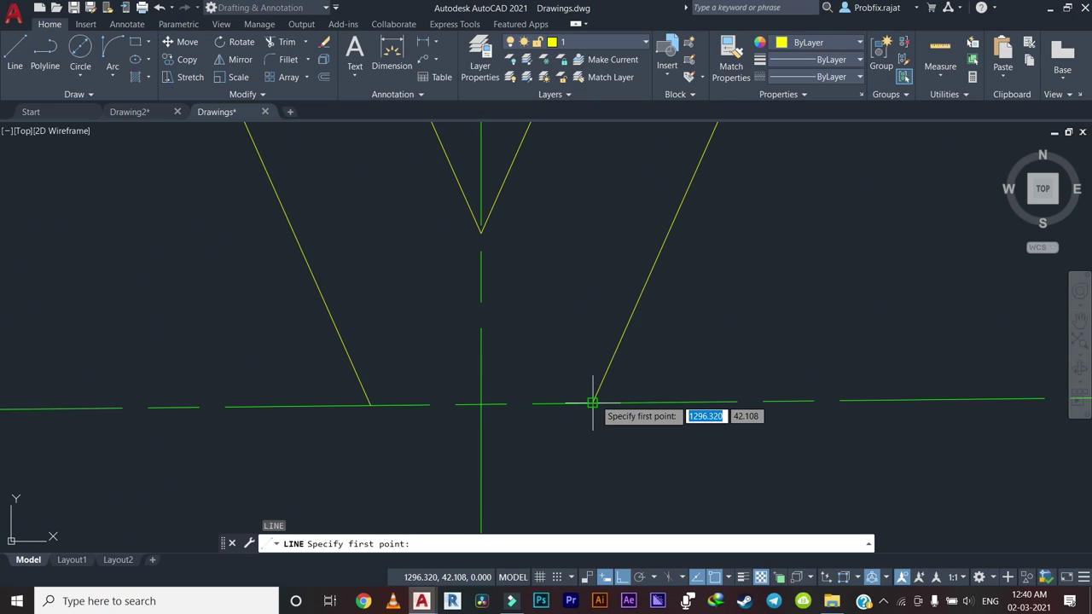
{"action": "left_click", "coordinate": [592, 400]}
{"action": "key", "text": "Escape"}
Delete the V's two left slanted strokes.
{"action": "scroll", "coordinate": [383, 384], "scroll_direction": "down", "scroll_amount": 4}
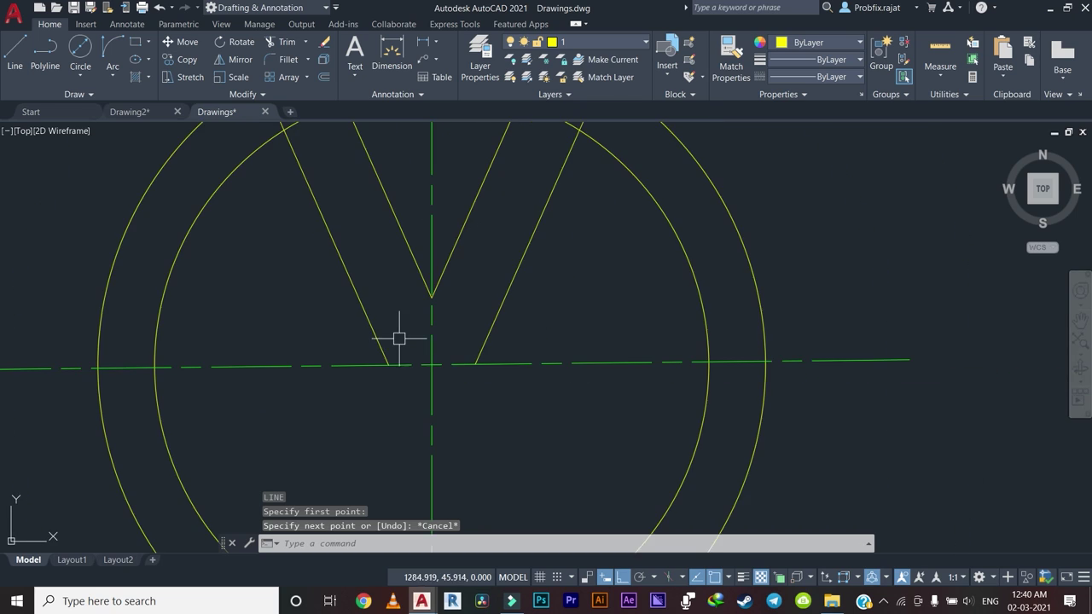
{"action": "middle_click_drag", "start_coordinate": [398, 336], "coordinate": [458, 450]}
{"action": "left_click", "coordinate": [429, 236]}
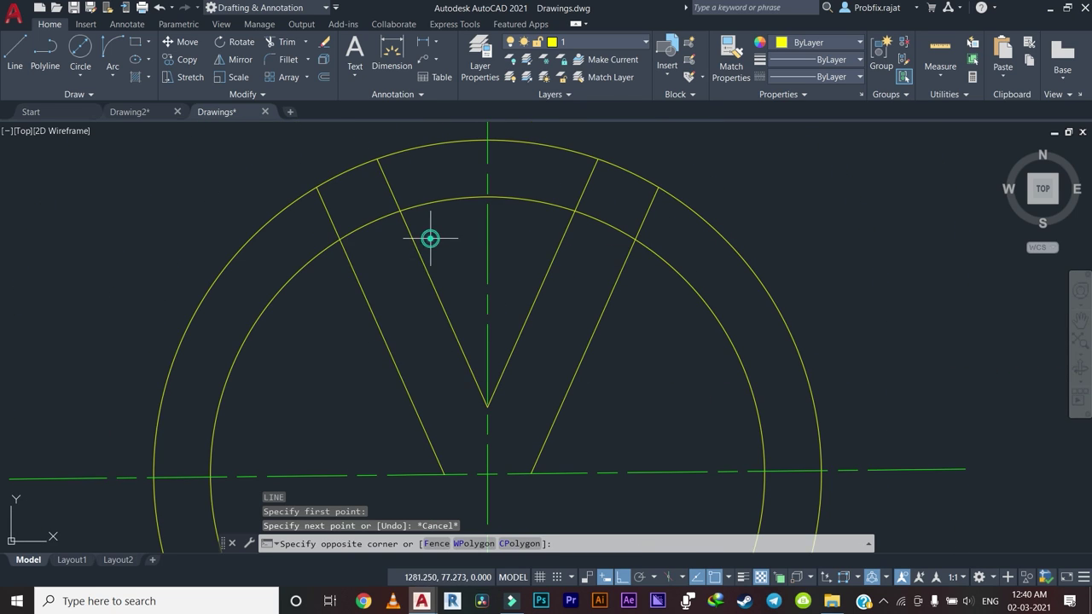
{"action": "left_click", "coordinate": [361, 343]}
{"action": "key", "text": "Delete"}
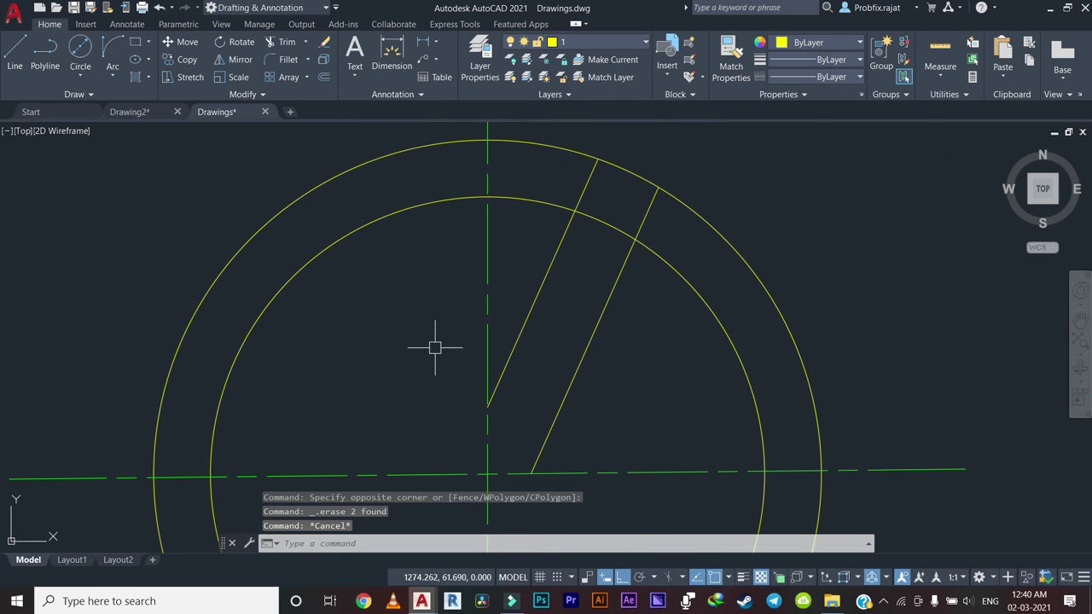
Mirror the two remaining right strokes across the vertical centre line, keeping the originals.
{"action": "left_click", "coordinate": [526, 305]}
{"action": "type", "text": "mi"}
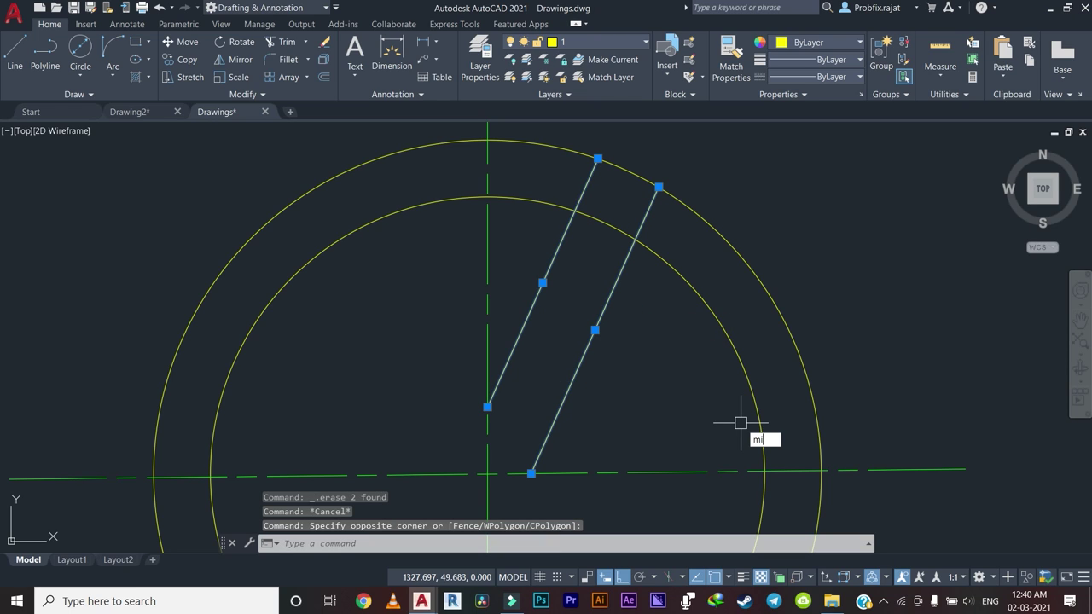
{"action": "key", "text": "Return"}
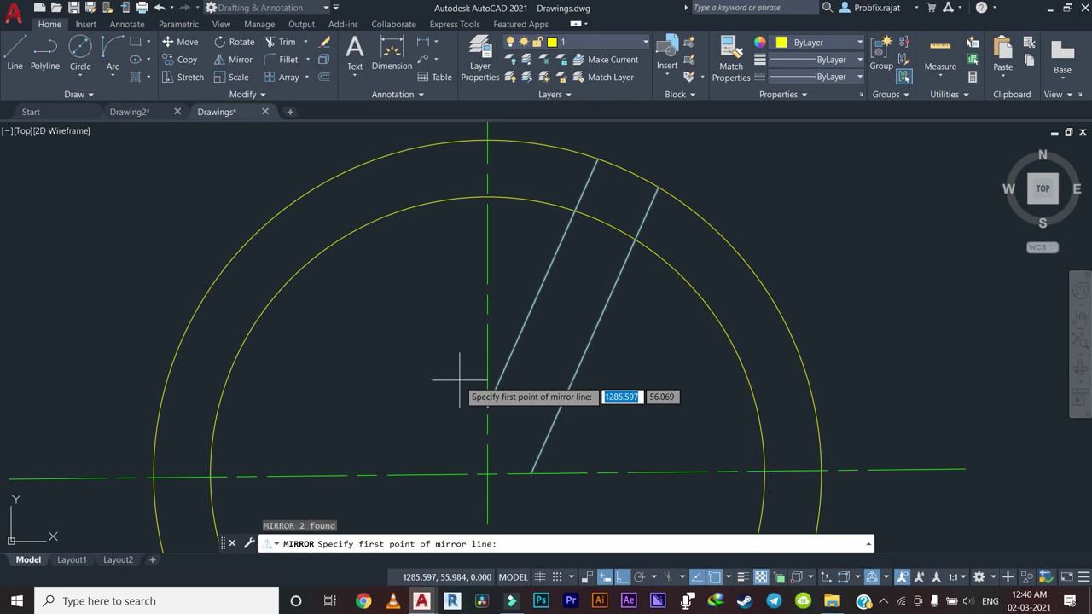
{"action": "left_click", "coordinate": [486, 407]}
{"action": "scroll", "coordinate": [487, 407], "scroll_direction": "down", "scroll_amount": 4}
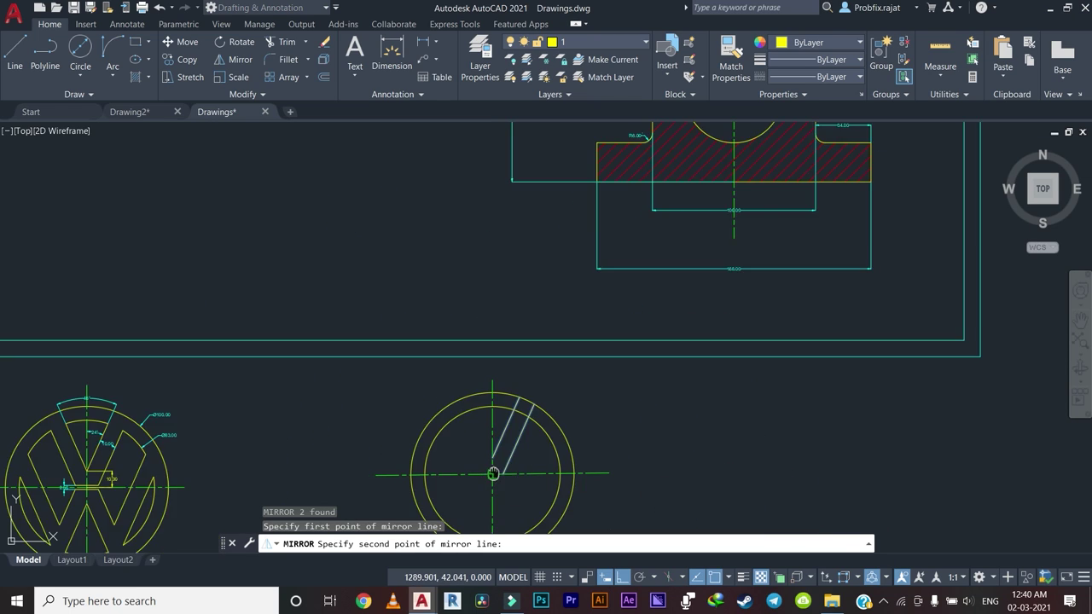
{"action": "scroll", "coordinate": [519, 307], "scroll_direction": "down", "scroll_amount": 2}
{"action": "left_click", "coordinate": [511, 492]}
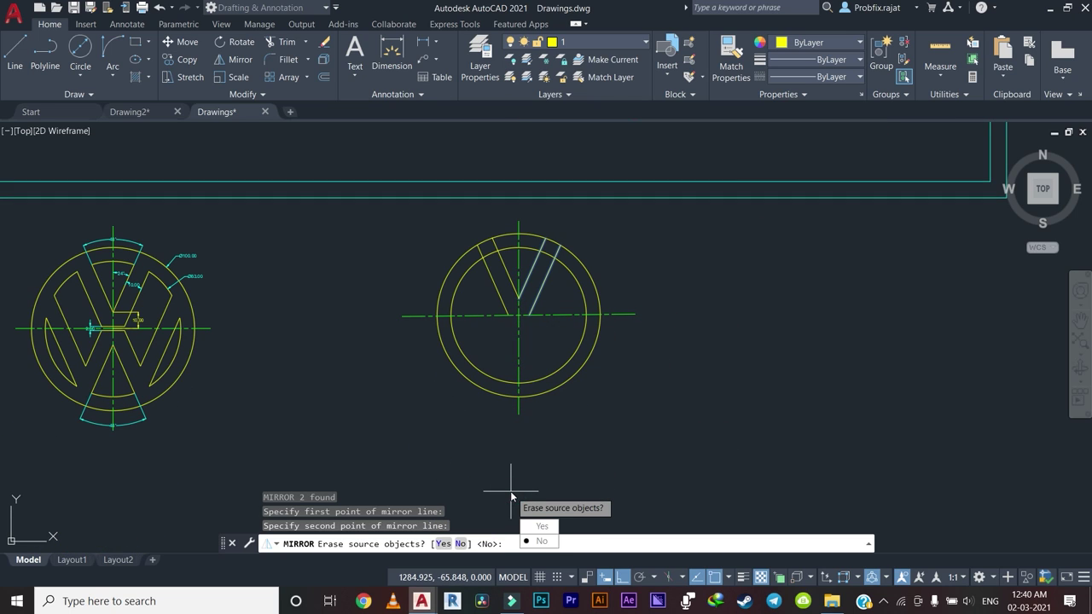
{"action": "key", "text": "Return"}
{"action": "scroll", "coordinate": [515, 395], "scroll_direction": "up", "scroll_amount": 5}
{"action": "scroll", "coordinate": [524, 312], "scroll_direction": "down", "scroll_amount": 2}
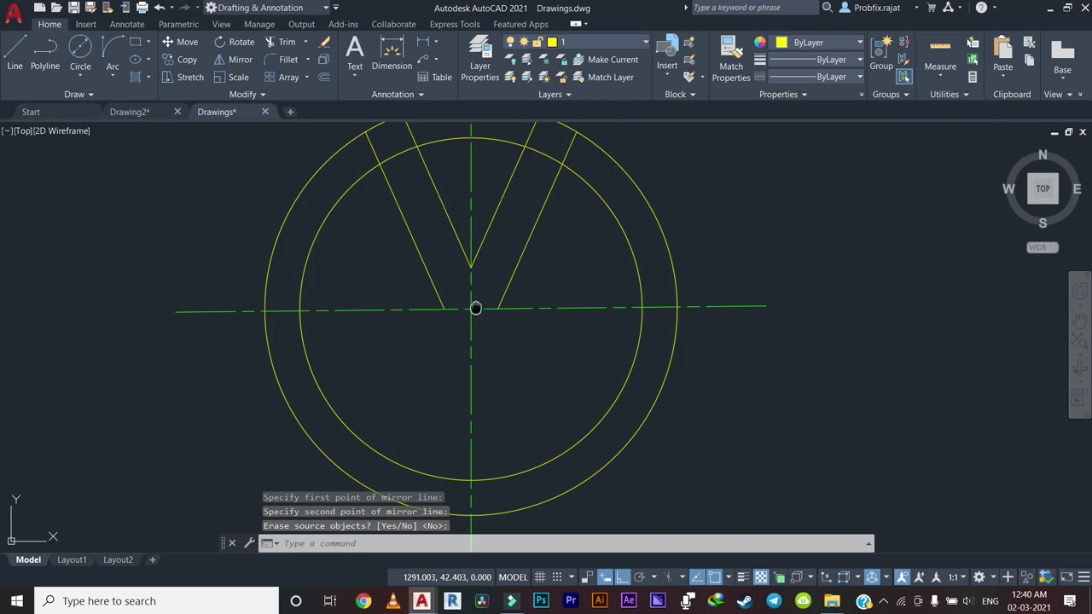
Begin a line at the V's right foot, then cancel it unfinished.
{"action": "type", "text": "l"}
{"action": "key", "text": "Return"}
{"action": "scroll", "coordinate": [513, 384], "scroll_direction": "up", "scroll_amount": 2}
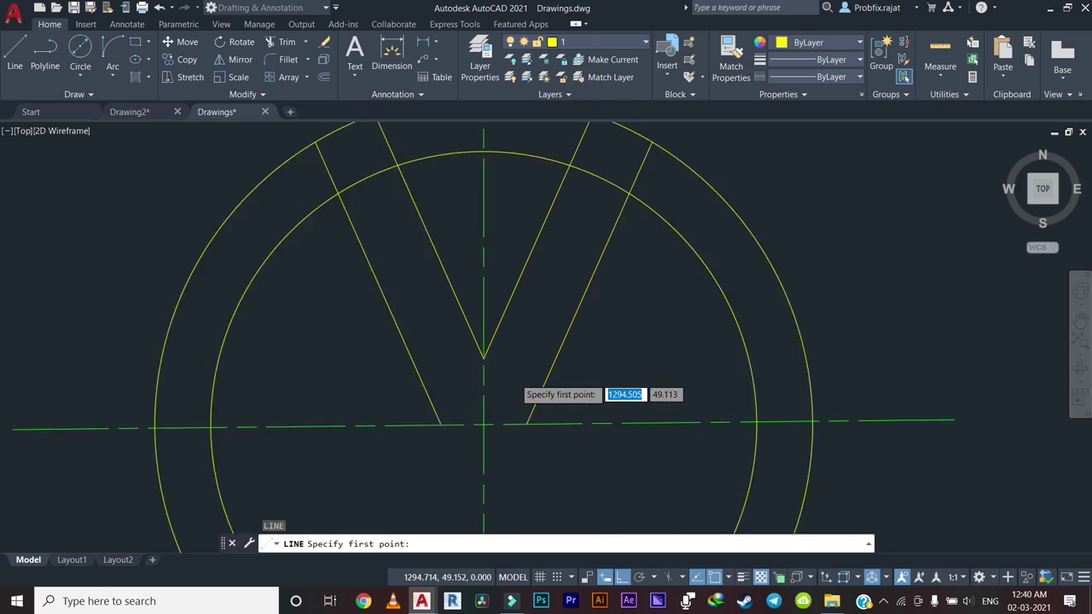
{"action": "scroll", "coordinate": [523, 390], "scroll_direction": "up", "scroll_amount": 2}
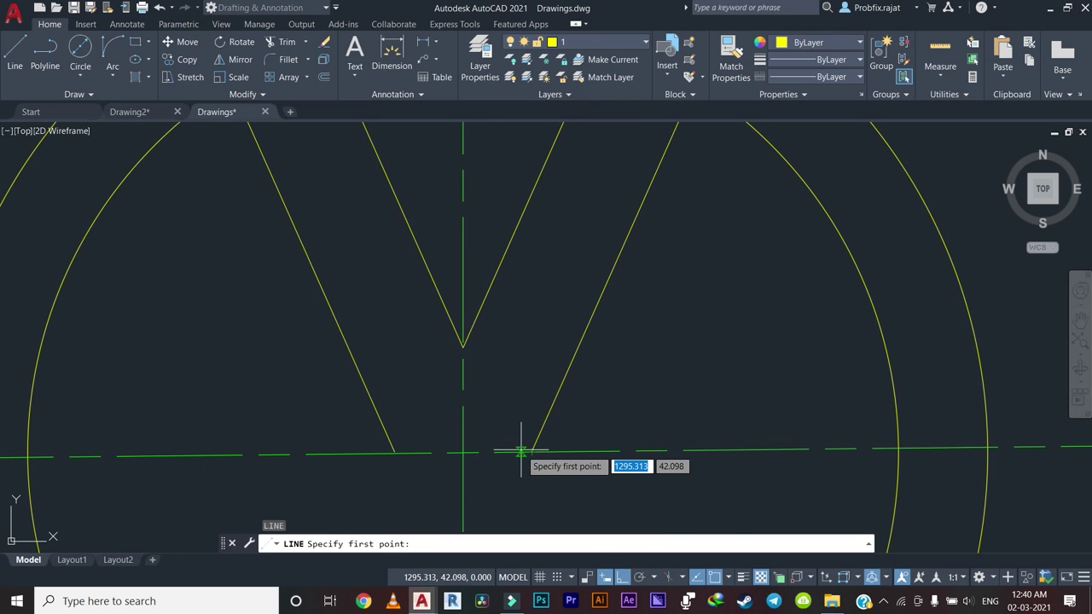
{"action": "left_click", "coordinate": [532, 451]}
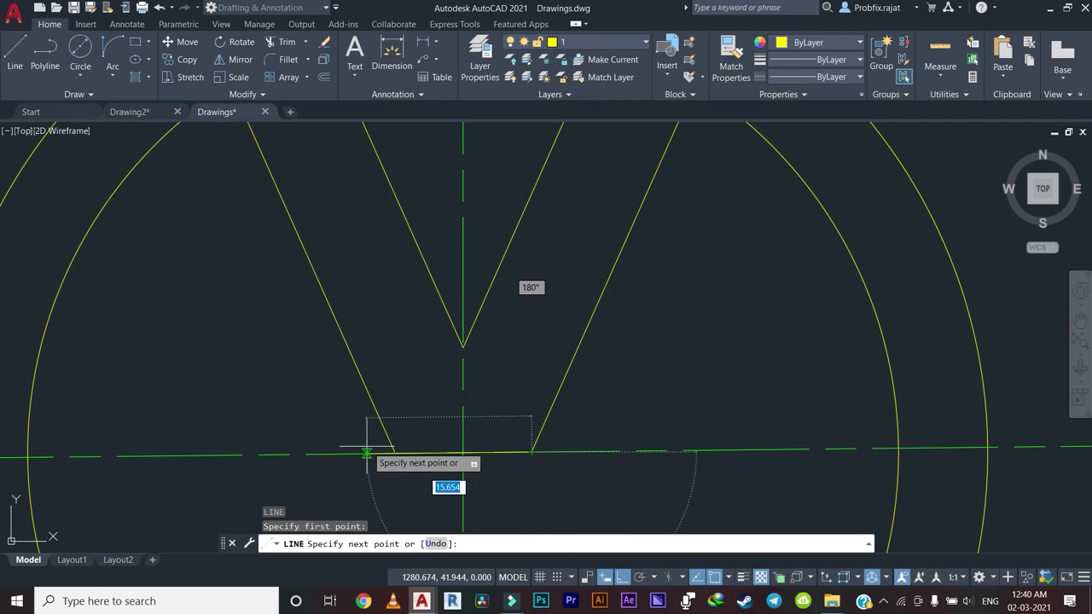
{"action": "scroll", "coordinate": [304, 452], "scroll_direction": "up", "scroll_amount": 4}
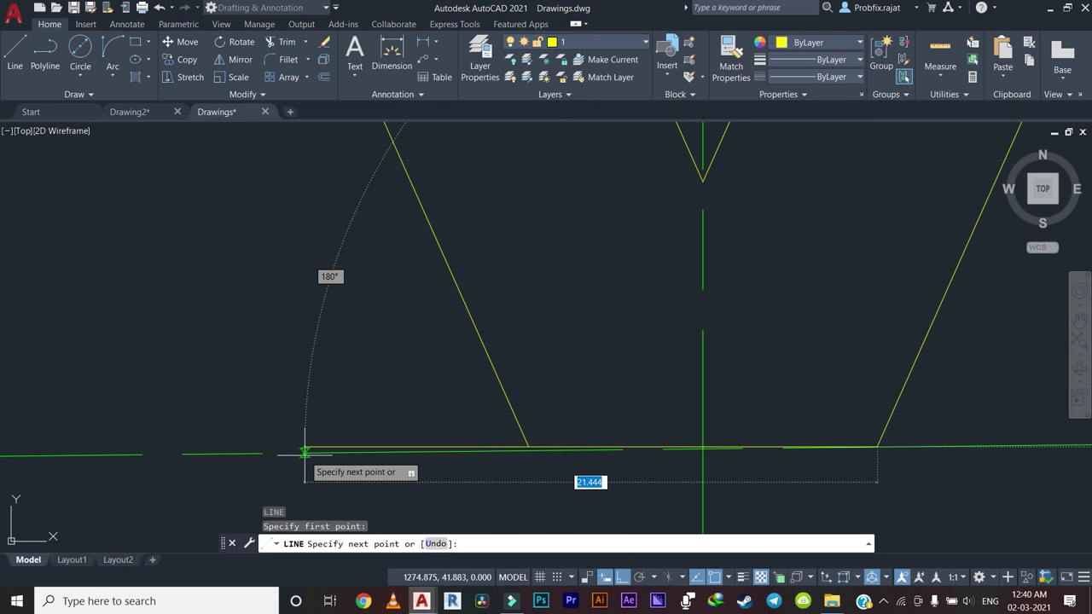
{"action": "scroll", "coordinate": [305, 452], "scroll_direction": "down", "scroll_amount": 3}
{"action": "scroll", "coordinate": [281, 453], "scroll_direction": "down", "scroll_amount": 1}
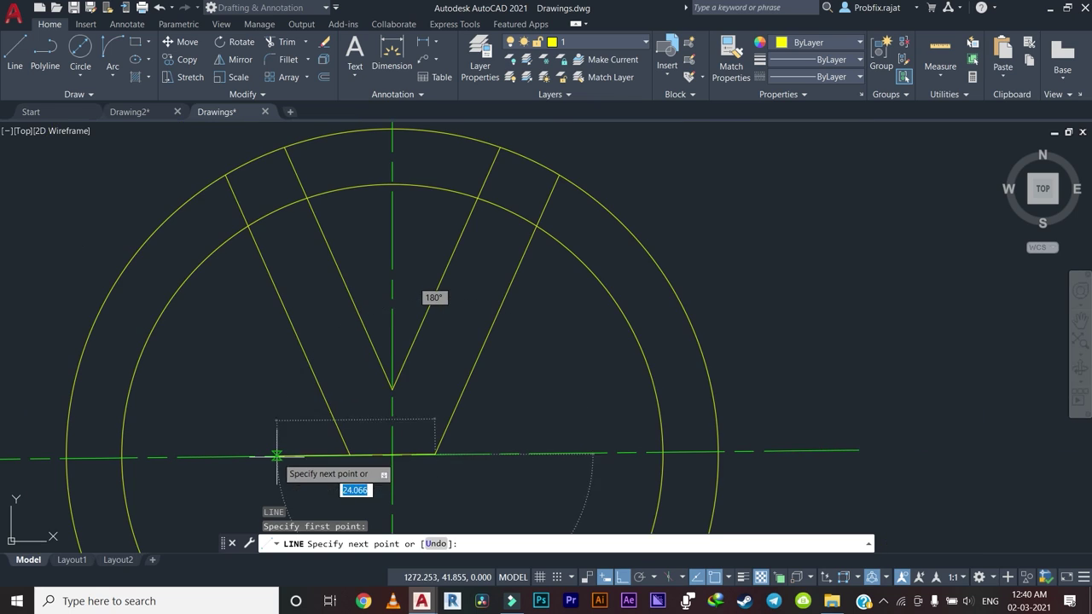
{"action": "key", "text": "Escape"}
{"action": "scroll", "coordinate": [340, 428], "scroll_direction": "up", "scroll_amount": 4}
{"action": "scroll", "coordinate": [379, 479], "scroll_direction": "down", "scroll_amount": 3}
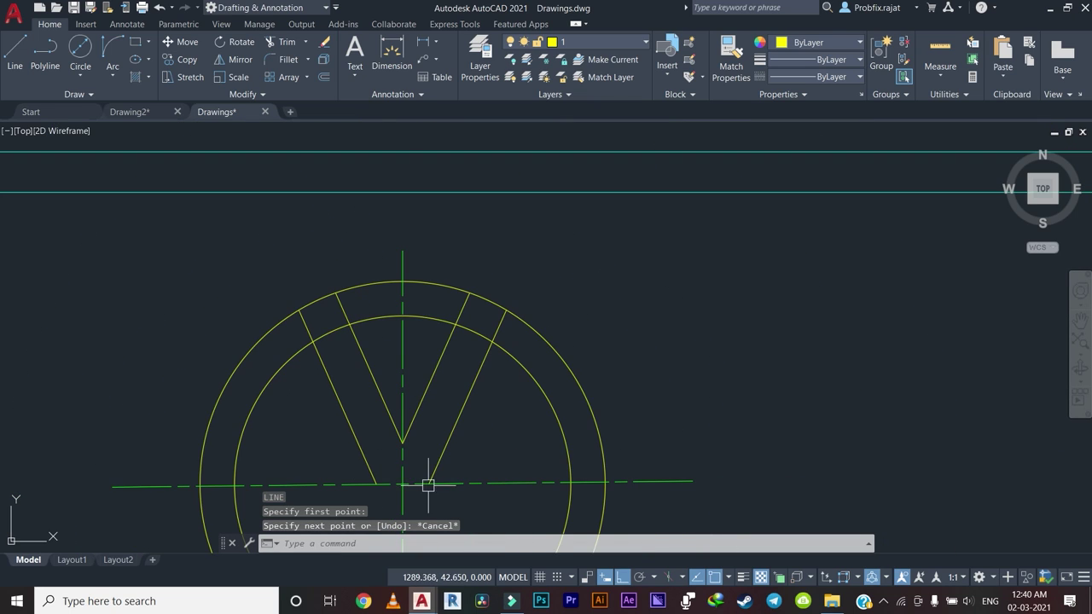
{"action": "scroll", "coordinate": [427, 481], "scroll_direction": "down", "scroll_amount": 2}
Window-select and delete the horizontal centre line.
{"action": "left_click", "coordinate": [555, 365]}
{"action": "left_click", "coordinate": [510, 418]}
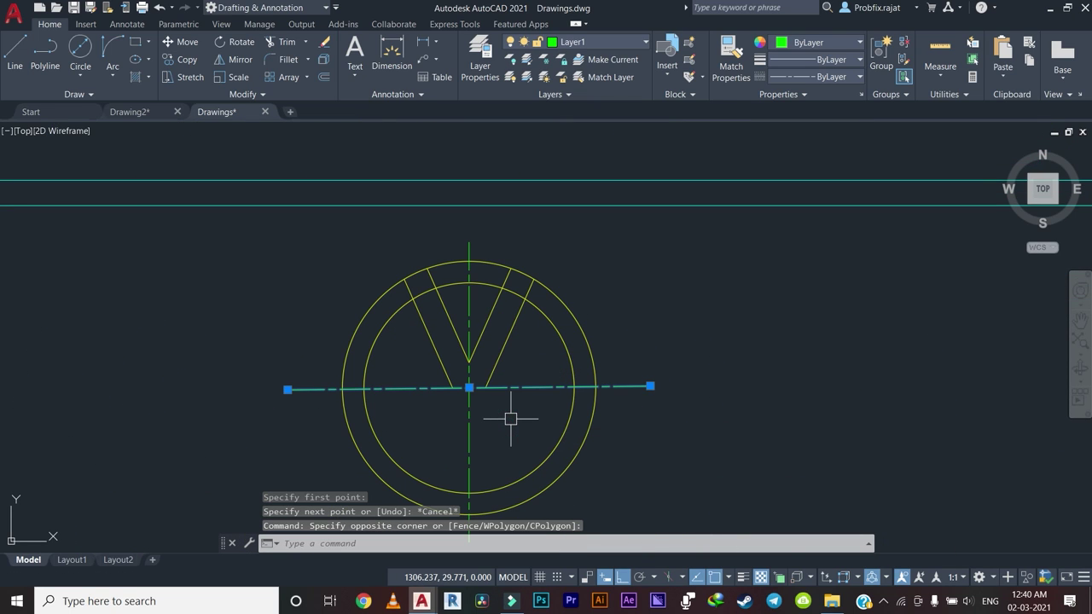
{"action": "key", "text": "Delete"}
{"action": "key", "text": "Return"}
{"action": "key", "text": "Escape"}
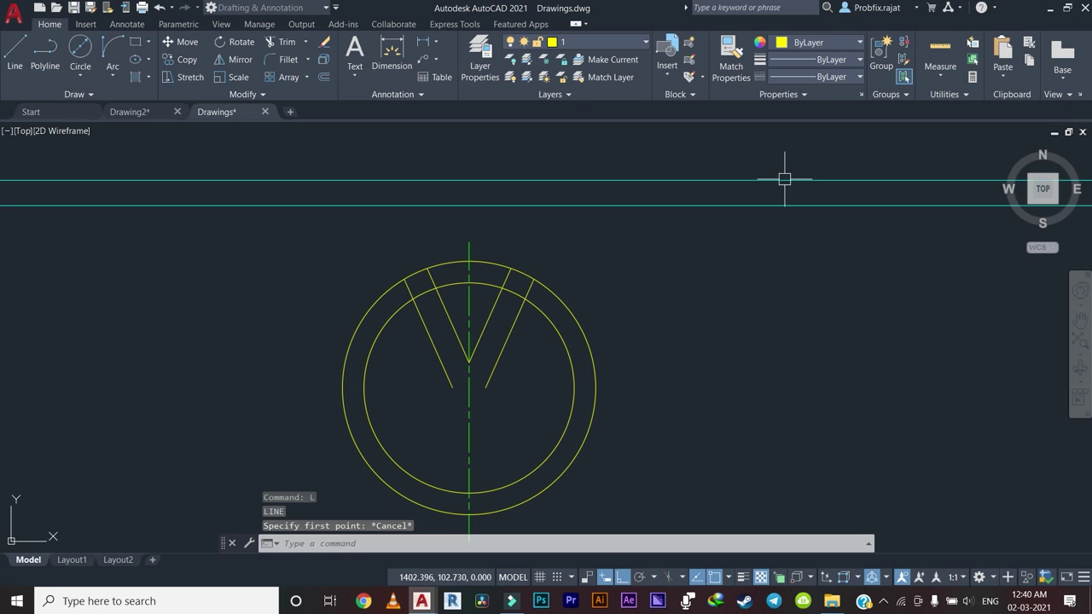
Make Layer1 current and draw a line starting at the circles' centre.
{"action": "left_click", "coordinate": [577, 45]}
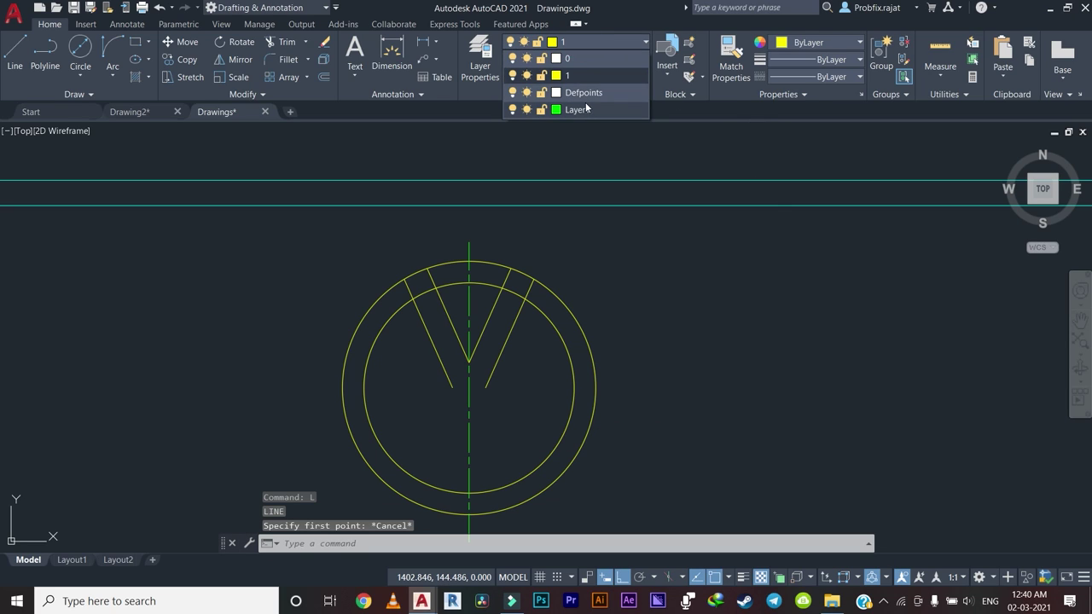
{"action": "left_click", "coordinate": [585, 110]}
{"action": "type", "text": "l"}
{"action": "key", "text": "Return"}
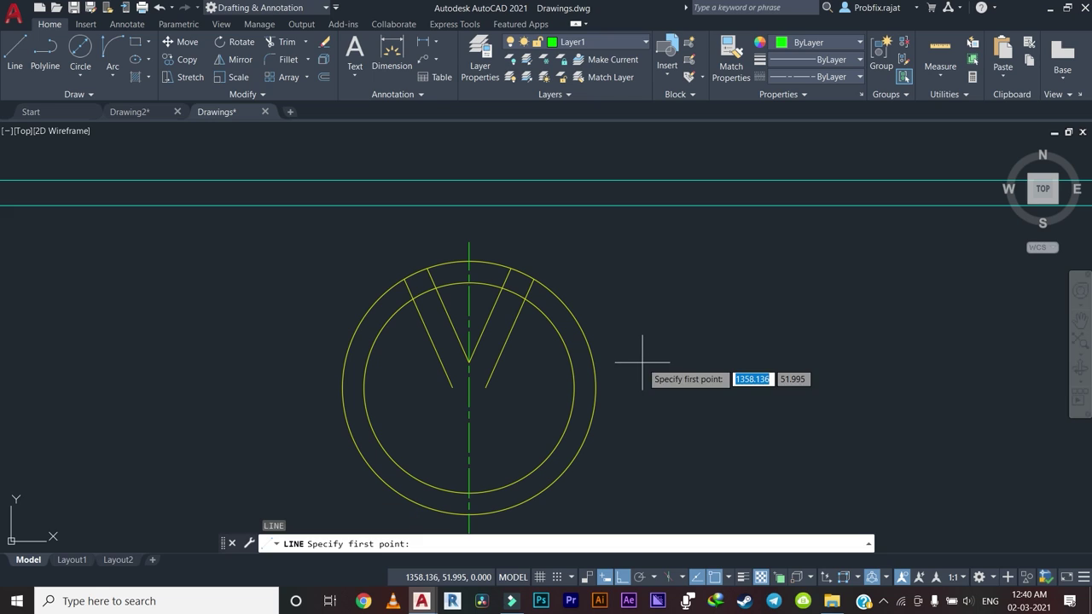
{"action": "scroll", "coordinate": [390, 408], "scroll_direction": "up", "scroll_amount": 4}
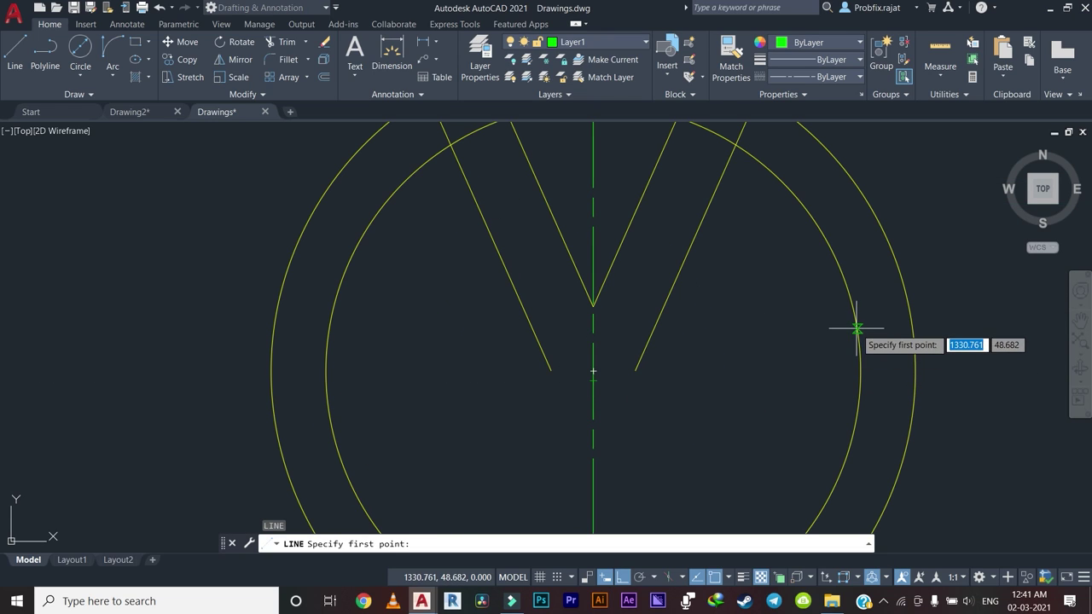
{"action": "left_click", "coordinate": [594, 369]}
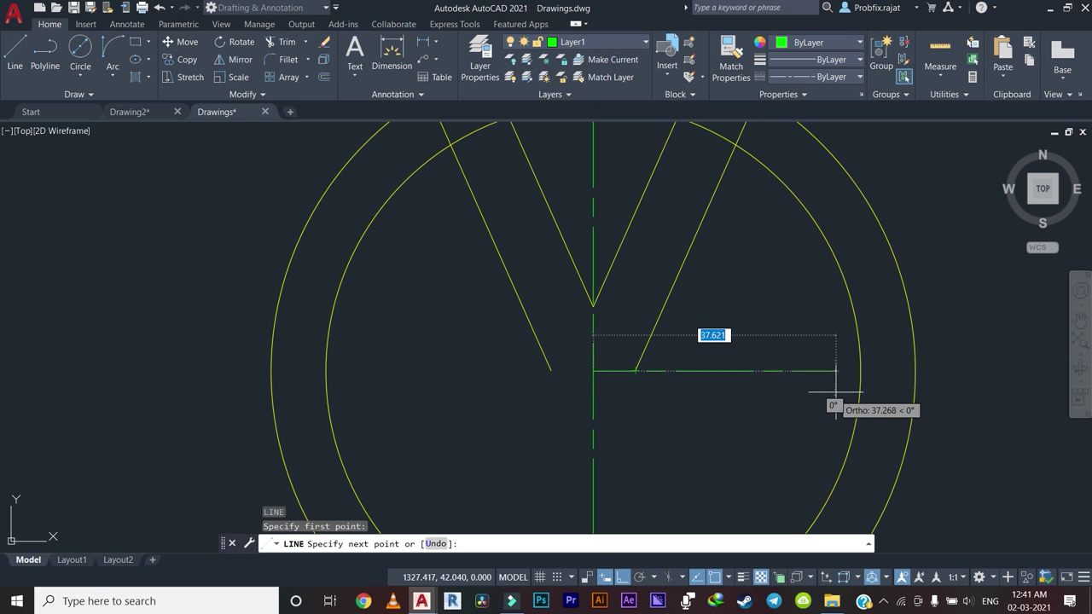
{"action": "scroll", "coordinate": [823, 392], "scroll_direction": "down", "scroll_amount": 2}
{"action": "key", "text": "Escape"}
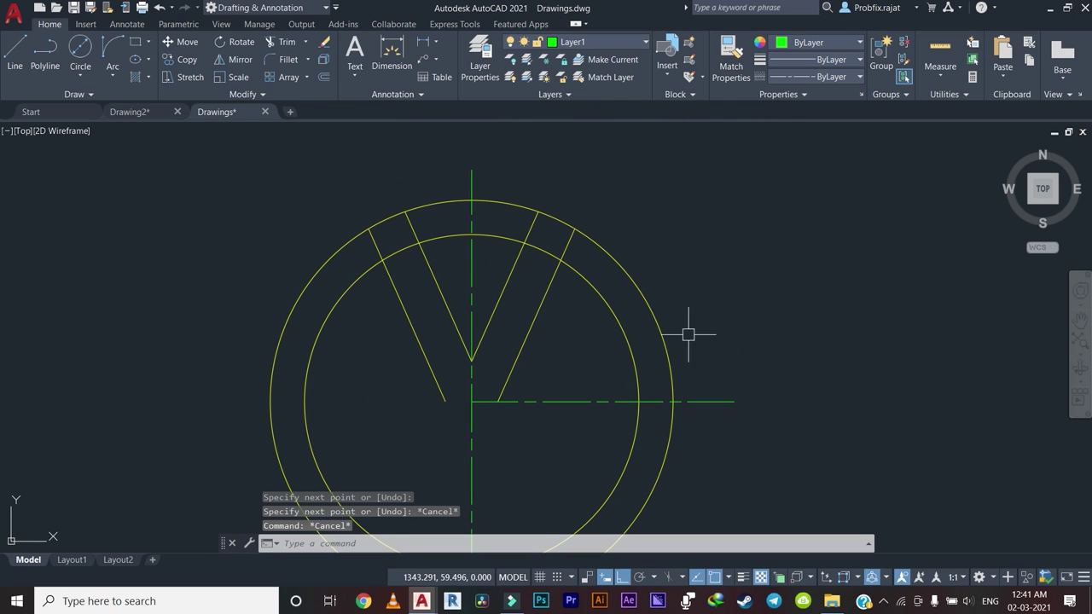
Stretch the new horizontal line's left end leftward past the outer circle.
{"action": "left_click", "coordinate": [750, 342]}
{"action": "left_click", "coordinate": [730, 423]}
{"action": "left_click", "coordinate": [472, 401]}
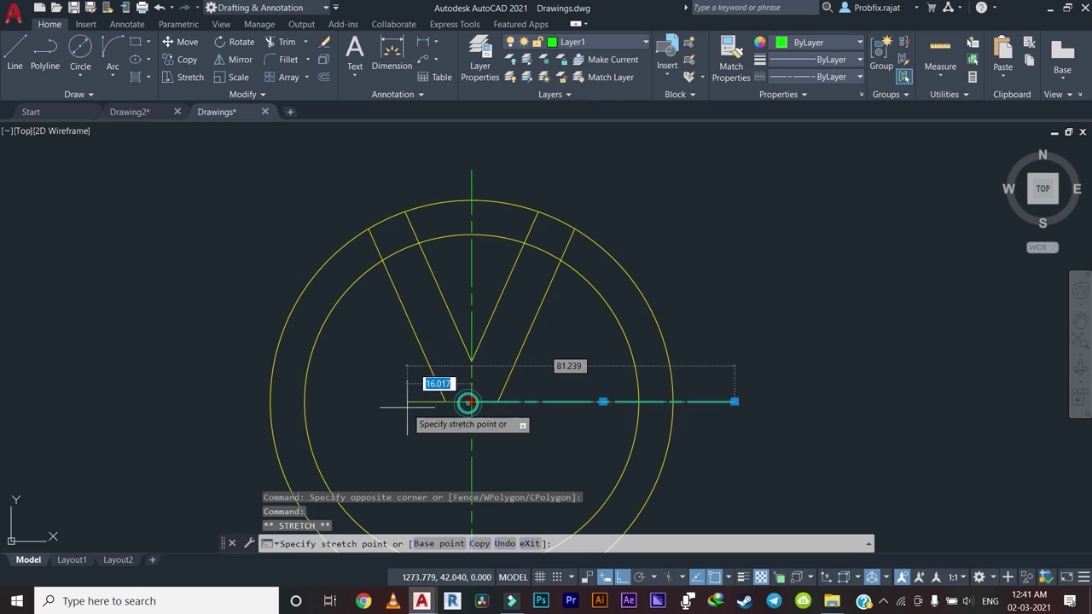
{"action": "left_click", "coordinate": [232, 405]}
{"action": "key", "text": "Escape"}
{"action": "key", "text": "Escape"}
{"action": "scroll", "coordinate": [418, 409], "scroll_direction": "up", "scroll_amount": 4}
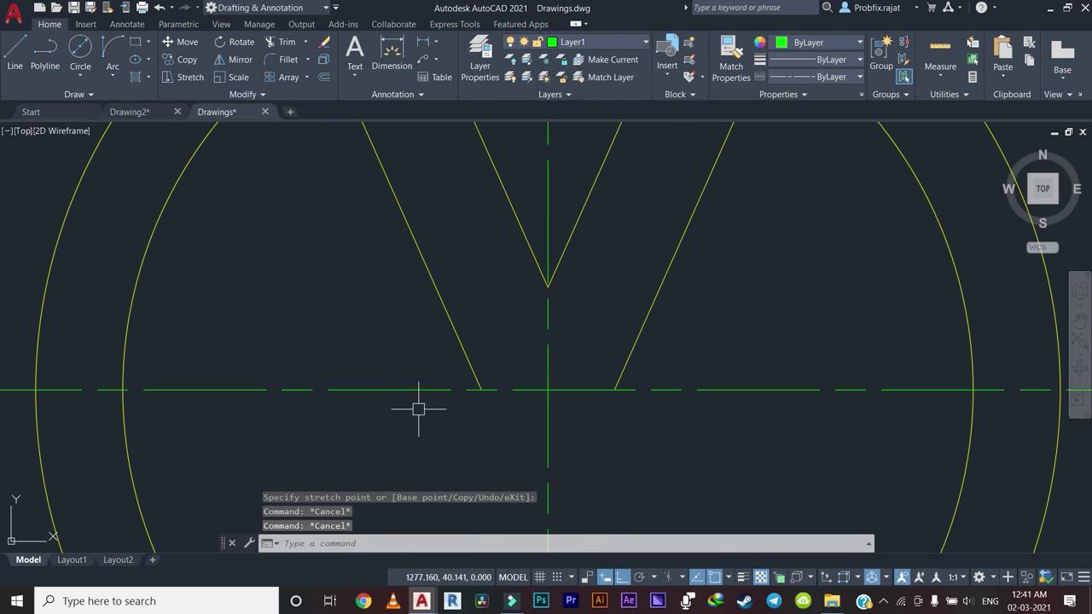
Abandon a stray line command and set layer 1 as the current layer.
{"action": "type", "text": "l"}
{"action": "key", "text": "Return"}
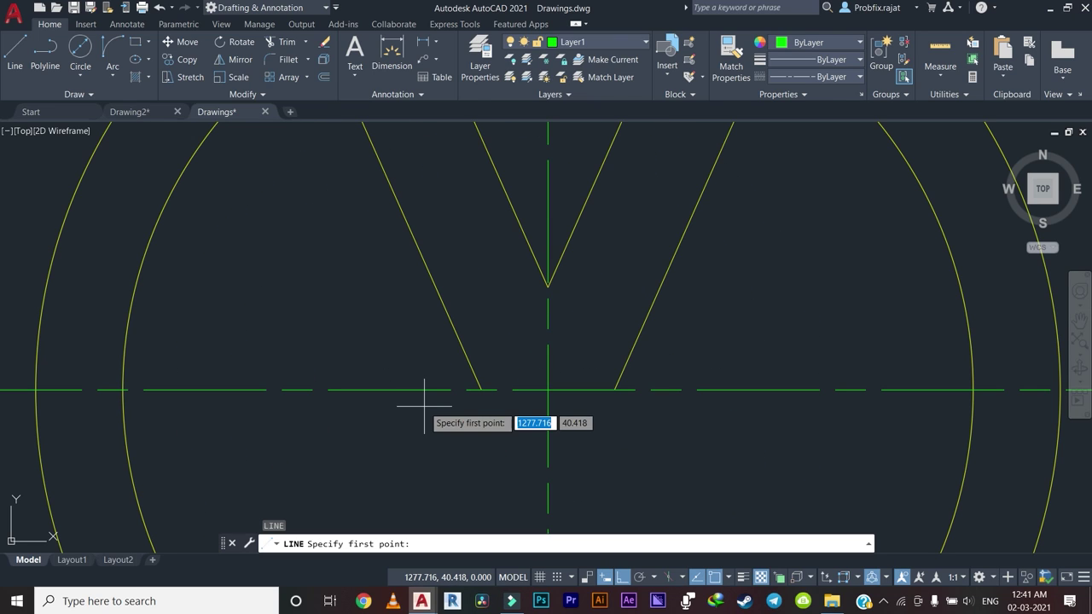
{"action": "key", "text": "Escape"}
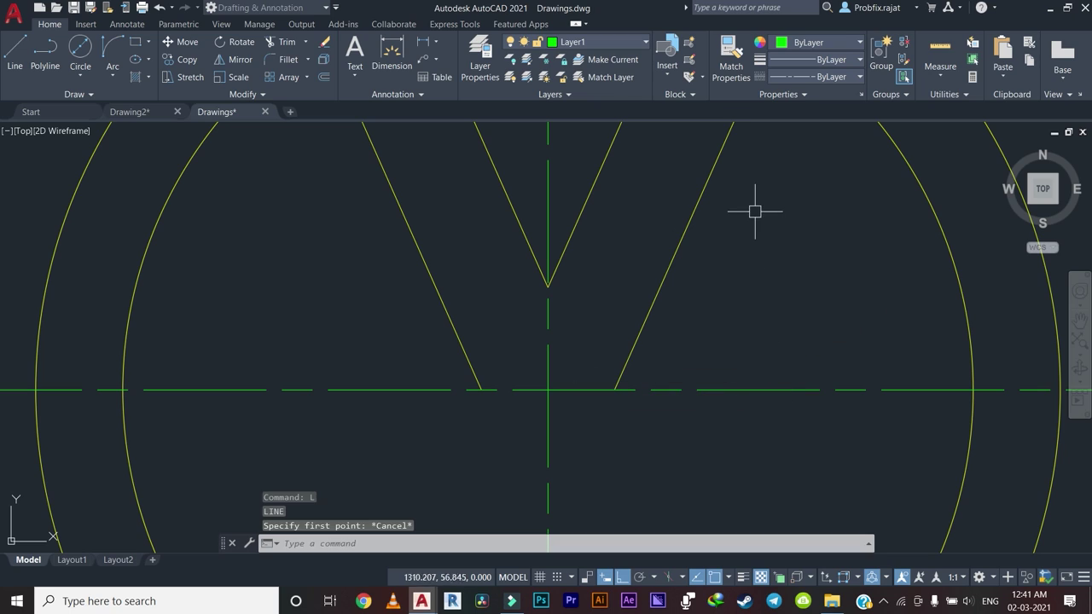
{"action": "key", "text": "Escape"}
{"action": "left_click", "coordinate": [601, 41]}
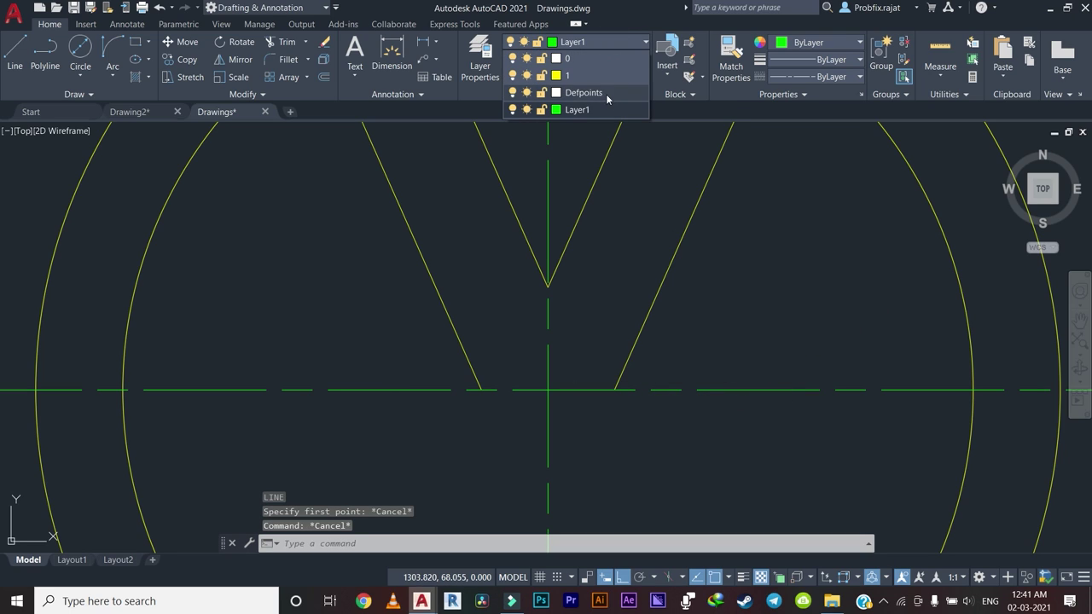
{"action": "left_click", "coordinate": [605, 78]}
Repeat LINE to join the V's lower right and lower left corners.
{"action": "right_click", "coordinate": [753, 267]}
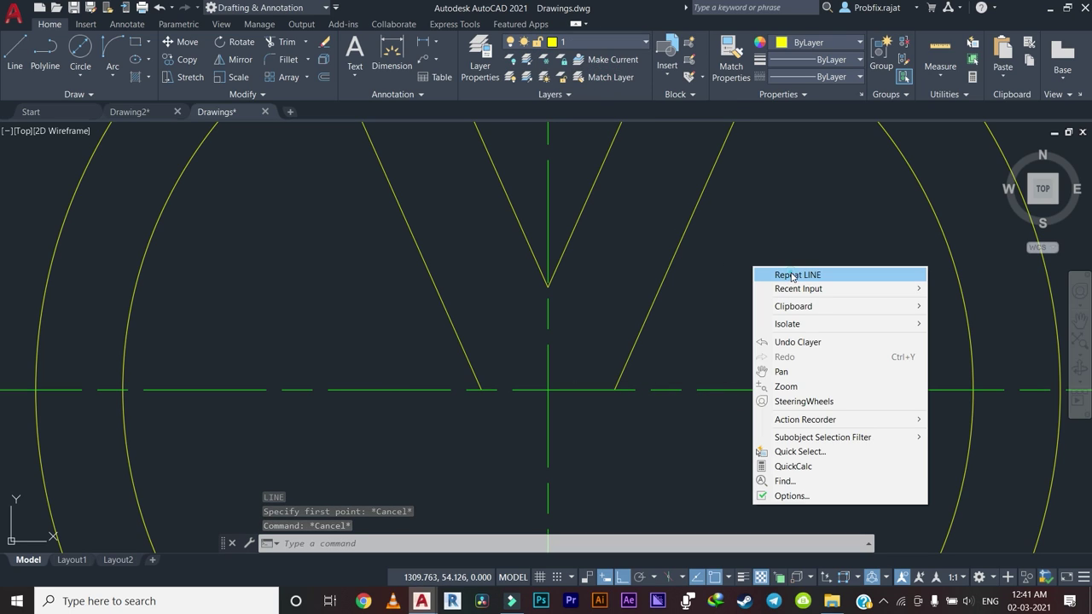
{"action": "left_click", "coordinate": [793, 275]}
{"action": "left_click", "coordinate": [614, 390]}
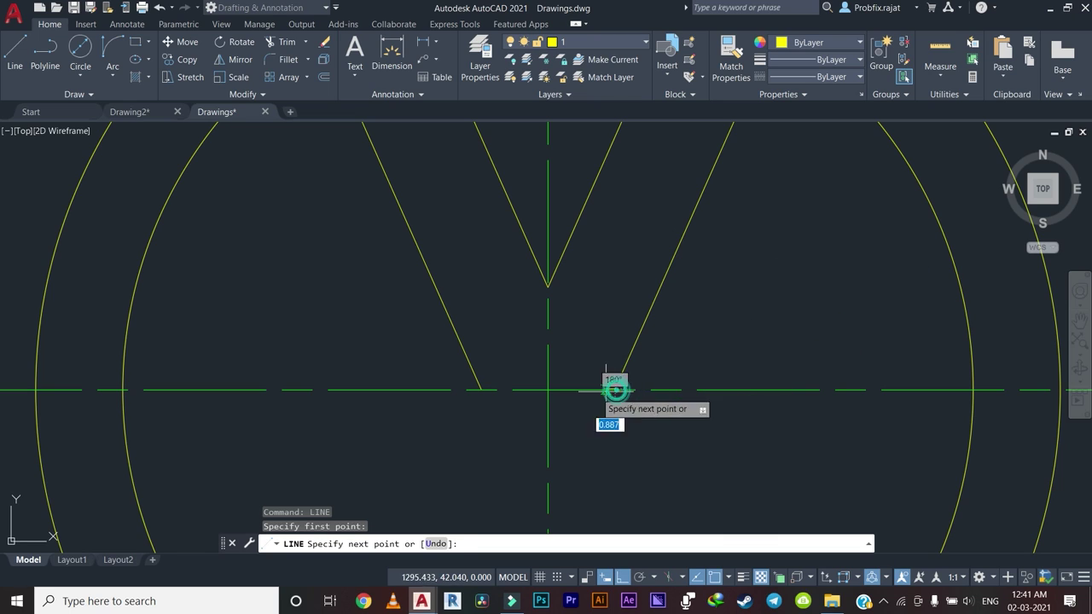
{"action": "left_click", "coordinate": [481, 389]}
{"action": "scroll", "coordinate": [491, 405], "scroll_direction": "up", "scroll_amount": 8}
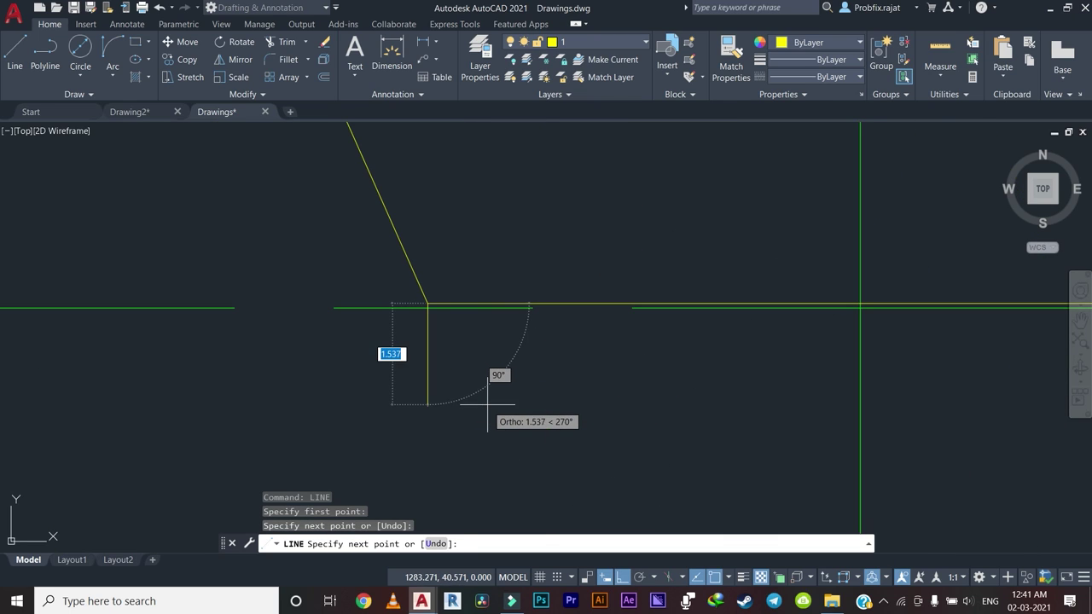
{"action": "key", "text": "Escape"}
{"action": "scroll", "coordinate": [316, 325], "scroll_direction": "down", "scroll_amount": 3}
{"action": "scroll", "coordinate": [316, 324], "scroll_direction": "up", "scroll_amount": 1}
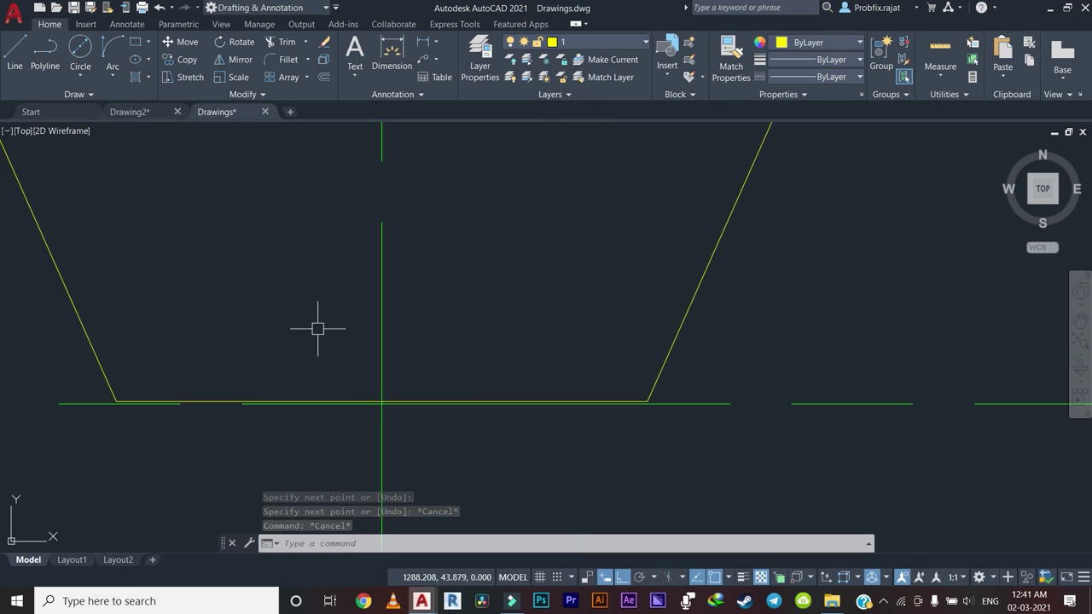
{"action": "scroll", "coordinate": [398, 361], "scroll_direction": "down", "scroll_amount": 3}
{"action": "middle_click_drag", "start_coordinate": [398, 361], "coordinate": [605, 388]}
{"action": "type", "text": "o"}
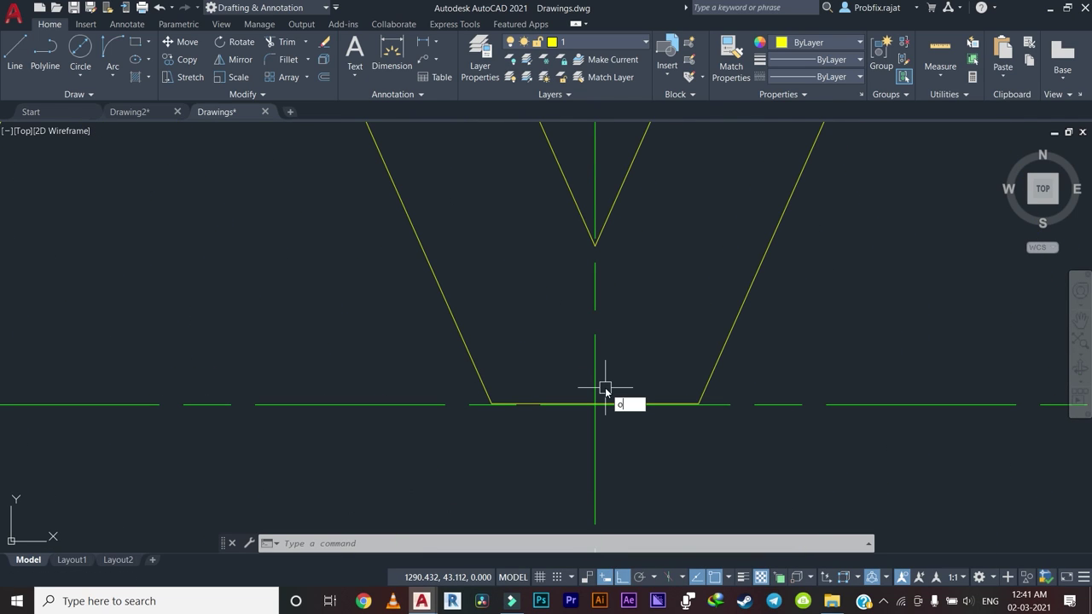
Offset the V's bottom line 2.5 upward.
{"action": "key", "text": "Return"}
{"action": "type", "text": "2.5"}
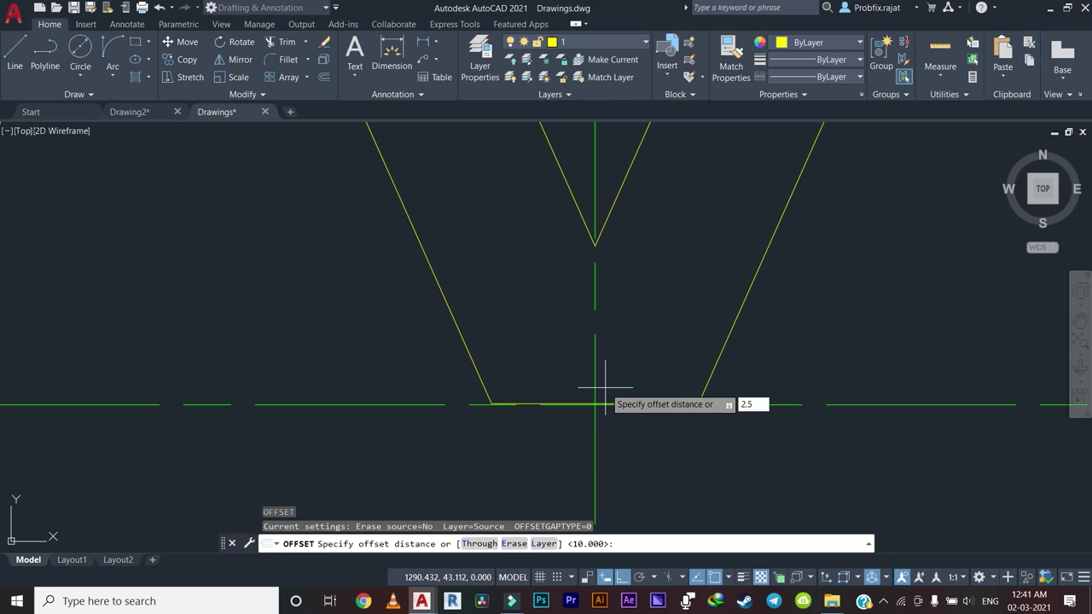
{"action": "key", "text": "Return"}
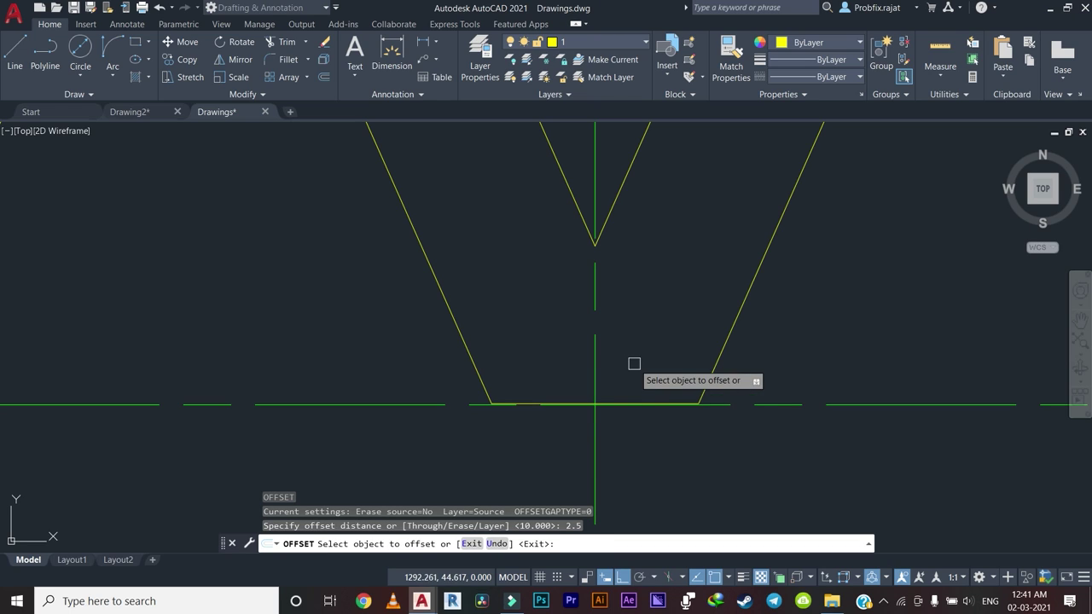
{"action": "left_click", "coordinate": [648, 404]}
{"action": "left_click", "coordinate": [652, 348]}
{"action": "key", "text": "Escape"}
{"action": "key", "text": "Escape"}
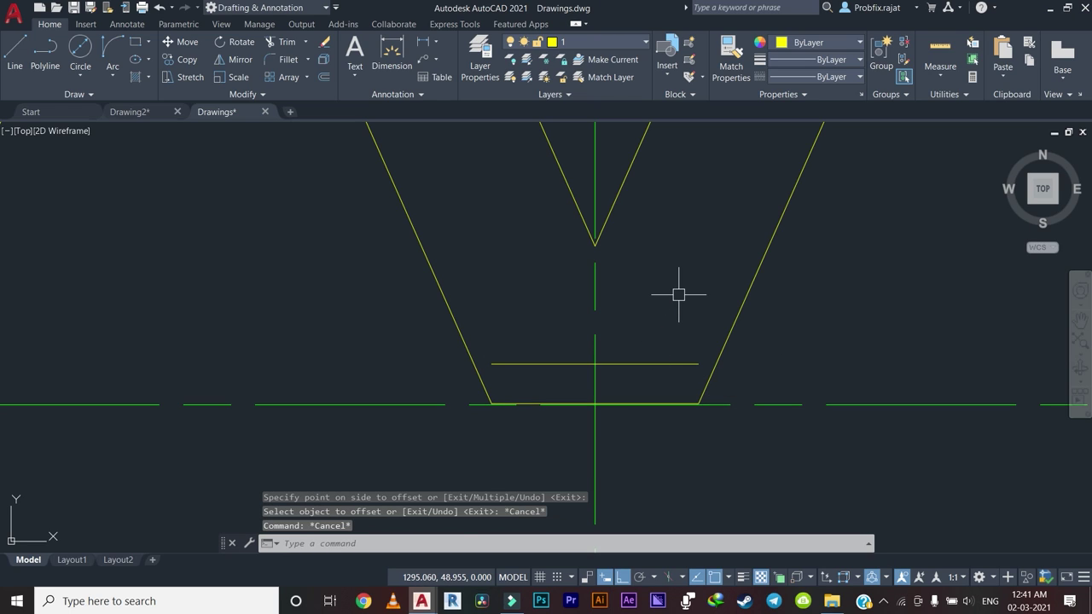
{"action": "type", "text": "ex"}
Extend the offset line out to the V's slanted edges.
{"action": "key", "text": "Return"}
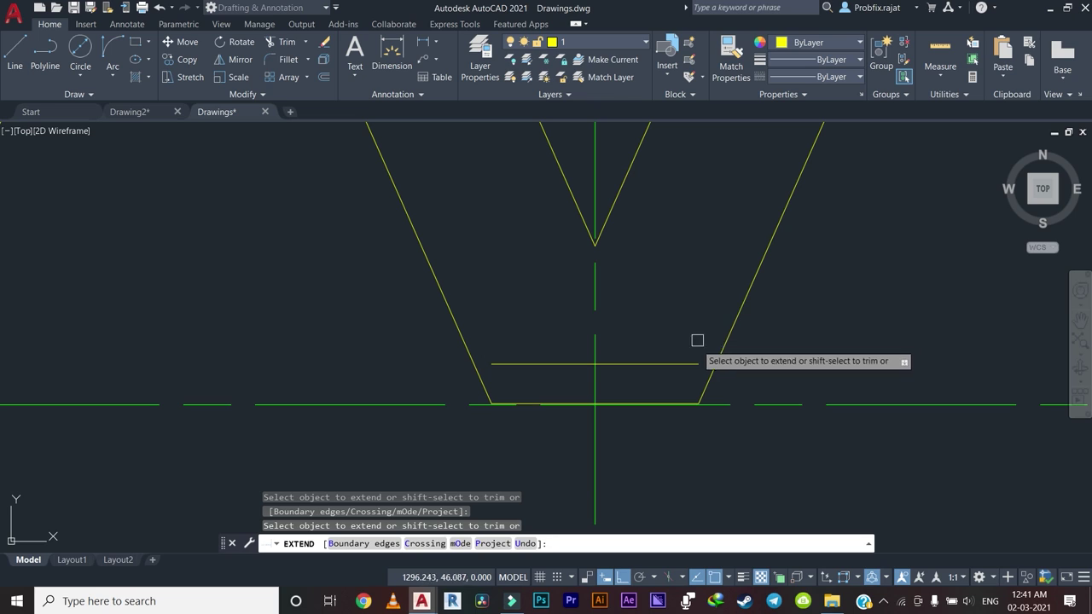
{"action": "left_click", "coordinate": [531, 363]}
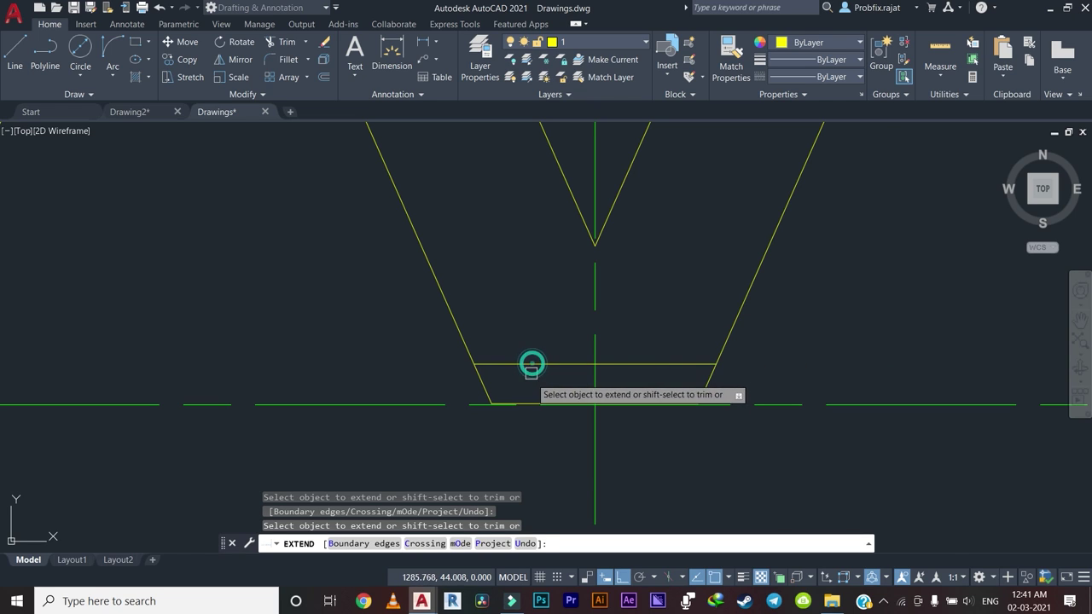
{"action": "scroll", "coordinate": [538, 365], "scroll_direction": "down", "scroll_amount": 3}
{"action": "key", "text": "Escape"}
{"action": "scroll", "coordinate": [539, 370], "scroll_direction": "up", "scroll_amount": 6}
{"action": "scroll", "coordinate": [482, 344], "scroll_direction": "down", "scroll_amount": 4}
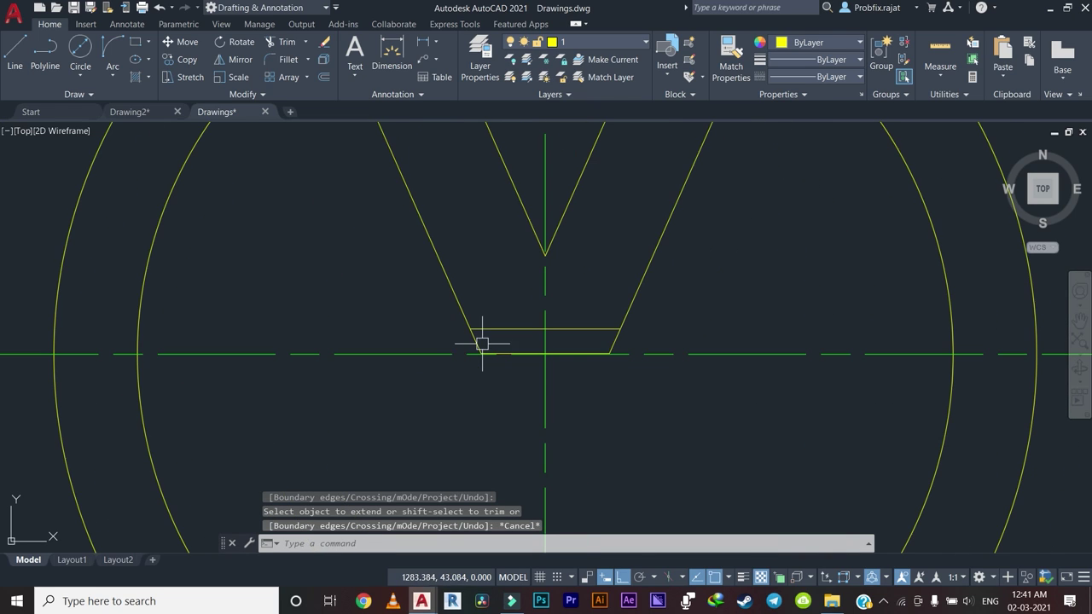
{"action": "type", "text": "tr"}
Trim away the old bottom line and the slanted stubs below the new bottom.
{"action": "key", "text": "Return"}
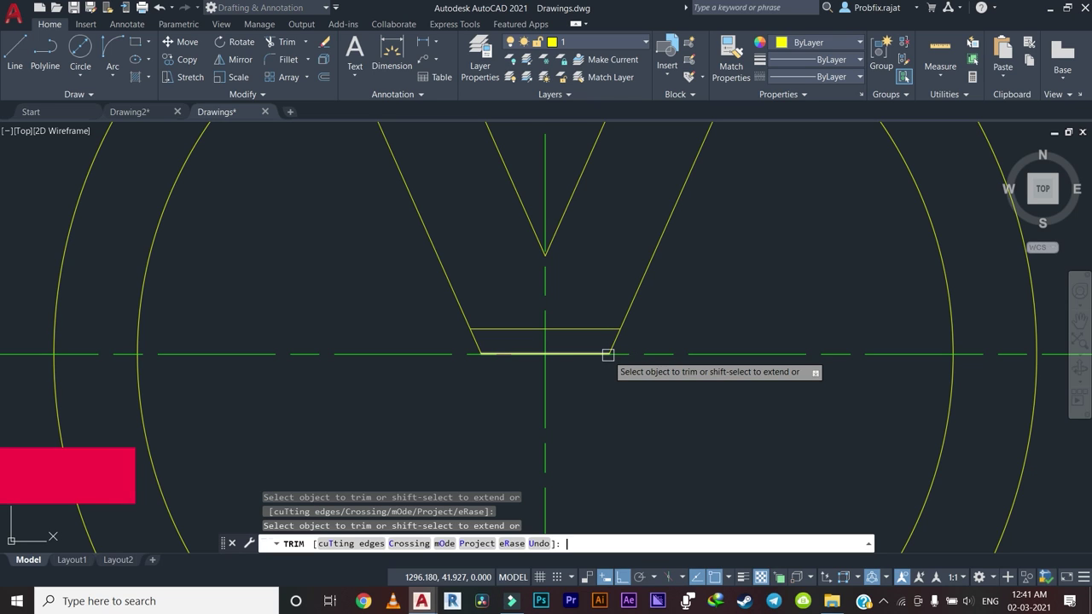
{"action": "left_click", "coordinate": [637, 333]}
{"action": "key", "text": "Return"}
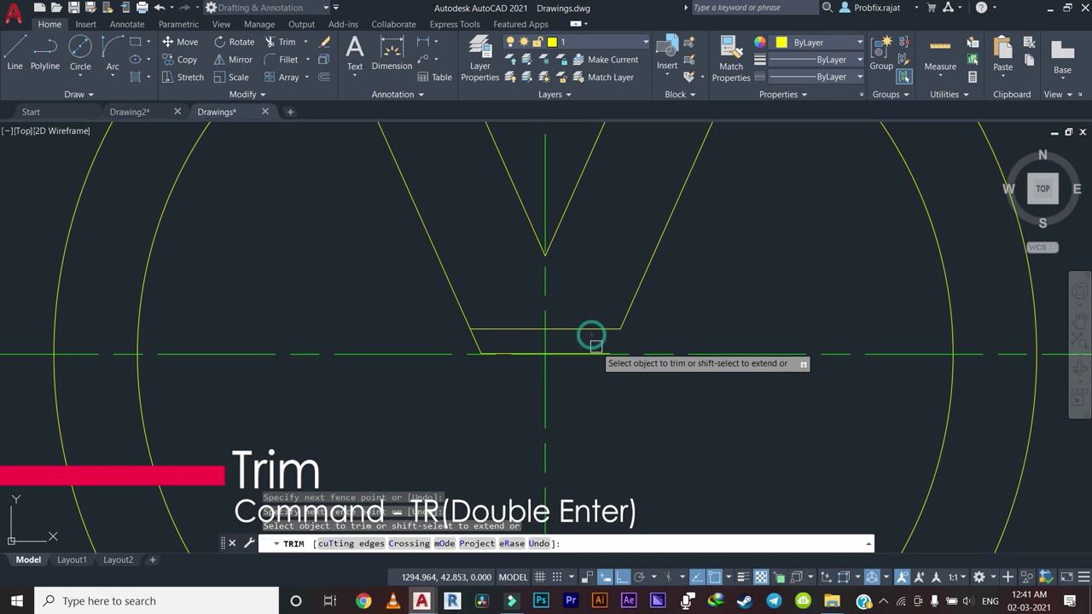
{"action": "scroll", "coordinate": [593, 341], "scroll_direction": "up", "scroll_amount": 5}
{"action": "left_click", "coordinate": [422, 364]}
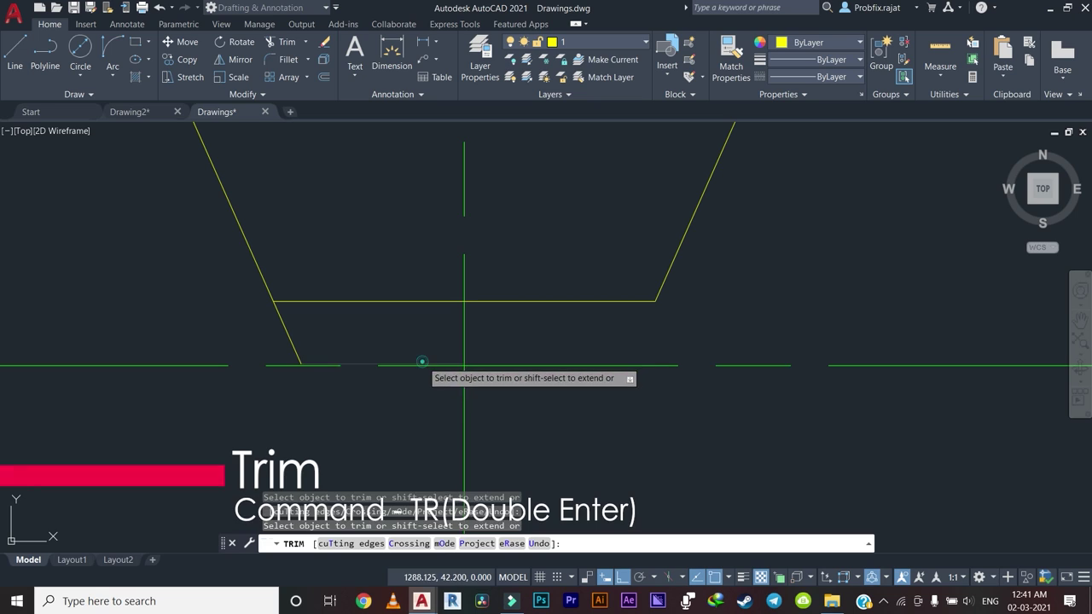
{"action": "left_click", "coordinate": [287, 334]}
{"action": "scroll", "coordinate": [446, 409], "scroll_direction": "down", "scroll_amount": 5}
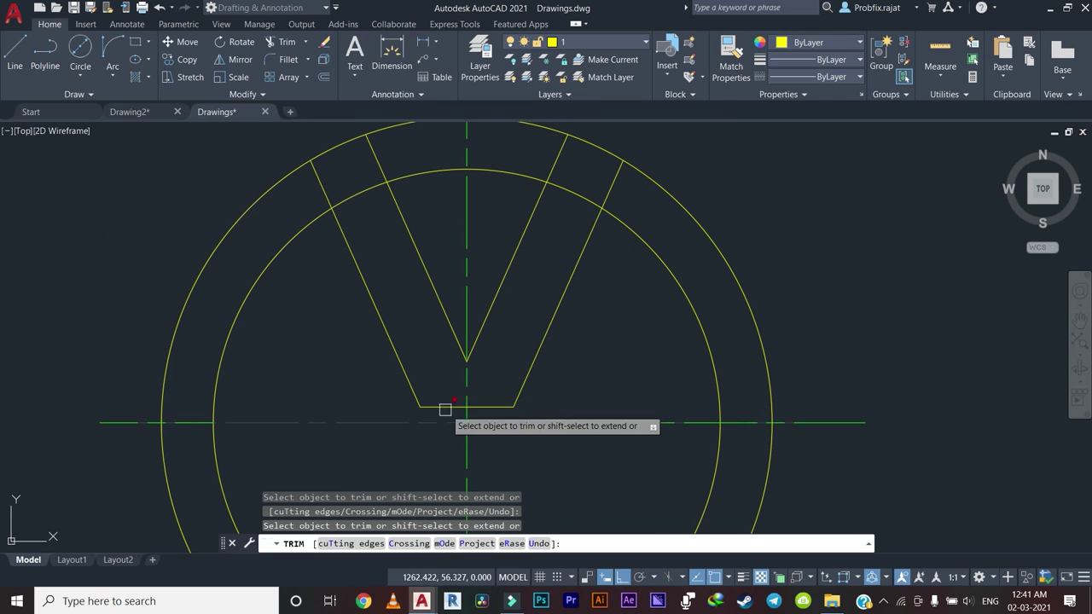
{"action": "key", "text": "Escape"}
Trim the left and right arm lines and inner arcs between the circles.
{"action": "key", "text": "Return"}
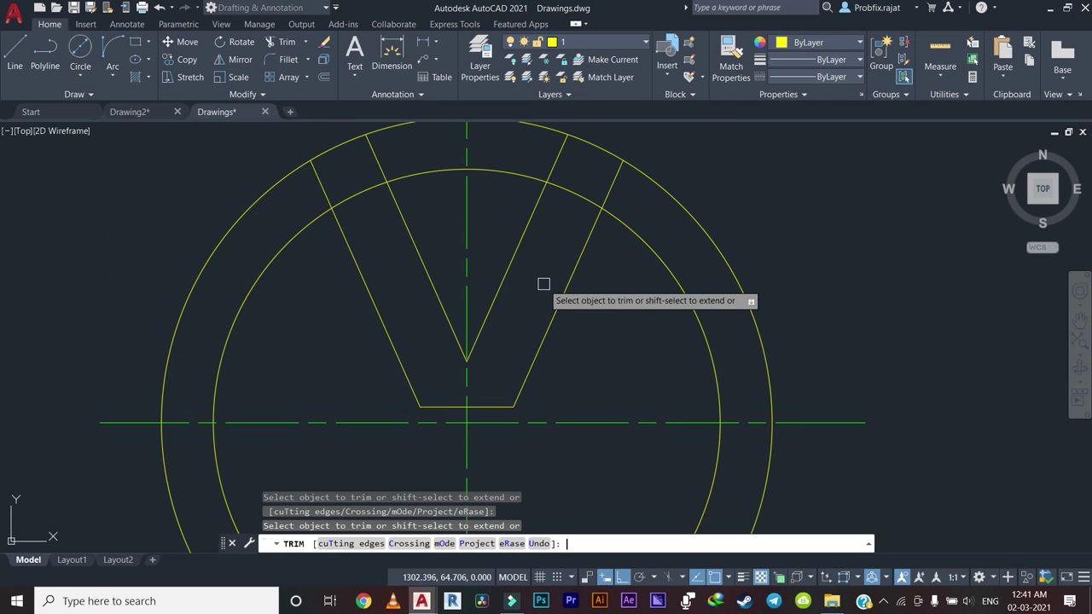
{"action": "mouse_move", "coordinate": [635, 179]}
{"action": "left_mouse_down"}
{"action": "mouse_move", "coordinate": [626, 190]}
{"action": "mouse_move", "coordinate": [518, 151]}
{"action": "mouse_move", "coordinate": [532, 152]}
{"action": "left_mouse_up"}
{"action": "left_click_drag", "start_coordinate": [582, 180], "coordinate": [555, 225]}
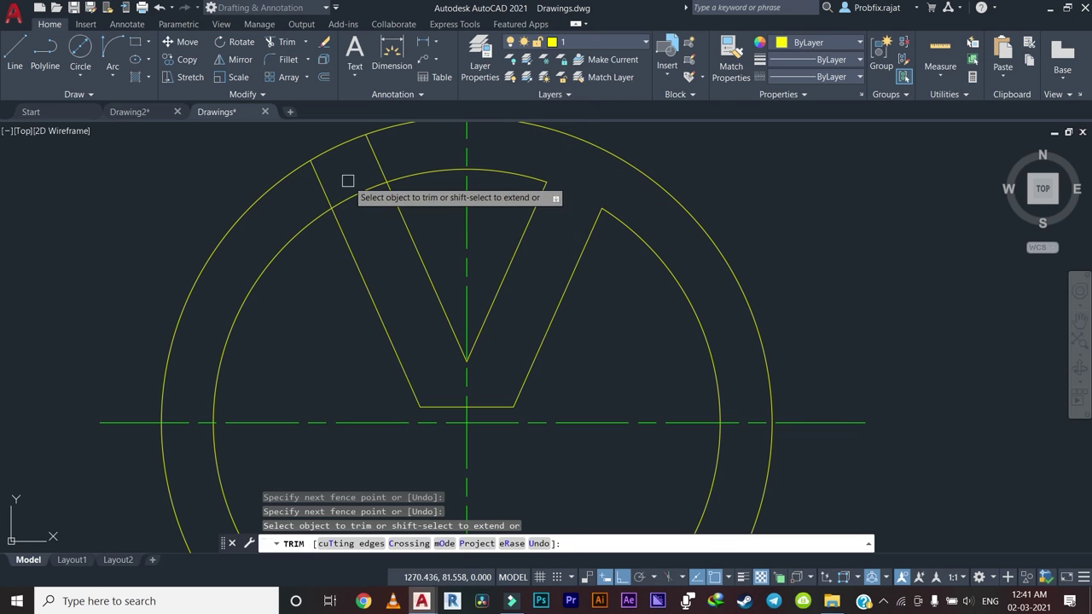
{"action": "mouse_move", "coordinate": [310, 184]}
{"action": "left_mouse_down"}
{"action": "mouse_move", "coordinate": [358, 166]}
{"action": "mouse_move", "coordinate": [353, 176]}
{"action": "left_mouse_up"}
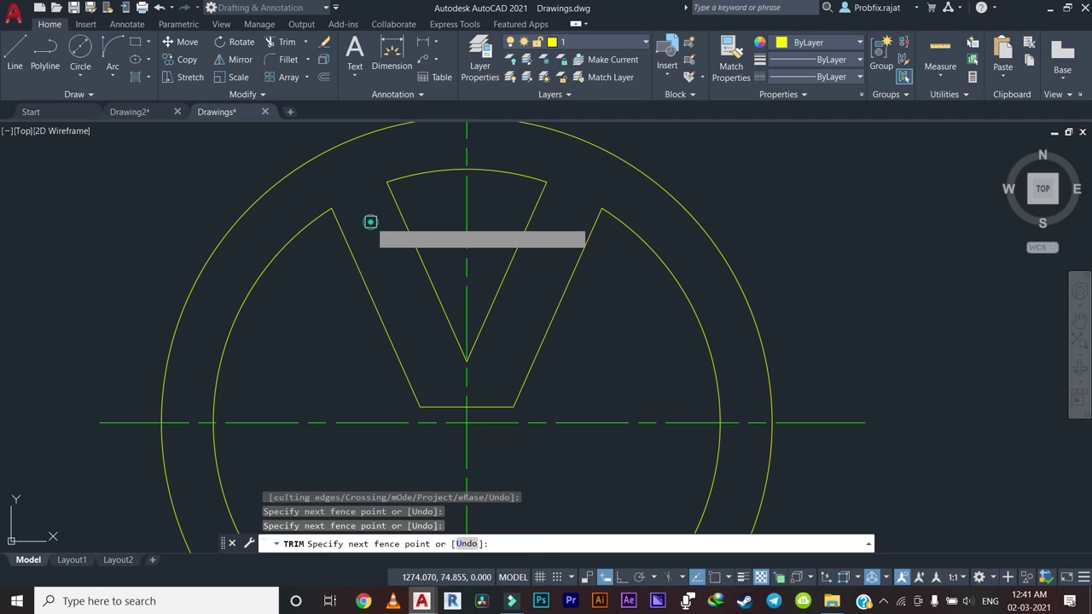
{"action": "left_click_drag", "start_coordinate": [370, 222], "coordinate": [385, 256]}
{"action": "scroll", "coordinate": [385, 272], "scroll_direction": "down", "scroll_amount": 2}
{"action": "scroll", "coordinate": [470, 324], "scroll_direction": "up", "scroll_amount": 2}
{"action": "scroll", "coordinate": [470, 324], "scroll_direction": "up", "scroll_amount": 2}
{"action": "key", "text": "Escape"}
{"action": "key", "text": "Escape"}
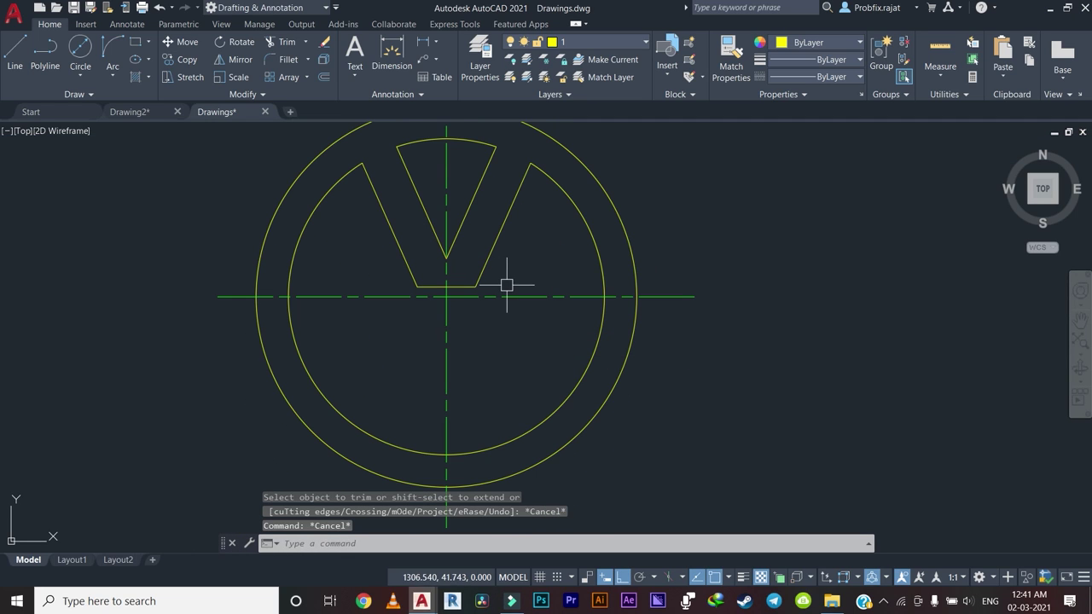
Re-centre the view on the trimmed logo, clearing an accidental selection.
{"action": "mouse_move", "coordinate": [511, 294]}
{"action": "middle_mouse_down"}
{"action": "mouse_move", "coordinate": [504, 285]}
{"action": "mouse_move", "coordinate": [585, 414]}
{"action": "middle_mouse_up"}
{"action": "left_click", "coordinate": [585, 414]}
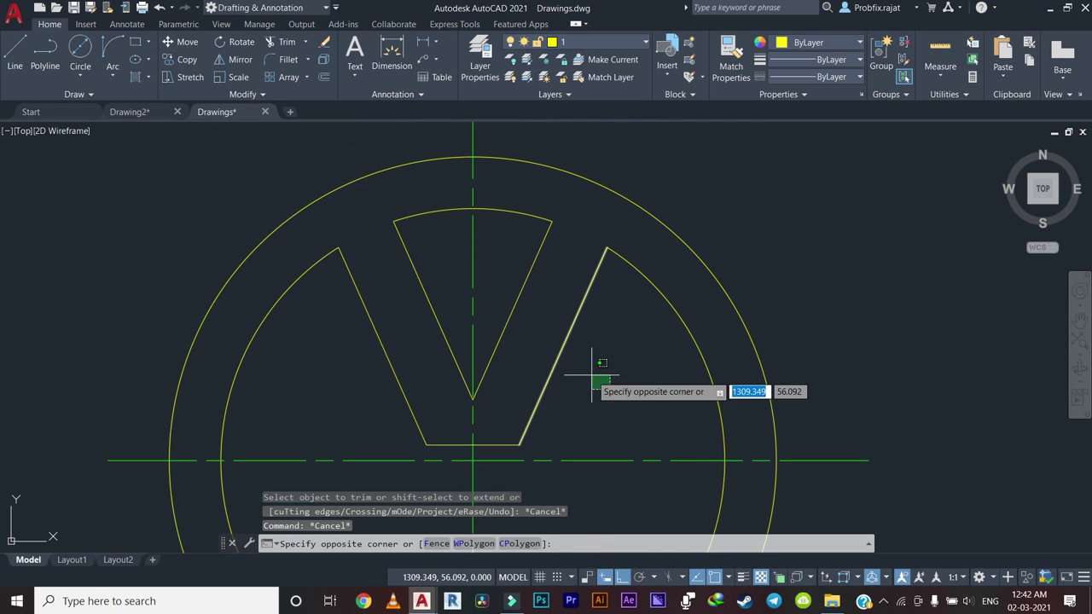
{"action": "key", "text": "Escape"}
{"action": "scroll", "coordinate": [605, 376], "scroll_direction": "down", "scroll_amount": 4}
{"action": "scroll", "coordinate": [605, 376], "scroll_direction": "down", "scroll_amount": 2}
{"action": "scroll", "coordinate": [524, 316], "scroll_direction": "up", "scroll_amount": 2}
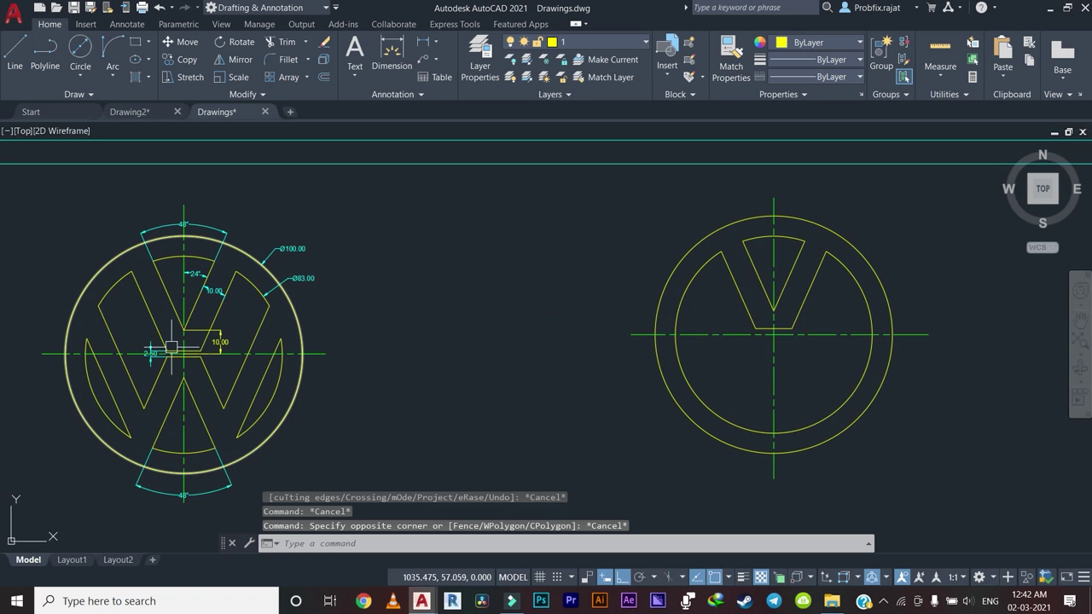
{"action": "middle_click_drag", "start_coordinate": [874, 393], "coordinate": [834, 448]}
{"action": "scroll", "coordinate": [813, 361], "scroll_direction": "up", "scroll_amount": 5}
Select both V arms and the V's flat bottom line.
{"action": "left_click", "coordinate": [814, 361]}
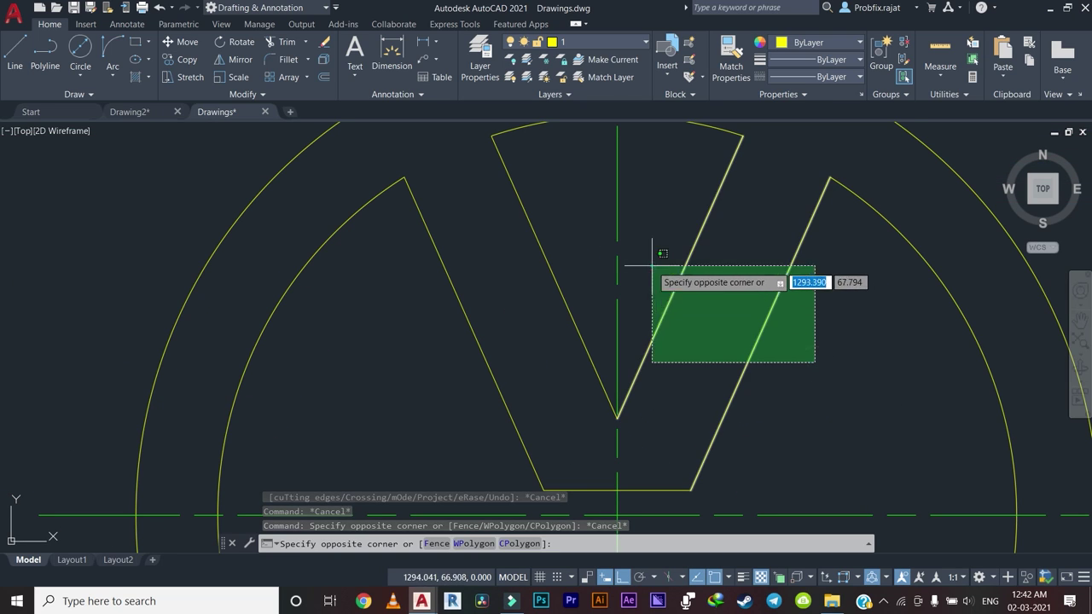
{"action": "left_click", "coordinate": [653, 263]}
{"action": "left_click", "coordinate": [560, 209]}
{"action": "left_click", "coordinate": [403, 286]}
{"action": "scroll", "coordinate": [406, 336], "scroll_direction": "down", "scroll_amount": 3}
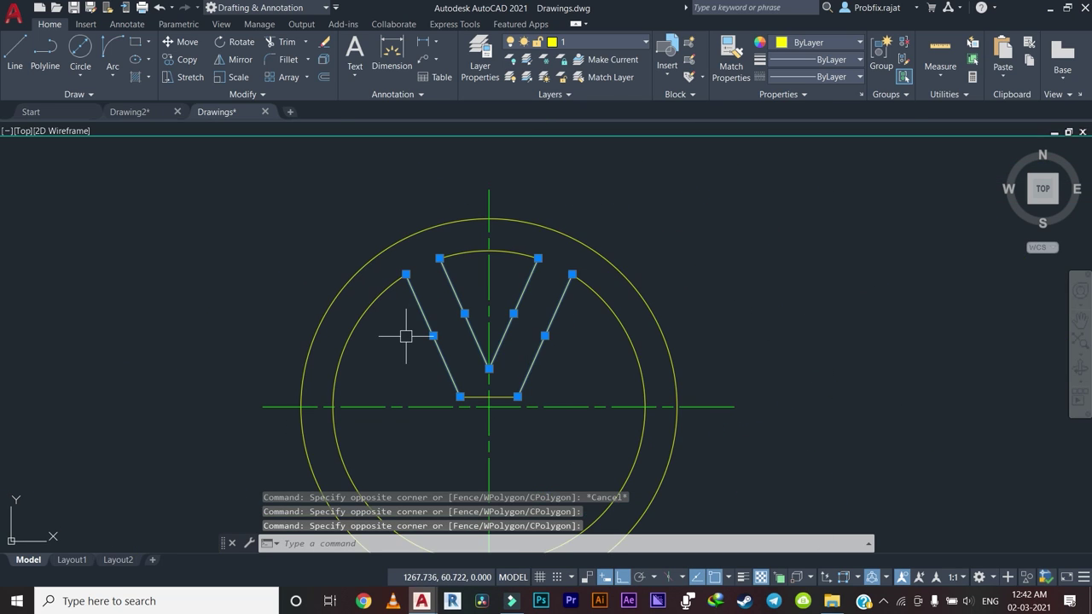
{"action": "left_click", "coordinate": [472, 393]}
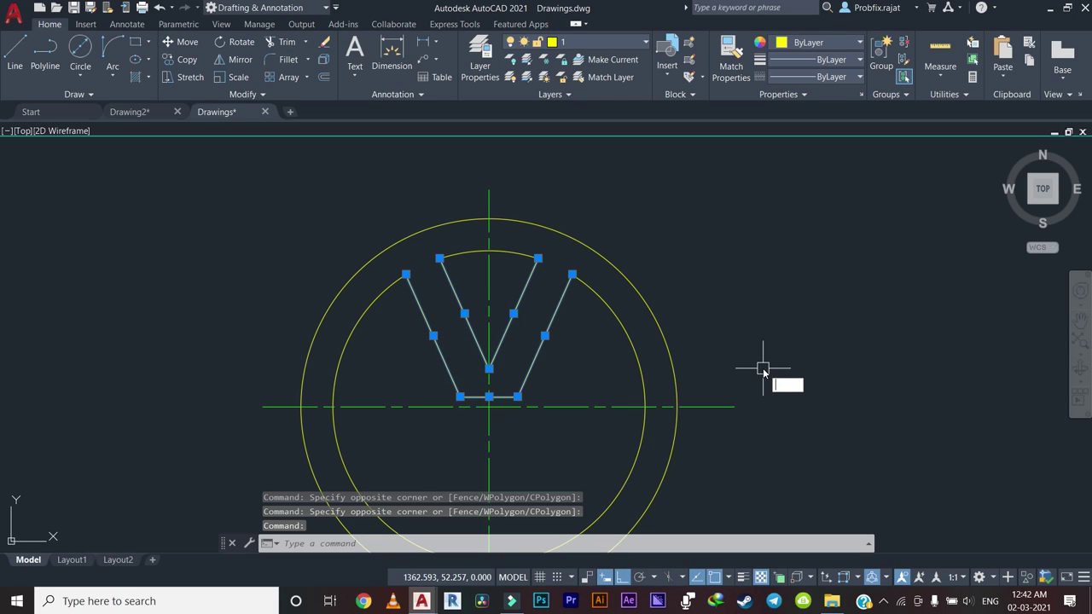
Mirror the V lines across the horizontal centre line, keeping the original.
{"action": "key", "text": "Return"}
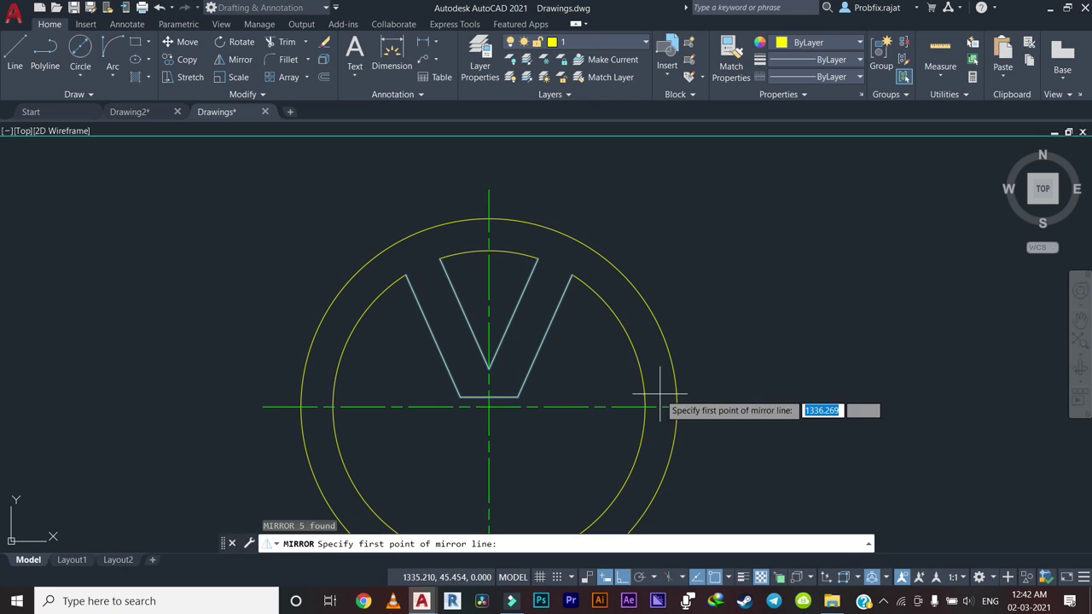
{"action": "left_click", "coordinate": [488, 407]}
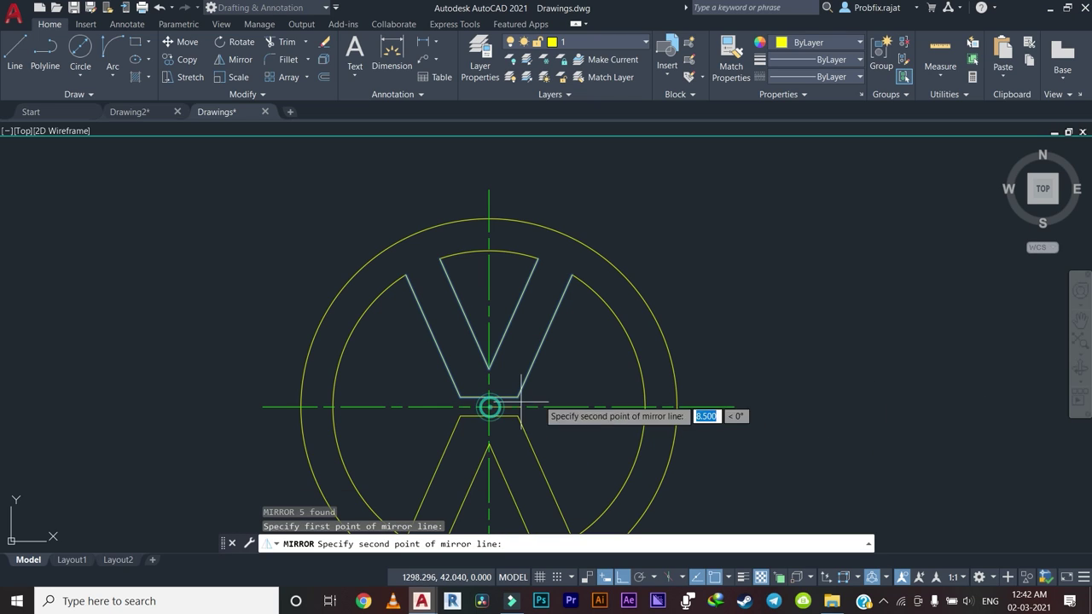
{"action": "middle_click_drag", "start_coordinate": [905, 393], "coordinate": [900, 312]}
{"action": "left_click", "coordinate": [898, 307]}
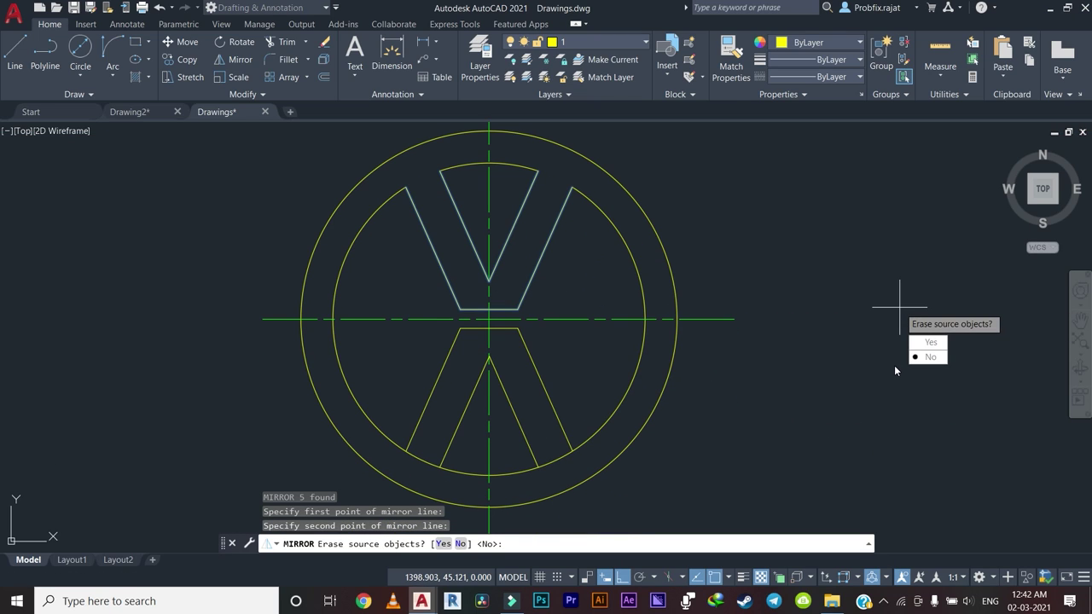
{"action": "key", "text": "Return"}
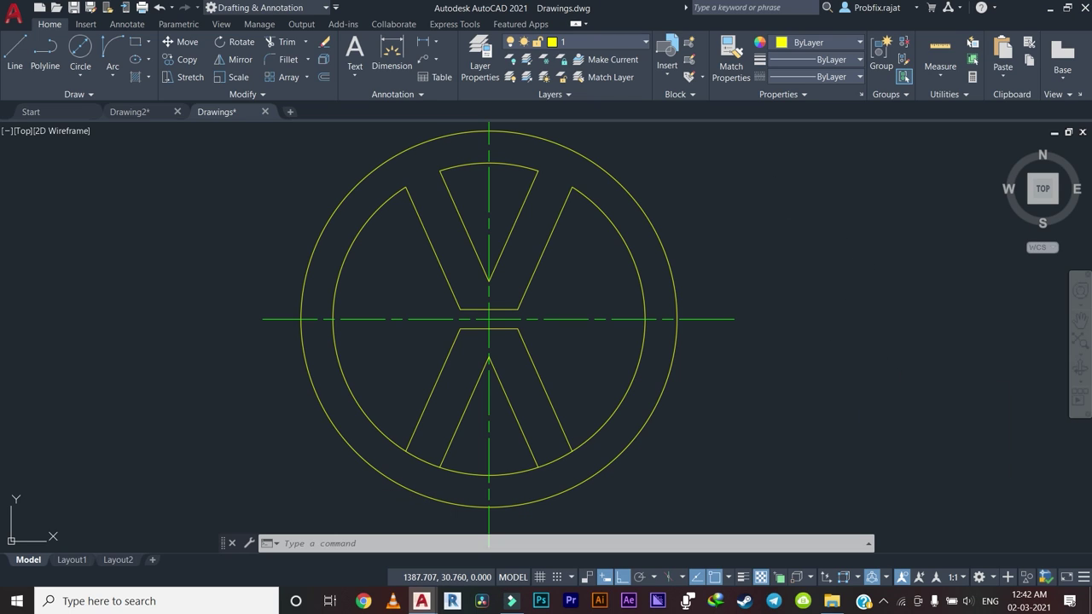
{"action": "type", "text": "tr"}
{"action": "key", "text": "Return"}
{"action": "scroll", "coordinate": [561, 434], "scroll_direction": "up", "scroll_amount": 2}
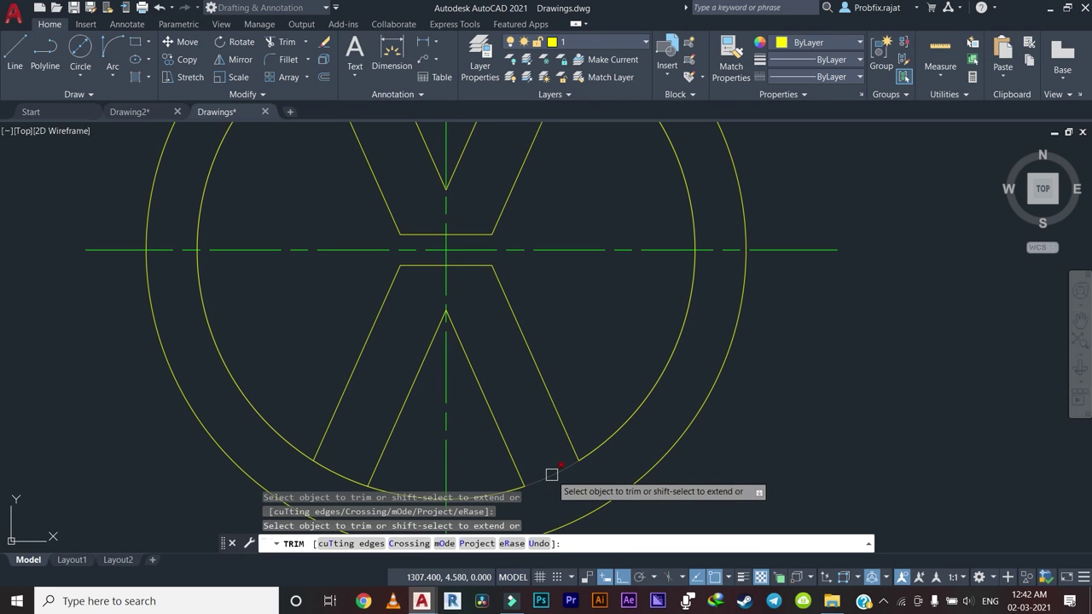
{"action": "middle_click_drag", "start_coordinate": [551, 474], "coordinate": [710, 360]}
{"action": "left_click", "coordinate": [506, 356]}
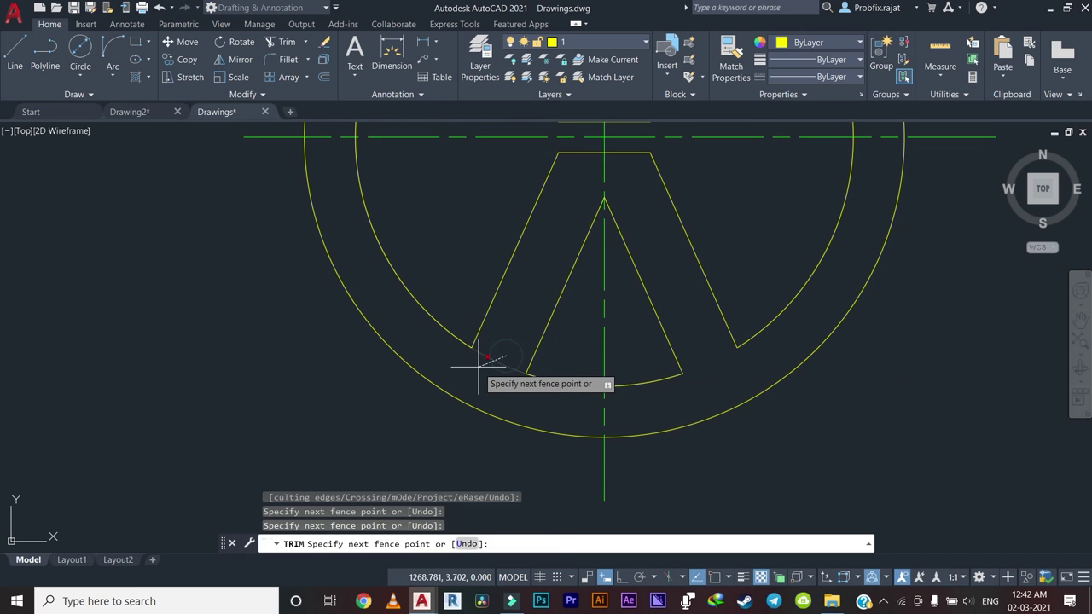
{"action": "key", "text": "Return"}
{"action": "scroll", "coordinate": [479, 365], "scroll_direction": "down", "scroll_amount": 2}
{"action": "scroll", "coordinate": [512, 446], "scroll_direction": "down", "scroll_amount": 2}
{"action": "key", "text": "Escape"}
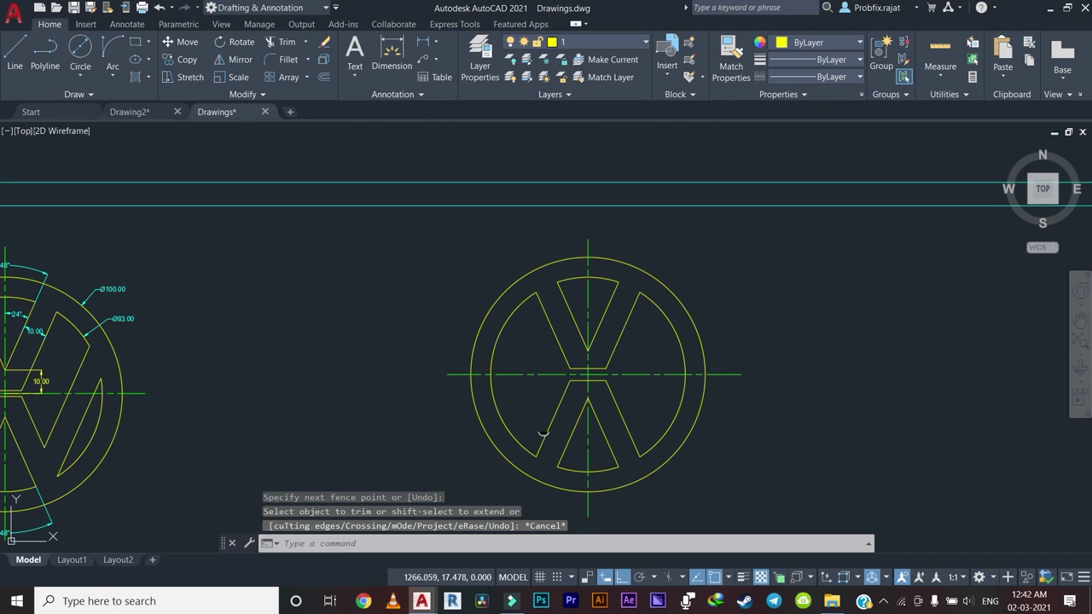
{"action": "middle_click_drag", "start_coordinate": [542, 434], "coordinate": [712, 423]}
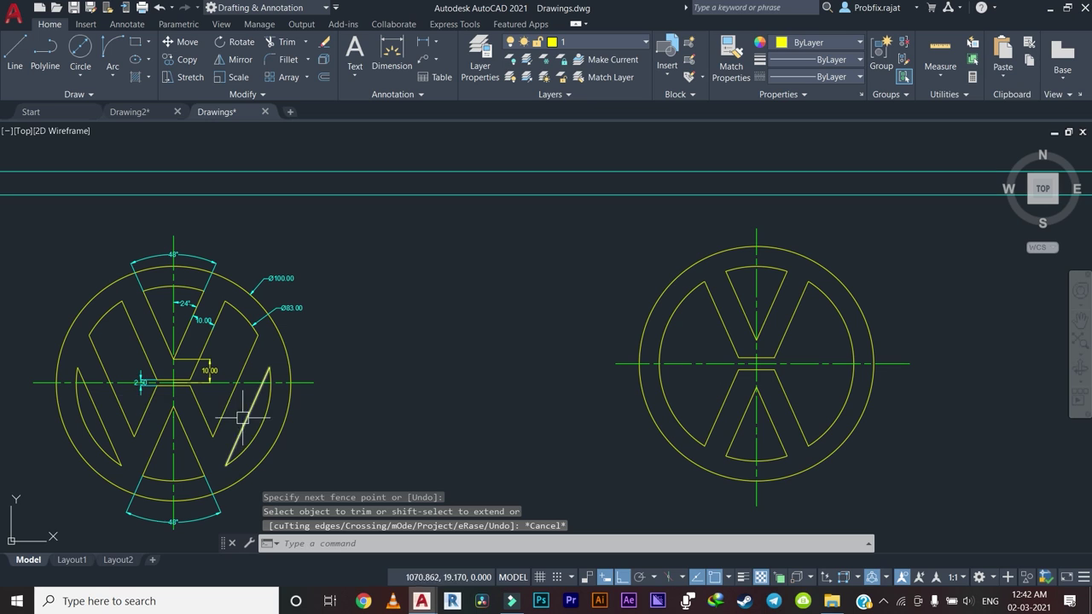
{"action": "middle_click_drag", "start_coordinate": [284, 383], "coordinate": [241, 374]}
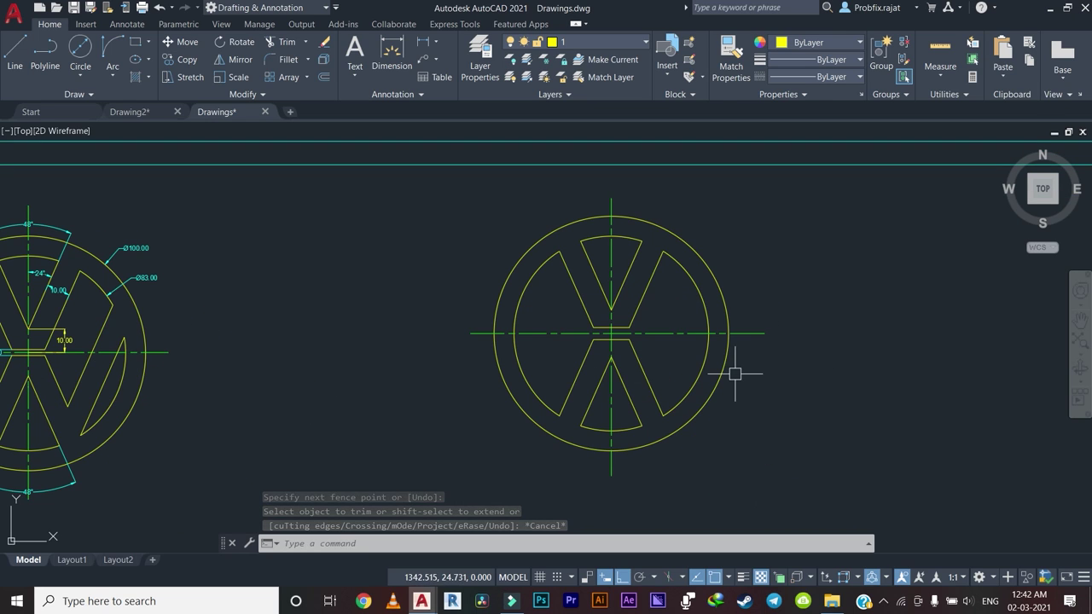
{"action": "scroll", "coordinate": [418, 375], "scroll_direction": "down", "scroll_amount": 2}
{"action": "scroll", "coordinate": [264, 341], "scroll_direction": "up", "scroll_amount": 2}
{"action": "scroll", "coordinate": [457, 337], "scroll_direction": "up", "scroll_amount": 3}
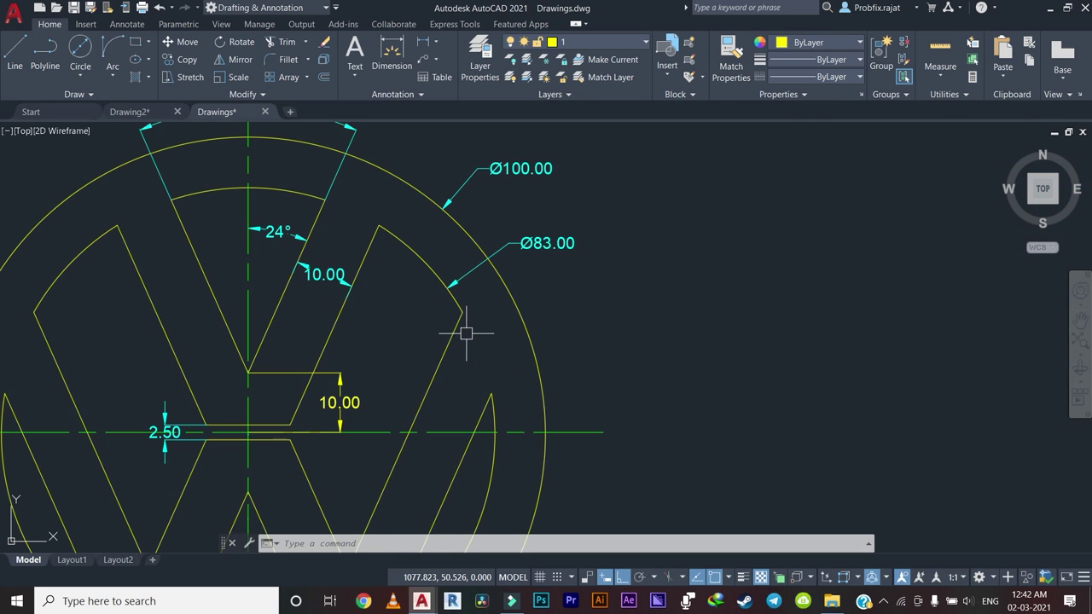
{"action": "scroll", "coordinate": [469, 314], "scroll_direction": "down", "scroll_amount": 3}
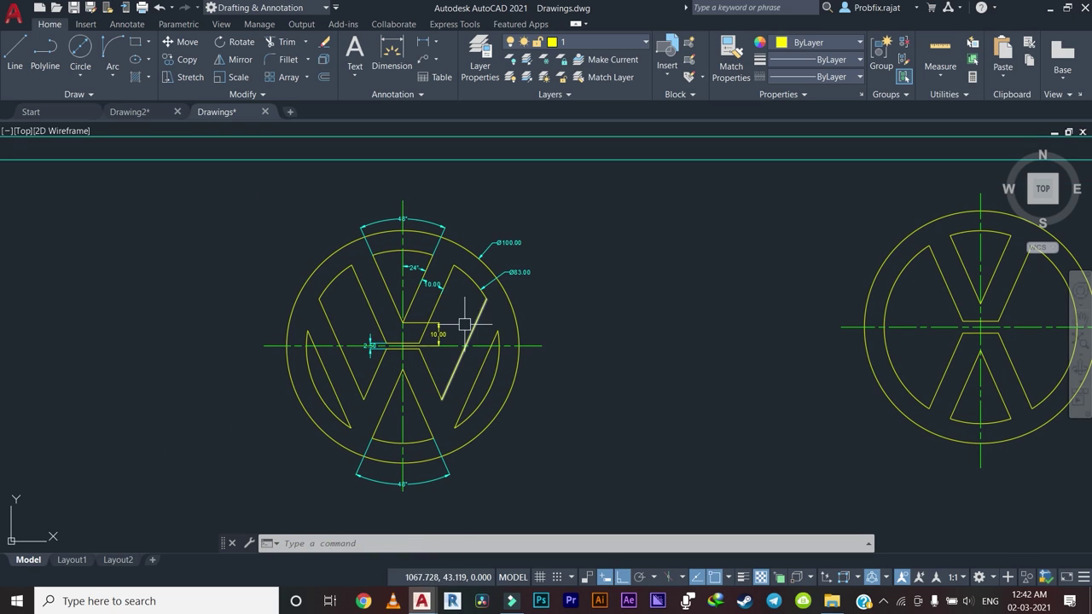
{"action": "scroll", "coordinate": [505, 390], "scroll_direction": "up", "scroll_amount": 4}
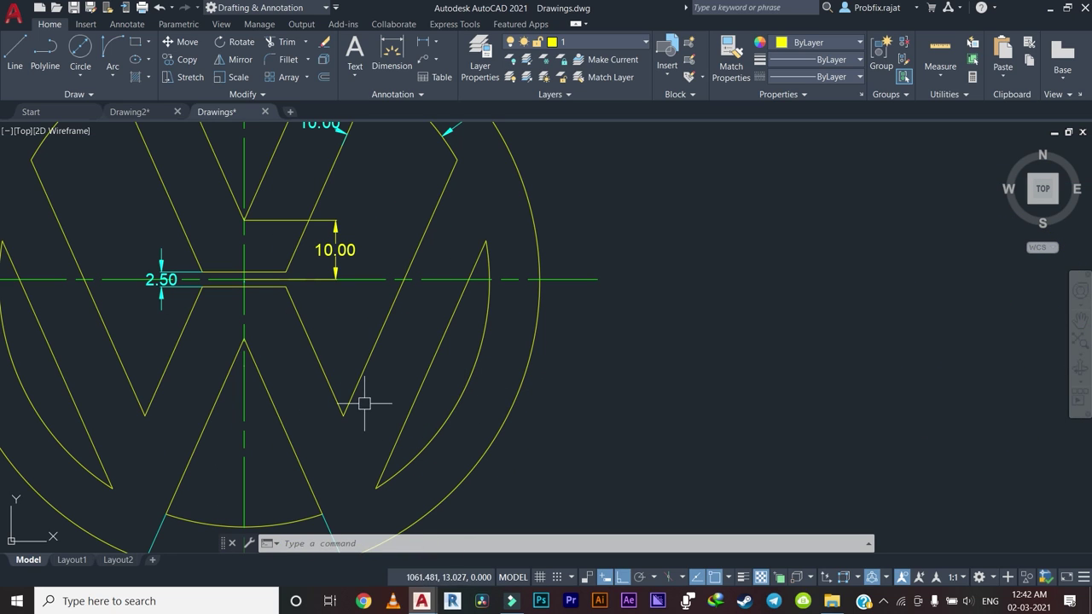
{"action": "scroll", "coordinate": [402, 366], "scroll_direction": "down", "scroll_amount": 4}
{"action": "middle_click_drag", "start_coordinate": [392, 358], "coordinate": [403, 397]}
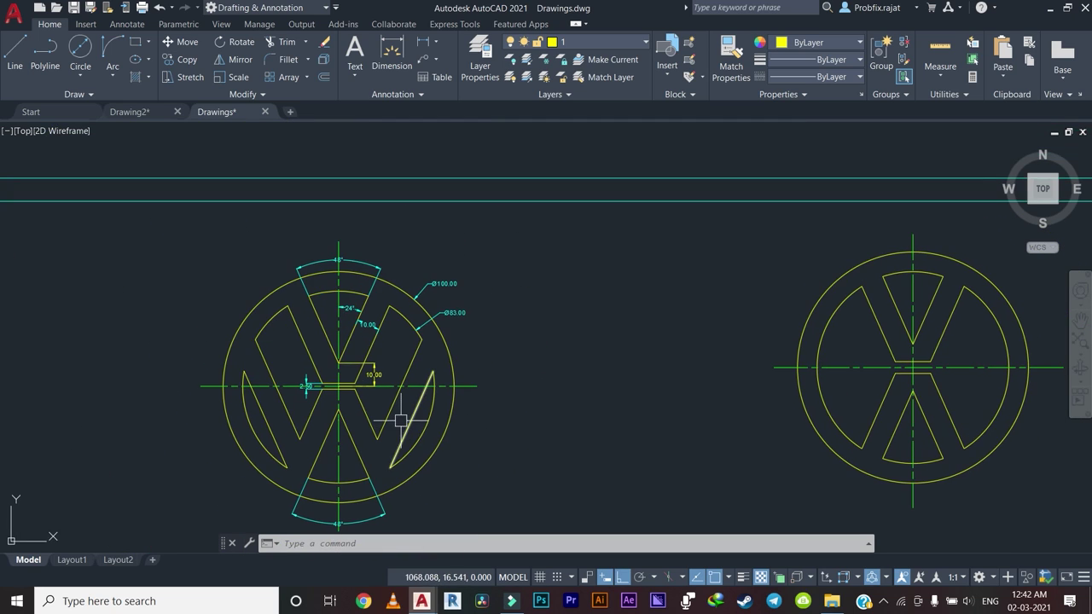
{"action": "scroll", "coordinate": [402, 397], "scroll_direction": "up", "scroll_amount": 4}
{"action": "scroll", "coordinate": [405, 399], "scroll_direction": "down", "scroll_amount": 4}
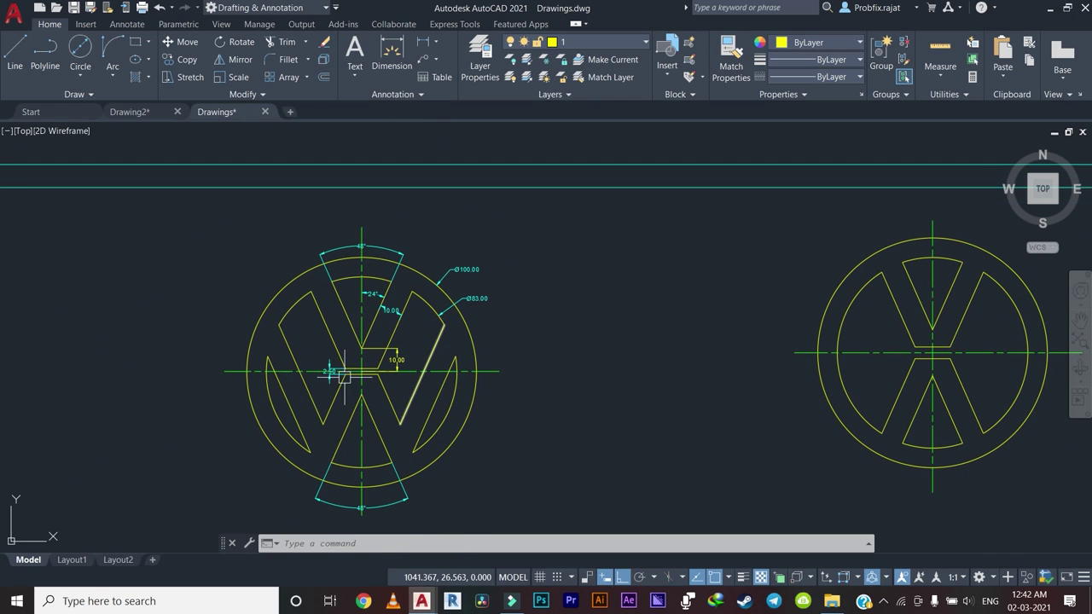
{"action": "scroll", "coordinate": [336, 371], "scroll_direction": "up", "scroll_amount": 2}
{"action": "middle_click_drag", "start_coordinate": [459, 414], "coordinate": [440, 403]}
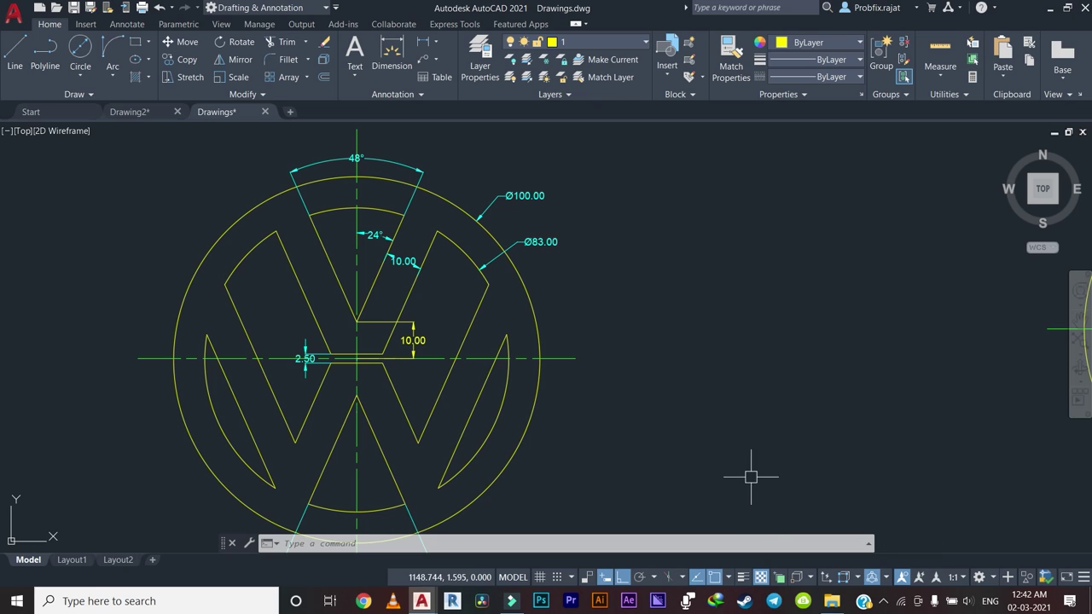
{"action": "middle_click_drag", "start_coordinate": [750, 477], "coordinate": [487, 426]}
{"action": "scroll", "coordinate": [526, 426], "scroll_direction": "down", "scroll_amount": 4}
{"action": "scroll", "coordinate": [619, 400], "scroll_direction": "up", "scroll_amount": 3}
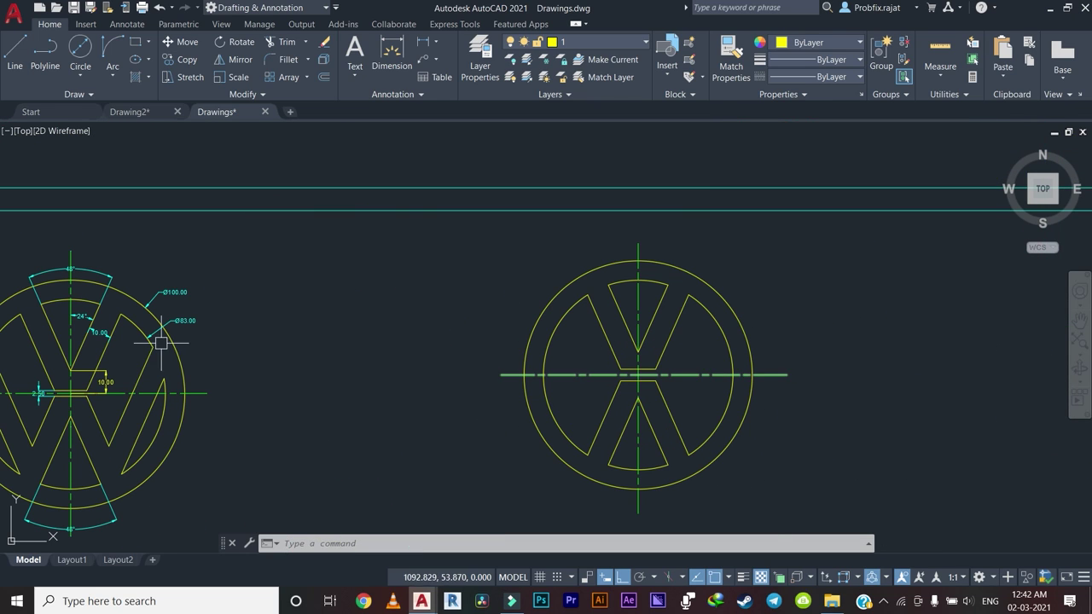
{"action": "scroll", "coordinate": [741, 426], "scroll_direction": "up", "scroll_amount": 5}
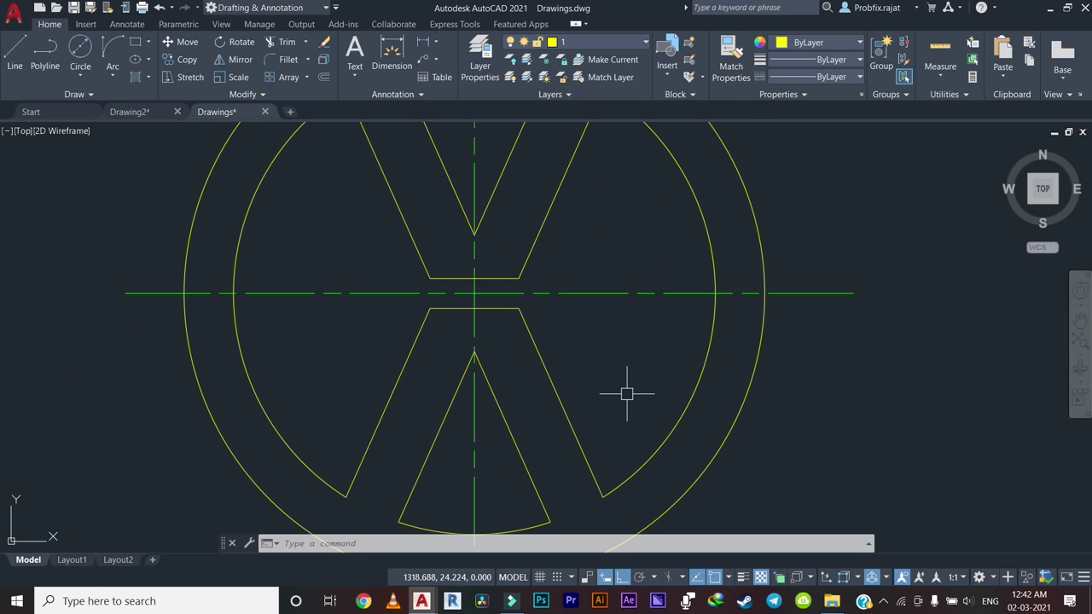
{"action": "scroll", "coordinate": [597, 413], "scroll_direction": "down", "scroll_amount": 6}
{"action": "scroll", "coordinate": [567, 345], "scroll_direction": "up", "scroll_amount": 3}
Copy the logo's right slanted line to the lower right inside the ring.
{"action": "left_click", "coordinate": [565, 335]}
{"action": "type", "text": "co"}
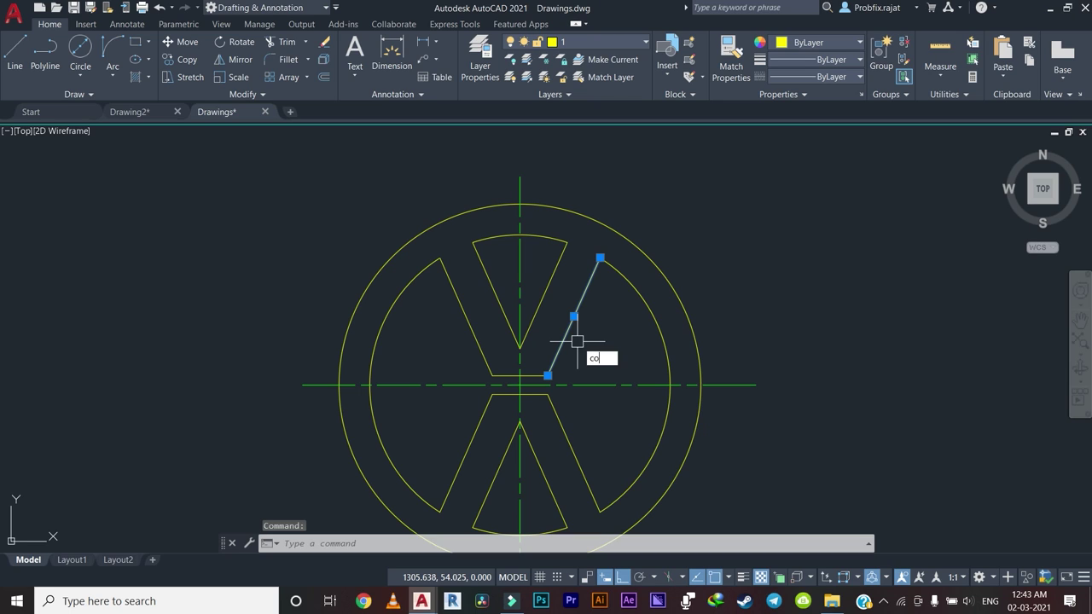
{"action": "key", "text": "Return"}
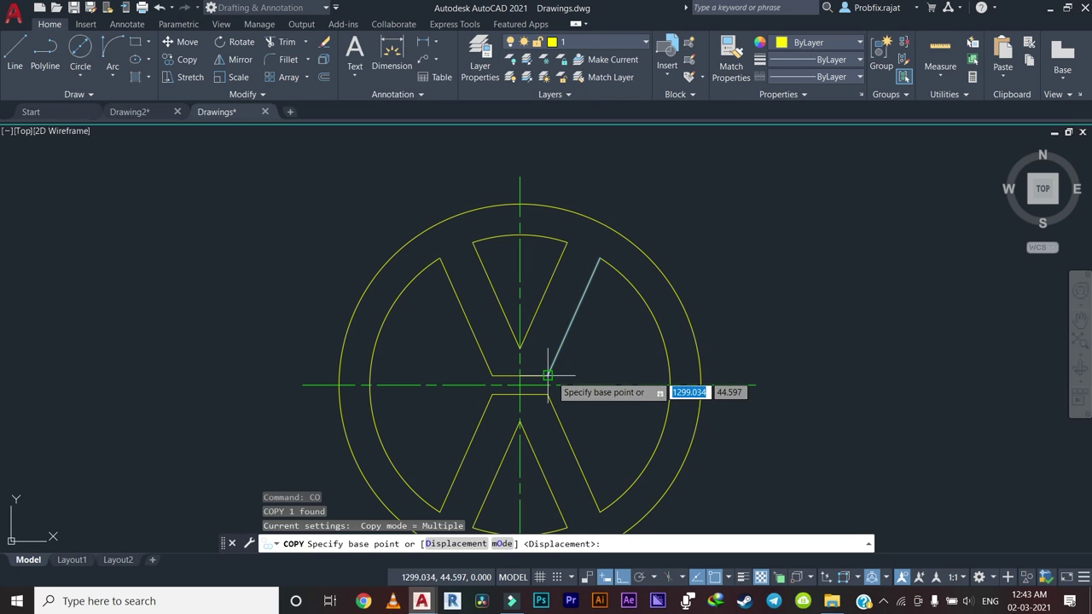
{"action": "left_click", "coordinate": [548, 375]}
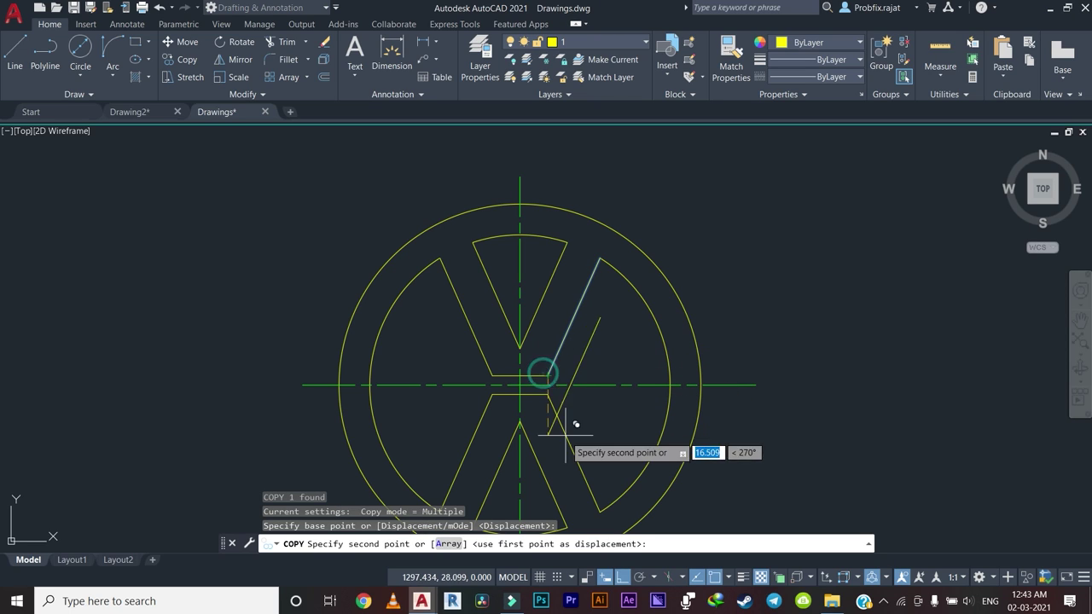
{"action": "left_click", "coordinate": [599, 512]}
{"action": "key", "text": "Escape"}
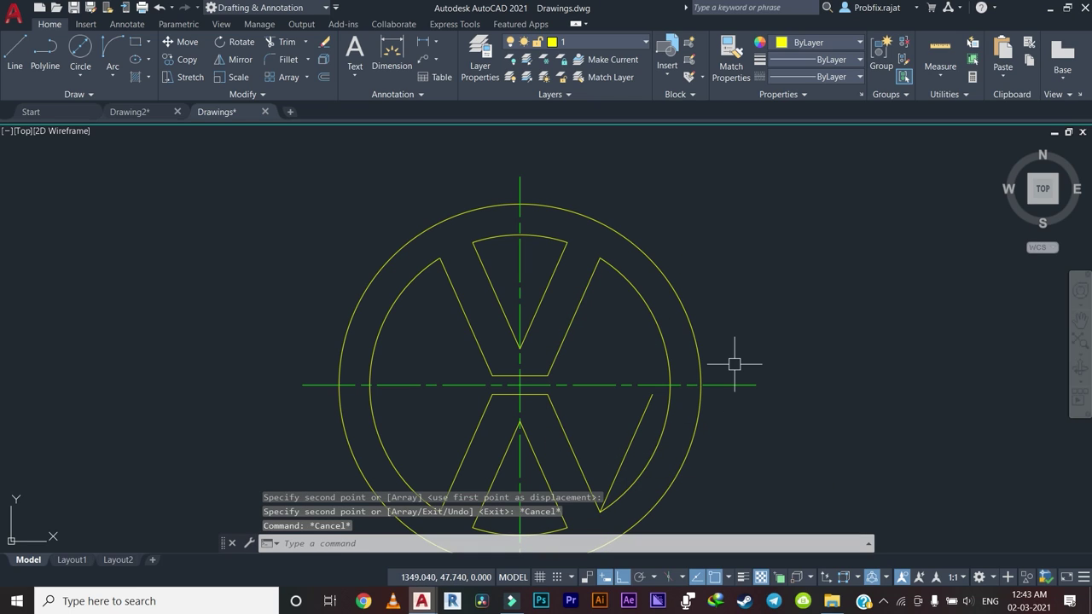
Extend the copied slanted line up to the inner and outer circles.
{"action": "type", "text": "ex"}
{"action": "key", "text": "Return"}
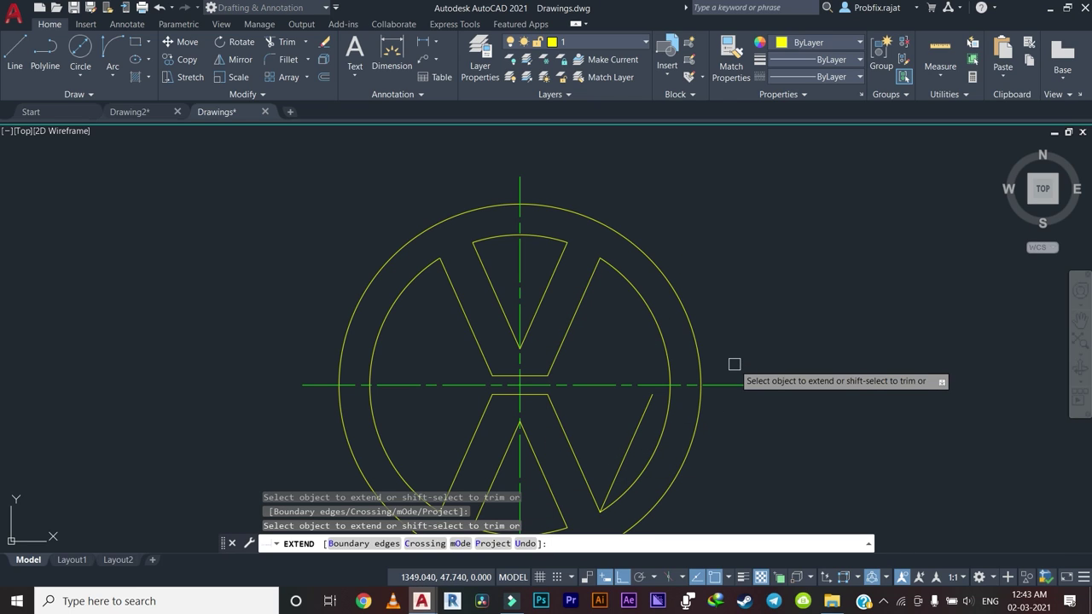
{"action": "left_click", "coordinate": [659, 388]}
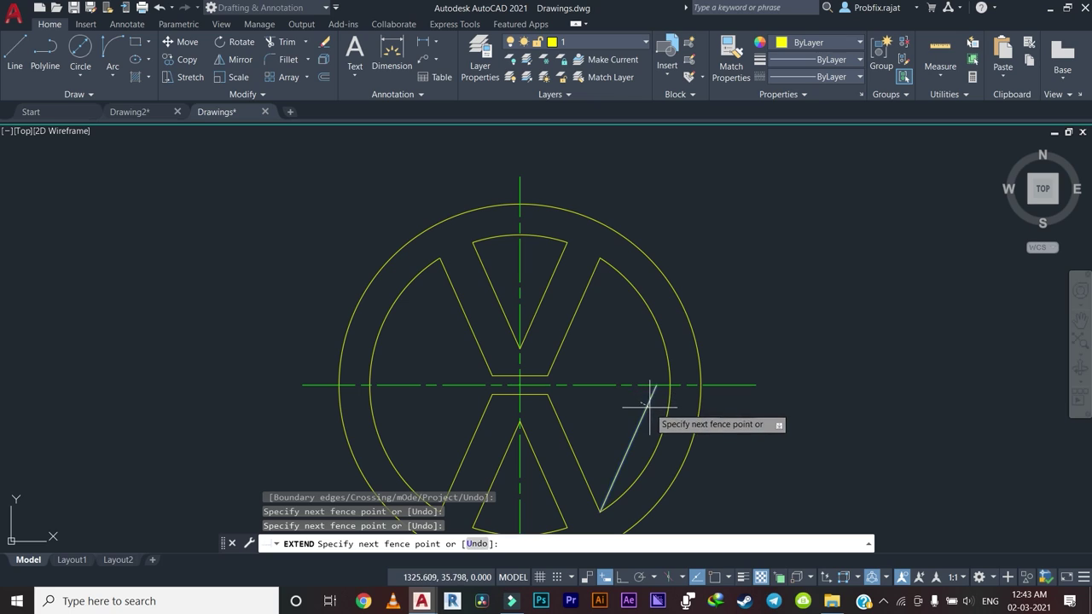
{"action": "key", "text": "Return"}
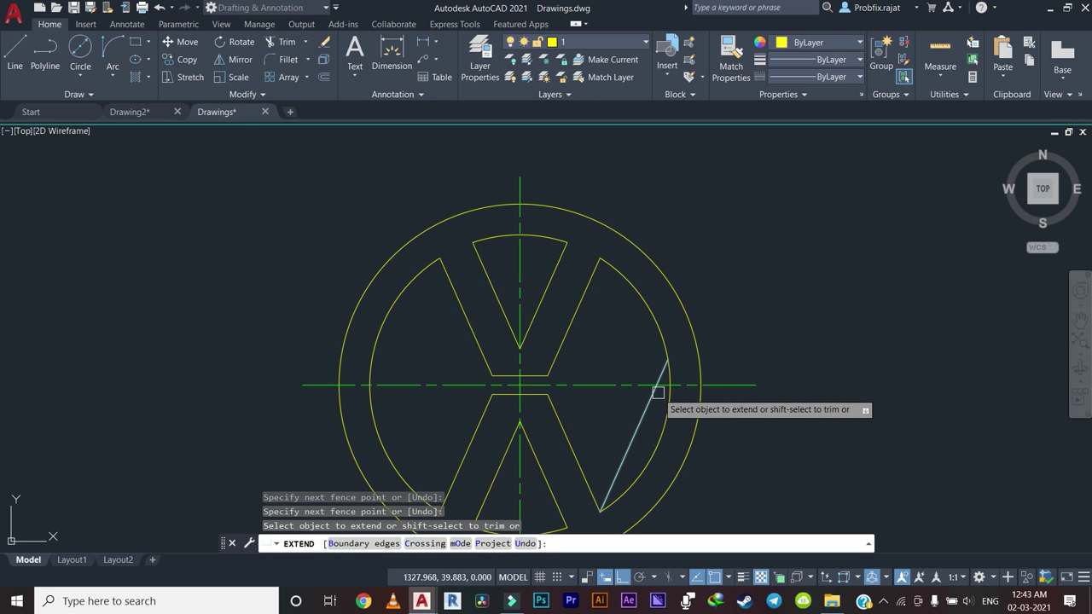
{"action": "left_click", "coordinate": [658, 389]}
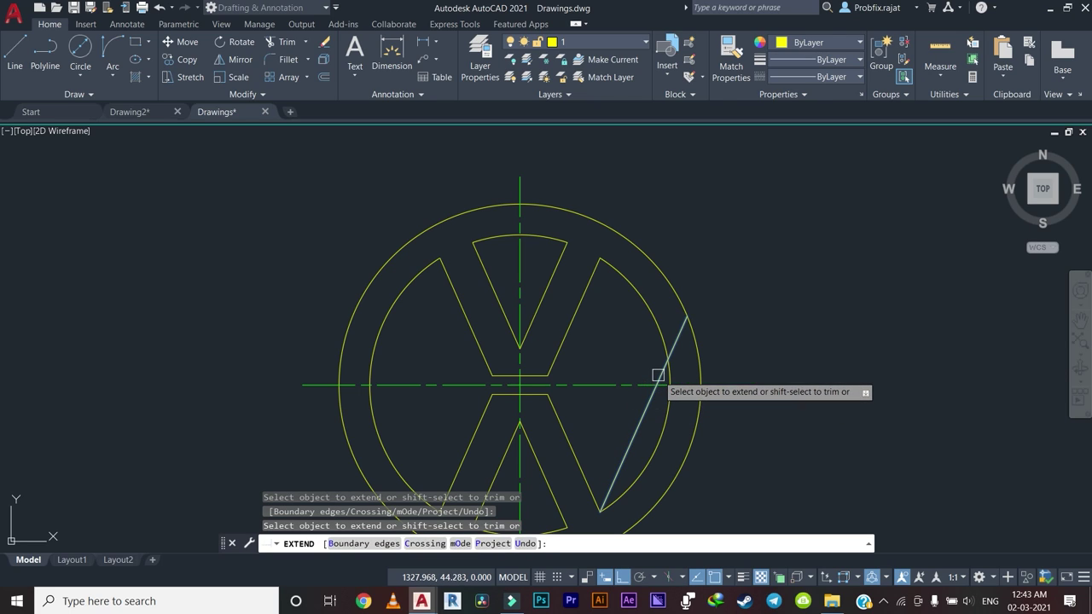
{"action": "key", "text": "Escape"}
{"action": "scroll", "coordinate": [647, 405], "scroll_direction": "up", "scroll_amount": 2}
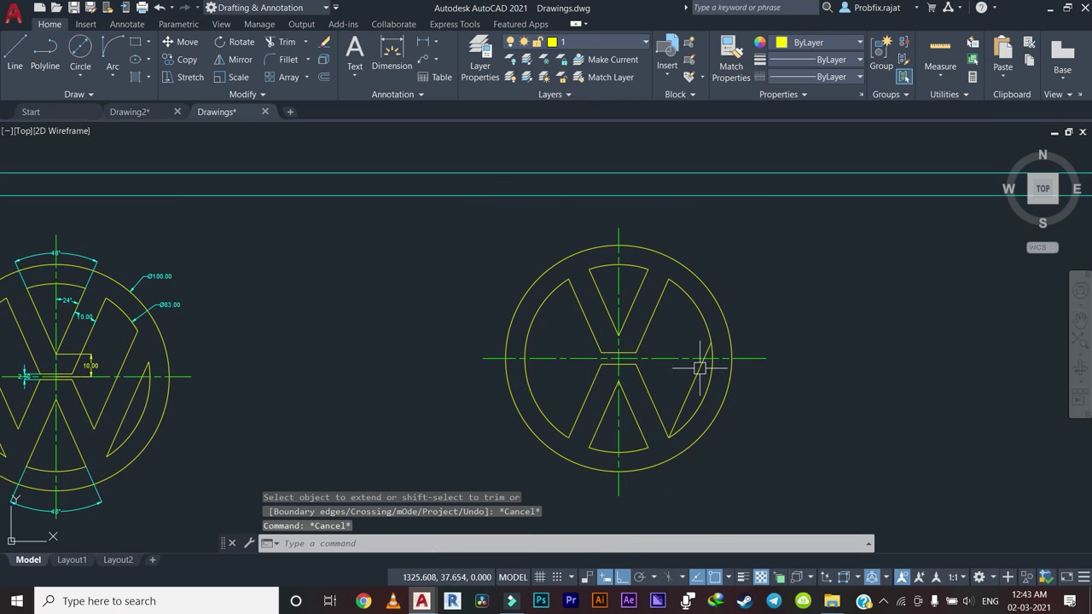
{"action": "type", "text": "o"}
Offset the extended diagonal 10 units to its left side.
{"action": "key", "text": "Return"}
{"action": "type", "text": "10"}
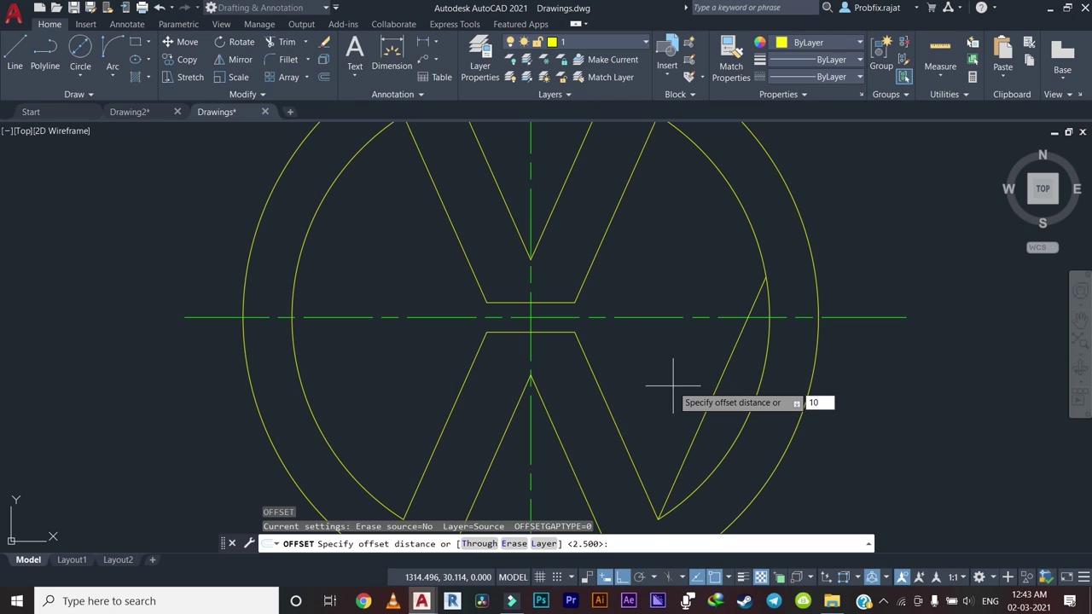
{"action": "key", "text": "Return"}
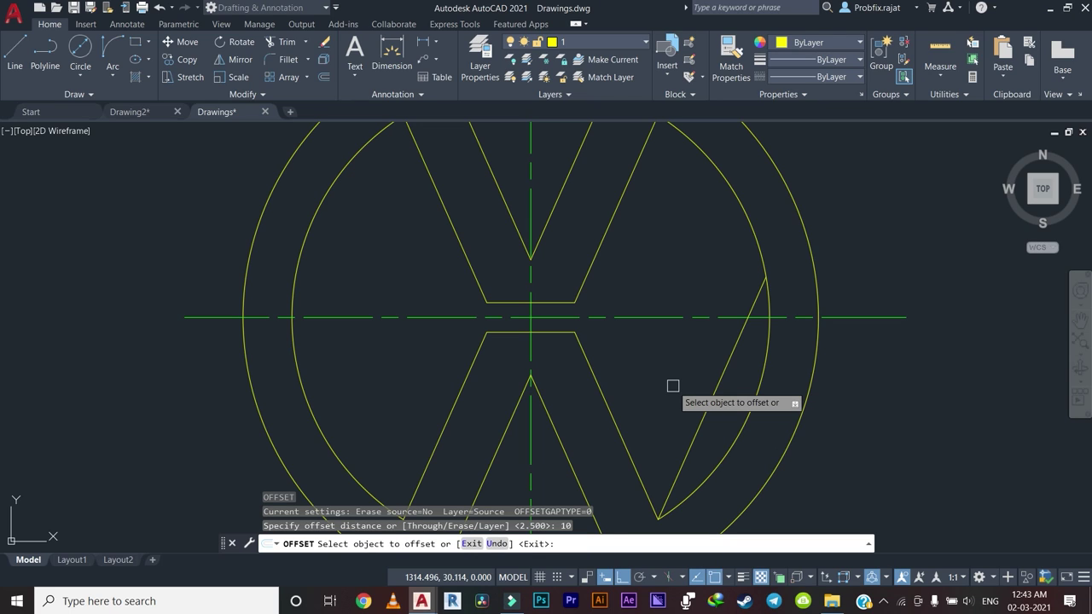
{"action": "left_click", "coordinate": [706, 414]}
{"action": "left_click", "coordinate": [653, 369]}
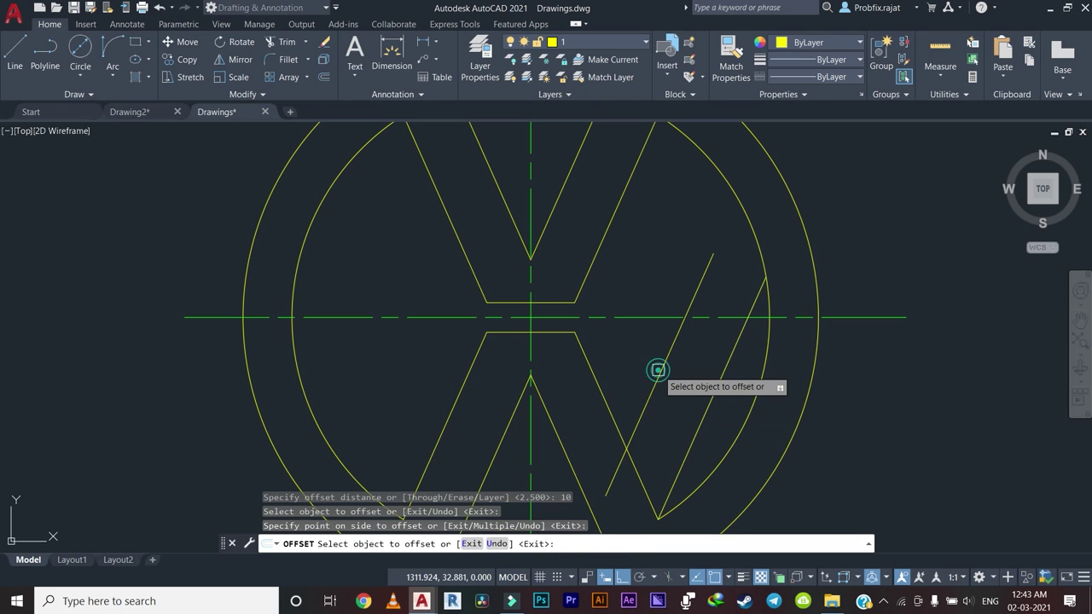
{"action": "key", "text": "Escape"}
{"action": "scroll", "coordinate": [652, 362], "scroll_direction": "down", "scroll_amount": 2}
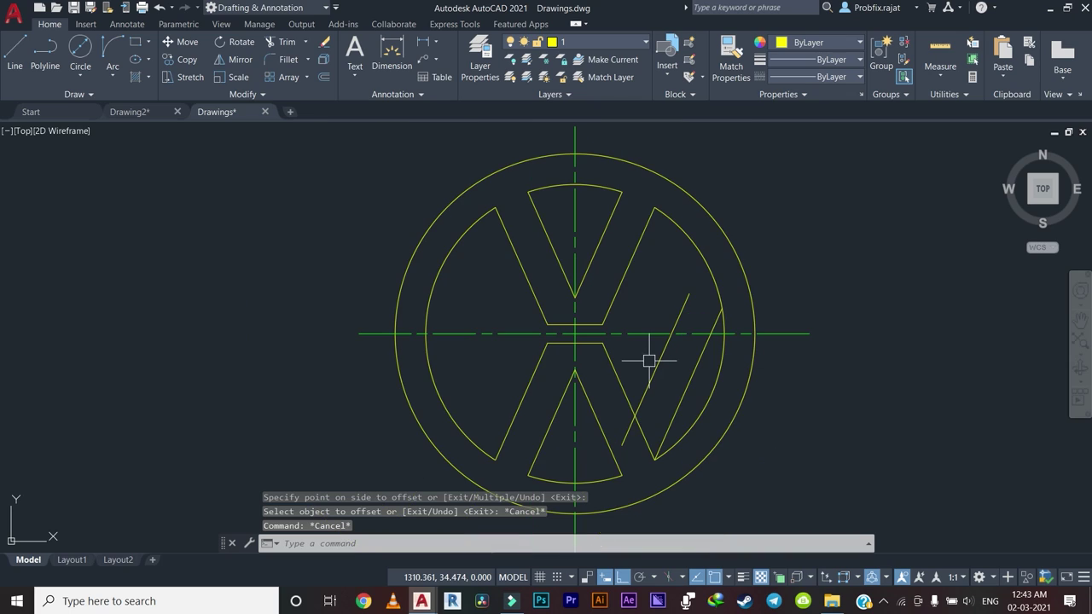
Extend the new parallel line up to the inner circle.
{"action": "type", "text": "tr"}
{"action": "key", "text": "Return"}
{"action": "key", "text": "Escape"}
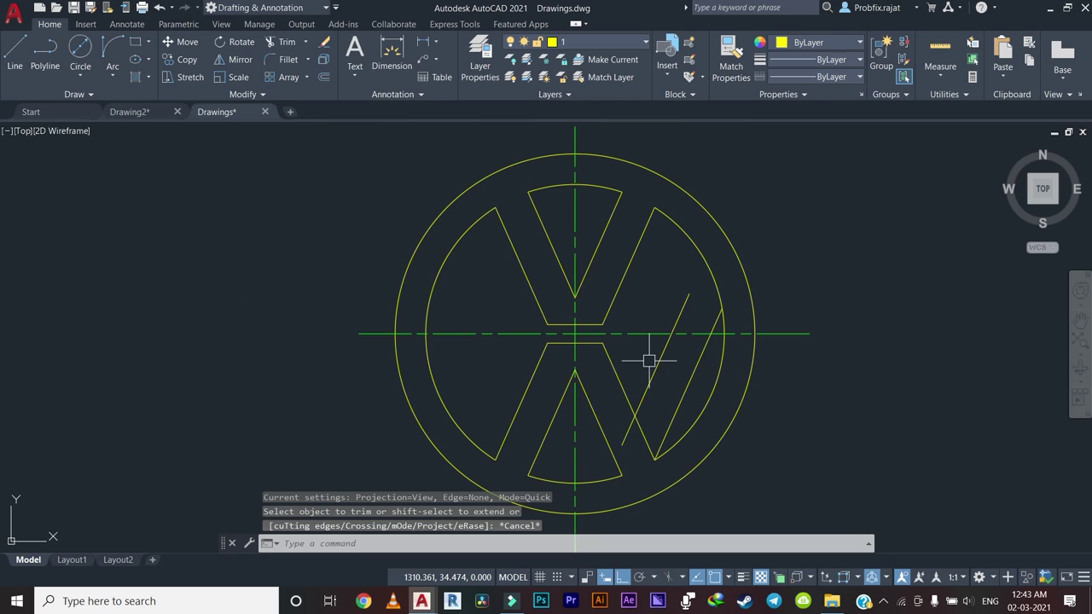
{"action": "key", "text": "Escape"}
{"action": "key", "text": "Escape"}
{"action": "key", "text": "Return"}
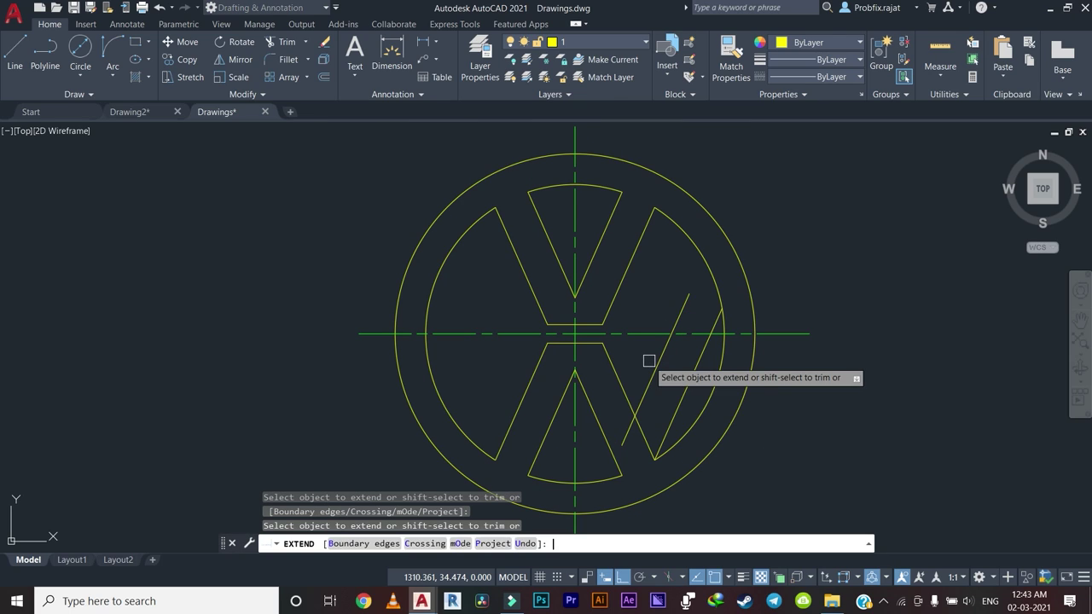
{"action": "left_click", "coordinate": [677, 307]}
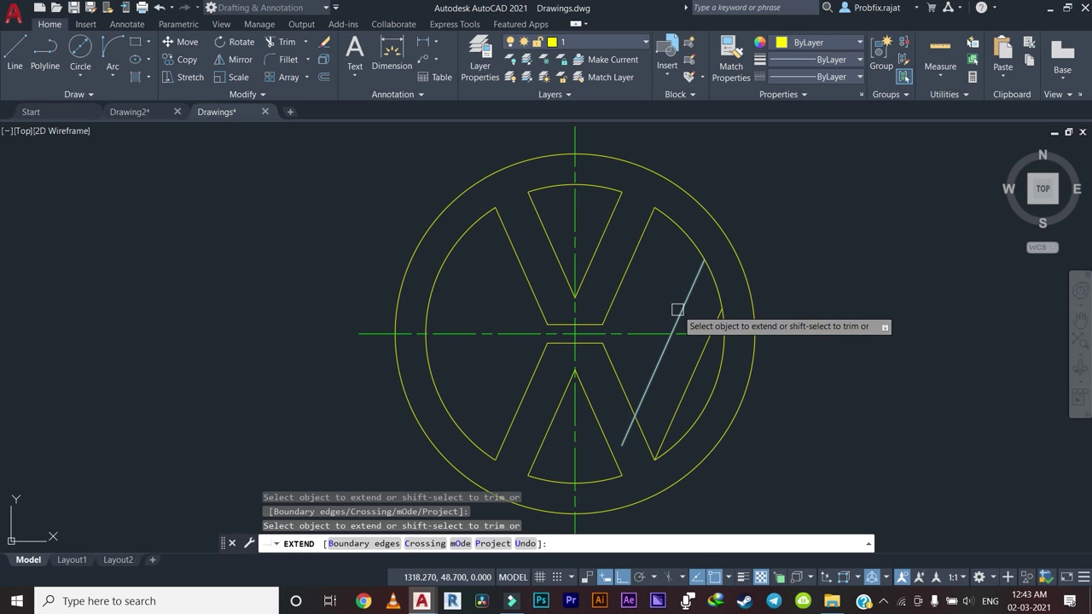
{"action": "key", "text": "Escape"}
{"action": "key", "text": "Escape"}
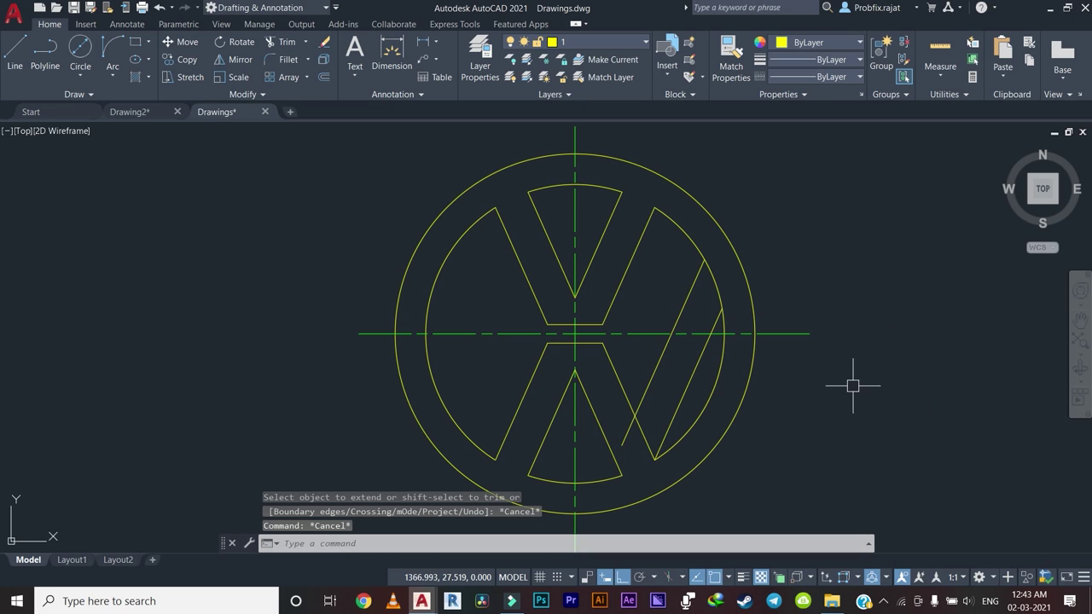
Trim the short lower overhang and window-select both diagonal lines.
{"action": "key", "text": "Return"}
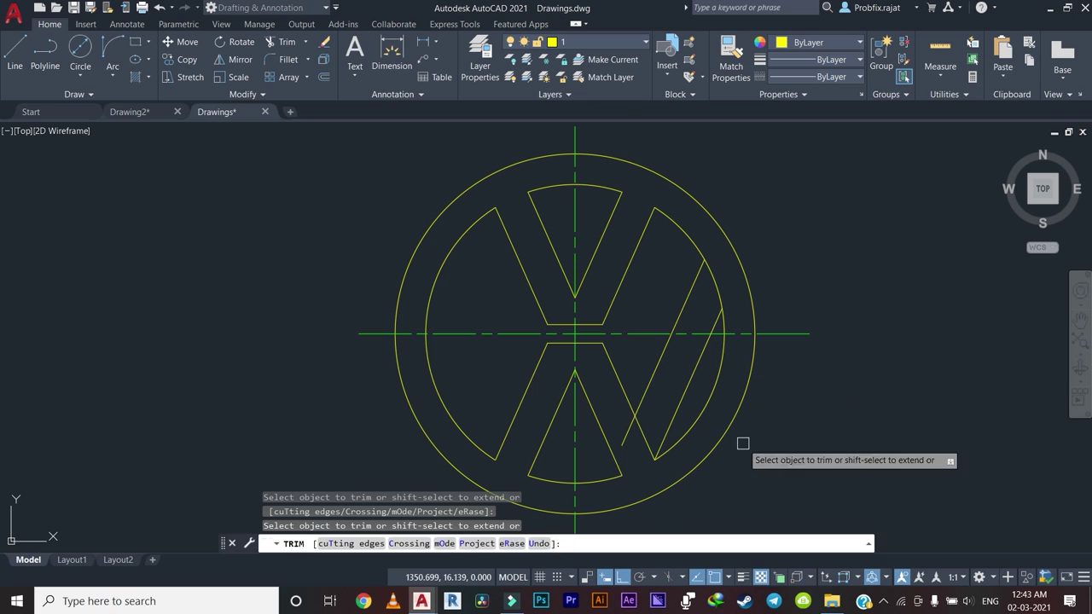
{"action": "scroll", "coordinate": [661, 435], "scroll_direction": "up", "scroll_amount": 2}
{"action": "left_click_drag", "start_coordinate": [622, 419], "coordinate": [602, 421]}
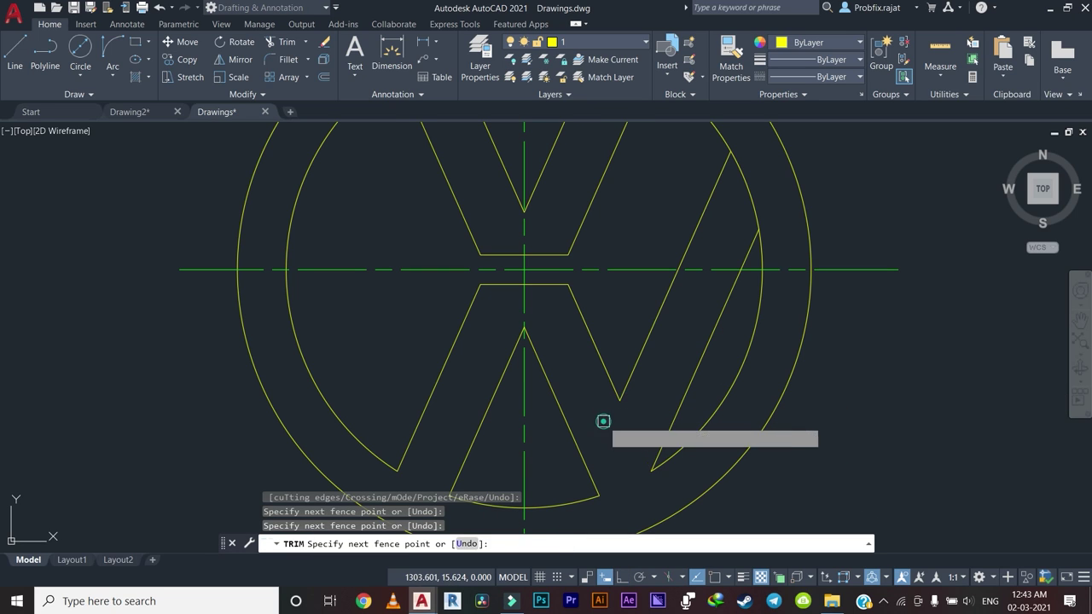
{"action": "scroll", "coordinate": [619, 446], "scroll_direction": "down", "scroll_amount": 4}
{"action": "key", "text": "Escape"}
{"action": "scroll", "coordinate": [636, 403], "scroll_direction": "up", "scroll_amount": 5}
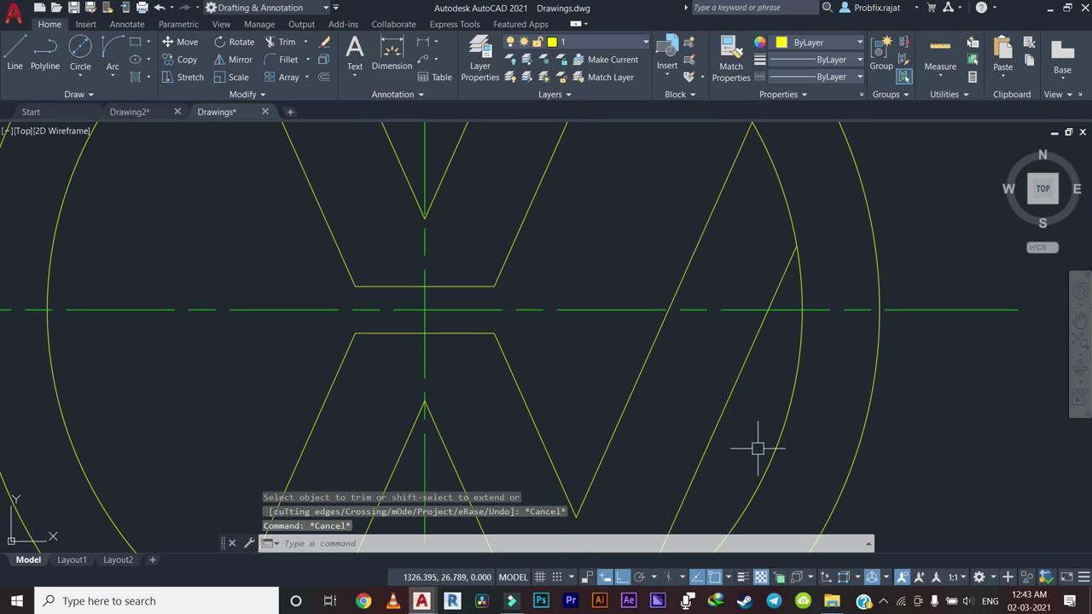
{"action": "left_click", "coordinate": [755, 449]}
{"action": "left_click", "coordinate": [603, 386]}
{"action": "scroll", "coordinate": [603, 386], "scroll_direction": "down", "scroll_amount": 4}
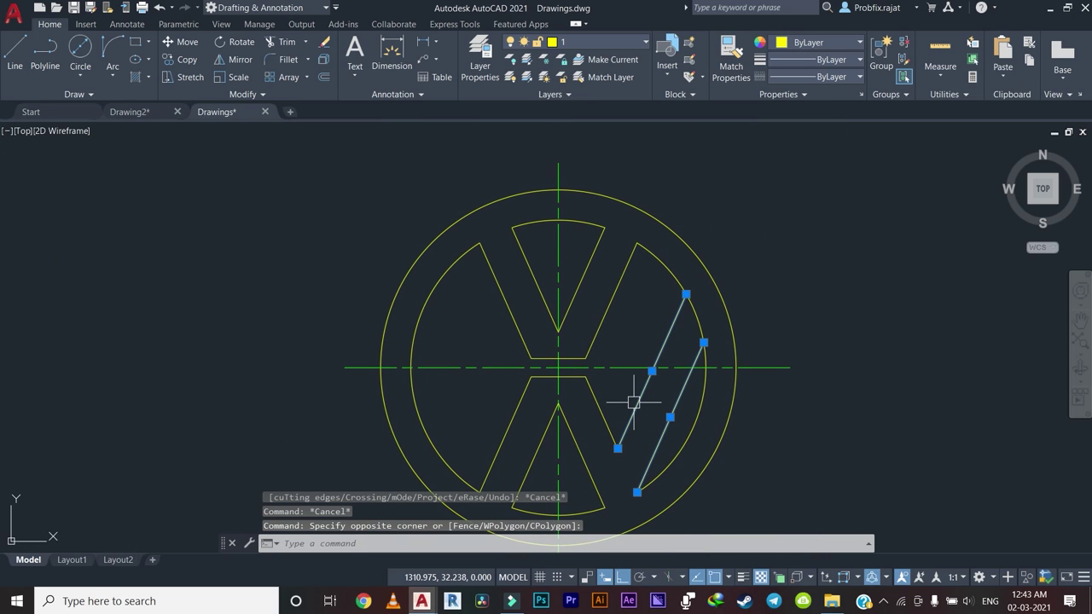
{"action": "type", "text": "mi"}
Mirror the diagonal strokes about a vertical line through the logo centre, keeping the originals.
{"action": "key", "text": "Return"}
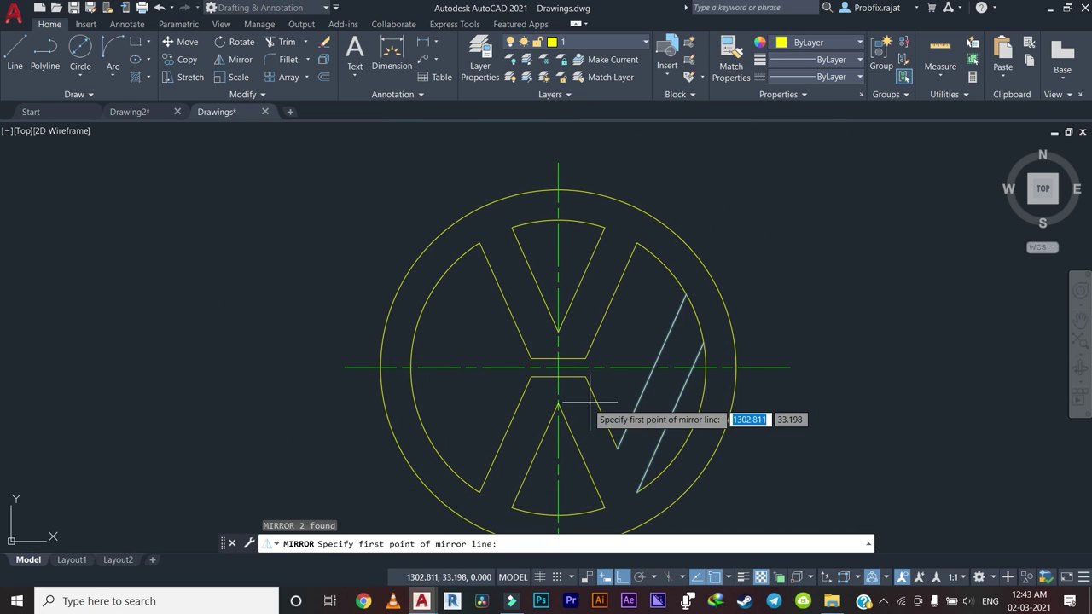
{"action": "left_click", "coordinate": [558, 403]}
{"action": "scroll", "coordinate": [556, 460], "scroll_direction": "down", "scroll_amount": 2}
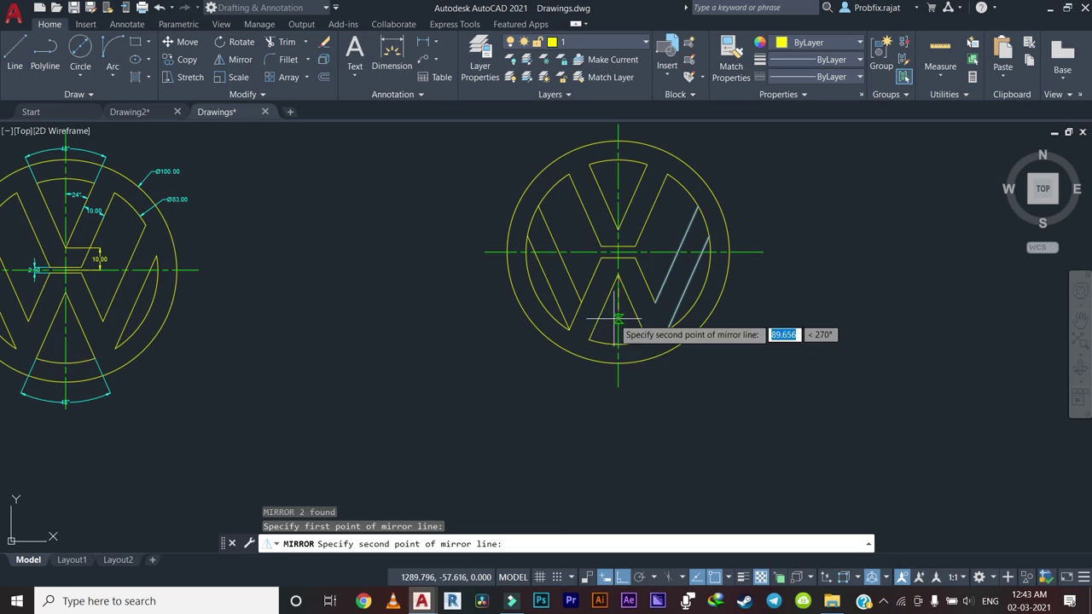
{"action": "left_click", "coordinate": [593, 424]}
{"action": "key", "text": "Return"}
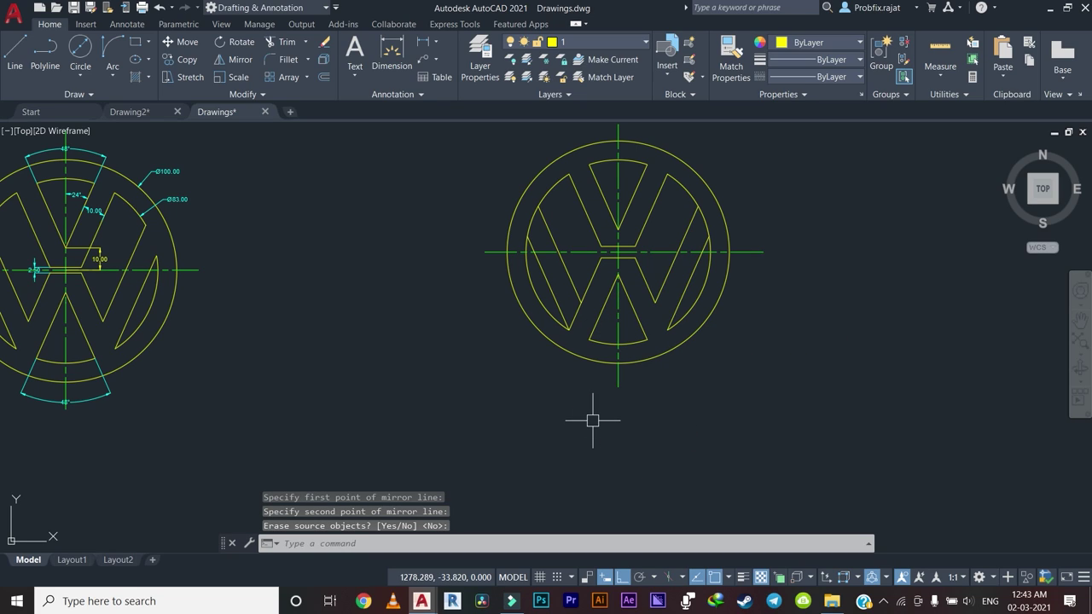
{"action": "type", "text": "R"}
Start trimming the overlapping strokes inside the logo, restarting the trim once after panning.
{"action": "key", "text": "Escape"}
{"action": "key", "text": "Escape"}
{"action": "type", "text": "TR"}
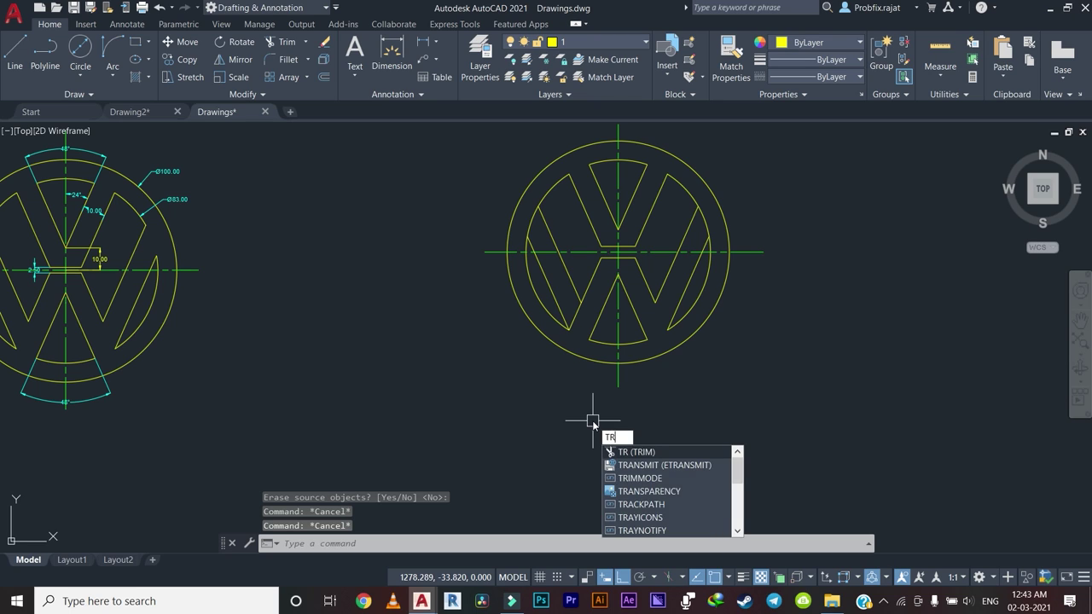
{"action": "key", "text": "Return"}
{"action": "scroll", "coordinate": [569, 311], "scroll_direction": "up", "scroll_amount": 5}
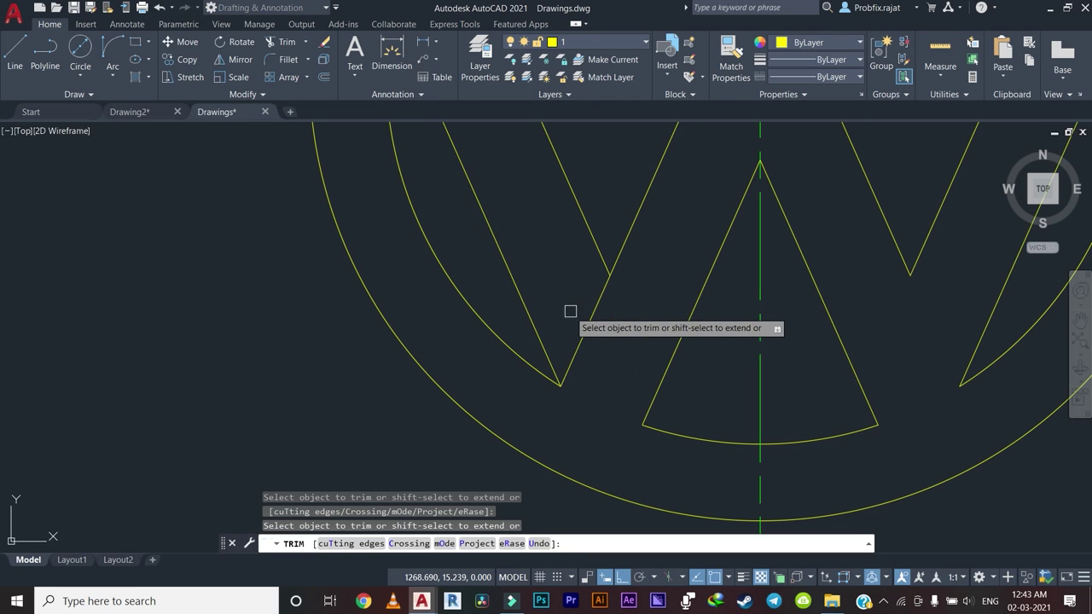
{"action": "left_click", "coordinate": [585, 313]}
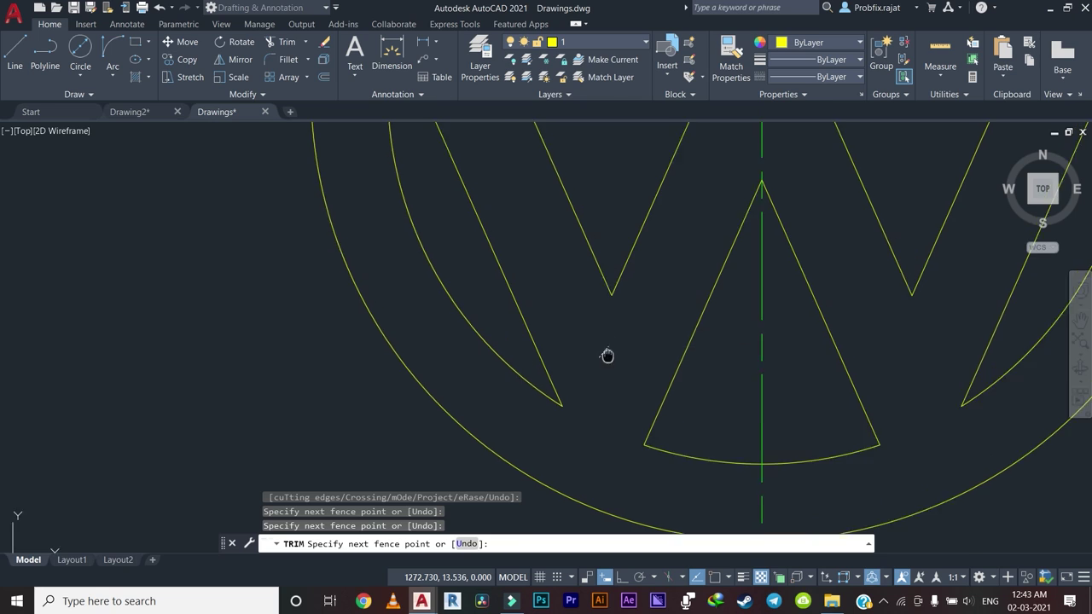
{"action": "scroll", "coordinate": [606, 356], "scroll_direction": "down", "scroll_amount": 2}
{"action": "key", "text": "Escape"}
{"action": "middle_click_drag", "start_coordinate": [566, 315], "coordinate": [568, 382]}
{"action": "type", "text": "tr"}
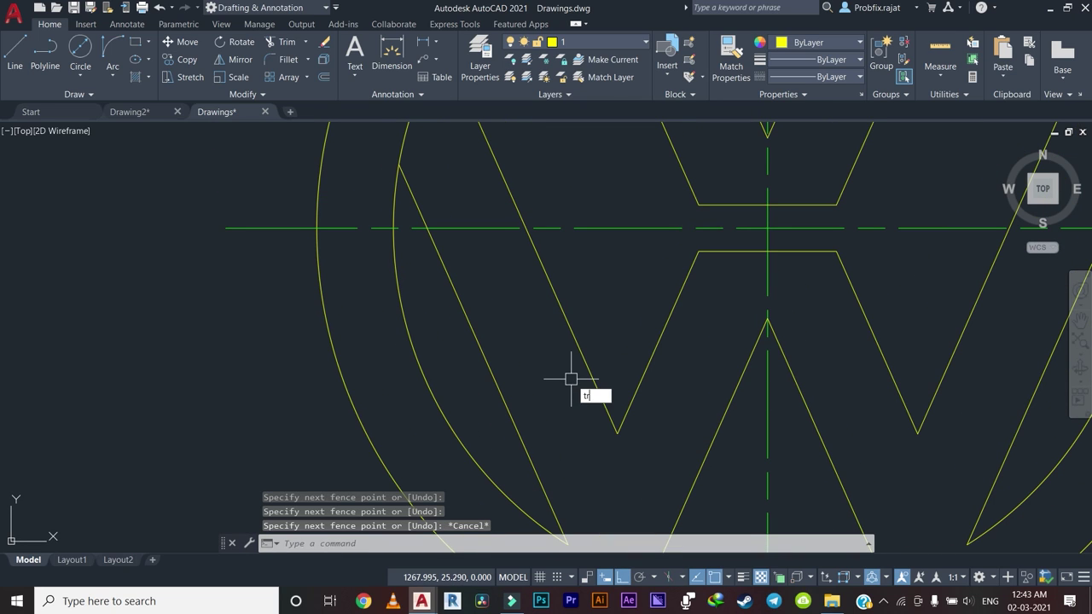
{"action": "key", "text": "Return"}
{"action": "scroll", "coordinate": [324, 183], "scroll_direction": "down", "scroll_amount": 2}
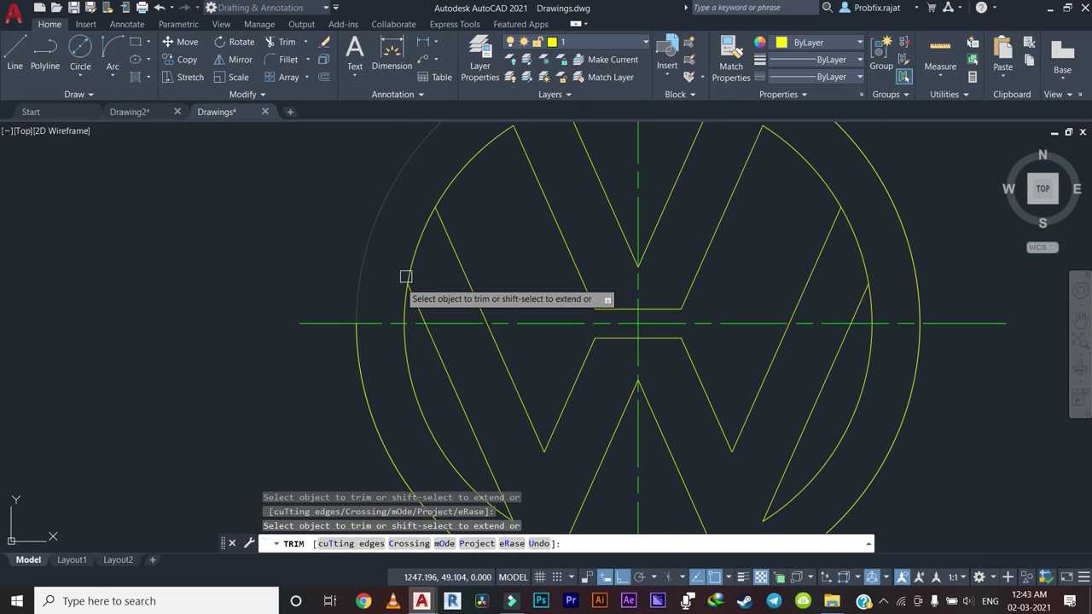
{"action": "scroll", "coordinate": [443, 281], "scroll_direction": "down", "scroll_amount": 4}
Exit the trim, zoom out to the whole titled sheet, and show the Rectangle/Polygon choices.
{"action": "key", "text": "Escape"}
{"action": "key", "text": "Escape"}
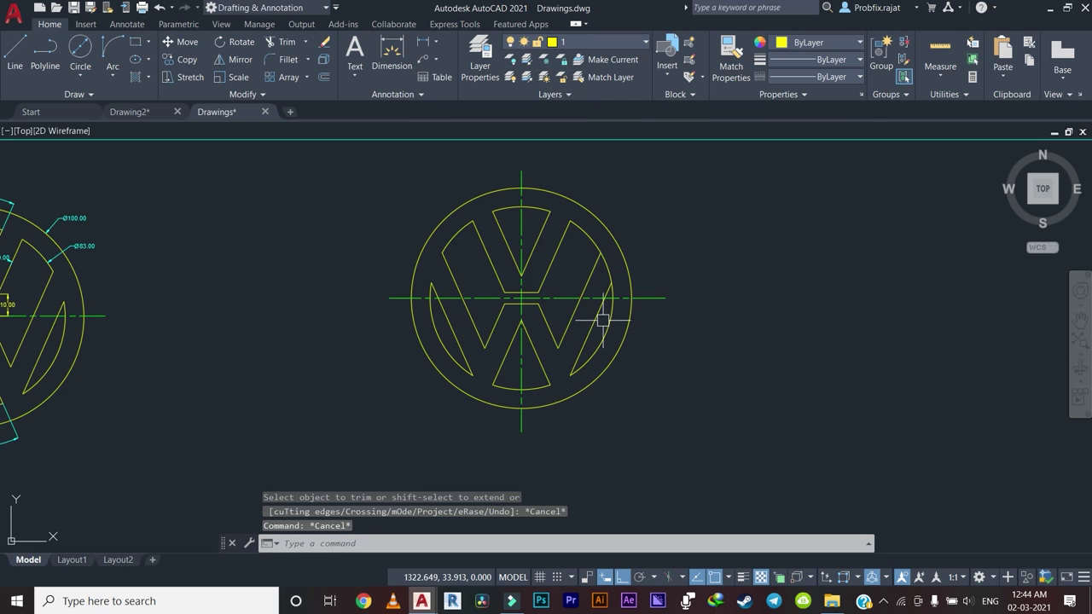
{"action": "scroll", "coordinate": [602, 320], "scroll_direction": "down", "scroll_amount": 2}
{"action": "key", "text": "Escape"}
{"action": "key", "text": "Escape"}
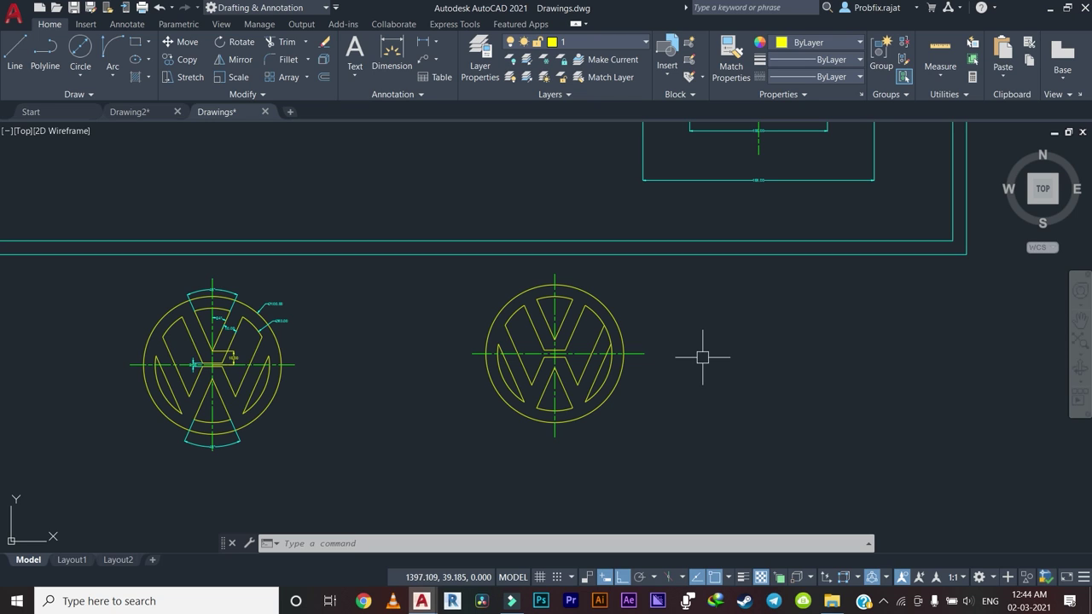
{"action": "scroll", "coordinate": [702, 356], "scroll_direction": "down", "scroll_amount": 3}
{"action": "scroll", "coordinate": [702, 357], "scroll_direction": "down", "scroll_amount": 3}
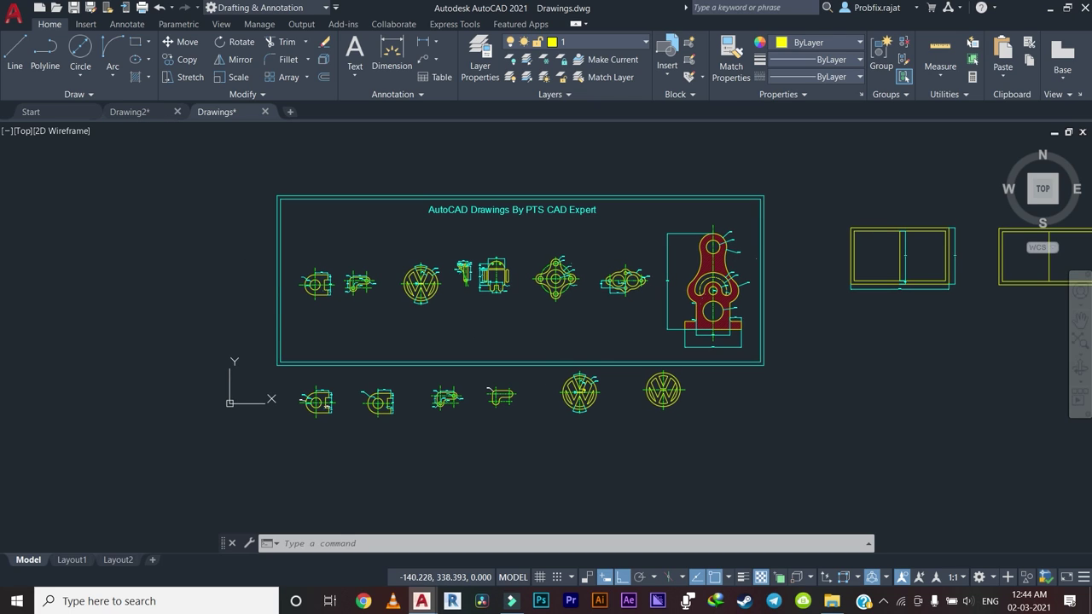
{"action": "middle_click_drag", "start_coordinate": [184, 287], "coordinate": [23, 321]}
{"action": "left_click", "coordinate": [148, 42]}
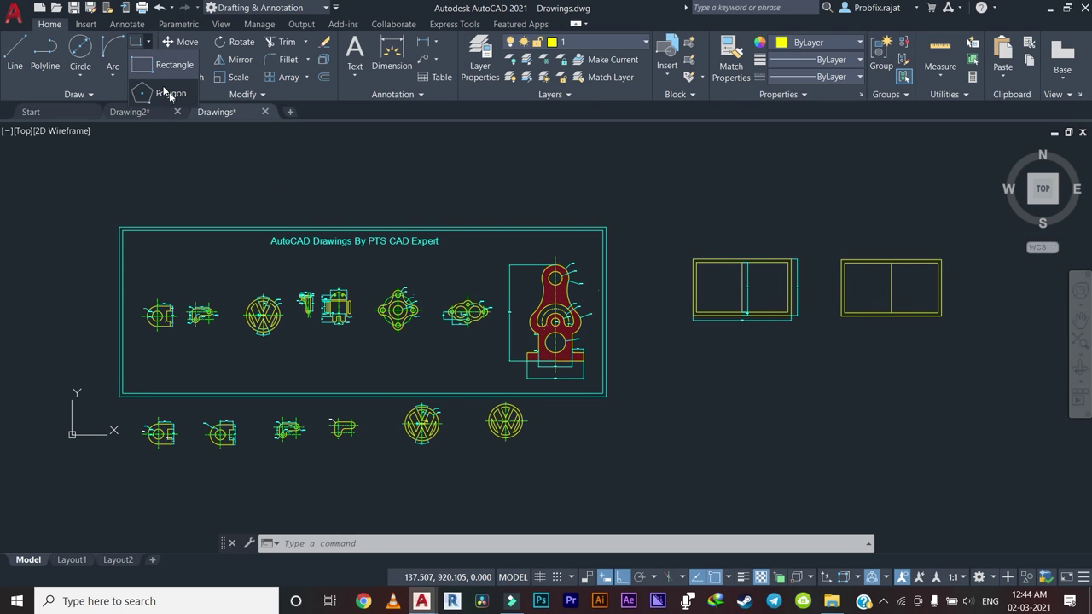
In Drawing2, draw a 5-sided polygon inscribed in a radius-60 circle right of the rectangle.
{"action": "left_click", "coordinate": [111, 112]}
{"action": "mouse_move", "coordinate": [195, 158]}
{"action": "middle_mouse_down"}
{"action": "mouse_move", "coordinate": [295, 258]}
{"action": "mouse_move", "coordinate": [213, 264]}
{"action": "middle_mouse_up"}
{"action": "left_click", "coordinate": [149, 42]}
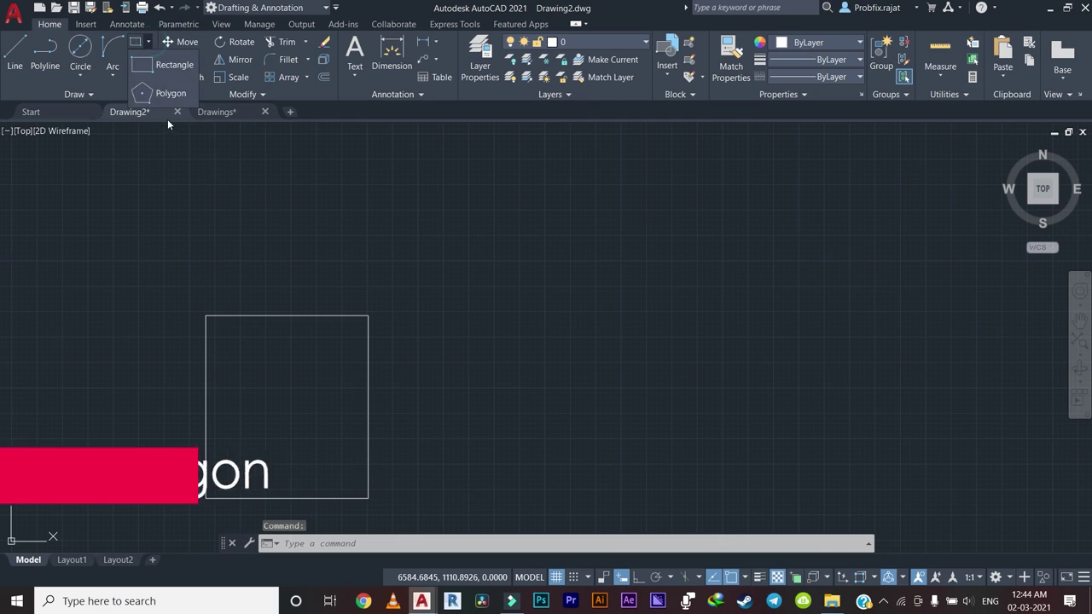
{"action": "left_click", "coordinate": [166, 94]}
{"action": "scroll", "coordinate": [501, 422], "scroll_direction": "up", "scroll_amount": 1}
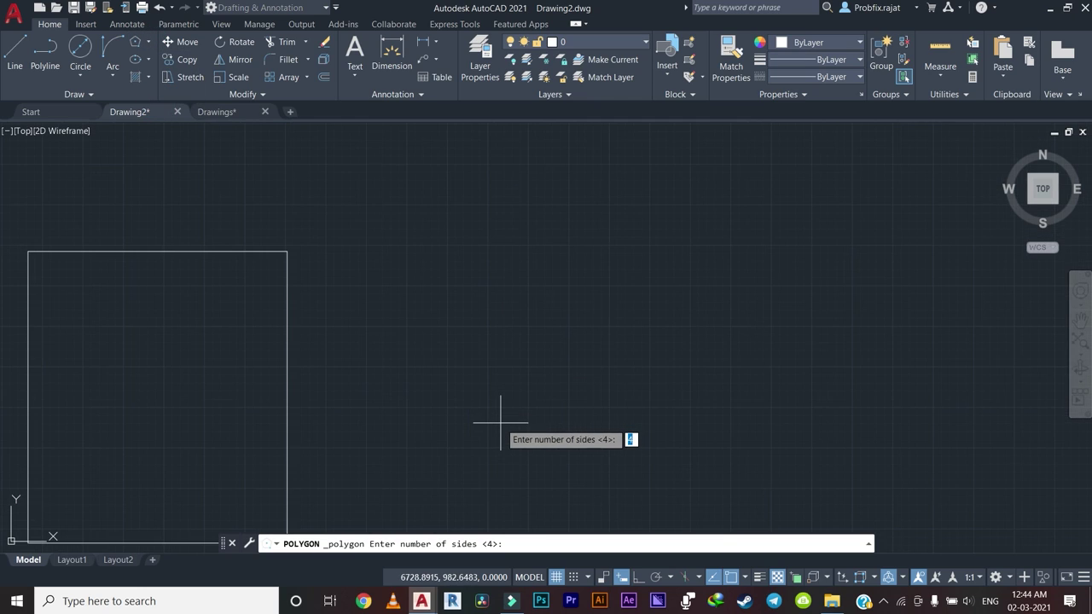
{"action": "left_click", "coordinate": [561, 548]}
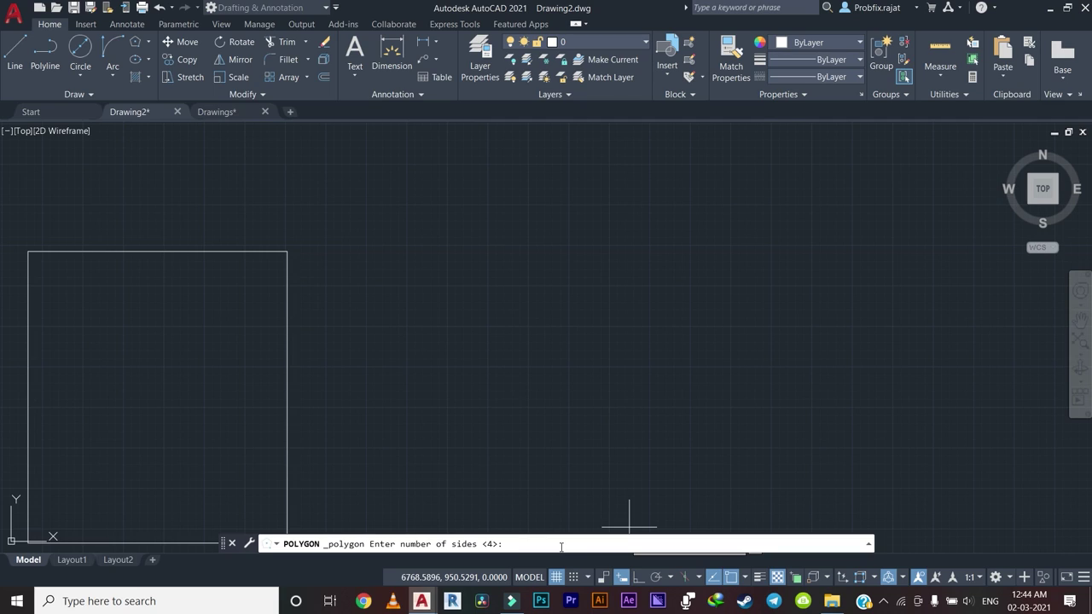
{"action": "type", "text": "5"}
{"action": "key", "text": "Return"}
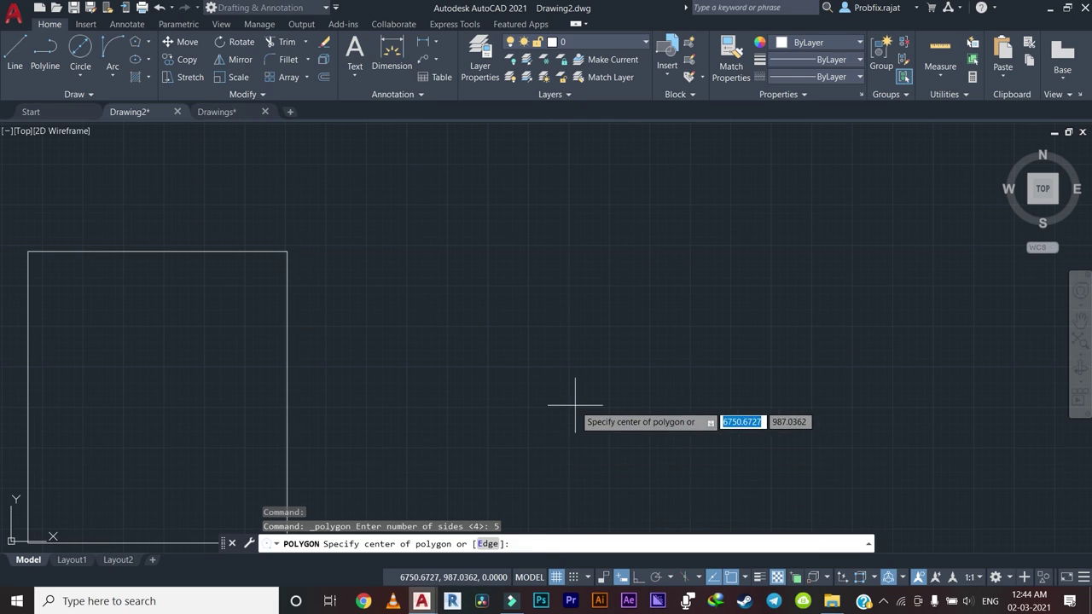
{"action": "left_click", "coordinate": [614, 375]}
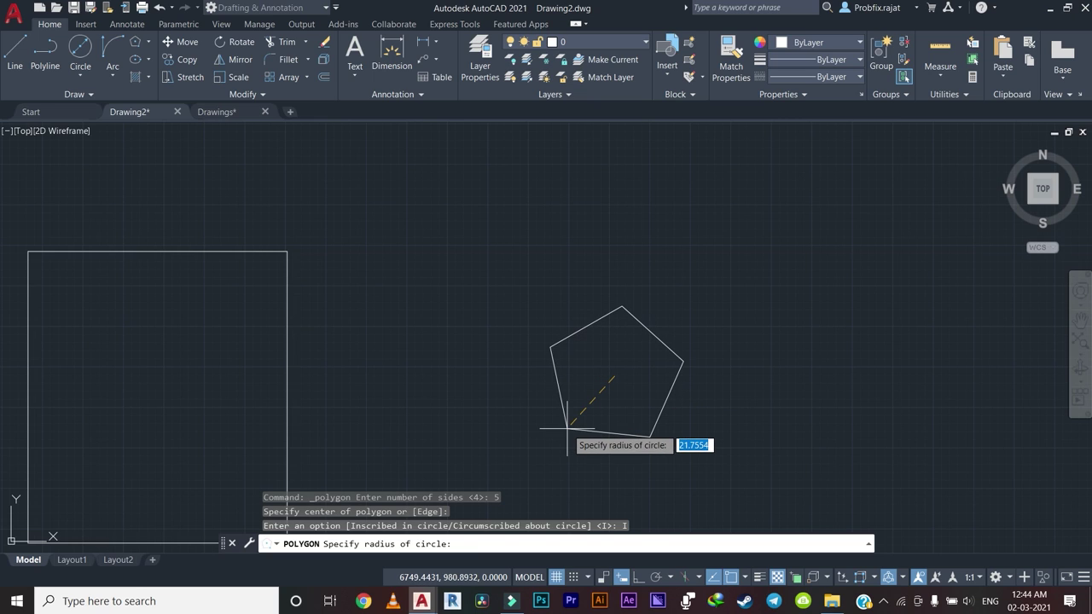
{"action": "type", "text": "60"}
{"action": "key", "text": "Return"}
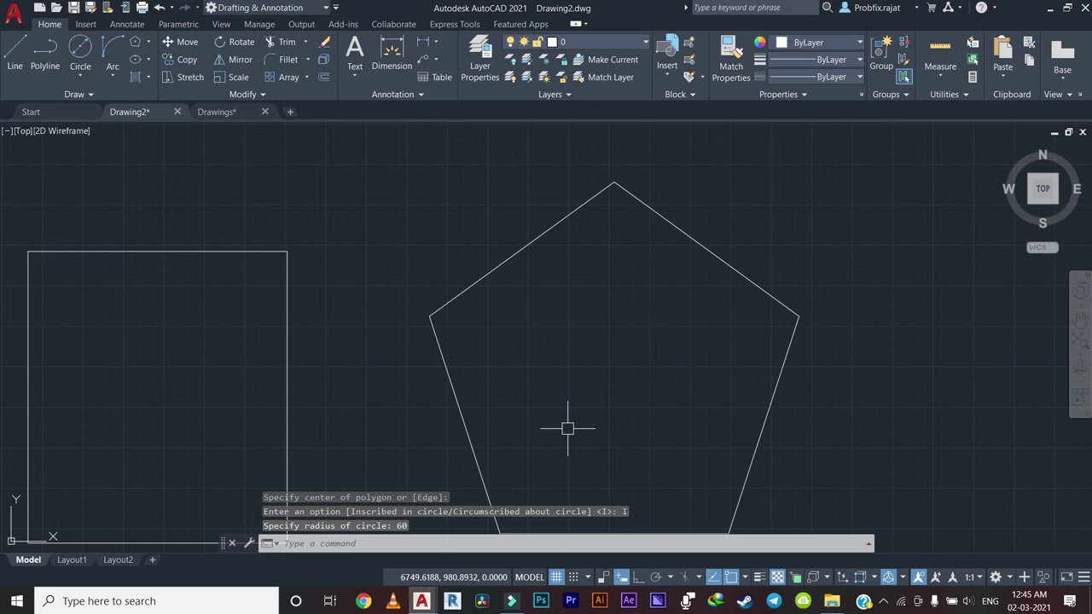
Zoom and pan to frame the rectangle and the new pentagon together.
{"action": "scroll", "coordinate": [567, 428], "scroll_direction": "down", "scroll_amount": 5}
{"action": "scroll", "coordinate": [626, 373], "scroll_direction": "down", "scroll_amount": 1}
{"action": "scroll", "coordinate": [674, 369], "scroll_direction": "down", "scroll_amount": 1}
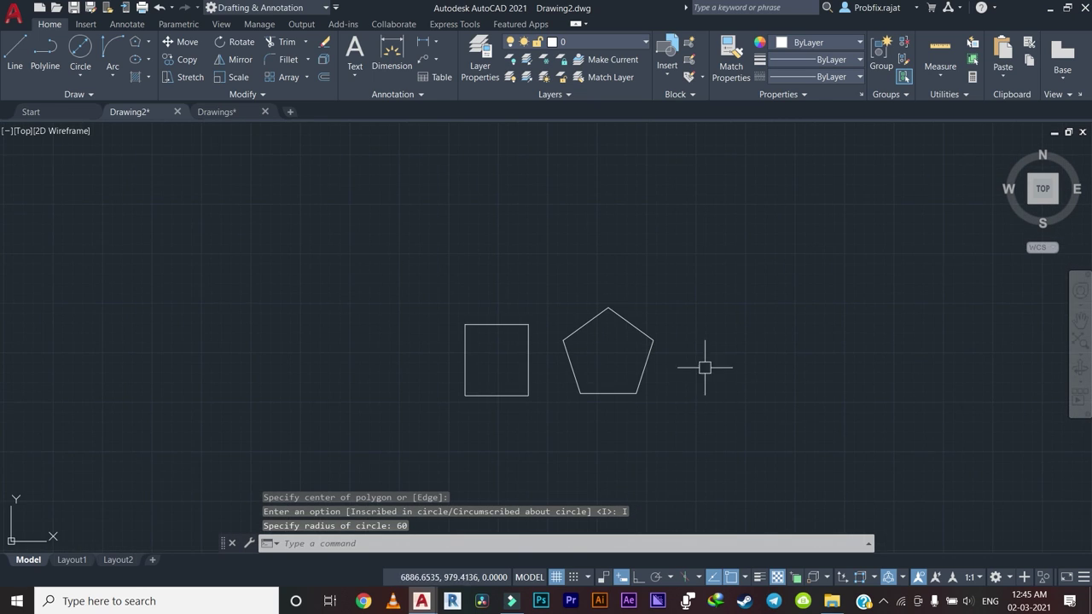
{"action": "scroll", "coordinate": [583, 337], "scroll_direction": "up", "scroll_amount": 4}
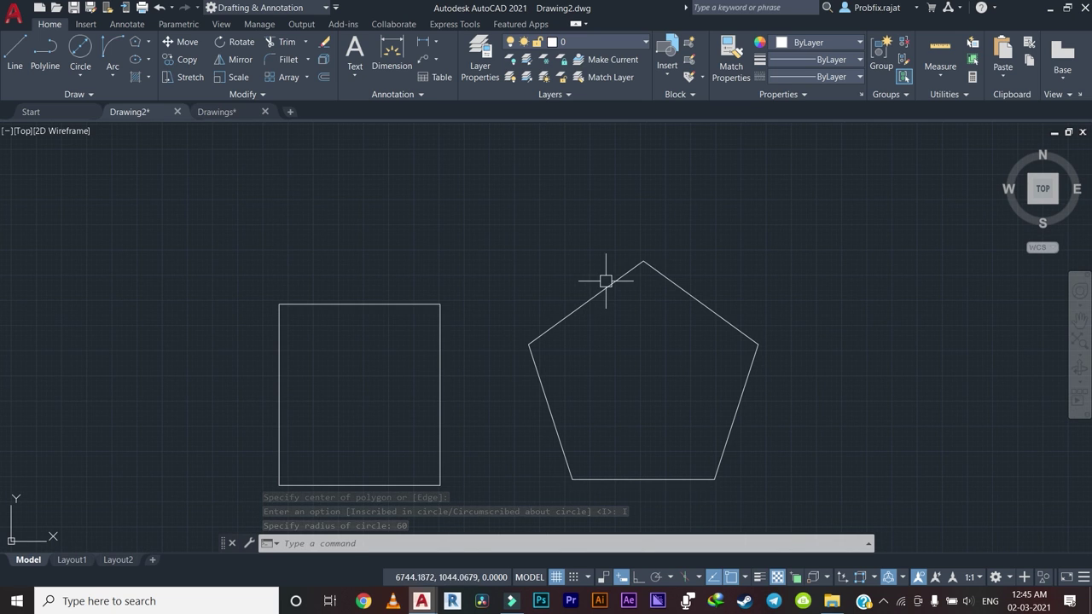
{"action": "middle_click_drag", "start_coordinate": [605, 280], "coordinate": [465, 248]}
{"action": "mouse_move", "coordinate": [567, 318]}
{"action": "middle_mouse_down"}
{"action": "mouse_move", "coordinate": [497, 310]}
{"action": "mouse_move", "coordinate": [408, 275]}
{"action": "middle_mouse_up"}
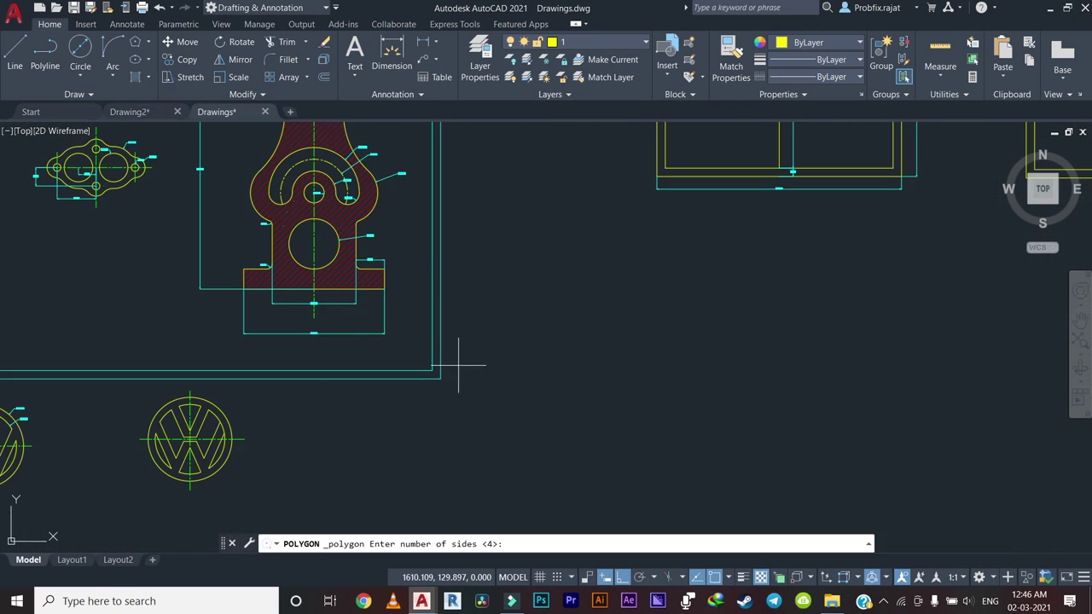
Draw a five-sided polygon inscribed in a radius-60 circle in the empty space below the rectangles.
{"action": "scroll", "coordinate": [378, 401], "scroll_direction": "down", "scroll_amount": 3}
{"action": "scroll", "coordinate": [427, 390], "scroll_direction": "up", "scroll_amount": 4}
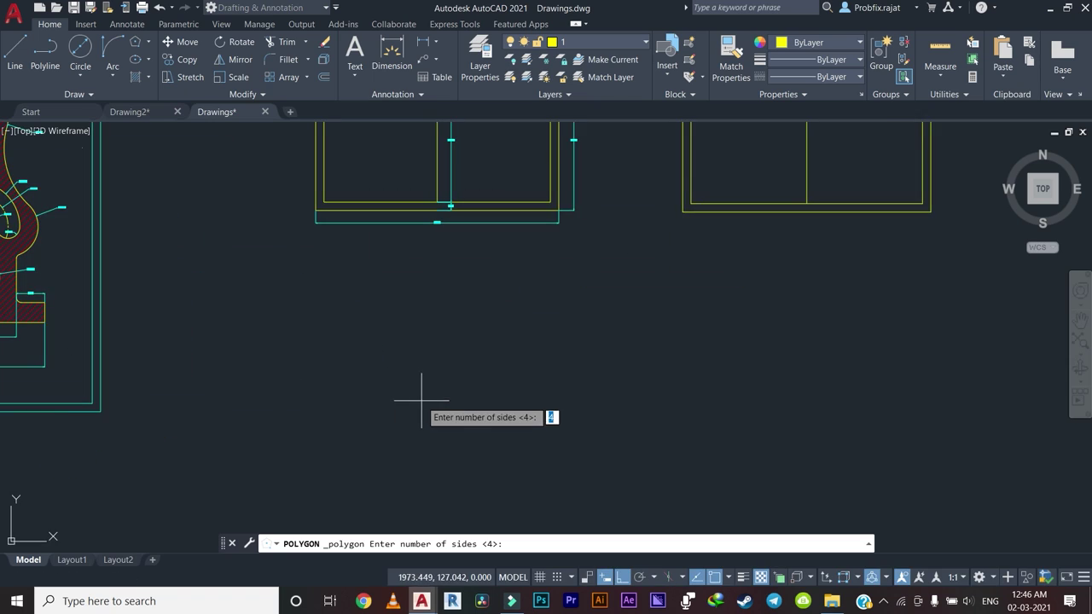
{"action": "middle_click_drag", "start_coordinate": [426, 390], "coordinate": [384, 376]}
{"action": "middle_click_drag", "start_coordinate": [439, 421], "coordinate": [467, 377]}
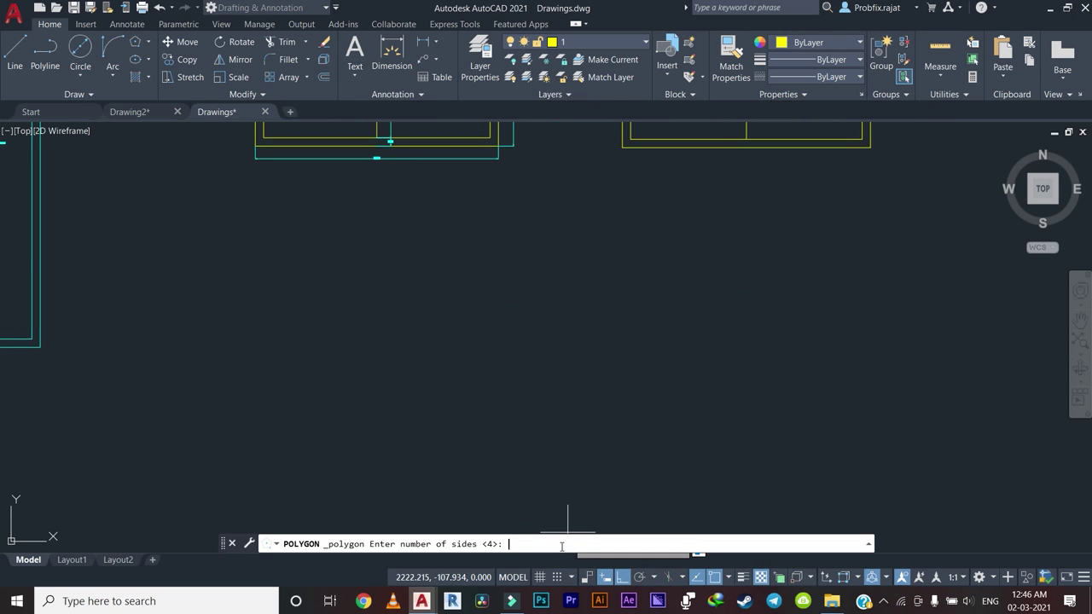
{"action": "type", "text": "5"}
{"action": "key", "text": "Return"}
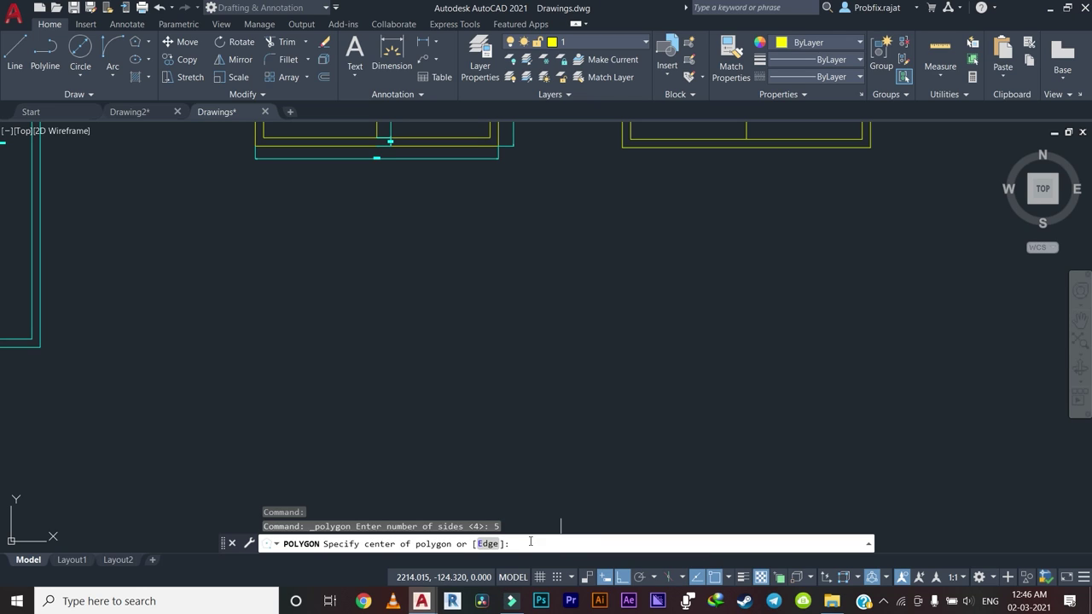
{"action": "middle_click_drag", "start_coordinate": [484, 419], "coordinate": [426, 390]}
{"action": "left_click", "coordinate": [475, 434]}
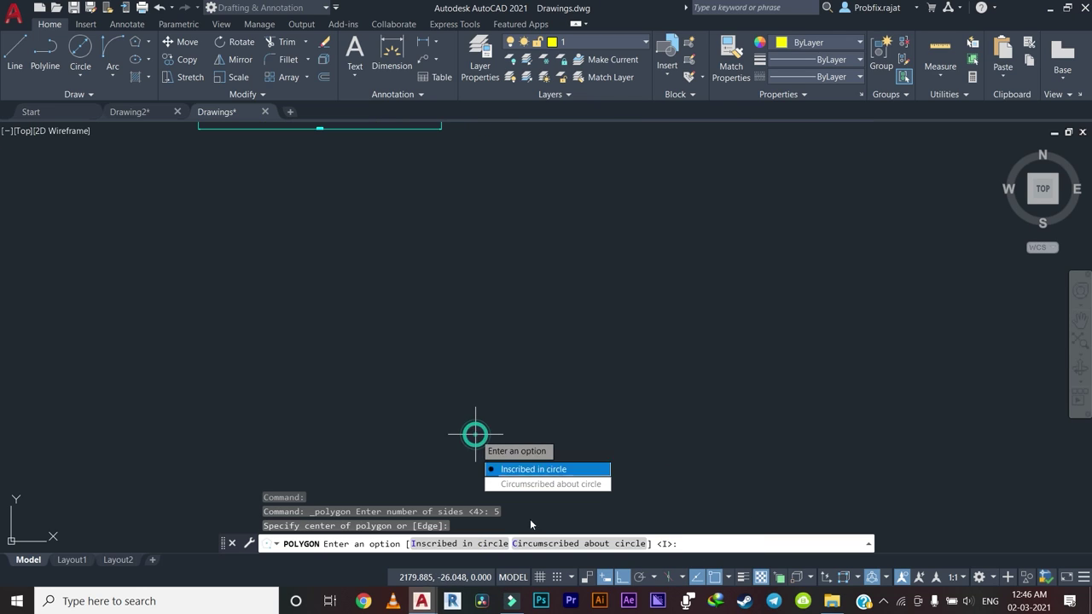
{"action": "key", "text": "Down"}
{"action": "key", "text": "Up"}
{"action": "key", "text": "Return"}
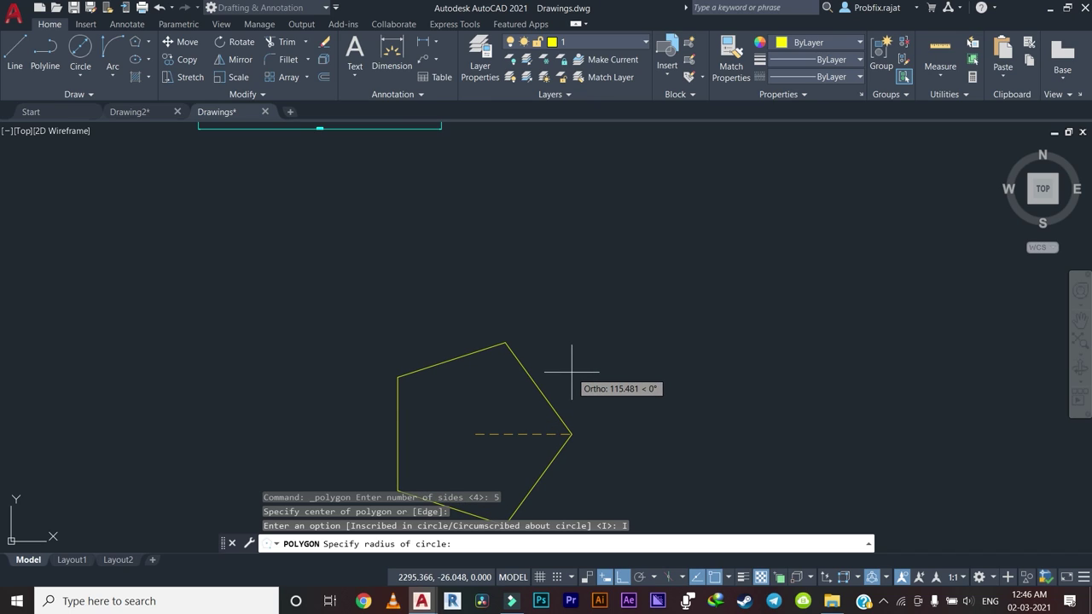
{"action": "type", "text": "60"}
{"action": "key", "text": "Return"}
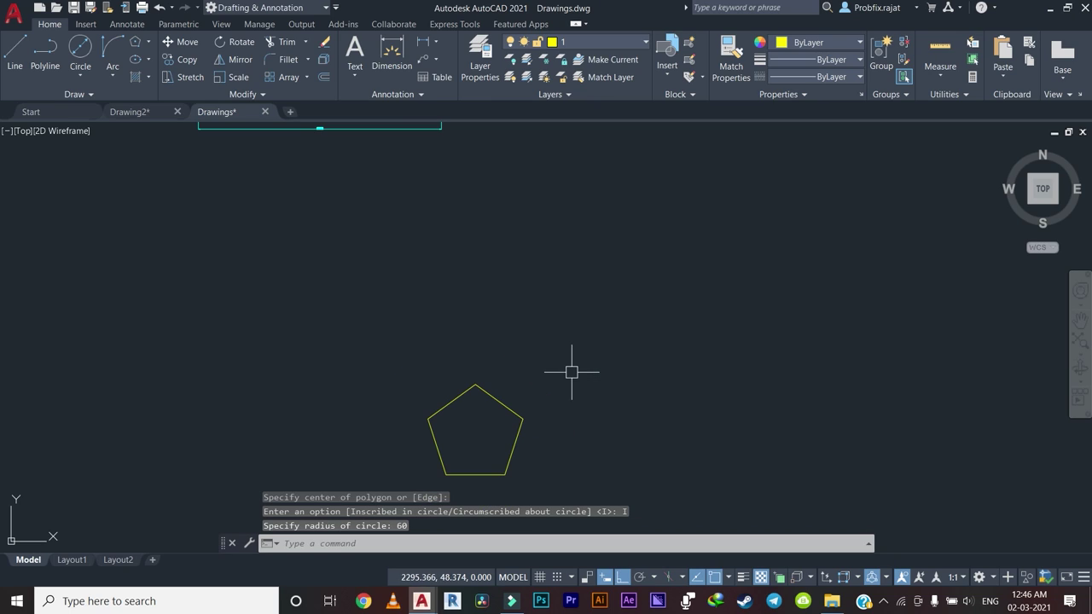
{"action": "mouse_move", "coordinate": [560, 383]}
{"action": "middle_mouse_down"}
{"action": "mouse_move", "coordinate": [443, 365]}
{"action": "mouse_move", "coordinate": [318, 296]}
{"action": "middle_mouse_up"}
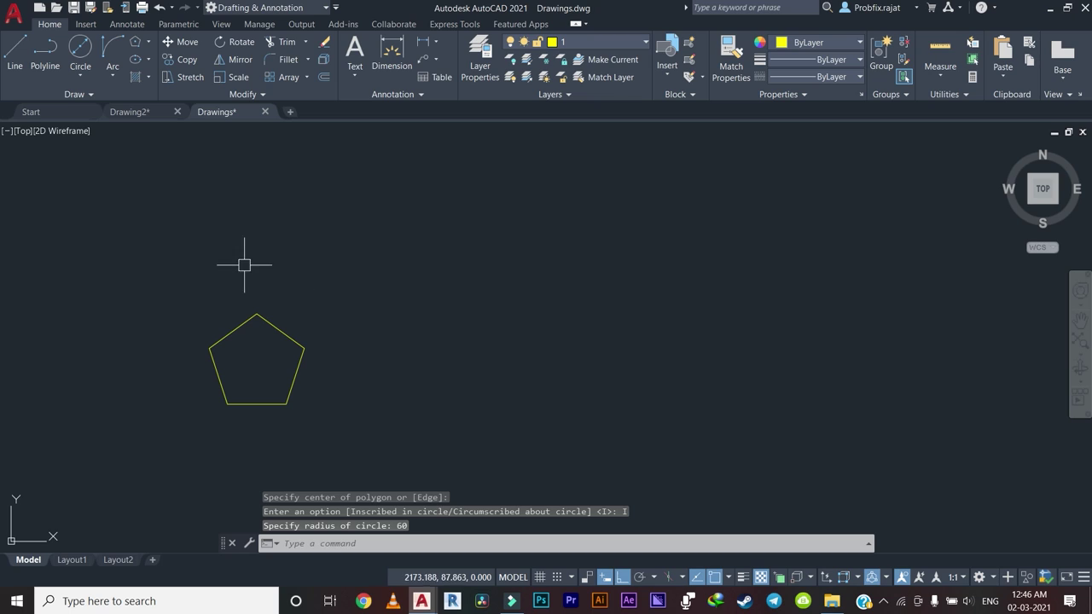
Add a second pentagon to its right, circumscribed about a radius-60 circle.
{"action": "left_click", "coordinate": [147, 41]}
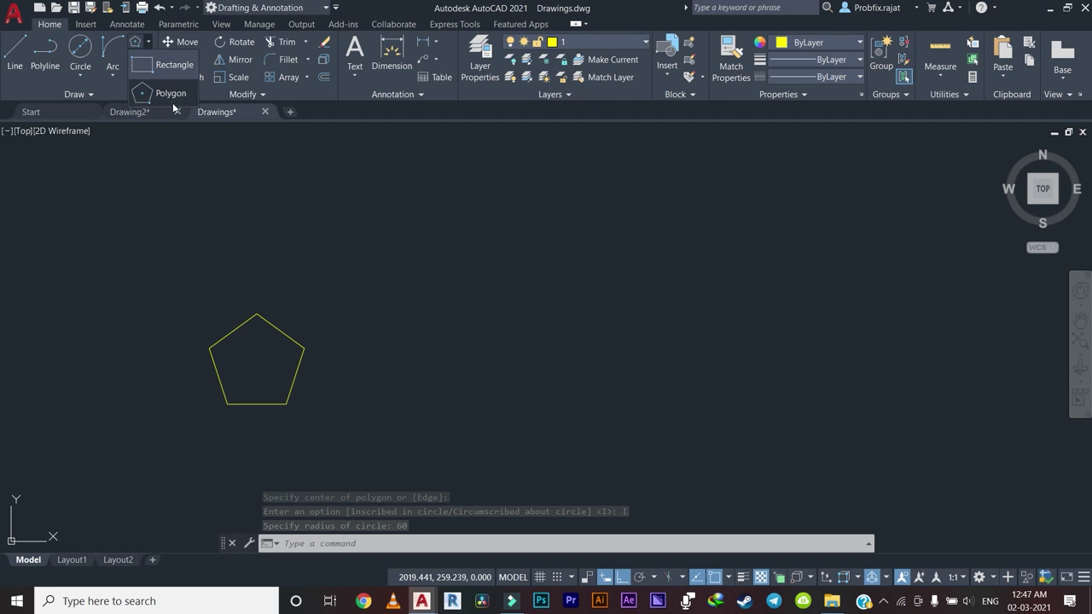
{"action": "left_click", "coordinate": [164, 93]}
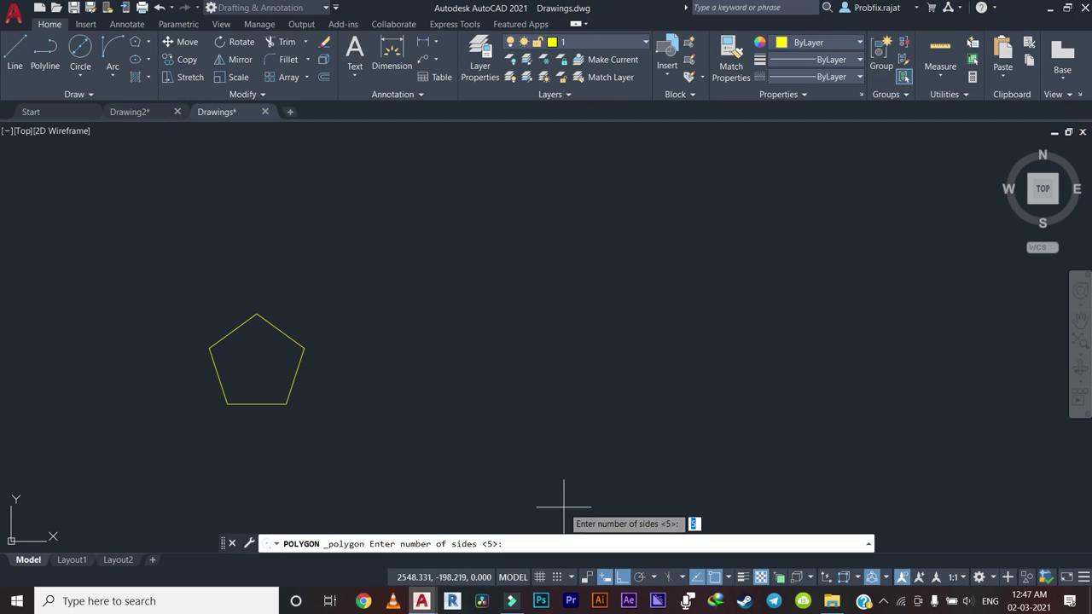
{"action": "key", "text": "Return"}
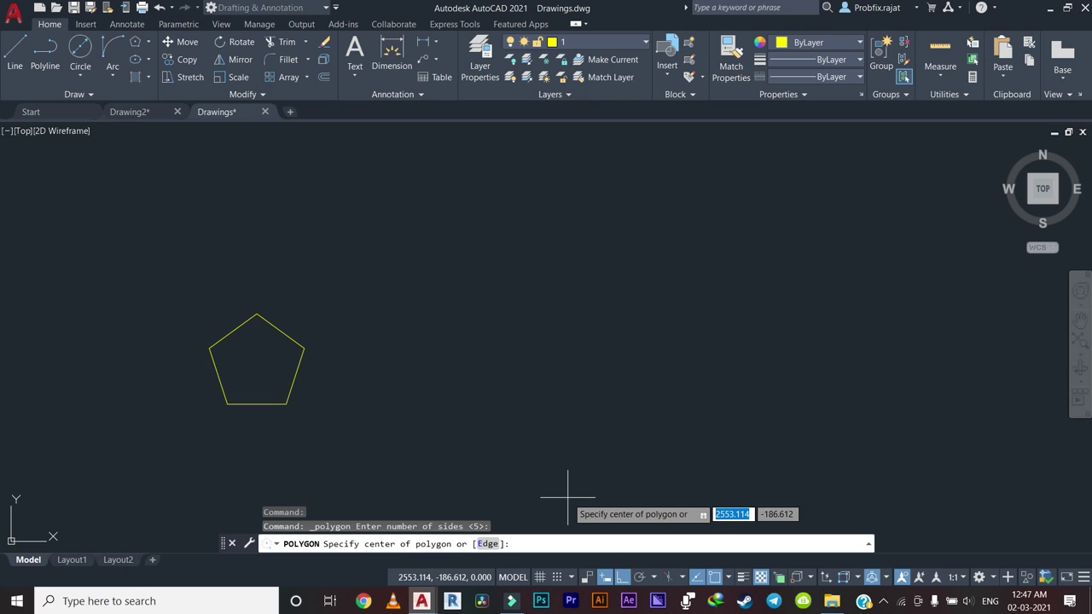
{"action": "left_click", "coordinate": [595, 360]}
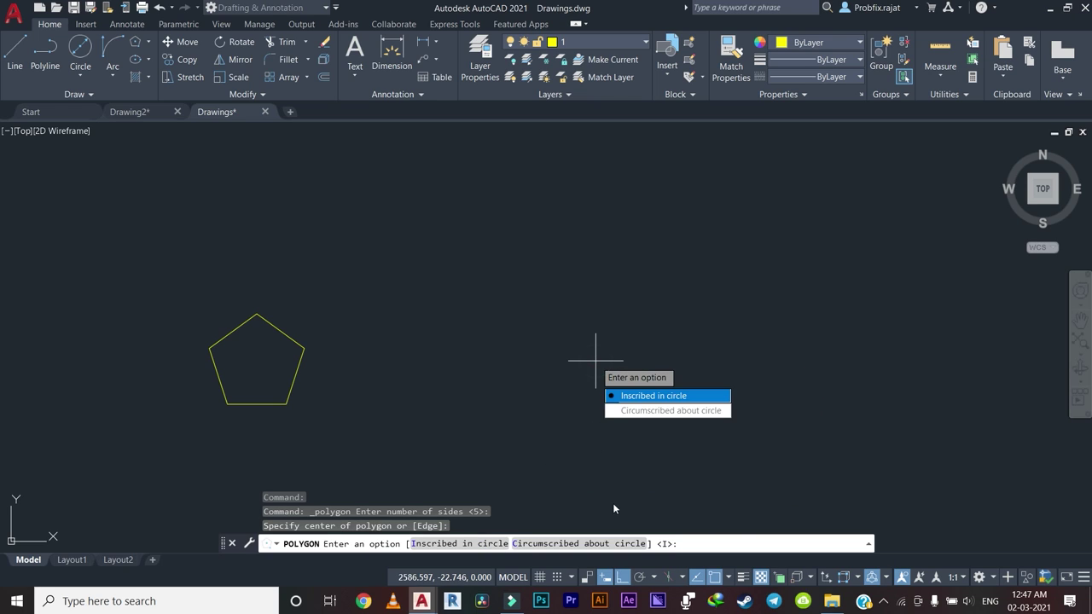
{"action": "left_click", "coordinate": [641, 413]}
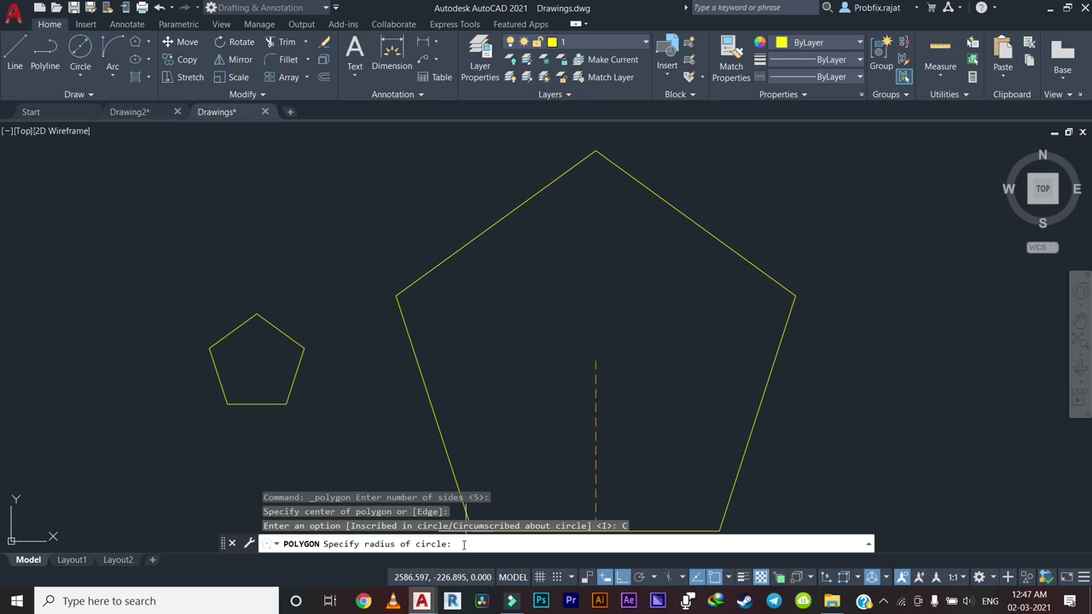
{"action": "type", "text": "60"}
{"action": "key", "text": "Return"}
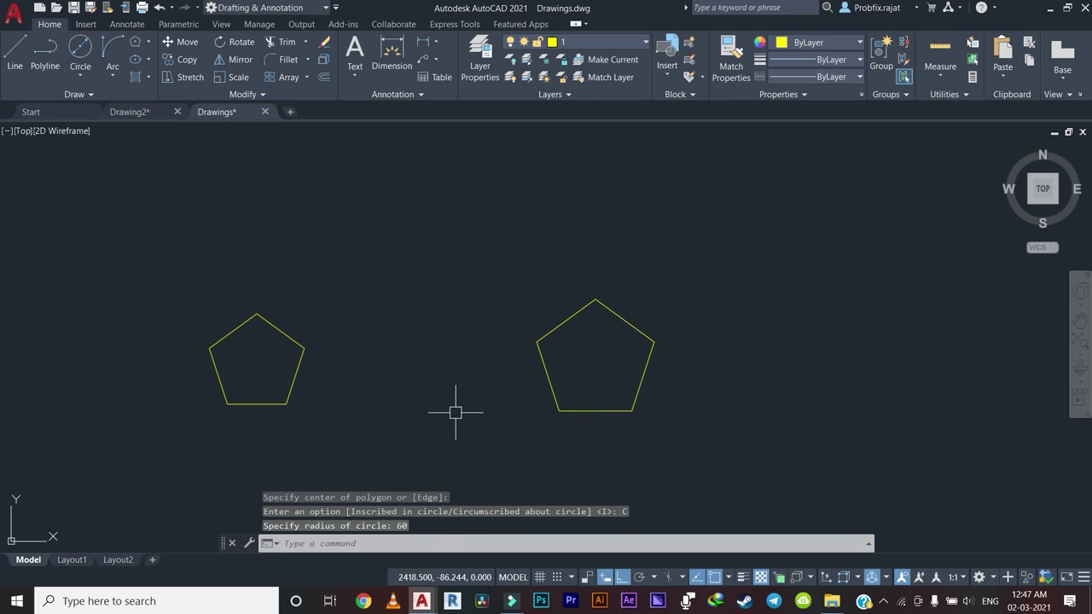
Zoom and pan around to review the pentagons alongside the rectangle drawings.
{"action": "scroll", "coordinate": [427, 401], "scroll_direction": "up", "scroll_amount": 2}
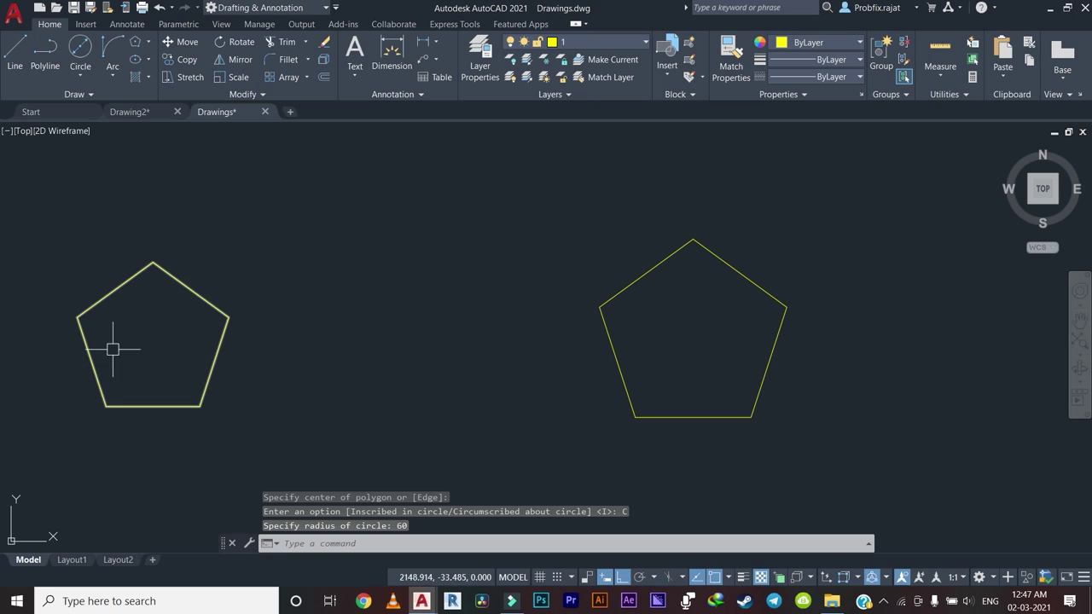
{"action": "scroll", "coordinate": [609, 366], "scroll_direction": "down", "scroll_amount": 4}
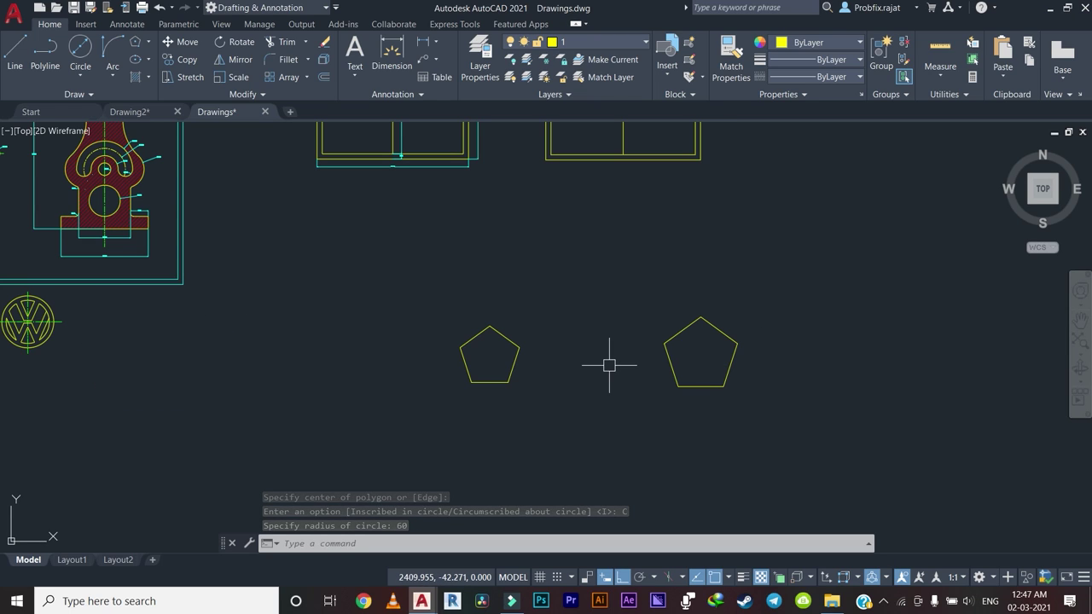
{"action": "middle_click_drag", "start_coordinate": [609, 366], "coordinate": [434, 436]}
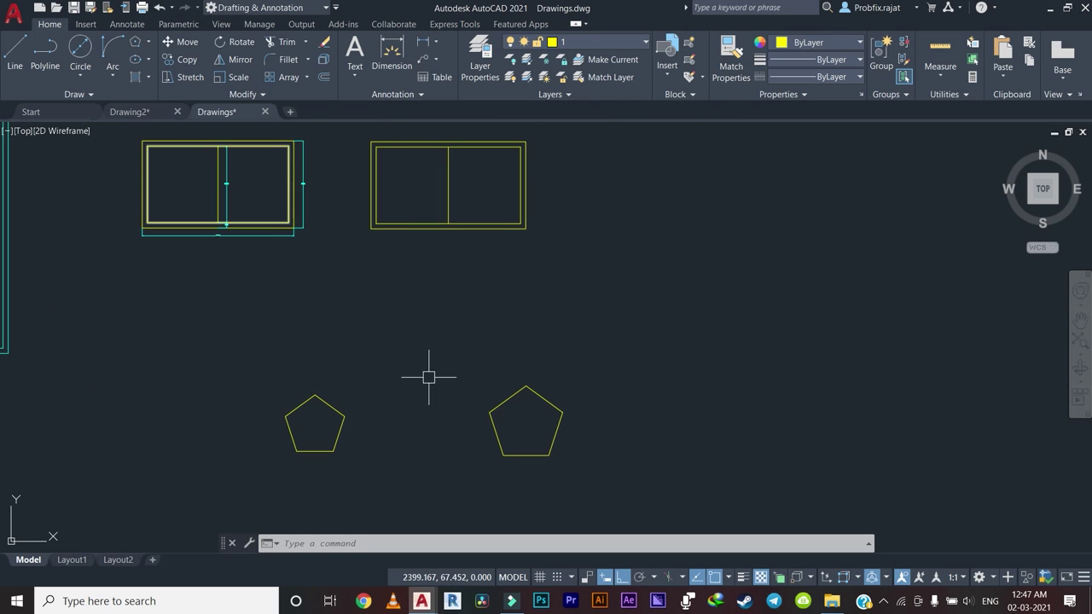
{"action": "scroll", "coordinate": [402, 419], "scroll_direction": "down", "scroll_amount": 3}
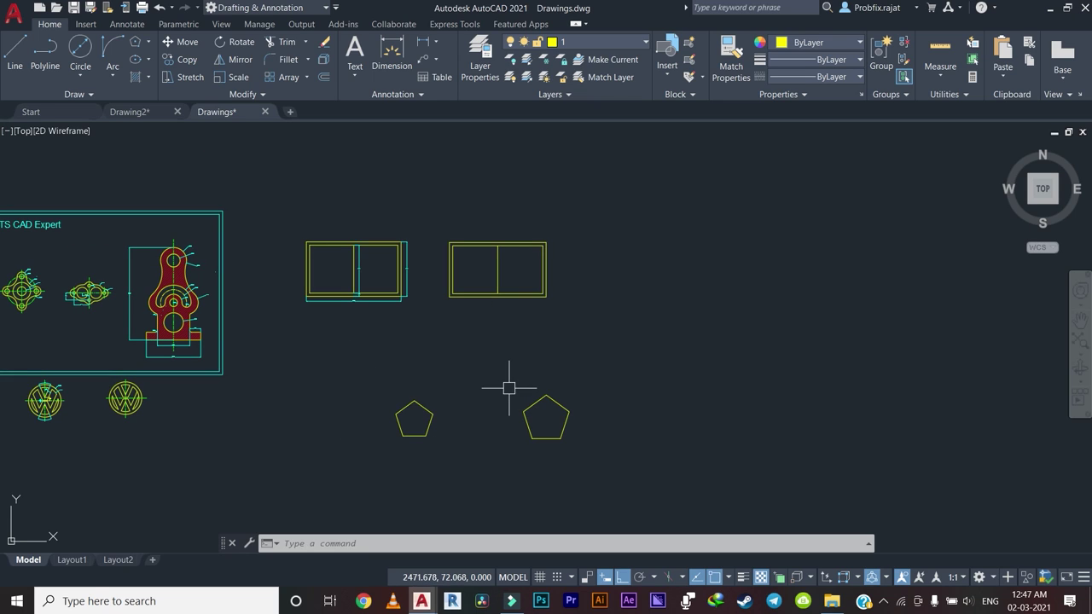
{"action": "scroll", "coordinate": [512, 386], "scroll_direction": "up", "scroll_amount": 4}
{"action": "middle_click_drag", "start_coordinate": [517, 383], "coordinate": [380, 333]}
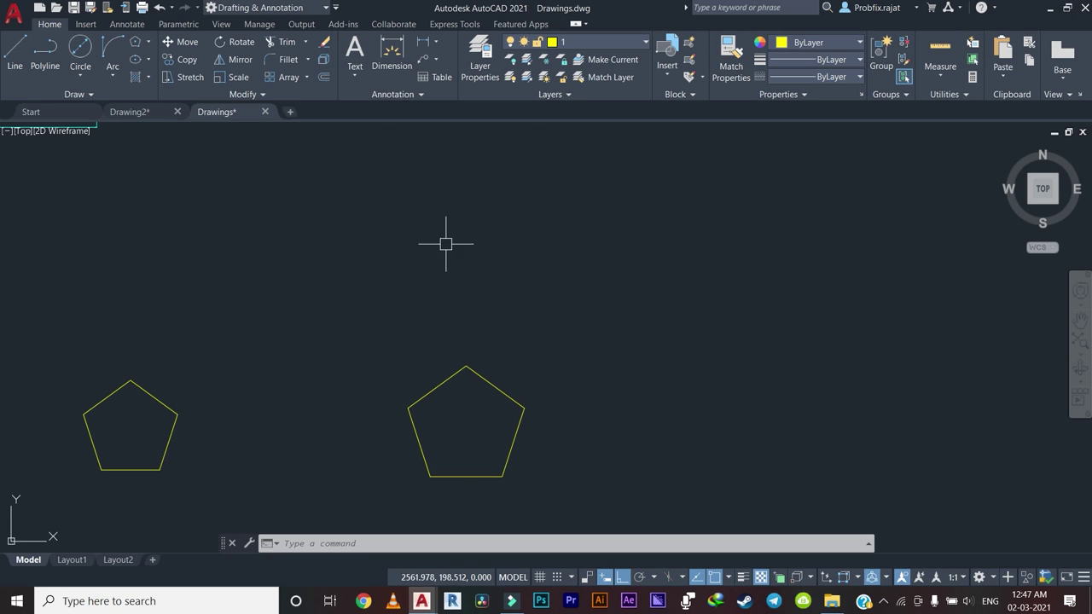
{"action": "scroll", "coordinate": [445, 244], "scroll_direction": "down", "scroll_amount": 3}
{"action": "middle_click_drag", "start_coordinate": [337, 147], "coordinate": [356, 202]}
{"action": "scroll", "coordinate": [248, 239], "scroll_direction": "up", "scroll_amount": 2}
{"action": "middle_click_drag", "start_coordinate": [64, 311], "coordinate": [287, 335]}
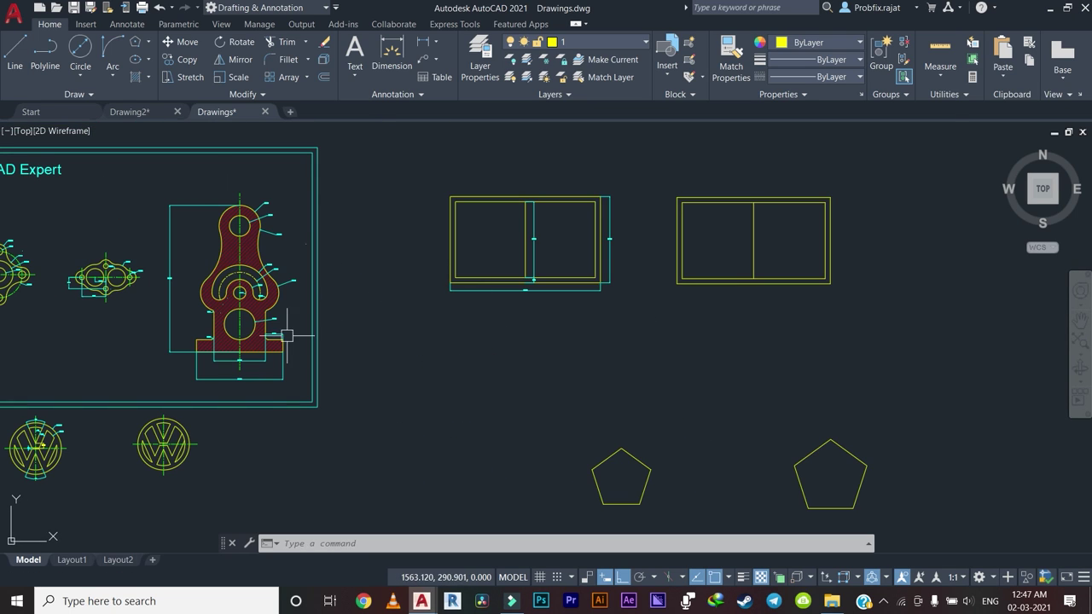
{"action": "scroll", "coordinate": [225, 449], "scroll_direction": "up", "scroll_amount": 2}
{"action": "scroll", "coordinate": [460, 399], "scroll_direction": "down", "scroll_amount": 2}
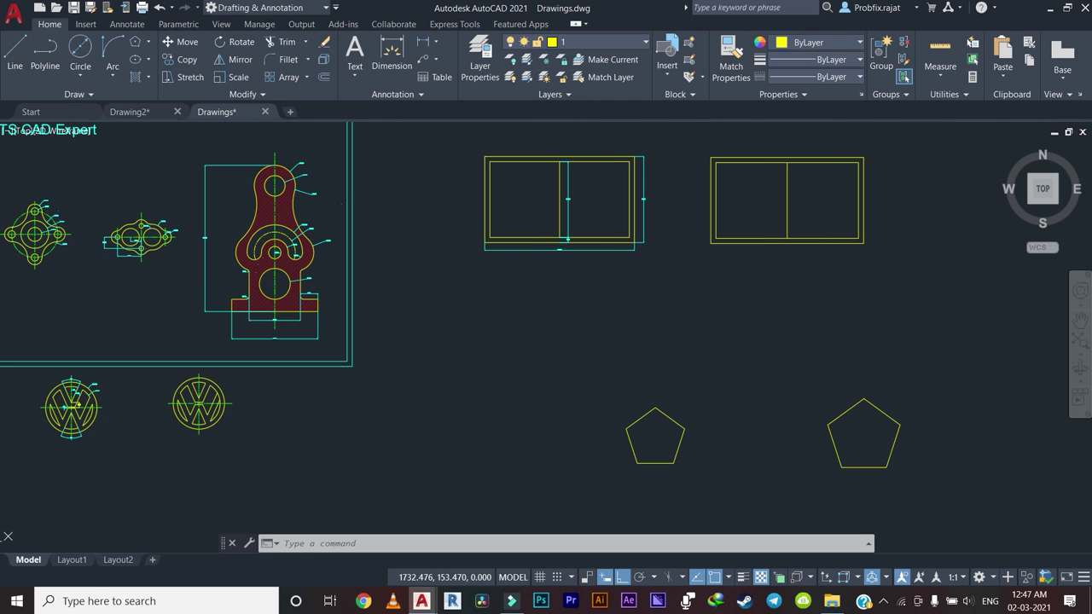
{"action": "scroll", "coordinate": [704, 366], "scroll_direction": "up", "scroll_amount": 2}
Move the left pentagon by its centre, with Ortho off, to just below the left rectangle frame.
{"action": "left_click", "coordinate": [614, 332]}
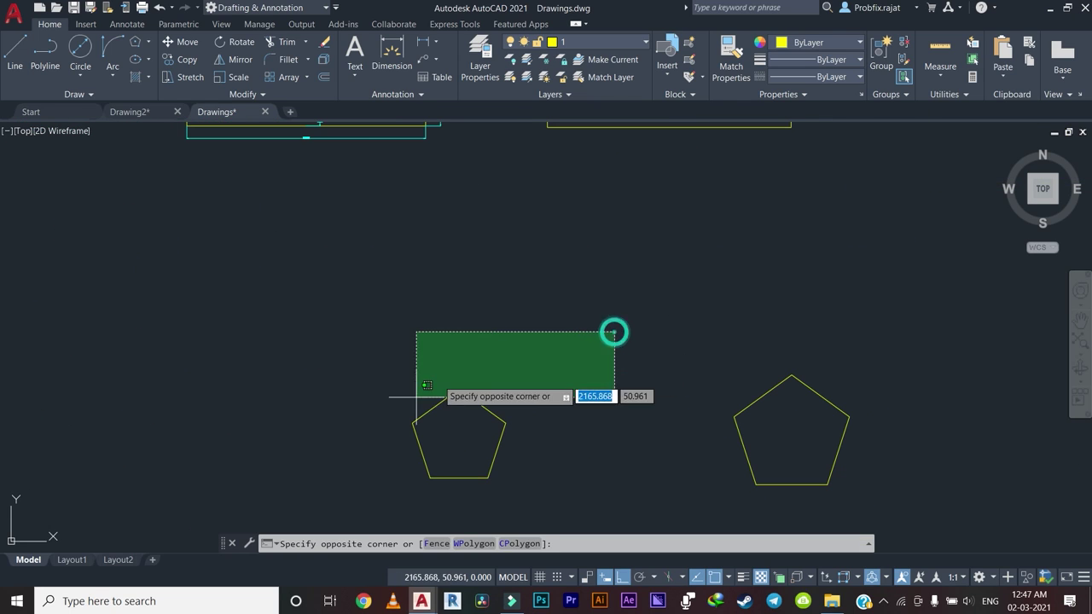
{"action": "left_click", "coordinate": [356, 447]}
{"action": "key", "text": "Return"}
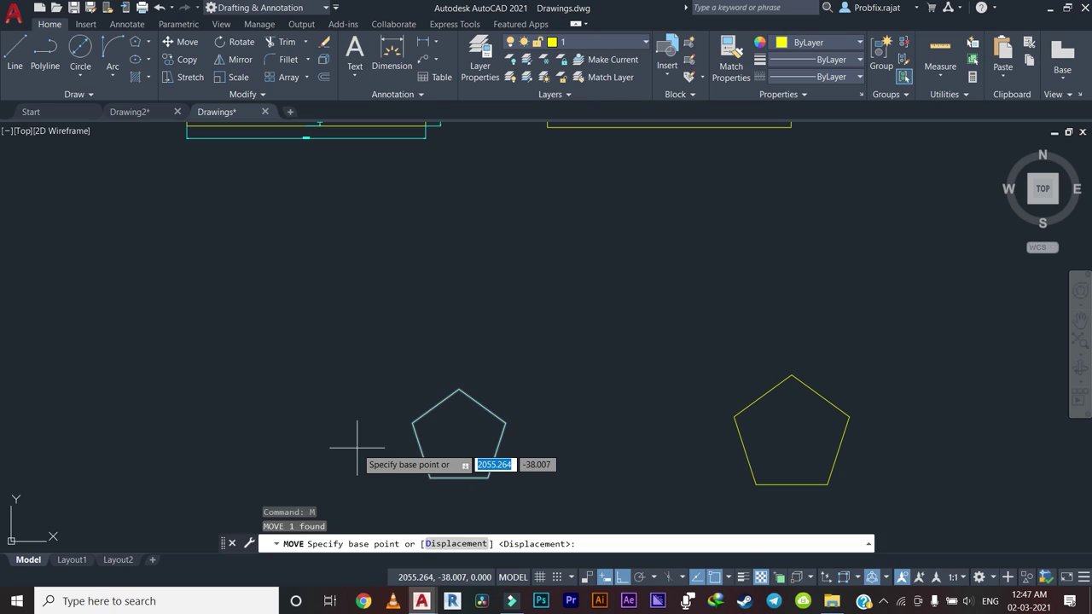
{"action": "left_click", "coordinate": [450, 432]}
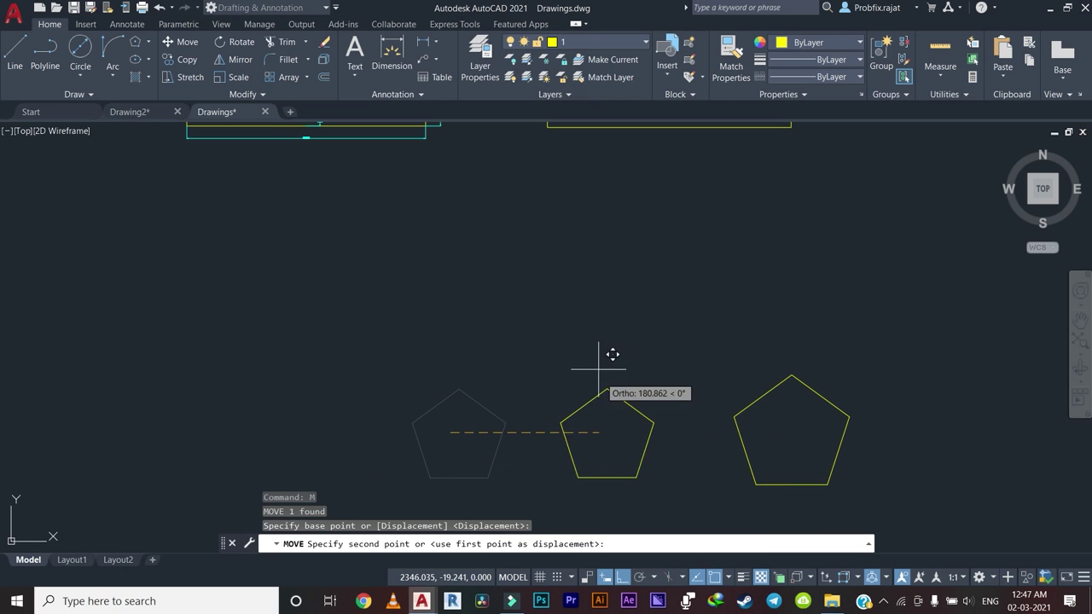
{"action": "left_click", "coordinate": [605, 578]}
{"action": "middle_click_drag", "start_coordinate": [607, 282], "coordinate": [549, 438]}
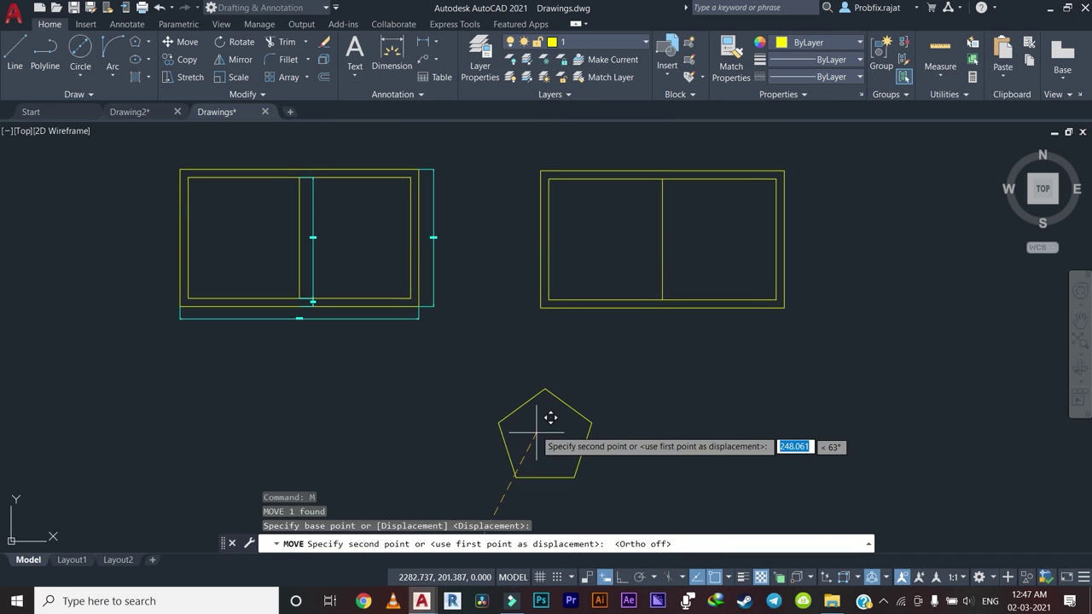
{"action": "left_click", "coordinate": [301, 393]}
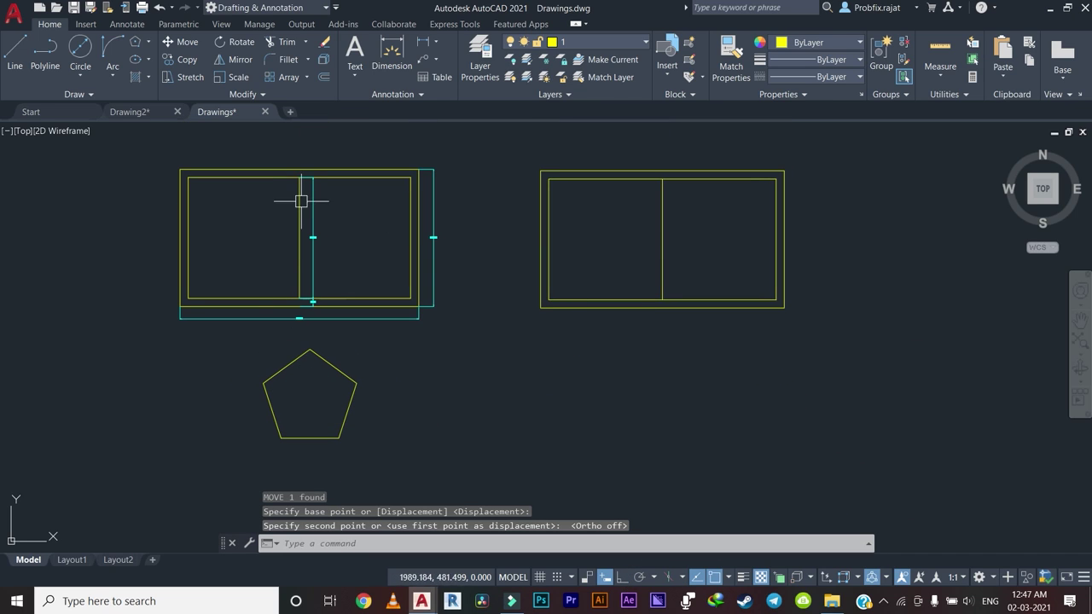
{"action": "scroll", "coordinate": [306, 393], "scroll_direction": "up", "scroll_amount": 2}
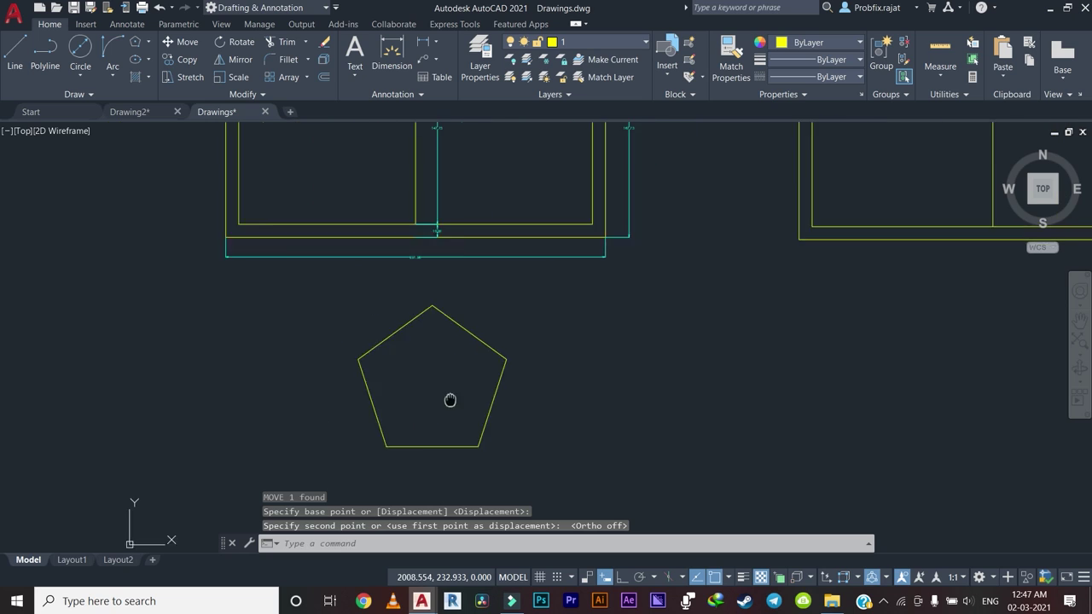
{"action": "middle_click_drag", "start_coordinate": [306, 393], "coordinate": [449, 403]}
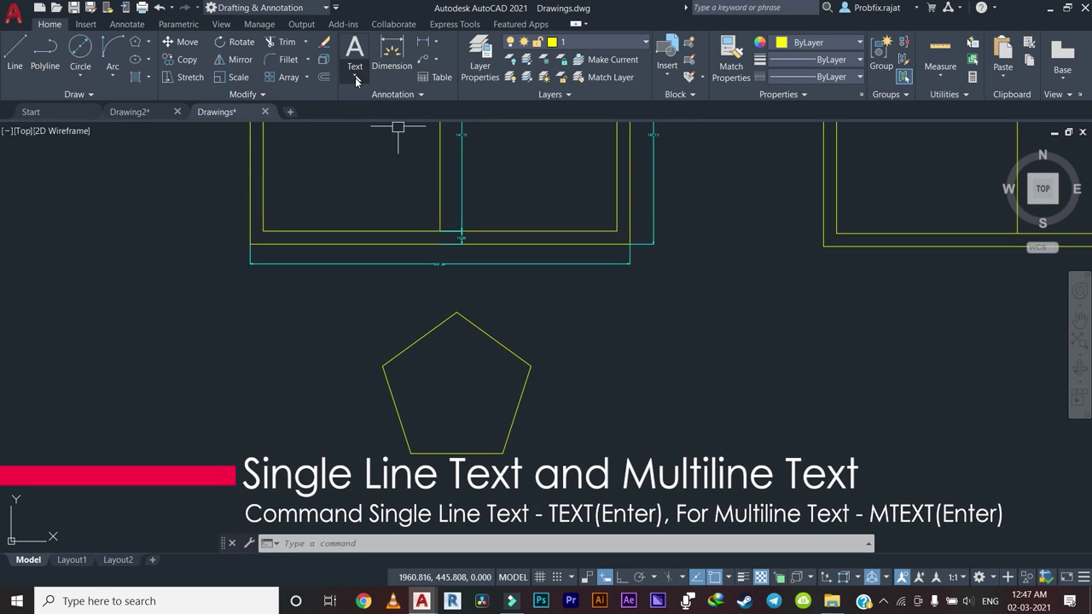
Create a multiline text box inside the pentagon containing the letter W.
{"action": "left_click", "coordinate": [355, 74]}
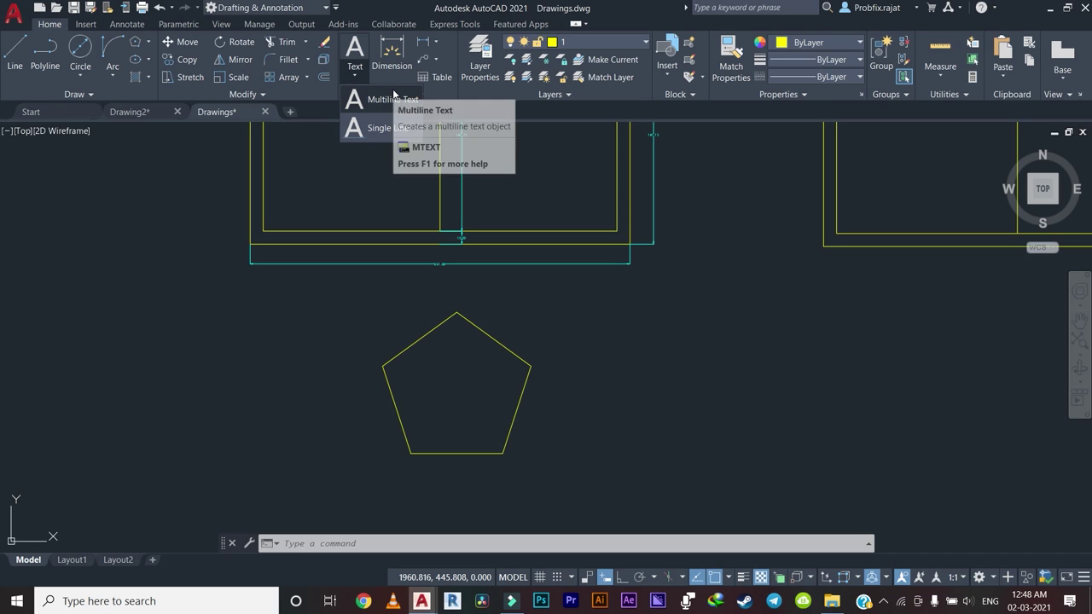
{"action": "mouse_move", "coordinate": [388, 101]}
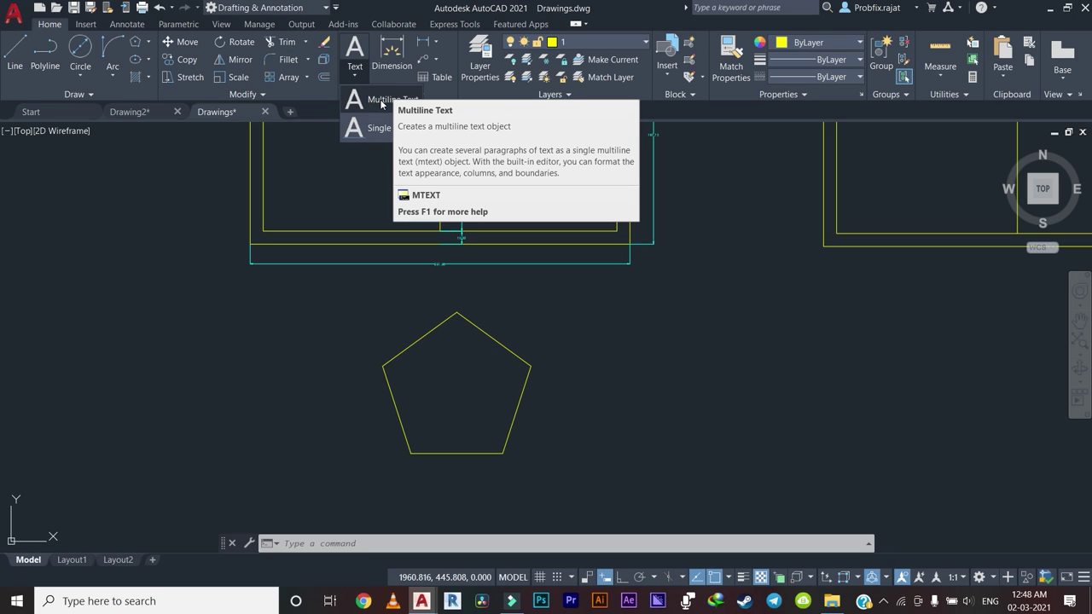
{"action": "left_click", "coordinate": [381, 101]}
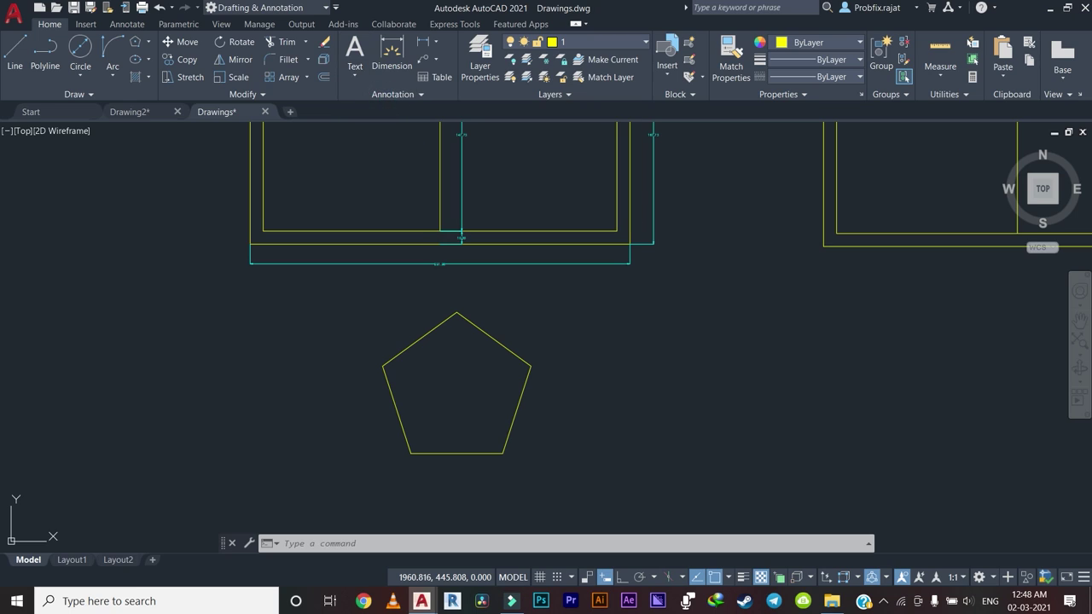
{"action": "left_click", "coordinate": [429, 359]}
{"action": "left_click", "coordinate": [624, 461]}
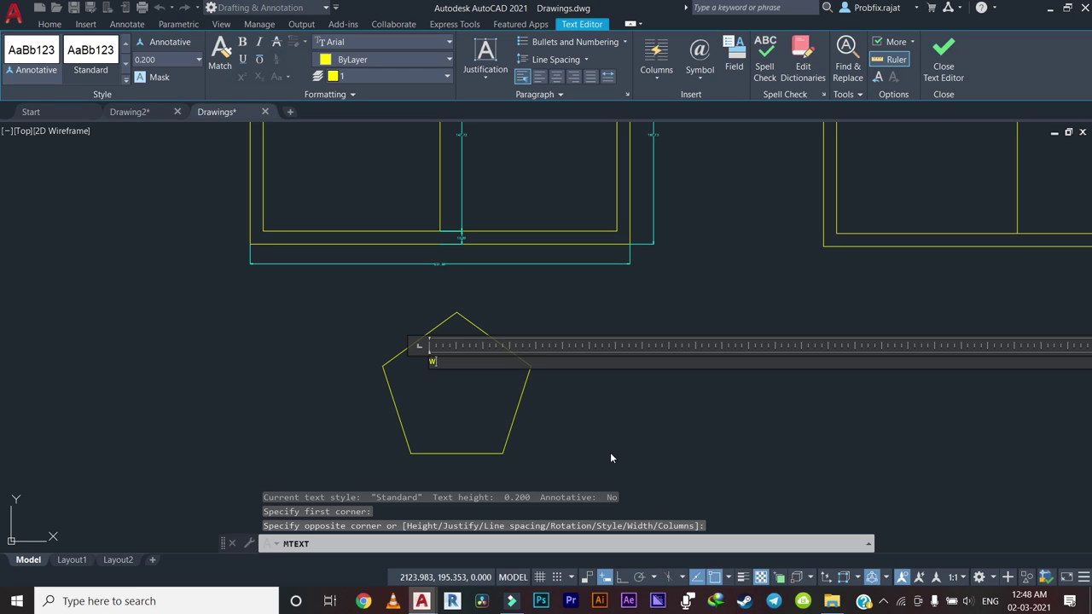
{"action": "type", "text": "W"}
Set the W's text height to 10 and close the text editor.
{"action": "left_click_drag", "start_coordinate": [472, 361], "coordinate": [391, 367]}
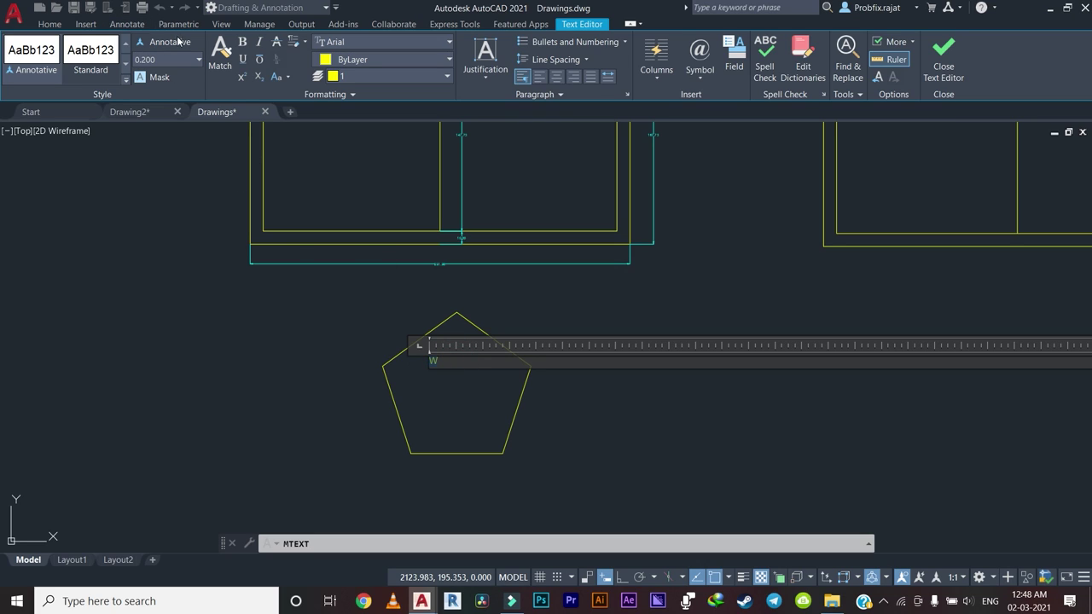
{"action": "left_click", "coordinate": [195, 61]}
{"action": "left_click", "coordinate": [197, 62]}
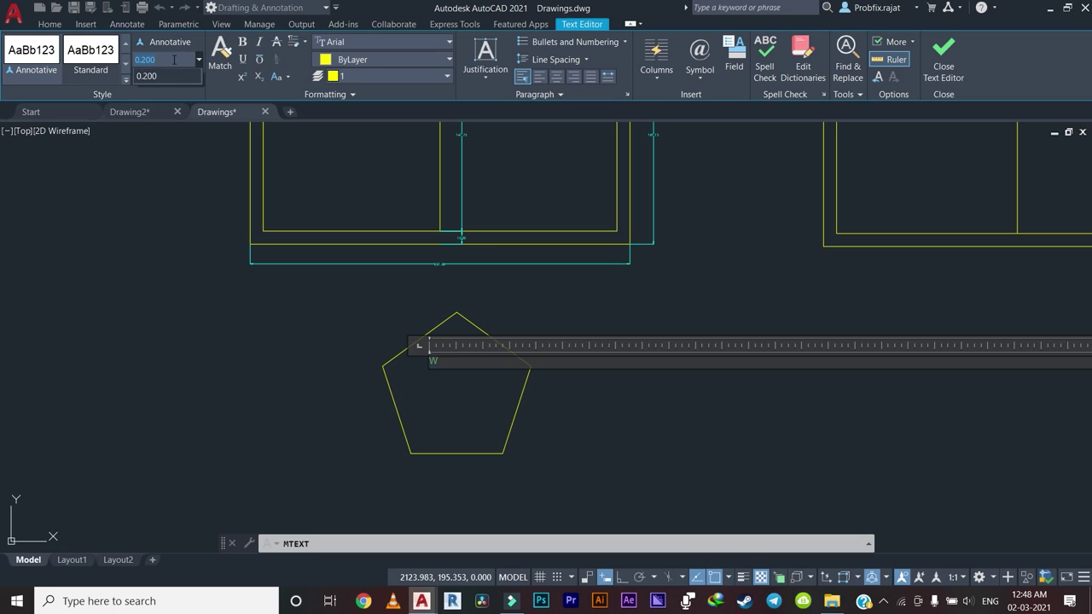
{"action": "left_click", "coordinate": [173, 60]}
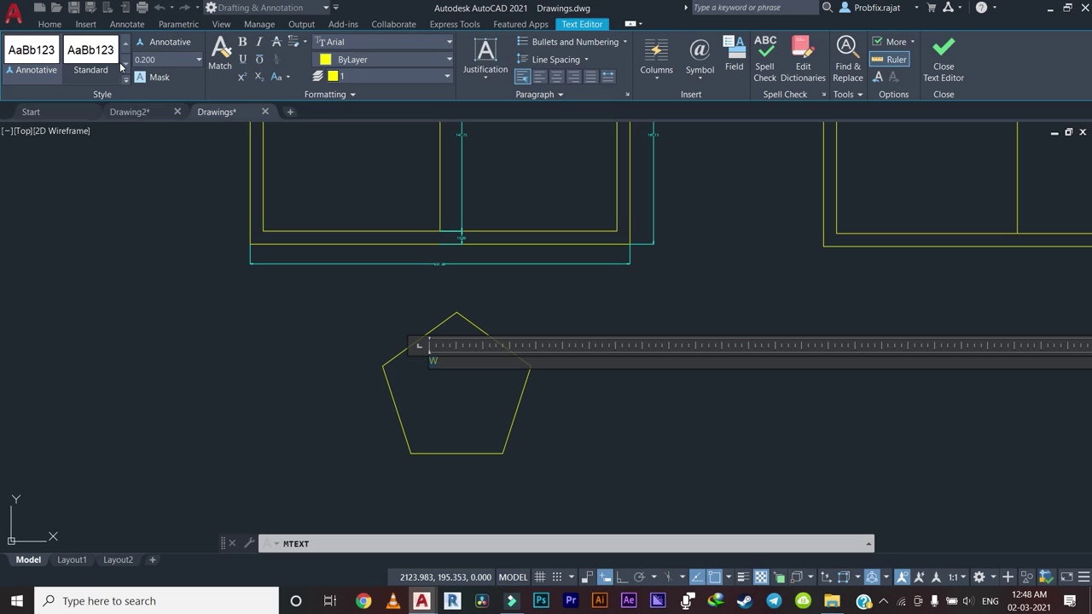
{"action": "type", "text": "10"}
{"action": "key", "text": "Return"}
{"action": "left_click", "coordinate": [199, 60]}
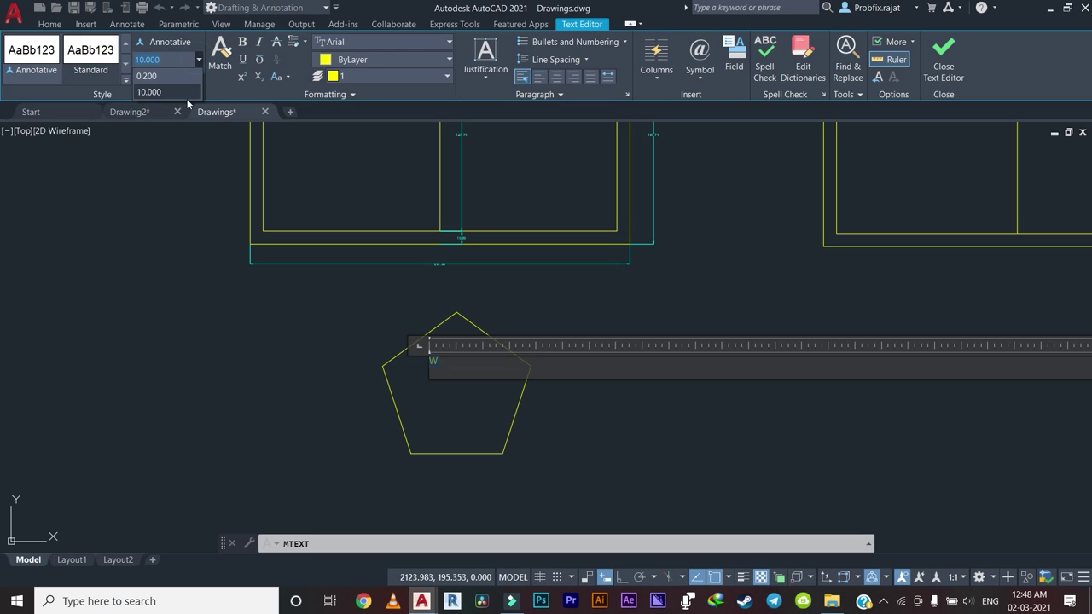
{"action": "left_click", "coordinate": [153, 75]}
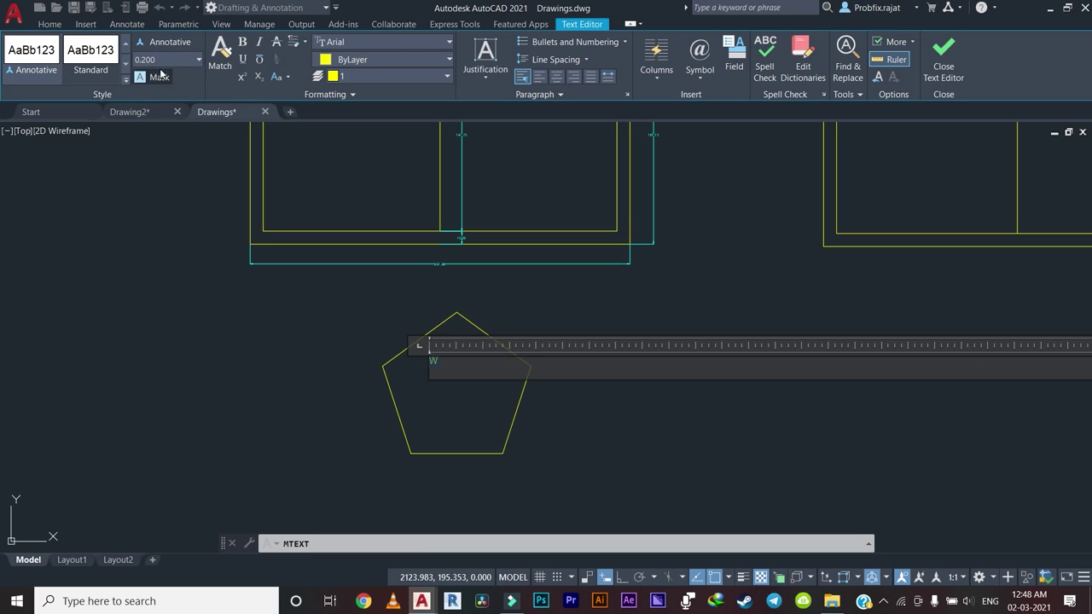
{"action": "left_click", "coordinate": [199, 61]}
{"action": "left_click", "coordinate": [152, 87]}
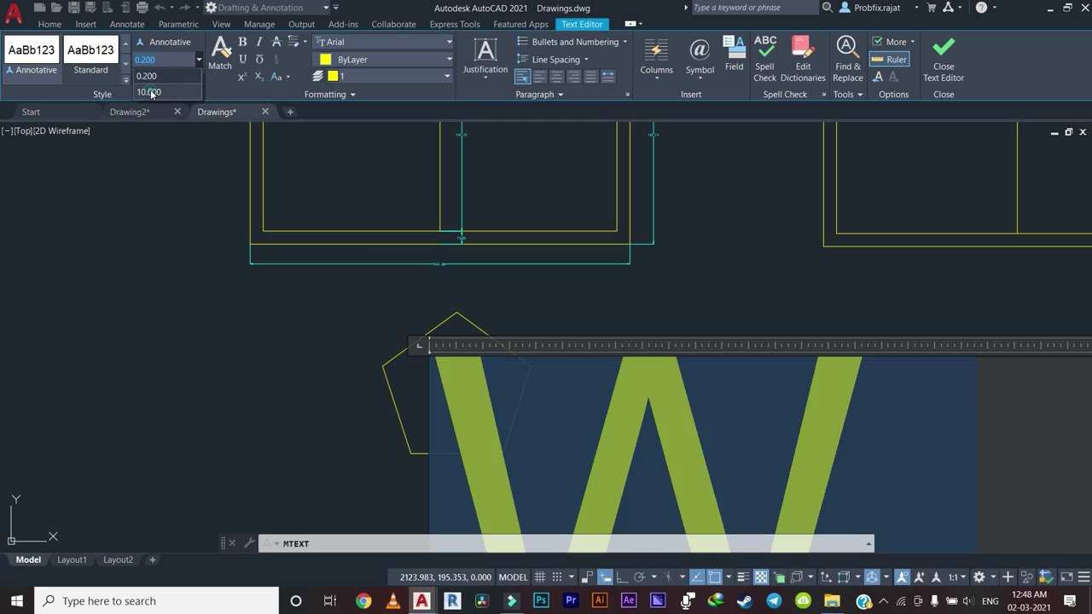
{"action": "left_click", "coordinate": [212, 276]}
{"action": "scroll", "coordinate": [231, 336], "scroll_direction": "down", "scroll_amount": 2}
{"action": "scroll", "coordinate": [397, 390], "scroll_direction": "up", "scroll_amount": 4}
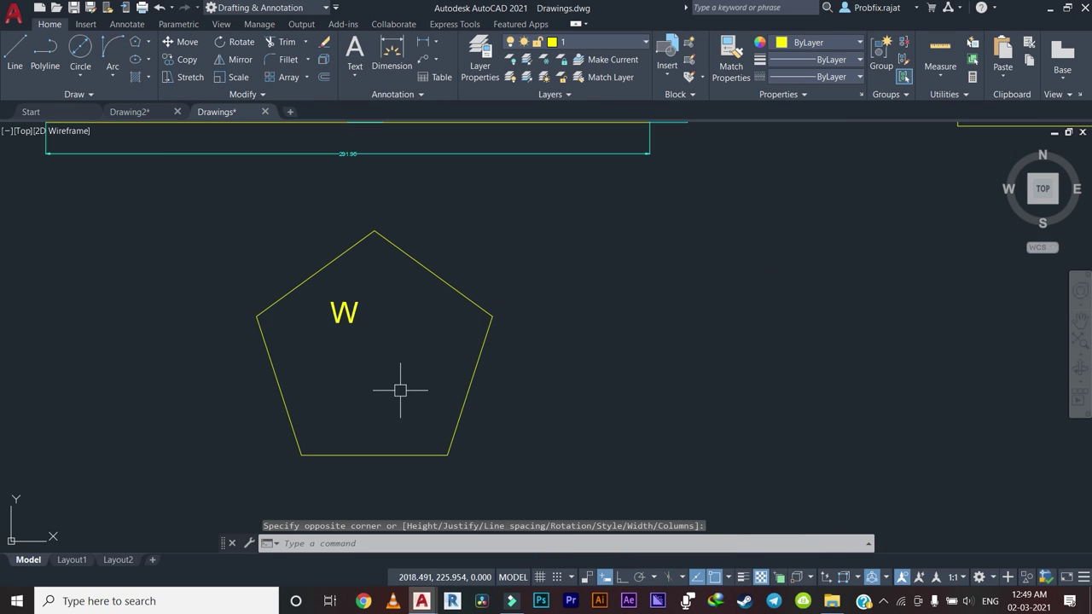
{"action": "left_click", "coordinate": [355, 313]}
{"action": "double_click", "coordinate": [349, 313]}
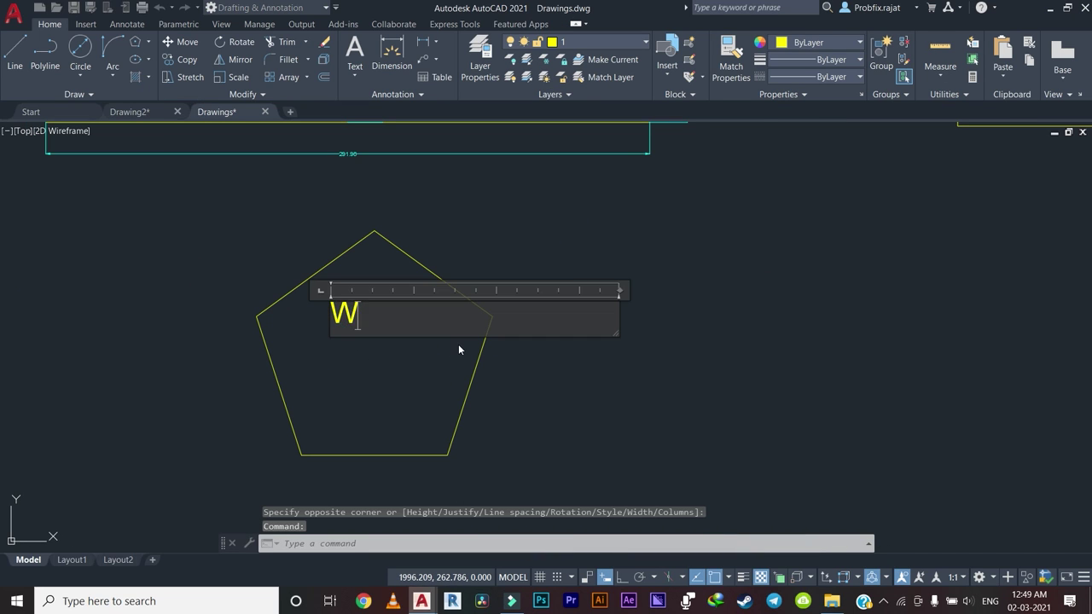
{"action": "key", "text": "Escape"}
{"action": "middle_click_drag", "start_coordinate": [547, 426], "coordinate": [601, 442]}
{"action": "left_click", "coordinate": [516, 426]}
{"action": "left_click", "coordinate": [478, 404]}
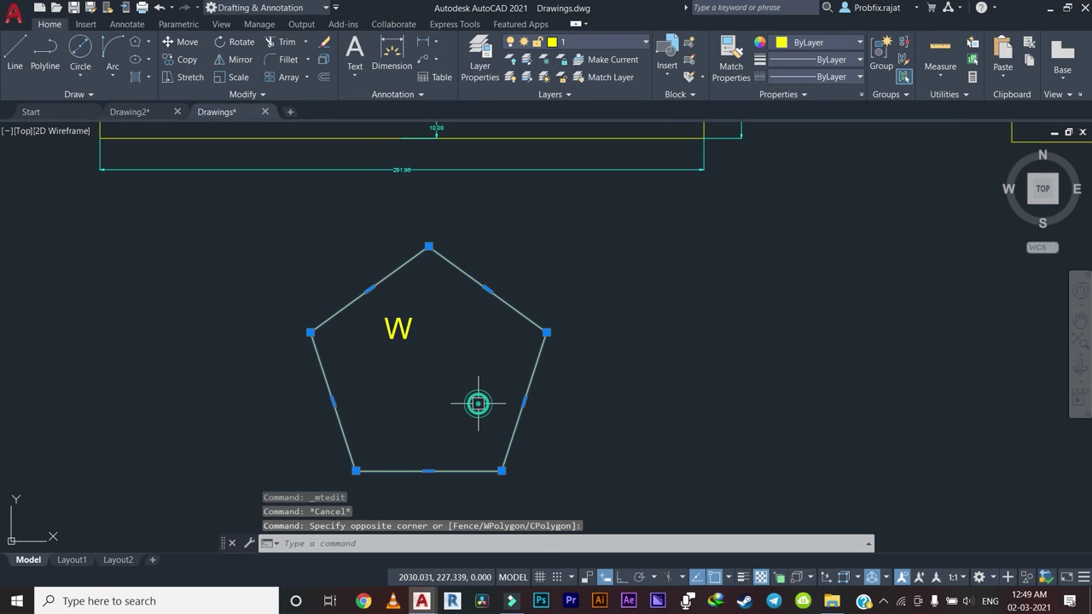
{"action": "type", "text": "m"}
{"action": "key", "text": "Return"}
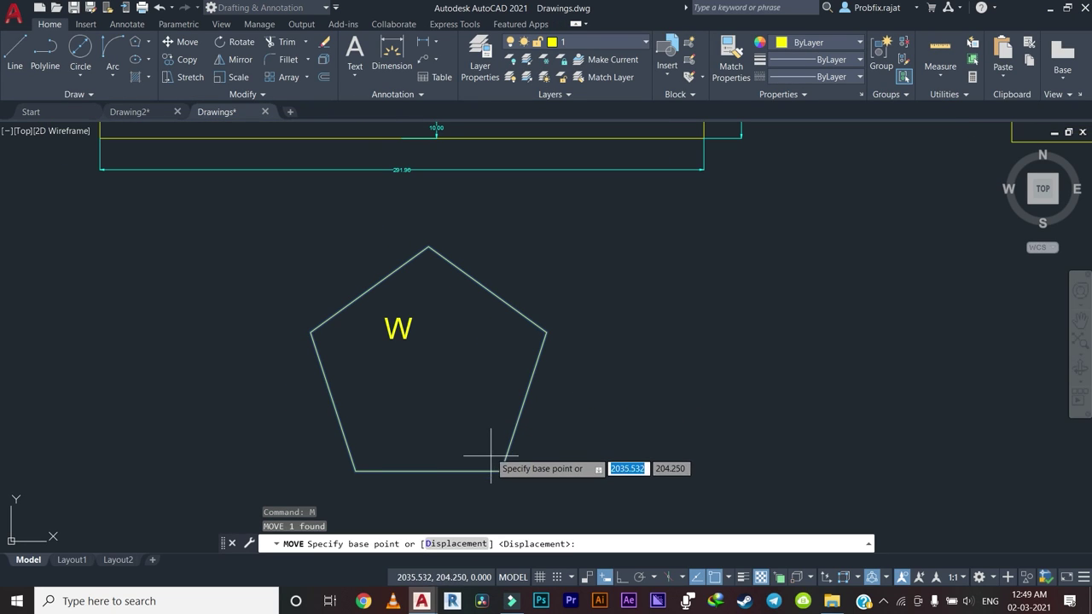
{"action": "left_click", "coordinate": [428, 371]}
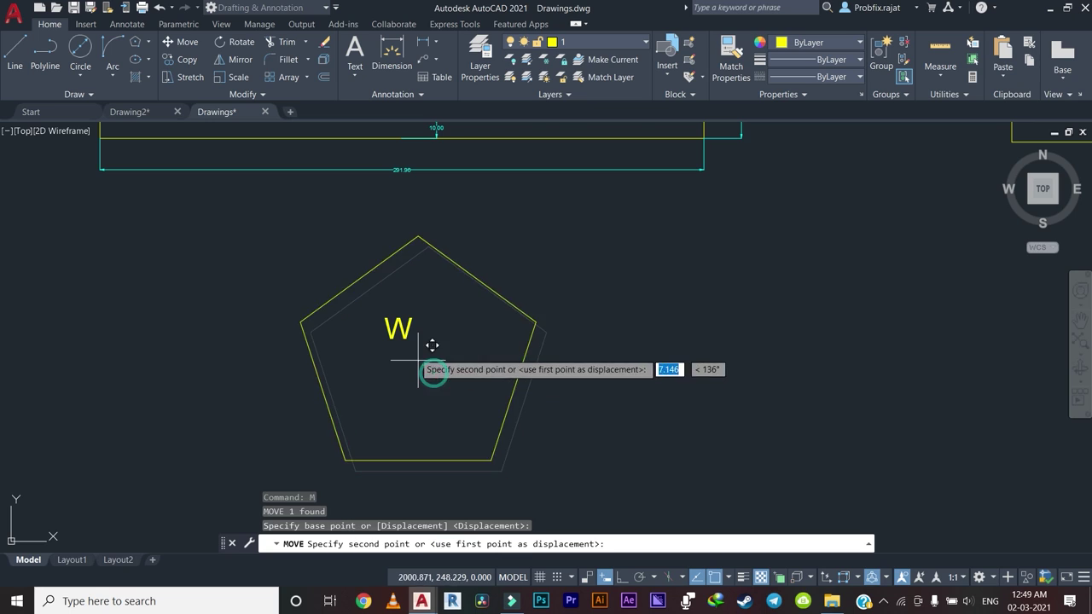
{"action": "key", "text": "Escape"}
{"action": "scroll", "coordinate": [433, 349], "scroll_direction": "down", "scroll_amount": 2}
{"action": "scroll", "coordinate": [360, 364], "scroll_direction": "down", "scroll_amount": 1}
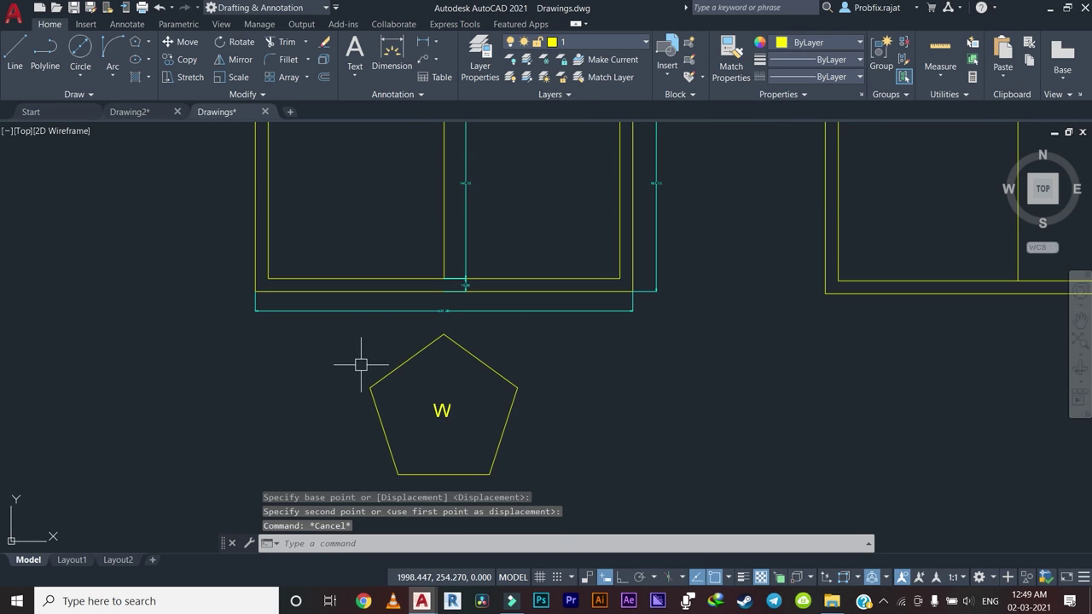
{"action": "scroll", "coordinate": [431, 439], "scroll_direction": "up", "scroll_amount": 4}
{"action": "scroll", "coordinate": [493, 281], "scroll_direction": "down", "scroll_amount": 4}
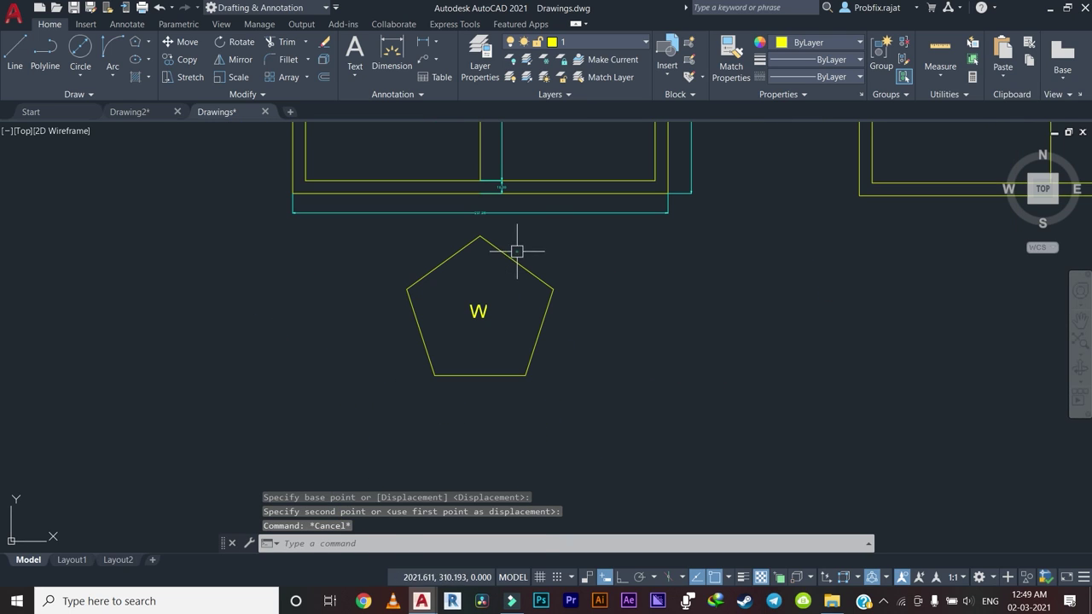
{"action": "left_click_drag", "start_coordinate": [516, 251], "coordinate": [490, 265]}
{"action": "scroll", "coordinate": [488, 256], "scroll_direction": "up", "scroll_amount": 2}
{"action": "left_click", "coordinate": [471, 215]}
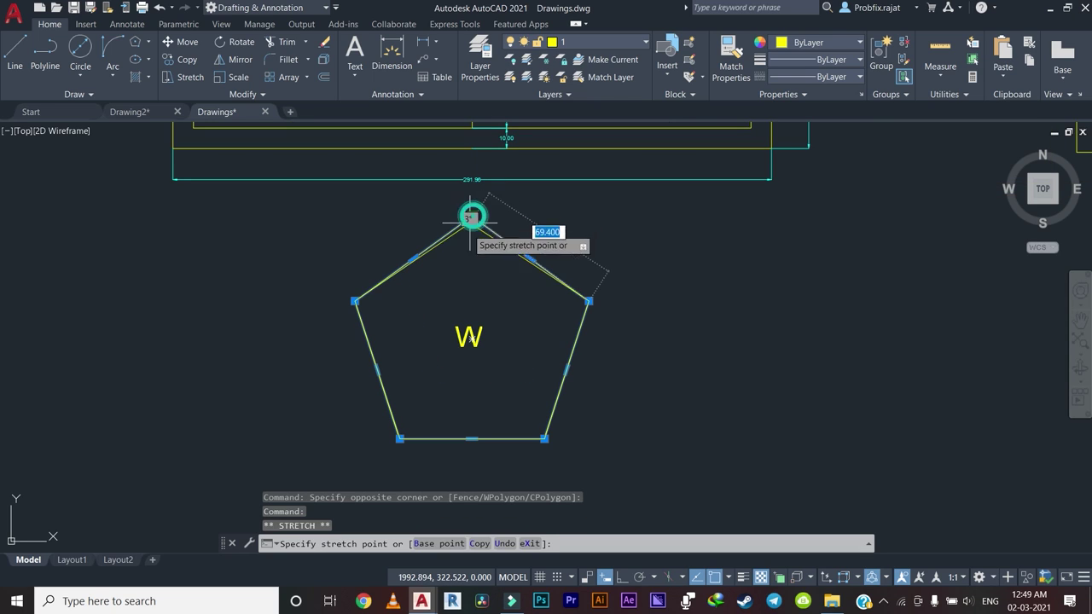
{"action": "key", "text": "Escape"}
{"action": "key", "text": "Escape"}
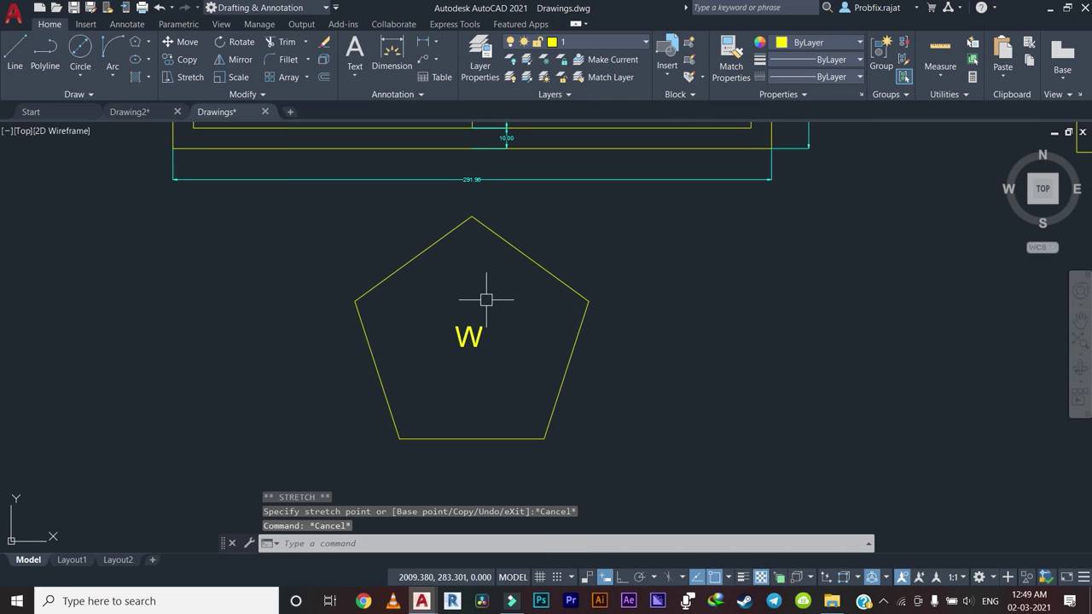
{"action": "key", "text": "Escape"}
{"action": "scroll", "coordinate": [486, 341], "scroll_direction": "down", "scroll_amount": 2}
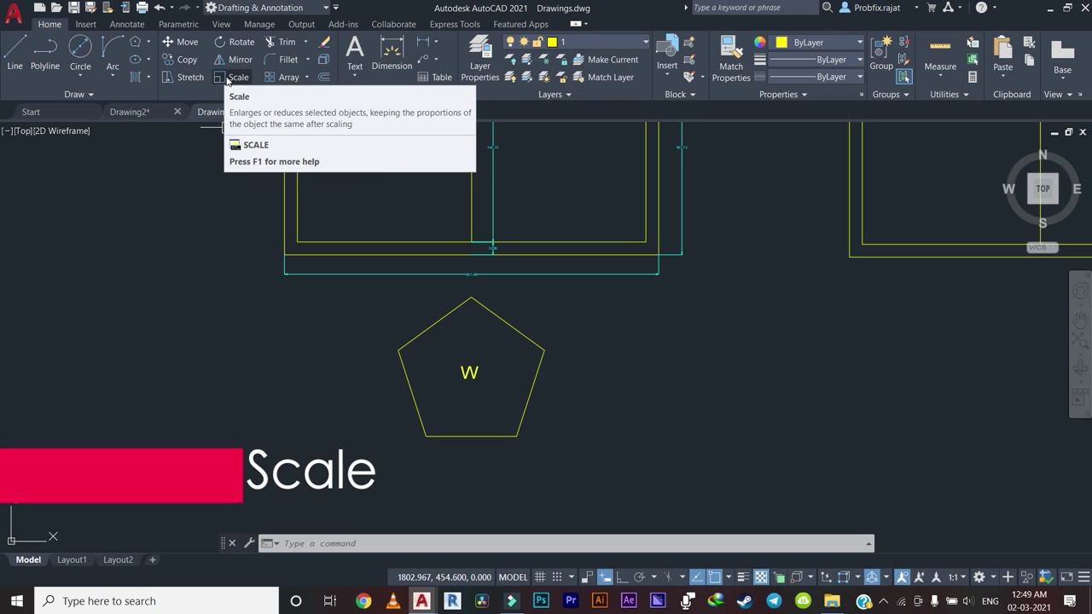
Scale the pentagon down to 0.462 of its size about its lower-left vertex.
{"action": "left_click", "coordinate": [234, 77]}
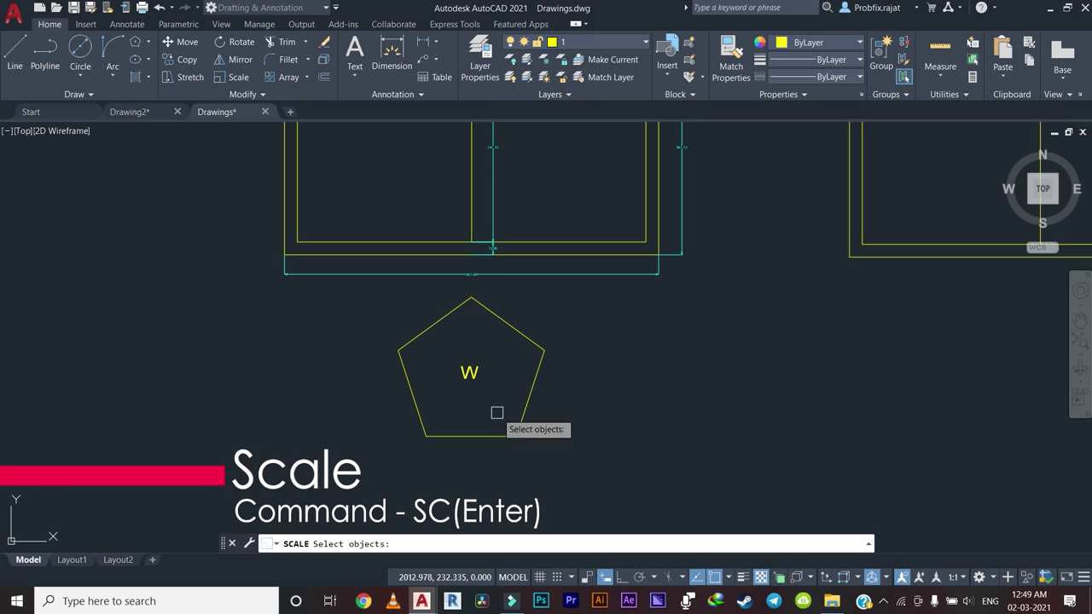
{"action": "left_click", "coordinate": [515, 435]}
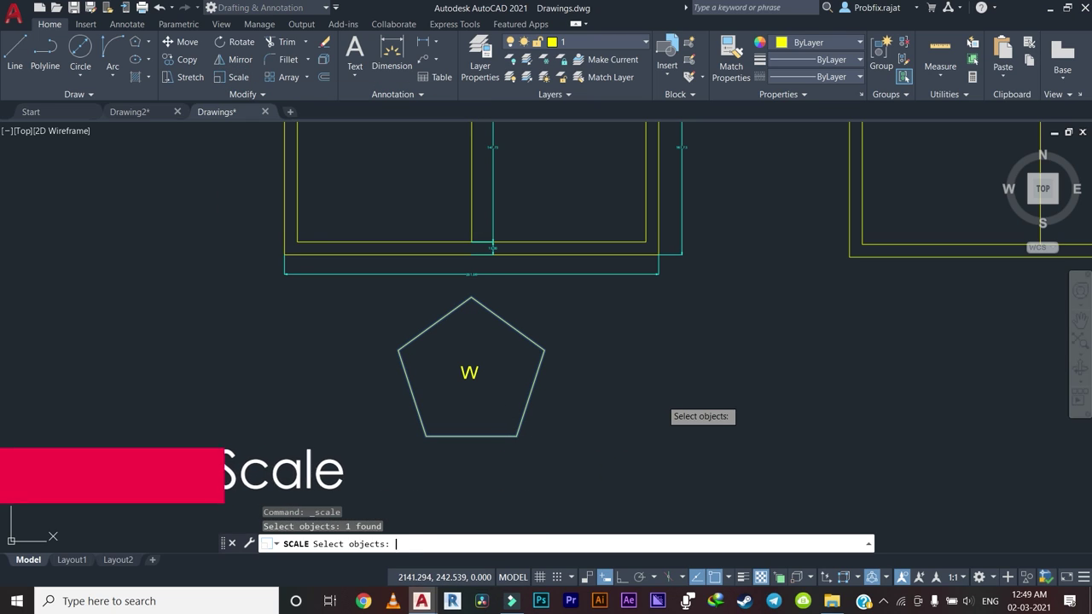
{"action": "key", "text": "Return"}
{"action": "scroll", "coordinate": [491, 392], "scroll_direction": "up", "scroll_amount": 2}
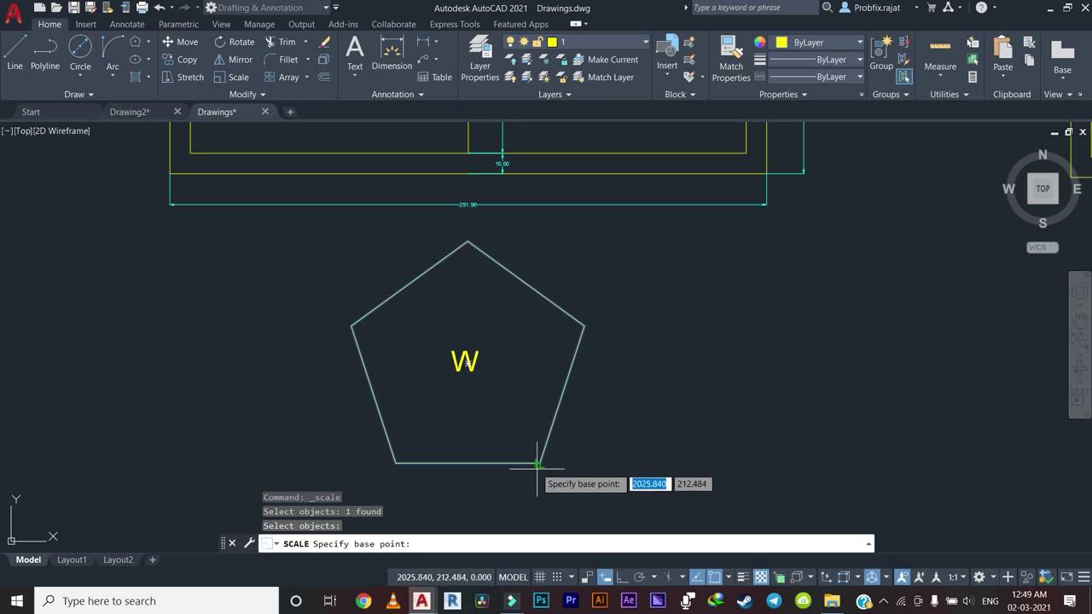
{"action": "left_click", "coordinate": [396, 463]}
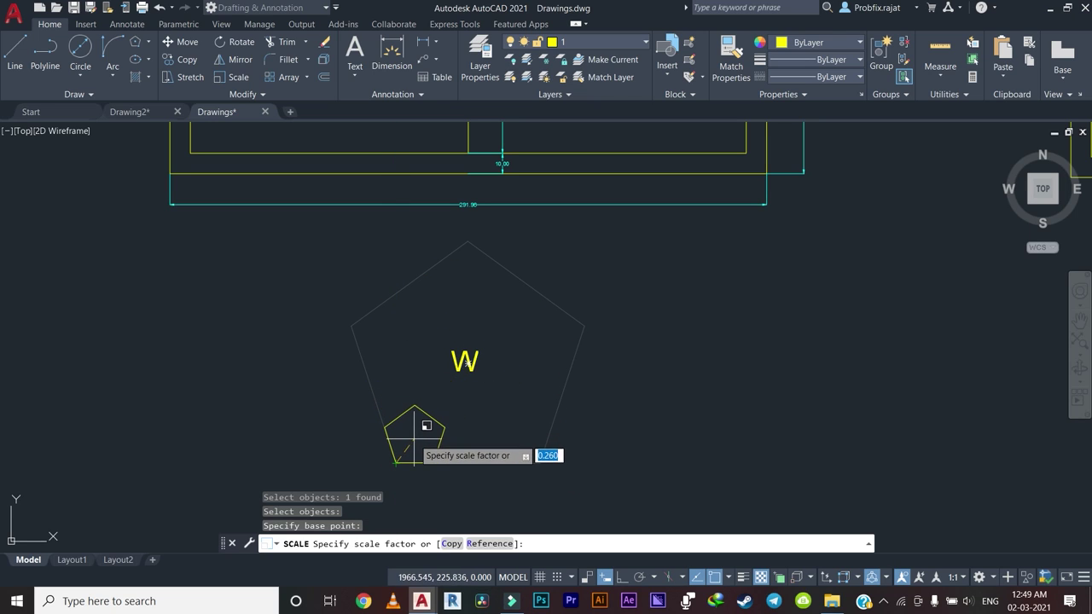
{"action": "left_click", "coordinate": [437, 424]}
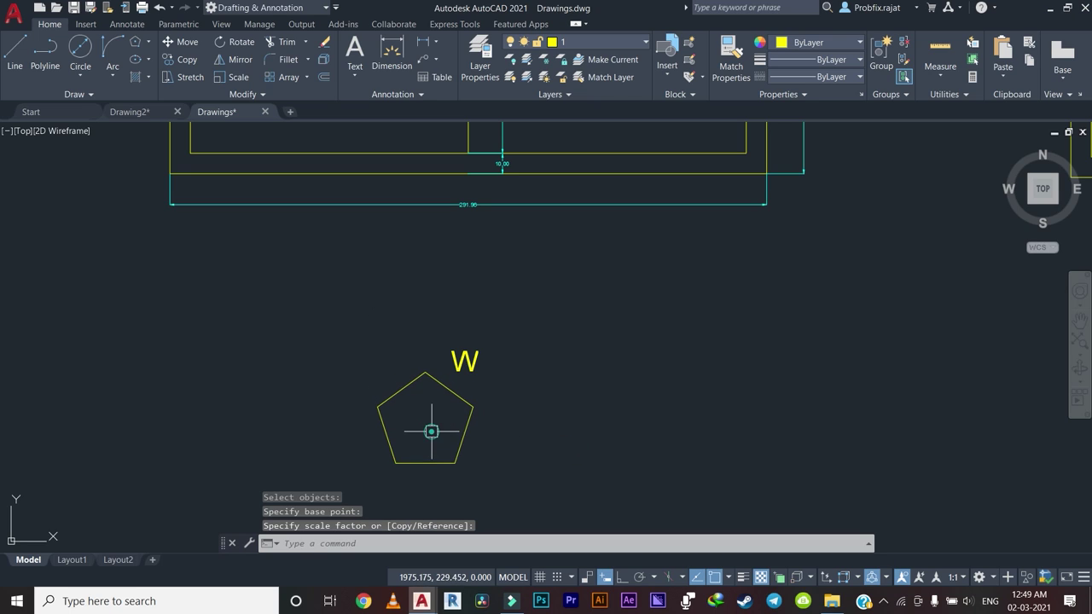
Move the shrunken pentagon by its centre so the letter W sits inside it.
{"action": "left_click", "coordinate": [523, 455]}
{"action": "left_click", "coordinate": [425, 414]}
{"action": "type", "text": "m"}
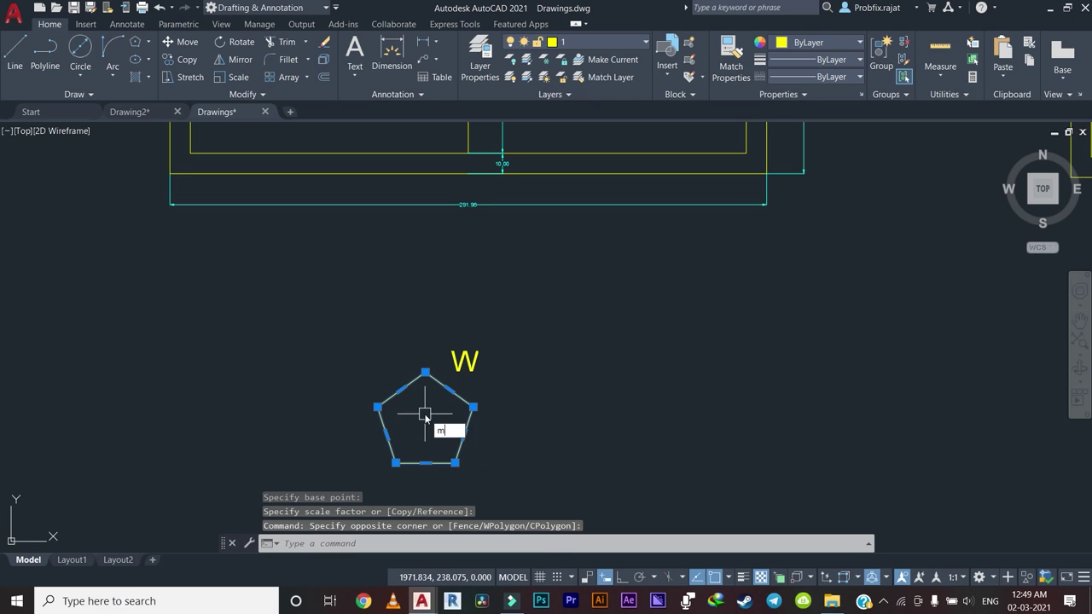
{"action": "key", "text": "Return"}
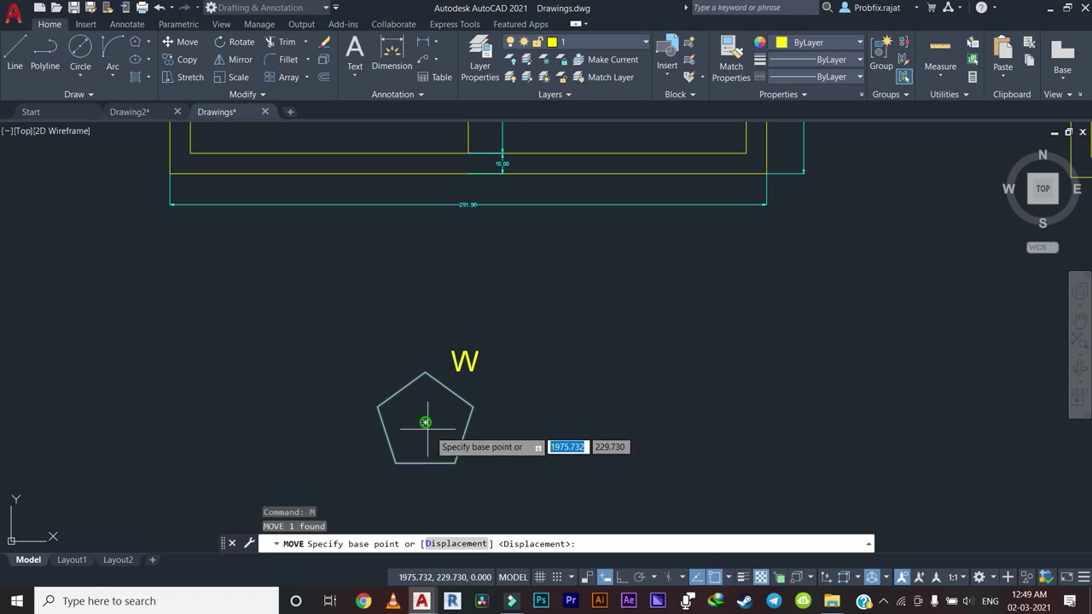
{"action": "left_click", "coordinate": [425, 422]}
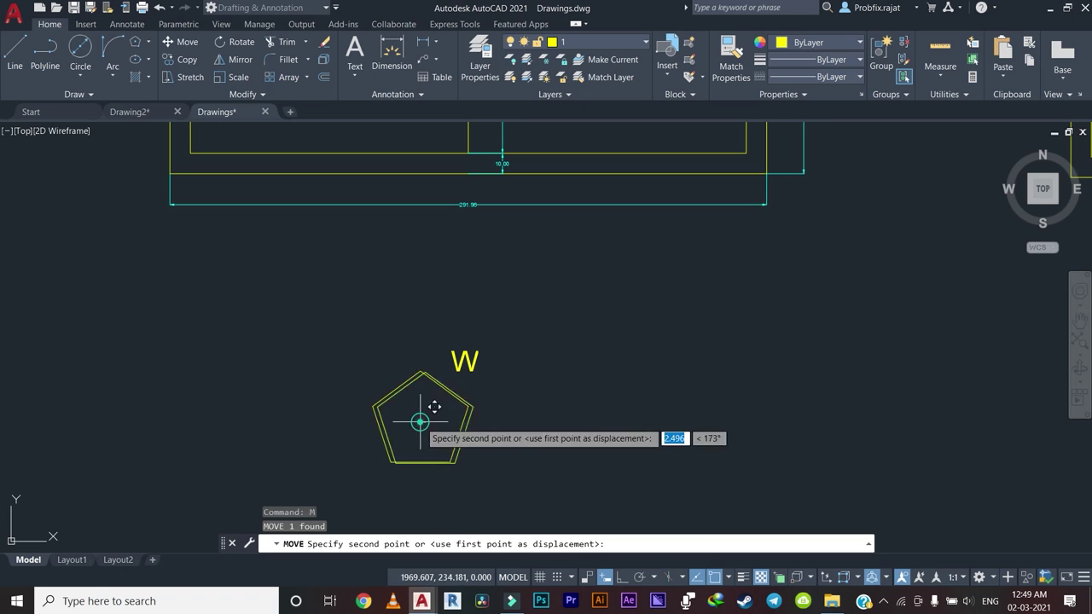
{"action": "left_click", "coordinate": [465, 363]}
{"action": "scroll", "coordinate": [515, 416], "scroll_direction": "down", "scroll_amount": 3}
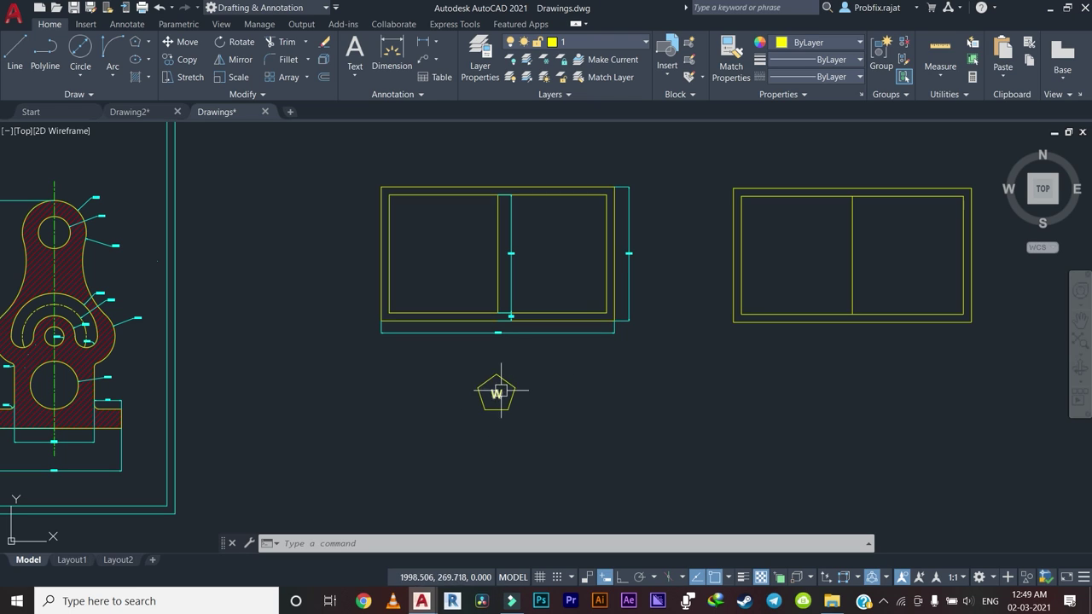
{"action": "scroll", "coordinate": [503, 380], "scroll_direction": "down", "scroll_amount": 2}
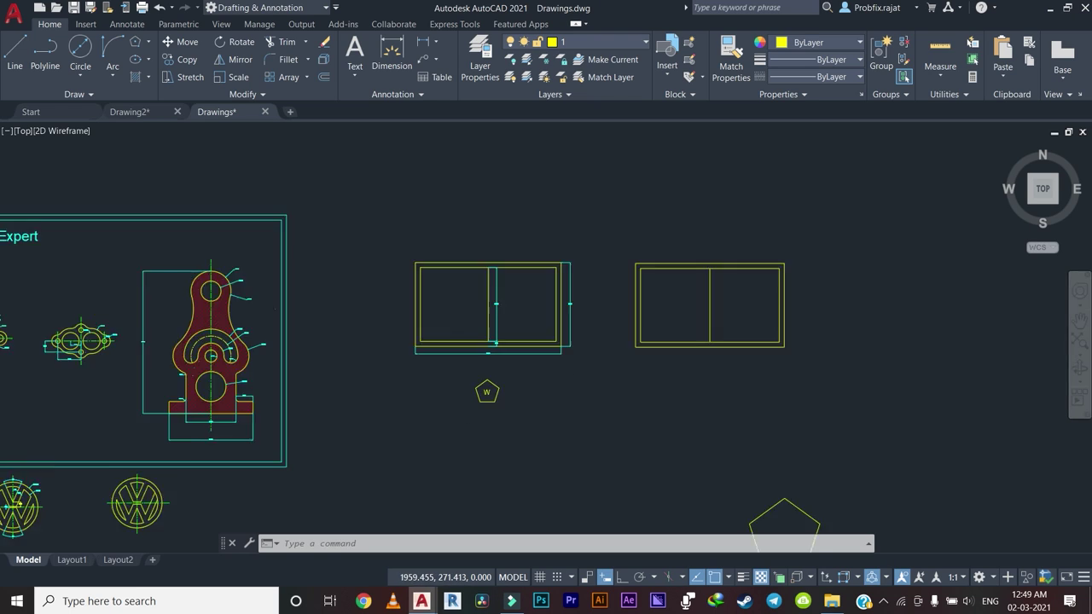
{"action": "scroll", "coordinate": [487, 387], "scroll_direction": "down", "scroll_amount": 2}
{"action": "scroll", "coordinate": [464, 401], "scroll_direction": "up", "scroll_amount": 3}
{"action": "scroll", "coordinate": [487, 378], "scroll_direction": "up", "scroll_amount": 2}
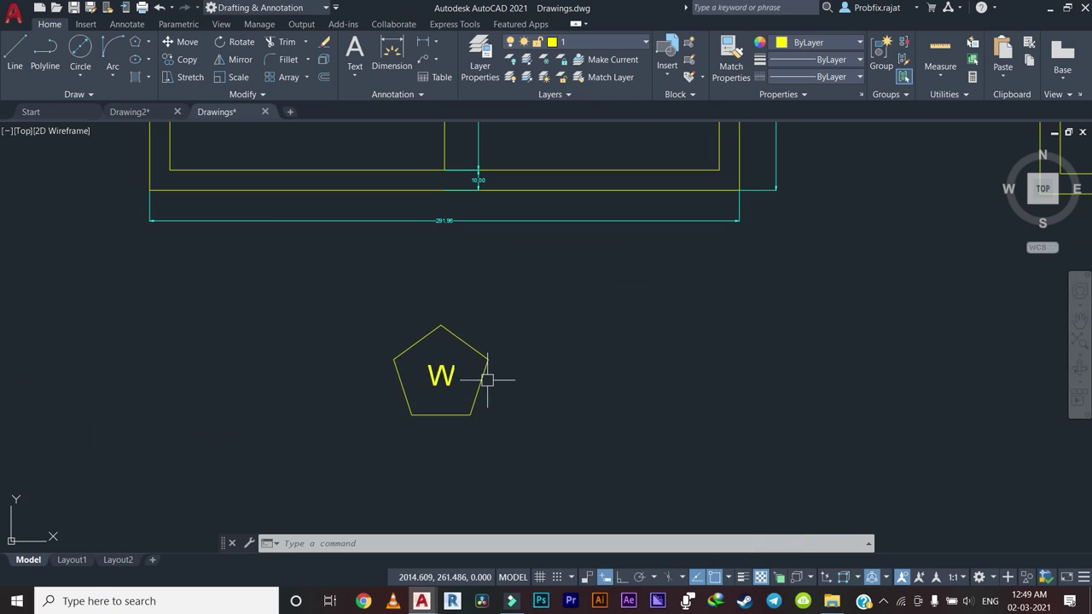
{"action": "scroll", "coordinate": [397, 349], "scroll_direction": "down", "scroll_amount": 4}
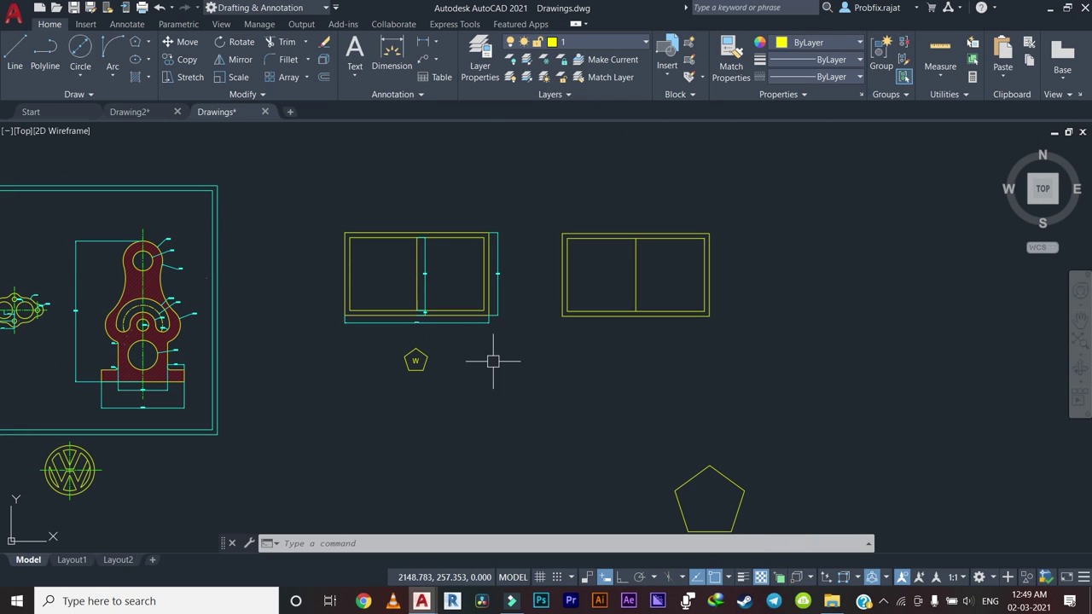
Draw a centre-based ellipse right of the pentagon, with a vertical axis and 200 other-axis distance.
{"action": "left_click", "coordinate": [148, 59]}
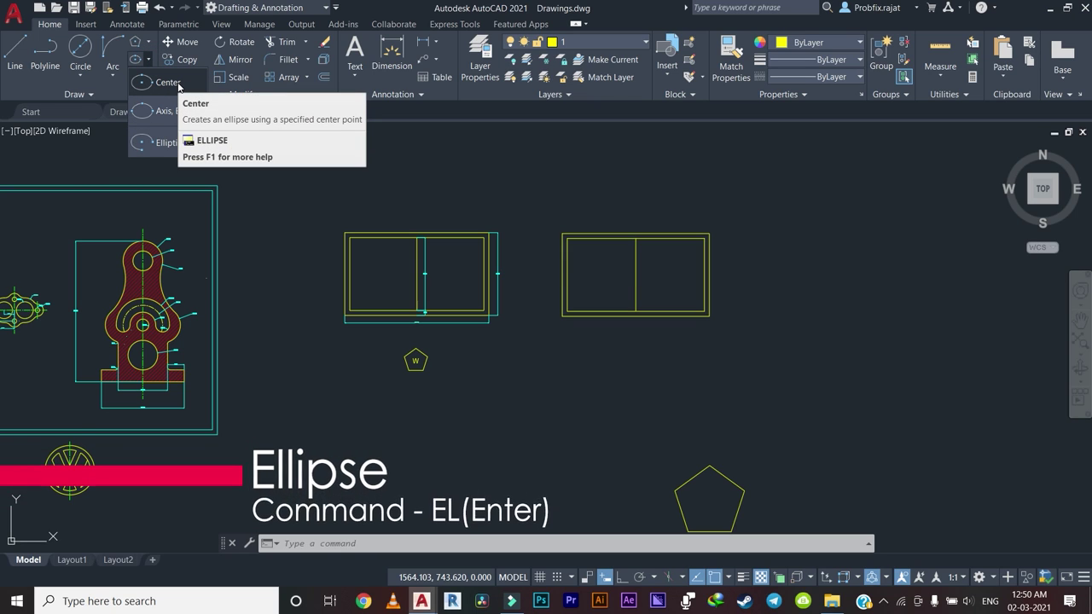
{"action": "scroll", "coordinate": [320, 221], "scroll_direction": "down", "scroll_amount": 4}
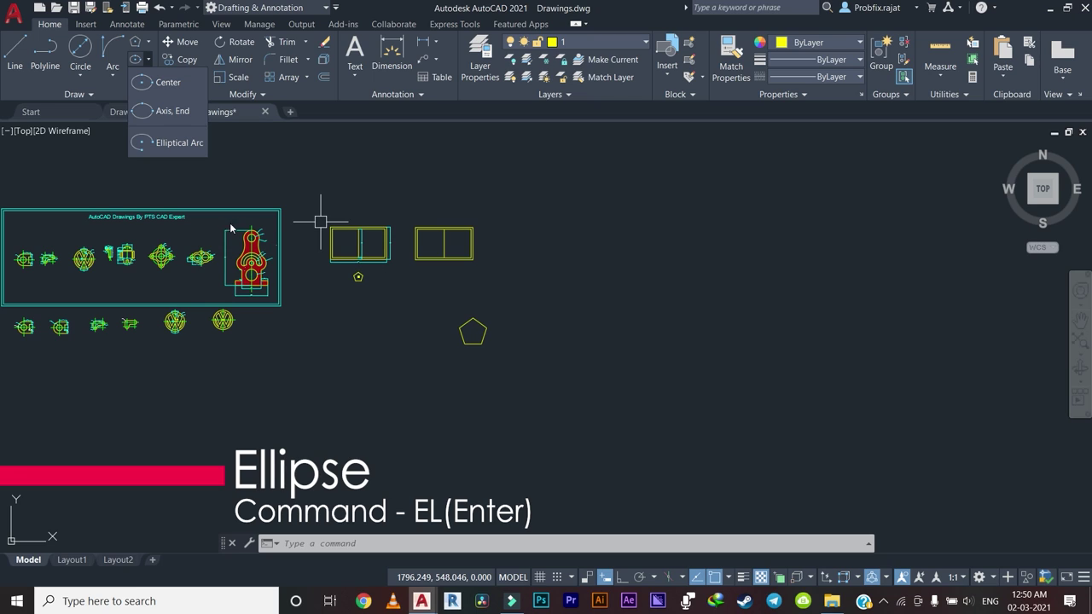
{"action": "left_click", "coordinate": [167, 82]}
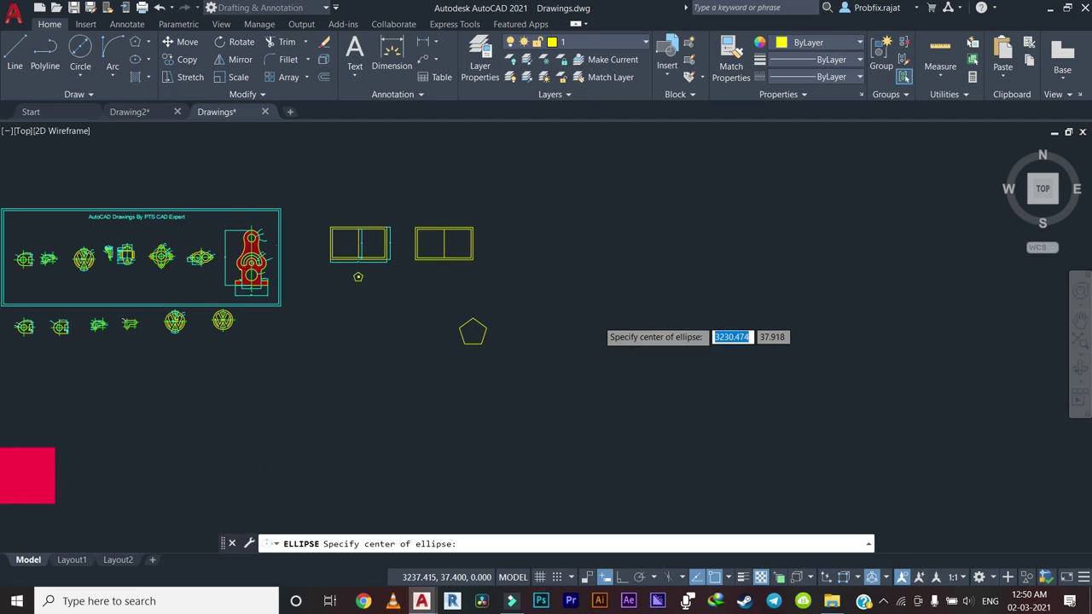
{"action": "scroll", "coordinate": [487, 411], "scroll_direction": "up", "scroll_amount": 2}
{"action": "scroll", "coordinate": [443, 354], "scroll_direction": "up", "scroll_amount": 2}
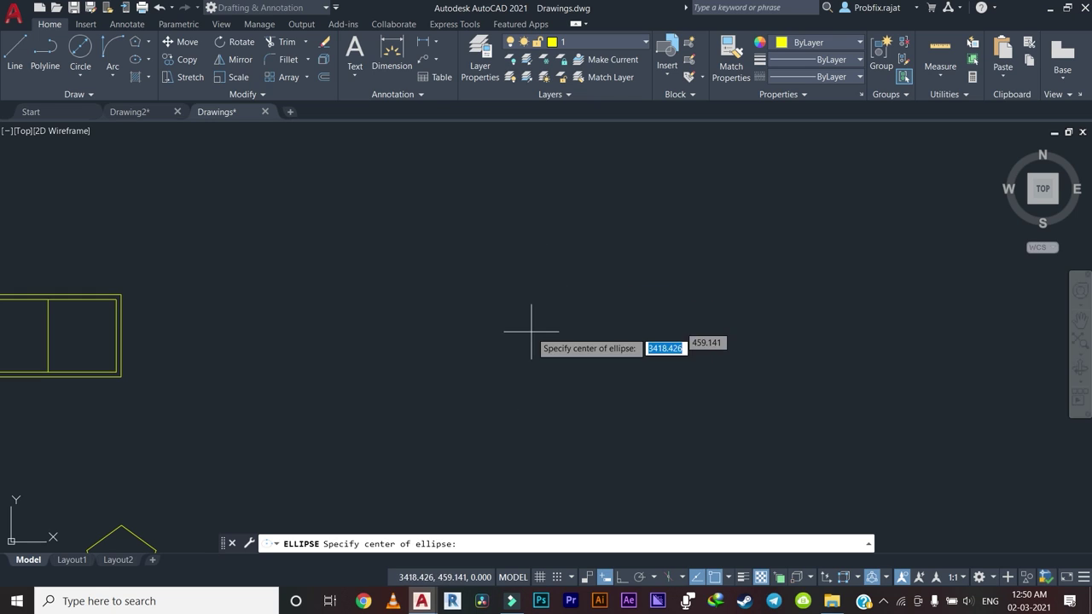
{"action": "left_click", "coordinate": [543, 372]}
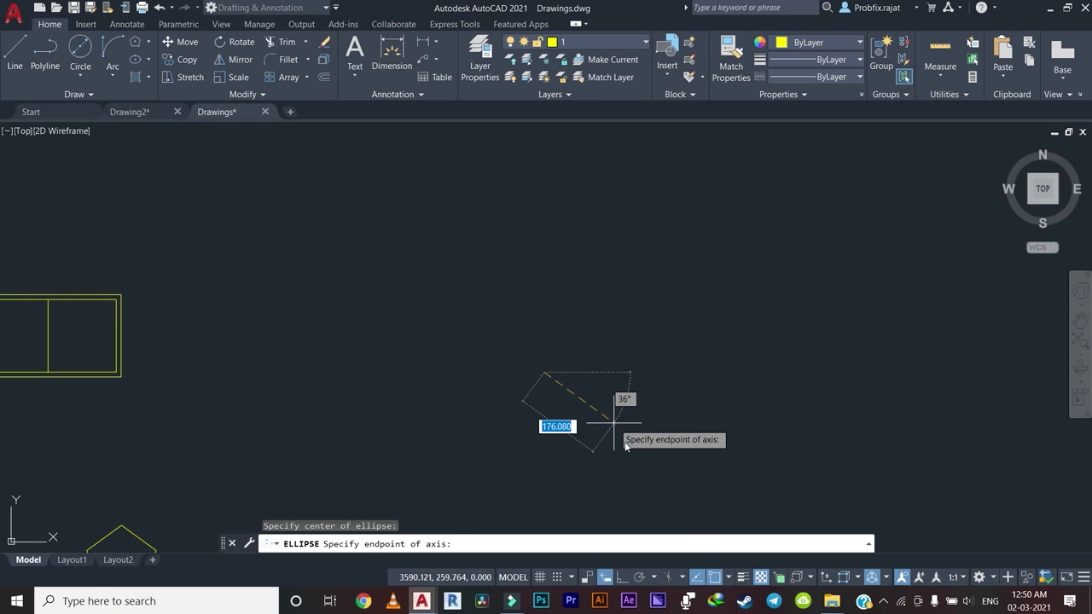
{"action": "left_click", "coordinate": [623, 578]}
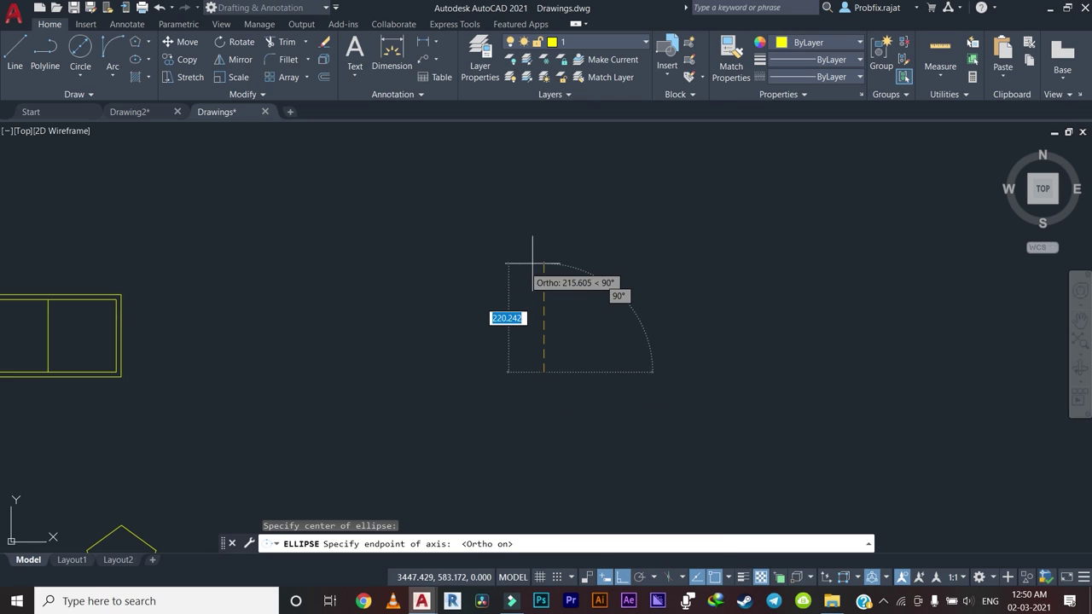
{"action": "middle_click_drag", "start_coordinate": [556, 440], "coordinate": [565, 261]}
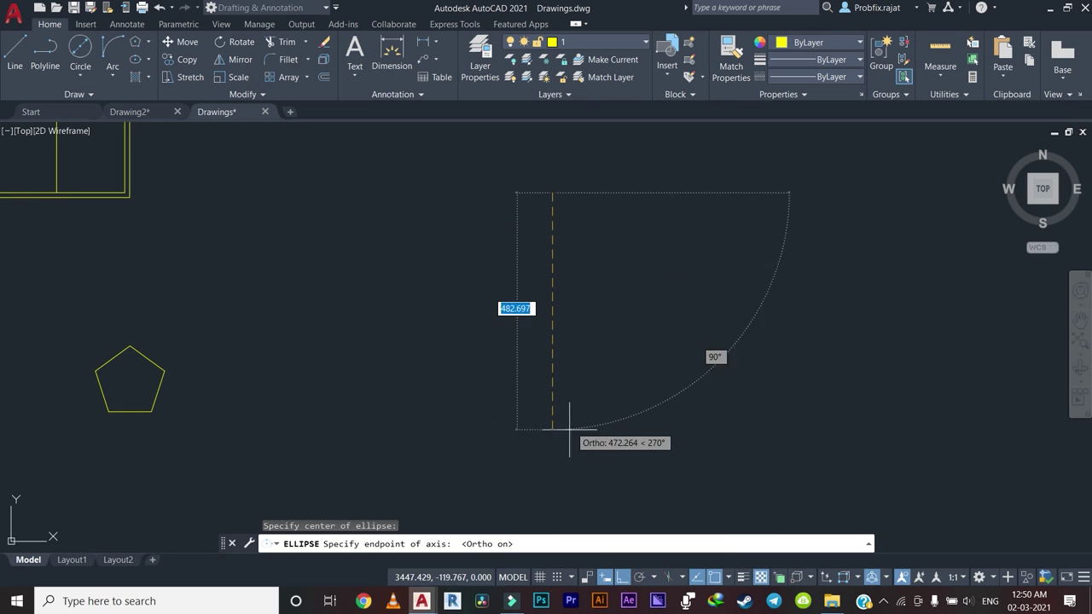
{"action": "left_click", "coordinate": [563, 446]}
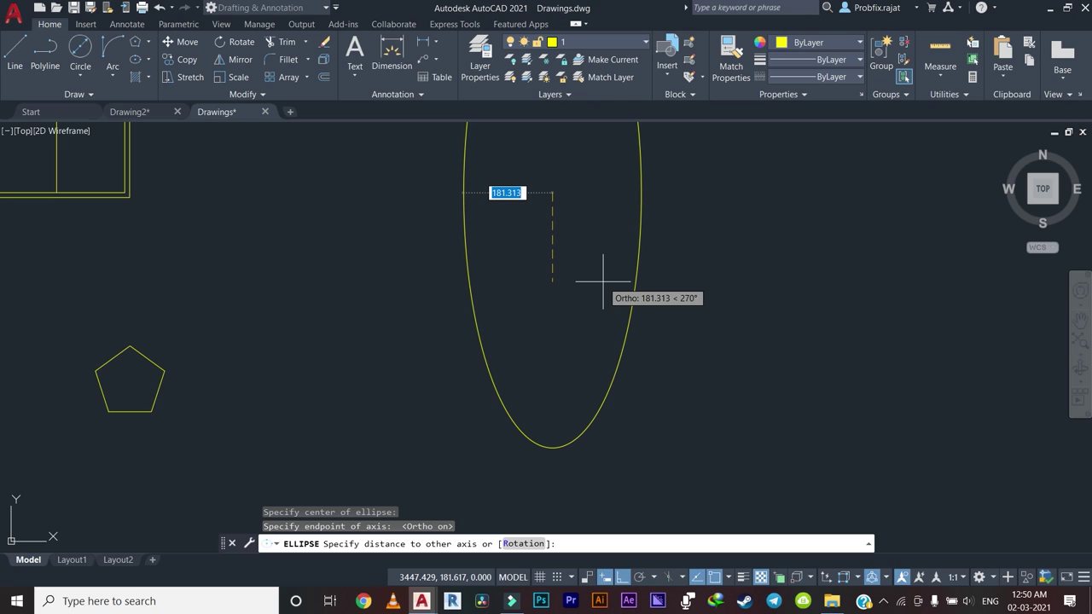
{"action": "type", "text": "200"}
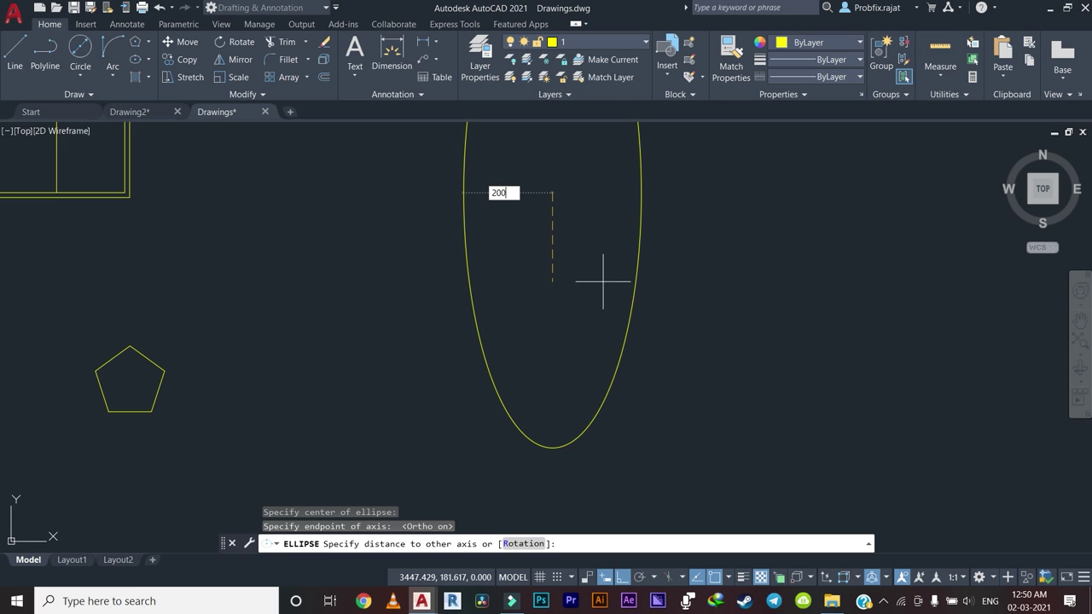
{"action": "key", "text": "Return"}
{"action": "scroll", "coordinate": [614, 270], "scroll_direction": "down", "scroll_amount": 2}
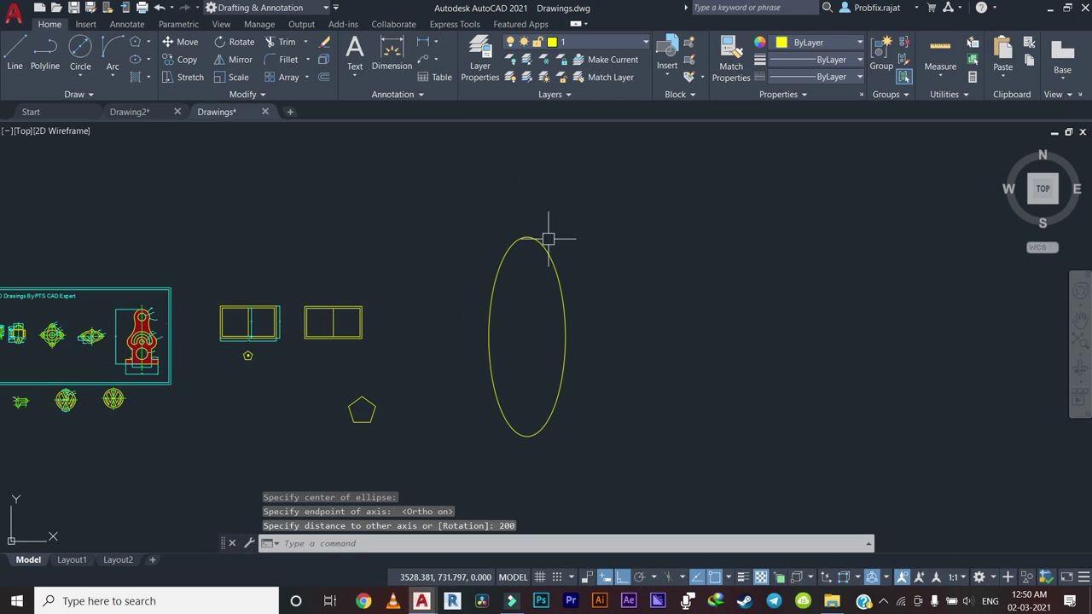
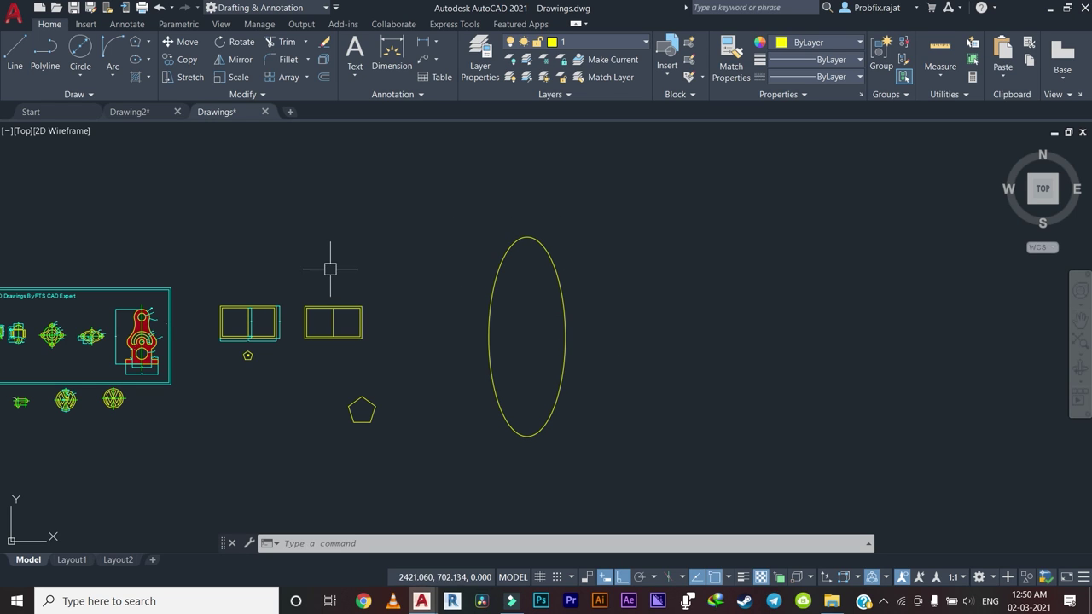
Bring the rectangles and ellipse beside the sheet into view and start the Hatch tool.
{"action": "mouse_move", "coordinate": [330, 264]}
{"action": "middle_mouse_down"}
{"action": "mouse_move", "coordinate": [451, 264]}
{"action": "mouse_move", "coordinate": [536, 281]}
{"action": "middle_mouse_up"}
{"action": "scroll", "coordinate": [179, 367], "scroll_direction": "up", "scroll_amount": 3}
{"action": "scroll", "coordinate": [179, 367], "scroll_direction": "up", "scroll_amount": 4}
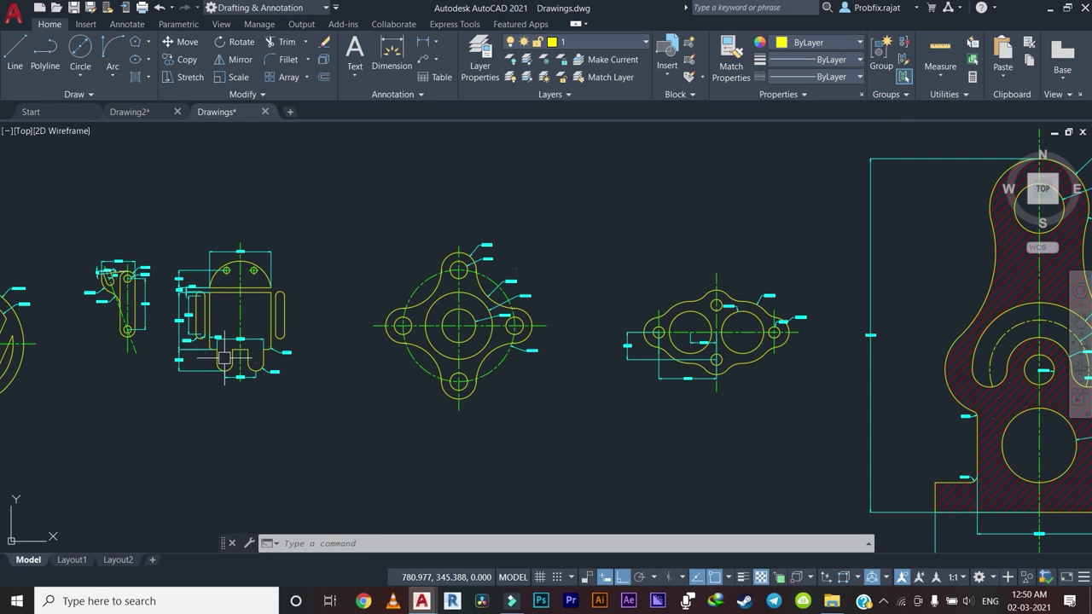
{"action": "middle_click_drag", "start_coordinate": [296, 354], "coordinate": [330, 330]}
{"action": "scroll", "coordinate": [463, 311], "scroll_direction": "up", "scroll_amount": 4}
{"action": "scroll", "coordinate": [463, 311], "scroll_direction": "down", "scroll_amount": 4}
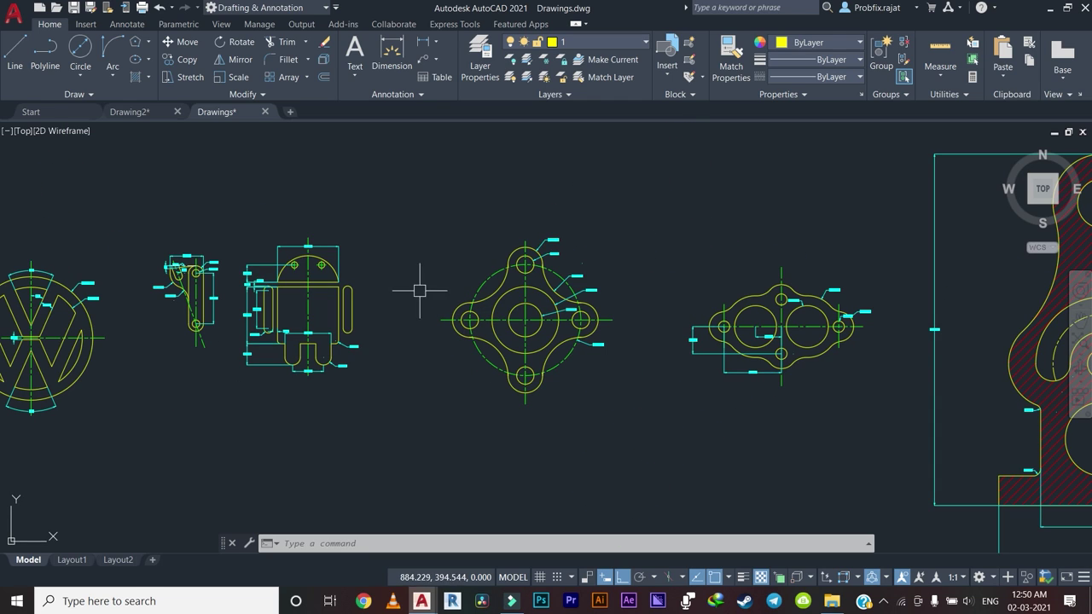
{"action": "scroll", "coordinate": [520, 299], "scroll_direction": "up", "scroll_amount": 4}
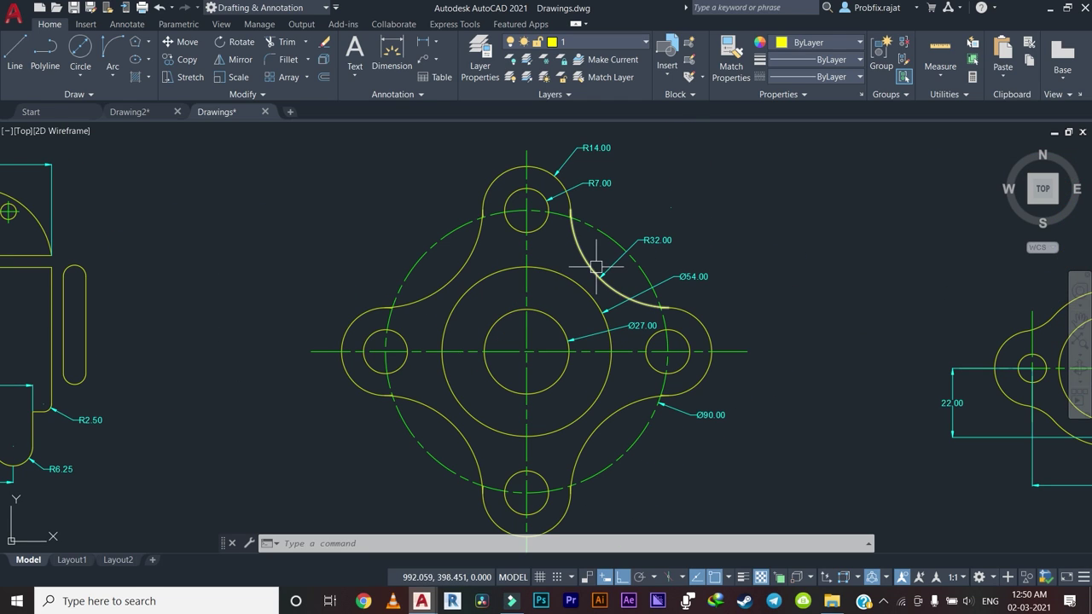
{"action": "scroll", "coordinate": [555, 285], "scroll_direction": "down", "scroll_amount": 2}
{"action": "scroll", "coordinate": [640, 345], "scroll_direction": "down", "scroll_amount": 2}
{"action": "scroll", "coordinate": [640, 345], "scroll_direction": "down", "scroll_amount": 2}
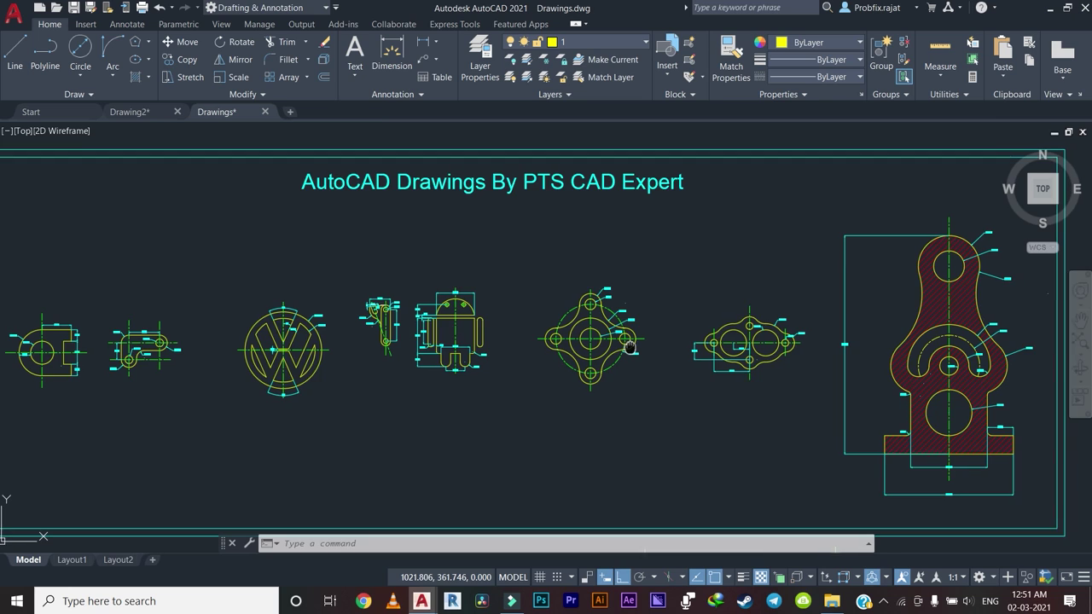
{"action": "middle_click_drag", "start_coordinate": [665, 268], "coordinate": [443, 256]}
{"action": "scroll", "coordinate": [609, 268], "scroll_direction": "up", "scroll_amount": 3}
{"action": "scroll", "coordinate": [572, 256], "scroll_direction": "down", "scroll_amount": 3}
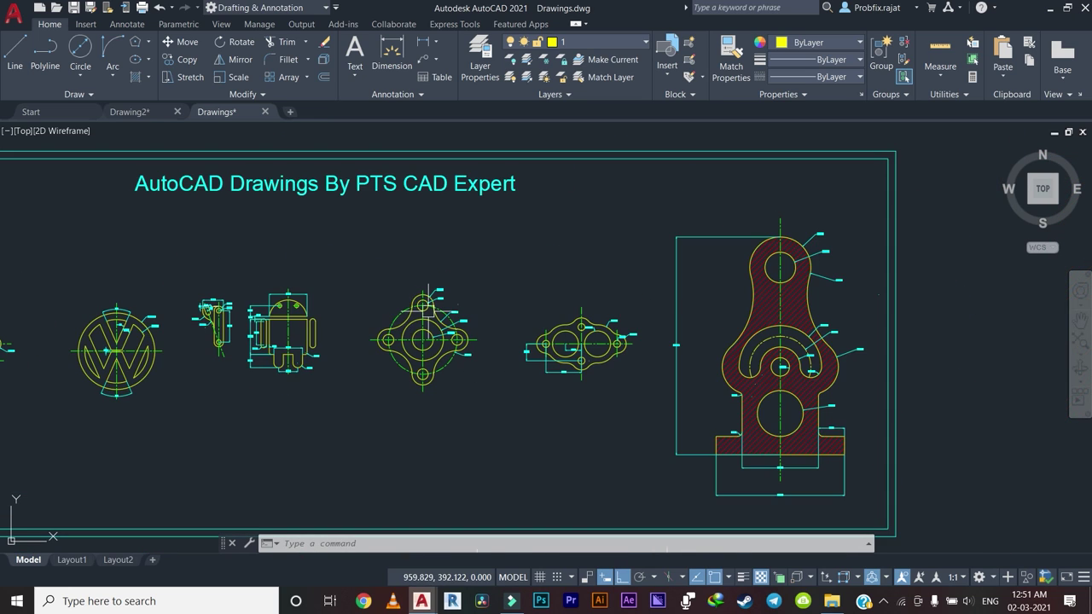
{"action": "scroll", "coordinate": [444, 256], "scroll_direction": "down", "scroll_amount": 2}
{"action": "middle_click_drag", "start_coordinate": [519, 331], "coordinate": [310, 372]}
{"action": "scroll", "coordinate": [309, 372], "scroll_direction": "down", "scroll_amount": 2}
{"action": "scroll", "coordinate": [458, 345], "scroll_direction": "down", "scroll_amount": 2}
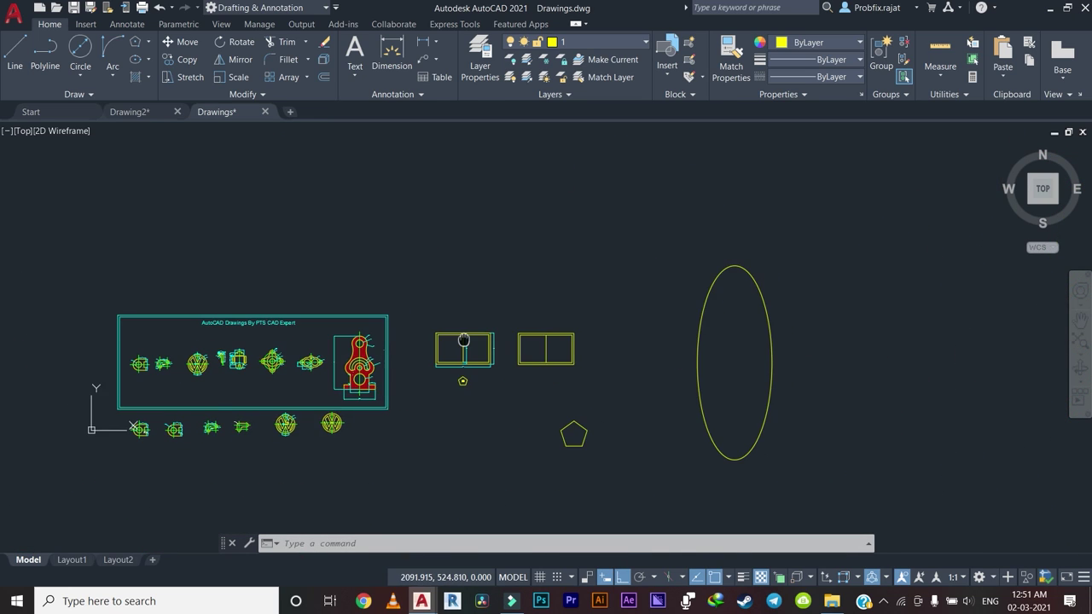
{"action": "middle_click_drag", "start_coordinate": [504, 205], "coordinate": [363, 214]}
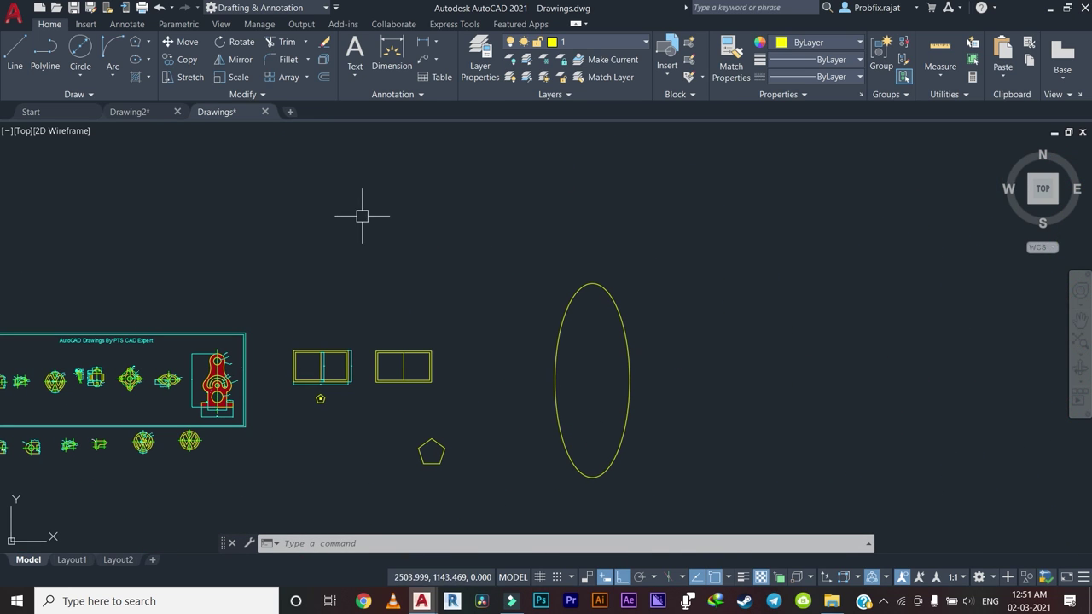
{"action": "left_click", "coordinate": [149, 77]}
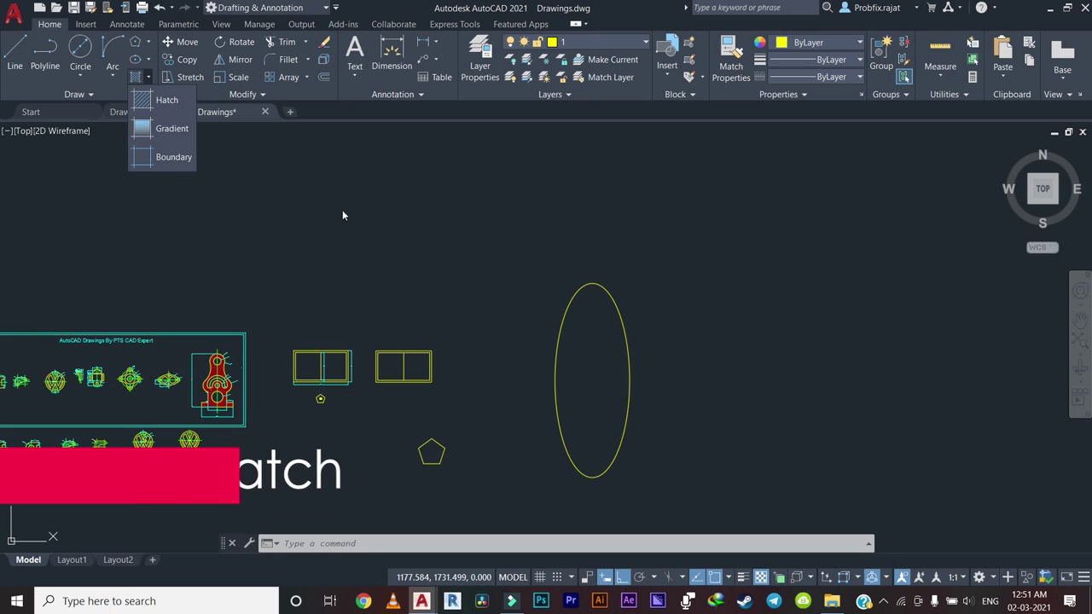
{"action": "left_click", "coordinate": [397, 246]}
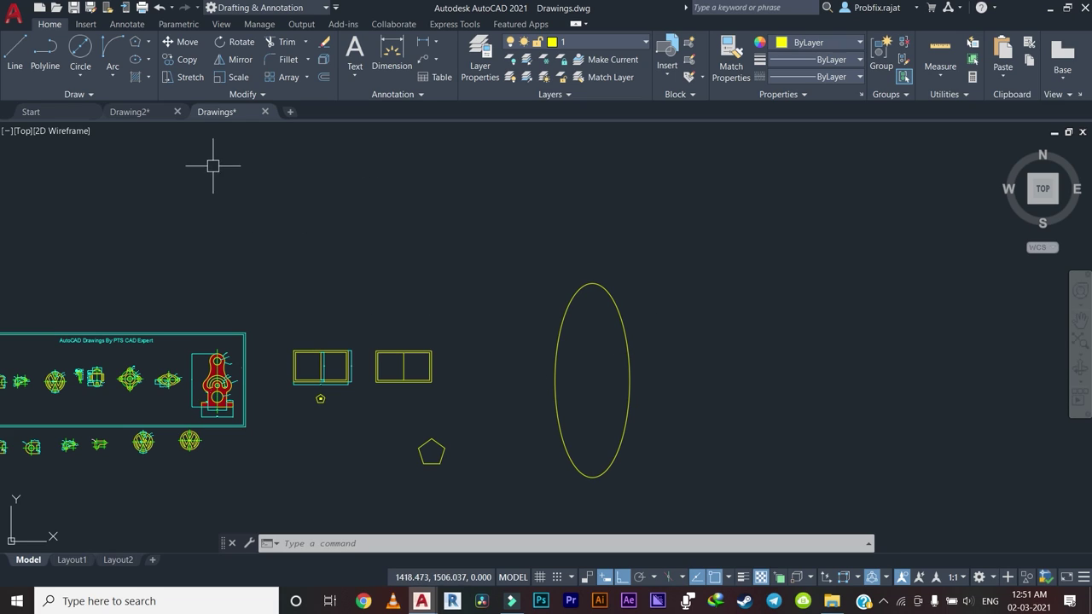
{"action": "left_click", "coordinate": [149, 78]}
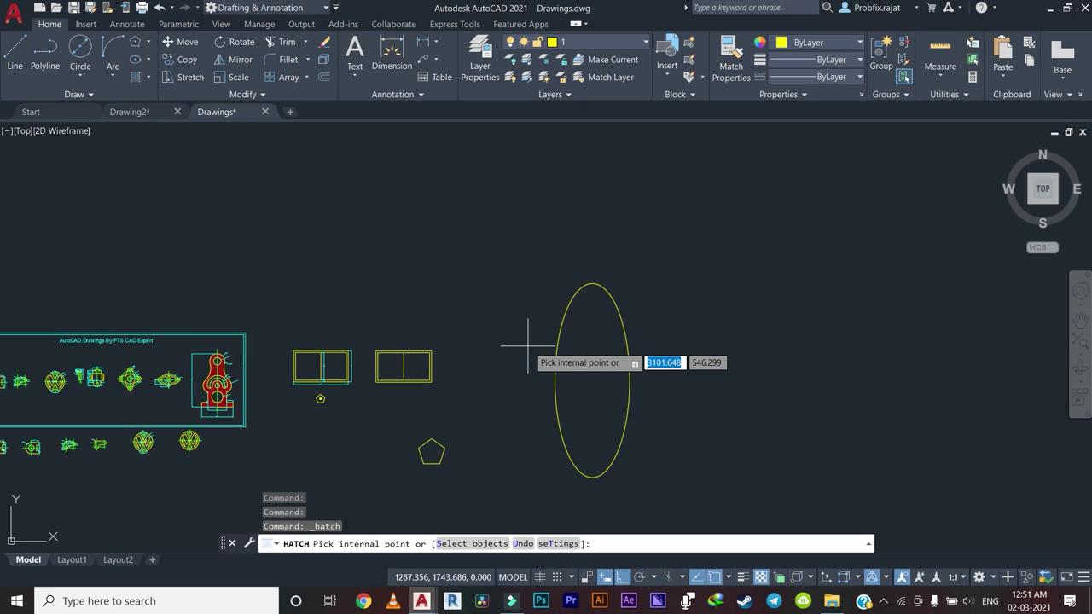
Hatch both cells of the left double rectangle with the ANSI32 pattern.
{"action": "scroll", "coordinate": [388, 380], "scroll_direction": "up", "scroll_amount": 4}
{"action": "scroll", "coordinate": [401, 380], "scroll_direction": "up", "scroll_amount": 4}
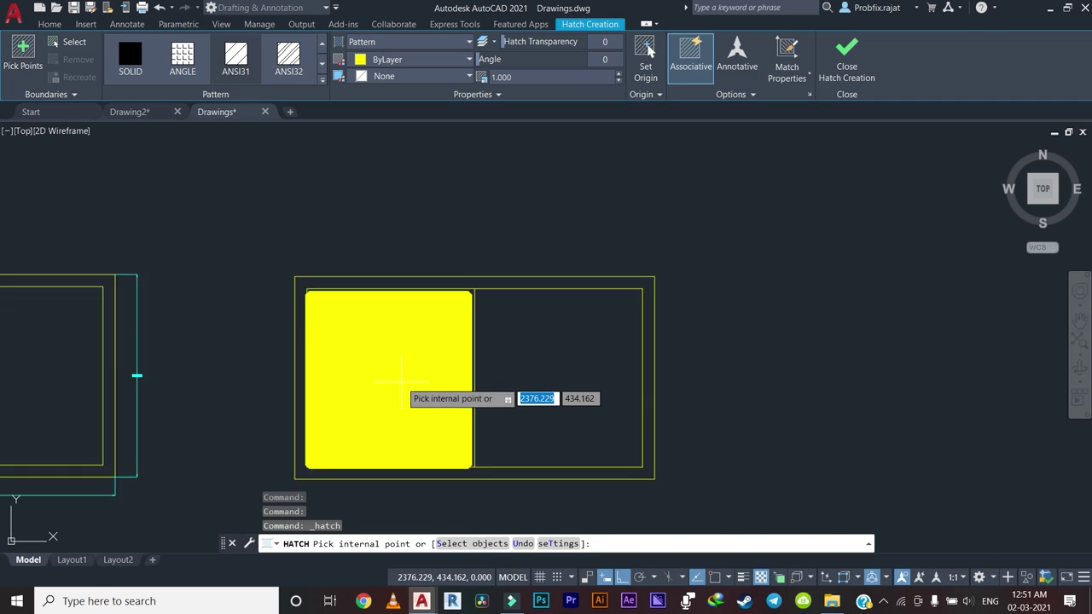
{"action": "scroll", "coordinate": [401, 379], "scroll_direction": "up", "scroll_amount": 2}
{"action": "scroll", "coordinate": [427, 381], "scroll_direction": "down", "scroll_amount": 2}
{"action": "middle_click_drag", "start_coordinate": [379, 375], "coordinate": [485, 371]}
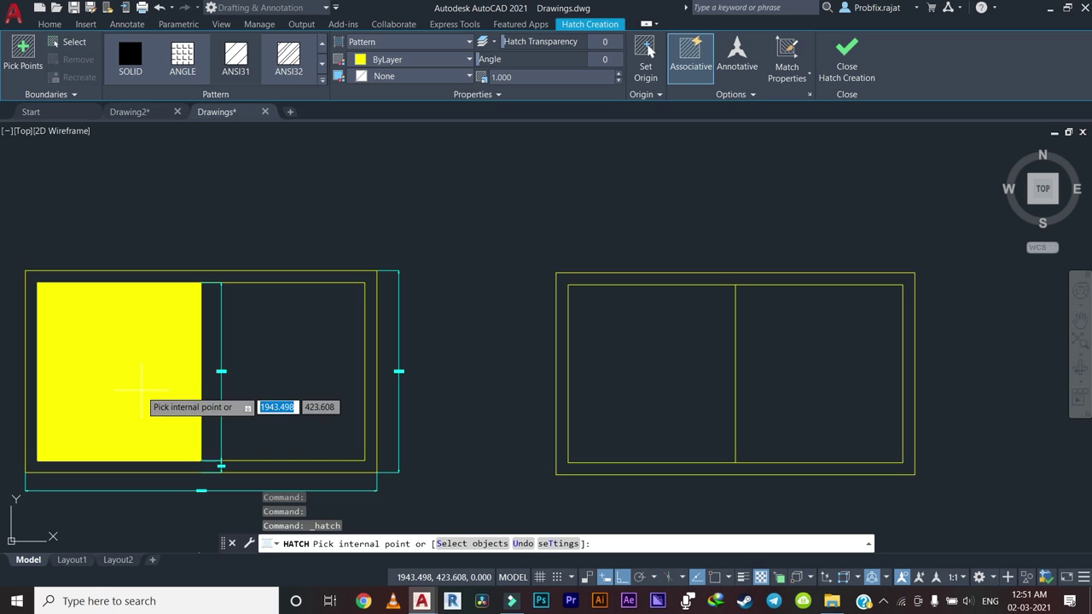
{"action": "left_click", "coordinate": [138, 388]}
{"action": "left_click", "coordinate": [286, 375]}
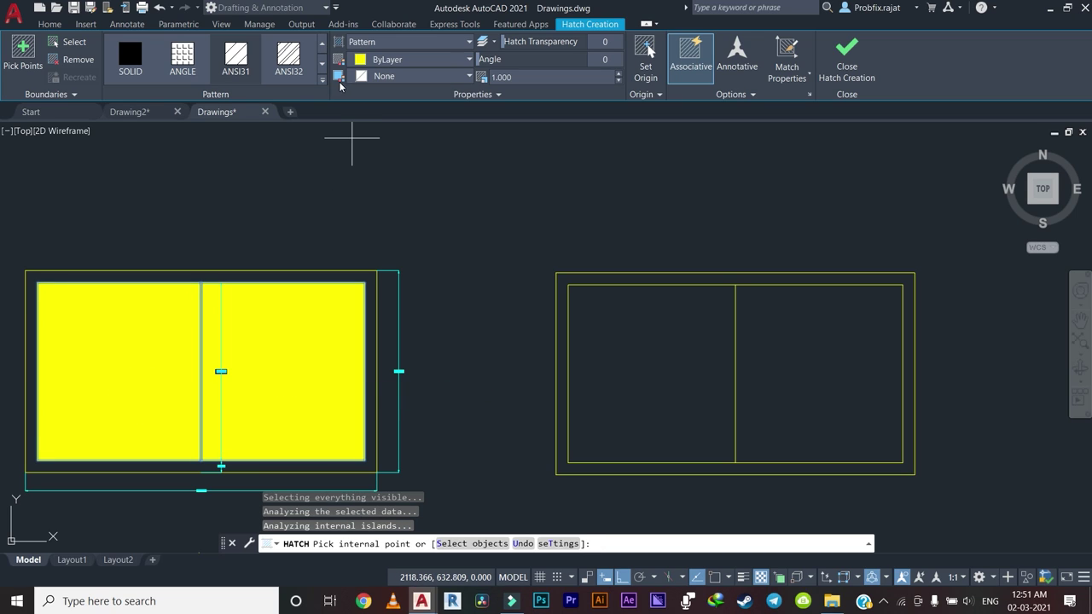
{"action": "left_click", "coordinate": [288, 58]}
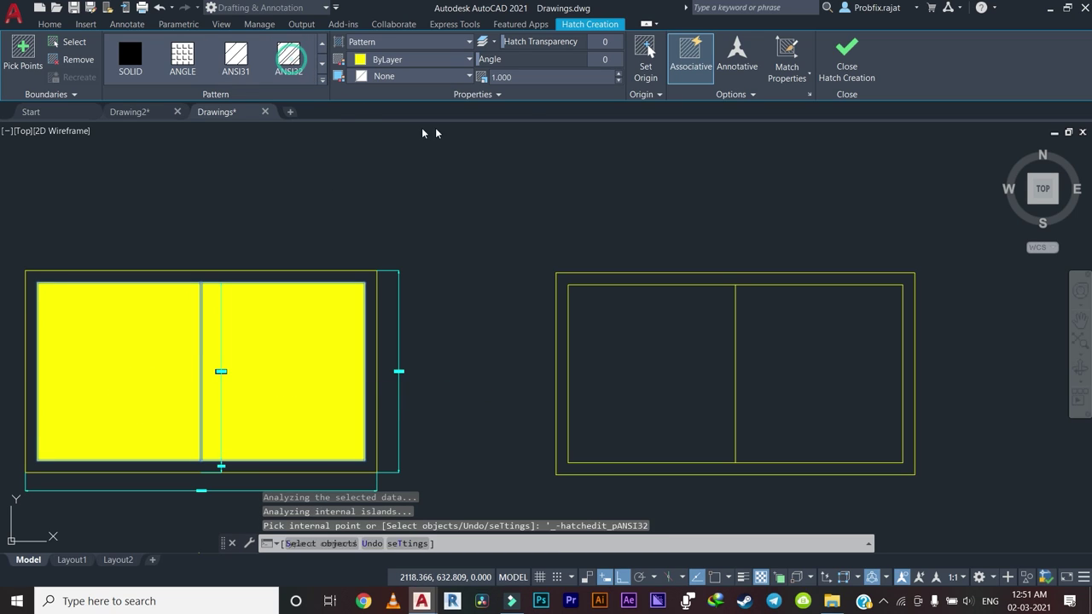
Raise the hatch pattern scale to 68 so the diagonal lines are widely spaced.
{"action": "left_click", "coordinate": [619, 74]}
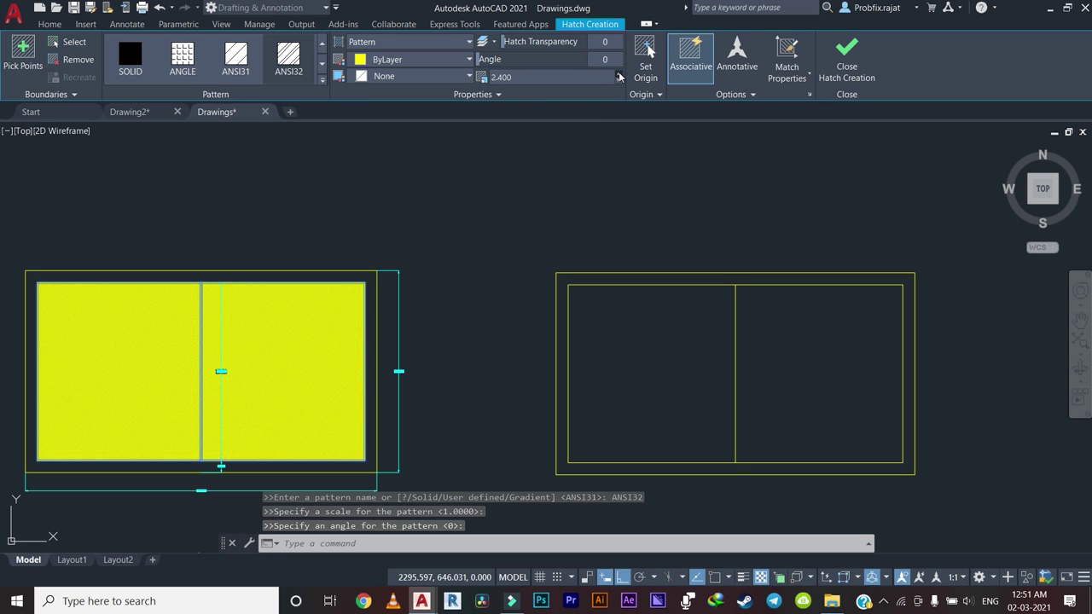
{"action": "left_click", "coordinate": [620, 75]}
{"action": "left_click", "coordinate": [620, 75]}
{"action": "left_click", "coordinate": [620, 75]}
{"action": "left_click", "coordinate": [620, 75]}
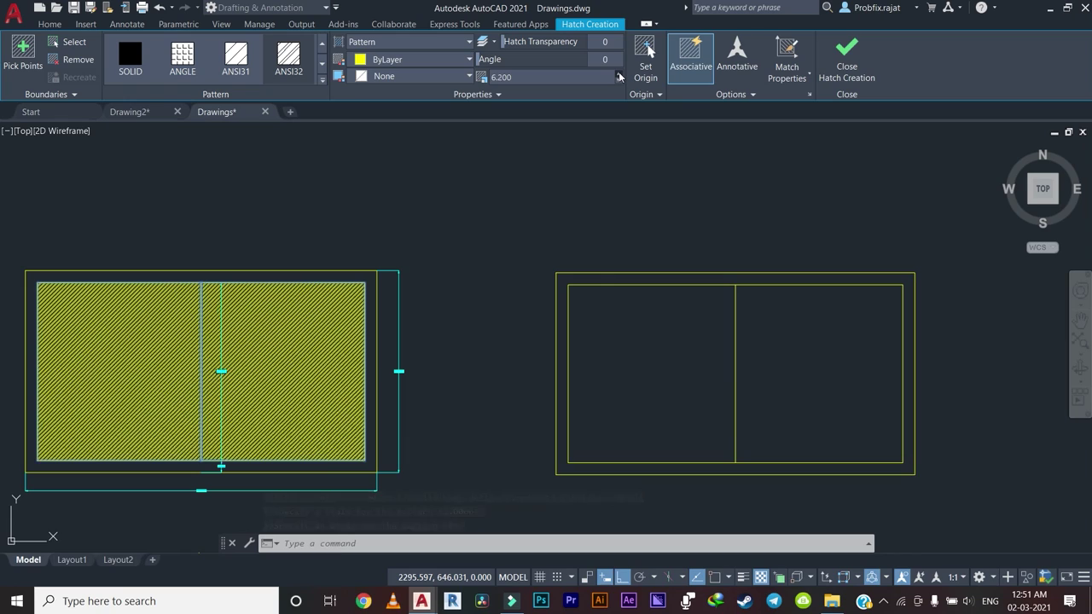
{"action": "left_click", "coordinate": [620, 75]}
{"action": "left_click", "coordinate": [620, 75]}
{"action": "left_click", "coordinate": [619, 75]}
{"action": "left_click", "coordinate": [620, 75]}
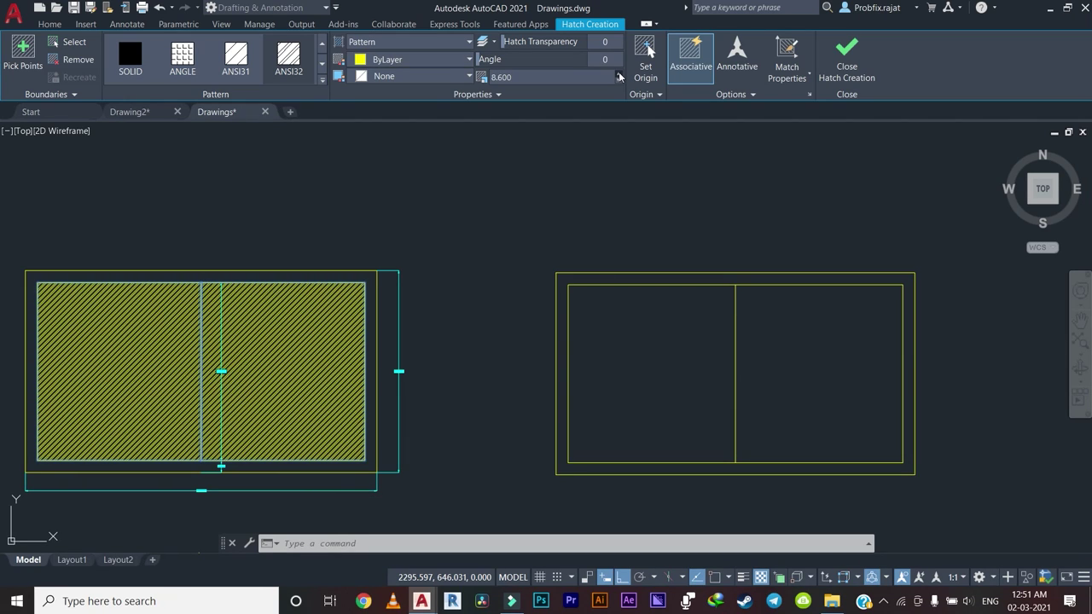
{"action": "left_click", "coordinate": [620, 75]}
{"action": "left_click", "coordinate": [620, 75]}
{"action": "left_click", "coordinate": [620, 75]}
{"action": "left_click", "coordinate": [620, 75]}
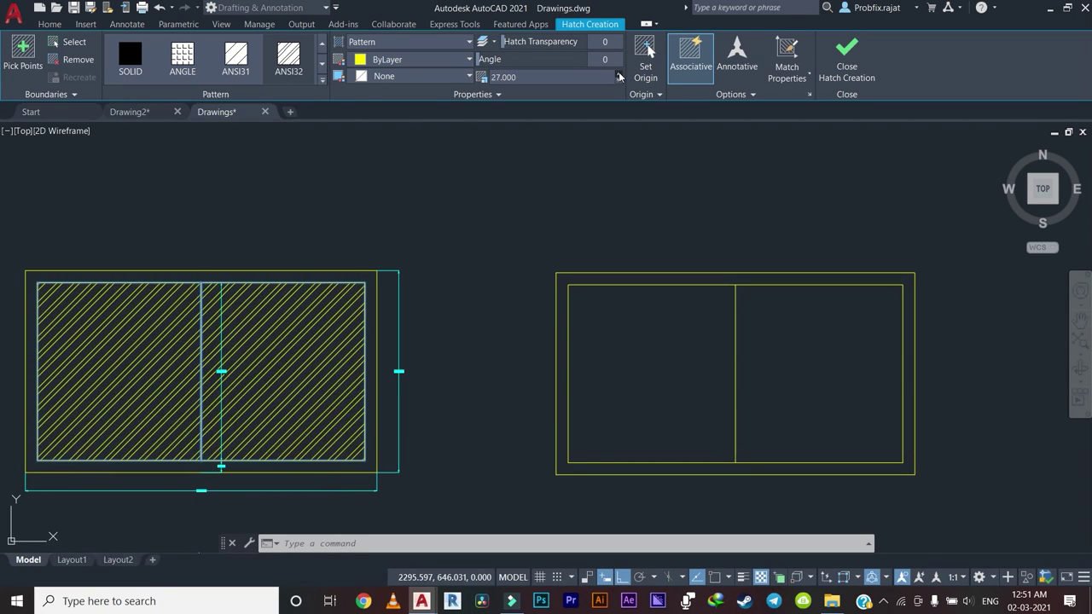
{"action": "left_click", "coordinate": [620, 75]}
{"action": "left_click", "coordinate": [620, 75]}
{"action": "left_click", "coordinate": [620, 75]}
{"action": "left_click", "coordinate": [620, 75]}
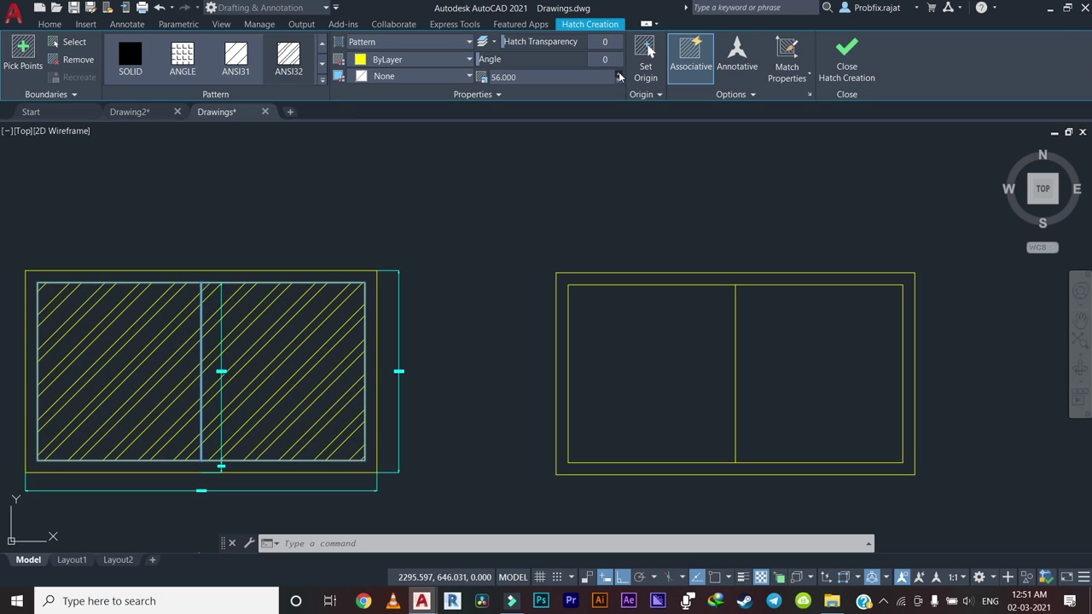
{"action": "left_click", "coordinate": [620, 75]}
{"action": "left_click", "coordinate": [620, 75]}
{"action": "left_click", "coordinate": [620, 75]}
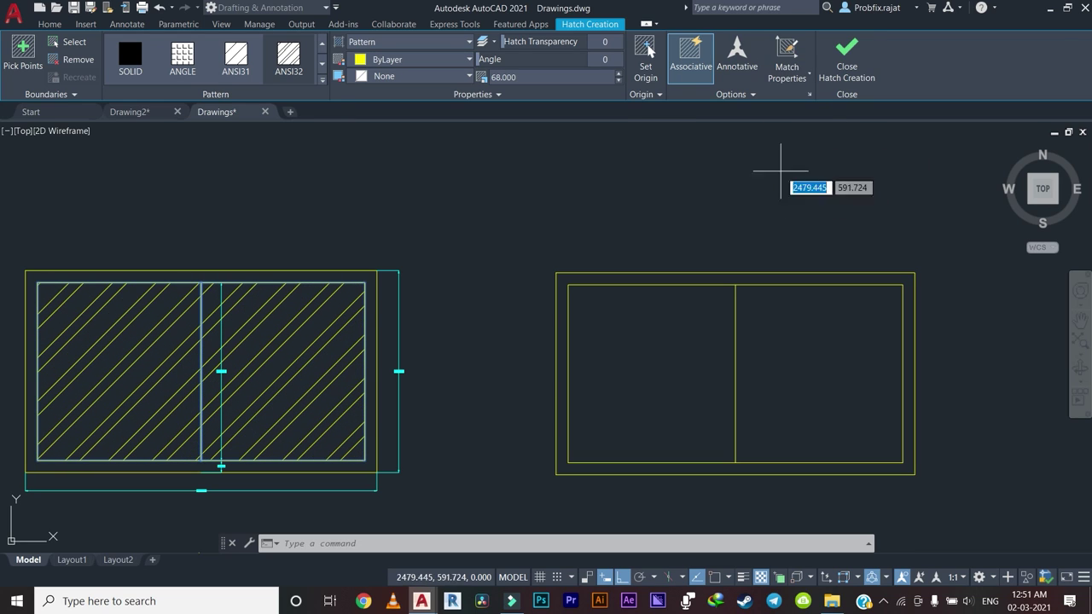
{"action": "key", "text": "Return"}
{"action": "scroll", "coordinate": [569, 224], "scroll_direction": "down", "scroll_amount": 4}
{"action": "middle_click_drag", "start_coordinate": [570, 224], "coordinate": [638, 226]}
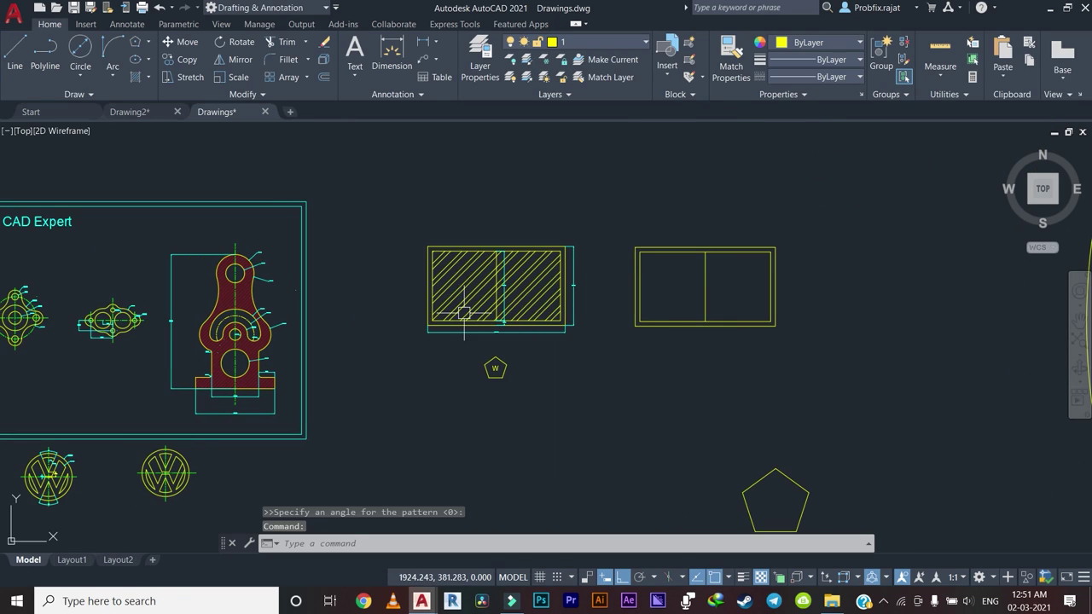
{"action": "scroll", "coordinate": [487, 256], "scroll_direction": "up", "scroll_amount": 3}
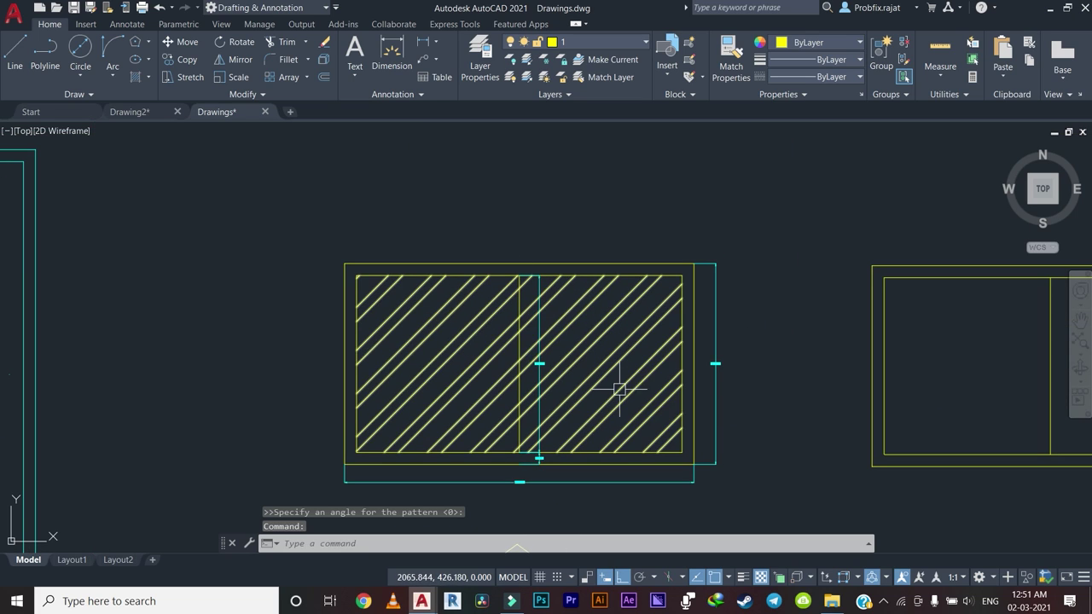
{"action": "scroll", "coordinate": [623, 386], "scroll_direction": "down", "scroll_amount": 5}
{"action": "scroll", "coordinate": [823, 448], "scroll_direction": "up", "scroll_amount": 2}
{"action": "scroll", "coordinate": [438, 317], "scroll_direction": "up", "scroll_amount": 3}
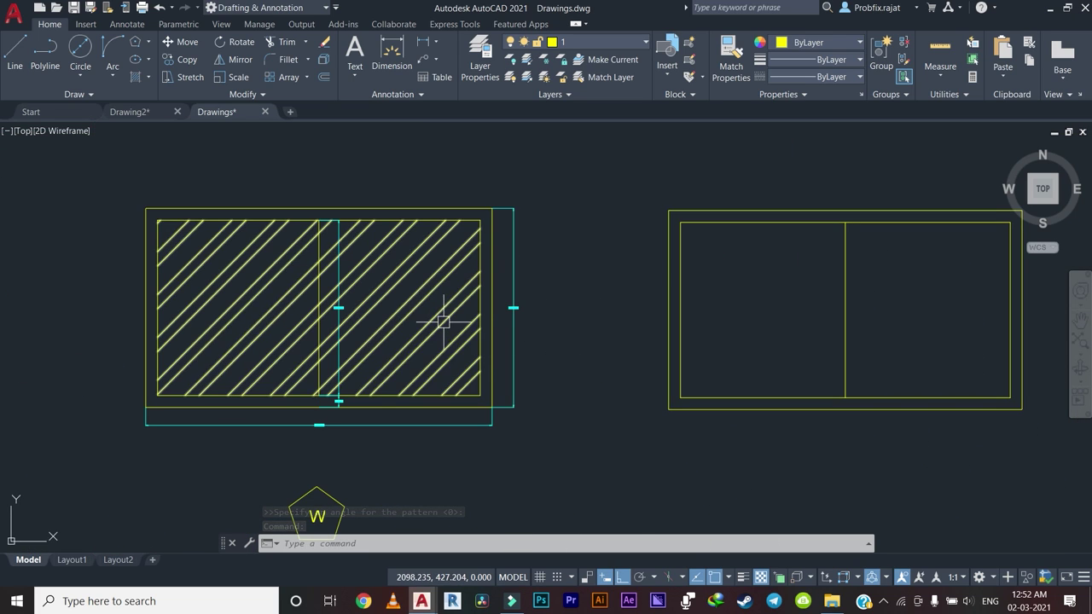
{"action": "scroll", "coordinate": [455, 360], "scroll_direction": "down", "scroll_amount": 3}
{"action": "scroll", "coordinate": [392, 339], "scroll_direction": "up", "scroll_amount": 4}
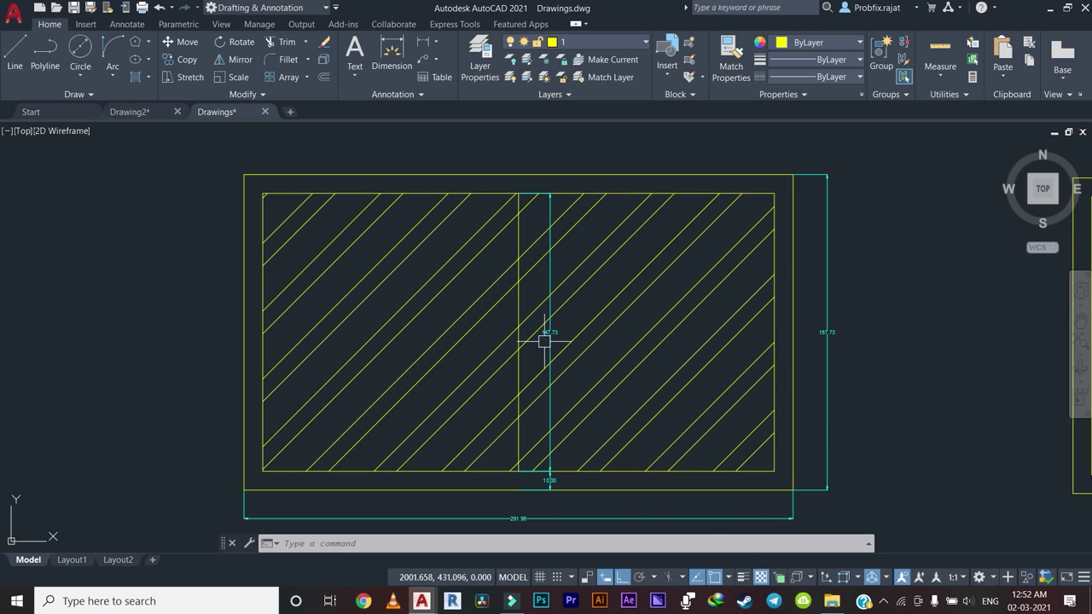
{"action": "scroll", "coordinate": [544, 342], "scroll_direction": "up", "scroll_amount": 2}
{"action": "scroll", "coordinate": [775, 442], "scroll_direction": "down", "scroll_amount": 5}
{"action": "scroll", "coordinate": [711, 398], "scroll_direction": "up", "scroll_amount": 1}
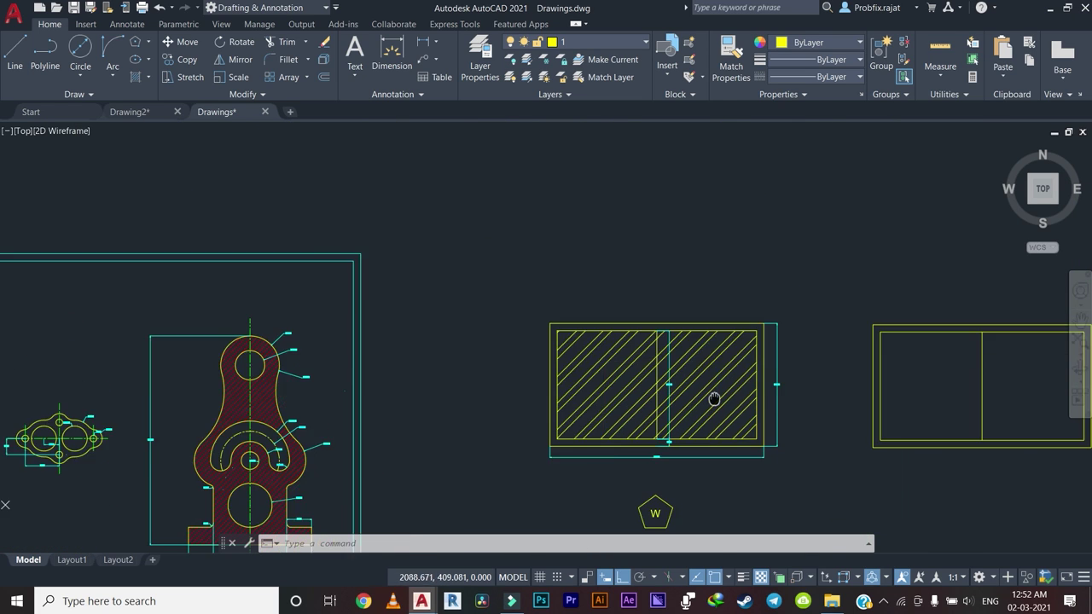
{"action": "scroll", "coordinate": [568, 446], "scroll_direction": "up", "scroll_amount": 1}
{"action": "middle_click_drag", "start_coordinate": [482, 416], "coordinate": [622, 378]}
{"action": "scroll", "coordinate": [529, 332], "scroll_direction": "up", "scroll_amount": 4}
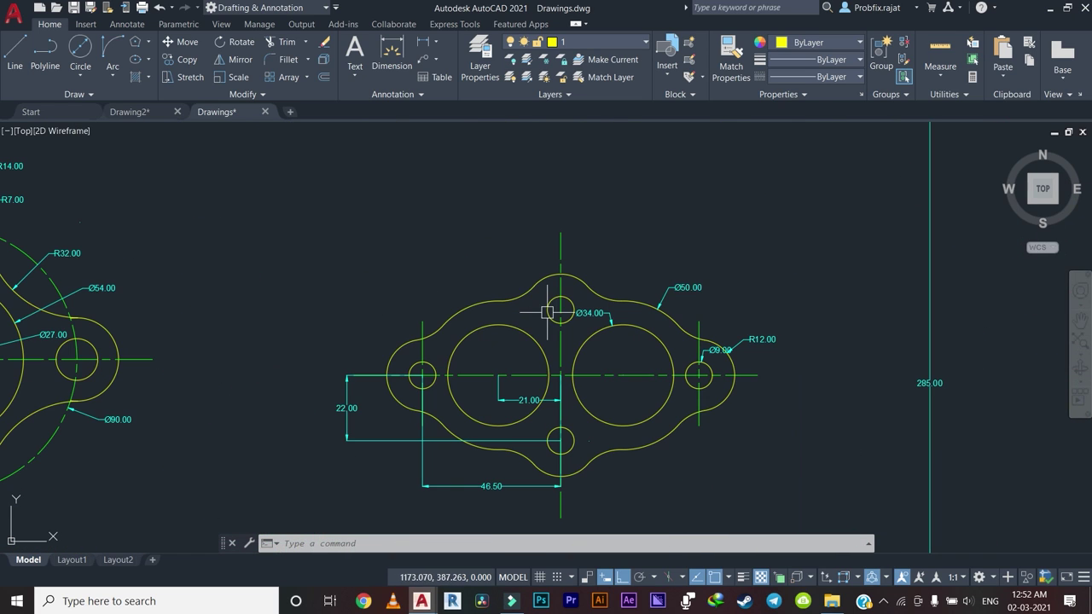
{"action": "scroll", "coordinate": [501, 364], "scroll_direction": "up", "scroll_amount": 2}
{"action": "scroll", "coordinate": [483, 359], "scroll_direction": "down", "scroll_amount": 3}
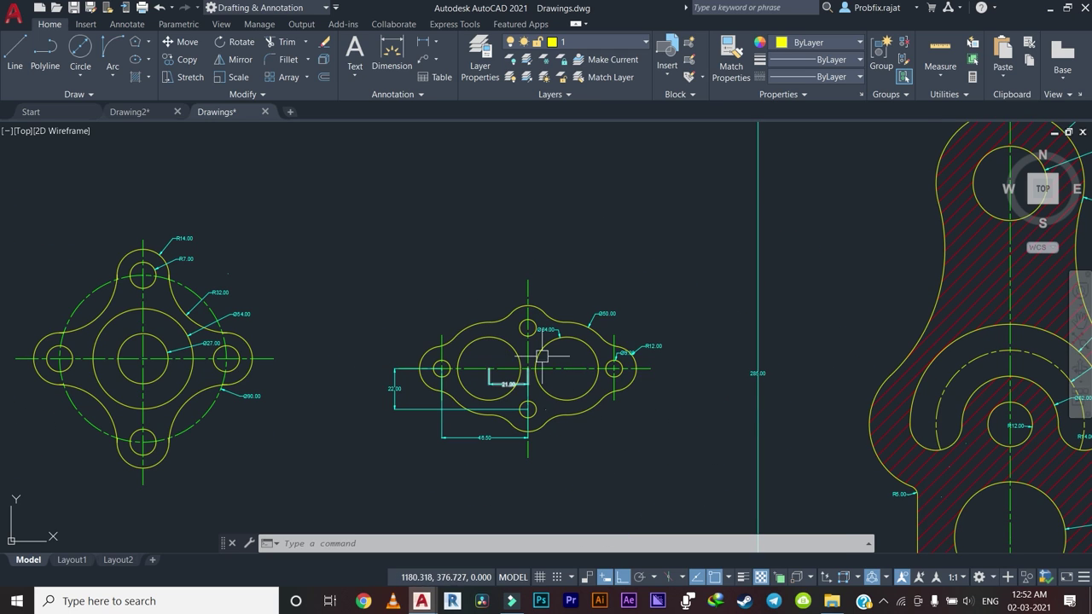
{"action": "scroll", "coordinate": [495, 378], "scroll_direction": "down", "scroll_amount": 1}
{"action": "middle_click_drag", "start_coordinate": [548, 385], "coordinate": [573, 410]}
{"action": "scroll", "coordinate": [573, 409], "scroll_direction": "down", "scroll_amount": 3}
{"action": "middle_click_drag", "start_coordinate": [520, 378], "coordinate": [436, 346]}
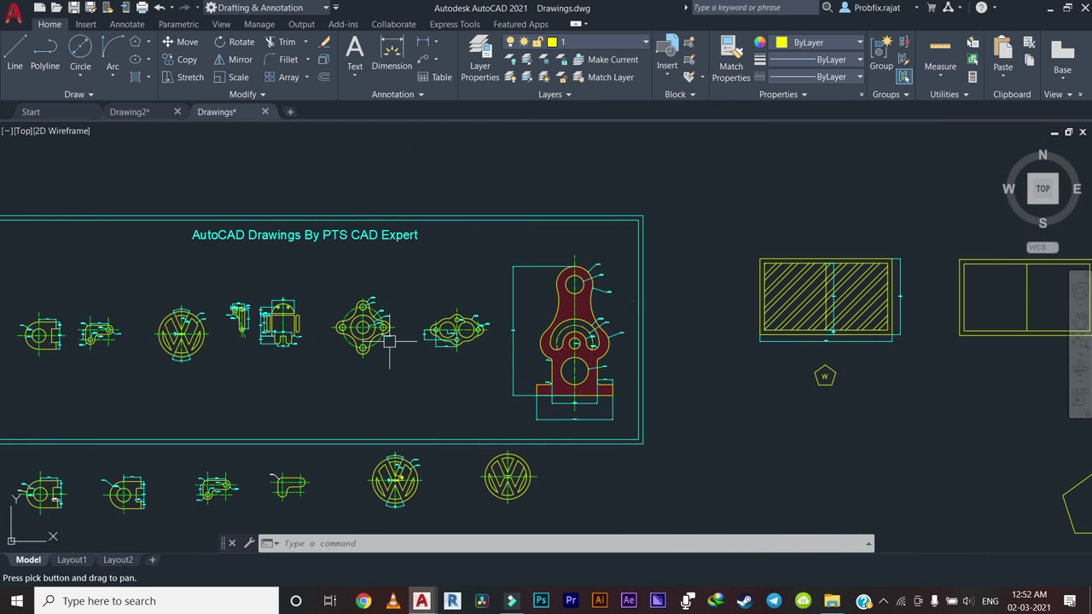
{"action": "middle_click_drag", "start_coordinate": [365, 160], "coordinate": [287, 188]}
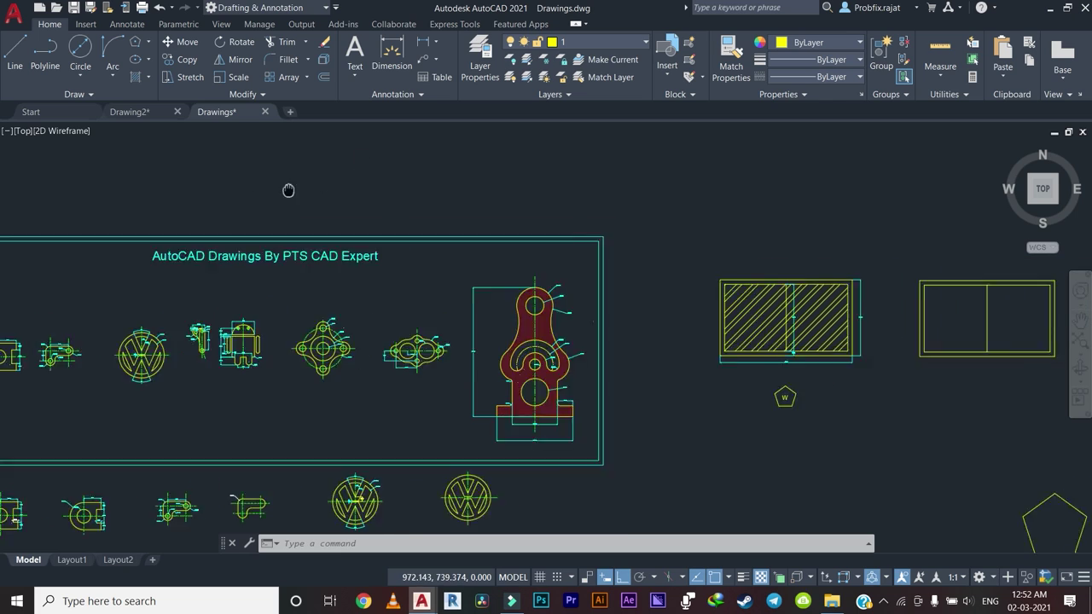
{"action": "scroll", "coordinate": [446, 180], "scroll_direction": "down", "scroll_amount": 3}
{"action": "middle_click_drag", "start_coordinate": [446, 178], "coordinate": [290, 207]}
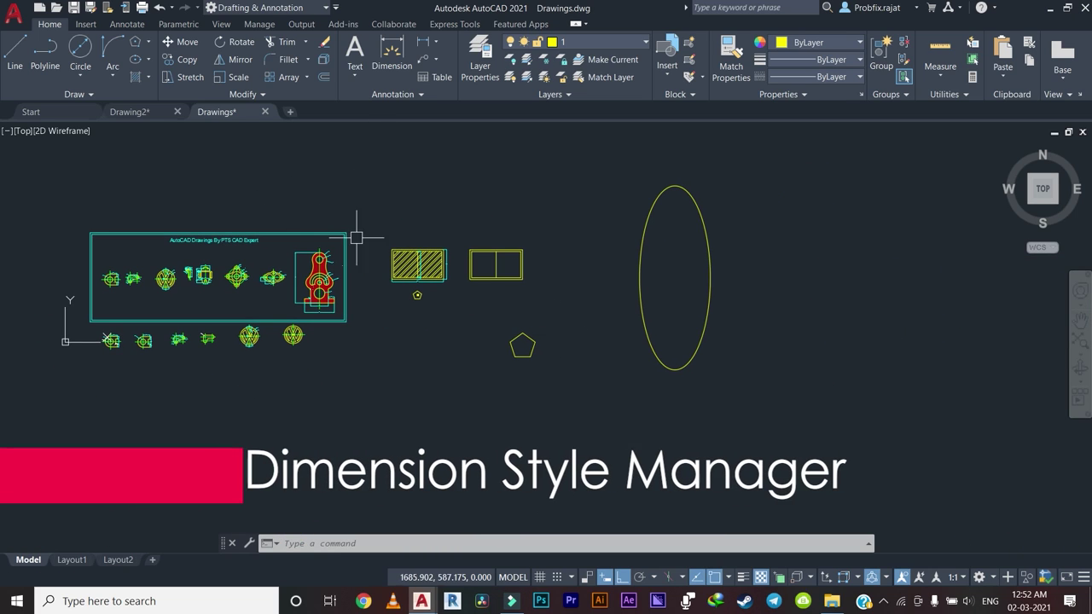
{"action": "scroll", "coordinate": [282, 282], "scroll_direction": "up", "scroll_amount": 3}
{"action": "scroll", "coordinate": [134, 302], "scroll_direction": "up", "scroll_amount": 2}
{"action": "scroll", "coordinate": [175, 245], "scroll_direction": "up", "scroll_amount": 5}
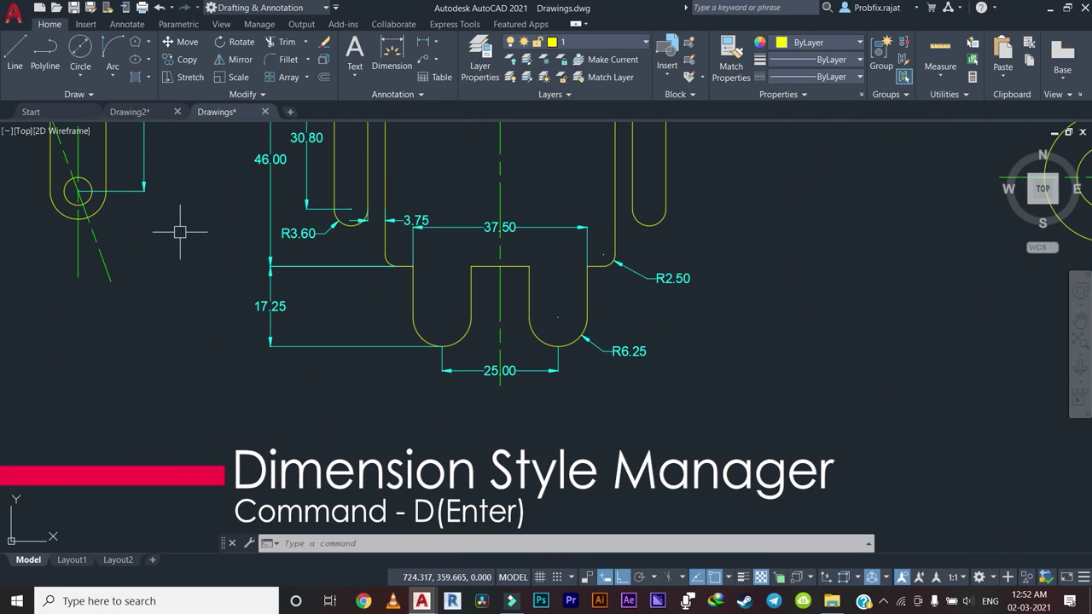
{"action": "scroll", "coordinate": [247, 311], "scroll_direction": "down", "scroll_amount": 2}
{"action": "scroll", "coordinate": [311, 348], "scroll_direction": "down", "scroll_amount": 3}
{"action": "scroll", "coordinate": [358, 366], "scroll_direction": "down", "scroll_amount": 3}
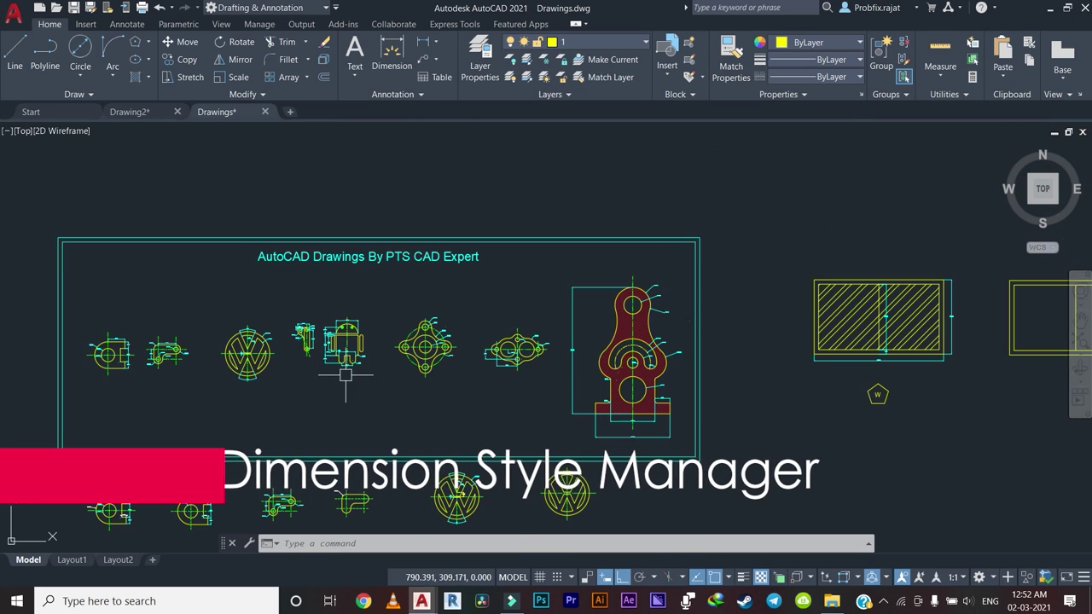
{"action": "scroll", "coordinate": [377, 383], "scroll_direction": "down", "scroll_amount": 1}
{"action": "middle_click_drag", "start_coordinate": [378, 383], "coordinate": [445, 372]}
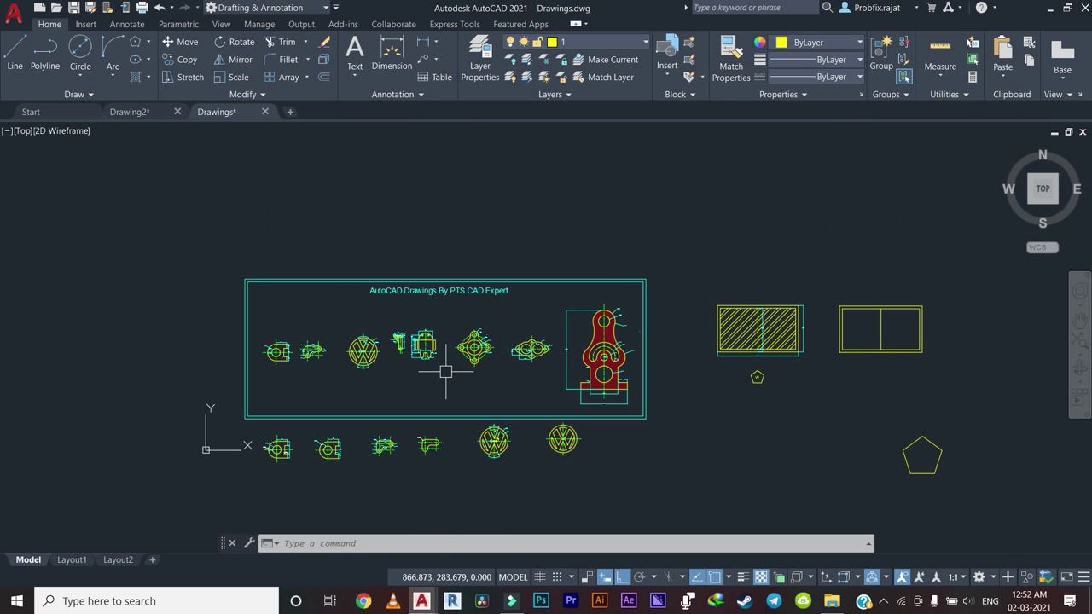
{"action": "type", "text": "D"}
Replace the Standard style's Closed filled arrowheads with Oblique ticks and close the Dimension Style Manager.
{"action": "key", "text": "Return"}
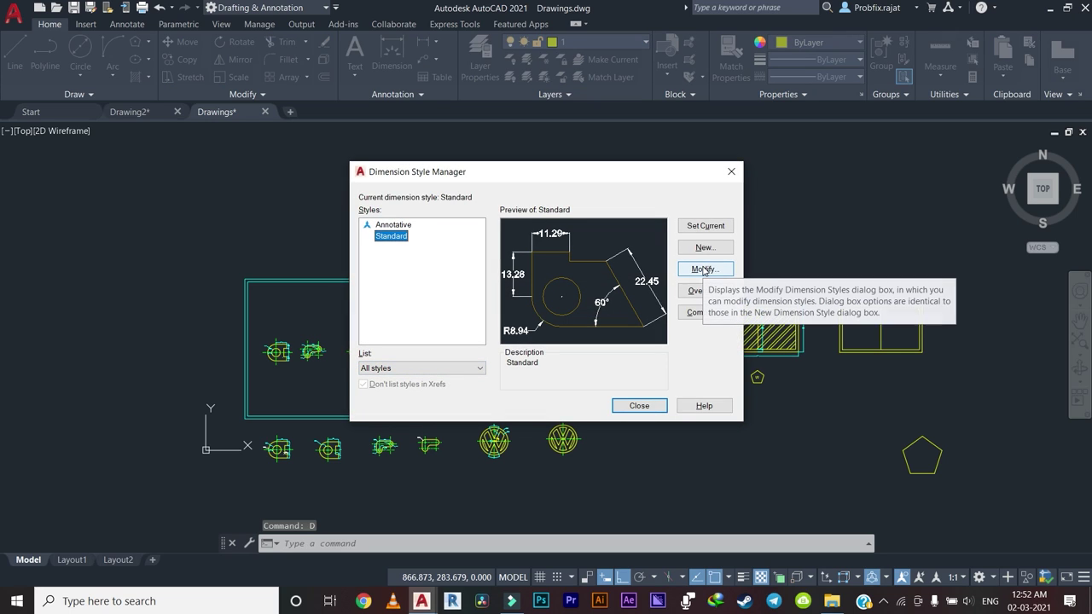
{"action": "left_click", "coordinate": [704, 270]}
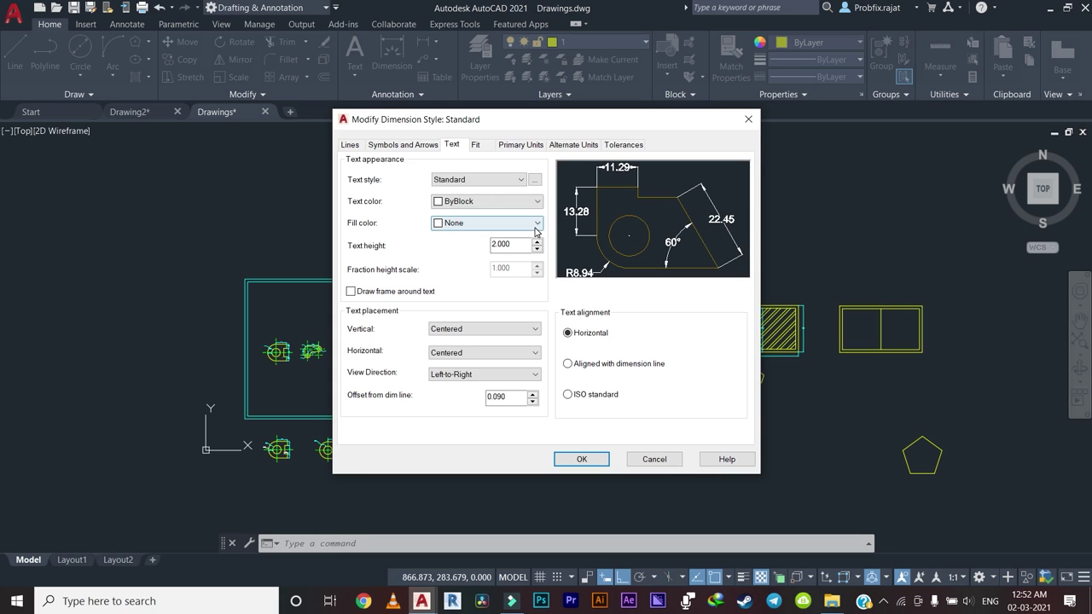
{"action": "left_click", "coordinate": [416, 146]}
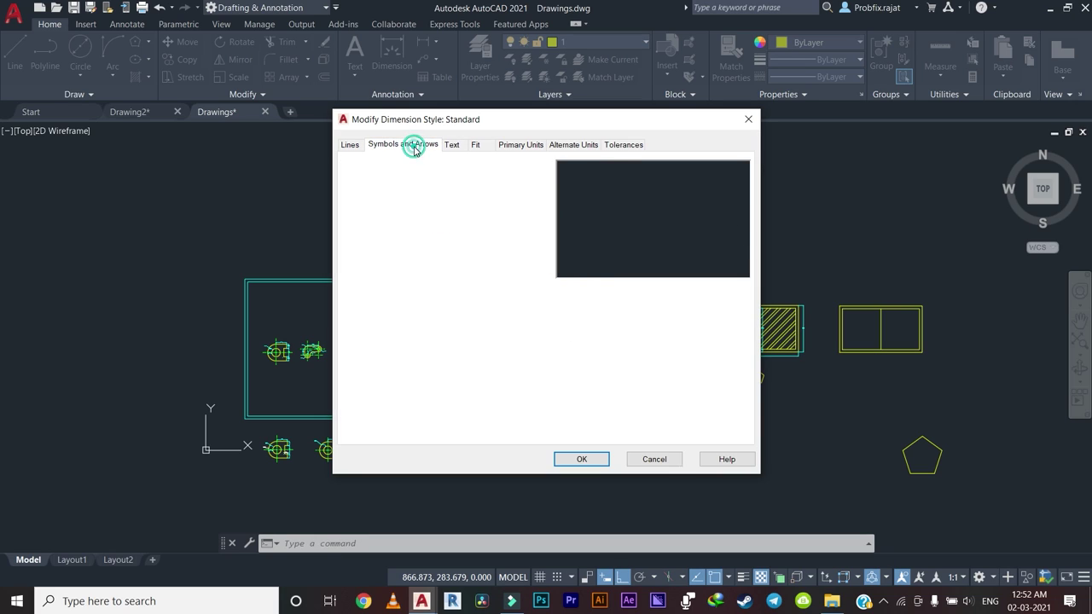
{"action": "left_click", "coordinate": [347, 146]}
{"action": "left_click", "coordinate": [408, 143]}
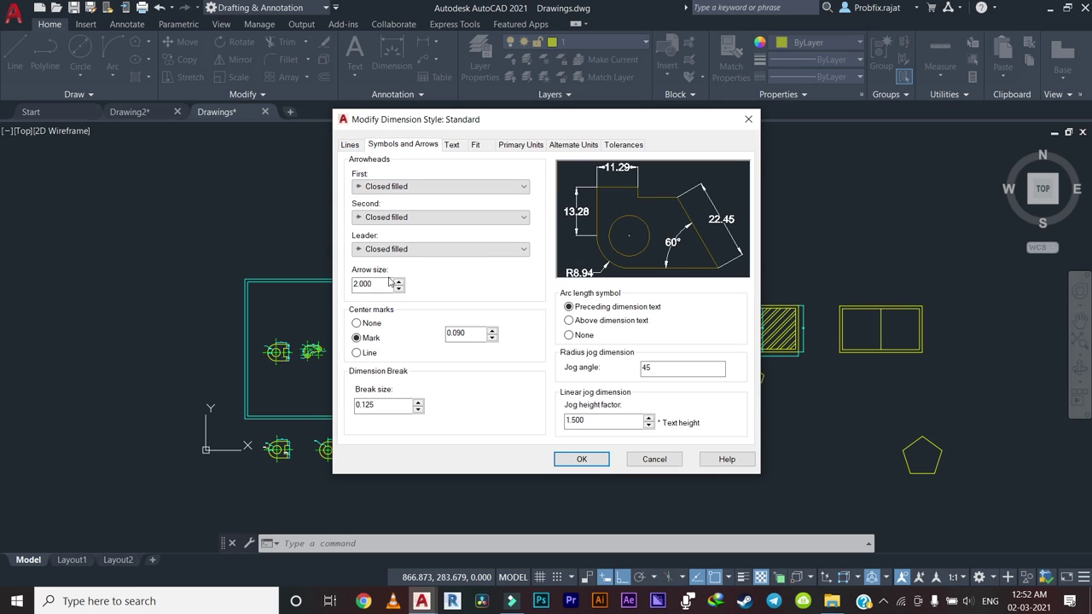
{"action": "left_click", "coordinate": [416, 185]}
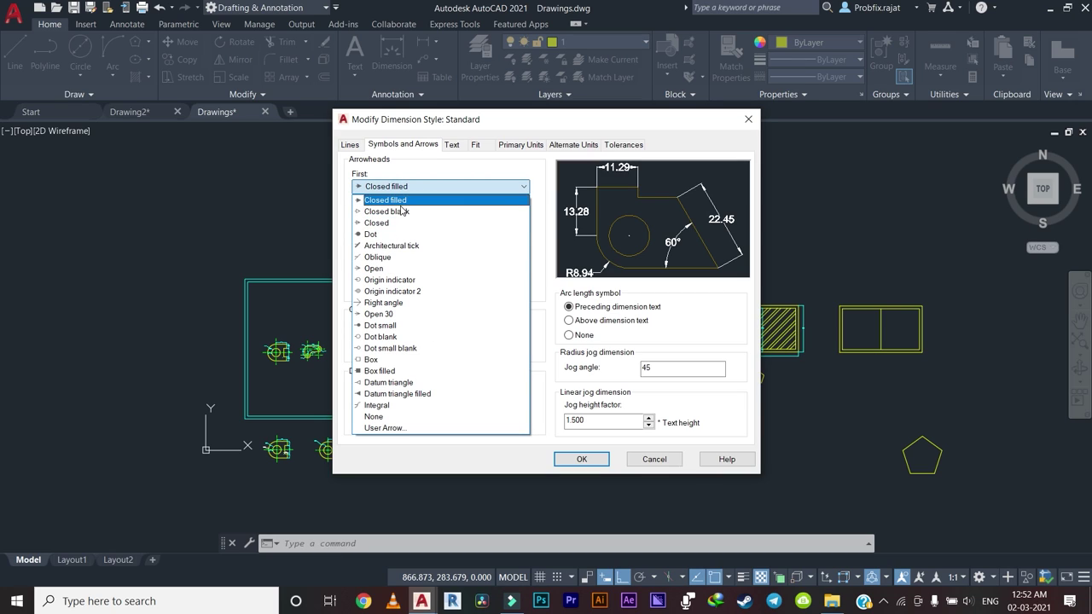
{"action": "left_click", "coordinate": [388, 257]}
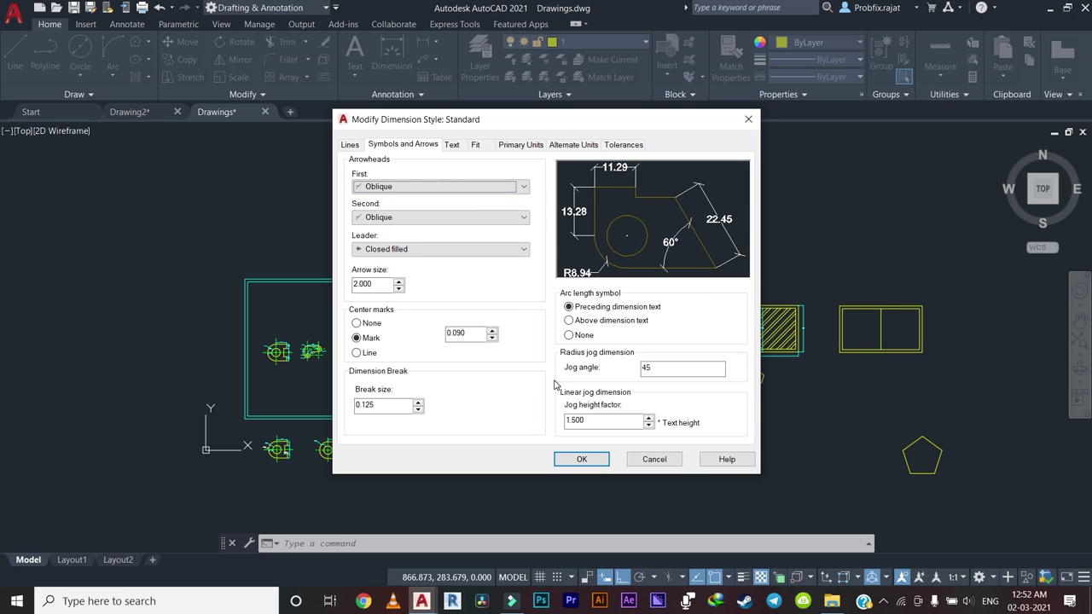
{"action": "left_click", "coordinate": [583, 461]}
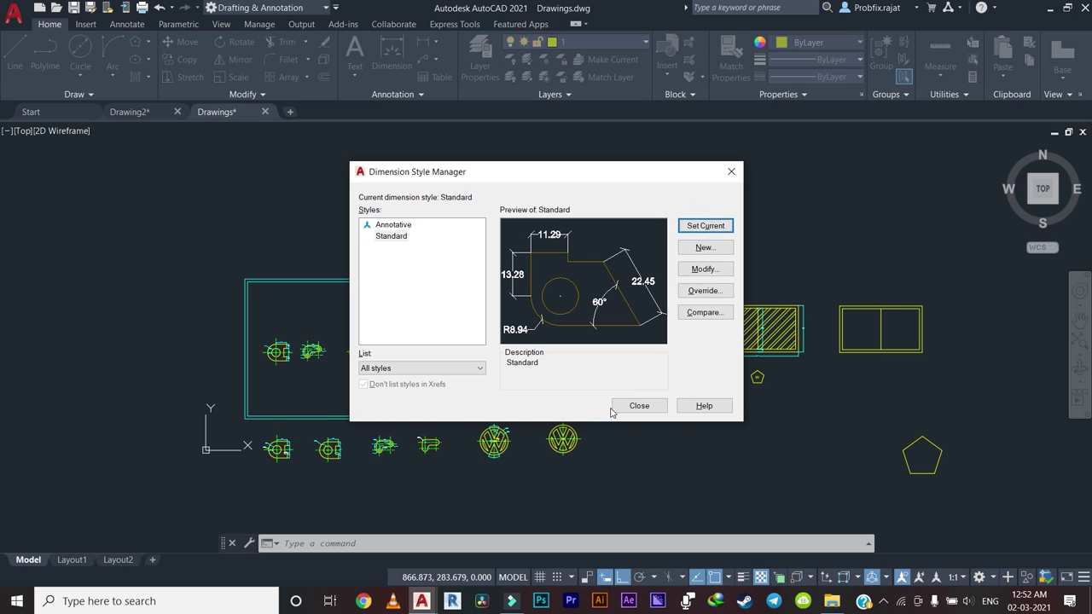
{"action": "left_click", "coordinate": [611, 410]}
Set the Standard dimension style's text colour to Red.
{"action": "scroll", "coordinate": [349, 469], "scroll_direction": "up", "scroll_amount": 5}
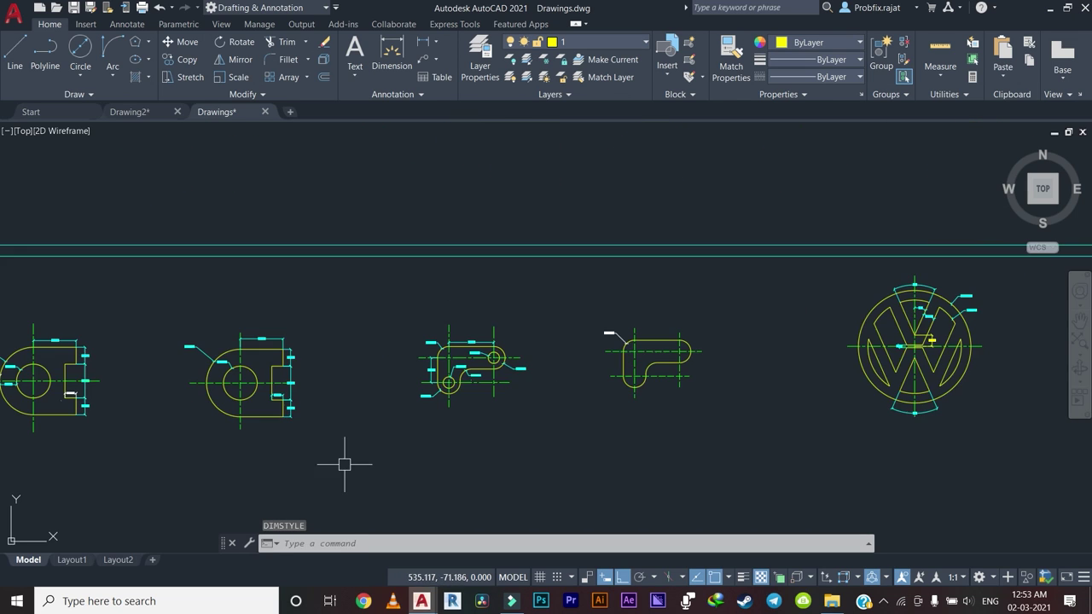
{"action": "scroll", "coordinate": [254, 381], "scroll_direction": "up", "scroll_amount": 6}
{"action": "middle_click_drag", "start_coordinate": [249, 336], "coordinate": [342, 415]}
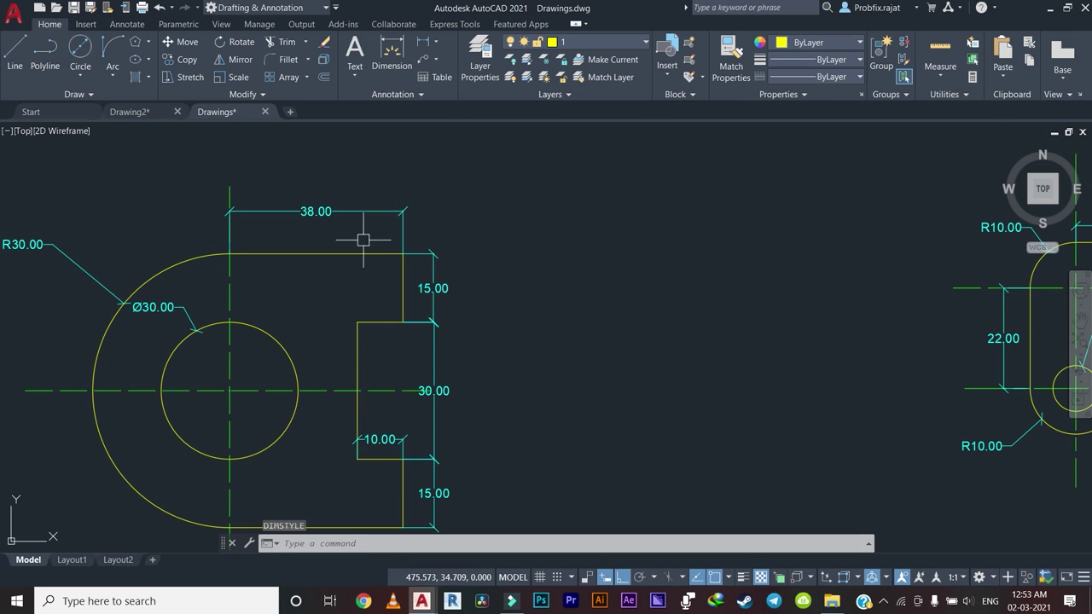
{"action": "scroll", "coordinate": [363, 240], "scroll_direction": "down", "scroll_amount": 6}
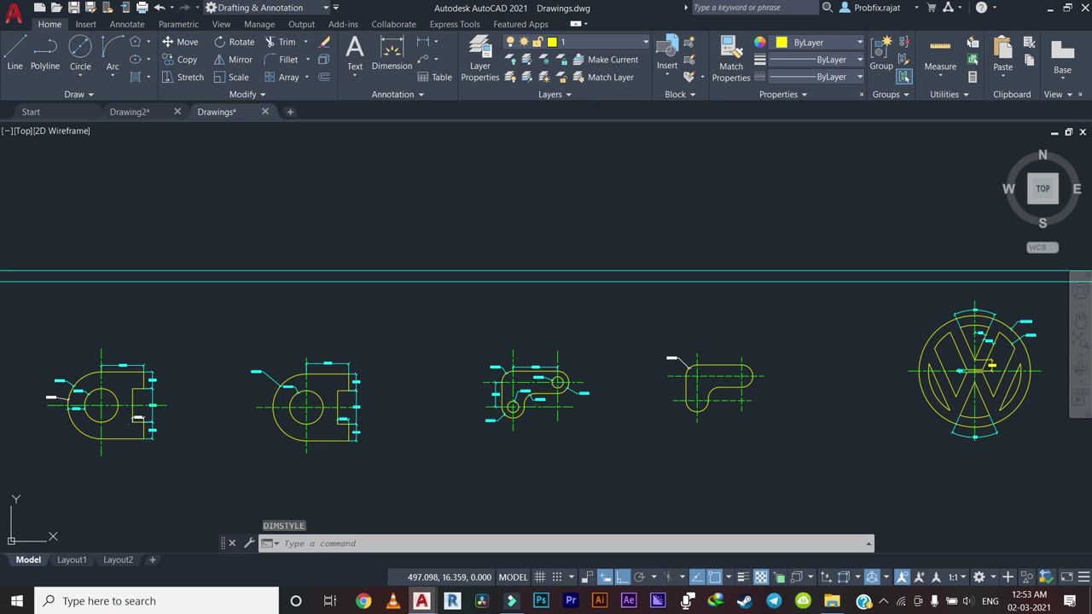
{"action": "key", "text": "Return"}
{"action": "left_click", "coordinate": [723, 270]}
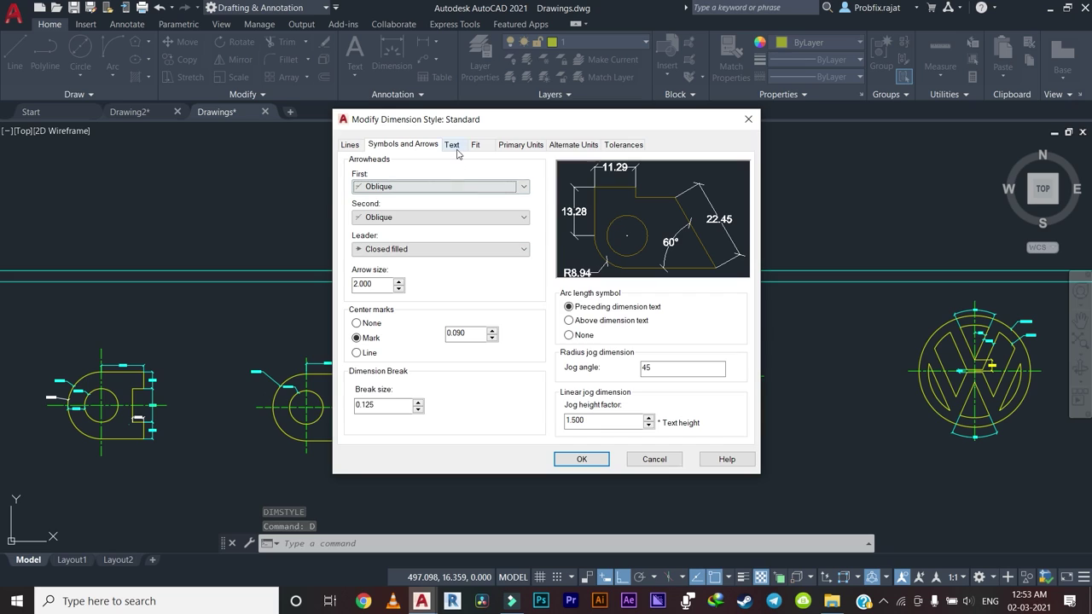
{"action": "left_click", "coordinate": [453, 145]}
{"action": "left_click", "coordinate": [496, 206]}
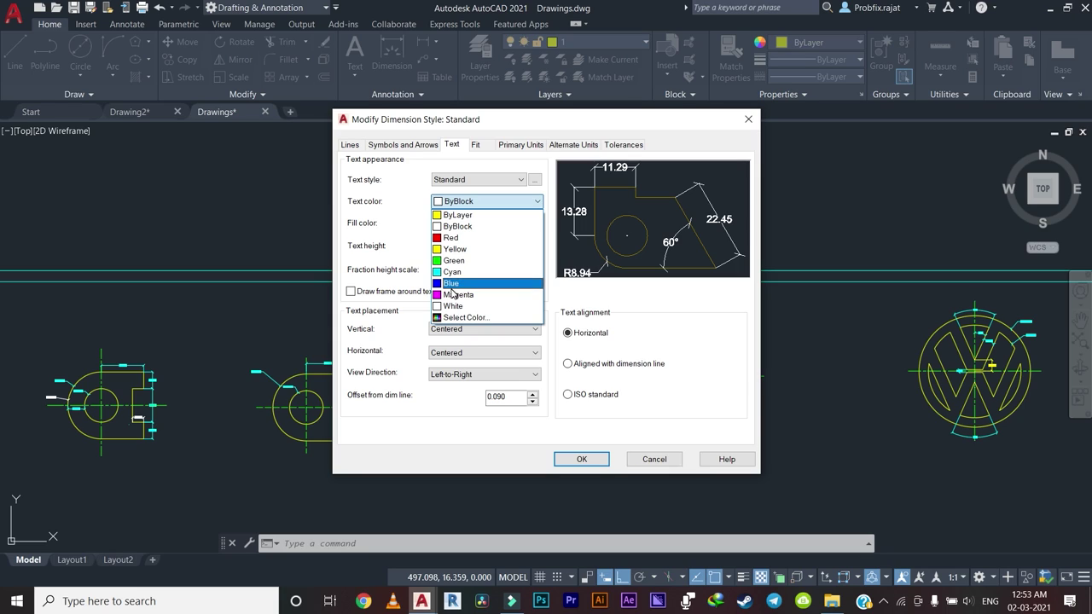
{"action": "left_click", "coordinate": [472, 238]}
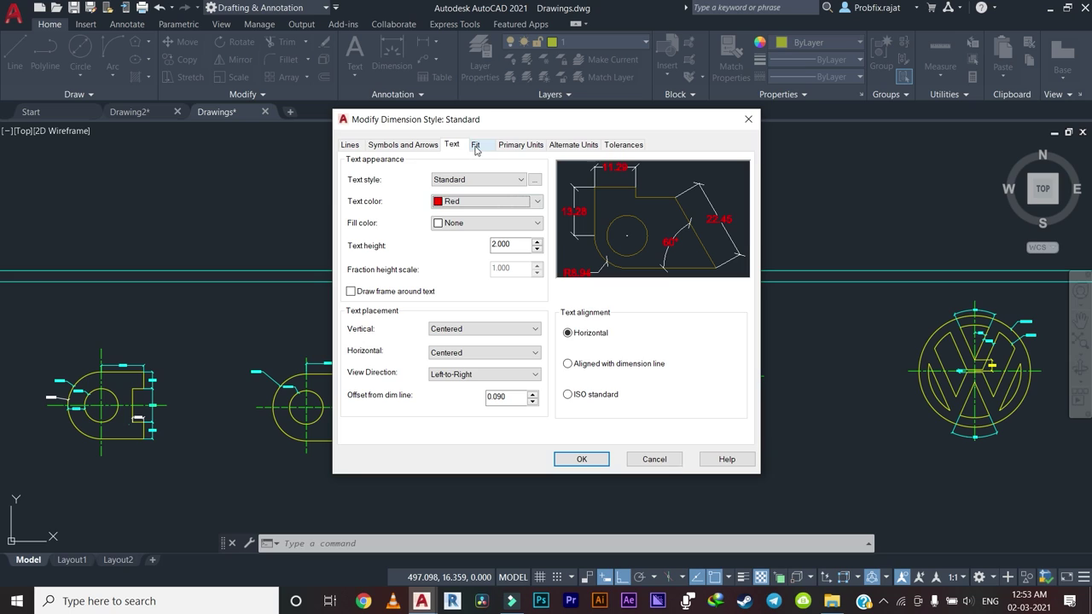
Make the Standard style's dimension lines Magenta.
{"action": "left_click", "coordinate": [416, 147]}
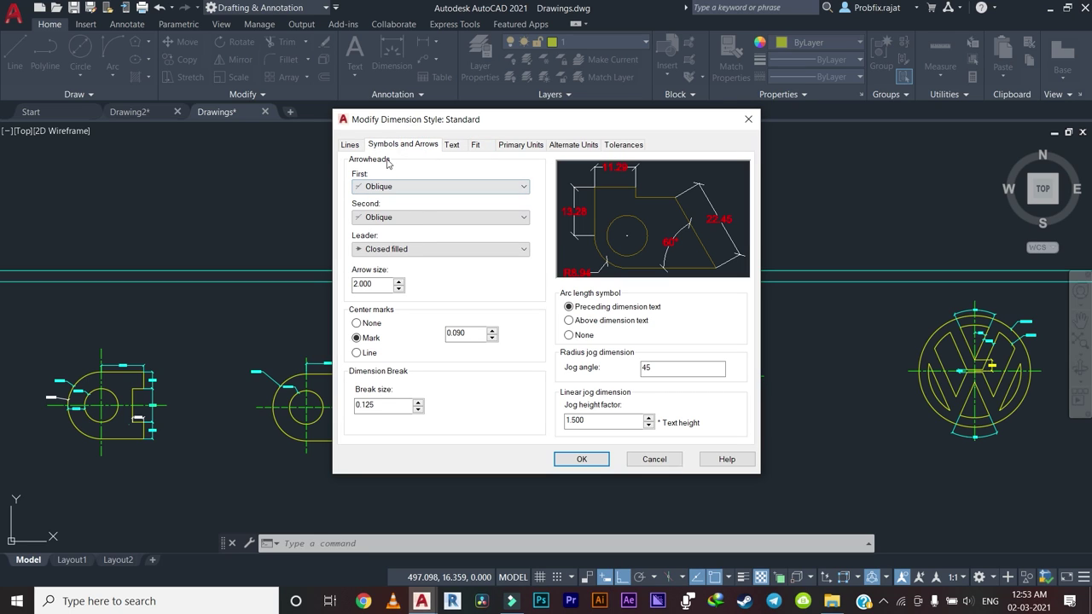
{"action": "left_click", "coordinate": [352, 144]}
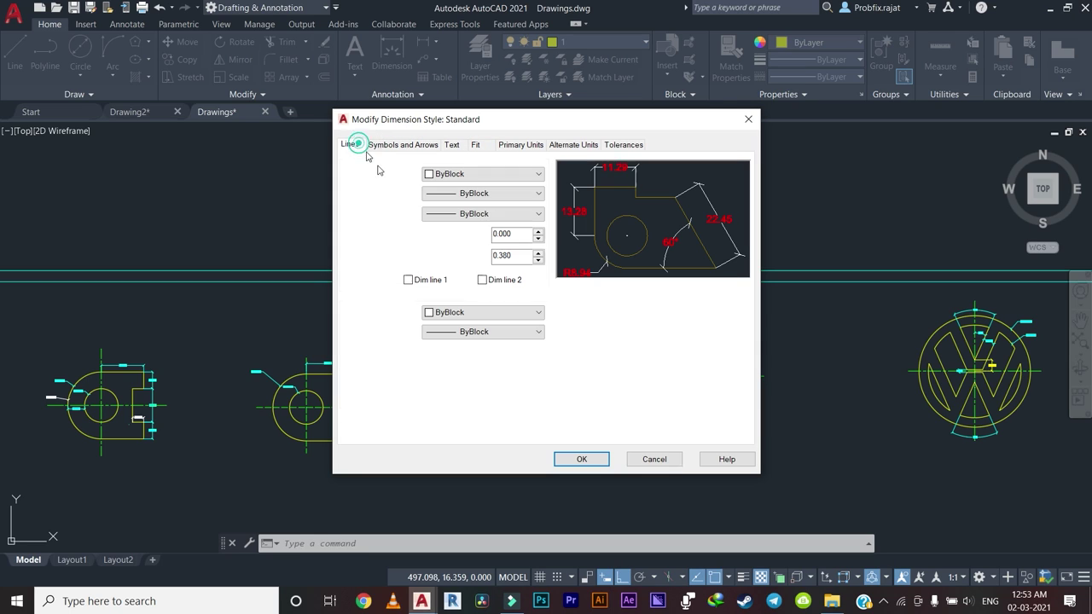
{"action": "left_click", "coordinate": [474, 174]}
{"action": "left_click", "coordinate": [447, 270]}
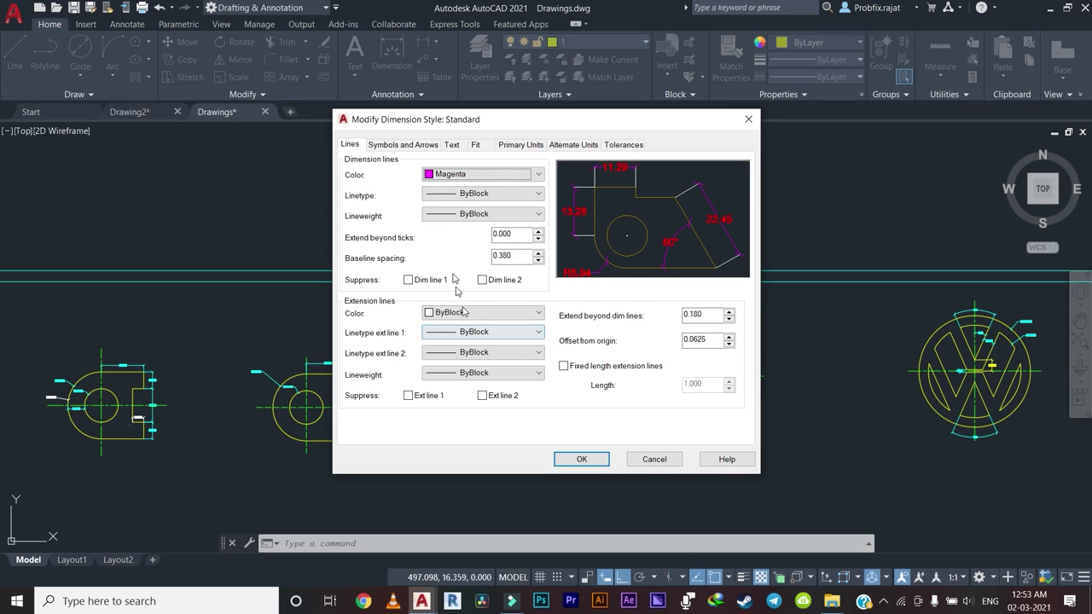
Set the extension line colour to index Color 136 and apply the style changes.
{"action": "left_click", "coordinate": [450, 314]}
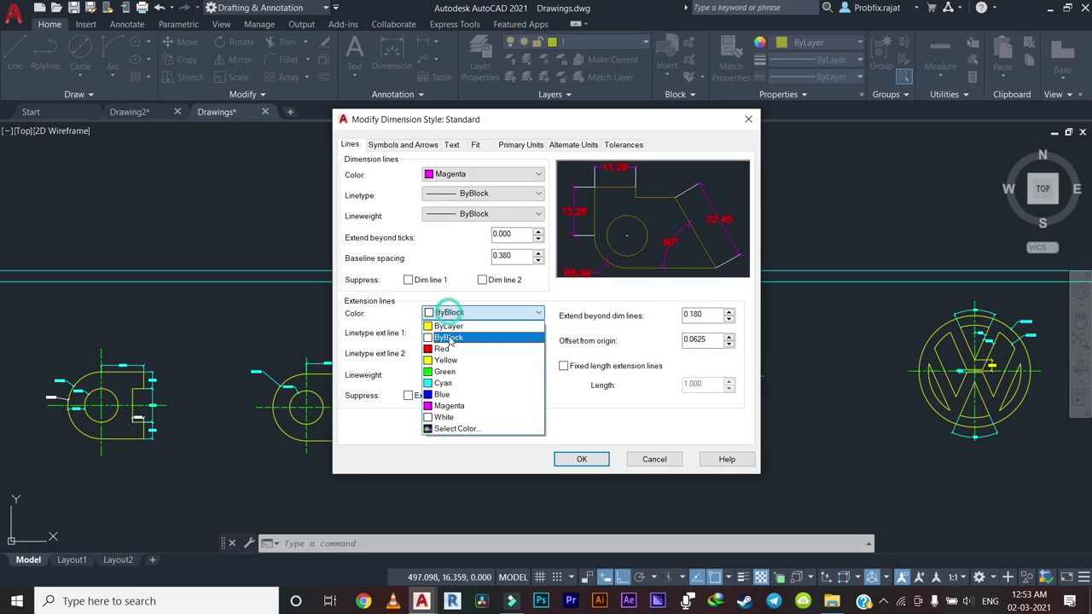
{"action": "left_click", "coordinate": [445, 383]}
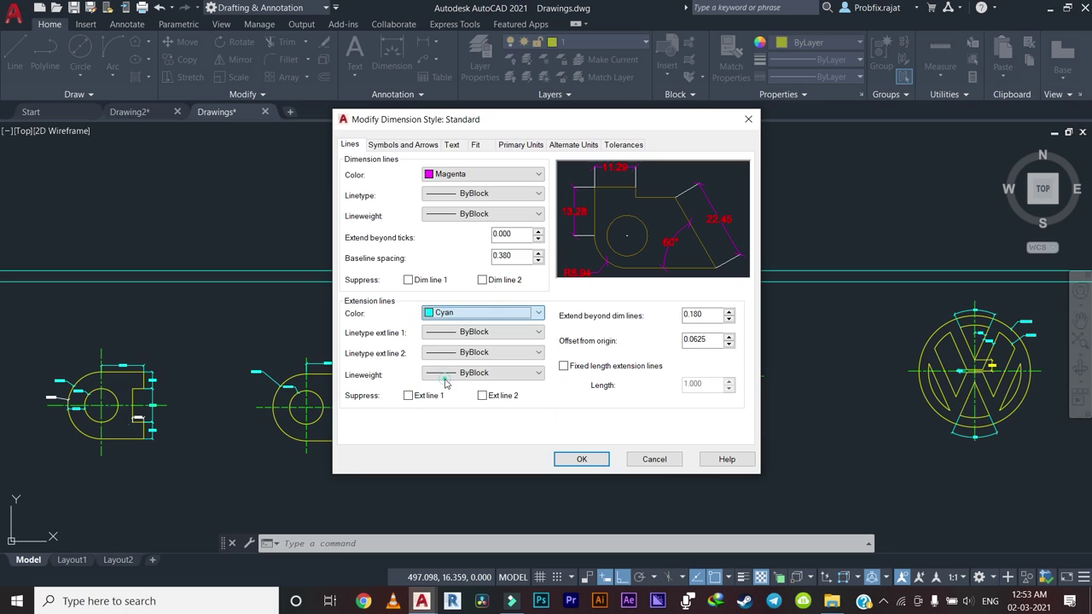
{"action": "left_click", "coordinate": [469, 314]}
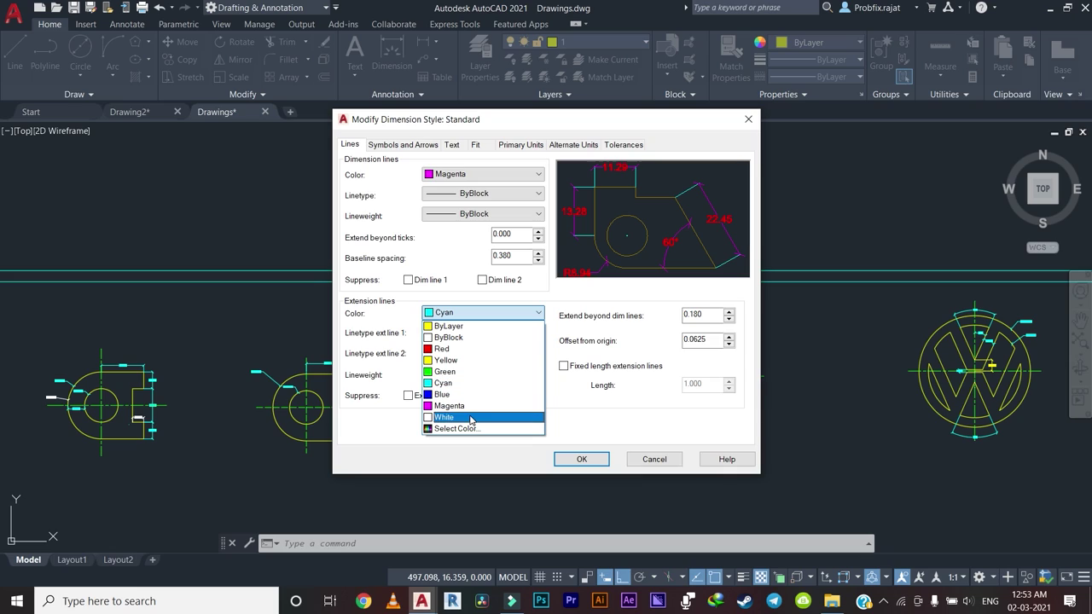
{"action": "left_click", "coordinate": [469, 405]}
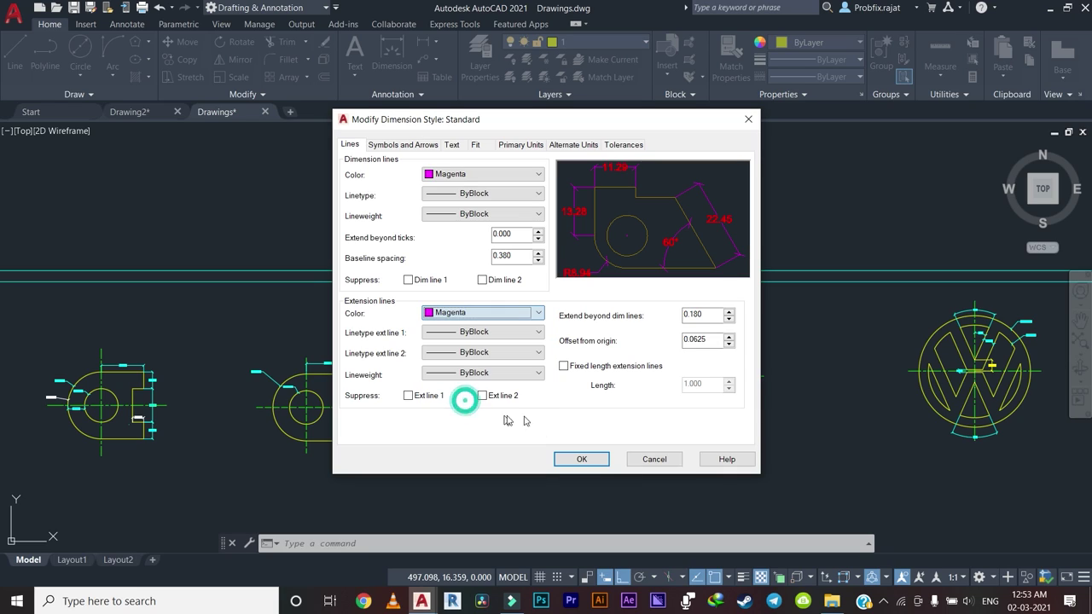
{"action": "left_click", "coordinate": [455, 314]}
{"action": "left_click", "coordinate": [452, 429]}
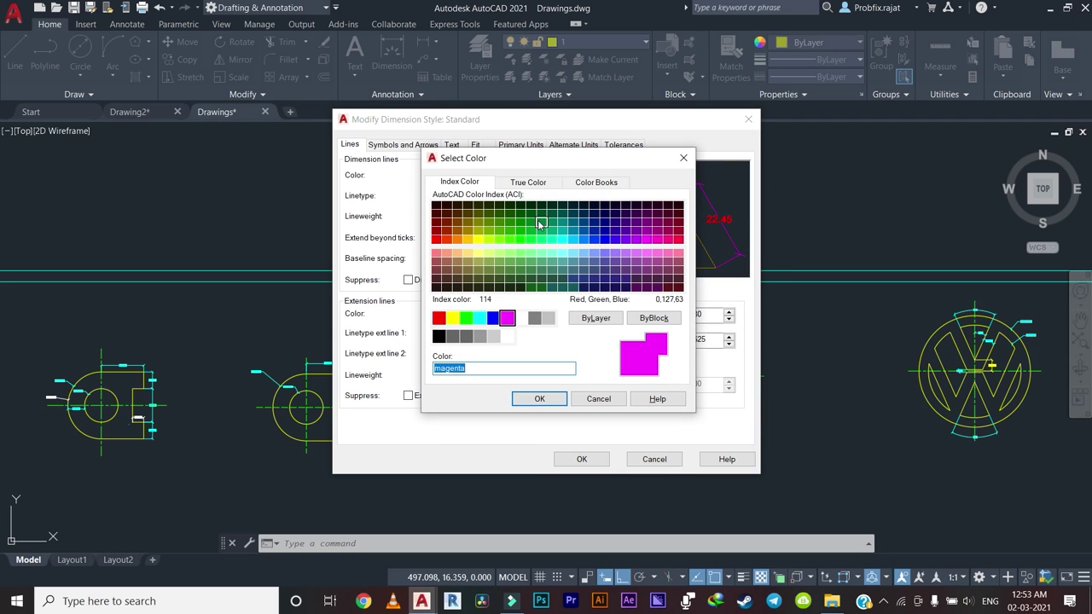
{"action": "left_click", "coordinate": [540, 222]}
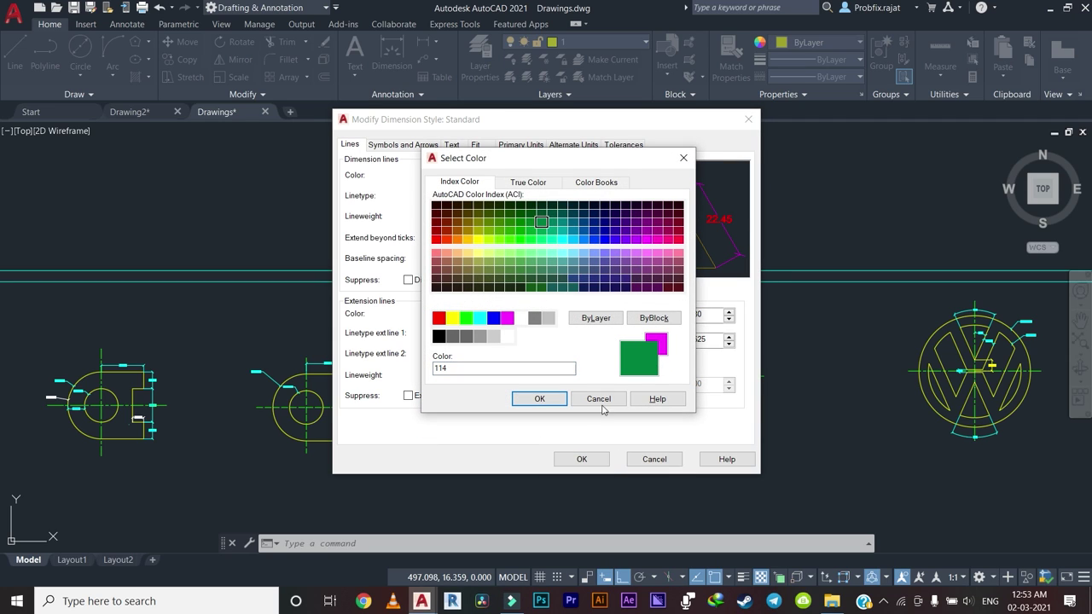
{"action": "left_click", "coordinate": [568, 222]}
{"action": "left_click", "coordinate": [541, 399]}
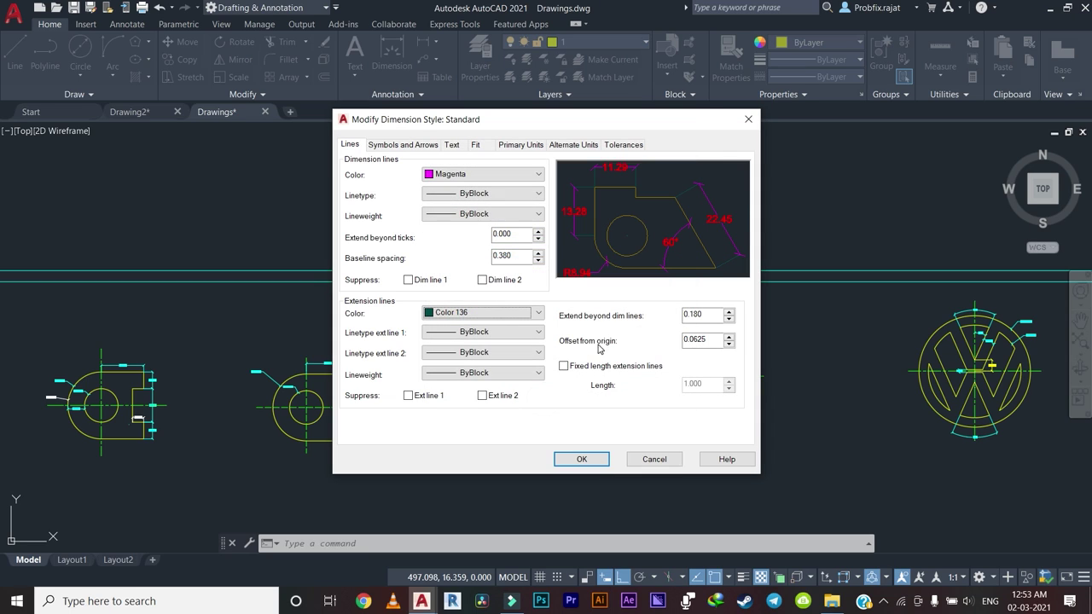
{"action": "left_click", "coordinate": [580, 461]}
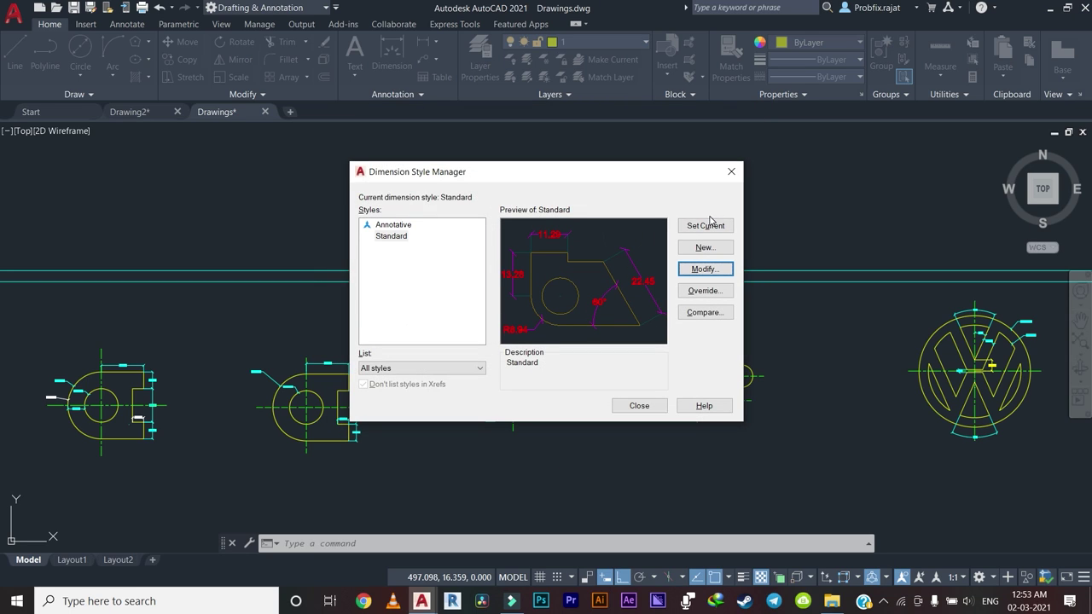
Close the Dimension Style Manager and pan across the sheet's recoloured dimensioned drawings.
{"action": "left_click", "coordinate": [635, 403]}
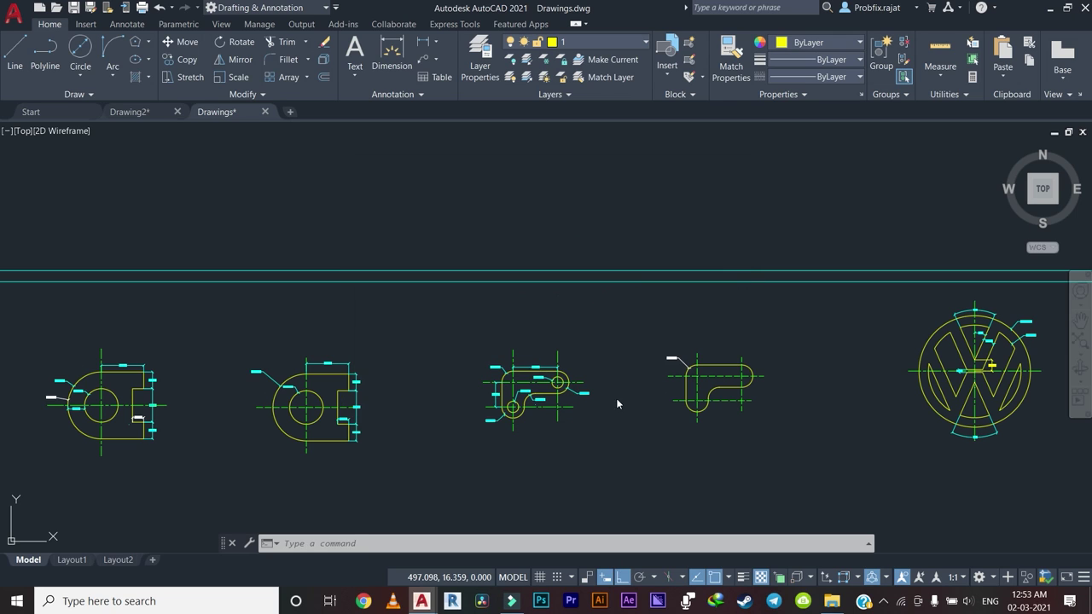
{"action": "scroll", "coordinate": [361, 348], "scroll_direction": "up", "scroll_amount": 3}
{"action": "scroll", "coordinate": [410, 327], "scroll_direction": "down", "scroll_amount": 2}
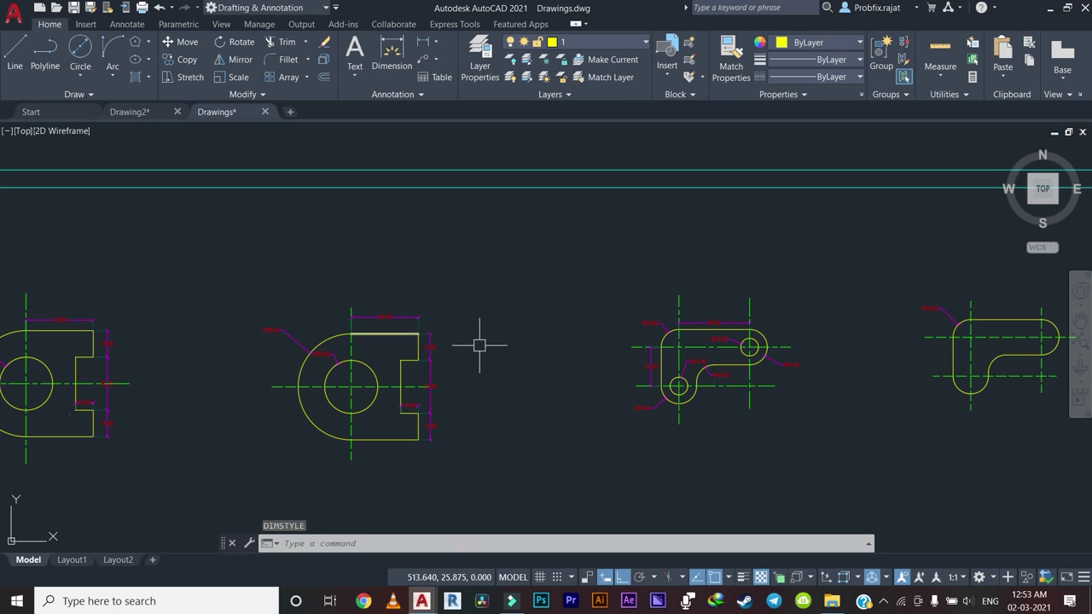
{"action": "middle_click_drag", "start_coordinate": [475, 353], "coordinate": [378, 341]}
{"action": "scroll", "coordinate": [378, 341], "scroll_direction": "down", "scroll_amount": 4}
{"action": "scroll", "coordinate": [491, 339], "scroll_direction": "up", "scroll_amount": 6}
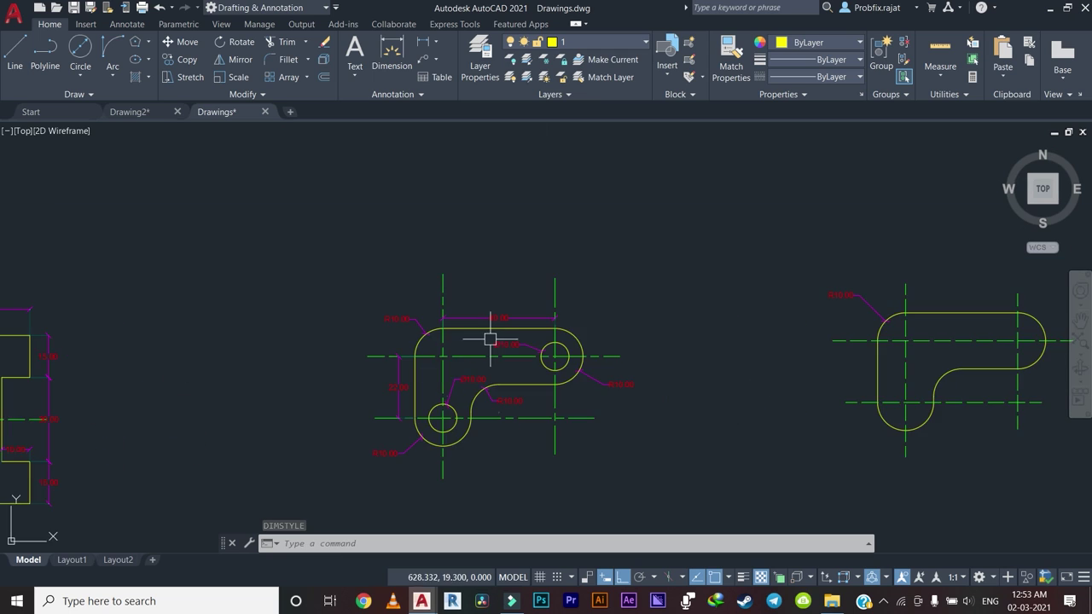
{"action": "scroll", "coordinate": [491, 339], "scroll_direction": "down", "scroll_amount": 3}
{"action": "scroll", "coordinate": [585, 272], "scroll_direction": "down", "scroll_amount": 2}
{"action": "scroll", "coordinate": [455, 265], "scroll_direction": "up", "scroll_amount": 5}
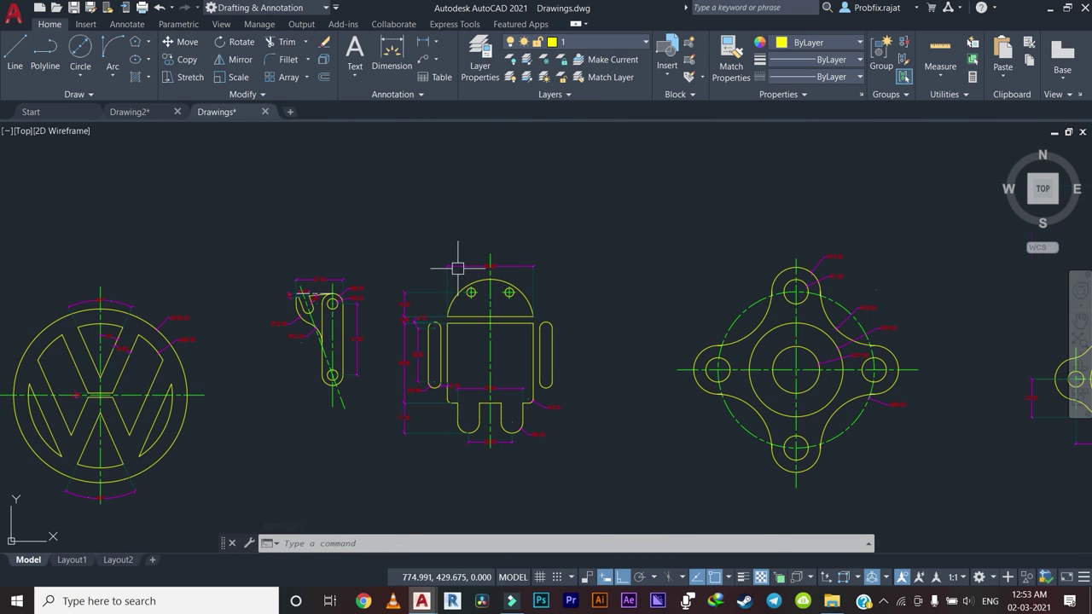
{"action": "scroll", "coordinate": [282, 303], "scroll_direction": "up", "scroll_amount": 2}
{"action": "scroll", "coordinate": [260, 311], "scroll_direction": "down", "scroll_amount": 5}
{"action": "mouse_move", "coordinate": [304, 304]}
{"action": "middle_mouse_down"}
{"action": "mouse_move", "coordinate": [438, 341]}
{"action": "mouse_move", "coordinate": [439, 366]}
{"action": "mouse_move", "coordinate": [316, 316]}
{"action": "middle_mouse_up"}
{"action": "scroll", "coordinate": [430, 296], "scroll_direction": "down", "scroll_amount": 2}
{"action": "scroll", "coordinate": [395, 366], "scroll_direction": "up", "scroll_amount": 3}
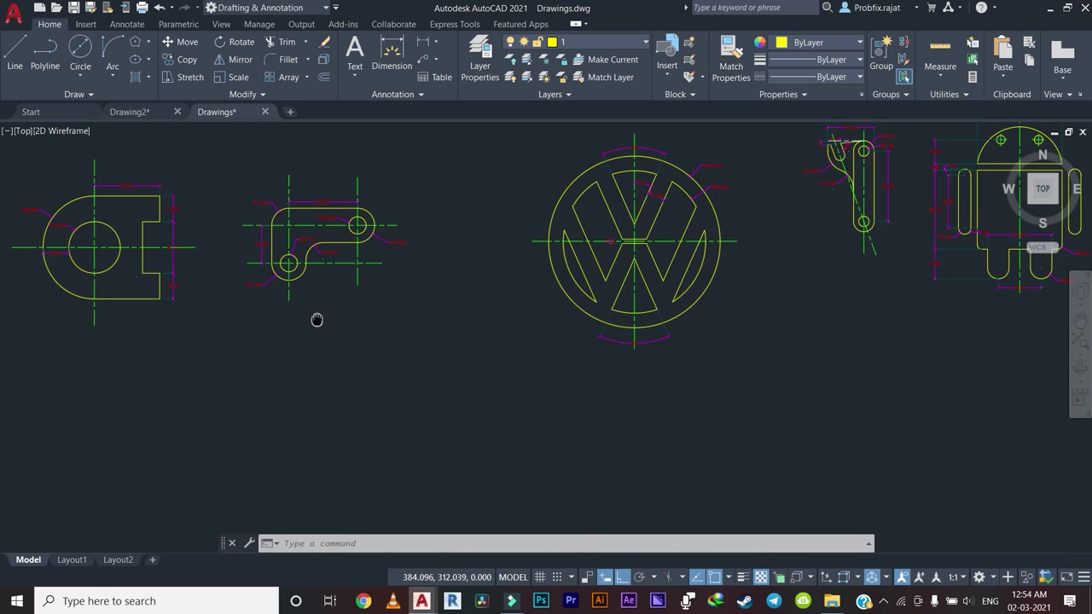
{"action": "scroll", "coordinate": [321, 316], "scroll_direction": "down", "scroll_amount": 3}
Zoom in on the flange drawings and begin a selection window around the four-lobed flange.
{"action": "left_click", "coordinate": [883, 602]}
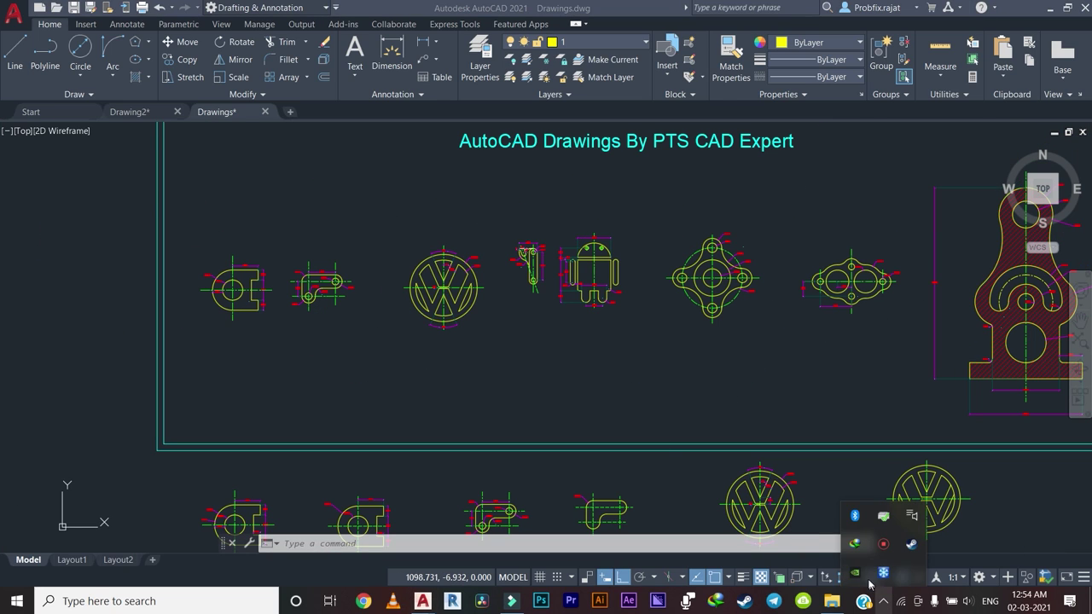
{"action": "scroll", "coordinate": [817, 502], "scroll_direction": "down", "scroll_amount": 3}
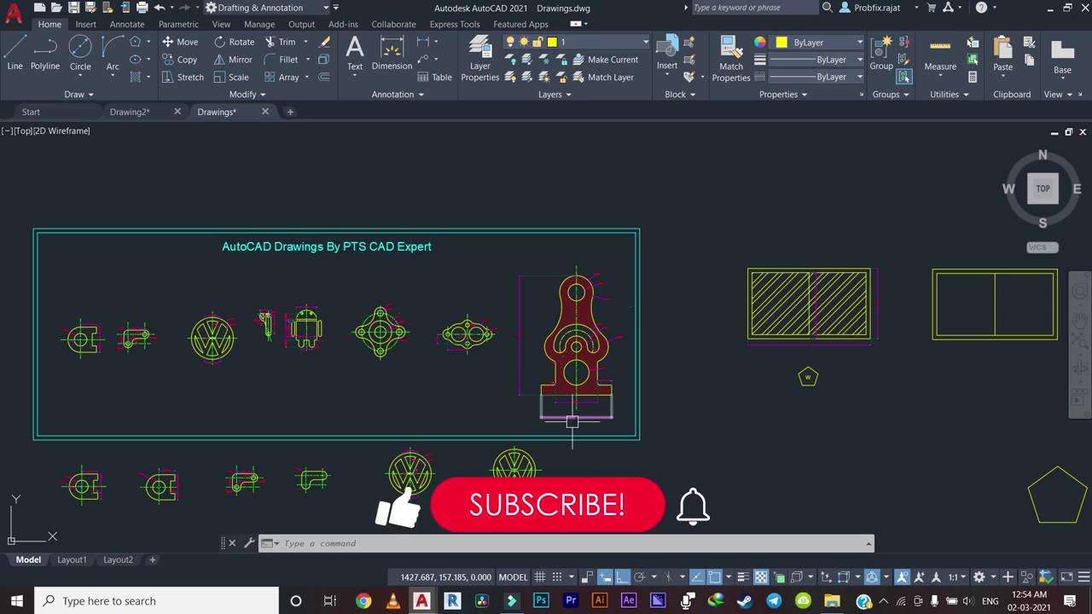
{"action": "middle_click_drag", "start_coordinate": [585, 439], "coordinate": [551, 444]}
{"action": "scroll", "coordinate": [550, 443], "scroll_direction": "up", "scroll_amount": 2}
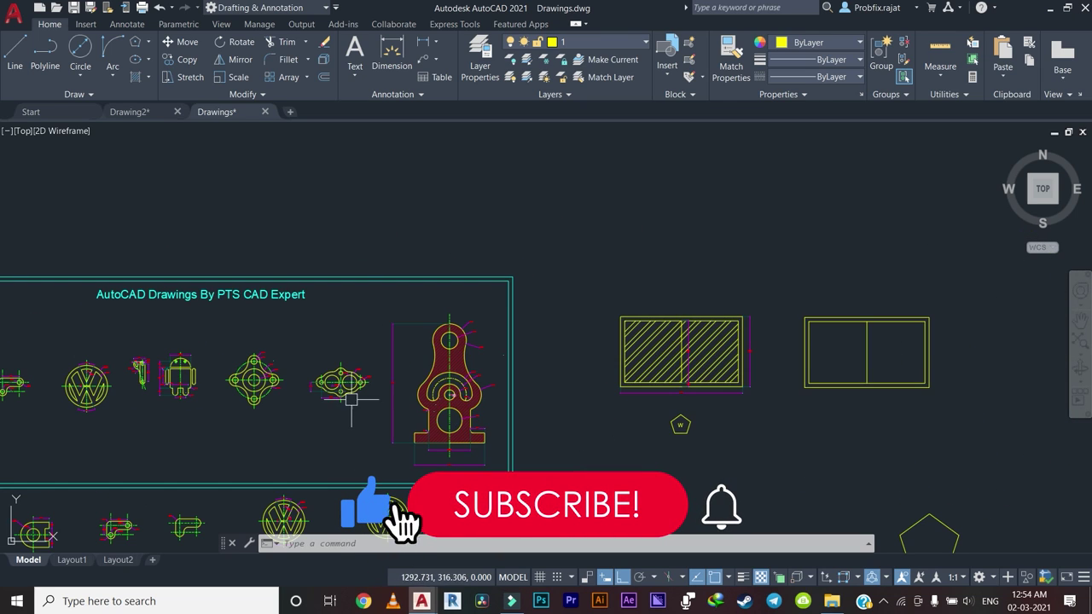
{"action": "scroll", "coordinate": [276, 390], "scroll_direction": "up", "scroll_amount": 5}
{"action": "middle_click_drag", "start_coordinate": [275, 390], "coordinate": [381, 390]}
{"action": "scroll", "coordinate": [426, 341], "scroll_direction": "down", "scroll_amount": 1}
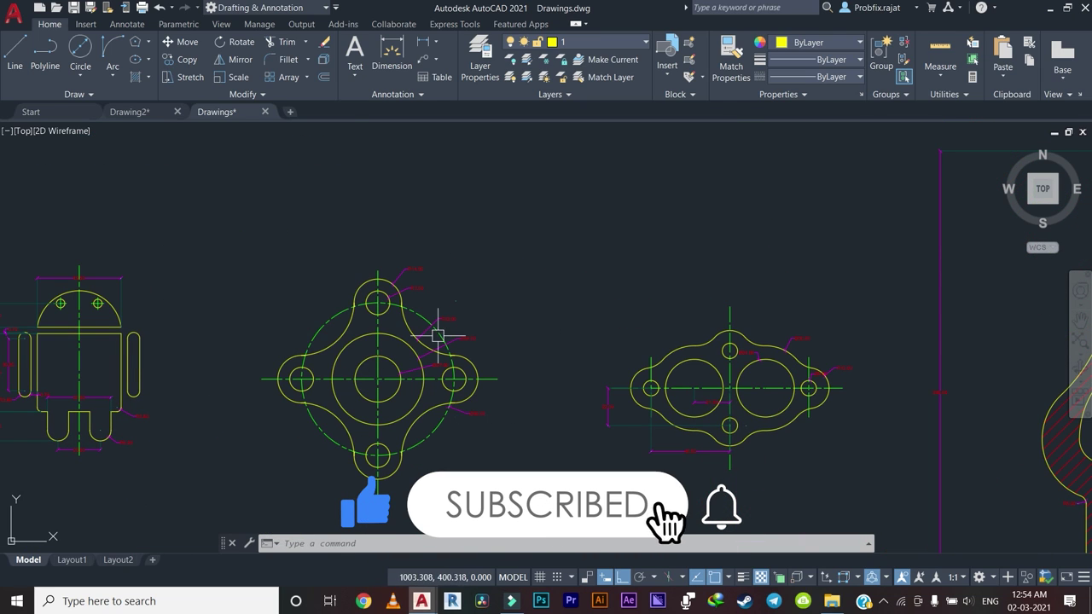
{"action": "scroll", "coordinate": [438, 341], "scroll_direction": "down", "scroll_amount": 3}
{"action": "left_click", "coordinate": [477, 287]}
Copy the selected flange with Ctrl+C and paste it outside the sheet, right of the ellipse.
{"action": "left_click", "coordinate": [365, 435]}
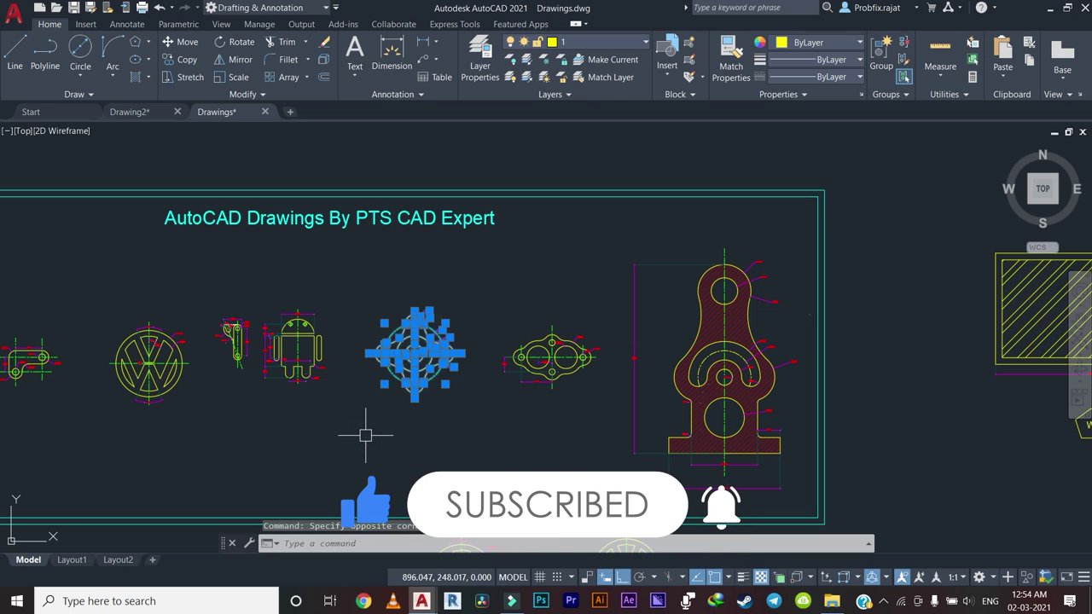
{"action": "key", "text": "ctrl+c"}
{"action": "scroll", "coordinate": [509, 405], "scroll_direction": "down", "scroll_amount": 1}
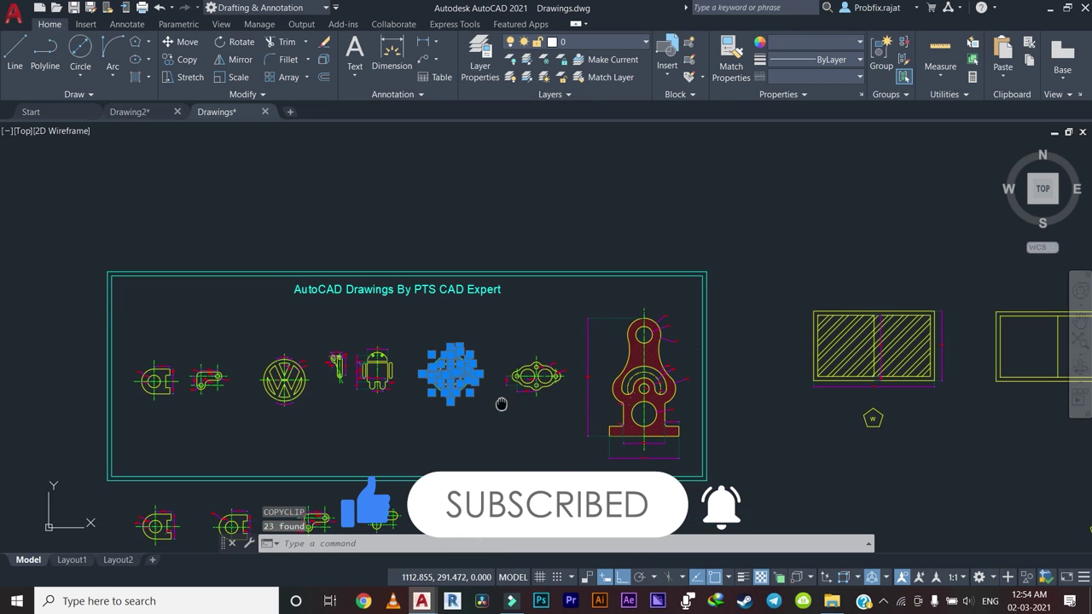
{"action": "middle_click_drag", "start_coordinate": [509, 406], "coordinate": [364, 343]}
{"action": "scroll", "coordinate": [349, 349], "scroll_direction": "down", "scroll_amount": 1}
{"action": "scroll", "coordinate": [512, 463], "scroll_direction": "down", "scroll_amount": 1}
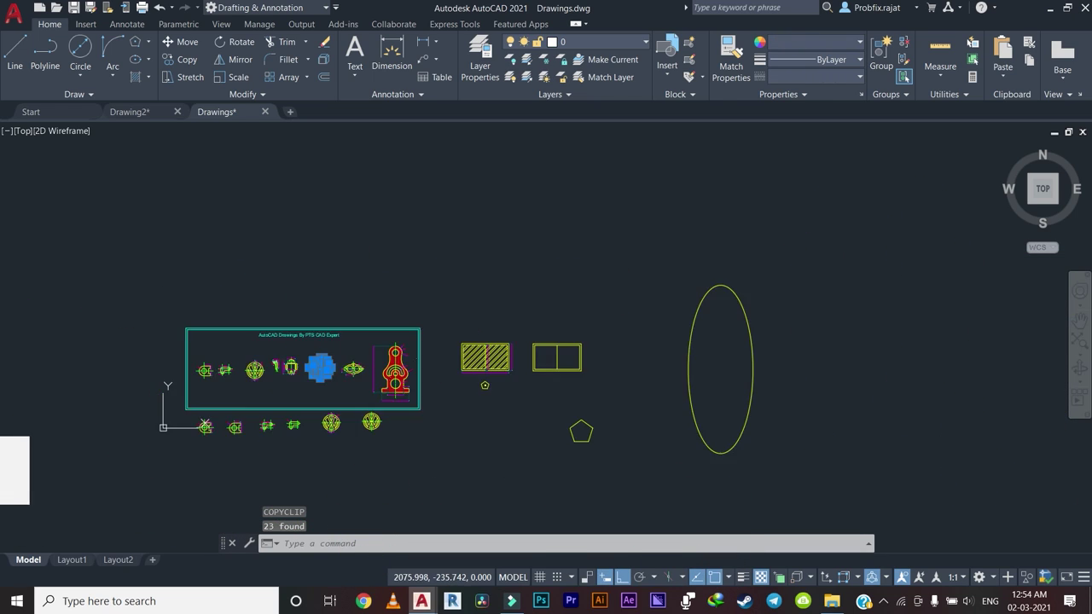
{"action": "middle_click_drag", "start_coordinate": [686, 395], "coordinate": [451, 402]}
{"action": "key", "text": "ctrl+v"}
{"action": "middle_click_drag", "start_coordinate": [732, 383], "coordinate": [475, 353]}
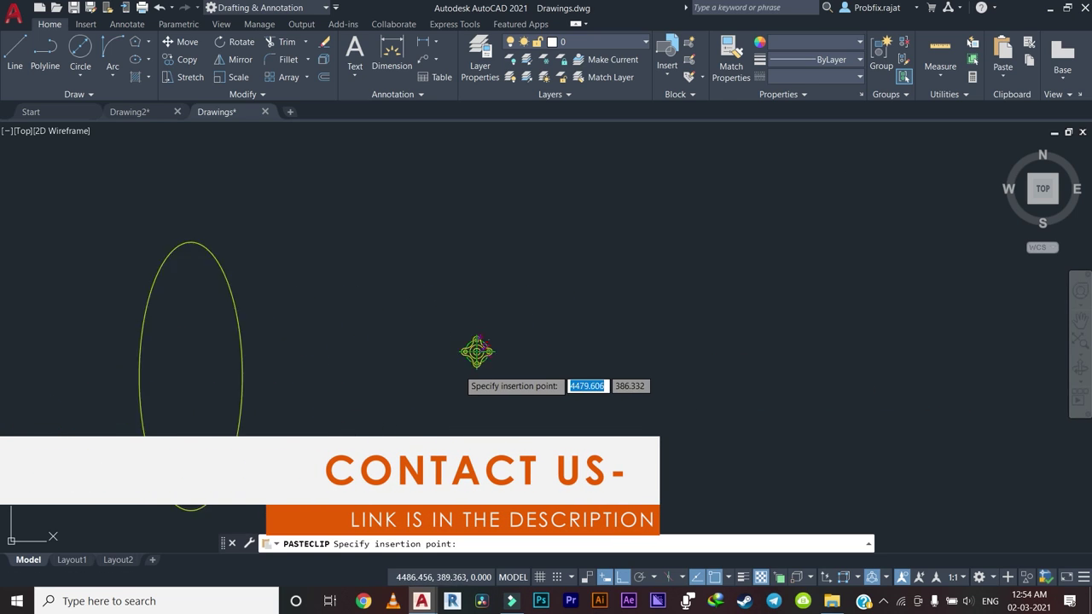
{"action": "scroll", "coordinate": [451, 372], "scroll_direction": "up", "scroll_amount": 3}
{"action": "left_click", "coordinate": [223, 384]}
{"action": "scroll", "coordinate": [292, 318], "scroll_direction": "up", "scroll_amount": 4}
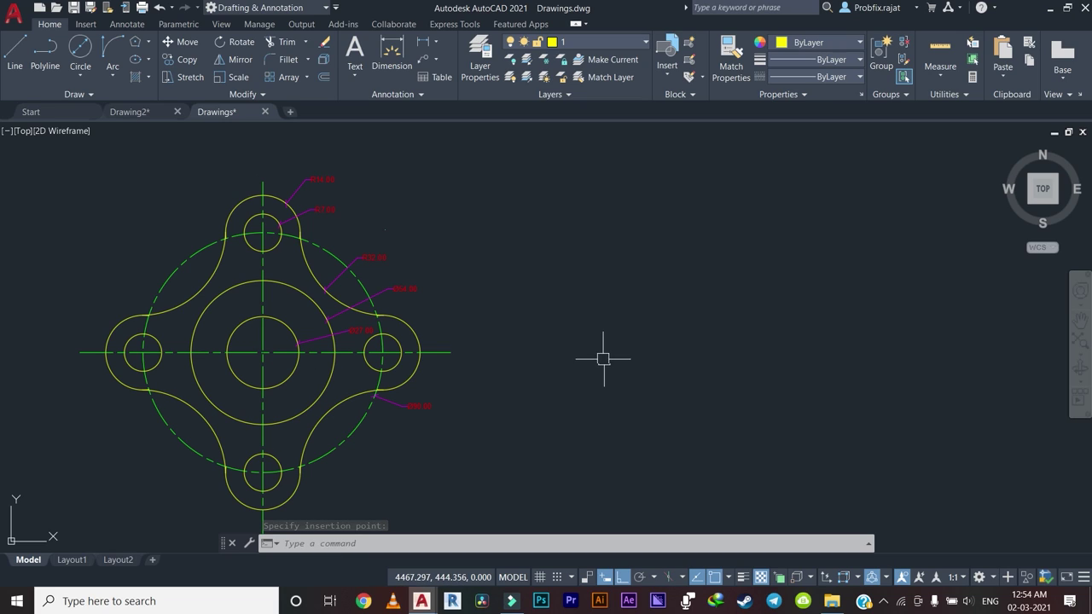
{"action": "left_click", "coordinate": [610, 42]}
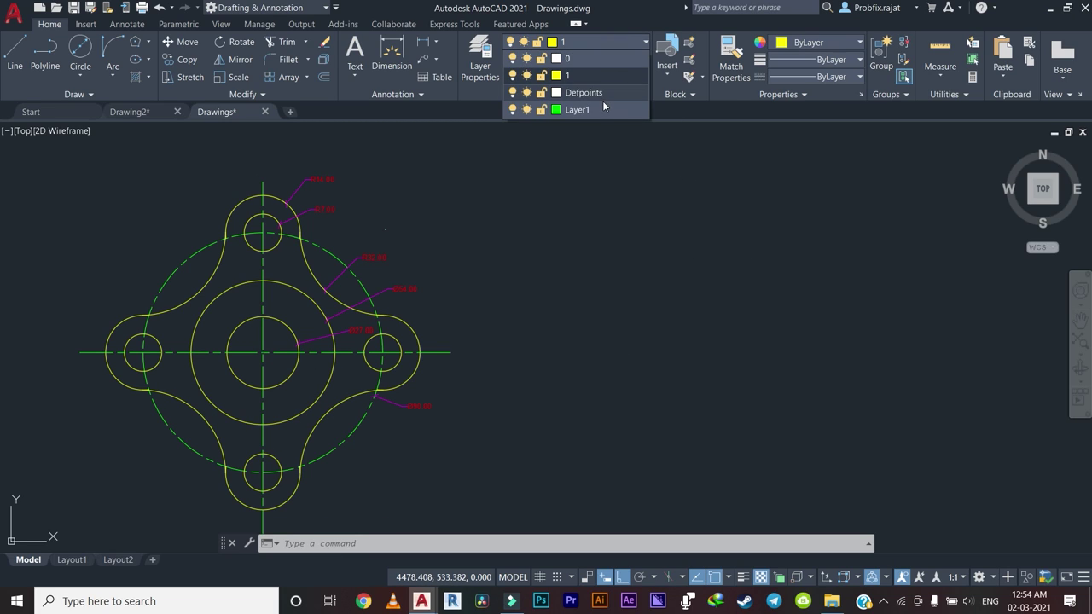
{"action": "left_click", "coordinate": [581, 115]}
{"action": "scroll", "coordinate": [631, 290], "scroll_direction": "down", "scroll_amount": 2}
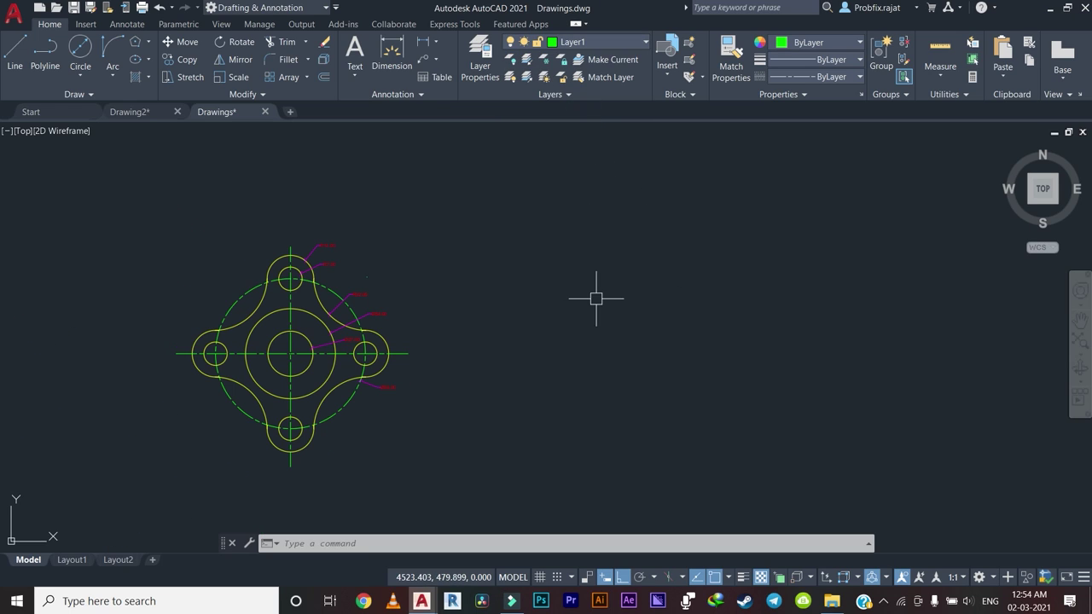
{"action": "key", "text": "Return"}
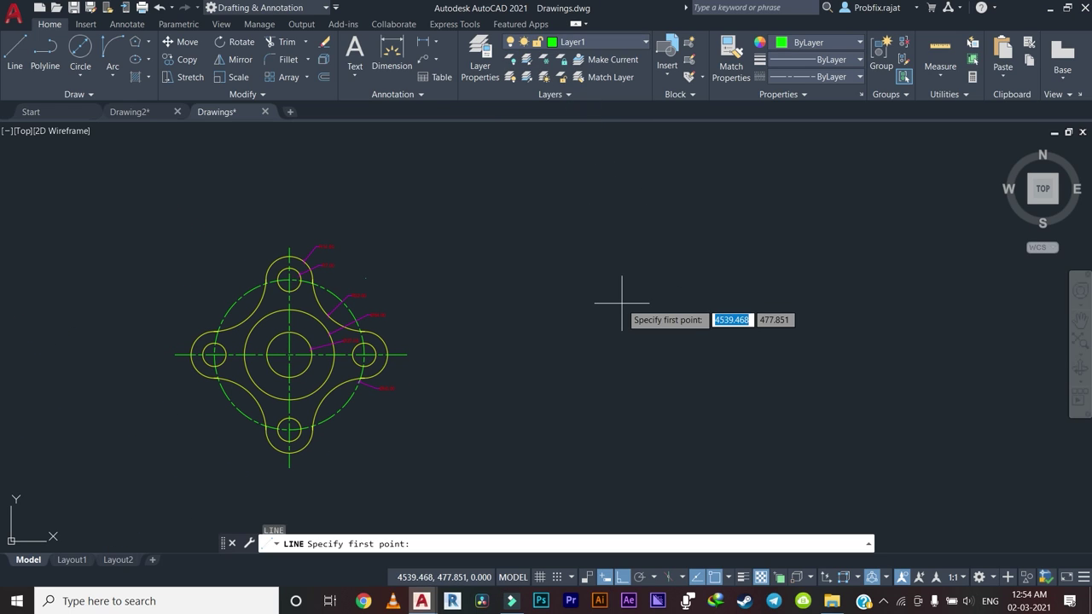
{"action": "key", "text": "Escape"}
{"action": "key", "text": "Escape"}
{"action": "type", "text": "c"}
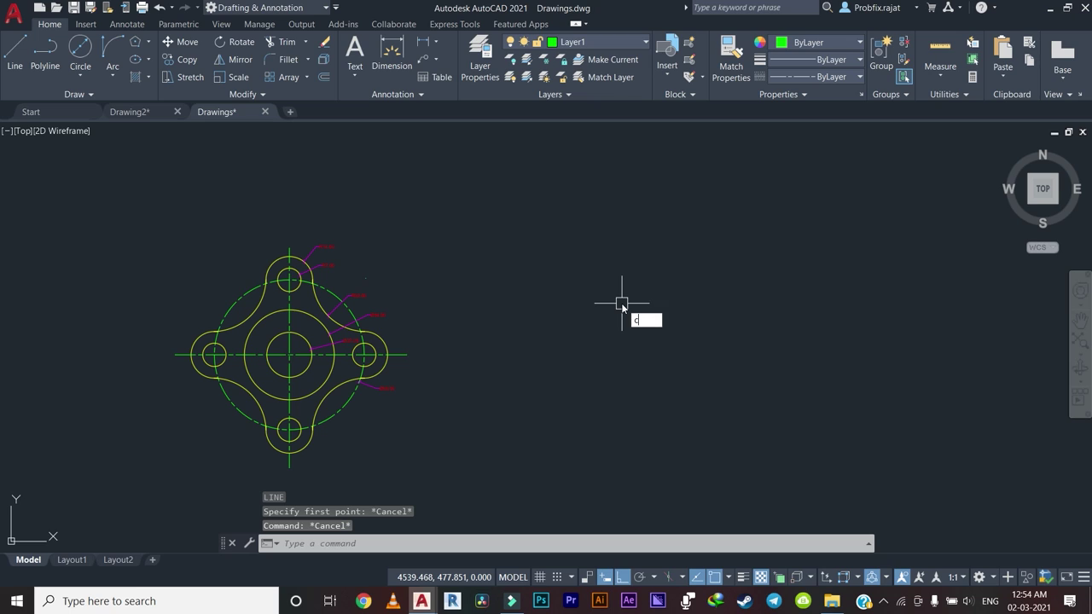
{"action": "key", "text": "Return"}
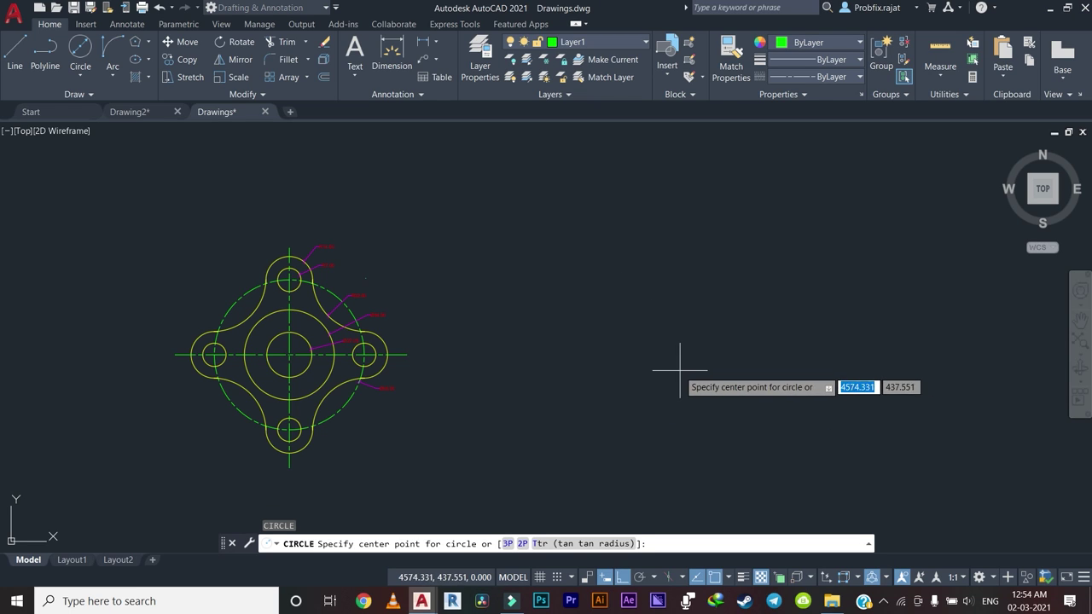
{"action": "left_click", "coordinate": [681, 359]}
{"action": "key", "text": "Escape"}
{"action": "key", "text": "Escape"}
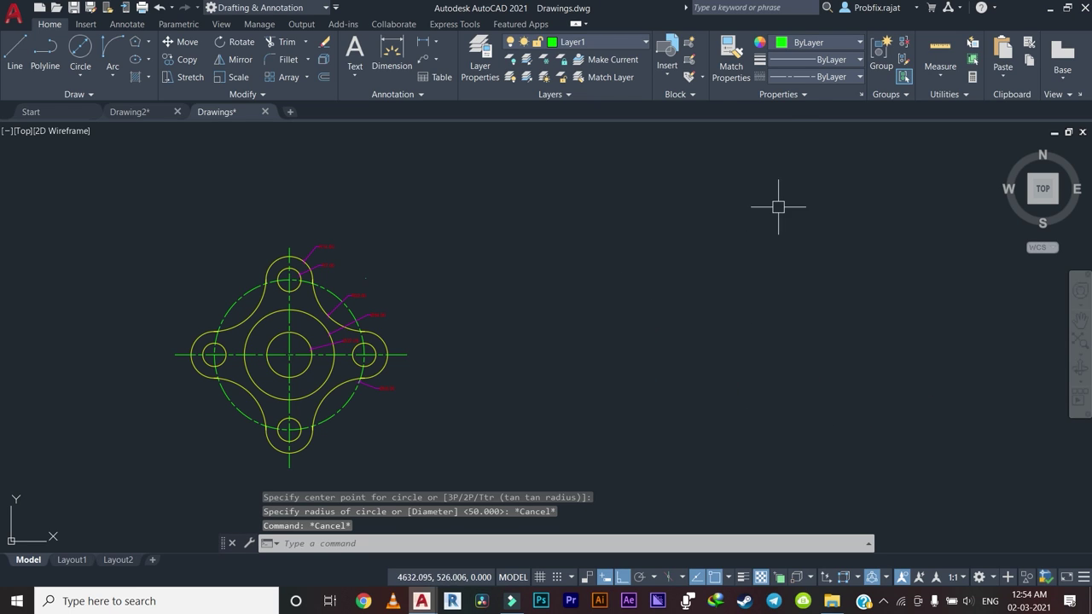
{"action": "left_click", "coordinate": [606, 42]}
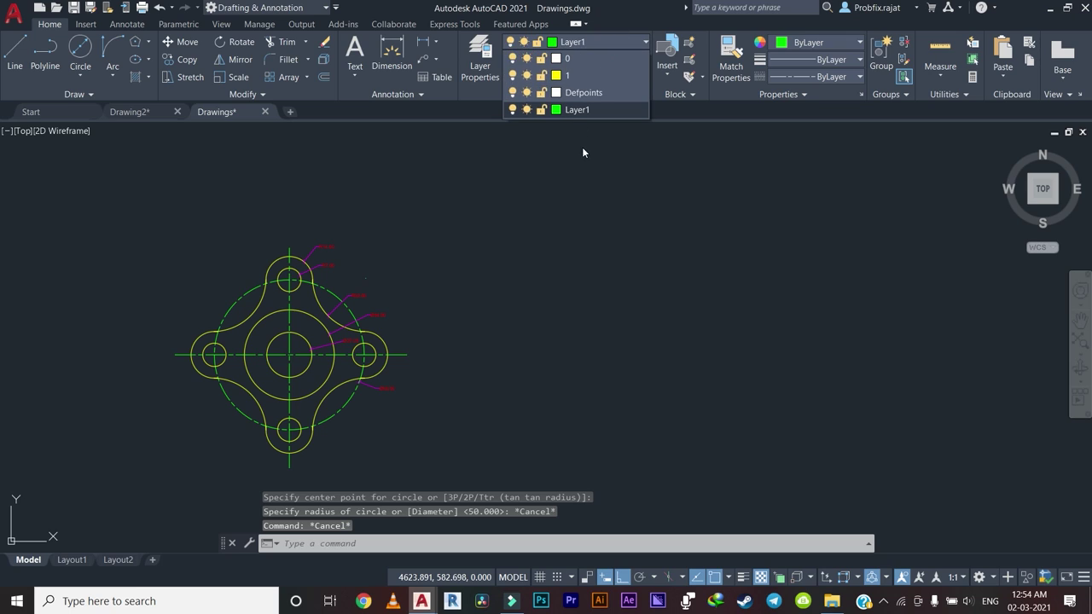
{"action": "left_click", "coordinate": [588, 76]}
{"action": "key", "text": "Return"}
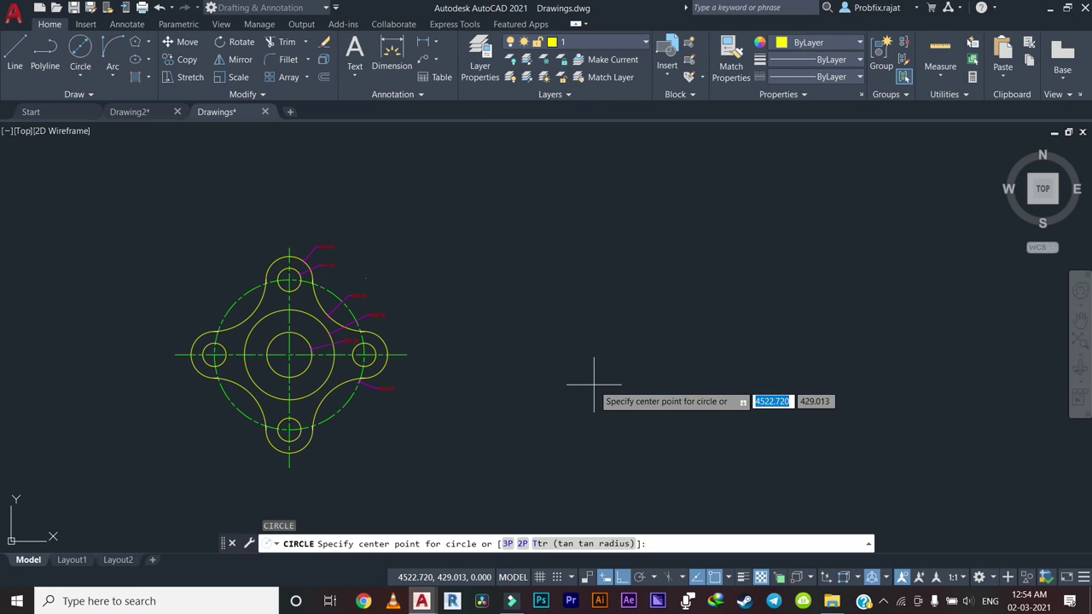
{"action": "left_click", "coordinate": [645, 348]}
{"action": "scroll", "coordinate": [628, 389], "scroll_direction": "up", "scroll_amount": 4}
{"action": "scroll", "coordinate": [628, 397], "scroll_direction": "down", "scroll_amount": 2}
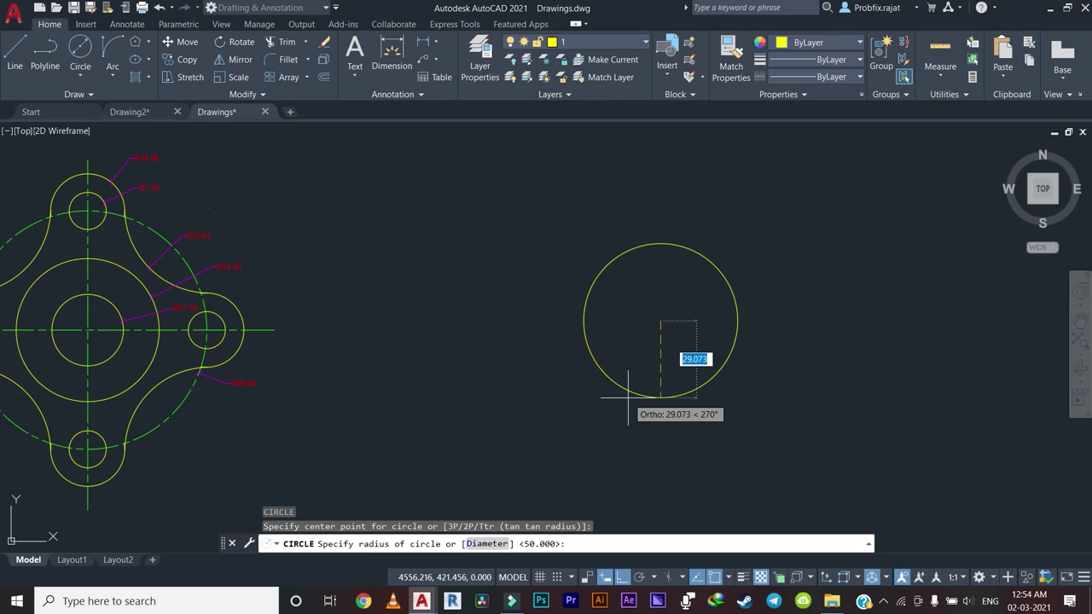
{"action": "middle_click_drag", "start_coordinate": [628, 396], "coordinate": [702, 415]}
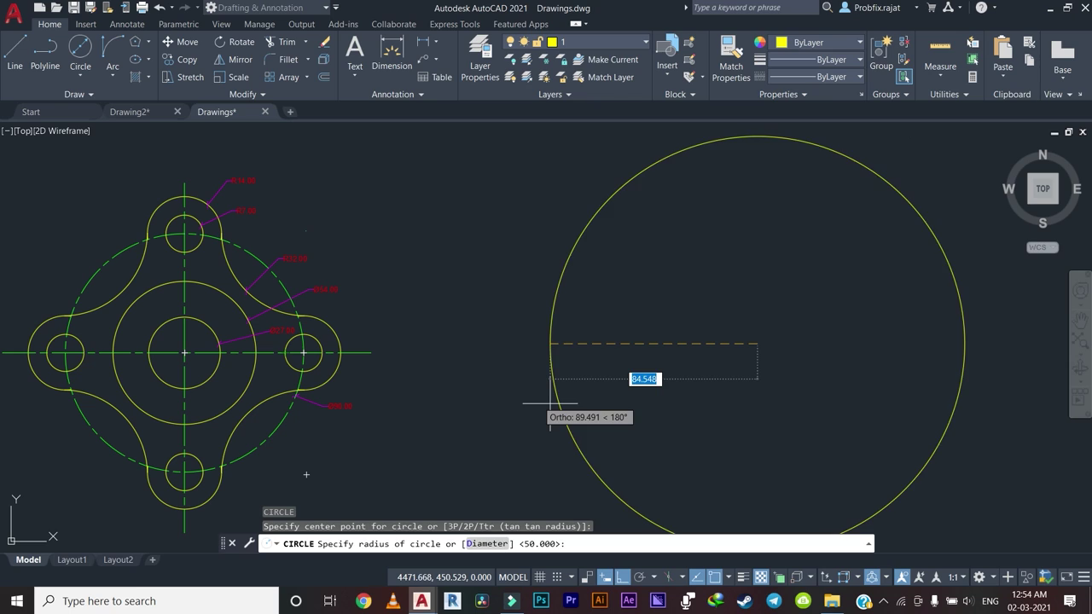
Draw a 27-diameter circle by centre and diameter beside the pasted flange.
{"action": "key", "text": "Escape"}
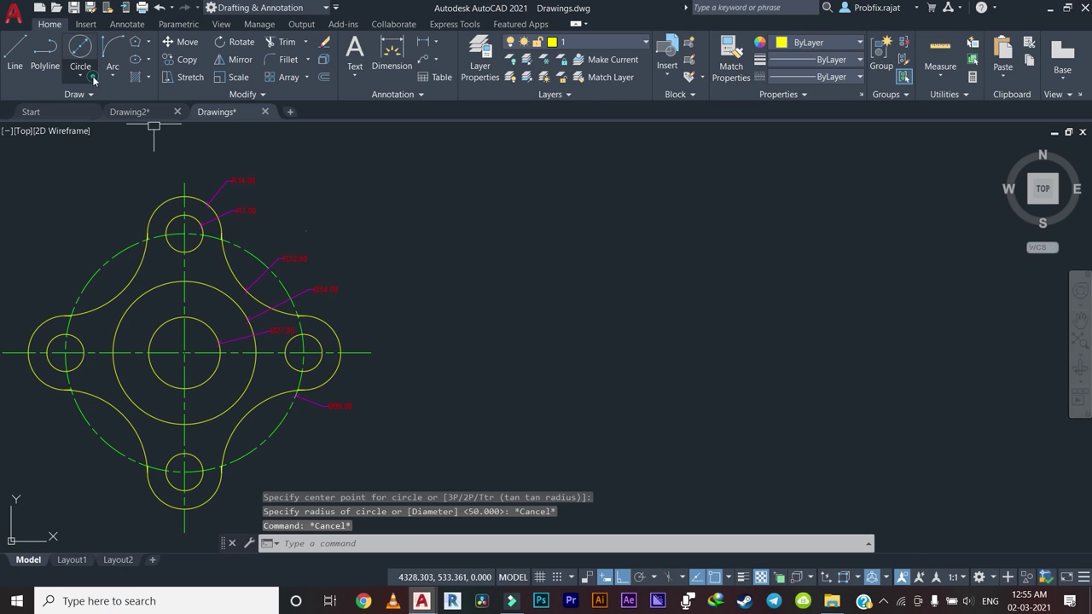
{"action": "left_click", "coordinate": [80, 86]}
{"action": "left_click", "coordinate": [102, 132]}
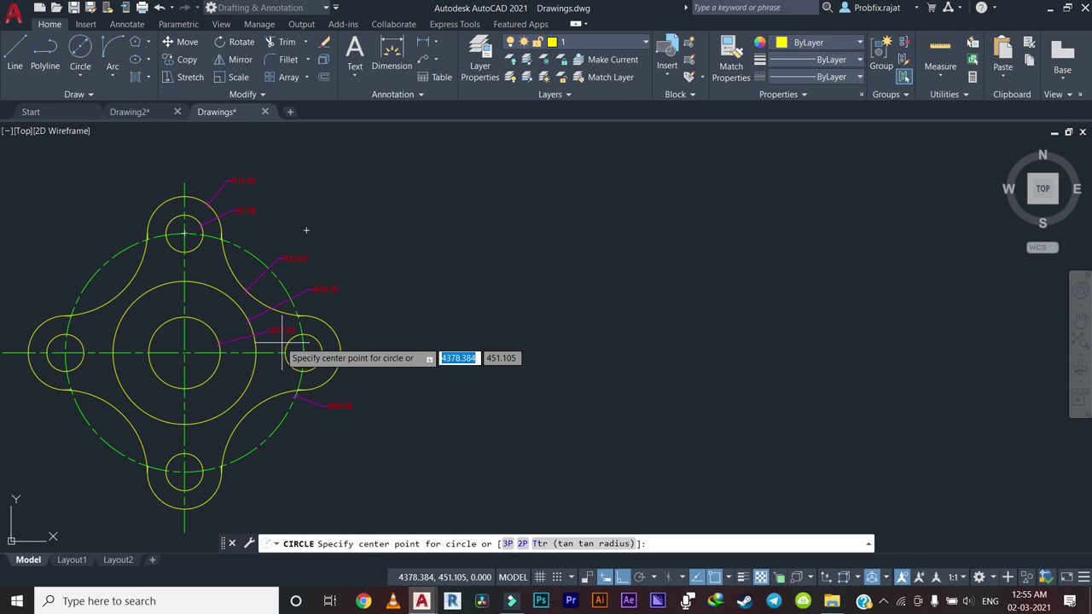
{"action": "left_click", "coordinate": [749, 335]}
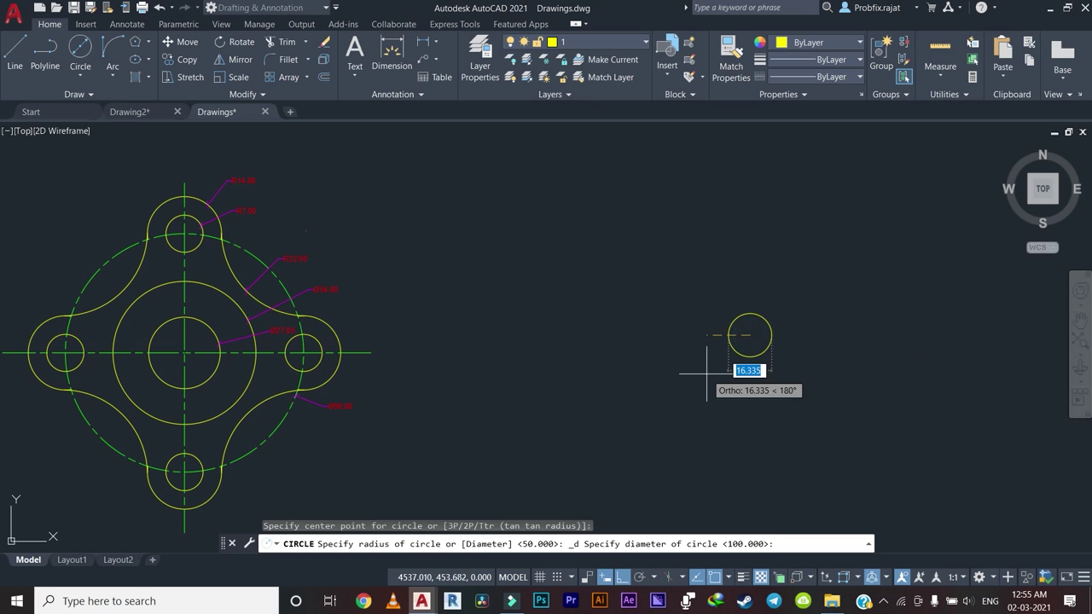
{"action": "type", "text": "27"}
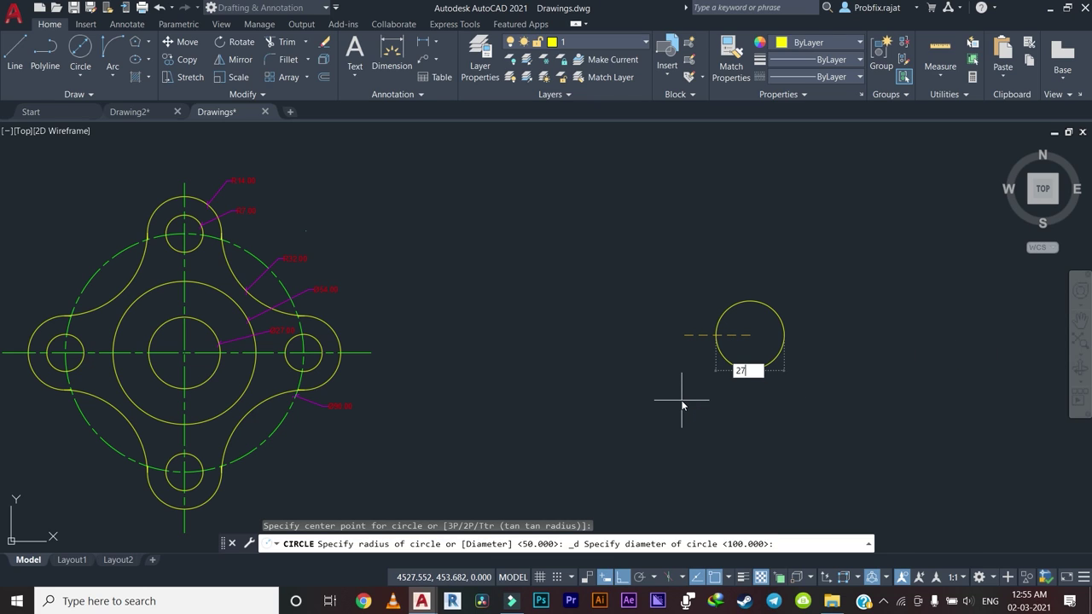
{"action": "key", "text": "Return"}
Draw a 54-diameter circle concentric with the small circle.
{"action": "middle_click_drag", "start_coordinate": [634, 384], "coordinate": [508, 366]}
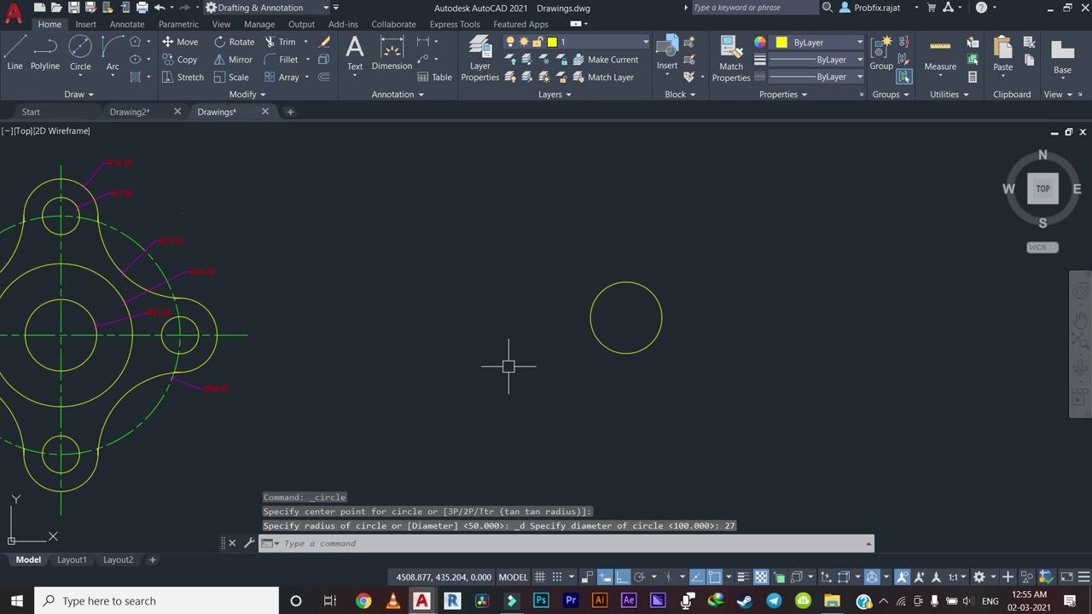
{"action": "middle_click_drag", "start_coordinate": [233, 253], "coordinate": [225, 307]}
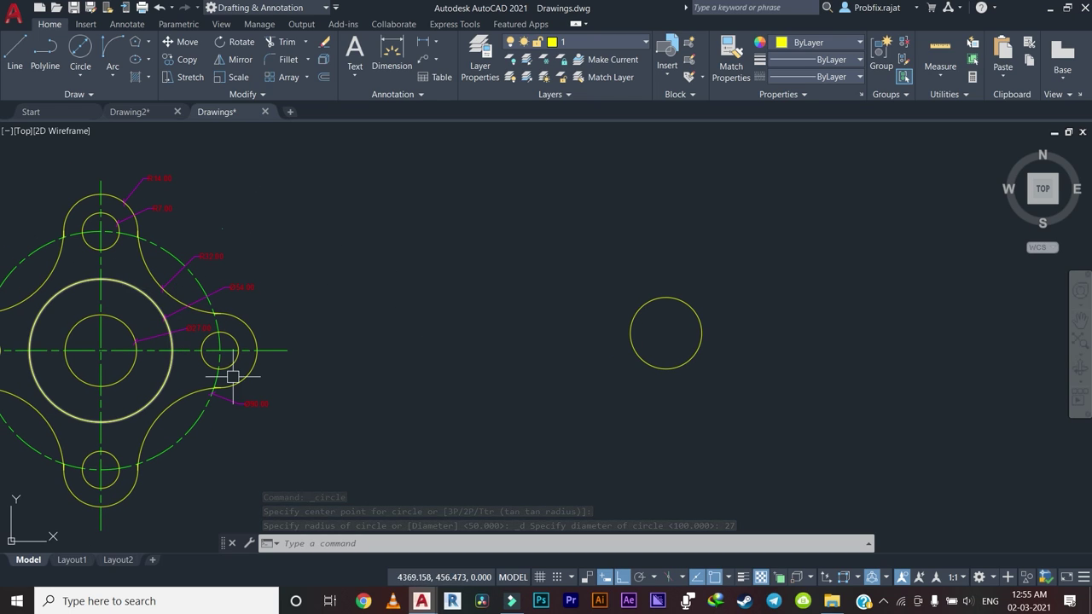
{"action": "left_click", "coordinate": [82, 77]}
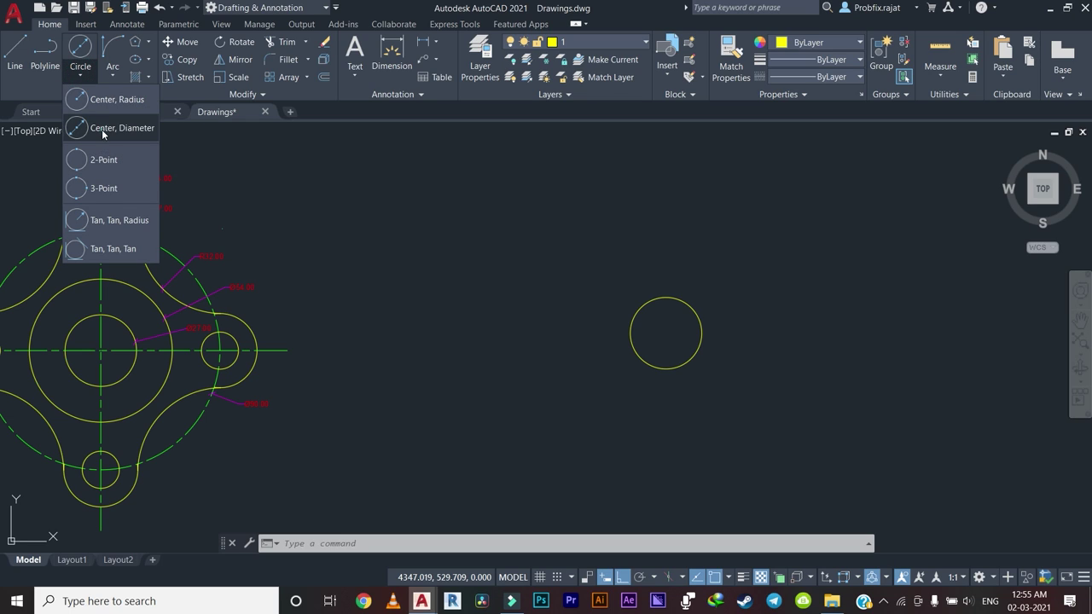
{"action": "left_click", "coordinate": [102, 129]}
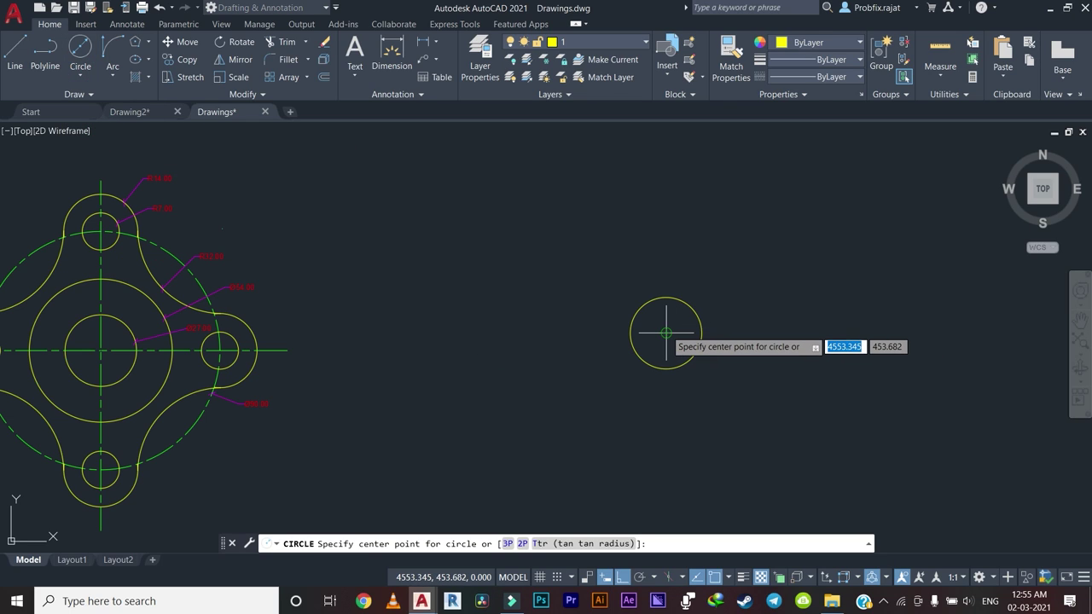
{"action": "left_click", "coordinate": [666, 332]}
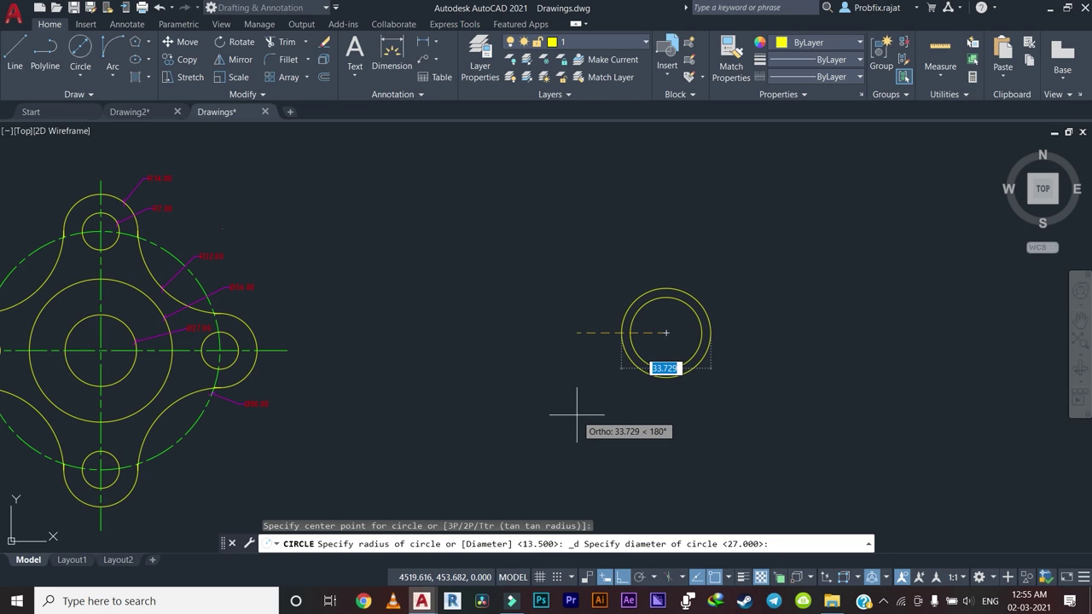
{"action": "type", "text": "54"}
{"action": "key", "text": "Return"}
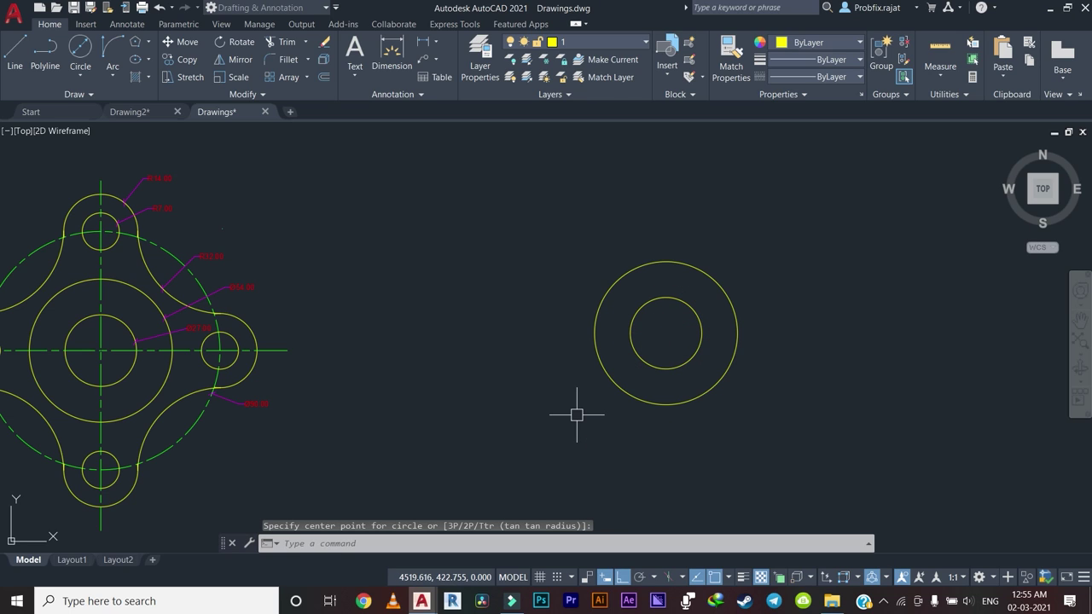
Pan and zoom the view back toward the original flange.
{"action": "middle_click_drag", "start_coordinate": [589, 411], "coordinate": [630, 385]}
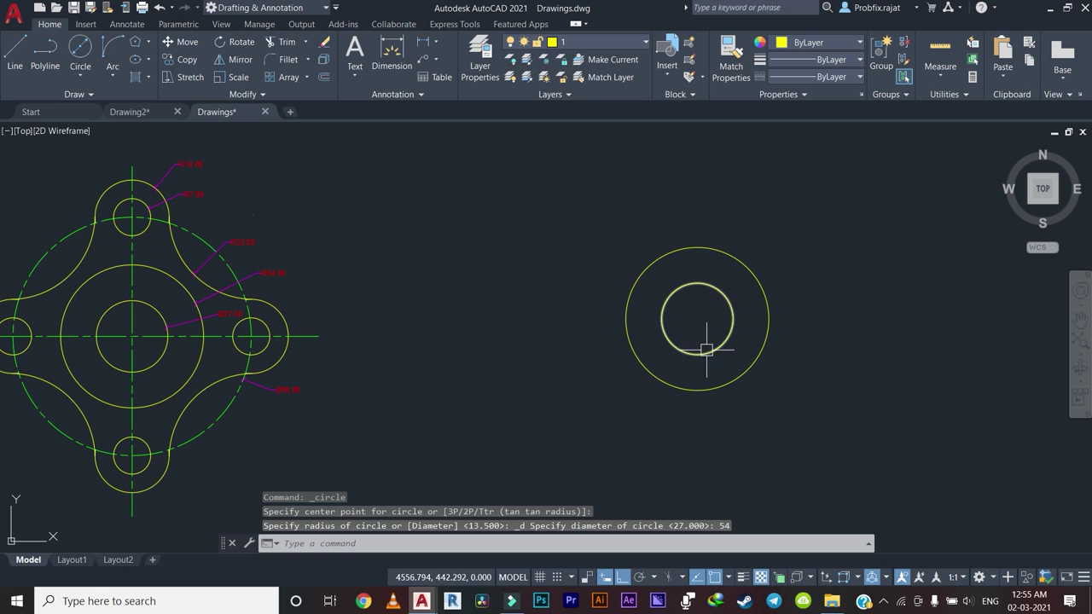
{"action": "middle_click_drag", "start_coordinate": [704, 349], "coordinate": [723, 342]}
{"action": "middle_click_drag", "start_coordinate": [555, 228], "coordinate": [576, 245]}
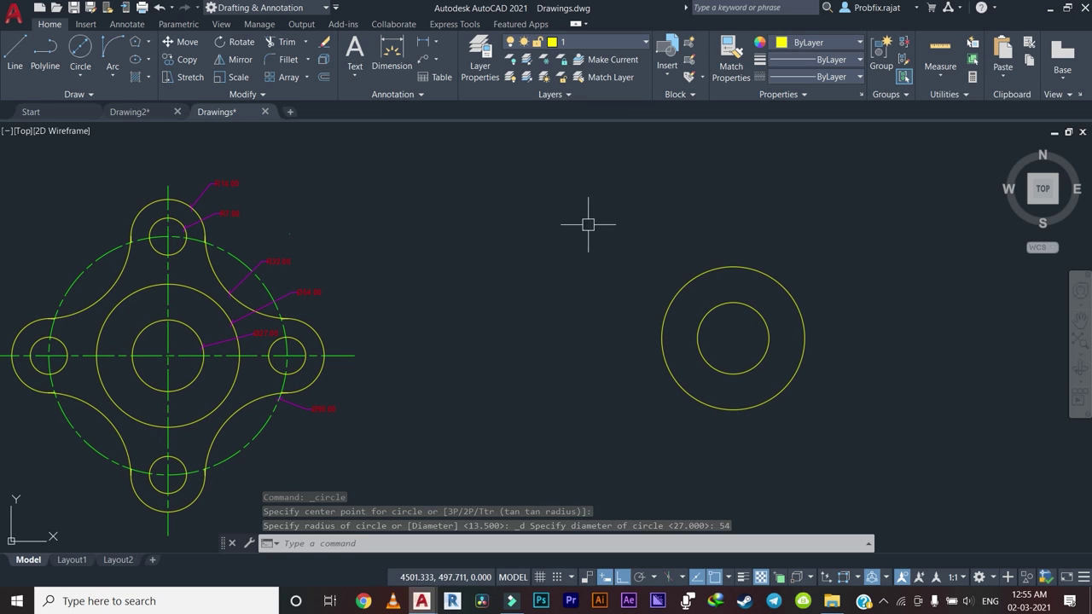
{"action": "middle_click_drag", "start_coordinate": [409, 272], "coordinate": [673, 270]}
{"action": "scroll", "coordinate": [378, 219], "scroll_direction": "up", "scroll_amount": 2}
{"action": "scroll", "coordinate": [475, 264], "scroll_direction": "down", "scroll_amount": 2}
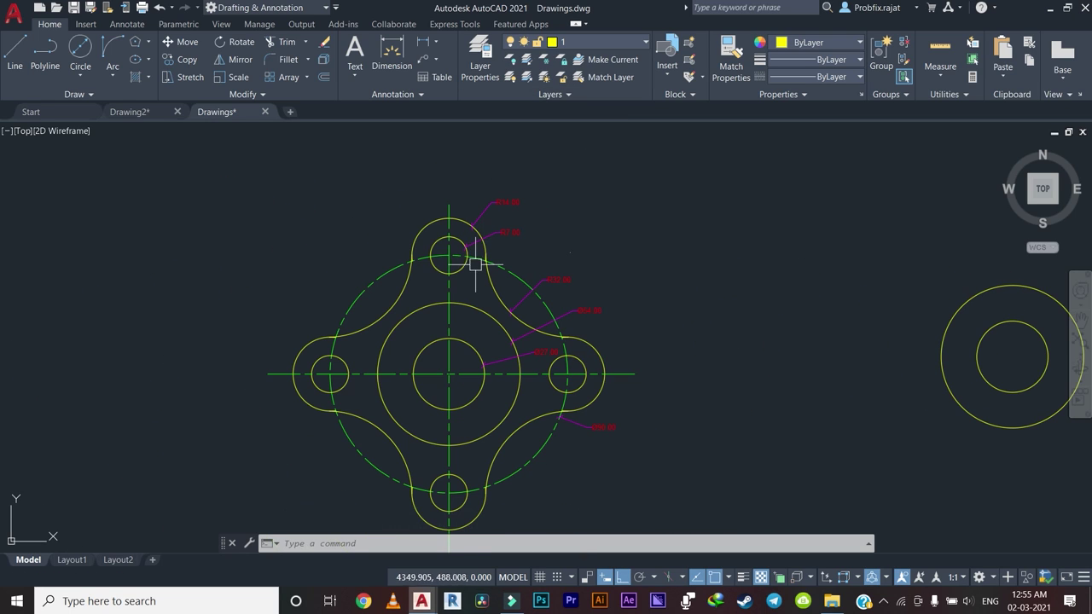
{"action": "scroll", "coordinate": [472, 275], "scroll_direction": "up", "scroll_amount": 2}
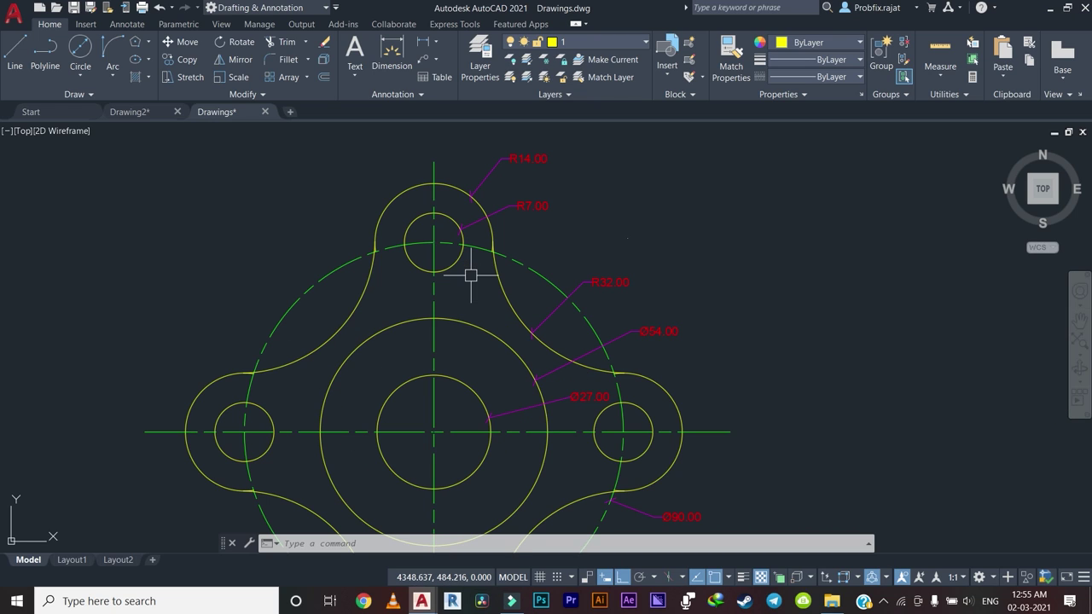
{"action": "middle_click_drag", "start_coordinate": [472, 276], "coordinate": [487, 283]}
{"action": "scroll", "coordinate": [506, 315], "scroll_direction": "down", "scroll_amount": 2}
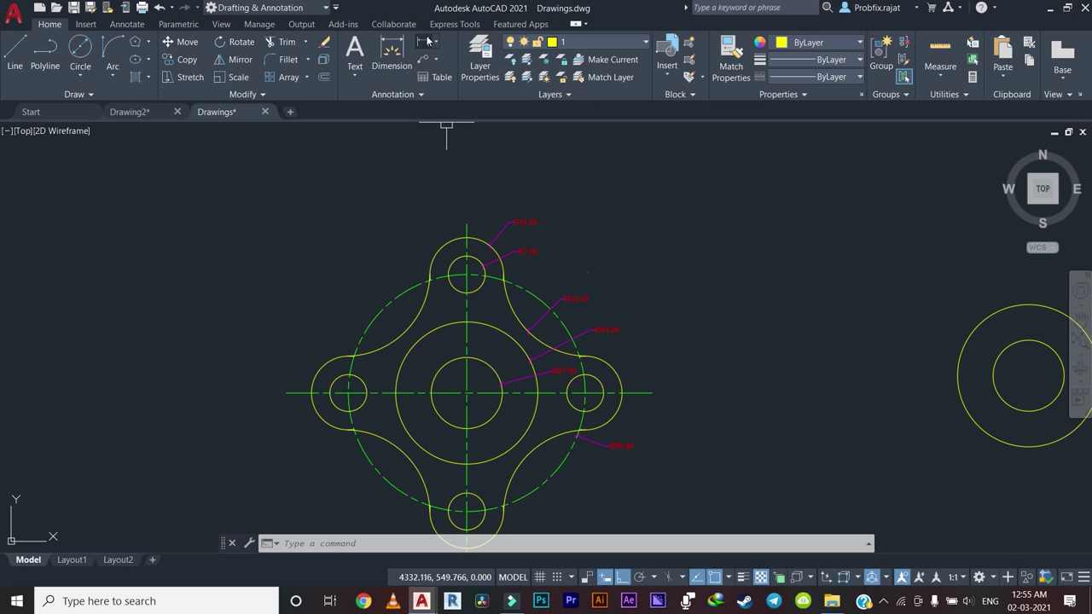
{"action": "scroll", "coordinate": [482, 260], "scroll_direction": "up", "scroll_amount": 3}
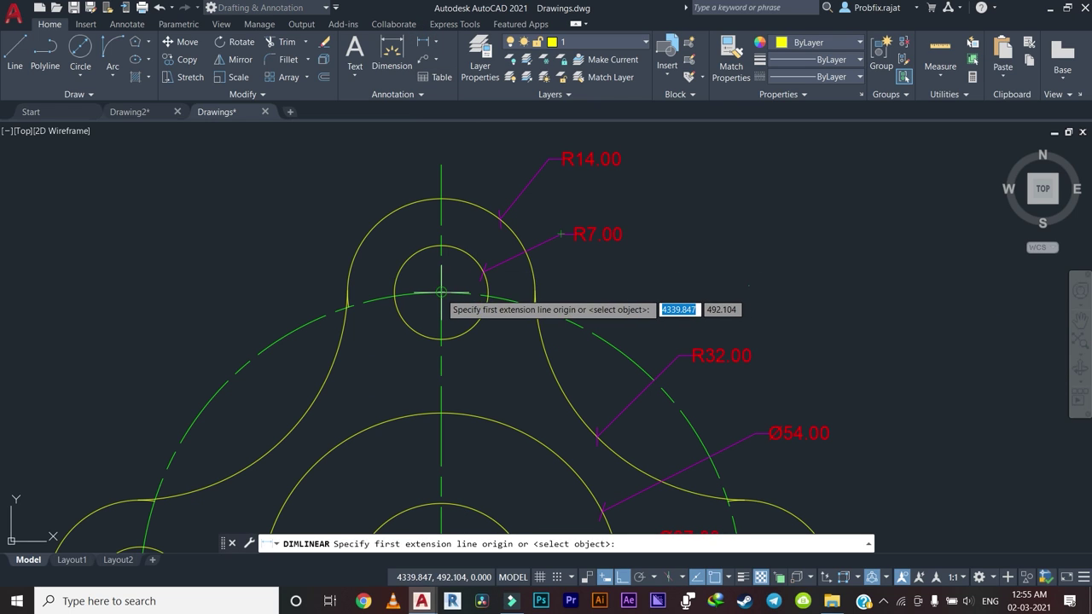
Dimension the 45.09 offset from the top hole centre to the flange centre, placed at left.
{"action": "left_click", "coordinate": [440, 294]}
{"action": "scroll", "coordinate": [441, 351], "scroll_direction": "down", "scroll_amount": 2}
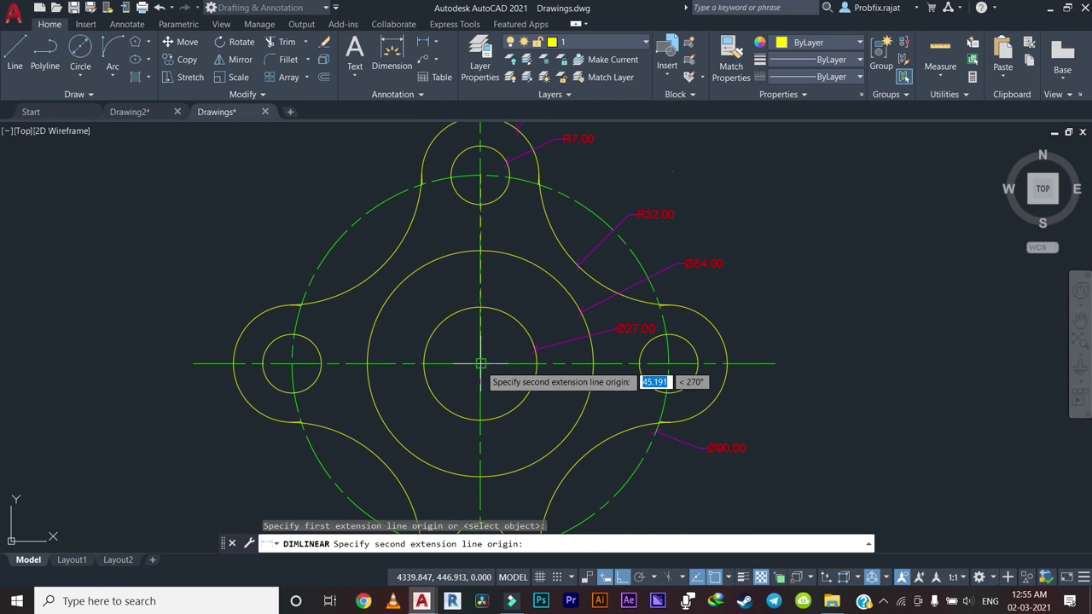
{"action": "left_click", "coordinate": [478, 365]}
{"action": "left_click", "coordinate": [239, 273]}
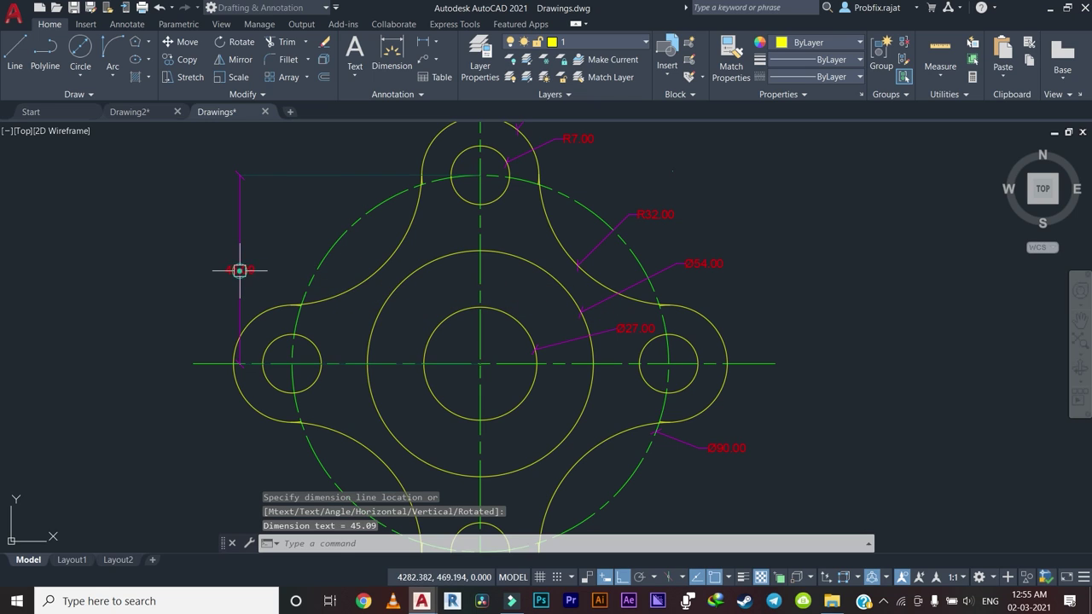
{"action": "scroll", "coordinate": [245, 279], "scroll_direction": "up", "scroll_amount": 2}
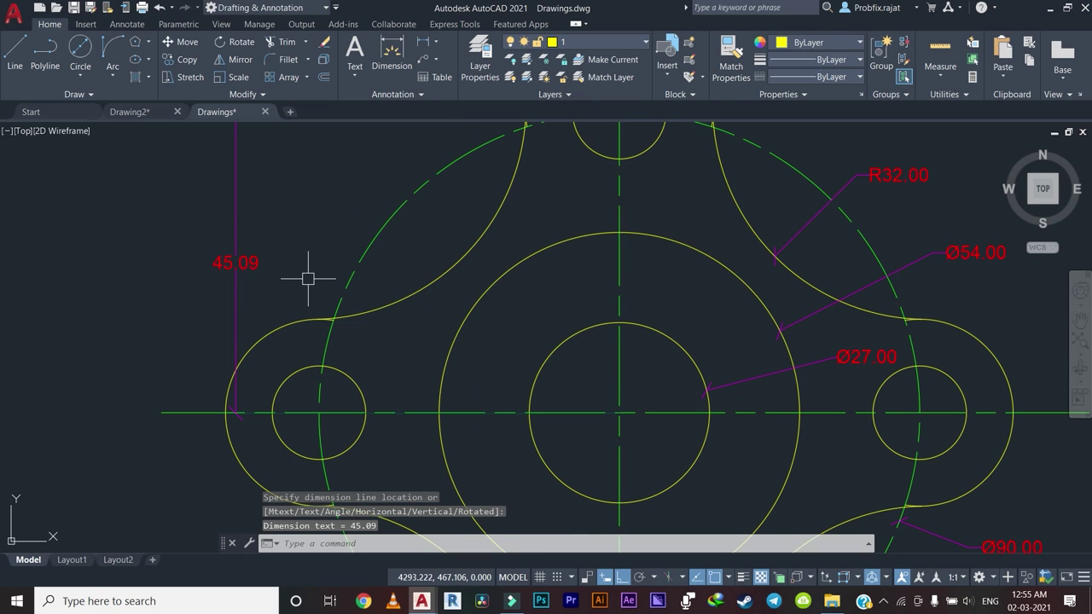
{"action": "scroll", "coordinate": [308, 278], "scroll_direction": "down", "scroll_amount": 2}
{"action": "middle_click_drag", "start_coordinate": [563, 294], "coordinate": [349, 298]}
{"action": "scroll", "coordinate": [502, 296], "scroll_direction": "up", "scroll_amount": 1}
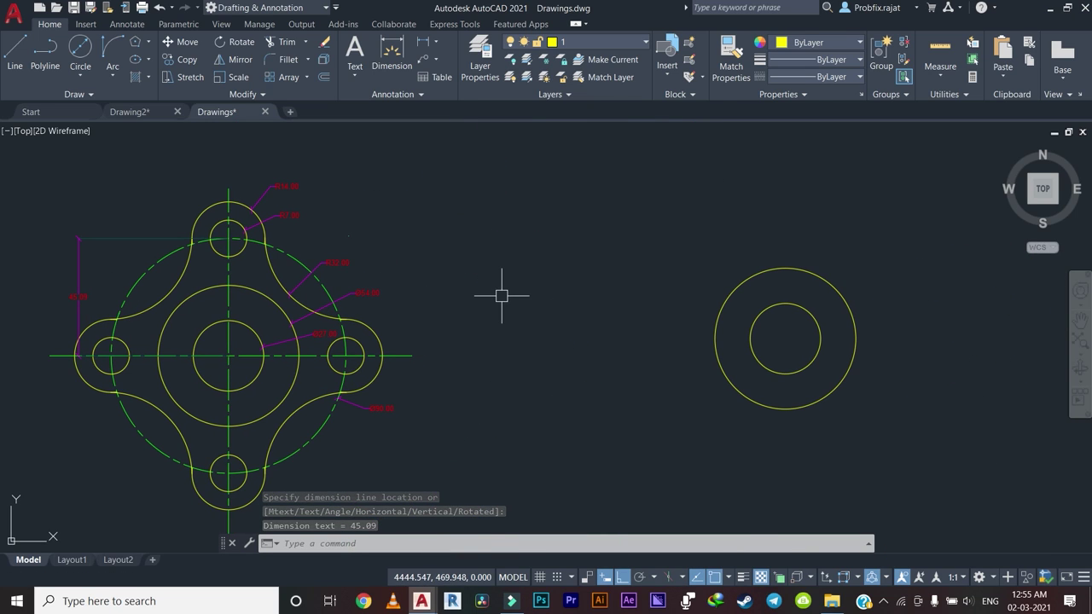
Draw a vertical line rising 45.09 from the copy's concentric circles' centre.
{"action": "type", "text": "l"}
{"action": "key", "text": "Return"}
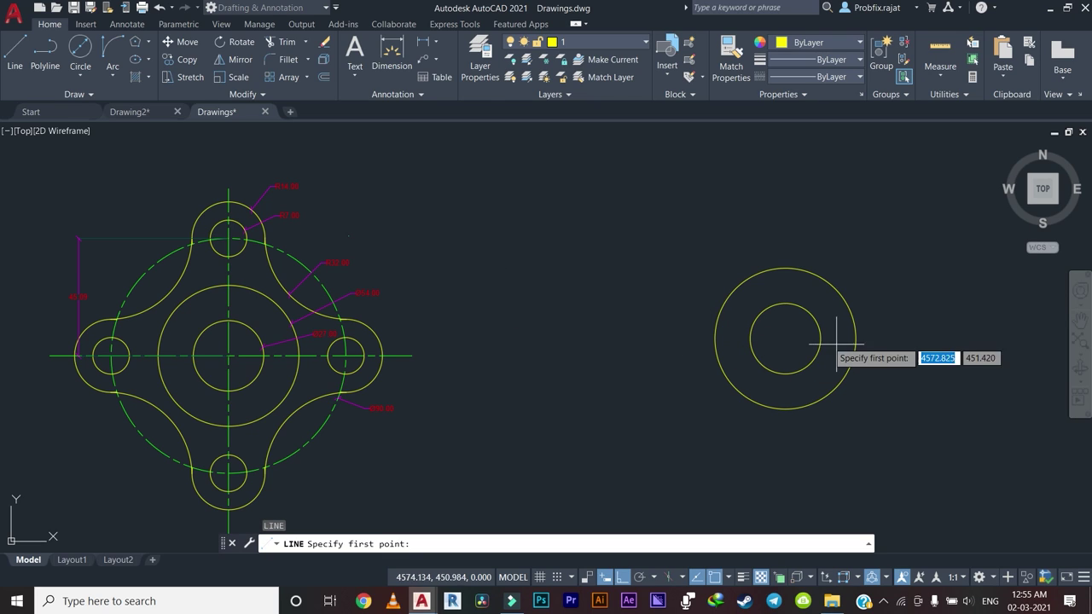
{"action": "left_click", "coordinate": [784, 339]}
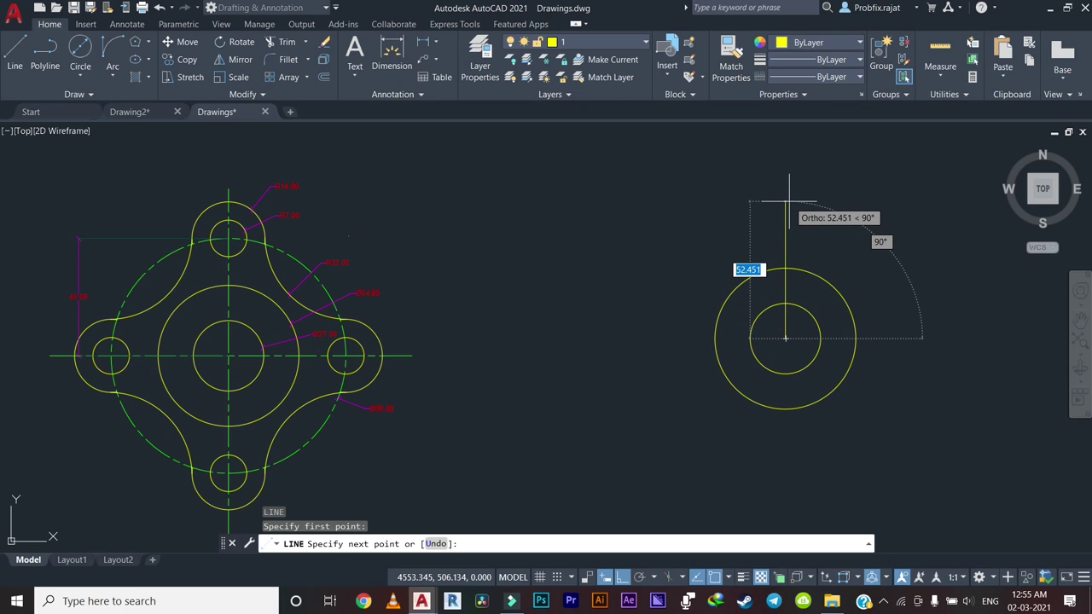
{"action": "type", "text": "7"}
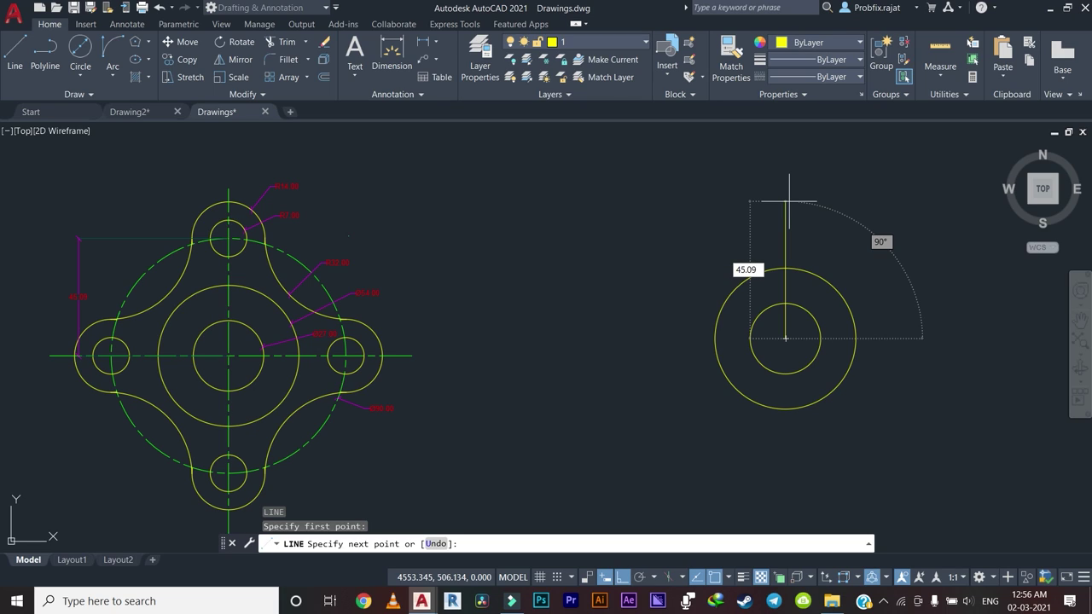
{"action": "left_click", "coordinate": [788, 202]}
{"action": "key", "text": "Escape"}
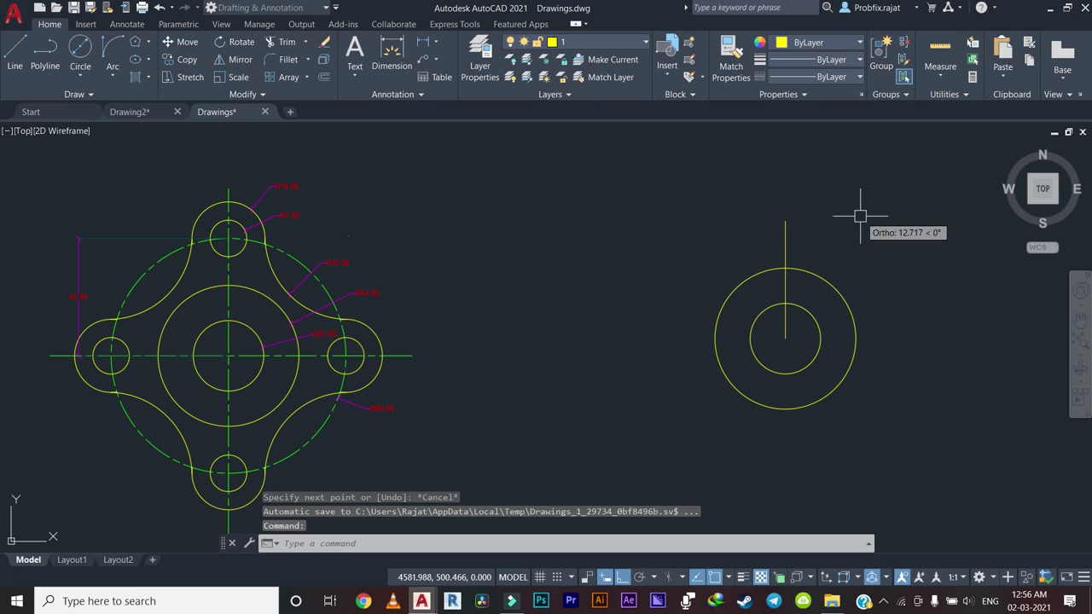
{"action": "middle_click_drag", "start_coordinate": [859, 216], "coordinate": [746, 233]}
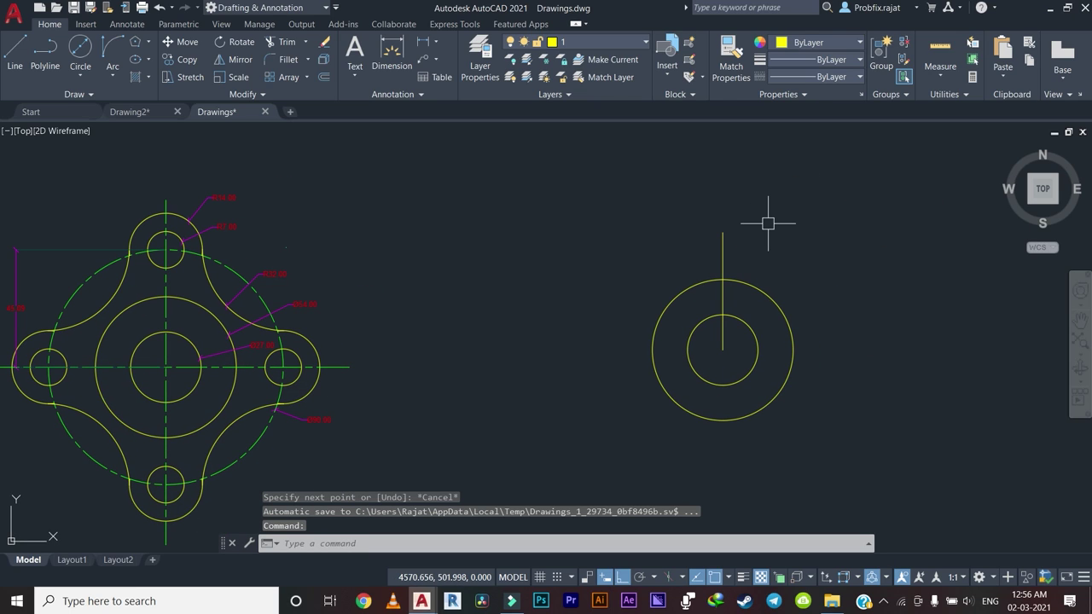
Draw concentric circles of radius 7 and 14 centred on the vertical line's top end.
{"action": "key", "text": "Return"}
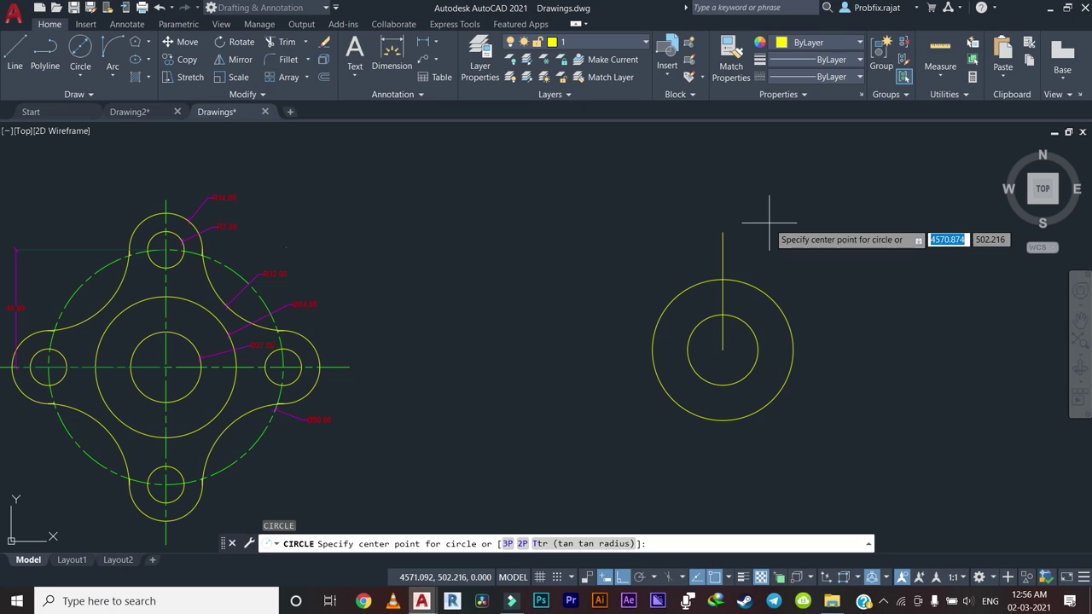
{"action": "middle_click_drag", "start_coordinate": [694, 233], "coordinate": [723, 233]}
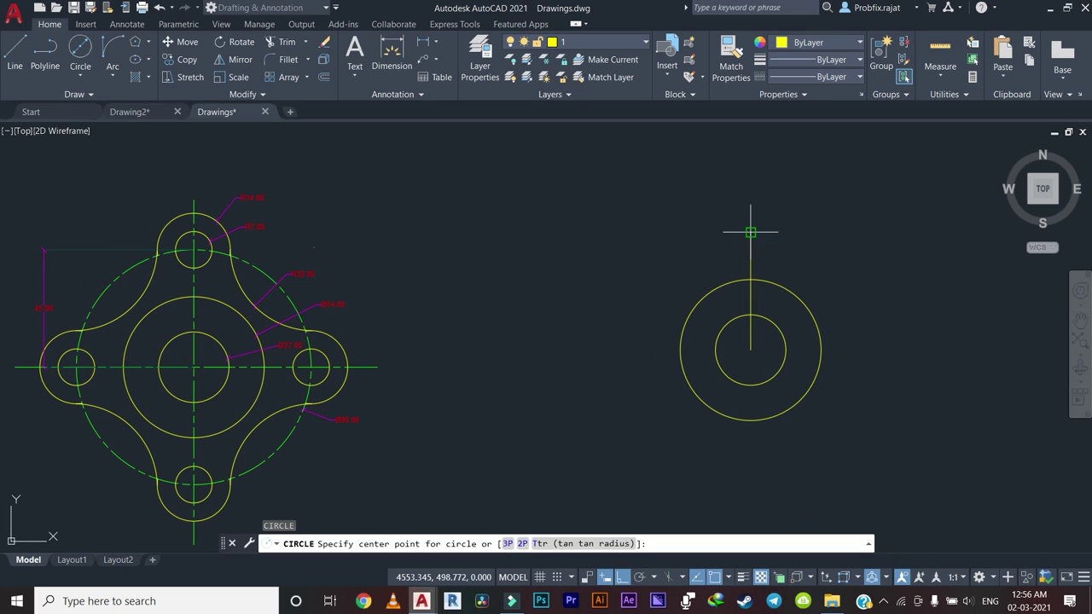
{"action": "left_click", "coordinate": [750, 232]}
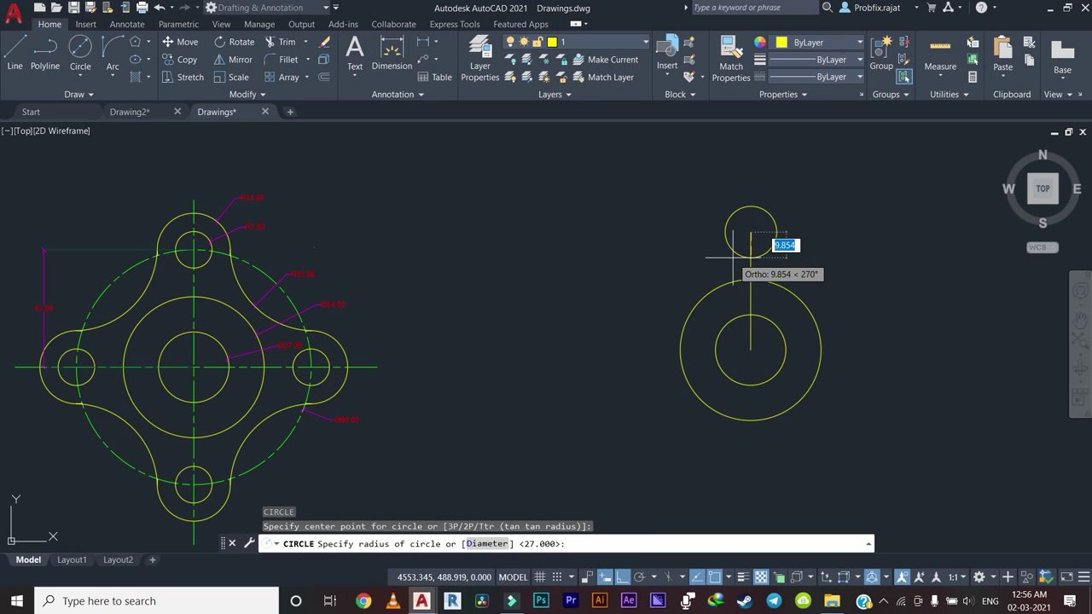
{"action": "type", "text": "7"}
{"action": "key", "text": "Return"}
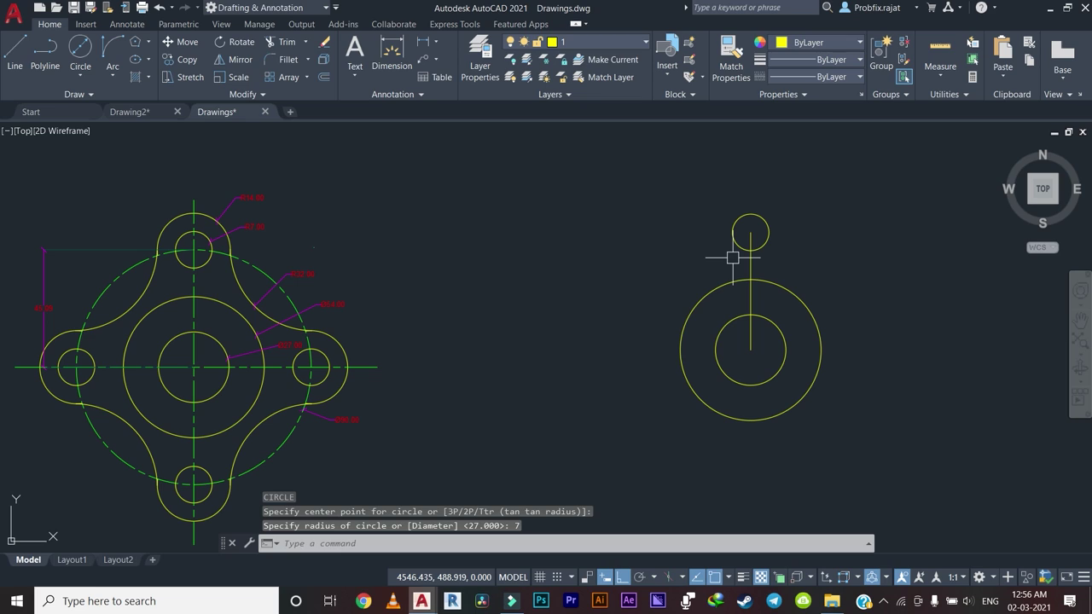
{"action": "middle_click_drag", "start_coordinate": [732, 260], "coordinate": [685, 290]}
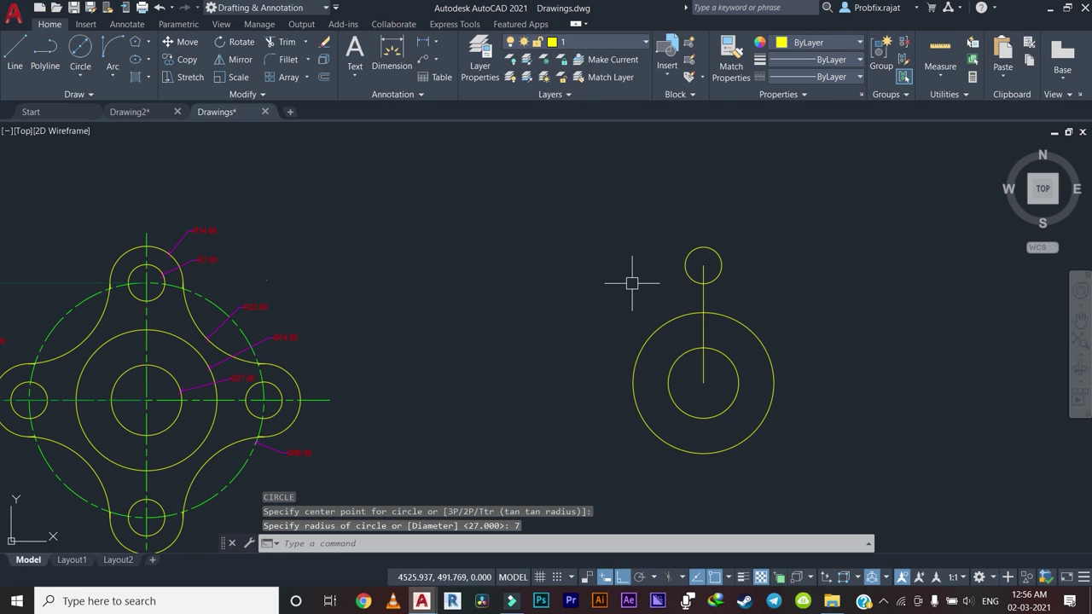
{"action": "type", "text": "c"}
{"action": "key", "text": "Return"}
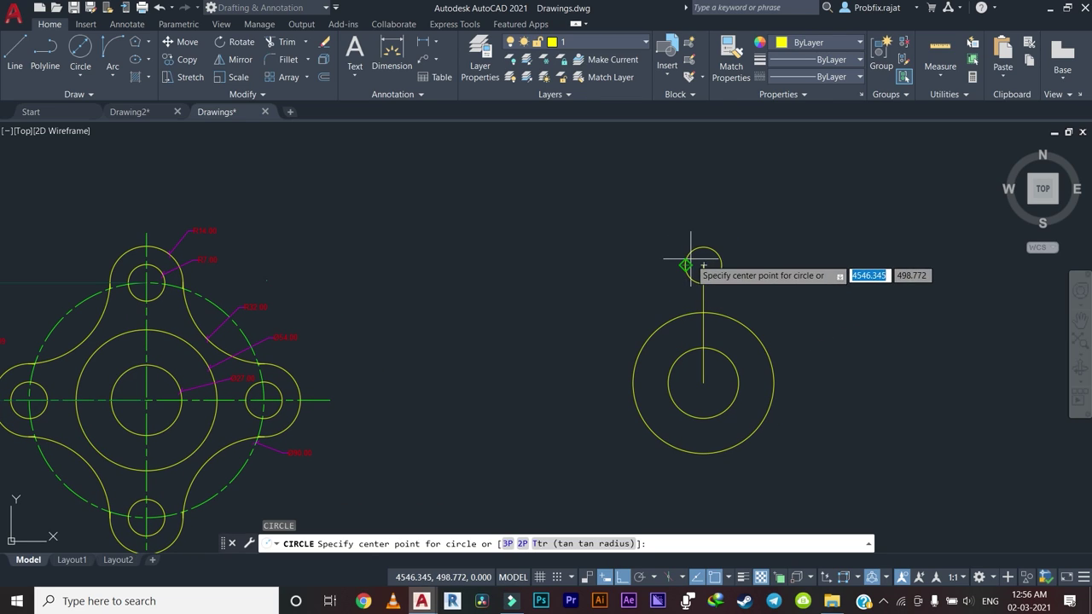
{"action": "left_click", "coordinate": [703, 265]}
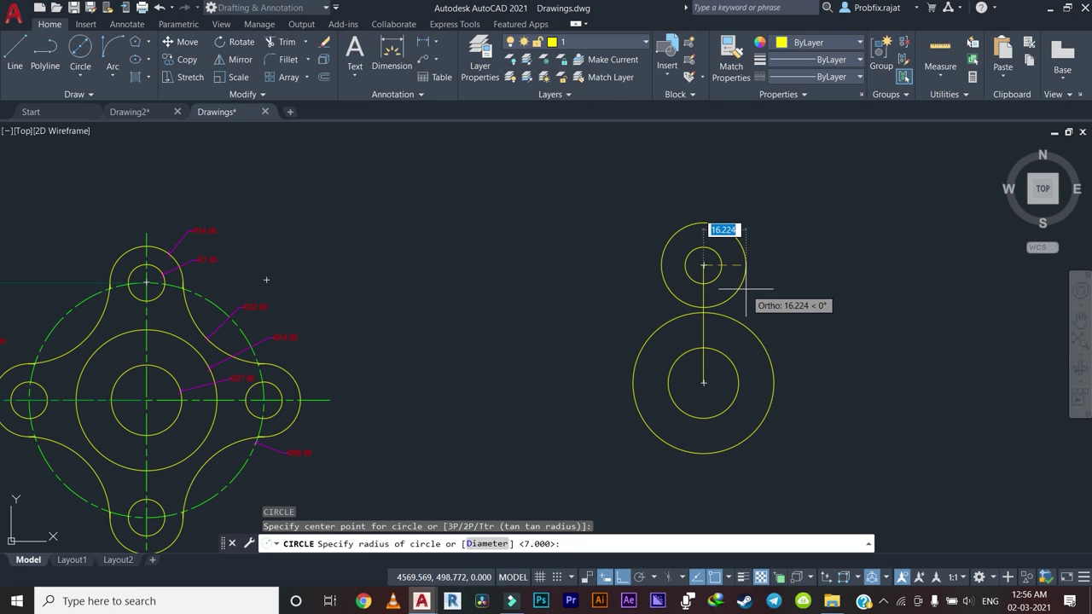
{"action": "type", "text": "14"}
{"action": "key", "text": "Return"}
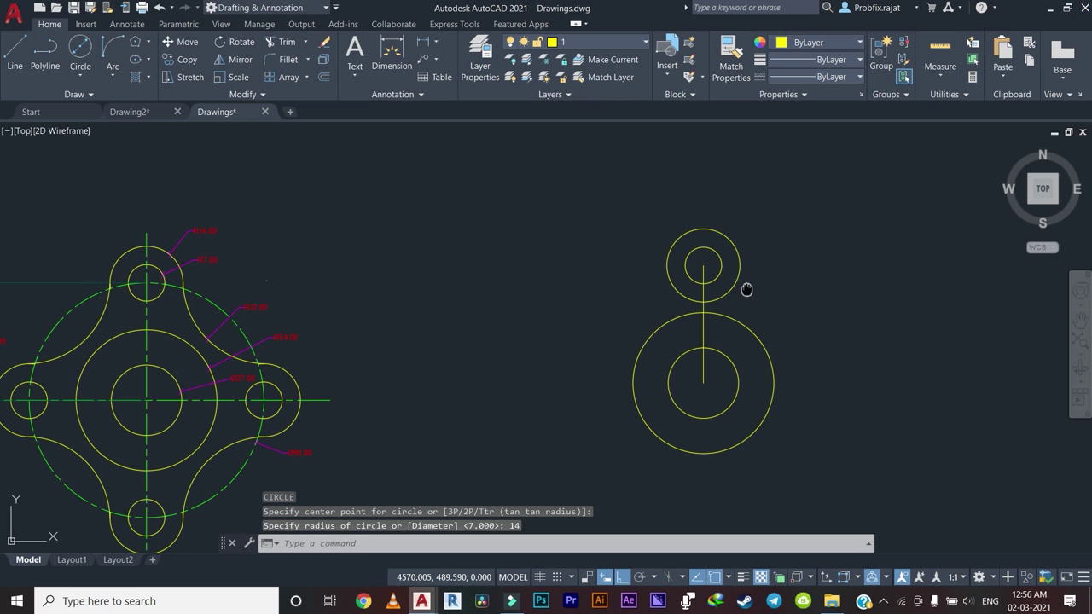
Delete the vertical construction line and reframe the view around both drawings.
{"action": "mouse_move", "coordinate": [747, 290]}
{"action": "middle_mouse_down"}
{"action": "mouse_move", "coordinate": [663, 280]}
{"action": "mouse_move", "coordinate": [672, 285]}
{"action": "middle_mouse_up"}
{"action": "scroll", "coordinate": [649, 319], "scroll_direction": "up", "scroll_amount": 2}
{"action": "scroll", "coordinate": [646, 365], "scroll_direction": "up", "scroll_amount": 2}
{"action": "left_click", "coordinate": [646, 364]}
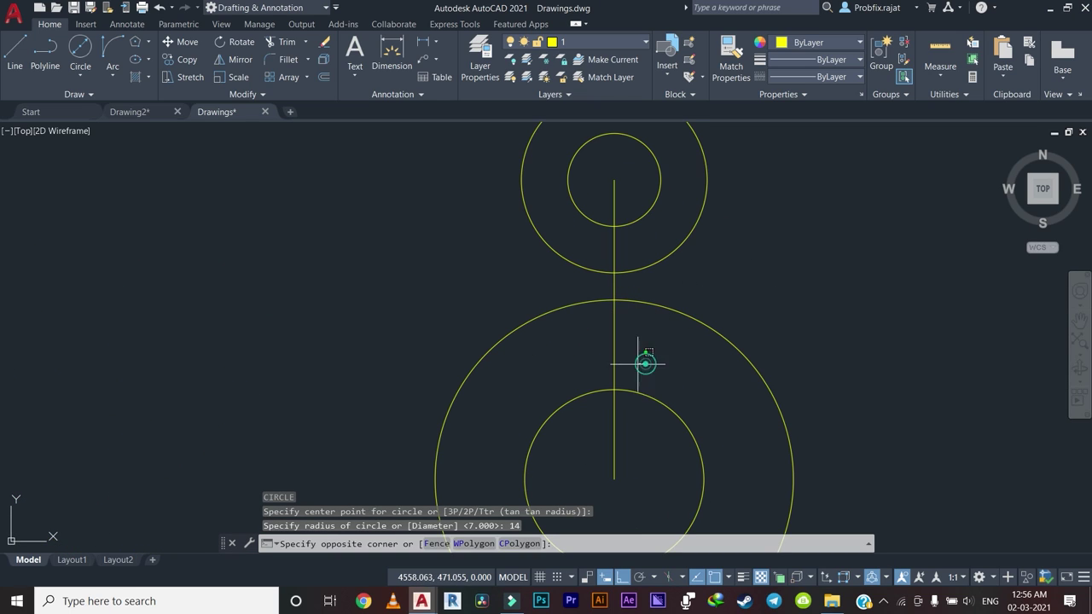
{"action": "left_click", "coordinate": [591, 368]}
{"action": "key", "text": "Delete"}
{"action": "scroll", "coordinate": [594, 368], "scroll_direction": "down", "scroll_amount": 5}
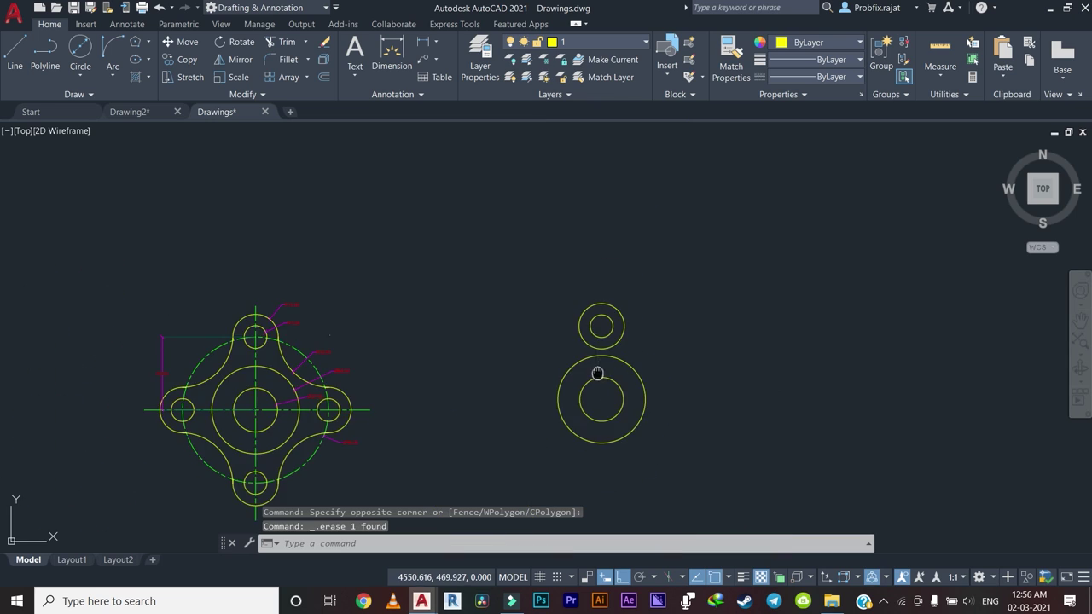
{"action": "middle_click_drag", "start_coordinate": [597, 370], "coordinate": [626, 351]}
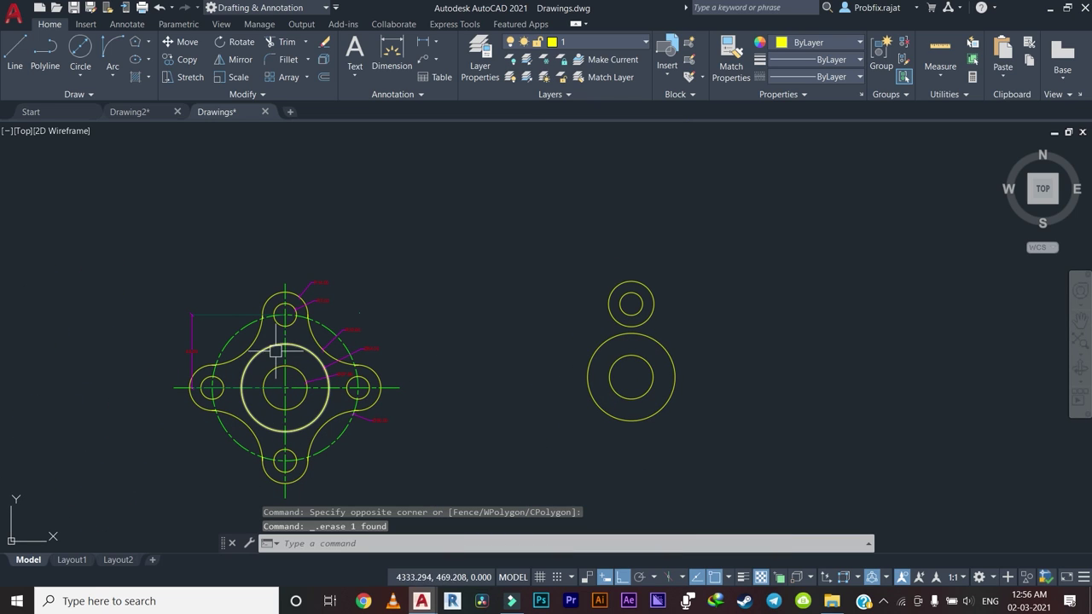
{"action": "middle_click_drag", "start_coordinate": [369, 322], "coordinate": [476, 274]}
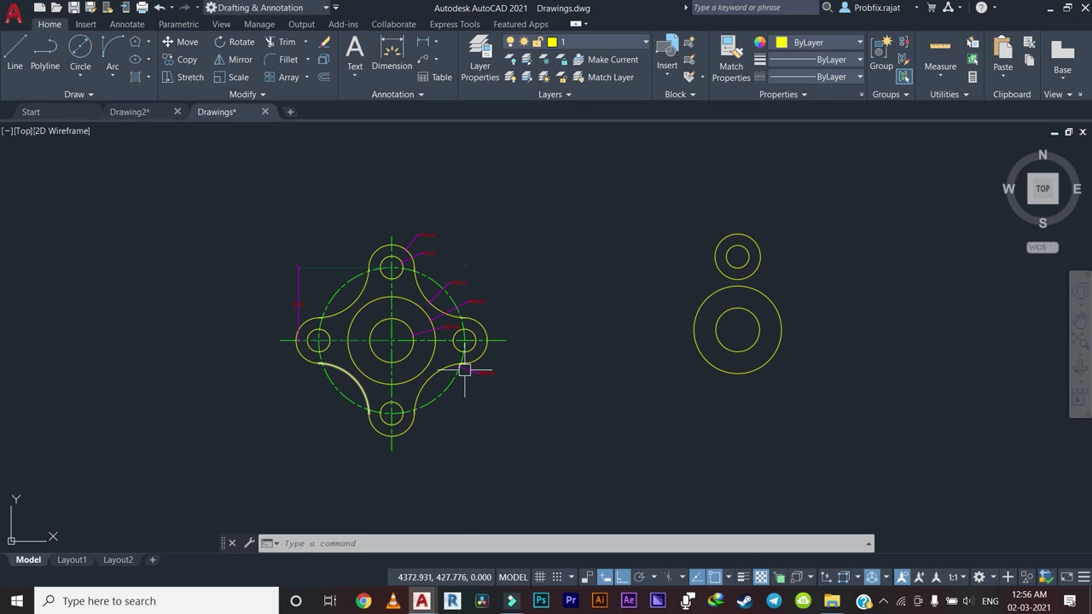
{"action": "middle_click_drag", "start_coordinate": [542, 274], "coordinate": [430, 277]}
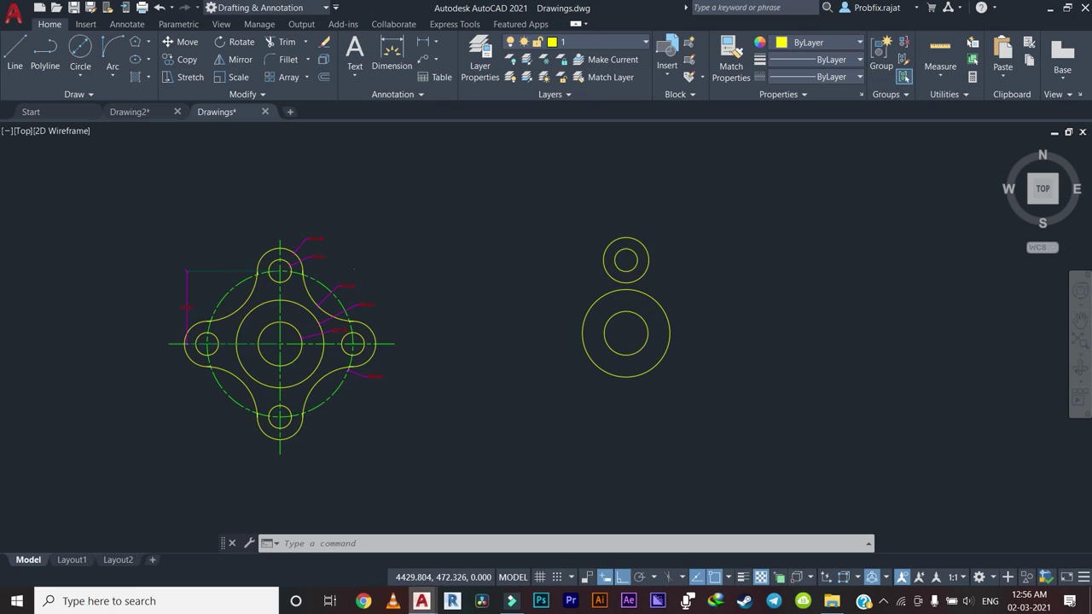
{"action": "scroll", "coordinate": [367, 295], "scroll_direction": "up", "scroll_amount": 2}
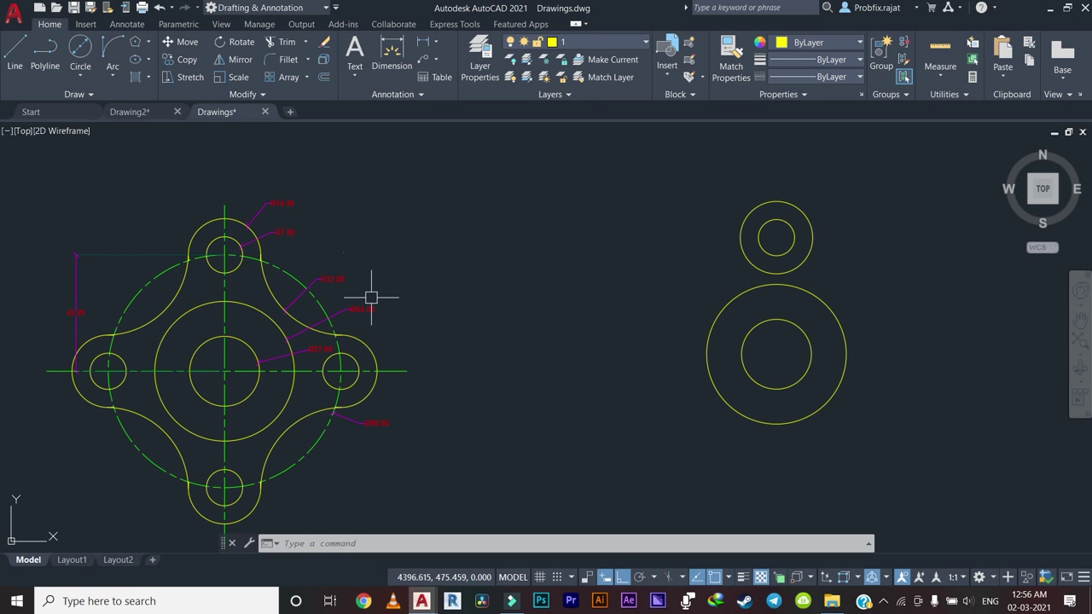
Polar-array the top circle pair into 4 non-associative items about the large circles' centre.
{"action": "left_click", "coordinate": [307, 79]}
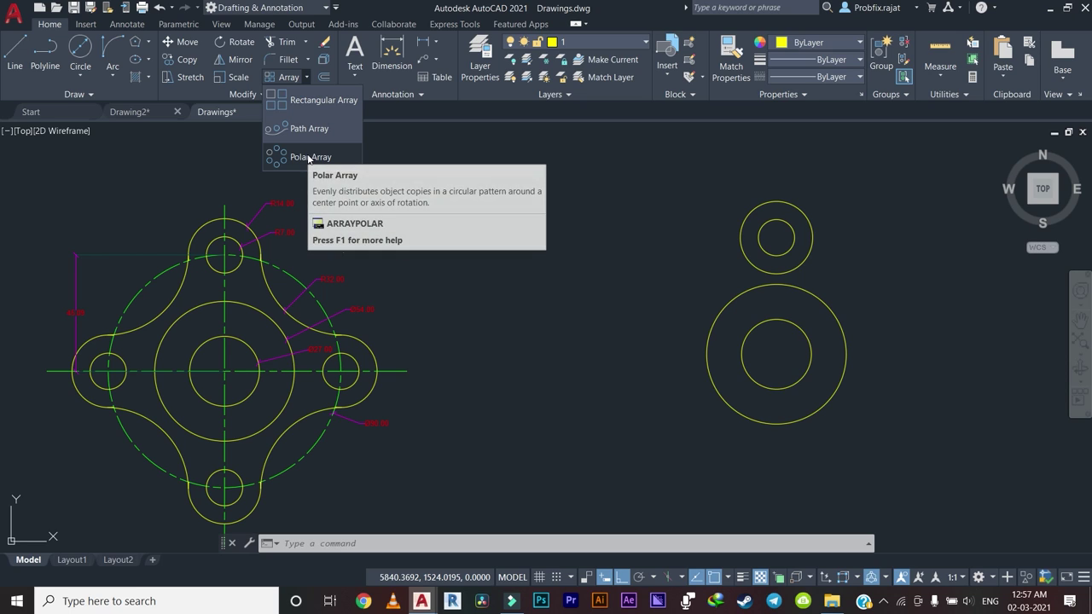
{"action": "left_click", "coordinate": [309, 157]}
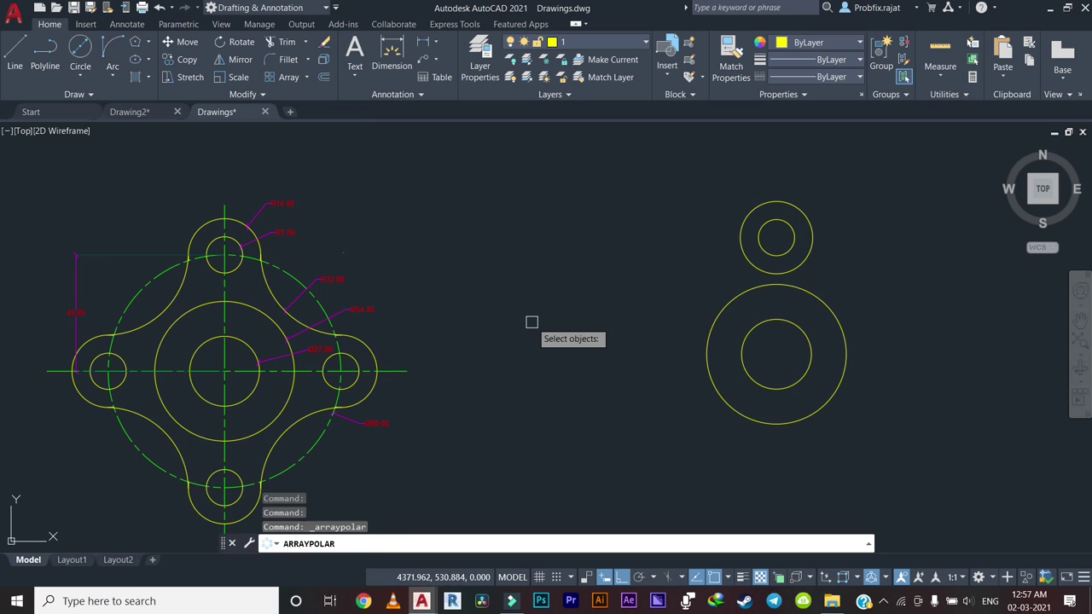
{"action": "middle_click_drag", "start_coordinate": [507, 323], "coordinate": [431, 340]}
{"action": "left_click", "coordinate": [760, 212]}
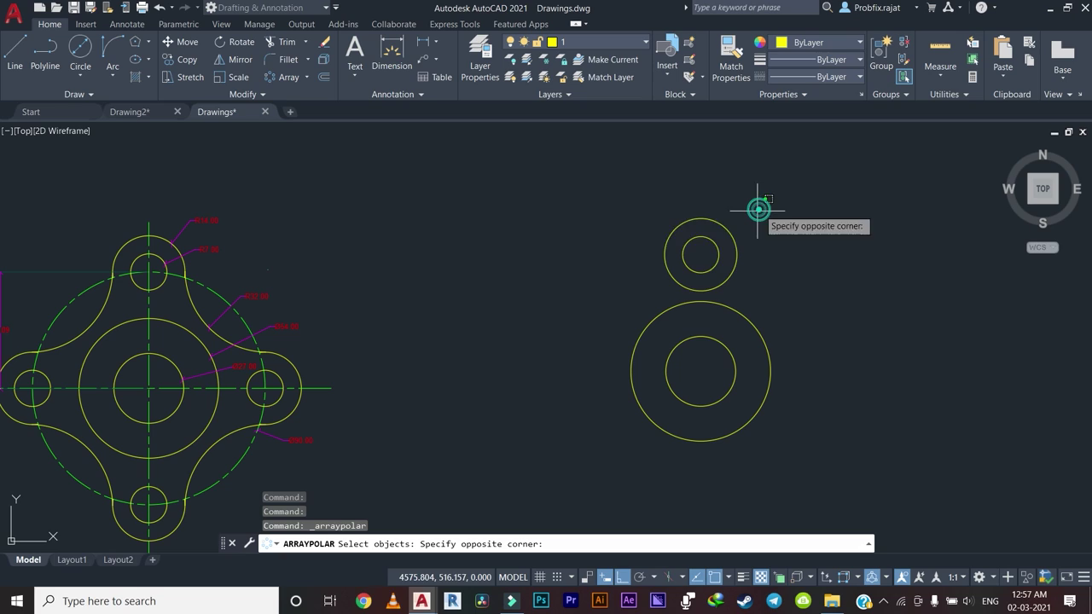
{"action": "left_click", "coordinate": [596, 268]}
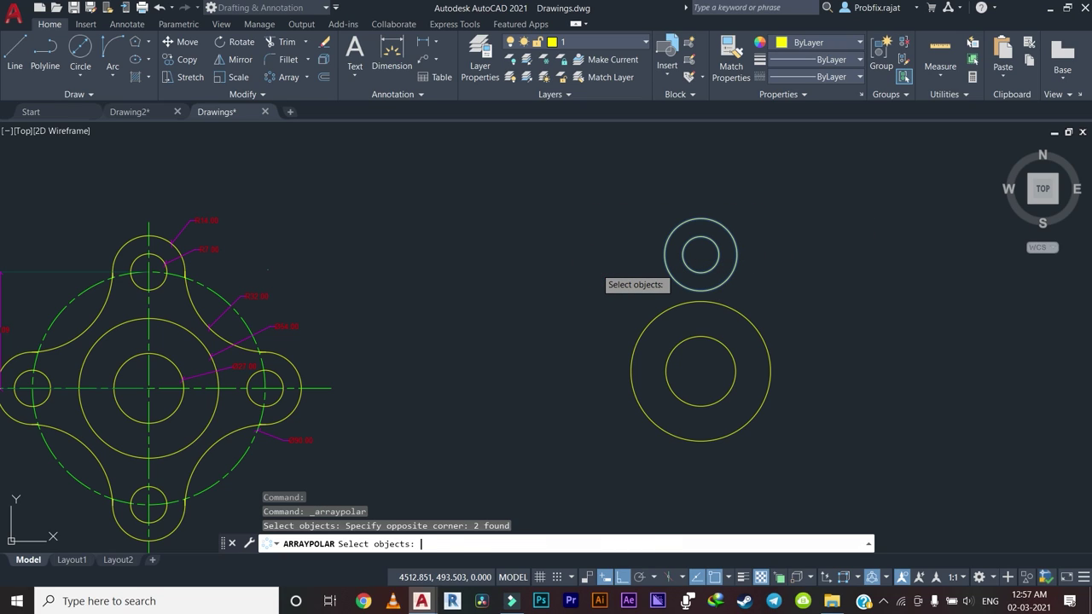
{"action": "key", "text": "Return"}
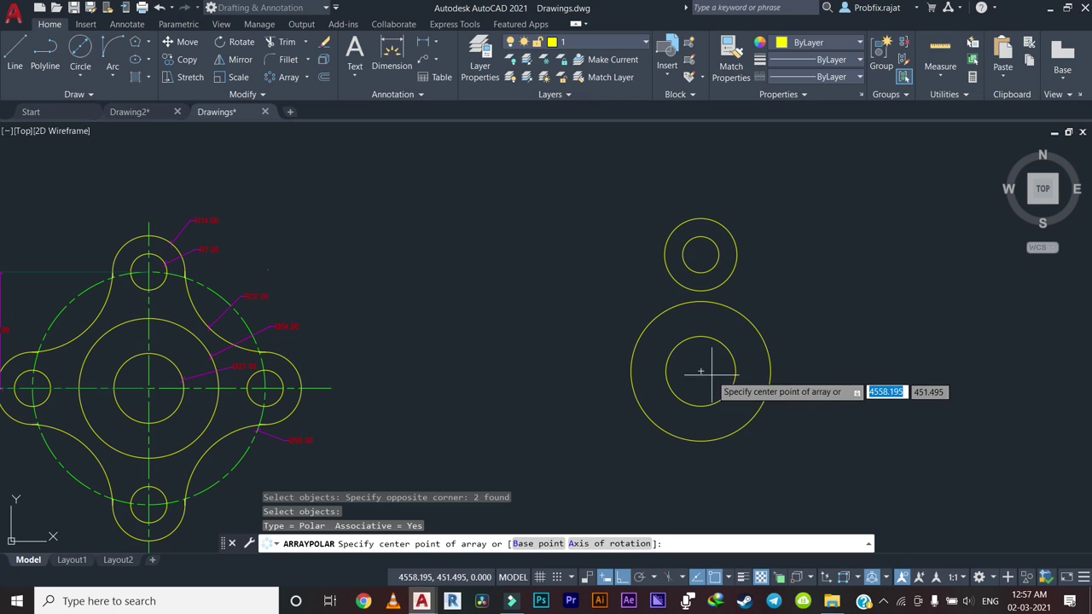
{"action": "left_click", "coordinate": [701, 371]}
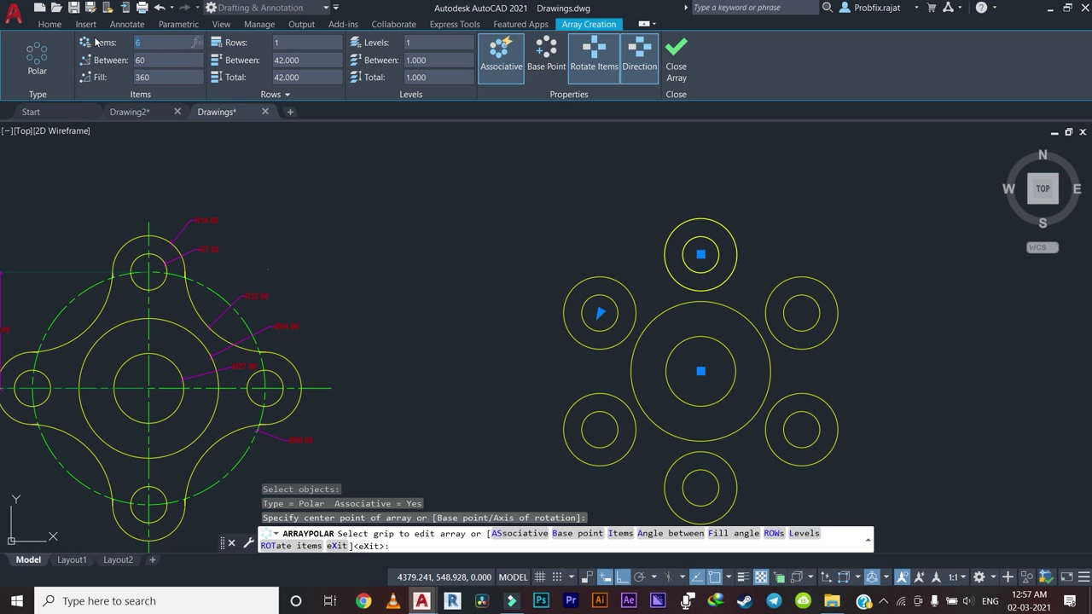
{"action": "type", "text": "4"}
{"action": "key", "text": "Return"}
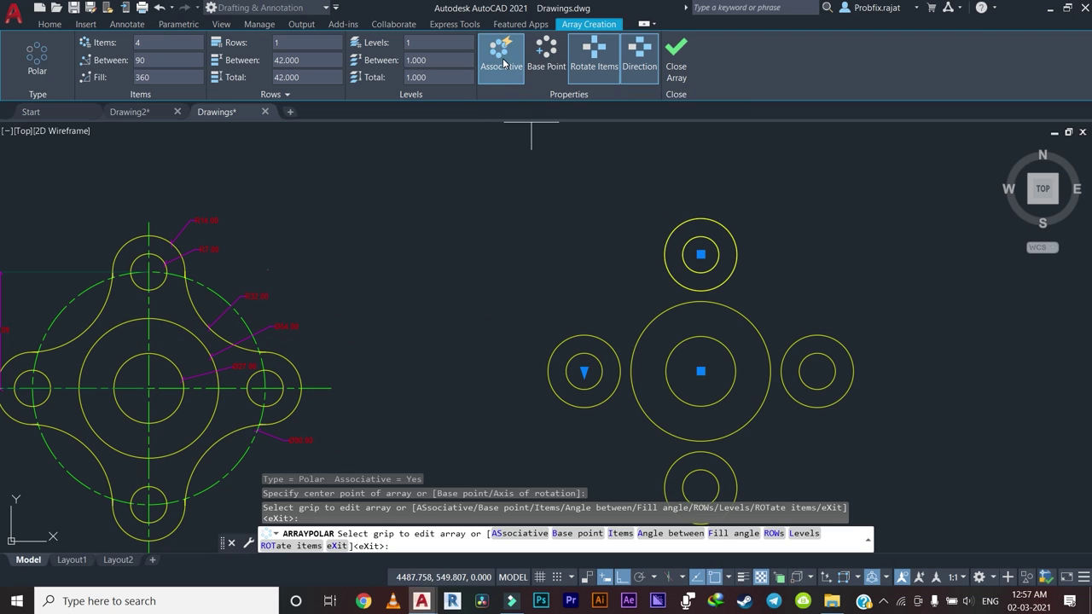
{"action": "left_click", "coordinate": [506, 58]}
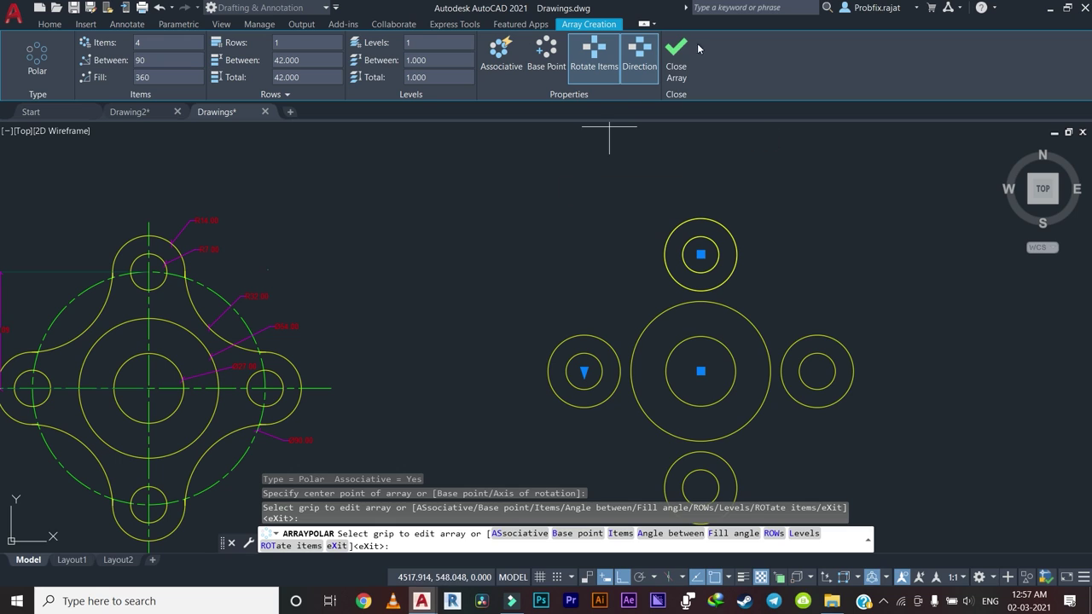
{"action": "left_click", "coordinate": [678, 68]}
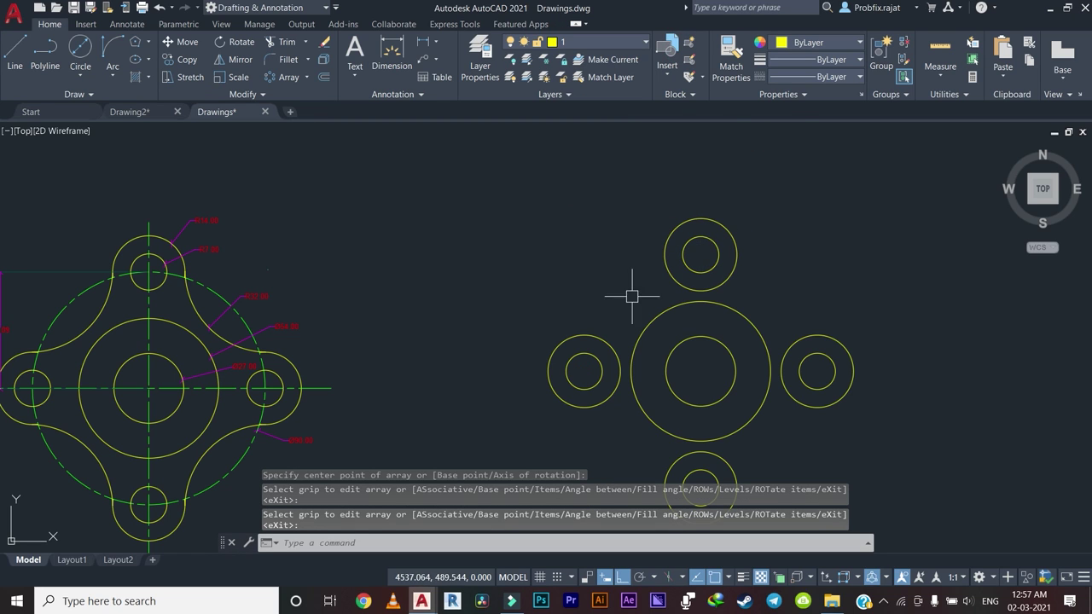
Pan and zoom to bring the copied flange into view.
{"action": "scroll", "coordinate": [529, 298], "scroll_direction": "down", "scroll_amount": 1}
{"action": "scroll", "coordinate": [482, 261], "scroll_direction": "up", "scroll_amount": 2}
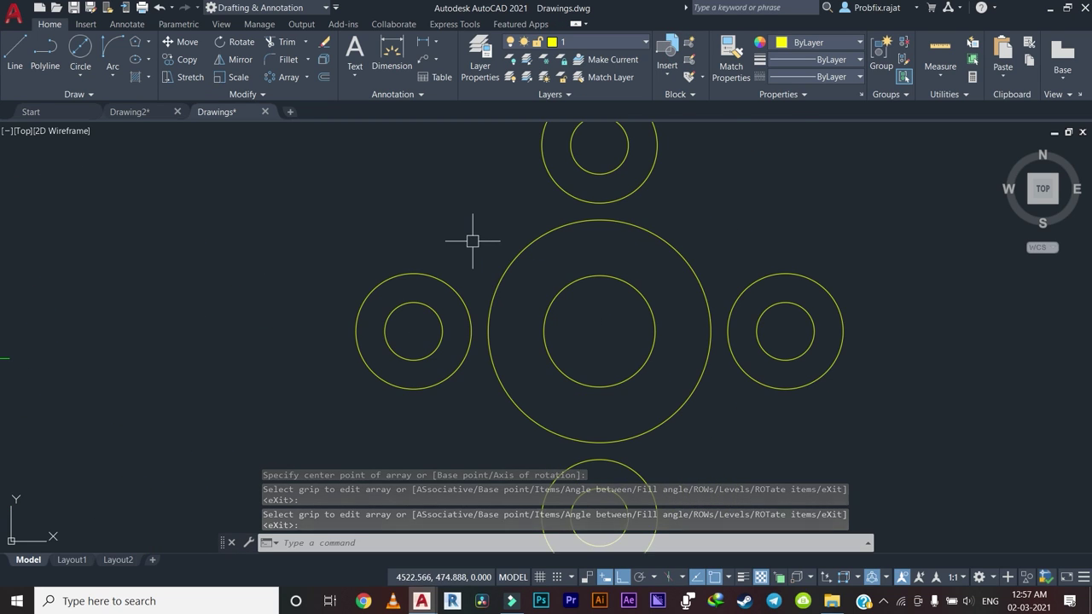
{"action": "scroll", "coordinate": [473, 256], "scroll_direction": "down", "scroll_amount": 4}
{"action": "scroll", "coordinate": [585, 305], "scroll_direction": "up", "scroll_amount": 2}
{"action": "scroll", "coordinate": [504, 305], "scroll_direction": "up", "scroll_amount": 1}
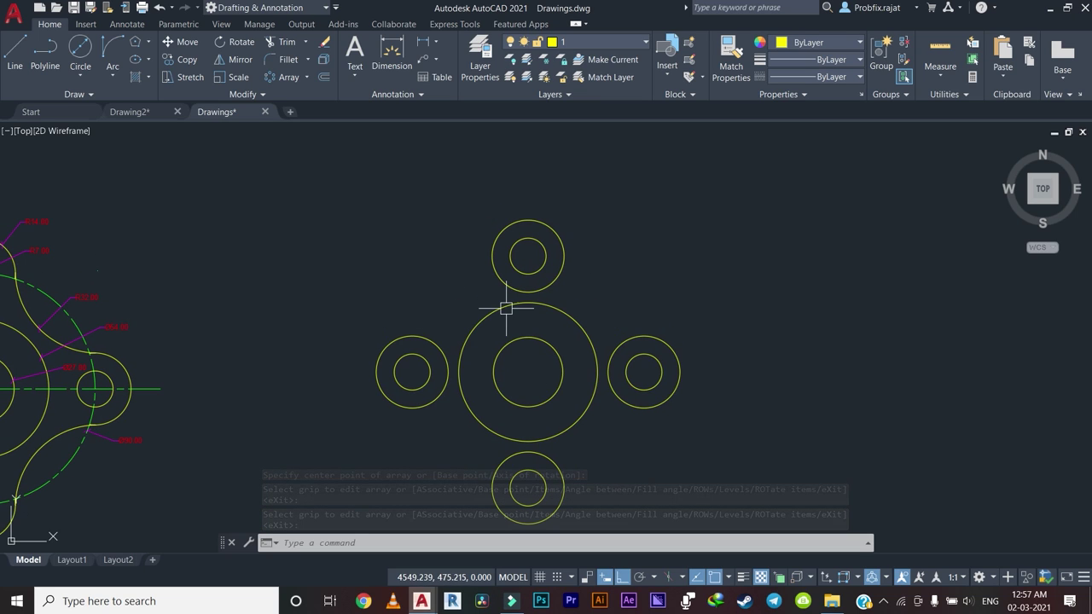
{"action": "middle_click_drag", "start_coordinate": [440, 265], "coordinate": [734, 268]}
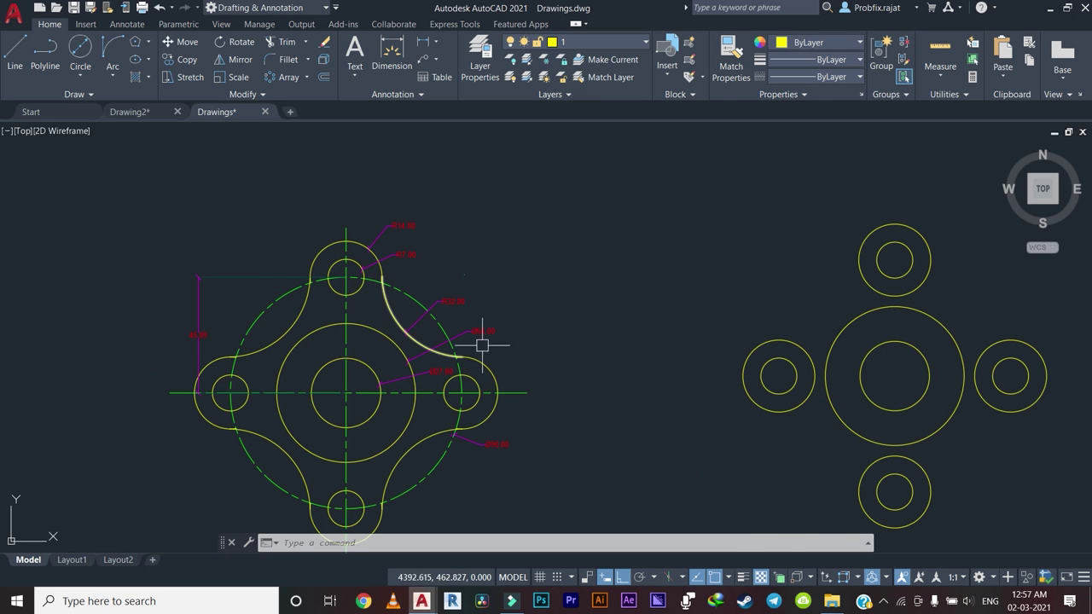
{"action": "scroll", "coordinate": [469, 310], "scroll_direction": "up", "scroll_amount": 4}
{"action": "scroll", "coordinate": [521, 255], "scroll_direction": "down", "scroll_amount": 3}
{"action": "scroll", "coordinate": [521, 256], "scroll_direction": "down", "scroll_amount": 2}
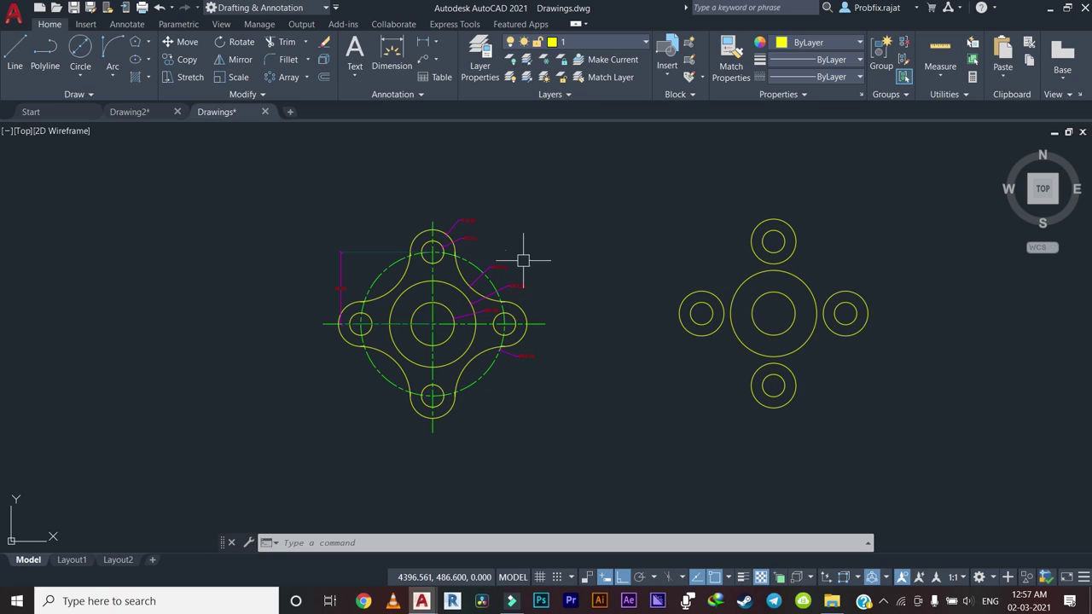
{"action": "mouse_move", "coordinate": [521, 255]}
{"action": "middle_mouse_down"}
{"action": "mouse_move", "coordinate": [356, 281]}
{"action": "mouse_move", "coordinate": [333, 300]}
{"action": "mouse_move", "coordinate": [267, 317]}
{"action": "middle_mouse_up"}
{"action": "scroll", "coordinate": [374, 303], "scroll_direction": "up", "scroll_amount": 4}
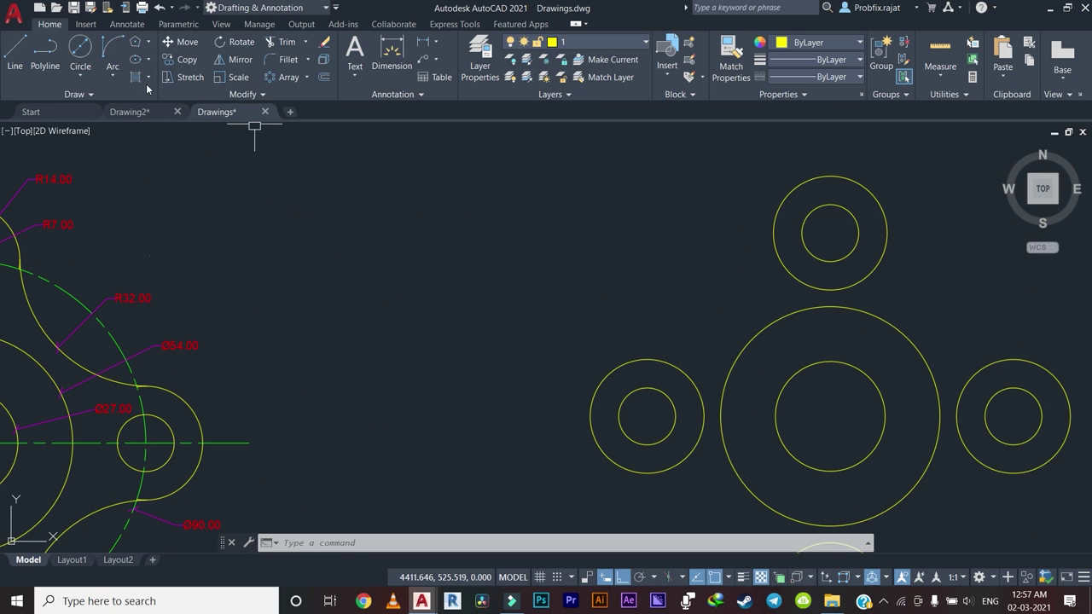
Attempt a radius-32 Tan, Tan, Radius circle; the first try fails.
{"action": "left_click", "coordinate": [75, 75]}
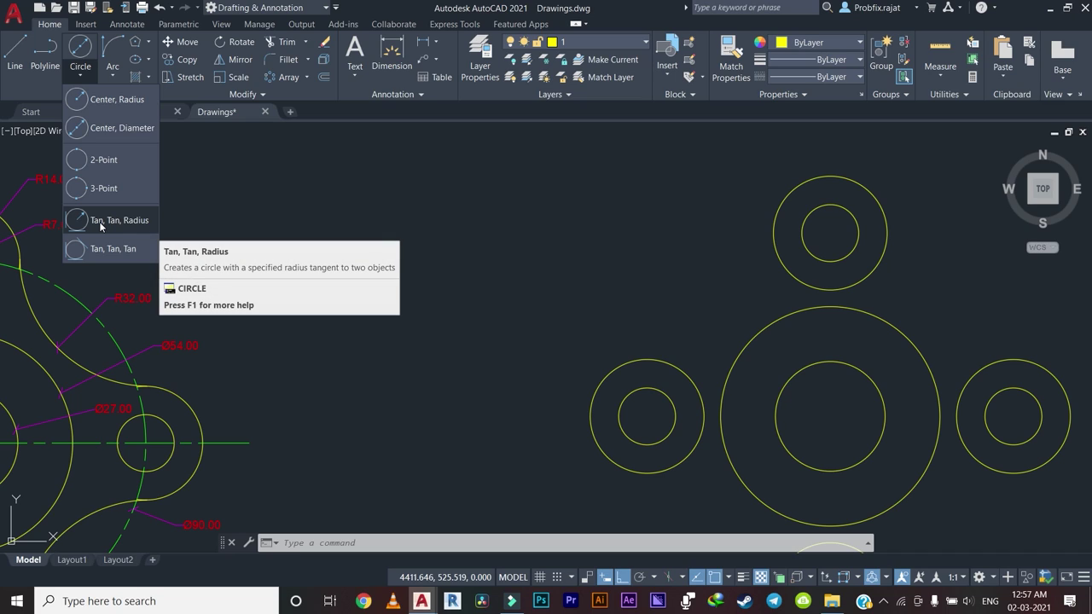
{"action": "mouse_move", "coordinate": [118, 220]}
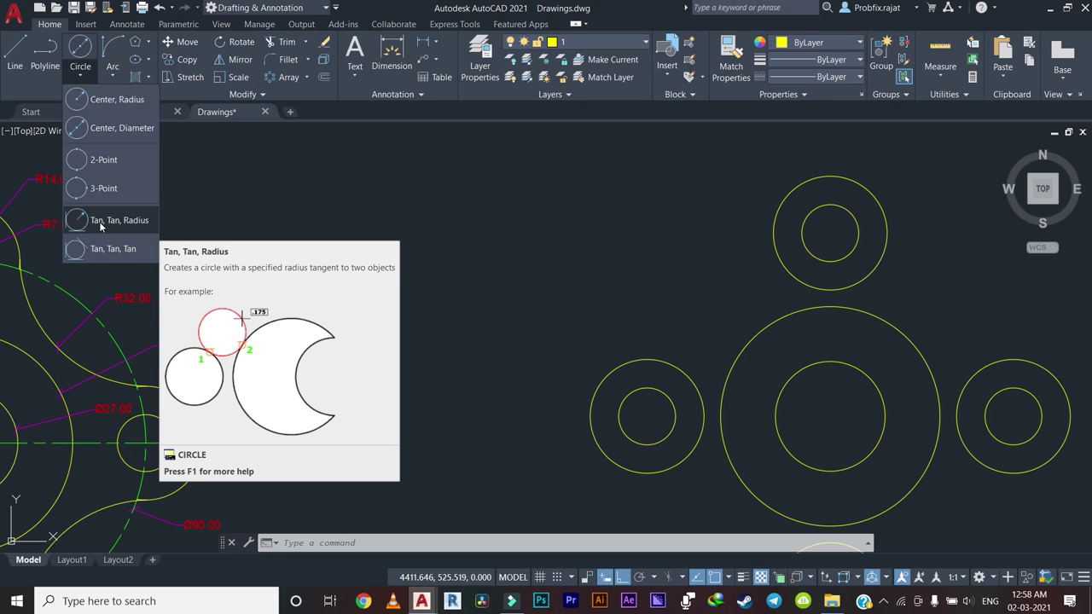
{"action": "left_click", "coordinate": [101, 224]}
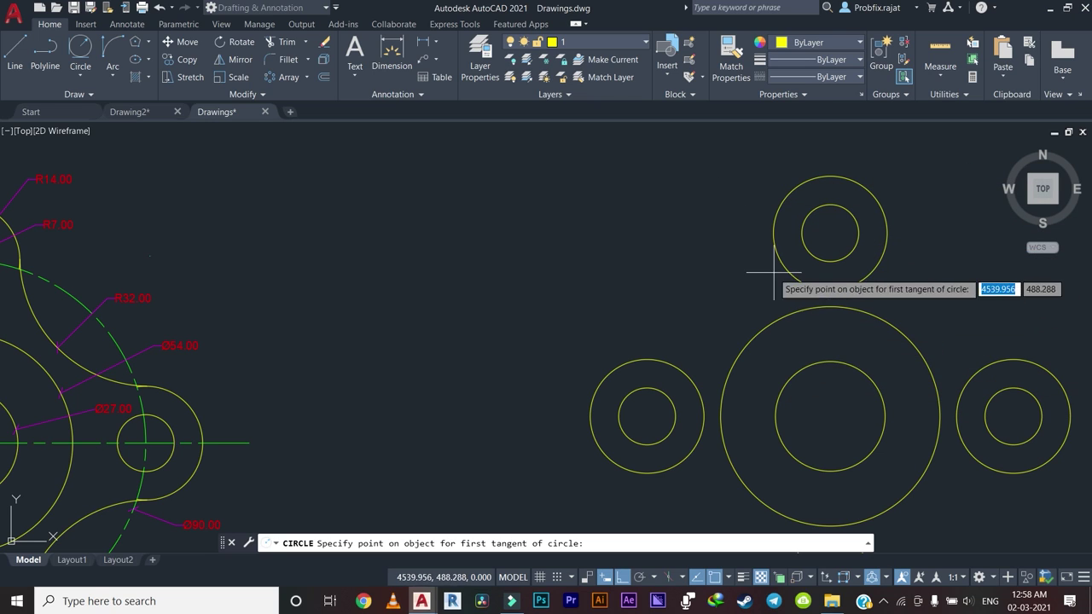
{"action": "scroll", "coordinate": [642, 375], "scroll_direction": "up", "scroll_amount": 2}
{"action": "left_click", "coordinate": [642, 348]}
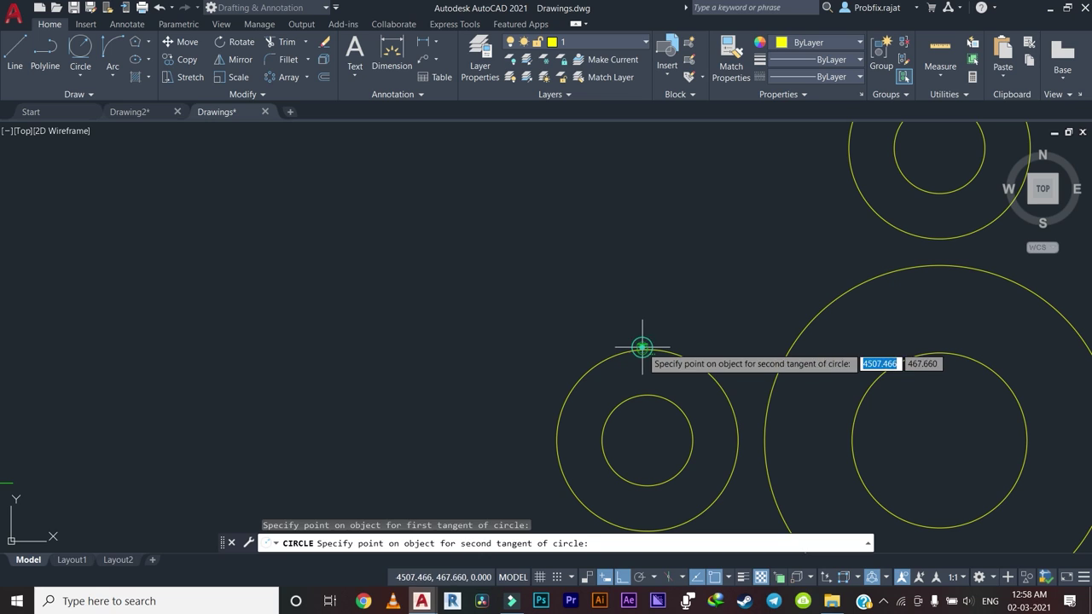
{"action": "left_click", "coordinate": [849, 152]}
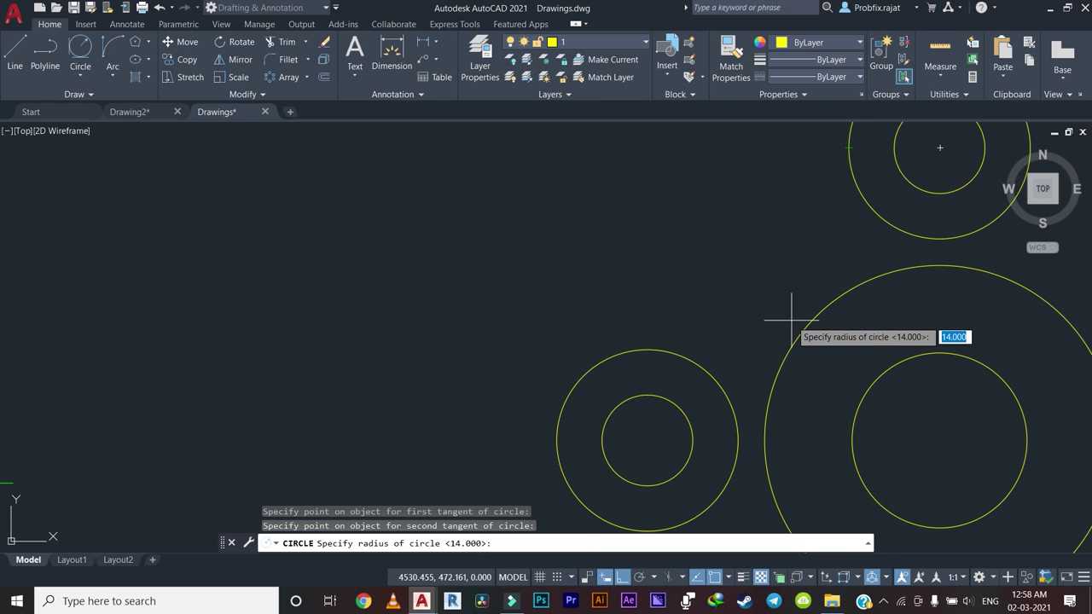
{"action": "scroll", "coordinate": [903, 350], "scroll_direction": "down", "scroll_amount": 5}
{"action": "scroll", "coordinate": [439, 328], "scroll_direction": "up", "scroll_amount": 4}
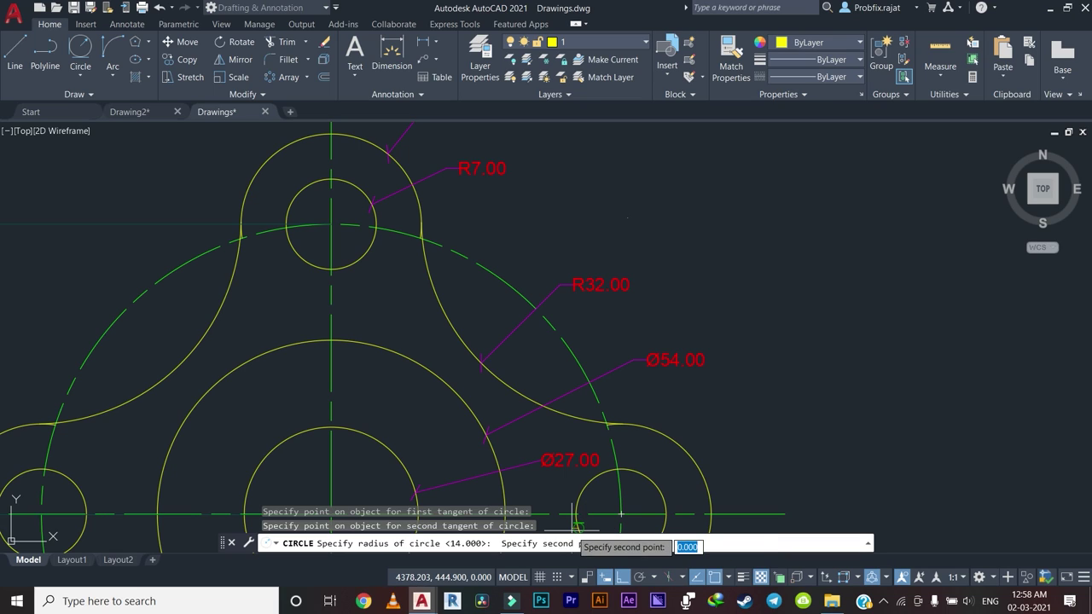
{"action": "type", "text": "32"}
{"action": "key", "text": "Return"}
{"action": "scroll", "coordinate": [730, 435], "scroll_direction": "down", "scroll_amount": 5}
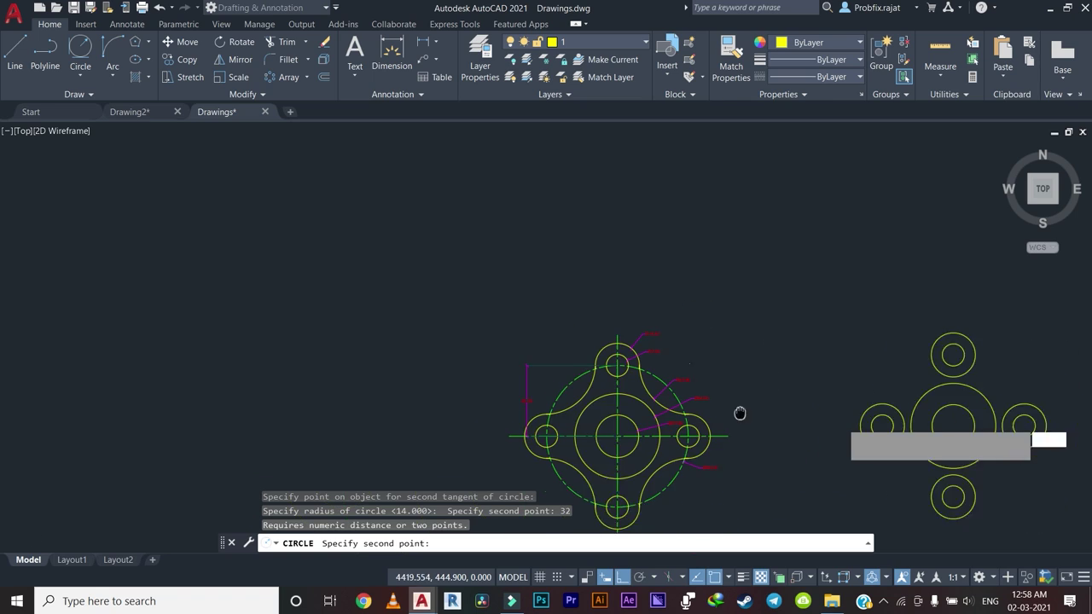
{"action": "scroll", "coordinate": [853, 371], "scroll_direction": "up", "scroll_amount": 2}
{"action": "key", "text": "Return"}
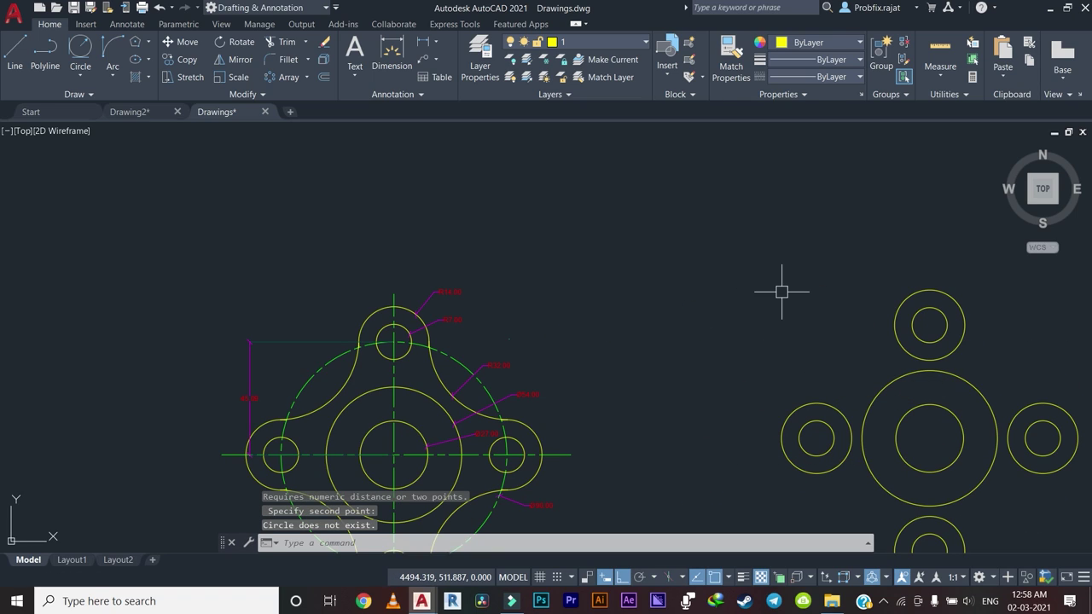
Retry the Tan, Tan, Radius circle, then cancel it unfinished.
{"action": "left_click", "coordinate": [80, 74]}
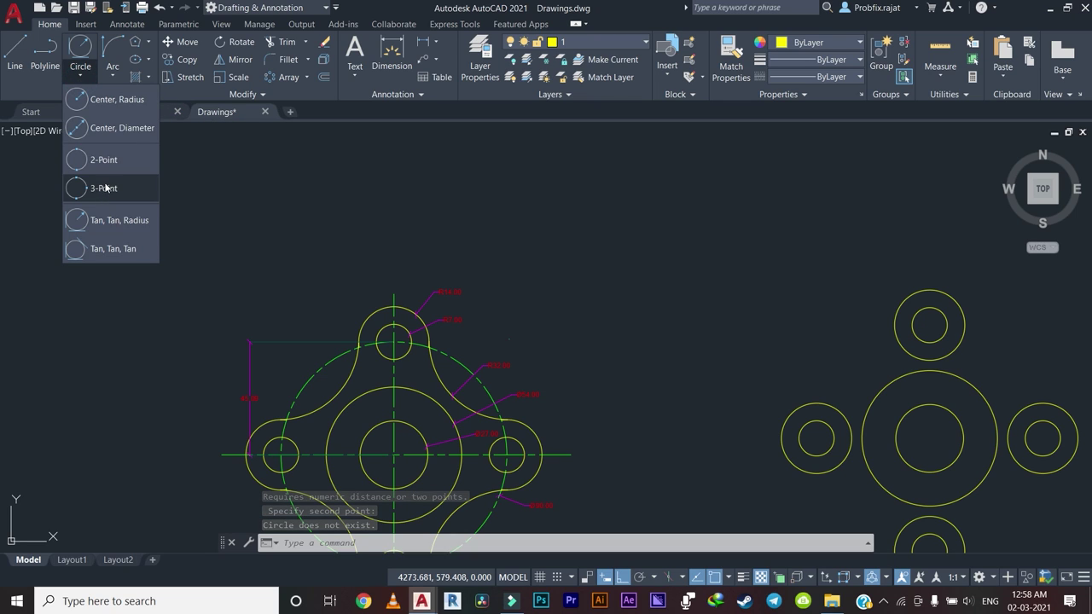
{"action": "left_click", "coordinate": [118, 219]}
{"action": "middle_click_drag", "start_coordinate": [712, 245], "coordinate": [469, 249]}
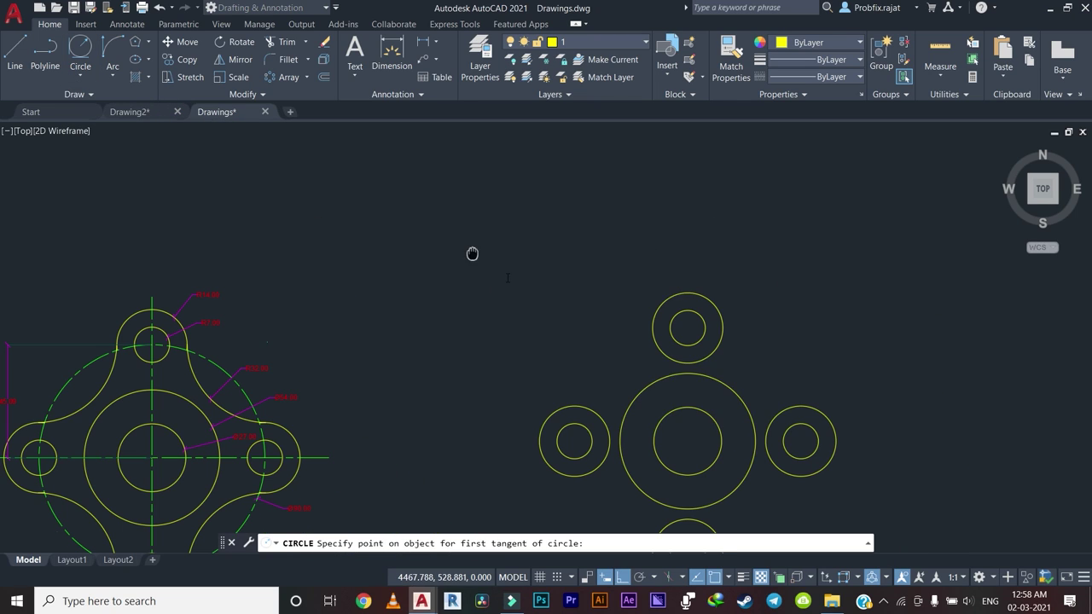
{"action": "left_click", "coordinate": [587, 410]}
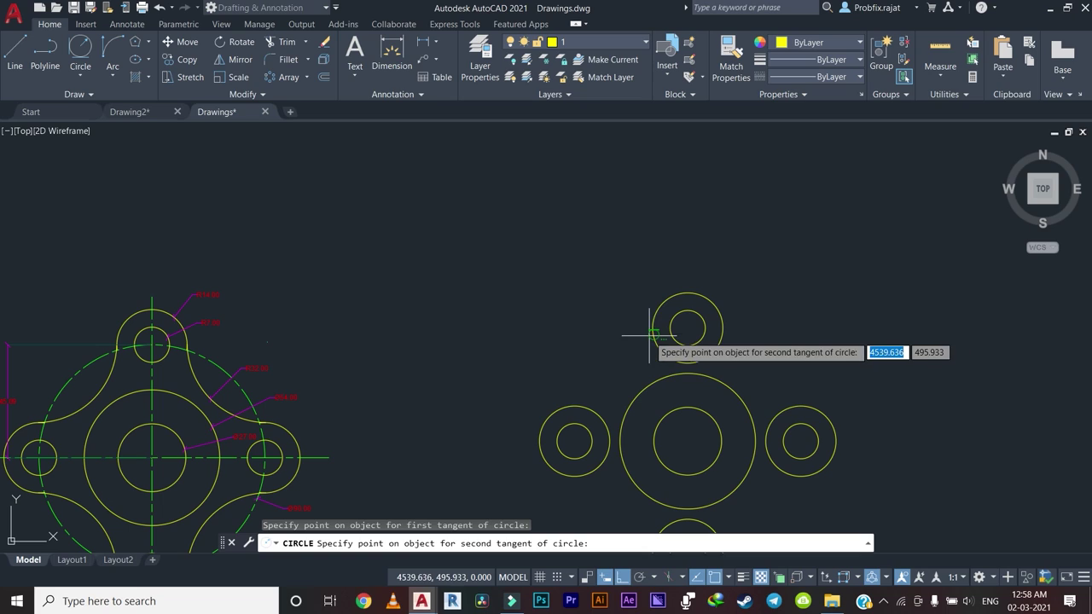
{"action": "left_click", "coordinate": [649, 334]}
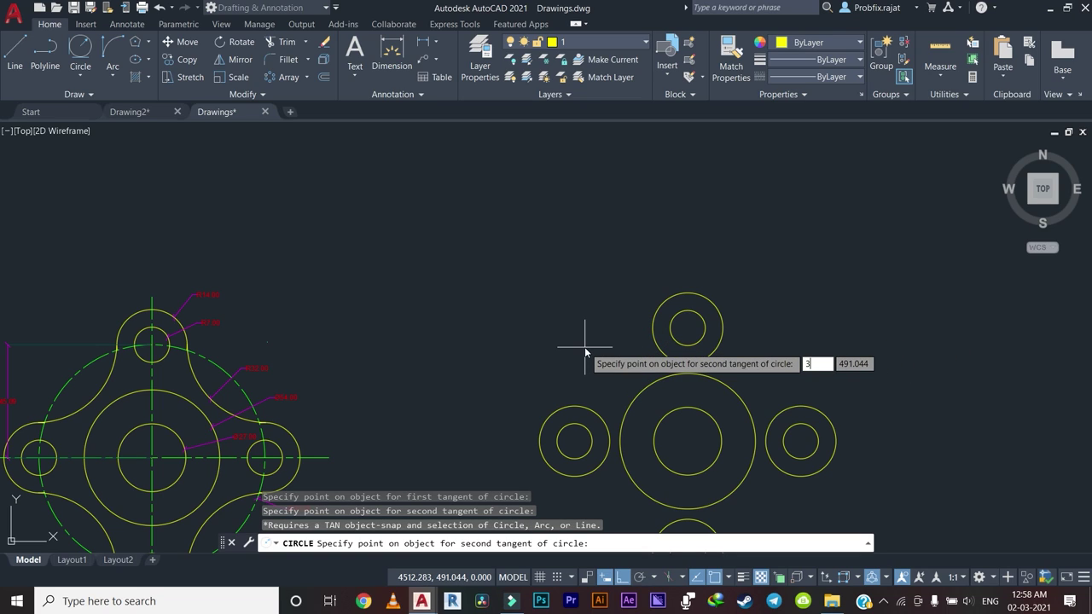
{"action": "type", "text": "2"}
{"action": "key", "text": "Return"}
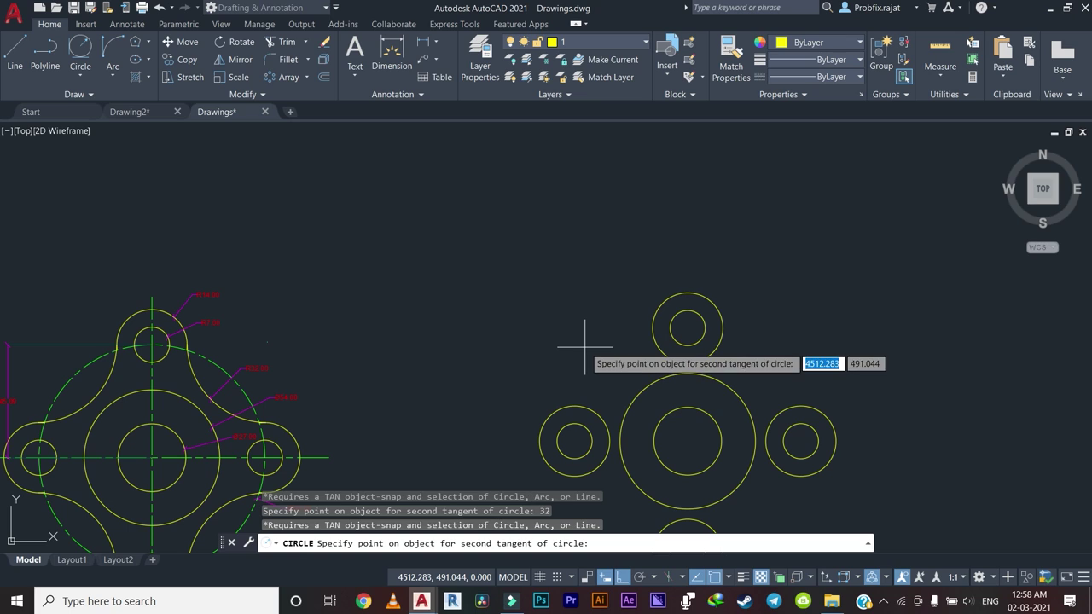
{"action": "scroll", "coordinate": [596, 373], "scroll_direction": "up", "scroll_amount": 2}
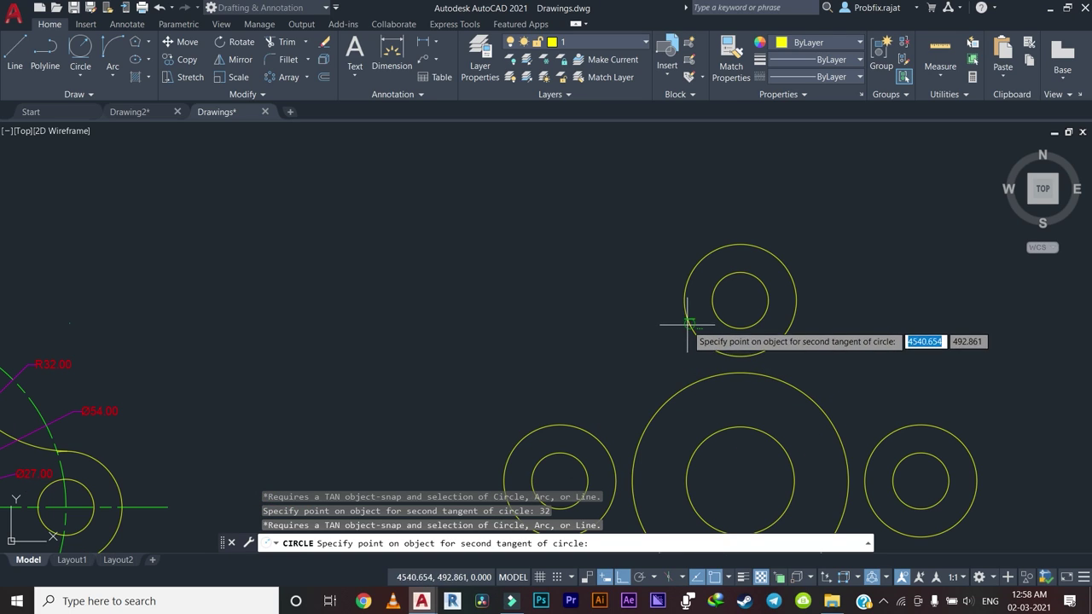
{"action": "key", "text": "Escape"}
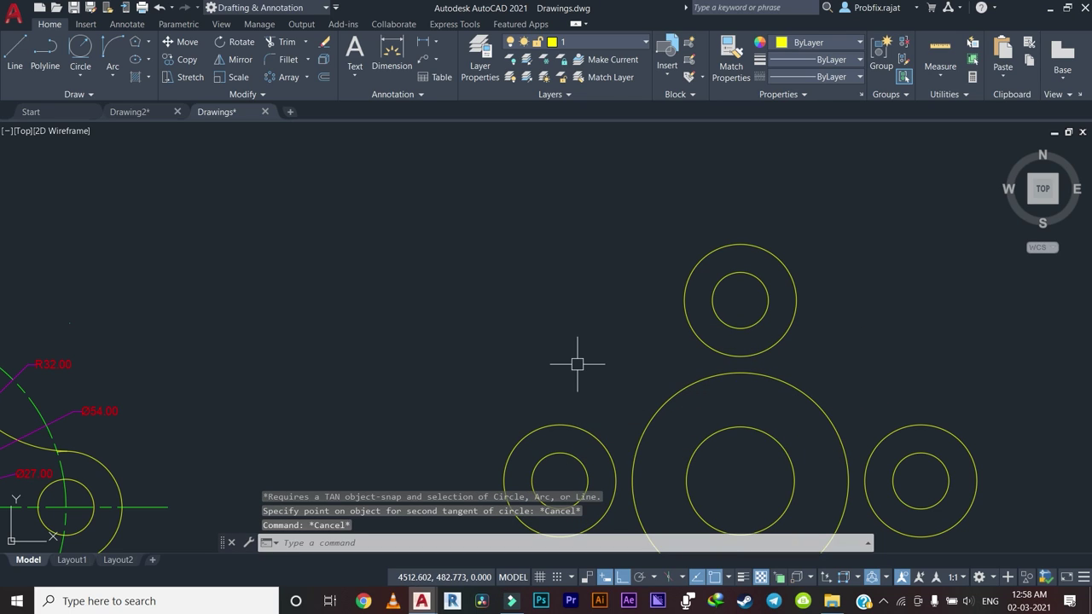
Draw the radius-32 circle tangent to the left and top lobe circles.
{"action": "left_click", "coordinate": [80, 75]}
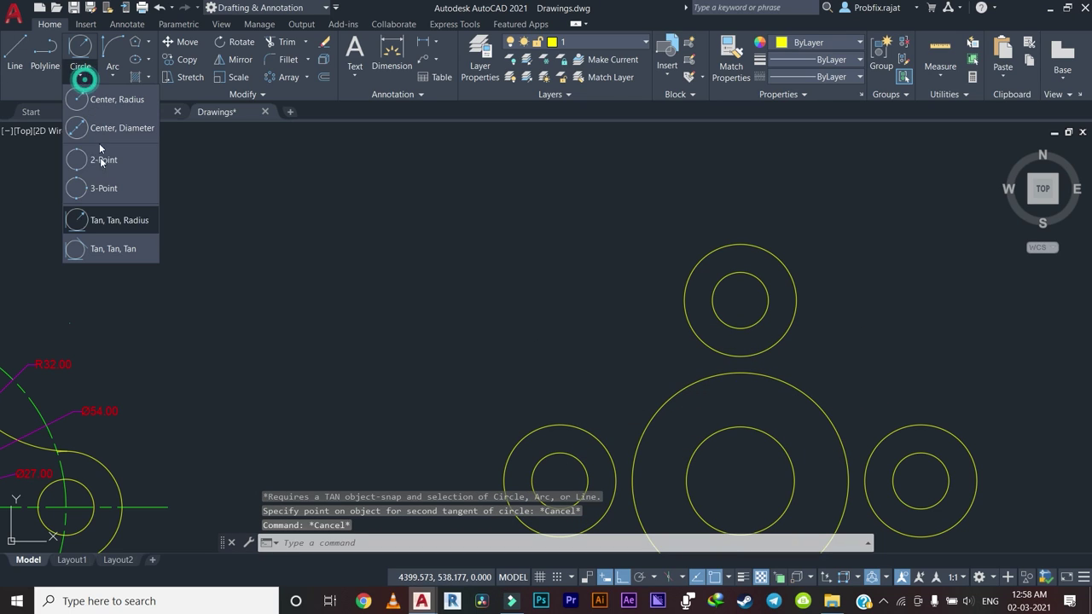
{"action": "left_click", "coordinate": [103, 226]}
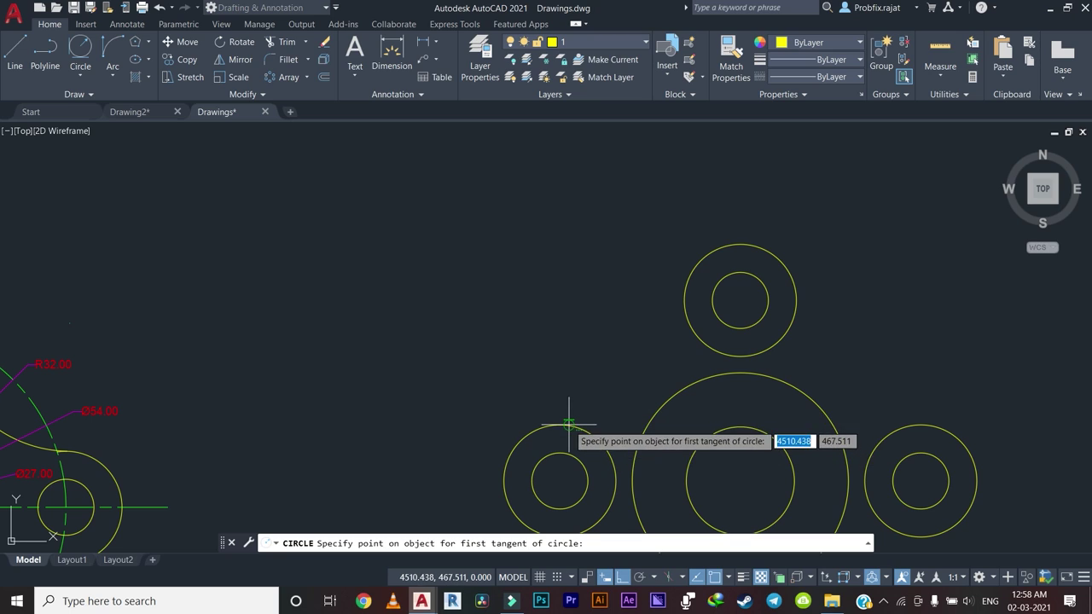
{"action": "left_click", "coordinate": [568, 424]}
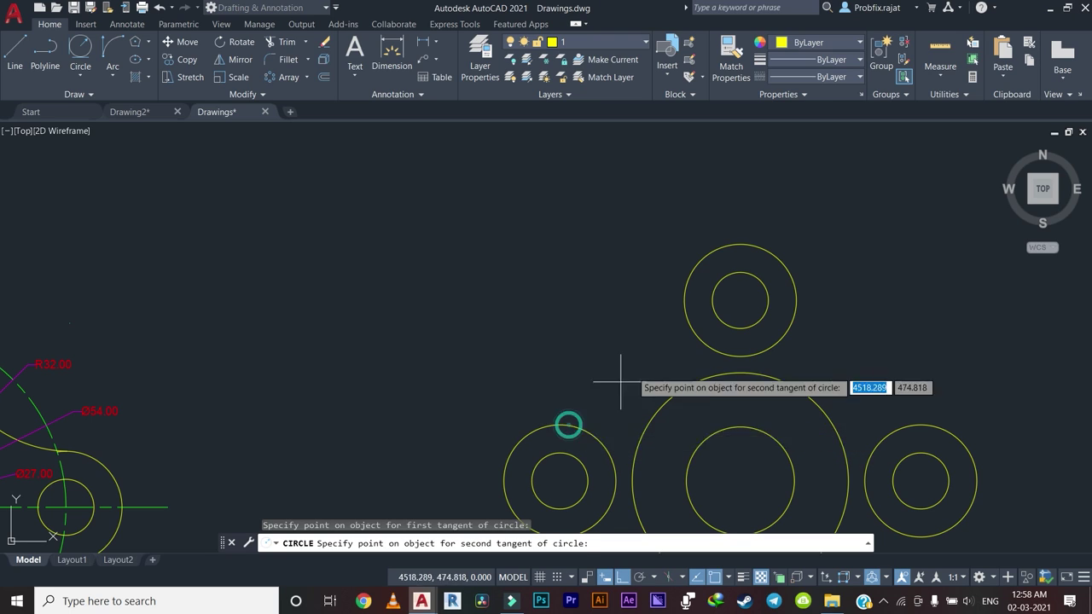
{"action": "left_click", "coordinate": [672, 309]}
{"action": "type", "text": "32"}
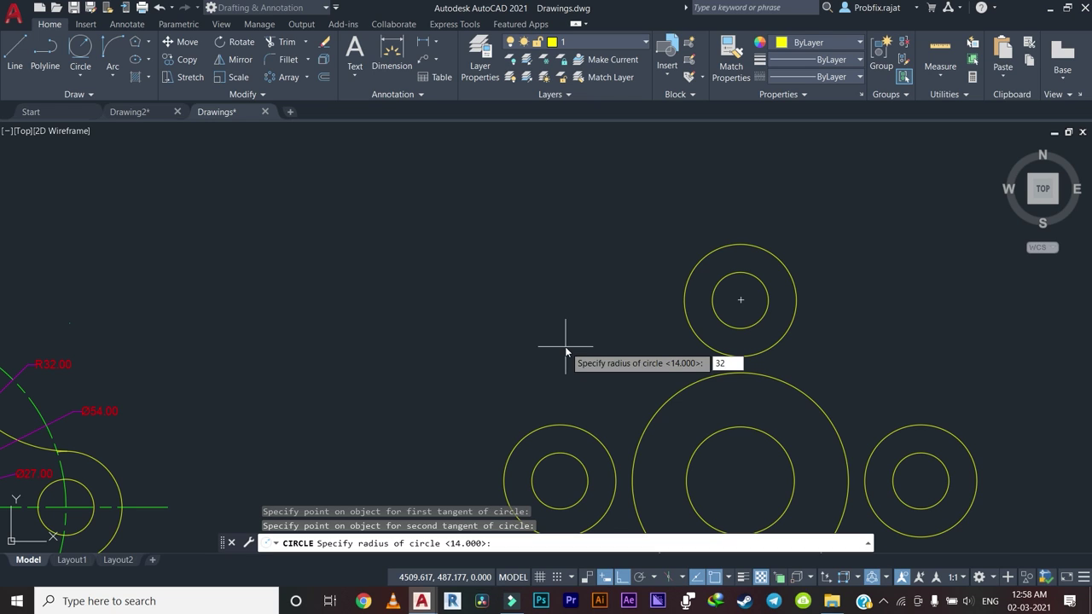
{"action": "key", "text": "Return"}
{"action": "scroll", "coordinate": [564, 345], "scroll_direction": "down", "scroll_amount": 3}
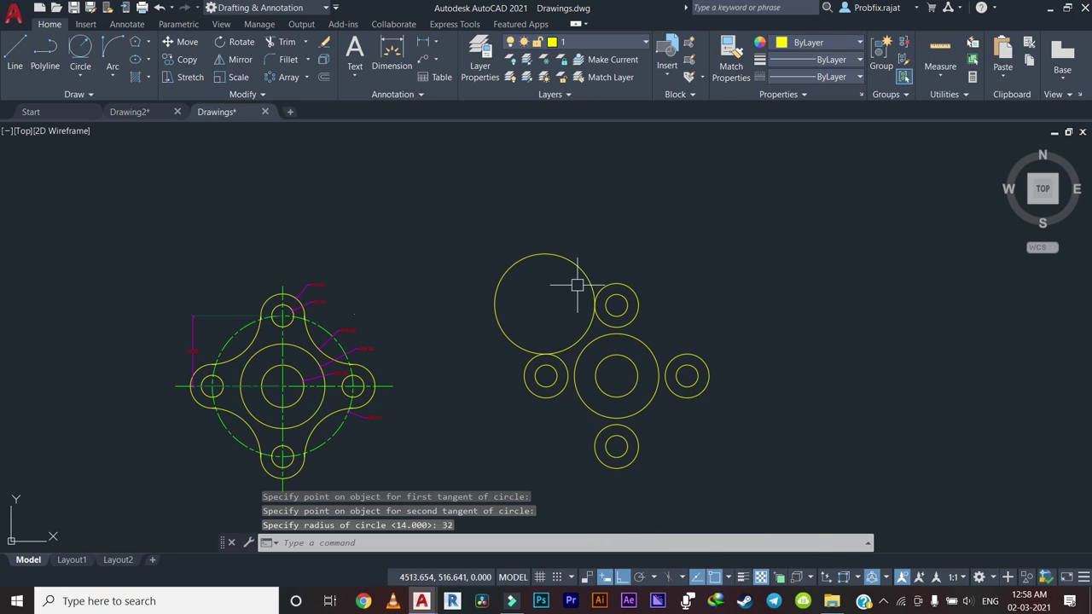
{"action": "scroll", "coordinate": [576, 285], "scroll_direction": "up", "scroll_amount": 3}
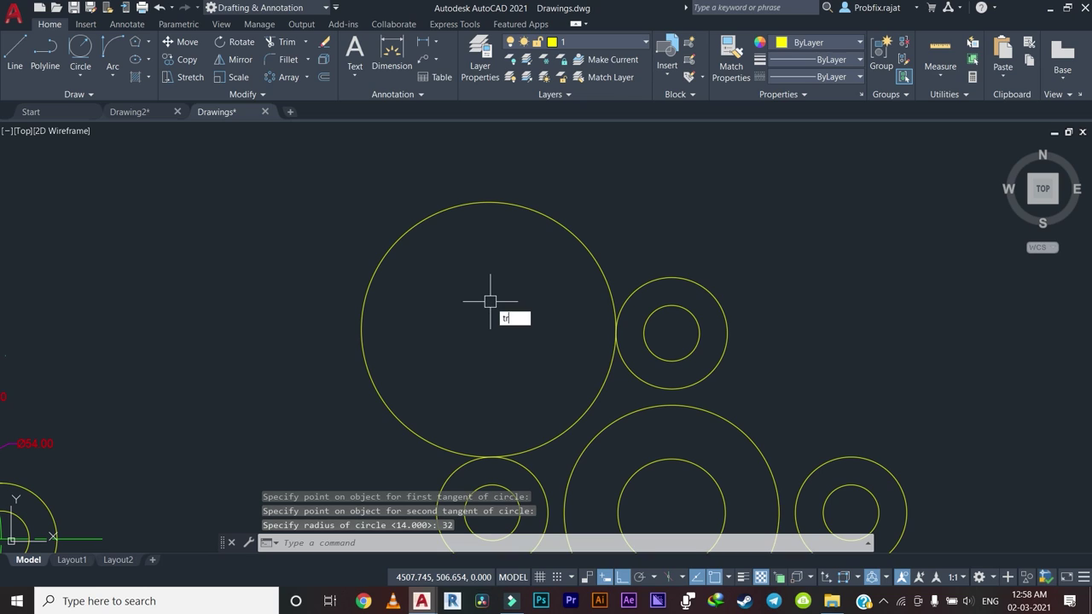
{"action": "key", "text": "Escape"}
{"action": "key", "text": "Escape"}
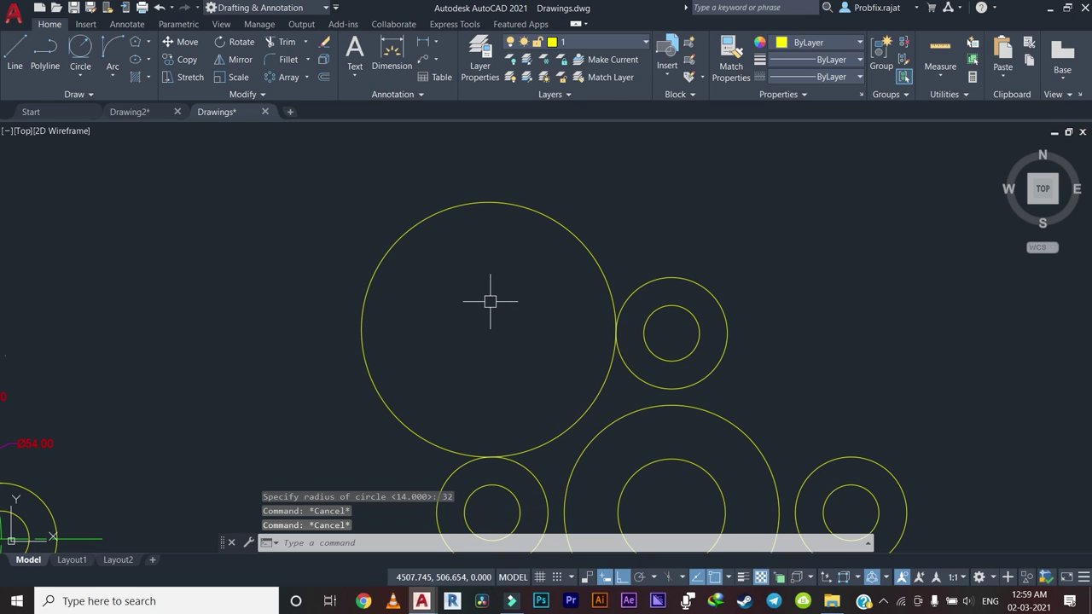
{"action": "scroll", "coordinate": [490, 301], "scroll_direction": "down", "scroll_amount": 3}
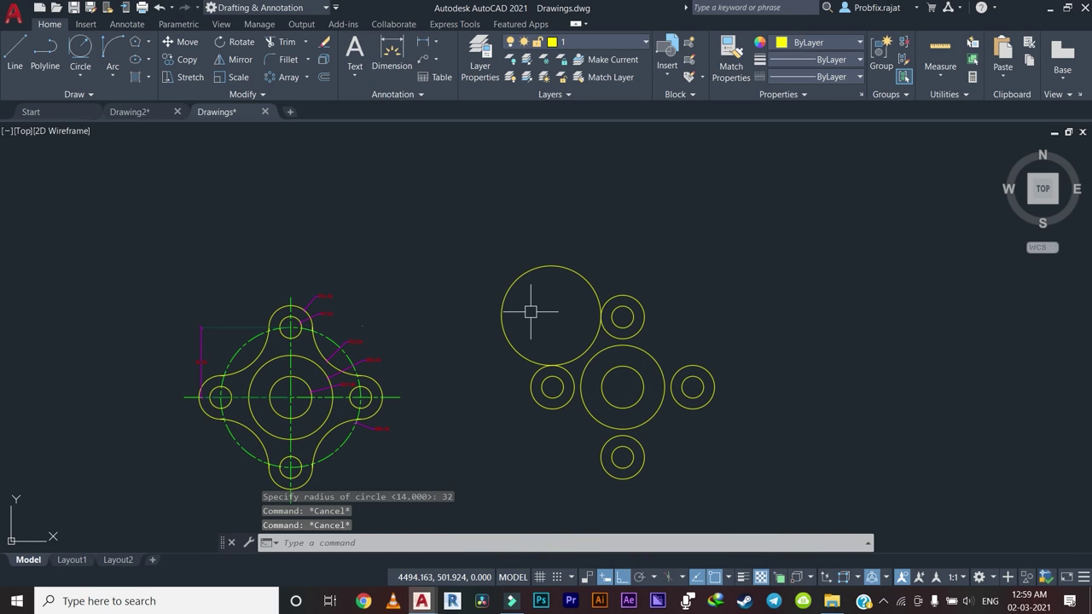
Trim the radius-32 tangent circle down to a connecting arc.
{"action": "type", "text": "tr"}
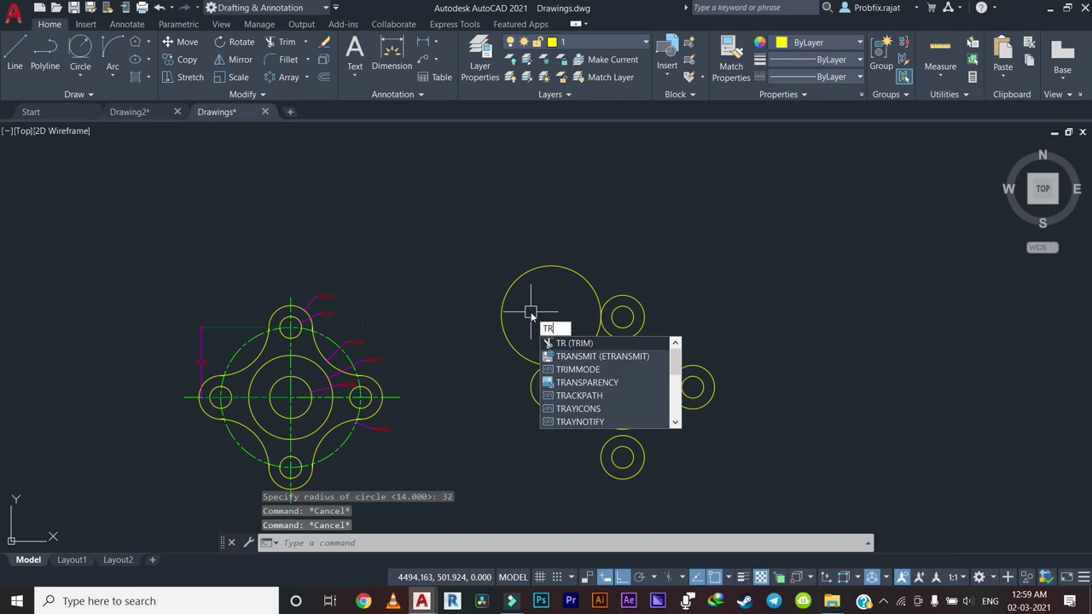
{"action": "key", "text": "Return"}
{"action": "left_click", "coordinate": [578, 220]}
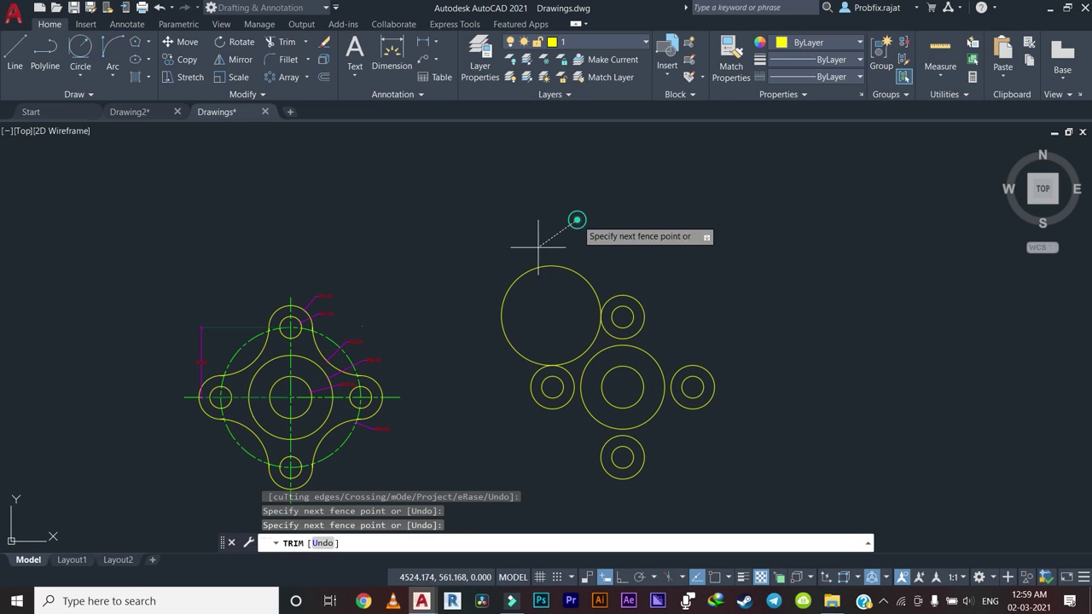
{"action": "left_click", "coordinate": [498, 328]}
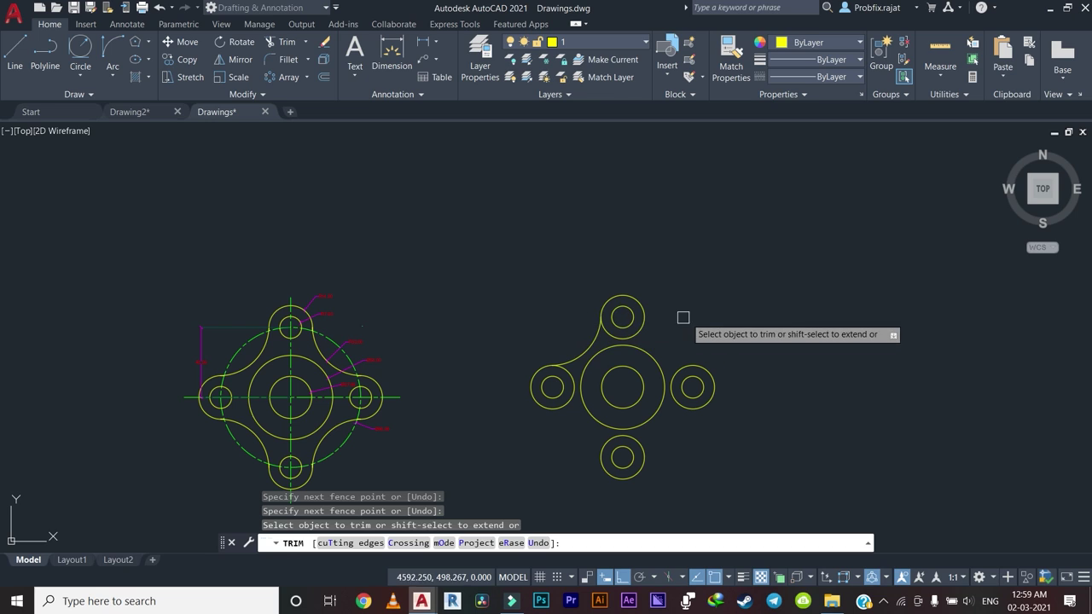
{"action": "scroll", "coordinate": [585, 348], "scroll_direction": "up", "scroll_amount": 4}
{"action": "key", "text": "Escape"}
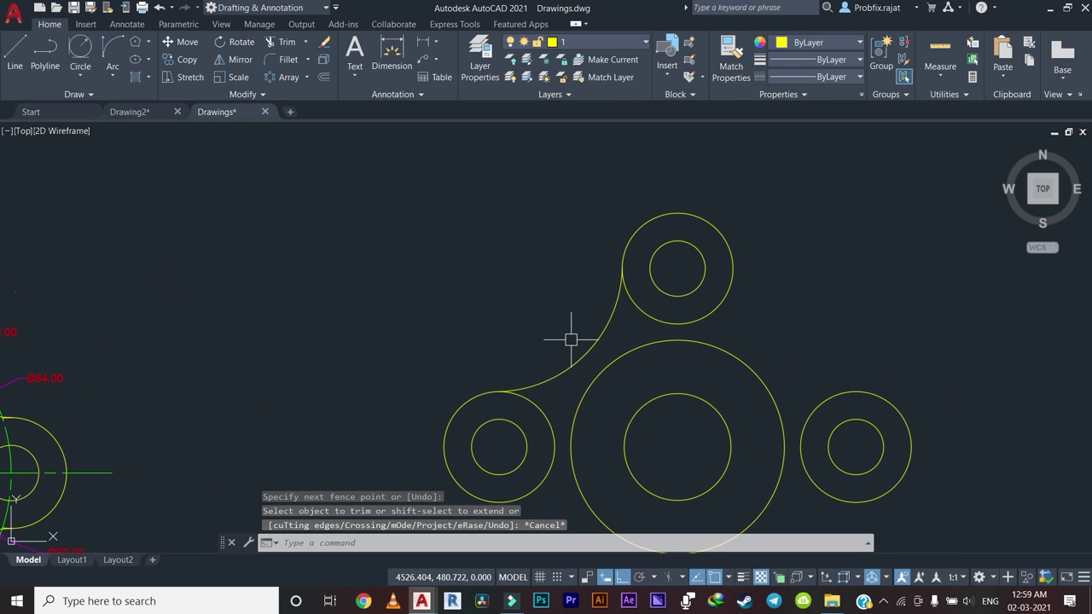
{"action": "scroll", "coordinate": [568, 334], "scroll_direction": "down", "scroll_amount": 2}
{"action": "scroll", "coordinate": [545, 311], "scroll_direction": "down", "scroll_amount": 2}
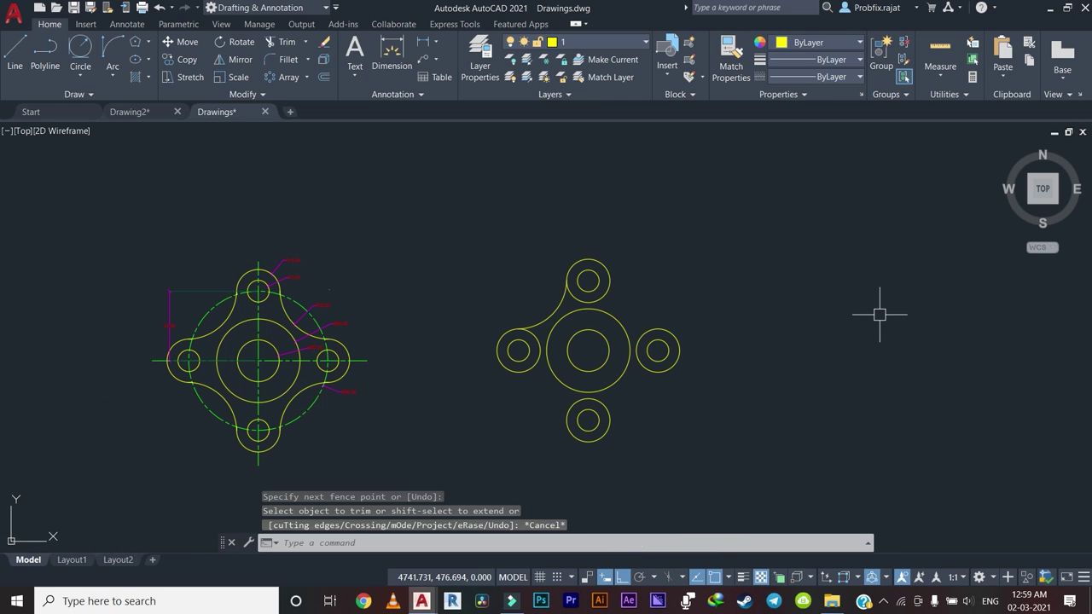
Polar-array the connecting arc into 4 items about the flange centre.
{"action": "type", "text": "ar"}
{"action": "key", "text": "Return"}
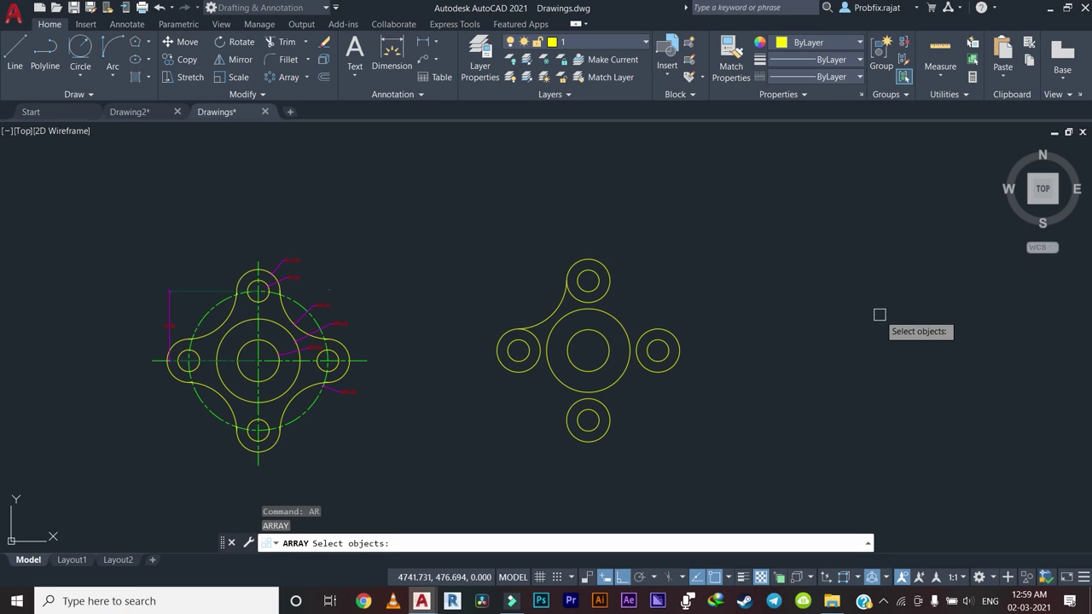
{"action": "left_click", "coordinate": [550, 311]}
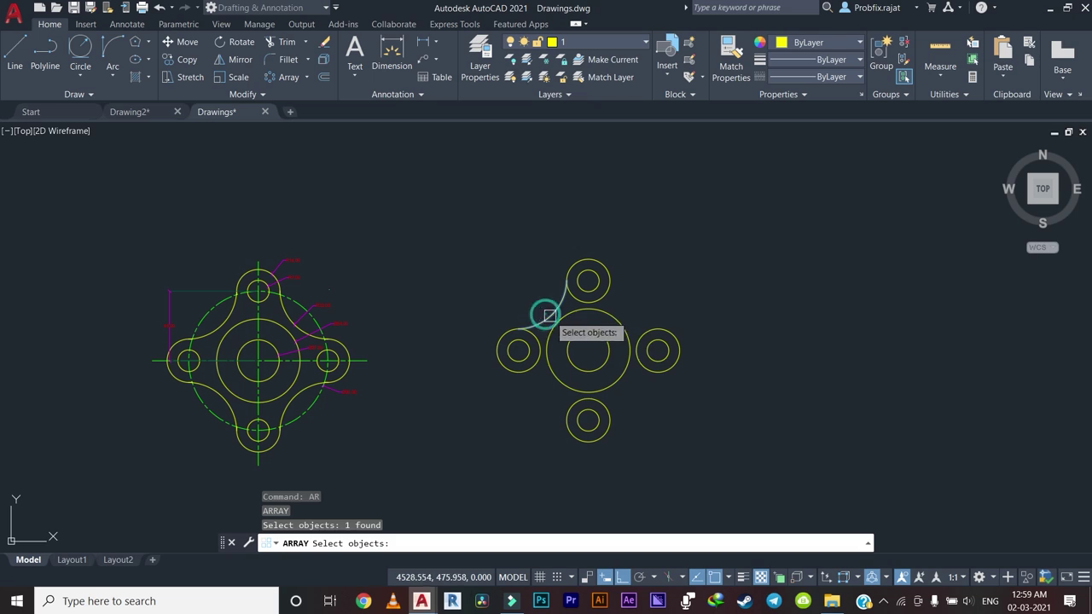
{"action": "key", "text": "Return"}
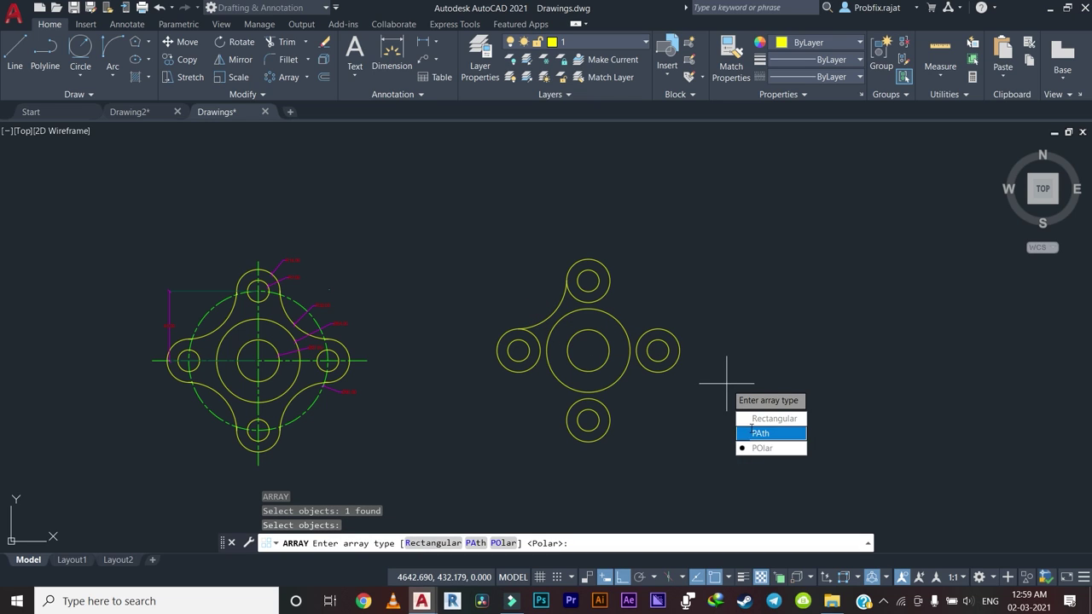
{"action": "left_click", "coordinate": [757, 449]}
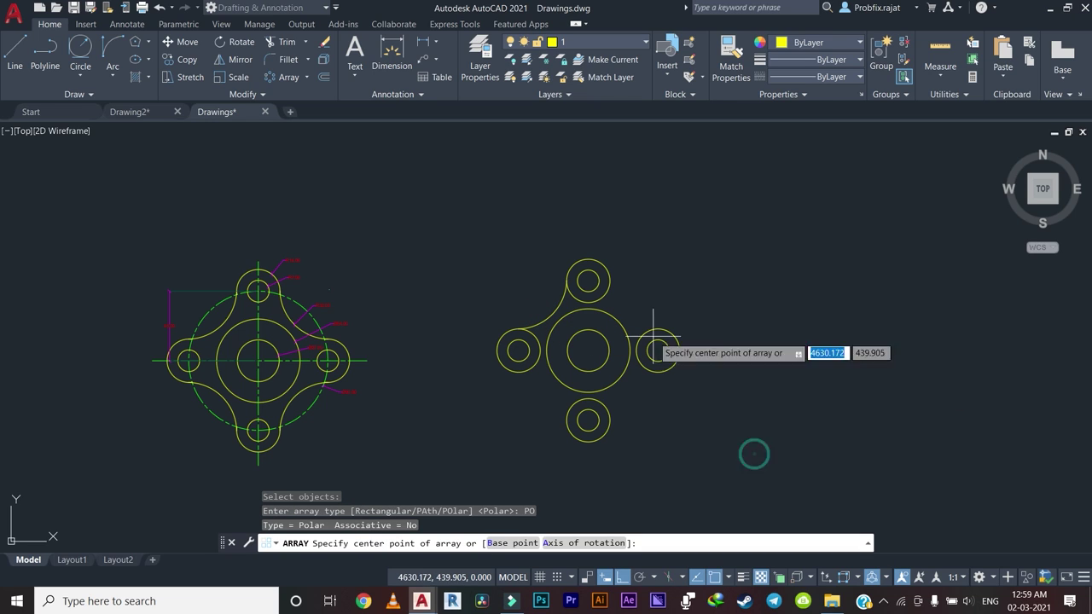
{"action": "left_click", "coordinate": [587, 350]}
{"action": "type", "text": "4"}
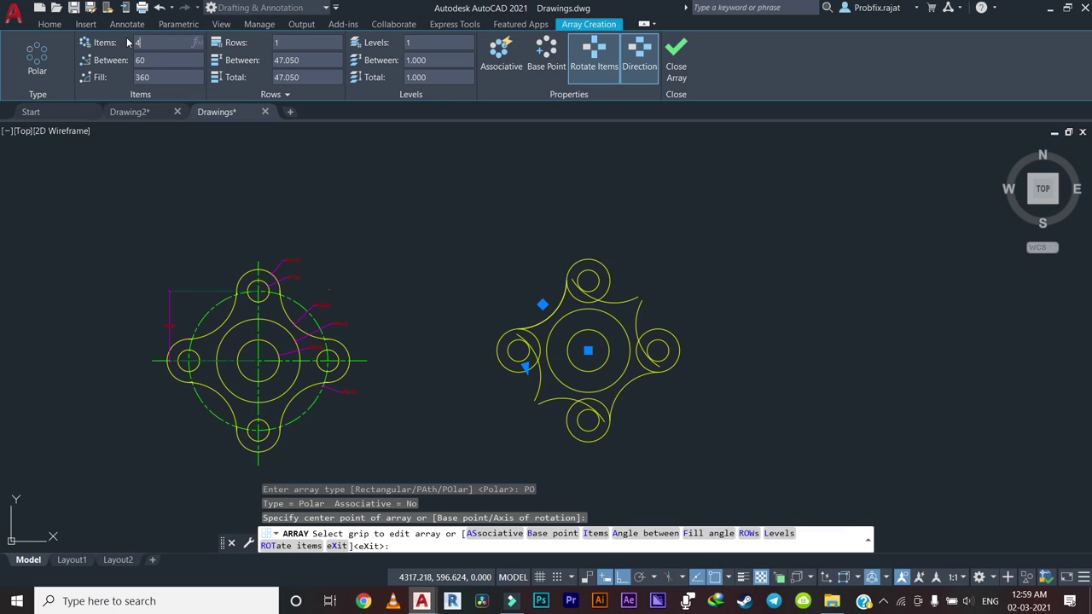
{"action": "key", "text": "Return"}
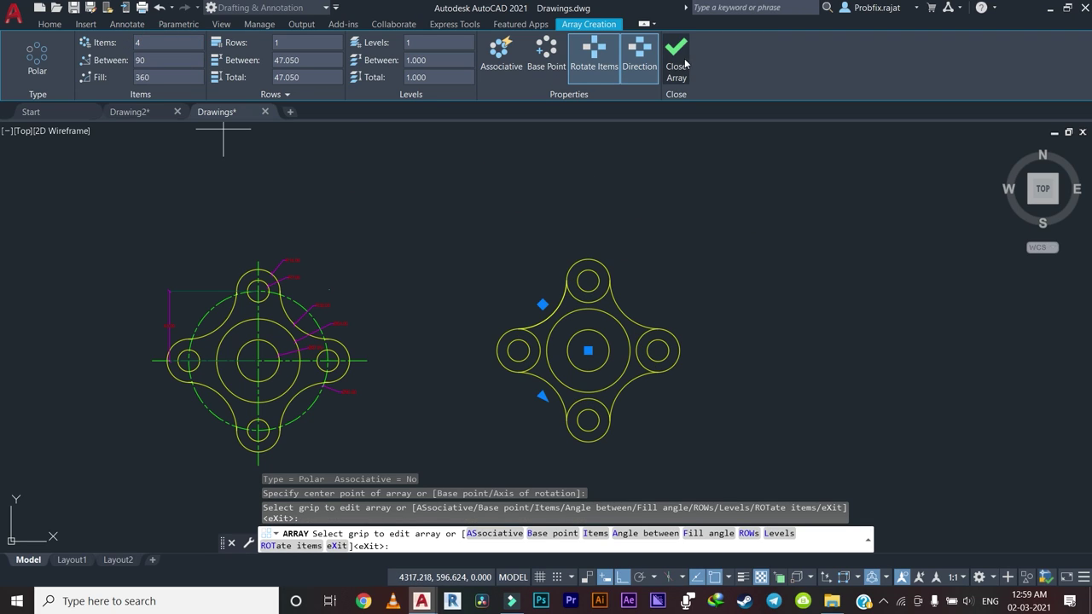
{"action": "left_click", "coordinate": [679, 57]}
{"action": "scroll", "coordinate": [546, 338], "scroll_direction": "up", "scroll_amount": 2}
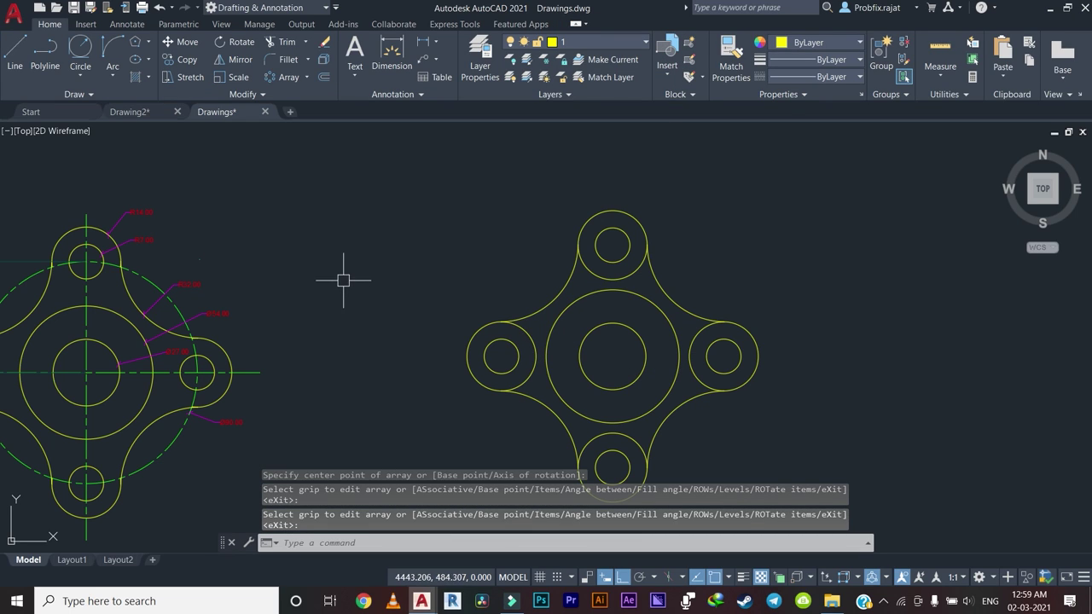
{"action": "middle_click_drag", "start_coordinate": [578, 257], "coordinate": [678, 213]}
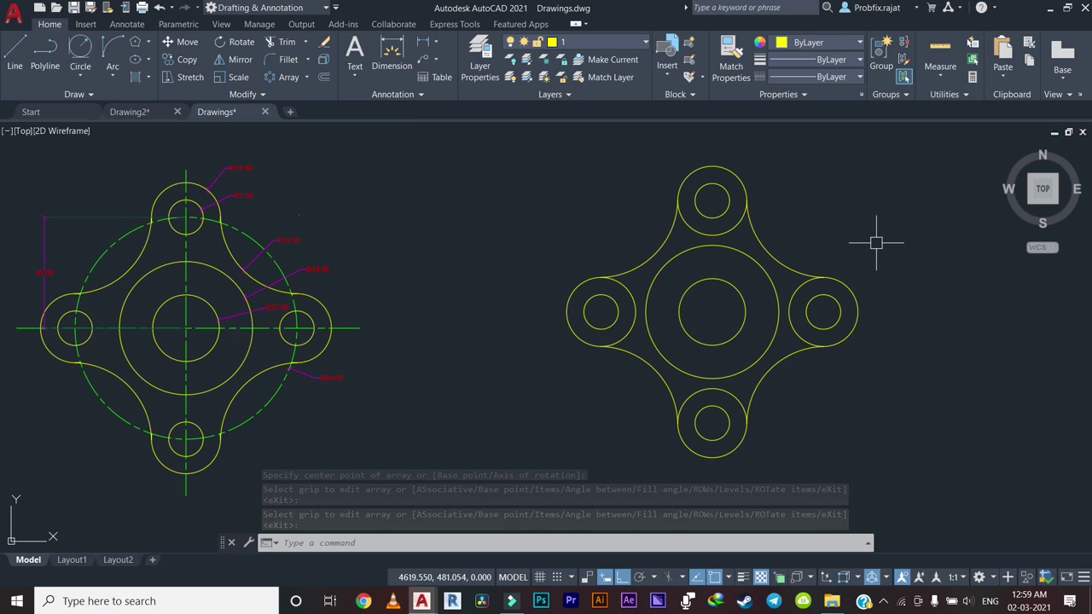
Trim away the leftover arcs inside the top and bottom lobes.
{"action": "type", "text": "tr"}
{"action": "key", "text": "Return"}
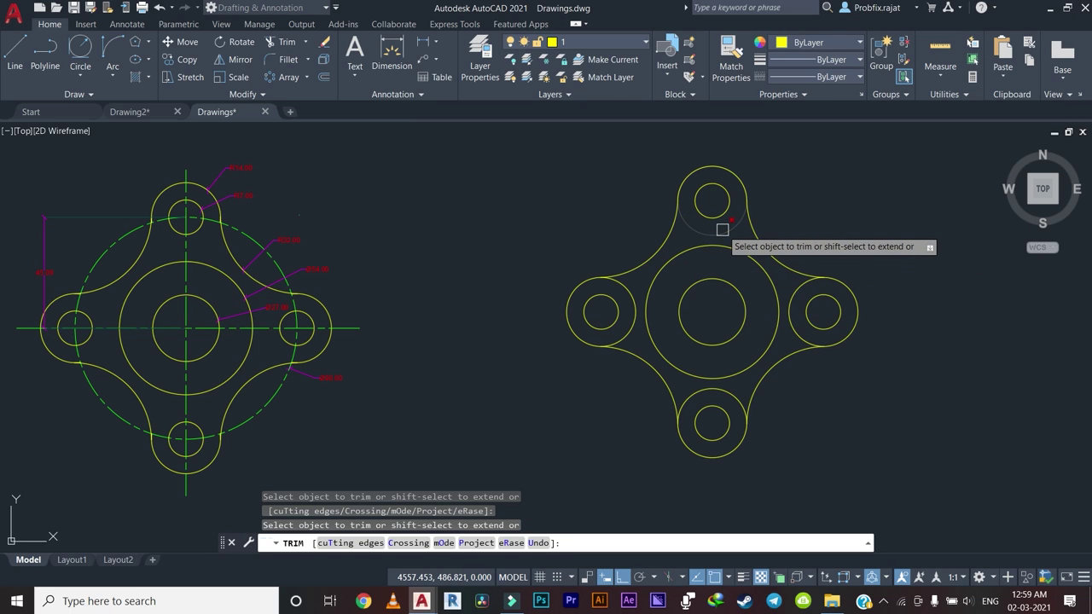
{"action": "left_click", "coordinate": [722, 230]}
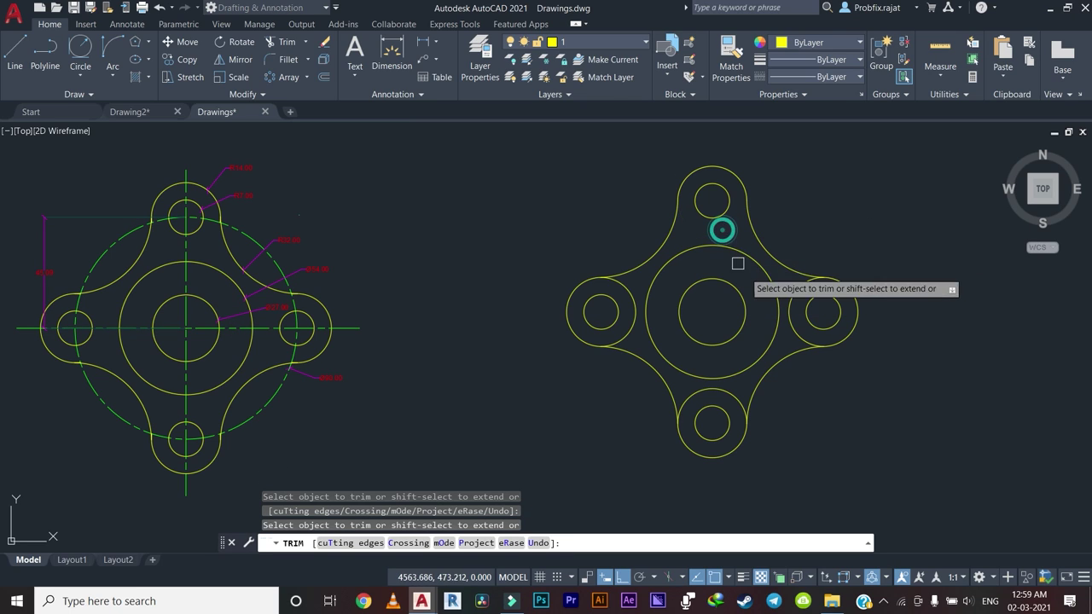
{"action": "left_click", "coordinate": [727, 389]}
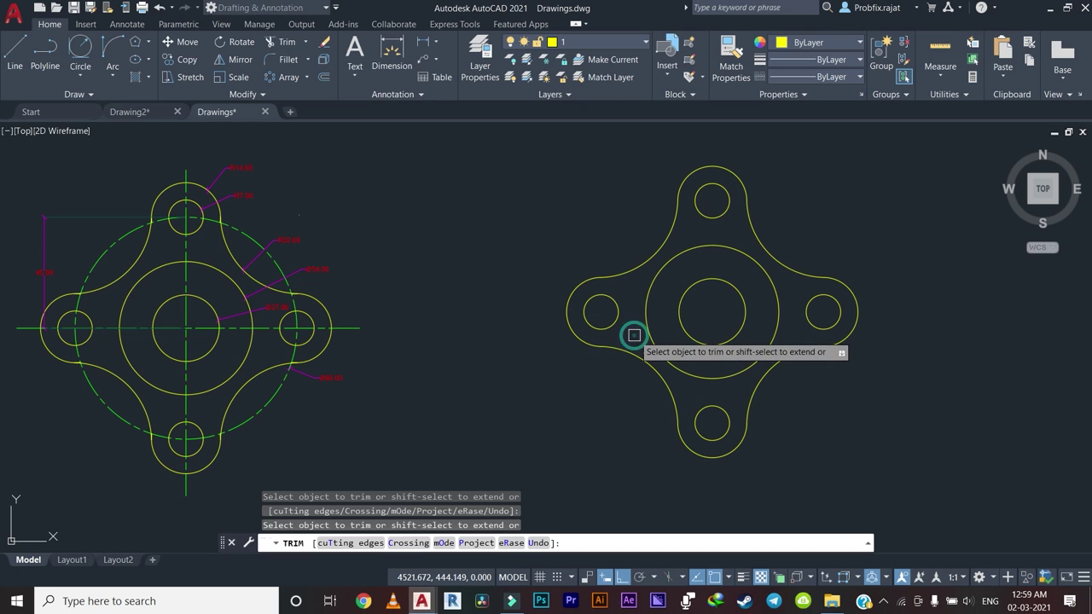
{"action": "key", "text": "Escape"}
{"action": "key", "text": "Escape"}
{"action": "scroll", "coordinate": [631, 363], "scroll_direction": "down", "scroll_amount": 3}
{"action": "scroll", "coordinate": [631, 366], "scroll_direction": "down", "scroll_amount": 2}
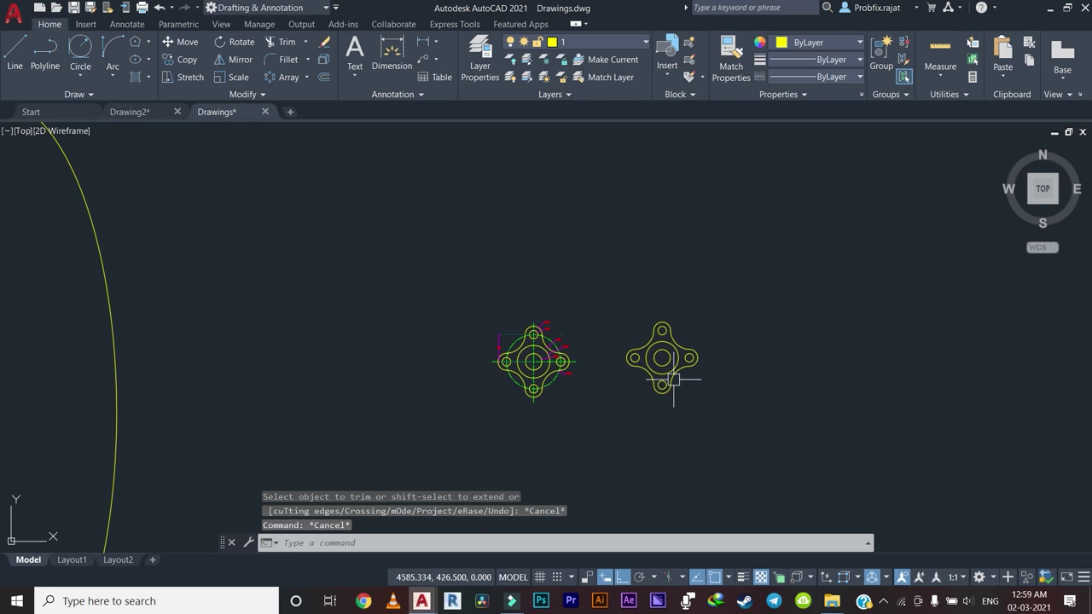
{"action": "scroll", "coordinate": [695, 312], "scroll_direction": "up", "scroll_amount": 4}
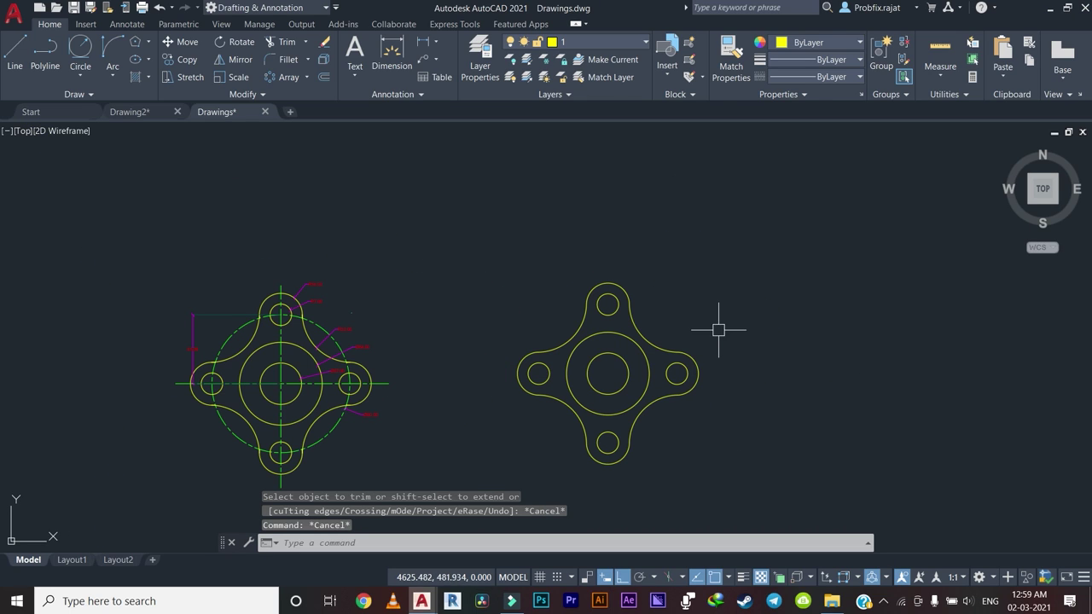
Make green Layer1 current and draw the bolt circle on the hub centre through the hole centres.
{"action": "left_click", "coordinate": [577, 40]}
{"action": "left_click", "coordinate": [580, 92]}
{"action": "scroll", "coordinate": [624, 375], "scroll_direction": "up", "scroll_amount": 4}
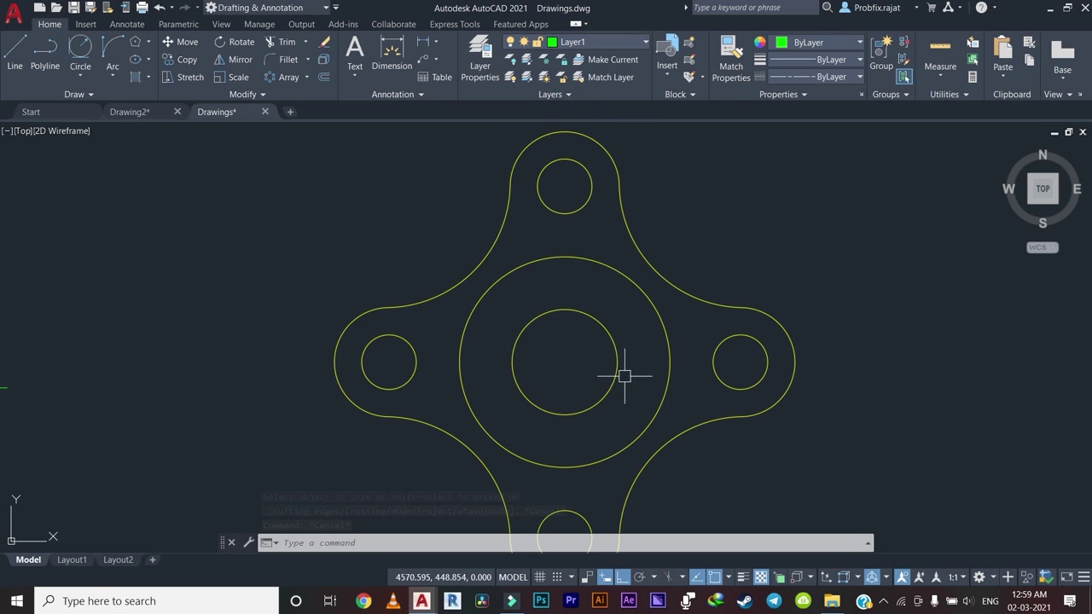
{"action": "scroll", "coordinate": [640, 315], "scroll_direction": "down", "scroll_amount": 2}
{"action": "type", "text": "c"}
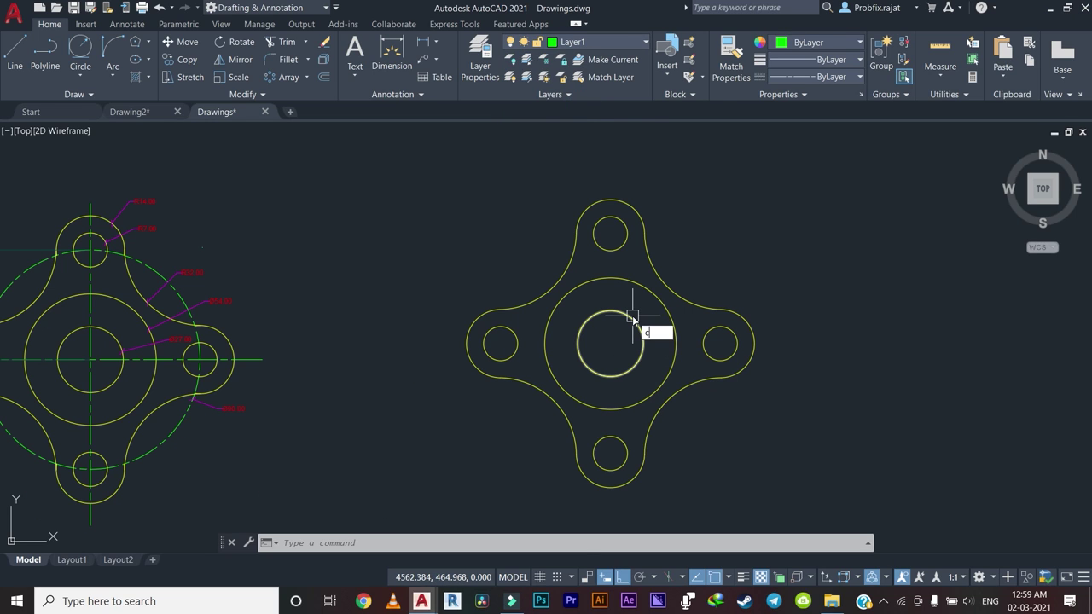
{"action": "key", "text": "Return"}
{"action": "left_click", "coordinate": [610, 342]}
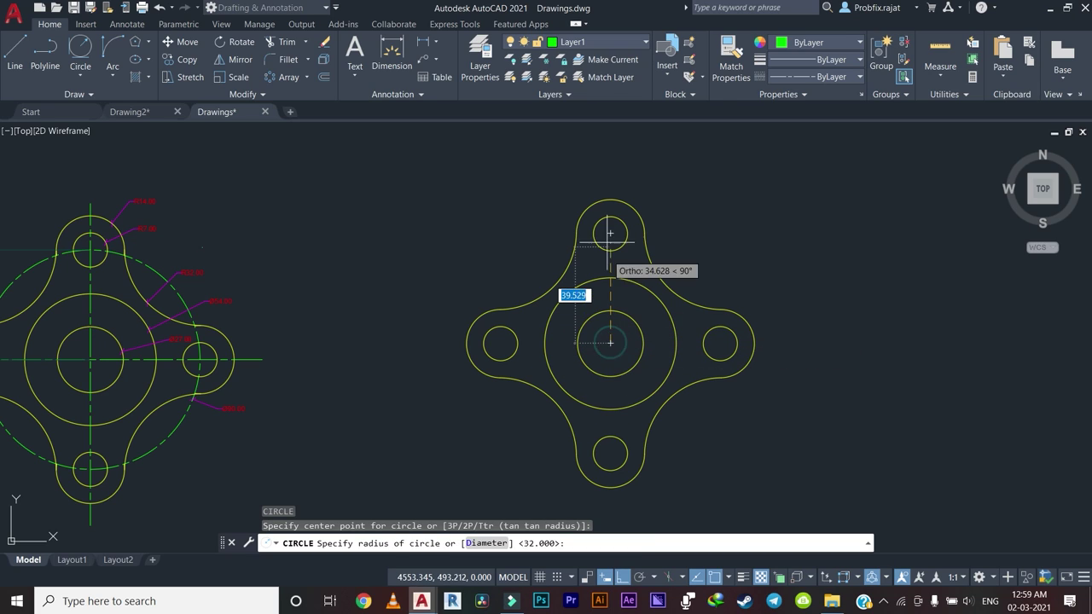
{"action": "left_click", "coordinate": [610, 232]}
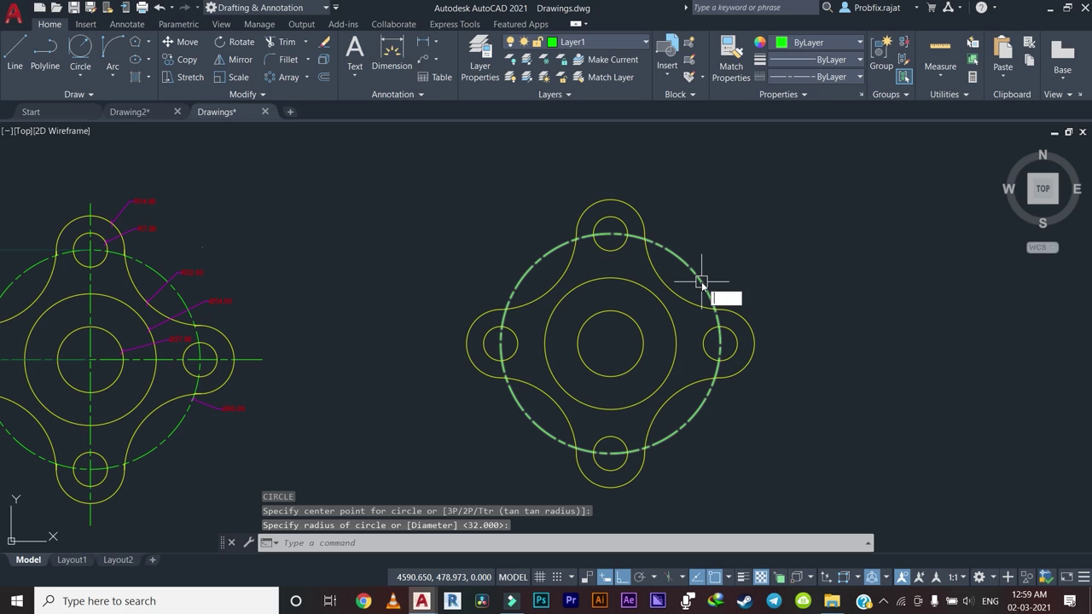
{"action": "type", "text": "l"}
{"action": "key", "text": "Escape"}
{"action": "key", "text": "Escape"}
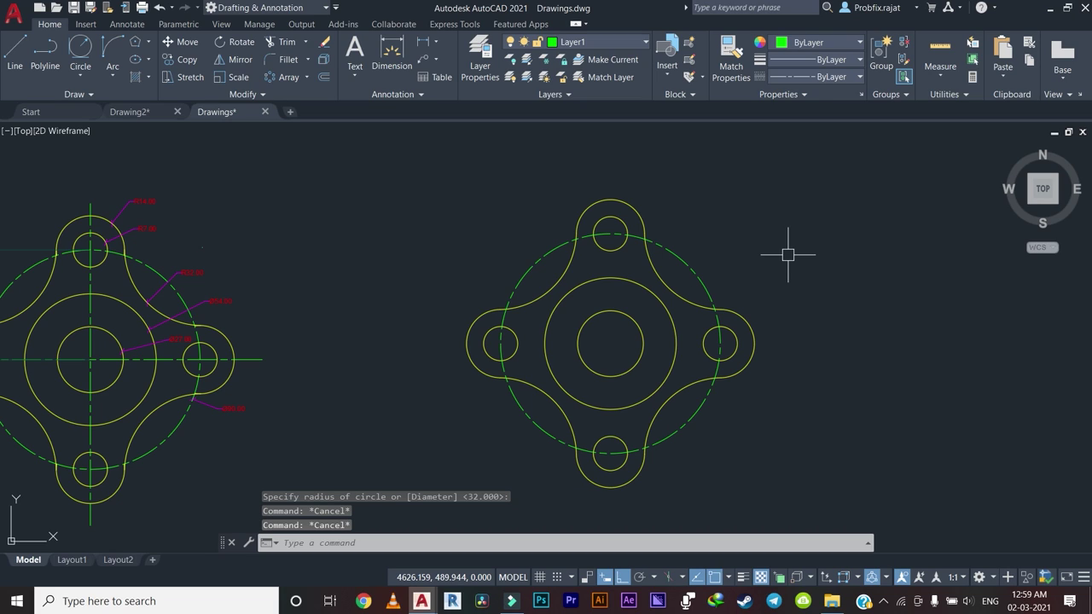
Draw a vertical centre line through the hub, stretched past the top and bottom lobes.
{"action": "type", "text": "l"}
{"action": "key", "text": "Return"}
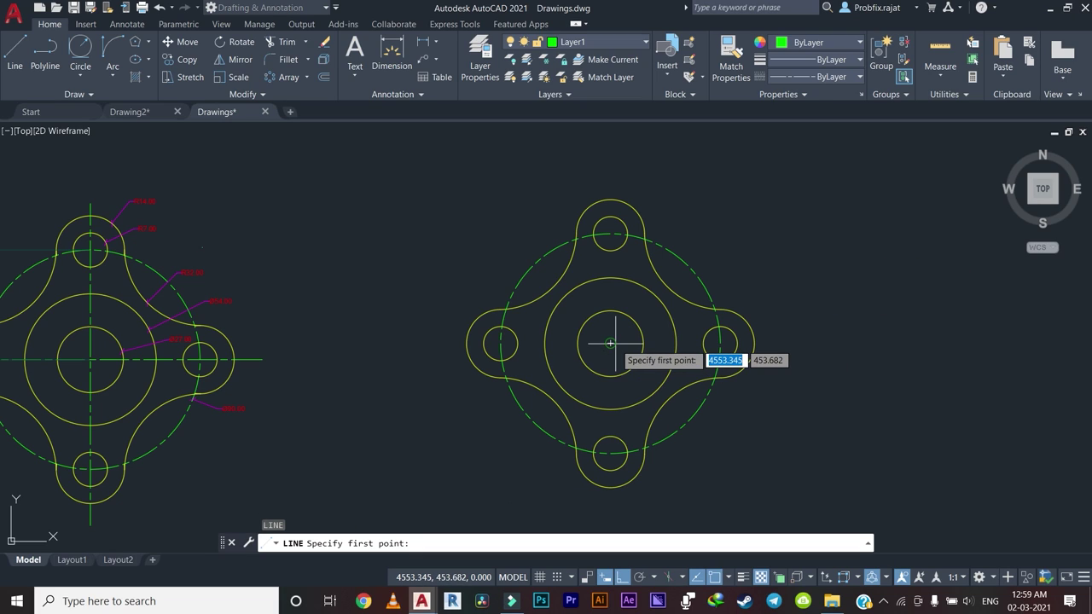
{"action": "left_click", "coordinate": [610, 343]}
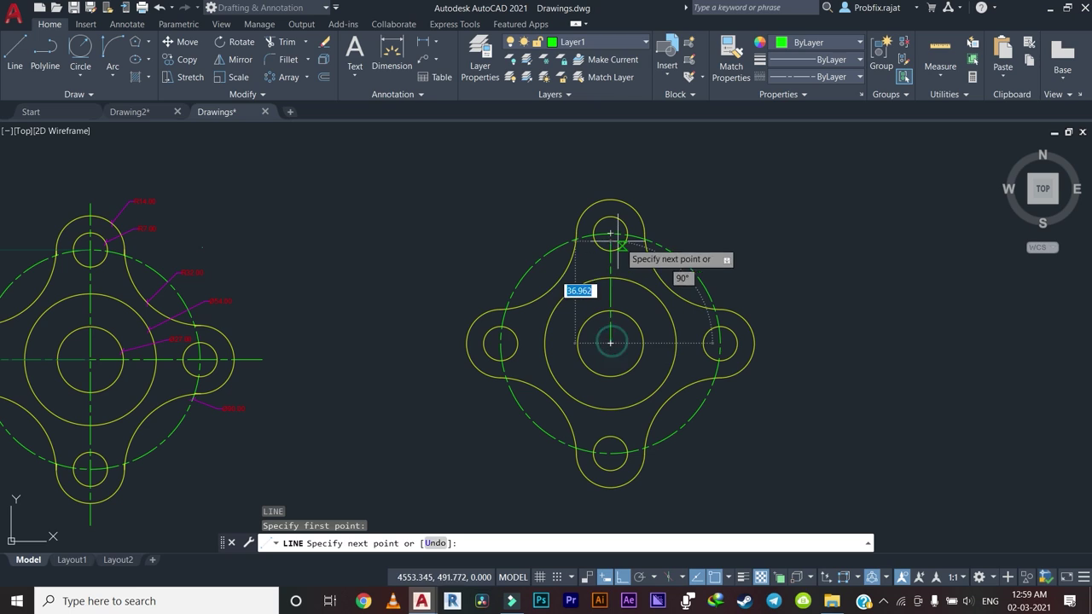
{"action": "left_click", "coordinate": [616, 189]}
{"action": "key", "text": "Escape"}
{"action": "left_click", "coordinate": [606, 323]}
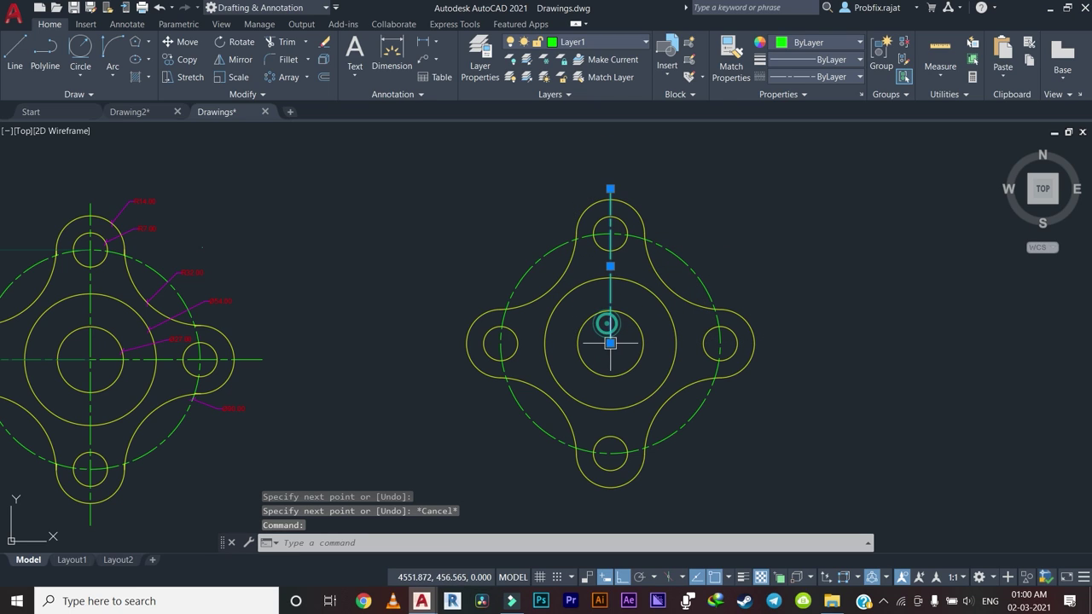
{"action": "left_click", "coordinate": [609, 344]}
{"action": "middle_click_drag", "start_coordinate": [610, 482], "coordinate": [634, 403]}
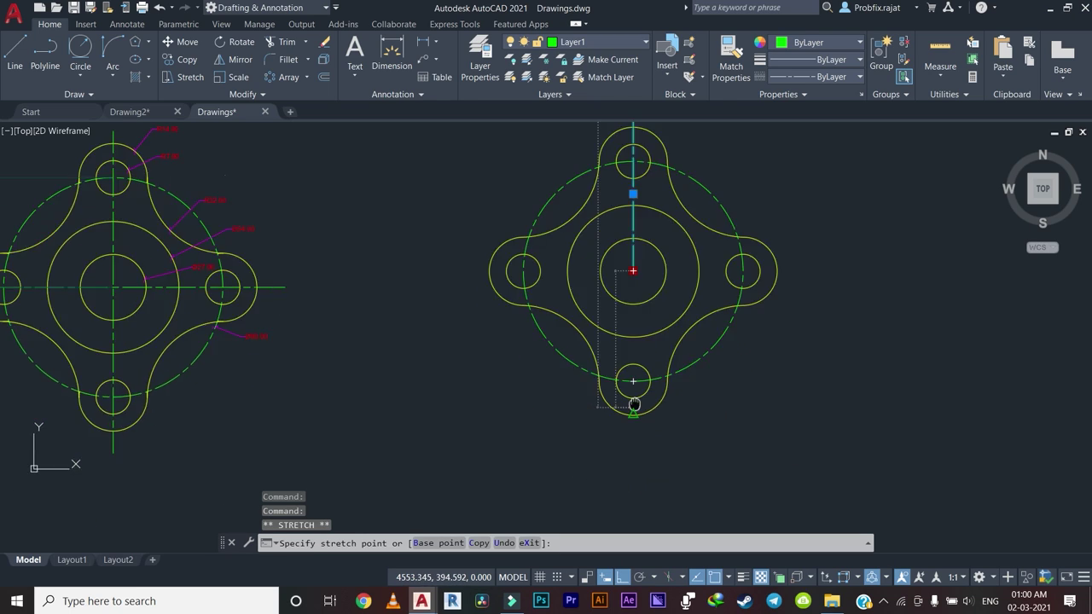
{"action": "left_click", "coordinate": [633, 426]}
{"action": "key", "text": "Escape"}
Add a horizontal centre line from the hub centre past the right lobe.
{"action": "type", "text": "c"}
{"action": "key", "text": "Return"}
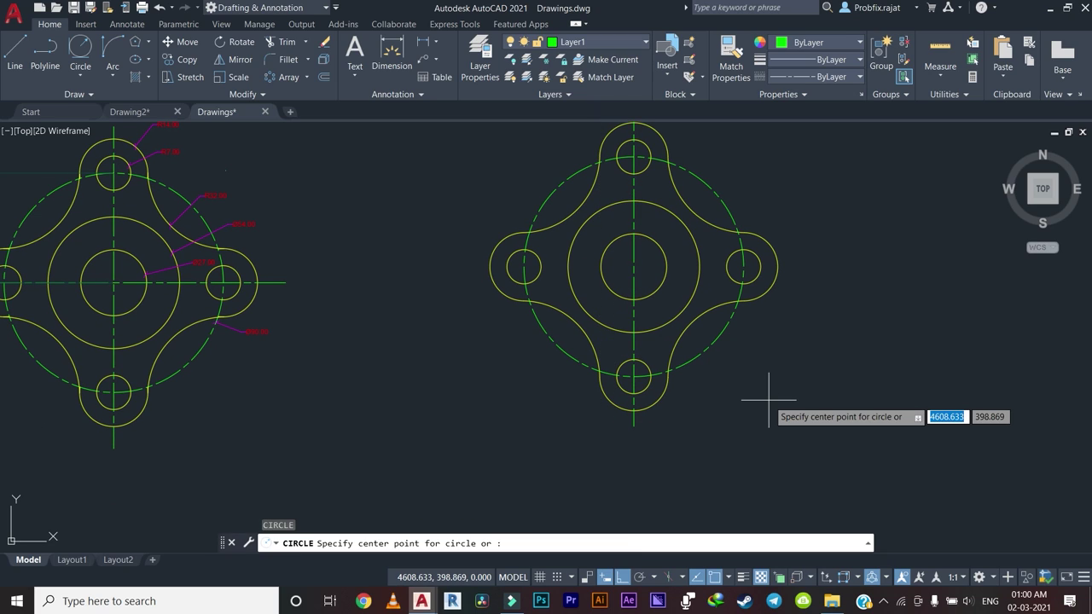
{"action": "left_click", "coordinate": [632, 267]}
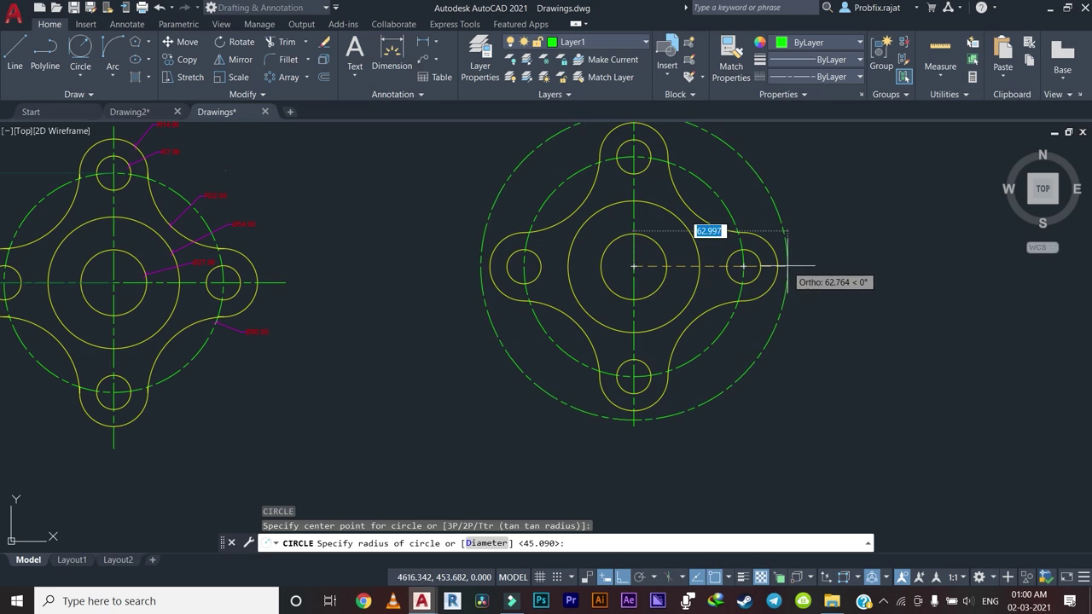
{"action": "key", "text": "Escape"}
{"action": "key", "text": "Escape"}
{"action": "type", "text": "l"}
{"action": "key", "text": "Return"}
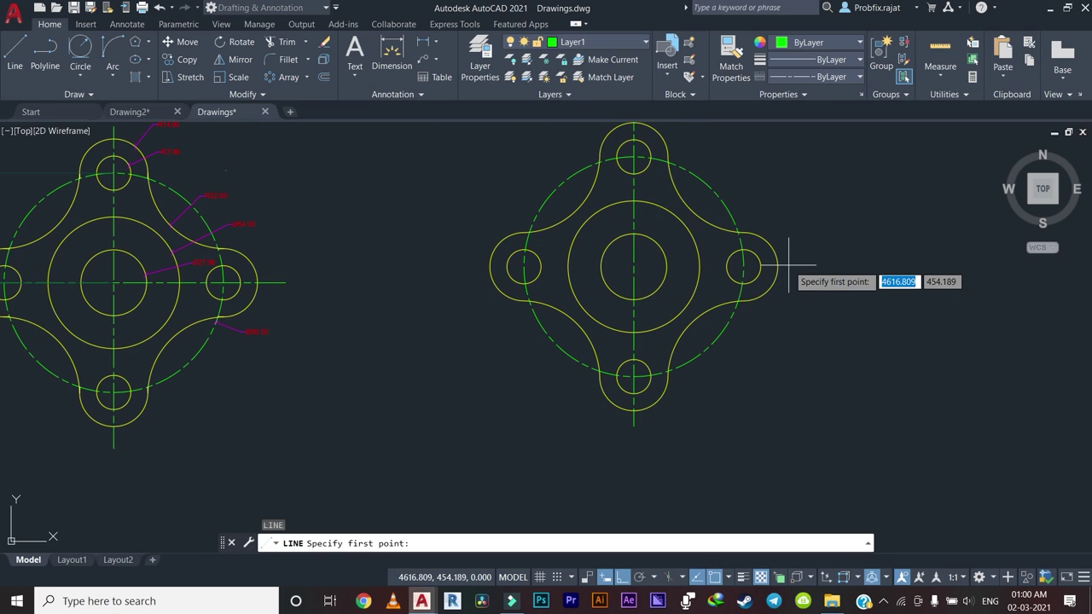
{"action": "left_click", "coordinate": [634, 267]}
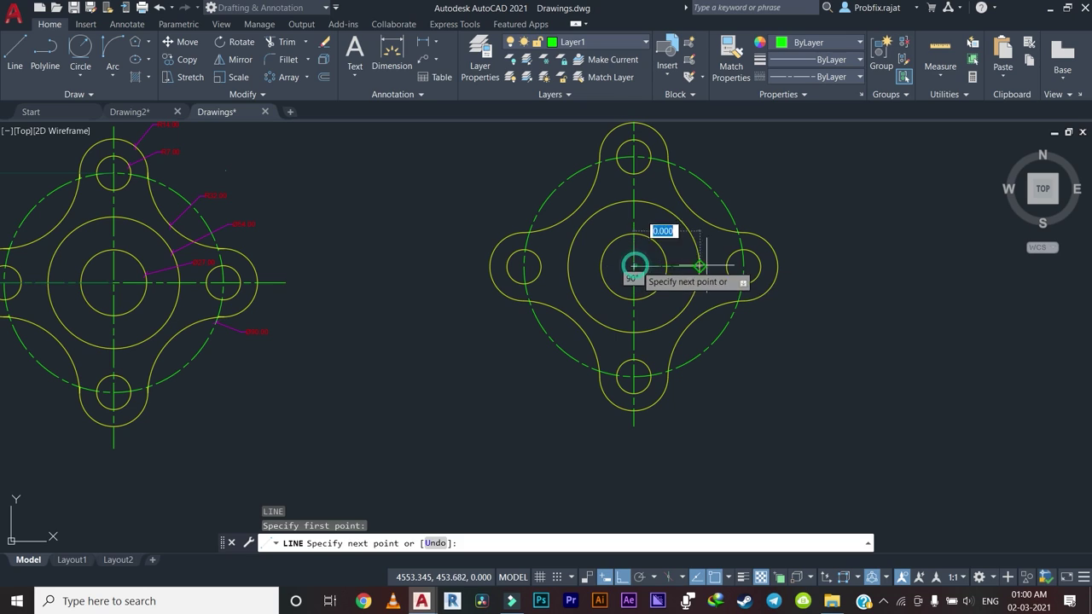
{"action": "left_click", "coordinate": [793, 267]}
{"action": "key", "text": "Escape"}
{"action": "left_click", "coordinate": [674, 267]}
{"action": "left_click", "coordinate": [634, 267]}
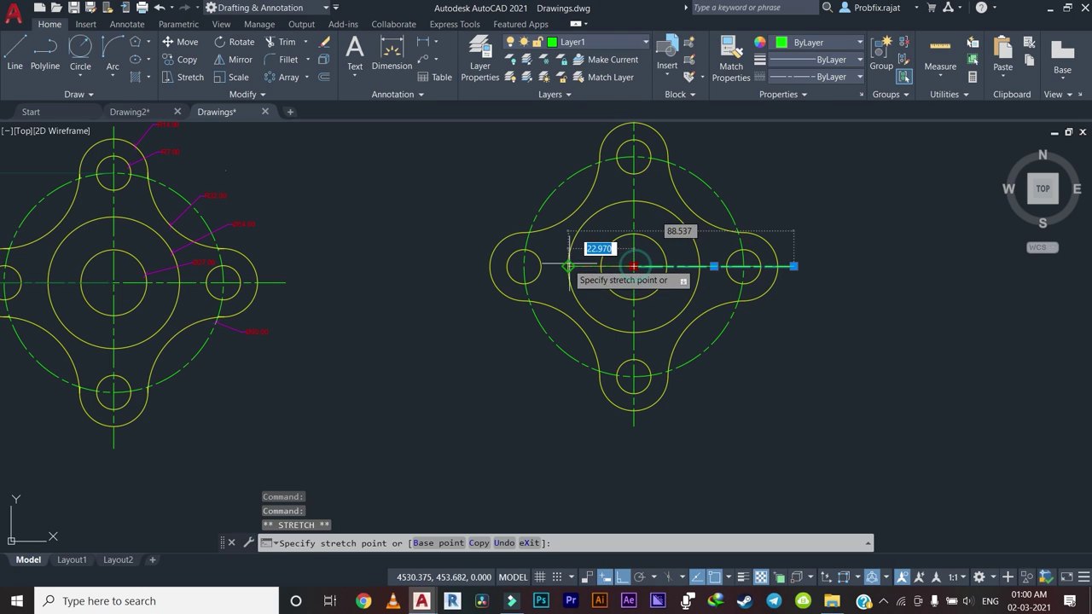
{"action": "key", "text": "Escape"}
{"action": "key", "text": "Escape"}
{"action": "scroll", "coordinate": [470, 323], "scroll_direction": "down", "scroll_amount": 2}
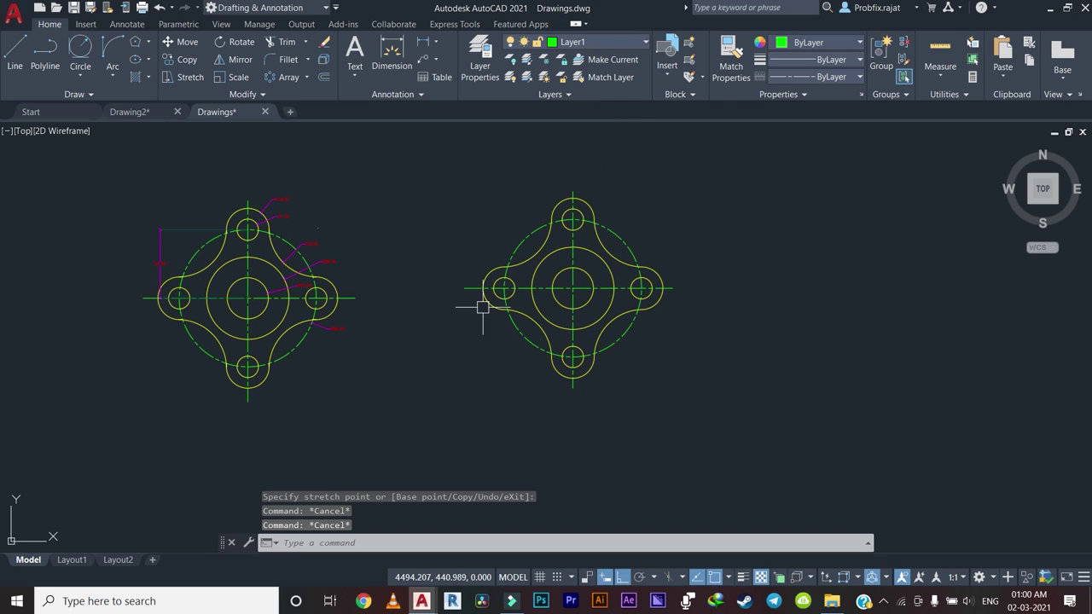
{"action": "middle_click_drag", "start_coordinate": [458, 274], "coordinate": [486, 322]}
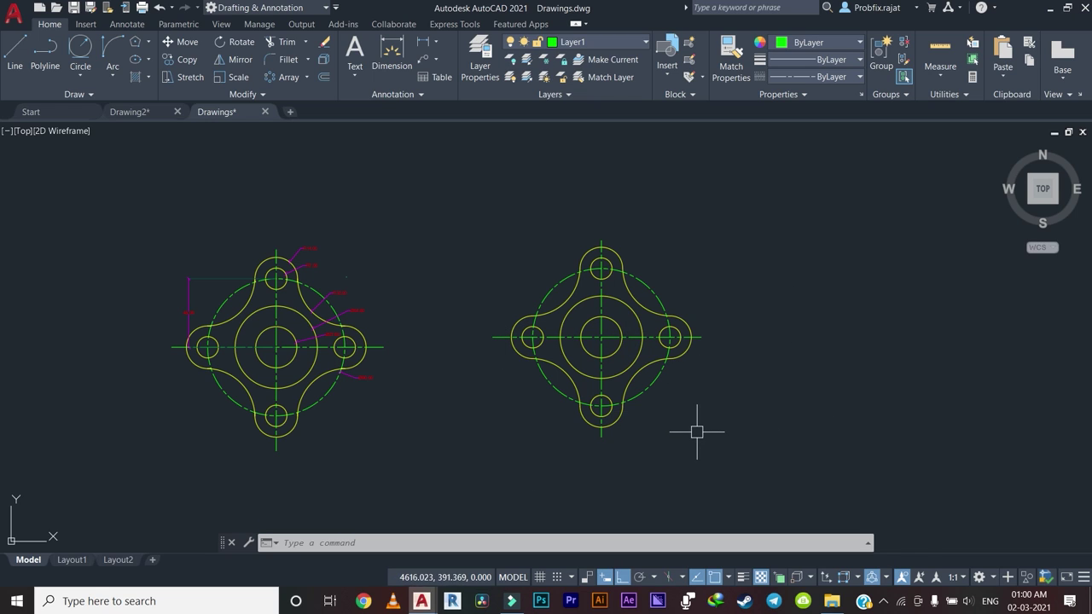
{"action": "scroll", "coordinate": [775, 427], "scroll_direction": "down", "scroll_amount": 4}
{"action": "scroll", "coordinate": [775, 427], "scroll_direction": "down", "scroll_amount": 2}
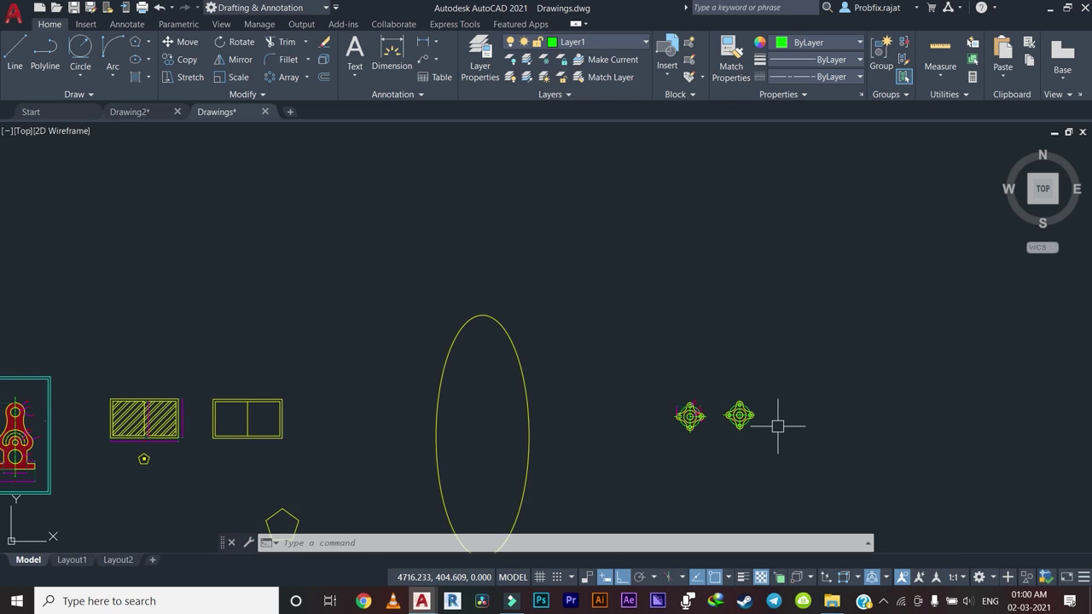
{"action": "scroll", "coordinate": [789, 393], "scroll_direction": "down", "scroll_amount": 1}
{"action": "scroll", "coordinate": [806, 409], "scroll_direction": "down", "scroll_amount": 1}
{"action": "scroll", "coordinate": [788, 401], "scroll_direction": "up", "scroll_amount": 8}
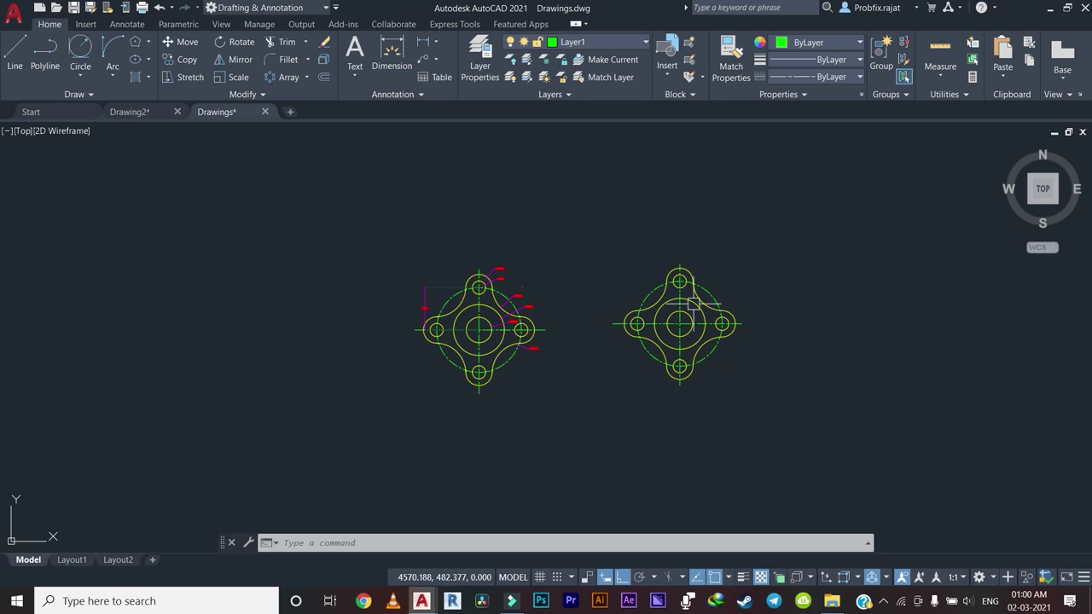
{"action": "scroll", "coordinate": [693, 303], "scroll_direction": "up", "scroll_amount": 6}
{"action": "scroll", "coordinate": [378, 287], "scroll_direction": "down", "scroll_amount": 4}
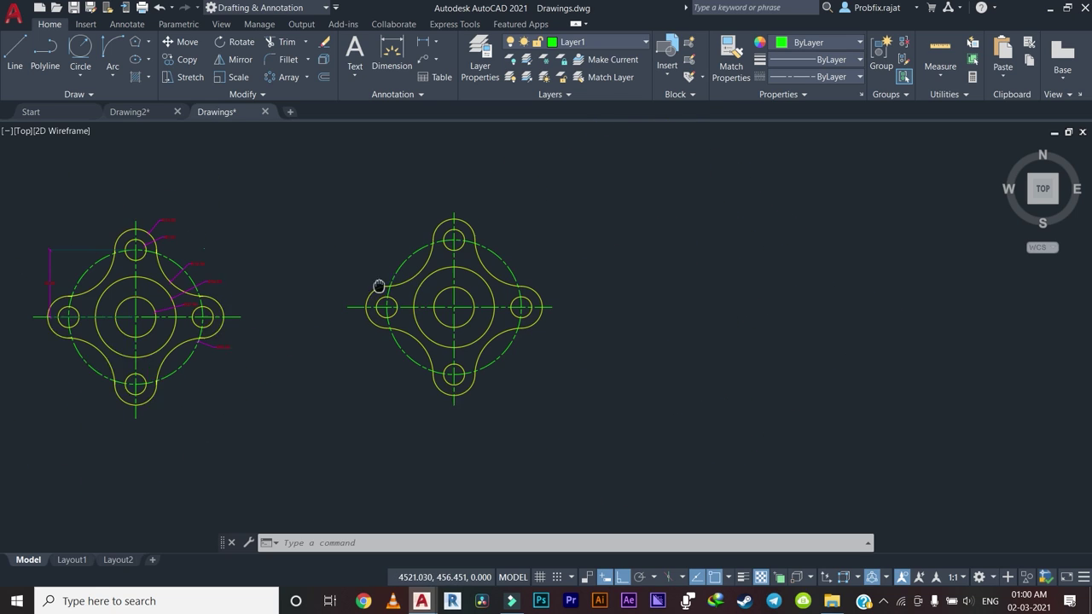
Hatch both parts of the copied flange's hub ring with ANSI31 at scale 37.
{"action": "left_click", "coordinate": [132, 77]}
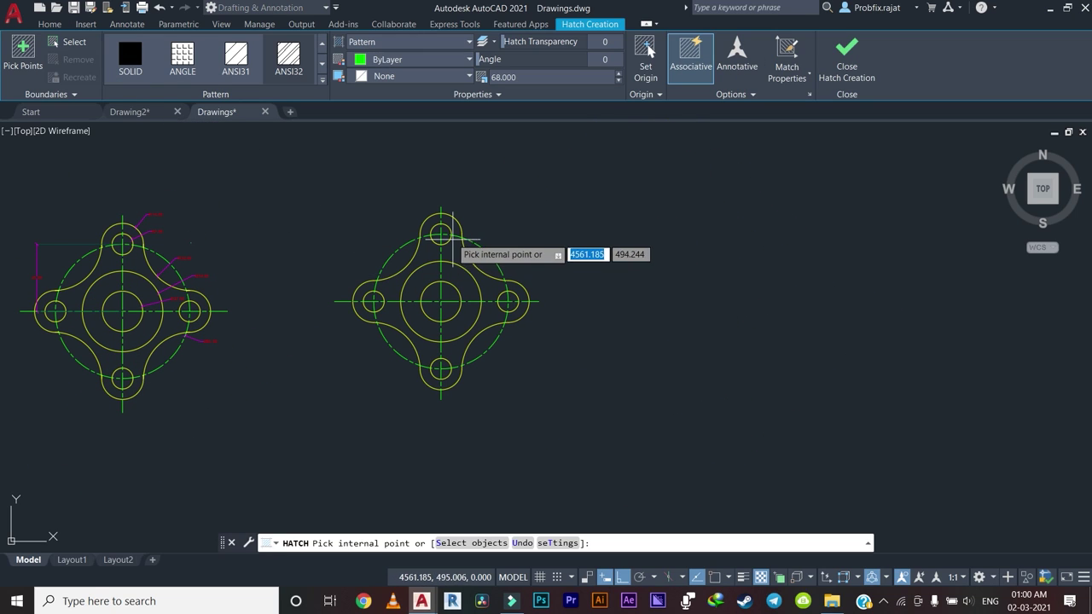
{"action": "scroll", "coordinate": [431, 247], "scroll_direction": "up", "scroll_amount": 4}
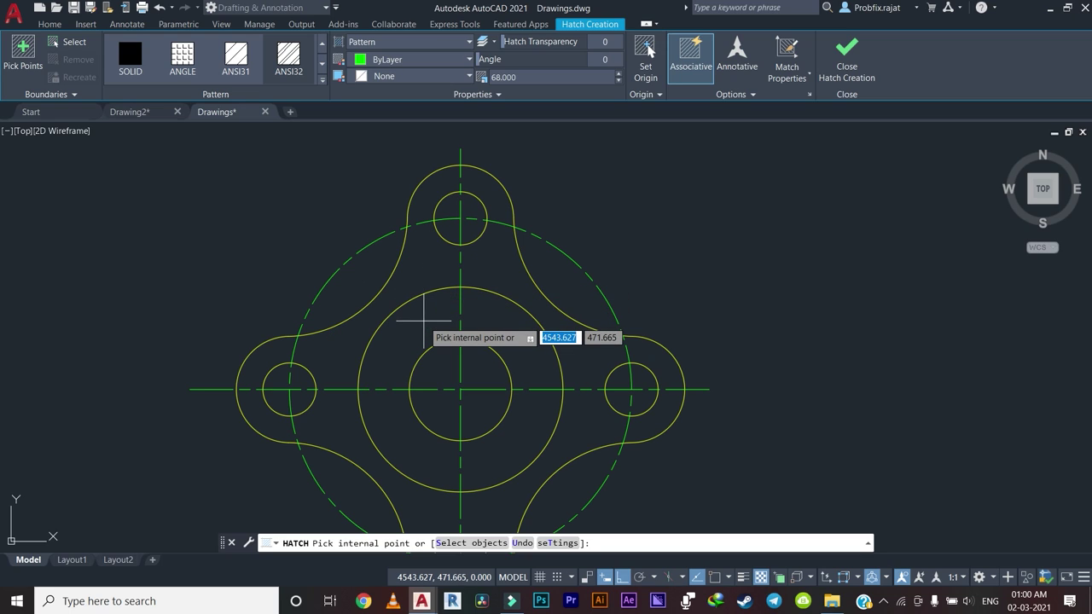
{"action": "left_click", "coordinate": [394, 326]}
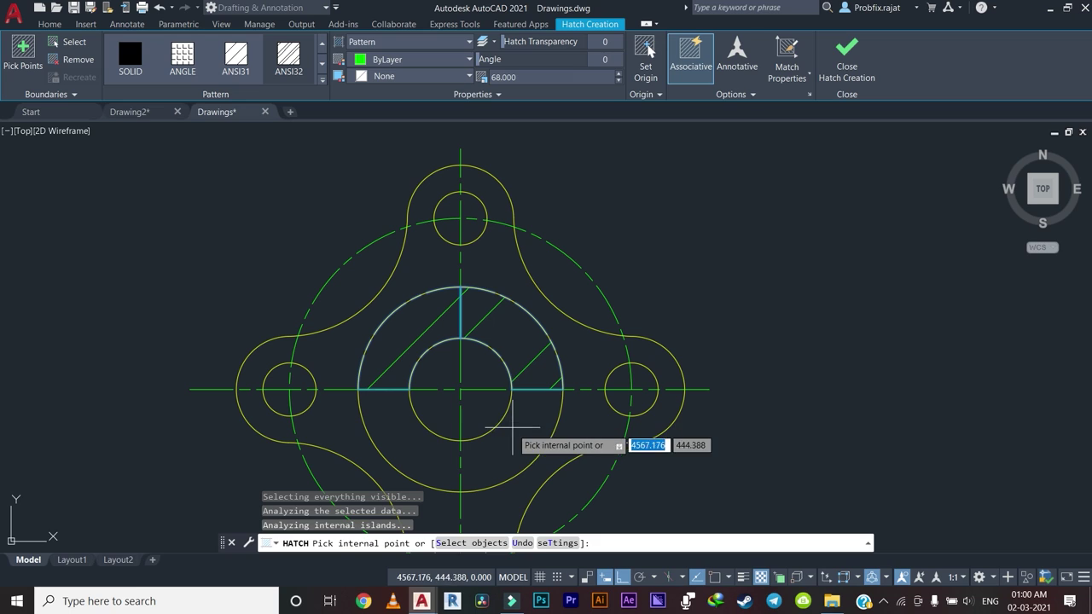
{"action": "left_click", "coordinate": [510, 431]}
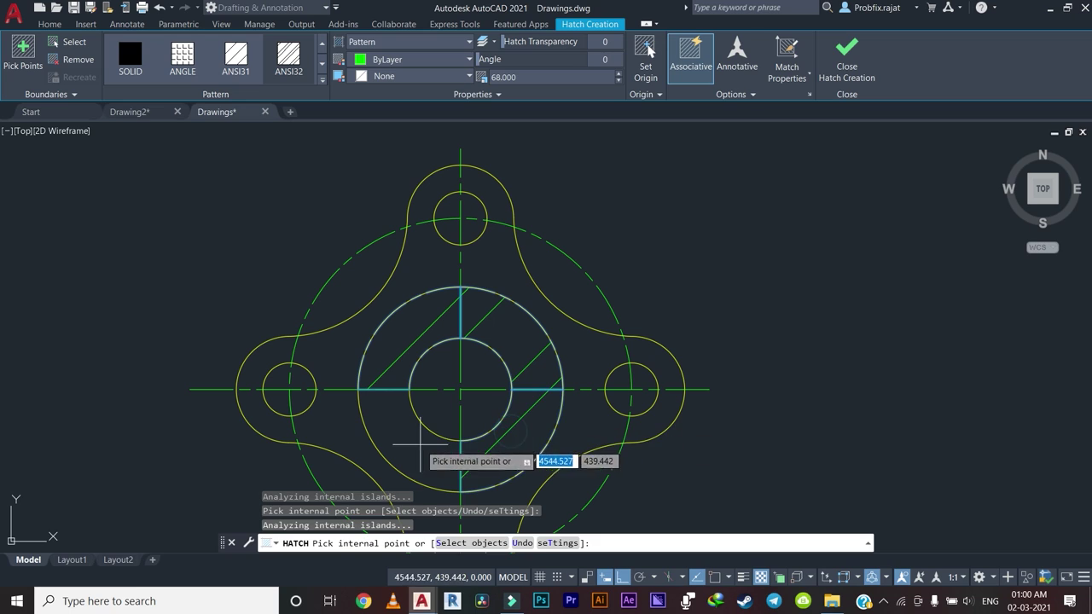
{"action": "left_click", "coordinate": [620, 79]}
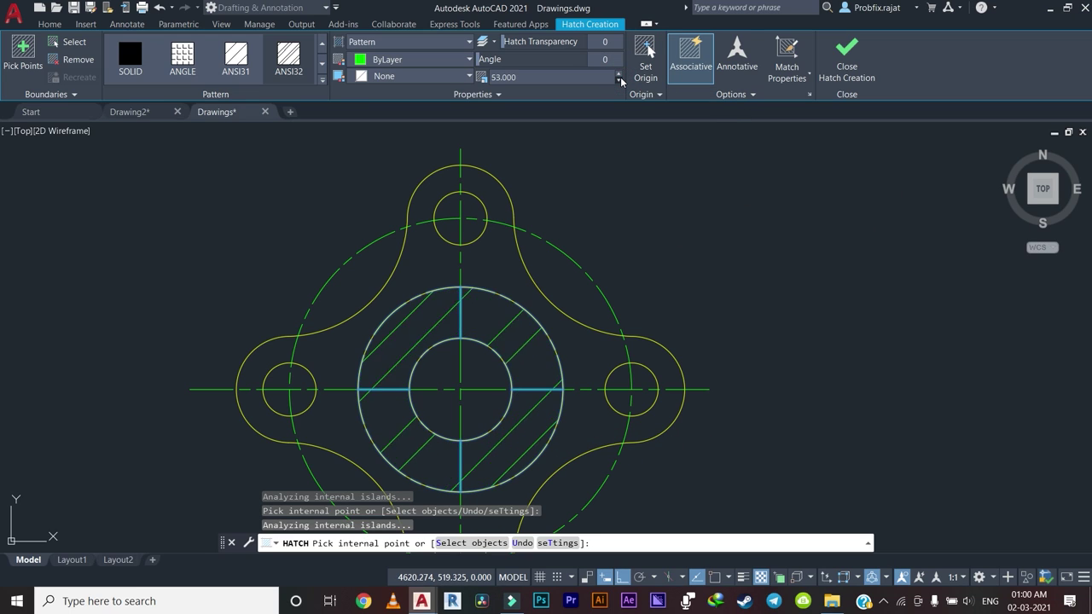
{"action": "left_click", "coordinate": [620, 78]}
{"action": "left_click", "coordinate": [236, 58]}
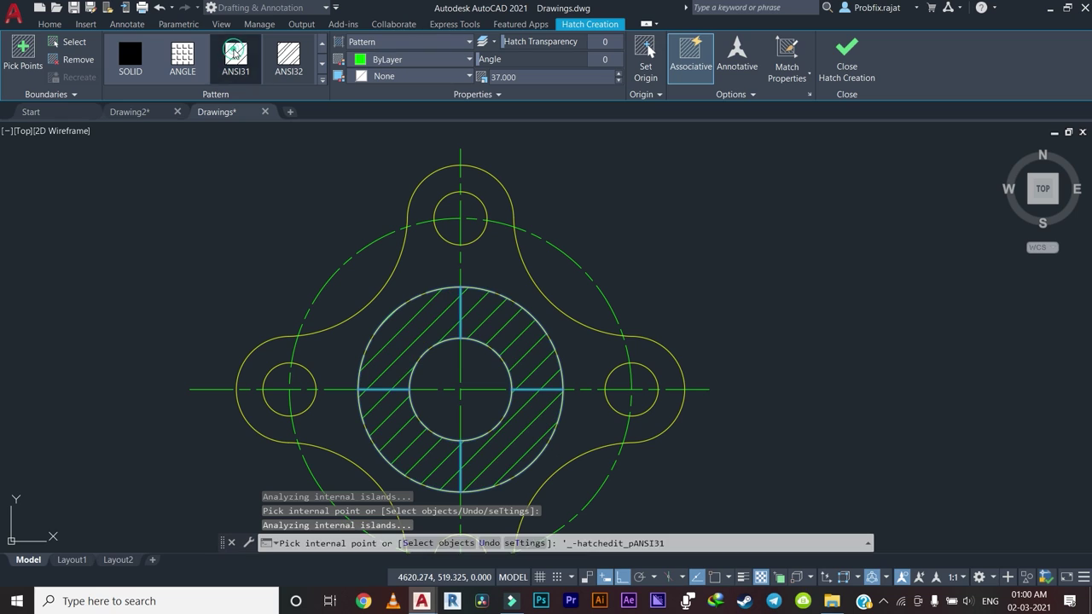
{"action": "key", "text": "Escape"}
{"action": "key", "text": "Escape"}
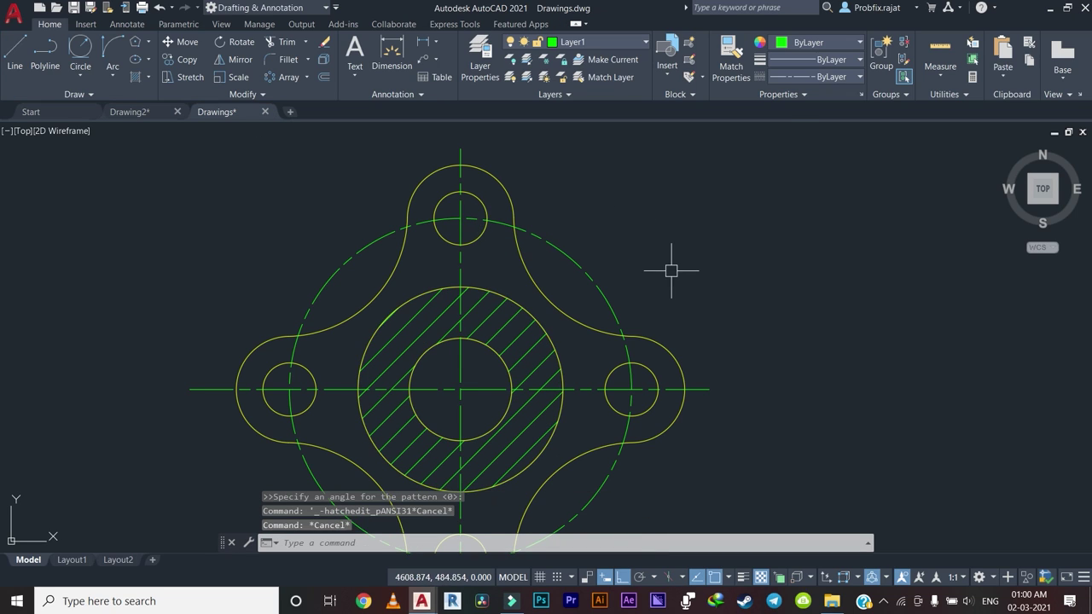
{"action": "scroll", "coordinate": [674, 271], "scroll_direction": "down", "scroll_amount": 2}
{"action": "middle_click_drag", "start_coordinate": [678, 268], "coordinate": [692, 256]}
{"action": "scroll", "coordinate": [564, 252], "scroll_direction": "down", "scroll_amount": 1}
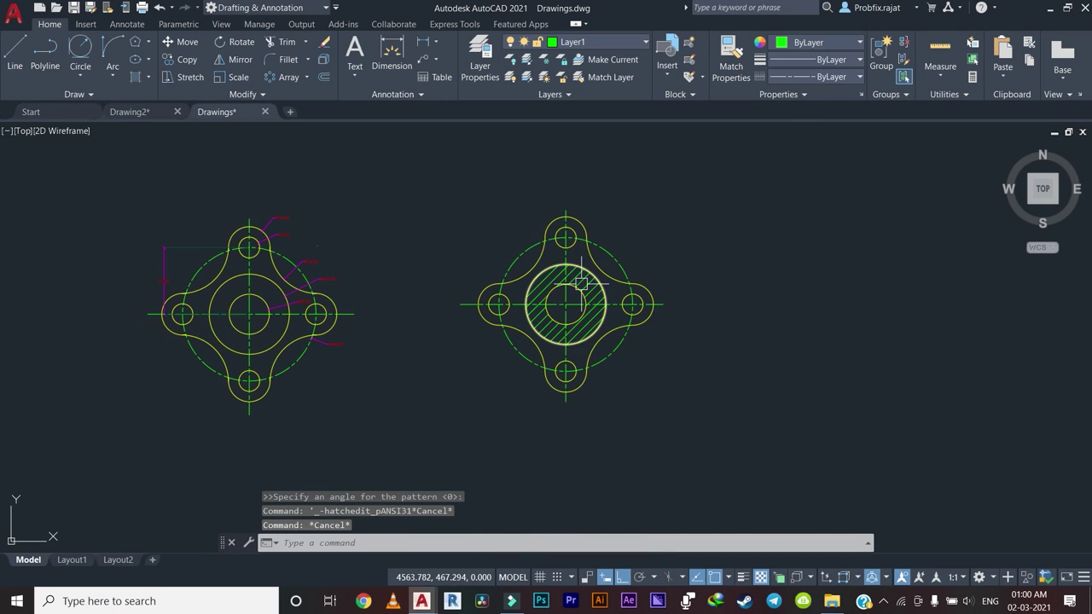
{"action": "scroll", "coordinate": [550, 267], "scroll_direction": "up", "scroll_amount": 3}
{"action": "scroll", "coordinate": [550, 268], "scroll_direction": "down", "scroll_amount": 2}
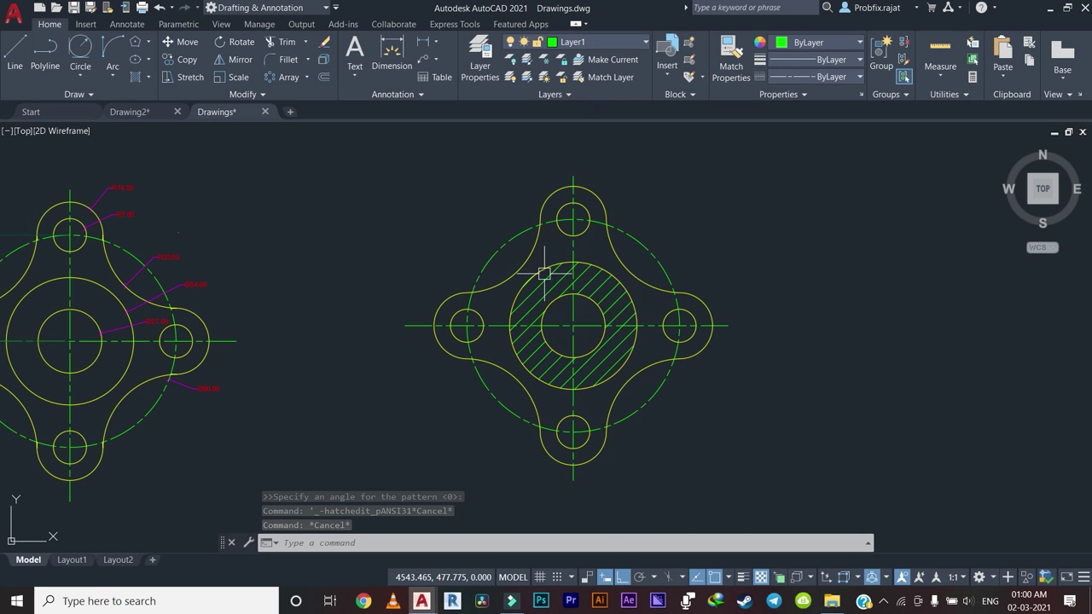
{"action": "scroll", "coordinate": [545, 273], "scroll_direction": "down", "scroll_amount": 2}
{"action": "middle_click_drag", "start_coordinate": [544, 273], "coordinate": [562, 295]}
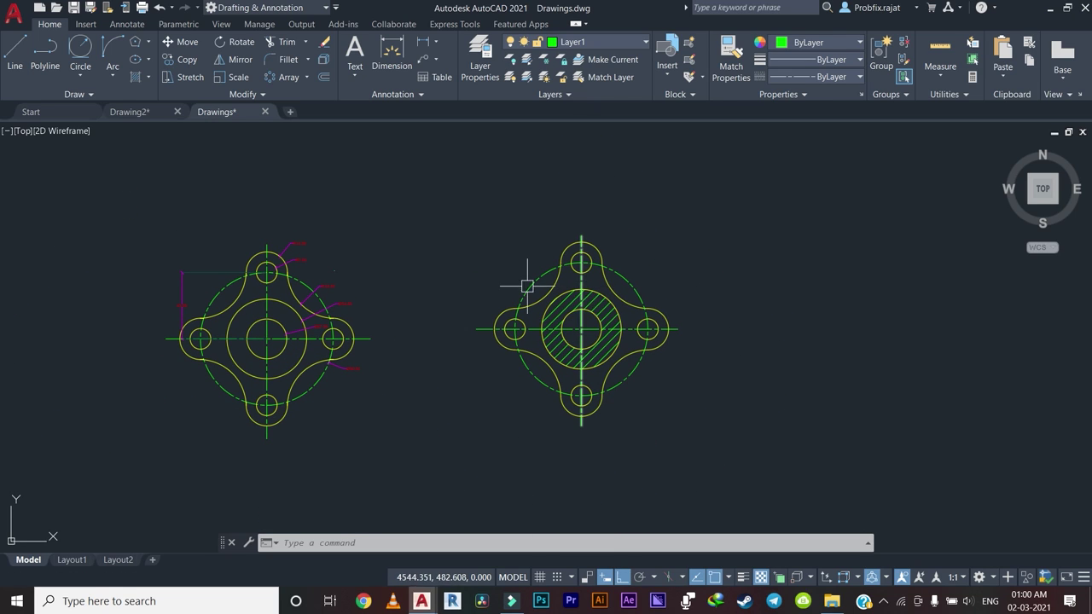
{"action": "scroll", "coordinate": [524, 285], "scroll_direction": "down", "scroll_amount": 4}
{"action": "middle_click_drag", "start_coordinate": [378, 293], "coordinate": [565, 297]}
{"action": "scroll", "coordinate": [565, 297], "scroll_direction": "down", "scroll_amount": 5}
Explode the plain rectangle's two outline objects into separate component objects.
{"action": "scroll", "coordinate": [565, 297], "scroll_direction": "down", "scroll_amount": 4}
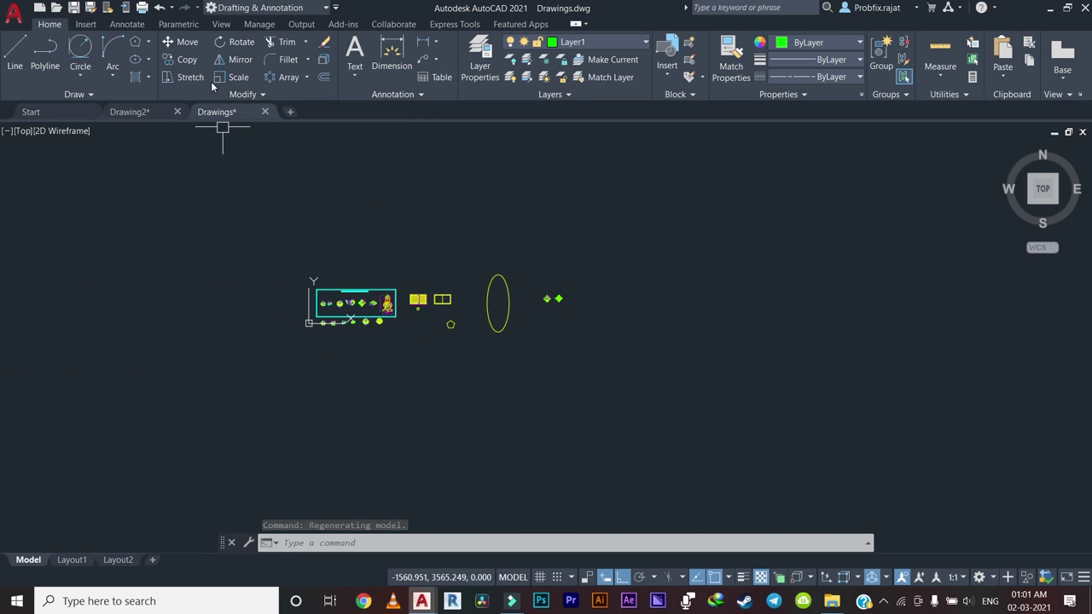
{"action": "left_click", "coordinate": [323, 60]}
{"action": "scroll", "coordinate": [376, 279], "scroll_direction": "up", "scroll_amount": 5}
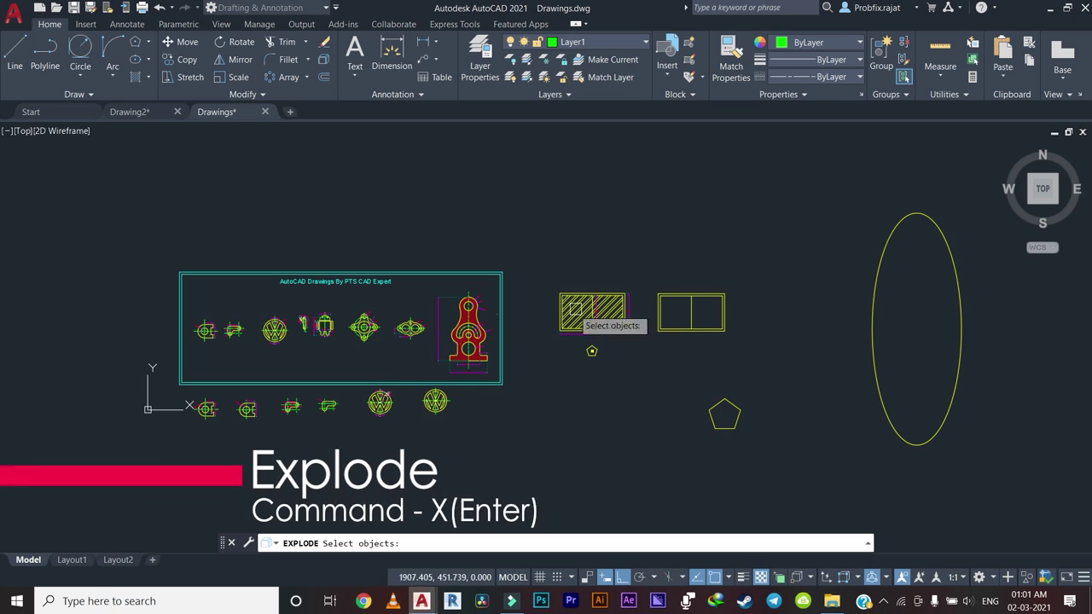
{"action": "scroll", "coordinate": [625, 307], "scroll_direction": "up", "scroll_amount": 3}
{"action": "middle_click_drag", "start_coordinate": [702, 300], "coordinate": [460, 310]}
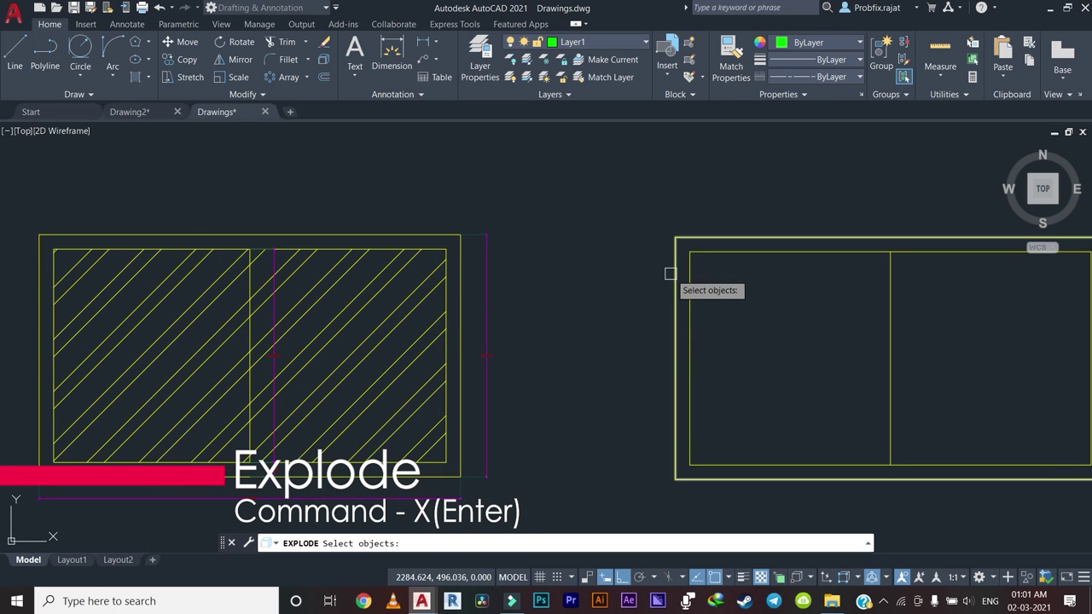
{"action": "middle_click_drag", "start_coordinate": [671, 272], "coordinate": [441, 269]}
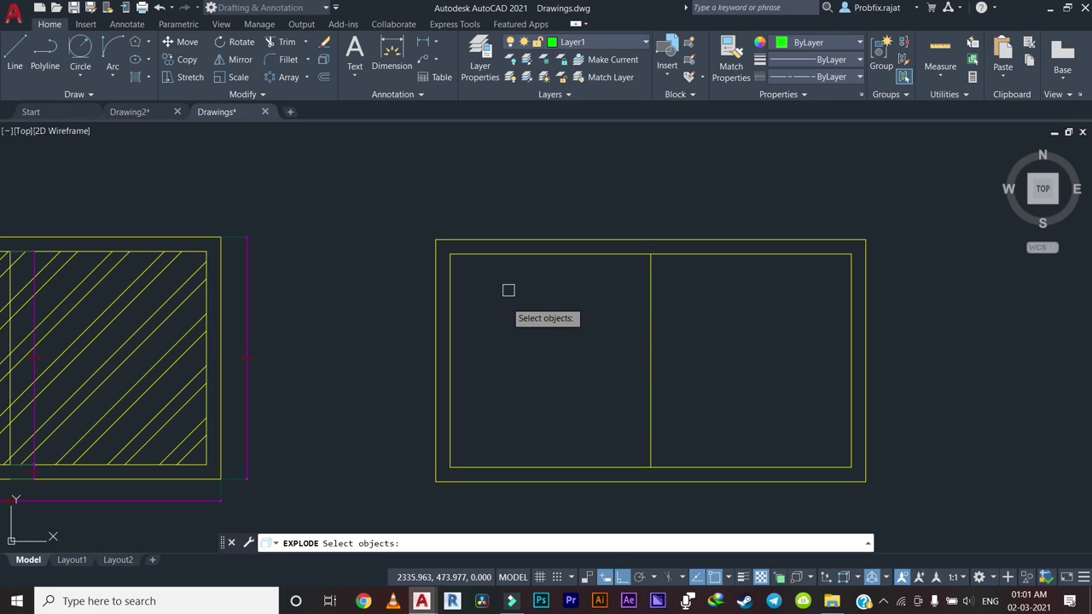
{"action": "left_click", "coordinate": [547, 155]}
{"action": "left_click", "coordinate": [353, 375]}
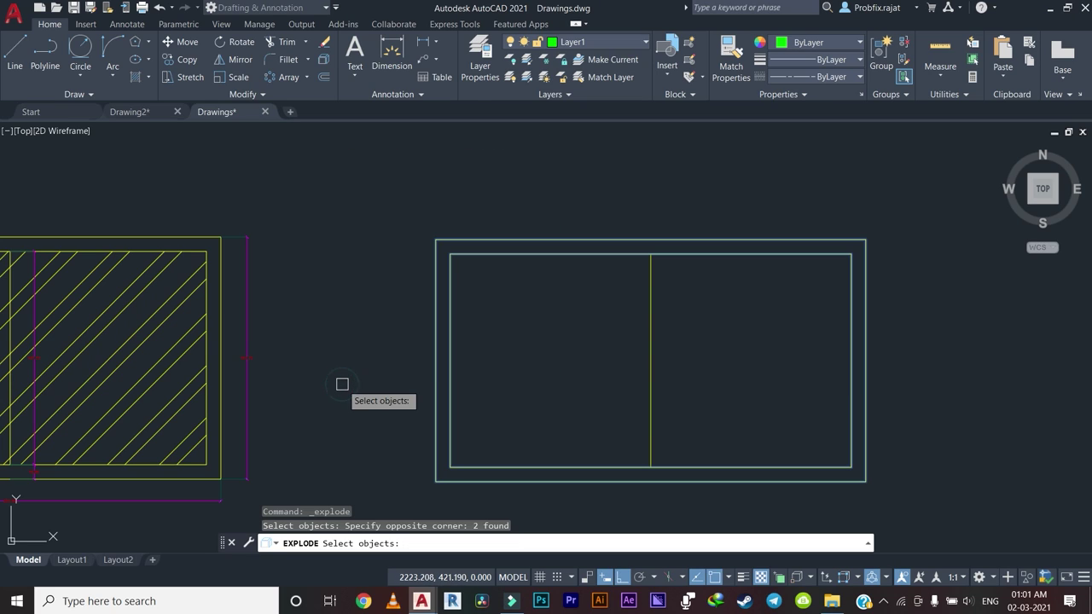
{"action": "key", "text": "Return"}
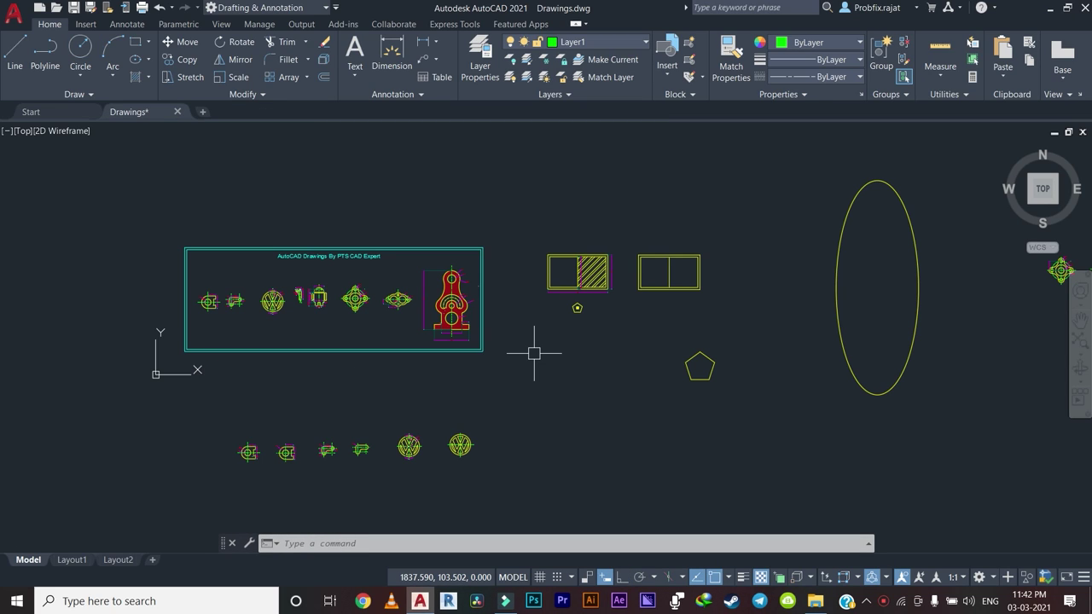
{"action": "middle_click_drag", "start_coordinate": [542, 345], "coordinate": [557, 350]}
{"action": "scroll", "coordinate": [578, 297], "scroll_direction": "up", "scroll_amount": 5}
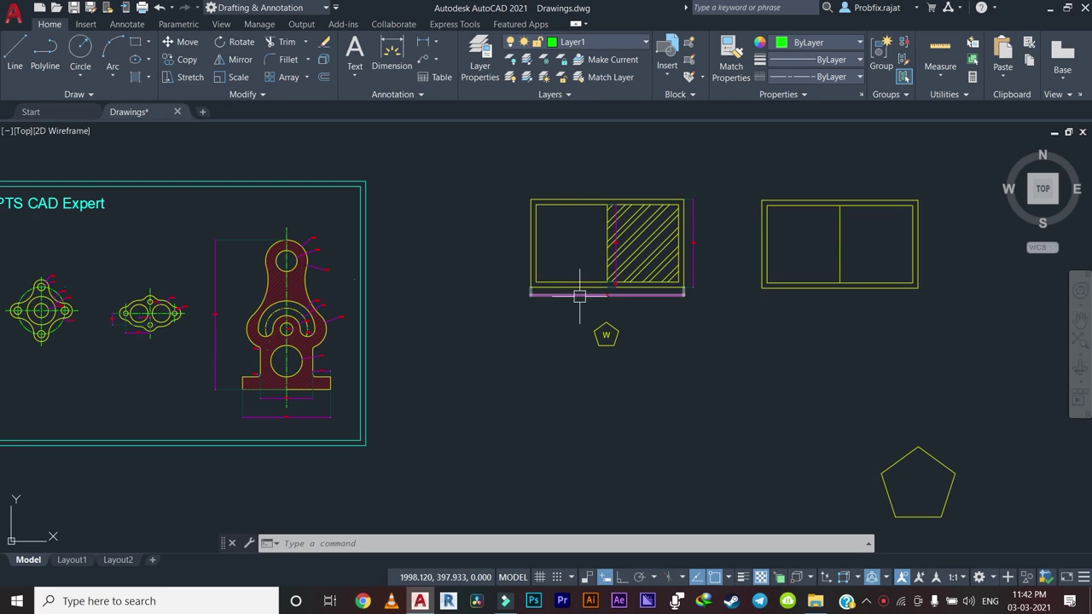
{"action": "middle_click_drag", "start_coordinate": [558, 305], "coordinate": [555, 336]}
{"action": "scroll", "coordinate": [546, 333], "scroll_direction": "down", "scroll_amount": 2}
{"action": "scroll", "coordinate": [533, 329], "scroll_direction": "down", "scroll_amount": 5}
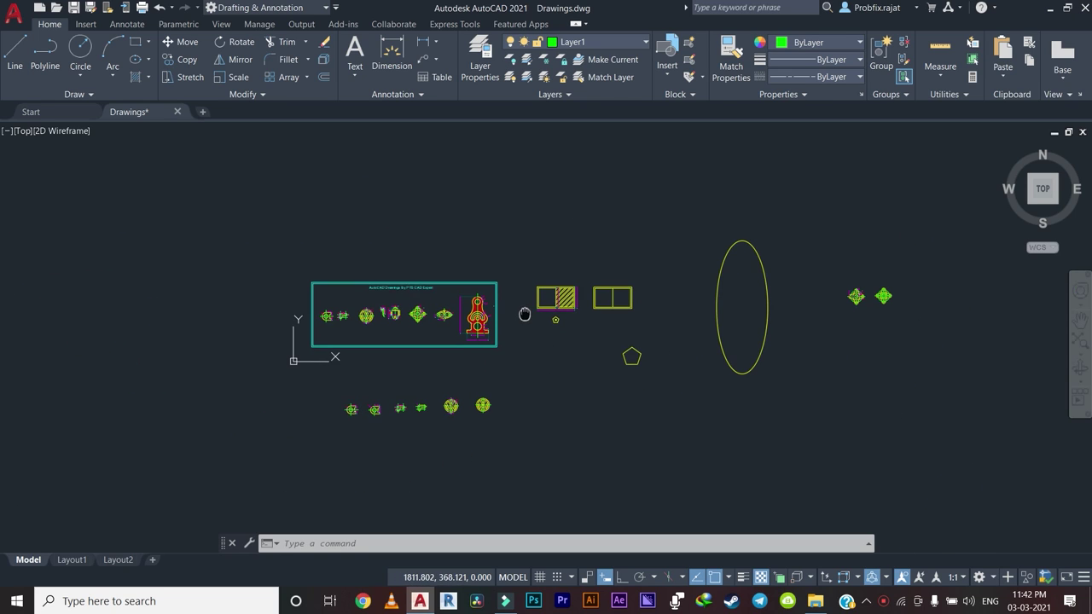
{"action": "scroll", "coordinate": [524, 351], "scroll_direction": "up", "scroll_amount": 2}
{"action": "middle_click_drag", "start_coordinate": [509, 355], "coordinate": [503, 355]}
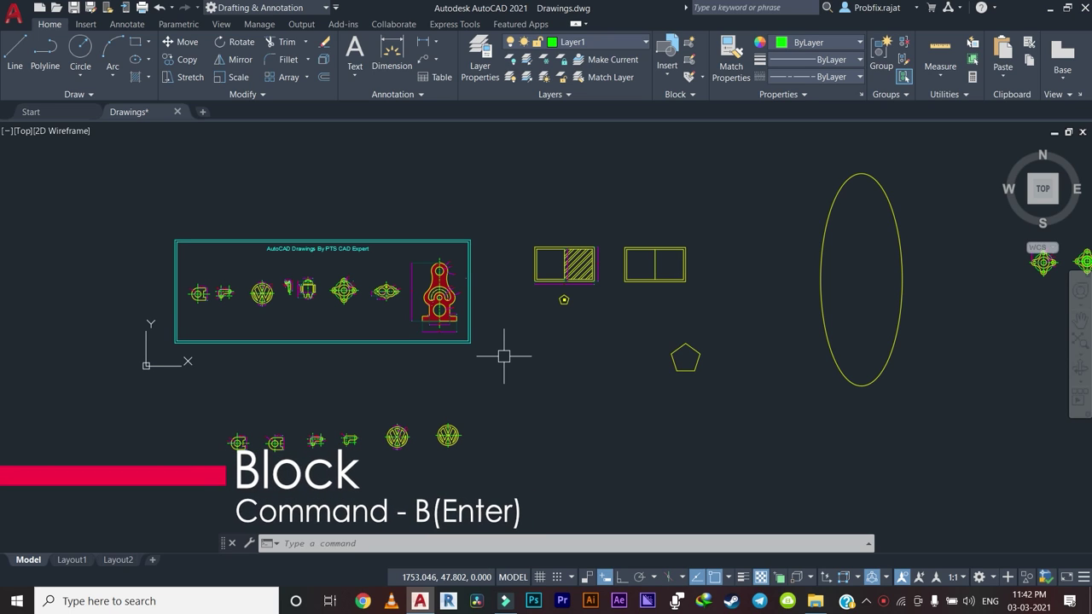
{"action": "scroll", "coordinate": [386, 309], "scroll_direction": "up", "scroll_amount": 3}
{"action": "scroll", "coordinate": [388, 310], "scroll_direction": "down", "scroll_amount": 3}
{"action": "middle_click_drag", "start_coordinate": [386, 310], "coordinate": [402, 320]}
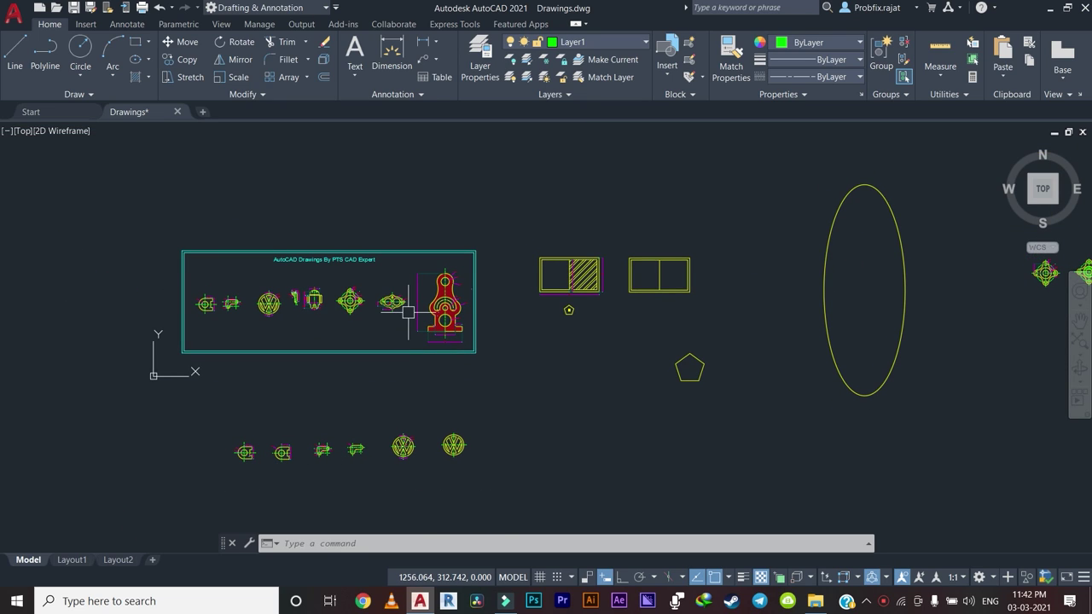
{"action": "key", "text": "Escape"}
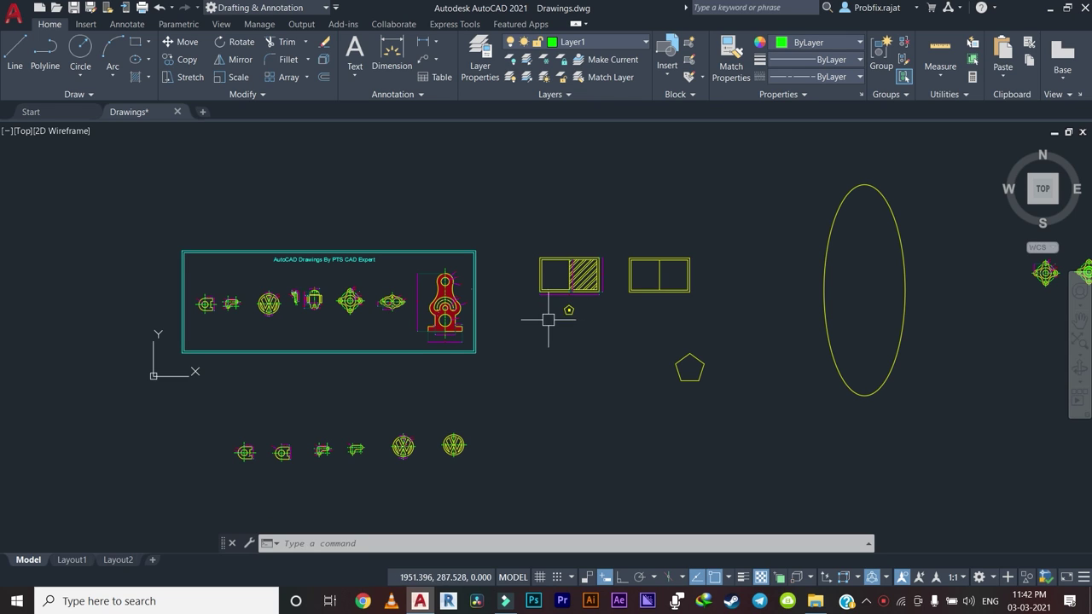
{"action": "scroll", "coordinate": [548, 345], "scroll_direction": "up", "scroll_amount": 3}
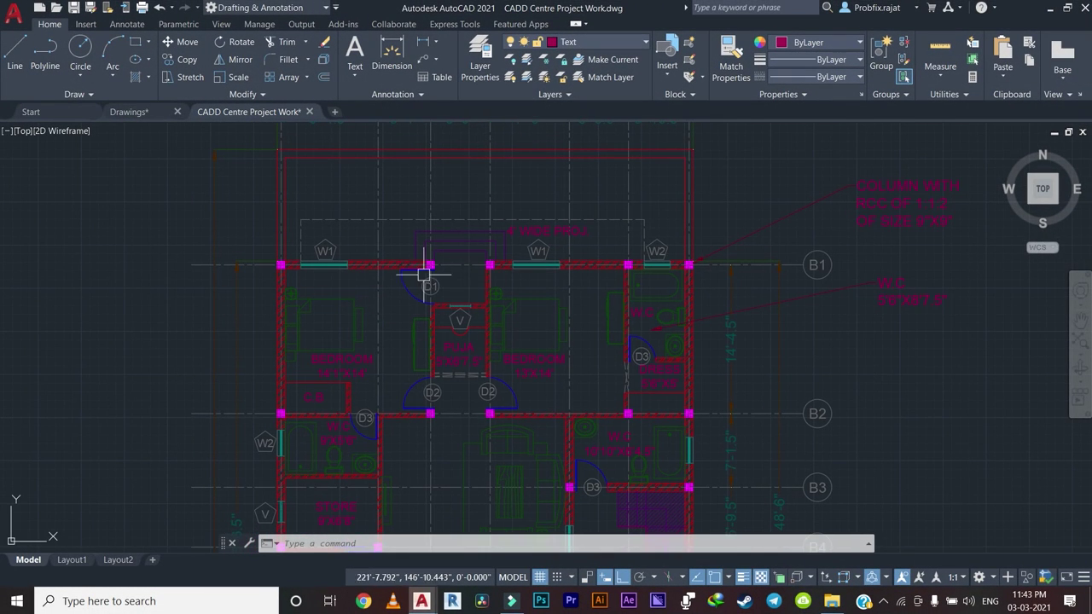
Pan and zoom across the floor plan's rooms, briefly selecting a D2 door arc near the Puja room.
{"action": "scroll", "coordinate": [310, 276], "scroll_direction": "up", "scroll_amount": 2}
{"action": "scroll", "coordinate": [312, 276], "scroll_direction": "down", "scroll_amount": 2}
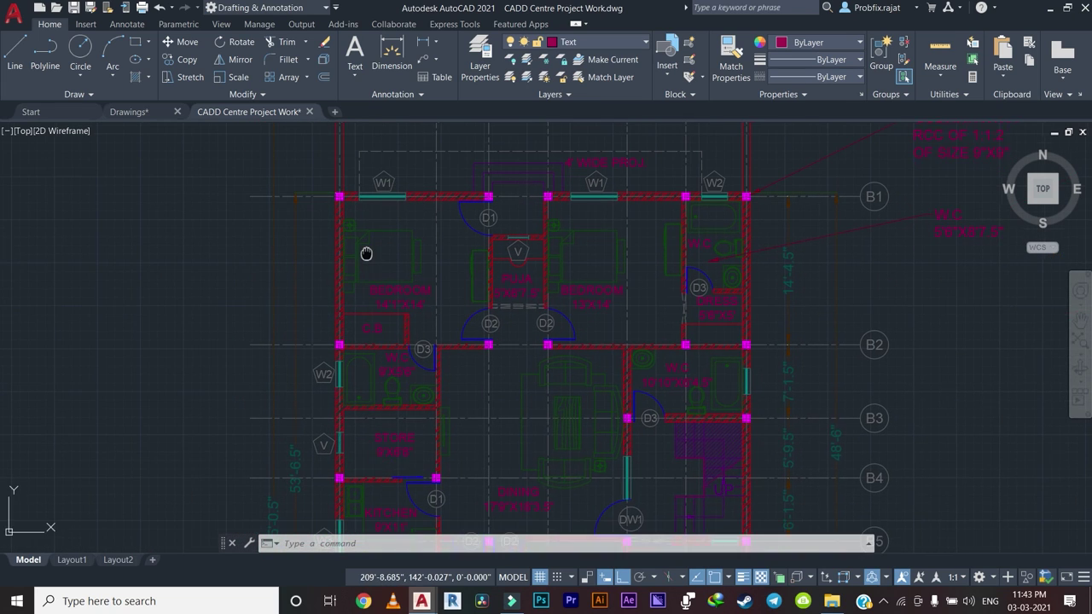
{"action": "mouse_move", "coordinate": [369, 262]}
{"action": "middle_mouse_down"}
{"action": "mouse_move", "coordinate": [317, 211]}
{"action": "mouse_move", "coordinate": [291, 152]}
{"action": "middle_mouse_up"}
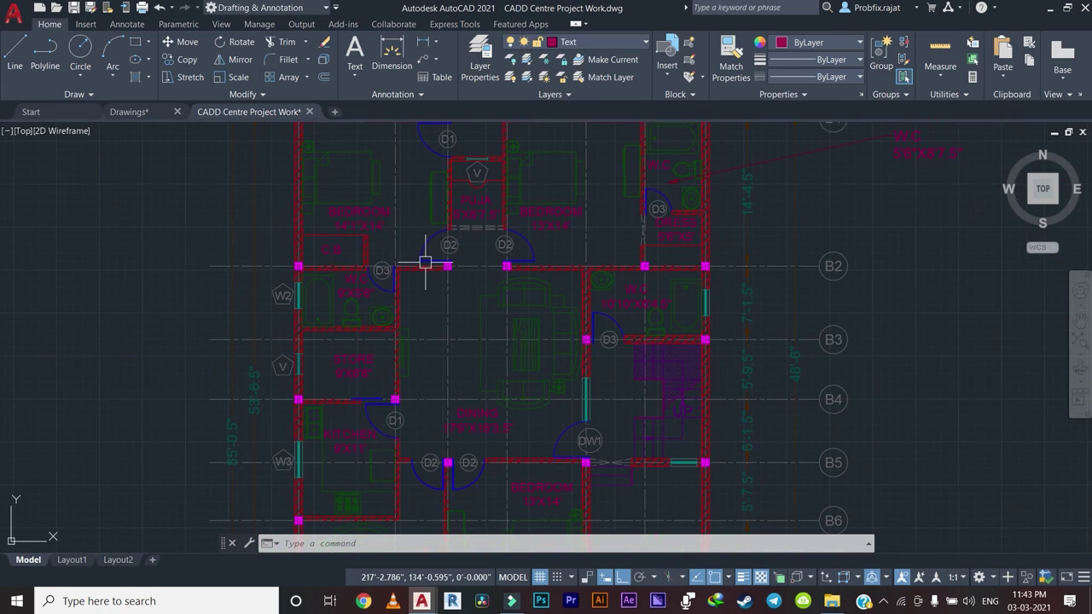
{"action": "middle_click_drag", "start_coordinate": [565, 328], "coordinate": [560, 219]}
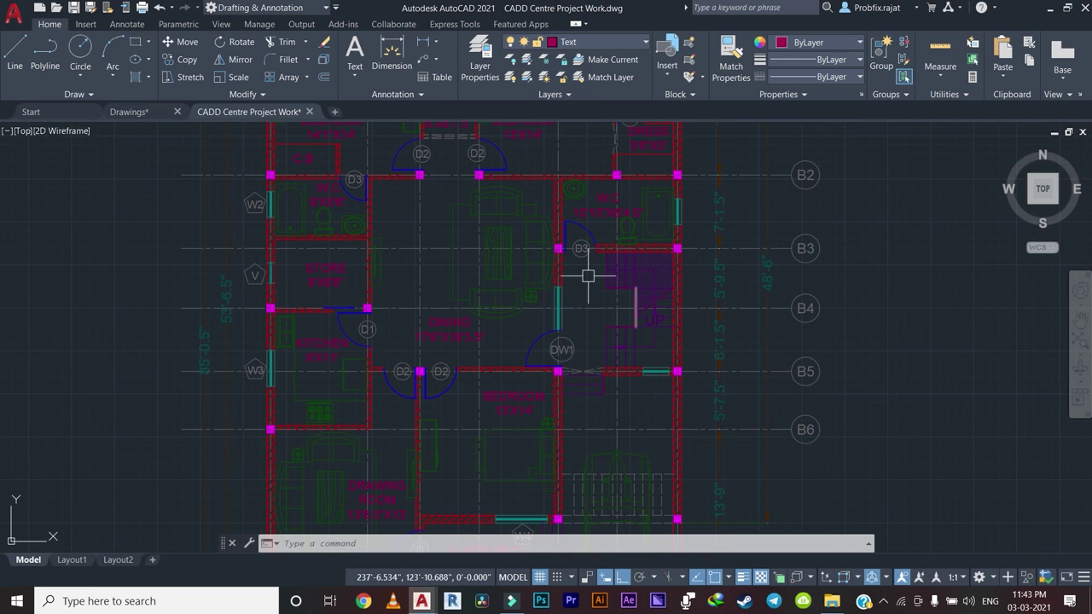
{"action": "scroll", "coordinate": [572, 275], "scroll_direction": "down", "scroll_amount": 2}
{"action": "scroll", "coordinate": [585, 226], "scroll_direction": "up", "scroll_amount": 2}
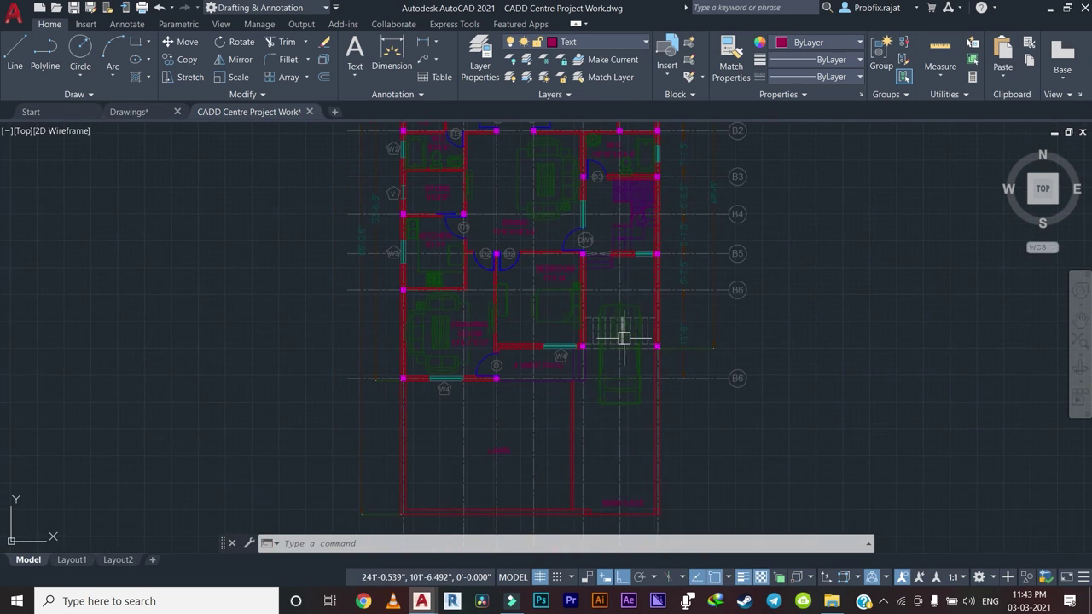
{"action": "scroll", "coordinate": [621, 338], "scroll_direction": "up", "scroll_amount": 2}
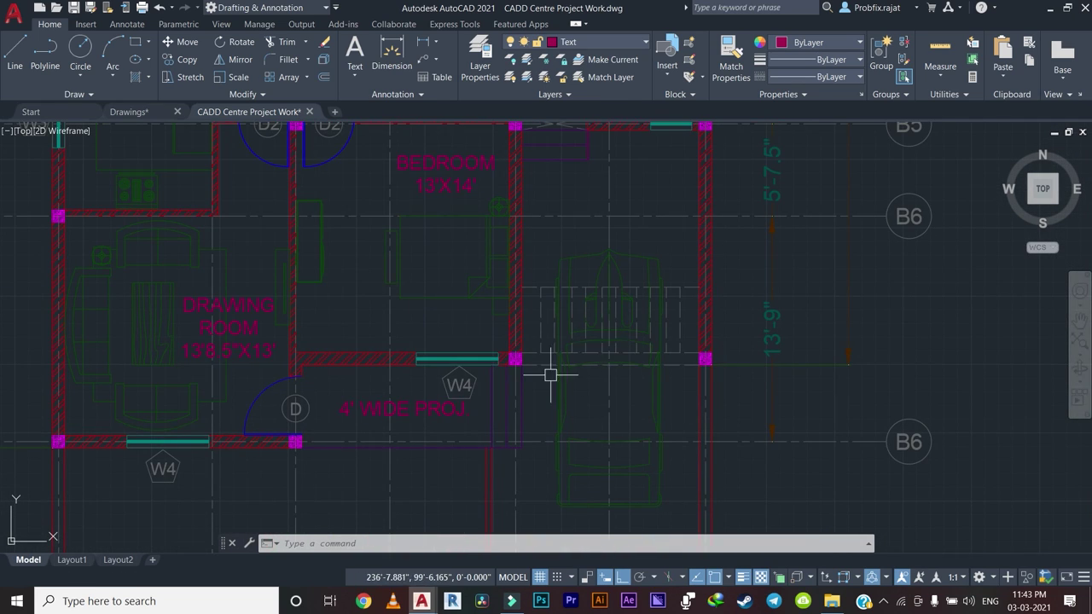
{"action": "scroll", "coordinate": [609, 372], "scroll_direction": "down", "scroll_amount": 2}
{"action": "scroll", "coordinate": [597, 379], "scroll_direction": "down", "scroll_amount": 3}
{"action": "scroll", "coordinate": [533, 296], "scroll_direction": "up", "scroll_amount": 5}
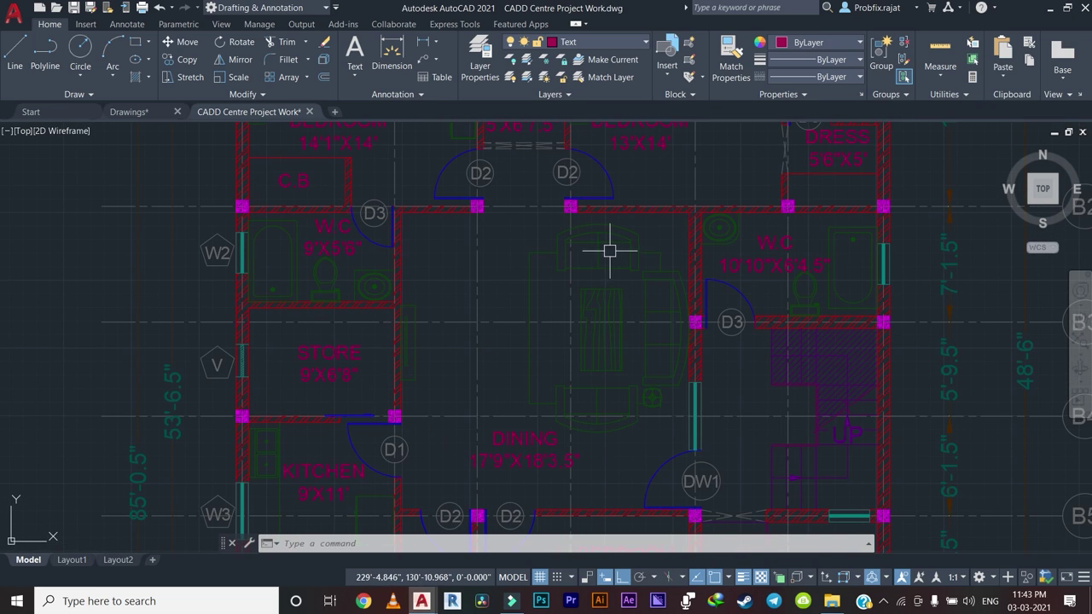
{"action": "middle_click_drag", "start_coordinate": [557, 189], "coordinate": [568, 267]}
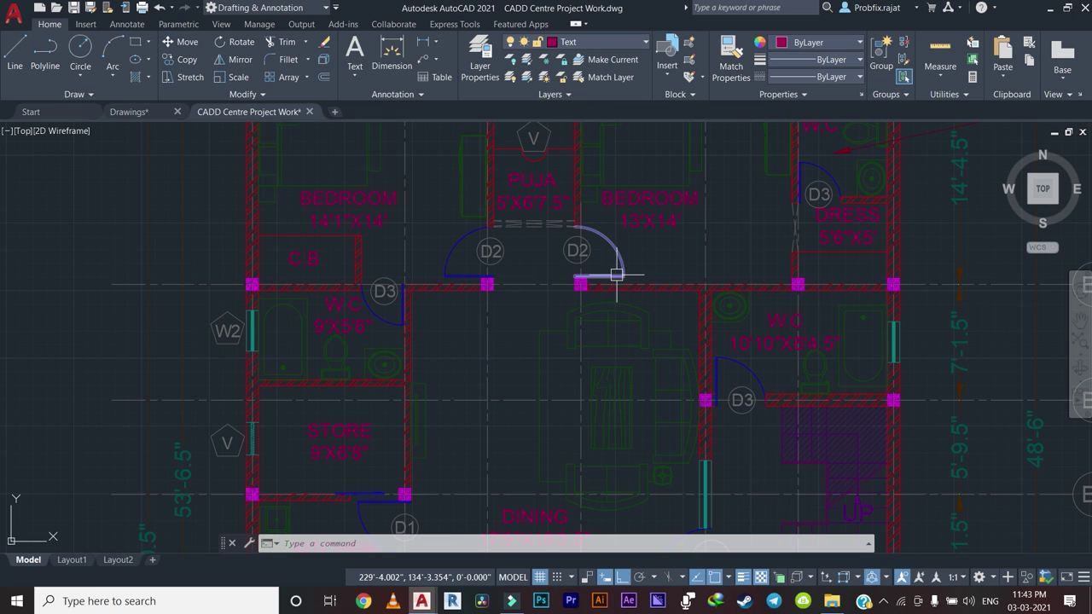
{"action": "scroll", "coordinate": [466, 251], "scroll_direction": "up", "scroll_amount": 5}
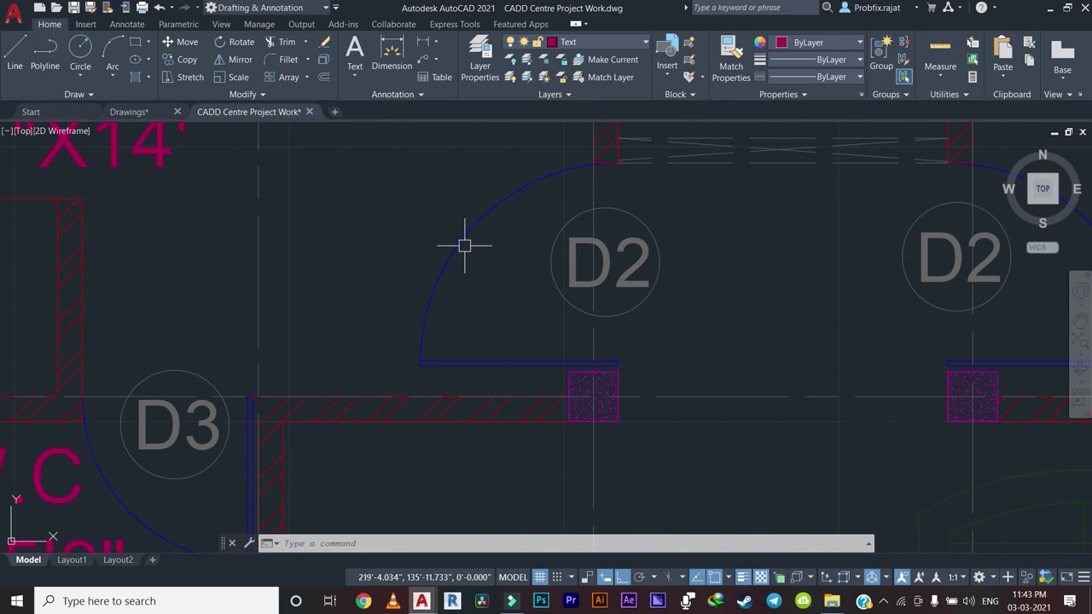
{"action": "left_click", "coordinate": [465, 246]}
{"action": "scroll", "coordinate": [424, 282], "scroll_direction": "down", "scroll_amount": 4}
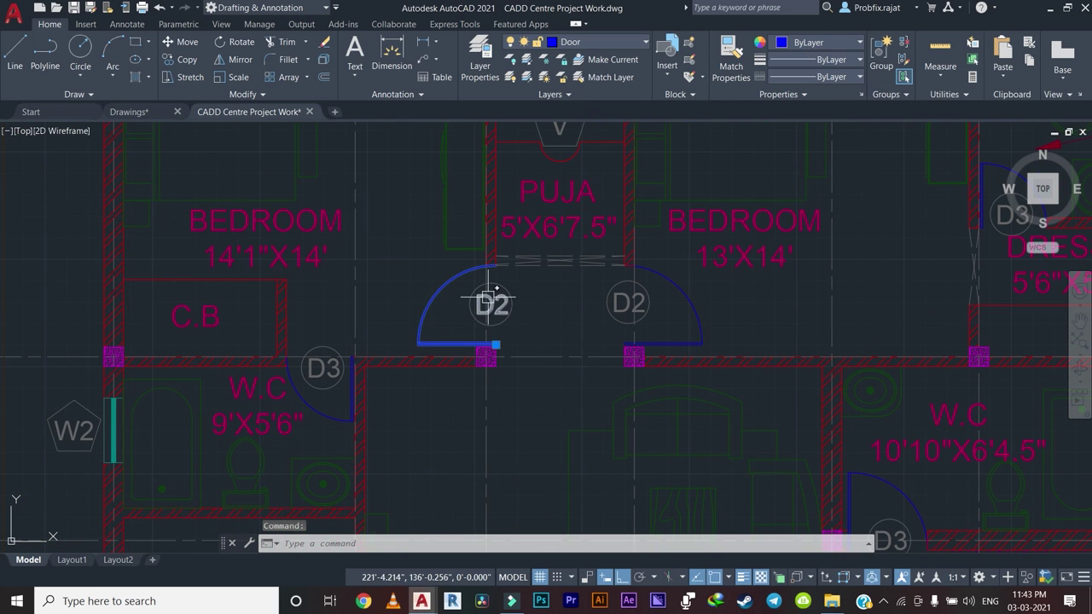
{"action": "key", "text": "Escape"}
{"action": "scroll", "coordinate": [490, 298], "scroll_direction": "down", "scroll_amount": 3}
{"action": "scroll", "coordinate": [463, 282], "scroll_direction": "down", "scroll_amount": 2}
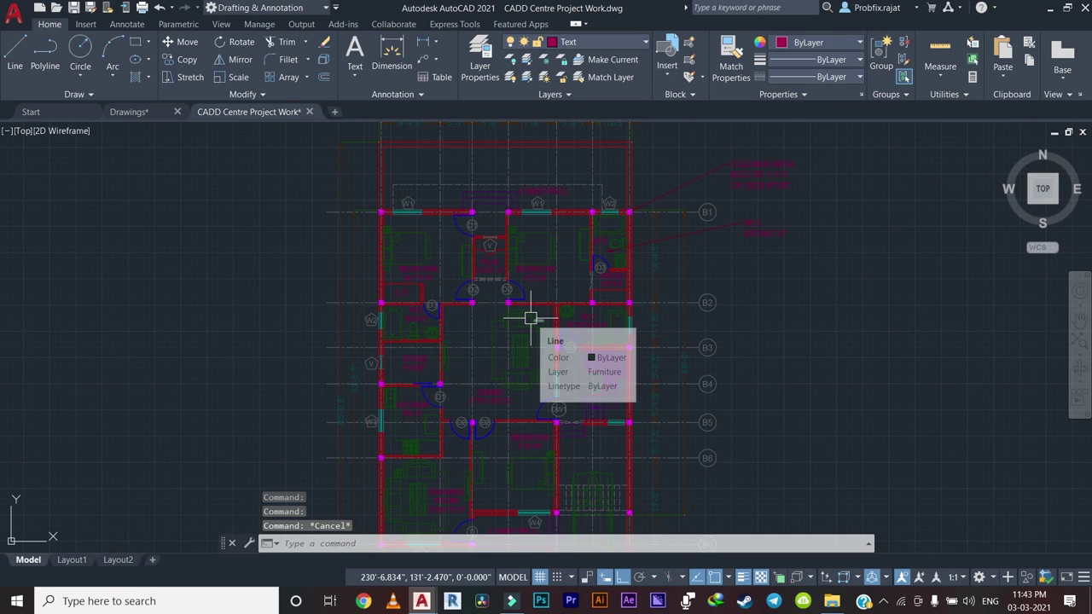
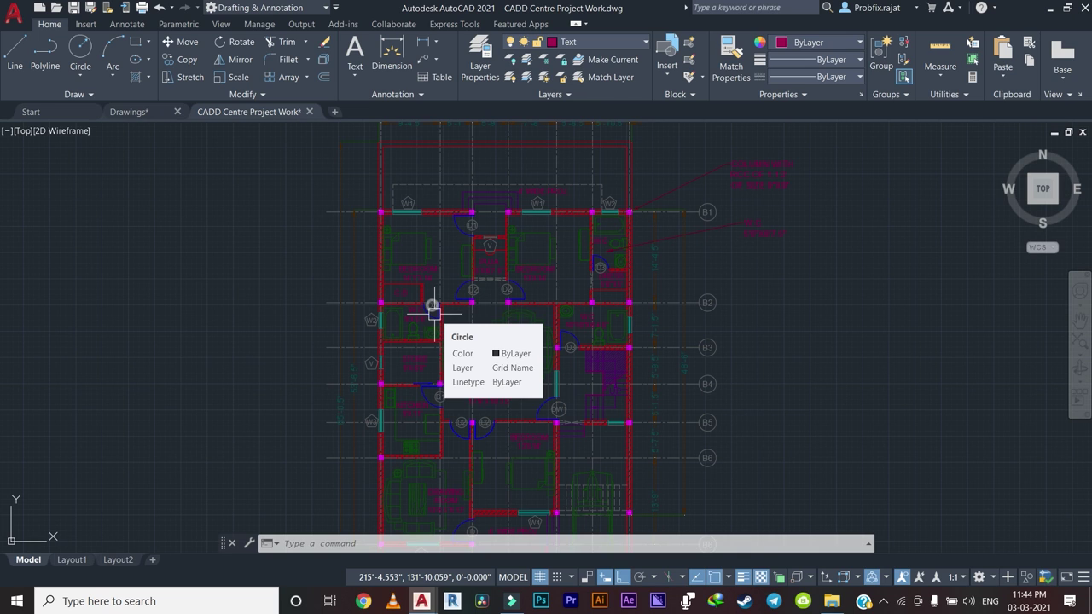
Switch to the Drawings file and shift the view slightly left.
{"action": "scroll", "coordinate": [494, 290], "scroll_direction": "up", "scroll_amount": 2}
{"action": "scroll", "coordinate": [468, 251], "scroll_direction": "up", "scroll_amount": 3}
{"action": "scroll", "coordinate": [512, 307], "scroll_direction": "down", "scroll_amount": 5}
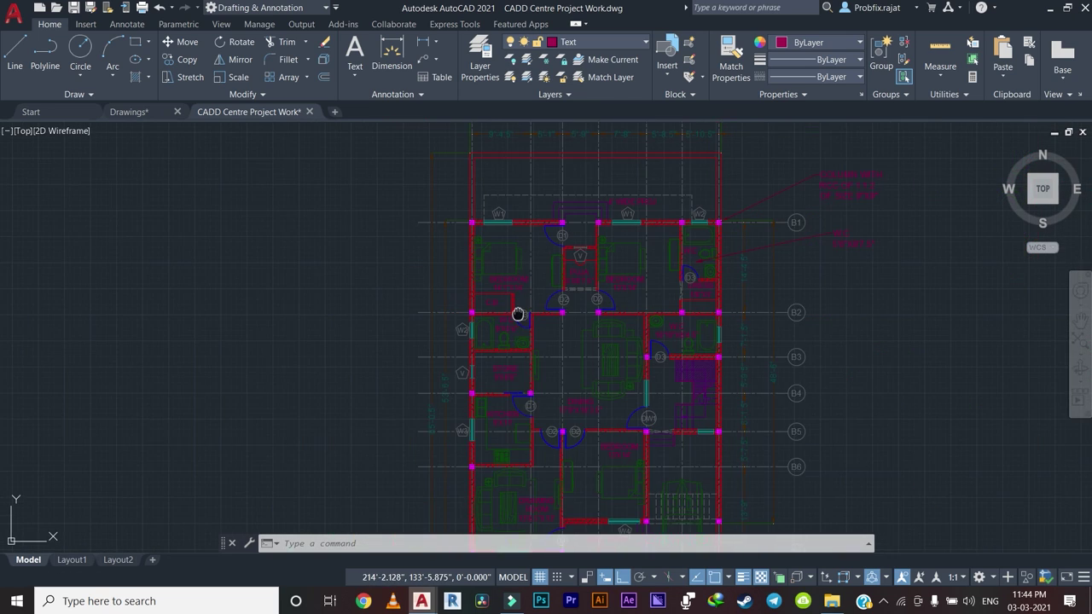
{"action": "scroll", "coordinate": [500, 293], "scroll_direction": "up", "scroll_amount": 2}
{"action": "left_click", "coordinate": [155, 111]}
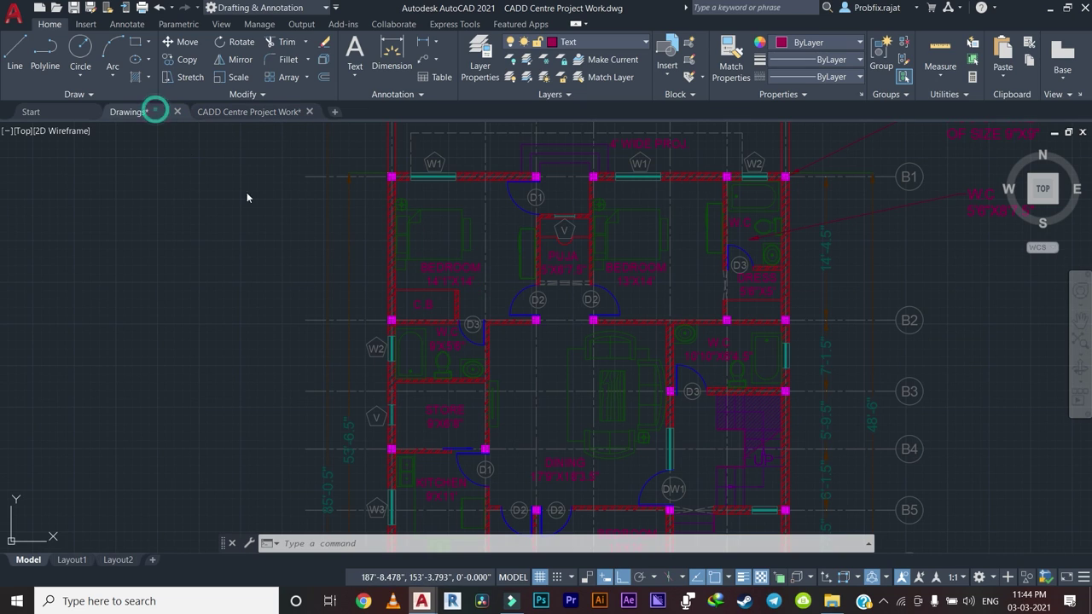
{"action": "scroll", "coordinate": [408, 364], "scroll_direction": "up", "scroll_amount": 2}
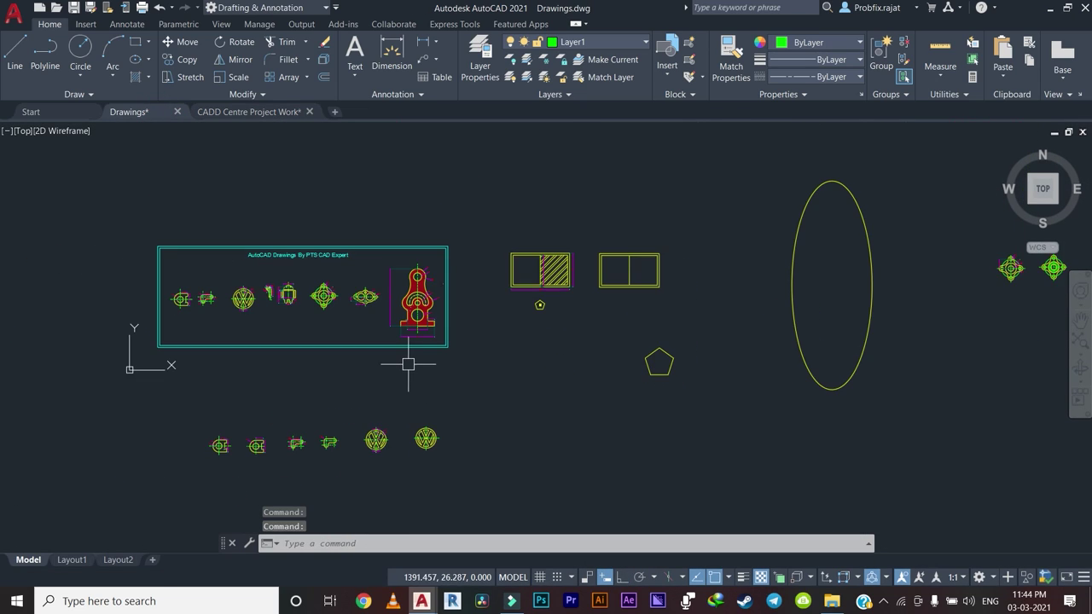
{"action": "middle_click_drag", "start_coordinate": [408, 364], "coordinate": [381, 360]}
Start a new block definition with its base point at the bracket's circle centre.
{"action": "key", "text": "Return"}
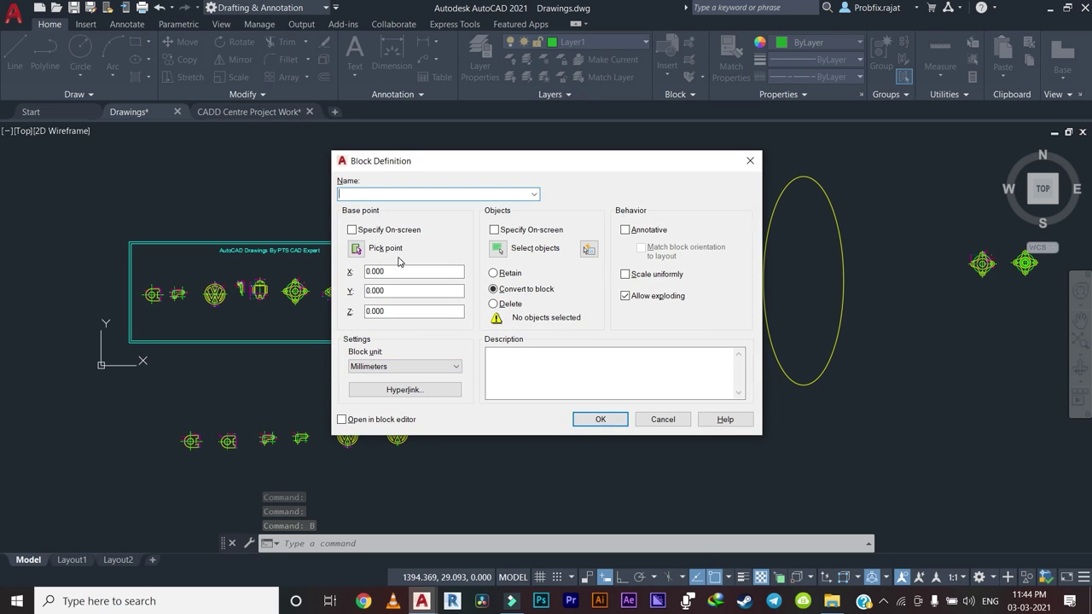
{"action": "left_click", "coordinate": [358, 248]}
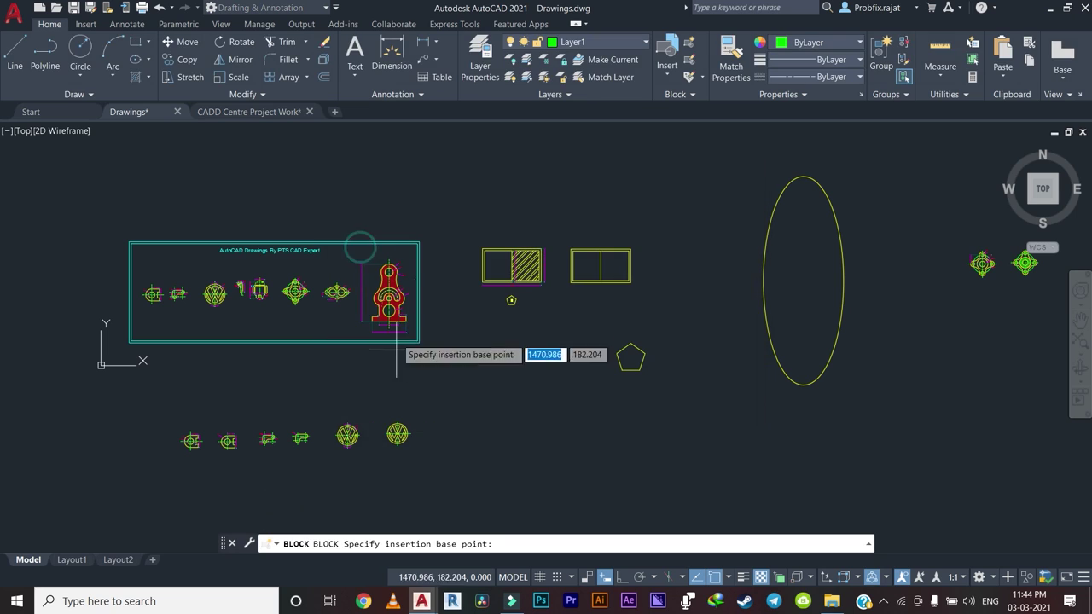
{"action": "scroll", "coordinate": [239, 405], "scroll_direction": "up", "scroll_amount": 2}
{"action": "middle_click_drag", "start_coordinate": [239, 405], "coordinate": [389, 377]}
{"action": "scroll", "coordinate": [297, 421], "scroll_direction": "up", "scroll_amount": 3}
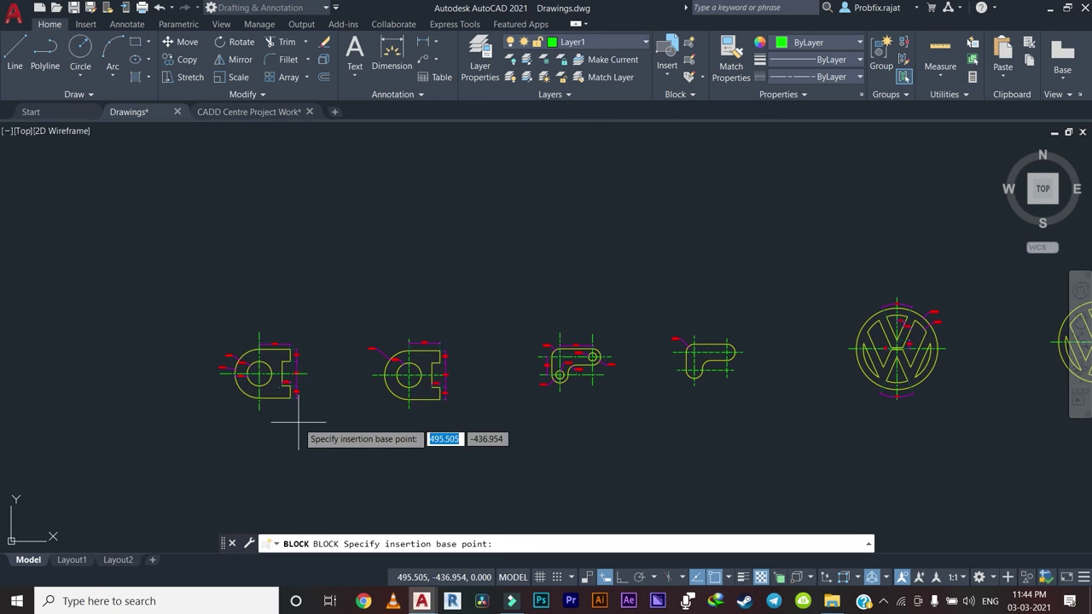
{"action": "scroll", "coordinate": [295, 421], "scroll_direction": "up", "scroll_amount": 1}
{"action": "scroll", "coordinate": [290, 421], "scroll_direction": "up", "scroll_amount": 3}
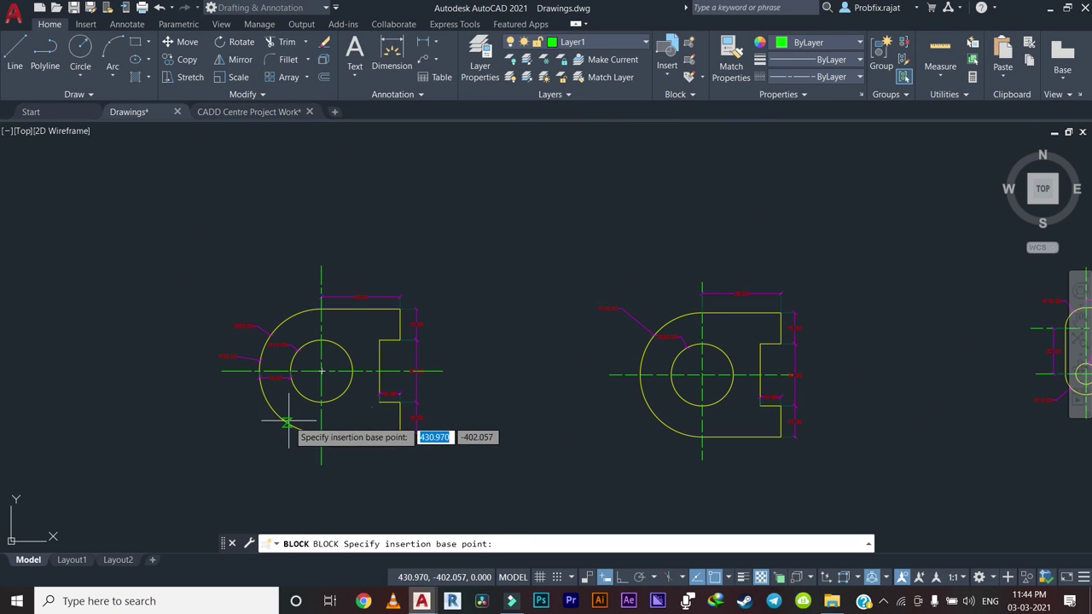
{"action": "scroll", "coordinate": [321, 371], "scroll_direction": "up", "scroll_amount": 2}
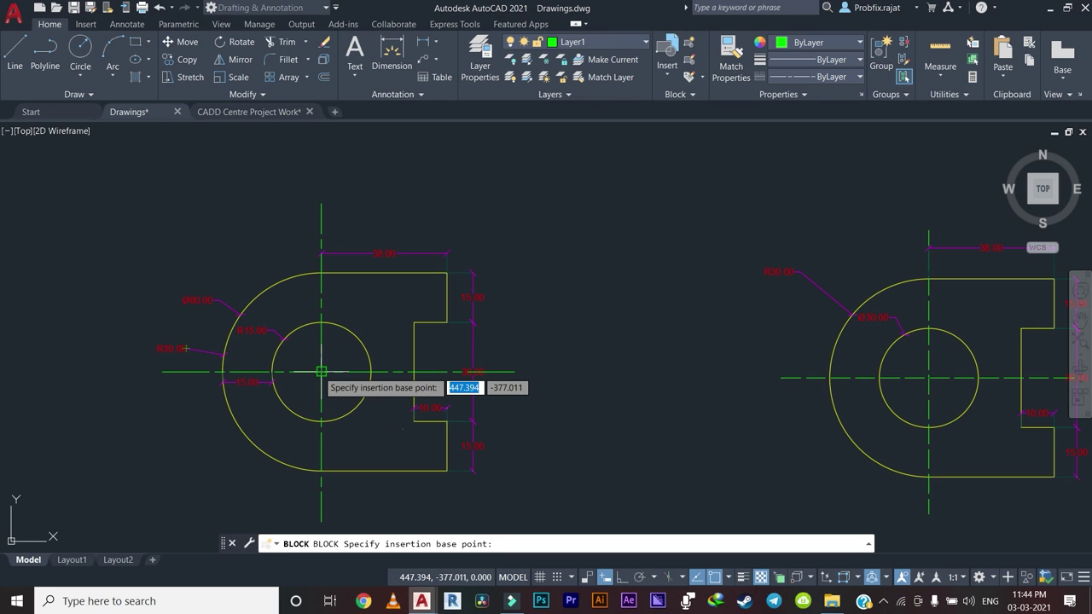
{"action": "left_click", "coordinate": [321, 372]}
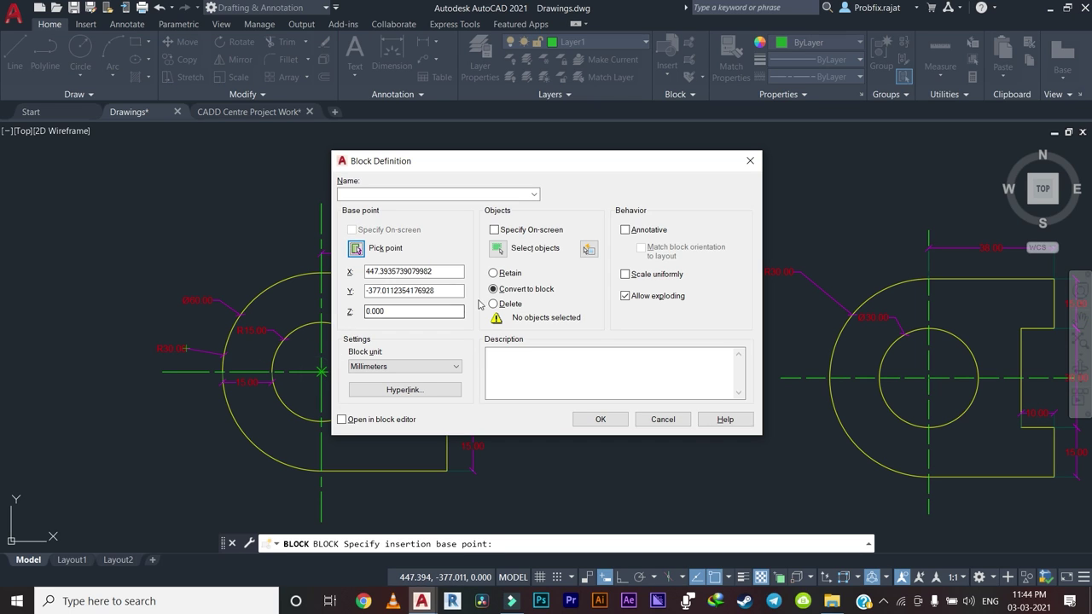
Window-select the bracket's 20 objects and create the block named 123.
{"action": "left_click", "coordinate": [498, 248]}
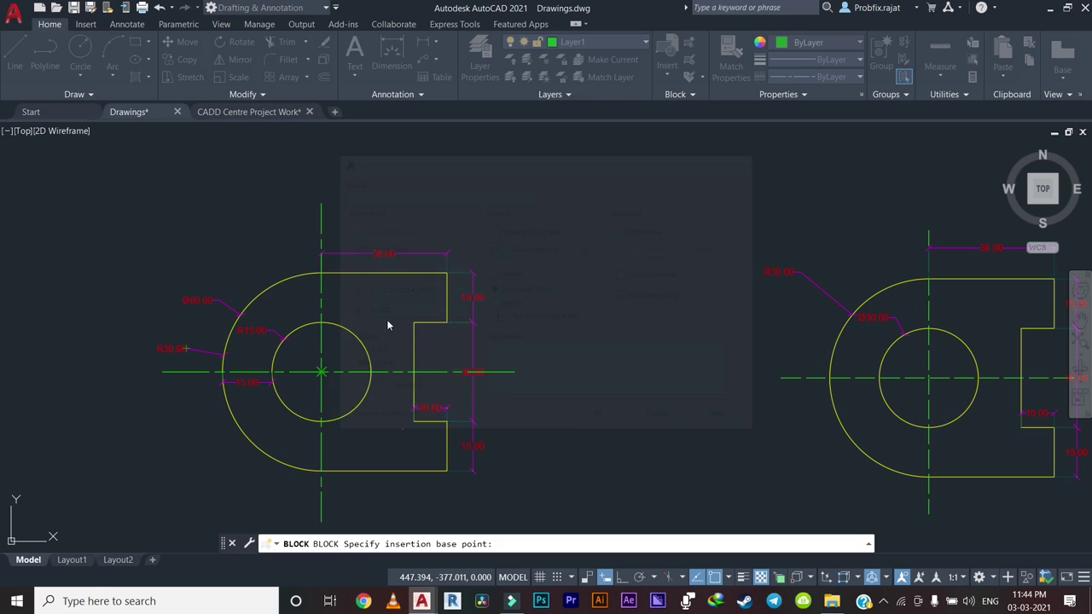
{"action": "scroll", "coordinate": [387, 324], "scroll_direction": "down", "scroll_amount": 2}
{"action": "left_click", "coordinate": [509, 231]}
{"action": "left_click", "coordinate": [246, 447]}
{"action": "key", "text": "Return"}
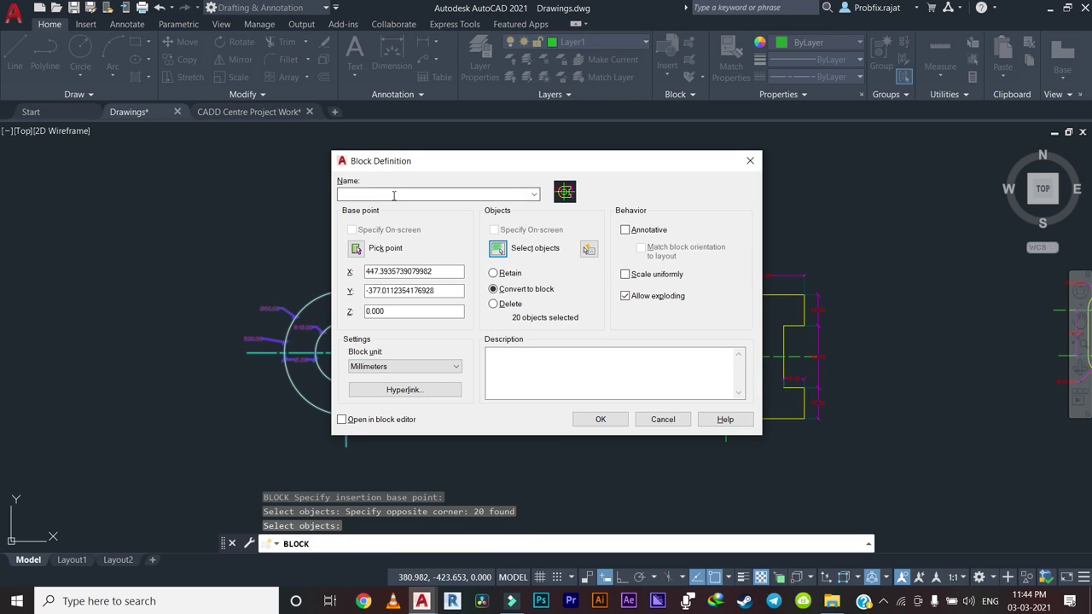
{"action": "left_click", "coordinate": [394, 196]}
{"action": "type", "text": "123"}
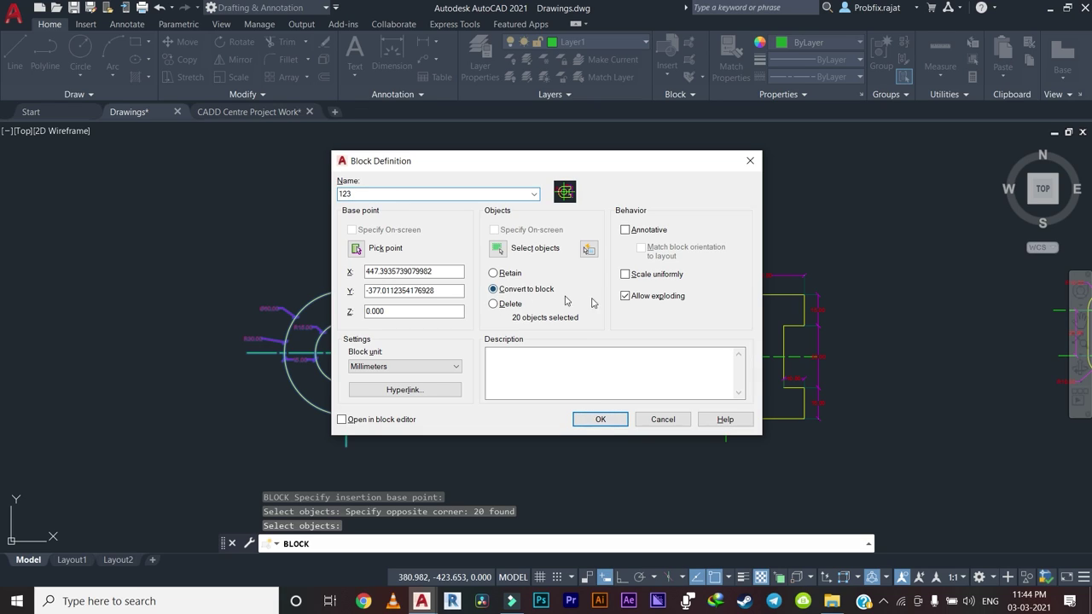
{"action": "left_click", "coordinate": [600, 420]}
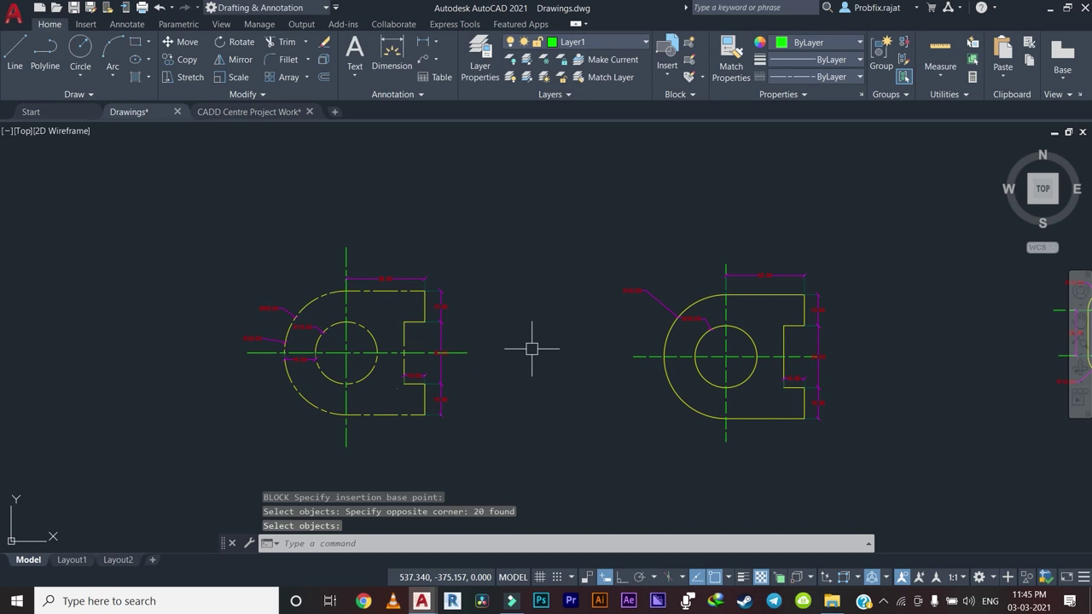
Confirm the bracket is one block with a single grip, cancelling the stretch with Esc.
{"action": "scroll", "coordinate": [528, 345], "scroll_direction": "down", "scroll_amount": 4}
{"action": "scroll", "coordinate": [511, 365], "scroll_direction": "down", "scroll_amount": 2}
{"action": "scroll", "coordinate": [452, 341], "scroll_direction": "up", "scroll_amount": 2}
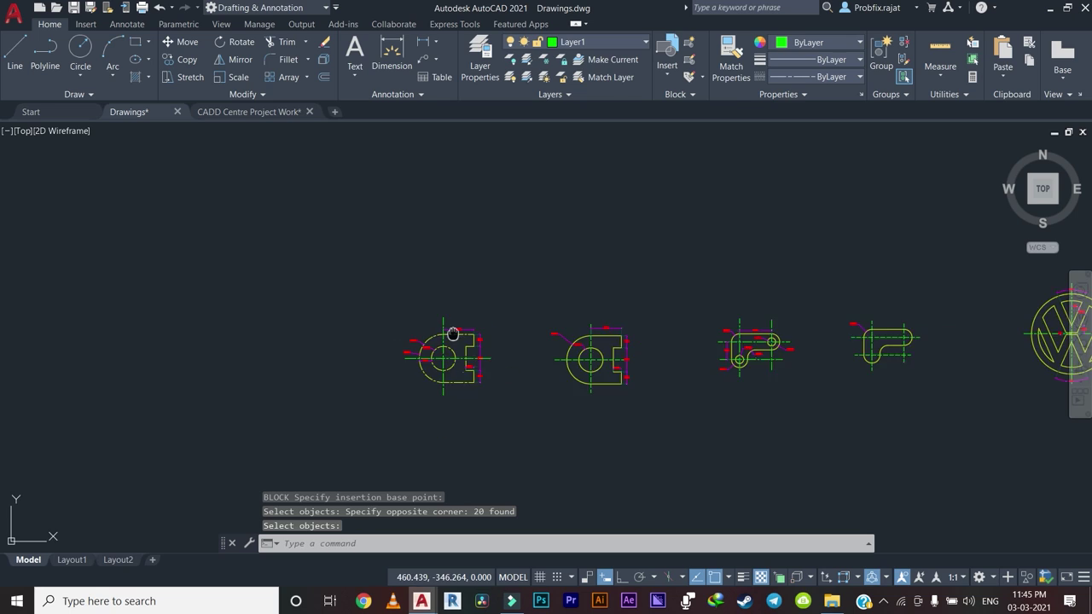
{"action": "middle_click_drag", "start_coordinate": [451, 336], "coordinate": [367, 341]}
{"action": "scroll", "coordinate": [426, 353], "scroll_direction": "up", "scroll_amount": 2}
{"action": "scroll", "coordinate": [426, 353], "scroll_direction": "up", "scroll_amount": 2}
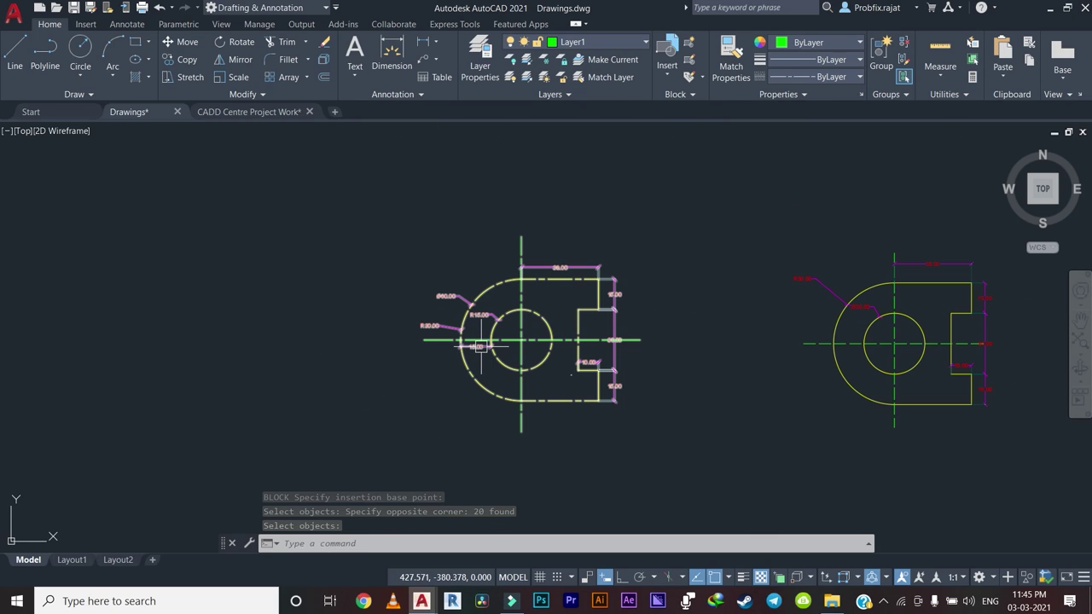
{"action": "left_click", "coordinate": [482, 346]}
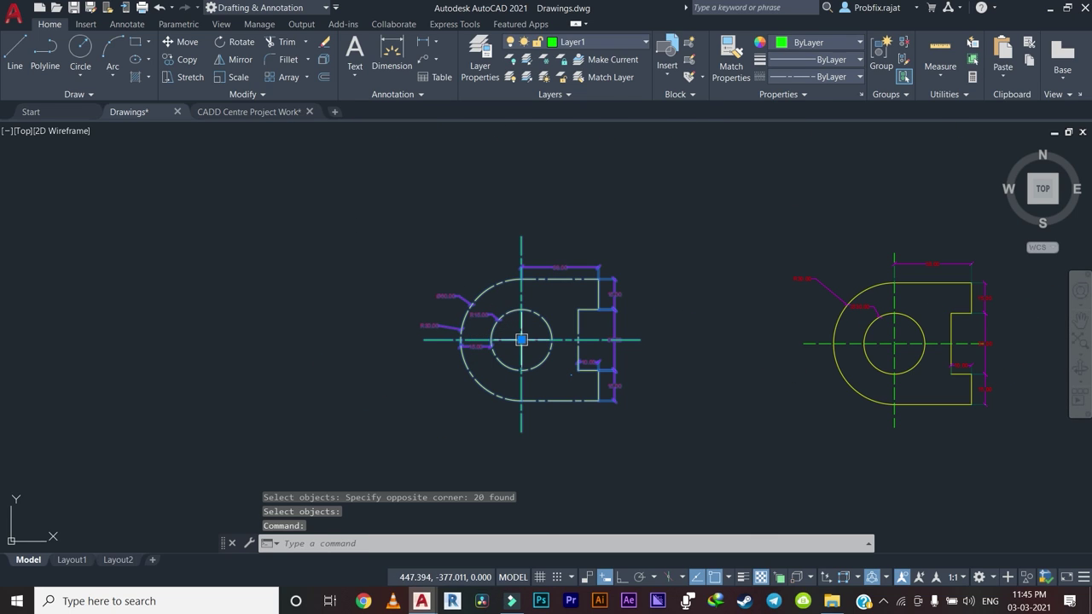
{"action": "left_click", "coordinate": [522, 341]}
{"action": "scroll", "coordinate": [337, 332], "scroll_direction": "down", "scroll_amount": 3}
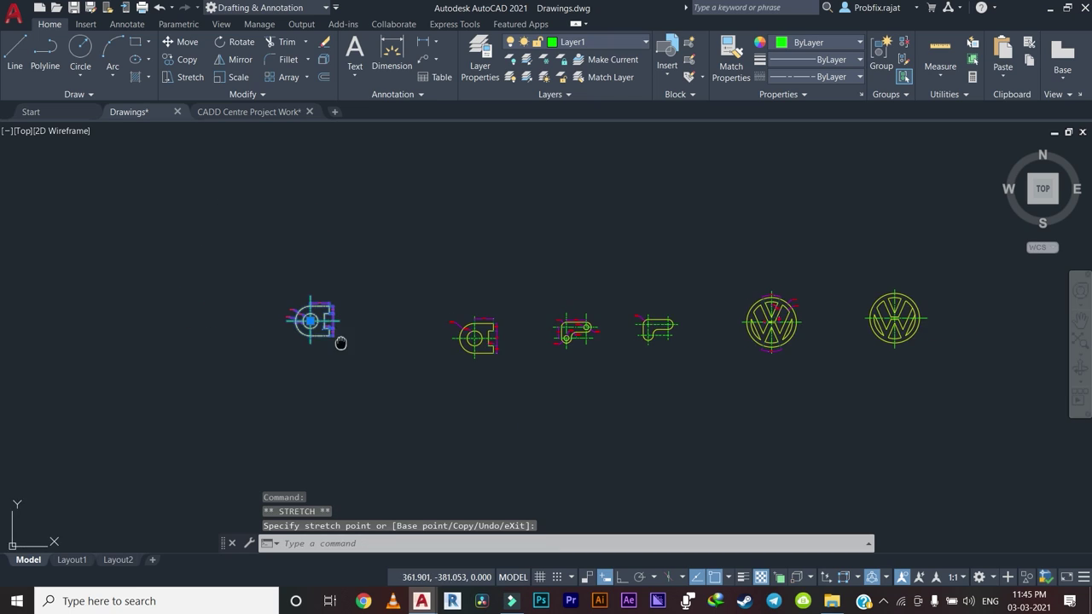
{"action": "key", "text": "Escape"}
{"action": "scroll", "coordinate": [327, 331], "scroll_direction": "up", "scroll_amount": 5}
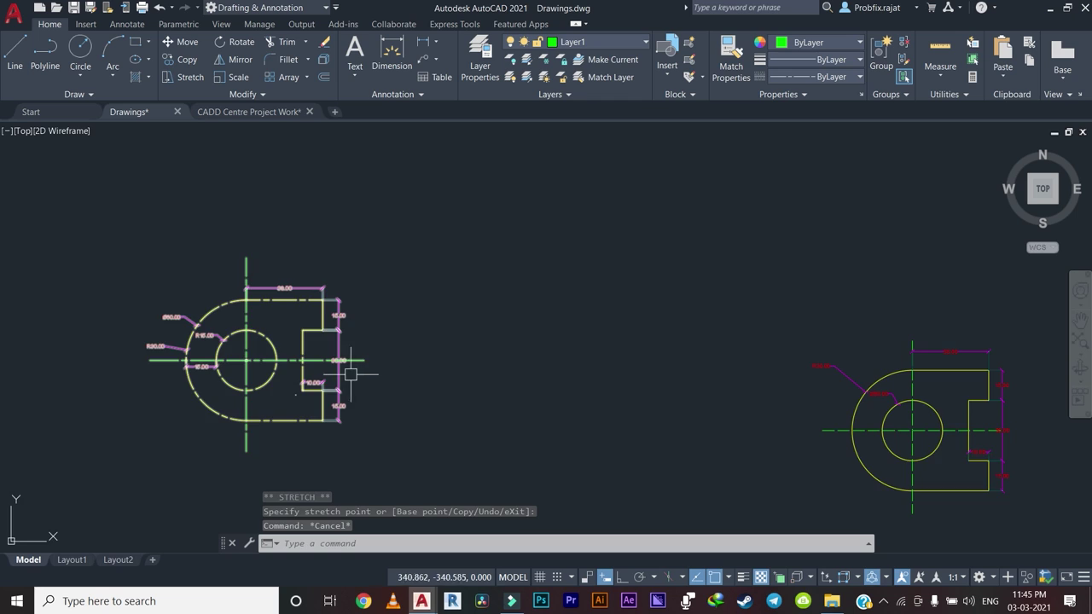
{"action": "scroll", "coordinate": [367, 370], "scroll_direction": "down", "scroll_amount": 3}
{"action": "scroll", "coordinate": [336, 353], "scroll_direction": "up", "scroll_amount": 4}
{"action": "scroll", "coordinate": [339, 349], "scroll_direction": "up", "scroll_amount": 1}
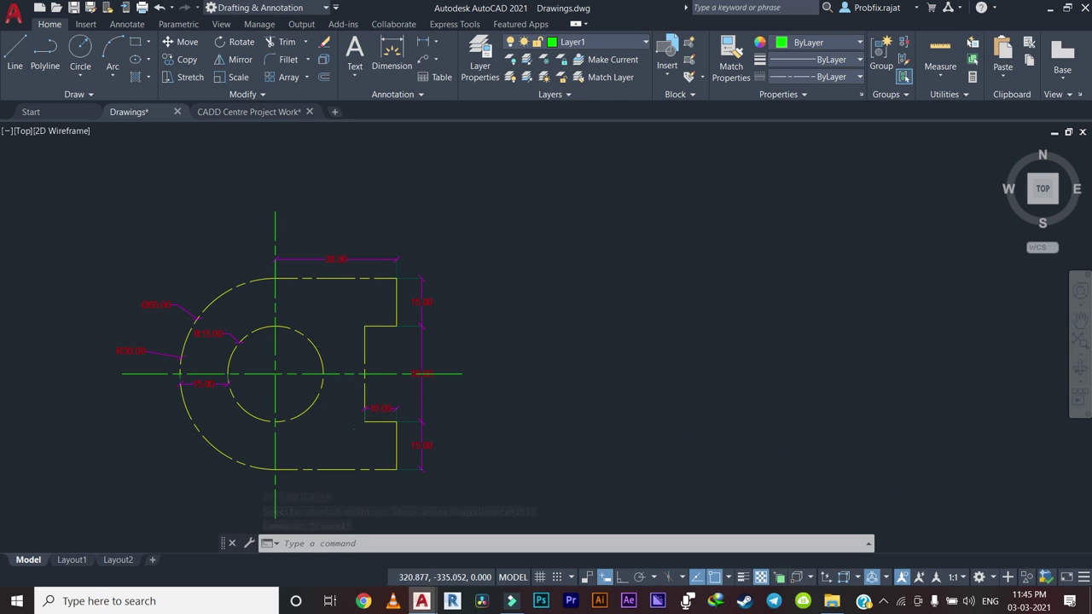
{"action": "scroll", "coordinate": [345, 346], "scroll_direction": "down", "scroll_amount": 5}
{"action": "scroll", "coordinate": [255, 349], "scroll_direction": "up", "scroll_amount": 2}
{"action": "scroll", "coordinate": [273, 342], "scroll_direction": "down", "scroll_amount": 4}
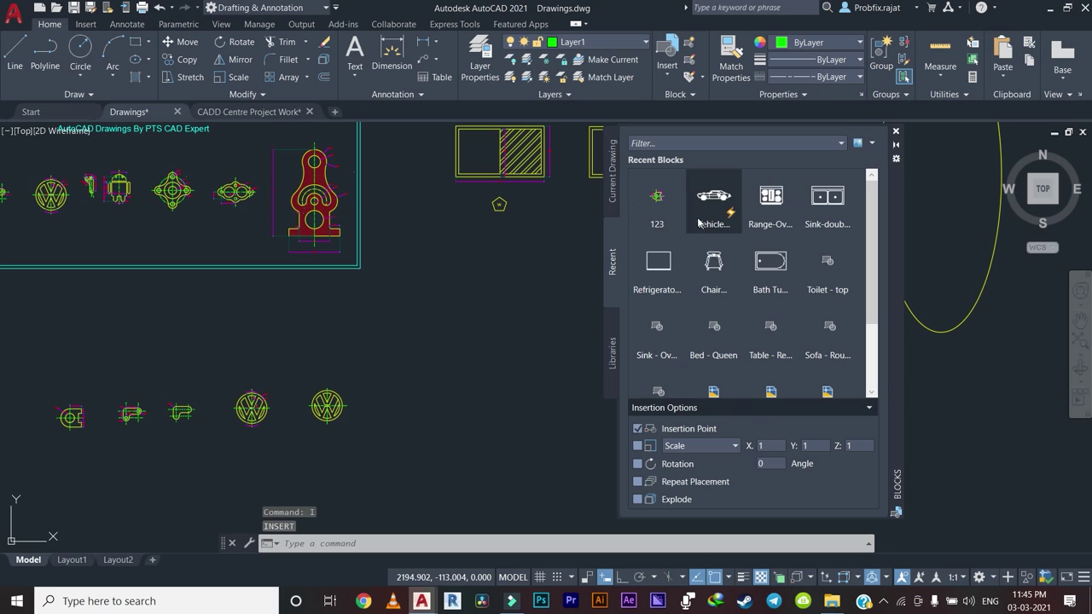
Place a copy of block 123 from Recent Blocks in Drawings.dwg and close the palette.
{"action": "scroll", "coordinate": [742, 302], "scroll_direction": "down", "scroll_amount": 2}
{"action": "scroll", "coordinate": [742, 301], "scroll_direction": "up", "scroll_amount": 2}
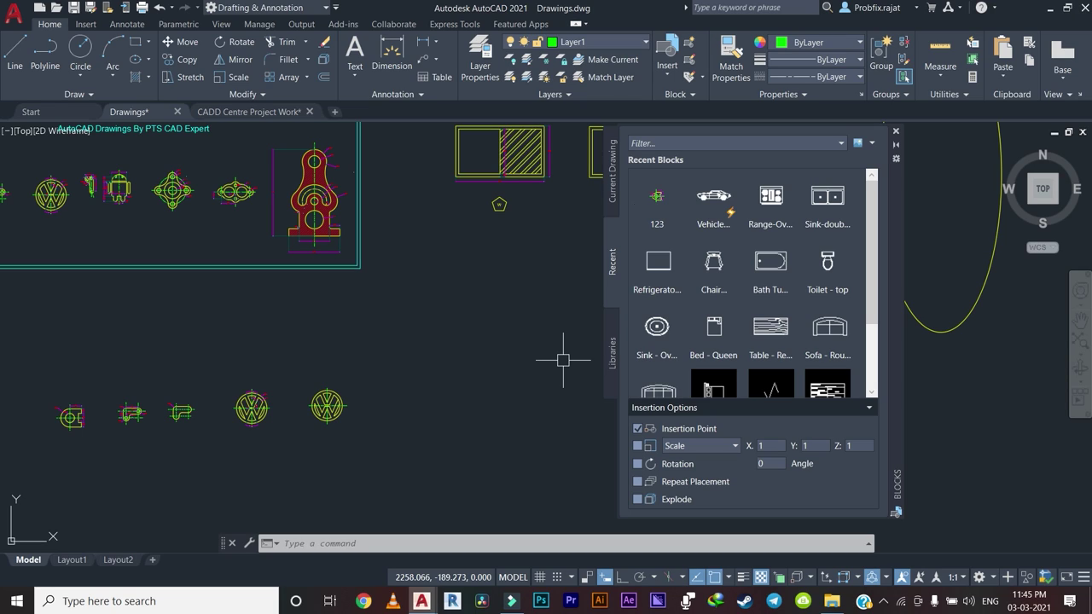
{"action": "left_click", "coordinate": [662, 202]}
{"action": "scroll", "coordinate": [511, 316], "scroll_direction": "down", "scroll_amount": 4}
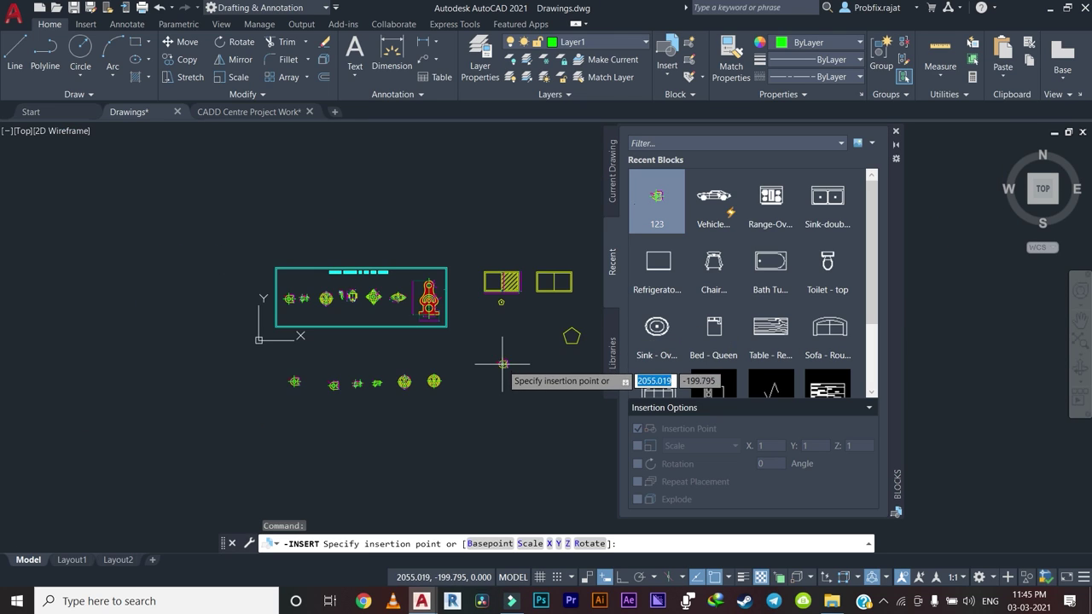
{"action": "scroll", "coordinate": [504, 359], "scroll_direction": "down", "scroll_amount": 1}
{"action": "scroll", "coordinate": [477, 324], "scroll_direction": "up", "scroll_amount": 5}
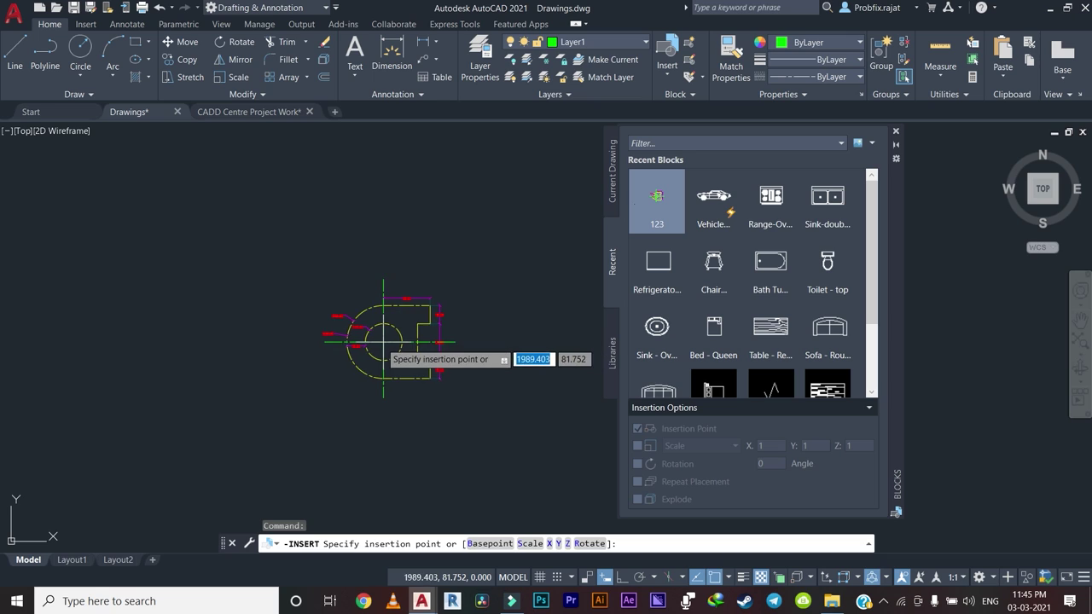
{"action": "left_click", "coordinate": [371, 345]}
{"action": "scroll", "coordinate": [477, 319], "scroll_direction": "down", "scroll_amount": 4}
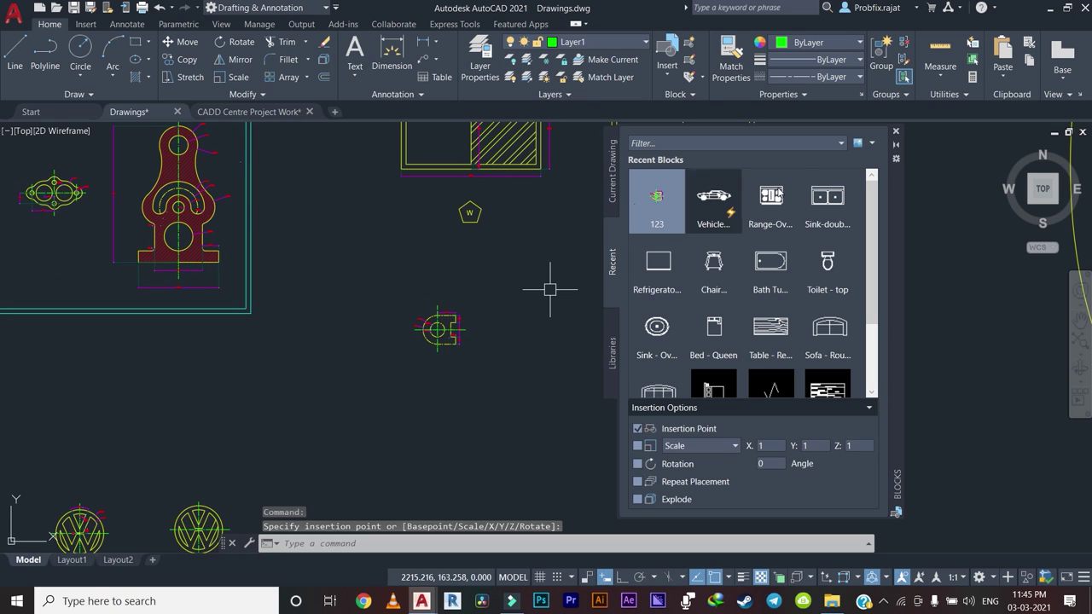
{"action": "left_click", "coordinate": [896, 131]}
Return to the CADD Centre Project Work floor plan and shift it left.
{"action": "left_click", "coordinate": [249, 112]}
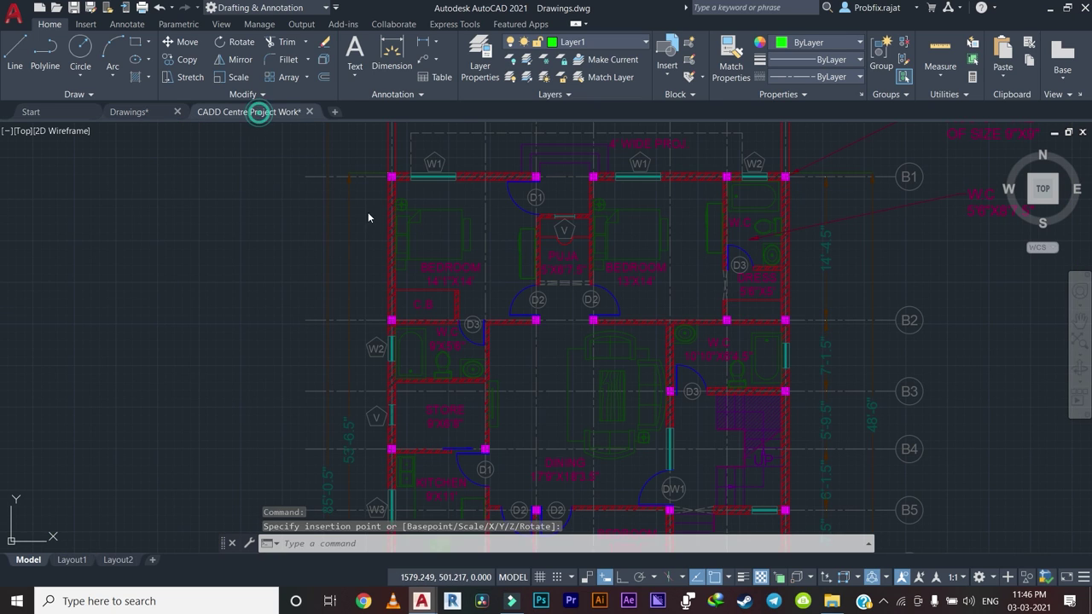
{"action": "scroll", "coordinate": [492, 277], "scroll_direction": "down", "scroll_amount": 2}
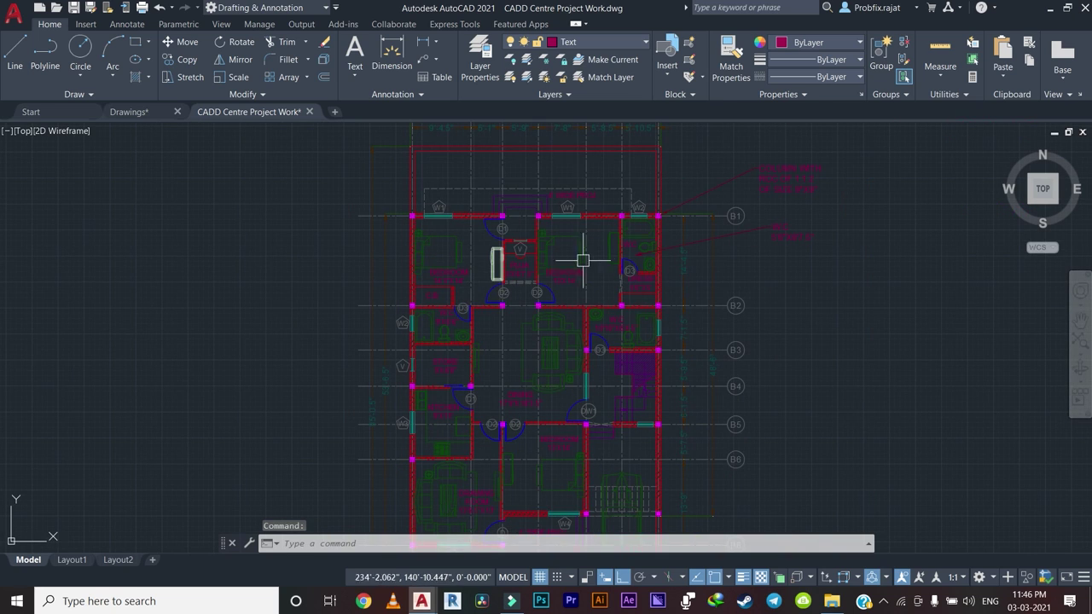
{"action": "middle_click_drag", "start_coordinate": [582, 258], "coordinate": [401, 273]}
{"action": "scroll", "coordinate": [657, 265], "scroll_direction": "up", "scroll_amount": 2}
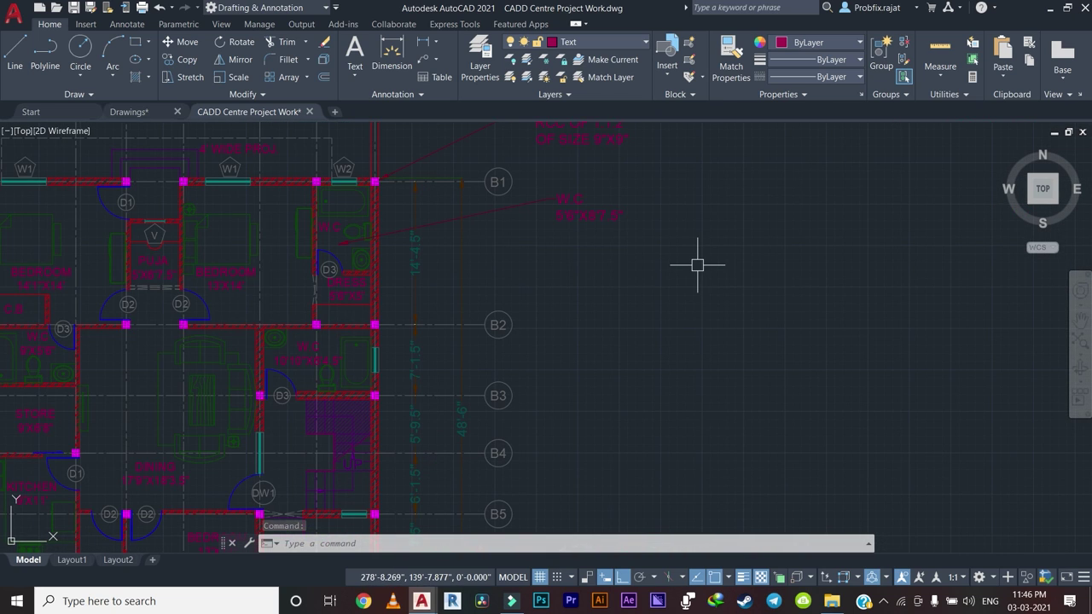
Insert the redefined Table - Rectangular Woodgrain block beside grid line B2.
{"action": "type", "text": "i"}
{"action": "key", "text": "Return"}
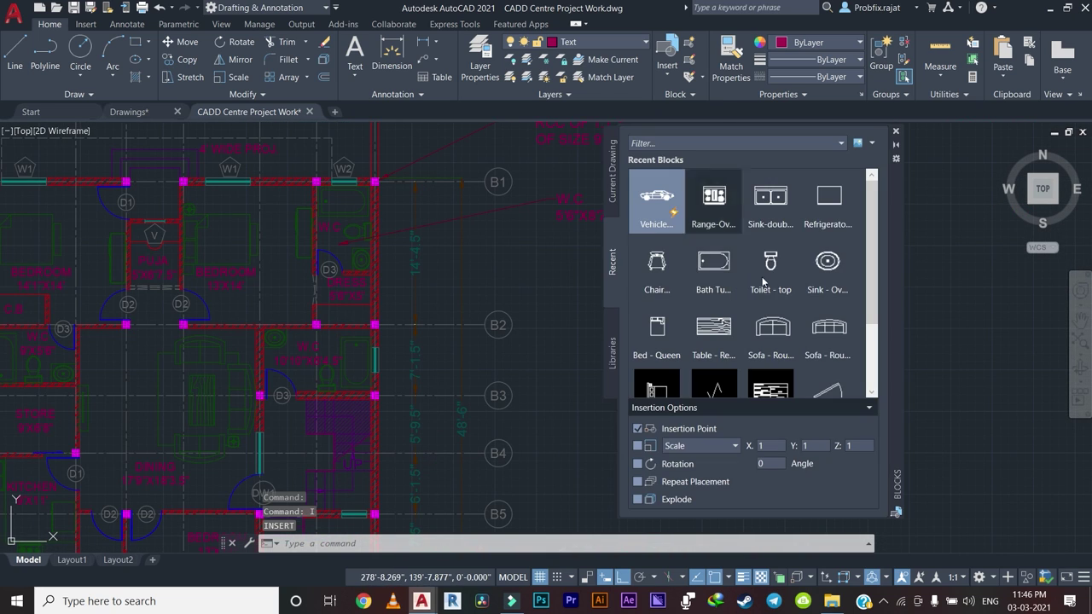
{"action": "scroll", "coordinate": [762, 283], "scroll_direction": "down", "scroll_amount": 2}
{"action": "scroll", "coordinate": [754, 286], "scroll_direction": "down", "scroll_amount": 2}
{"action": "scroll", "coordinate": [733, 292], "scroll_direction": "up", "scroll_amount": 3}
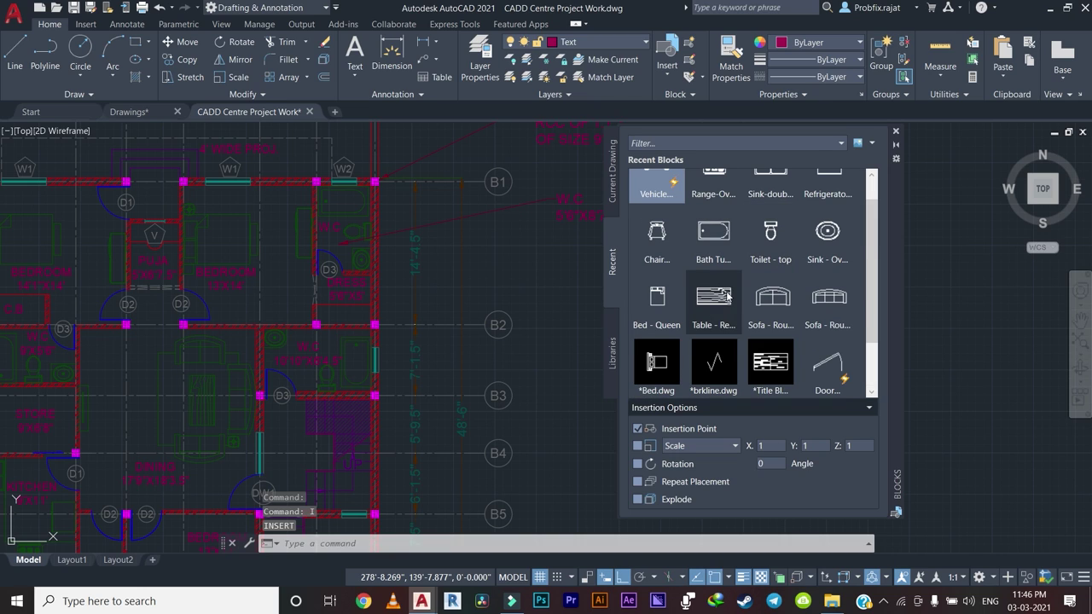
{"action": "left_click", "coordinate": [704, 297]}
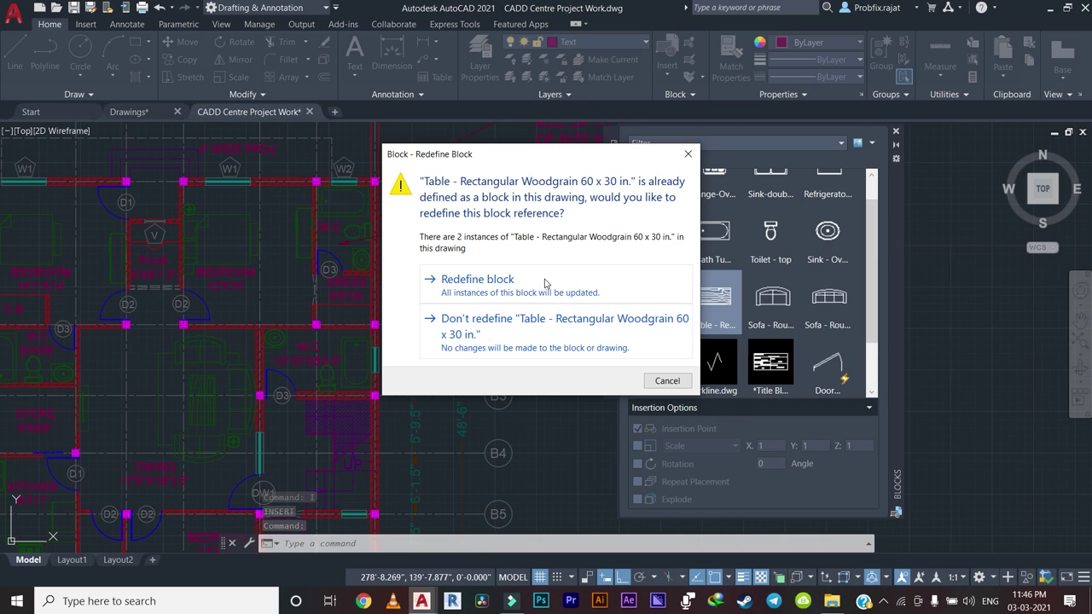
{"action": "left_click", "coordinate": [545, 283]}
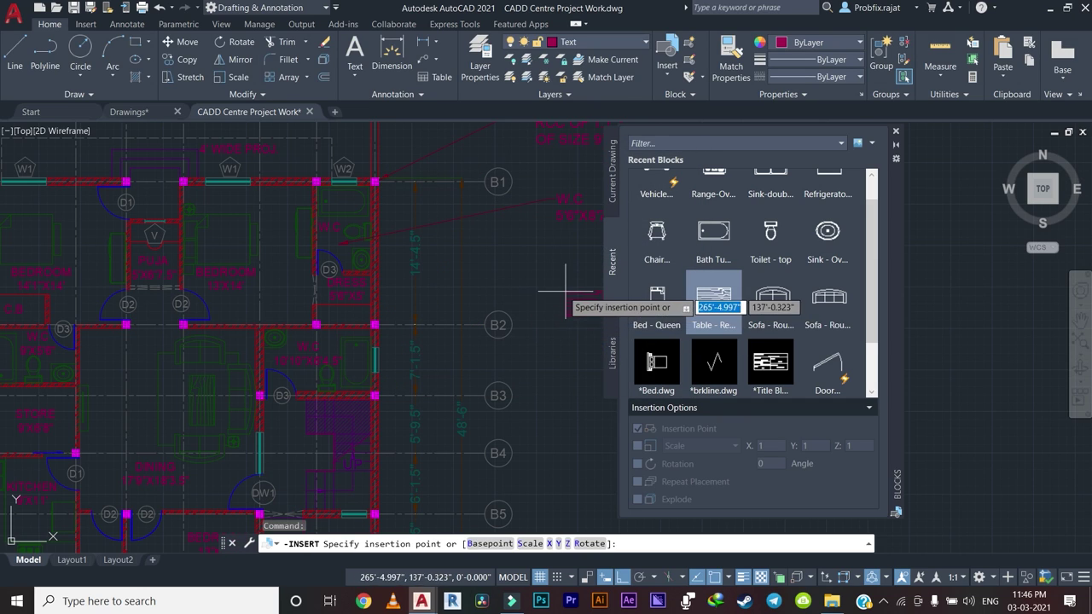
{"action": "scroll", "coordinate": [521, 273], "scroll_direction": "up", "scroll_amount": 5}
{"action": "left_click", "coordinate": [476, 278]}
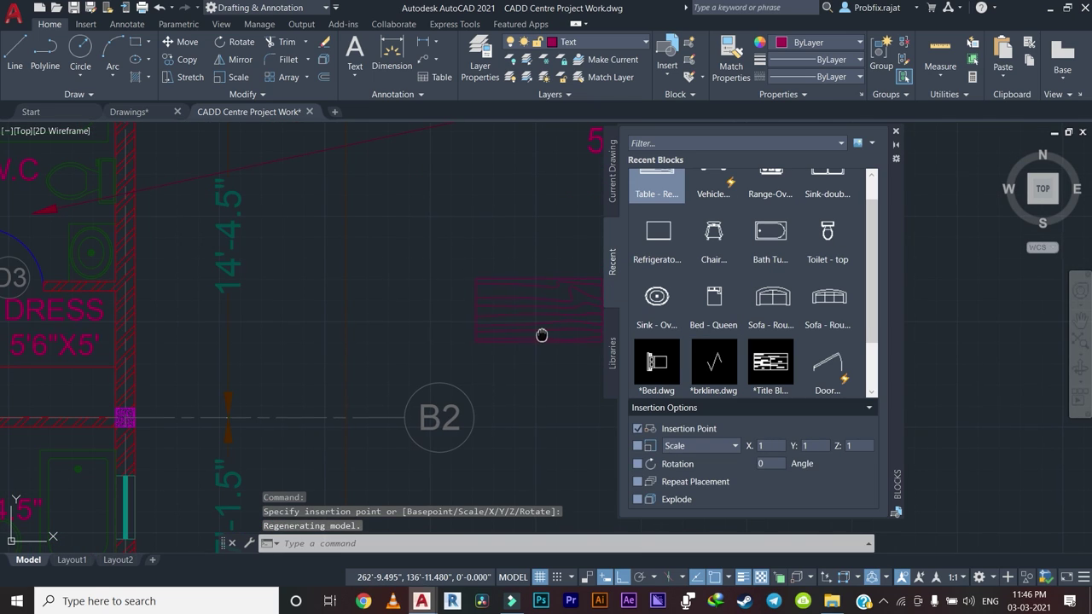
{"action": "mouse_move", "coordinate": [542, 340]}
{"action": "middle_mouse_down"}
{"action": "mouse_move", "coordinate": [324, 327]}
{"action": "mouse_move", "coordinate": [396, 327]}
{"action": "middle_mouse_up"}
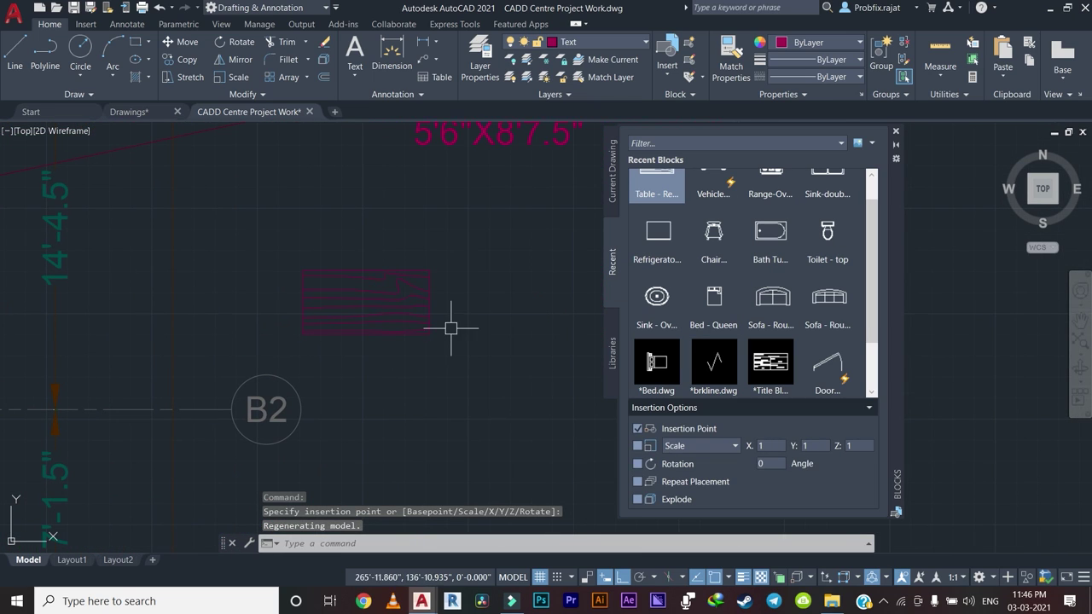
{"action": "left_click", "coordinate": [896, 131]}
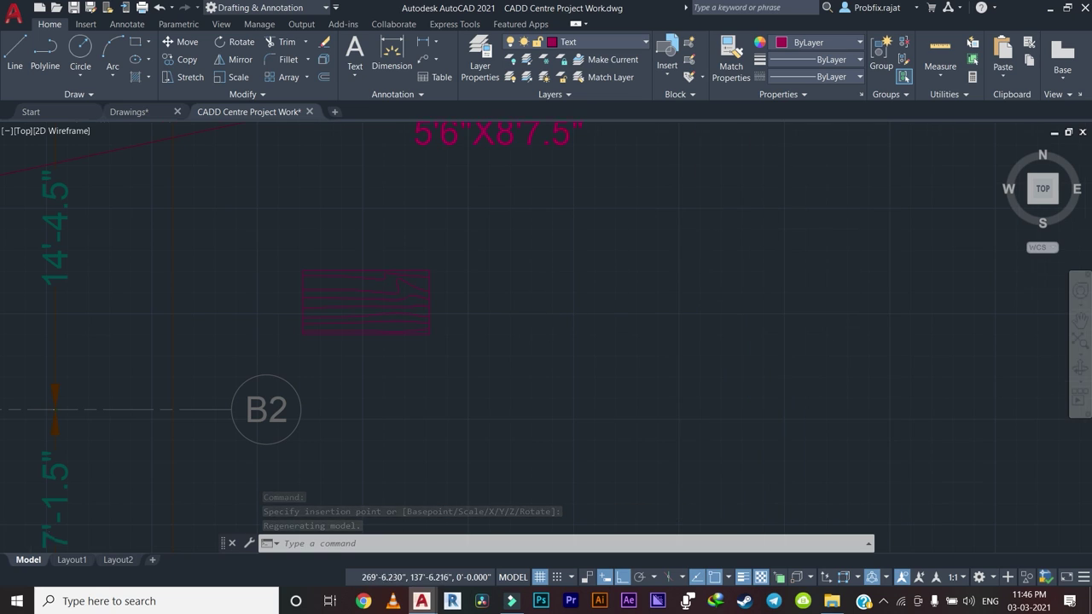
Switch back to the Drawings file.
{"action": "scroll", "coordinate": [645, 310], "scroll_direction": "down", "scroll_amount": 4}
{"action": "scroll", "coordinate": [496, 294], "scroll_direction": "up", "scroll_amount": 4}
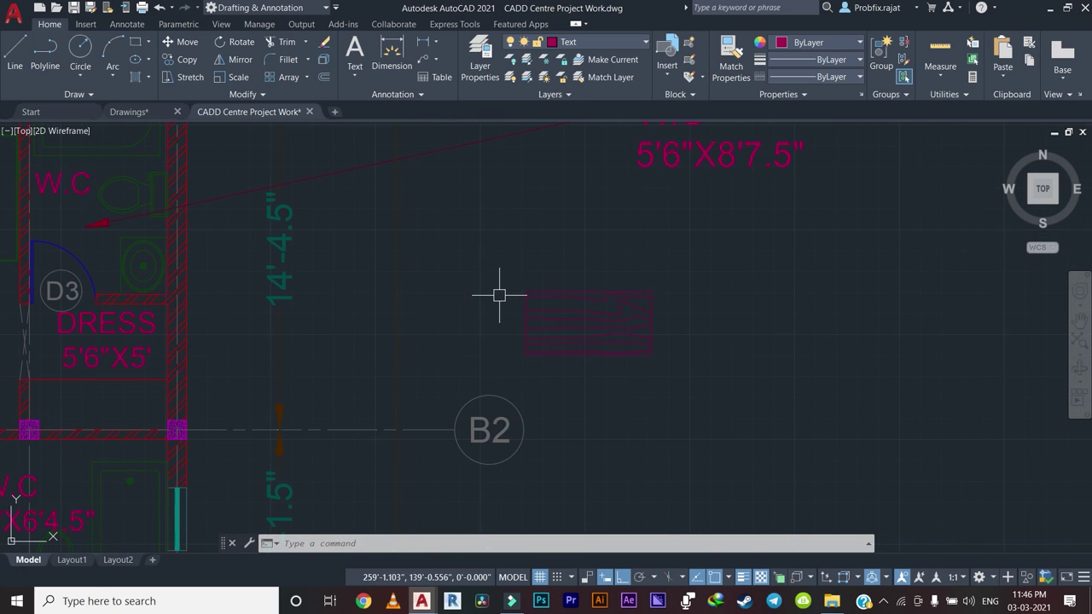
{"action": "scroll", "coordinate": [499, 295], "scroll_direction": "down", "scroll_amount": 2}
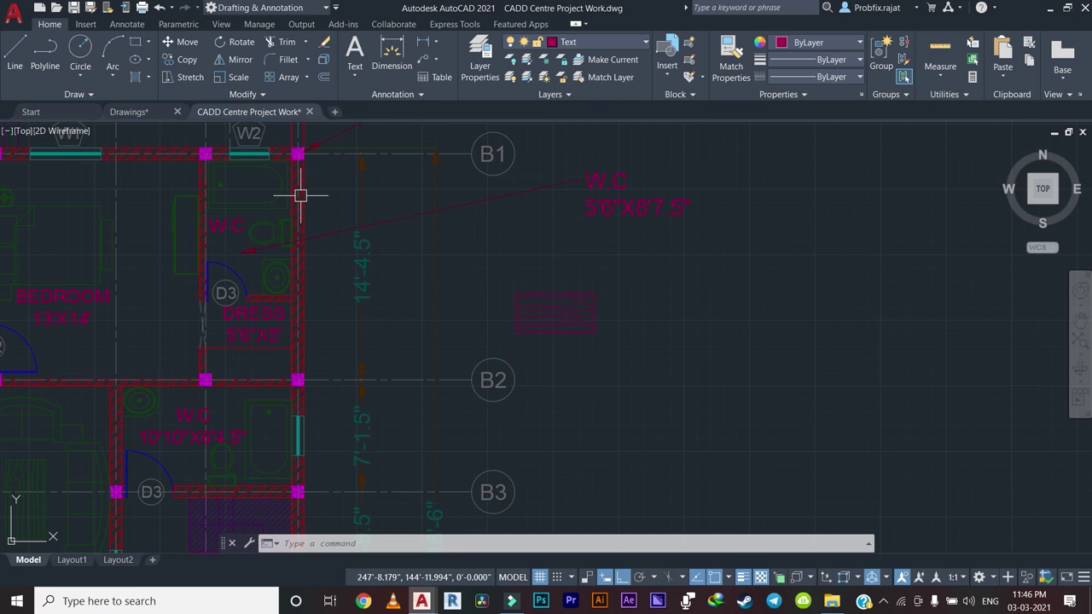
{"action": "left_click", "coordinate": [141, 113]}
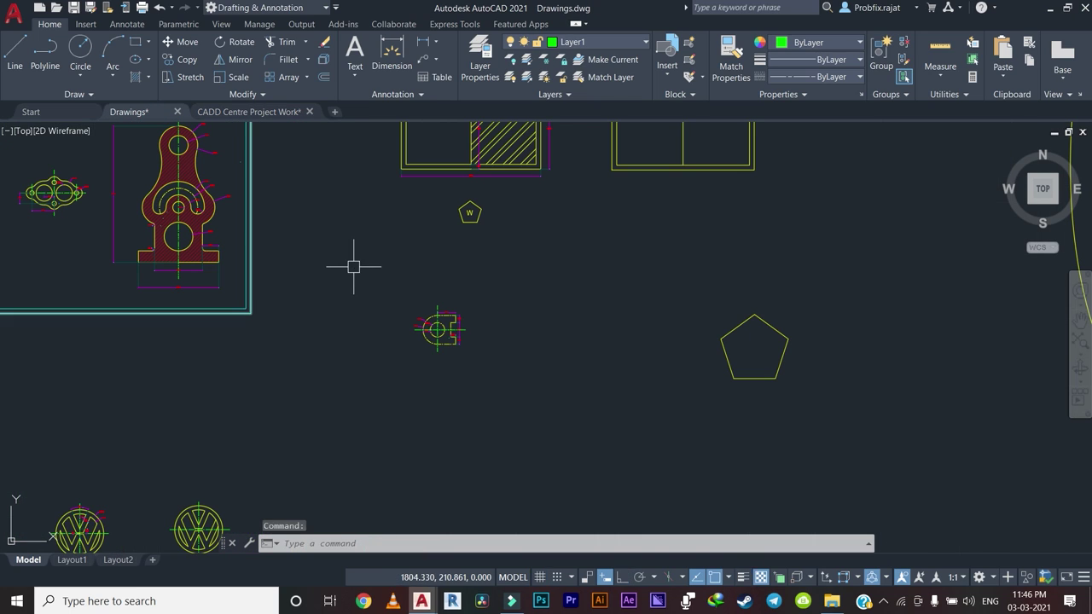
Zoom in on the flange part, then return to the CADD Centre Project Work floor plan.
{"action": "scroll", "coordinate": [355, 262], "scroll_direction": "down", "scroll_amount": 2}
{"action": "scroll", "coordinate": [419, 307], "scroll_direction": "up", "scroll_amount": 3}
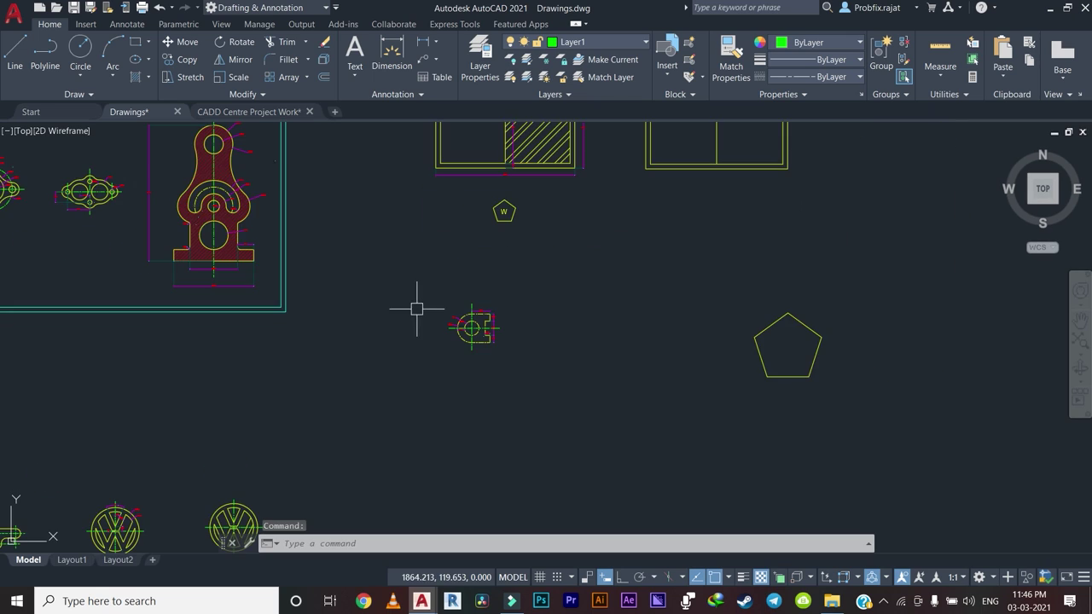
{"action": "scroll", "coordinate": [418, 307], "scroll_direction": "up", "scroll_amount": 2}
{"action": "scroll", "coordinate": [550, 326], "scroll_direction": "up", "scroll_amount": 3}
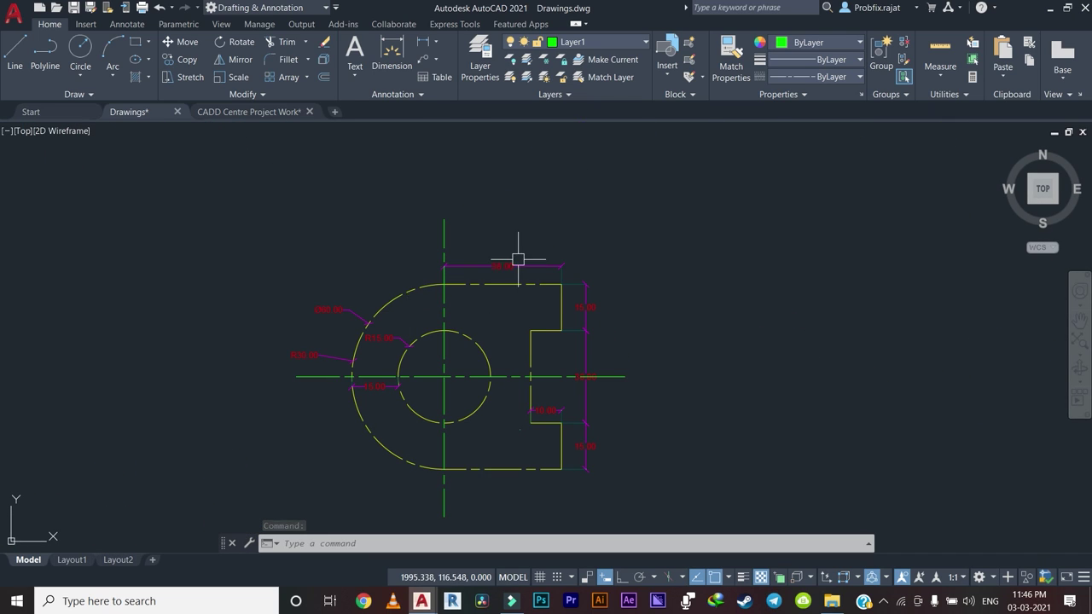
{"action": "scroll", "coordinate": [516, 253], "scroll_direction": "down", "scroll_amount": 2}
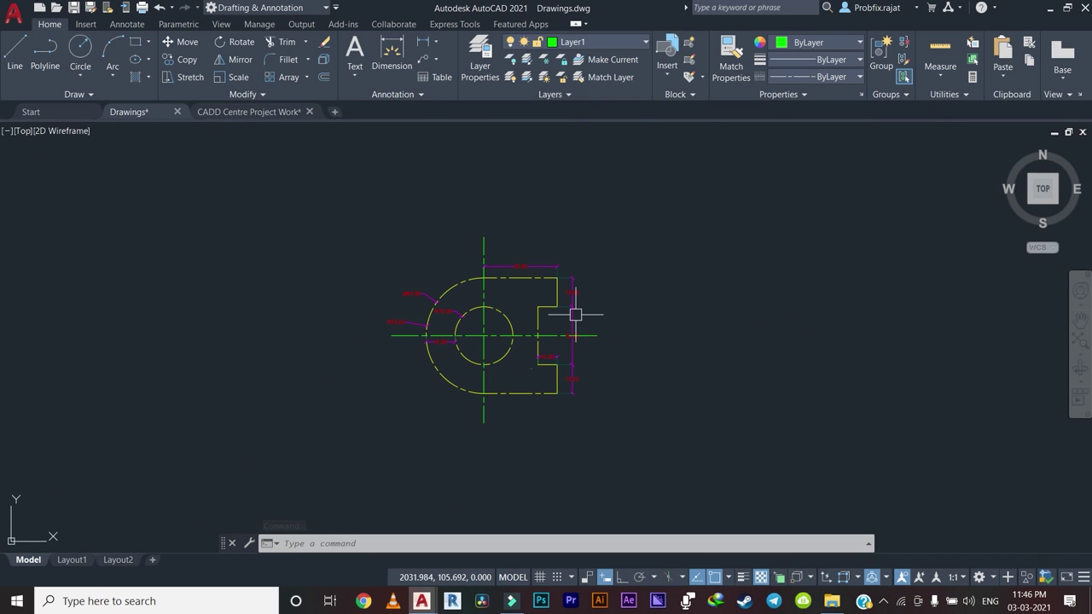
{"action": "left_click", "coordinate": [271, 113]}
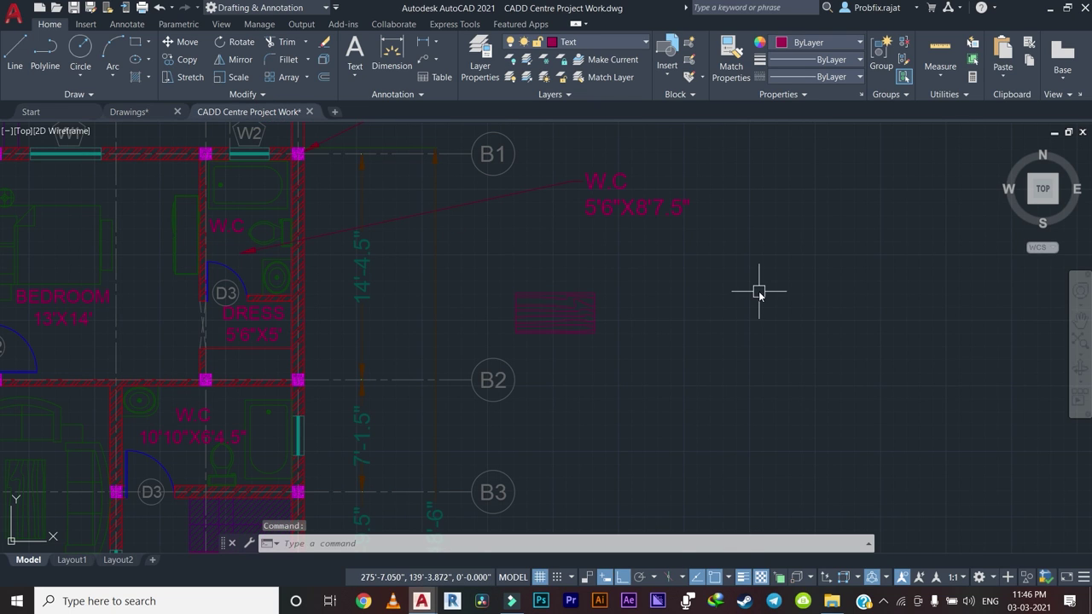
Bring up the Blocks palette with I, close it, and pan the floor plan sideways.
{"action": "type", "text": "i"}
{"action": "key", "text": "Return"}
{"action": "scroll", "coordinate": [733, 268], "scroll_direction": "up", "scroll_amount": 2}
{"action": "scroll", "coordinate": [712, 243], "scroll_direction": "down", "scroll_amount": 3}
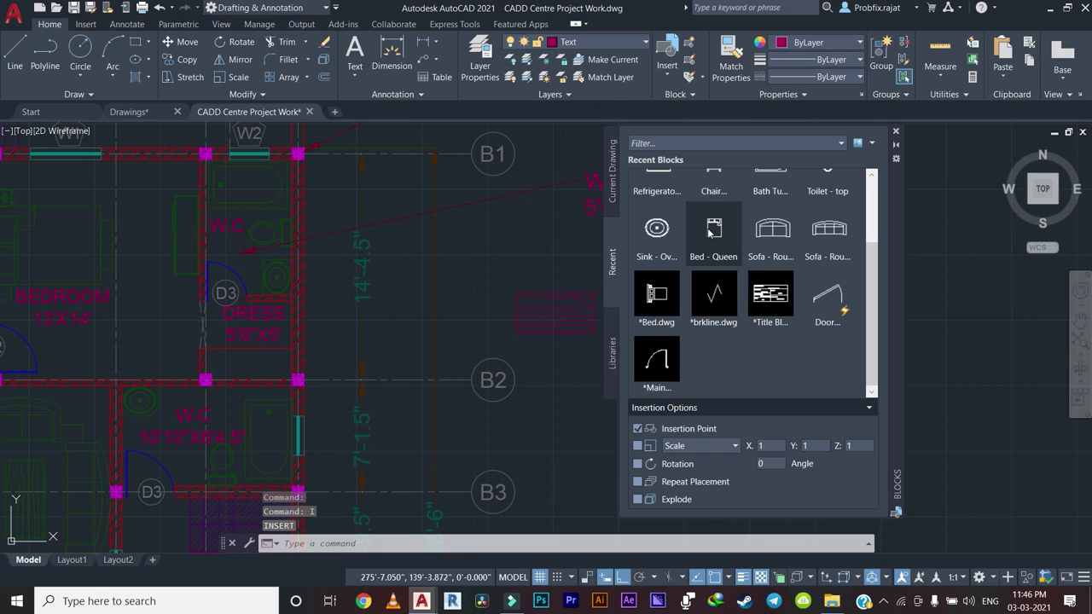
{"action": "scroll", "coordinate": [725, 234], "scroll_direction": "up", "scroll_amount": 3}
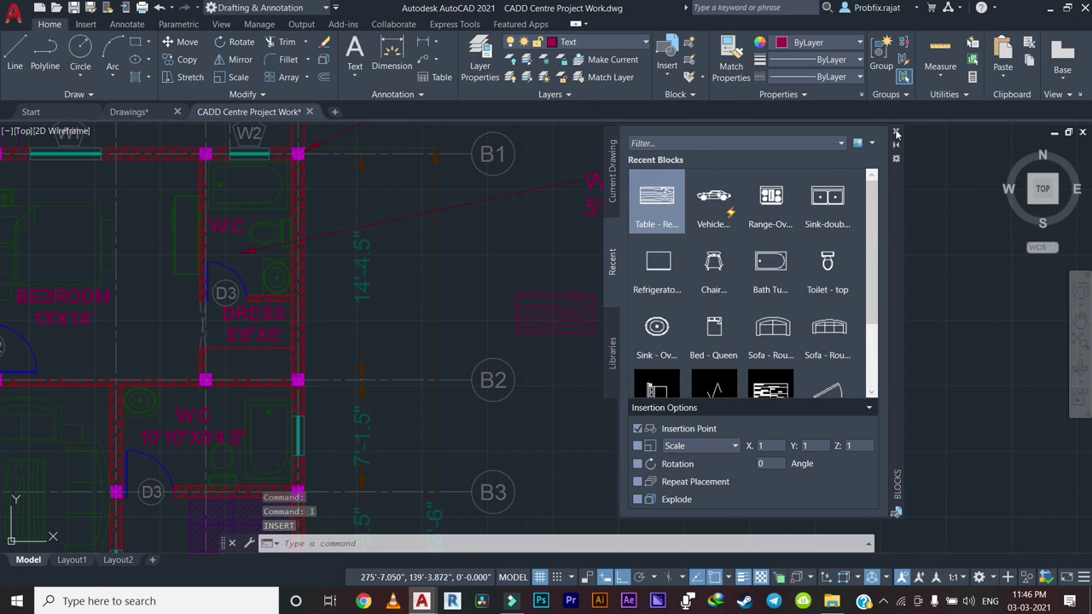
{"action": "left_click", "coordinate": [896, 134]}
{"action": "middle_click_drag", "start_coordinate": [689, 312], "coordinate": [568, 313]}
Switch between the Drawings and CADD Centre Project Work files, ending on Drawings.
{"action": "scroll", "coordinate": [599, 333], "scroll_direction": "down", "scroll_amount": 2}
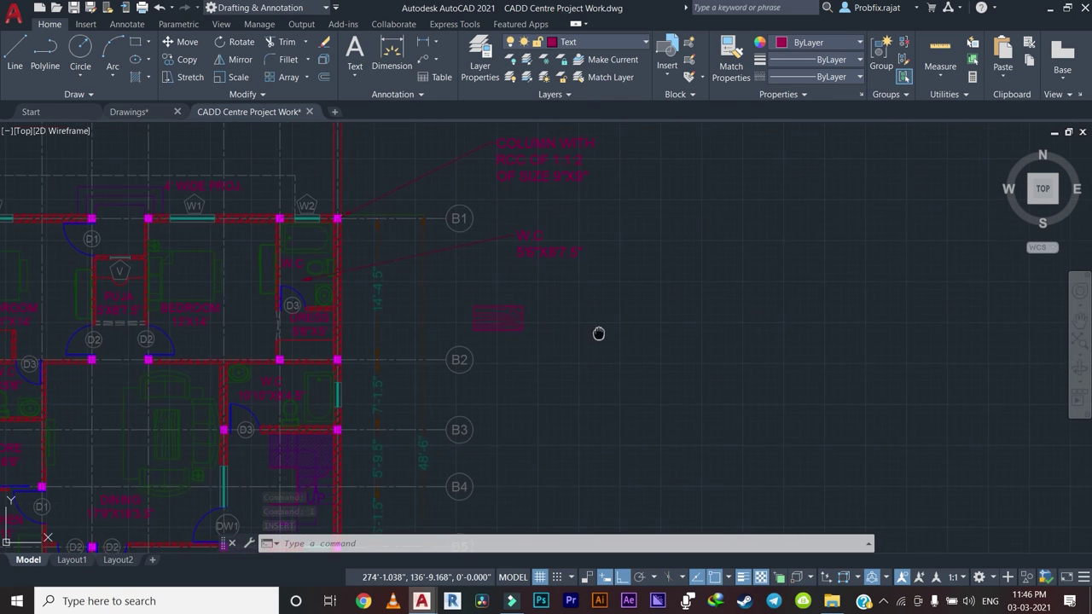
{"action": "left_click", "coordinate": [132, 112]}
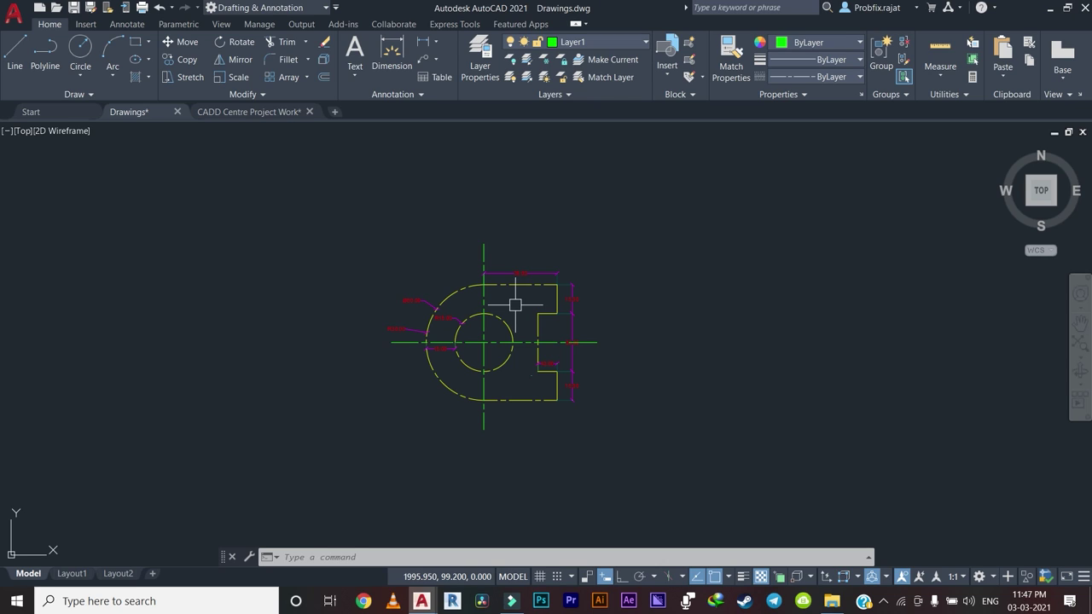
{"action": "left_click", "coordinate": [247, 112]}
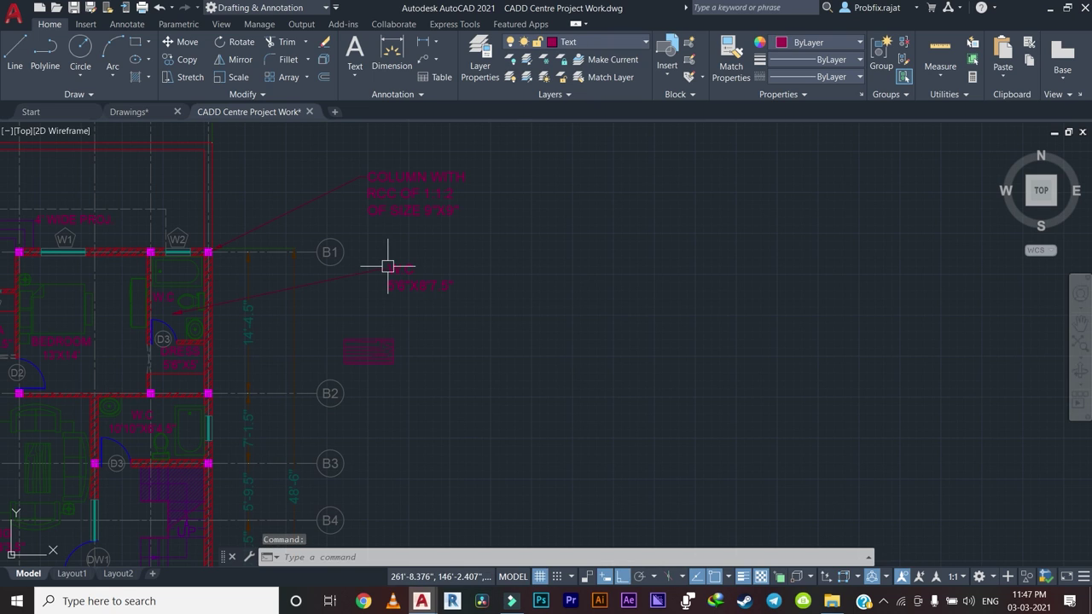
{"action": "scroll", "coordinate": [597, 349], "scroll_direction": "down", "scroll_amount": 2}
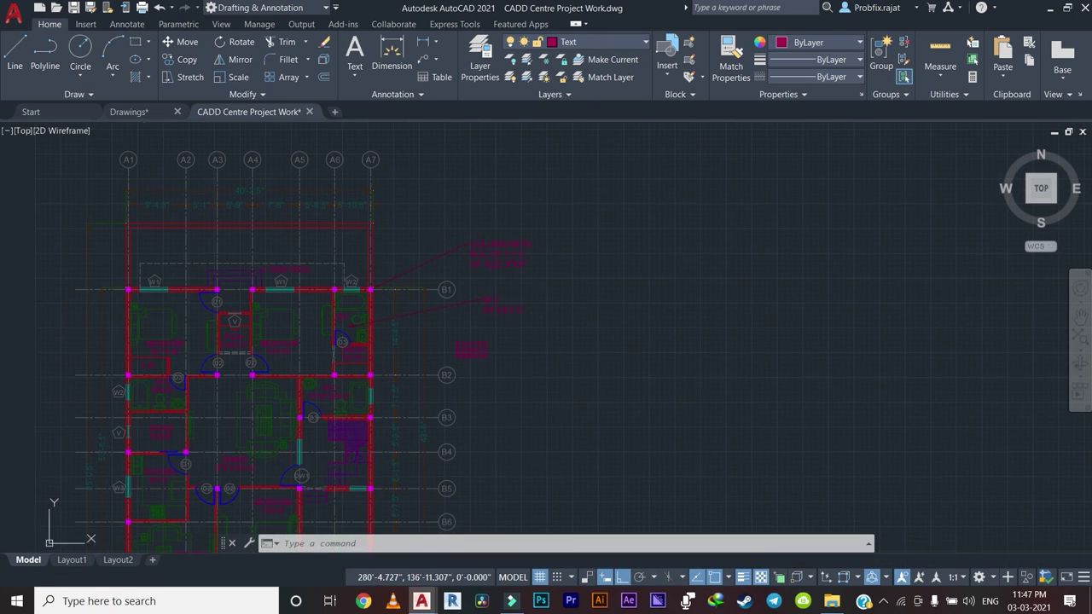
{"action": "left_click", "coordinate": [129, 112]}
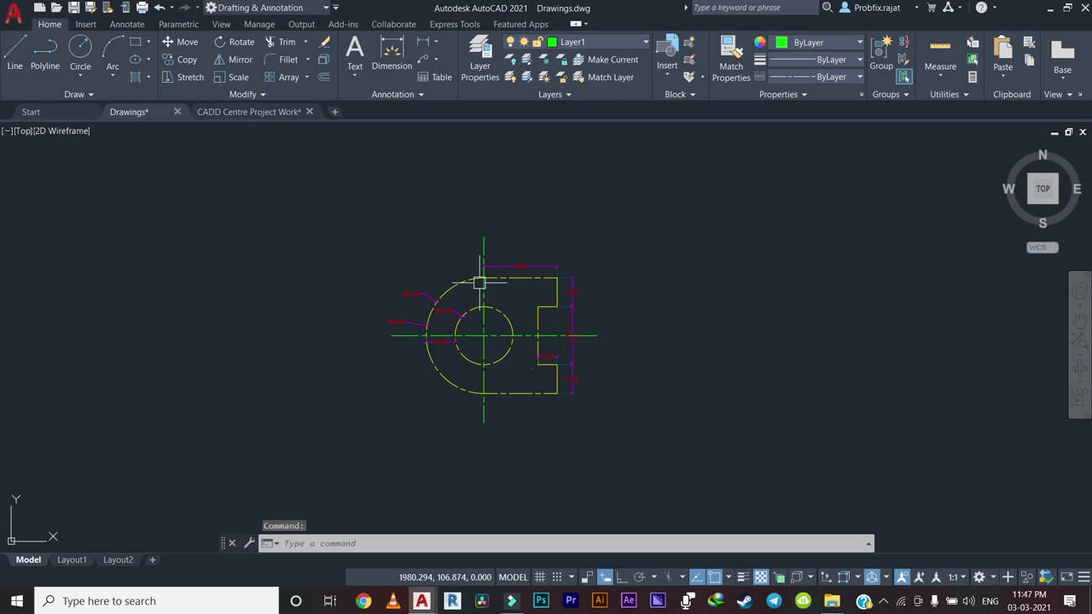
{"action": "scroll", "coordinate": [426, 294], "scroll_direction": "down", "scroll_amount": 3}
Write block 123 out as 123.dwg in the AutoCAD Blocks folder with Millimeters units.
{"action": "left_click", "coordinate": [492, 245]}
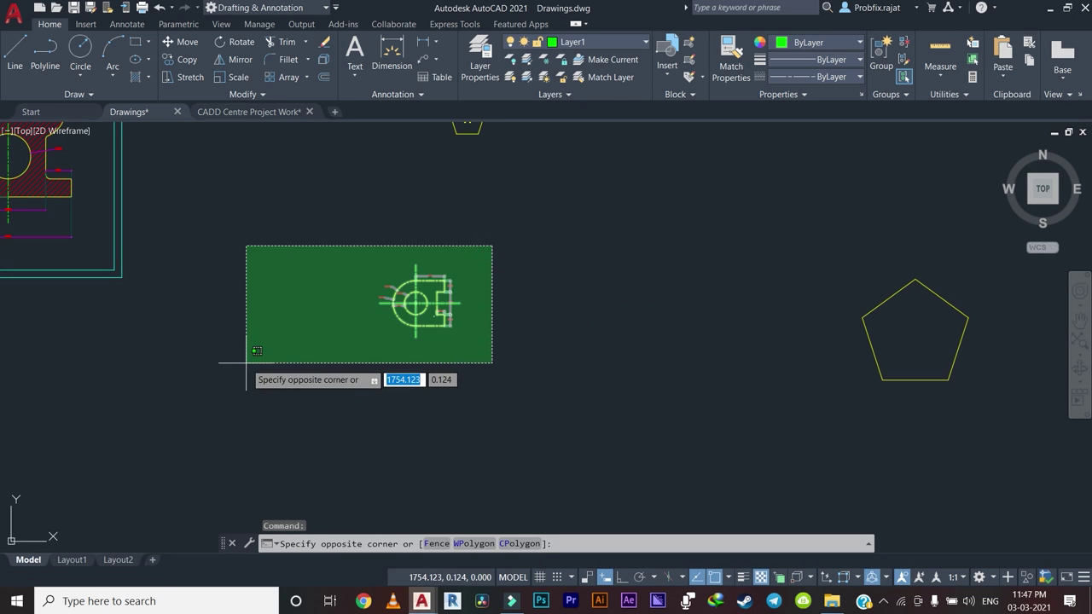
{"action": "left_click", "coordinate": [246, 362]}
{"action": "type", "text": "W"}
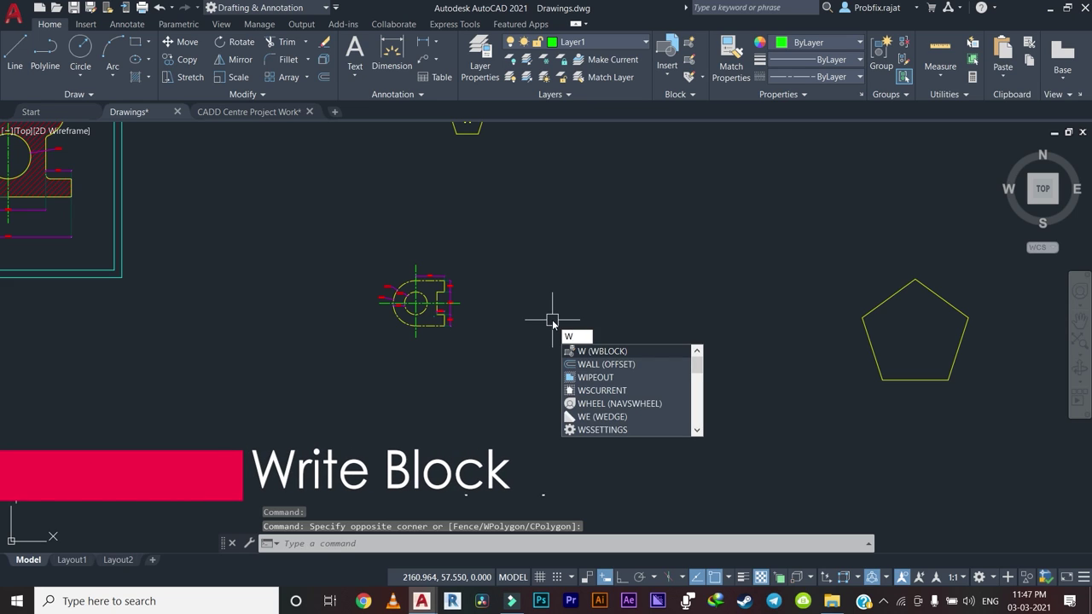
{"action": "key", "text": "Return"}
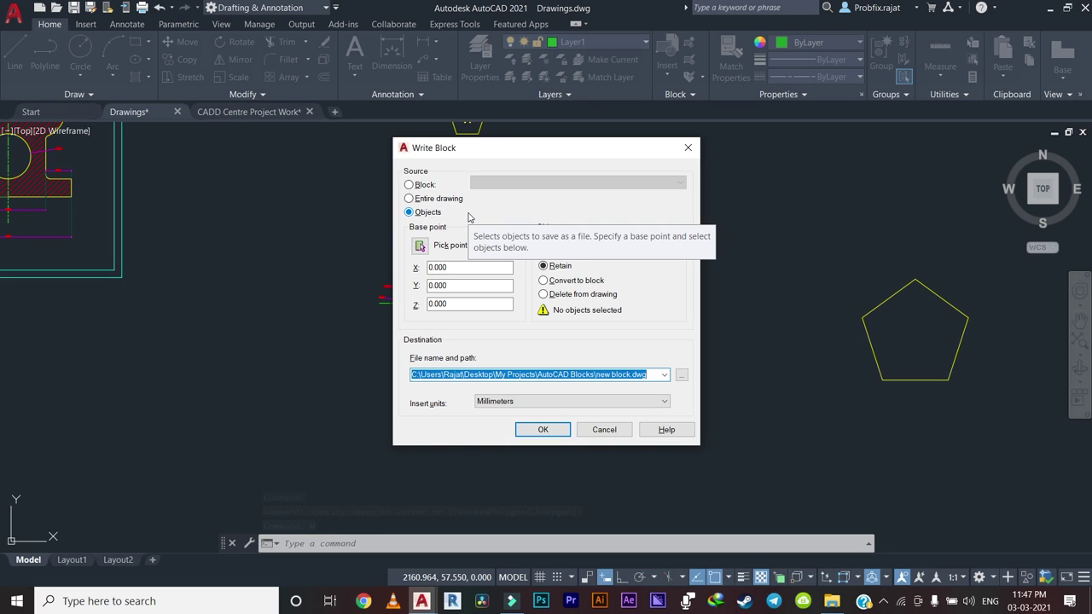
{"action": "left_click", "coordinate": [419, 186]}
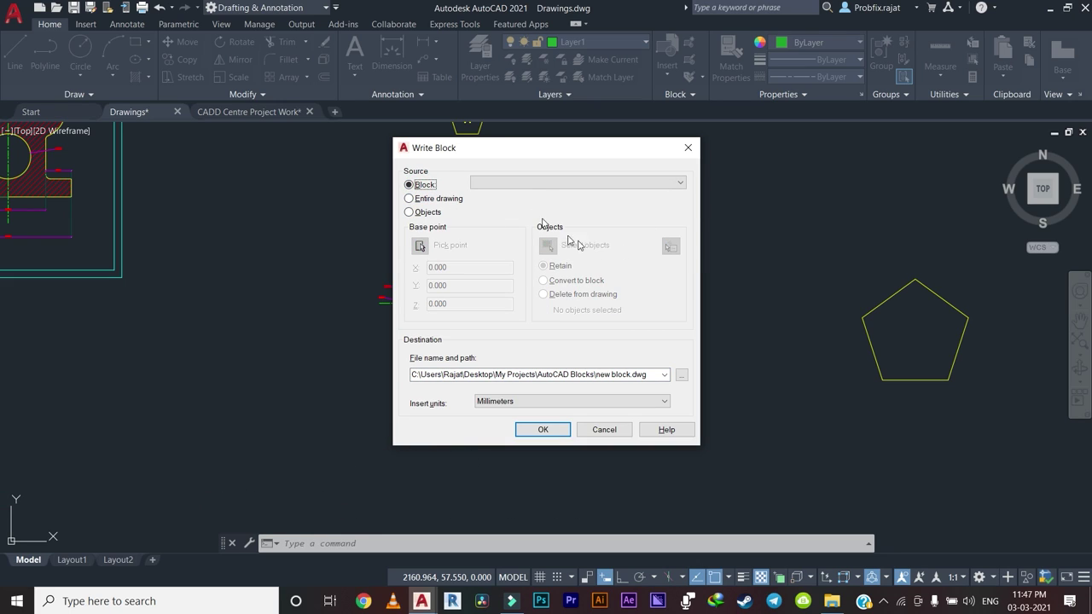
{"action": "left_click", "coordinate": [549, 183]}
{"action": "left_click", "coordinate": [525, 203]}
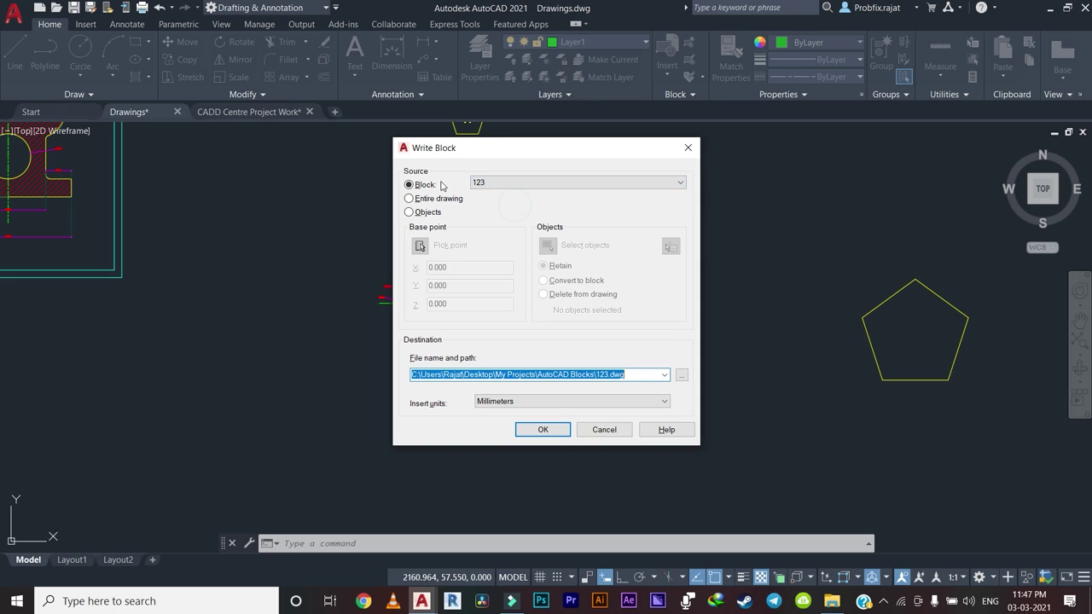
{"action": "left_click", "coordinate": [535, 182]}
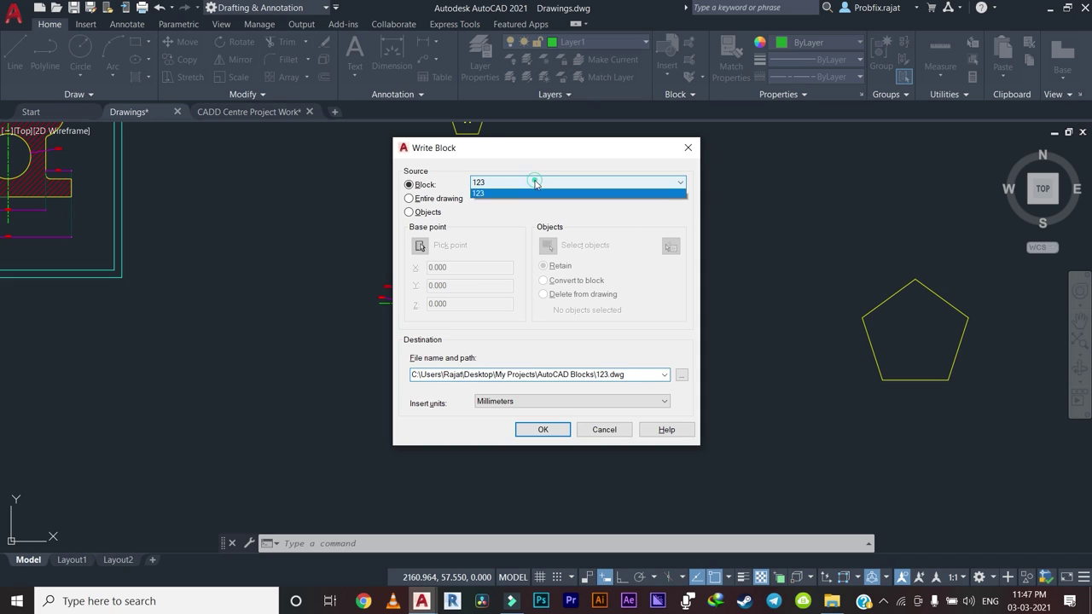
{"action": "left_click", "coordinate": [499, 204]}
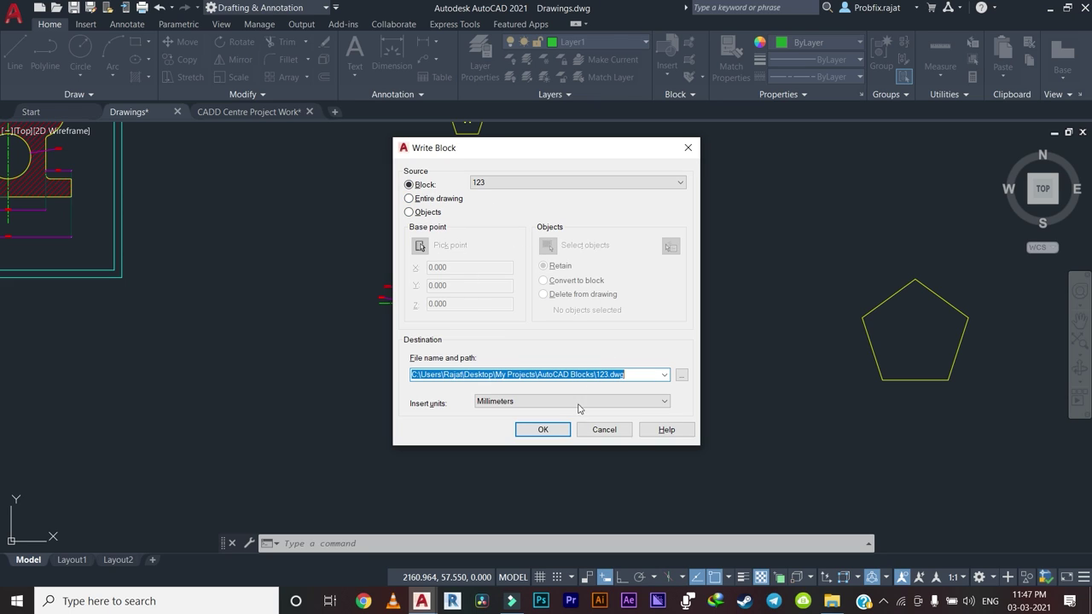
{"action": "left_click", "coordinate": [558, 431]}
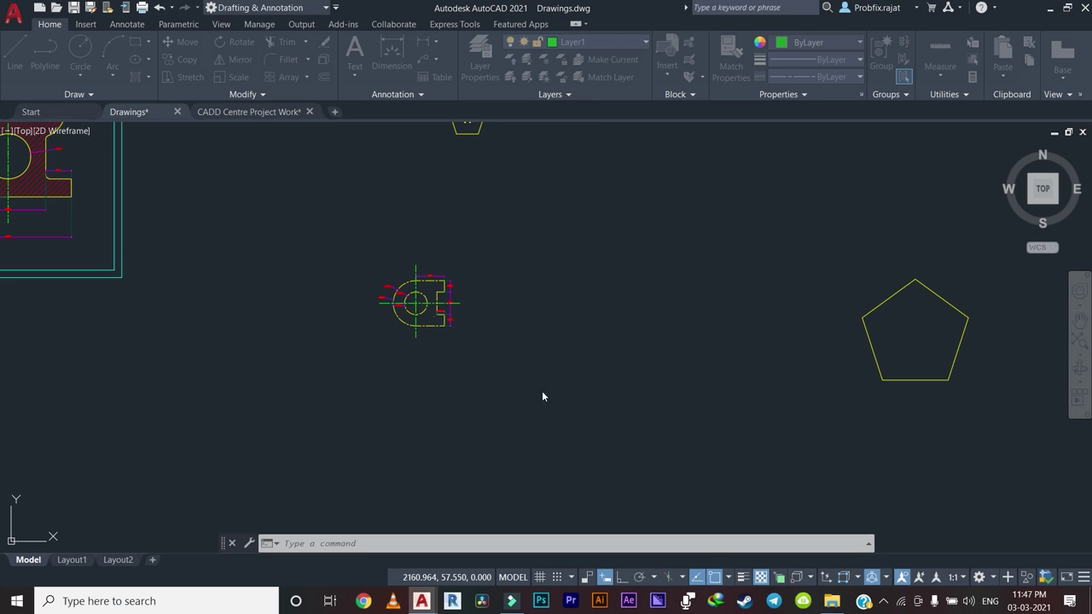
Insert 123.dwg into empty space in the CADD Centre Project Work floor plan.
{"action": "left_click", "coordinate": [246, 111]}
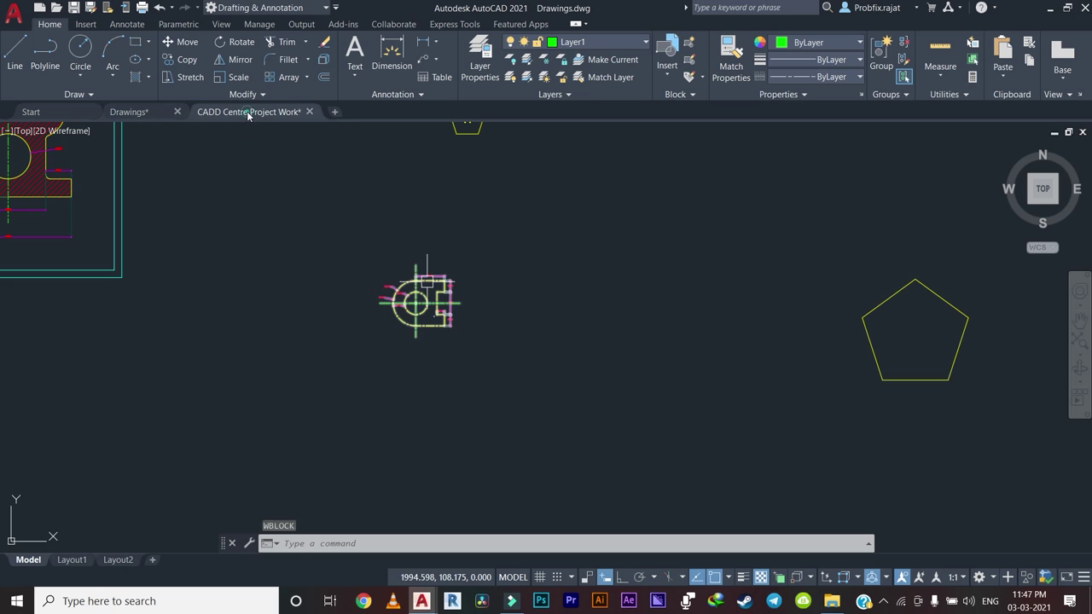
{"action": "middle_click_drag", "start_coordinate": [581, 295], "coordinate": [531, 302]}
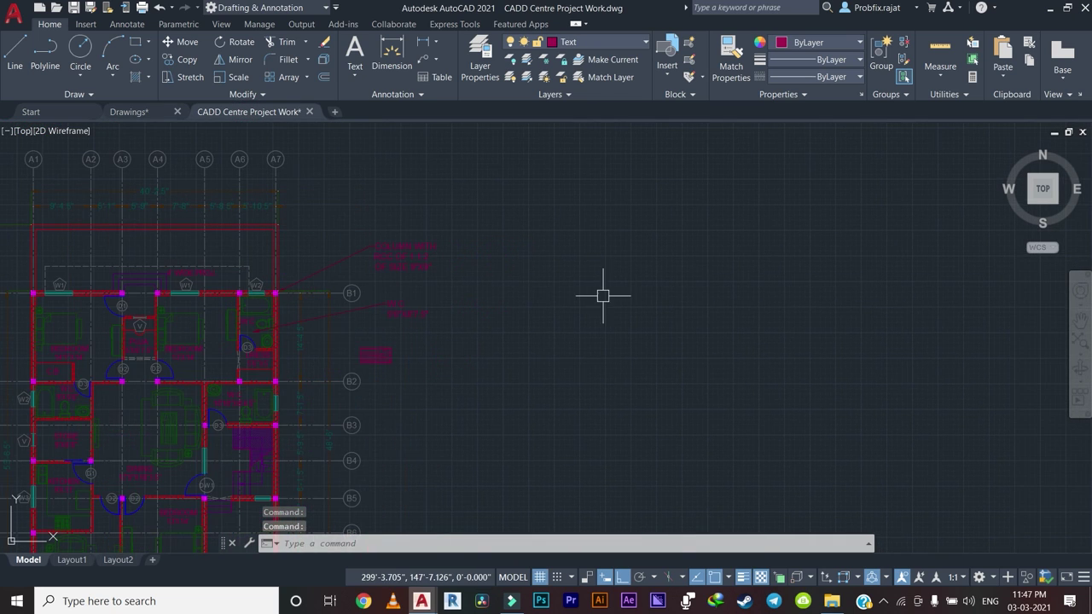
{"action": "type", "text": "i"}
{"action": "key", "text": "Return"}
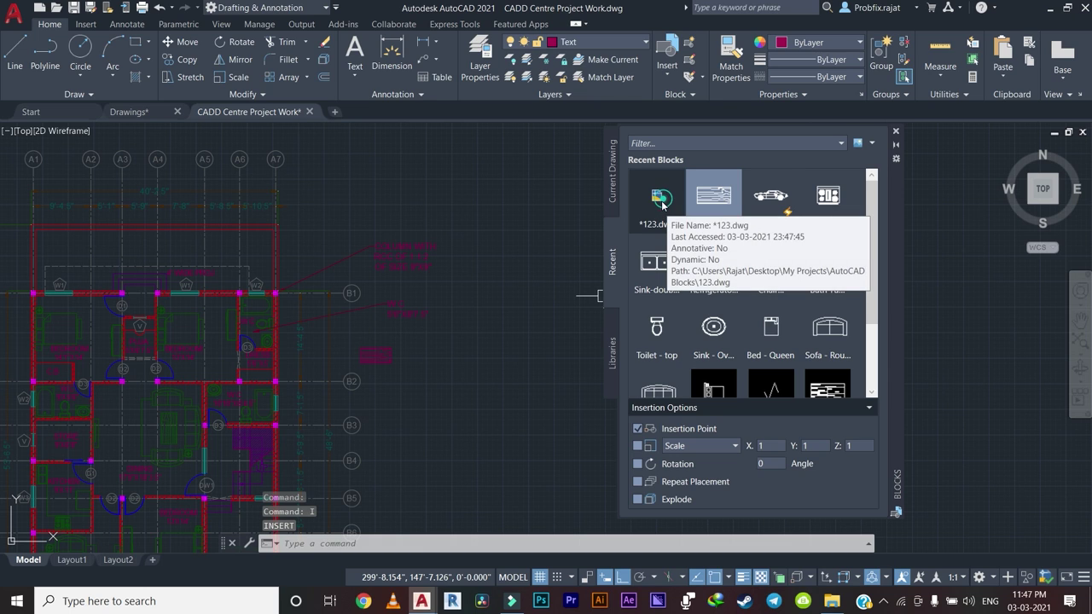
{"action": "left_click", "coordinate": [661, 203]}
{"action": "scroll", "coordinate": [389, 285], "scroll_direction": "up", "scroll_amount": 5}
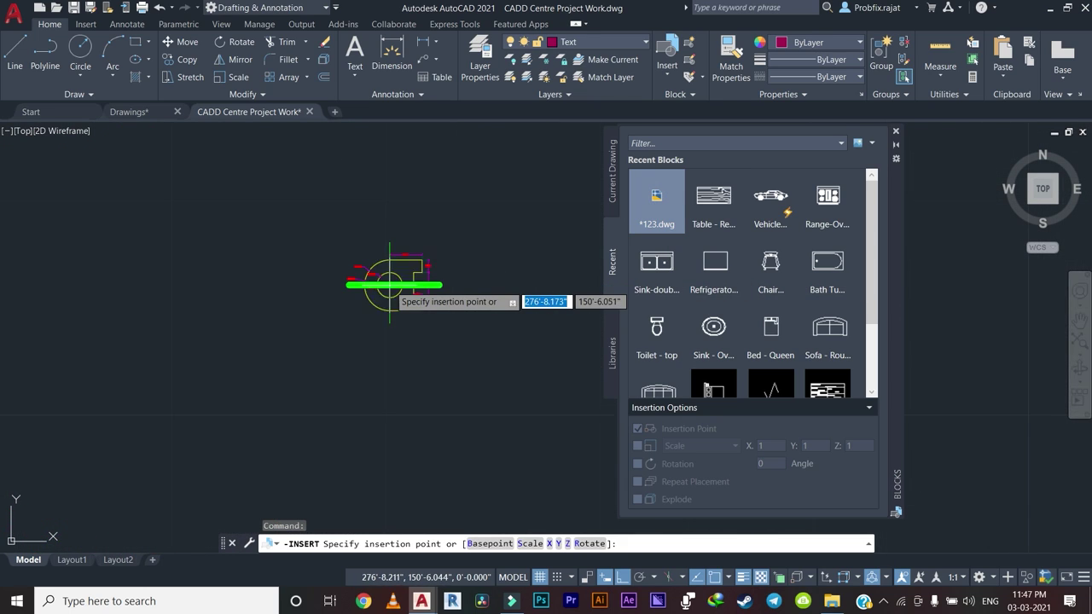
{"action": "scroll", "coordinate": [390, 285], "scroll_direction": "up", "scroll_amount": 5}
{"action": "left_click", "coordinate": [463, 261]}
{"action": "scroll", "coordinate": [463, 261], "scroll_direction": "down", "scroll_amount": 3}
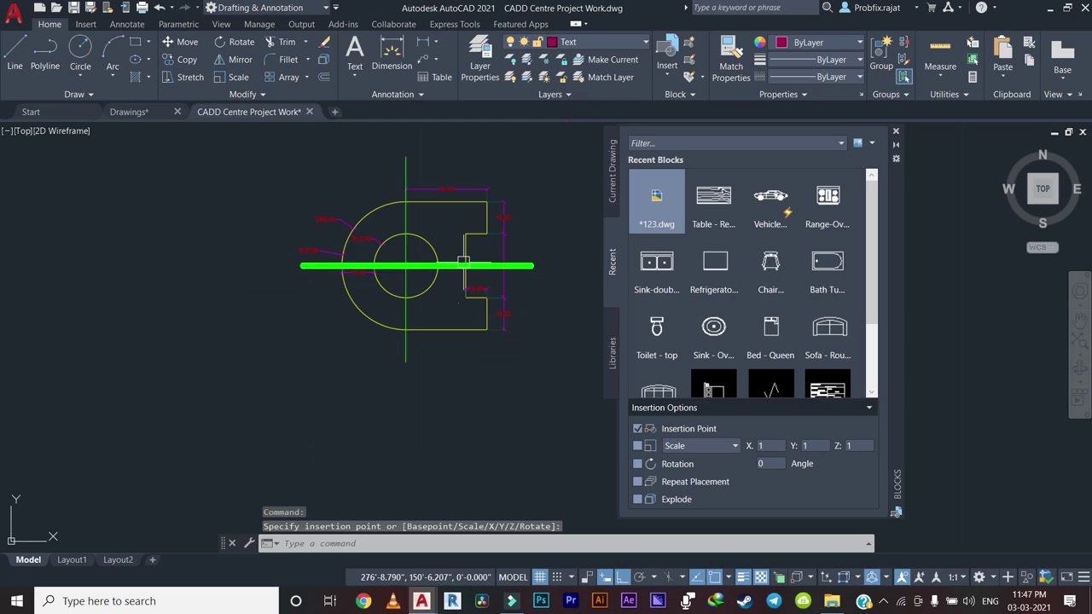
{"action": "middle_click_drag", "start_coordinate": [463, 261], "coordinate": [446, 300]}
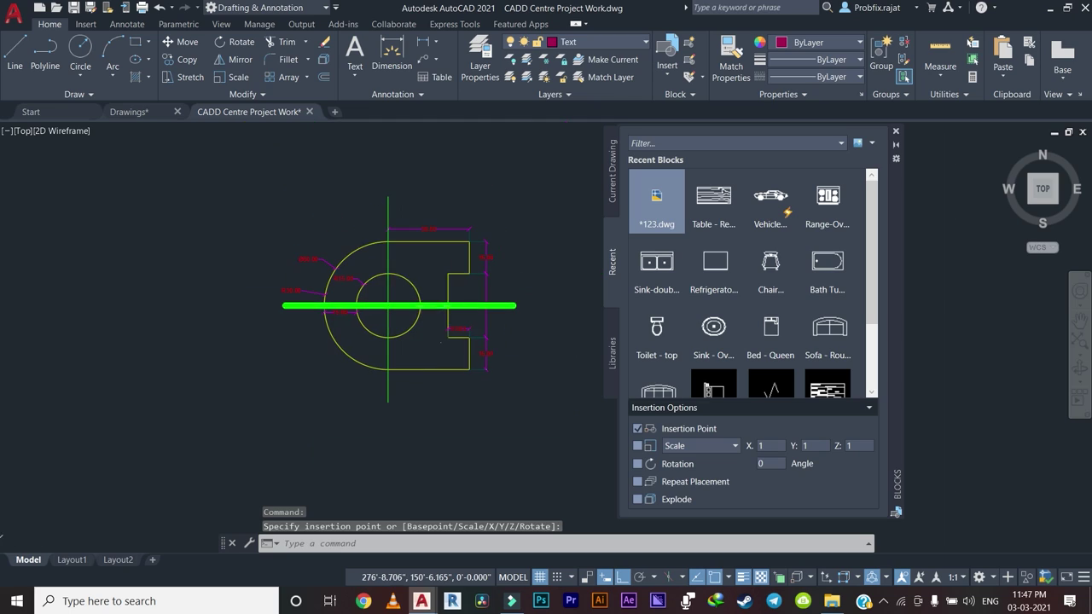
{"action": "left_click", "coordinate": [895, 132]}
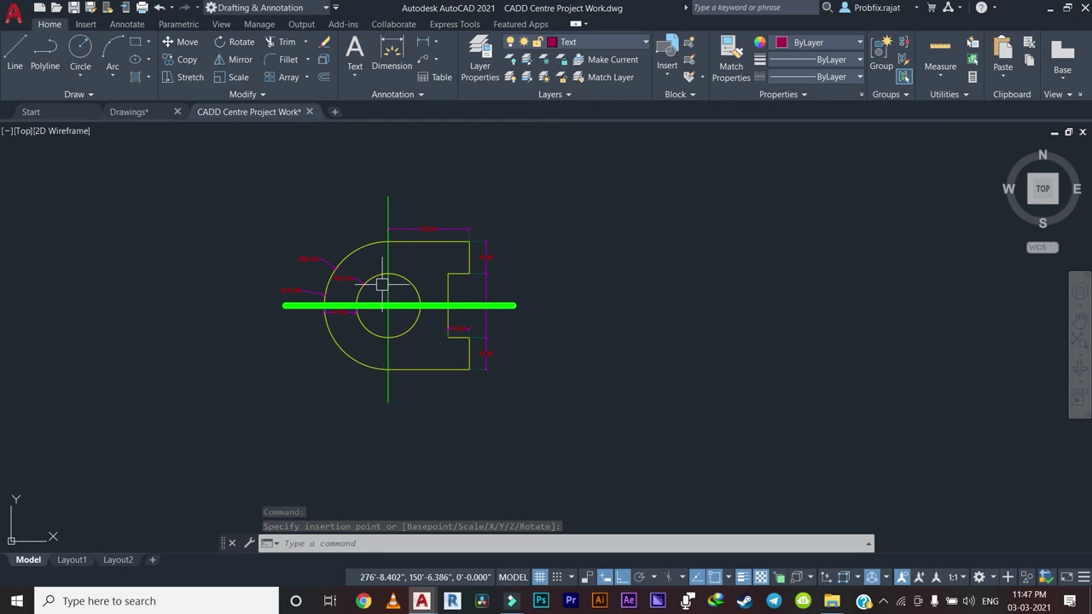
Centre the view on the placed bracket and restart the Insert command.
{"action": "scroll", "coordinate": [382, 284], "scroll_direction": "up", "scroll_amount": 5}
{"action": "scroll", "coordinate": [343, 317], "scroll_direction": "down", "scroll_amount": 5}
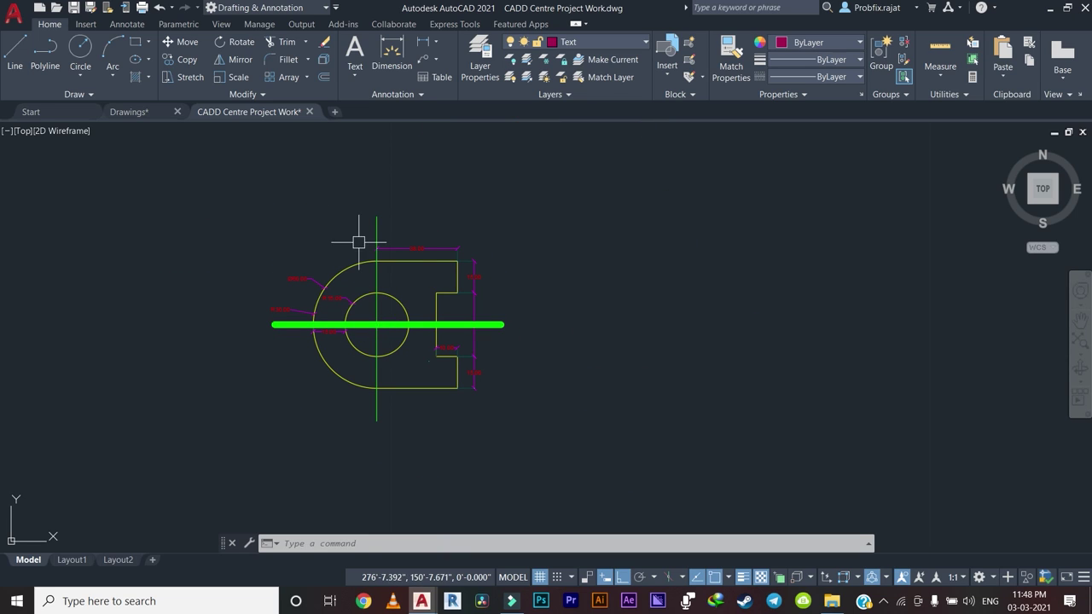
{"action": "scroll", "coordinate": [287, 288], "scroll_direction": "up", "scroll_amount": 5}
{"action": "scroll", "coordinate": [282, 282], "scroll_direction": "down", "scroll_amount": 3}
{"action": "middle_click_drag", "start_coordinate": [283, 282], "coordinate": [454, 254]}
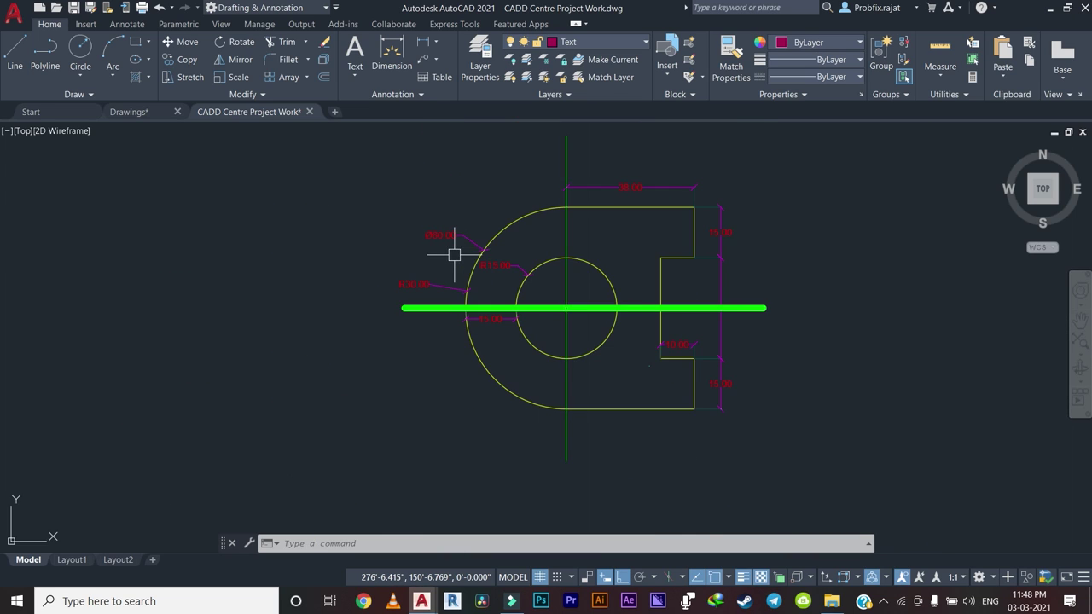
{"action": "scroll", "coordinate": [345, 325], "scroll_direction": "down", "scroll_amount": 6}
{"action": "scroll", "coordinate": [348, 312], "scroll_direction": "up", "scroll_amount": 2}
{"action": "scroll", "coordinate": [331, 284], "scroll_direction": "up", "scroll_amount": 2}
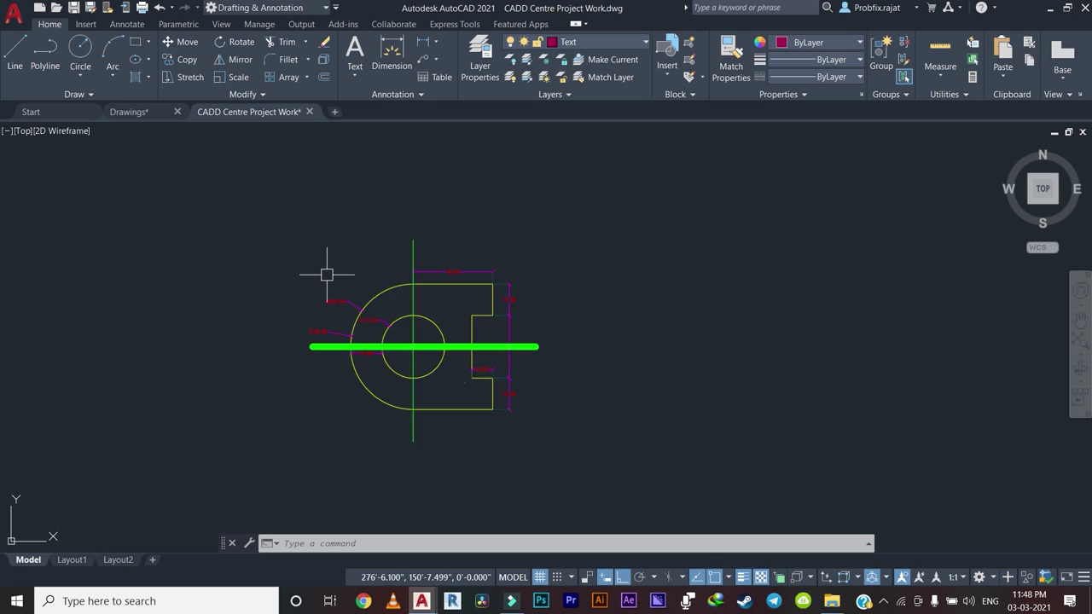
{"action": "scroll", "coordinate": [327, 275], "scroll_direction": "up", "scroll_amount": 10}
{"action": "scroll", "coordinate": [326, 274], "scroll_direction": "down", "scroll_amount": 2}
{"action": "scroll", "coordinate": [326, 275], "scroll_direction": "up", "scroll_amount": 2}
{"action": "scroll", "coordinate": [325, 277], "scroll_direction": "up", "scroll_amount": 3}
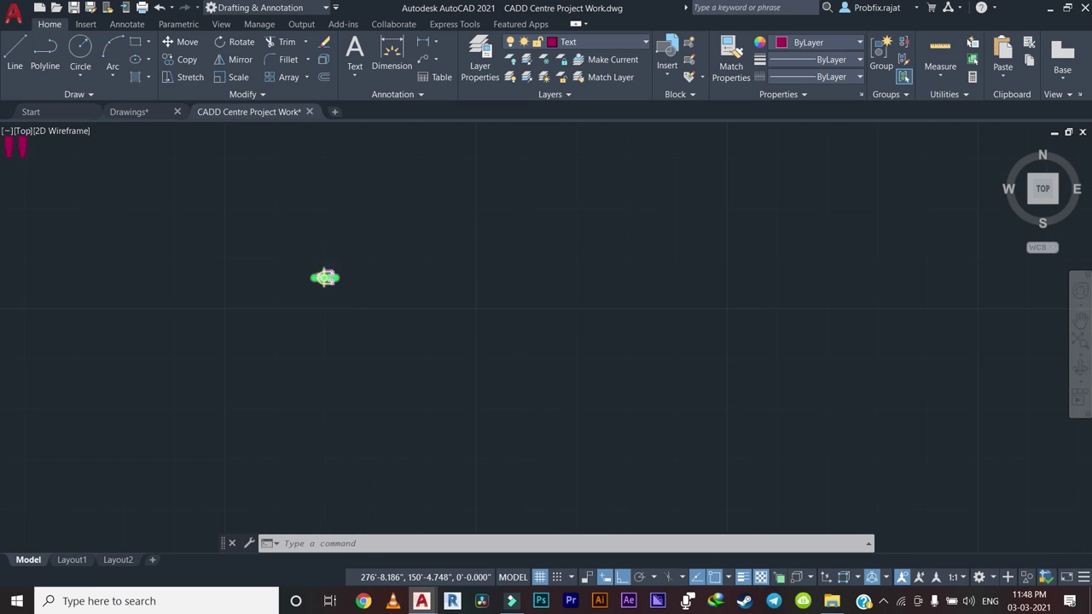
{"action": "scroll", "coordinate": [327, 280], "scroll_direction": "down", "scroll_amount": 3}
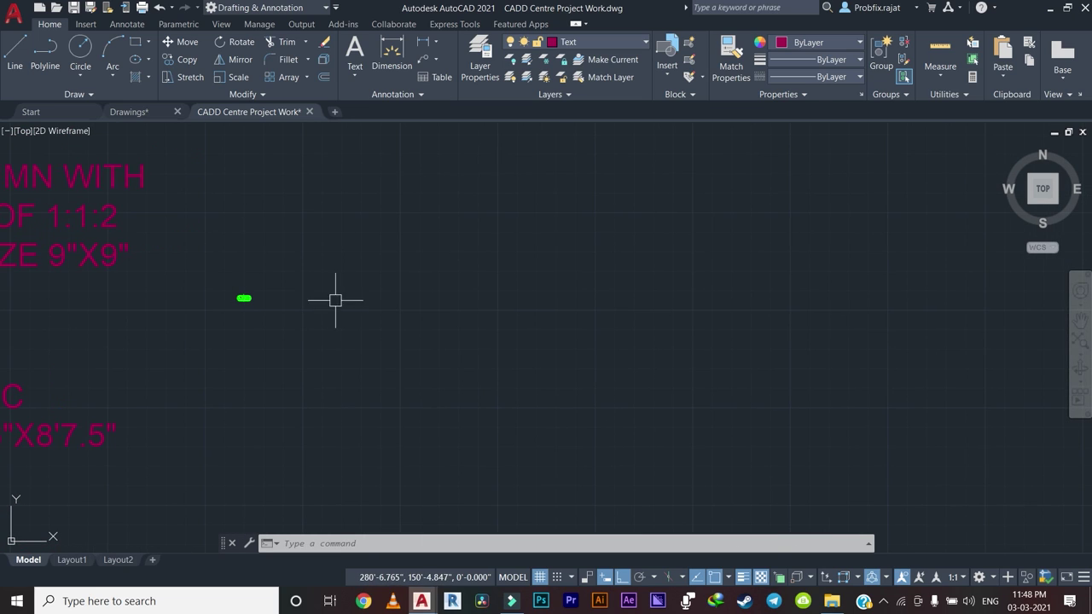
{"action": "type", "text": "i"}
{"action": "key", "text": "Return"}
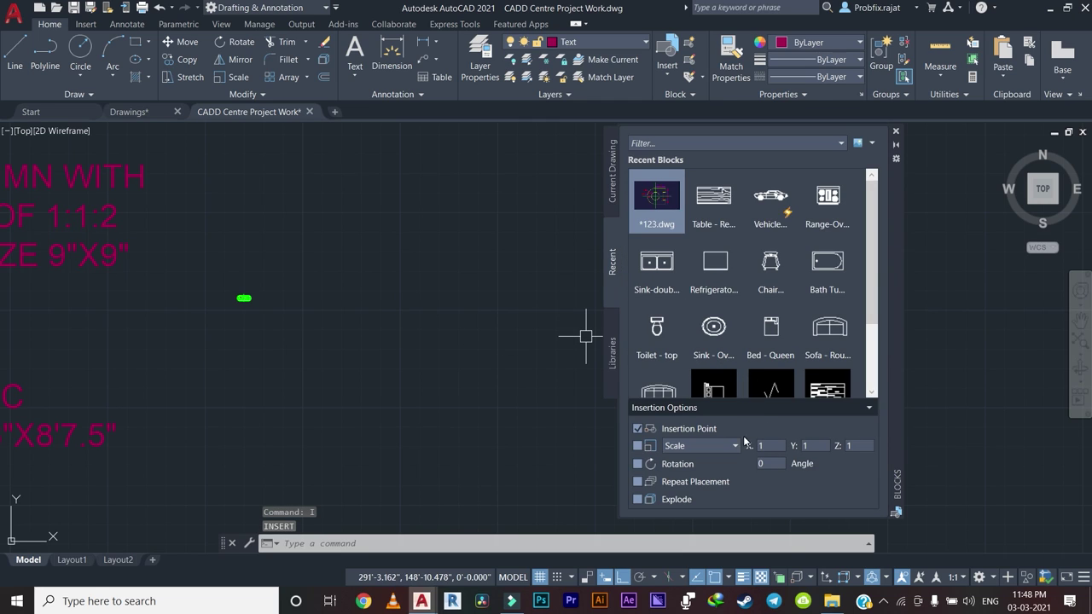
With Scale enabled, insert a much larger 123.dwg bracket beside the floor plan.
{"action": "left_click", "coordinate": [638, 446]}
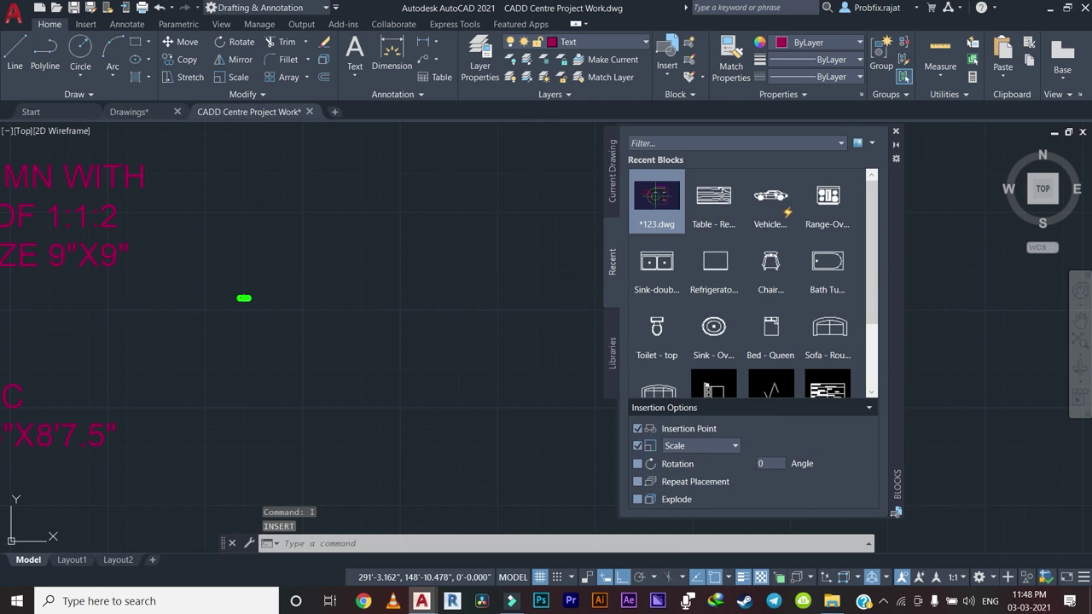
{"action": "scroll", "coordinate": [494, 341], "scroll_direction": "down", "scroll_amount": 4}
{"action": "scroll", "coordinate": [495, 349], "scroll_direction": "up", "scroll_amount": 2}
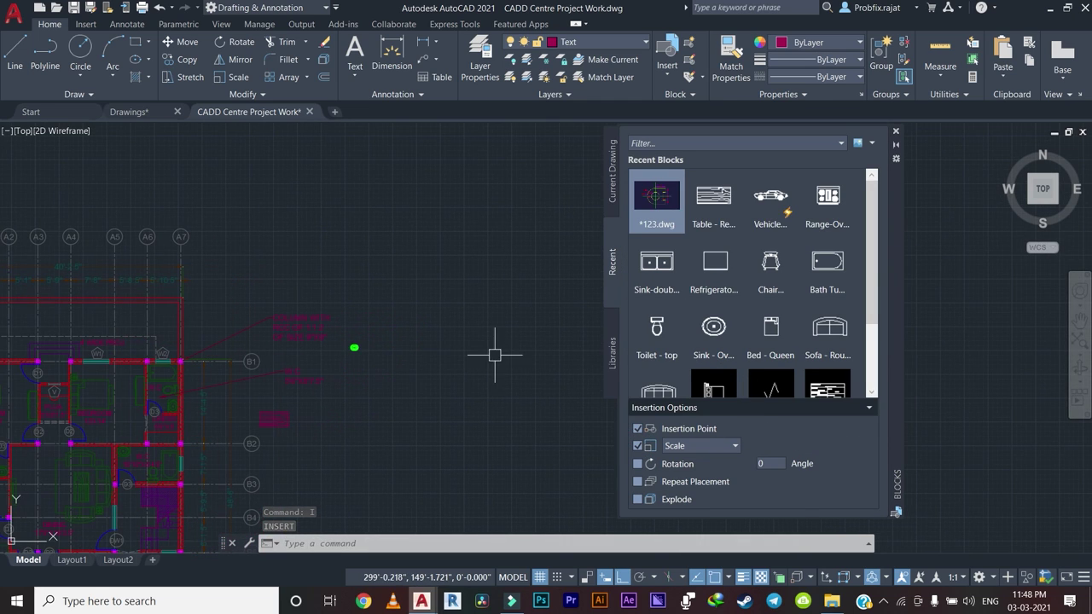
{"action": "left_click", "coordinate": [657, 198]}
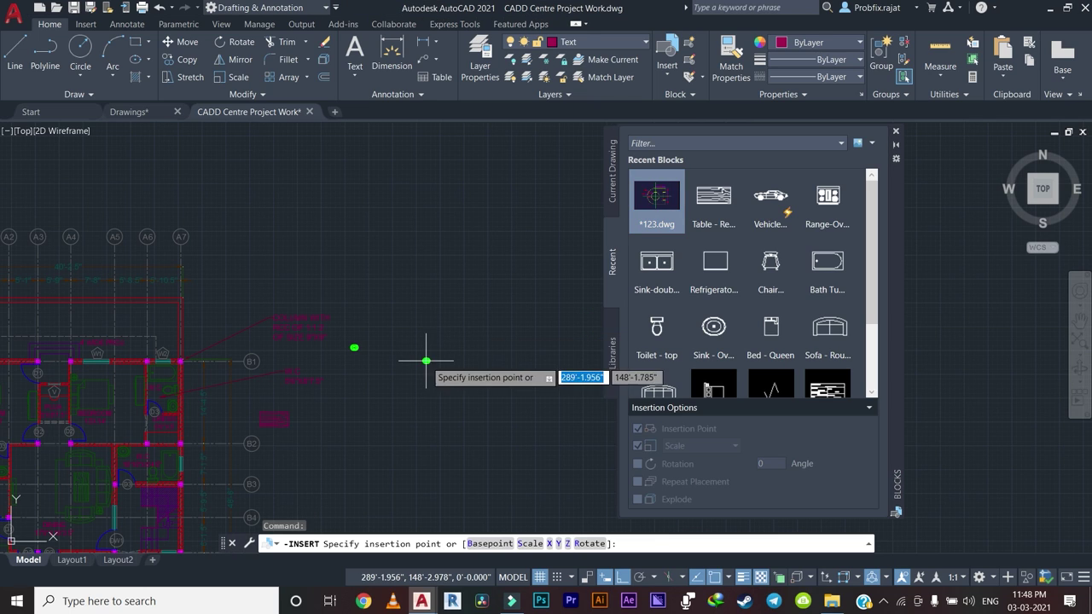
{"action": "left_click", "coordinate": [426, 361]}
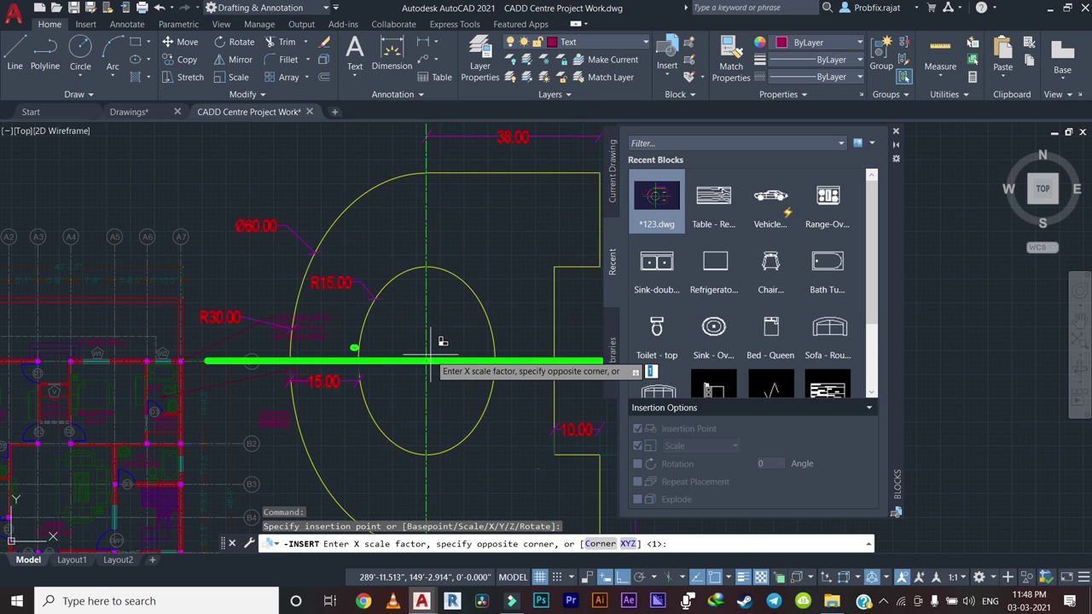
{"action": "left_click", "coordinate": [431, 355]}
{"action": "scroll", "coordinate": [463, 349], "scroll_direction": "down", "scroll_amount": 2}
{"action": "scroll", "coordinate": [477, 345], "scroll_direction": "down", "scroll_amount": 2}
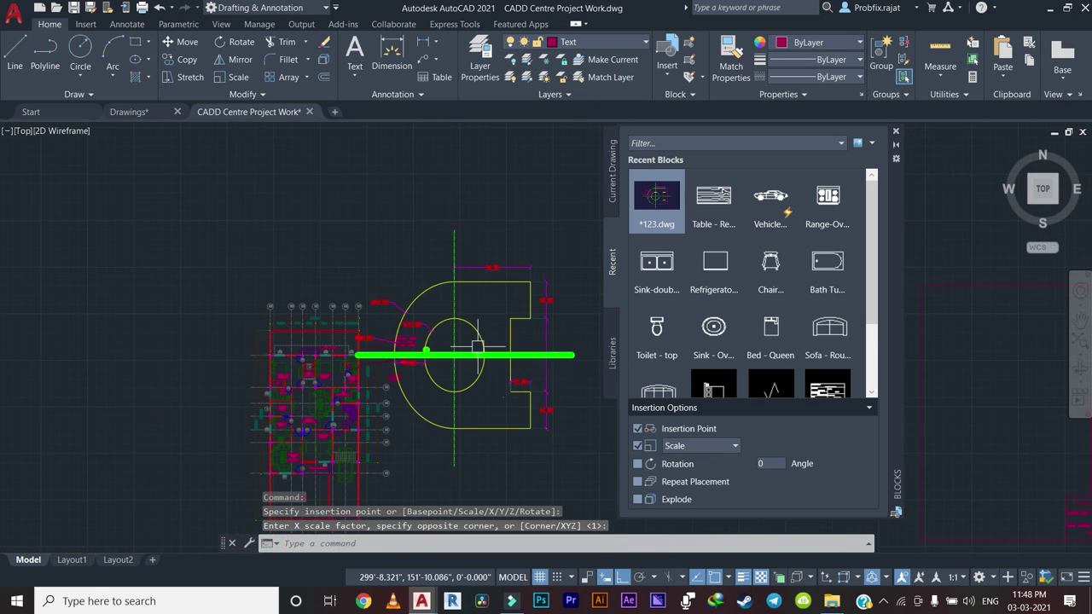
{"action": "scroll", "coordinate": [477, 345], "scroll_direction": "down", "scroll_amount": 2}
{"action": "left_click", "coordinate": [475, 258]}
{"action": "left_click", "coordinate": [486, 346]}
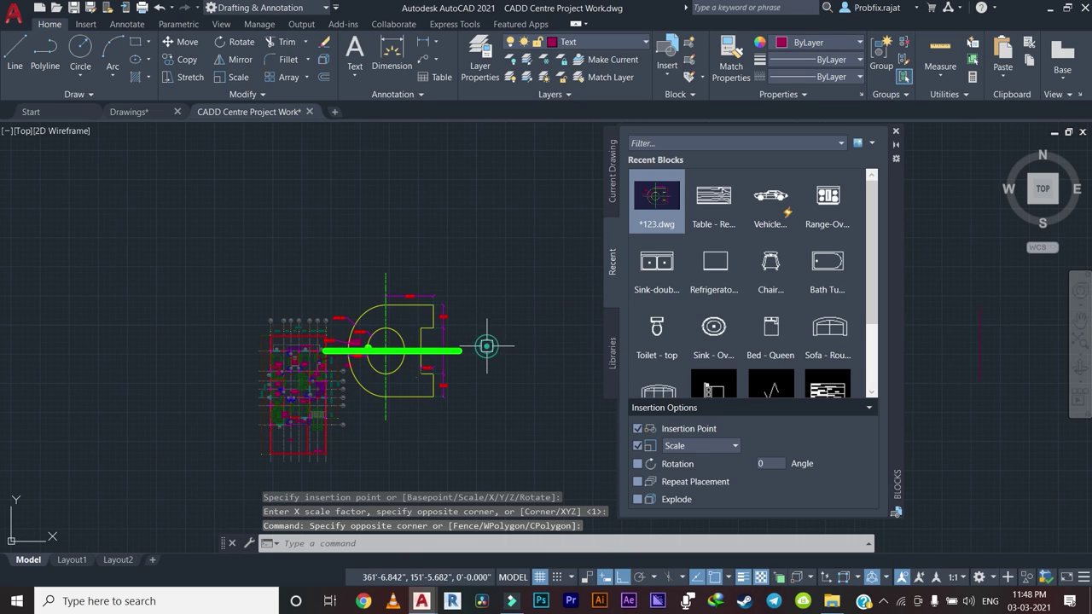
{"action": "scroll", "coordinate": [486, 345], "scroll_direction": "down", "scroll_amount": 2}
{"action": "mouse_move", "coordinate": [486, 345]}
{"action": "middle_mouse_down"}
{"action": "mouse_move", "coordinate": [375, 350]}
{"action": "mouse_move", "coordinate": [372, 335]}
{"action": "middle_mouse_up"}
{"action": "scroll", "coordinate": [342, 349], "scroll_direction": "up", "scroll_amount": 1}
{"action": "scroll", "coordinate": [332, 349], "scroll_direction": "up", "scroll_amount": 2}
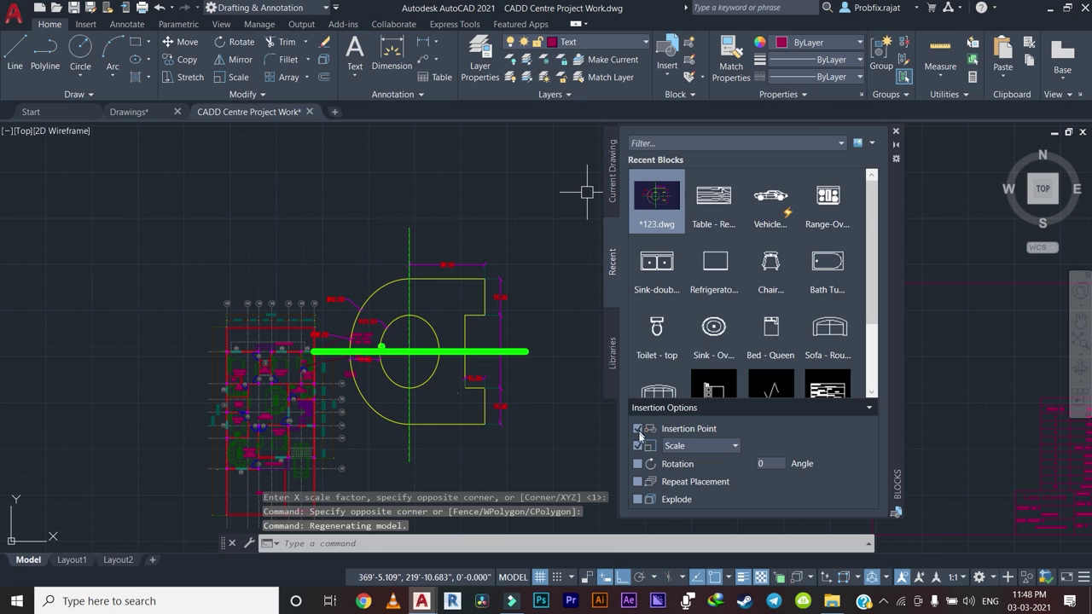
Turn off insertion Scale, close the Blocks palette, and pan slightly right.
{"action": "left_click", "coordinate": [642, 449]}
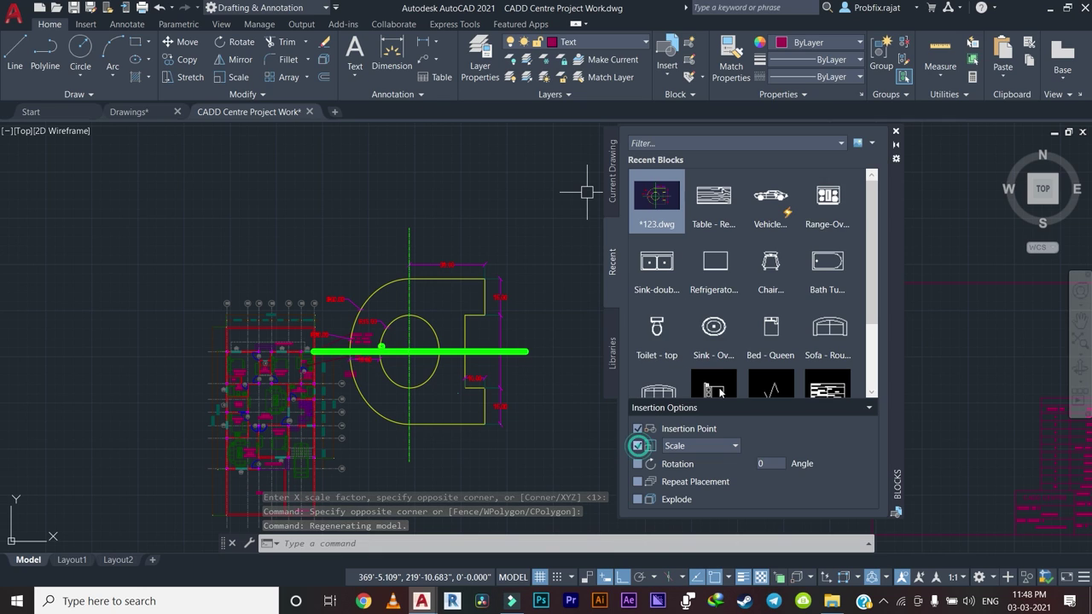
{"action": "left_click", "coordinate": [897, 130]}
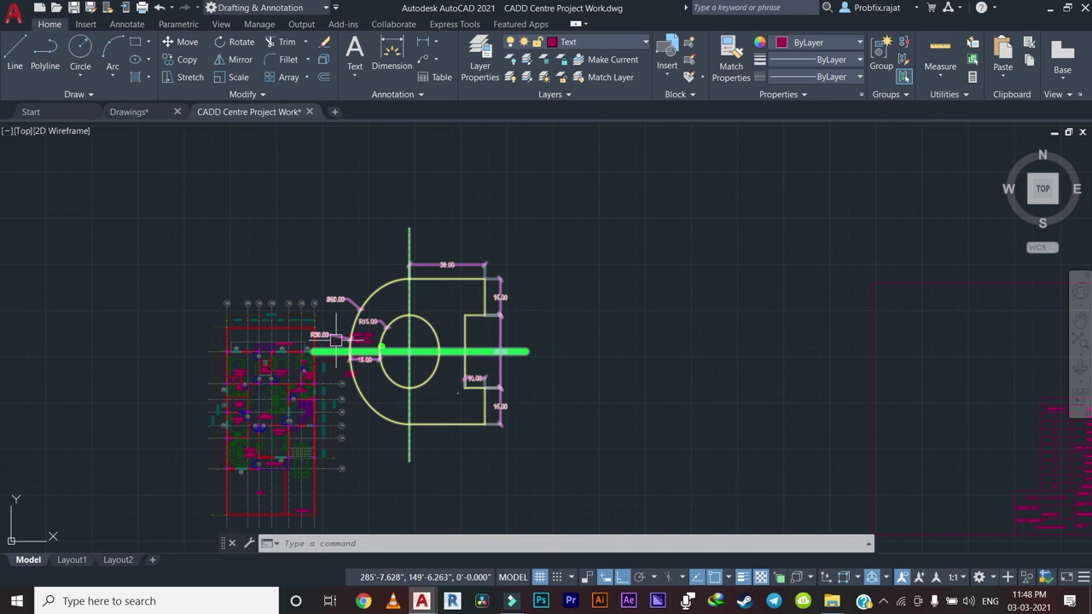
{"action": "middle_click_drag", "start_coordinate": [329, 299], "coordinate": [395, 300]}
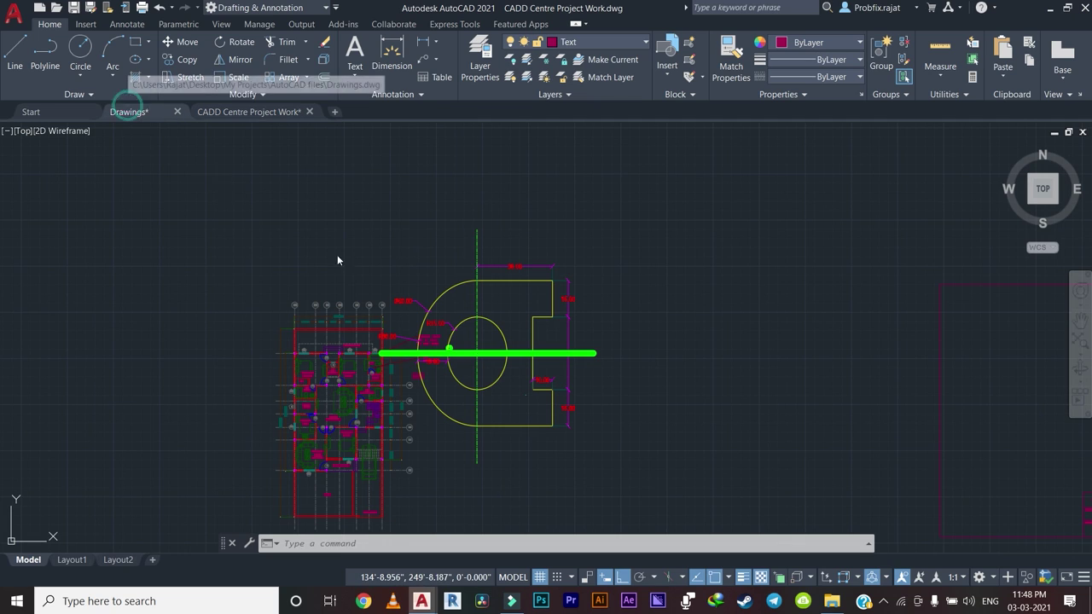
{"action": "left_click", "coordinate": [128, 112]}
{"action": "scroll", "coordinate": [450, 290], "scroll_direction": "down", "scroll_amount": 3}
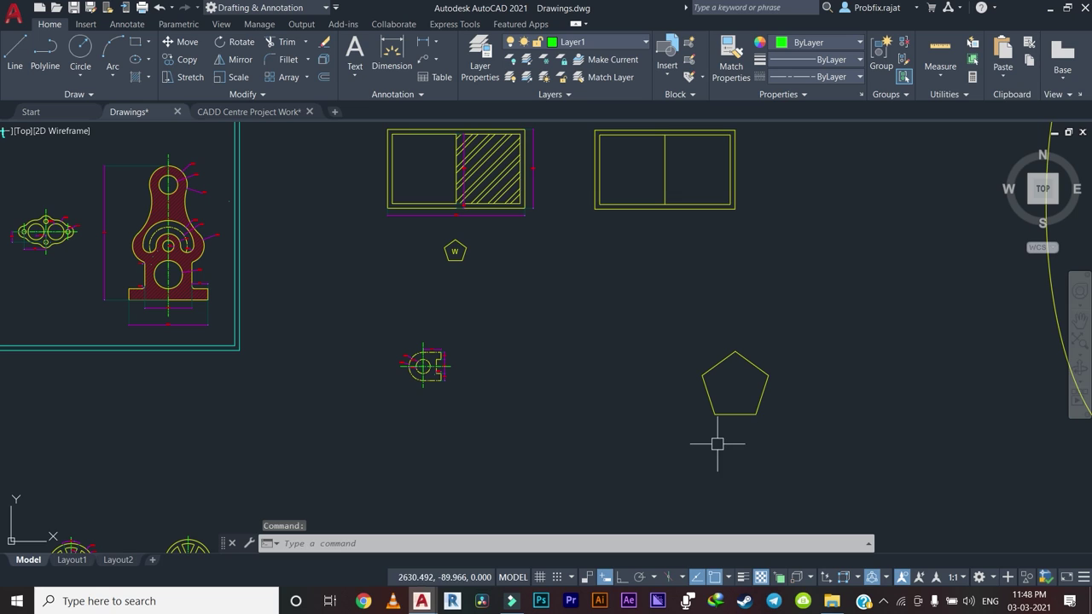
{"action": "scroll", "coordinate": [717, 443], "scroll_direction": "down", "scroll_amount": 3}
{"action": "middle_click_drag", "start_coordinate": [463, 346], "coordinate": [487, 365]}
{"action": "scroll", "coordinate": [487, 365], "scroll_direction": "down", "scroll_amount": 2}
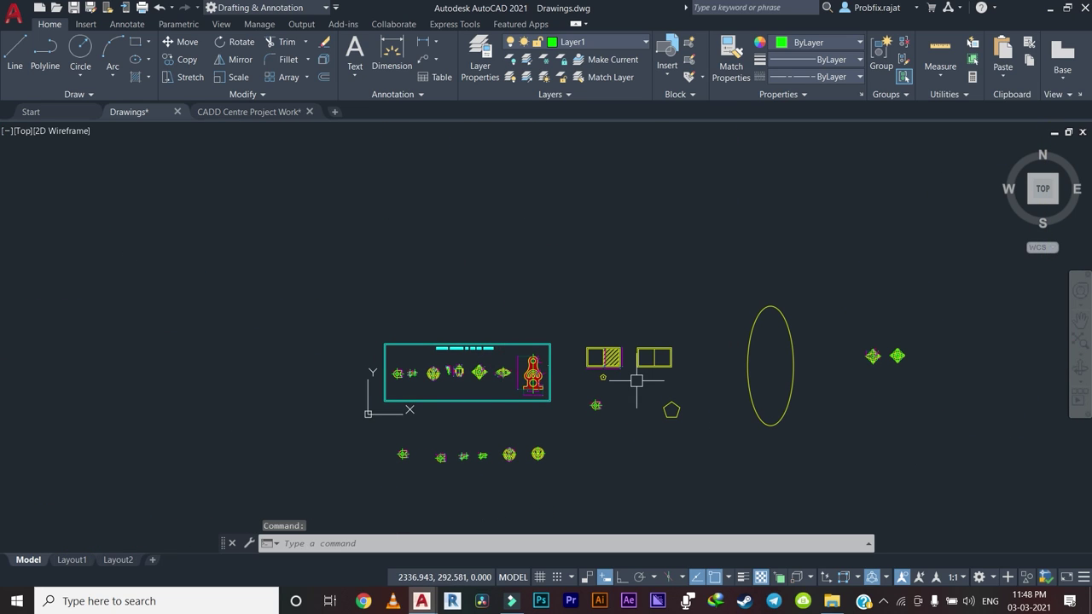
{"action": "scroll", "coordinate": [640, 347], "scroll_direction": "up", "scroll_amount": 5}
{"action": "mouse_move", "coordinate": [648, 391]}
{"action": "middle_mouse_down"}
{"action": "mouse_move", "coordinate": [512, 389]}
{"action": "mouse_move", "coordinate": [586, 408]}
{"action": "middle_mouse_up"}
{"action": "scroll", "coordinate": [516, 405], "scroll_direction": "up", "scroll_amount": 3}
{"action": "scroll", "coordinate": [586, 408], "scroll_direction": "down", "scroll_amount": 2}
{"action": "scroll", "coordinate": [682, 361], "scroll_direction": "down", "scroll_amount": 2}
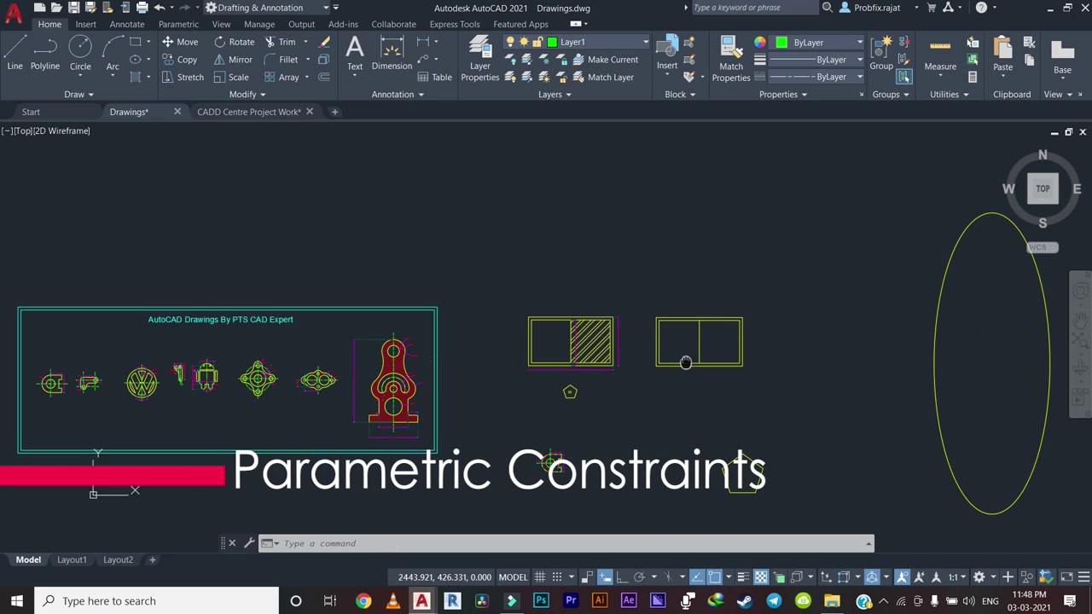
{"action": "scroll", "coordinate": [256, 376], "scroll_direction": "up", "scroll_amount": 4}
{"action": "scroll", "coordinate": [324, 384], "scroll_direction": "down", "scroll_amount": 2}
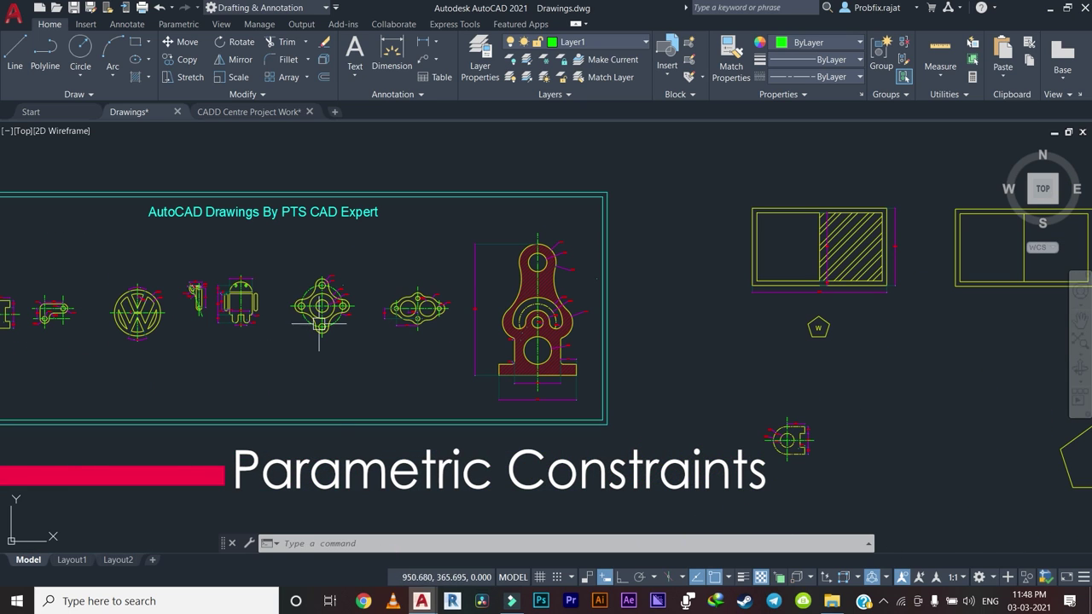
{"action": "scroll", "coordinate": [351, 400], "scroll_direction": "down", "scroll_amount": 2}
{"action": "middle_click_drag", "start_coordinate": [351, 400], "coordinate": [373, 378]}
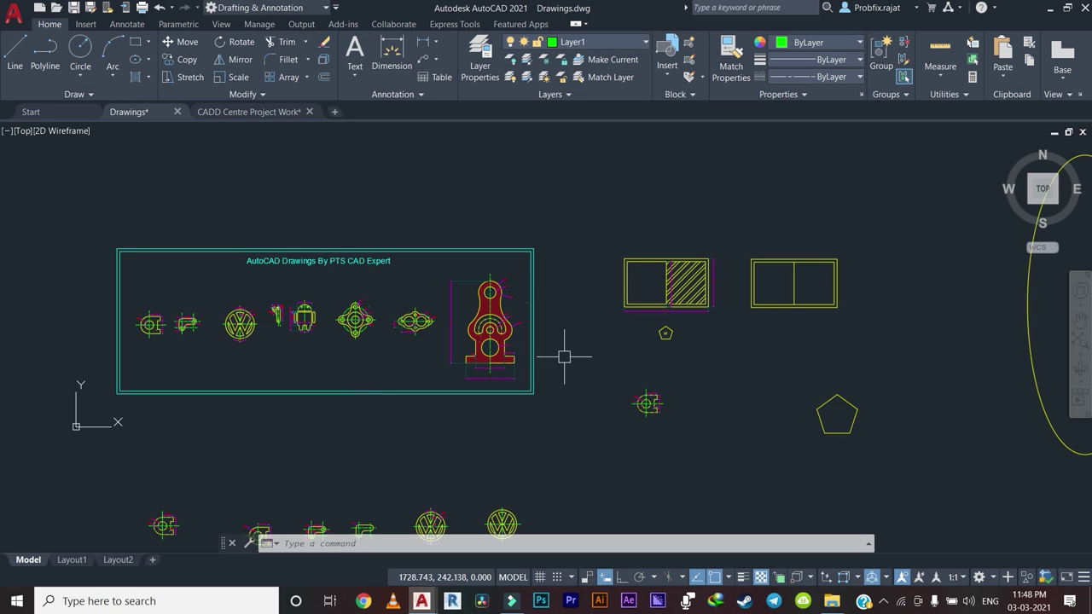
{"action": "scroll", "coordinate": [405, 324], "scroll_direction": "up", "scroll_amount": 5}
{"action": "scroll", "coordinate": [419, 312], "scroll_direction": "down", "scroll_amount": 4}
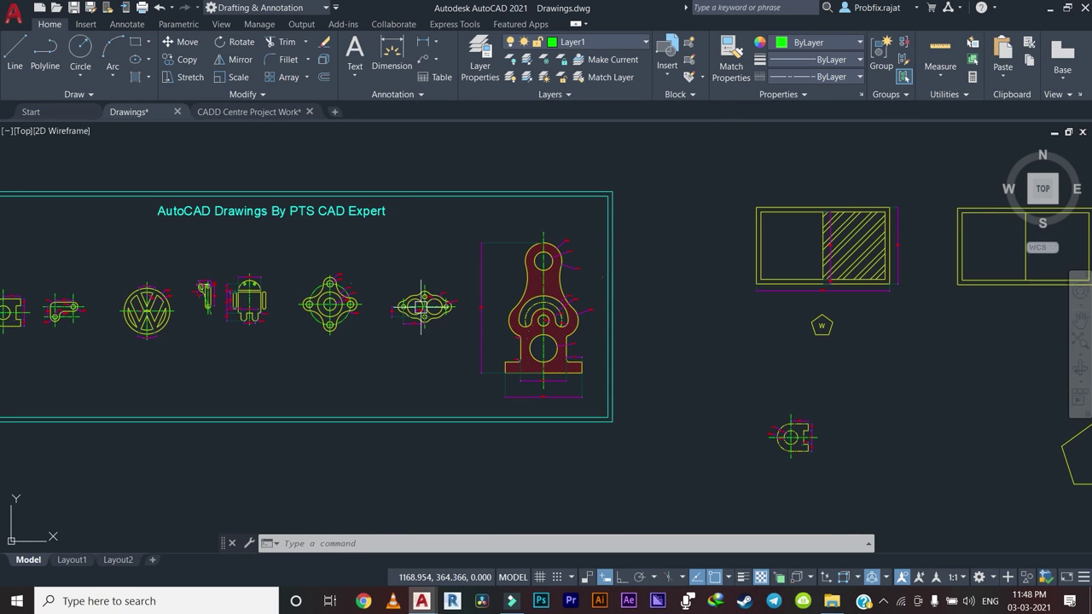
{"action": "scroll", "coordinate": [387, 331], "scroll_direction": "up", "scroll_amount": 1}
{"action": "scroll", "coordinate": [387, 331], "scroll_direction": "down", "scroll_amount": 3}
{"action": "scroll", "coordinate": [443, 316], "scroll_direction": "up", "scroll_amount": 2}
{"action": "scroll", "coordinate": [482, 398], "scroll_direction": "up", "scroll_amount": 1}
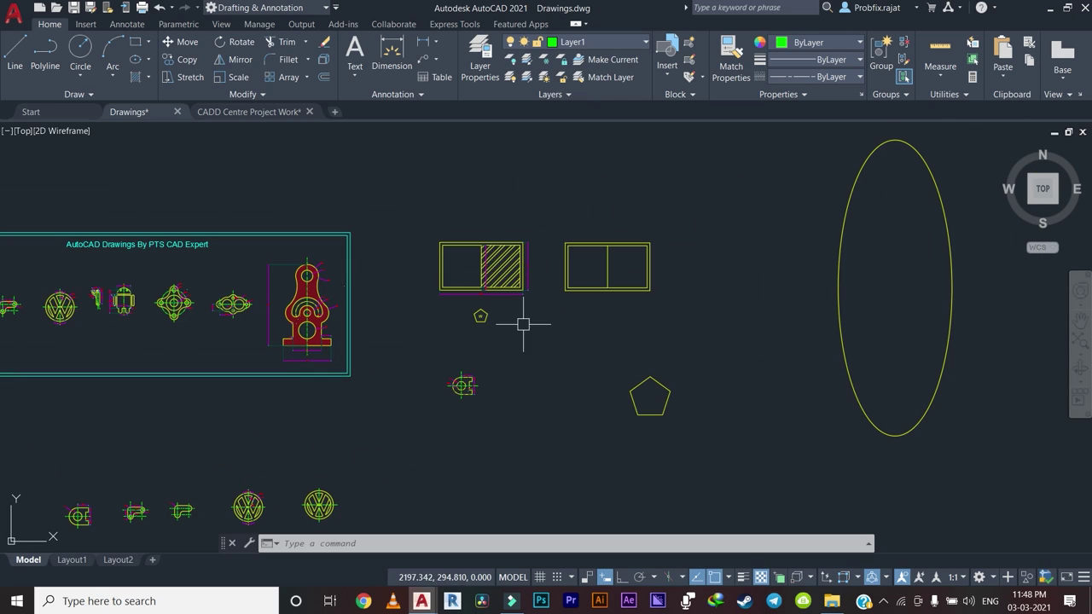
{"action": "type", "text": "c"}
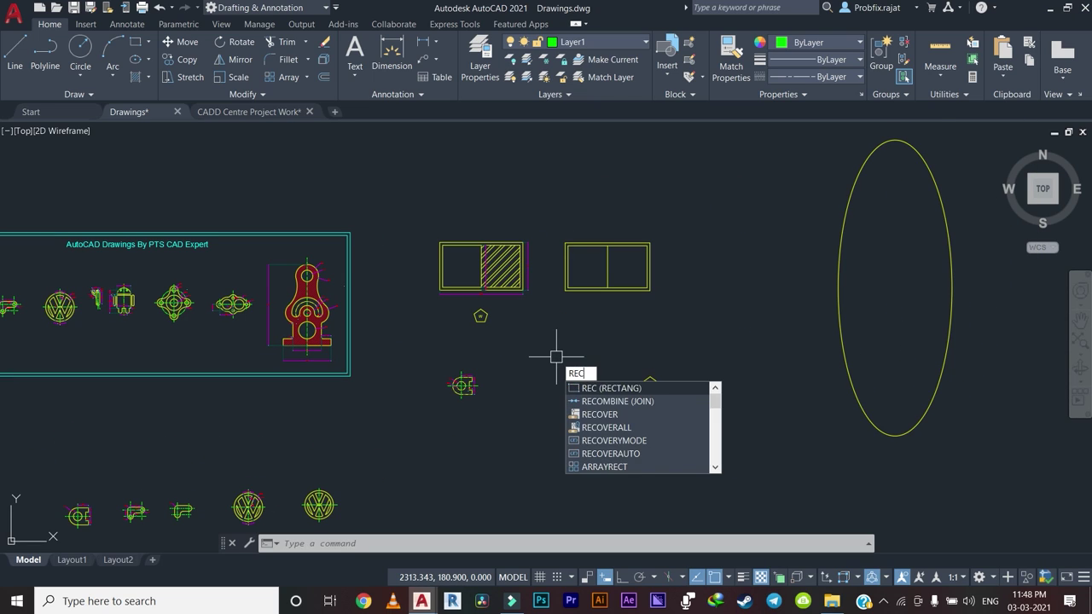
{"action": "key", "text": "Escape"}
{"action": "key", "text": "Escape"}
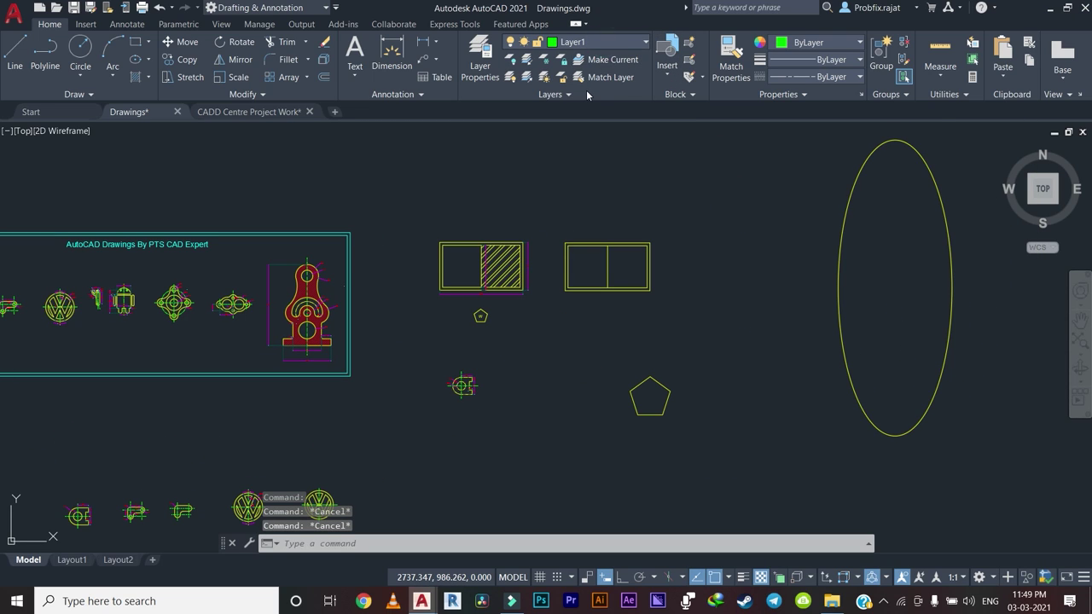
Make layer 1 the current layer.
{"action": "left_click", "coordinate": [597, 42]}
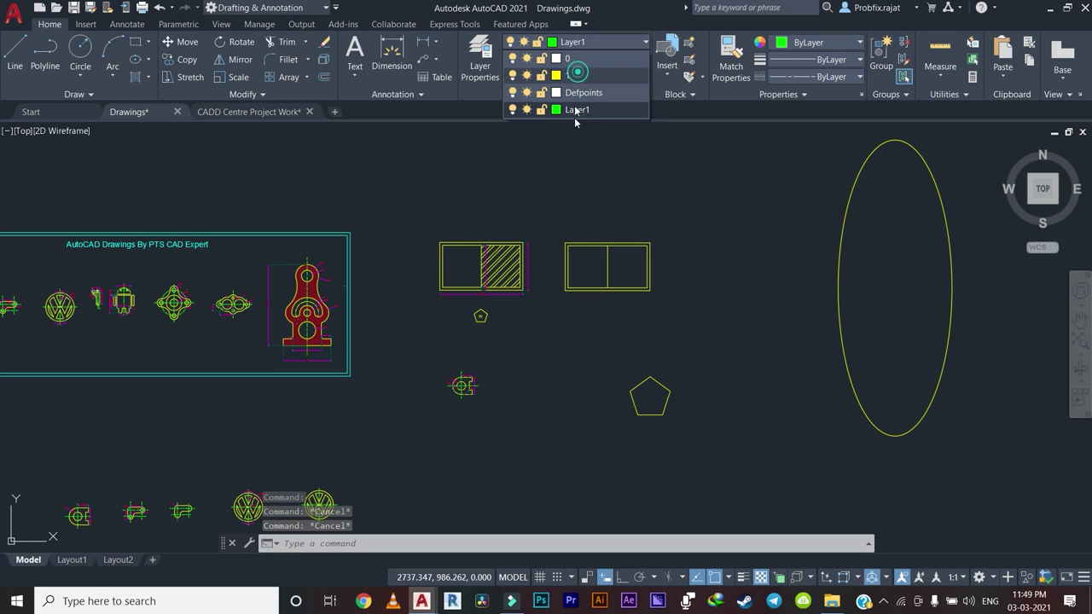
{"action": "left_click", "coordinate": [580, 75]}
{"action": "mouse_move", "coordinate": [571, 243]}
{"action": "middle_mouse_down"}
{"action": "mouse_move", "coordinate": [526, 288]}
{"action": "mouse_move", "coordinate": [406, 300]}
{"action": "mouse_move", "coordinate": [333, 285]}
{"action": "middle_mouse_up"}
{"action": "scroll", "coordinate": [517, 336], "scroll_direction": "up", "scroll_amount": 4}
{"action": "scroll", "coordinate": [483, 292], "scroll_direction": "down", "scroll_amount": 4}
{"action": "scroll", "coordinate": [358, 278], "scroll_direction": "down", "scroll_amount": 2}
Start a rectangle with its first corner in empty drawing space.
{"action": "type", "text": "REC"}
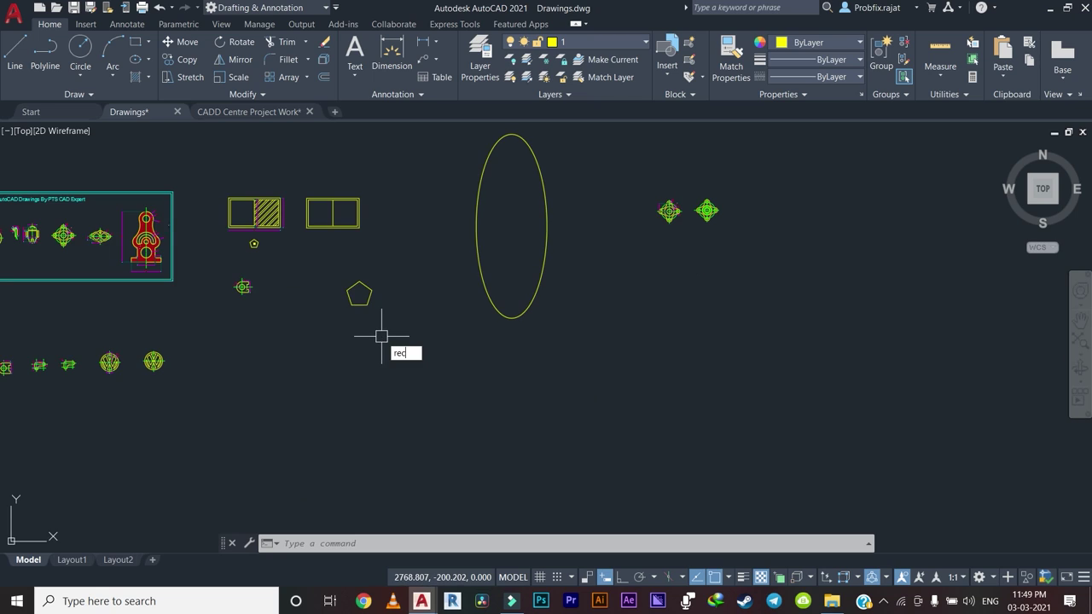
{"action": "key", "text": "Escape"}
{"action": "type", "text": "rec"}
{"action": "key", "text": "Return"}
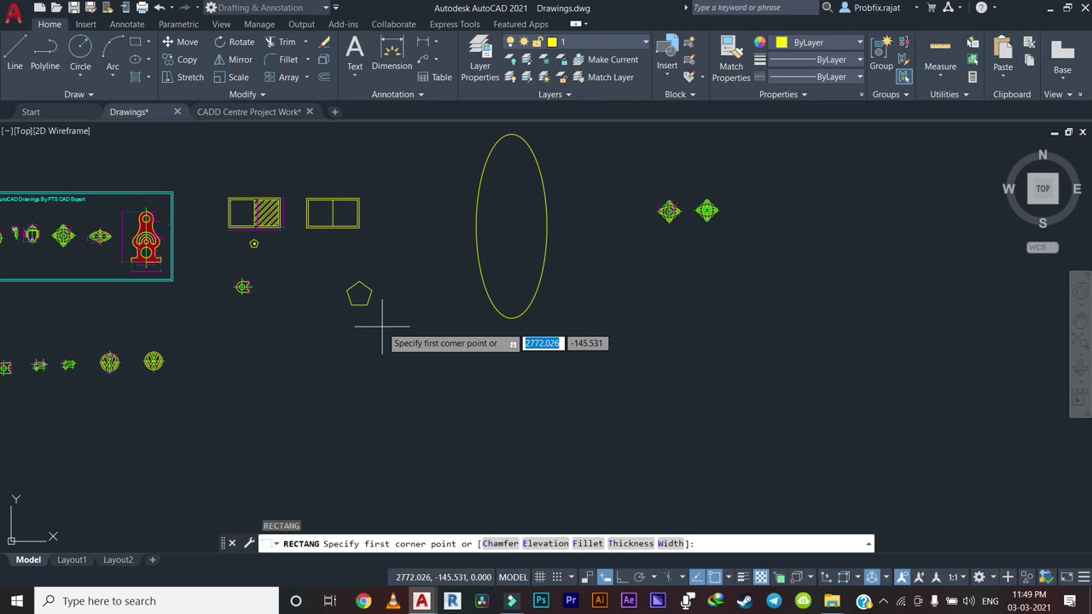
{"action": "middle_click_drag", "start_coordinate": [401, 337], "coordinate": [458, 336]}
{"action": "scroll", "coordinate": [370, 349], "scroll_direction": "up", "scroll_amount": 4}
{"action": "left_click", "coordinate": [352, 367]}
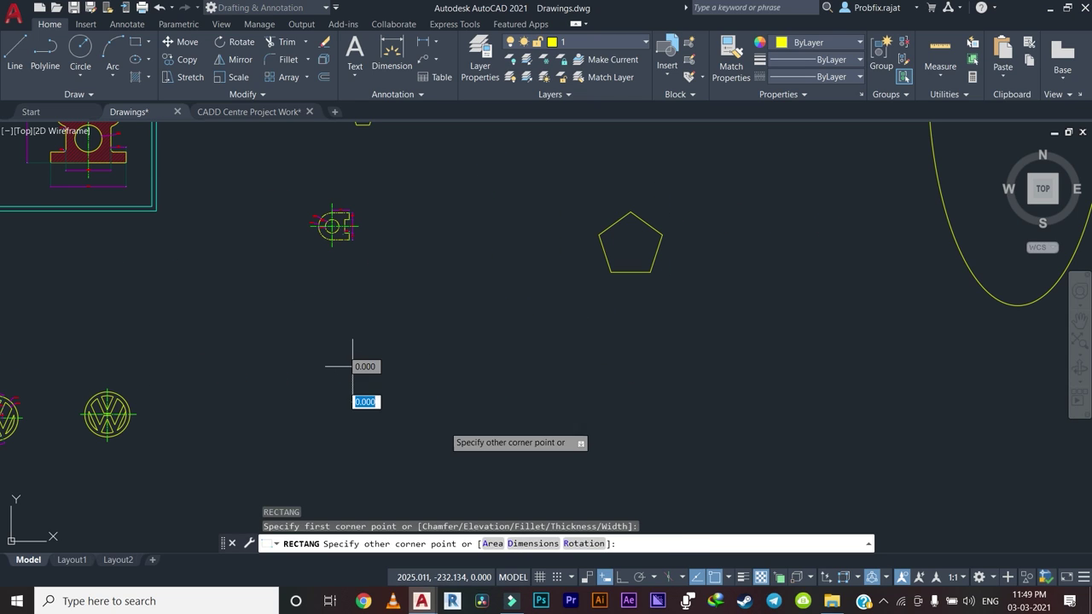
Size the rectangle 50 by 40 with the Dimensions option and place it.
{"action": "type", "text": "d"}
{"action": "key", "text": "Return"}
{"action": "type", "text": "50"}
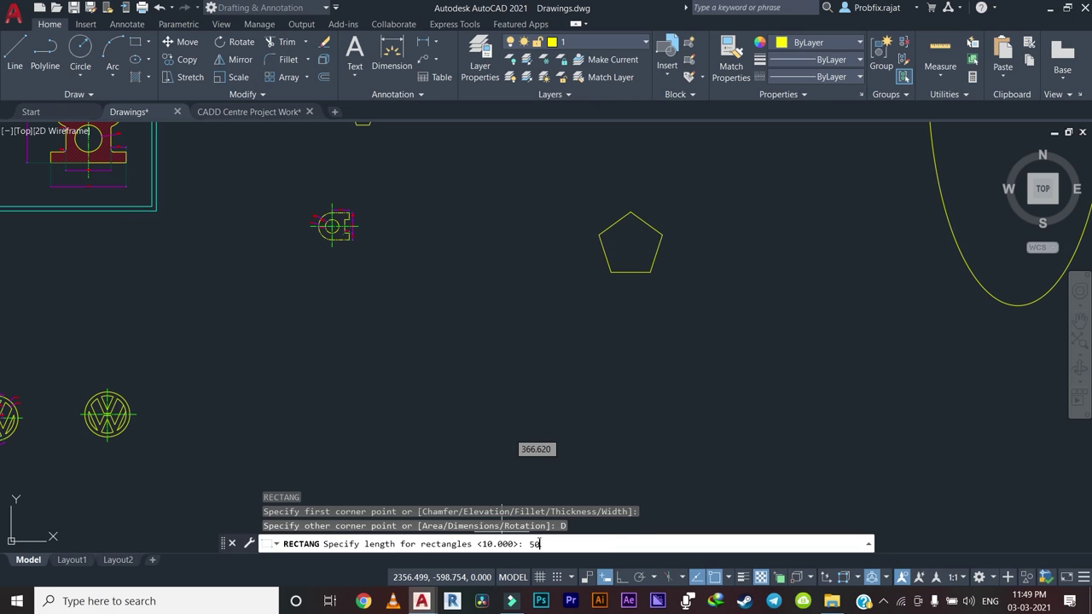
{"action": "key", "text": "Return"}
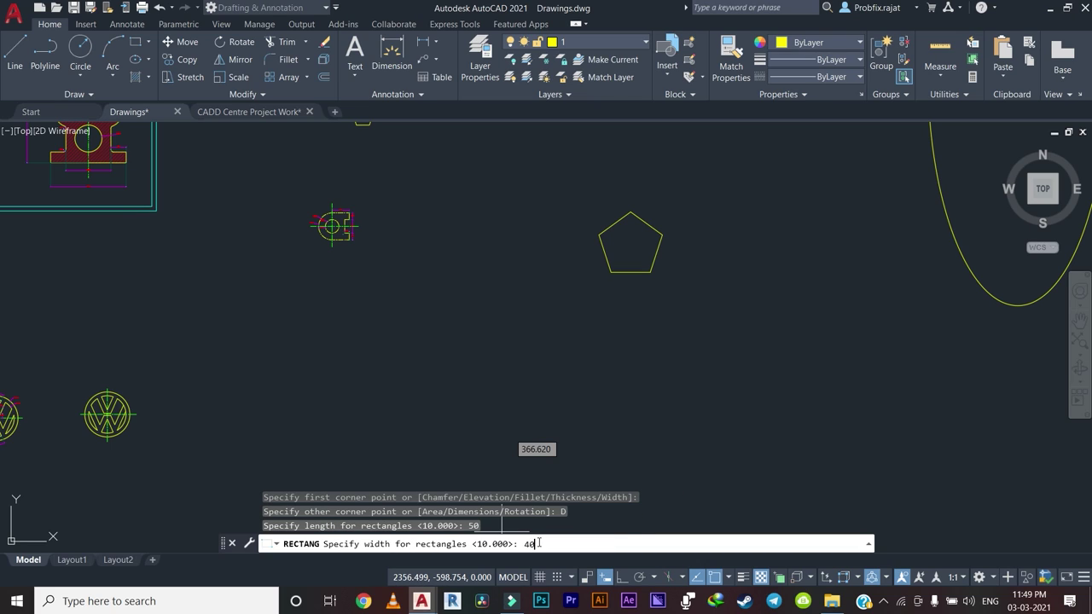
{"action": "key", "text": "Return"}
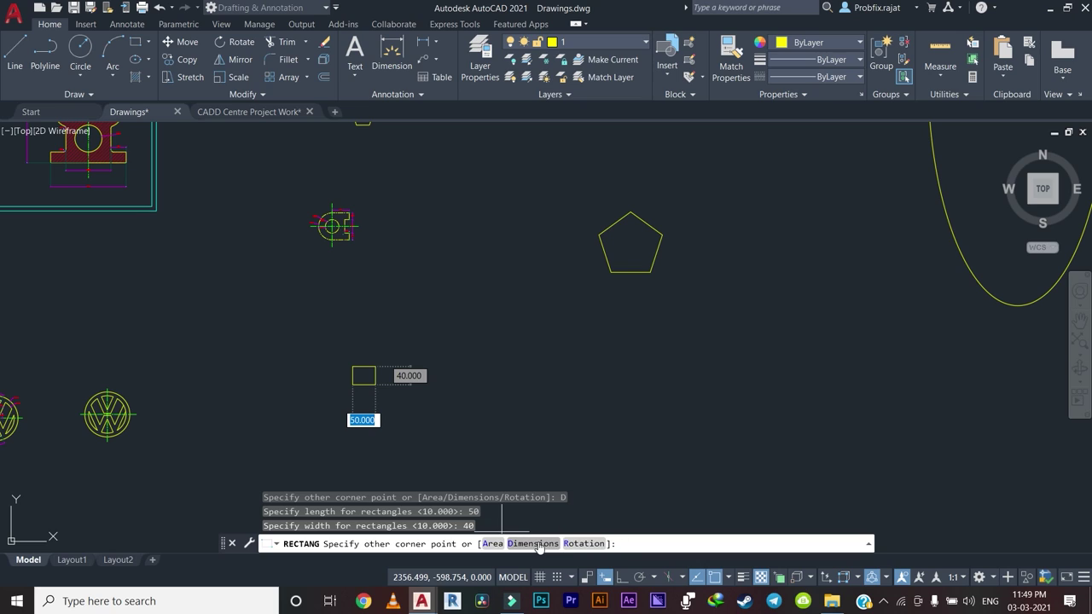
{"action": "left_click", "coordinate": [362, 401]}
{"action": "scroll", "coordinate": [362, 379], "scroll_direction": "up", "scroll_amount": 5}
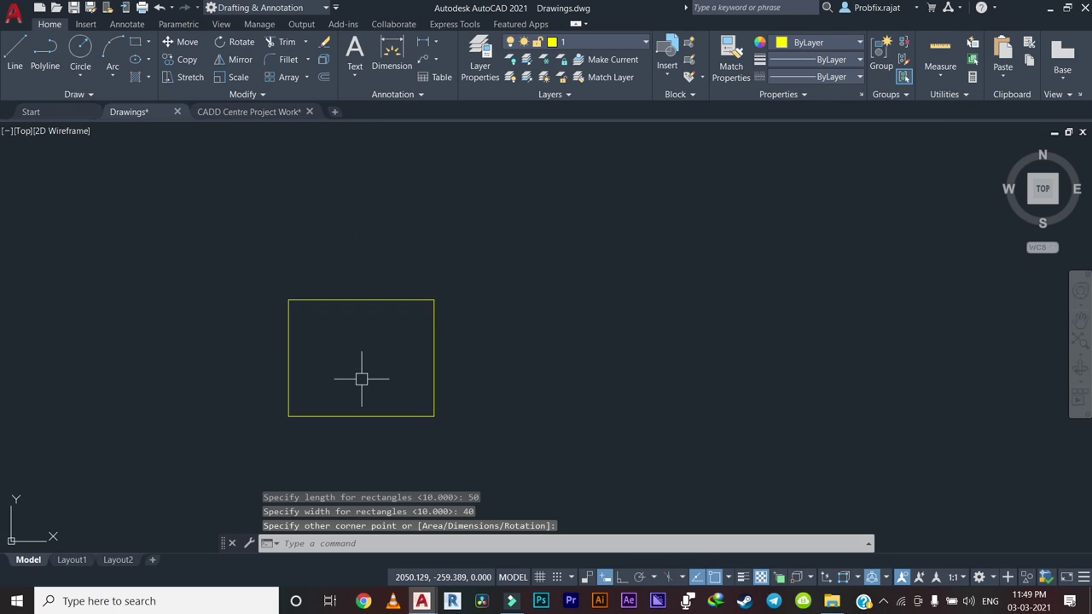
{"action": "middle_click_drag", "start_coordinate": [362, 379], "coordinate": [451, 376]}
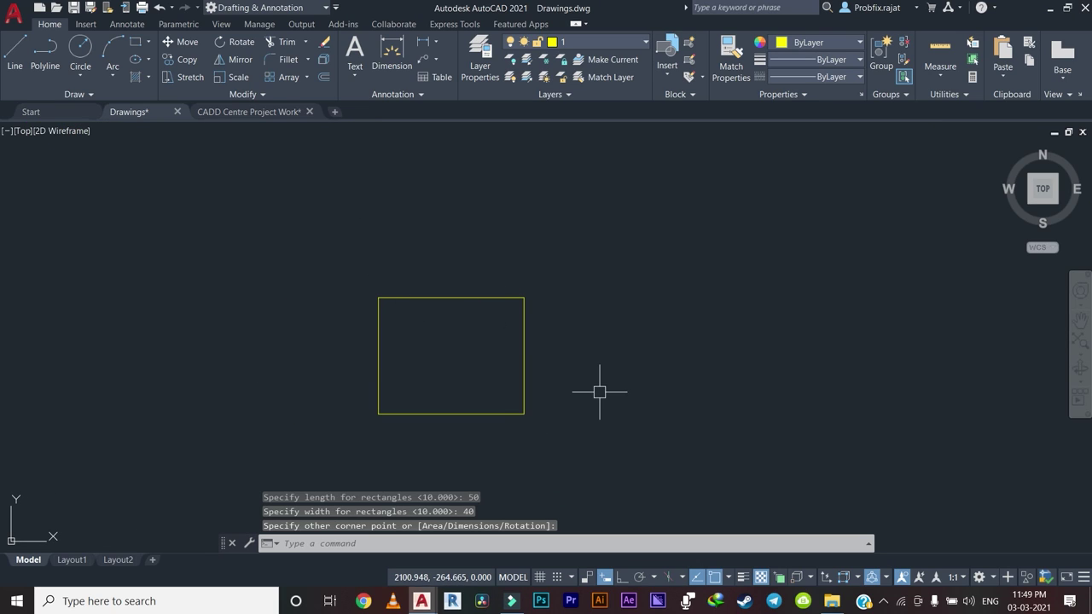
{"action": "scroll", "coordinate": [409, 309], "scroll_direction": "down", "scroll_amount": 2}
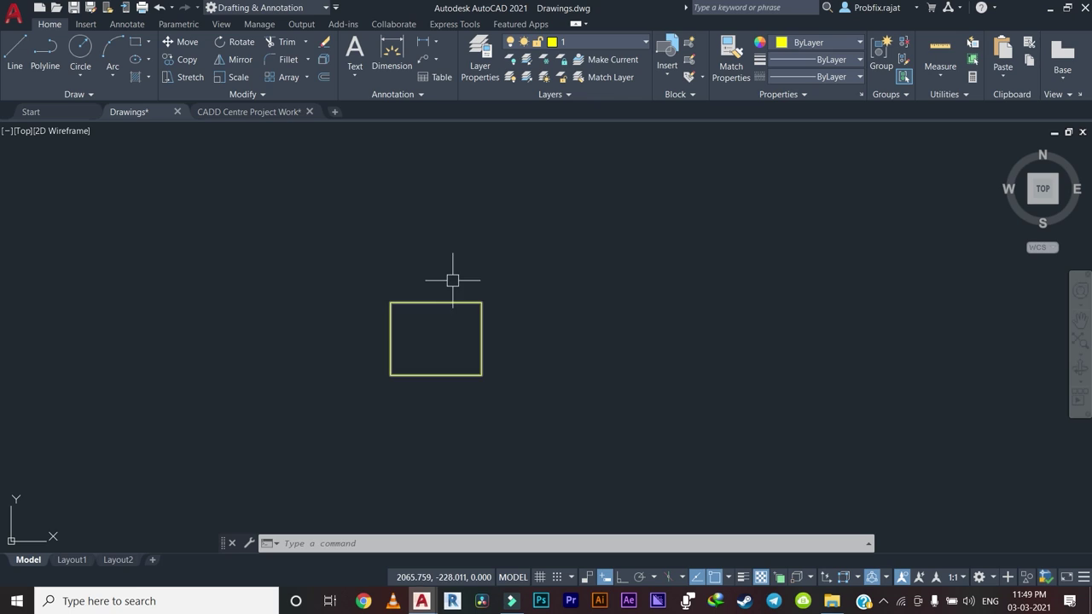
Add a linear dimensional constraint d1=50 across the rectangle's top corners.
{"action": "left_click", "coordinate": [178, 24]}
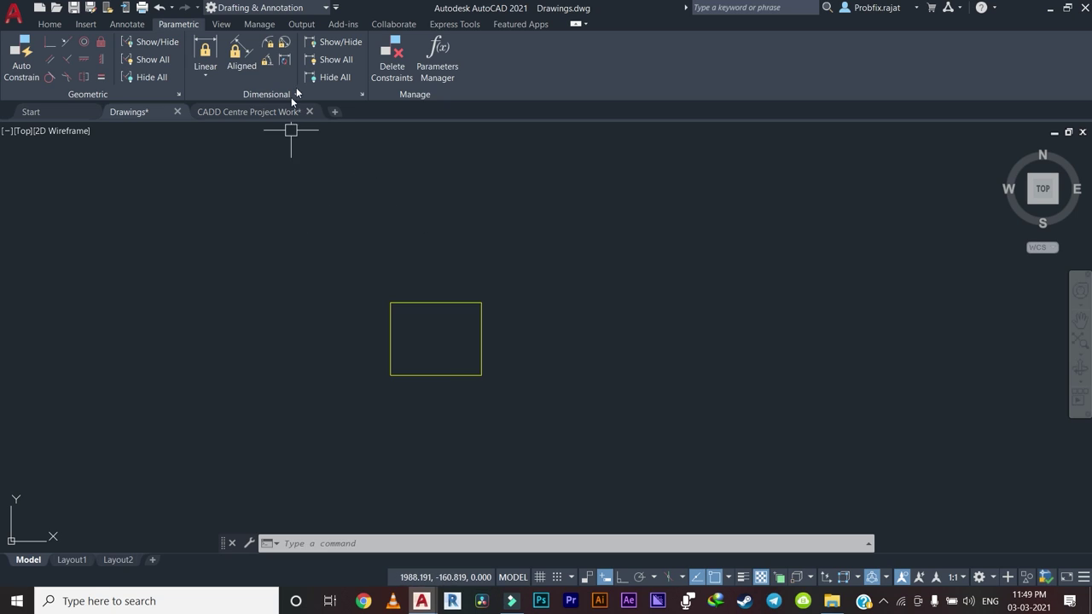
{"action": "left_click", "coordinate": [207, 47]}
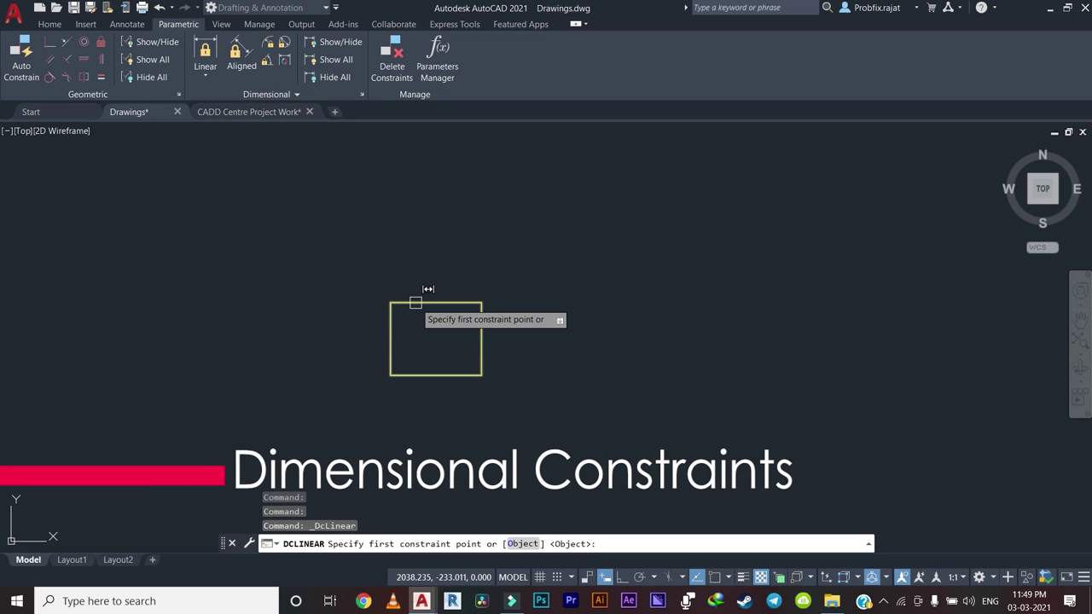
{"action": "left_click", "coordinate": [390, 302]}
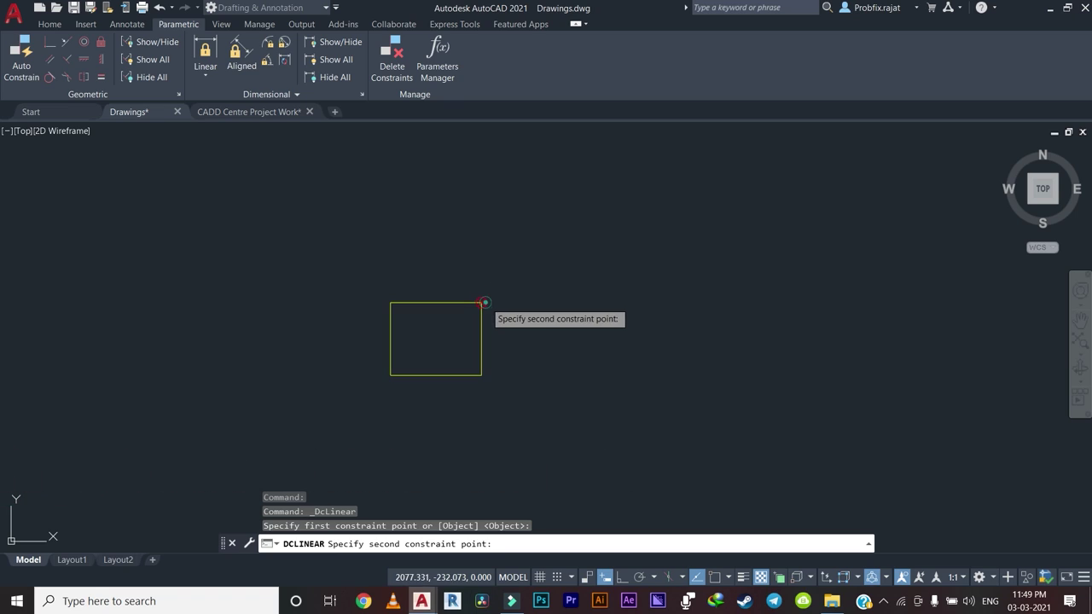
{"action": "left_click", "coordinate": [483, 302]}
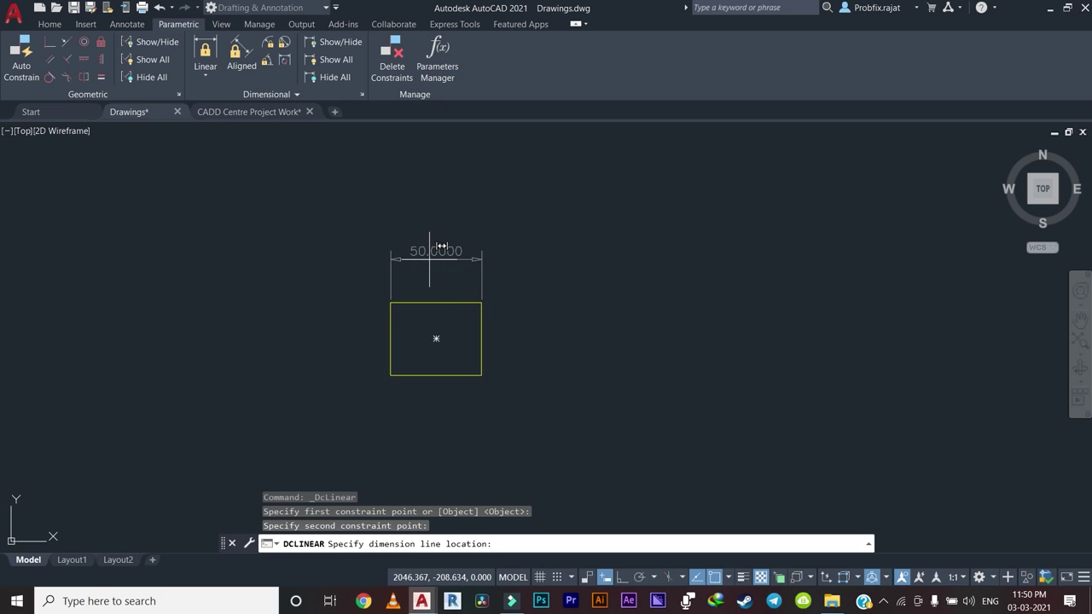
{"action": "left_click", "coordinate": [429, 260]}
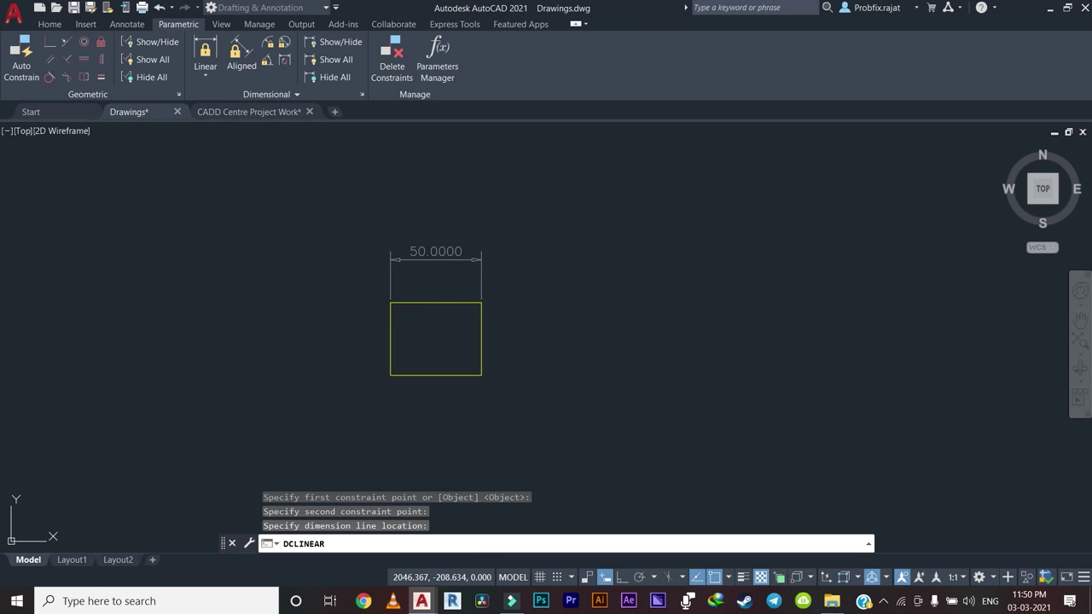
{"action": "left_click", "coordinate": [608, 288]}
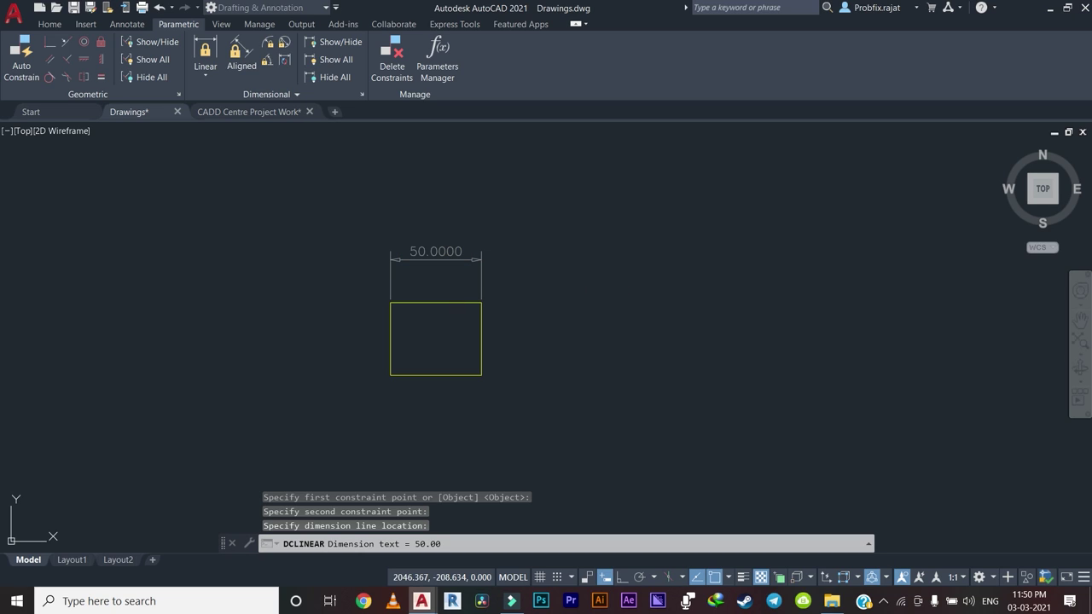
Try changing d1 to 60, then undo it back to 50.
{"action": "left_click", "coordinate": [436, 254]}
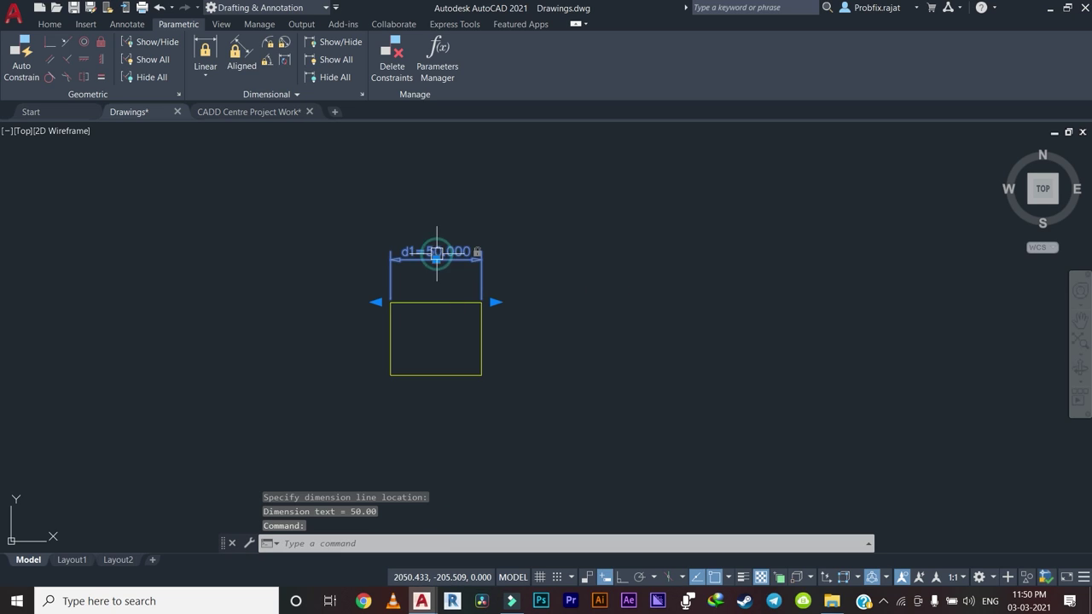
{"action": "double_click", "coordinate": [436, 252]}
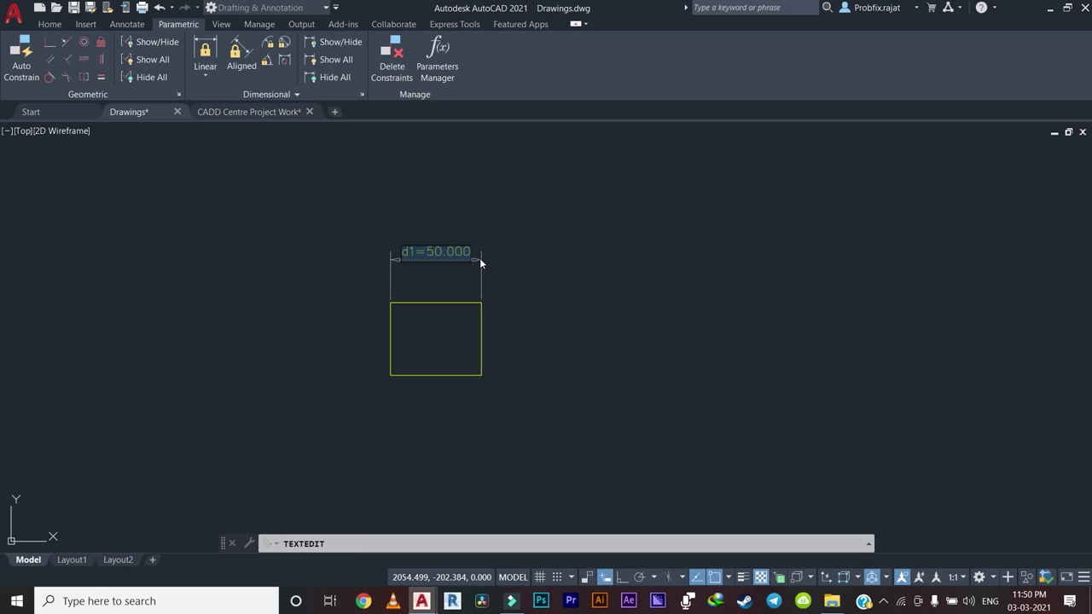
{"action": "type", "text": "60"}
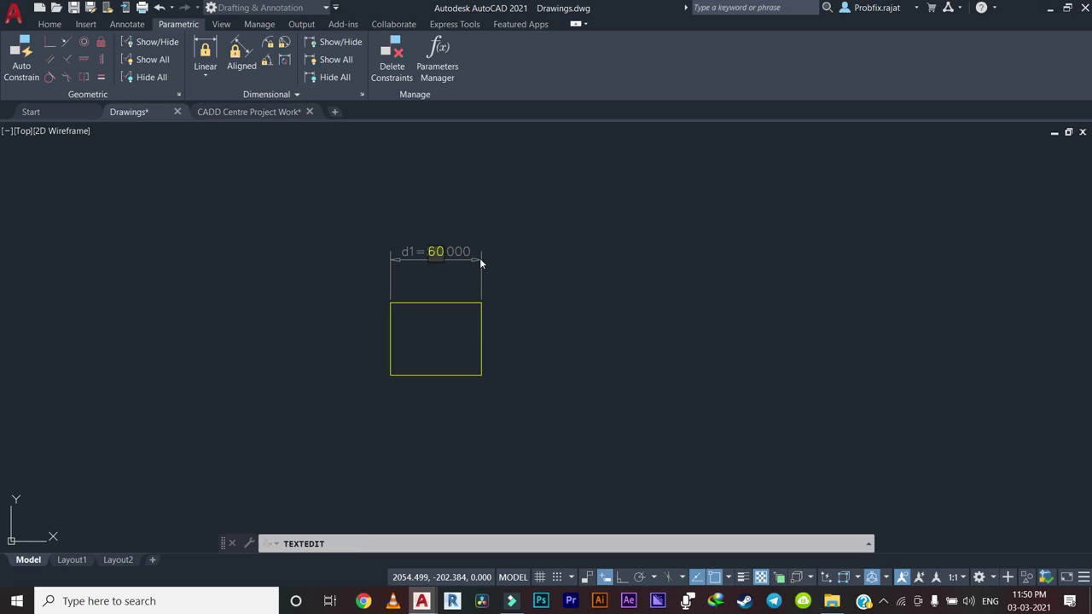
{"action": "key", "text": "Return"}
{"action": "key", "text": "Escape"}
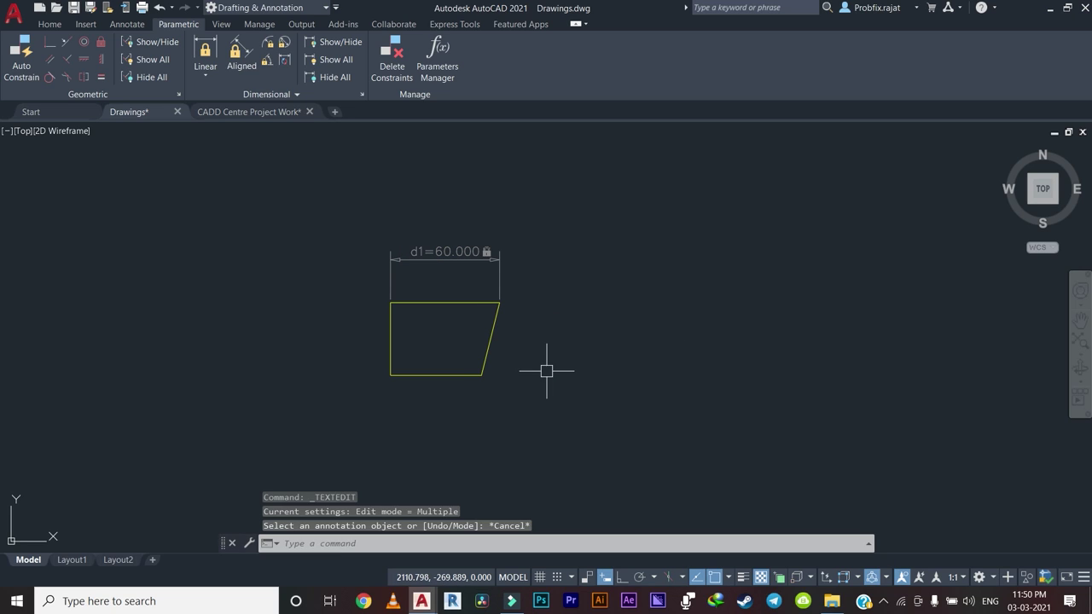
{"action": "key", "text": "Escape"}
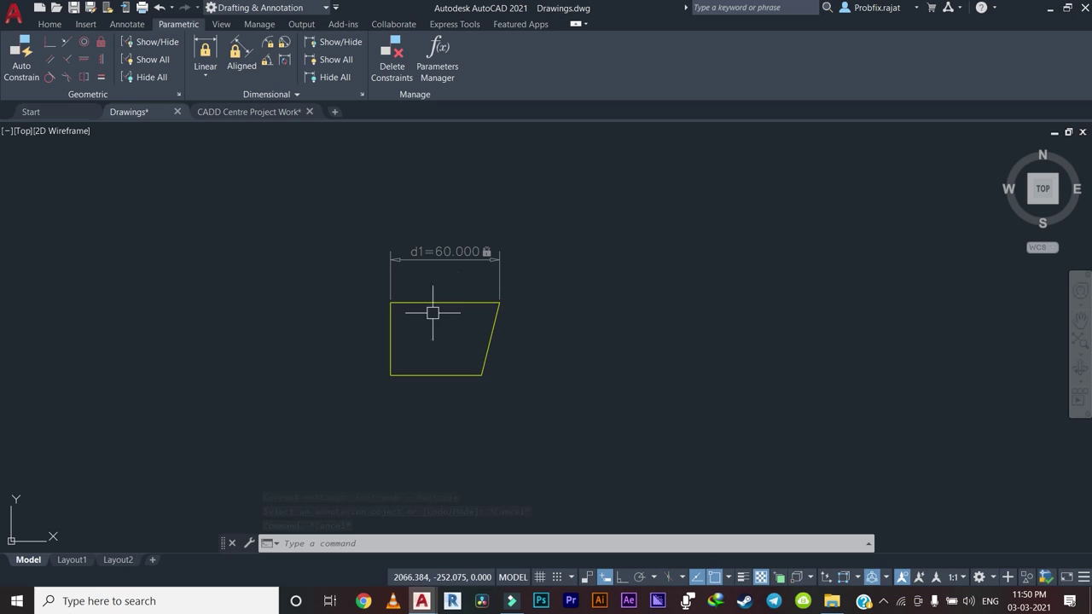
{"action": "key", "text": "ctrl+z"}
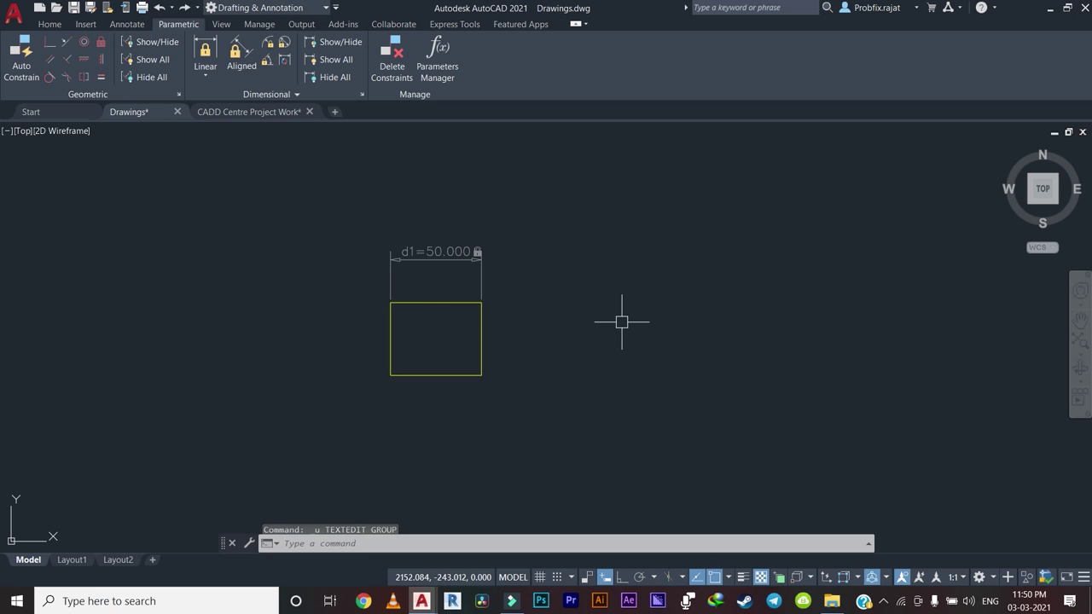
Add a height constraint d2=80 on the rectangle's right side and shift it right.
{"action": "left_click", "coordinate": [207, 51]}
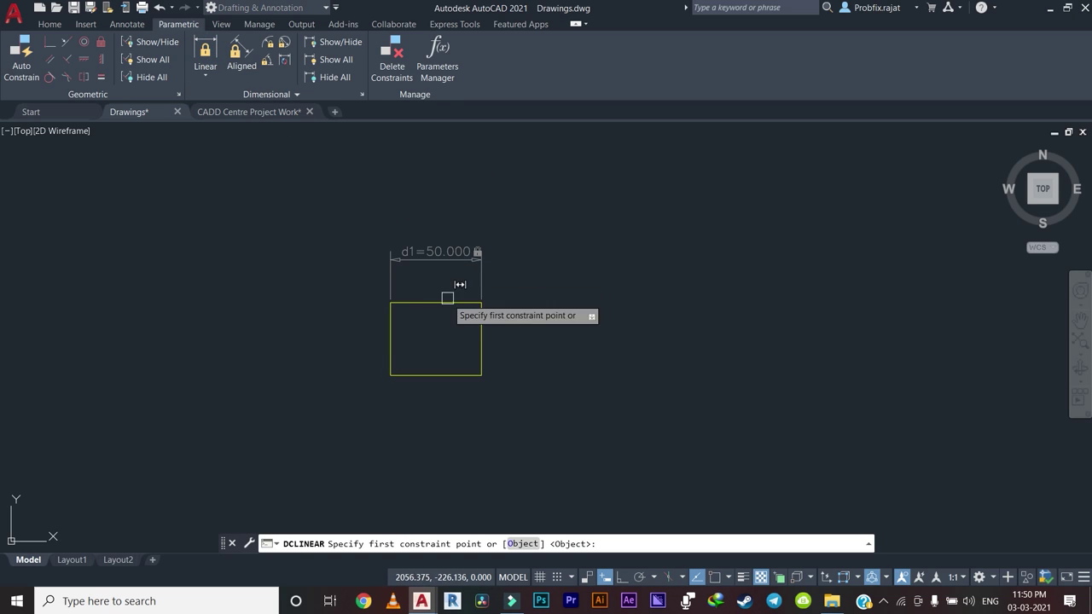
{"action": "left_click", "coordinate": [481, 303]}
{"action": "left_click", "coordinate": [476, 373]}
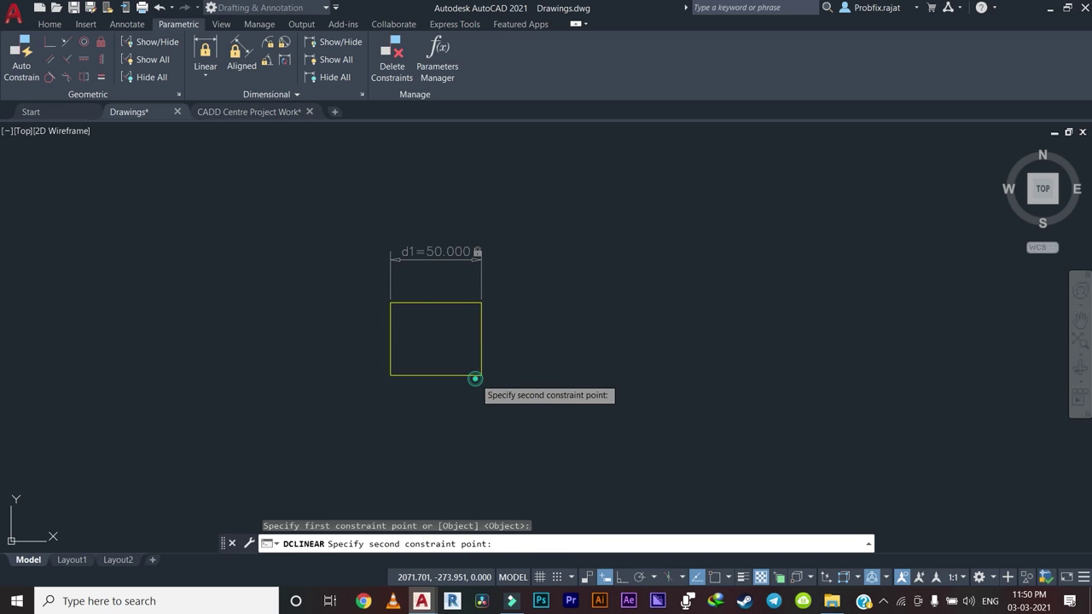
{"action": "left_click", "coordinate": [504, 369]}
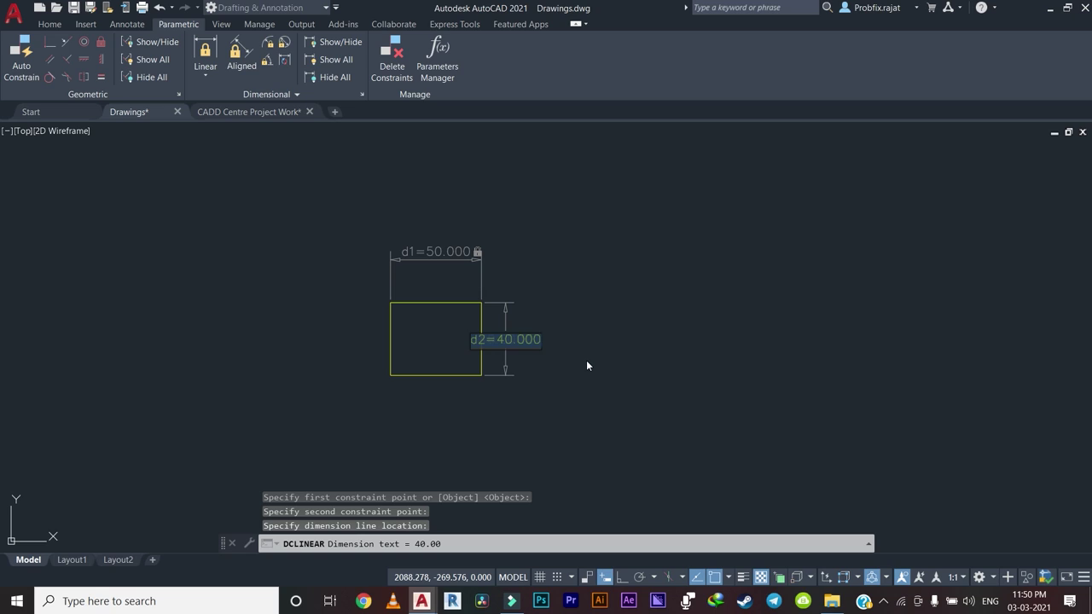
{"action": "type", "text": "80"}
{"action": "key", "text": "Return"}
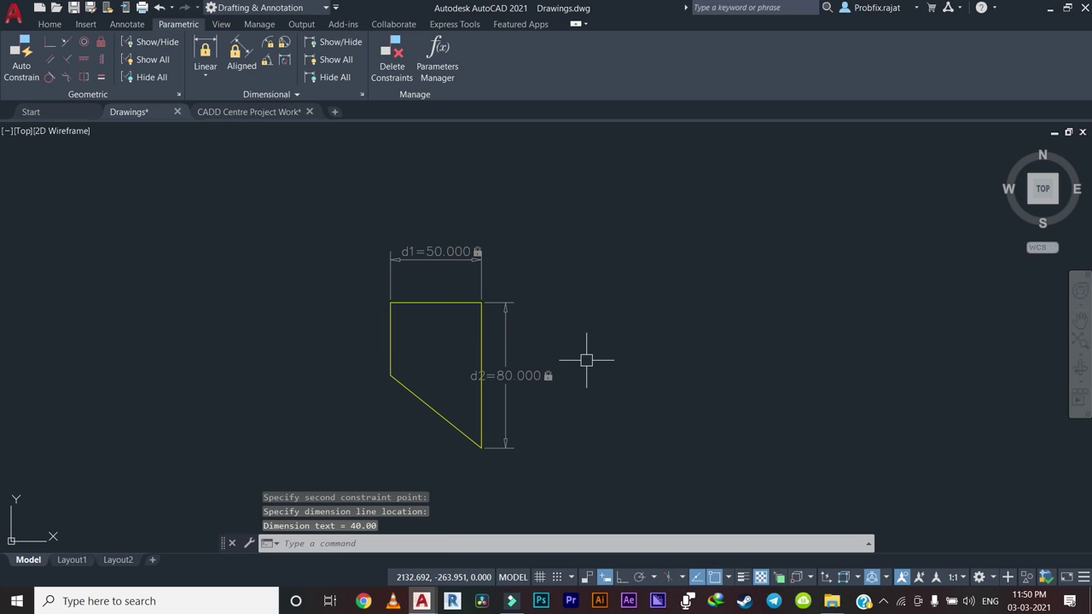
{"action": "left_click", "coordinate": [504, 370]}
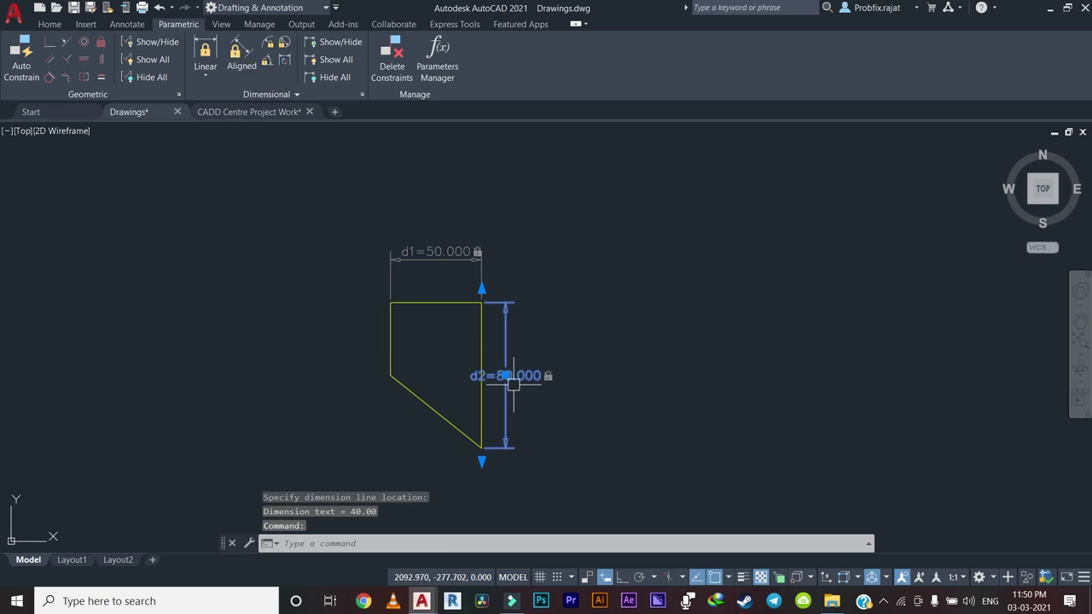
{"action": "left_click", "coordinate": [506, 372]}
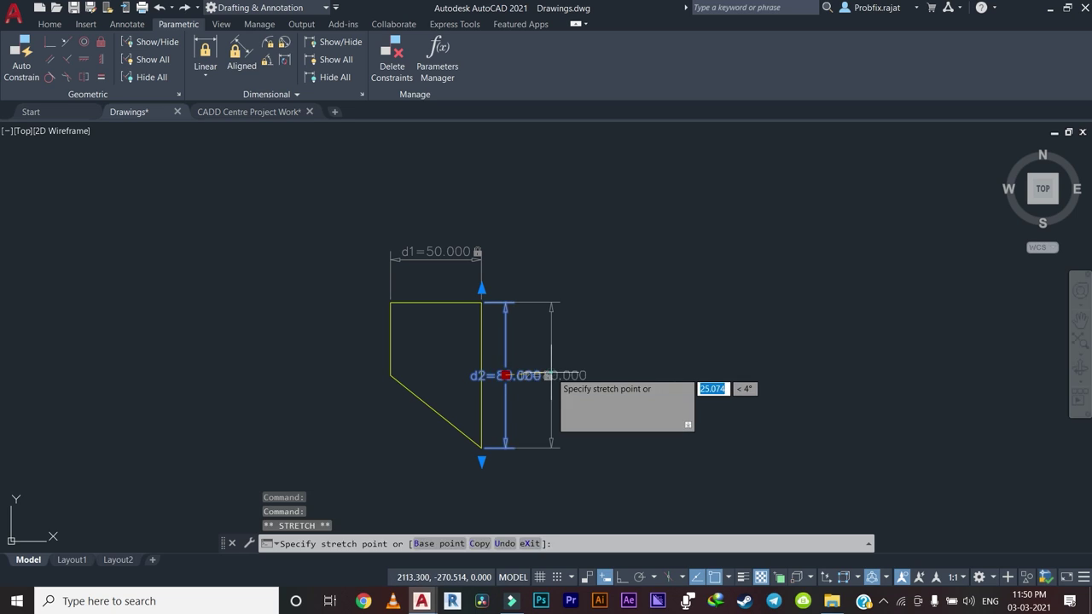
{"action": "left_click", "coordinate": [550, 392]}
{"action": "key", "text": "Escape"}
{"action": "key", "text": "Escape"}
Change the d2 constraint value from 80 to 40.
{"action": "left_click", "coordinate": [550, 376]}
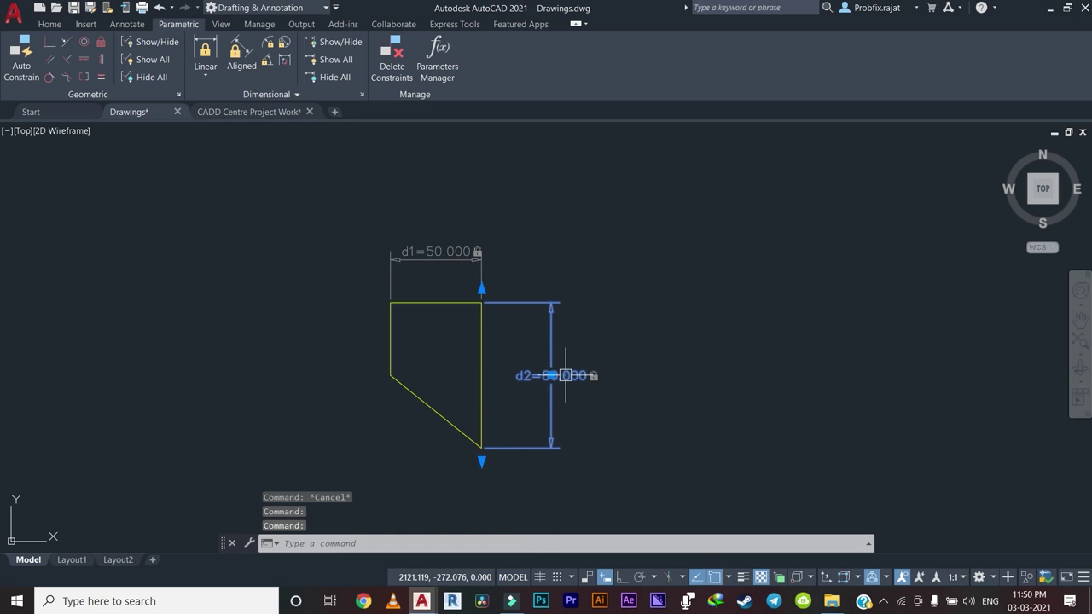
{"action": "double_click", "coordinate": [561, 376]}
{"action": "type", "text": "4"}
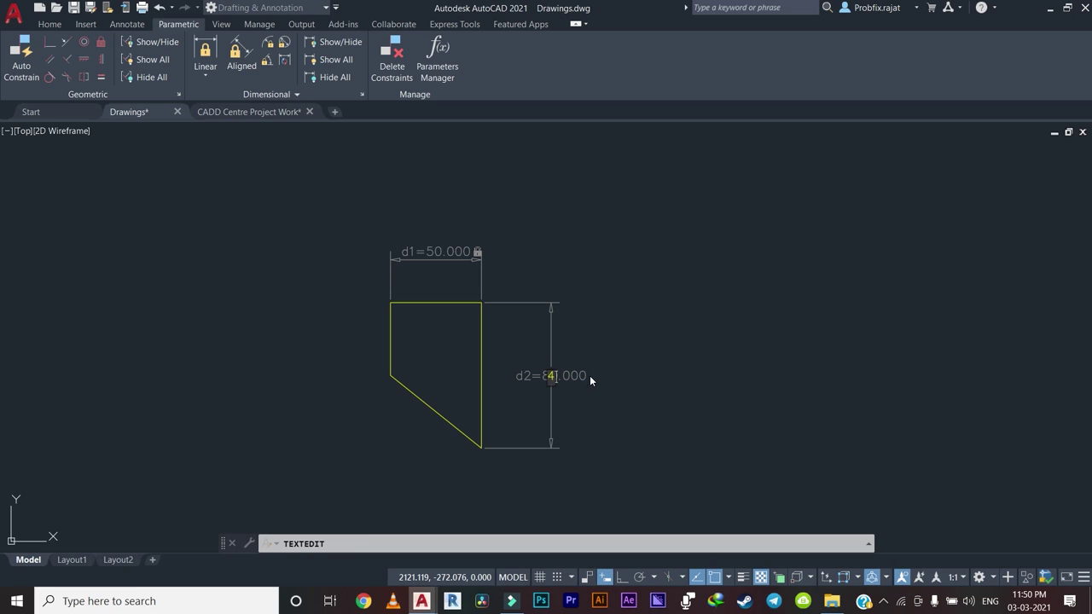
{"action": "type", "text": "0"}
{"action": "key", "text": "Return"}
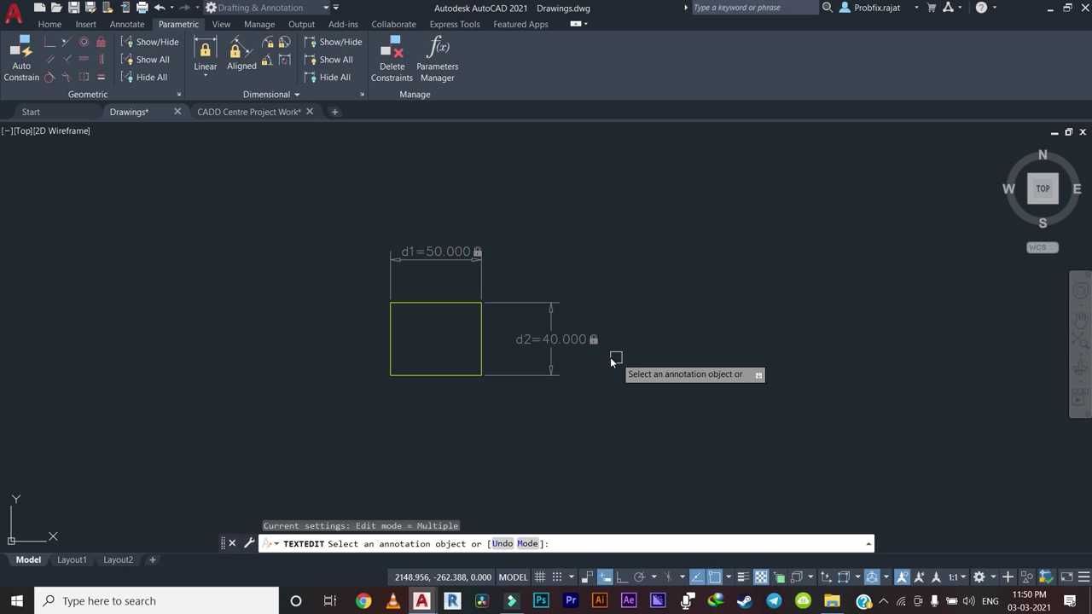
{"action": "key", "text": "Escape"}
{"action": "scroll", "coordinate": [406, 295], "scroll_direction": "down", "scroll_amount": 5}
{"action": "scroll", "coordinate": [407, 296], "scroll_direction": "down", "scroll_amount": 3}
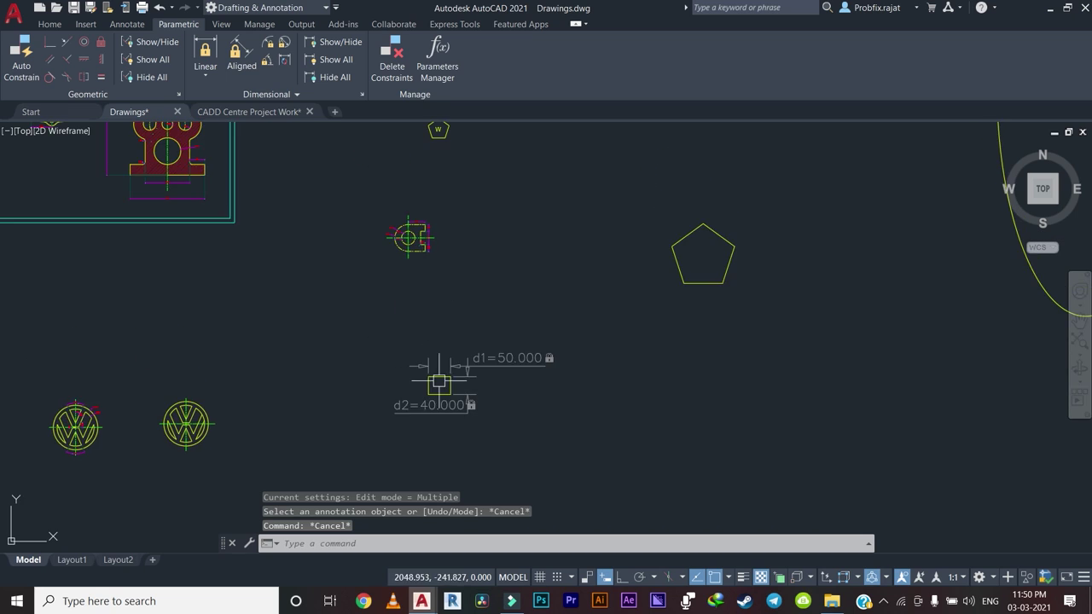
{"action": "scroll", "coordinate": [358, 334], "scroll_direction": "up", "scroll_amount": 6}
Zoom and pan around model space to find empty room beside the framed sheet.
{"action": "scroll", "coordinate": [358, 334], "scroll_direction": "down", "scroll_amount": 4}
{"action": "mouse_move", "coordinate": [413, 318]}
{"action": "middle_mouse_down"}
{"action": "mouse_move", "coordinate": [422, 313]}
{"action": "mouse_move", "coordinate": [429, 360]}
{"action": "middle_mouse_up"}
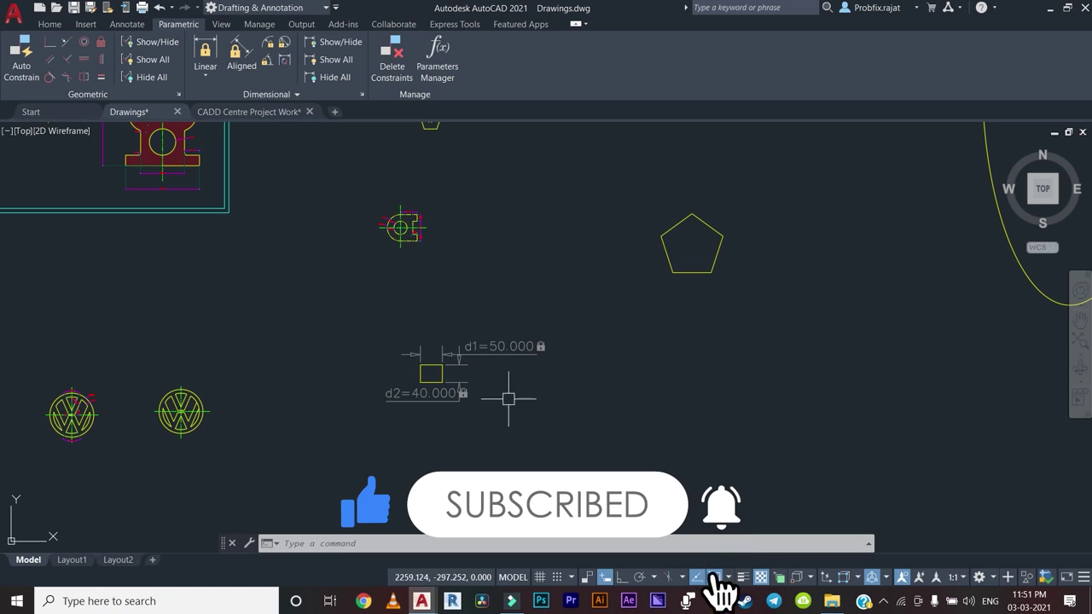
{"action": "scroll", "coordinate": [429, 361], "scroll_direction": "up", "scroll_amount": 5}
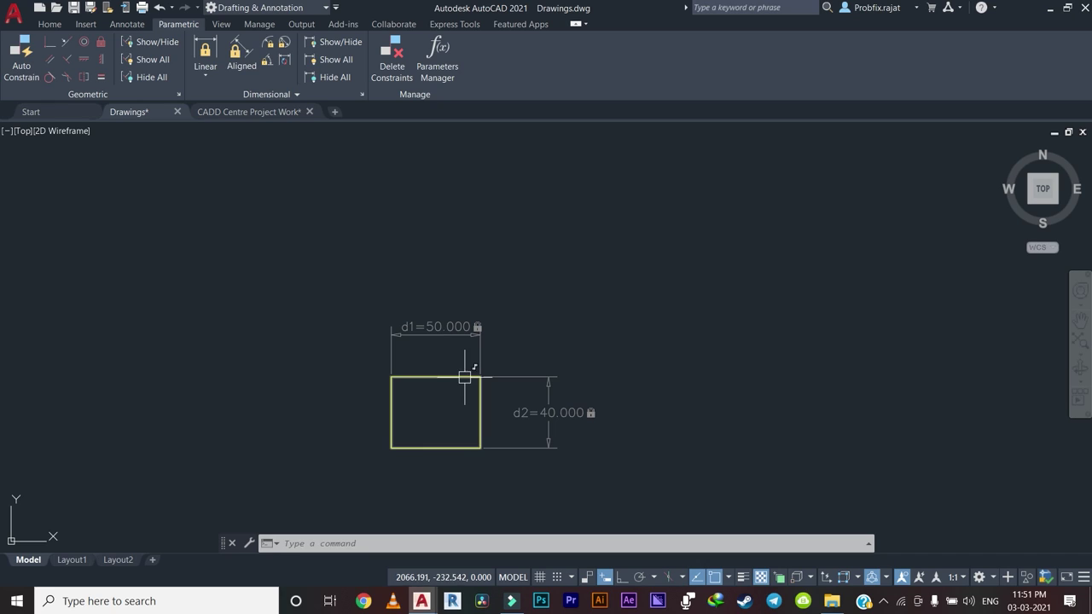
{"action": "scroll", "coordinate": [441, 355], "scroll_direction": "down", "scroll_amount": 2}
{"action": "scroll", "coordinate": [461, 358], "scroll_direction": "down", "scroll_amount": 2}
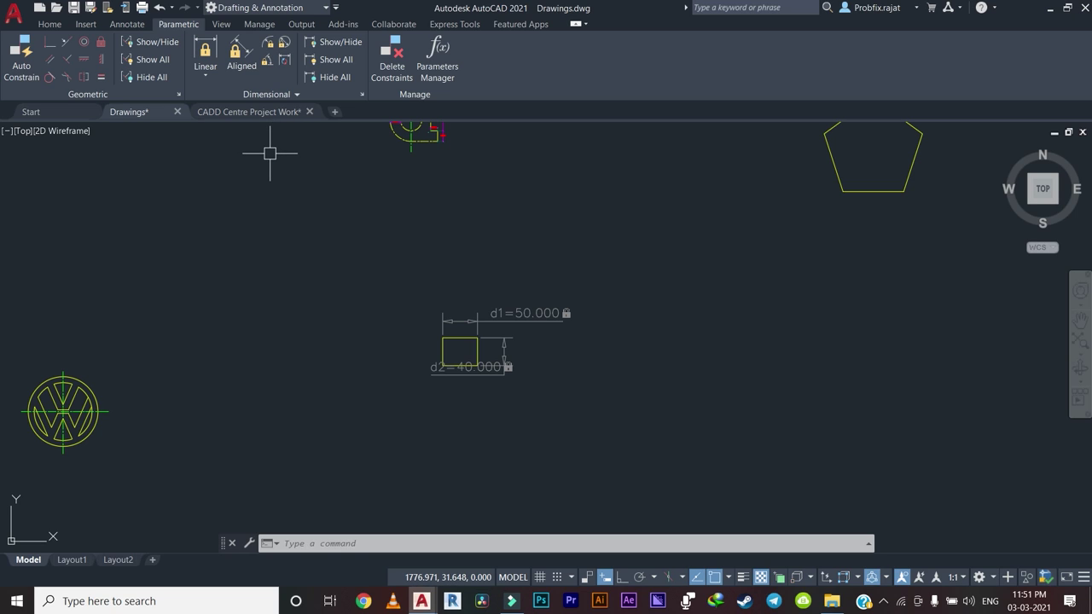
{"action": "scroll", "coordinate": [269, 154], "scroll_direction": "down", "scroll_amount": 3}
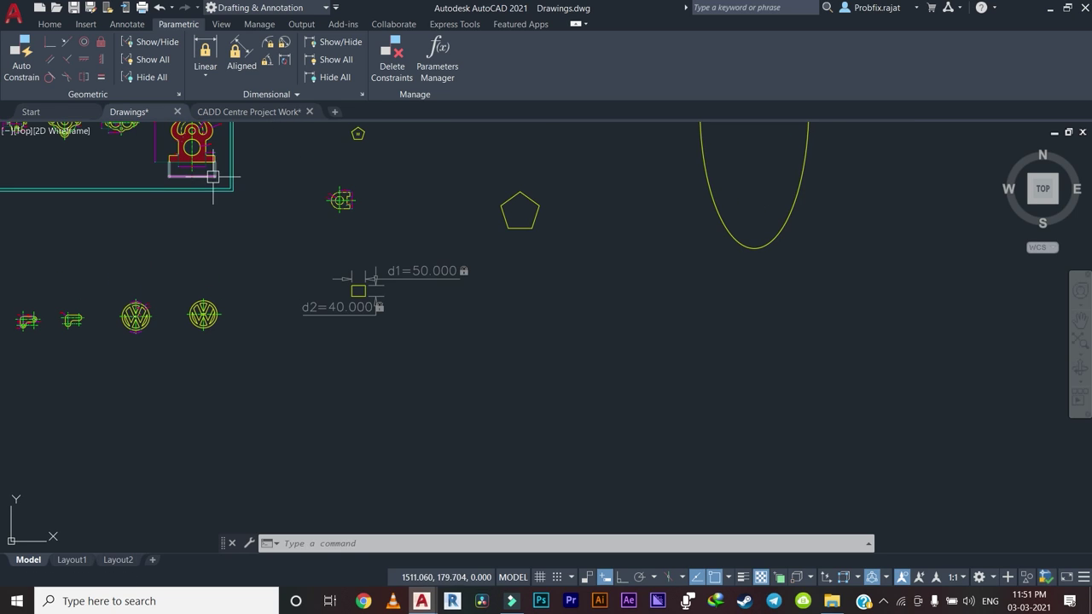
{"action": "scroll", "coordinate": [247, 231], "scroll_direction": "up", "scroll_amount": 2}
{"action": "middle_click_drag", "start_coordinate": [251, 232], "coordinate": [329, 307]}
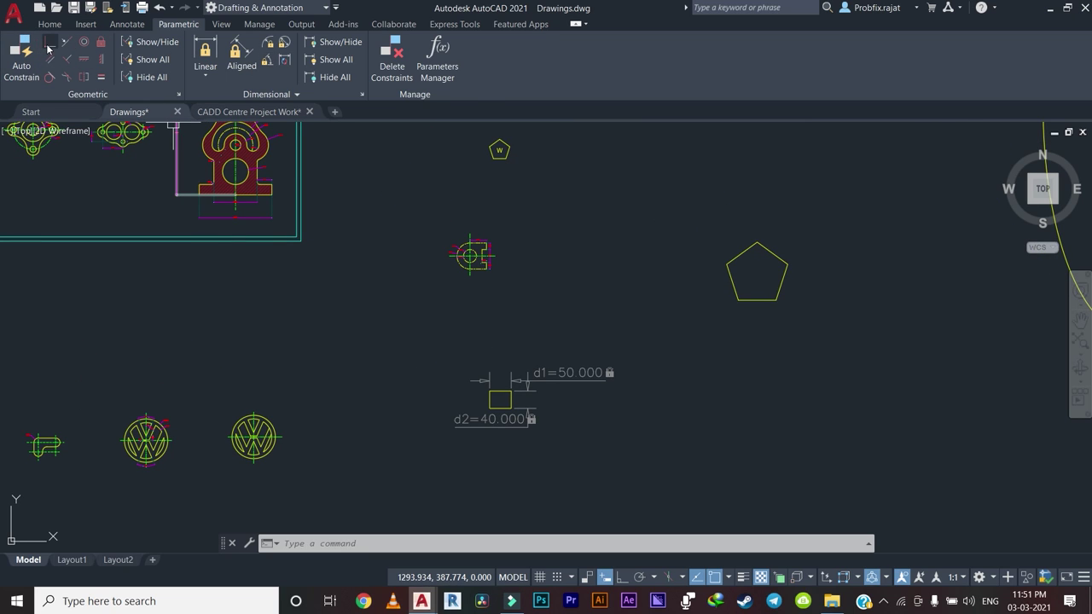
{"action": "scroll", "coordinate": [231, 264], "scroll_direction": "down", "scroll_amount": 3}
{"action": "scroll", "coordinate": [232, 290], "scroll_direction": "down", "scroll_amount": 2}
{"action": "scroll", "coordinate": [166, 312], "scroll_direction": "up", "scroll_amount": 3}
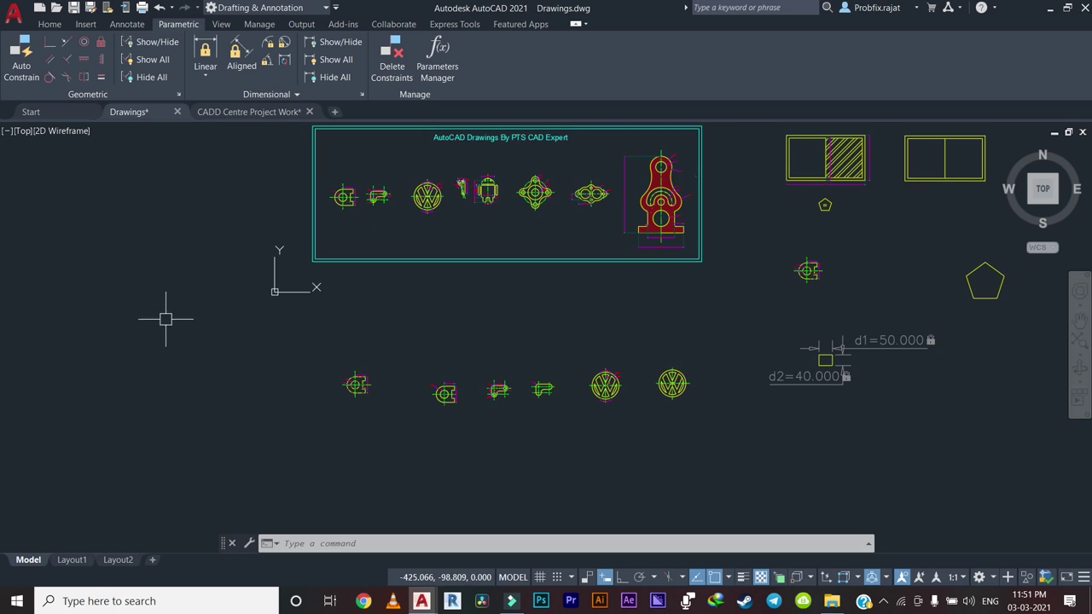
{"action": "scroll", "coordinate": [287, 333], "scroll_direction": "up", "scroll_amount": 3}
Draw the first sloped line between two points and end the command.
{"action": "type", "text": "l"}
{"action": "key", "text": "Return"}
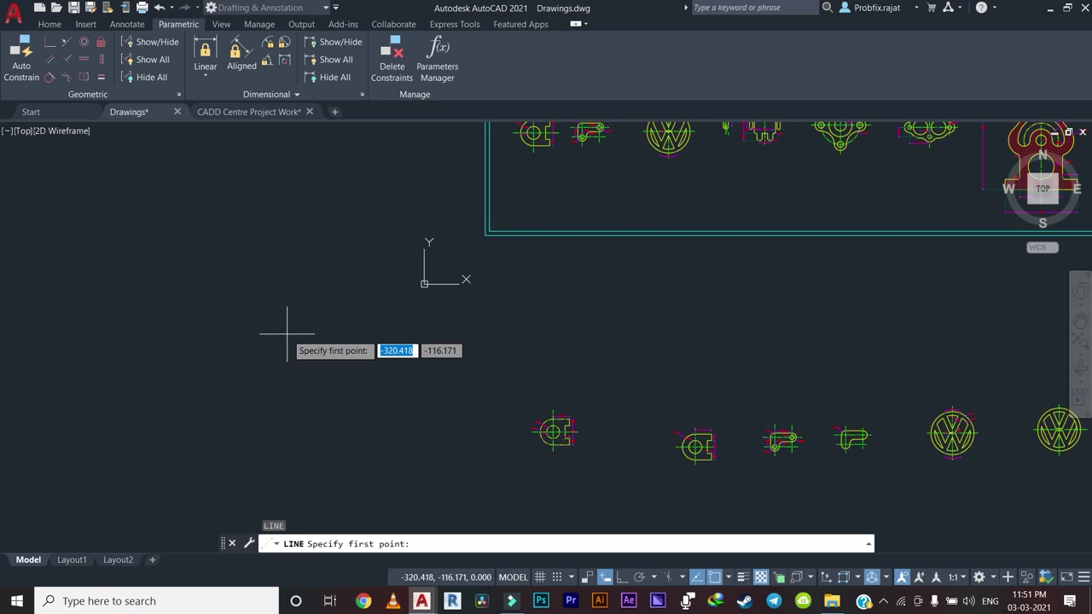
{"action": "left_click", "coordinate": [453, 338]}
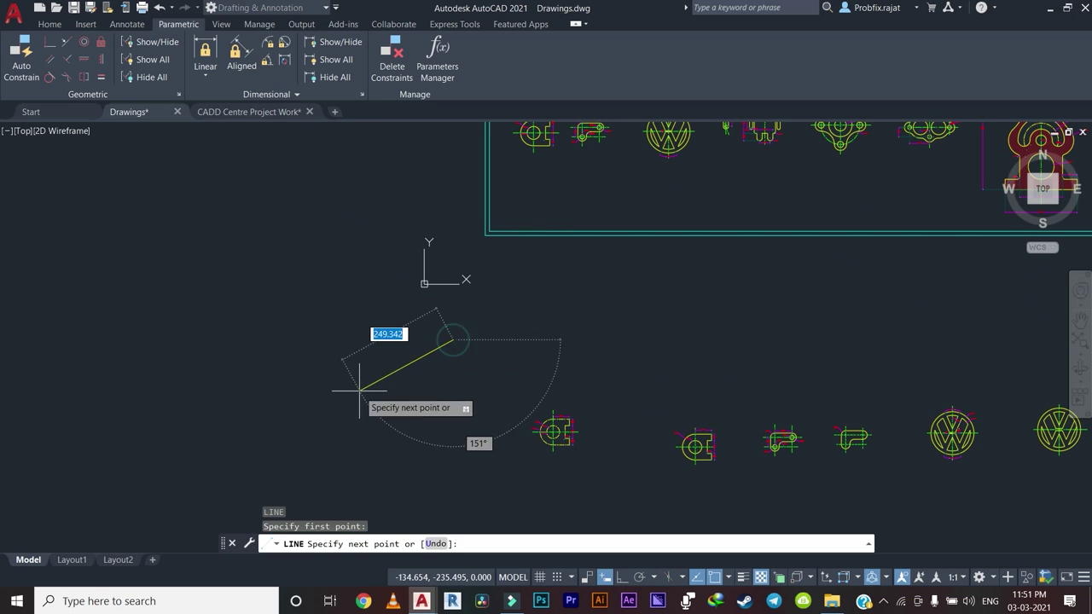
{"action": "left_click", "coordinate": [339, 392]}
{"action": "scroll", "coordinate": [462, 321], "scroll_direction": "up", "scroll_amount": 4}
{"action": "right_click", "coordinate": [445, 290]}
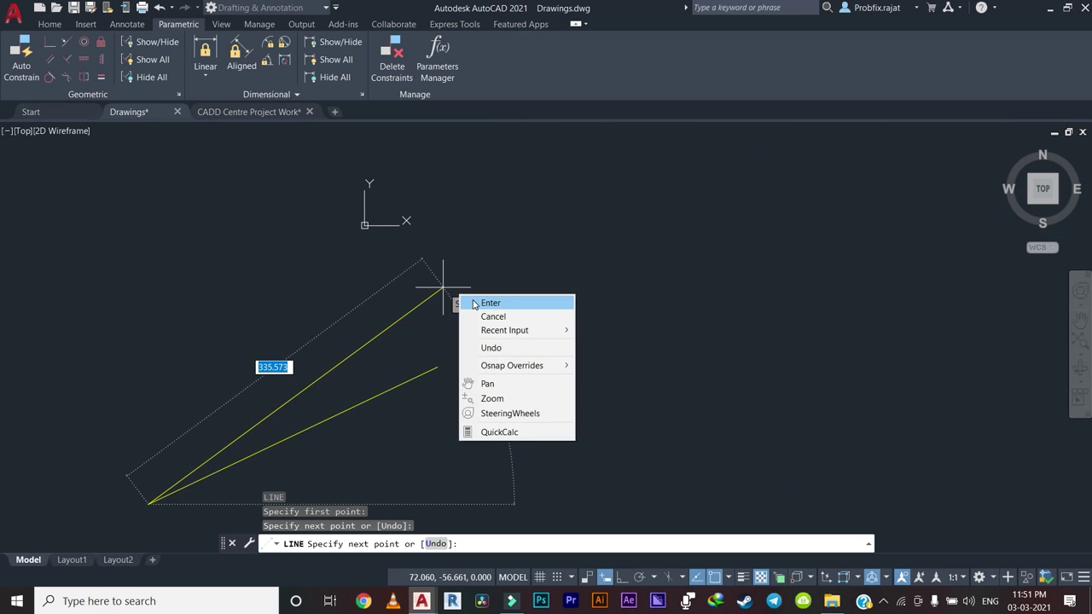
{"action": "left_click", "coordinate": [465, 302]}
Repeat LINE and draw a second, separate sloped line.
{"action": "scroll", "coordinate": [478, 294], "scroll_direction": "down", "scroll_amount": 3}
{"action": "right_click", "coordinate": [449, 249]}
{"action": "left_click", "coordinate": [490, 256]}
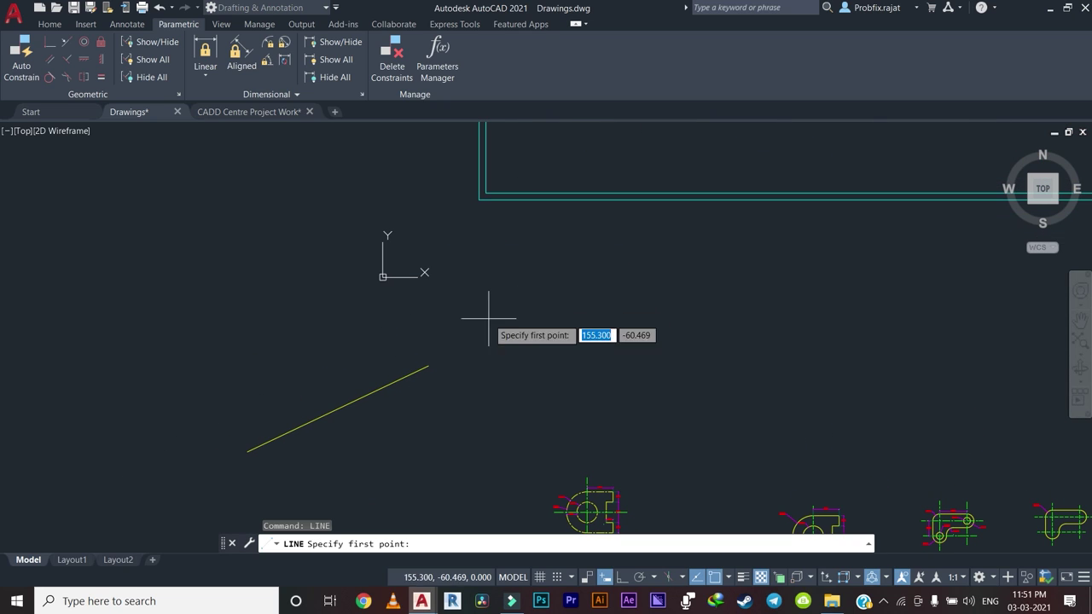
{"action": "left_click", "coordinate": [466, 323]}
{"action": "left_click", "coordinate": [744, 368]}
{"action": "right_click", "coordinate": [749, 281]}
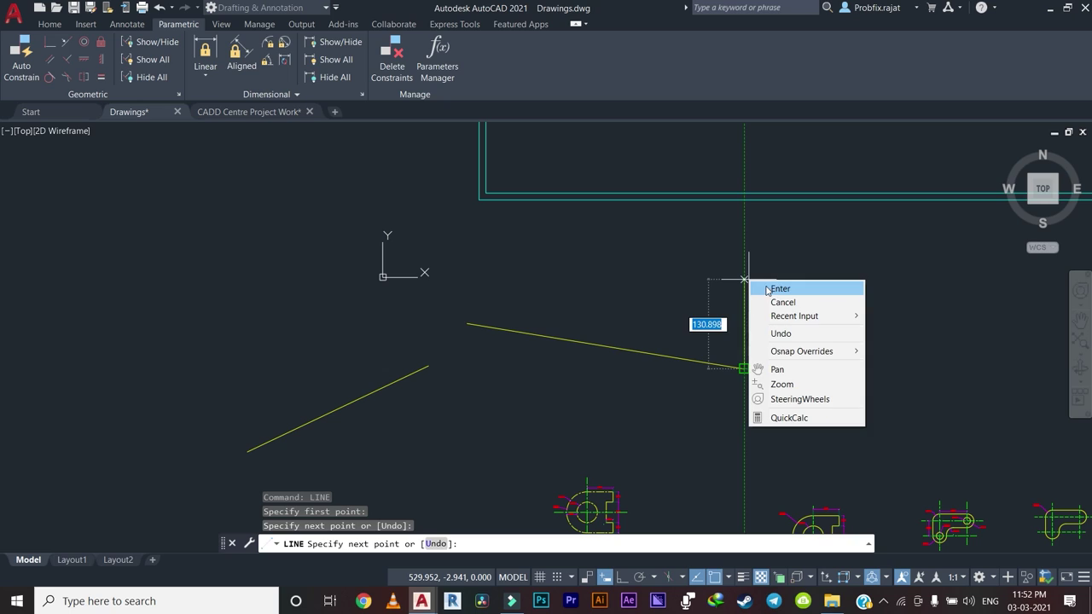
{"action": "left_click", "coordinate": [769, 290]}
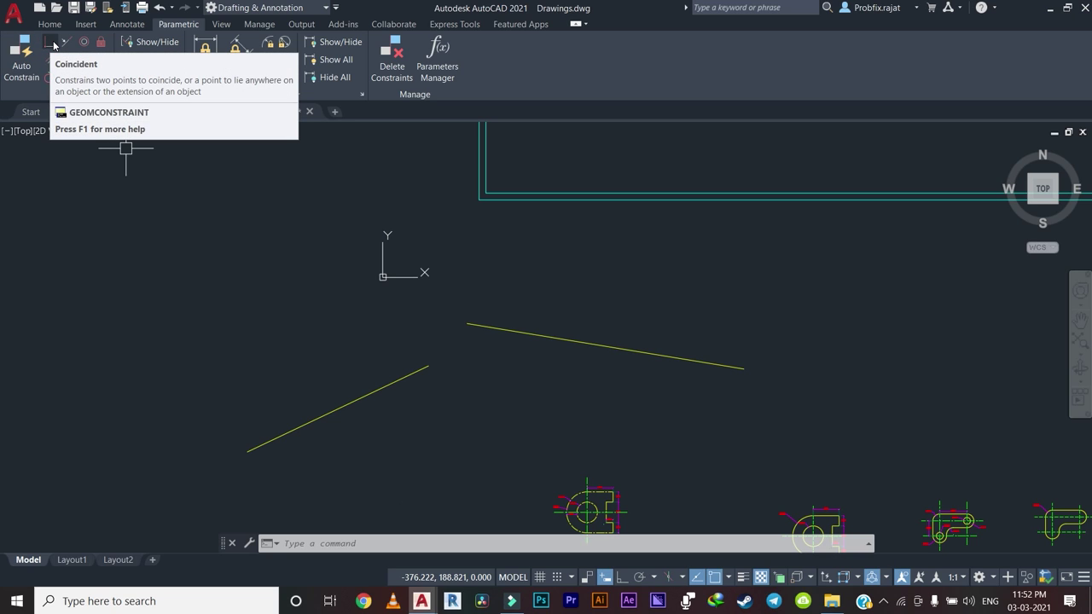
{"action": "mouse_move", "coordinate": [51, 42]}
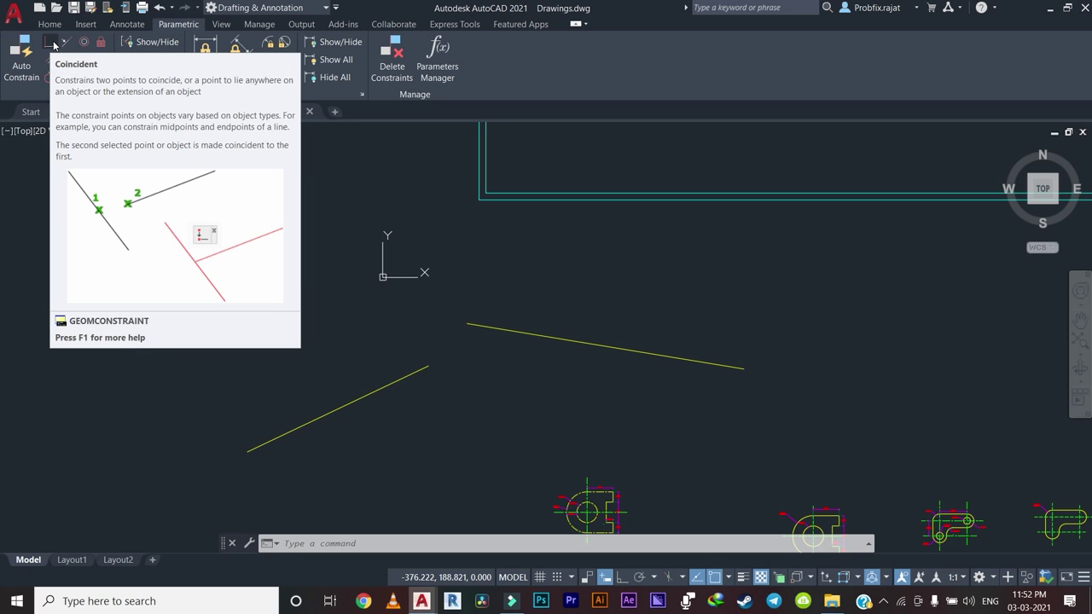
{"action": "left_click", "coordinate": [52, 44]}
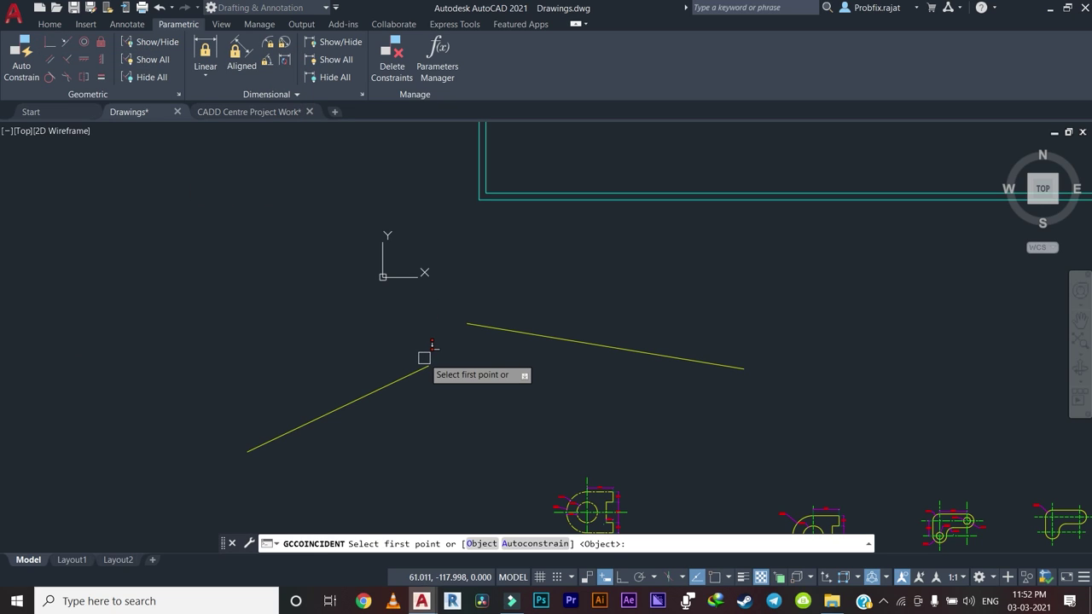
{"action": "scroll", "coordinate": [426, 361], "scroll_direction": "up", "scroll_amount": 2}
{"action": "left_click", "coordinate": [425, 367]}
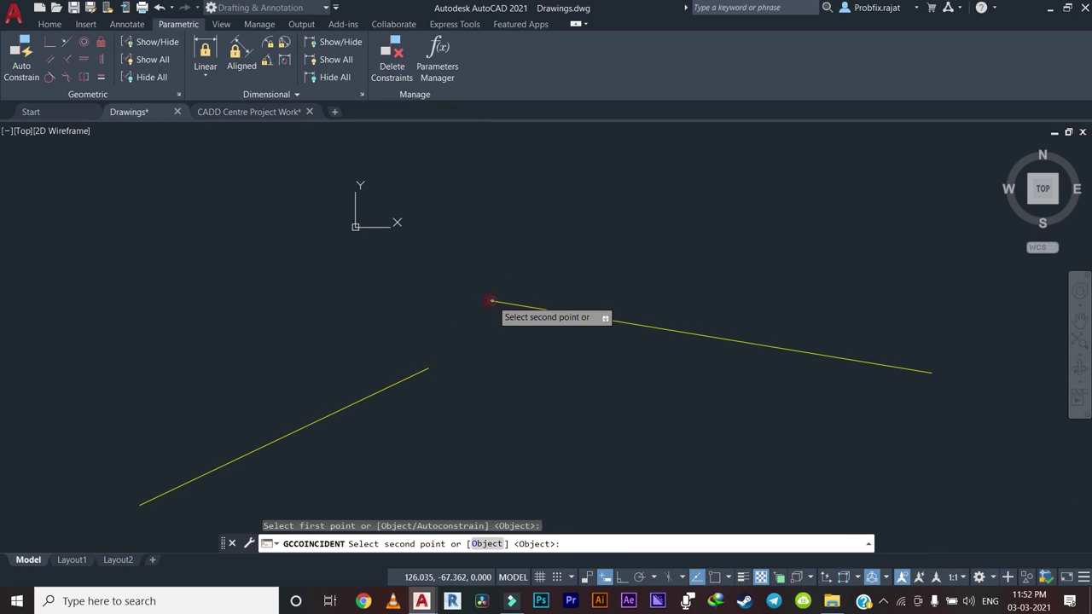
{"action": "left_click", "coordinate": [490, 300]}
{"action": "scroll", "coordinate": [478, 375], "scroll_direction": "down", "scroll_amount": 3}
{"action": "left_click", "coordinate": [482, 373]}
{"action": "left_click", "coordinate": [415, 401]}
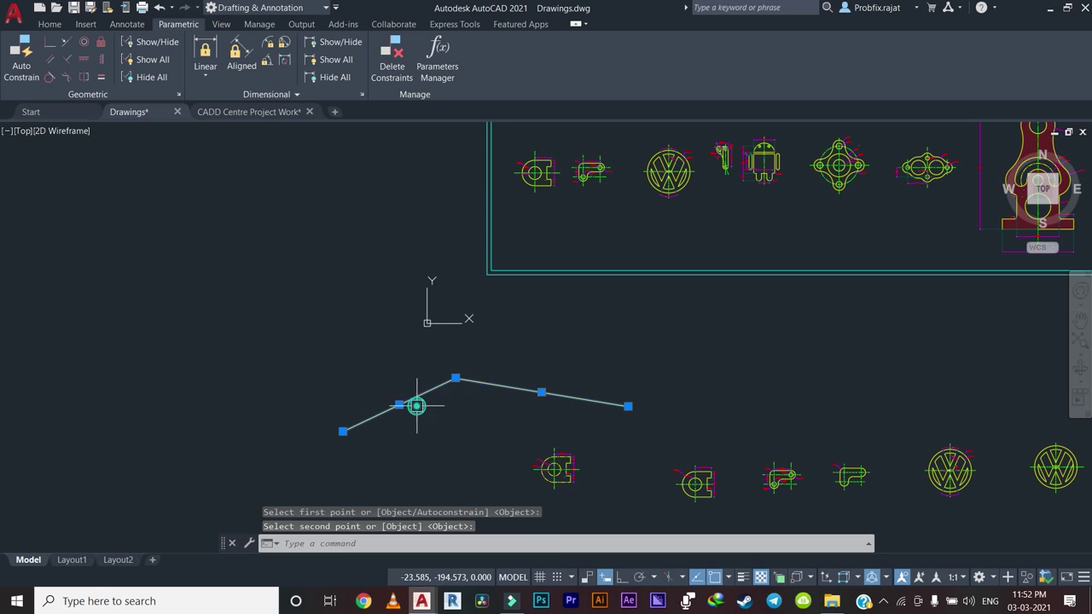
{"action": "left_click", "coordinate": [454, 378]}
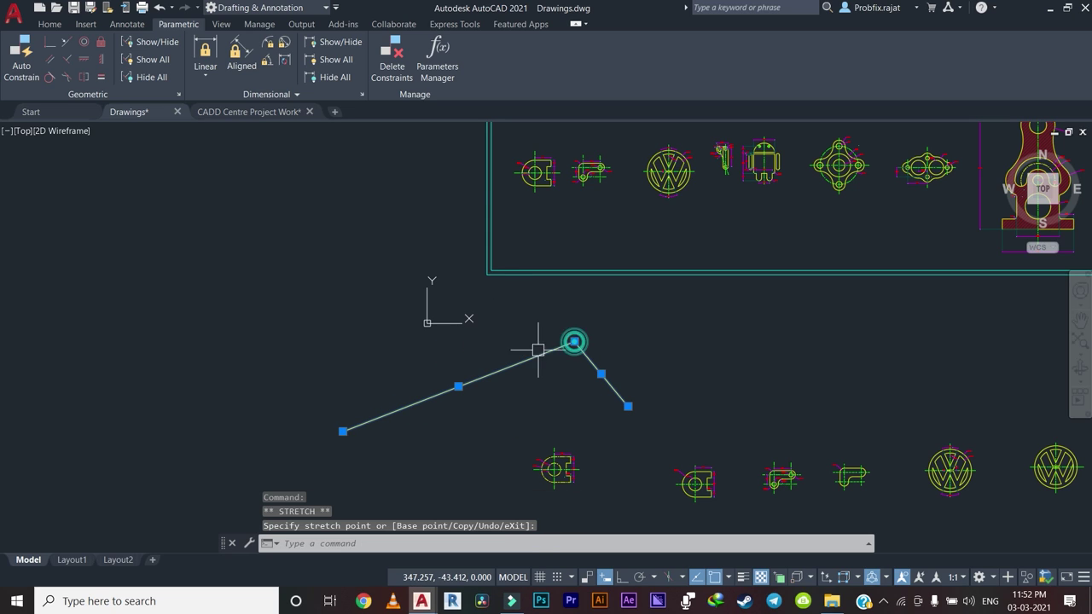
{"action": "left_click", "coordinate": [426, 316]}
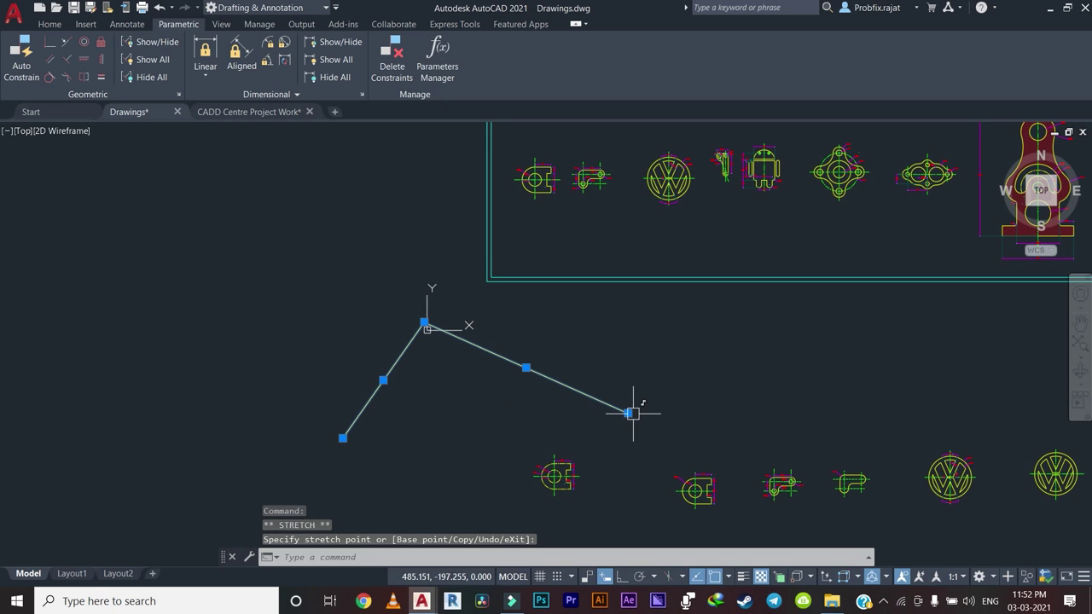
{"action": "left_click", "coordinate": [355, 209]}
{"action": "key", "text": "Escape"}
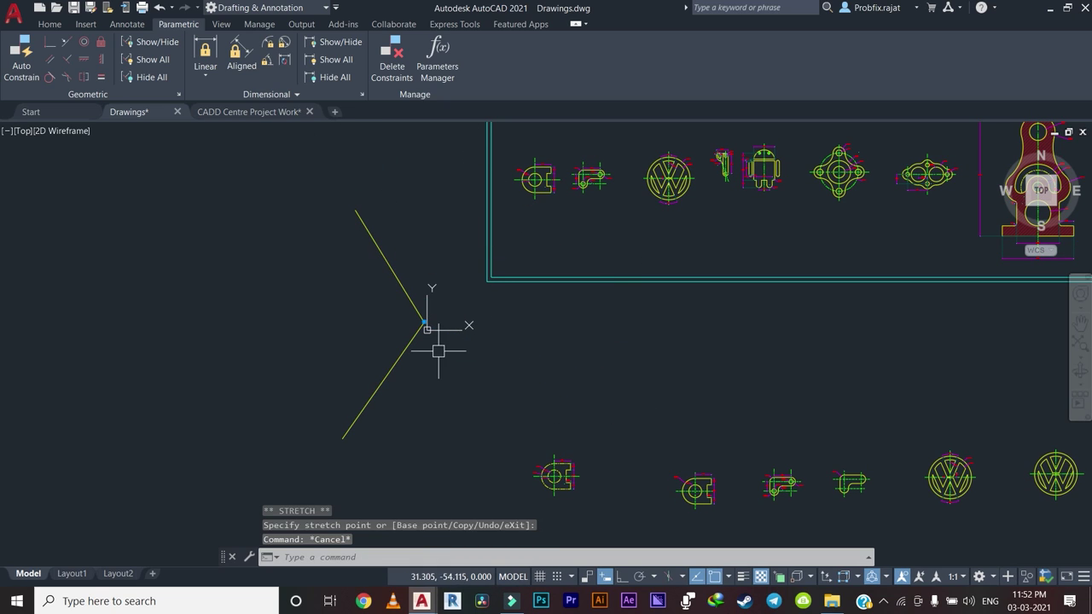
{"action": "key", "text": "Escape"}
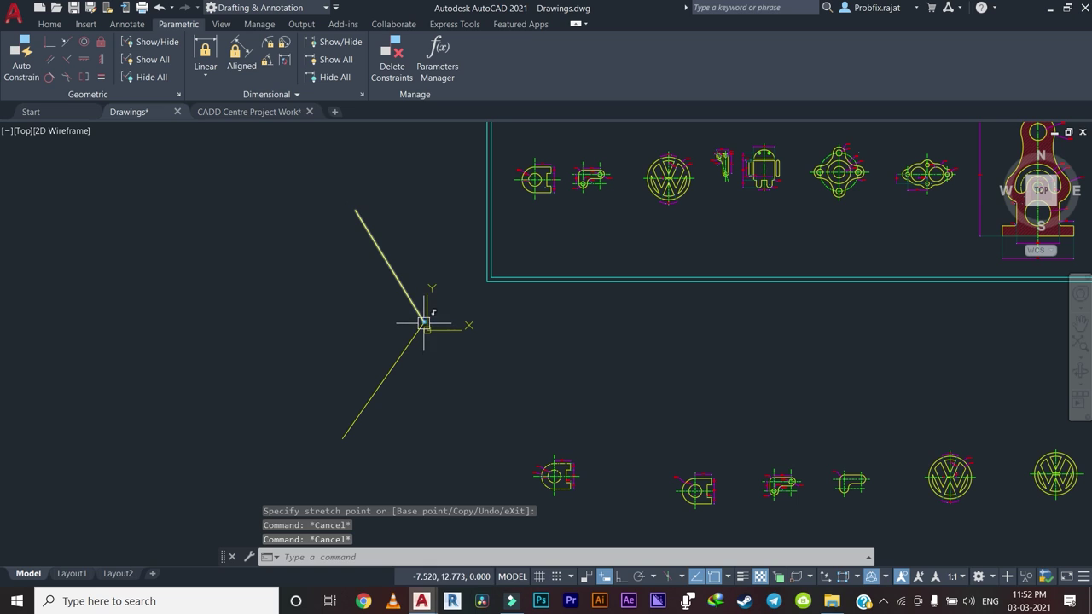
{"action": "scroll", "coordinate": [398, 324], "scroll_direction": "up", "scroll_amount": 4}
{"action": "left_click", "coordinate": [438, 349]}
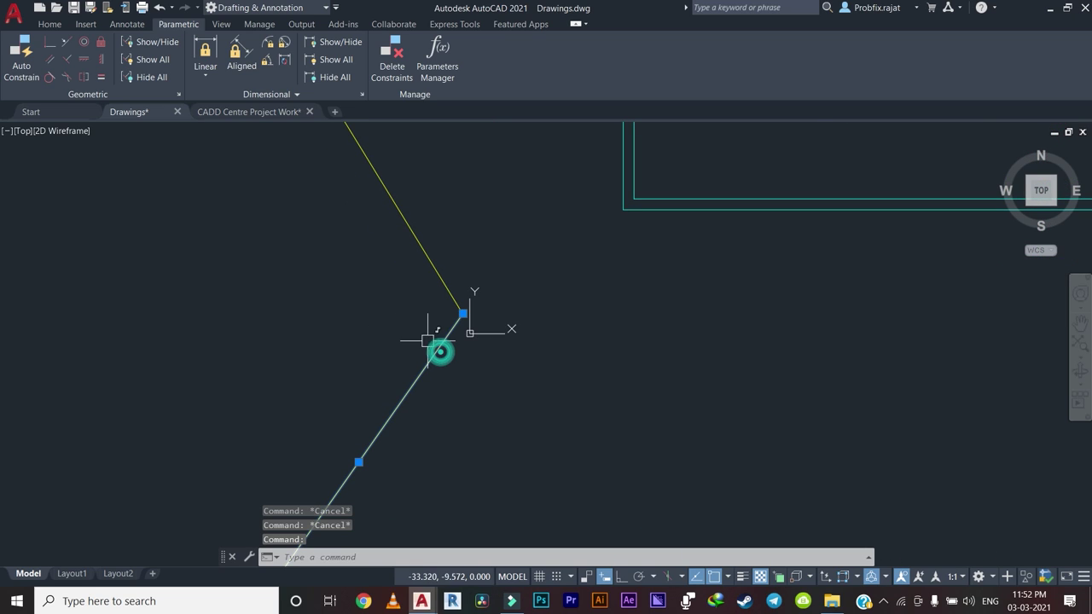
{"action": "left_click", "coordinate": [463, 312]}
{"action": "scroll", "coordinate": [533, 393], "scroll_direction": "down", "scroll_amount": 5}
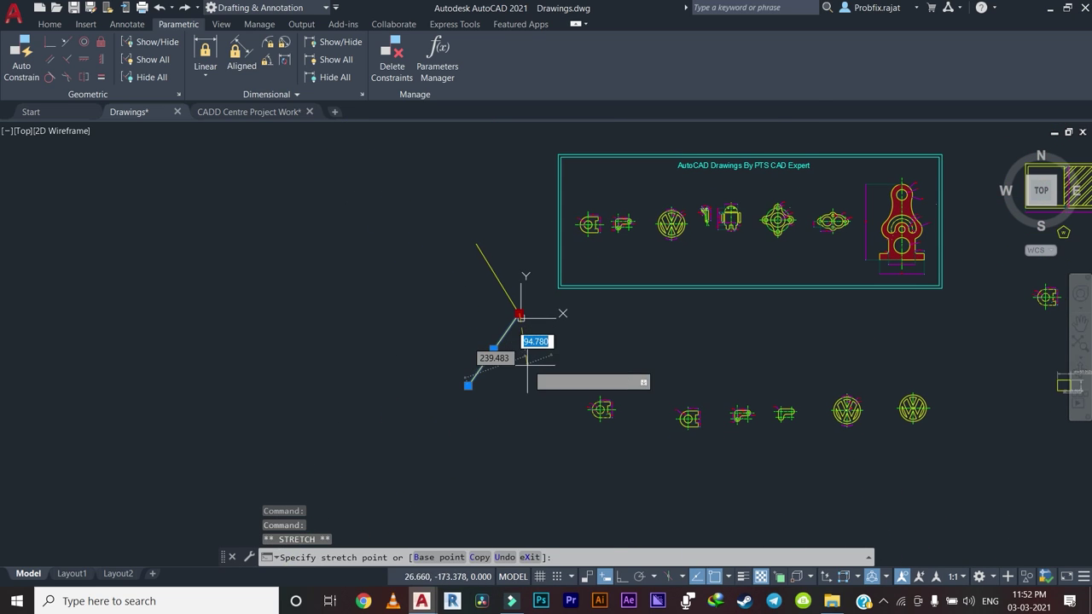
{"action": "key", "text": "Escape"}
{"action": "scroll", "coordinate": [546, 367], "scroll_direction": "up", "scroll_amount": 2}
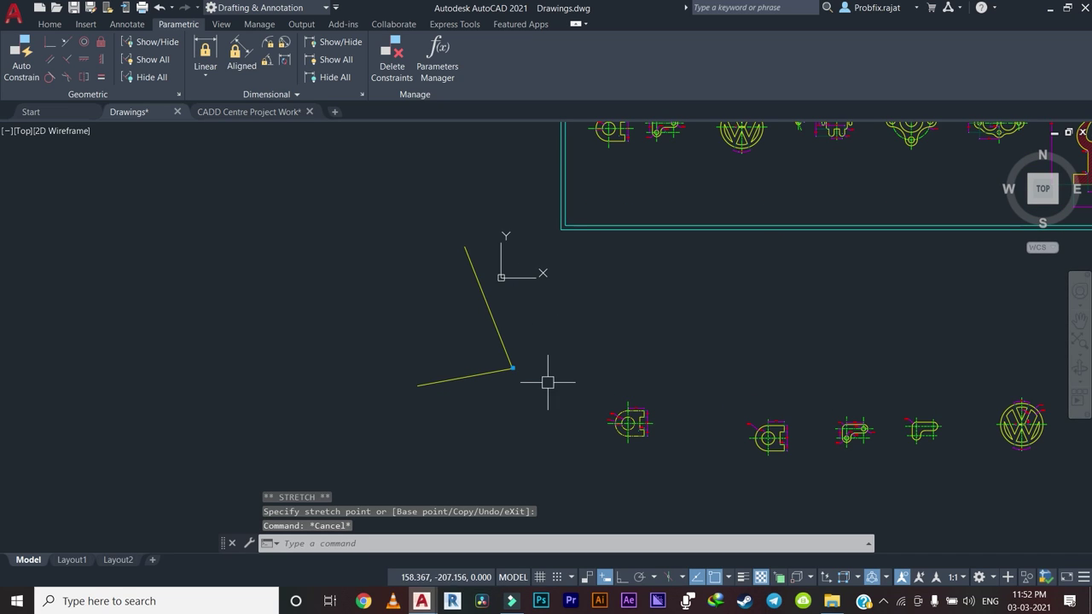
{"action": "scroll", "coordinate": [527, 322], "scroll_direction": "down", "scroll_amount": 2}
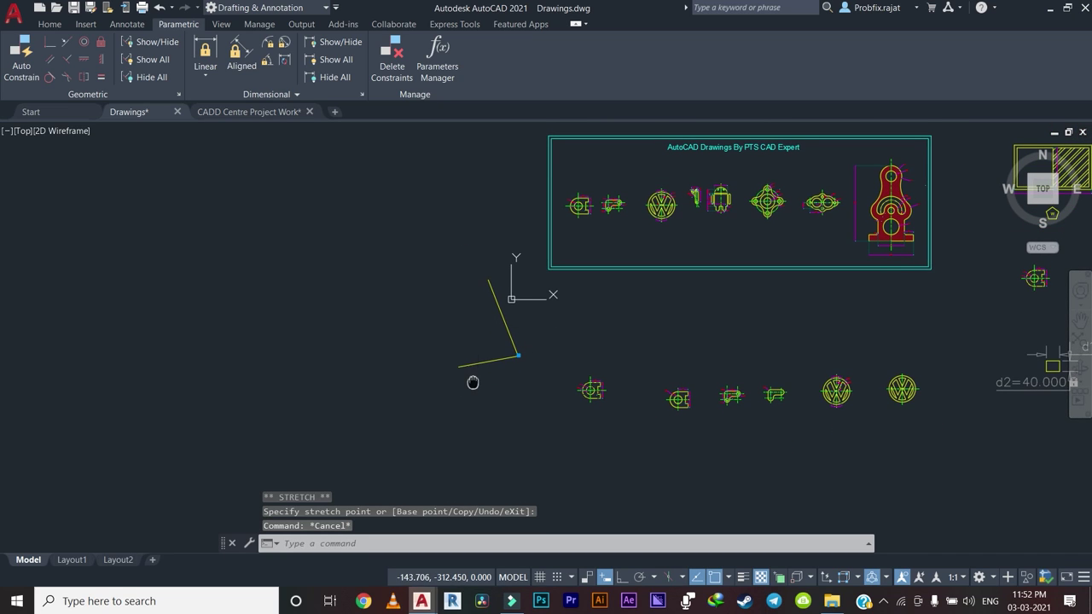
{"action": "middle_click_drag", "start_coordinate": [472, 382], "coordinate": [357, 383]}
{"action": "mouse_move", "coordinate": [358, 380]}
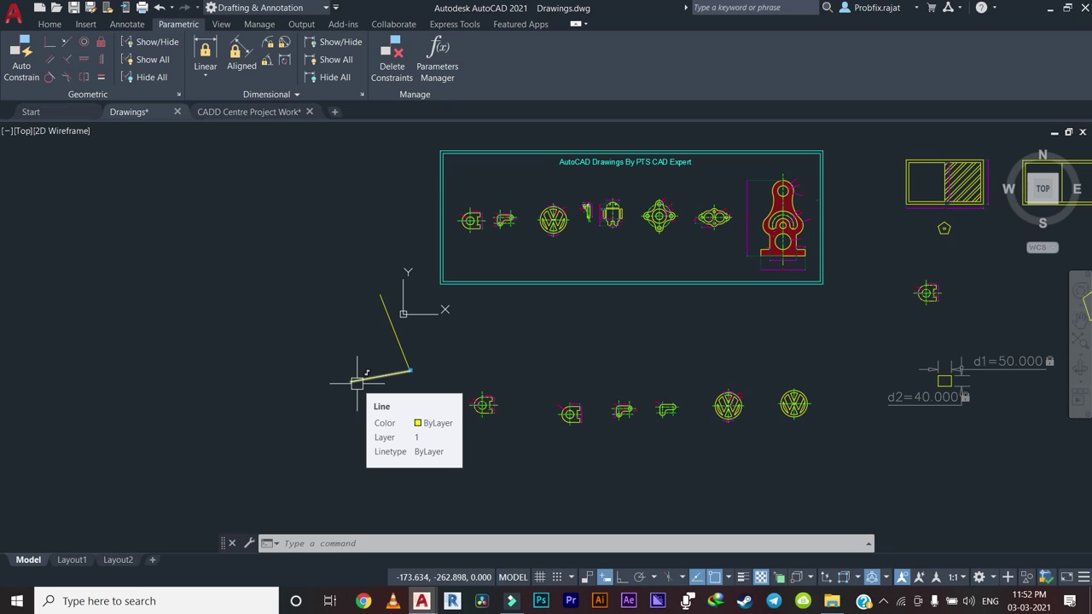
{"action": "key", "text": "Escape"}
{"action": "key", "text": "Escape"}
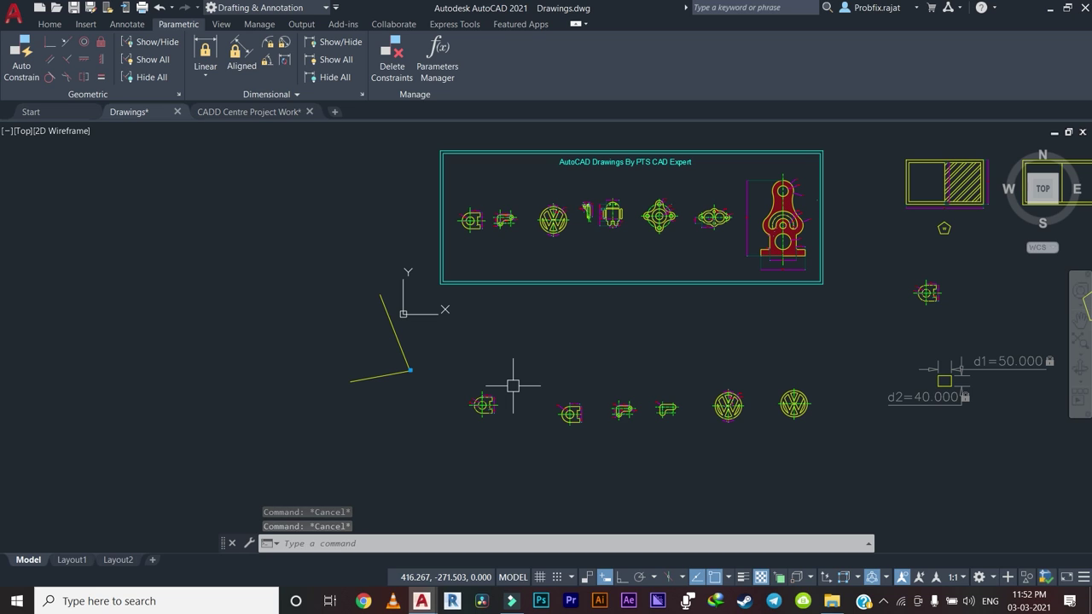
{"action": "scroll", "coordinate": [503, 337], "scroll_direction": "up", "scroll_amount": 1}
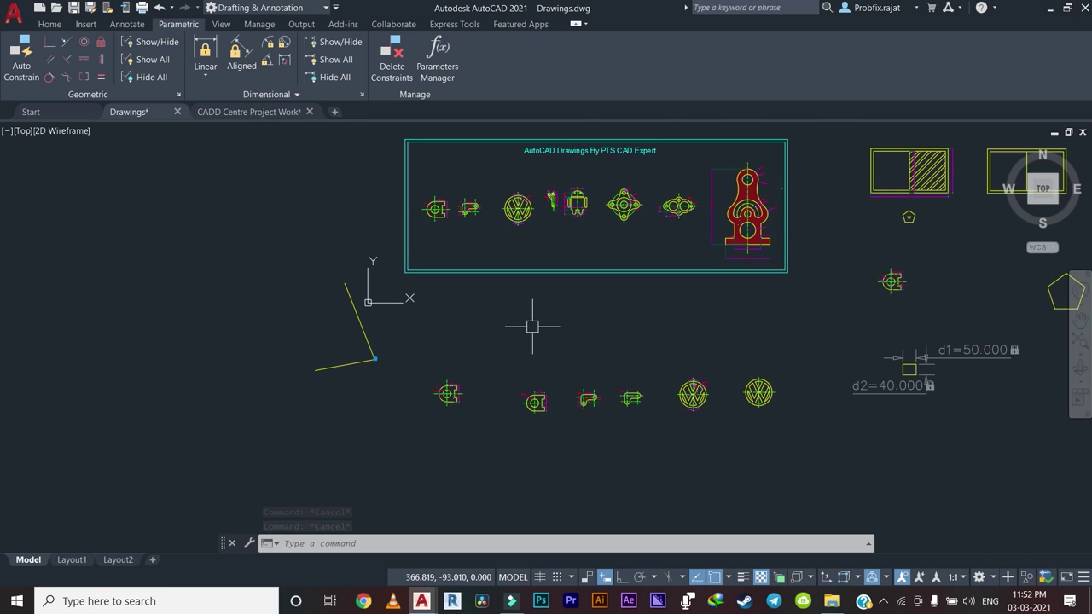
{"action": "scroll", "coordinate": [554, 332], "scroll_direction": "up", "scroll_amount": 2}
{"action": "scroll", "coordinate": [578, 342], "scroll_direction": "down", "scroll_amount": 2}
{"action": "middle_click_drag", "start_coordinate": [562, 342], "coordinate": [515, 345]}
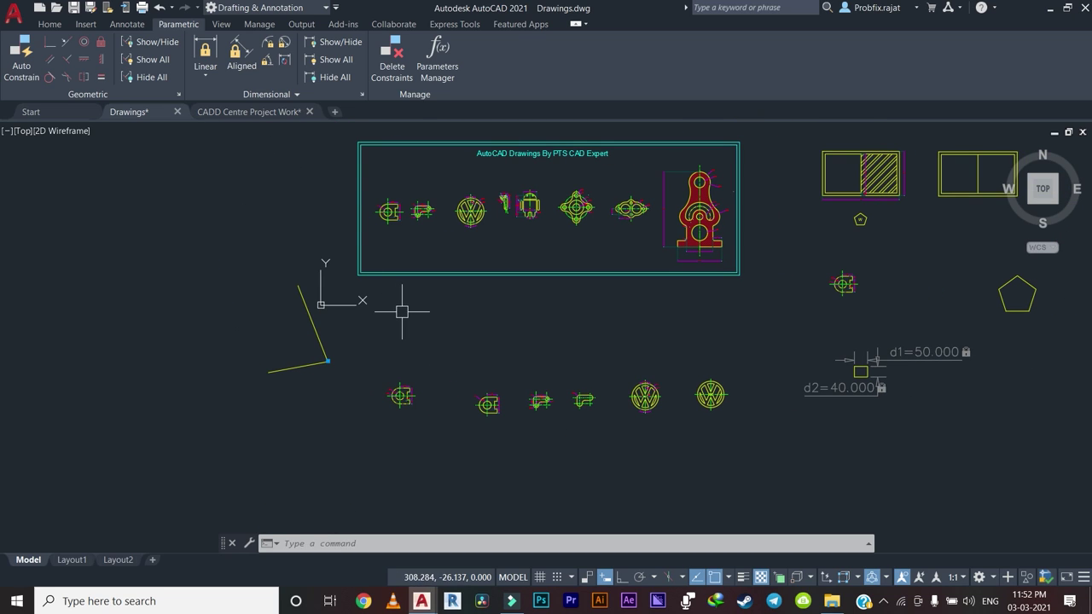
{"action": "type", "text": "c"}
Draw a small circle, then a larger circle to its right.
{"action": "key", "text": "Return"}
{"action": "scroll", "coordinate": [425, 303], "scroll_direction": "up", "scroll_amount": 2}
{"action": "left_click", "coordinate": [447, 342]}
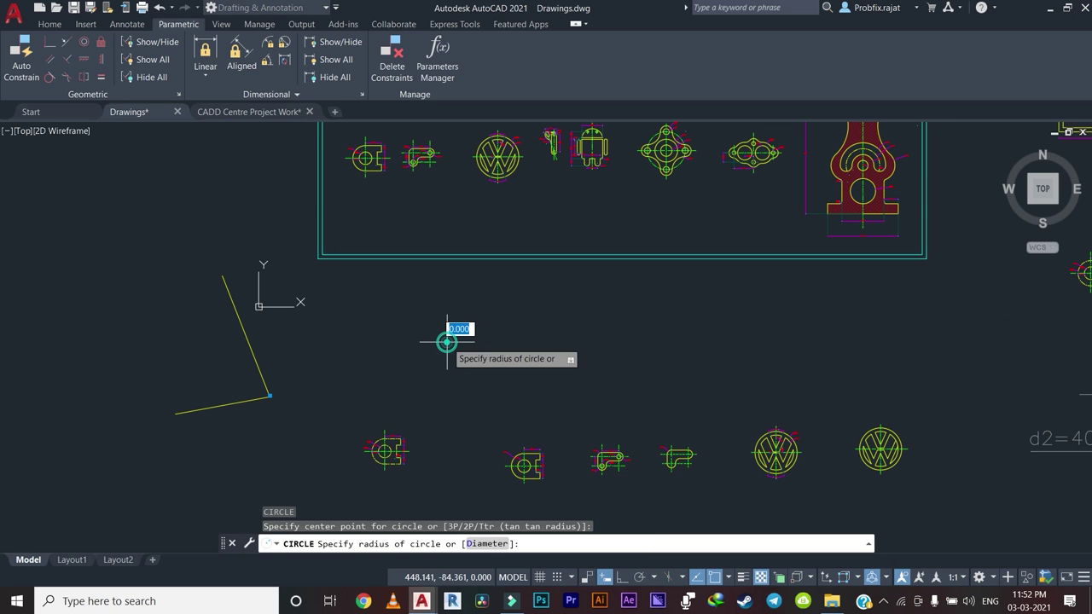
{"action": "left_click", "coordinate": [447, 383]}
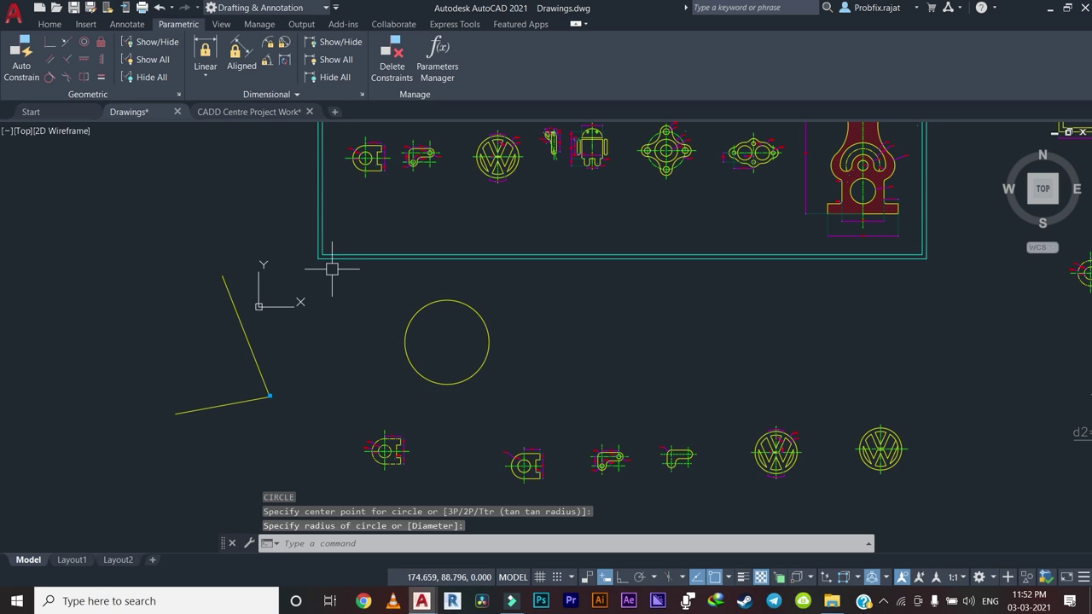
{"action": "key", "text": "Escape"}
{"action": "key", "text": "Escape"}
{"action": "type", "text": "c"}
{"action": "key", "text": "Return"}
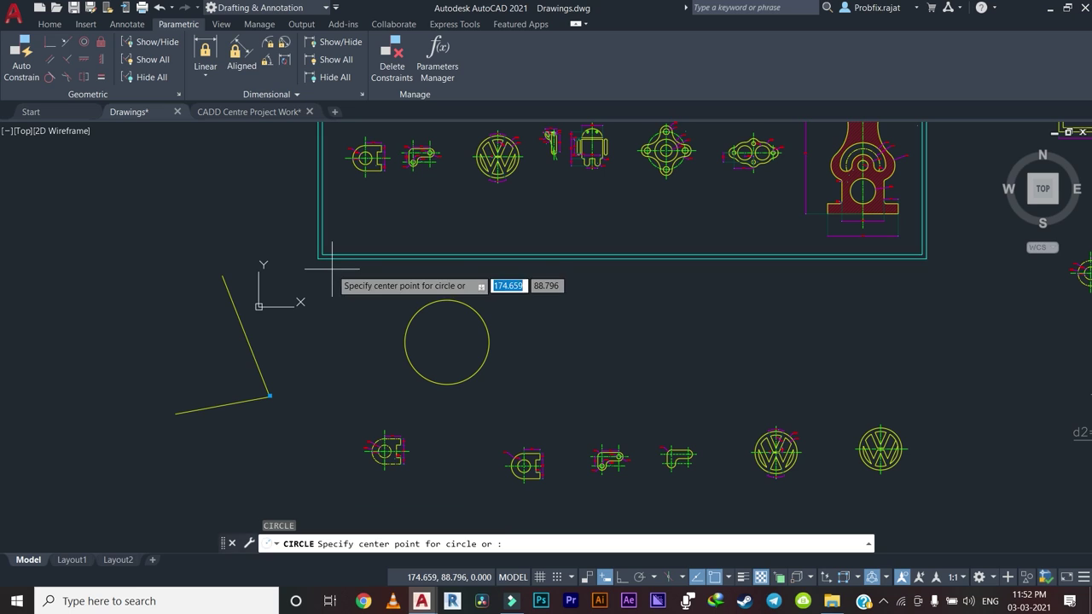
{"action": "left_click", "coordinate": [597, 324]}
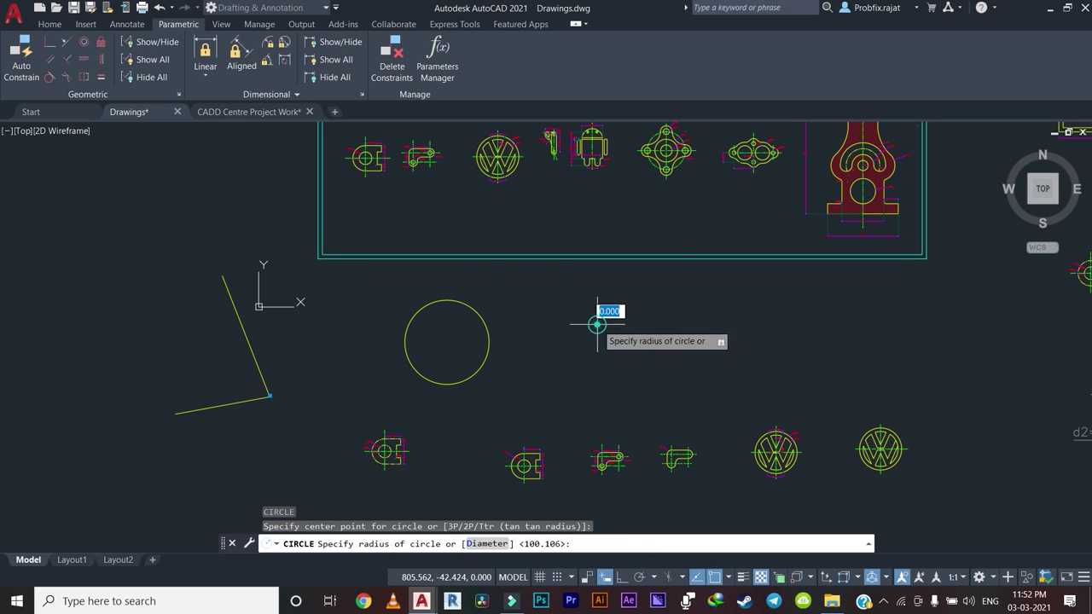
{"action": "left_click", "coordinate": [559, 375]}
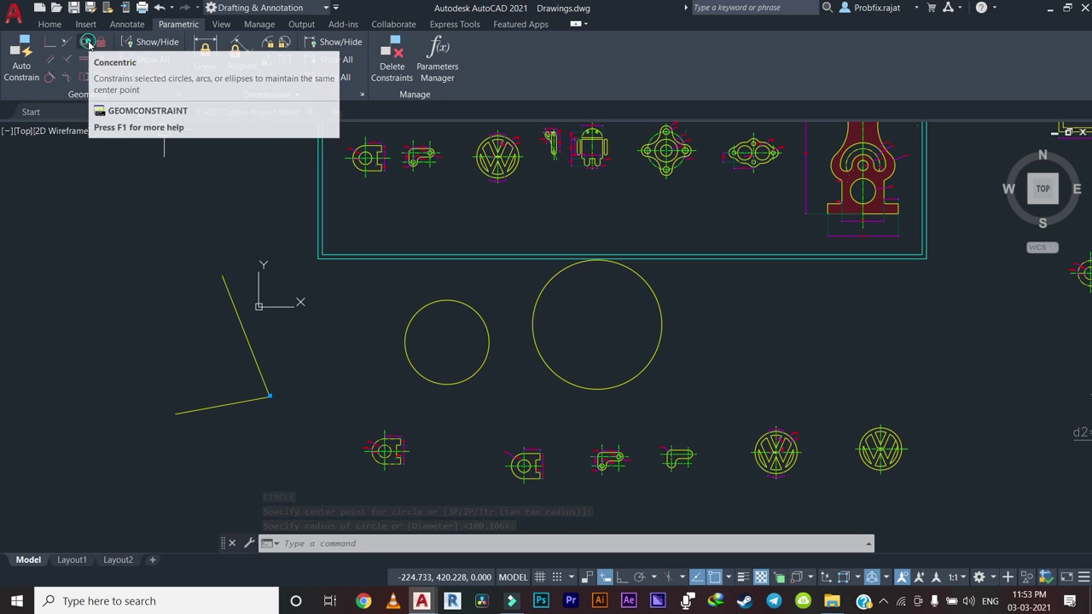
Apply a concentric constraint centring the small circle inside the large one.
{"action": "left_click", "coordinate": [85, 41]}
{"action": "left_click", "coordinate": [556, 368]}
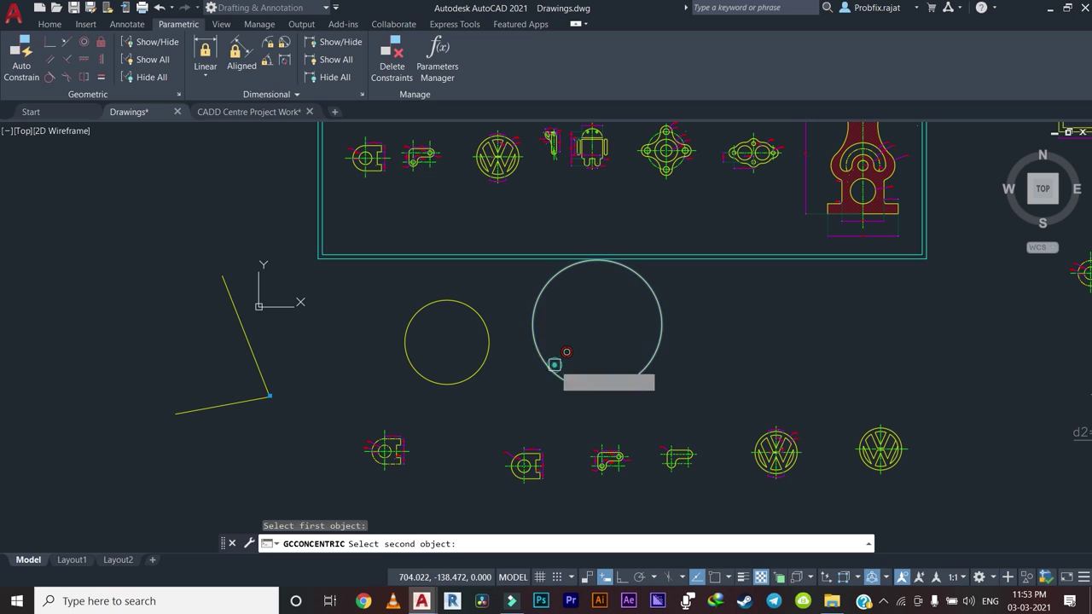
{"action": "left_click", "coordinate": [482, 353]}
{"action": "scroll", "coordinate": [592, 324], "scroll_direction": "up", "scroll_amount": 4}
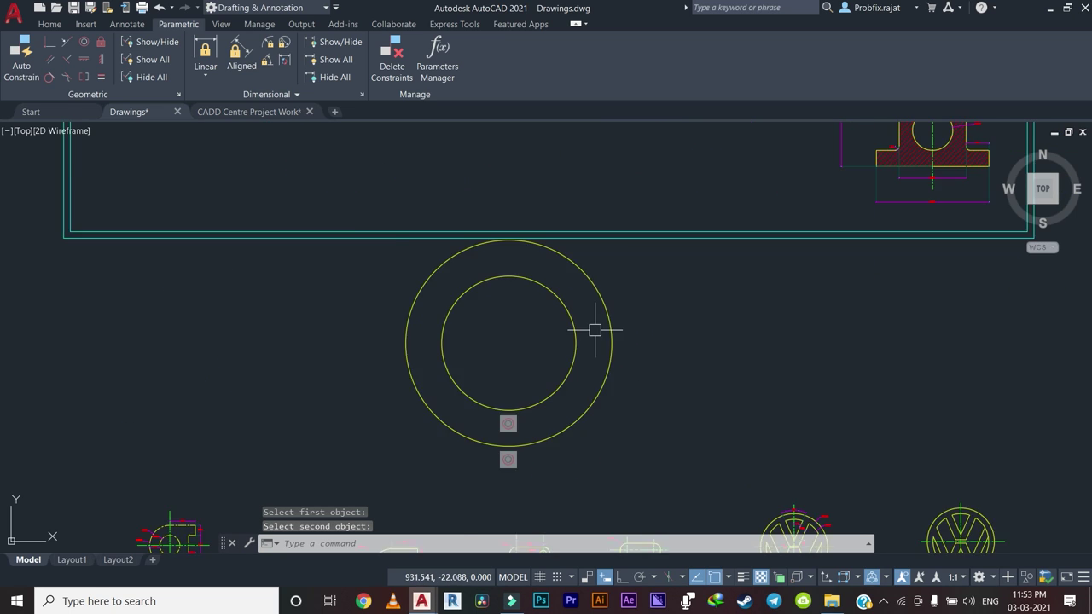
{"action": "scroll", "coordinate": [463, 317], "scroll_direction": "down", "scroll_amount": 2}
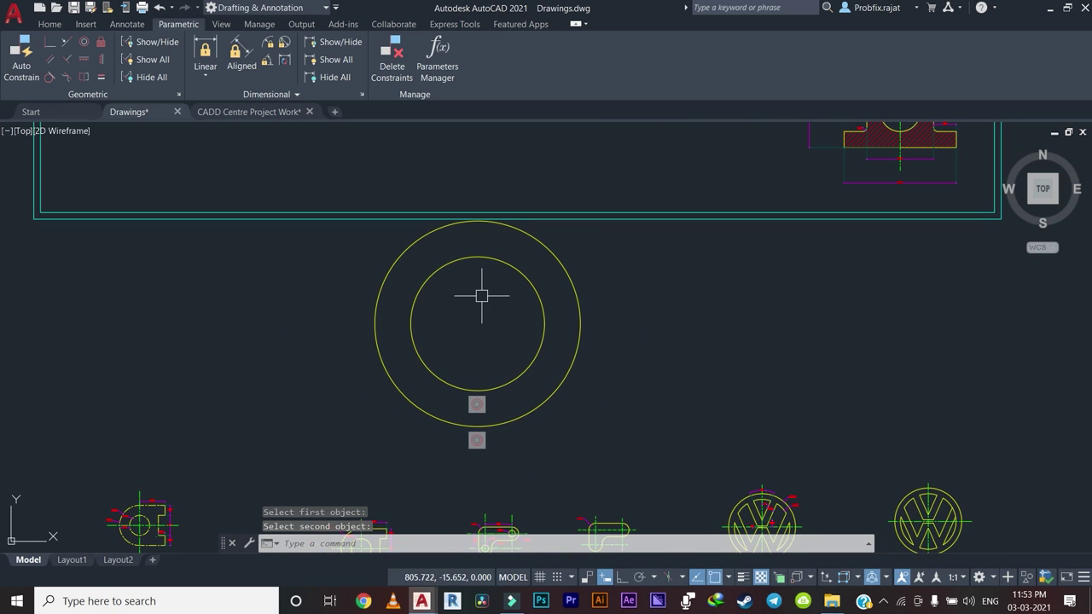
{"action": "scroll", "coordinate": [496, 314], "scroll_direction": "down", "scroll_amount": 2}
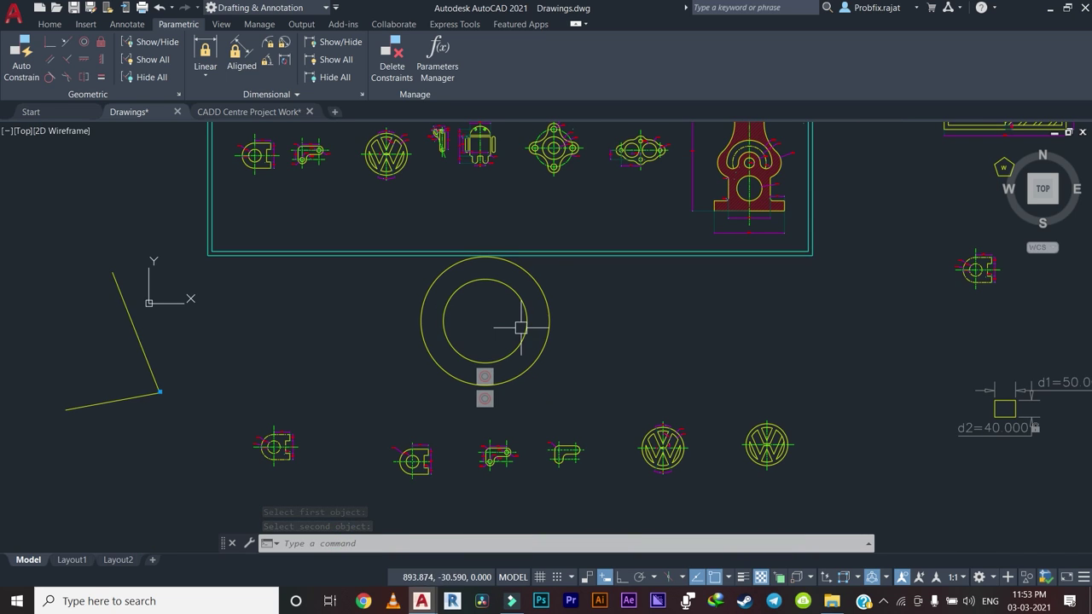
{"action": "scroll", "coordinate": [568, 324], "scroll_direction": "down", "scroll_amount": 4}
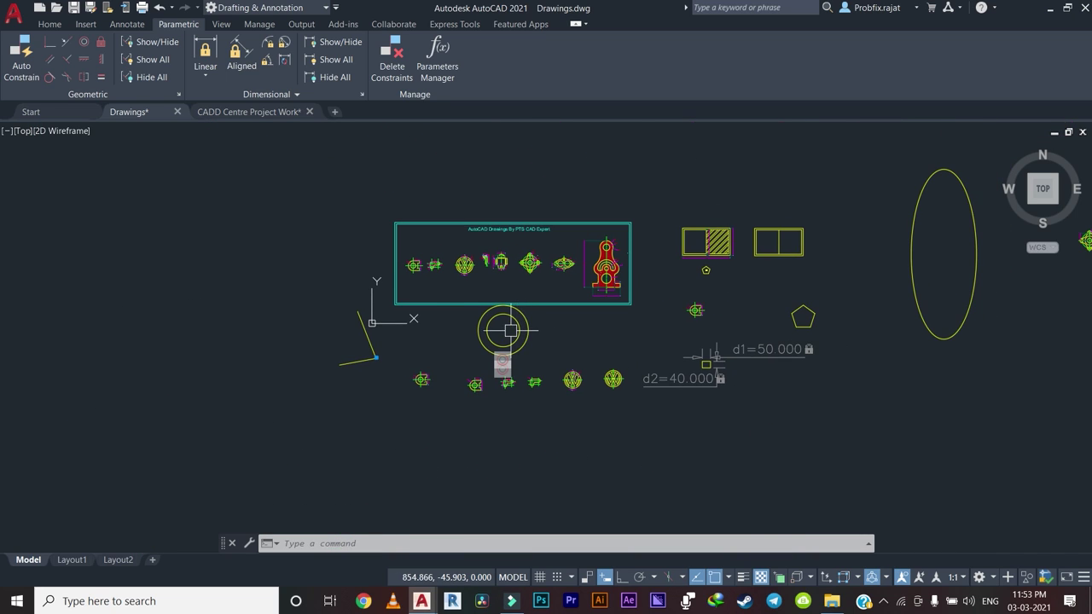
{"action": "scroll", "coordinate": [510, 330], "scroll_direction": "up", "scroll_amount": 5}
Select both circles and try resizing the inner circle, then cancel.
{"action": "left_click", "coordinate": [603, 310]}
{"action": "left_click", "coordinate": [450, 321]}
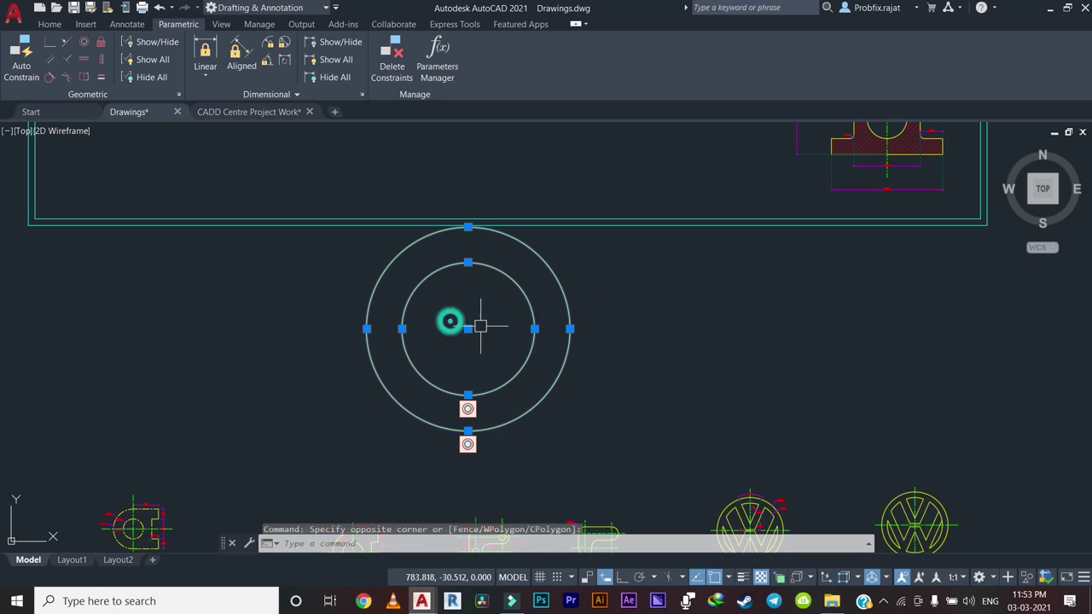
{"action": "left_click", "coordinate": [534, 329]}
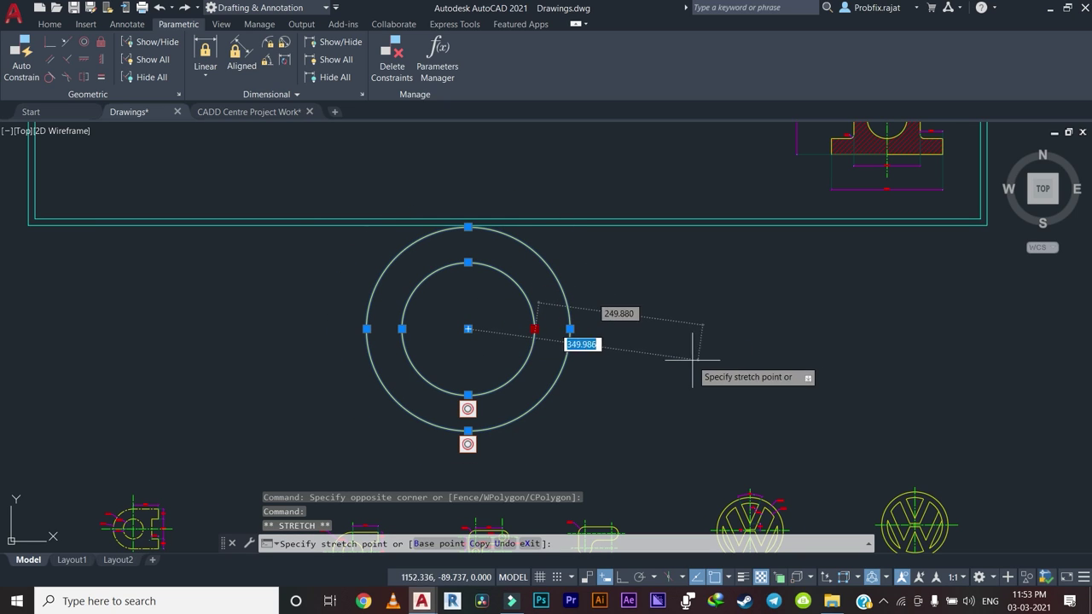
{"action": "left_click", "coordinate": [661, 359]}
{"action": "key", "text": "Escape"}
{"action": "scroll", "coordinate": [614, 300], "scroll_direction": "down", "scroll_amount": 4}
{"action": "left_click", "coordinate": [512, 324]}
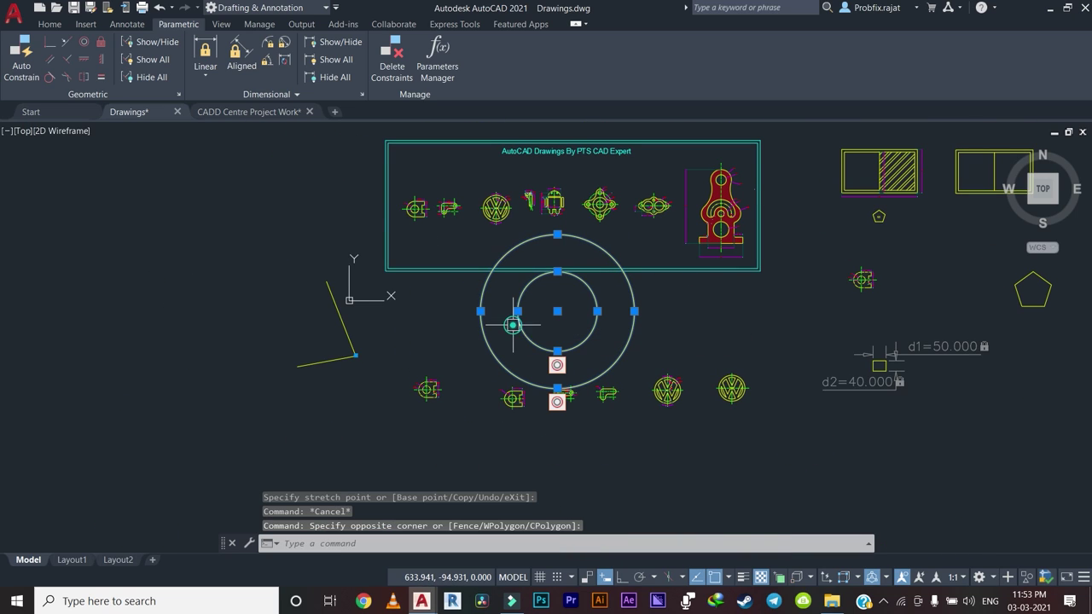
{"action": "key", "text": "Escape"}
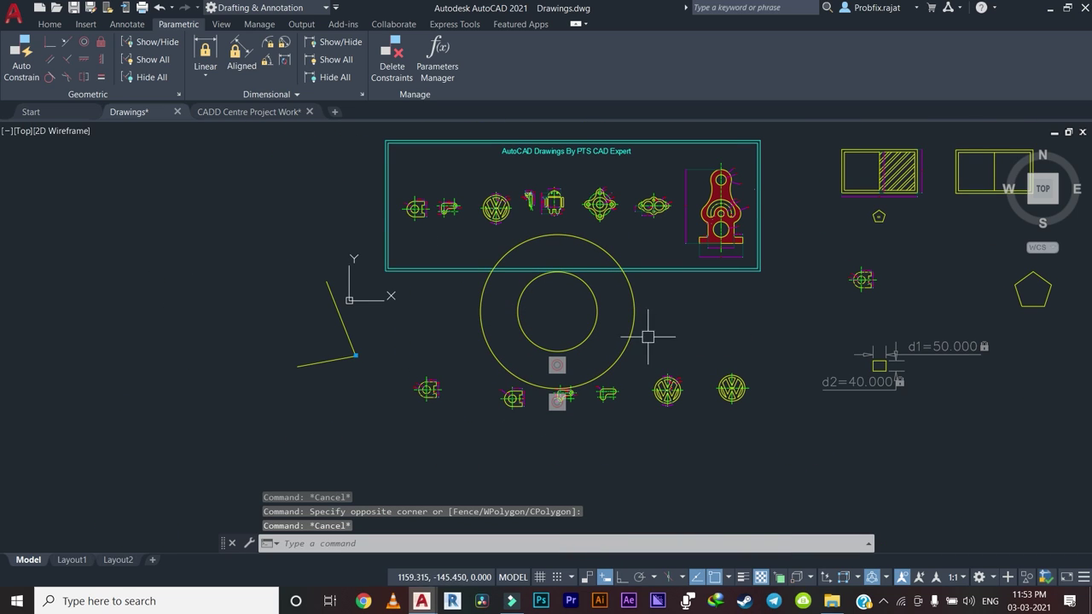
Drag the circles' shared centre grip to move the ring up above the ellipse.
{"action": "left_click", "coordinate": [559, 310]}
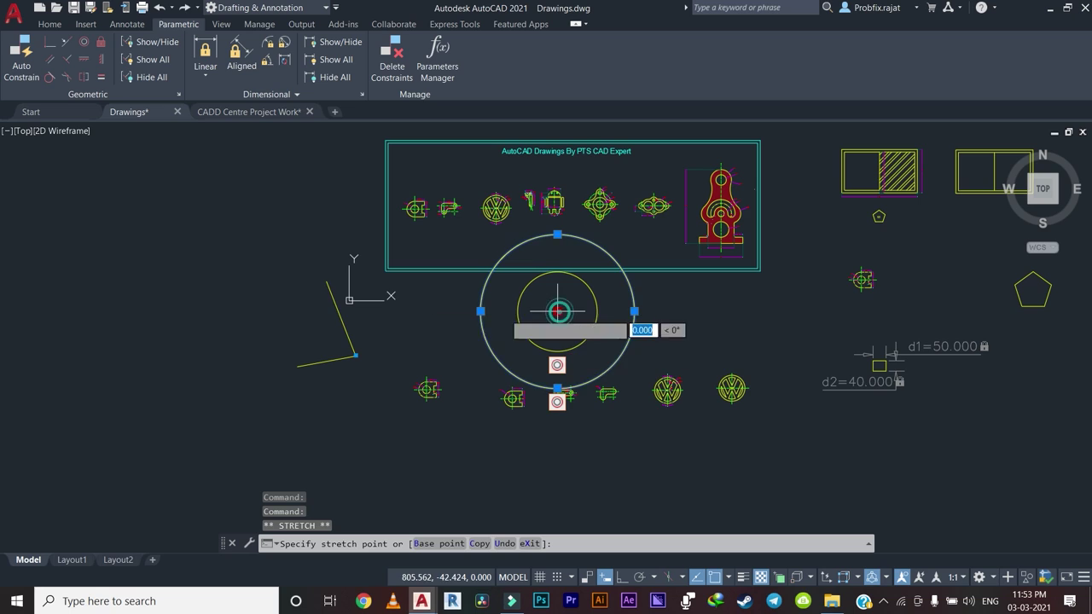
{"action": "scroll", "coordinate": [254, 267], "scroll_direction": "down", "scroll_amount": 4}
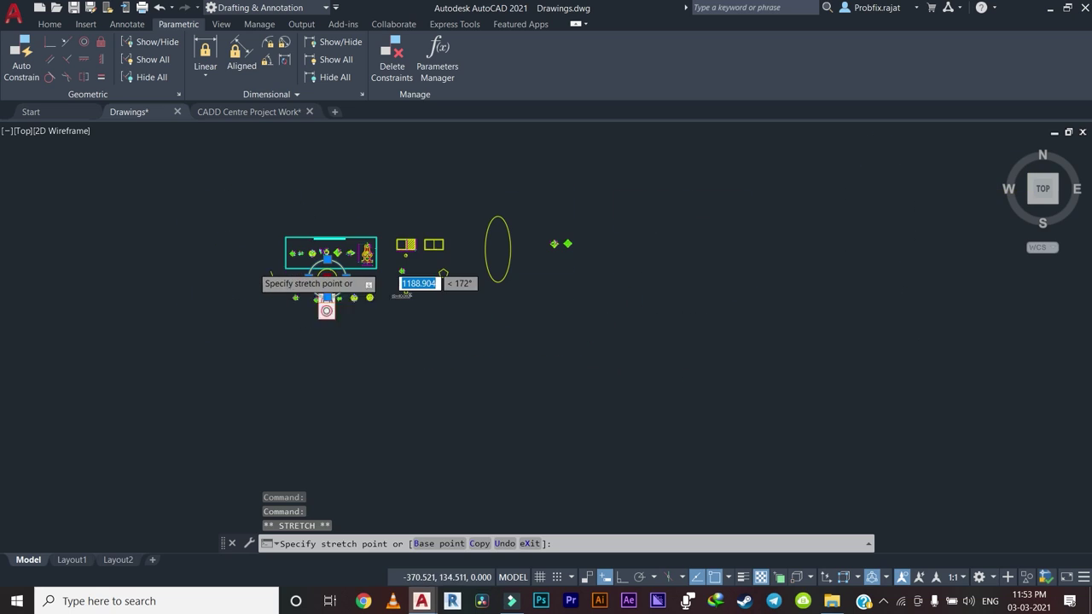
{"action": "left_click", "coordinate": [597, 171]}
{"action": "scroll", "coordinate": [597, 170], "scroll_direction": "up", "scroll_amount": 4}
{"action": "key", "text": "Escape"}
{"action": "middle_click_drag", "start_coordinate": [586, 189], "coordinate": [589, 273]}
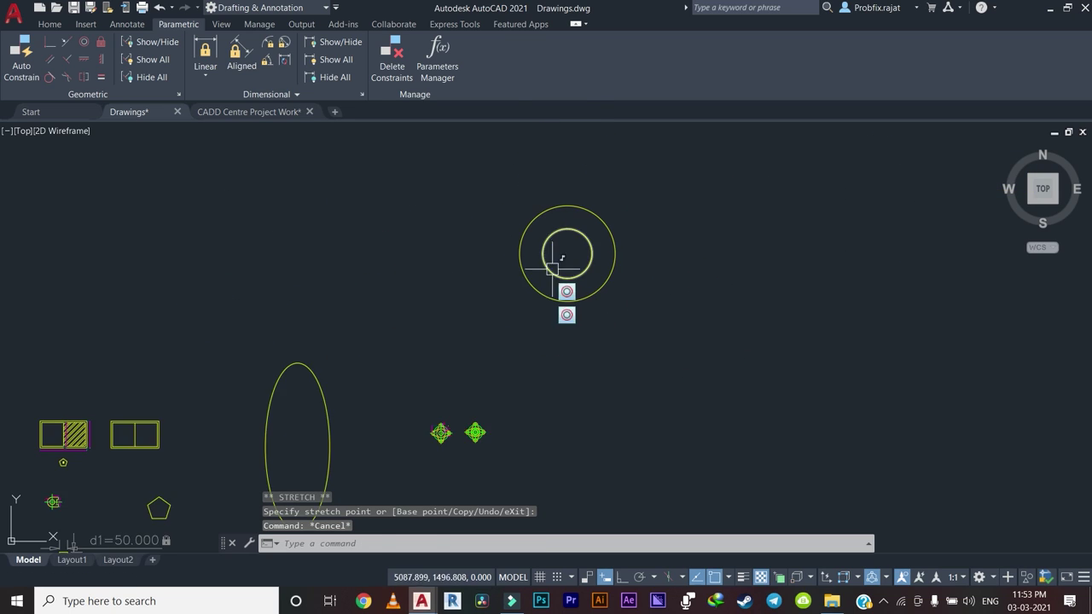
{"action": "scroll", "coordinate": [589, 255], "scroll_direction": "up", "scroll_amount": 2}
{"action": "left_click", "coordinate": [594, 236]}
{"action": "left_click", "coordinate": [578, 251]}
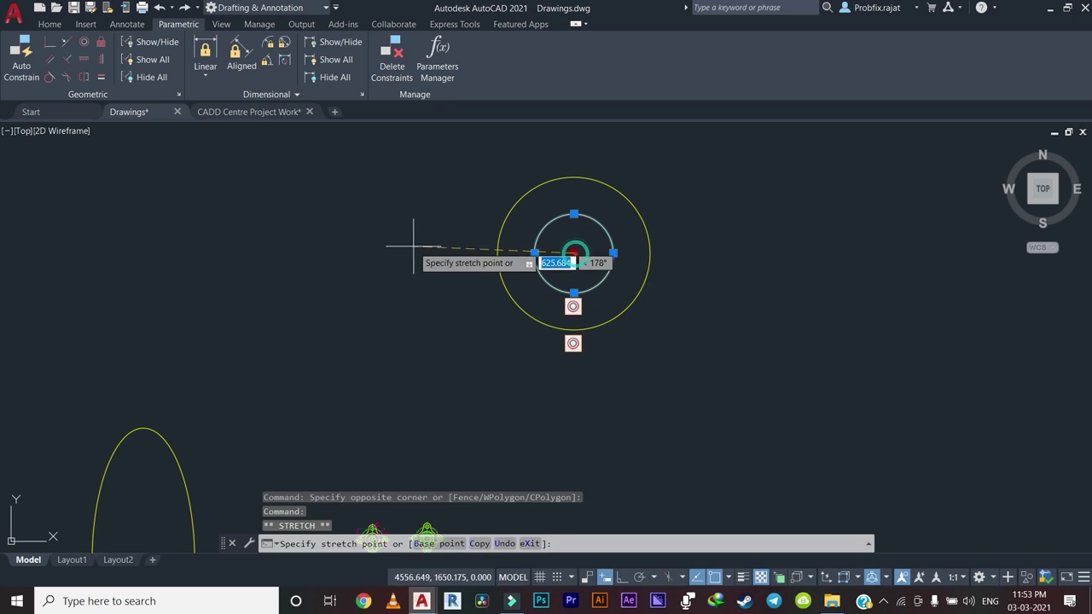
{"action": "left_click", "coordinate": [299, 249]}
{"action": "key", "text": "Escape"}
Pan and zoom to centre the concentric circles in the view.
{"action": "scroll", "coordinate": [473, 290], "scroll_direction": "down", "scroll_amount": 5}
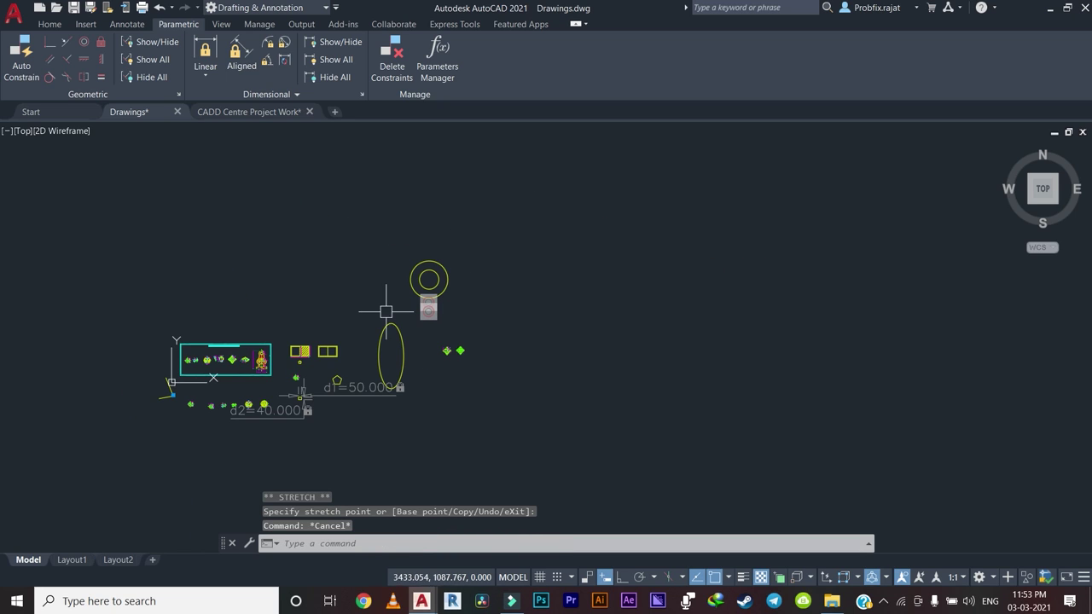
{"action": "scroll", "coordinate": [392, 320], "scroll_direction": "up", "scroll_amount": 4}
{"action": "middle_click_drag", "start_coordinate": [366, 287], "coordinate": [536, 365]}
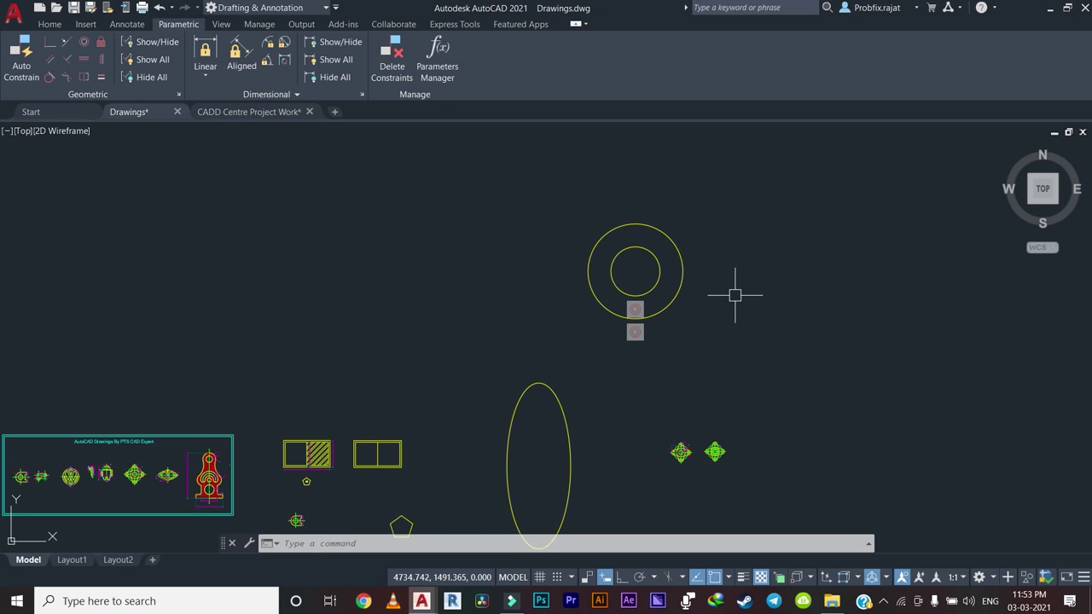
{"action": "scroll", "coordinate": [341, 252], "scroll_direction": "down", "scroll_amount": 2}
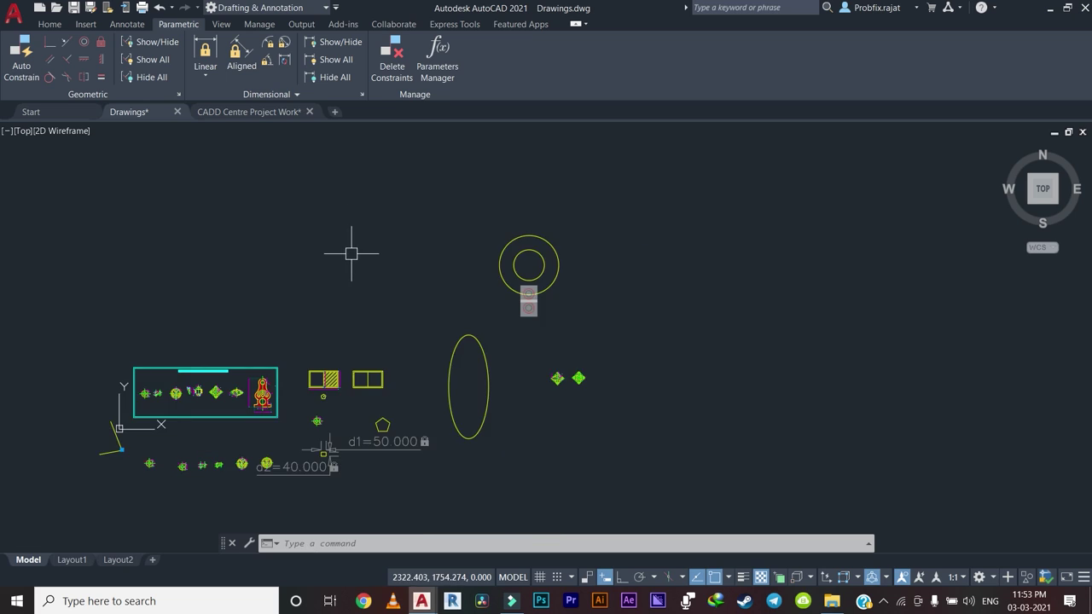
{"action": "middle_click_drag", "start_coordinate": [353, 244], "coordinate": [500, 236]}
{"action": "scroll", "coordinate": [439, 244], "scroll_direction": "up", "scroll_amount": 8}
{"action": "scroll", "coordinate": [460, 218], "scroll_direction": "down", "scroll_amount": 4}
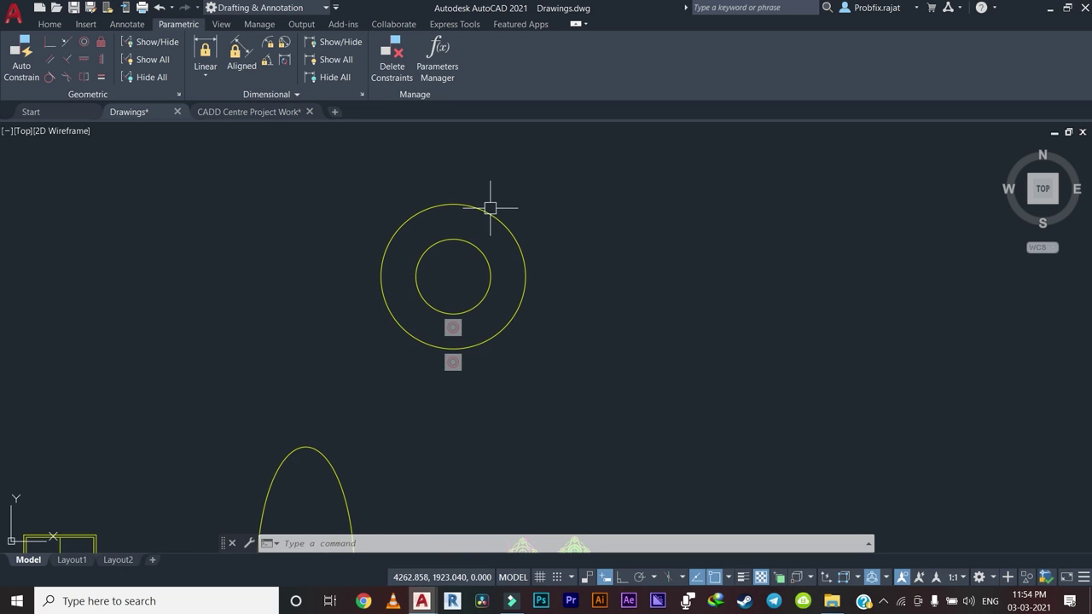
{"action": "scroll", "coordinate": [429, 312], "scroll_direction": "up", "scroll_amount": 6}
{"action": "scroll", "coordinate": [451, 316], "scroll_direction": "down", "scroll_amount": 4}
{"action": "middle_click_drag", "start_coordinate": [495, 236], "coordinate": [480, 335]}
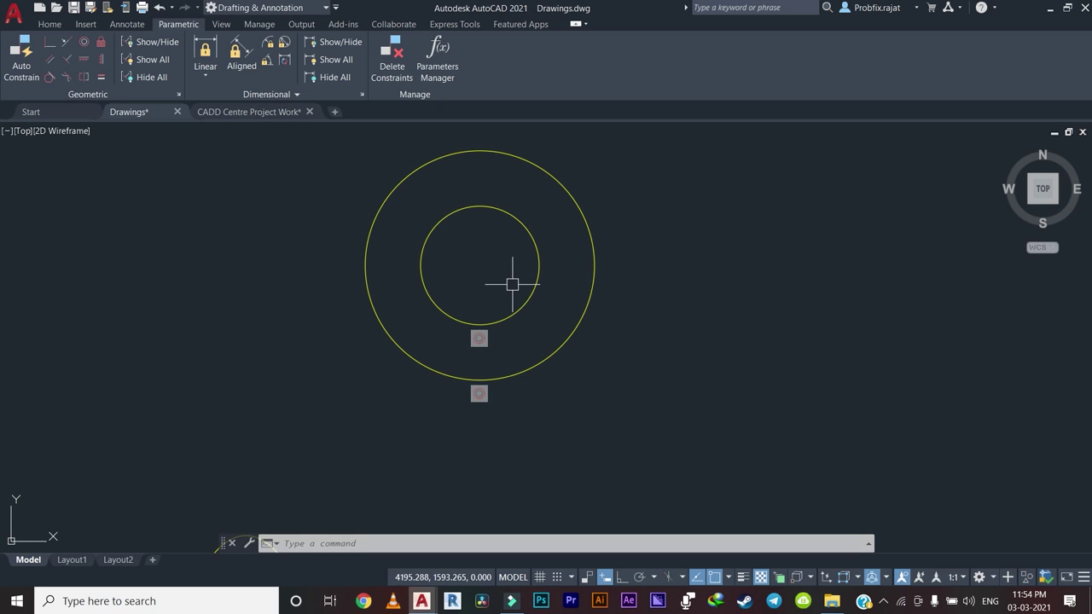
{"action": "scroll", "coordinate": [430, 295], "scroll_direction": "down", "scroll_amount": 2}
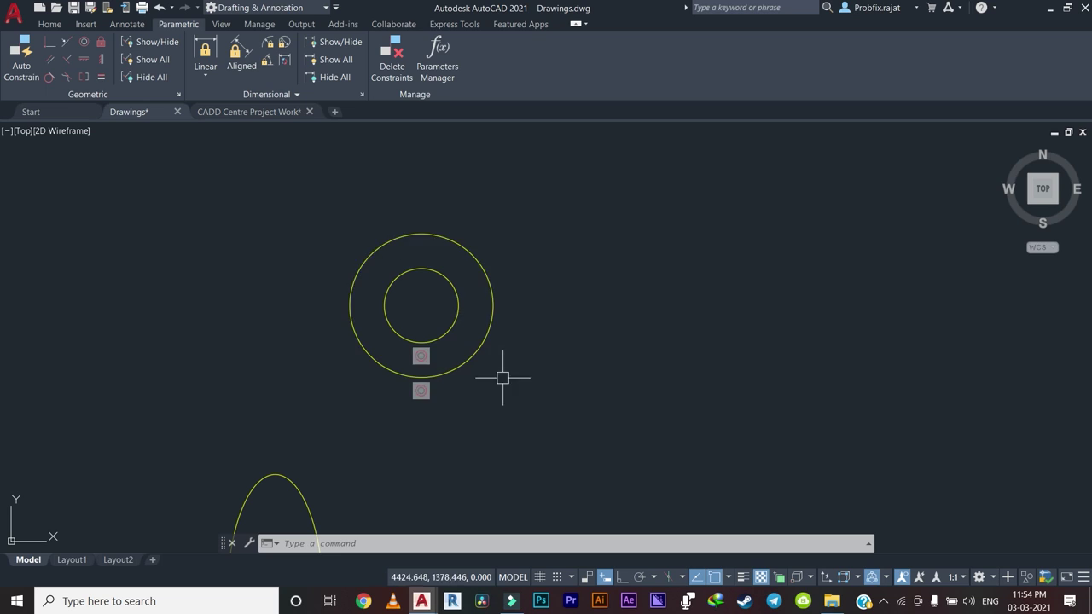
Hide the geometric constraint bars on both concentric circles with Geometric Show/Hide.
{"action": "left_click", "coordinate": [145, 42]}
{"action": "scroll", "coordinate": [513, 233], "scroll_direction": "up", "scroll_amount": 2}
{"action": "left_click", "coordinate": [513, 233]}
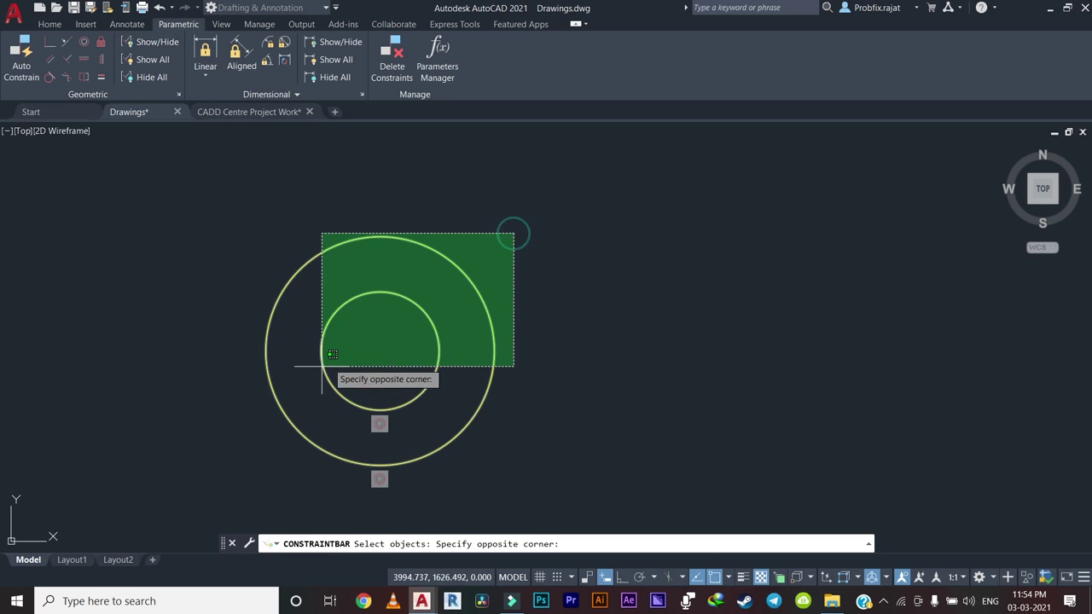
{"action": "left_click", "coordinate": [312, 373]}
{"action": "key", "text": "Return"}
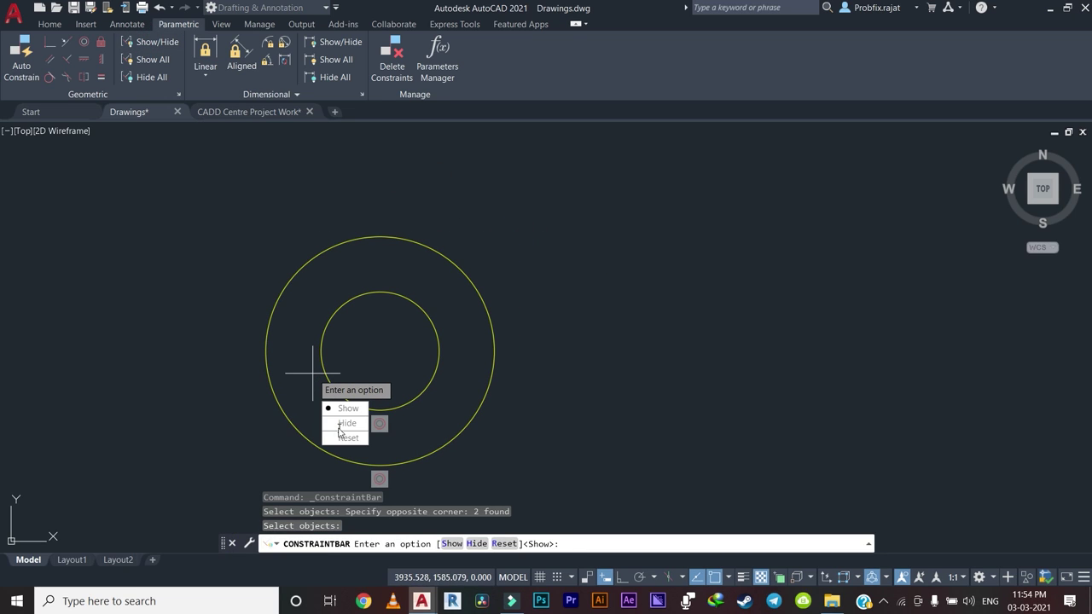
{"action": "left_click", "coordinate": [339, 424]}
{"action": "scroll", "coordinate": [555, 319], "scroll_direction": "down", "scroll_amount": 3}
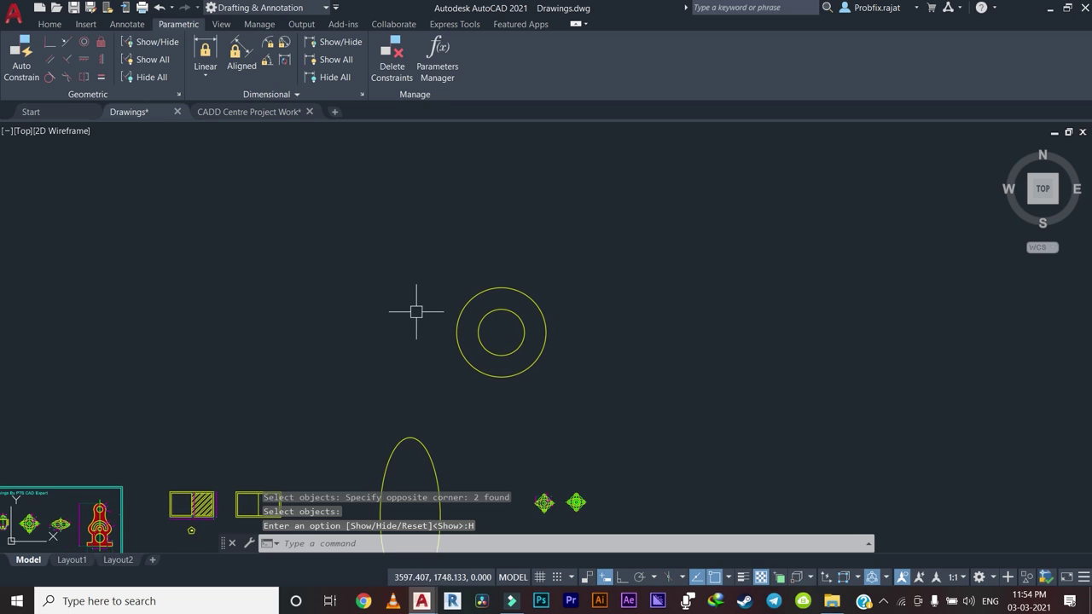
{"action": "scroll", "coordinate": [500, 358], "scroll_direction": "up", "scroll_amount": 5}
{"action": "scroll", "coordinate": [478, 426], "scroll_direction": "down", "scroll_amount": 2}
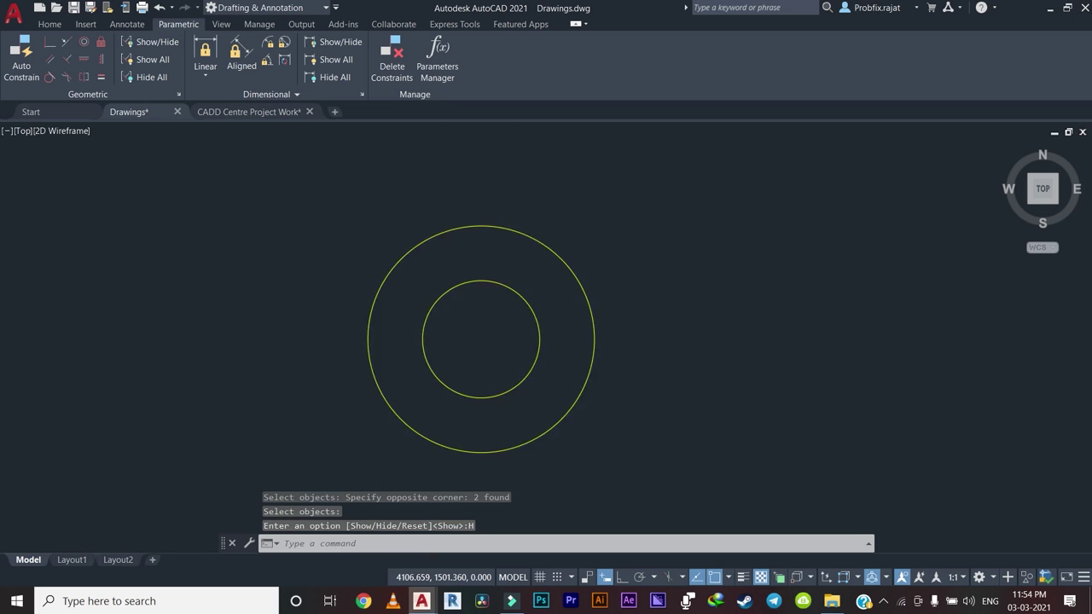
{"action": "scroll", "coordinate": [463, 365], "scroll_direction": "down", "scroll_amount": 5}
{"action": "scroll", "coordinate": [446, 385], "scroll_direction": "up", "scroll_amount": 3}
Zoom in, window-select the small rectangle with its dimensions, then cancel the selection.
{"action": "scroll", "coordinate": [452, 433], "scroll_direction": "up", "scroll_amount": 1}
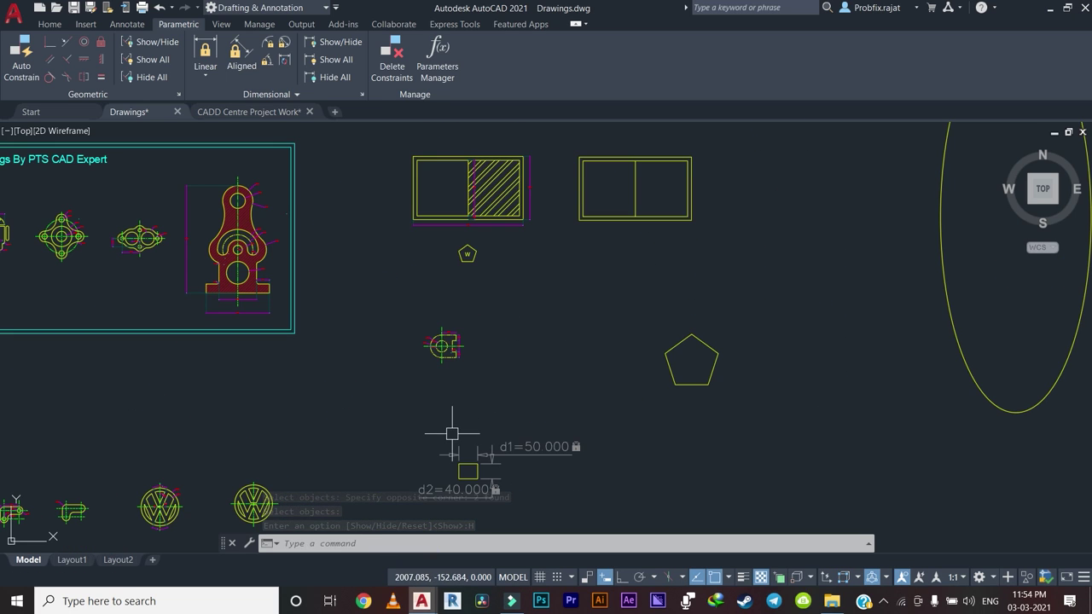
{"action": "scroll", "coordinate": [452, 434], "scroll_direction": "up", "scroll_amount": 3}
{"action": "scroll", "coordinate": [435, 383], "scroll_direction": "up", "scroll_amount": 2}
{"action": "left_click", "coordinate": [602, 264]}
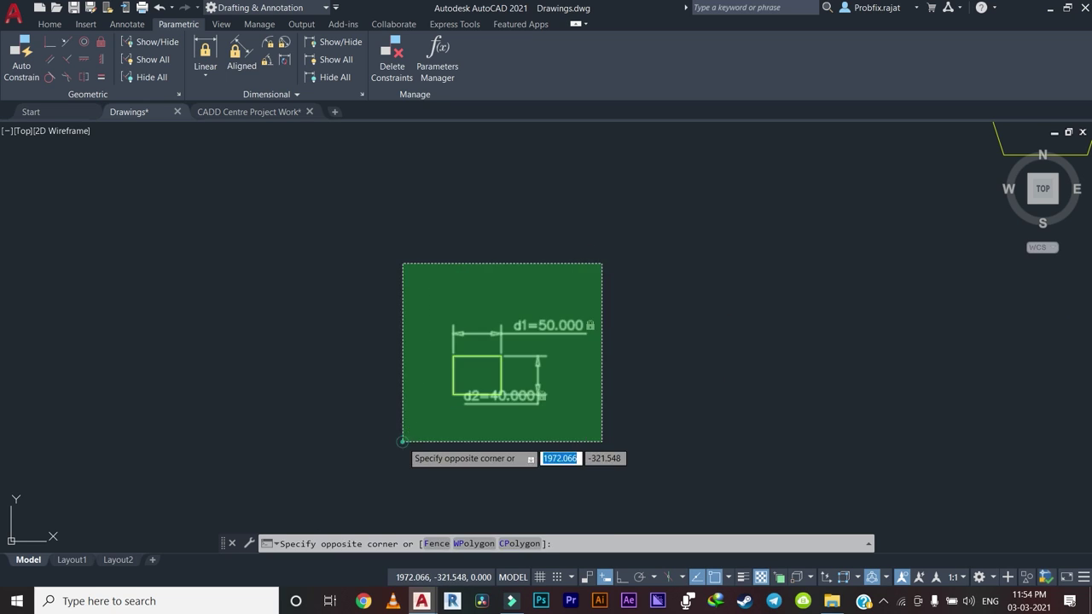
{"action": "left_click", "coordinate": [402, 440]}
{"action": "key", "text": "Escape"}
Hide the small rectangle's d1=50.000 and d2=40.000 dimensional constraints.
{"action": "left_click", "coordinate": [342, 42]}
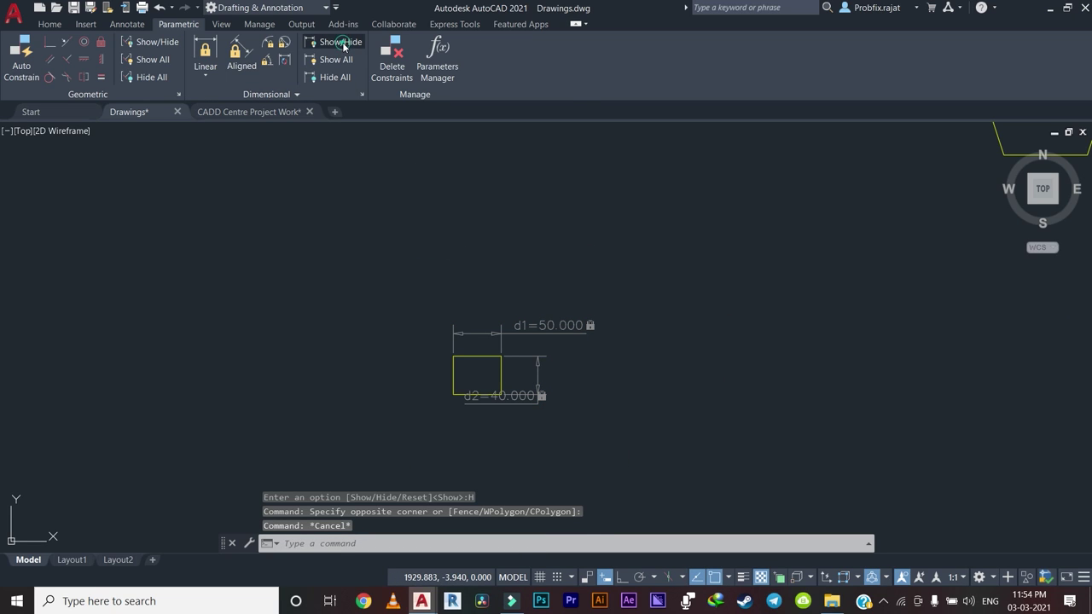
{"action": "left_click", "coordinate": [625, 257]}
{"action": "left_click", "coordinate": [368, 438]}
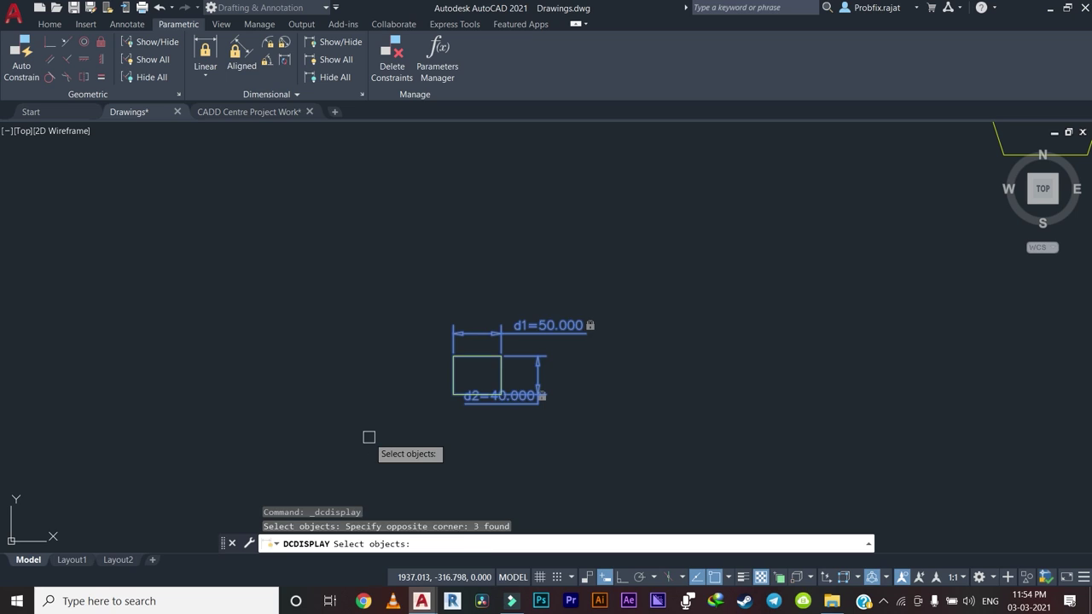
{"action": "key", "text": "Return"}
{"action": "key", "text": "Down"}
{"action": "key", "text": "Return"}
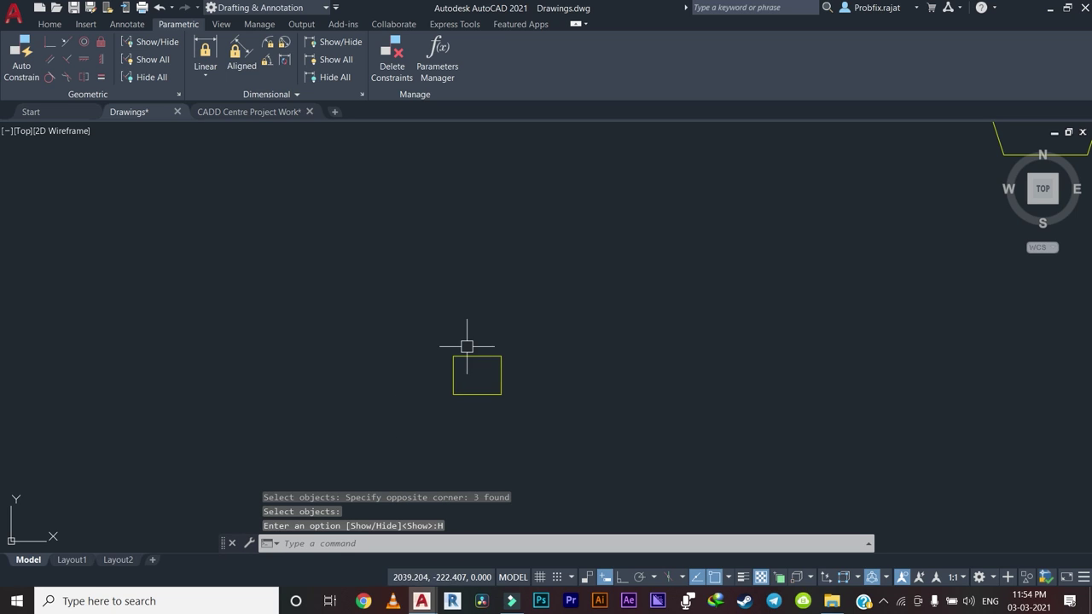
Inspect the drawing, then undo the constraint hiding with Ctrl+Z.
{"action": "scroll", "coordinate": [467, 347], "scroll_direction": "down", "scroll_amount": 2}
{"action": "scroll", "coordinate": [467, 368], "scroll_direction": "down", "scroll_amount": 3}
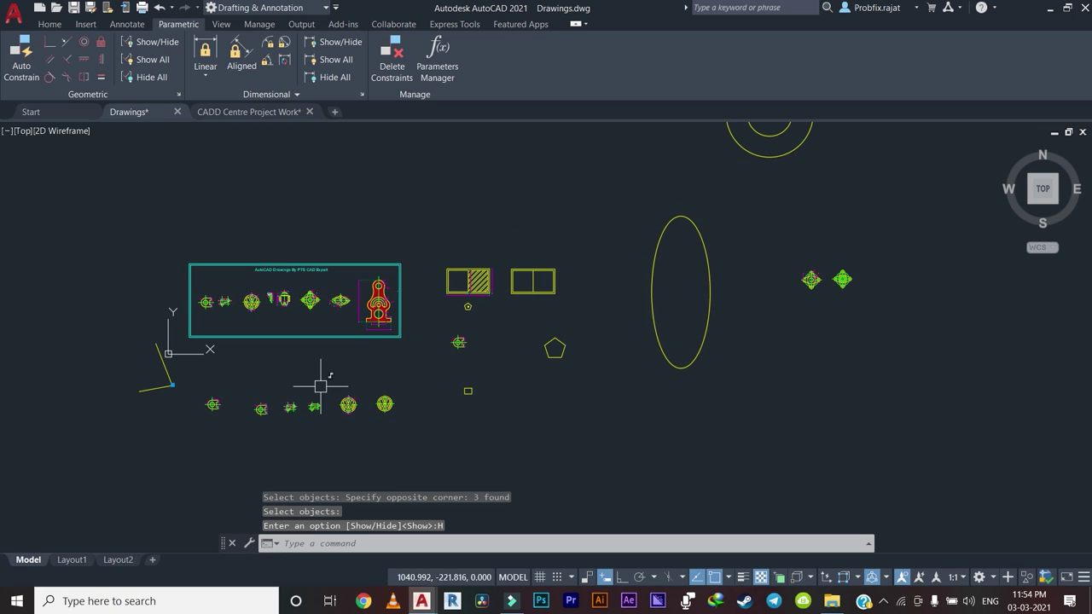
{"action": "scroll", "coordinate": [267, 358], "scroll_direction": "up", "scroll_amount": 1}
{"action": "scroll", "coordinate": [485, 331], "scroll_direction": "down", "scroll_amount": 1}
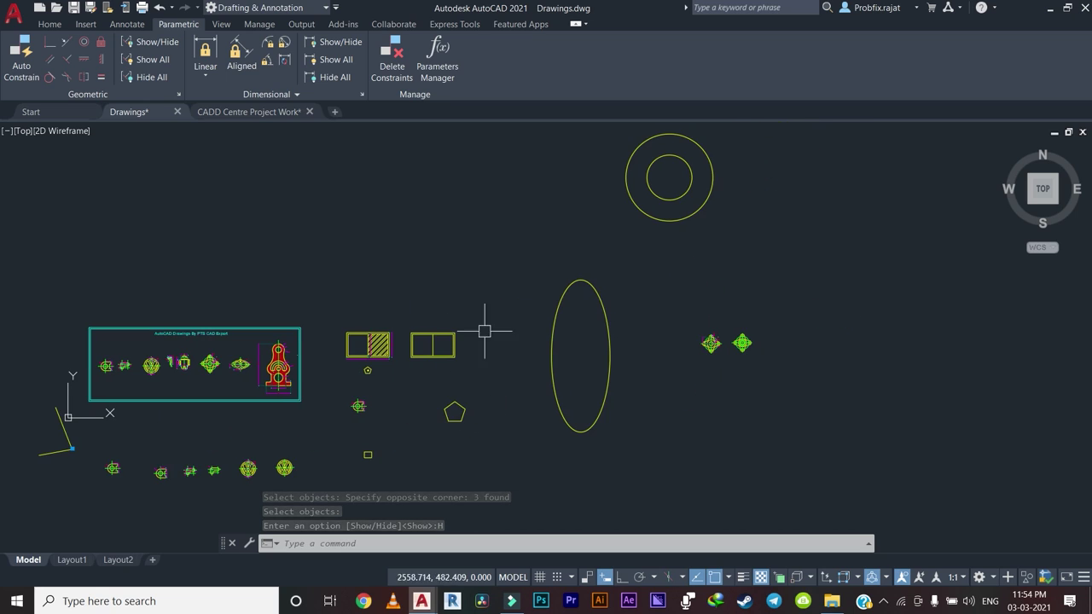
{"action": "scroll", "coordinate": [370, 434], "scroll_direction": "up", "scroll_amount": 5}
{"action": "scroll", "coordinate": [427, 396], "scroll_direction": "down", "scroll_amount": 5}
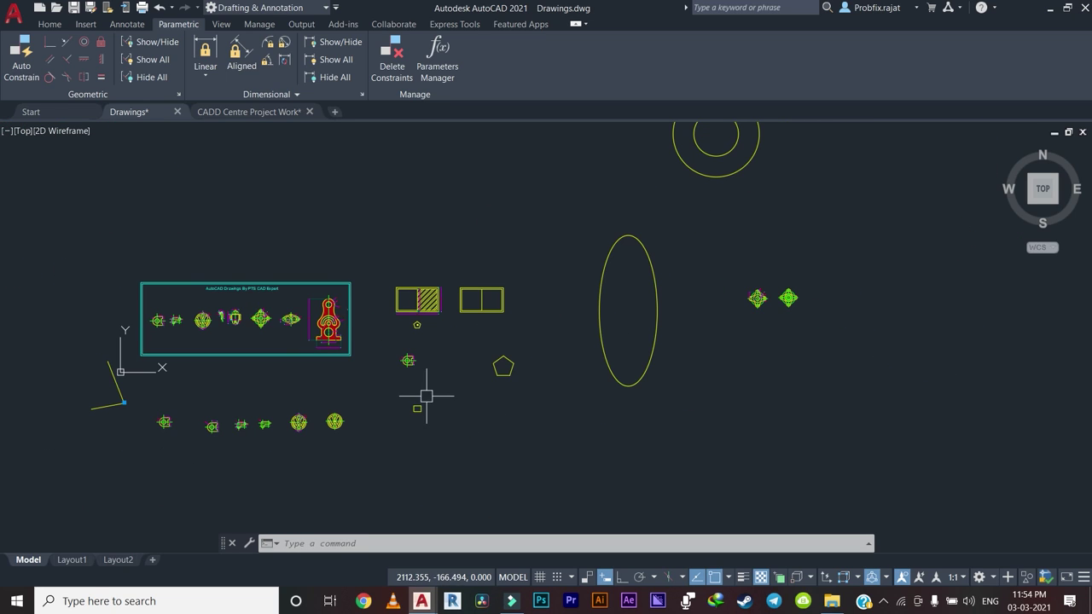
{"action": "scroll", "coordinate": [417, 423], "scroll_direction": "up", "scroll_amount": 5}
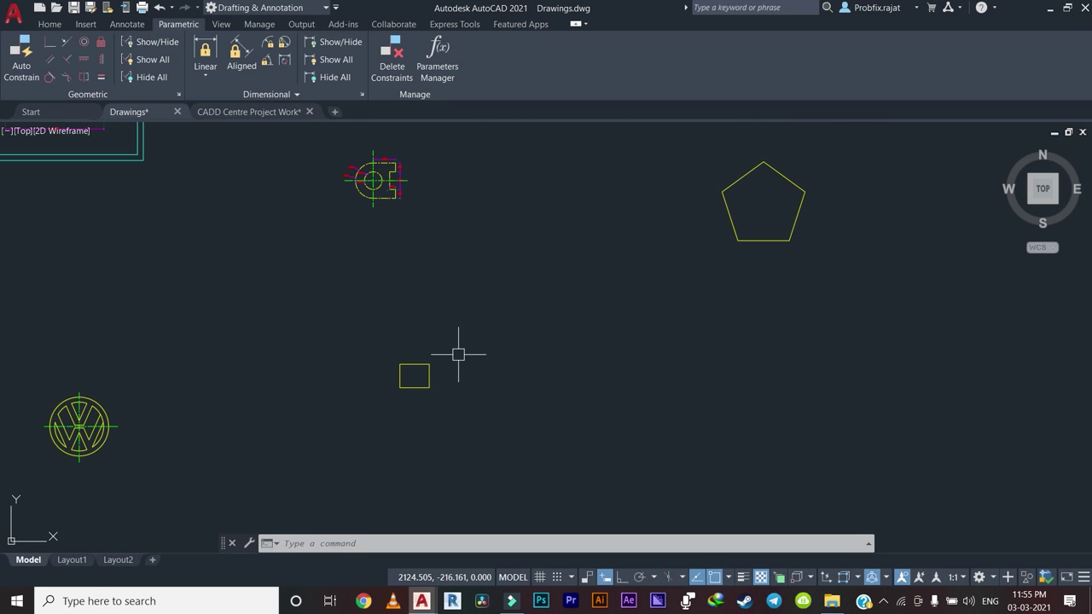
{"action": "scroll", "coordinate": [458, 354], "scroll_direction": "up", "scroll_amount": 2}
{"action": "scroll", "coordinate": [458, 353], "scroll_direction": "up", "scroll_amount": 5}
{"action": "scroll", "coordinate": [458, 353], "scroll_direction": "down", "scroll_amount": 2}
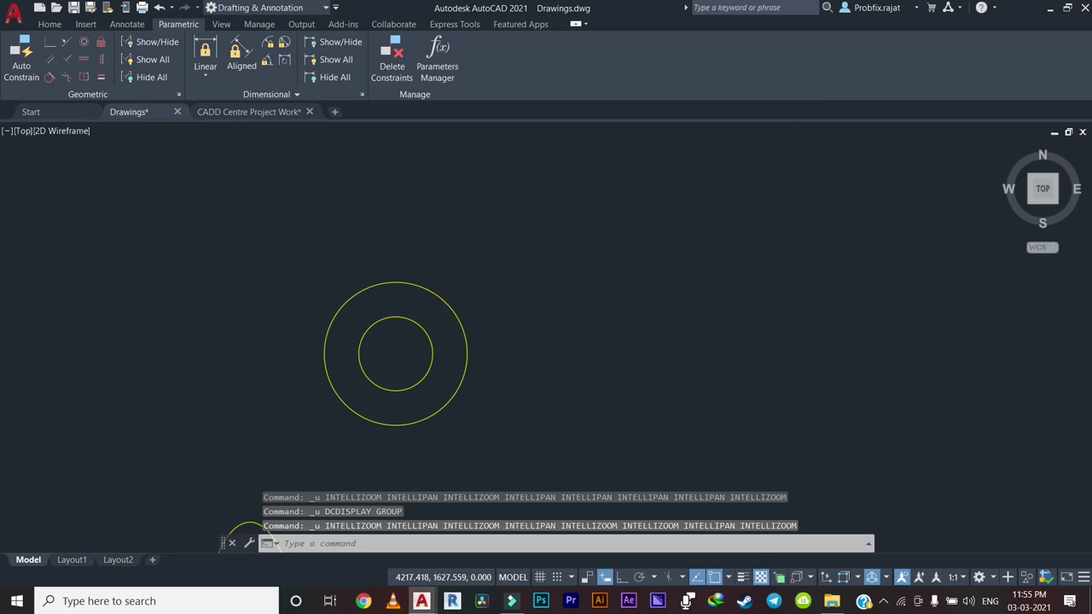
{"action": "key", "text": "ctrl+z"}
{"action": "key", "text": "ctrl+z"}
{"action": "key", "text": "ctrl+z"}
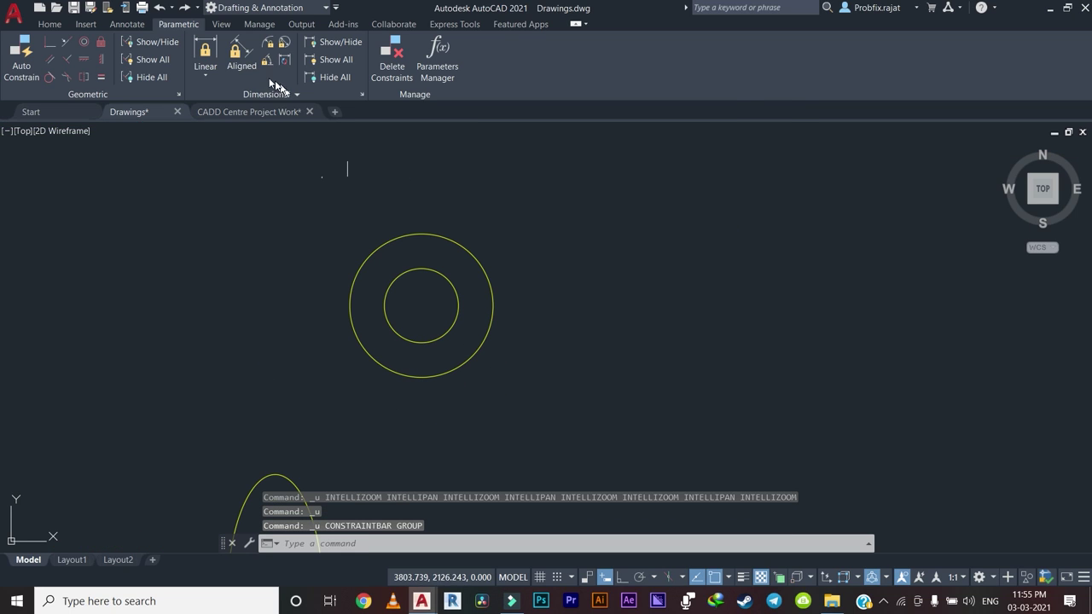
Show all geometric constraint bars in the drawing.
{"action": "left_click", "coordinate": [150, 61]}
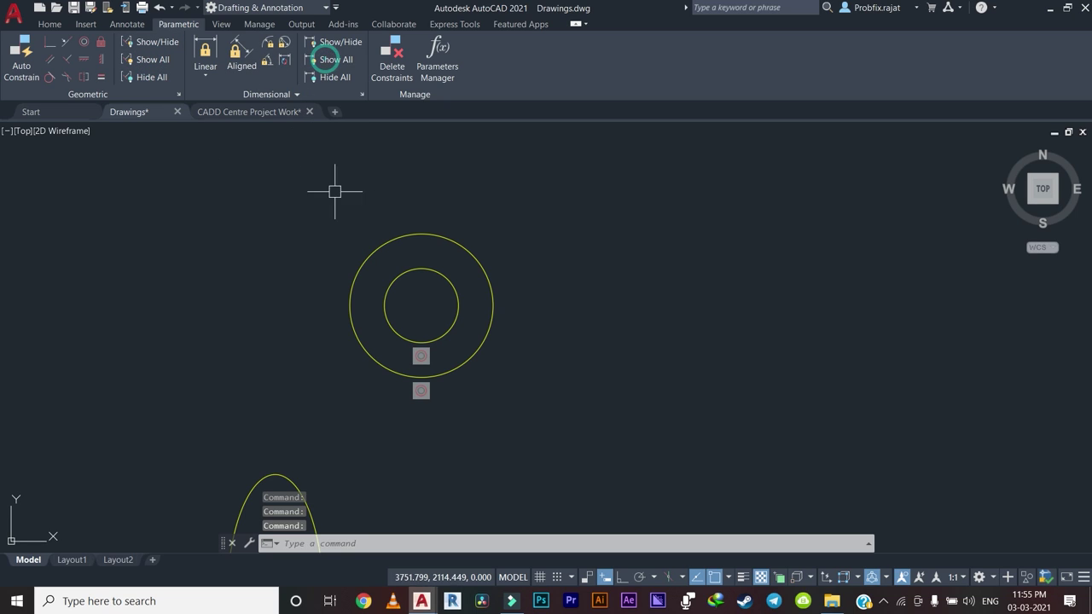
{"action": "scroll", "coordinate": [333, 200], "scroll_direction": "down", "scroll_amount": 7}
{"action": "scroll", "coordinate": [337, 229], "scroll_direction": "down", "scroll_amount": 1}
{"action": "scroll", "coordinate": [286, 290], "scroll_direction": "up", "scroll_amount": 8}
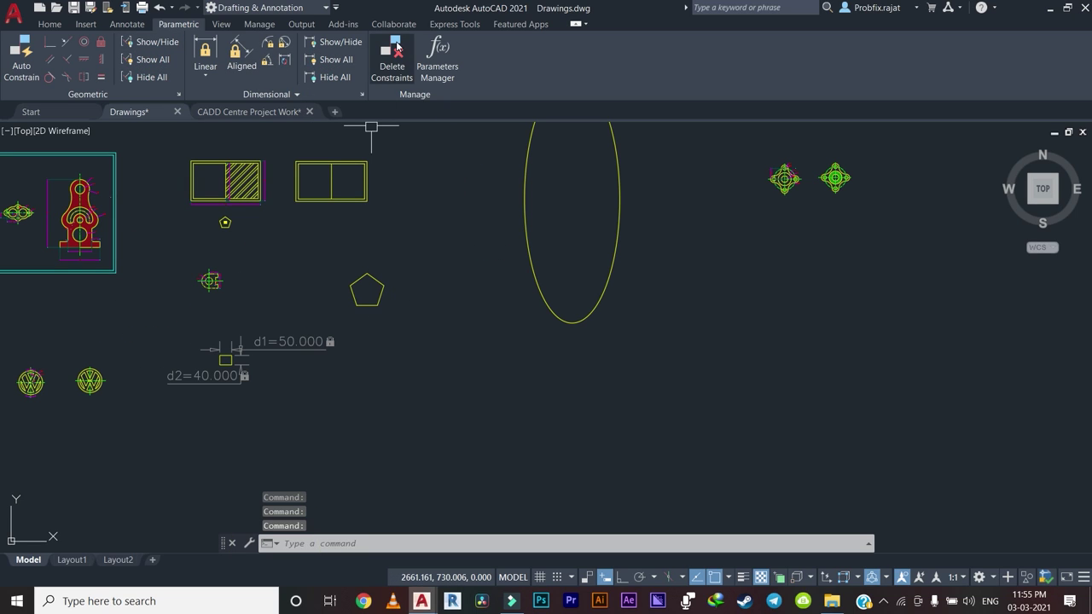
Delete all constraints from the small rectangle and the concentric circles.
{"action": "left_click", "coordinate": [388, 66]}
{"action": "left_click", "coordinate": [300, 300]}
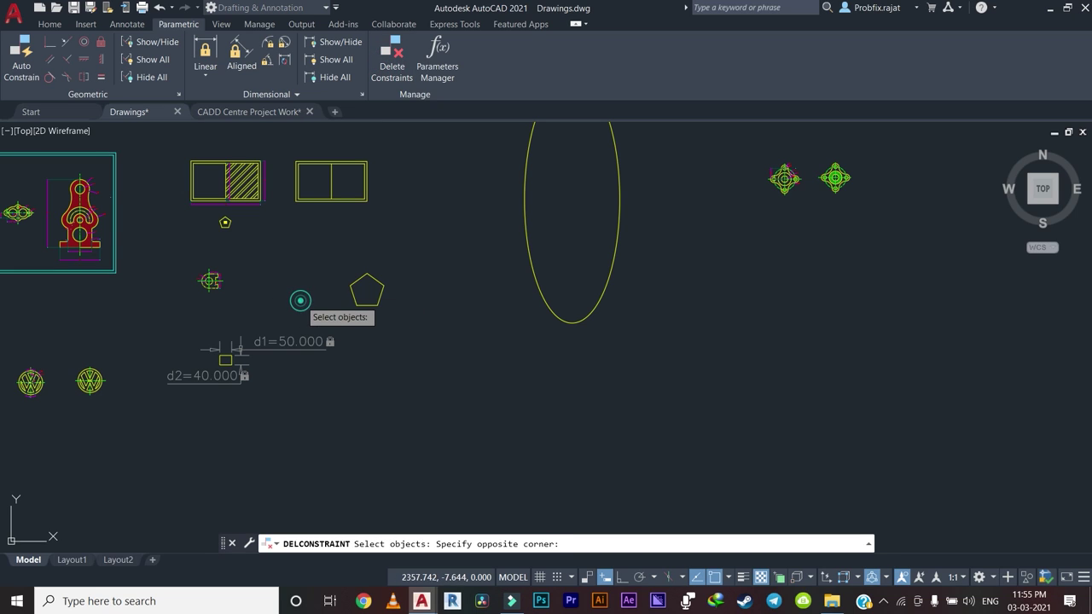
{"action": "left_click", "coordinate": [180, 421]}
{"action": "scroll", "coordinate": [297, 349], "scroll_direction": "down", "scroll_amount": 3}
{"action": "scroll", "coordinate": [375, 281], "scroll_direction": "up", "scroll_amount": 3}
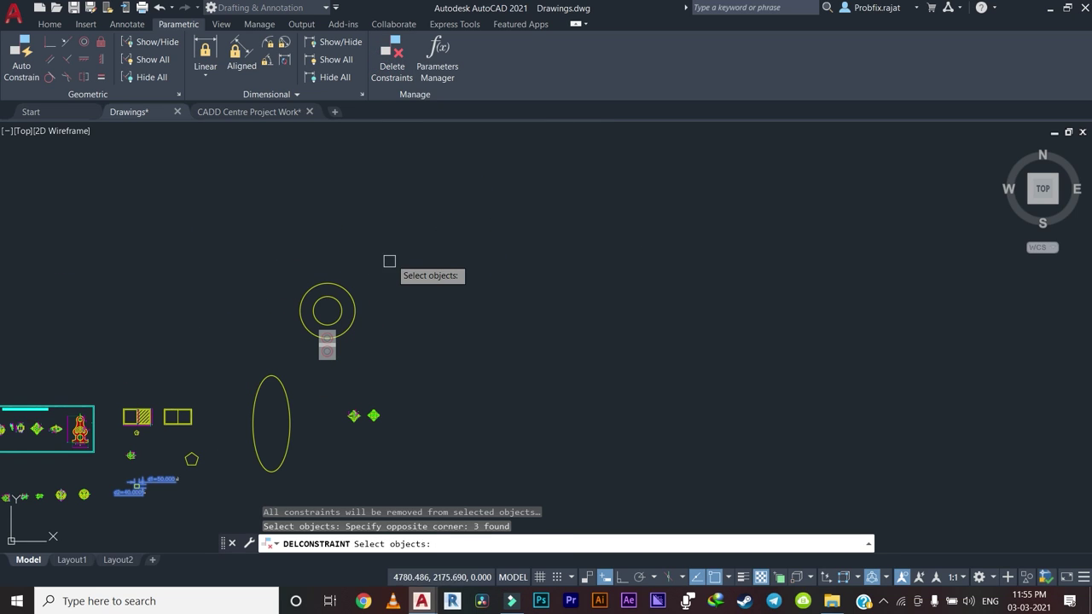
{"action": "left_click", "coordinate": [397, 247]}
{"action": "left_click", "coordinate": [289, 326]}
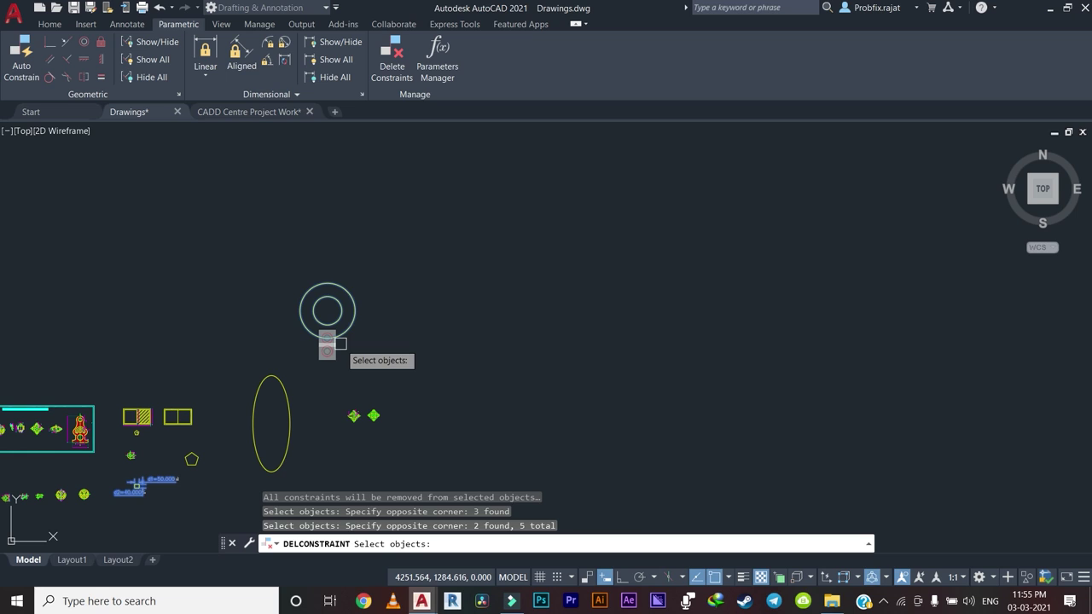
{"action": "key", "text": "Return"}
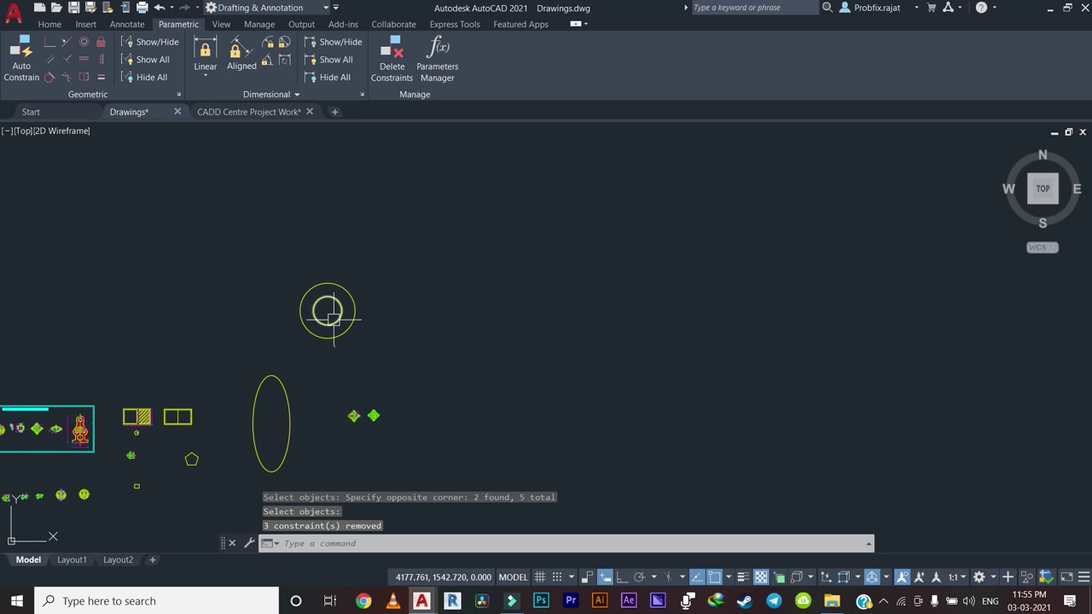
{"action": "scroll", "coordinate": [291, 353], "scroll_direction": "down", "scroll_amount": 2}
Pan and zoom to bring the red hatched bracket inside the title frame into view.
{"action": "scroll", "coordinate": [286, 375], "scroll_direction": "up", "scroll_amount": 4}
{"action": "scroll", "coordinate": [280, 401], "scroll_direction": "up", "scroll_amount": 2}
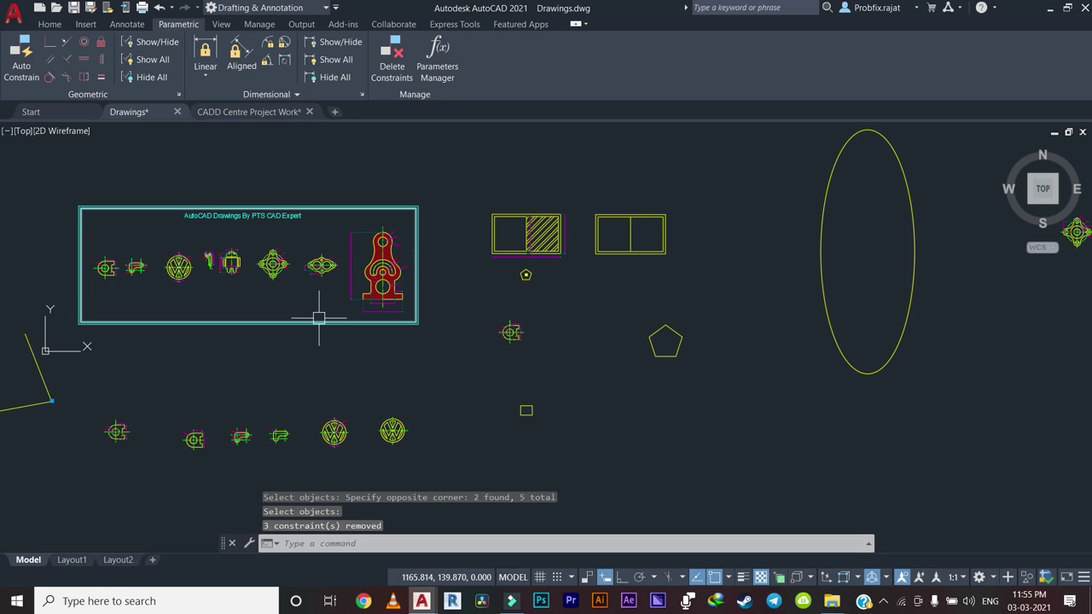
{"action": "scroll", "coordinate": [398, 305], "scroll_direction": "up", "scroll_amount": 2}
{"action": "scroll", "coordinate": [397, 304], "scroll_direction": "down", "scroll_amount": 2}
{"action": "middle_click_drag", "start_coordinate": [432, 278], "coordinate": [281, 304]}
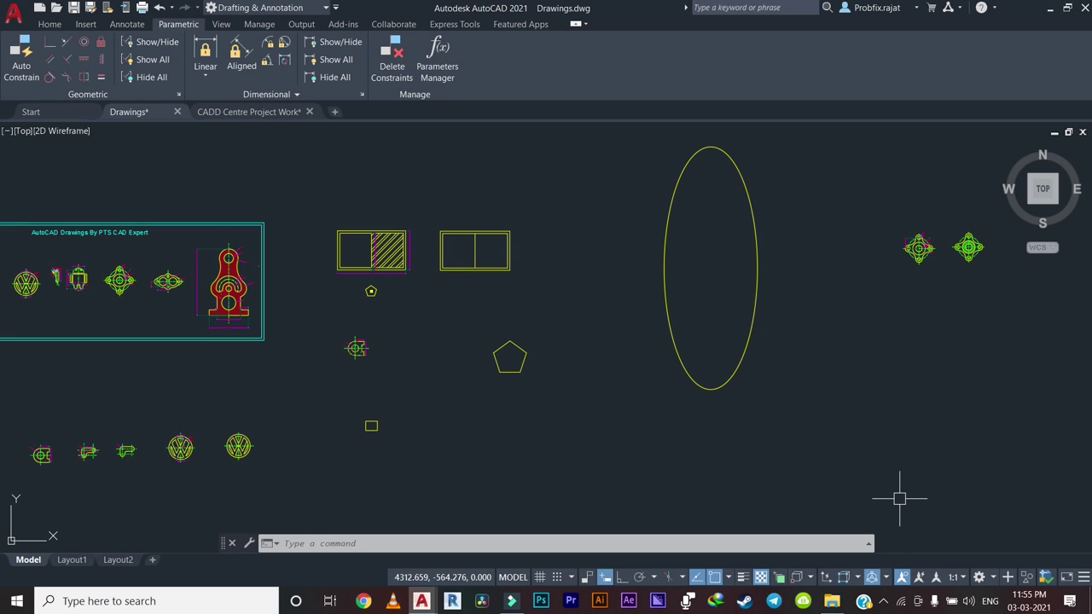
{"action": "middle_click_drag", "start_coordinate": [290, 389], "coordinate": [635, 424]}
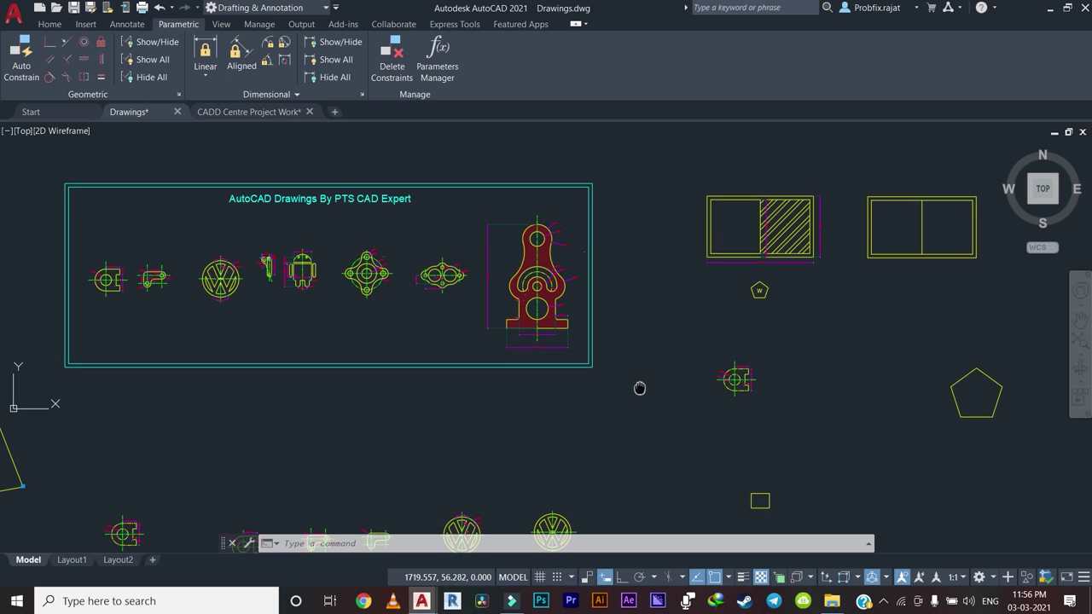
{"action": "middle_click_drag", "start_coordinate": [640, 391], "coordinate": [572, 365]}
{"action": "scroll", "coordinate": [397, 409], "scroll_direction": "down", "scroll_amount": 2}
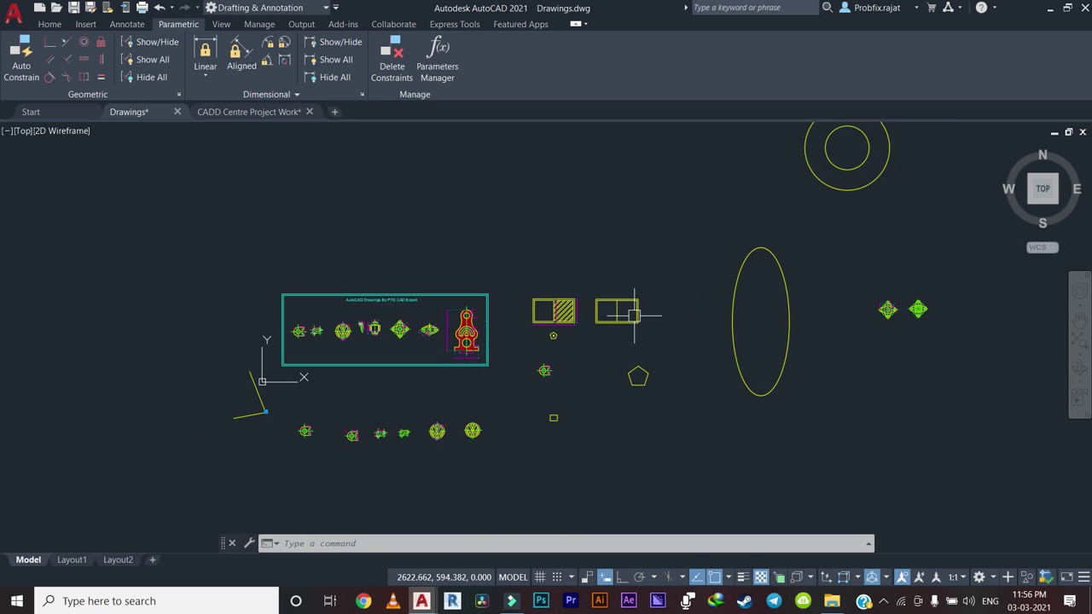
{"action": "scroll", "coordinate": [452, 354], "scroll_direction": "up", "scroll_amount": 6}
{"action": "scroll", "coordinate": [477, 304], "scroll_direction": "up", "scroll_amount": 2}
{"action": "scroll", "coordinate": [597, 197], "scroll_direction": "down", "scroll_amount": 1}
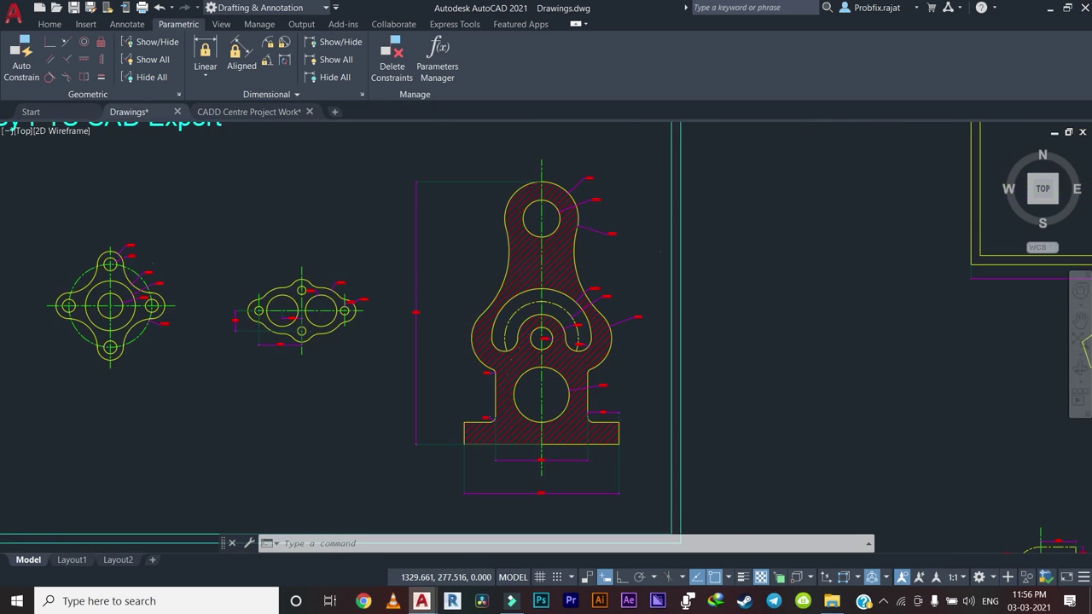
{"action": "scroll", "coordinate": [453, 260], "scroll_direction": "up", "scroll_amount": 2}
{"action": "scroll", "coordinate": [439, 264], "scroll_direction": "down", "scroll_amount": 4}
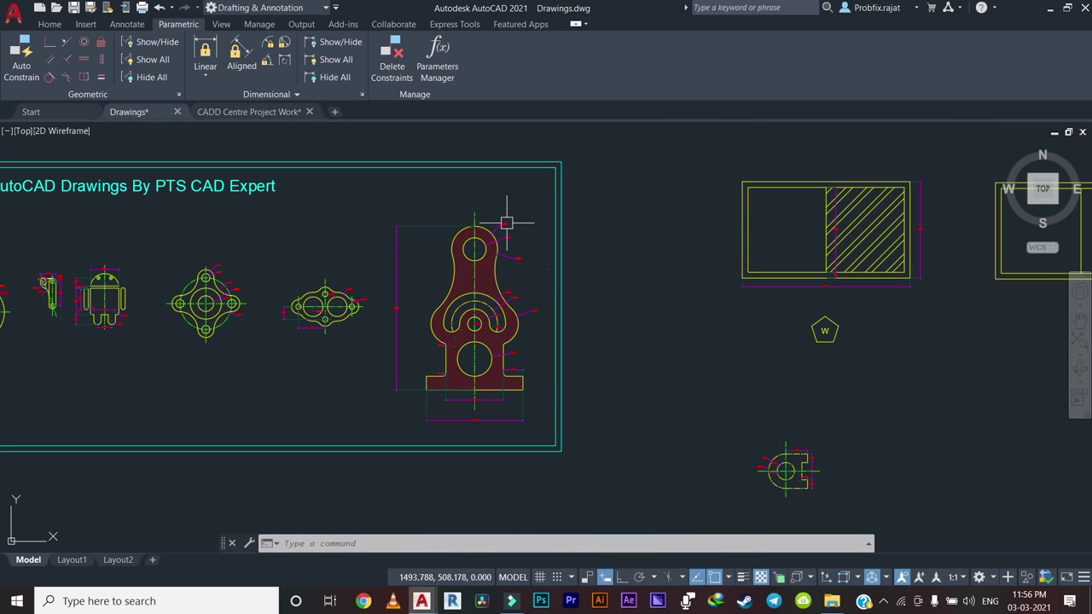
Window-select the red hatched bracket and start copying it from a base point.
{"action": "left_click", "coordinate": [538, 206]}
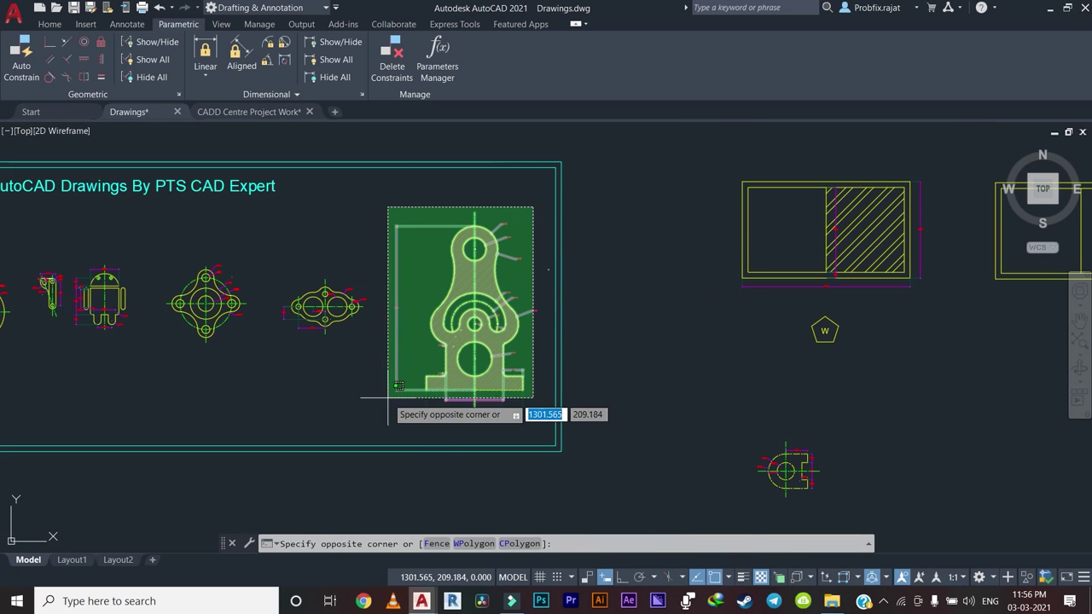
{"action": "left_click", "coordinate": [373, 431]}
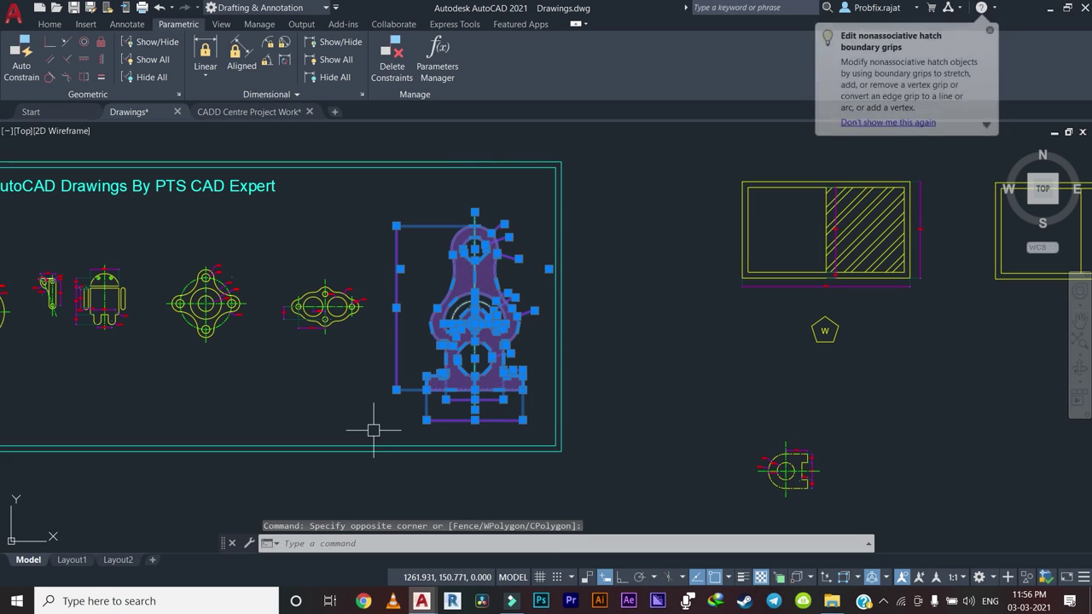
{"action": "type", "text": "co"}
{"action": "key", "text": "Return"}
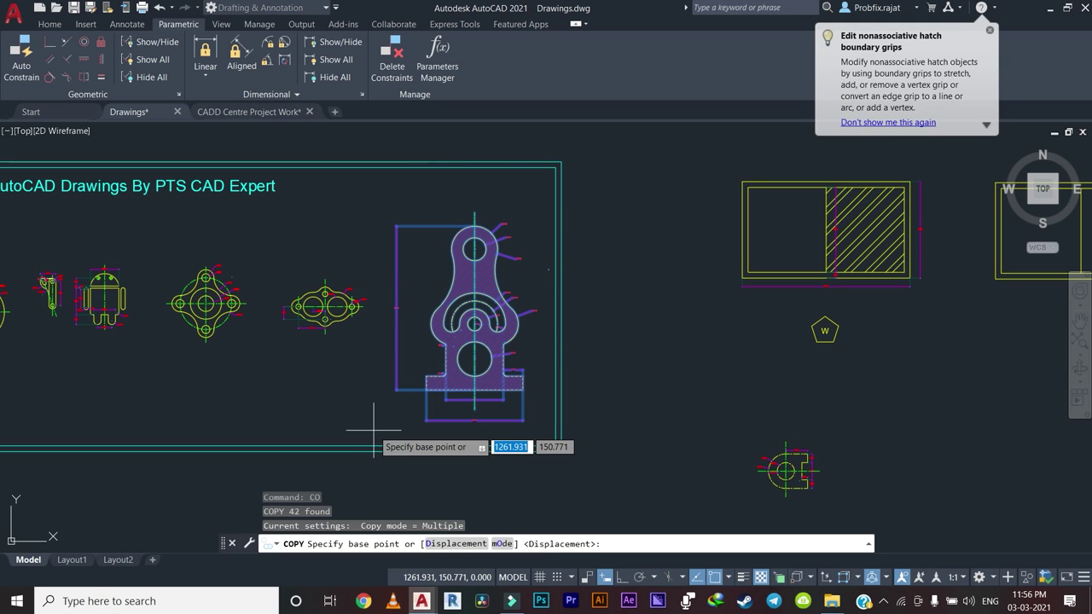
{"action": "left_click", "coordinate": [438, 367]}
Place the bracket copy in the open space right of the frame.
{"action": "scroll", "coordinate": [512, 366], "scroll_direction": "down", "scroll_amount": 5}
{"action": "middle_click_drag", "start_coordinate": [512, 367], "coordinate": [330, 369]}
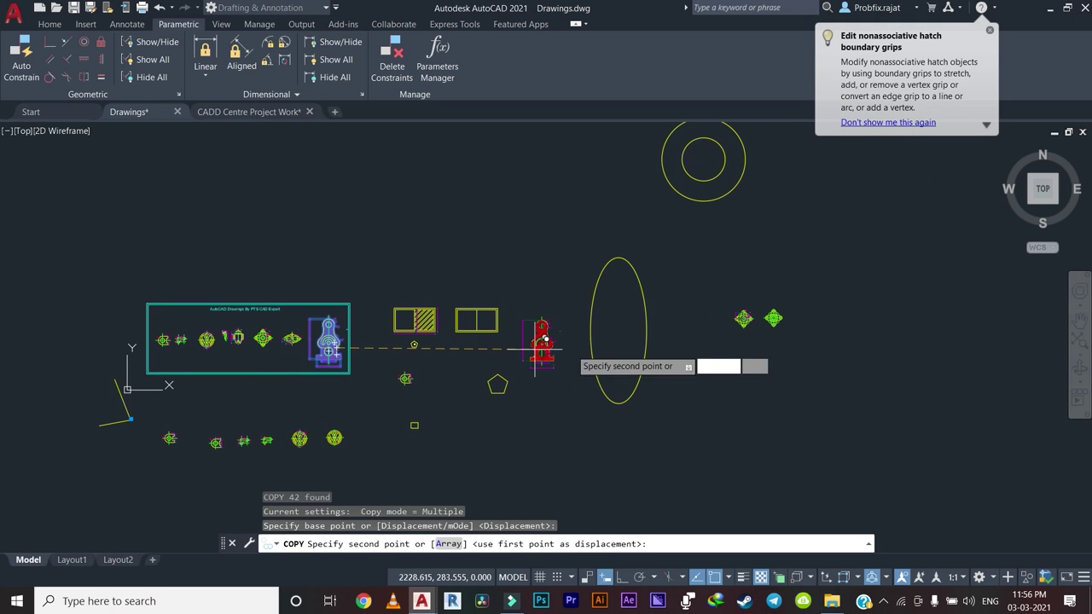
{"action": "middle_click_drag", "start_coordinate": [689, 353], "coordinate": [470, 356]}
{"action": "left_click", "coordinate": [689, 256]}
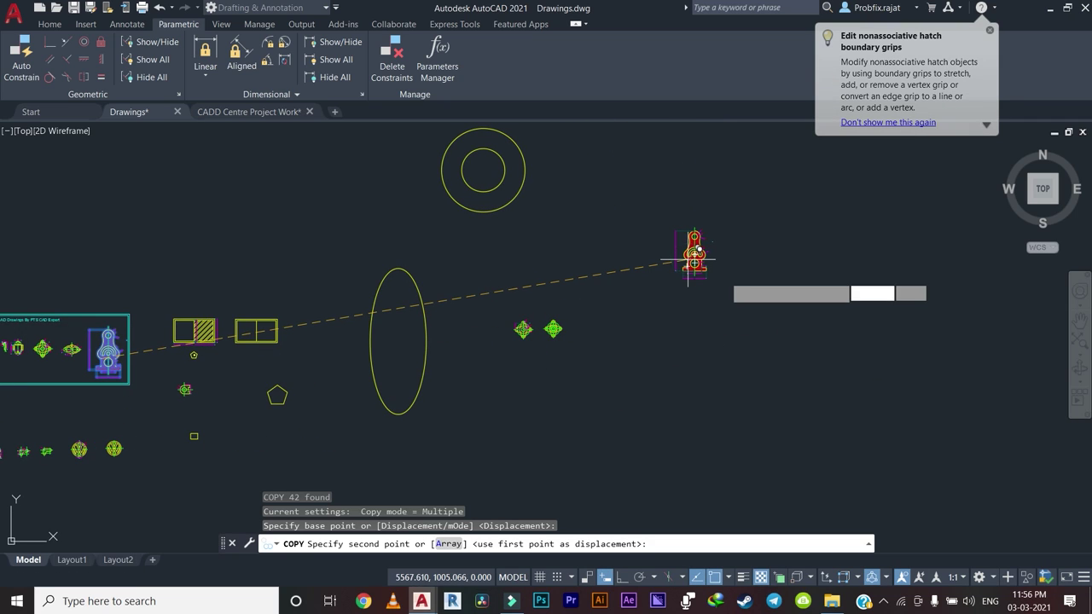
{"action": "scroll", "coordinate": [747, 268], "scroll_direction": "up", "scroll_amount": 4}
{"action": "key", "text": "Escape"}
Pan and zoom to centre the copied bracket in the view.
{"action": "middle_click_drag", "start_coordinate": [643, 287], "coordinate": [635, 320]}
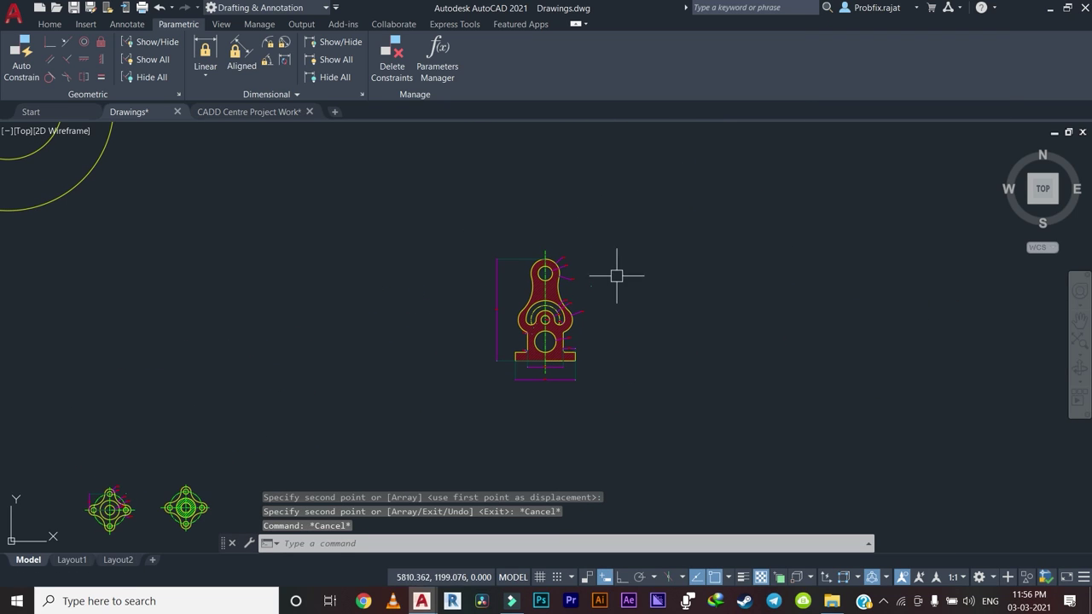
{"action": "scroll", "coordinate": [511, 312], "scroll_direction": "up", "scroll_amount": 2}
{"action": "scroll", "coordinate": [390, 366], "scroll_direction": "up", "scroll_amount": 2}
{"action": "scroll", "coordinate": [433, 288], "scroll_direction": "up", "scroll_amount": 2}
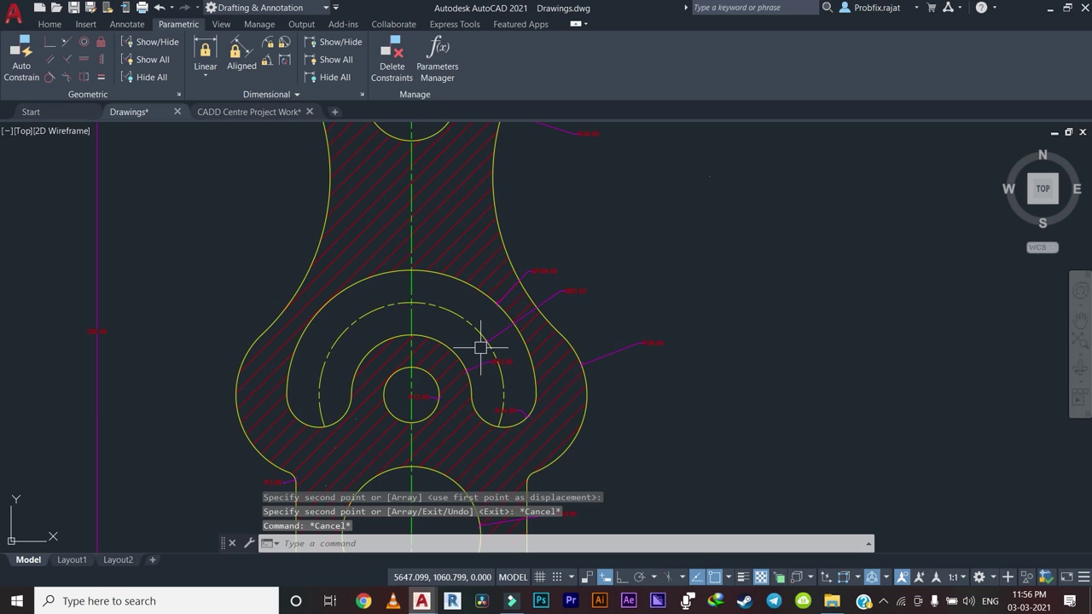
{"action": "scroll", "coordinate": [482, 346], "scroll_direction": "down", "scroll_amount": 4}
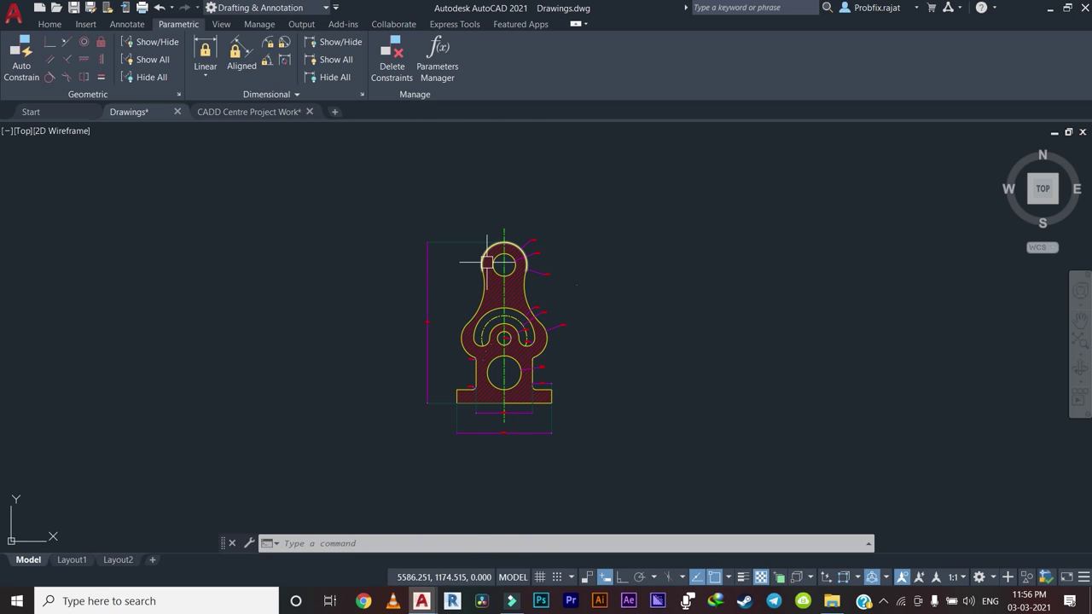
{"action": "mouse_move", "coordinate": [488, 261]}
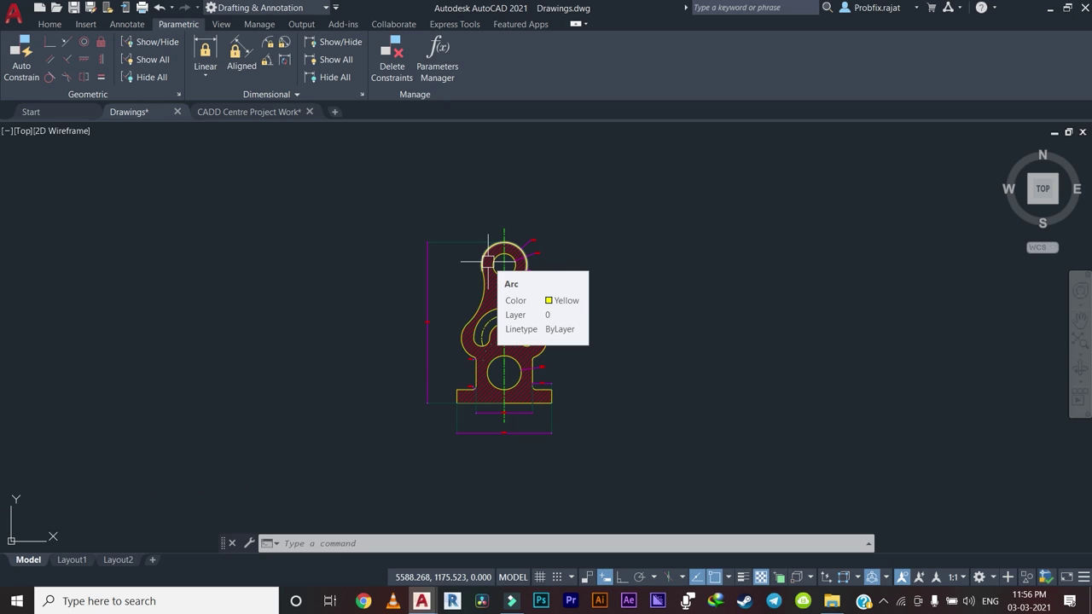
{"action": "scroll", "coordinate": [529, 306], "scroll_direction": "up", "scroll_amount": 2}
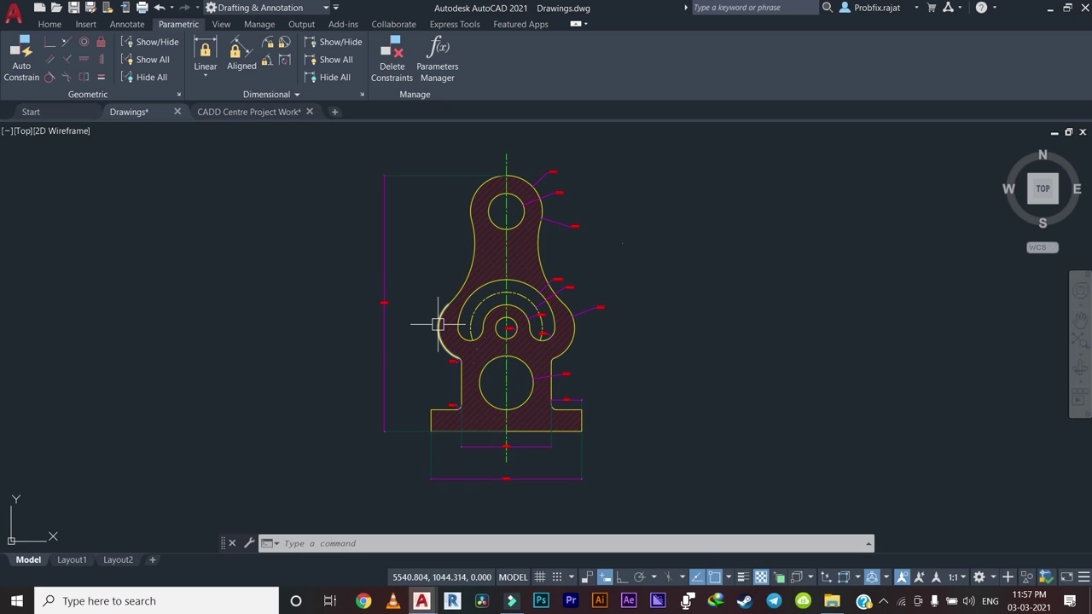
{"action": "scroll", "coordinate": [438, 319], "scroll_direction": "down", "scroll_amount": 3}
{"action": "scroll", "coordinate": [433, 324], "scroll_direction": "up", "scroll_amount": 1}
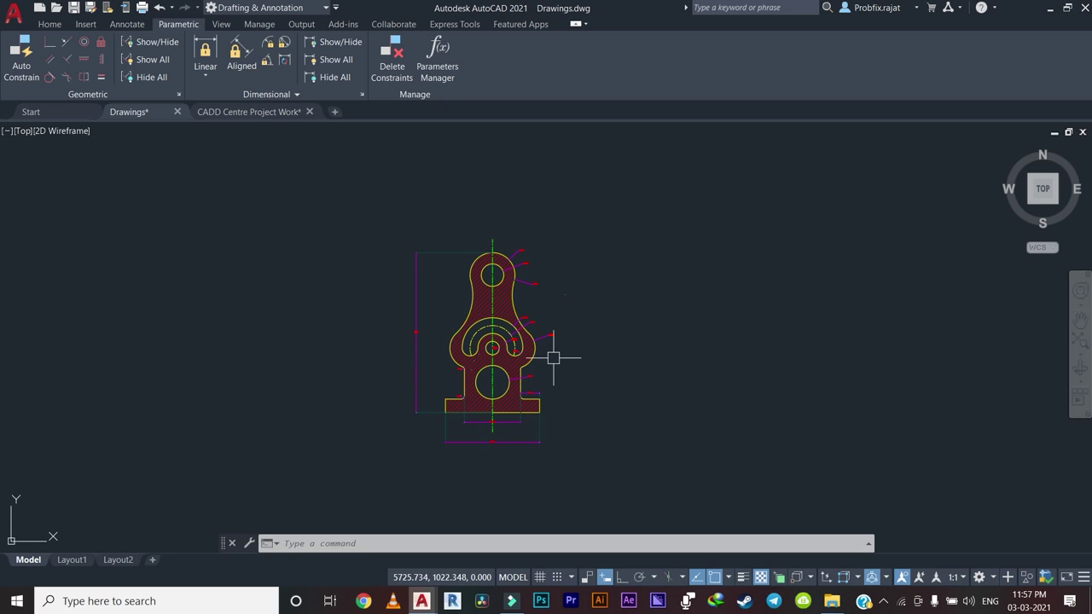
{"action": "scroll", "coordinate": [559, 354], "scroll_direction": "down", "scroll_amount": 2}
{"action": "scroll", "coordinate": [504, 298], "scroll_direction": "up", "scroll_amount": 5}
{"action": "scroll", "coordinate": [502, 290], "scroll_direction": "down", "scroll_amount": 2}
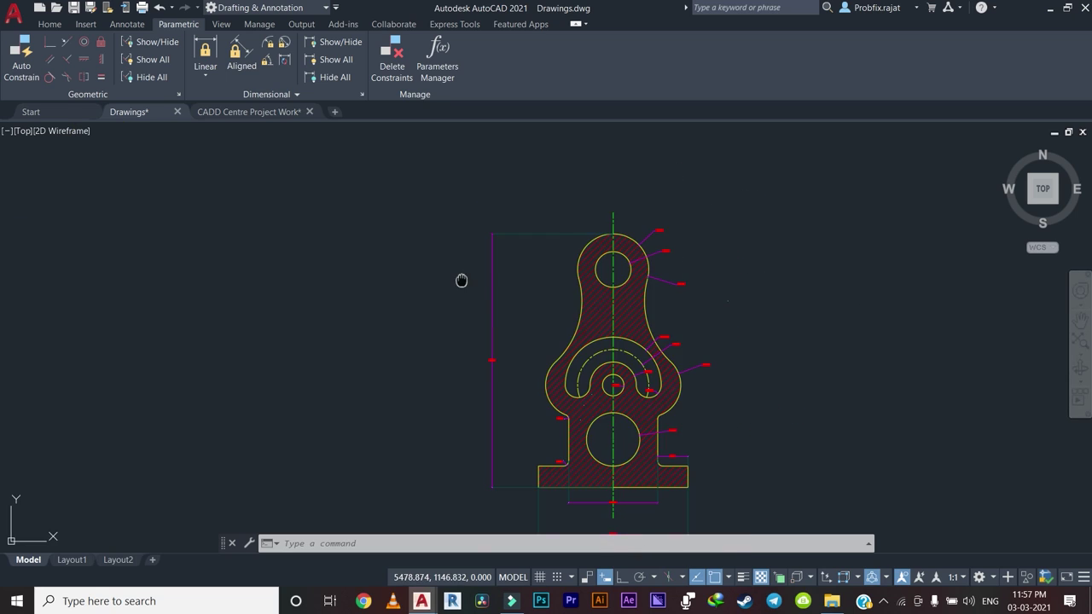
{"action": "scroll", "coordinate": [464, 280], "scroll_direction": "down", "scroll_amount": 1}
{"action": "middle_click_drag", "start_coordinate": [494, 305], "coordinate": [499, 315]}
{"action": "scroll", "coordinate": [568, 315], "scroll_direction": "up", "scroll_amount": 2}
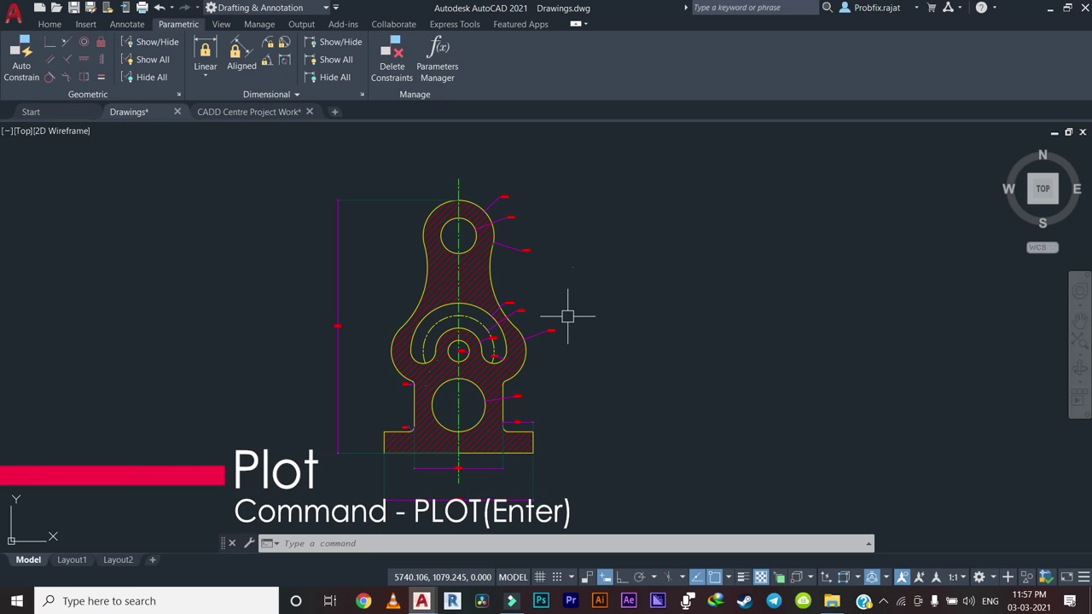
Start a single-sheet plot using the DWG To PDF.pc3 plotter.
{"action": "type", "text": "P"}
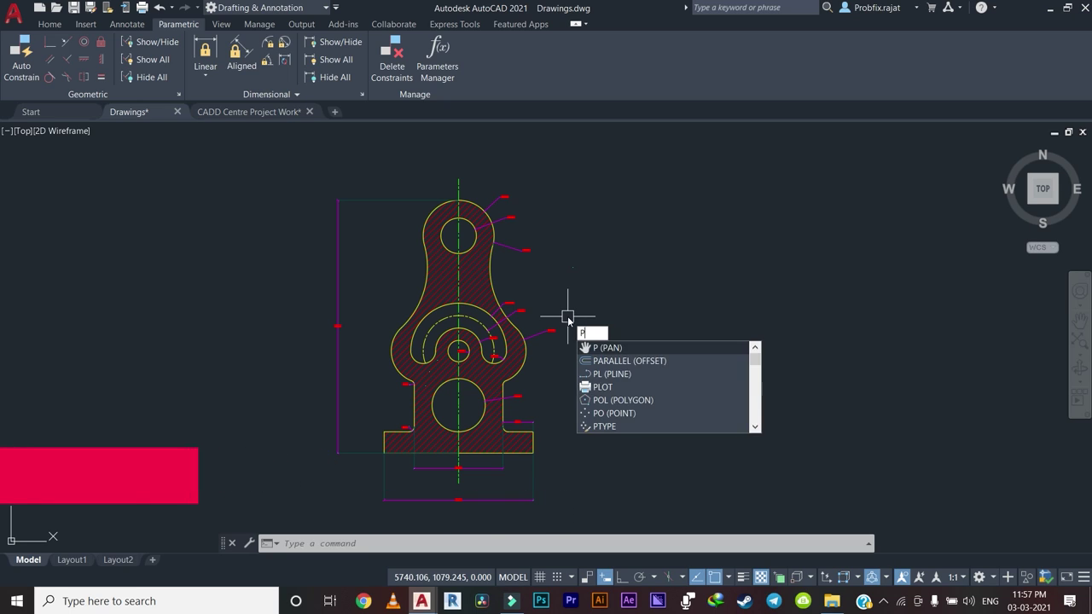
{"action": "type", "text": "Lo"}
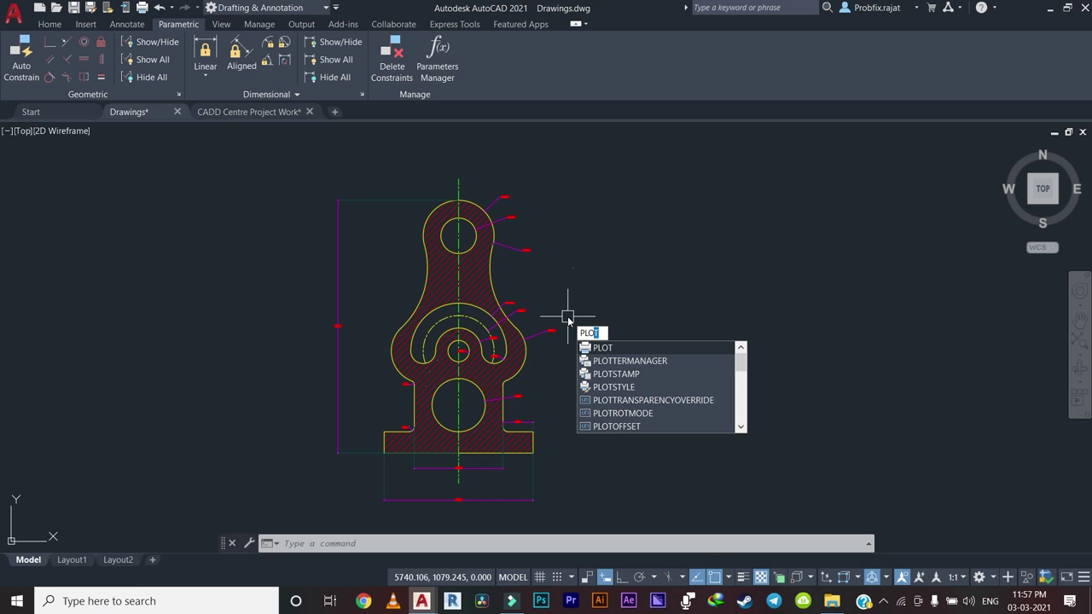
{"action": "key", "text": "Return"}
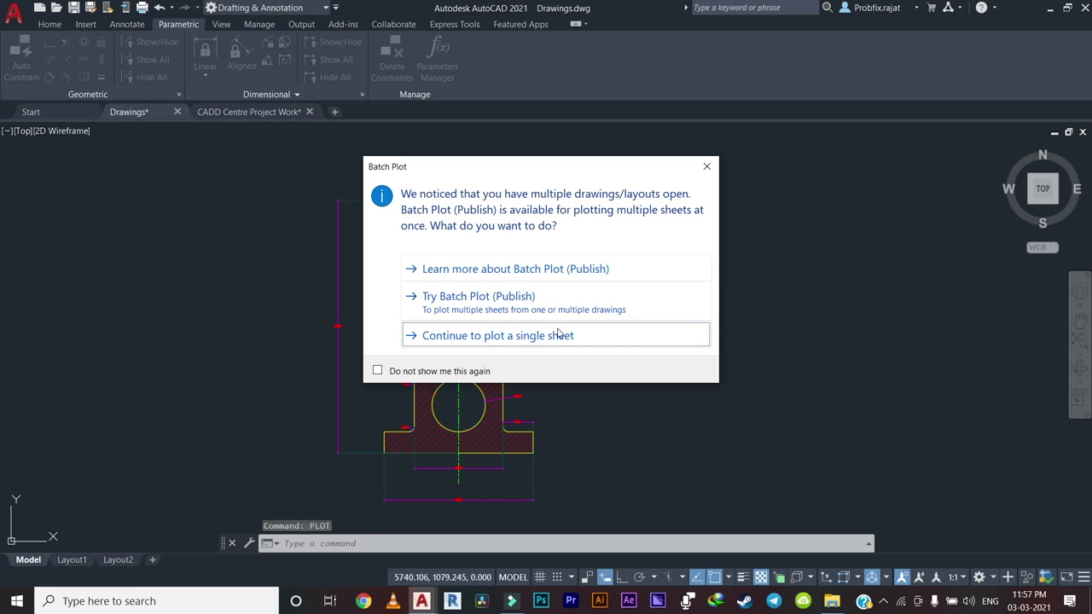
{"action": "left_click", "coordinate": [481, 343]}
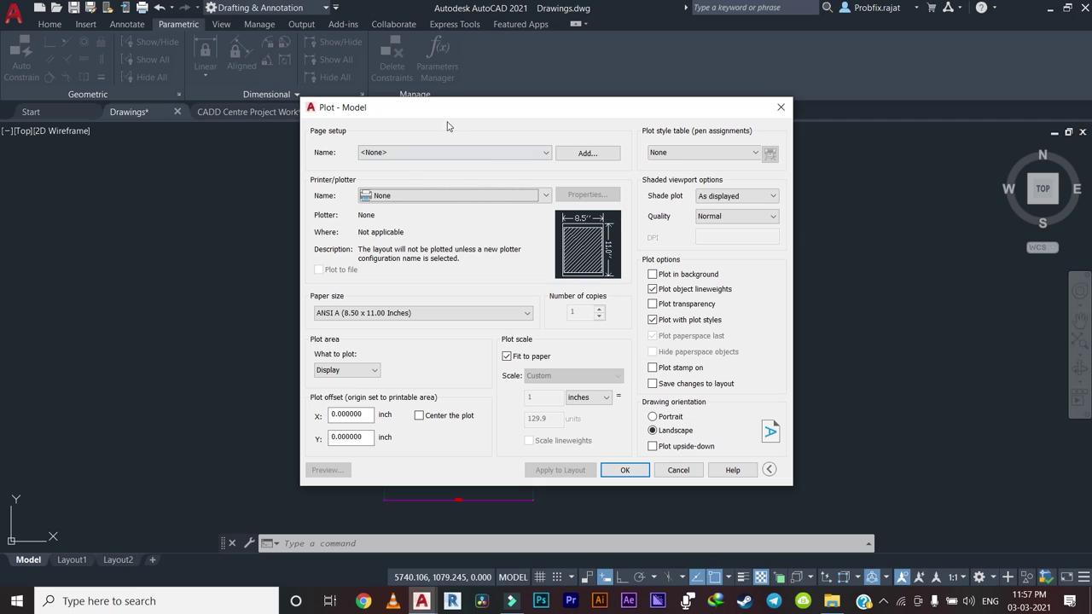
{"action": "left_click", "coordinate": [443, 196]}
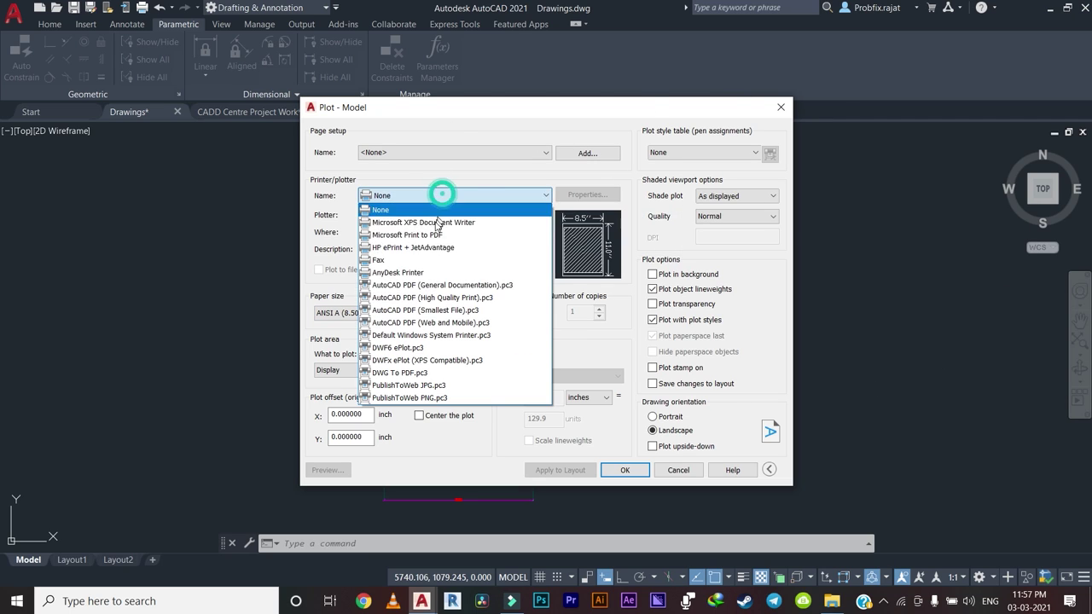
{"action": "left_click", "coordinate": [444, 373]}
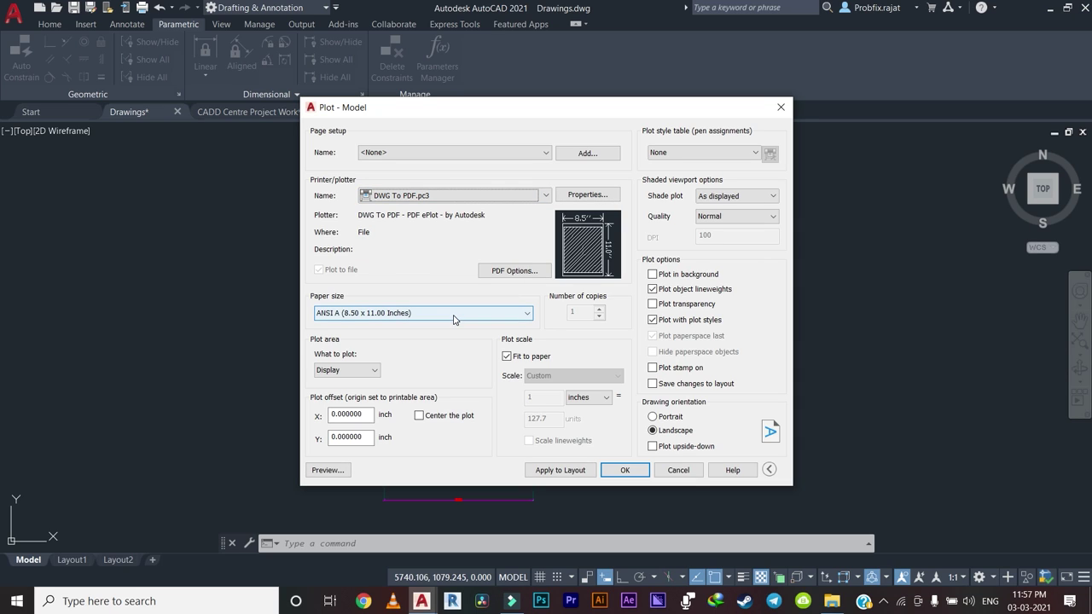
Choose ISO A2 (594.00 x 420.00 MM) paper and center the plot.
{"action": "left_click", "coordinate": [422, 312]}
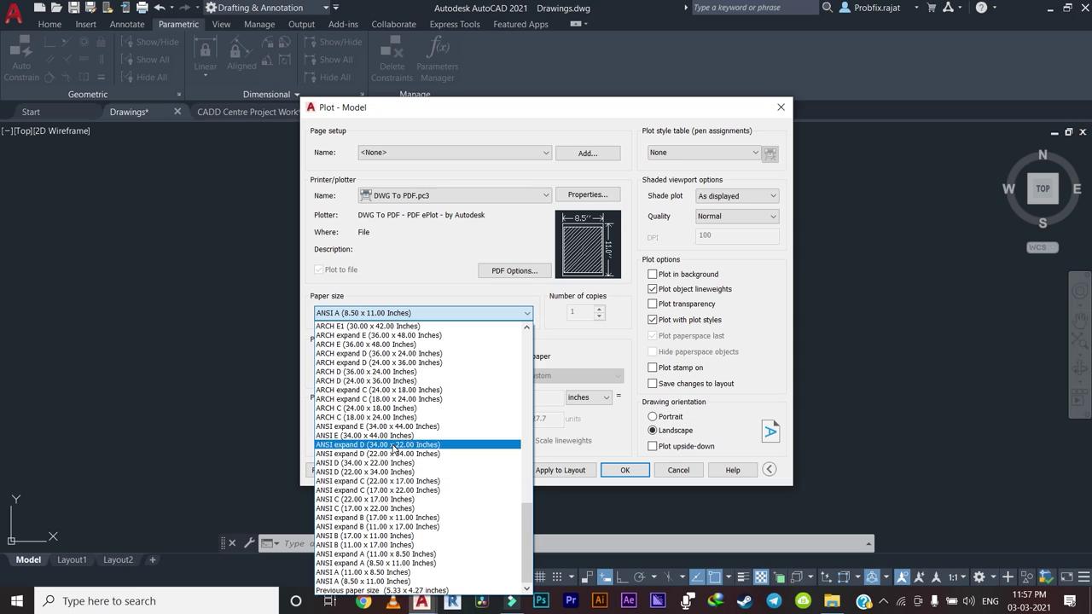
{"action": "scroll", "coordinate": [392, 478], "scroll_direction": "up", "scroll_amount": 3}
{"action": "scroll", "coordinate": [375, 409], "scroll_direction": "up", "scroll_amount": 3}
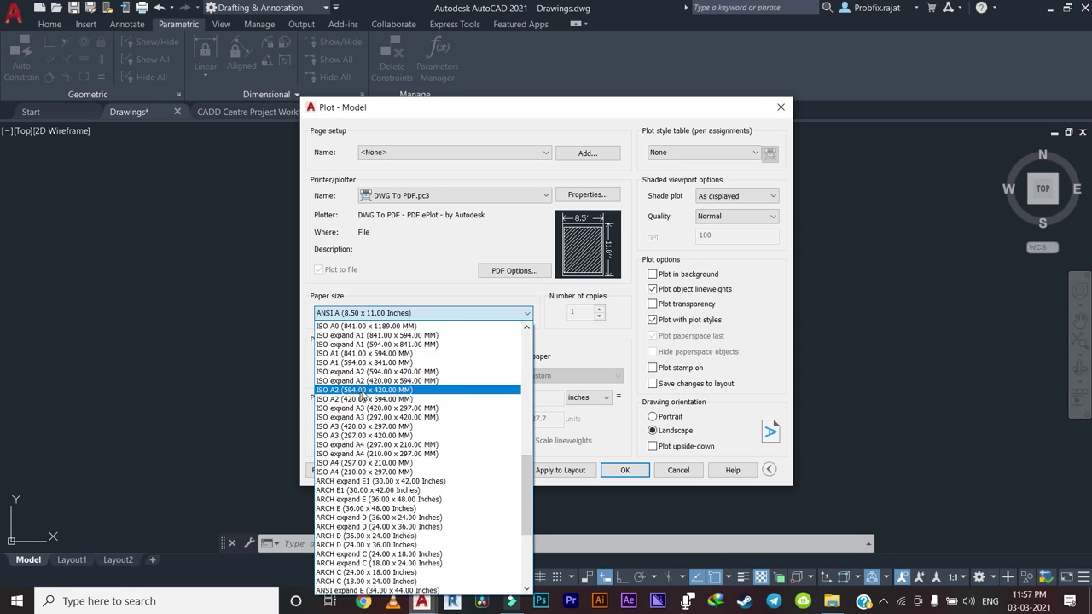
{"action": "left_click", "coordinate": [365, 391]}
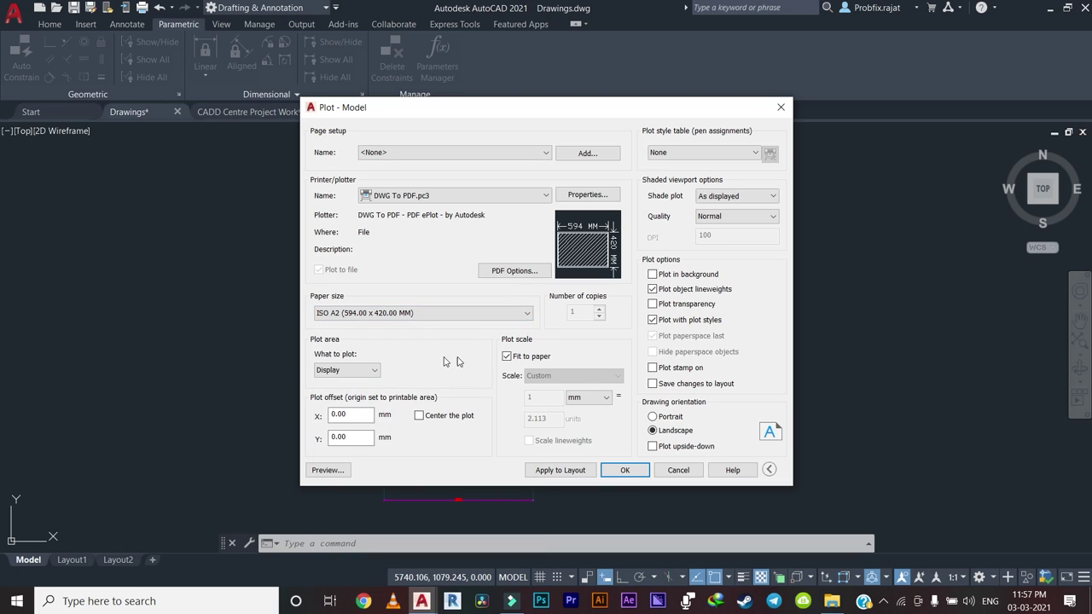
{"action": "left_click", "coordinate": [421, 417]}
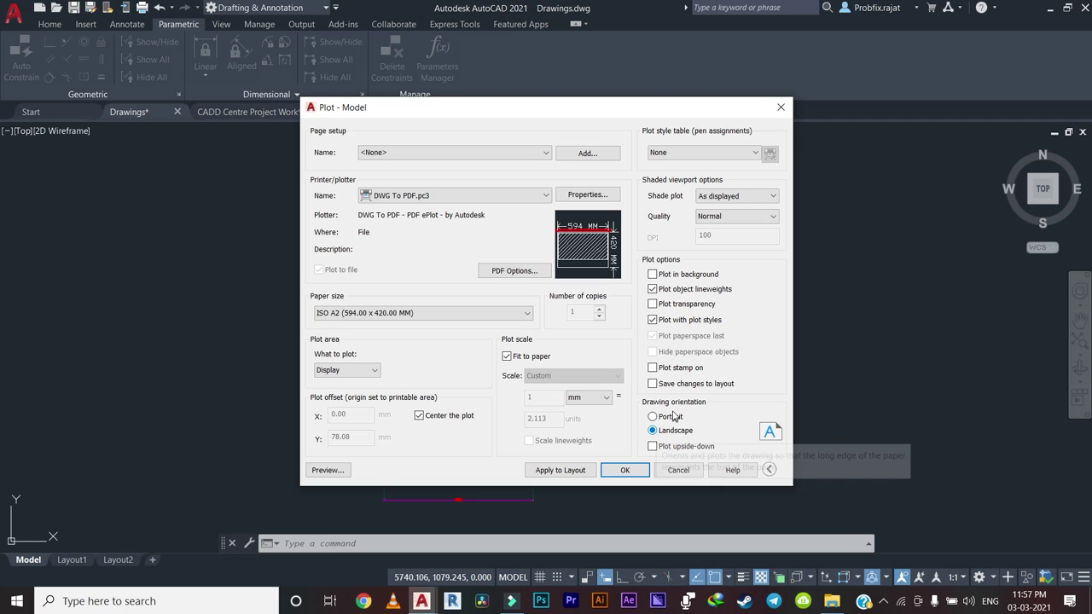
Set the plot area to a window drawn around the bracket.
{"action": "left_click", "coordinate": [370, 372]}
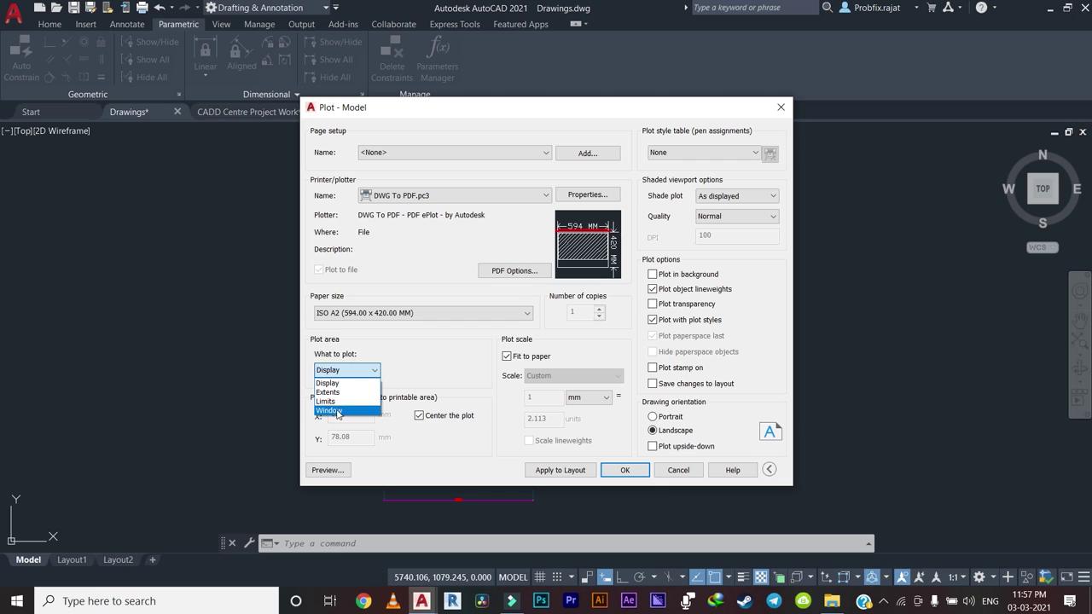
{"action": "left_click", "coordinate": [337, 411]}
{"action": "scroll", "coordinate": [380, 289], "scroll_direction": "down", "scroll_amount": 3}
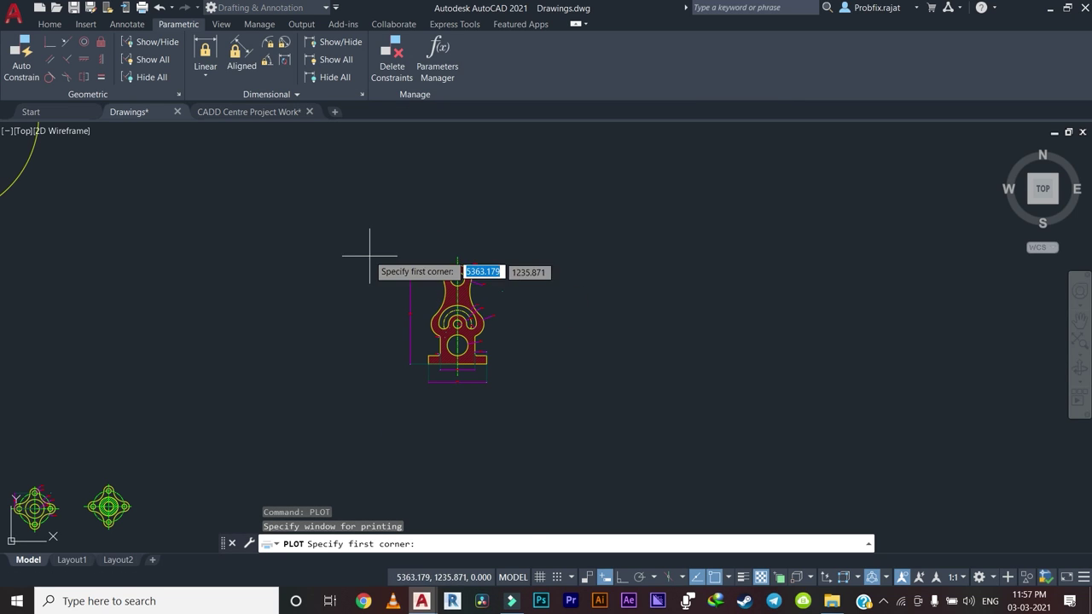
{"action": "left_click", "coordinate": [355, 232]}
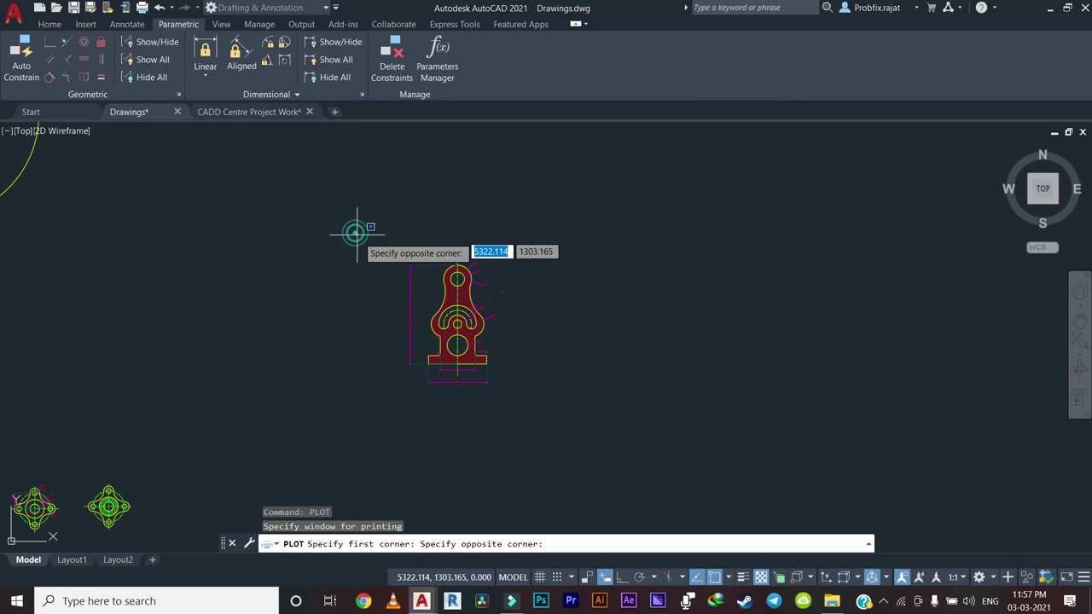
{"action": "left_click", "coordinate": [555, 407]}
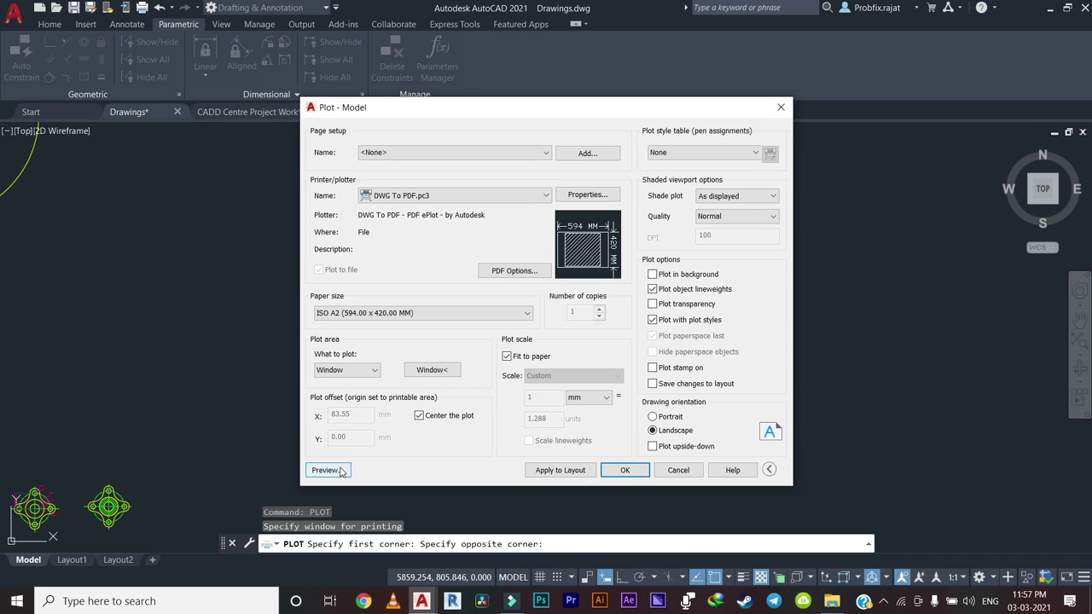
{"action": "left_click", "coordinate": [328, 470]}
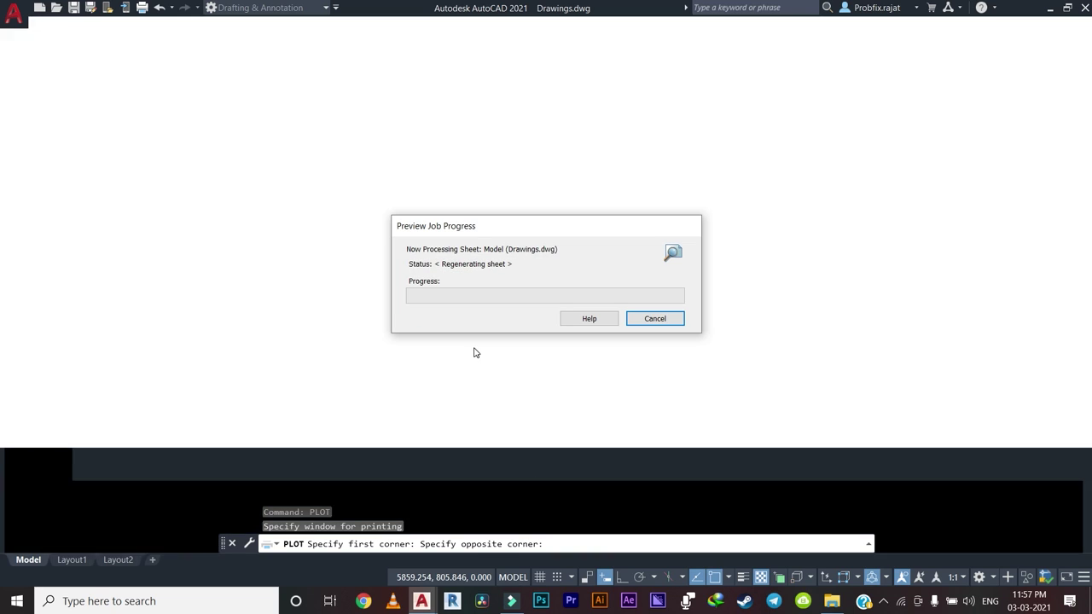
{"action": "scroll", "coordinate": [592, 315], "scroll_direction": "up", "scroll_amount": 5}
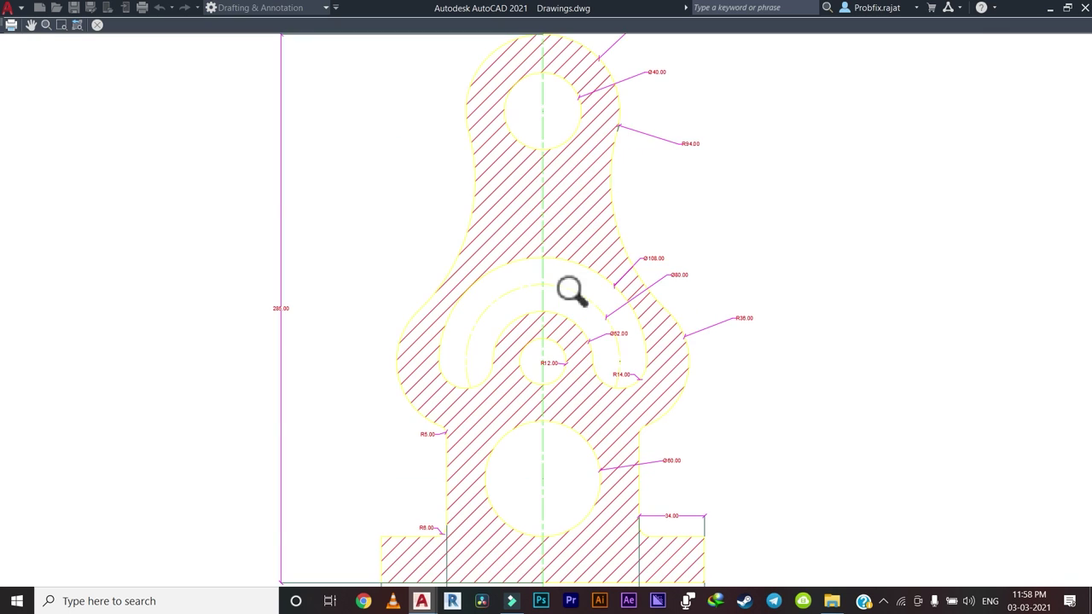
{"action": "scroll", "coordinate": [571, 290], "scroll_direction": "down", "scroll_amount": 4}
{"action": "scroll", "coordinate": [571, 281], "scroll_direction": "down", "scroll_amount": 1}
{"action": "scroll", "coordinate": [550, 192], "scroll_direction": "up", "scroll_amount": 6}
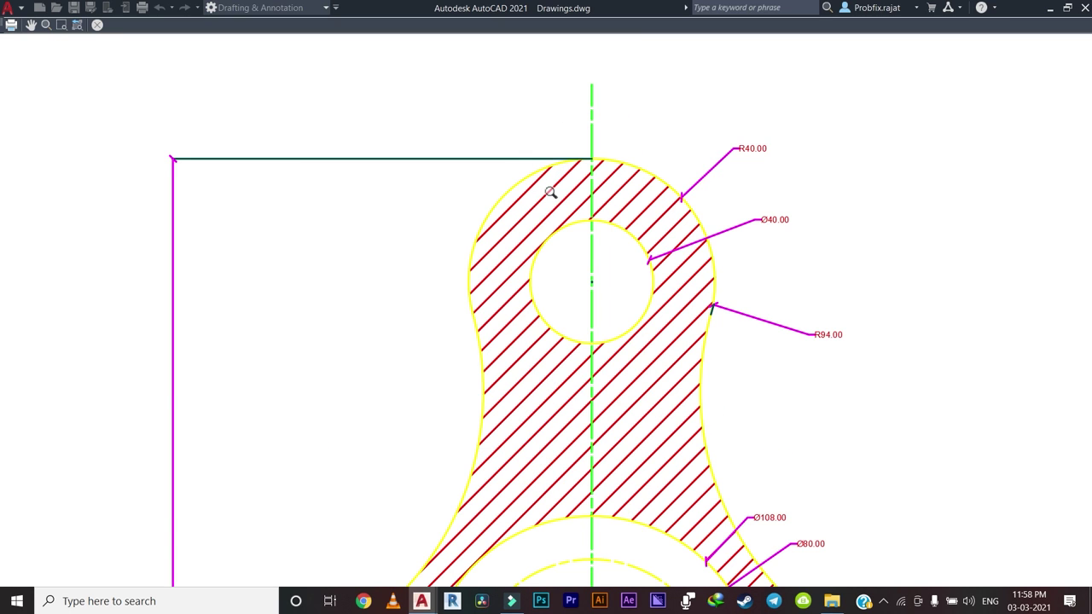
{"action": "scroll", "coordinate": [582, 295], "scroll_direction": "down", "scroll_amount": 6}
{"action": "key", "text": "Escape"}
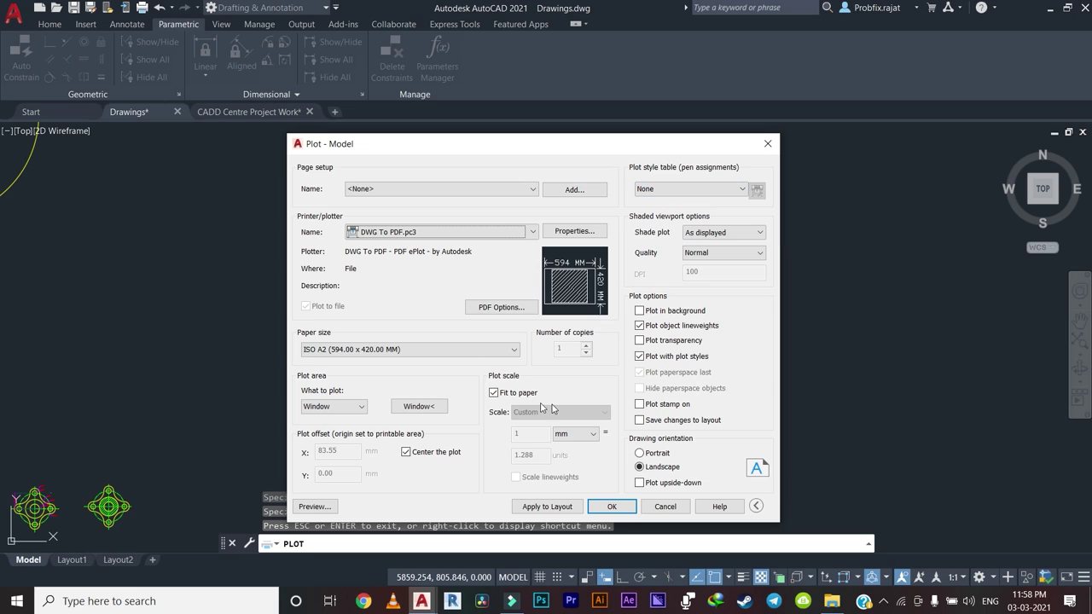
Apply the plot settings to the layout and save Drawings-Model.pdf to the Desktop.
{"action": "left_click", "coordinate": [564, 510]}
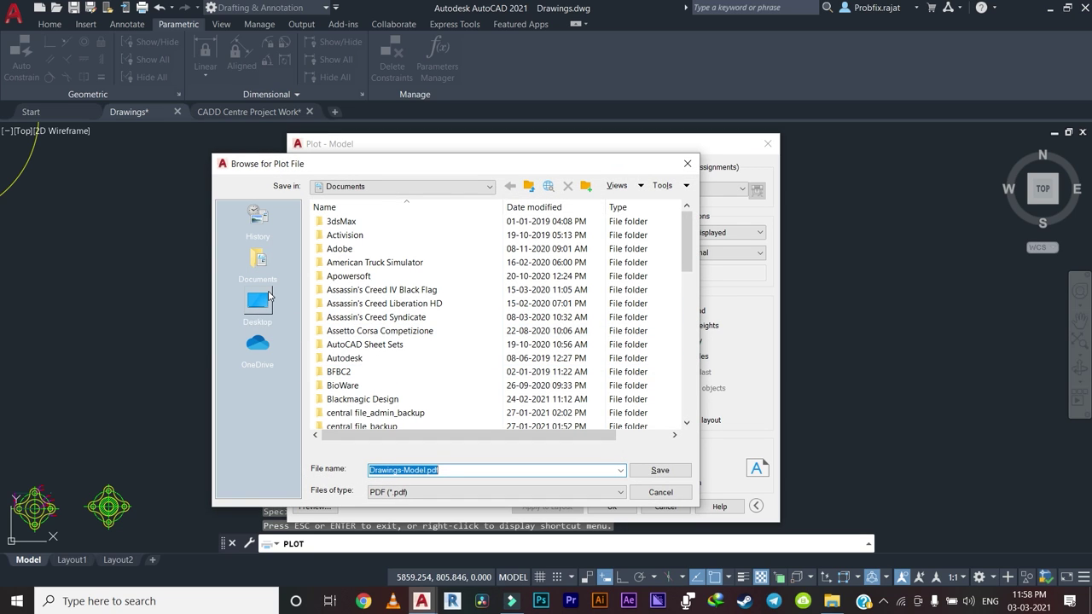
{"action": "left_click", "coordinate": [269, 295]}
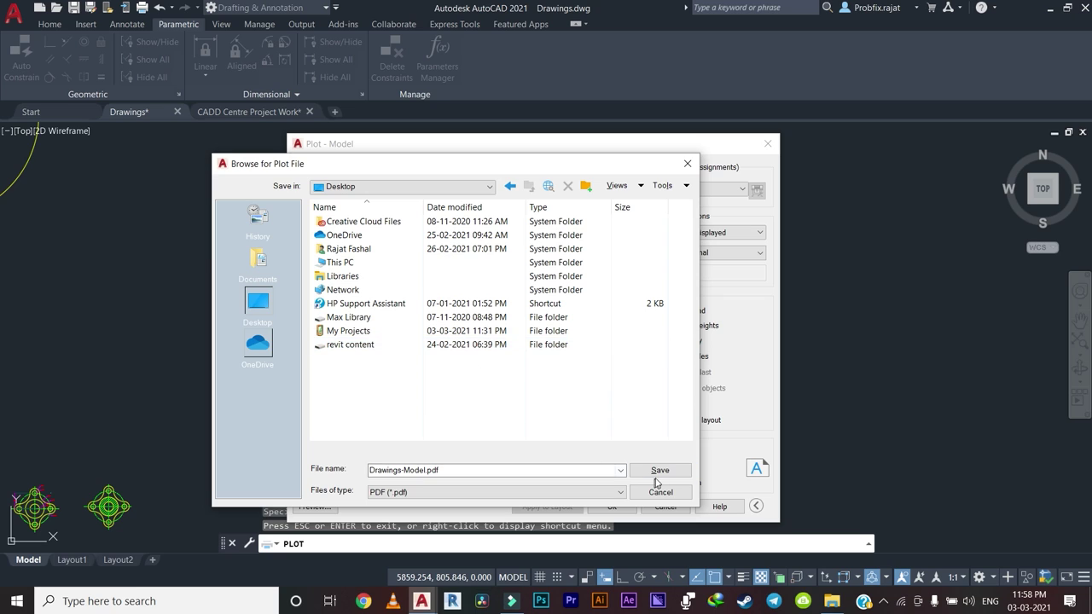
{"action": "left_click", "coordinate": [657, 476]}
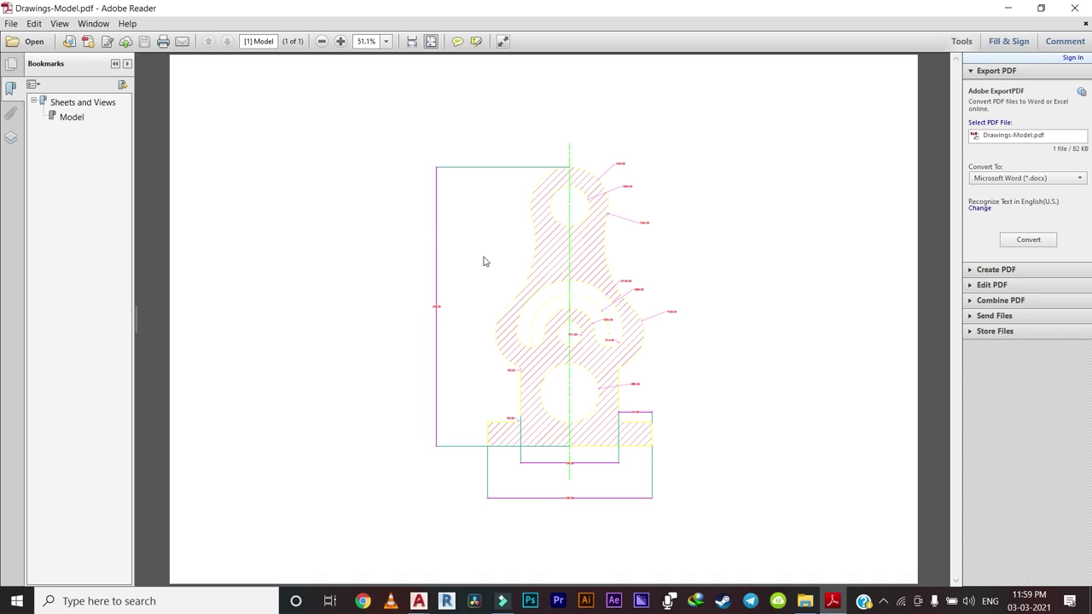
View Drawings-Model.pdf at 100% and scroll to the bracket's hatching and lower dimensions.
{"action": "left_click", "coordinate": [385, 41]}
{"action": "left_click", "coordinate": [447, 123]}
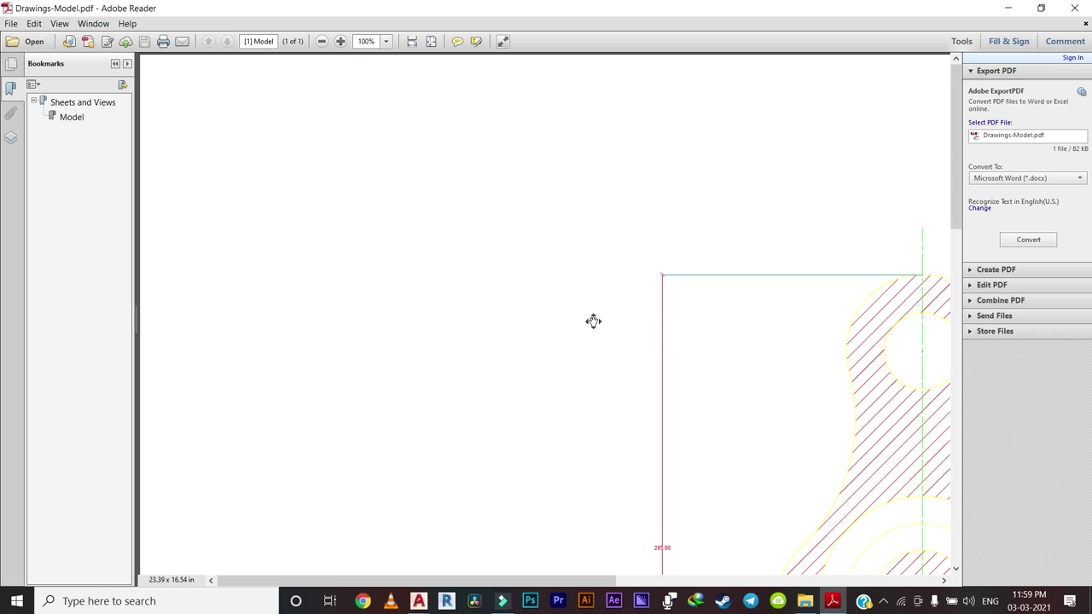
{"action": "scroll", "coordinate": [699, 315], "scroll_direction": "right", "scroll_amount": 3}
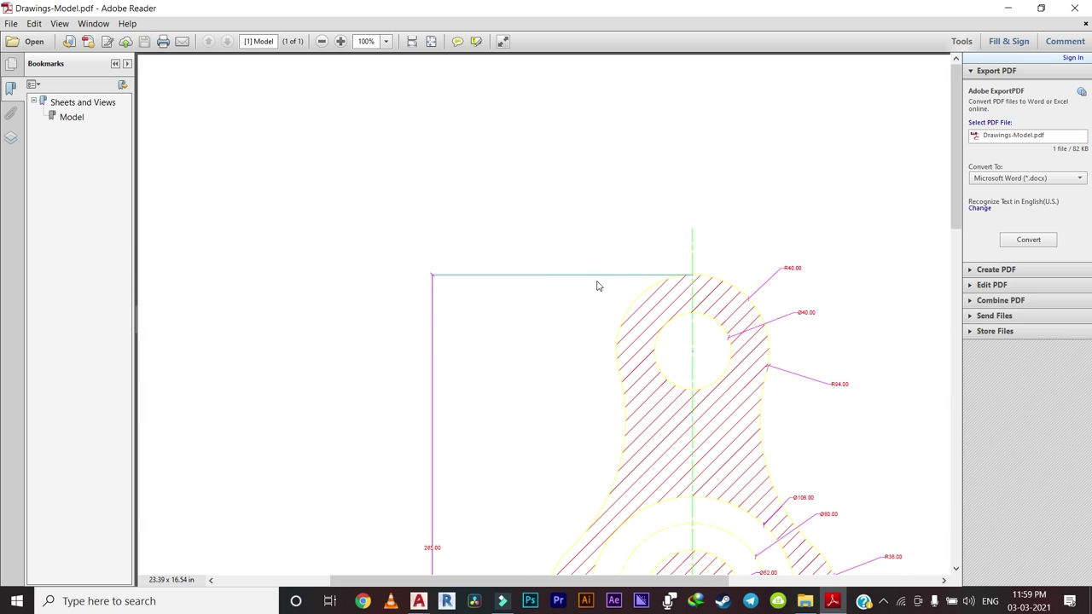
{"action": "scroll", "coordinate": [694, 294], "scroll_direction": "down", "scroll_amount": 5}
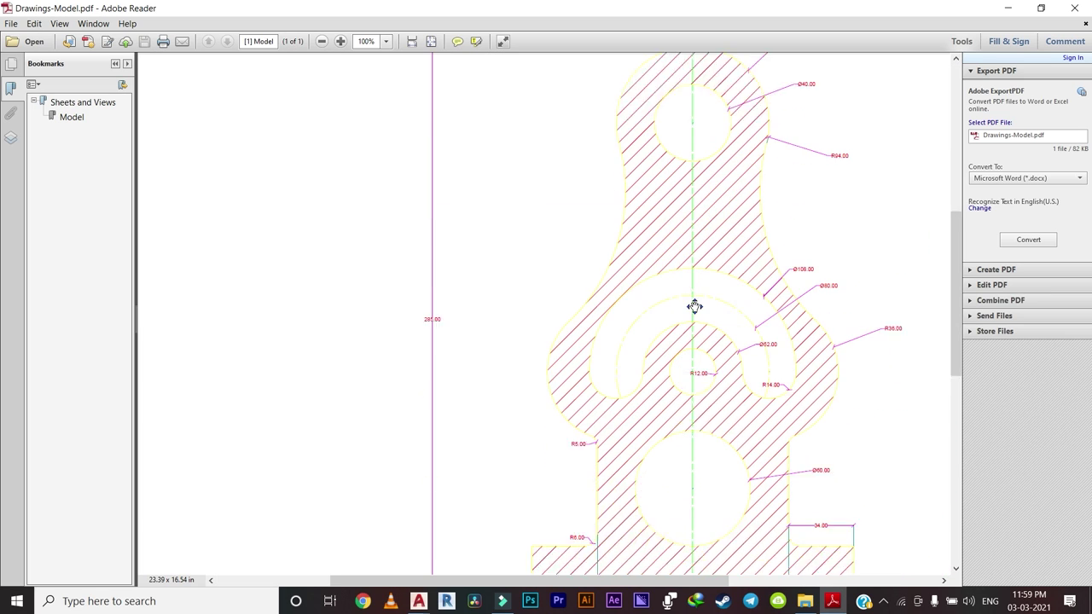
{"action": "scroll", "coordinate": [590, 305], "scroll_direction": "right", "scroll_amount": 2}
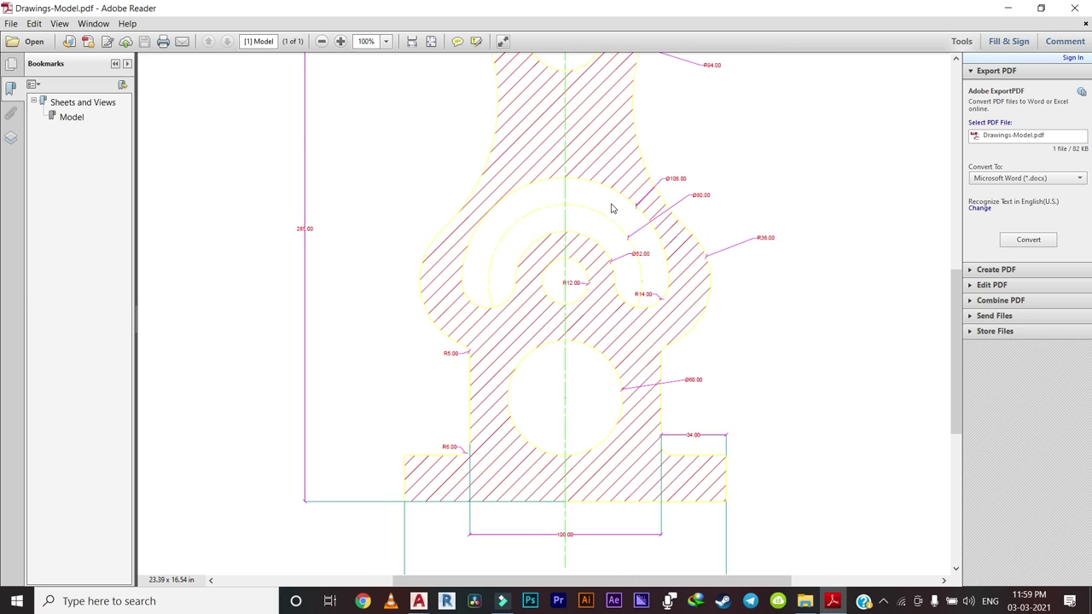
Return to the CADD Centre Project Work drawing and erase the stray C-shaped part.
{"action": "left_click", "coordinate": [1007, 8]}
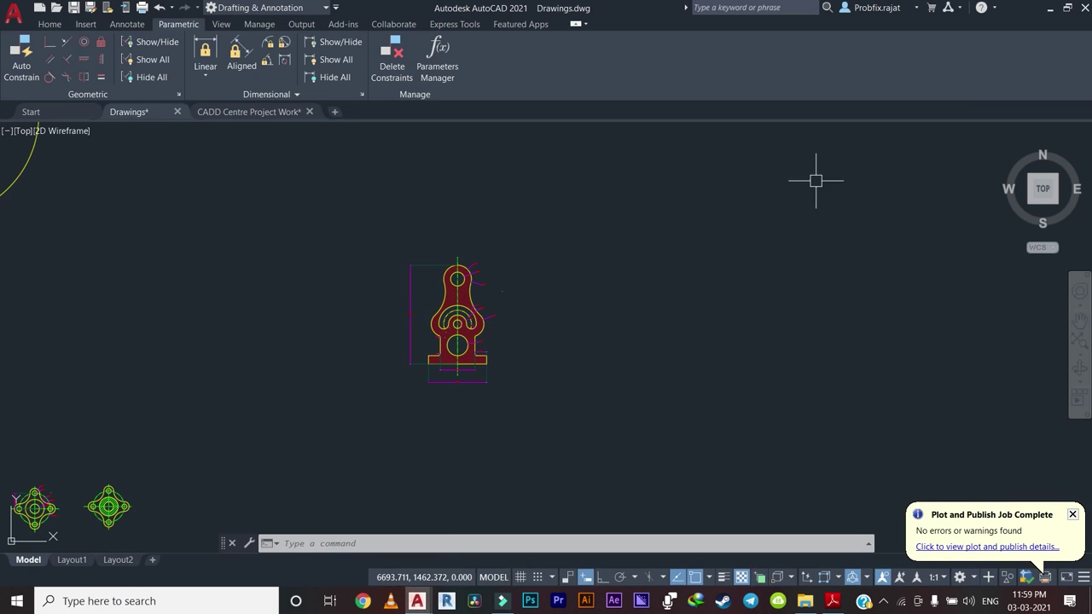
{"action": "left_click", "coordinate": [260, 112]}
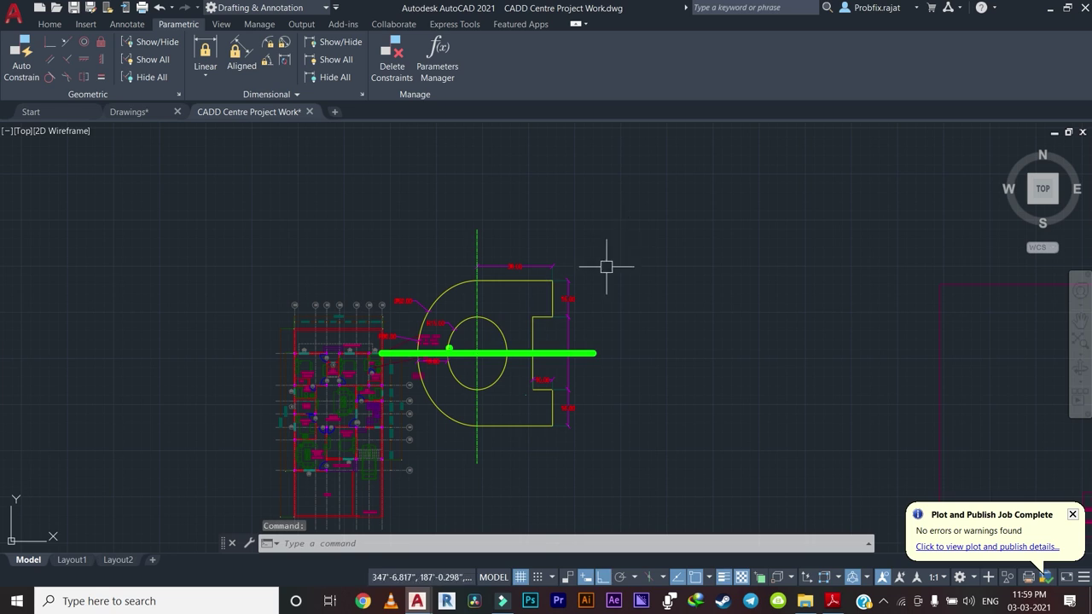
{"action": "left_click", "coordinate": [505, 409]}
{"action": "key", "text": "Delete"}
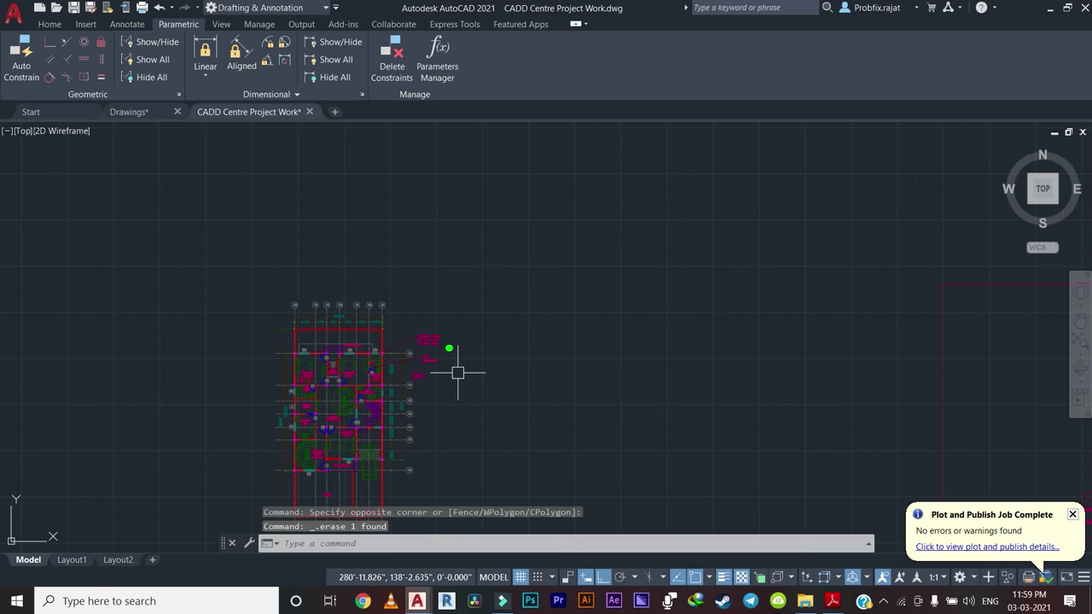
Erase the small leftover object beside the floor plan and recentre the view.
{"action": "scroll", "coordinate": [456, 341], "scroll_direction": "up", "scroll_amount": 4}
{"action": "left_click", "coordinate": [559, 295]}
{"action": "left_click", "coordinate": [418, 416]}
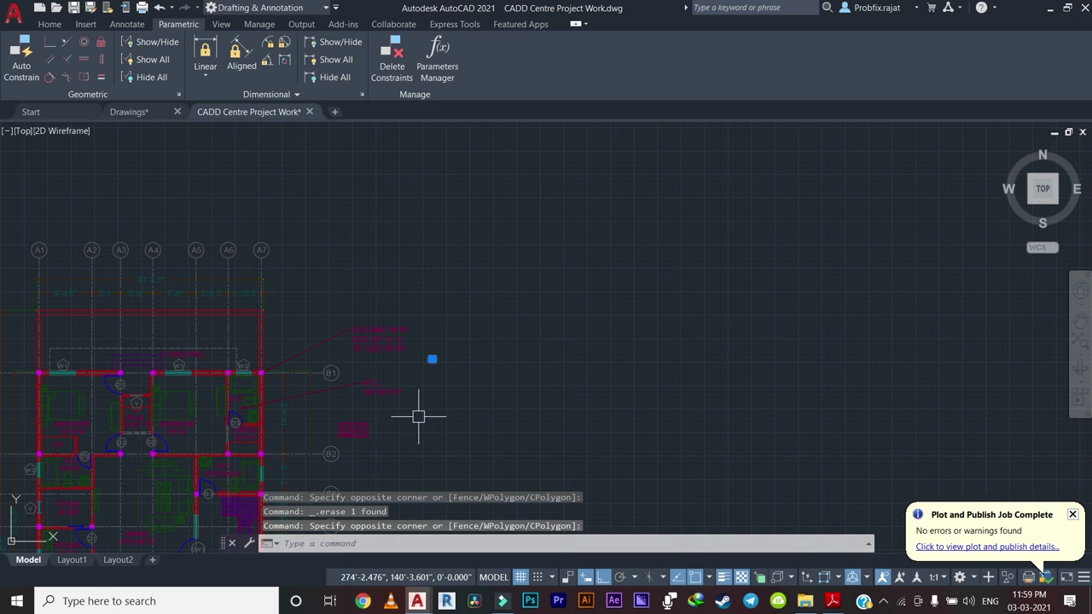
{"action": "key", "text": "Delete"}
{"action": "scroll", "coordinate": [475, 380], "scroll_direction": "down", "scroll_amount": 5}
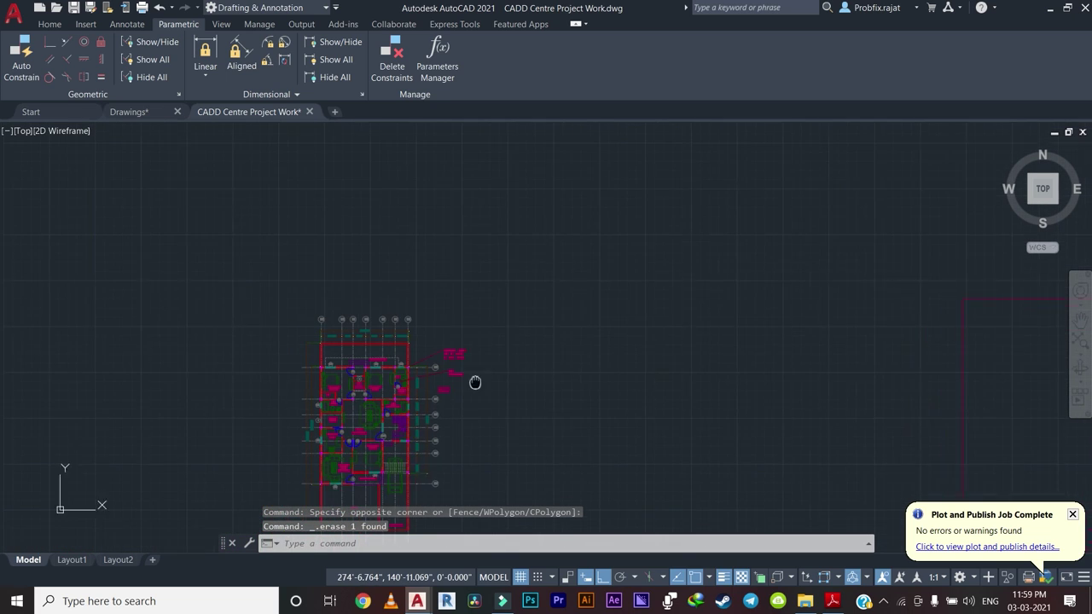
{"action": "middle_click_drag", "start_coordinate": [379, 390], "coordinate": [370, 290]}
{"action": "scroll", "coordinate": [439, 304], "scroll_direction": "up", "scroll_amount": 5}
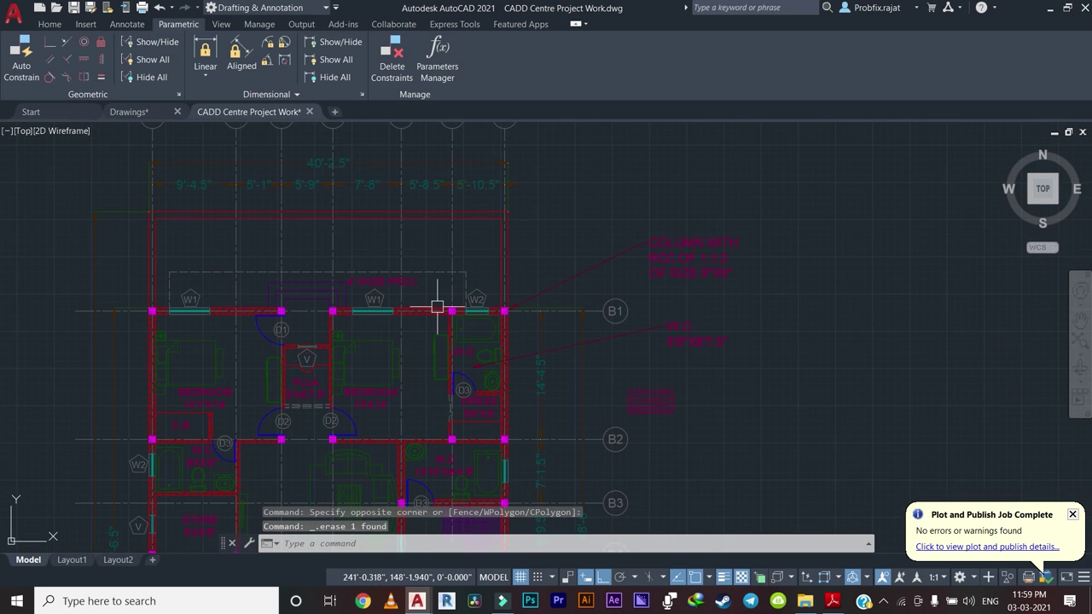
{"action": "scroll", "coordinate": [385, 278], "scroll_direction": "up", "scroll_amount": 2}
{"action": "scroll", "coordinate": [385, 277], "scroll_direction": "down", "scroll_amount": 4}
{"action": "scroll", "coordinate": [397, 255], "scroll_direction": "down", "scroll_amount": 4}
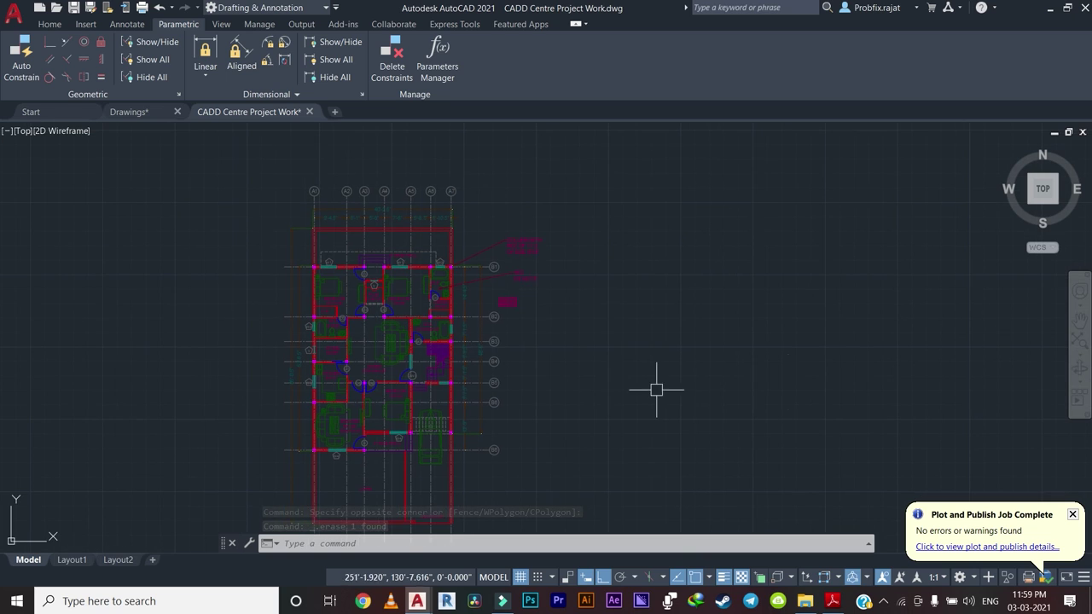
Open the Project Work folder in File Explorer to reach the Model 4 PDF.
{"action": "left_click", "coordinate": [805, 600]}
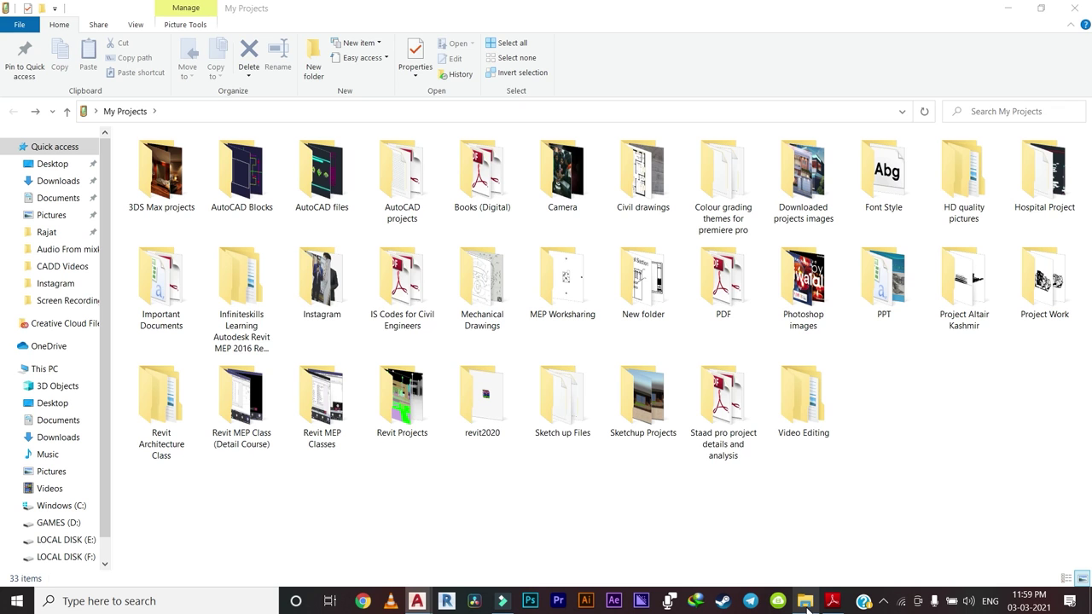
{"action": "double_click", "coordinate": [1044, 277]}
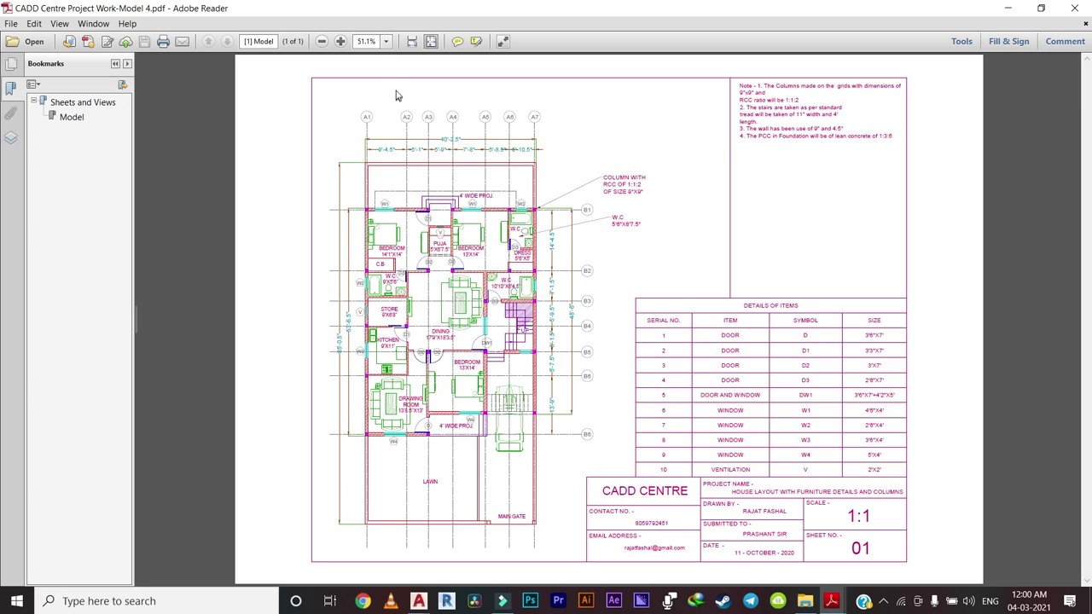
View the floor-plan PDF at 100% and scroll across its rooms and grid dimensions.
{"action": "left_click", "coordinate": [387, 43]}
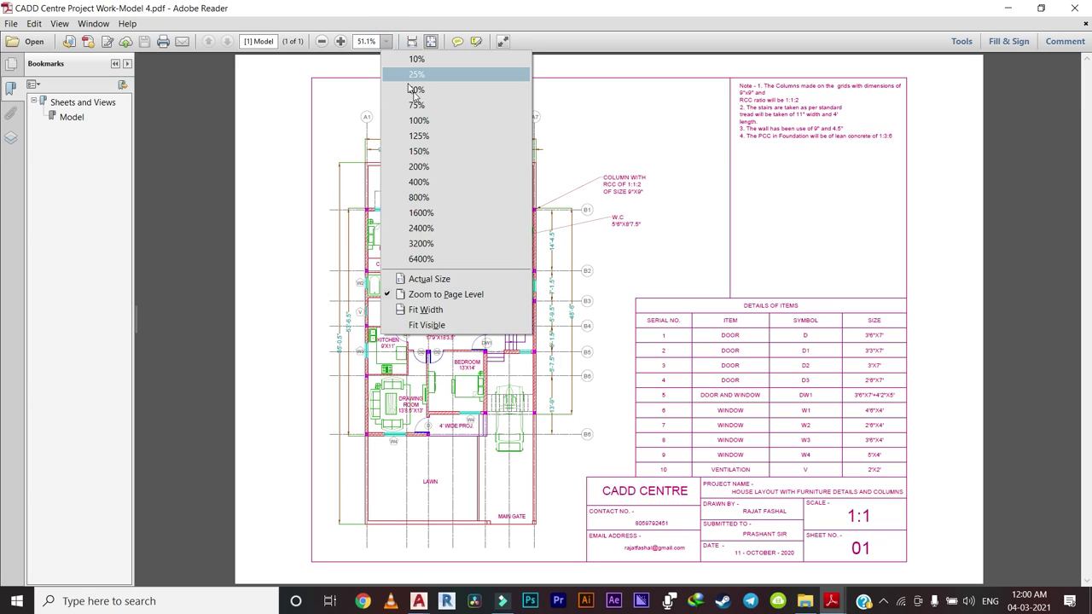
{"action": "left_click", "coordinate": [423, 123]}
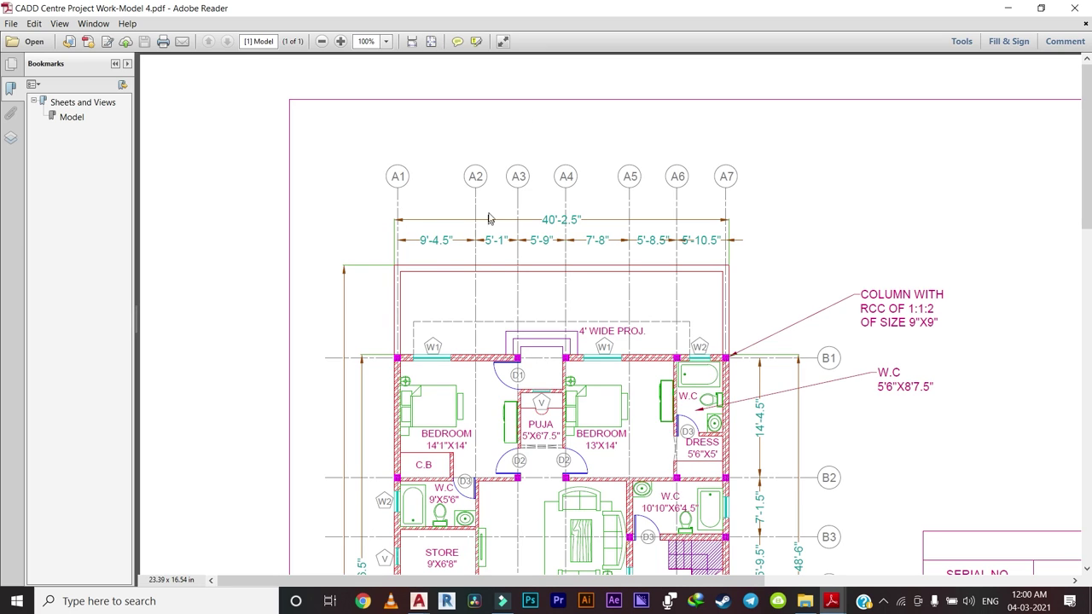
{"action": "scroll", "coordinate": [491, 213], "scroll_direction": "down", "scroll_amount": 3}
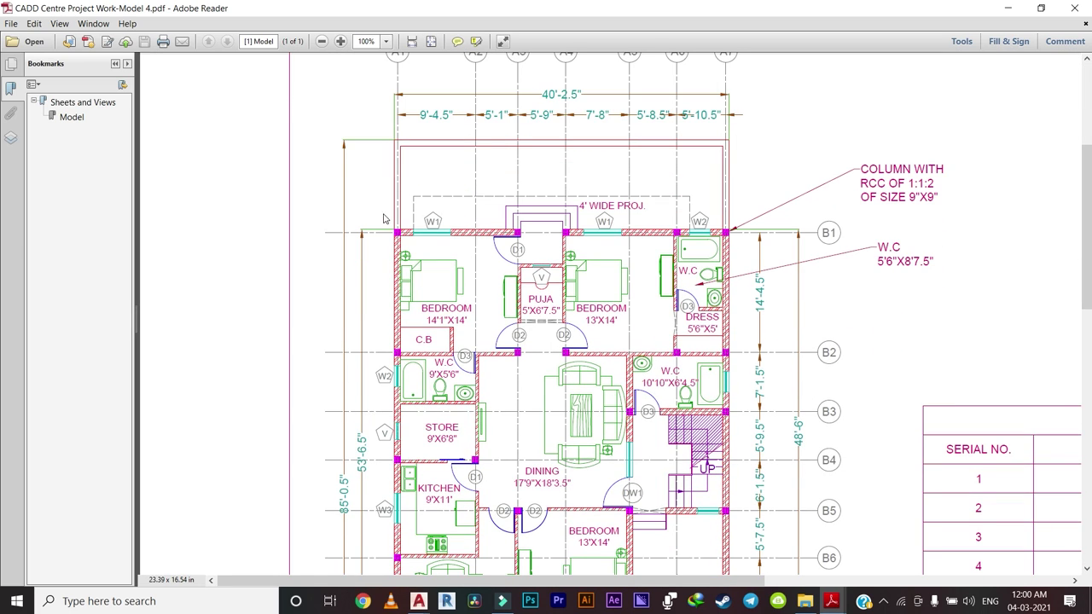
{"action": "scroll", "coordinate": [450, 205], "scroll_direction": "right", "scroll_amount": 5}
{"action": "scroll", "coordinate": [468, 224], "scroll_direction": "down", "scroll_amount": 1}
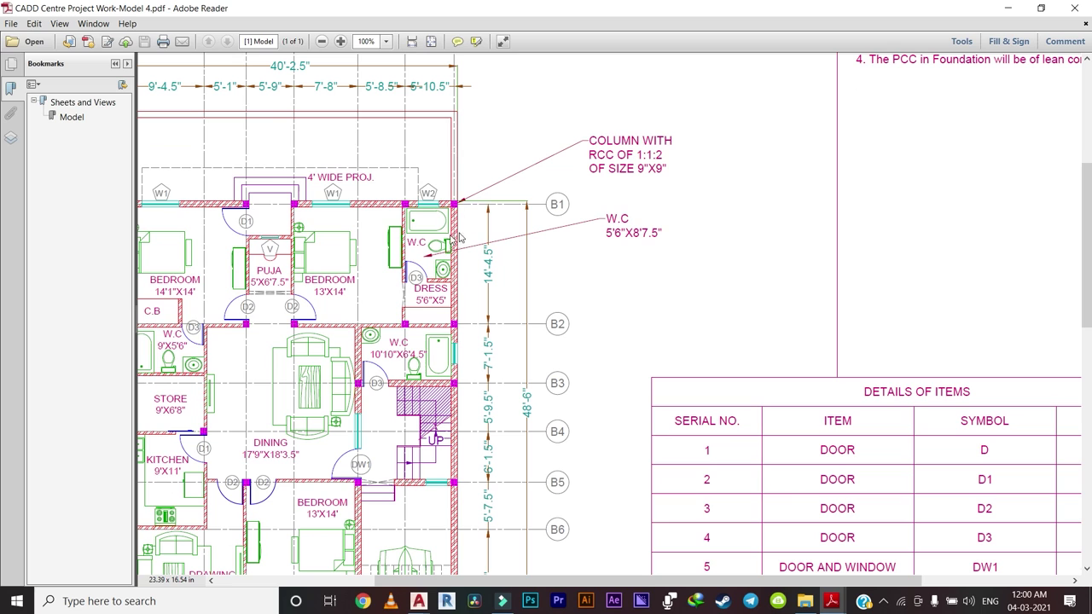
{"action": "scroll", "coordinate": [430, 215], "scroll_direction": "down", "scroll_amount": 8}
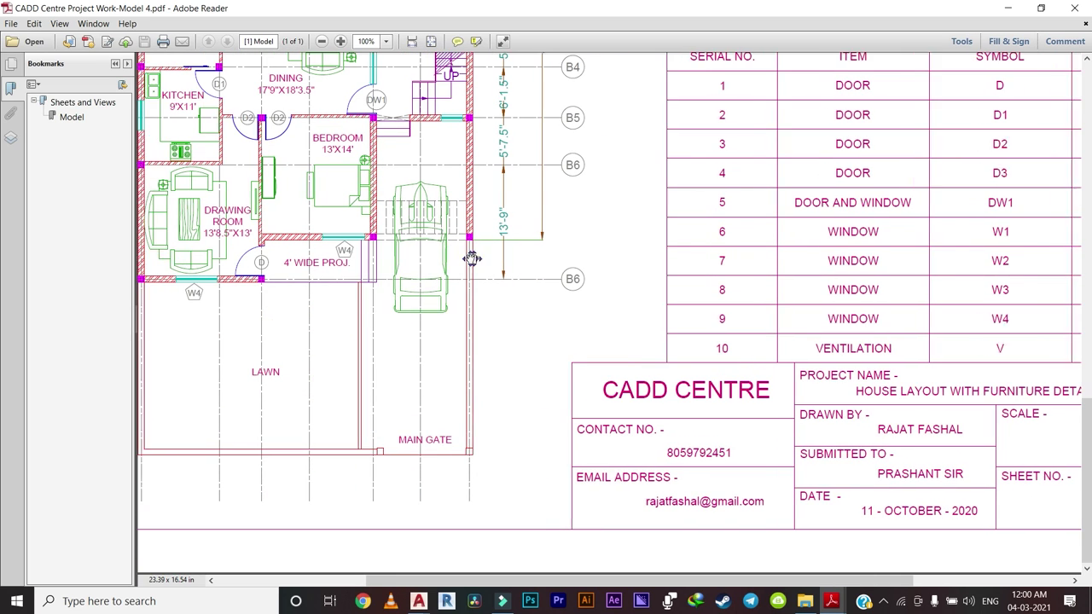
Scroll through the sheet to inspect the title block and Details of Items table.
{"action": "scroll", "coordinate": [470, 259], "scroll_direction": "left", "scroll_amount": 2}
{"action": "scroll", "coordinate": [419, 262], "scroll_direction": "up", "scroll_amount": 10}
{"action": "scroll", "coordinate": [410, 170], "scroll_direction": "up", "scroll_amount": 2}
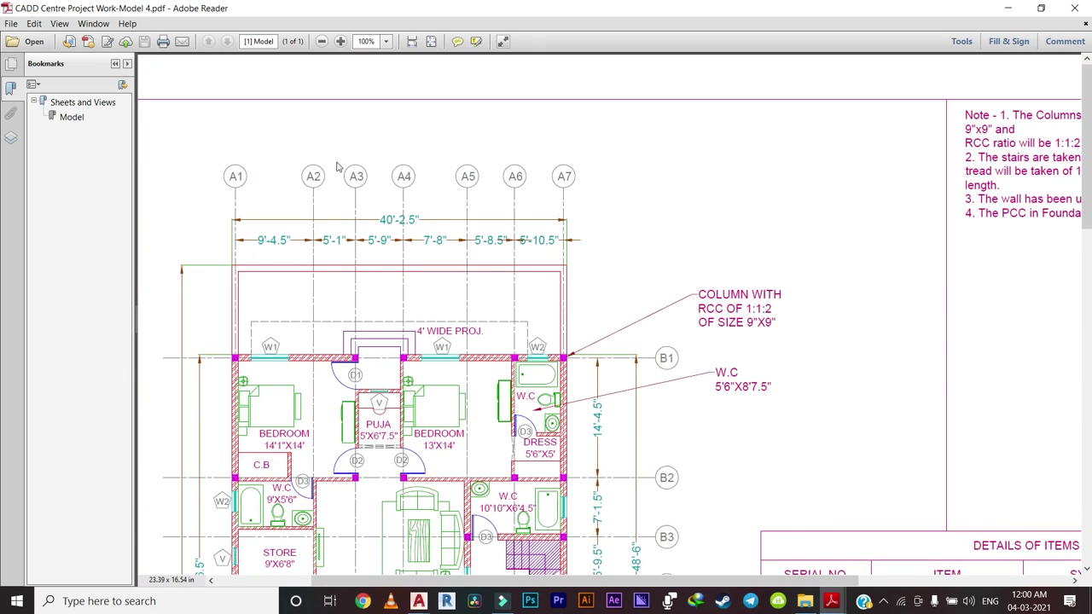
{"action": "scroll", "coordinate": [501, 273], "scroll_direction": "down", "scroll_amount": 2}
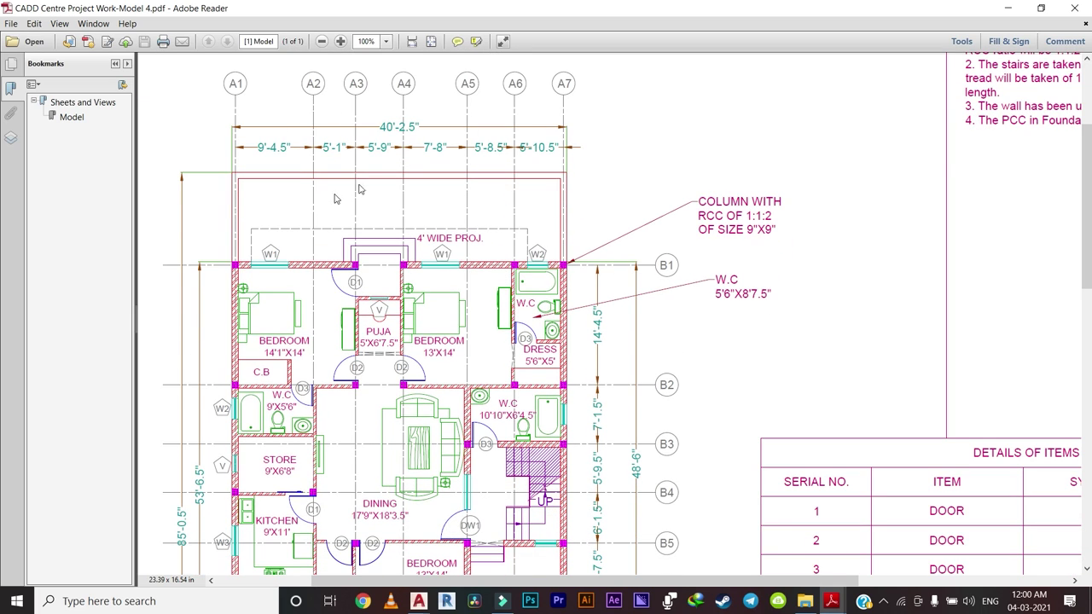
{"action": "scroll", "coordinate": [544, 271], "scroll_direction": "down", "scroll_amount": 1}
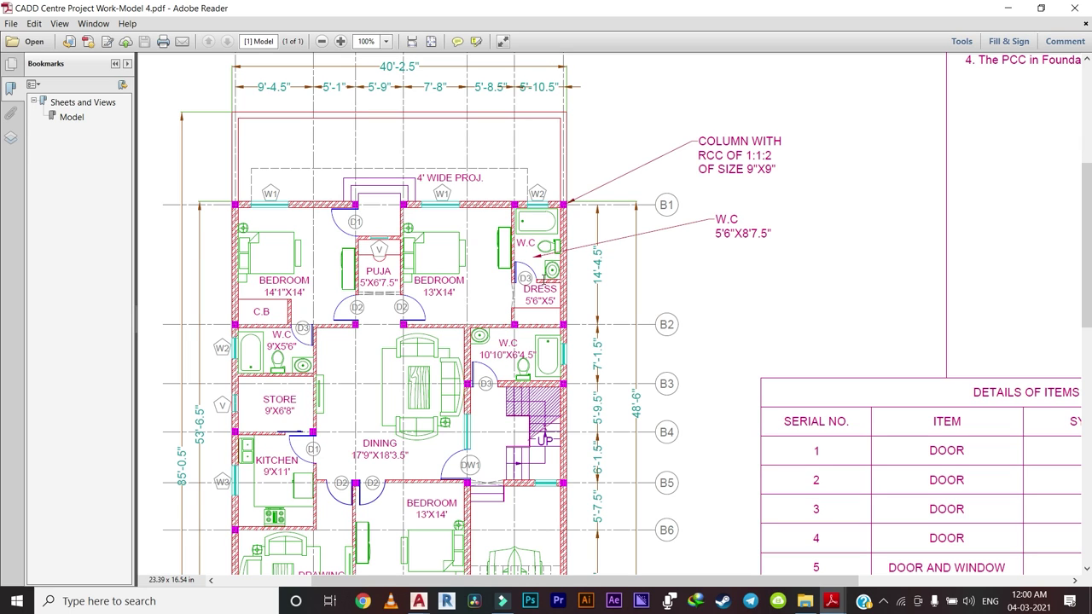
{"action": "scroll", "coordinate": [447, 381], "scroll_direction": "down", "scroll_amount": 3}
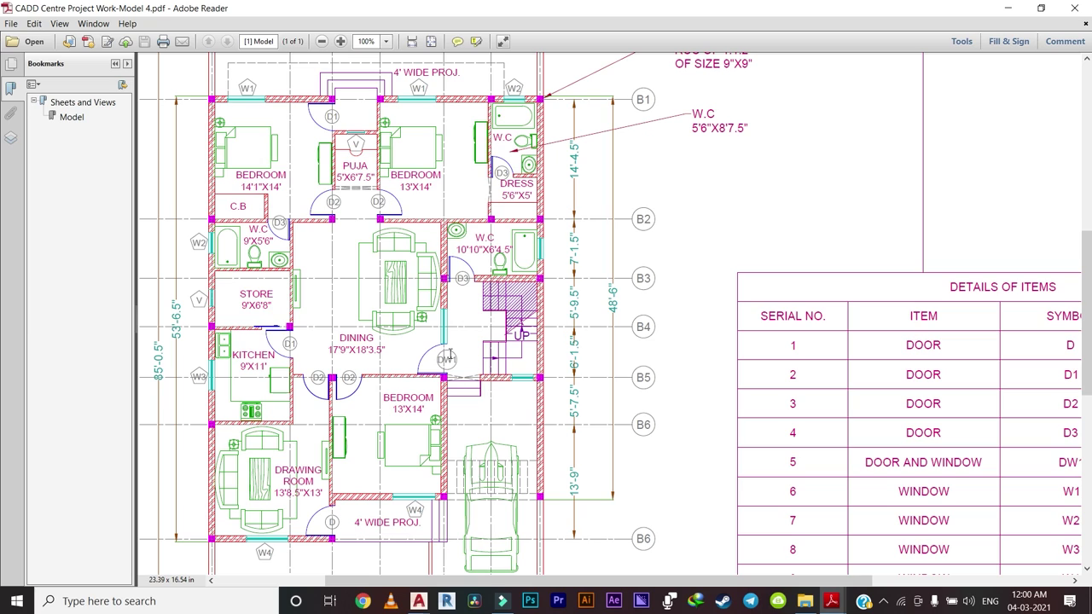
{"action": "scroll", "coordinate": [461, 317], "scroll_direction": "down", "scroll_amount": 1}
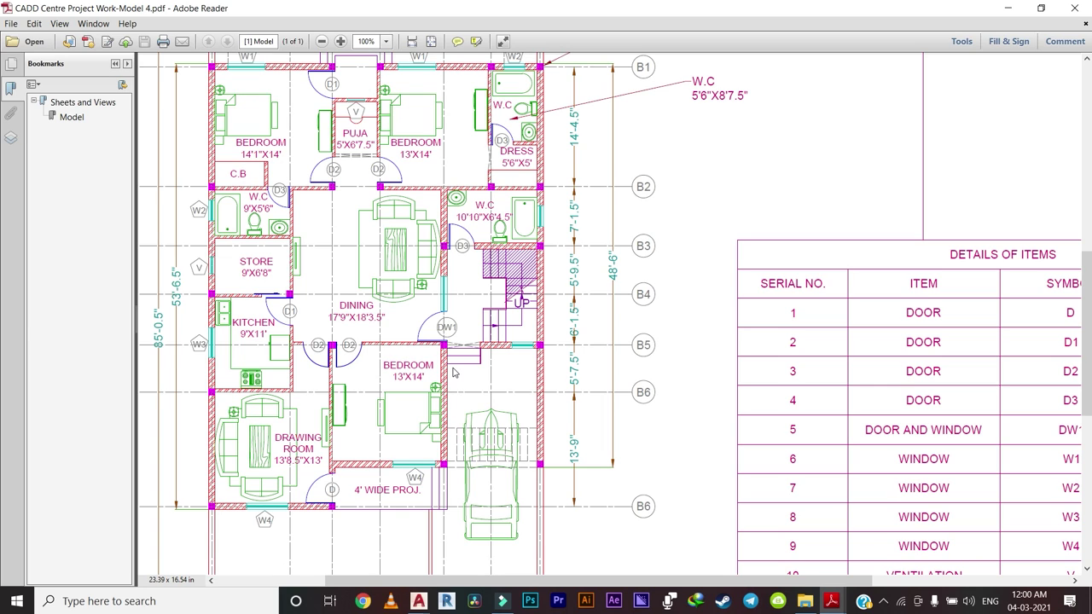
{"action": "scroll", "coordinate": [453, 369], "scroll_direction": "up", "scroll_amount": 2}
{"action": "scroll", "coordinate": [460, 410], "scroll_direction": "up", "scroll_amount": 1}
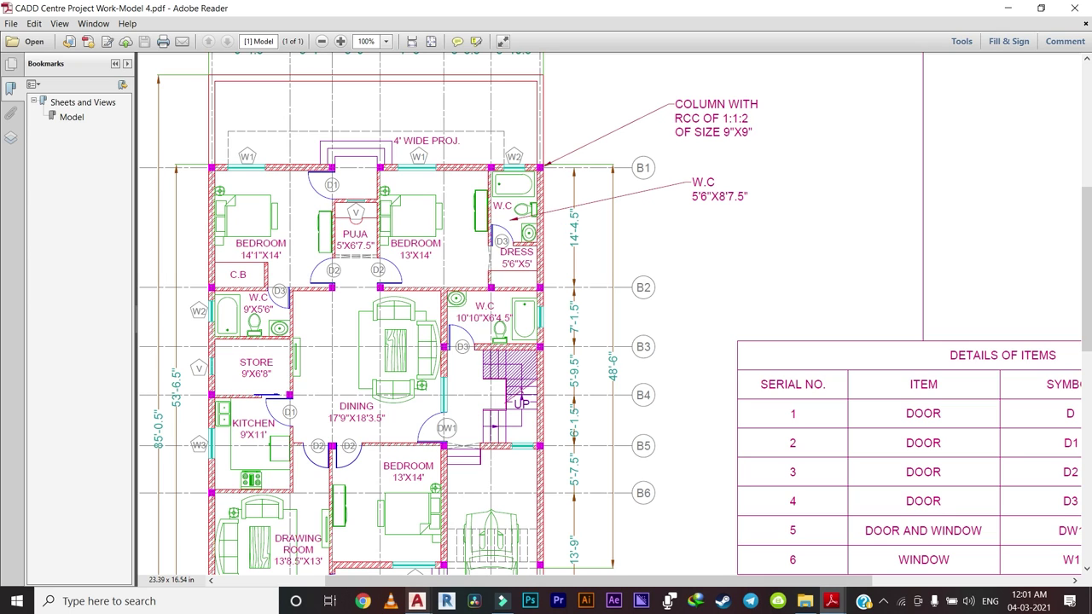
Switch back to Drawings.dwg and zoom and pan until the hatched, dimensioned bracket fills the middle of the view.
{"action": "left_click", "coordinate": [382, 574]}
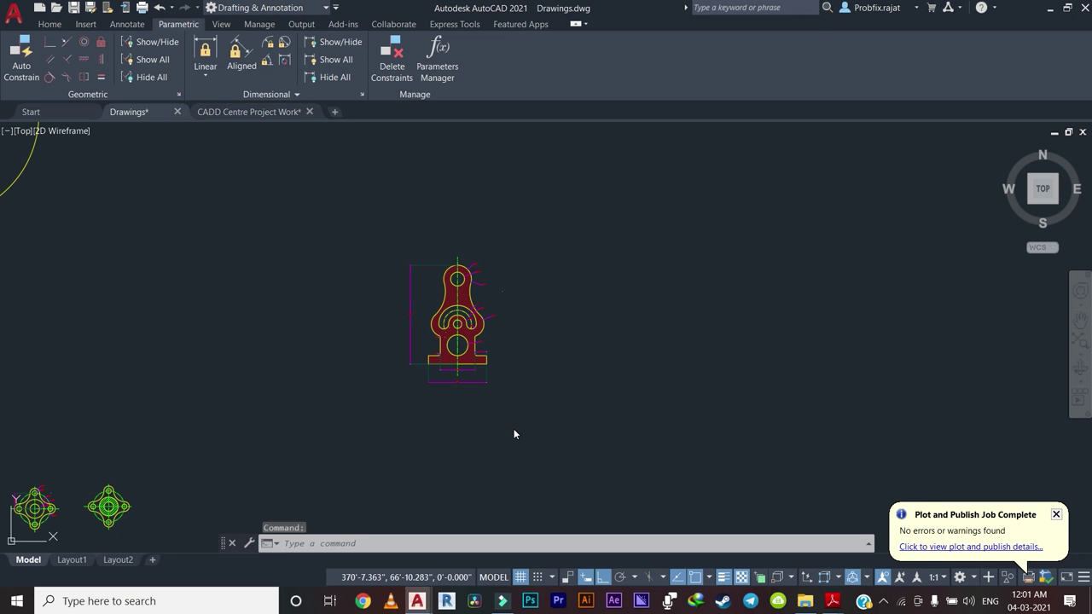
{"action": "scroll", "coordinate": [514, 434], "scroll_direction": "down", "scroll_amount": 2}
{"action": "middle_click_drag", "start_coordinate": [512, 429], "coordinate": [554, 401]}
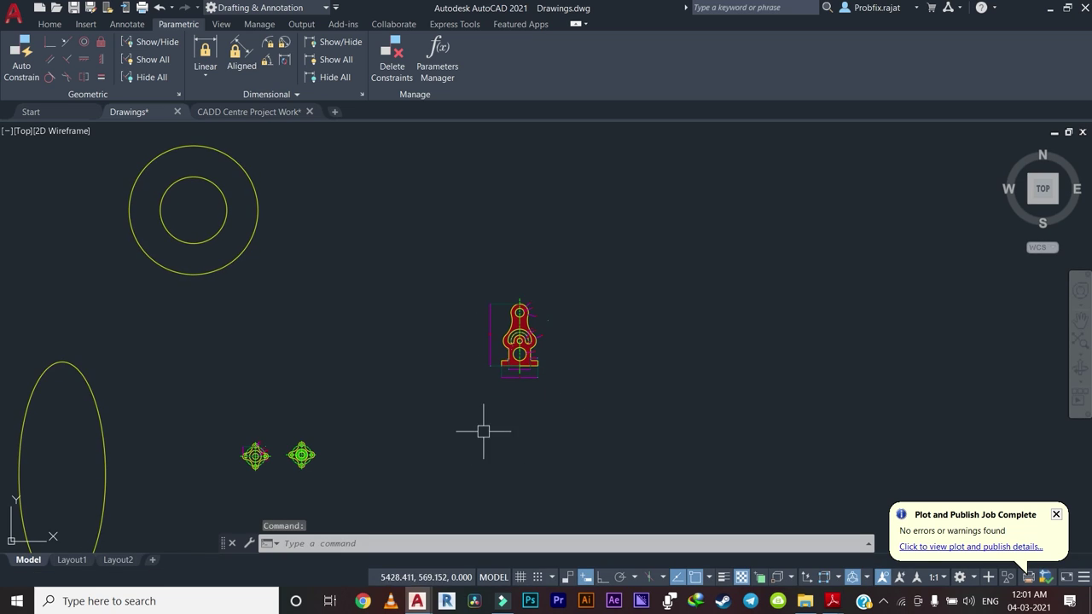
{"action": "scroll", "coordinate": [518, 415], "scroll_direction": "up", "scroll_amount": 2}
{"action": "scroll", "coordinate": [495, 357], "scroll_direction": "up", "scroll_amount": 2}
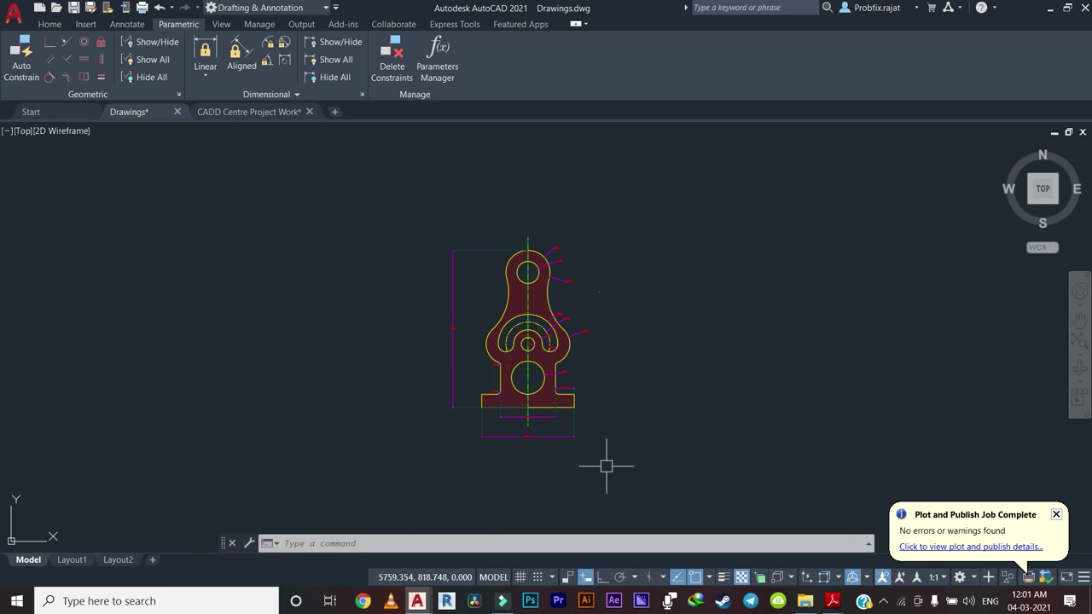
{"action": "middle_click_drag", "start_coordinate": [605, 466], "coordinate": [554, 453]}
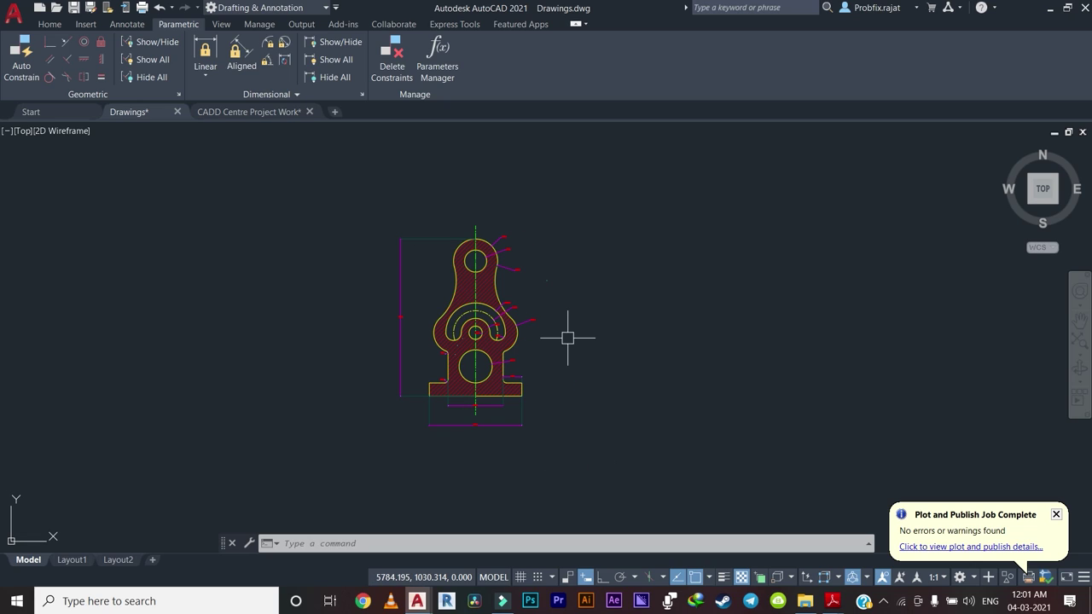
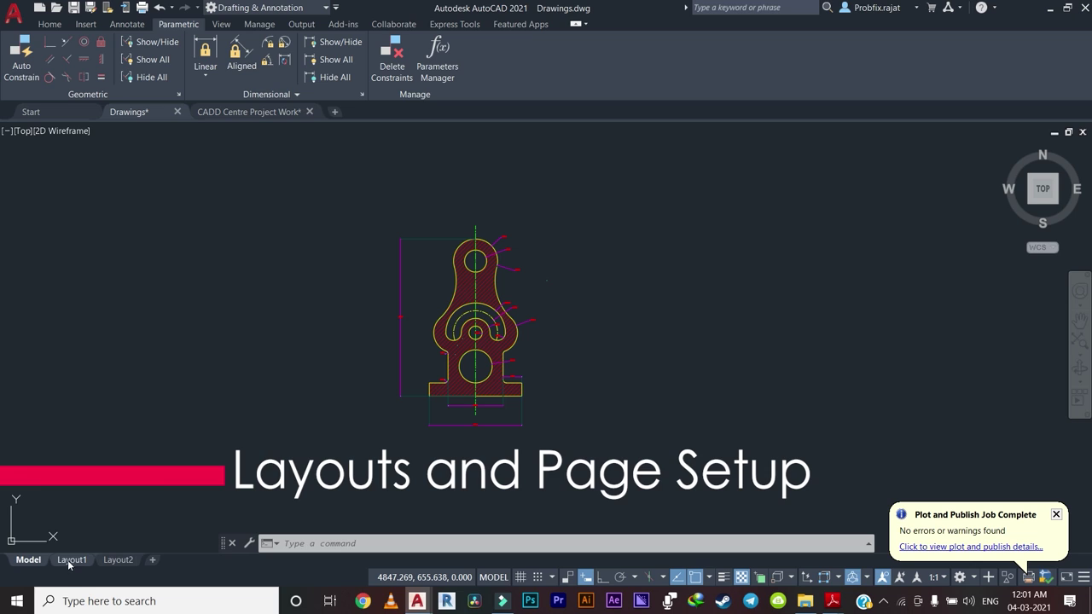
On Layout1, widen the viewport by stretching its top-right and top-left corners outward.
{"action": "left_click", "coordinate": [71, 560]}
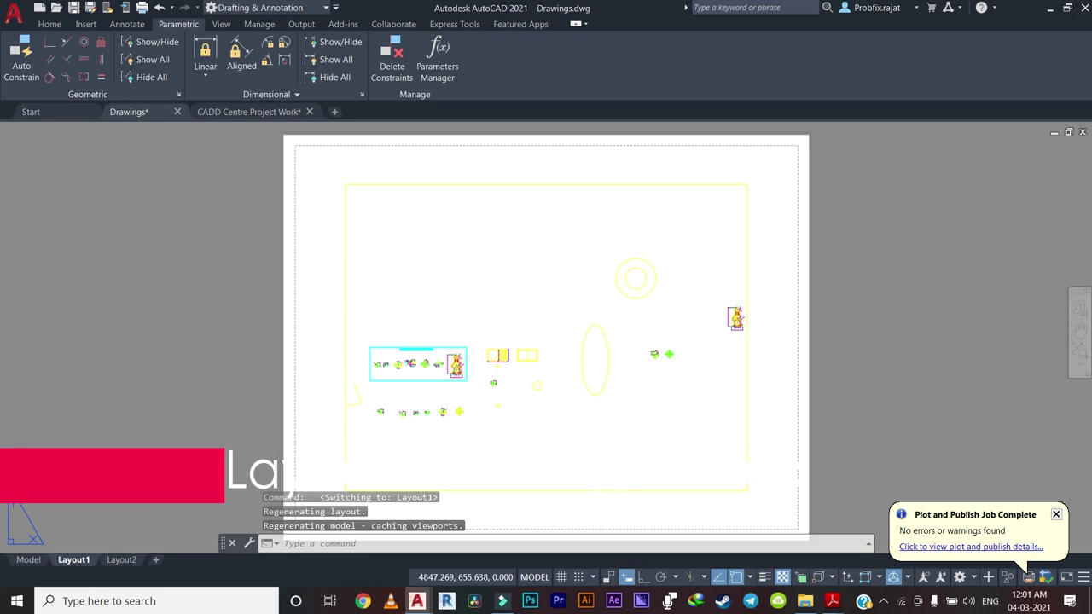
{"action": "left_click", "coordinate": [748, 246]}
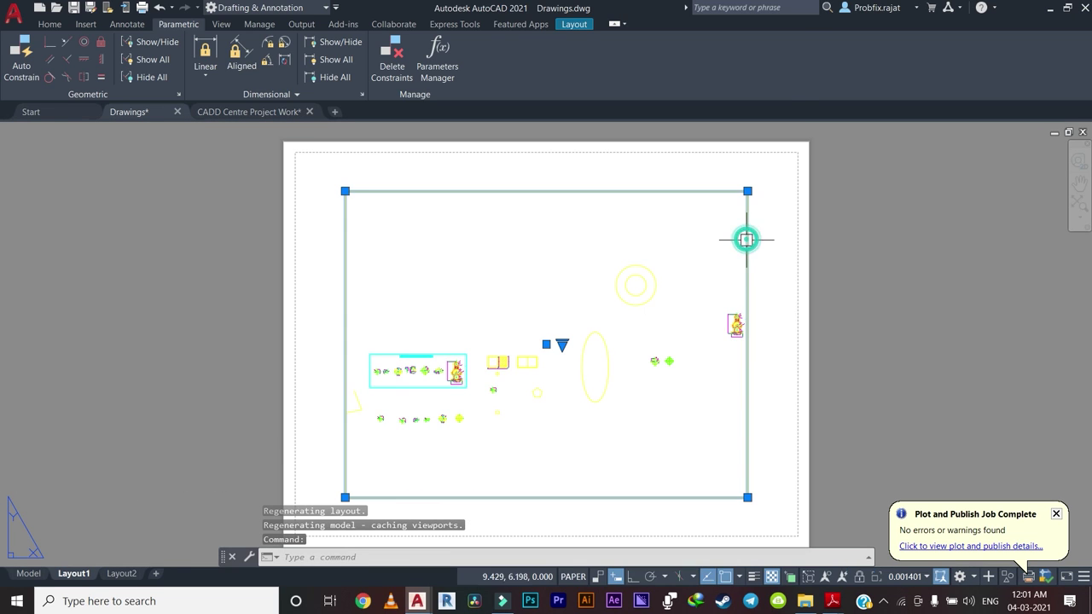
{"action": "left_click", "coordinate": [747, 191]}
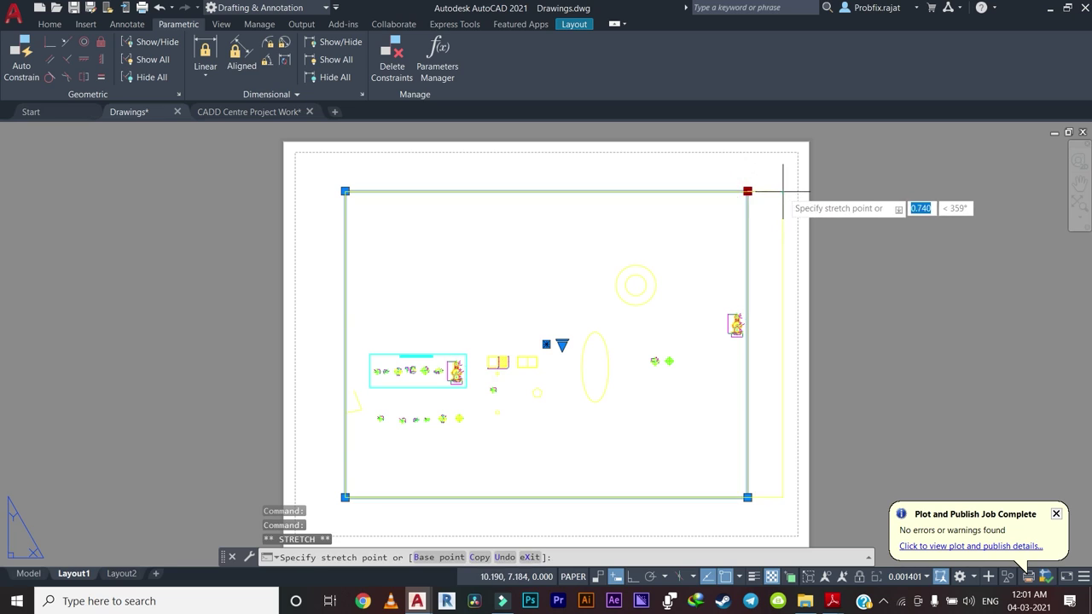
{"action": "left_click", "coordinate": [783, 191]}
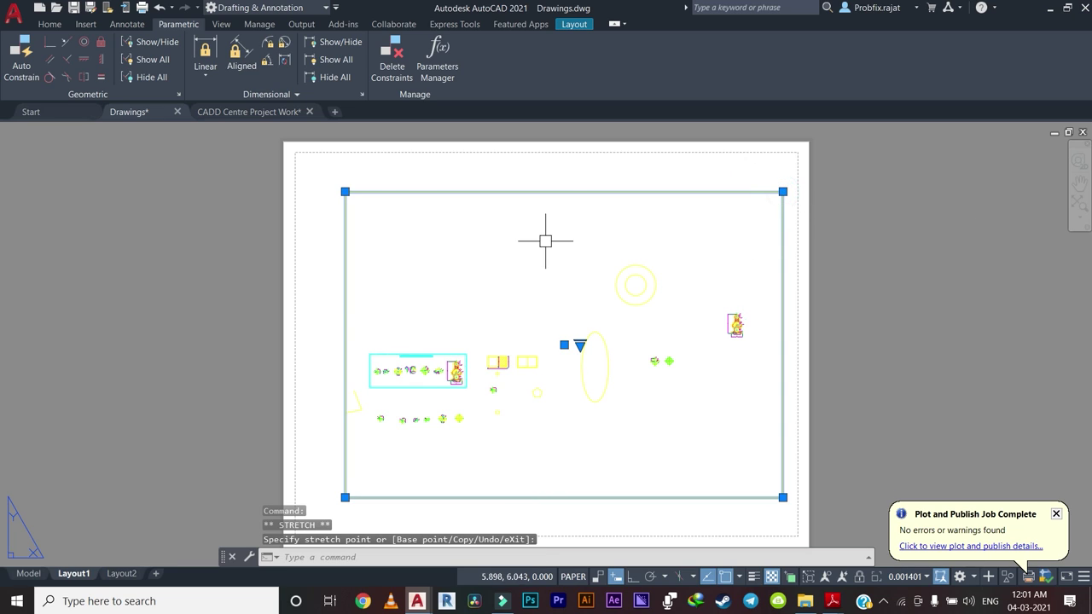
{"action": "left_click", "coordinate": [345, 191]}
{"action": "left_click", "coordinate": [303, 191]}
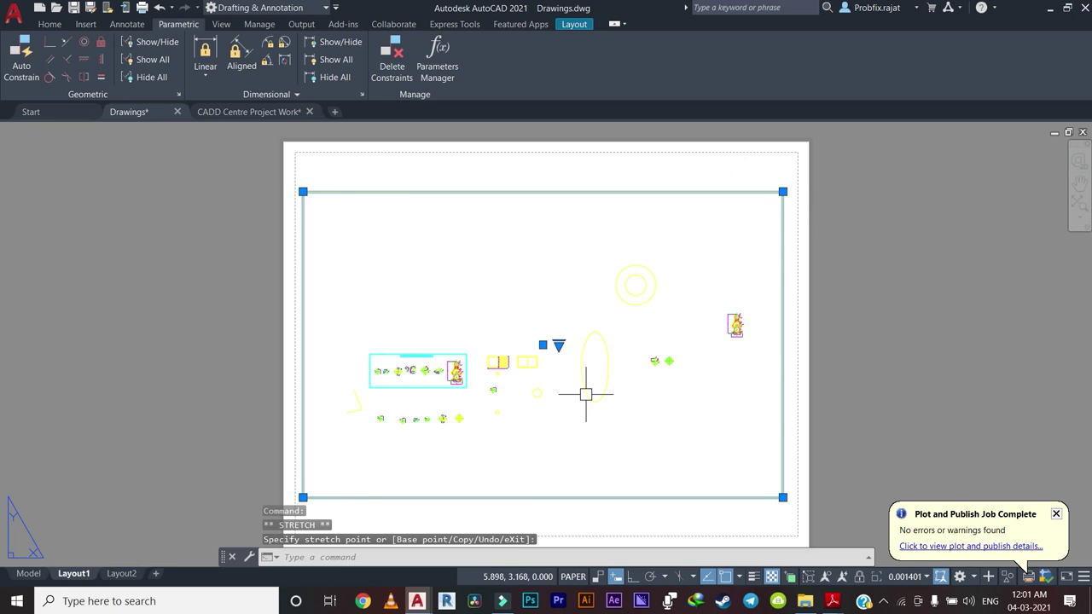
{"action": "key", "text": "Escape"}
{"action": "key", "text": "Escape"}
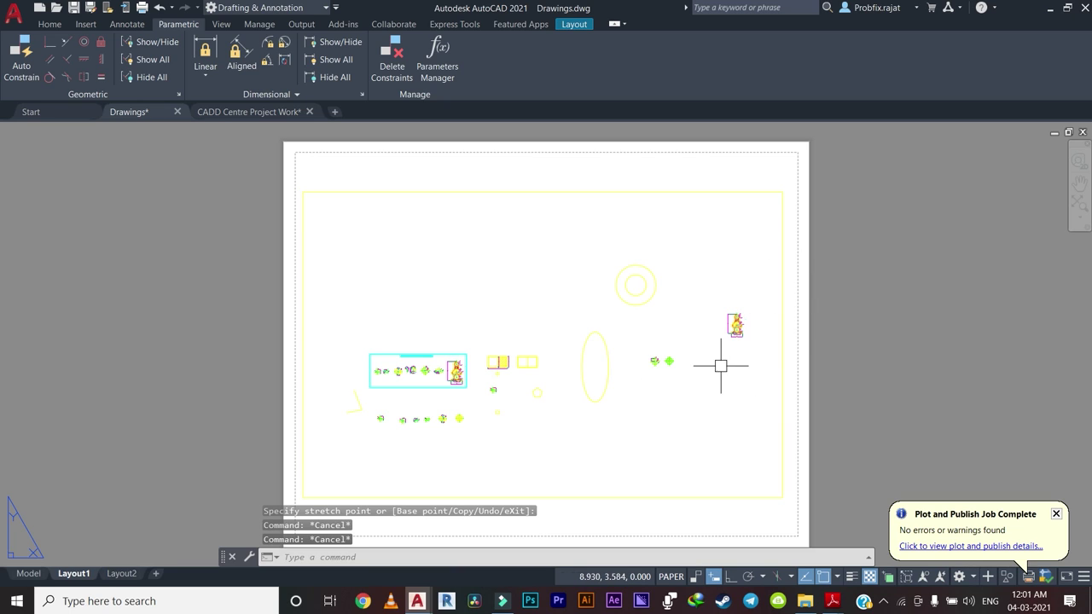
Window-zoom the hatched part inside the viewport with Z, then return to paper space.
{"action": "double_click", "coordinate": [721, 401]}
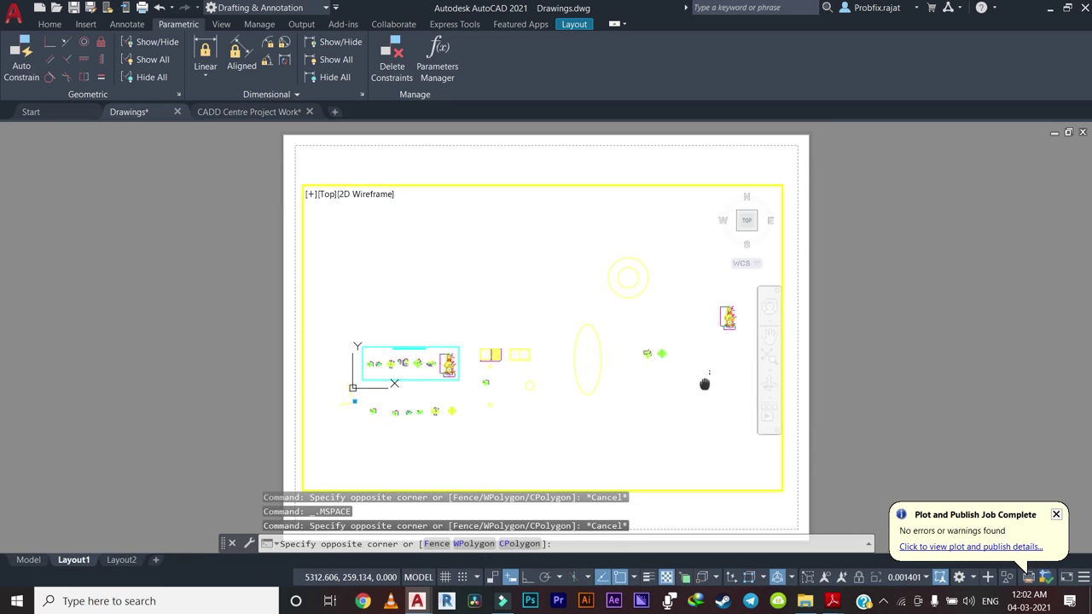
{"action": "scroll", "coordinate": [614, 375], "scroll_direction": "up", "scroll_amount": 2}
{"action": "left_click", "coordinate": [640, 390]}
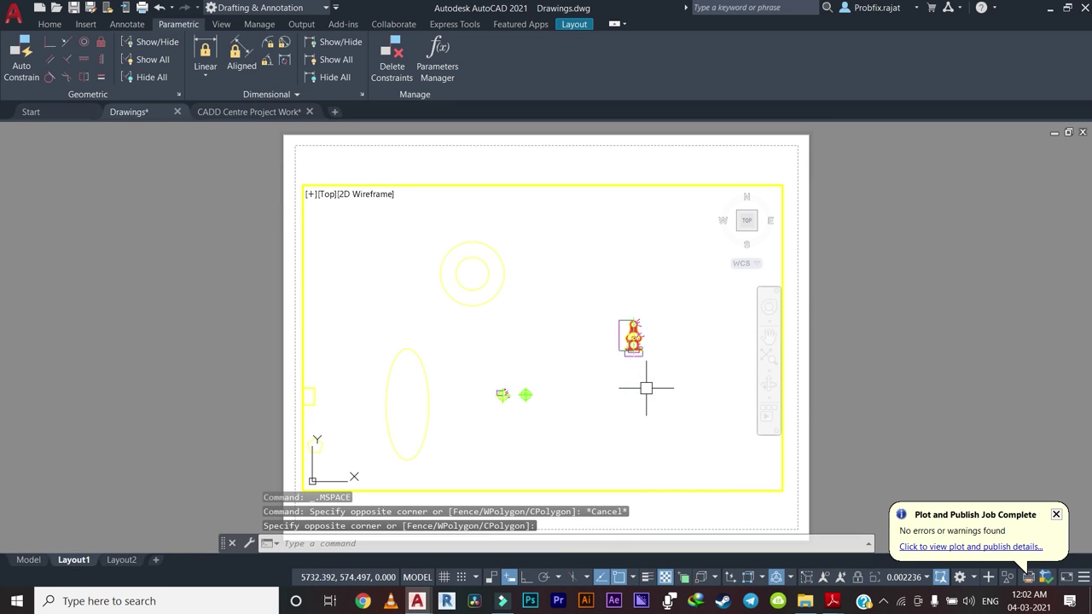
{"action": "type", "text": "z"}
{"action": "key", "text": "Return"}
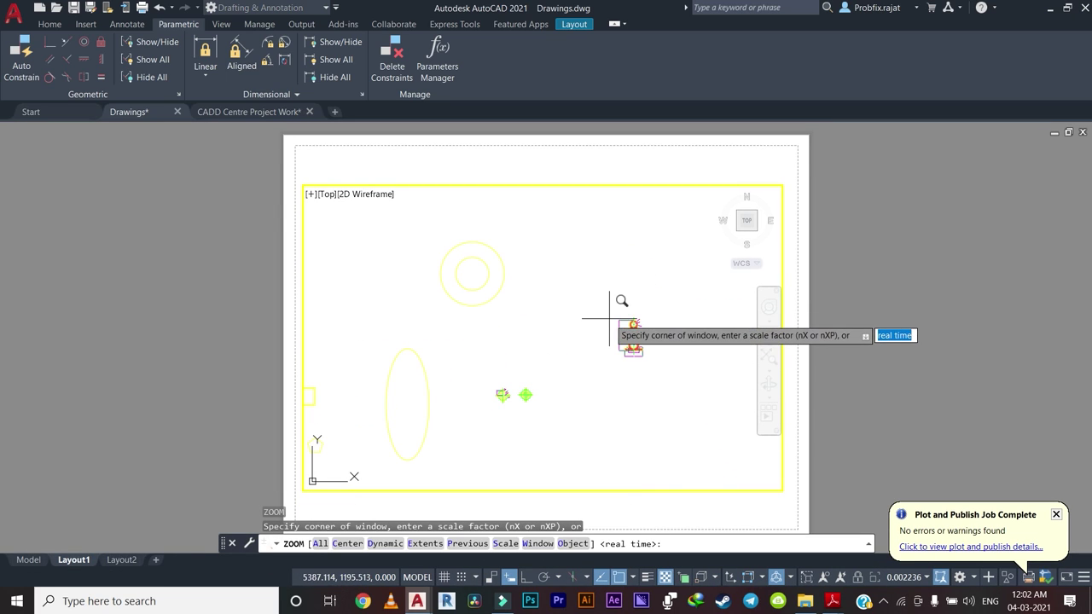
{"action": "left_click", "coordinate": [613, 313]}
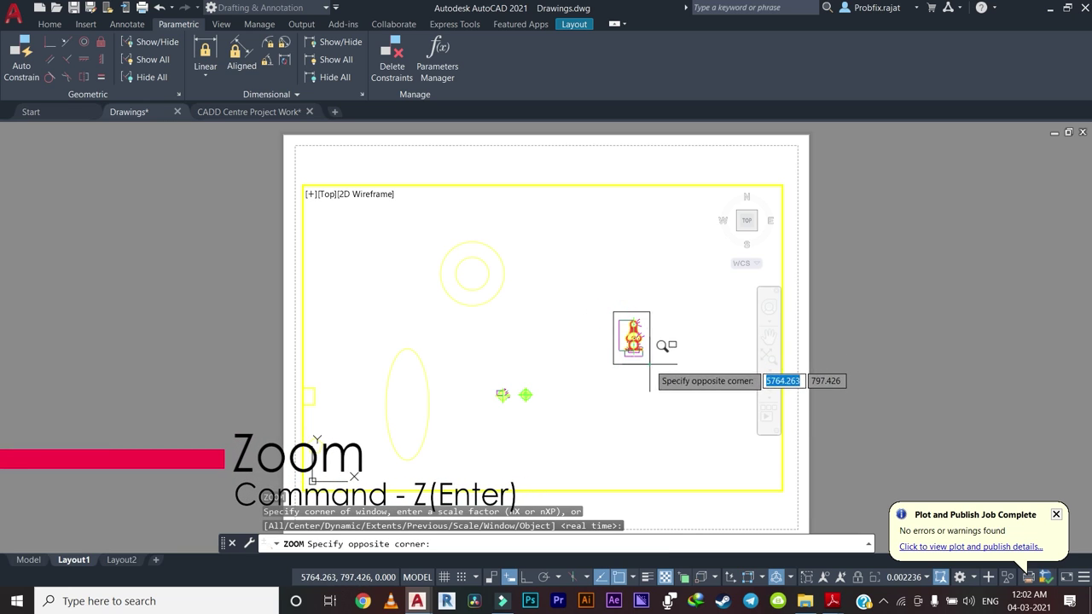
{"action": "left_click", "coordinate": [646, 359]}
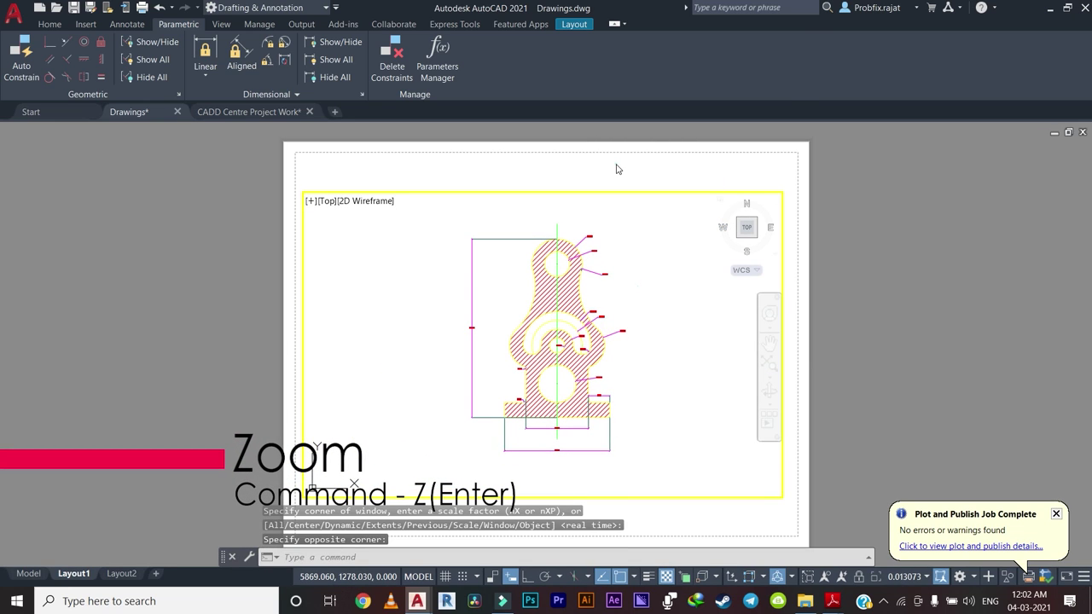
{"action": "double_click", "coordinate": [617, 167]}
{"action": "scroll", "coordinate": [543, 366], "scroll_direction": "up", "scroll_amount": 4}
{"action": "scroll", "coordinate": [543, 366], "scroll_direction": "down", "scroll_amount": 4}
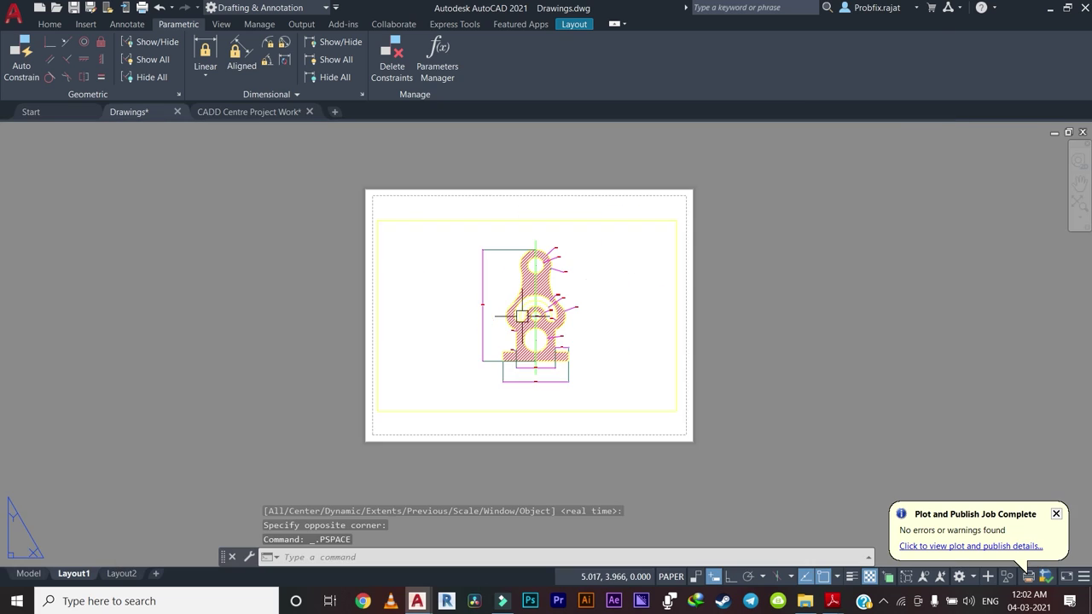
{"action": "scroll", "coordinate": [550, 303], "scroll_direction": "up", "scroll_amount": 2}
{"action": "scroll", "coordinate": [546, 328], "scroll_direction": "down", "scroll_amount": 2}
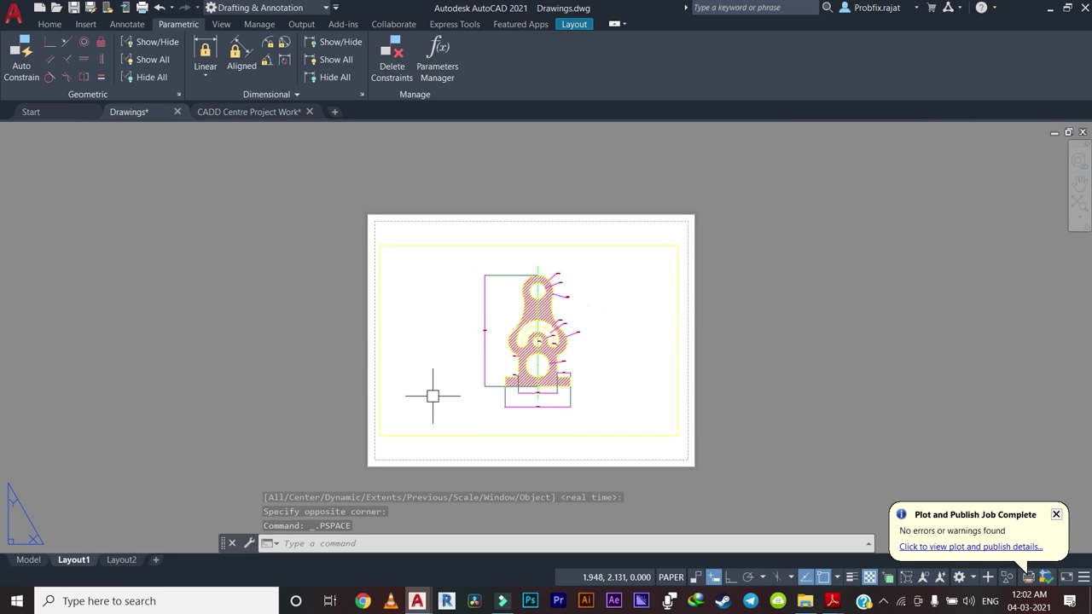
{"action": "scroll", "coordinate": [606, 349], "scroll_direction": "up", "scroll_amount": 2}
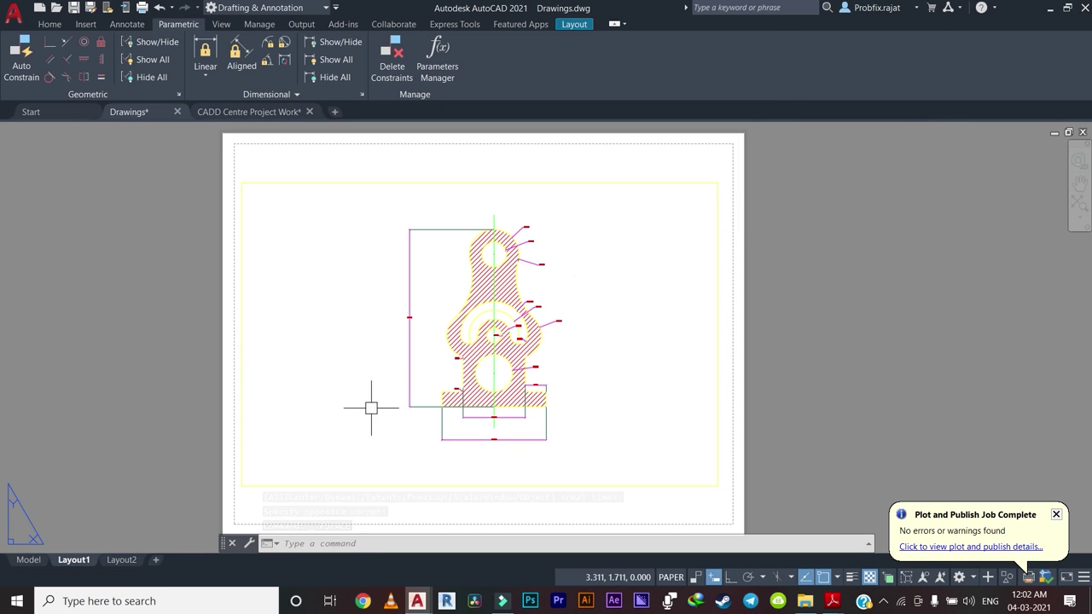
{"action": "right_click", "coordinate": [79, 562]}
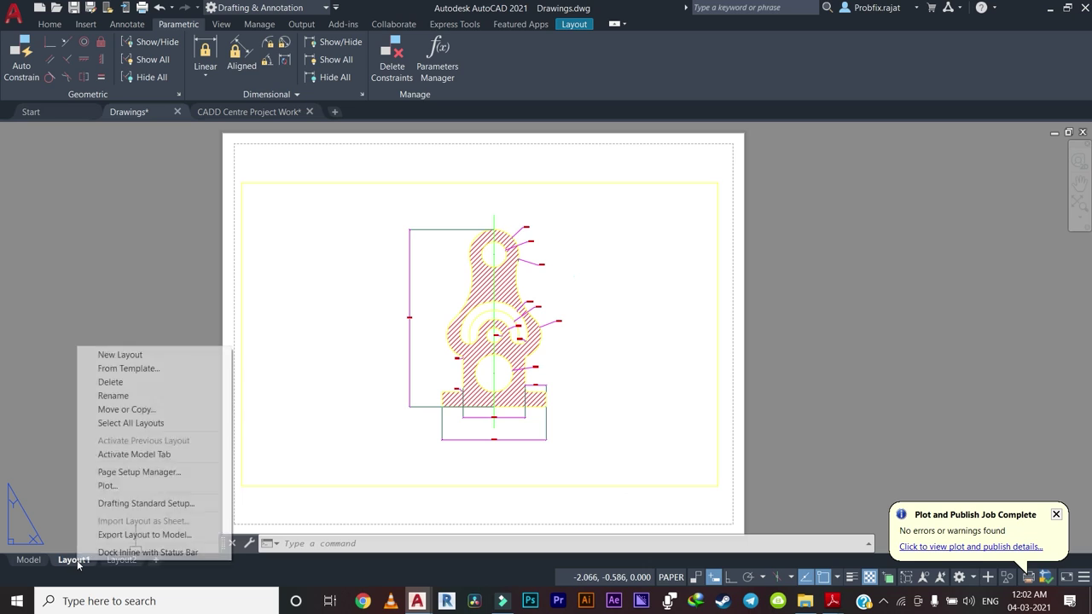
{"action": "left_click", "coordinate": [139, 473]}
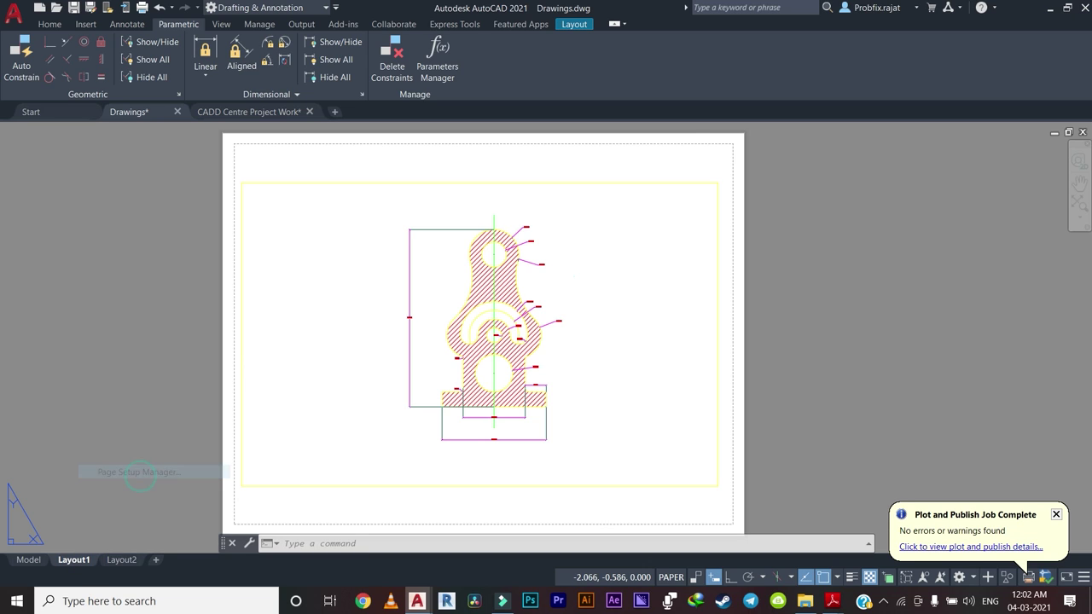
{"action": "left_click", "coordinate": [657, 441]}
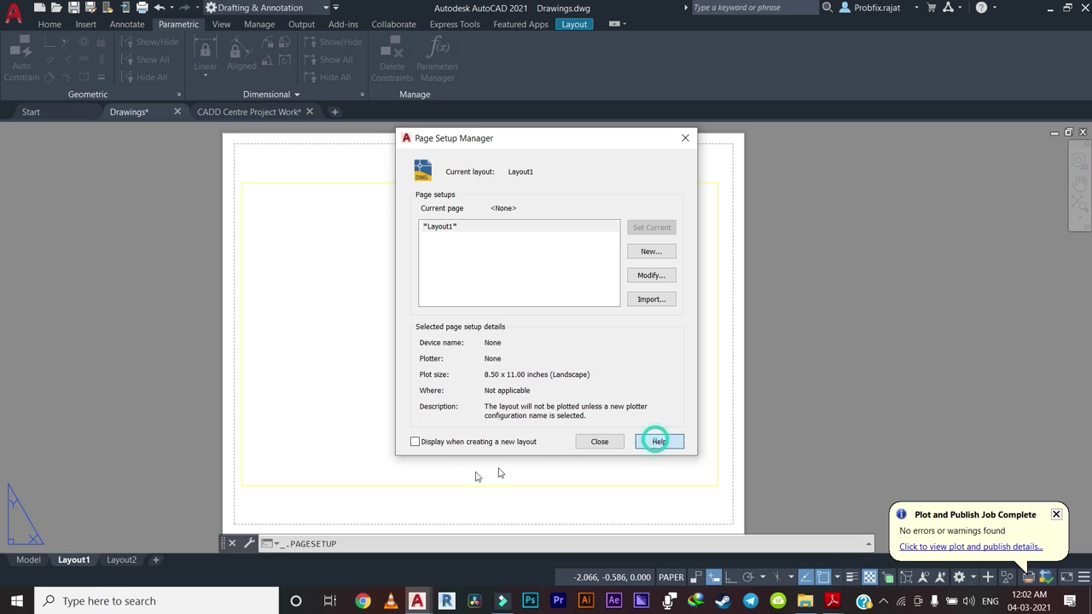
{"action": "left_click", "coordinate": [661, 441]}
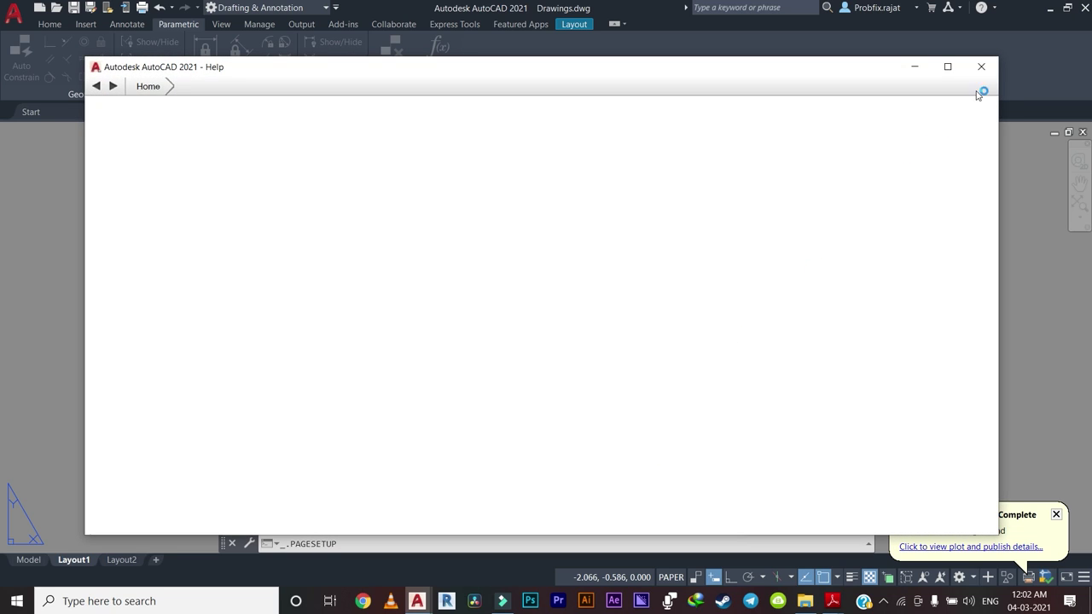
{"action": "left_click", "coordinate": [980, 68]}
{"action": "left_click", "coordinate": [597, 442]}
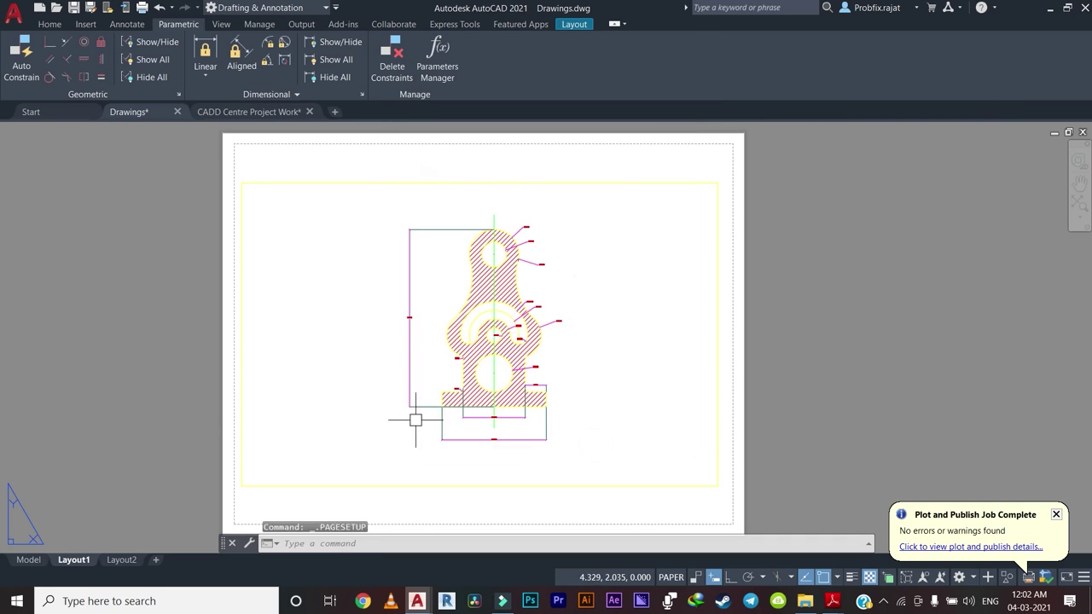
Start plotting Layout1 as a single sheet, choose DWG To PDF.pc3, then cancel.
{"action": "right_click", "coordinate": [85, 561]}
{"action": "left_click", "coordinate": [117, 483]}
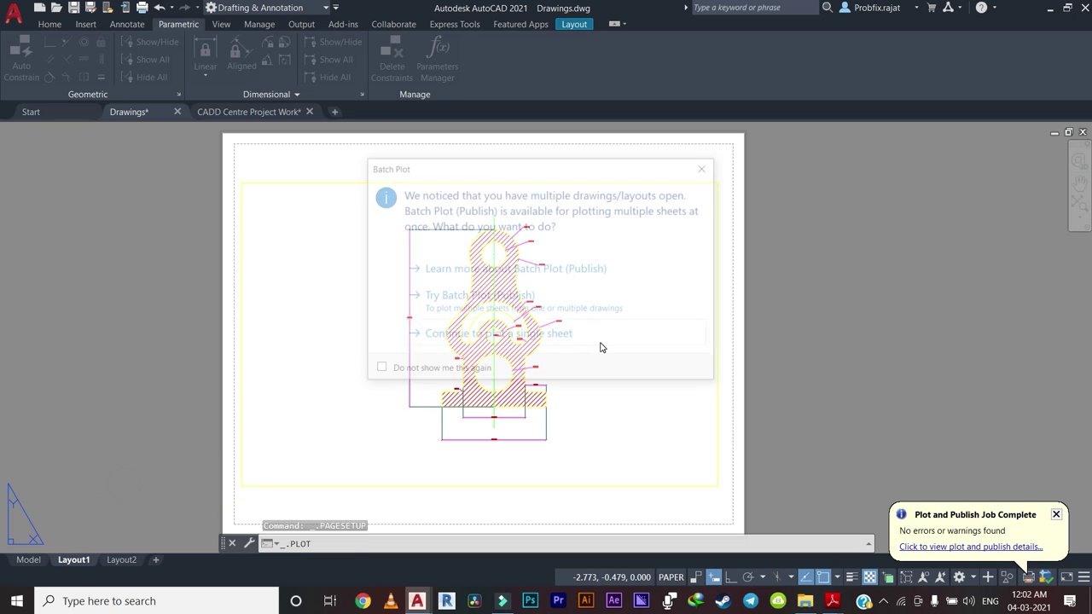
{"action": "left_click", "coordinate": [519, 337]}
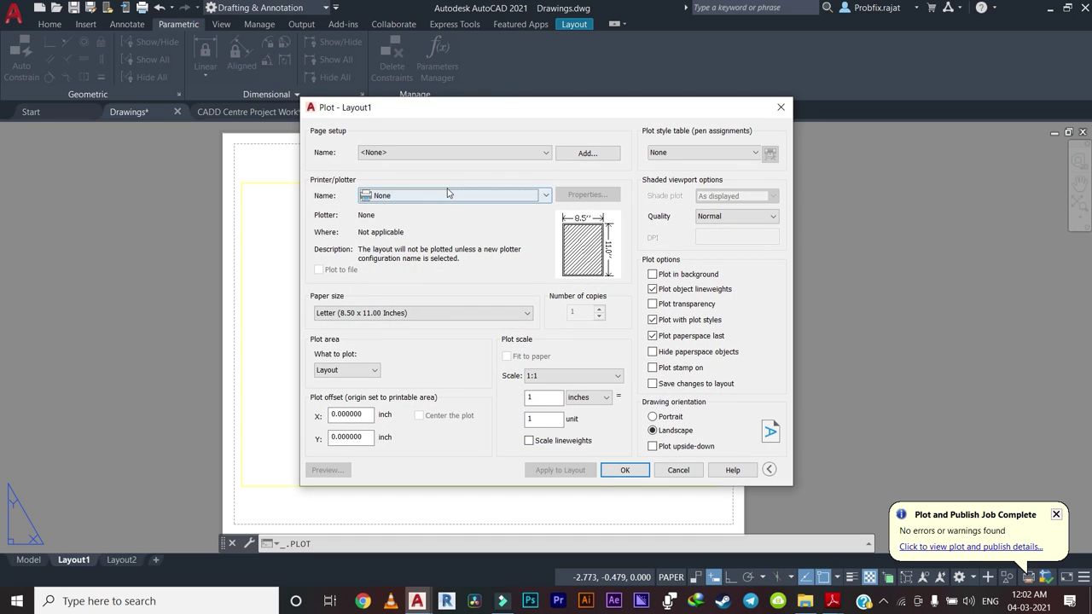
{"action": "left_click", "coordinate": [446, 195]}
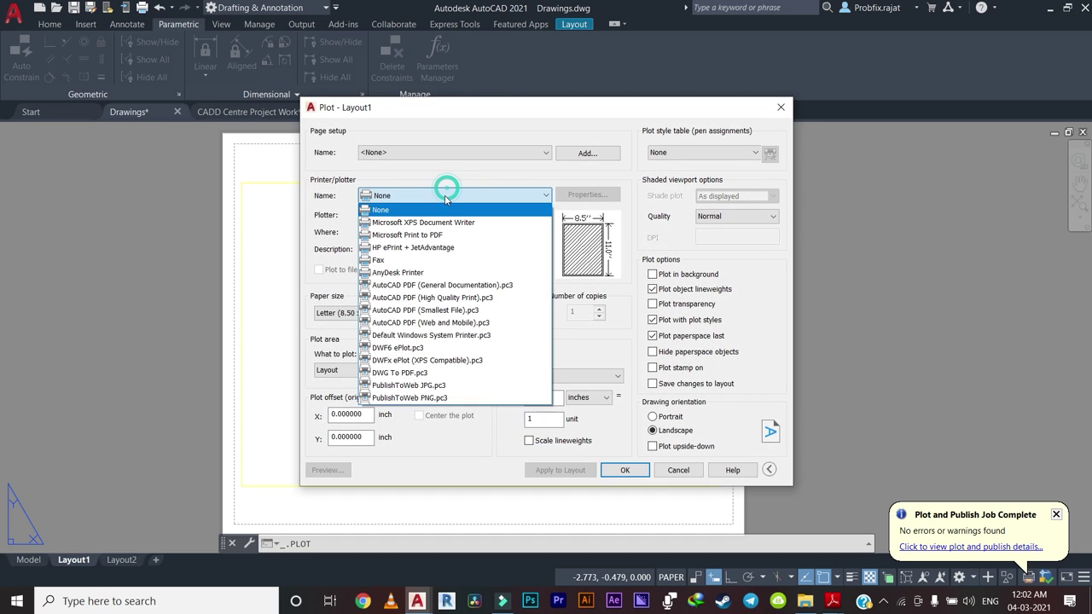
{"action": "left_click", "coordinate": [403, 373]}
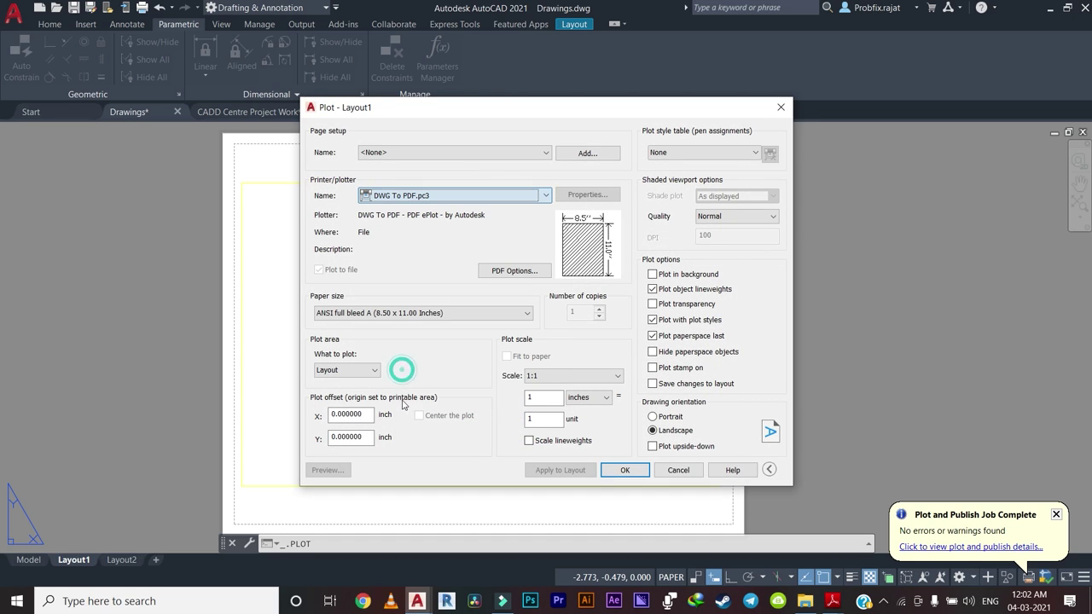
{"action": "left_click", "coordinate": [677, 470]}
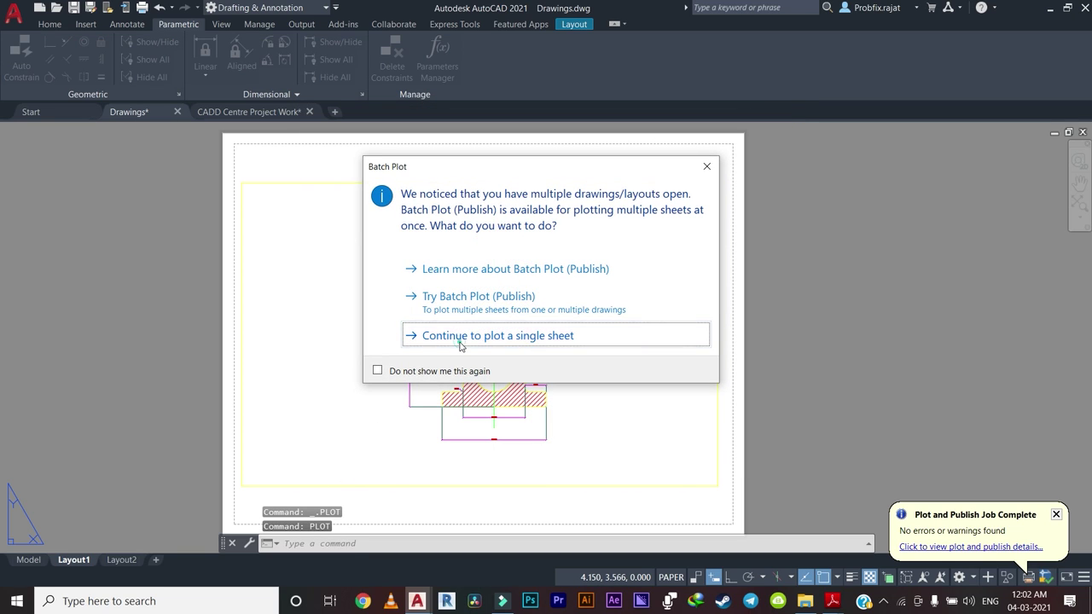
Reopen the Layout1 plot, leave the plot area as Layout, and cancel.
{"action": "left_click", "coordinate": [460, 341]}
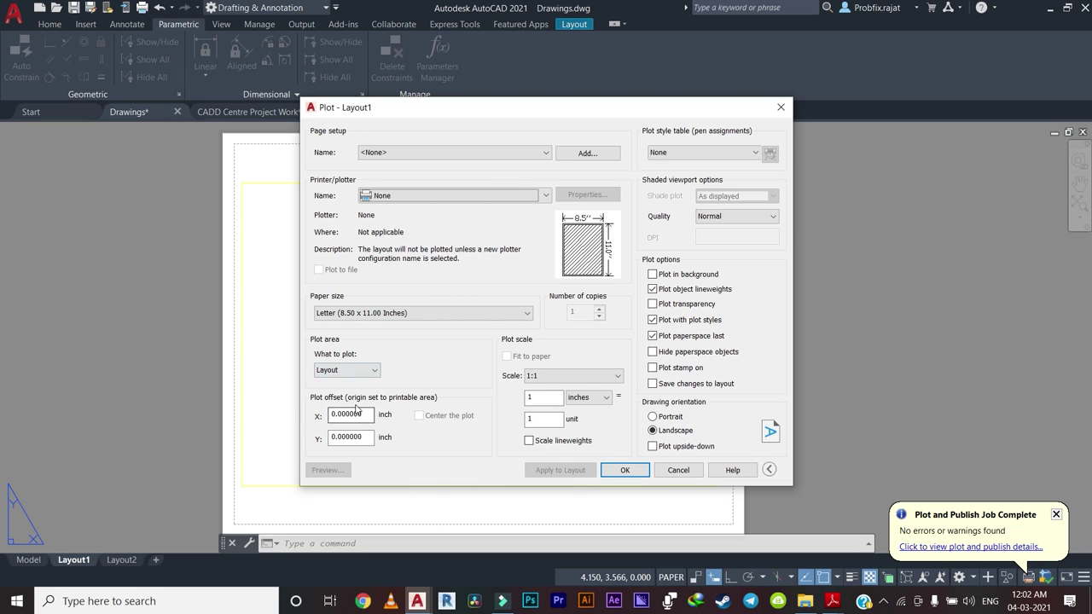
{"action": "left_click", "coordinate": [366, 375]}
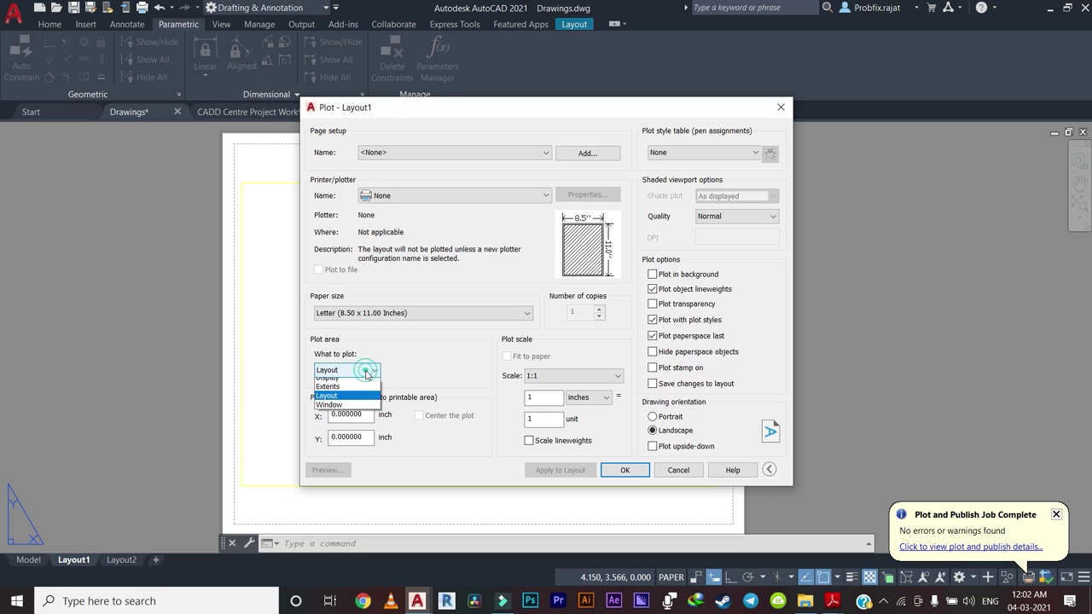
{"action": "left_click", "coordinate": [345, 414]}
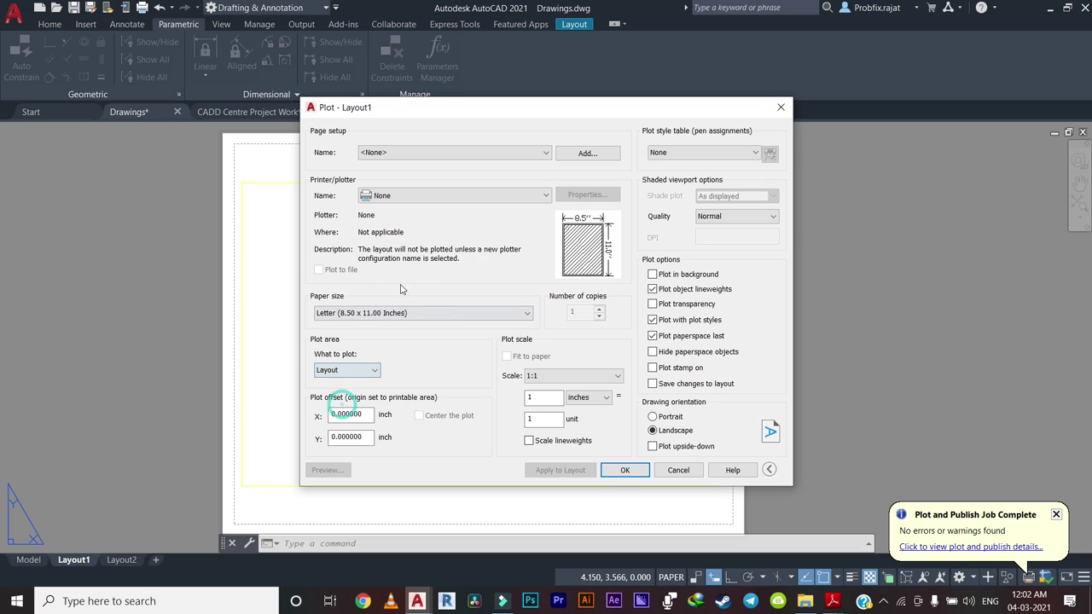
{"action": "left_click", "coordinate": [341, 371]}
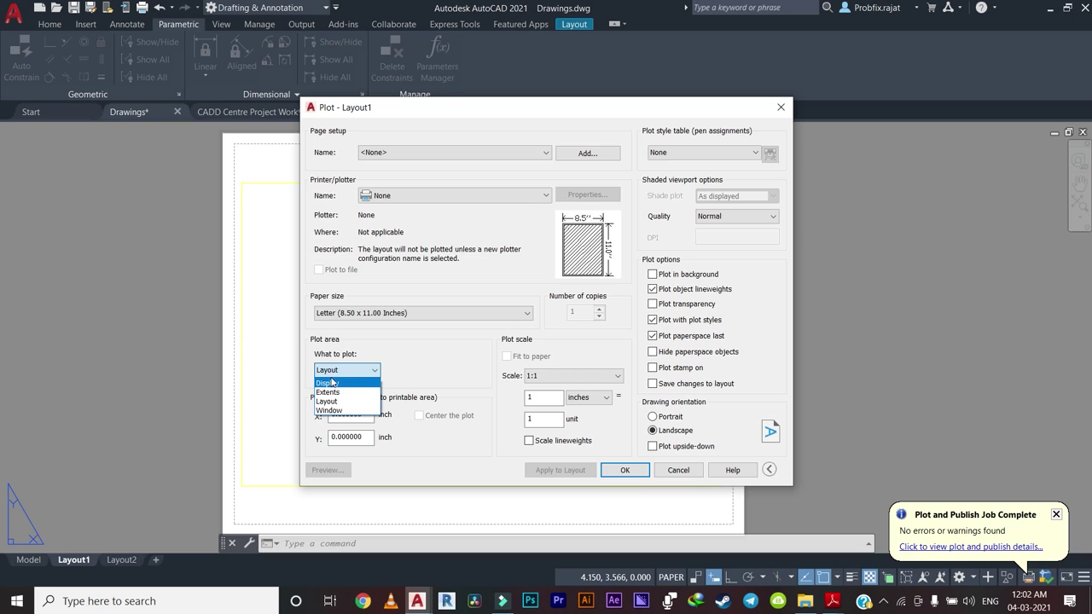
{"action": "left_click", "coordinate": [359, 368]}
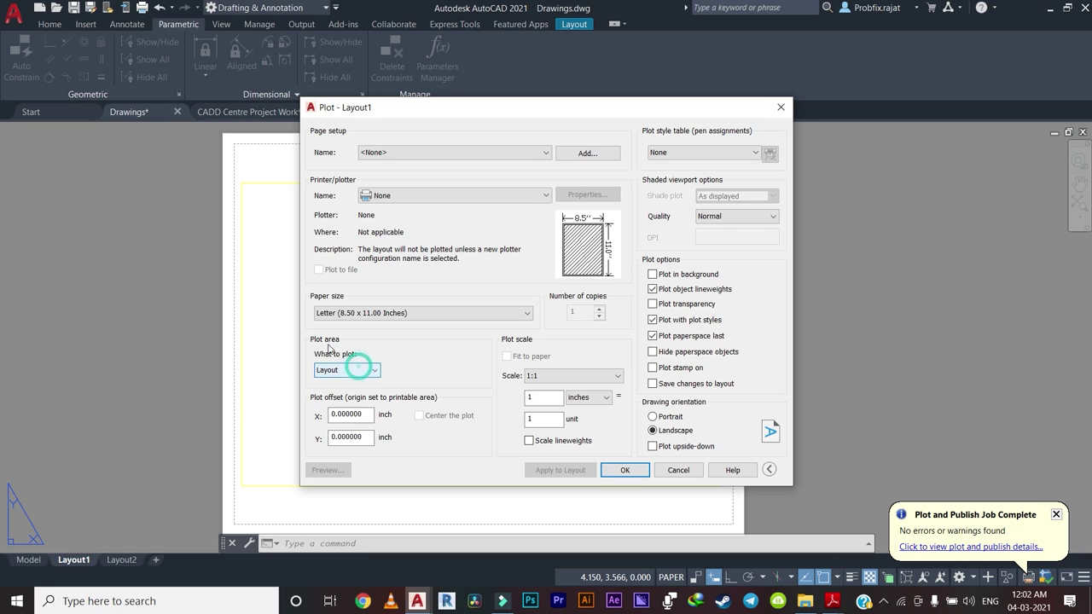
{"action": "left_click", "coordinate": [692, 471]}
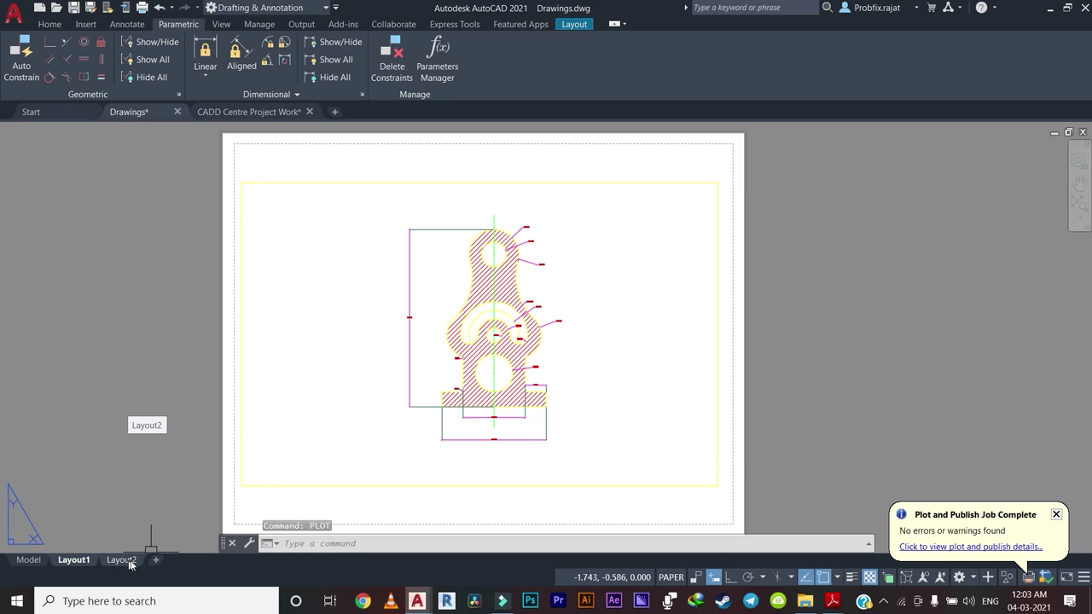
Add a new layout named Layout3.
{"action": "left_click", "coordinate": [156, 561]}
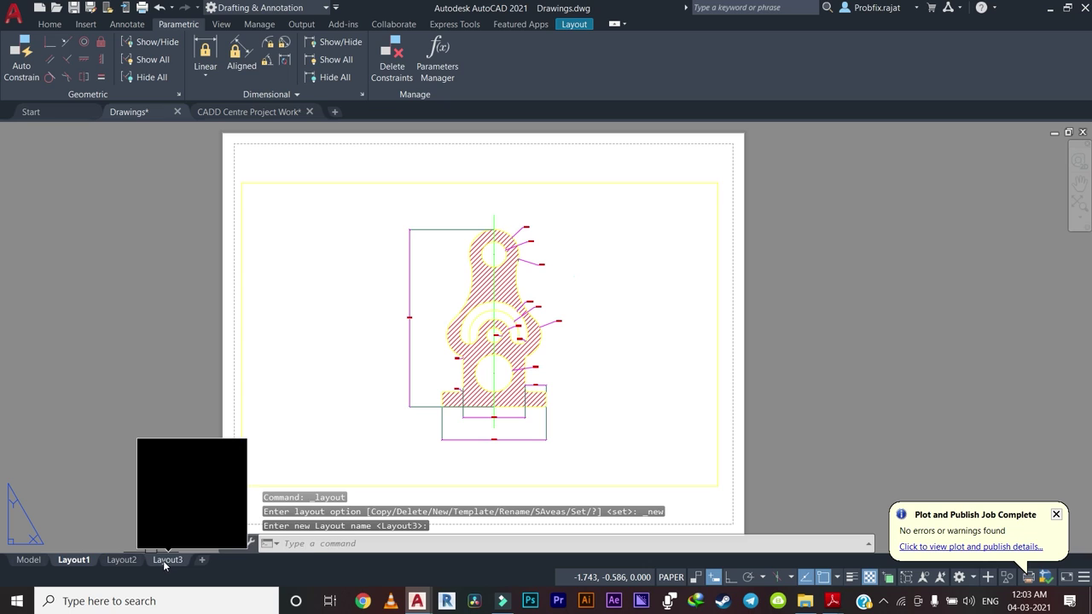
{"action": "right_click", "coordinate": [162, 560]}
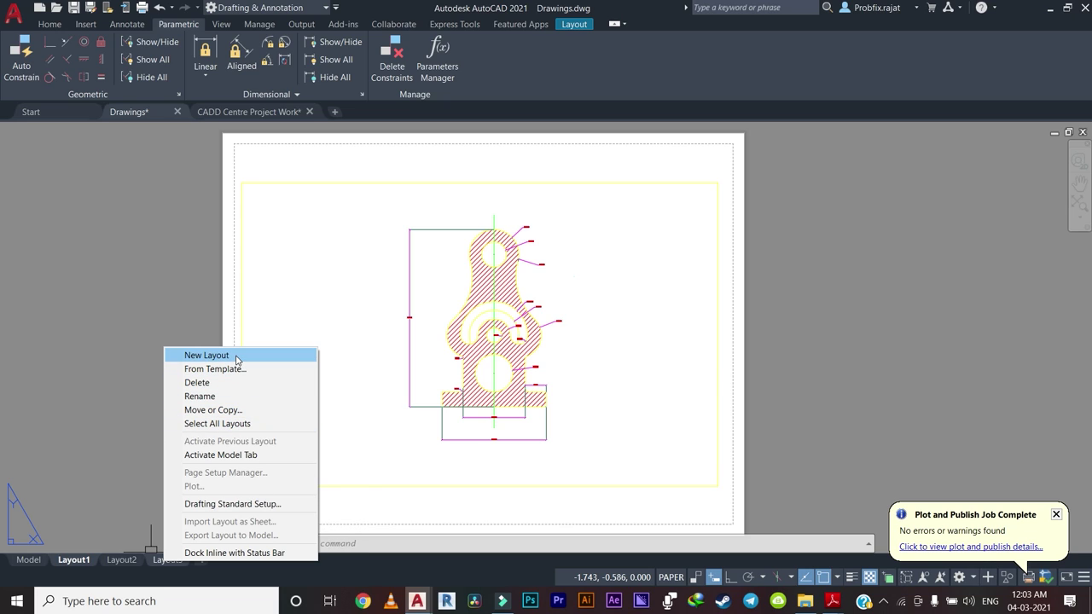
{"action": "left_click", "coordinate": [155, 462]}
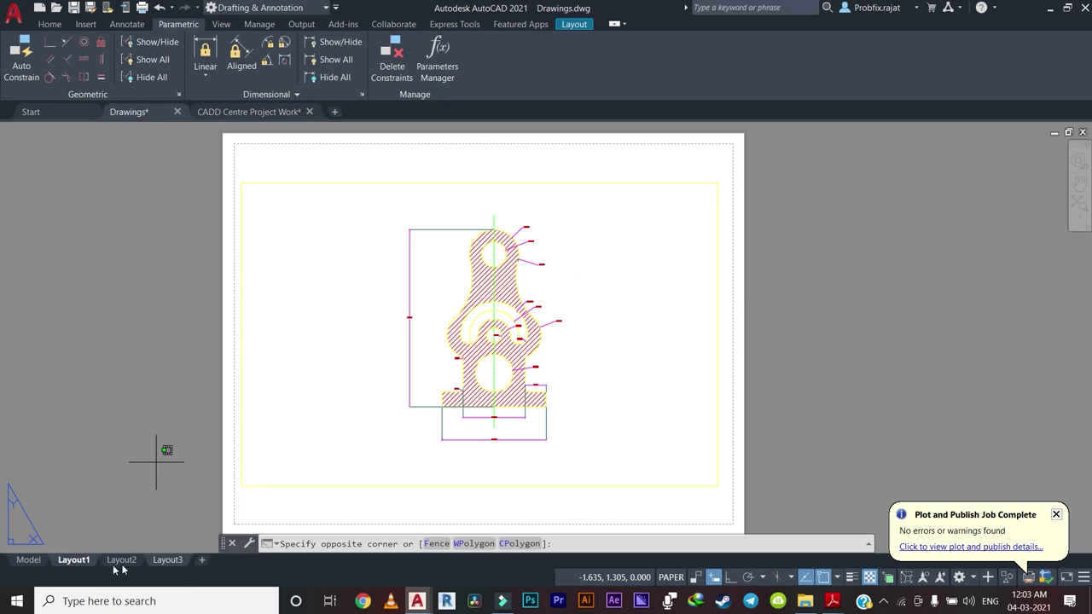
{"action": "left_click", "coordinate": [129, 434]}
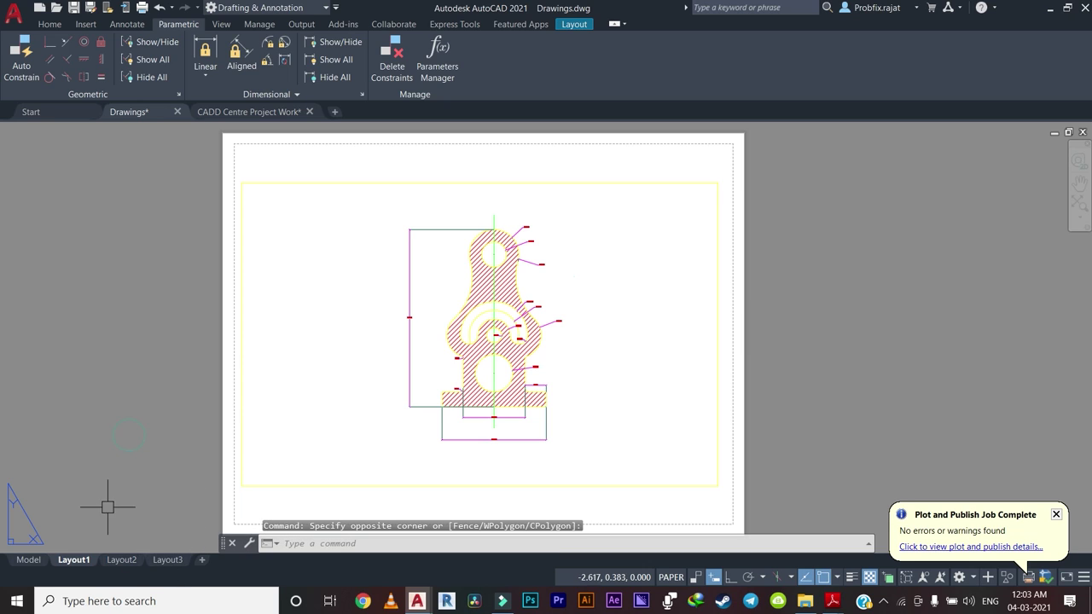
Switch to the Layout3 sheet and bring up its Page Setup Manager.
{"action": "left_click", "coordinate": [120, 561]}
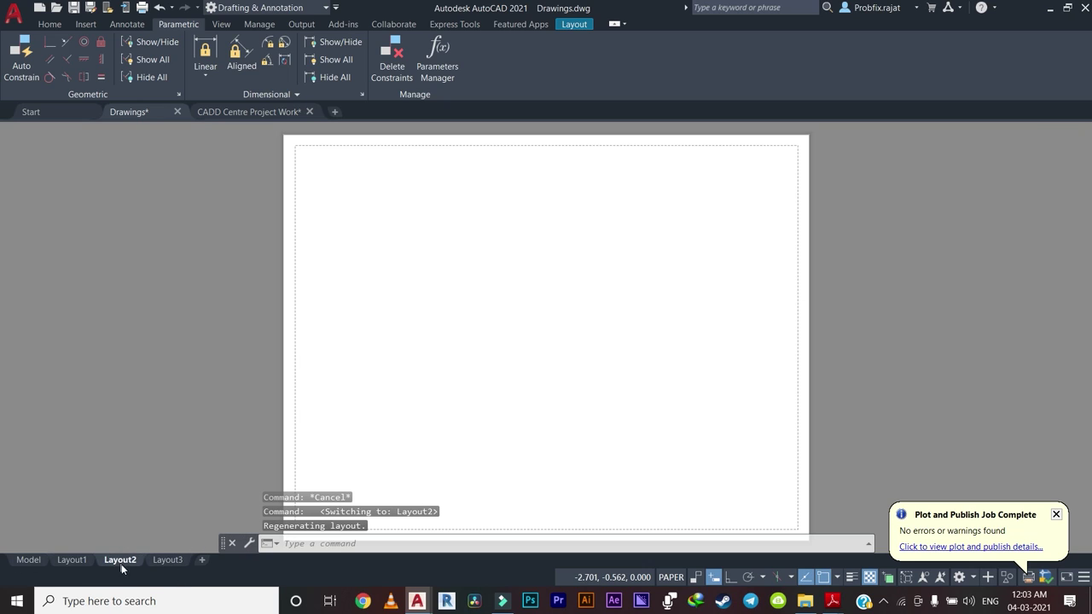
{"action": "left_click", "coordinate": [174, 564]}
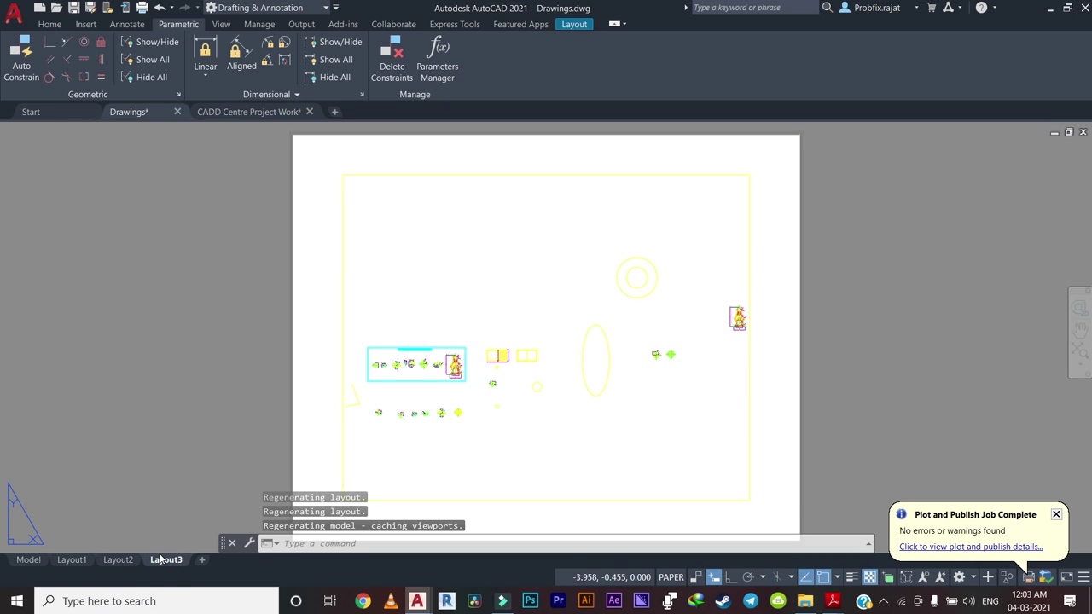
{"action": "right_click", "coordinate": [161, 563]}
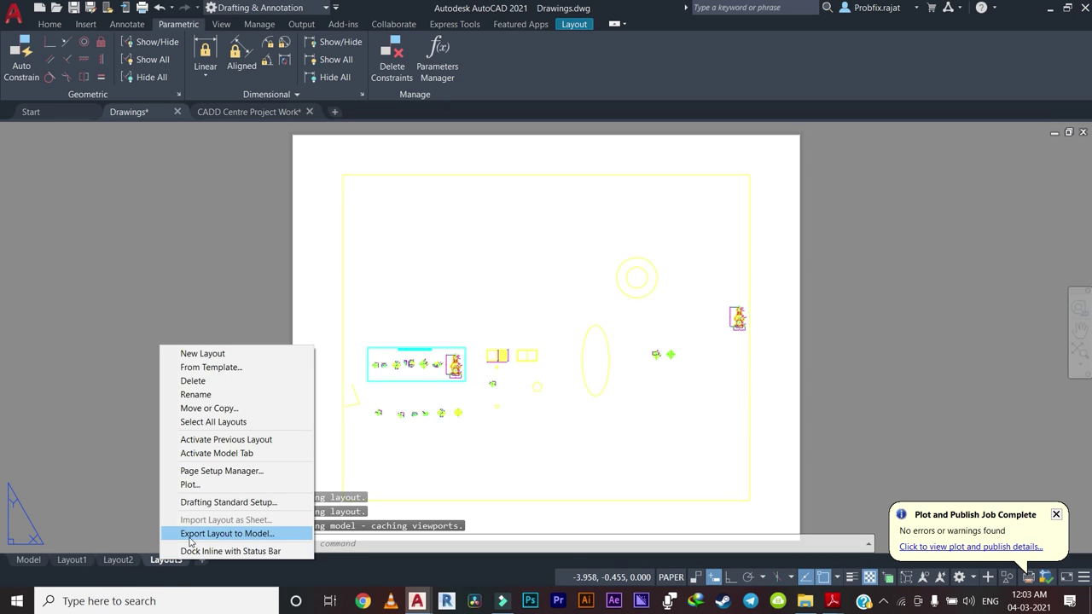
{"action": "left_click", "coordinate": [228, 471]}
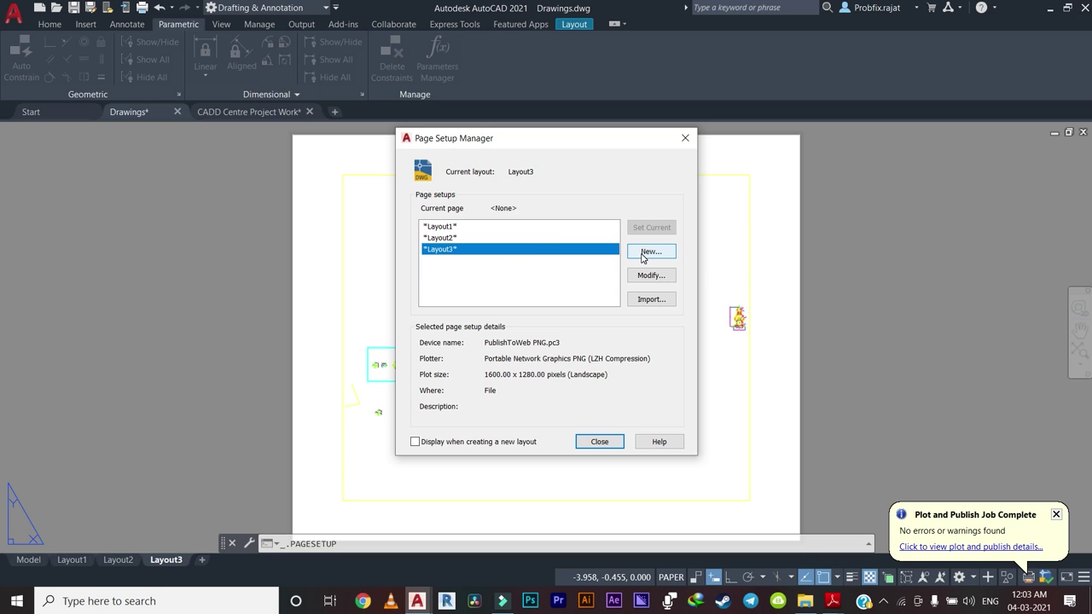
Start modifying the Layout3 page setup, browsing the paper sizes without changing them.
{"action": "left_click", "coordinate": [645, 280]}
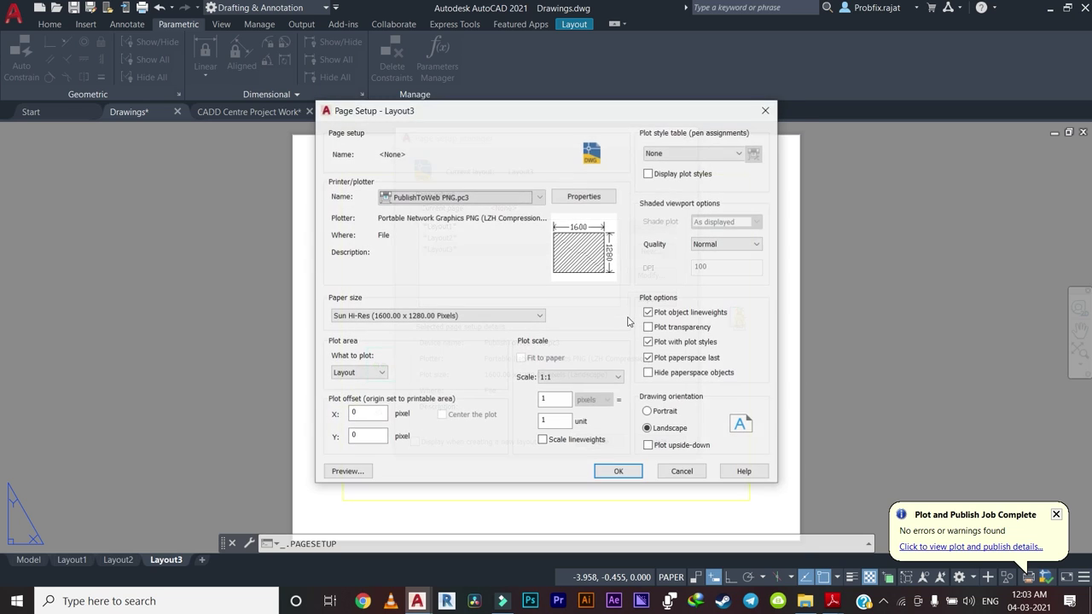
{"action": "left_click", "coordinate": [477, 315]}
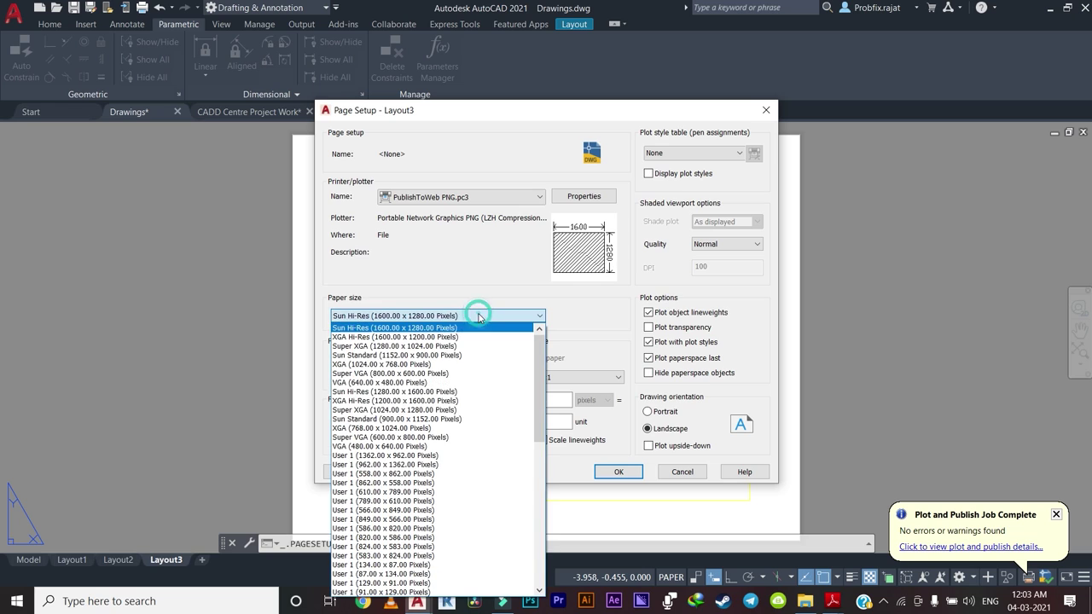
{"action": "scroll", "coordinate": [428, 433], "scroll_direction": "down", "scroll_amount": 2}
{"action": "scroll", "coordinate": [428, 433], "scroll_direction": "down", "scroll_amount": 2}
{"action": "scroll", "coordinate": [428, 433], "scroll_direction": "down", "scroll_amount": 2}
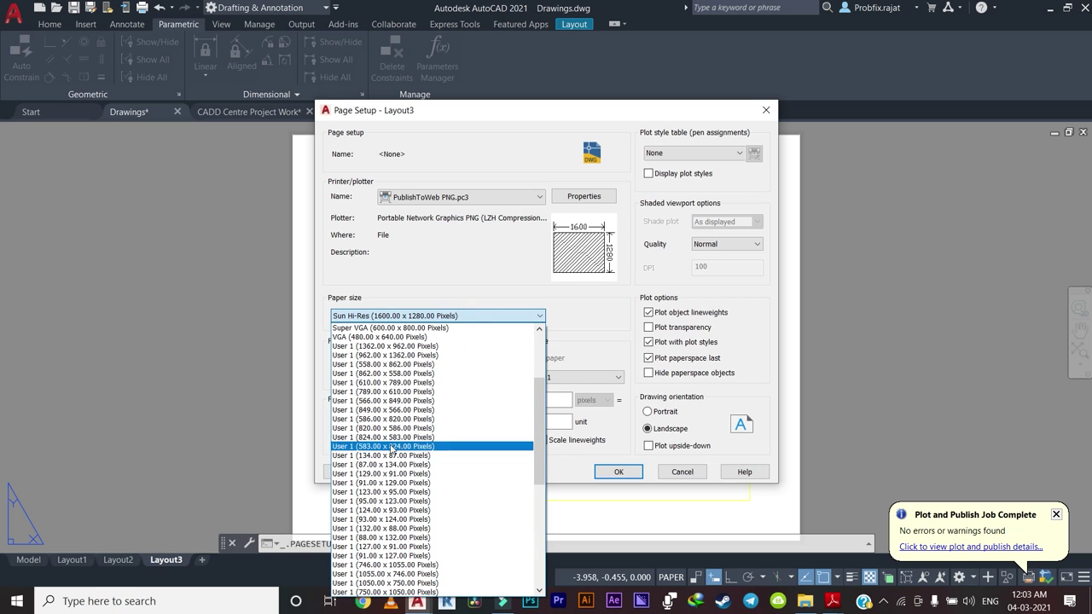
{"action": "scroll", "coordinate": [401, 340], "scroll_direction": "up", "scroll_amount": 4}
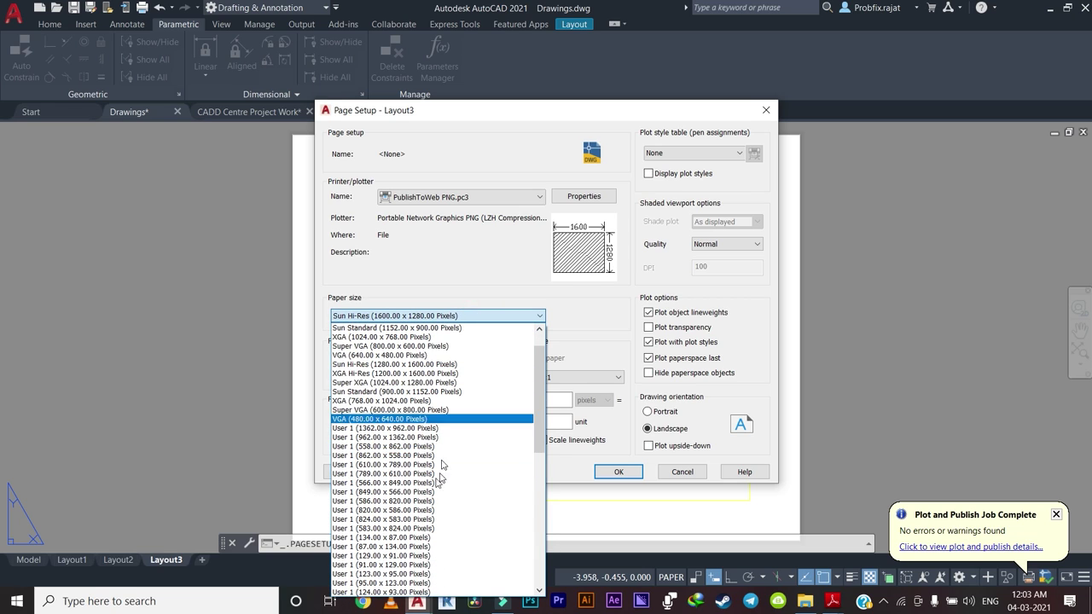
{"action": "left_click", "coordinate": [414, 272]}
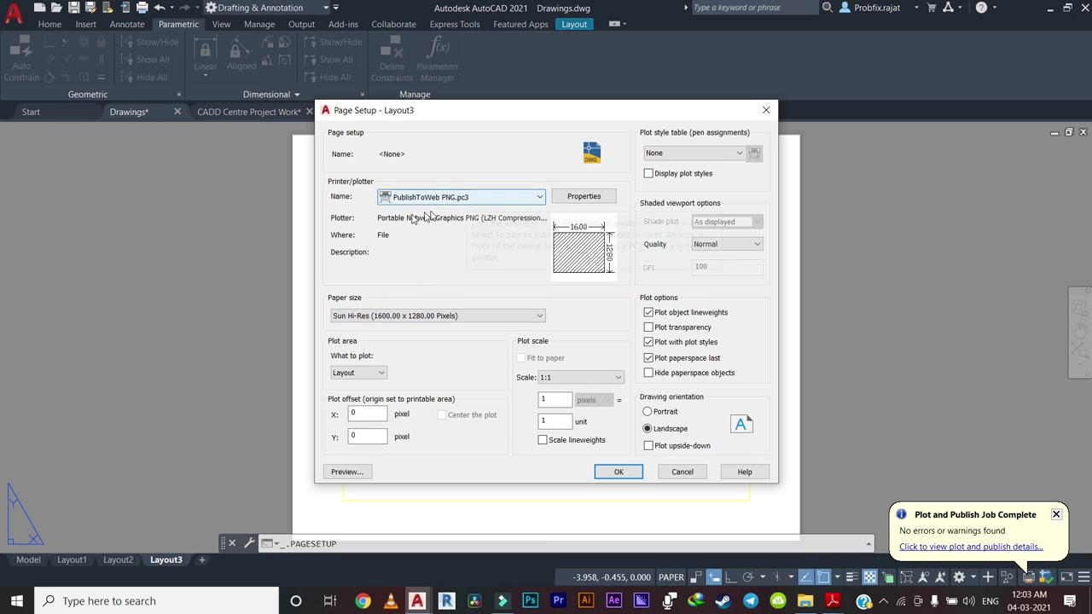
Set the plotter to DWG To PDF.pc3 and paper to ISO A3 (420.00 x 297.00 MM).
{"action": "left_click", "coordinate": [479, 199]}
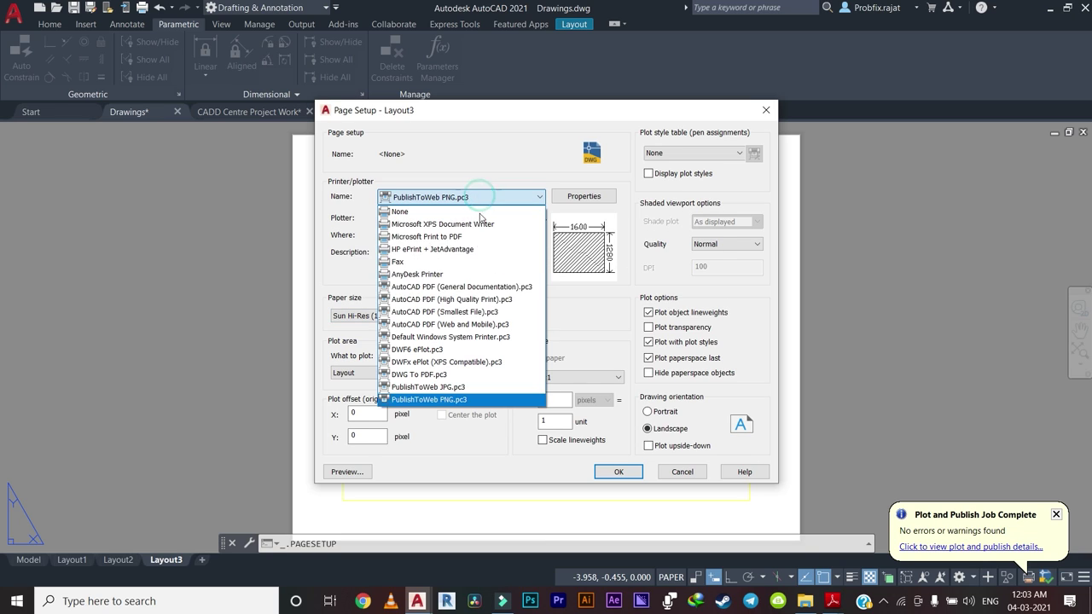
{"action": "left_click", "coordinate": [437, 377]}
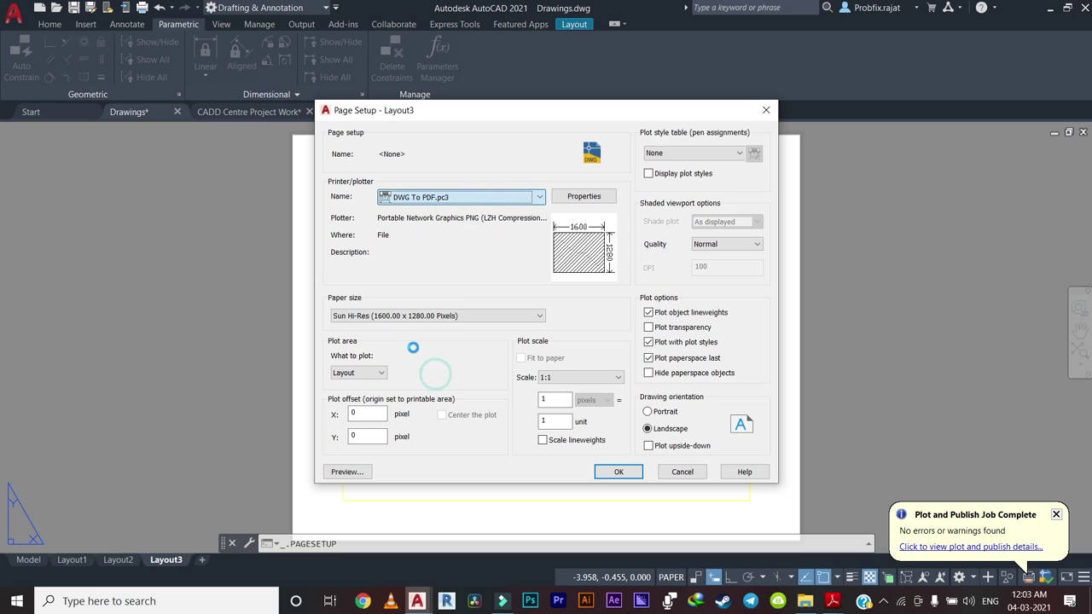
{"action": "left_click", "coordinate": [405, 317]}
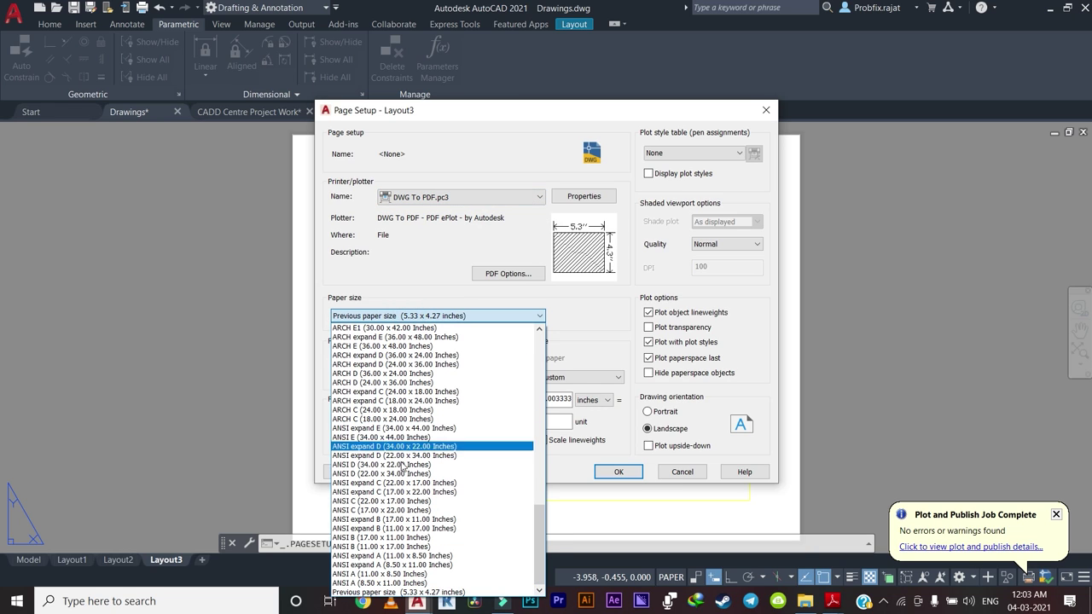
{"action": "scroll", "coordinate": [422, 411], "scroll_direction": "up", "scroll_amount": 2}
{"action": "scroll", "coordinate": [422, 410], "scroll_direction": "up", "scroll_amount": 2}
{"action": "scroll", "coordinate": [422, 410], "scroll_direction": "up", "scroll_amount": 2}
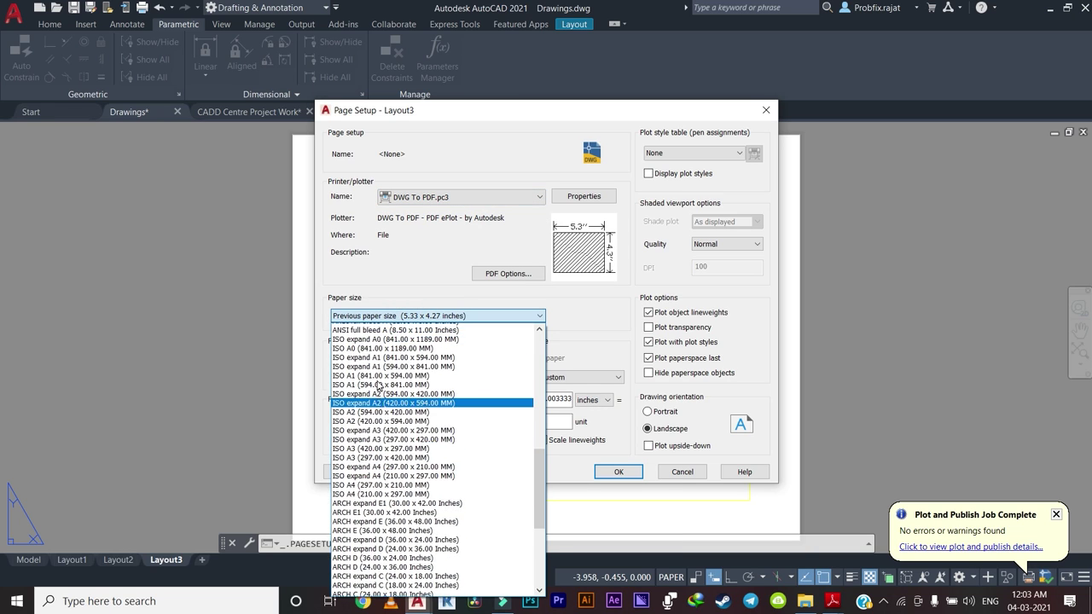
{"action": "scroll", "coordinate": [422, 410], "scroll_direction": "up", "scroll_amount": 2}
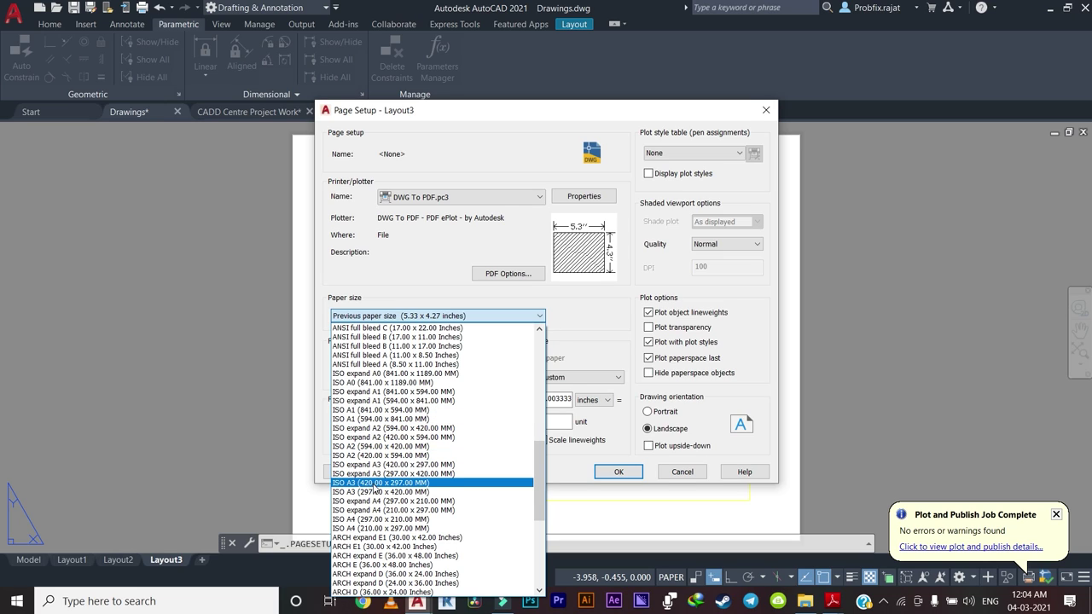
{"action": "left_click", "coordinate": [377, 483]}
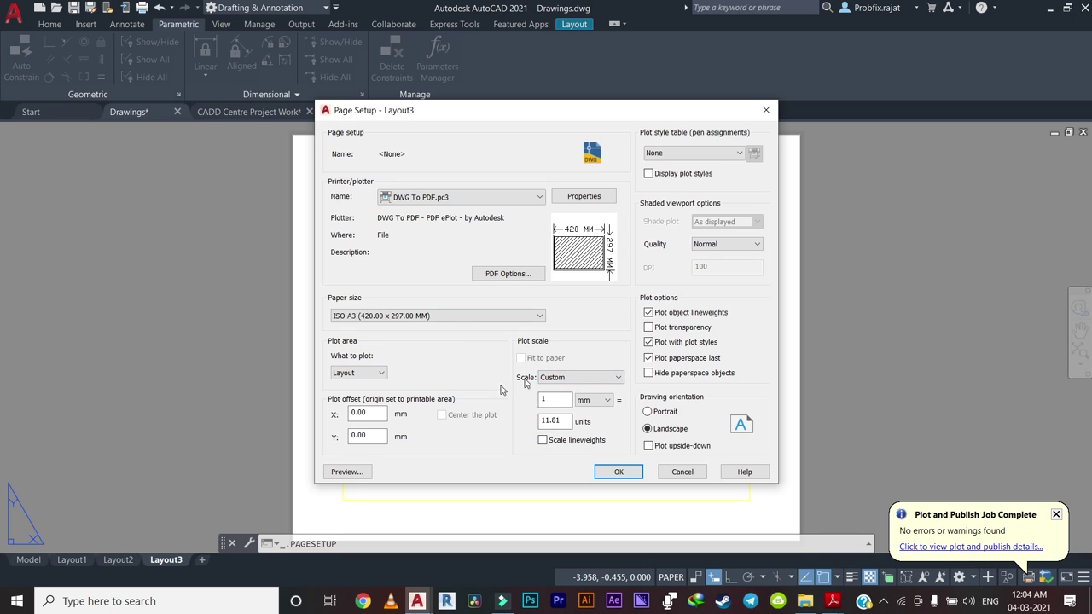
{"action": "left_click", "coordinate": [599, 473]}
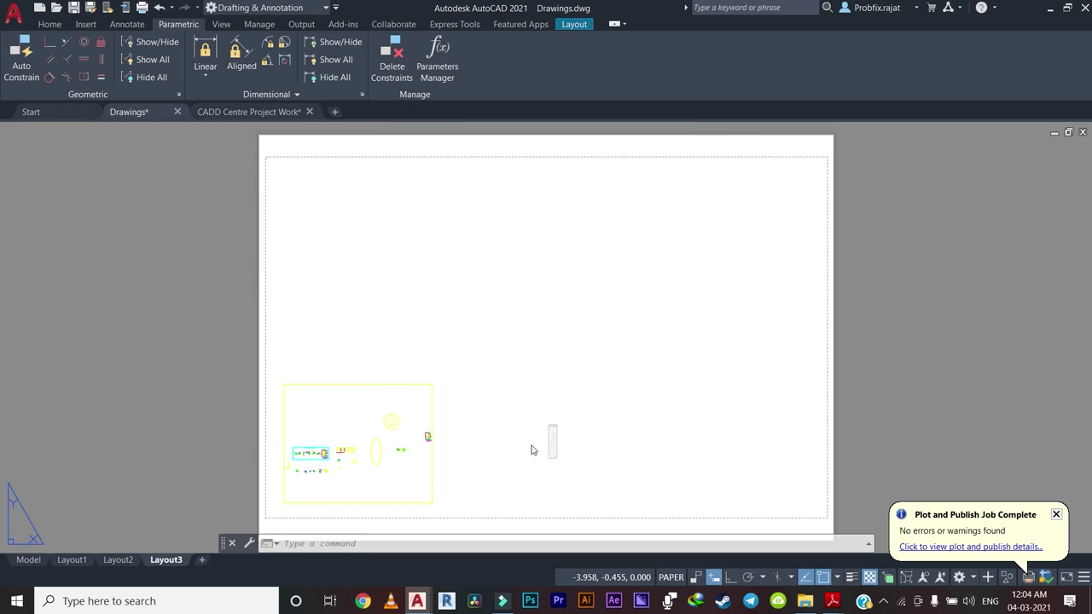
Stretch the Layout3 viewport's top and right edges out to the A3 sheet margins.
{"action": "left_click", "coordinate": [432, 405]}
{"action": "left_click", "coordinate": [432, 384]}
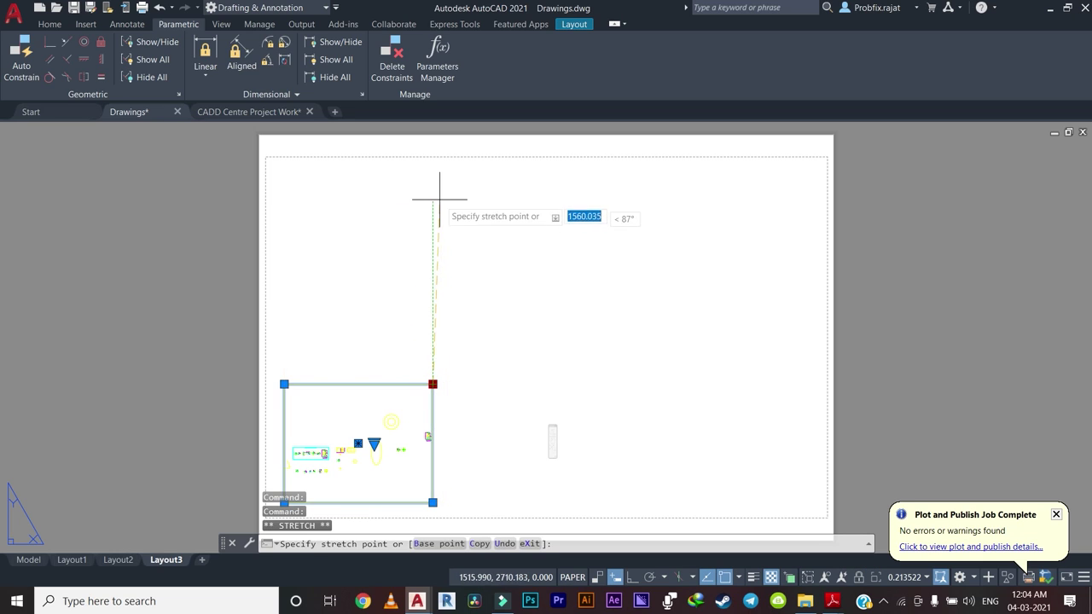
{"action": "left_click", "coordinate": [432, 169]}
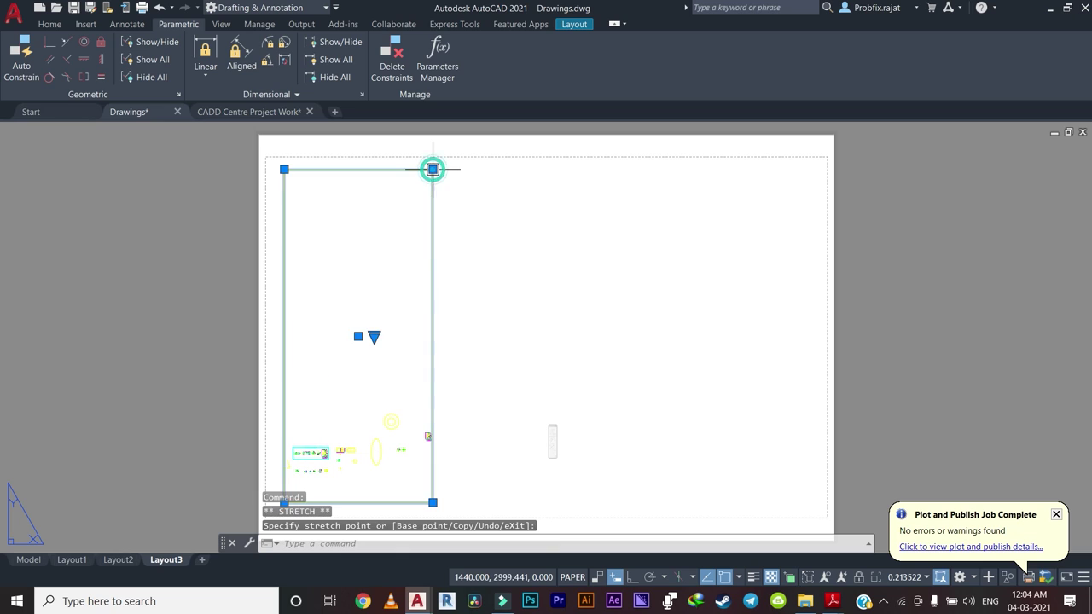
{"action": "left_click", "coordinate": [432, 502]}
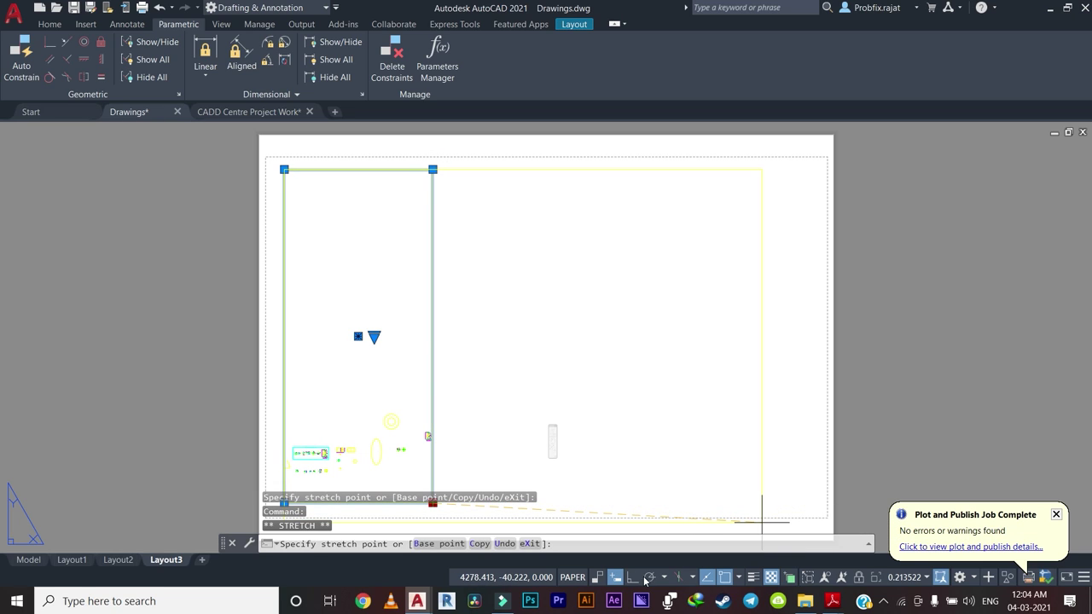
{"action": "left_click", "coordinate": [631, 578]}
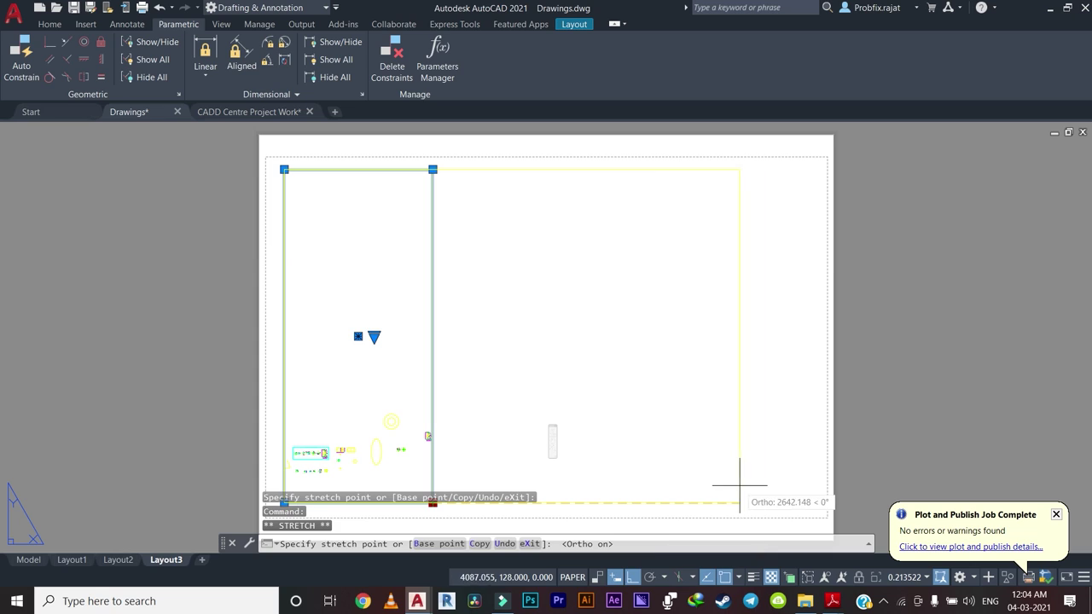
{"action": "left_click", "coordinate": [813, 492]}
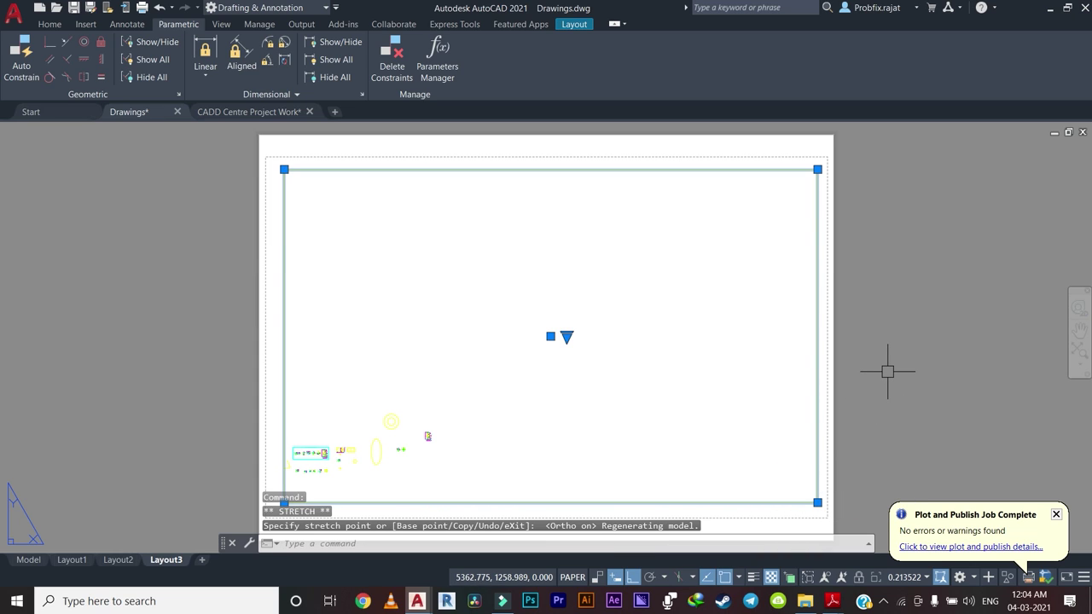
{"action": "key", "text": "Escape"}
{"action": "key", "text": "Escape"}
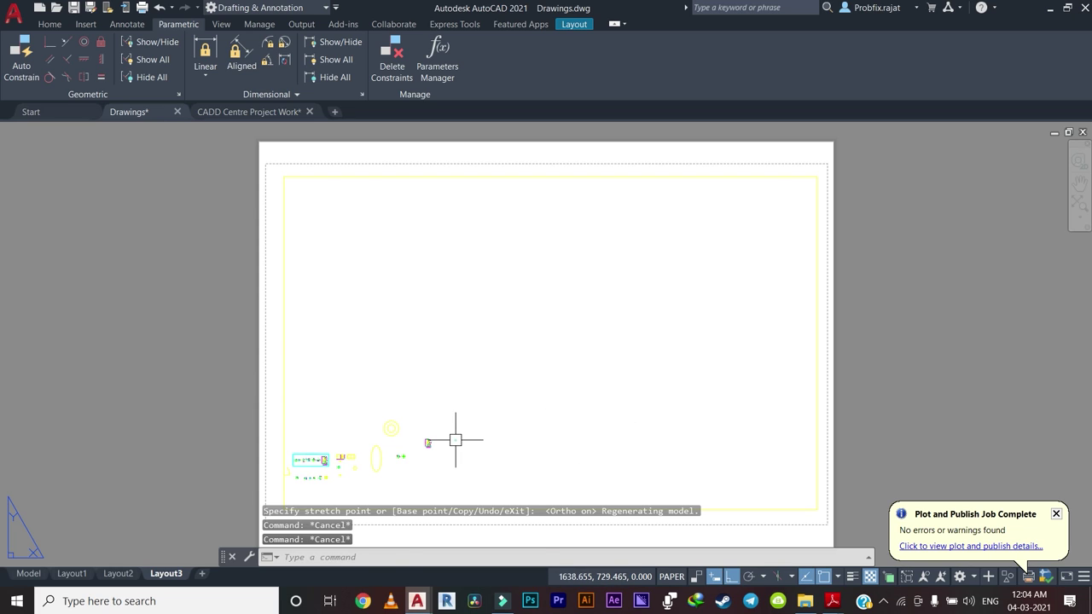
Window-zoom the hatched part inside the Layout3 viewport, then return to paper space.
{"action": "double_click", "coordinate": [455, 439]}
{"action": "scroll", "coordinate": [488, 417], "scroll_direction": "up", "scroll_amount": 5}
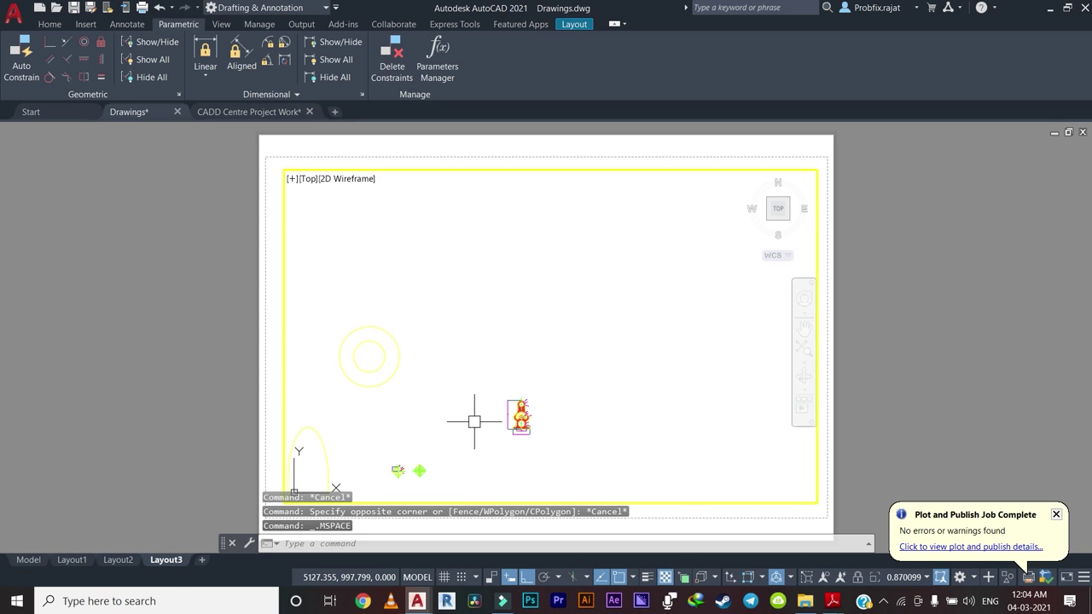
{"action": "middle_click_drag", "start_coordinate": [491, 419], "coordinate": [468, 414]}
{"action": "type", "text": "z"}
{"action": "key", "text": "Return"}
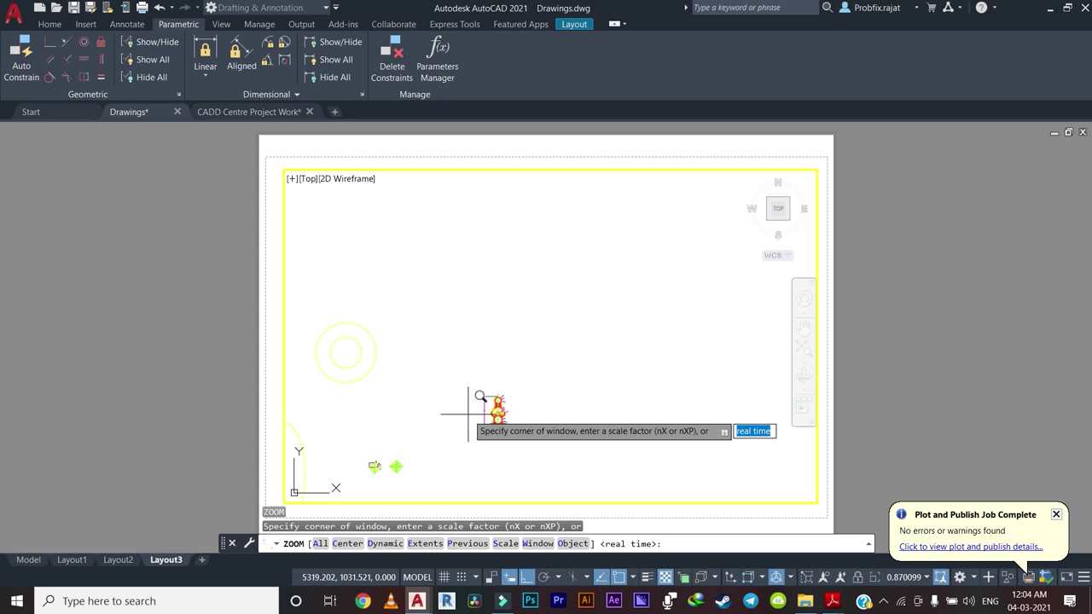
{"action": "left_click", "coordinate": [479, 393]}
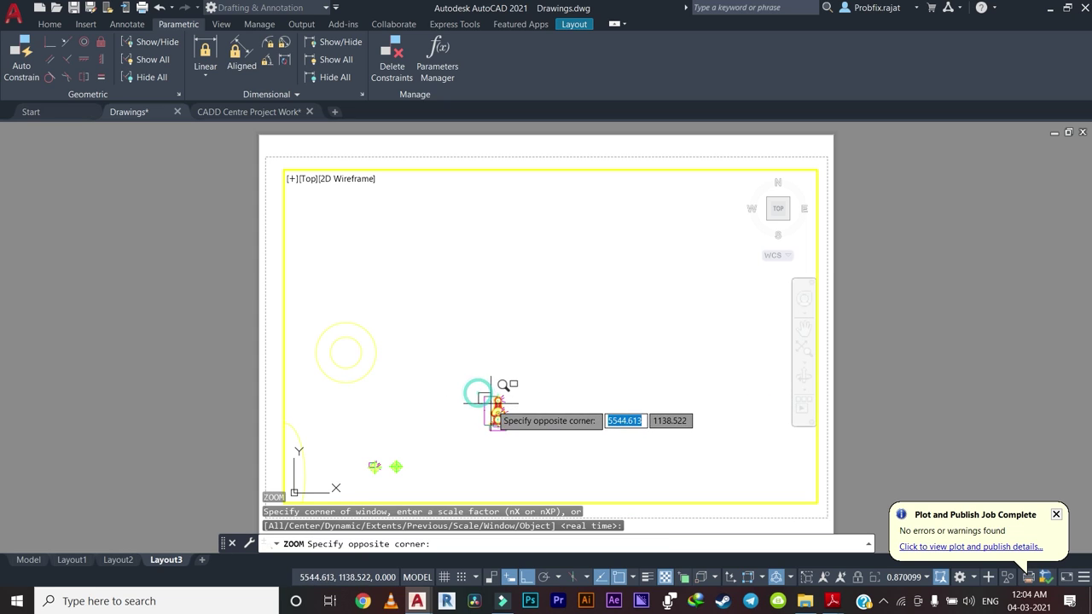
{"action": "left_click", "coordinate": [512, 433]}
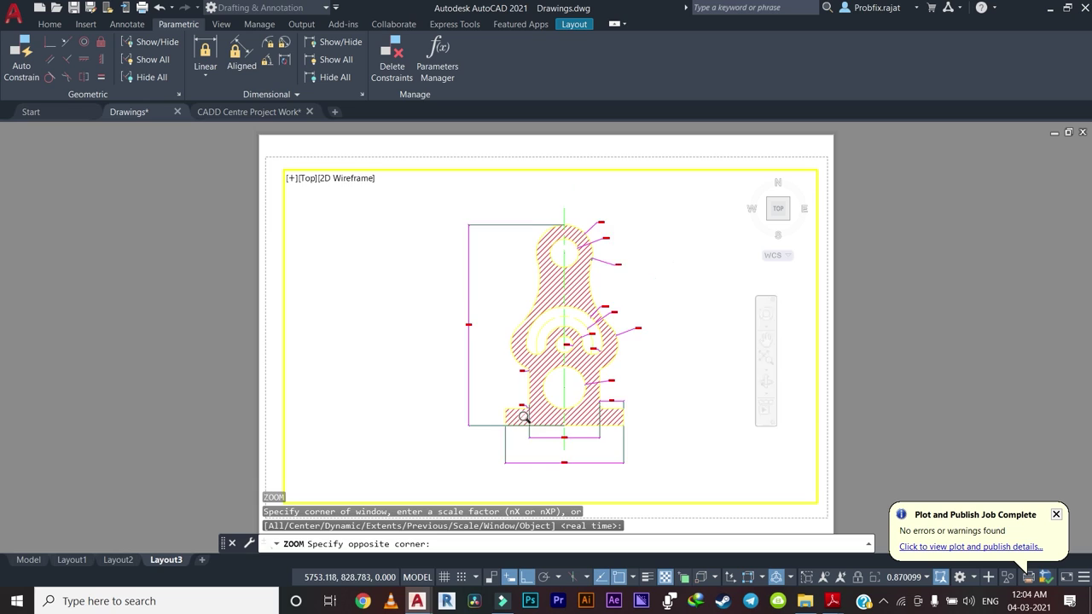
{"action": "double_click", "coordinate": [693, 148]}
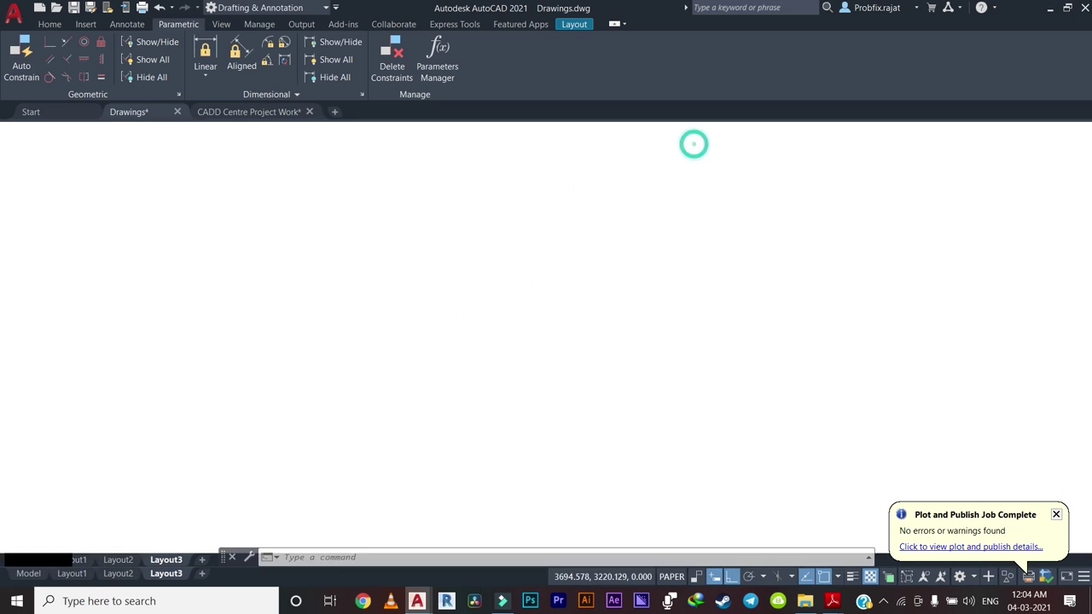
Select the viewport, bring up the Layout ribbon tab, and reposition the sheet view.
{"action": "scroll", "coordinate": [677, 368], "scroll_direction": "down", "scroll_amount": 1}
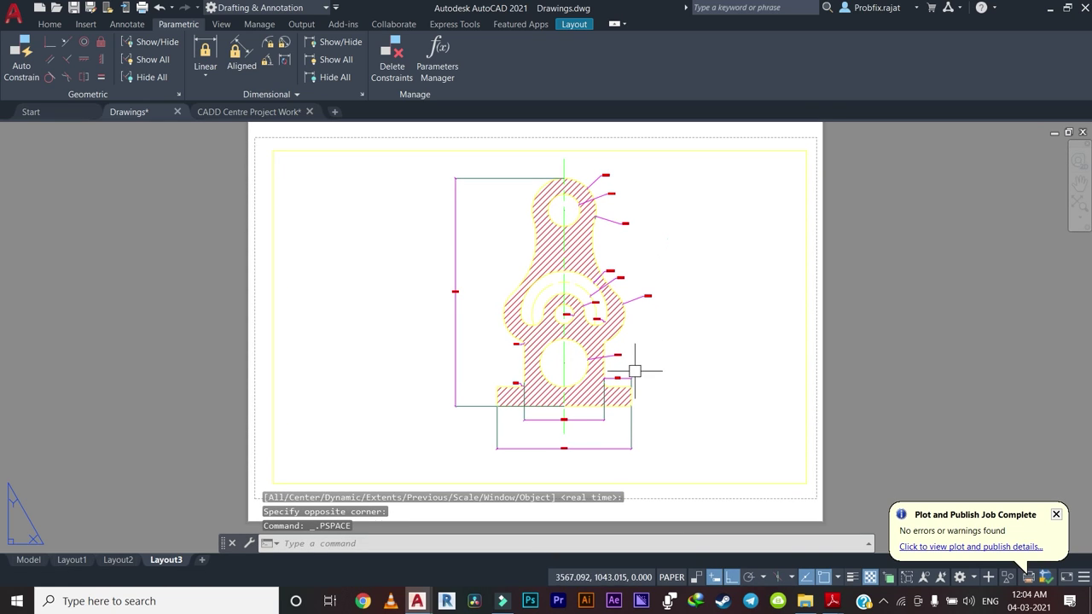
{"action": "scroll", "coordinate": [560, 324], "scroll_direction": "up", "scroll_amount": 1}
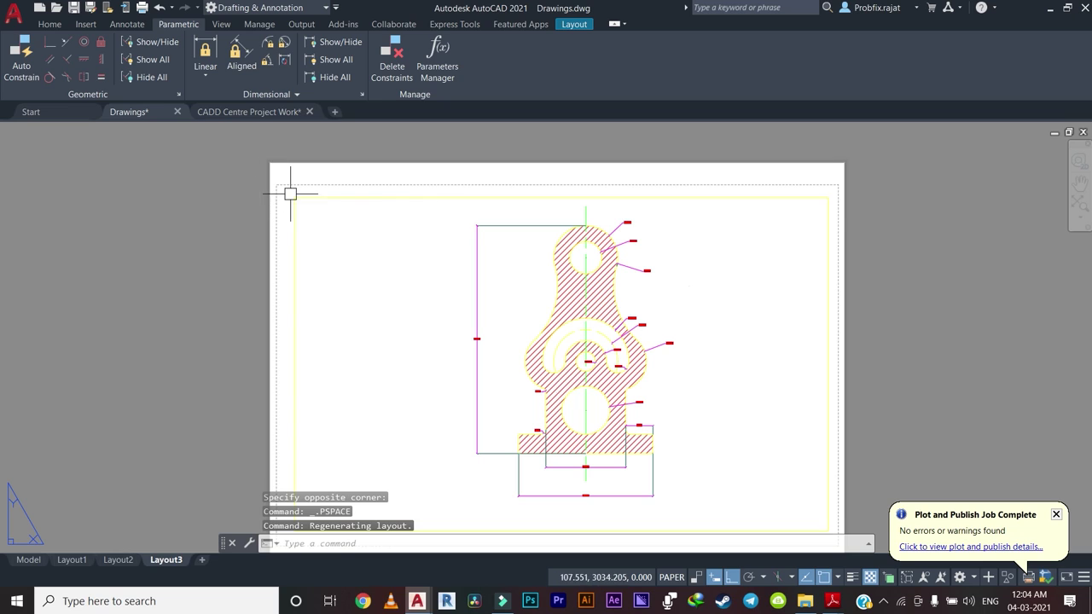
{"action": "scroll", "coordinate": [275, 183], "scroll_direction": "up", "scroll_amount": 4}
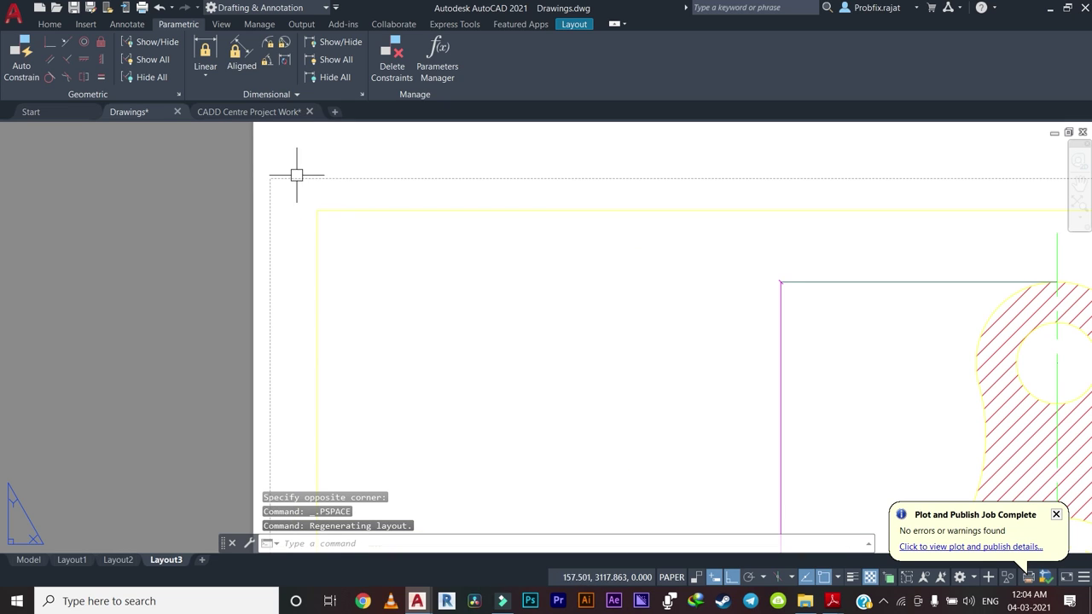
{"action": "scroll", "coordinate": [281, 307], "scroll_direction": "down", "scroll_amount": 6}
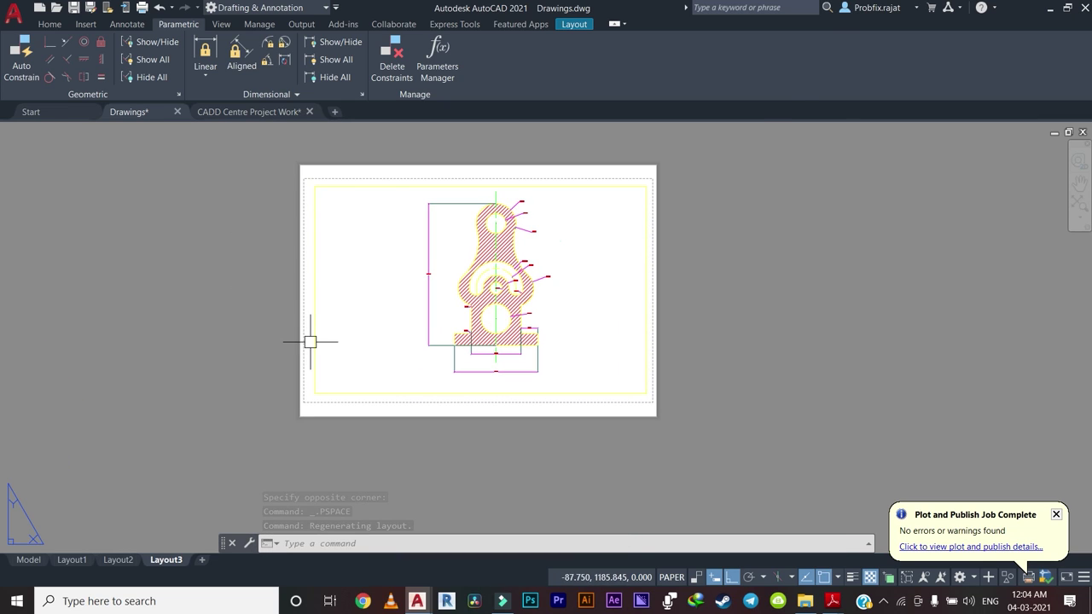
{"action": "scroll", "coordinate": [619, 220], "scroll_direction": "up", "scroll_amount": 5}
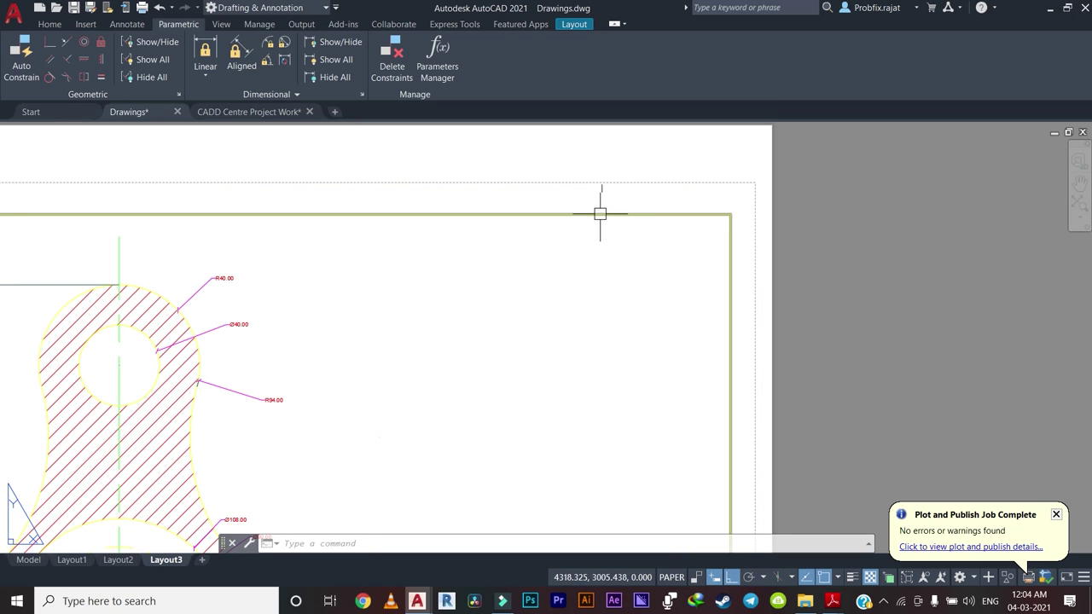
{"action": "left_click", "coordinate": [600, 214]}
{"action": "scroll", "coordinate": [510, 255], "scroll_direction": "down", "scroll_amount": 4}
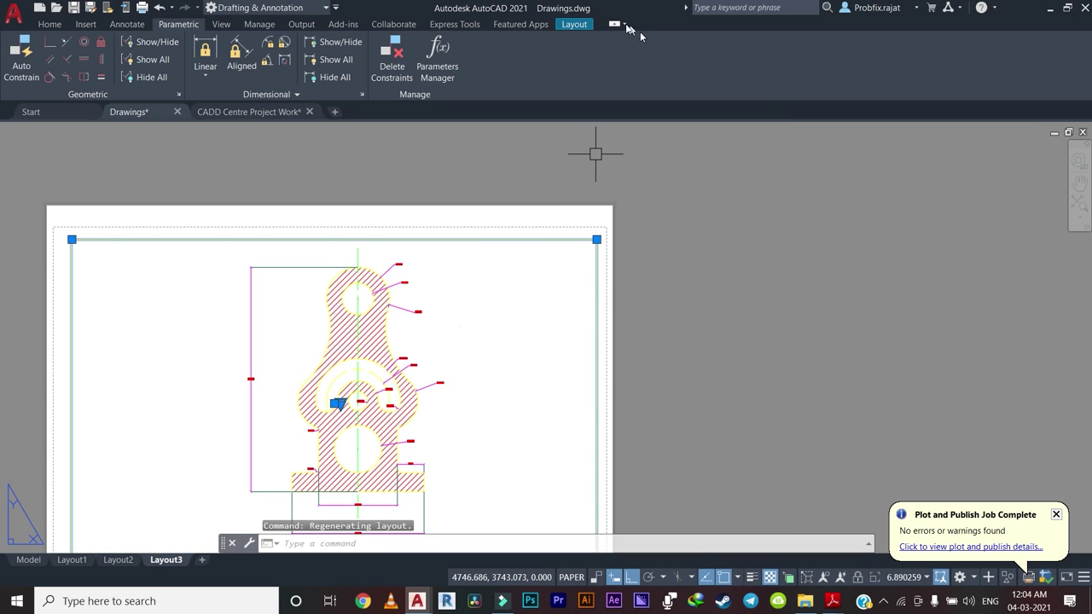
{"action": "left_click", "coordinate": [573, 24]}
{"action": "scroll", "coordinate": [264, 165], "scroll_direction": "down", "scroll_amount": 2}
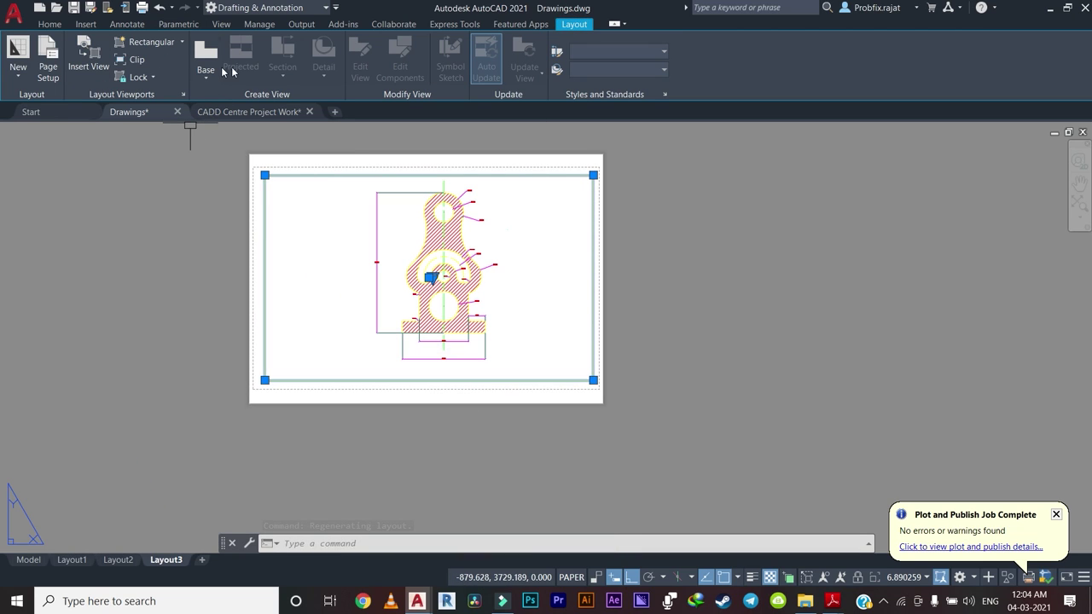
{"action": "scroll", "coordinate": [420, 223], "scroll_direction": "up", "scroll_amount": 2}
{"action": "middle_click_drag", "start_coordinate": [418, 219], "coordinate": [420, 259]}
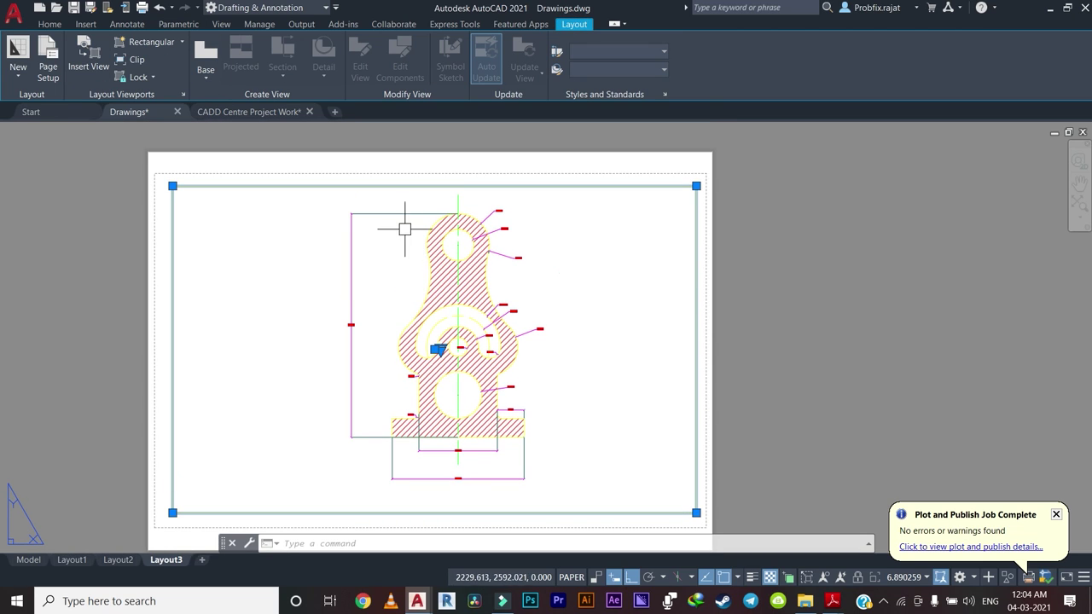
{"action": "key", "text": "Escape"}
{"action": "key", "text": "Escape"}
{"action": "scroll", "coordinate": [180, 193], "scroll_direction": "up", "scroll_amount": 4}
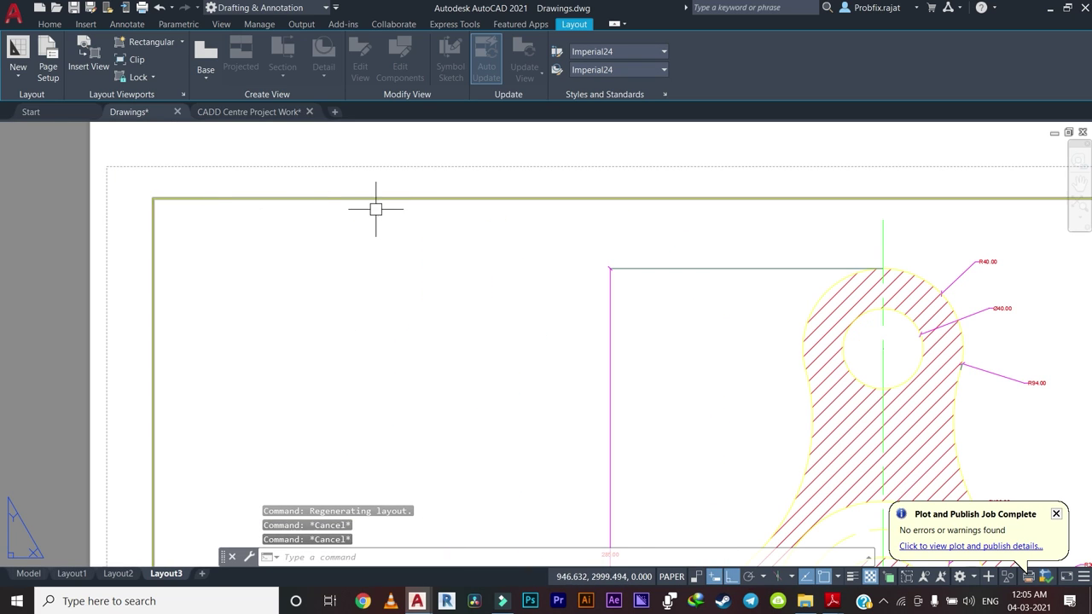
{"action": "scroll", "coordinate": [375, 205], "scroll_direction": "down", "scroll_amount": 6}
{"action": "scroll", "coordinate": [364, 255], "scroll_direction": "up", "scroll_amount": 2}
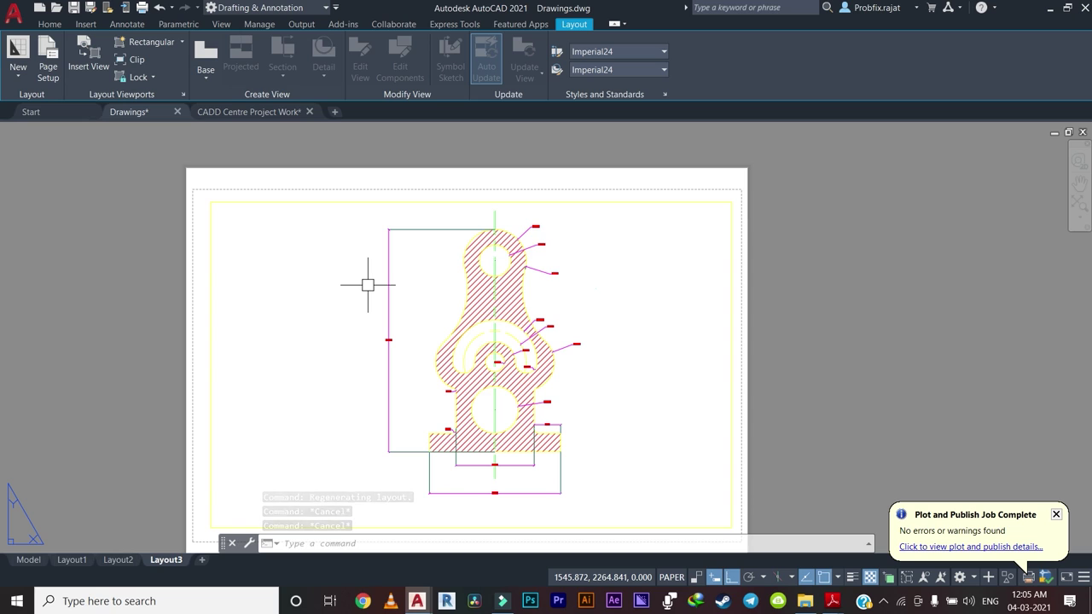
Preview Layout3, then plot it to Drawings-Layout3.pdf on the Desktop.
{"action": "type", "text": "p"}
{"action": "type", "text": "t"}
{"action": "key", "text": "Return"}
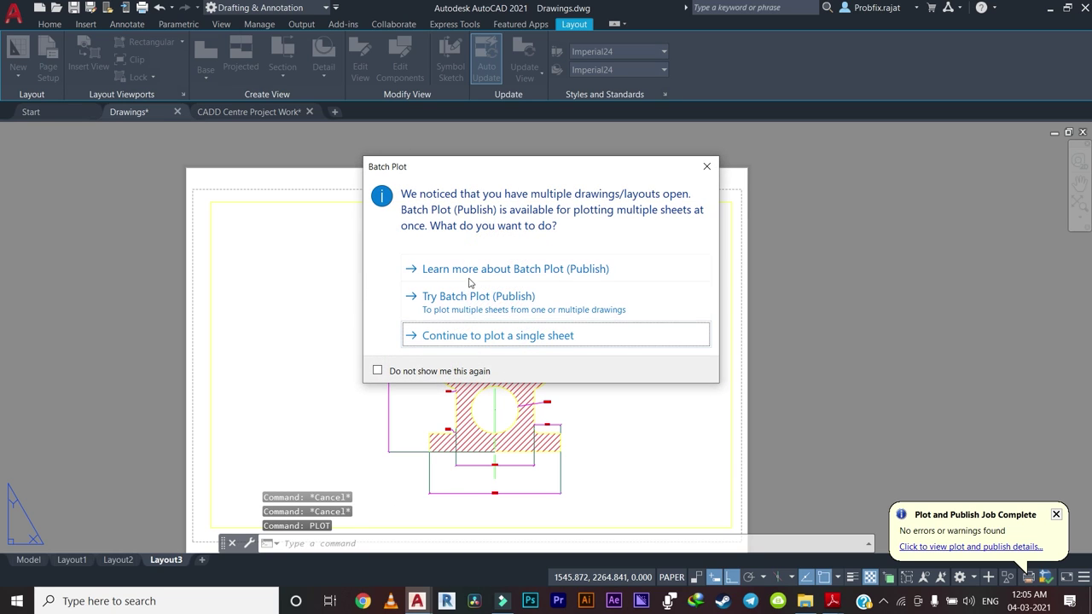
{"action": "left_click", "coordinate": [504, 338]}
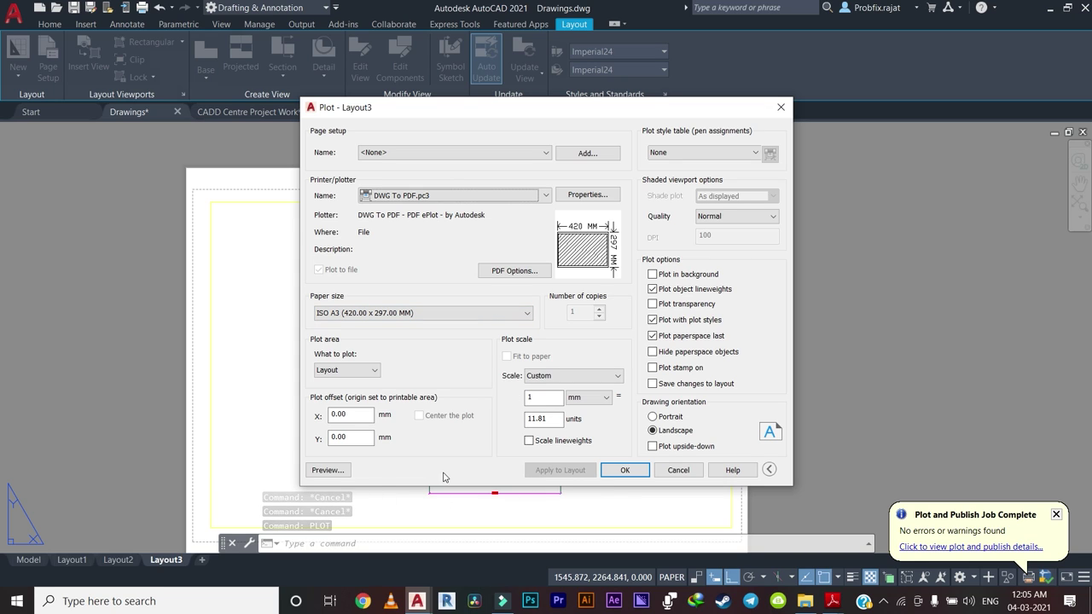
{"action": "left_click", "coordinate": [325, 470]}
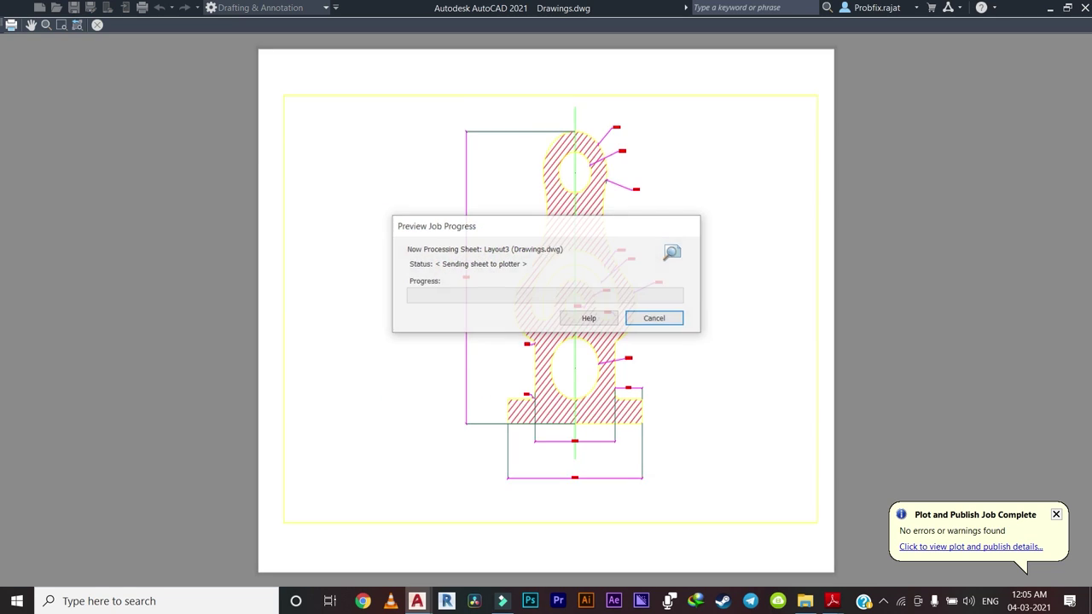
{"action": "key", "text": "Escape"}
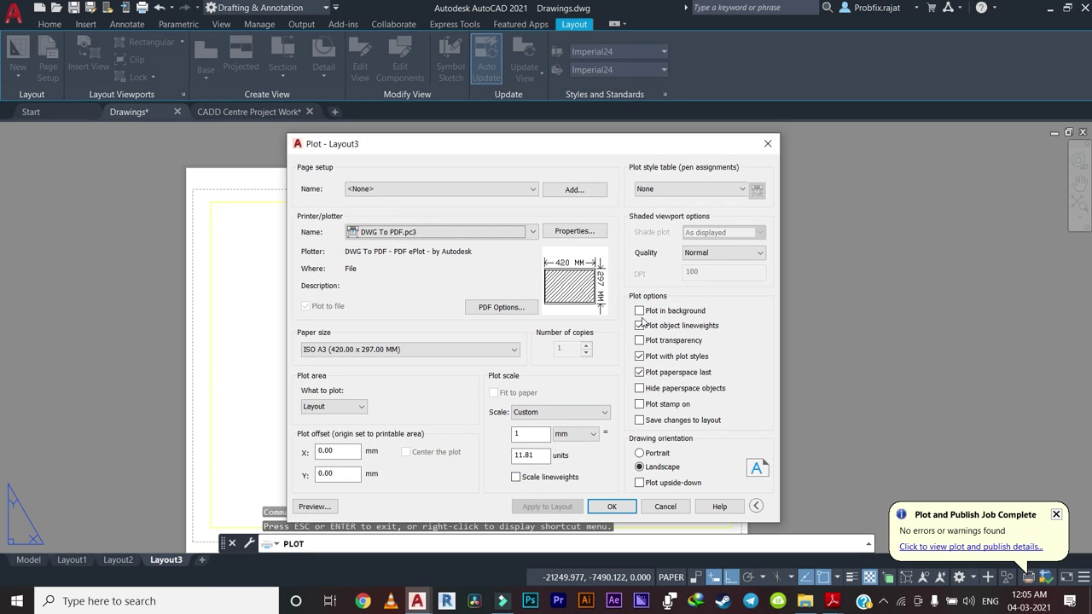
{"action": "left_click", "coordinate": [623, 511]}
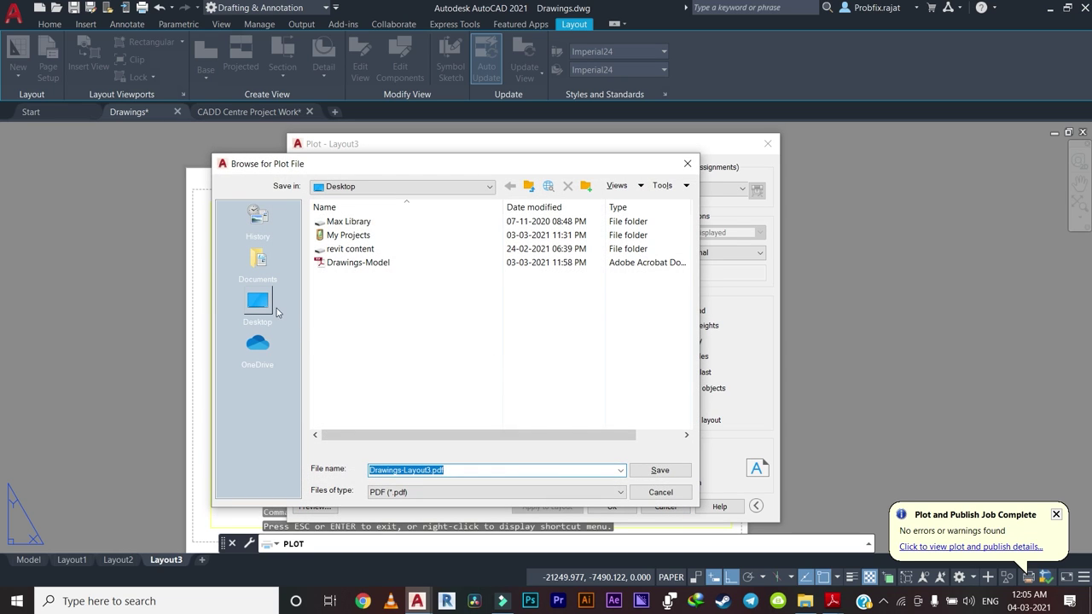
{"action": "left_click", "coordinate": [272, 309]}
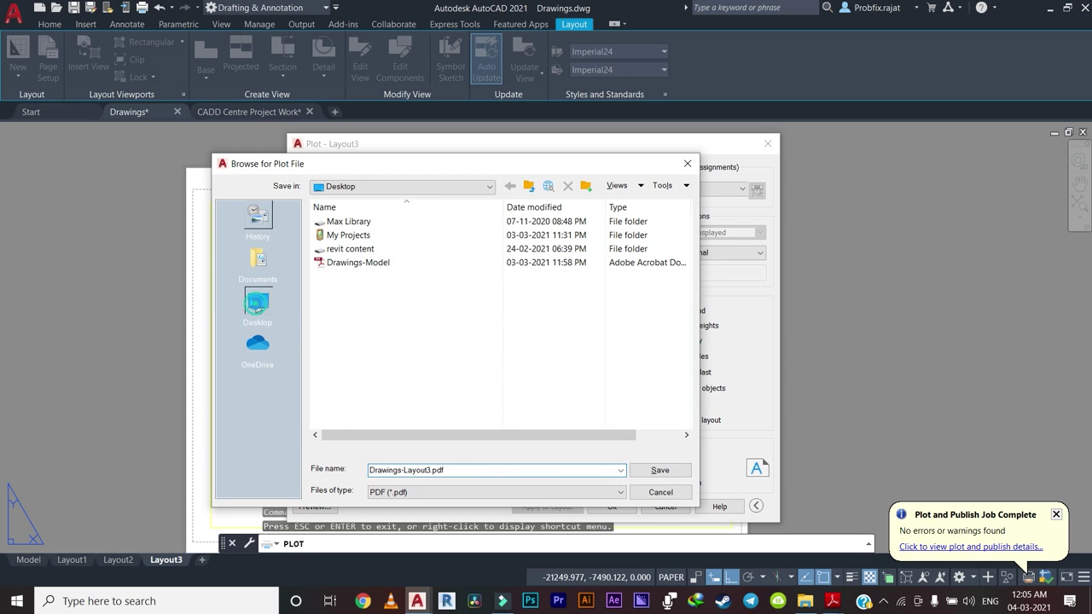
{"action": "left_click", "coordinate": [657, 472]}
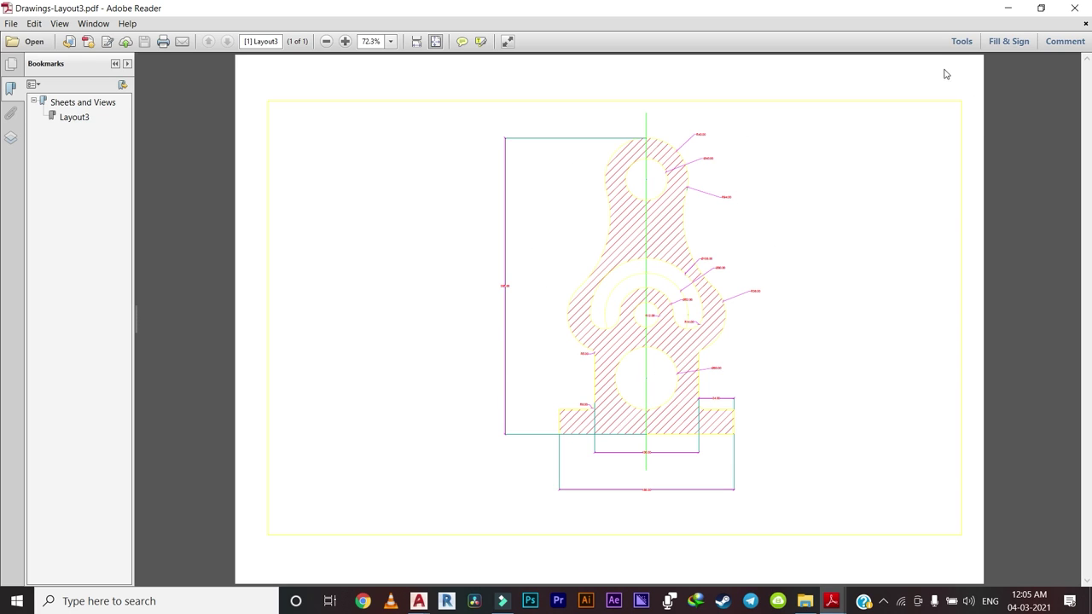
Close Drawings-Layout3.pdf in Adobe Reader after reviewing it.
{"action": "left_click", "coordinate": [1073, 8]}
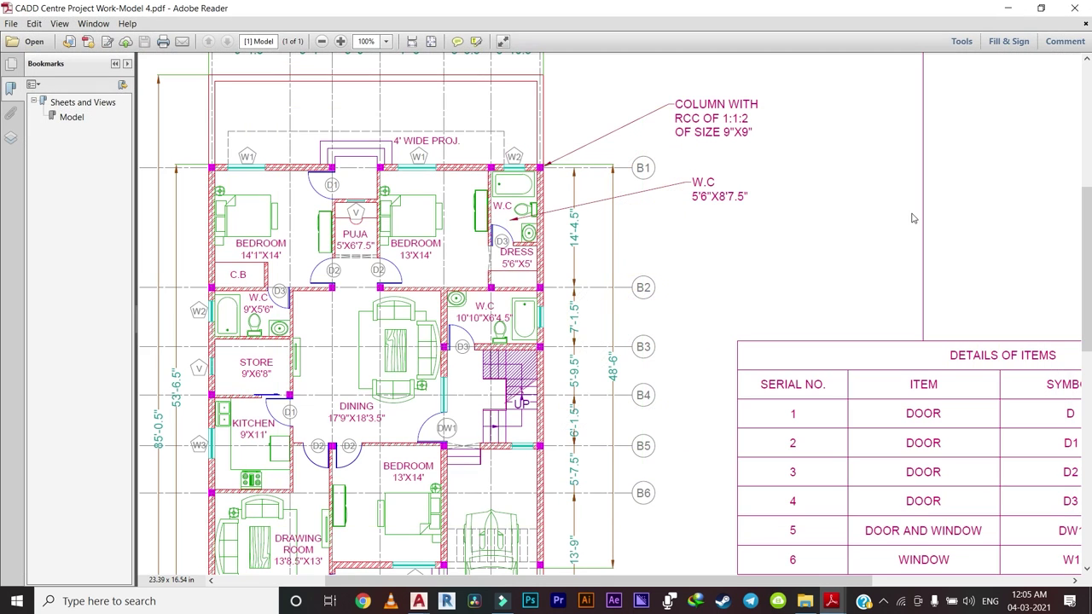
{"action": "scroll", "coordinate": [558, 358], "scroll_direction": "down", "scroll_amount": 1}
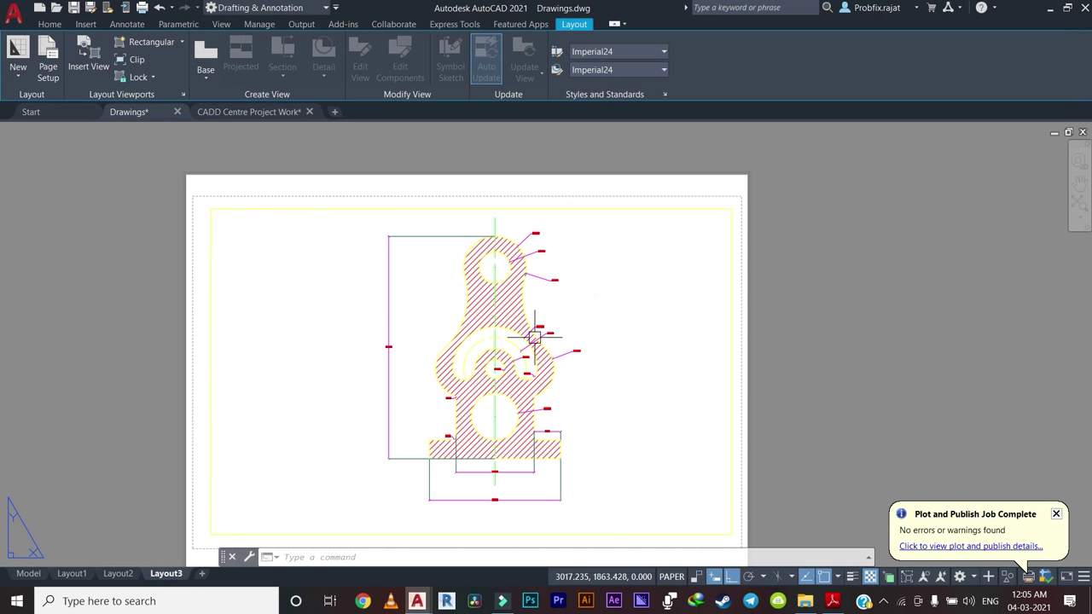
{"action": "left_click", "coordinate": [28, 573]}
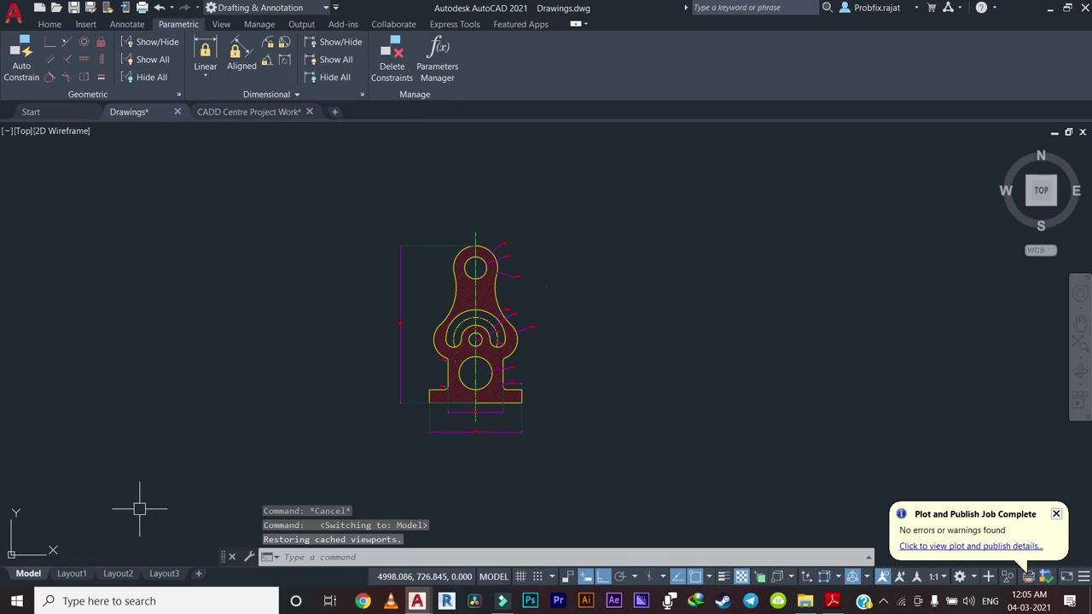
{"action": "scroll", "coordinate": [372, 392], "scroll_direction": "down", "scroll_amount": 5}
{"action": "middle_click_drag", "start_coordinate": [267, 375], "coordinate": [377, 353]}
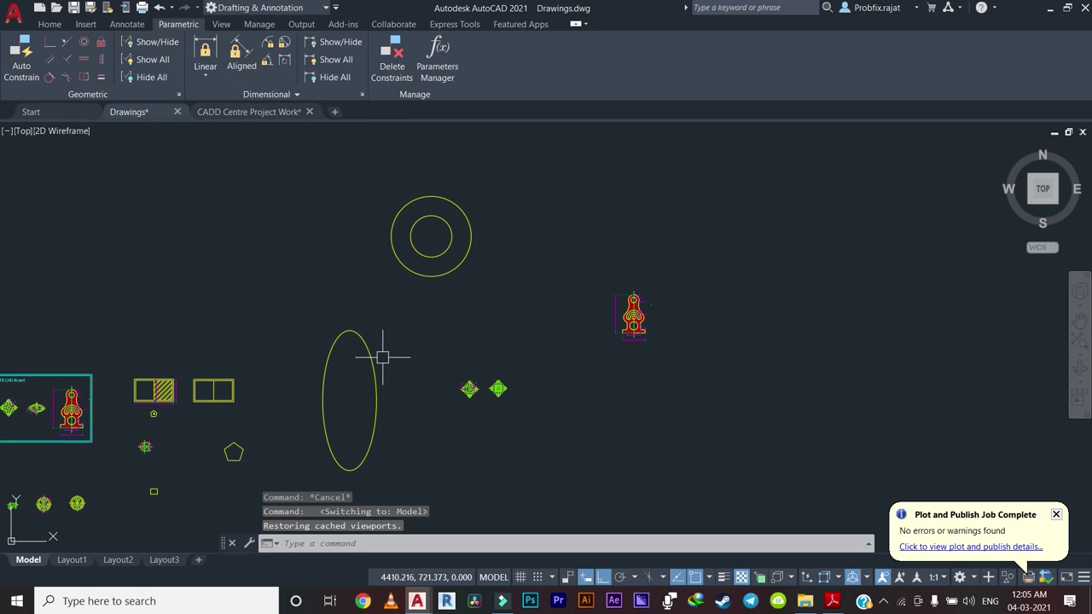
{"action": "scroll", "coordinate": [629, 342], "scroll_direction": "up", "scroll_amount": 5}
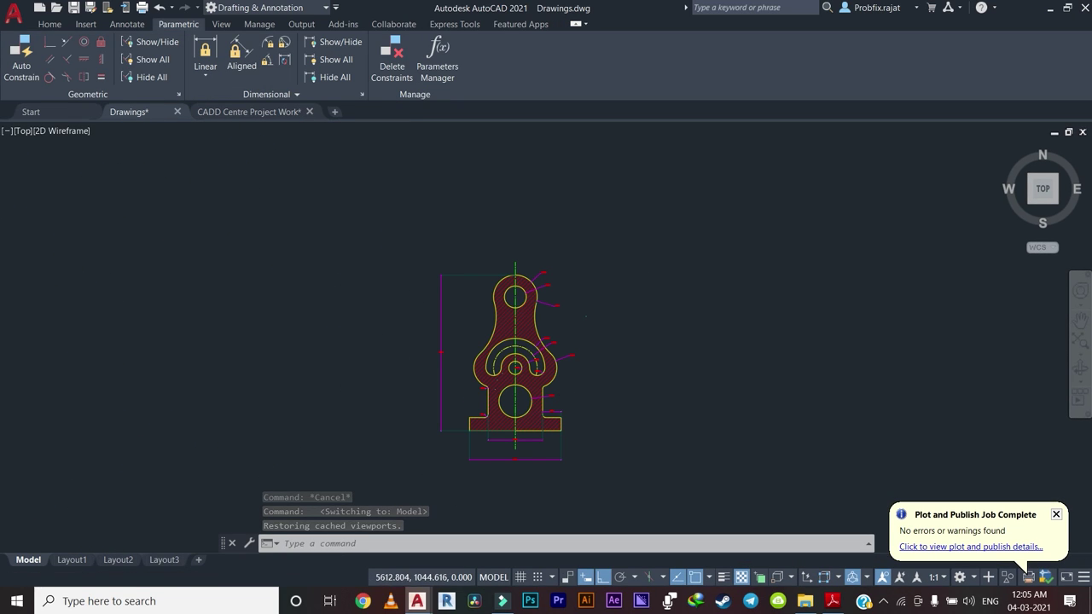
{"action": "scroll", "coordinate": [481, 333], "scroll_direction": "up", "scroll_amount": 2}
{"action": "scroll", "coordinate": [493, 317], "scroll_direction": "up", "scroll_amount": 1}
{"action": "scroll", "coordinate": [412, 381], "scroll_direction": "down", "scroll_amount": 5}
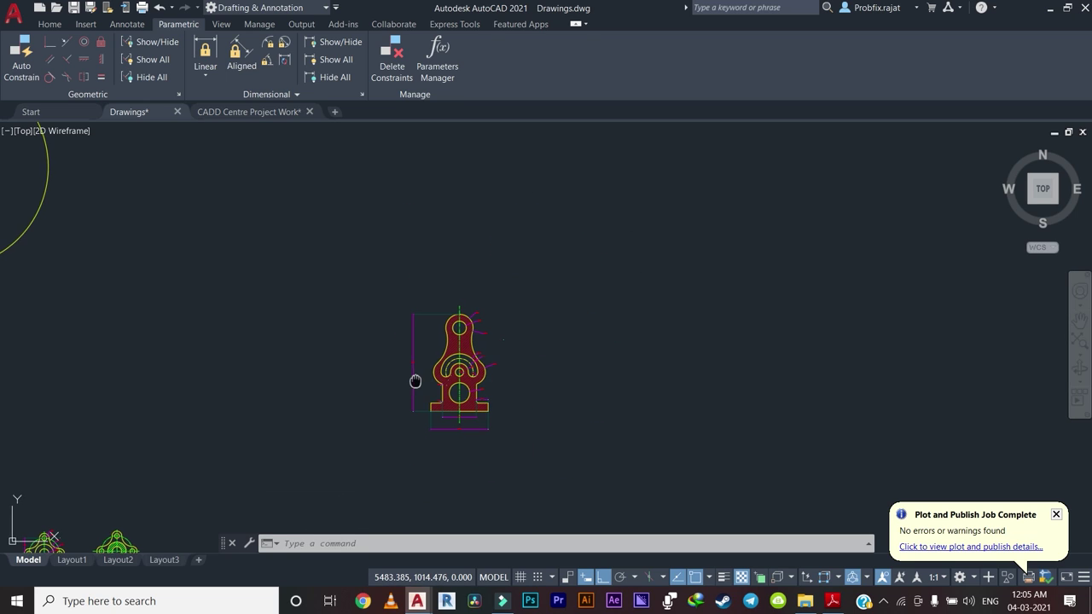
{"action": "middle_click_drag", "start_coordinate": [151, 390], "coordinate": [370, 390]}
{"action": "scroll", "coordinate": [622, 360], "scroll_direction": "down", "scroll_amount": 3}
{"action": "scroll", "coordinate": [728, 358], "scroll_direction": "up", "scroll_amount": 1}
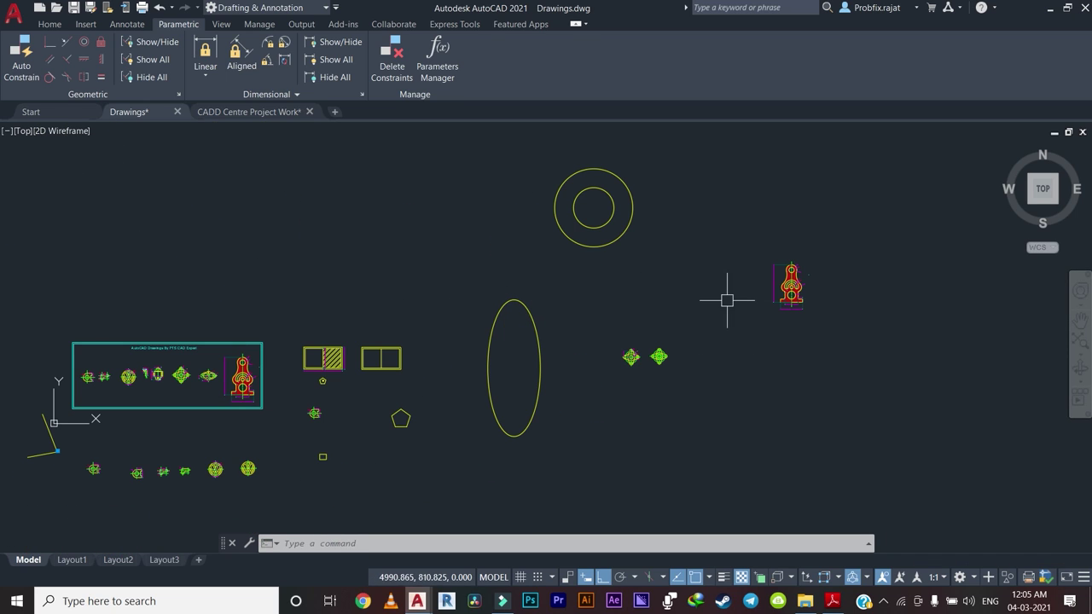
{"action": "mouse_move", "coordinate": [137, 412]}
{"action": "middle_mouse_down"}
{"action": "mouse_move", "coordinate": [308, 410]}
{"action": "mouse_move", "coordinate": [239, 360]}
{"action": "middle_mouse_up"}
{"action": "scroll", "coordinate": [308, 410], "scroll_direction": "up", "scroll_amount": 2}
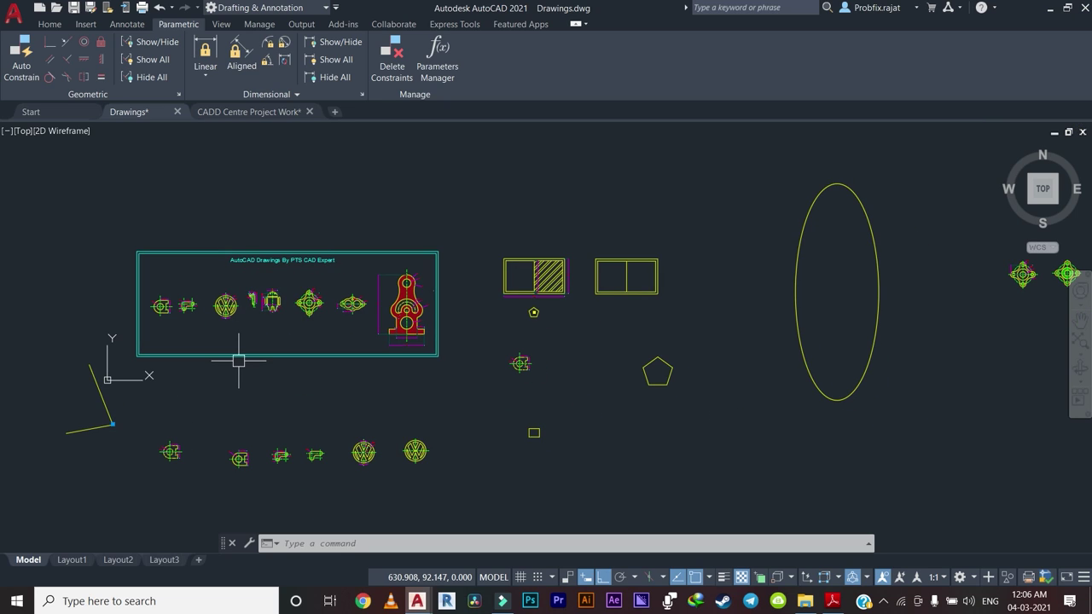
{"action": "middle_click_drag", "start_coordinate": [238, 361], "coordinate": [310, 368]}
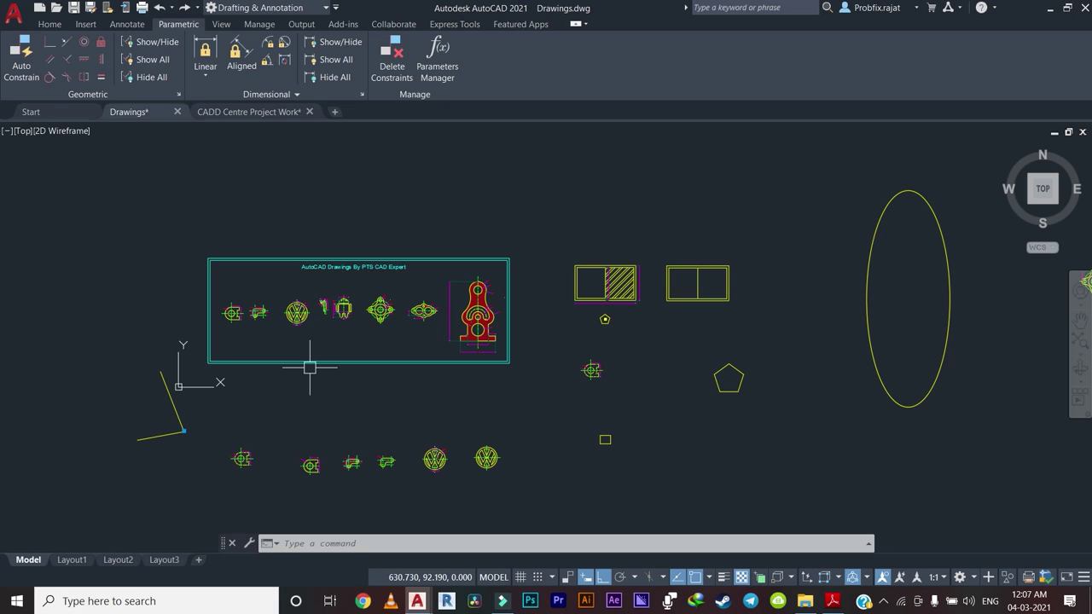
Run ETRANSMIT, saving the drawing first, and browse the Desktop for extra files.
{"action": "type", "text": "E"}
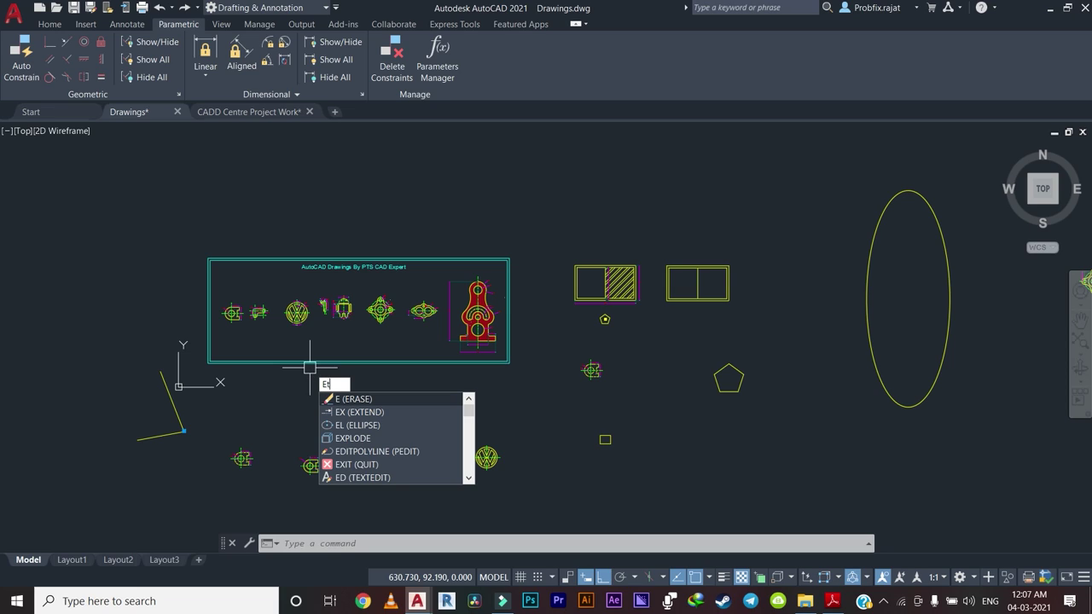
{"action": "type", "text": "T"}
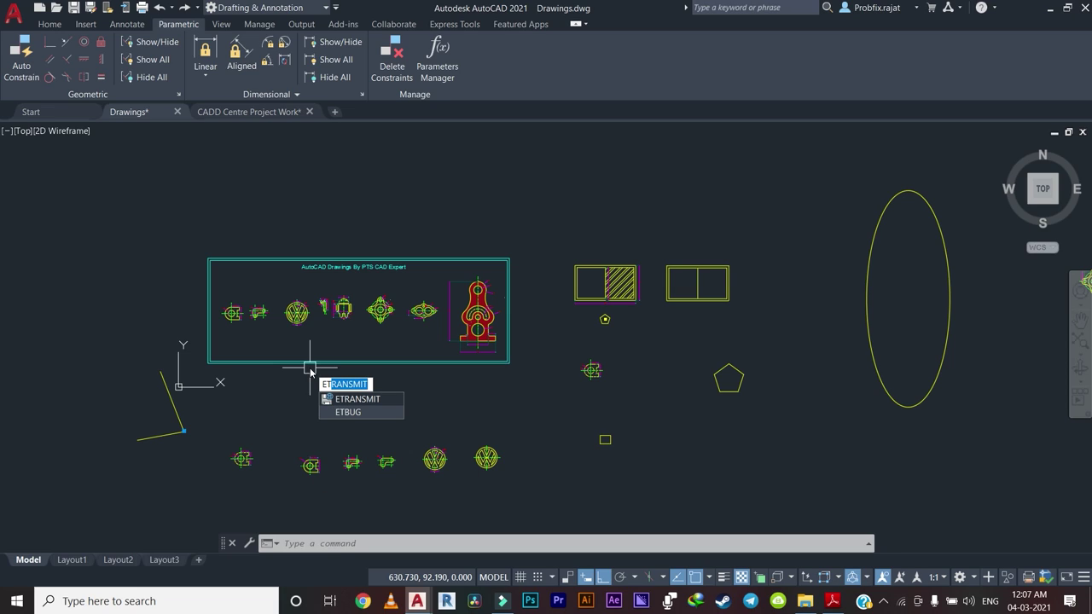
{"action": "key", "text": "Return"}
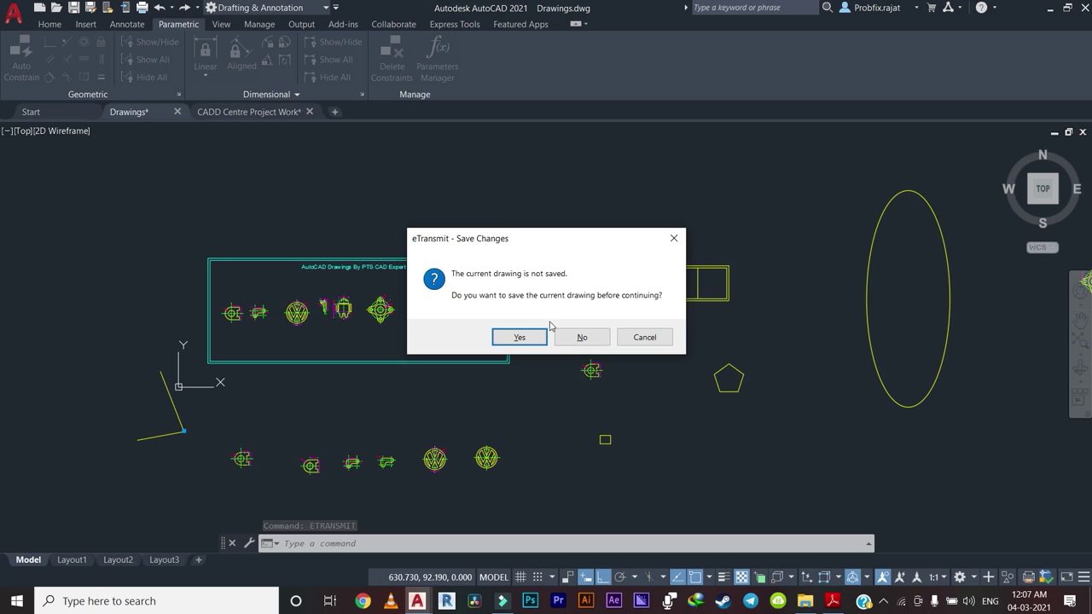
{"action": "left_click", "coordinate": [526, 338]}
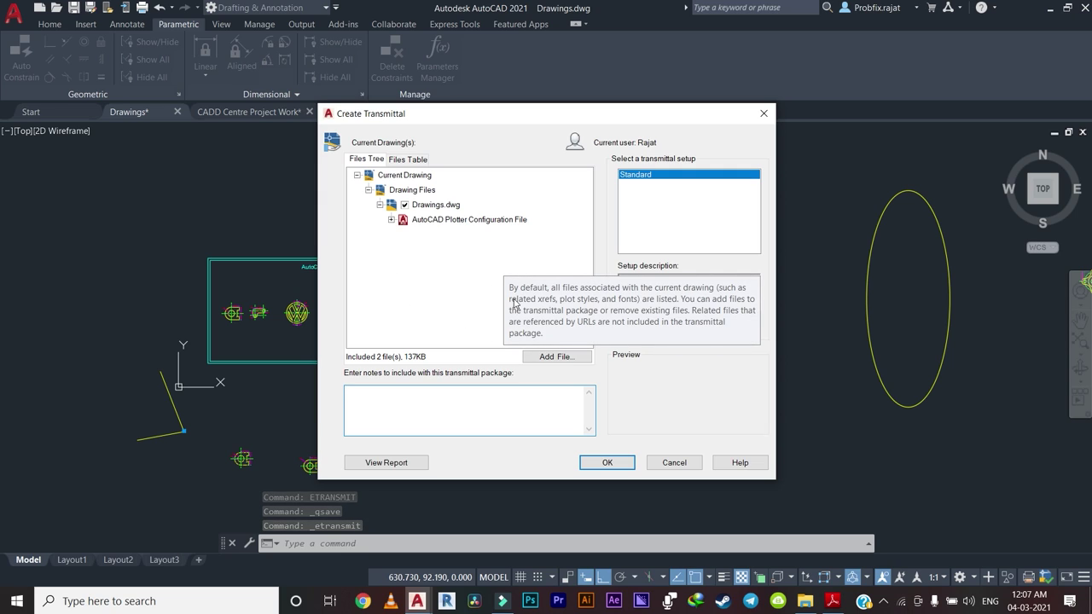
{"action": "left_click", "coordinate": [549, 356]}
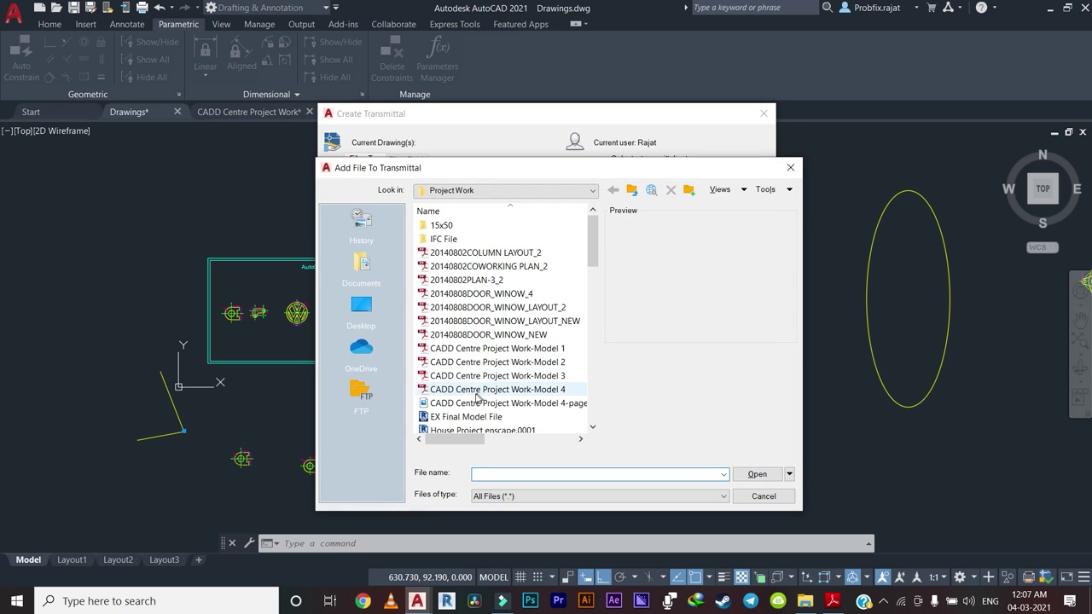
{"action": "left_click", "coordinate": [361, 309]}
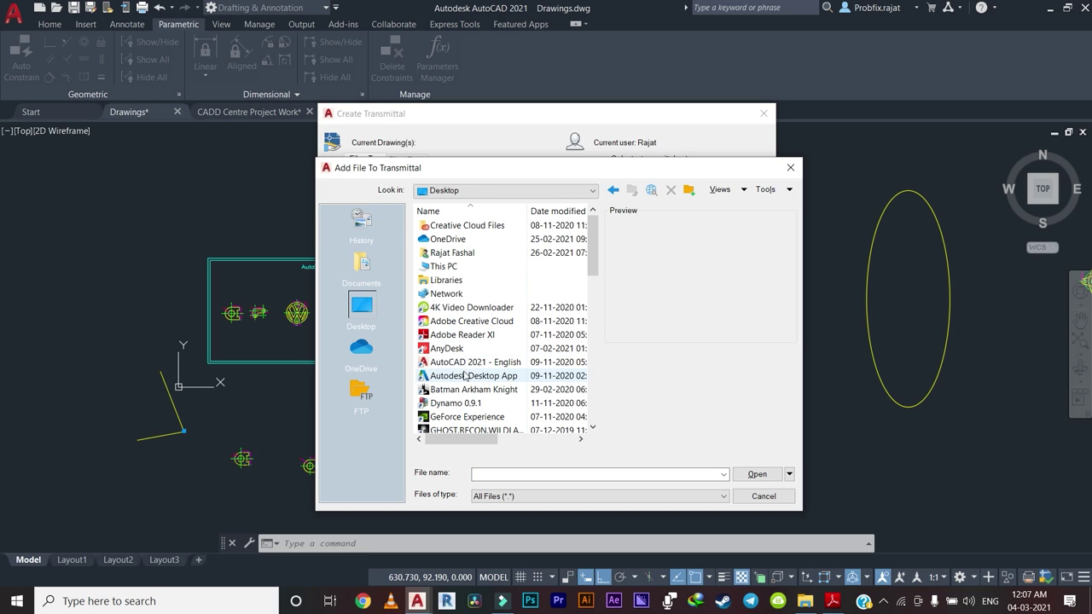
Add plot.log, Drawings-Layout3.pdf and Drawings-Model.pdf to the transmittal package.
{"action": "scroll", "coordinate": [477, 395], "scroll_direction": "down", "scroll_amount": 6}
{"action": "scroll", "coordinate": [465, 367], "scroll_direction": "down", "scroll_amount": 5}
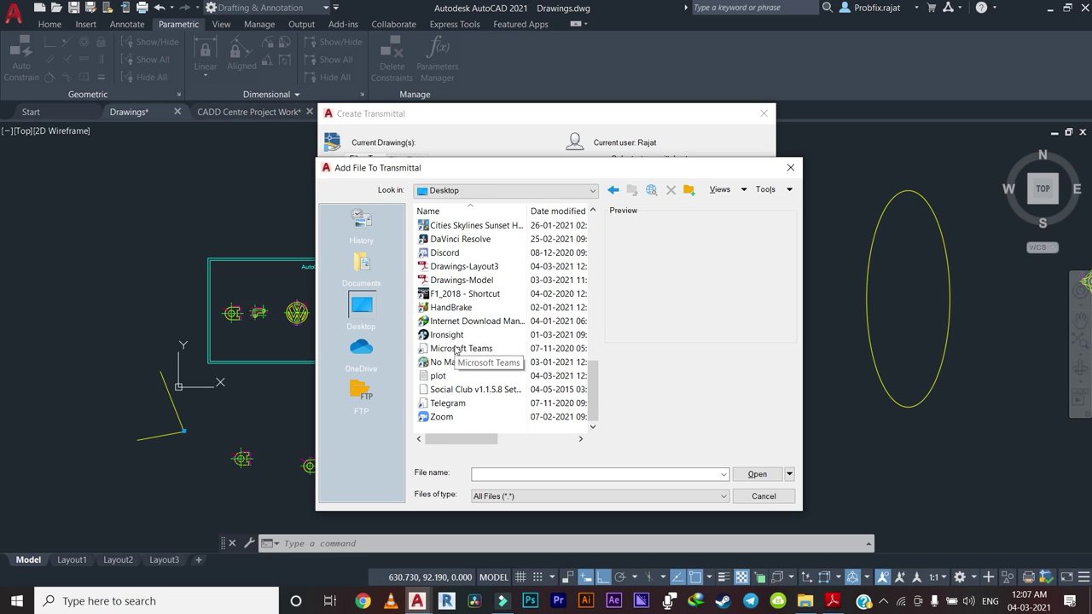
{"action": "scroll", "coordinate": [456, 350], "scroll_direction": "up", "scroll_amount": 5}
{"action": "scroll", "coordinate": [456, 350], "scroll_direction": "down", "scroll_amount": 4}
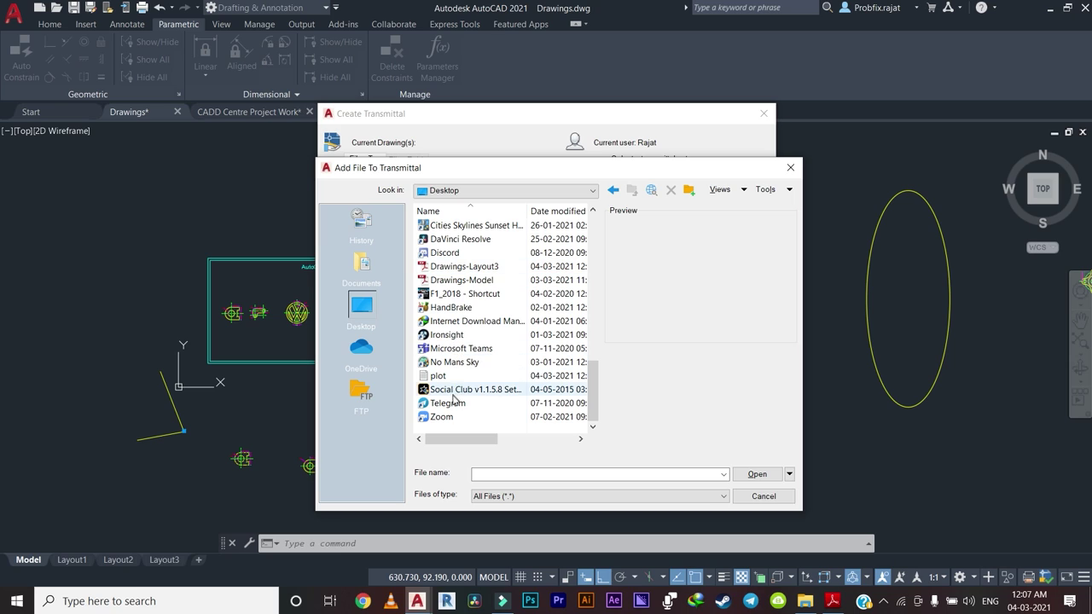
{"action": "left_click", "coordinate": [465, 375]}
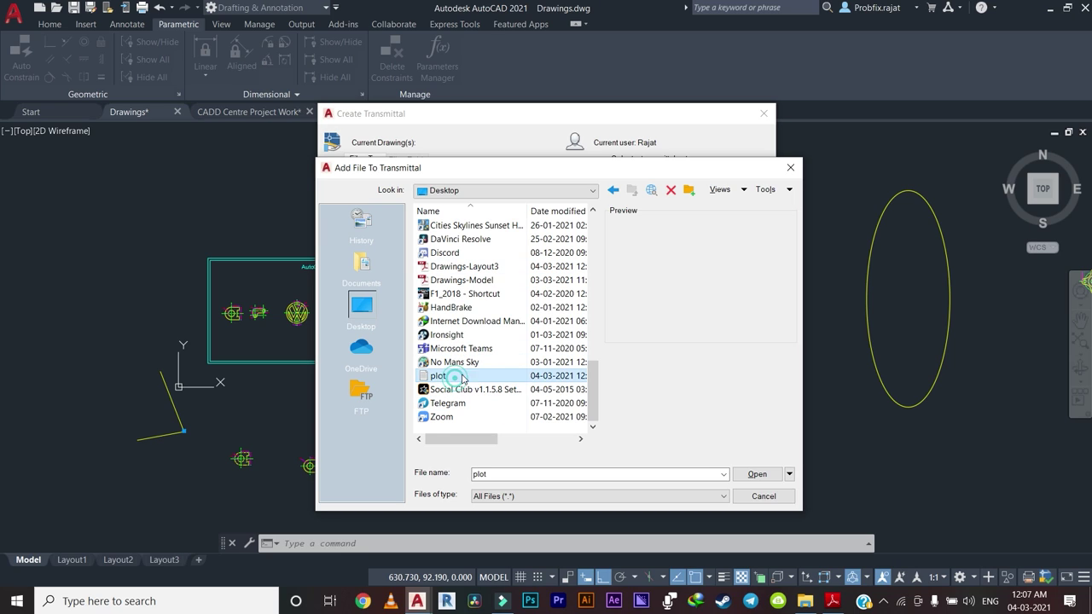
{"action": "mouse_move", "coordinate": [592, 379]}
{"action": "left_mouse_down"}
{"action": "mouse_move", "coordinate": [605, 251]}
{"action": "mouse_move", "coordinate": [594, 265]}
{"action": "left_mouse_up"}
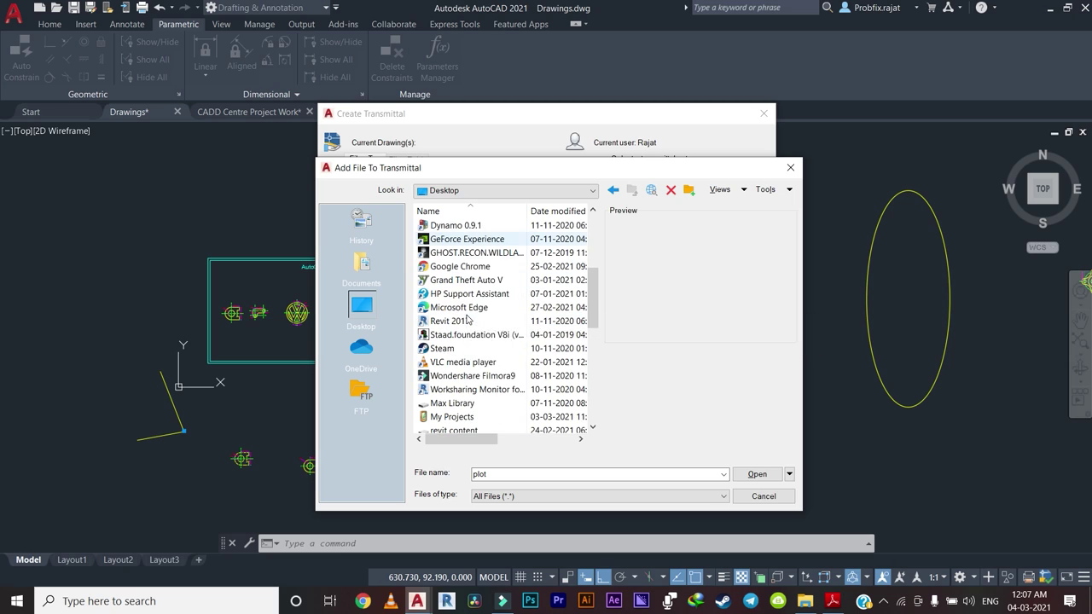
{"action": "scroll", "coordinate": [458, 367], "scroll_direction": "down", "scroll_amount": 2}
{"action": "scroll", "coordinate": [458, 367], "scroll_direction": "down", "scroll_amount": 1}
{"action": "scroll", "coordinate": [458, 365], "scroll_direction": "down", "scroll_amount": 3}
{"action": "scroll", "coordinate": [459, 358], "scroll_direction": "down", "scroll_amount": 2}
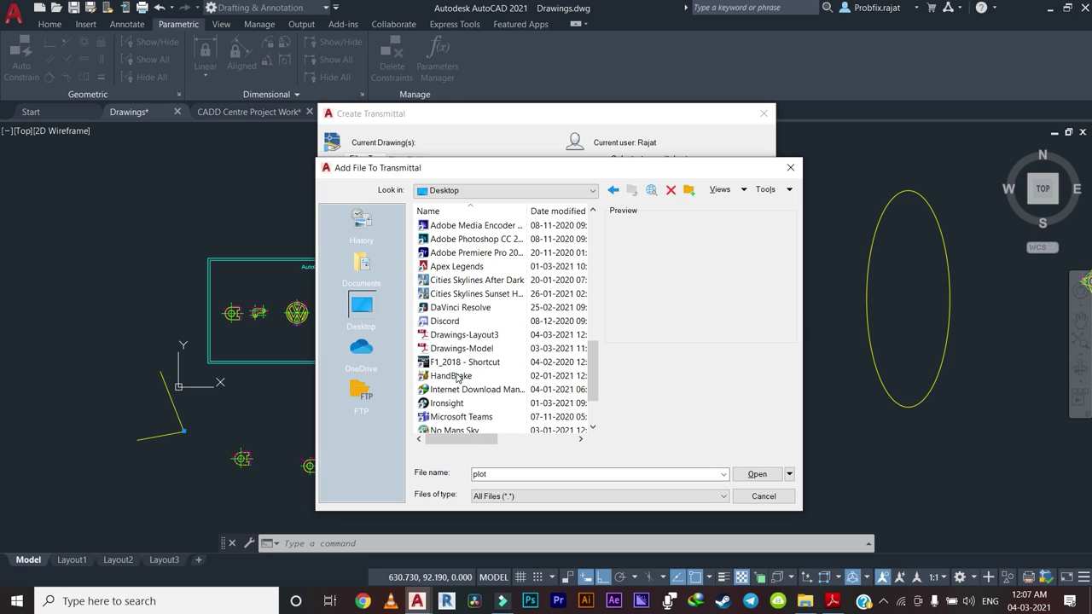
{"action": "left_click", "coordinate": [461, 349]}
{"action": "left_click", "coordinate": [463, 335]}
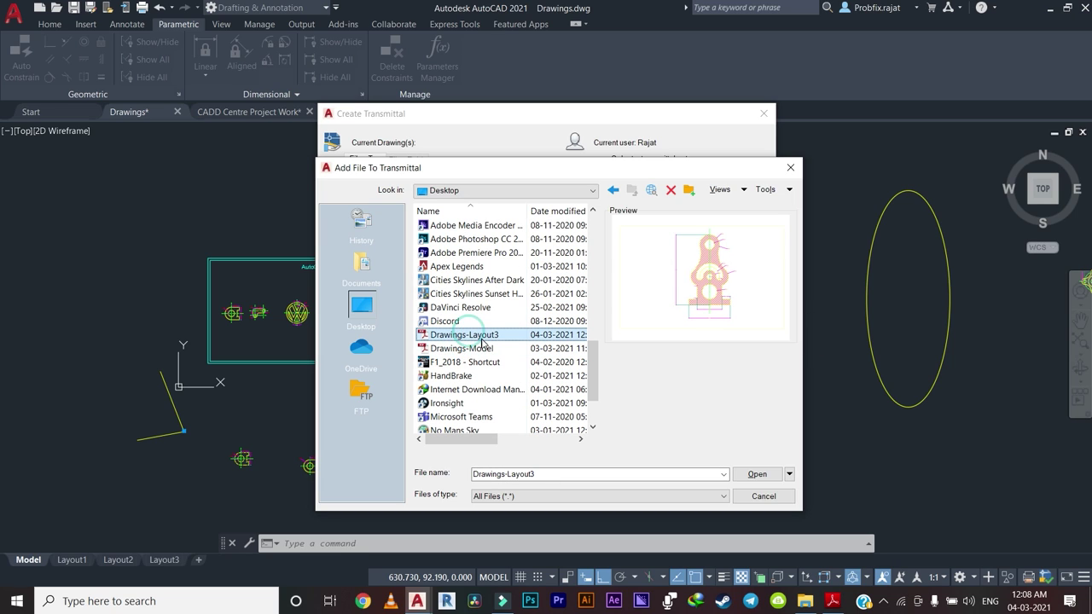
{"action": "left_click", "coordinate": [461, 350], "text": "ctrl"}
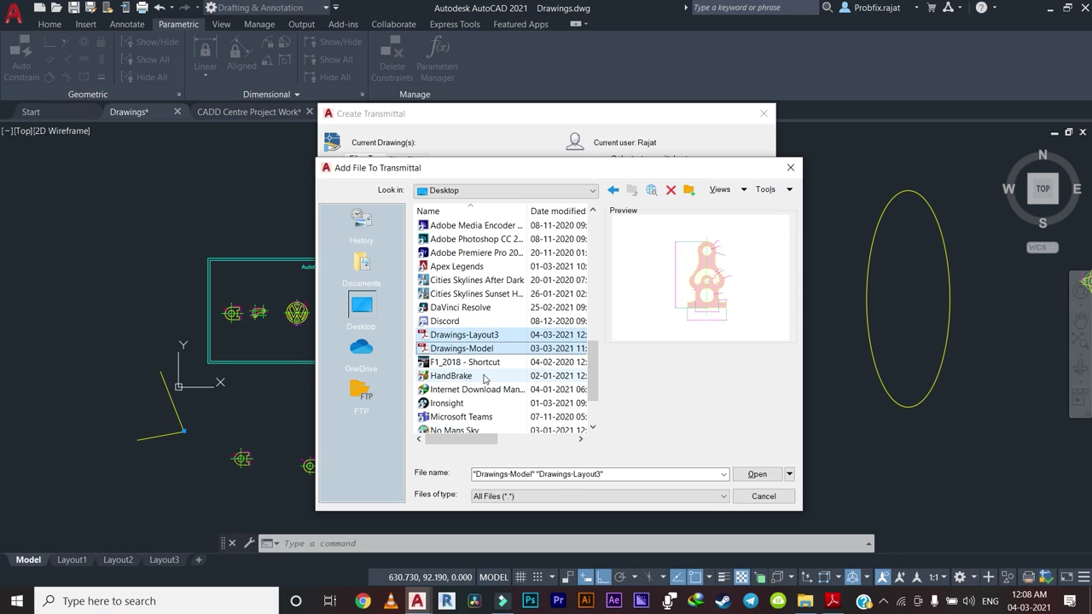
{"action": "scroll", "coordinate": [482, 375], "scroll_direction": "down", "scroll_amount": 2}
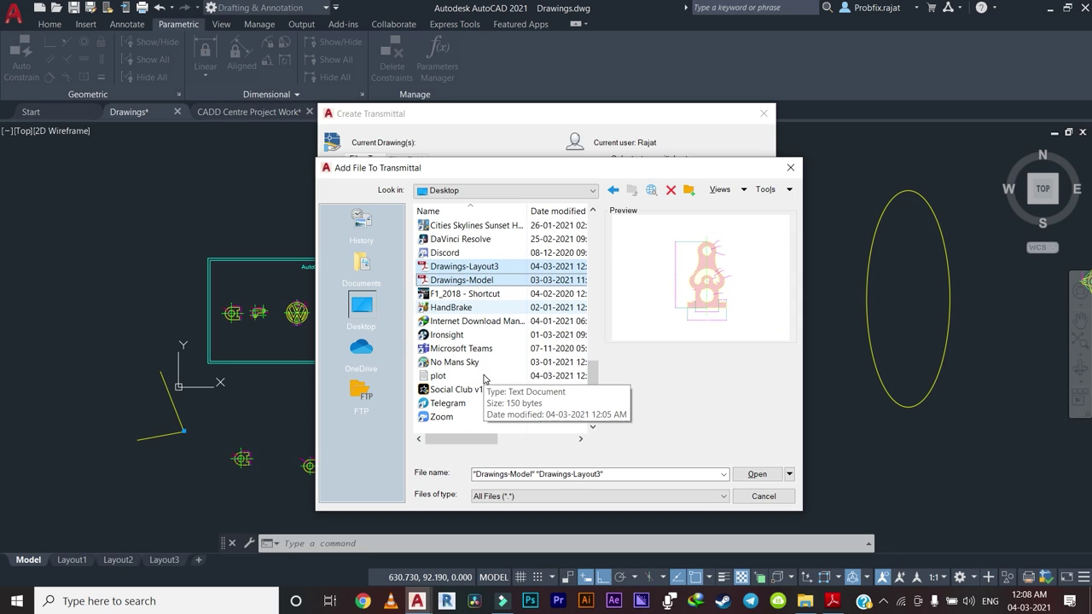
{"action": "left_click", "coordinate": [438, 375], "text": "ctrl"}
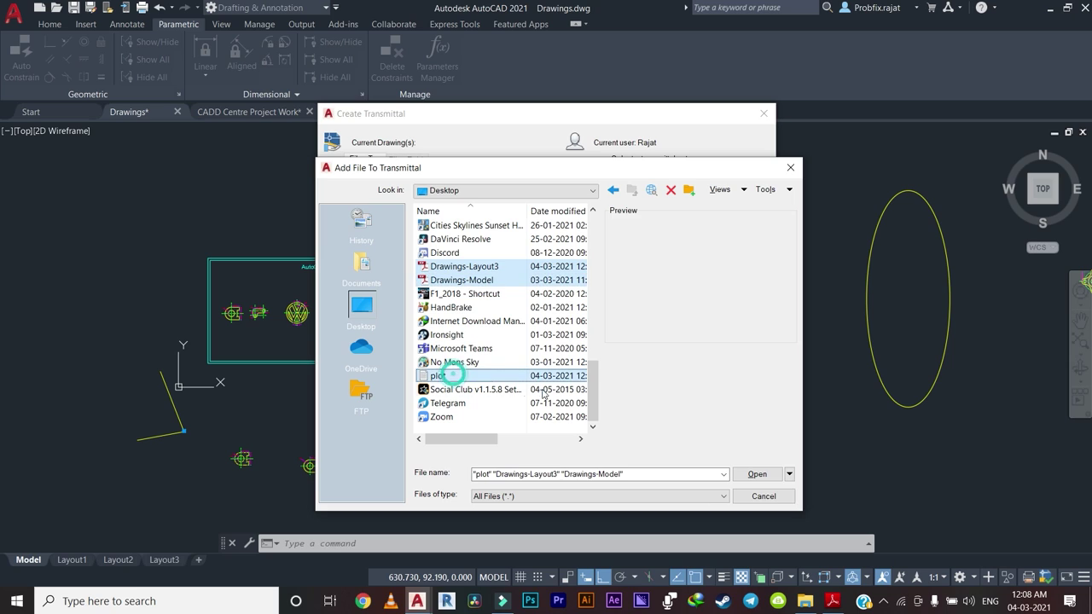
{"action": "left_click", "coordinate": [756, 474]}
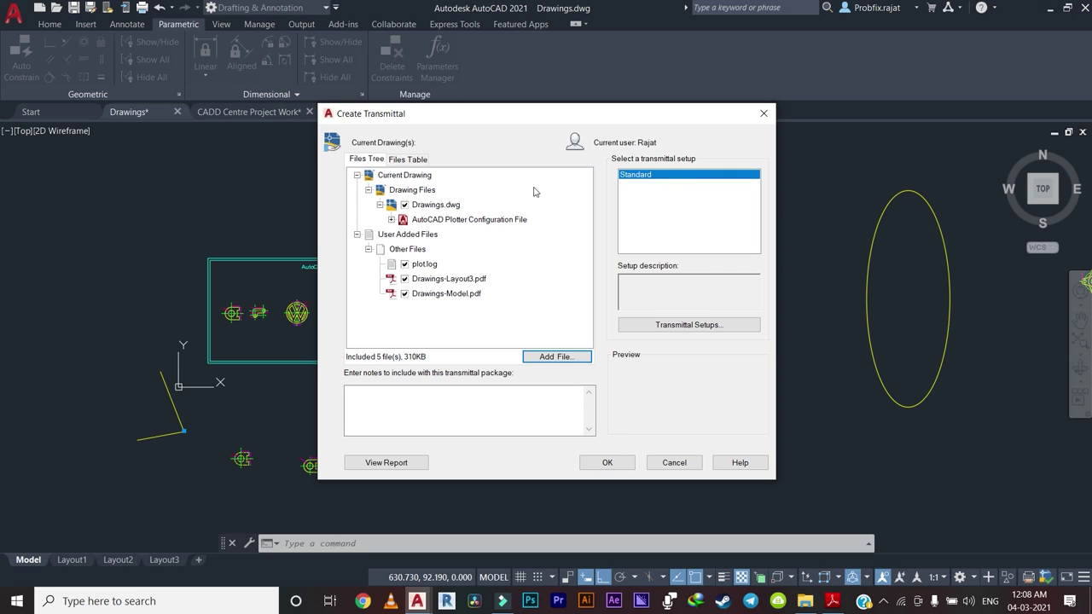
Save the transmittal as Drawings - Standard.zip on the Desktop, then minimise AutoCAD.
{"action": "left_click", "coordinate": [605, 464]}
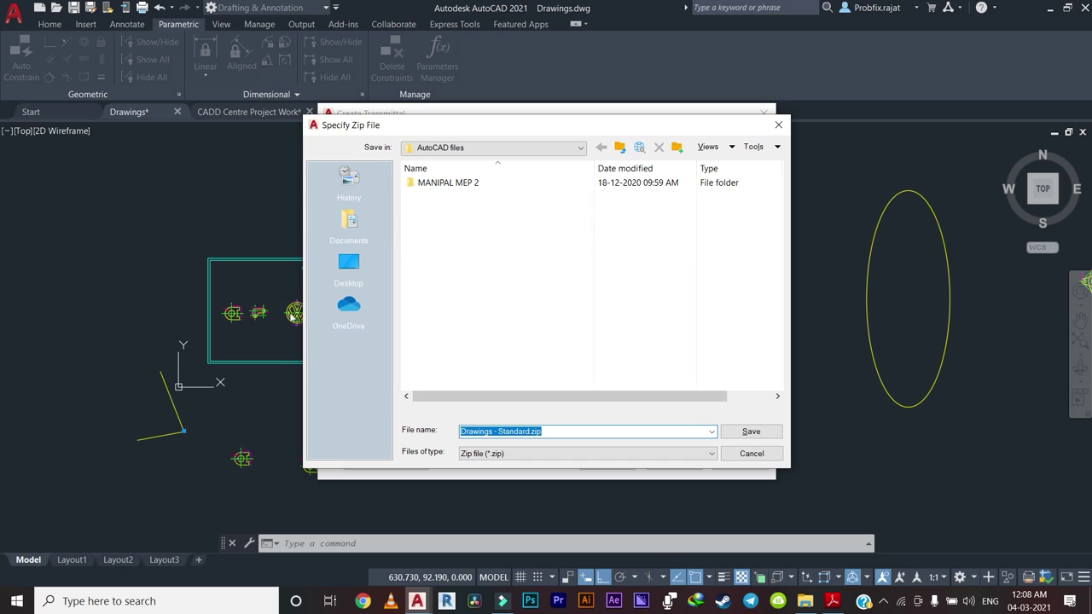
{"action": "left_click", "coordinate": [347, 265]}
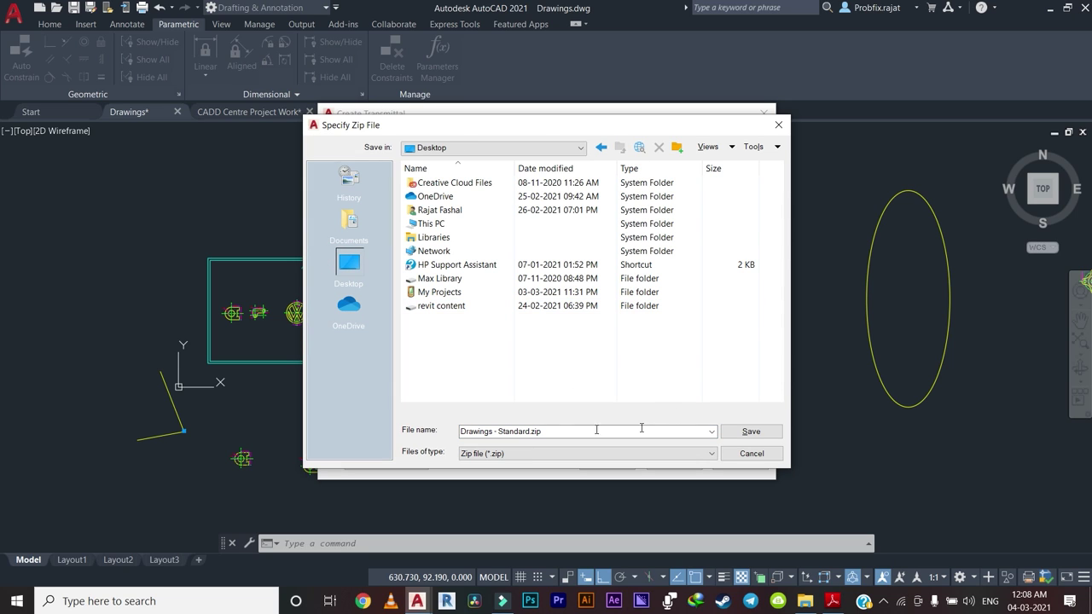
{"action": "left_click", "coordinate": [751, 433]}
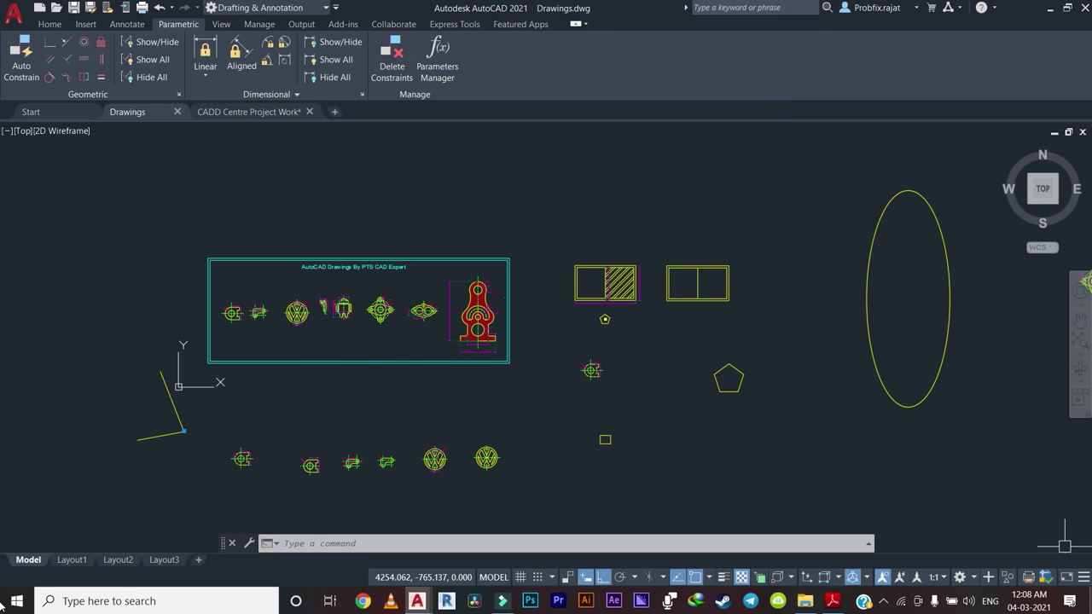
{"action": "left_click", "coordinate": [417, 601]}
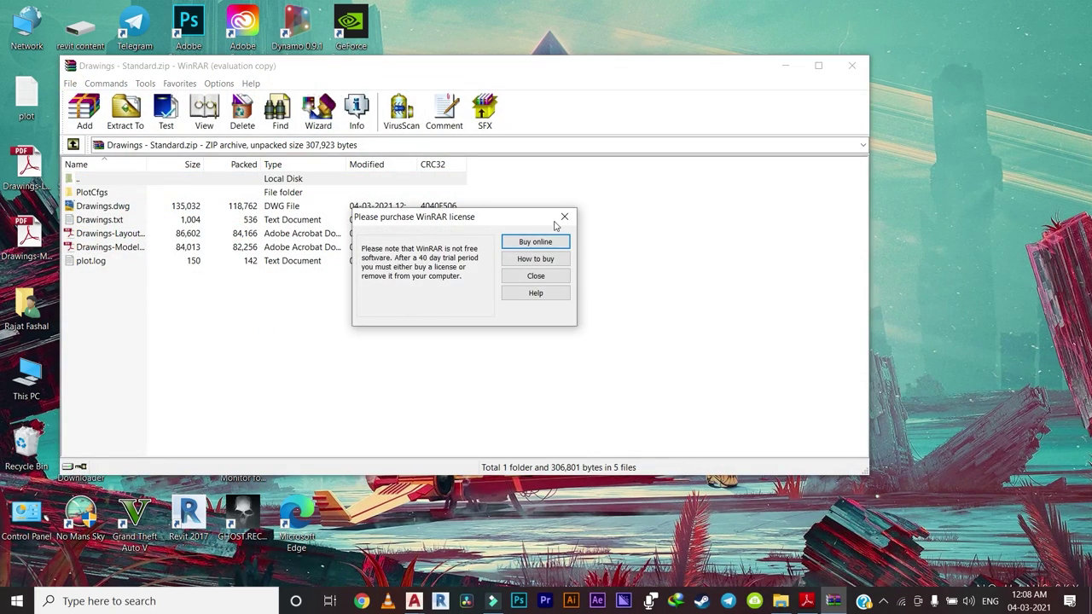
Dismiss the WinRAR licence reminder to reveal the zip's five files and PlotCfgs folder.
{"action": "left_click", "coordinate": [563, 218]}
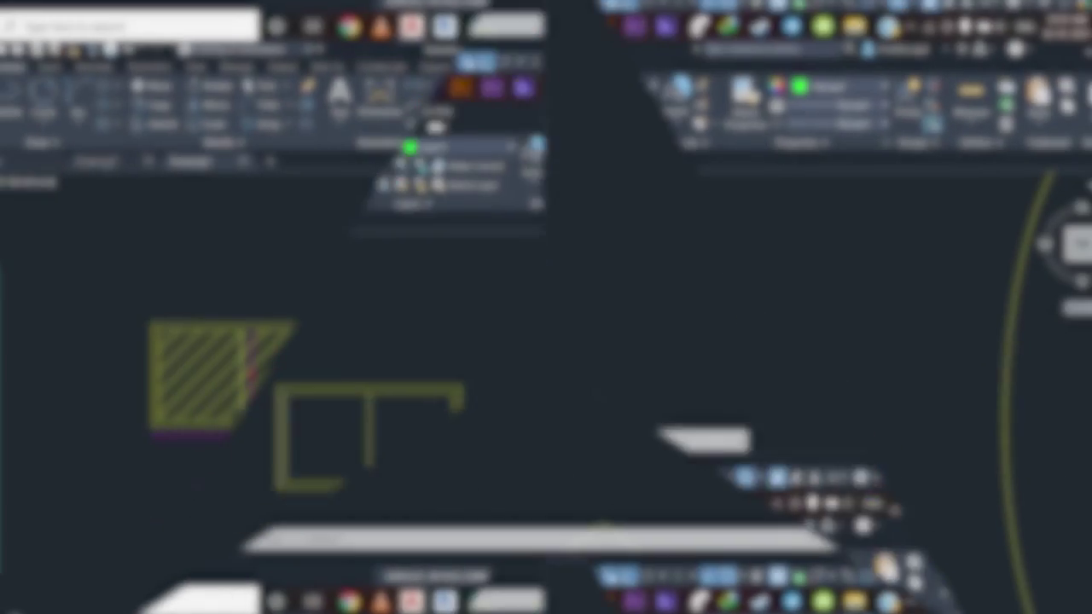
Zoom and pan Model space to frame the PTS CAD Expert sheet, hatched rectangles and pentagon.
{"action": "scroll", "coordinate": [853, 438], "scroll_direction": "down", "scroll_amount": 3}
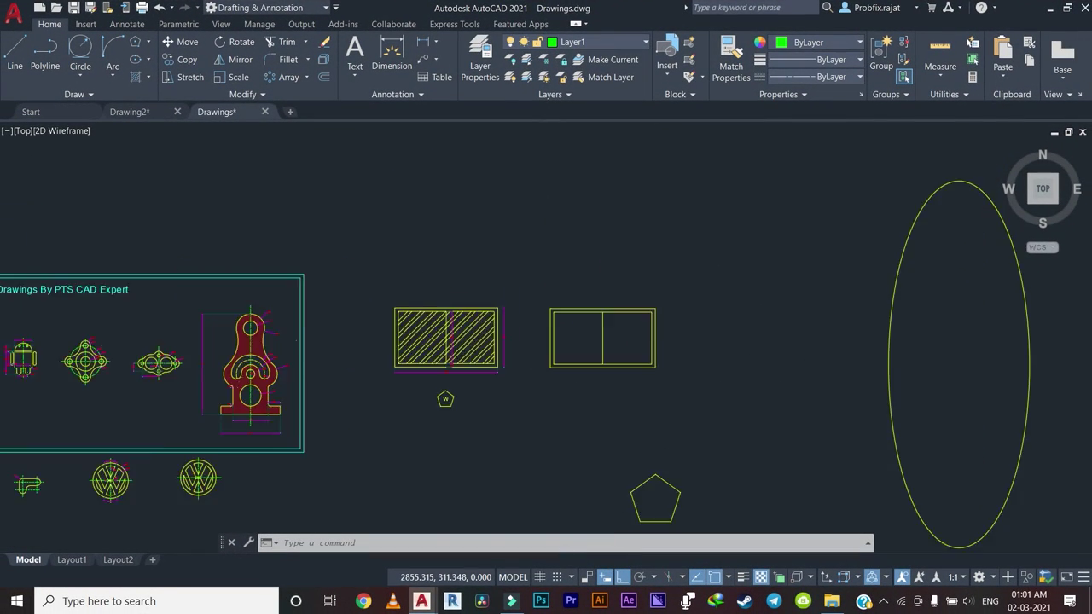
{"action": "scroll", "coordinate": [731, 378], "scroll_direction": "down", "scroll_amount": 2}
{"action": "middle_click_drag", "start_coordinate": [731, 378], "coordinate": [870, 384]}
{"action": "scroll", "coordinate": [386, 378], "scroll_direction": "up", "scroll_amount": 3}
{"action": "scroll", "coordinate": [387, 378], "scroll_direction": "up", "scroll_amount": 2}
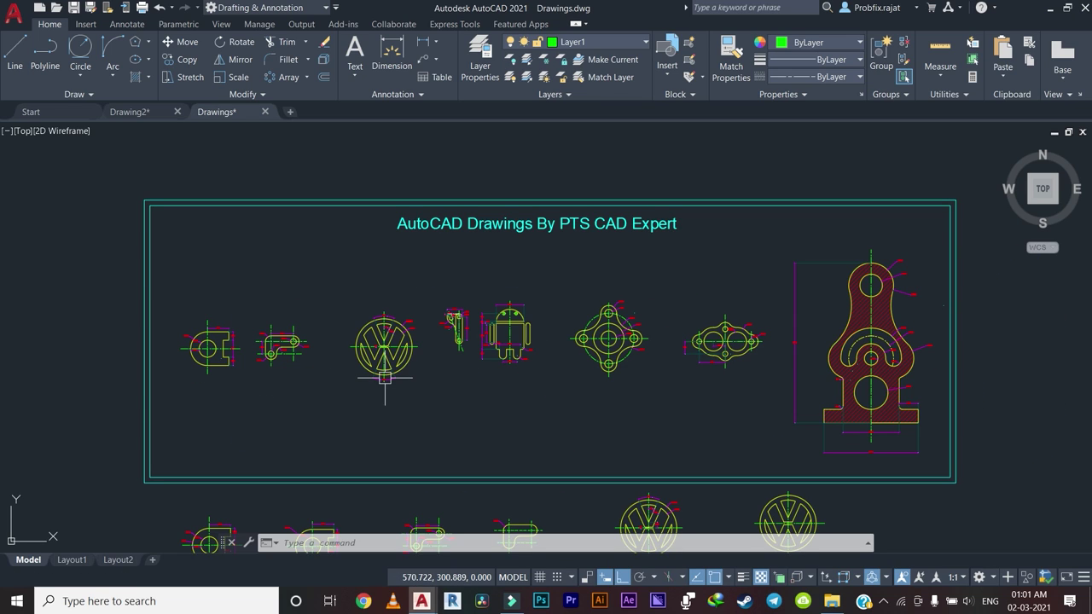
{"action": "scroll", "coordinate": [475, 271], "scroll_direction": "down", "scroll_amount": 2}
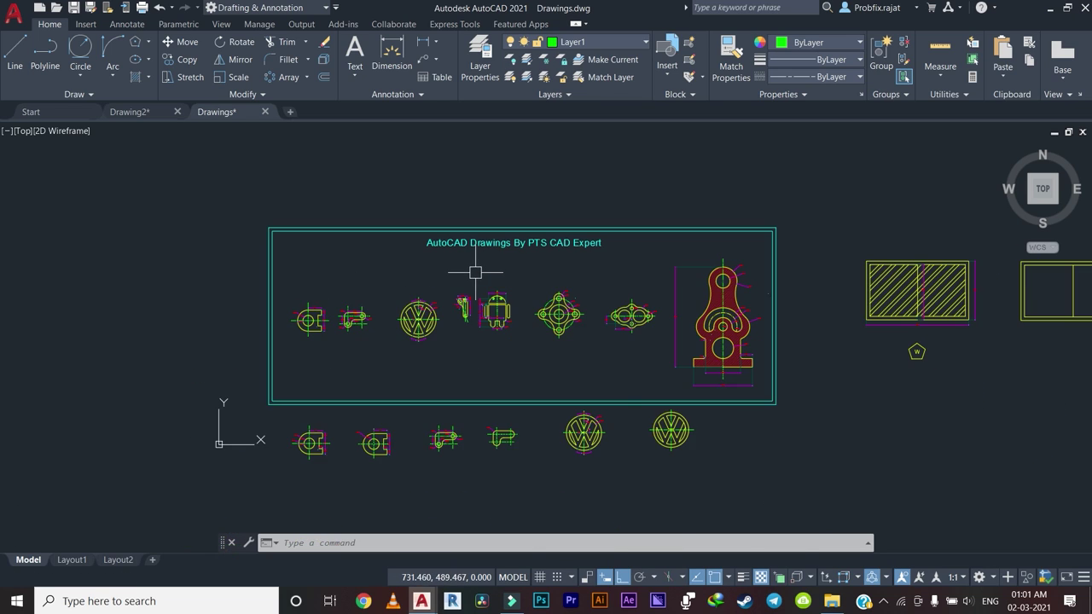
{"action": "middle_click_drag", "start_coordinate": [475, 271], "coordinate": [297, 292]}
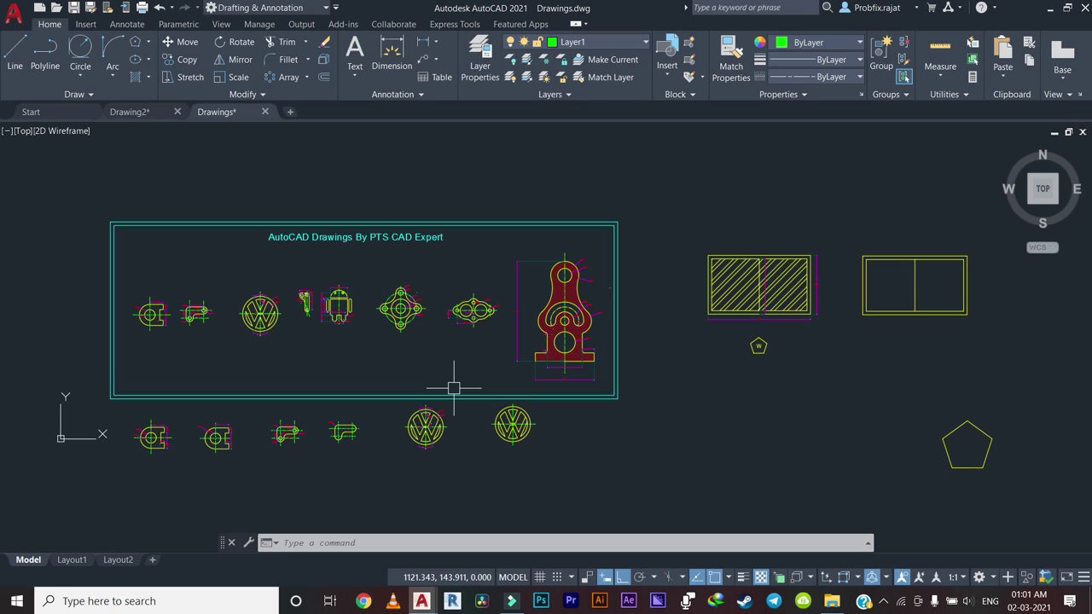